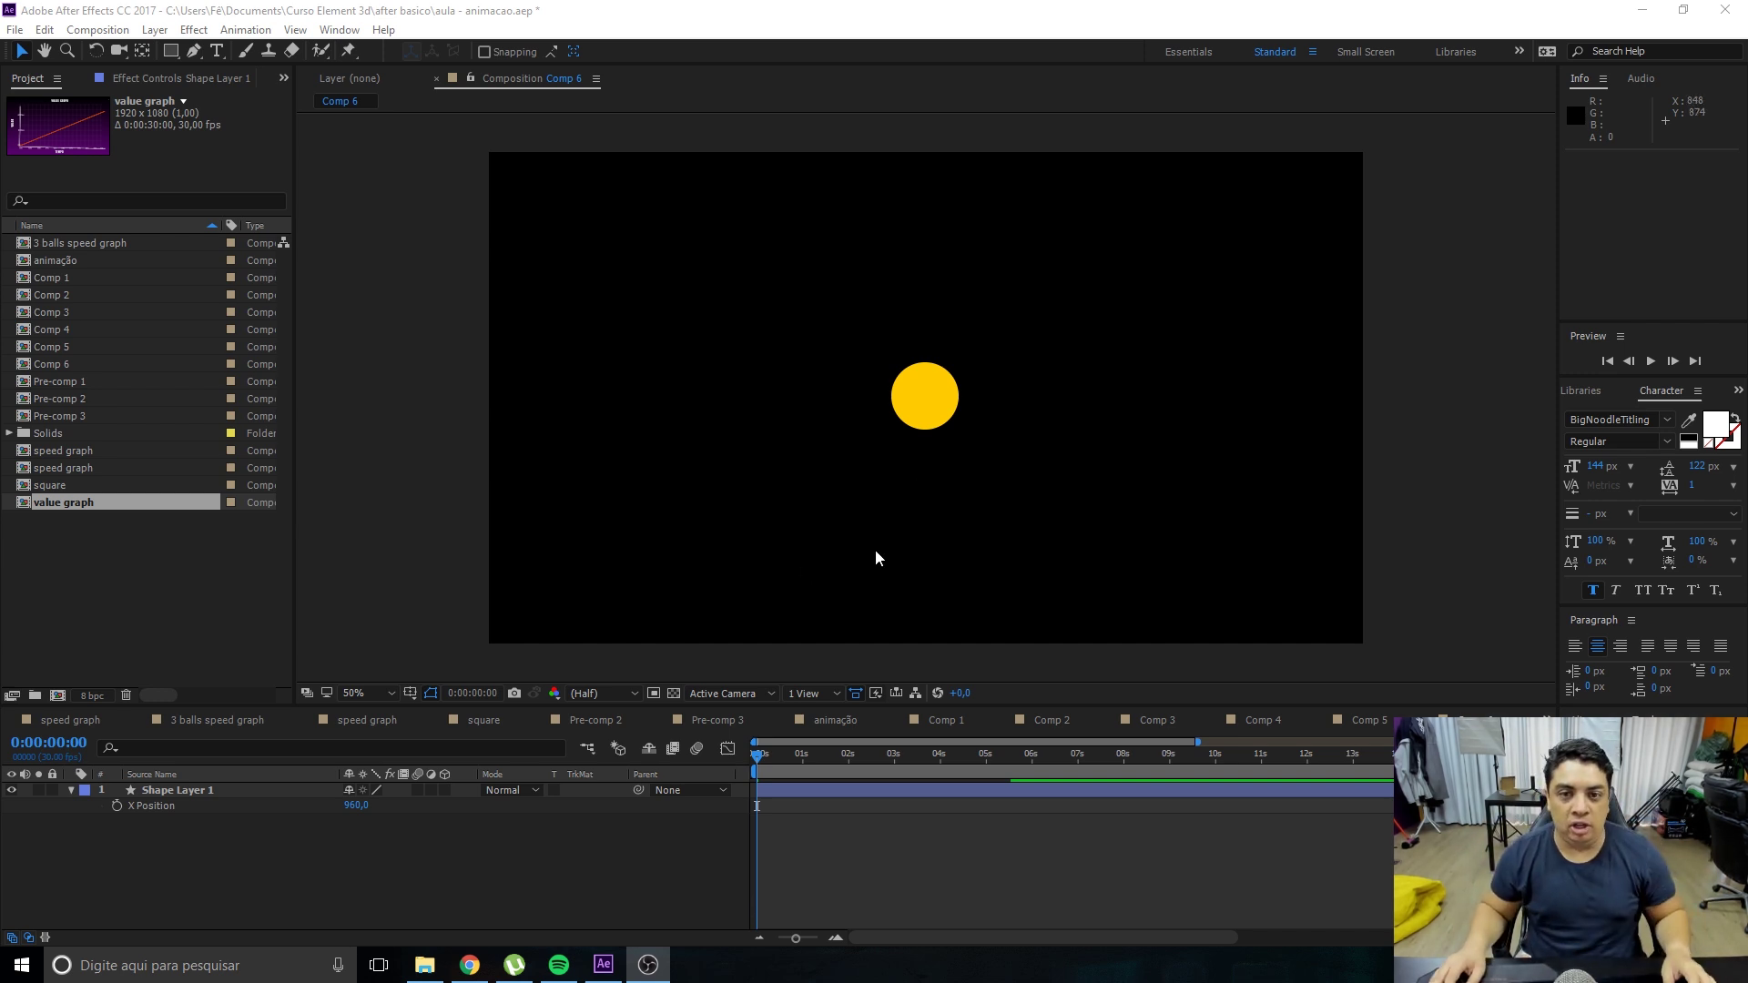
Try dragging the yellow circle around the comp, undo the move, and return to 0s.
click(921, 385)
drag(929, 405, 1037, 286)
drag(900, 315, 867, 525)
key(ctrl+z)
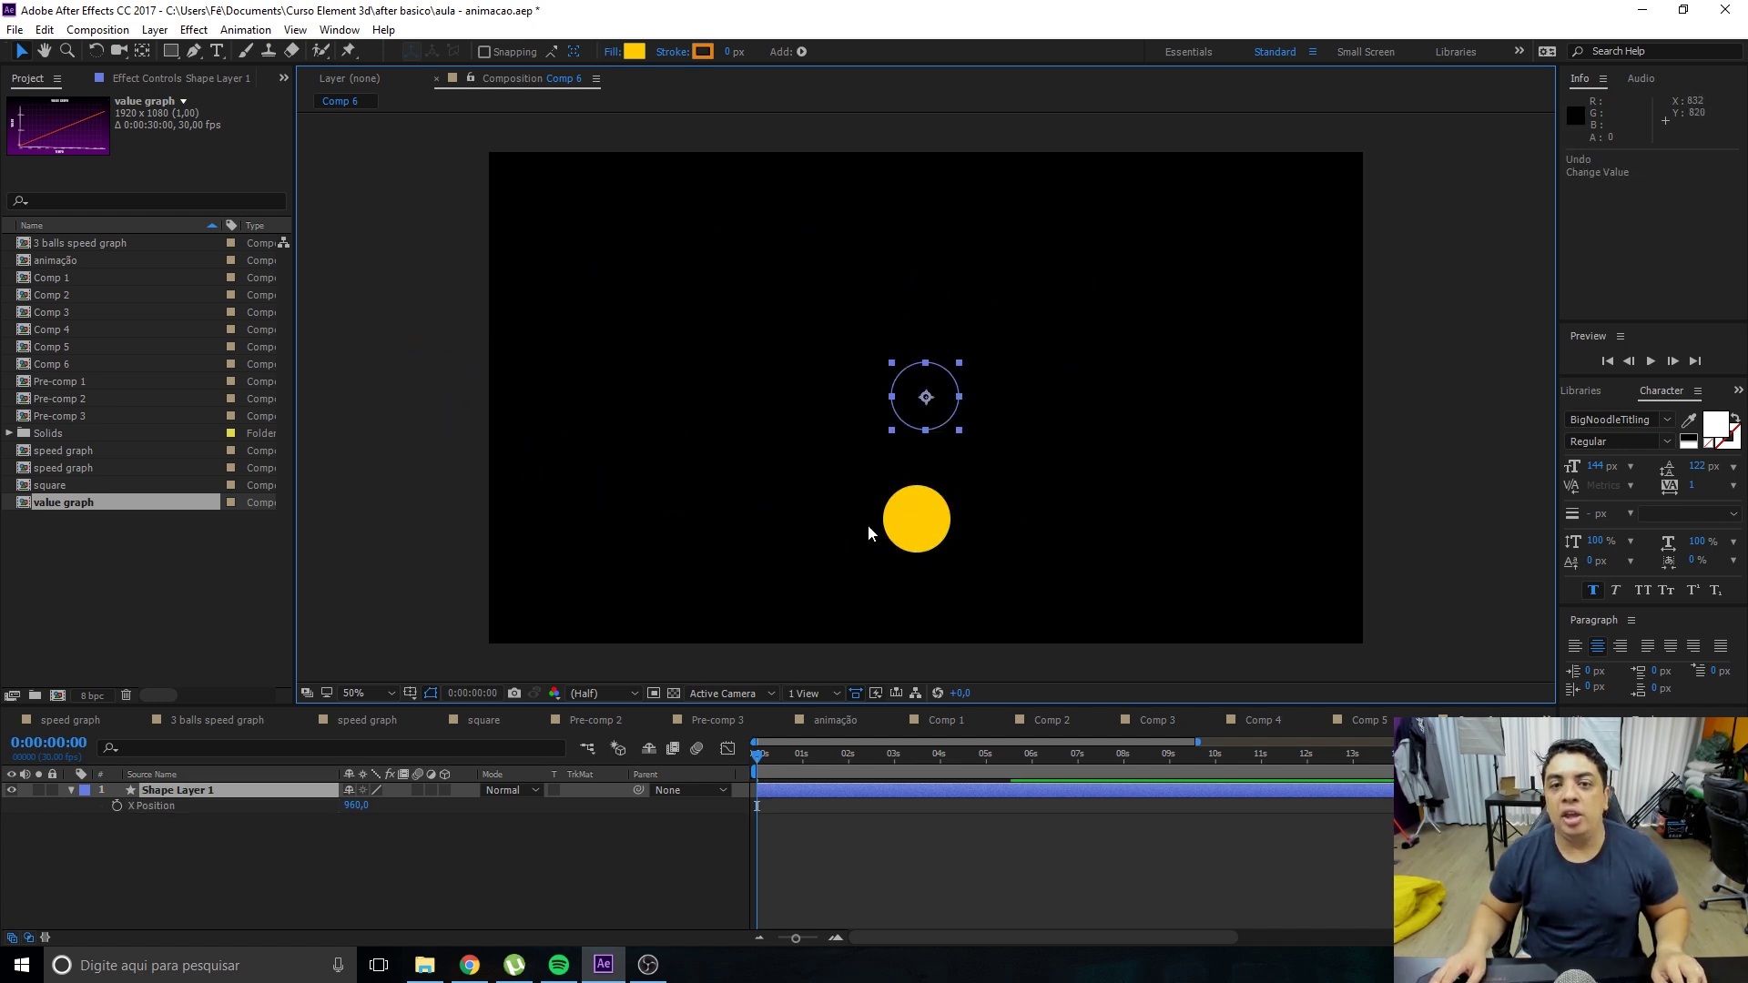
drag(764, 763, 904, 766)
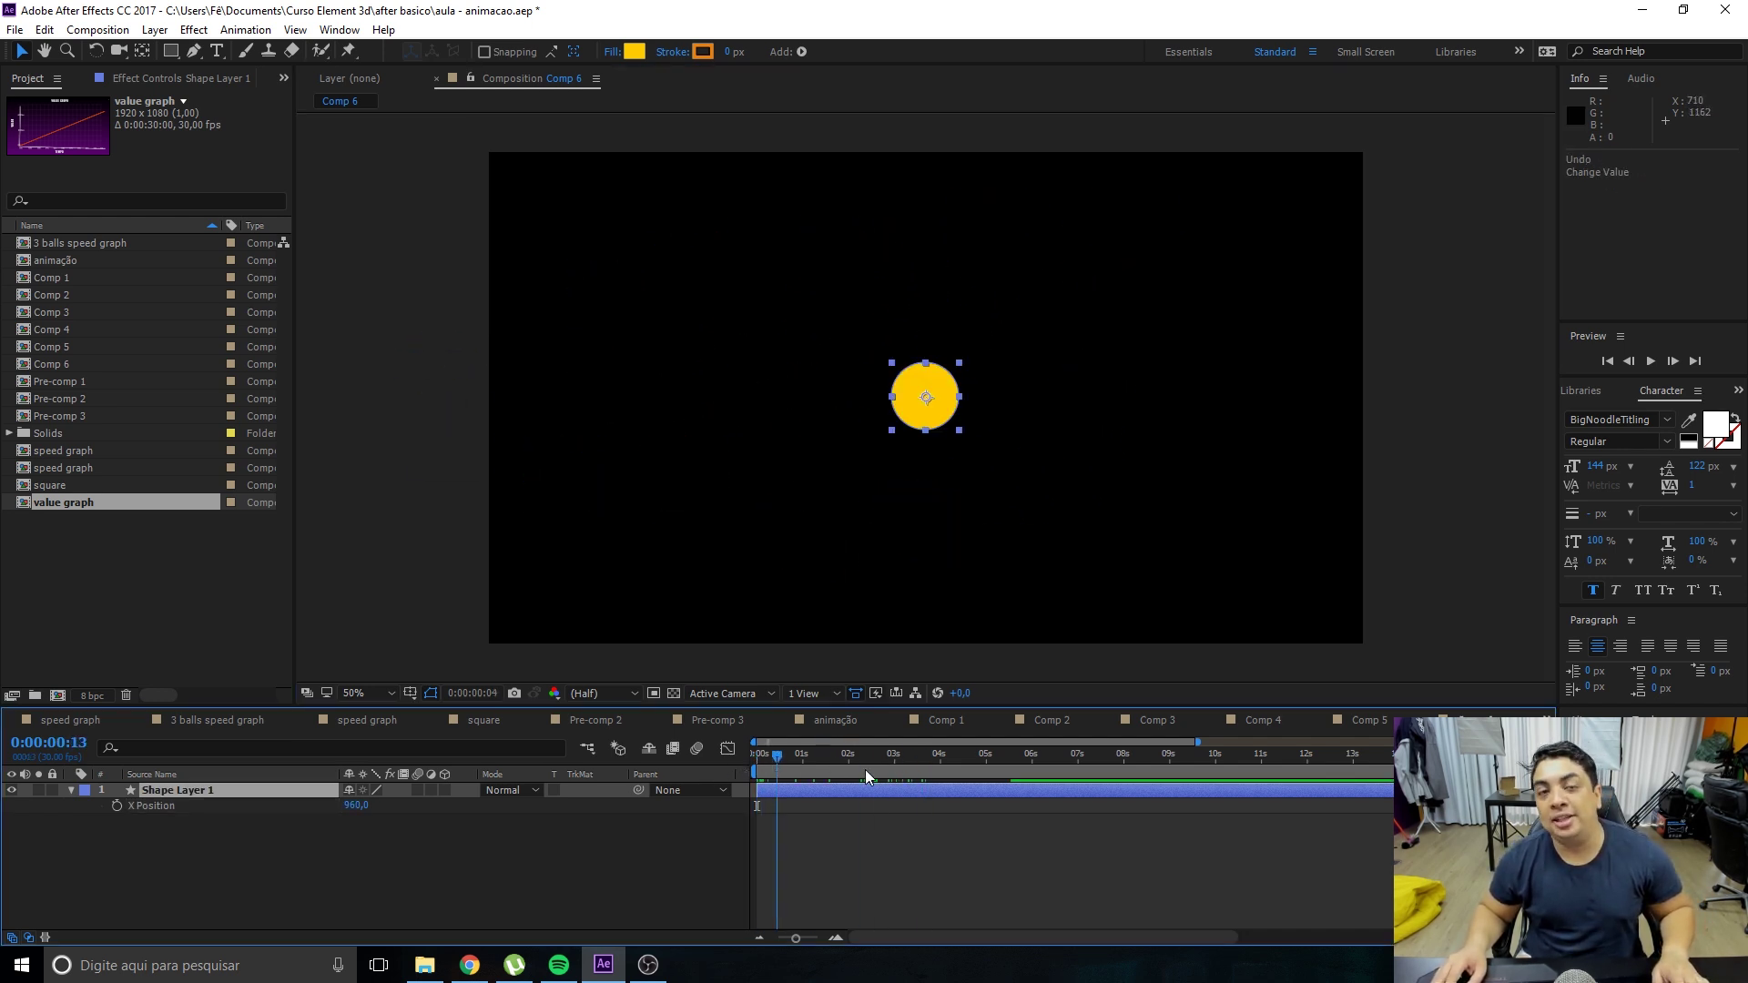
click(605, 814)
key(Home)
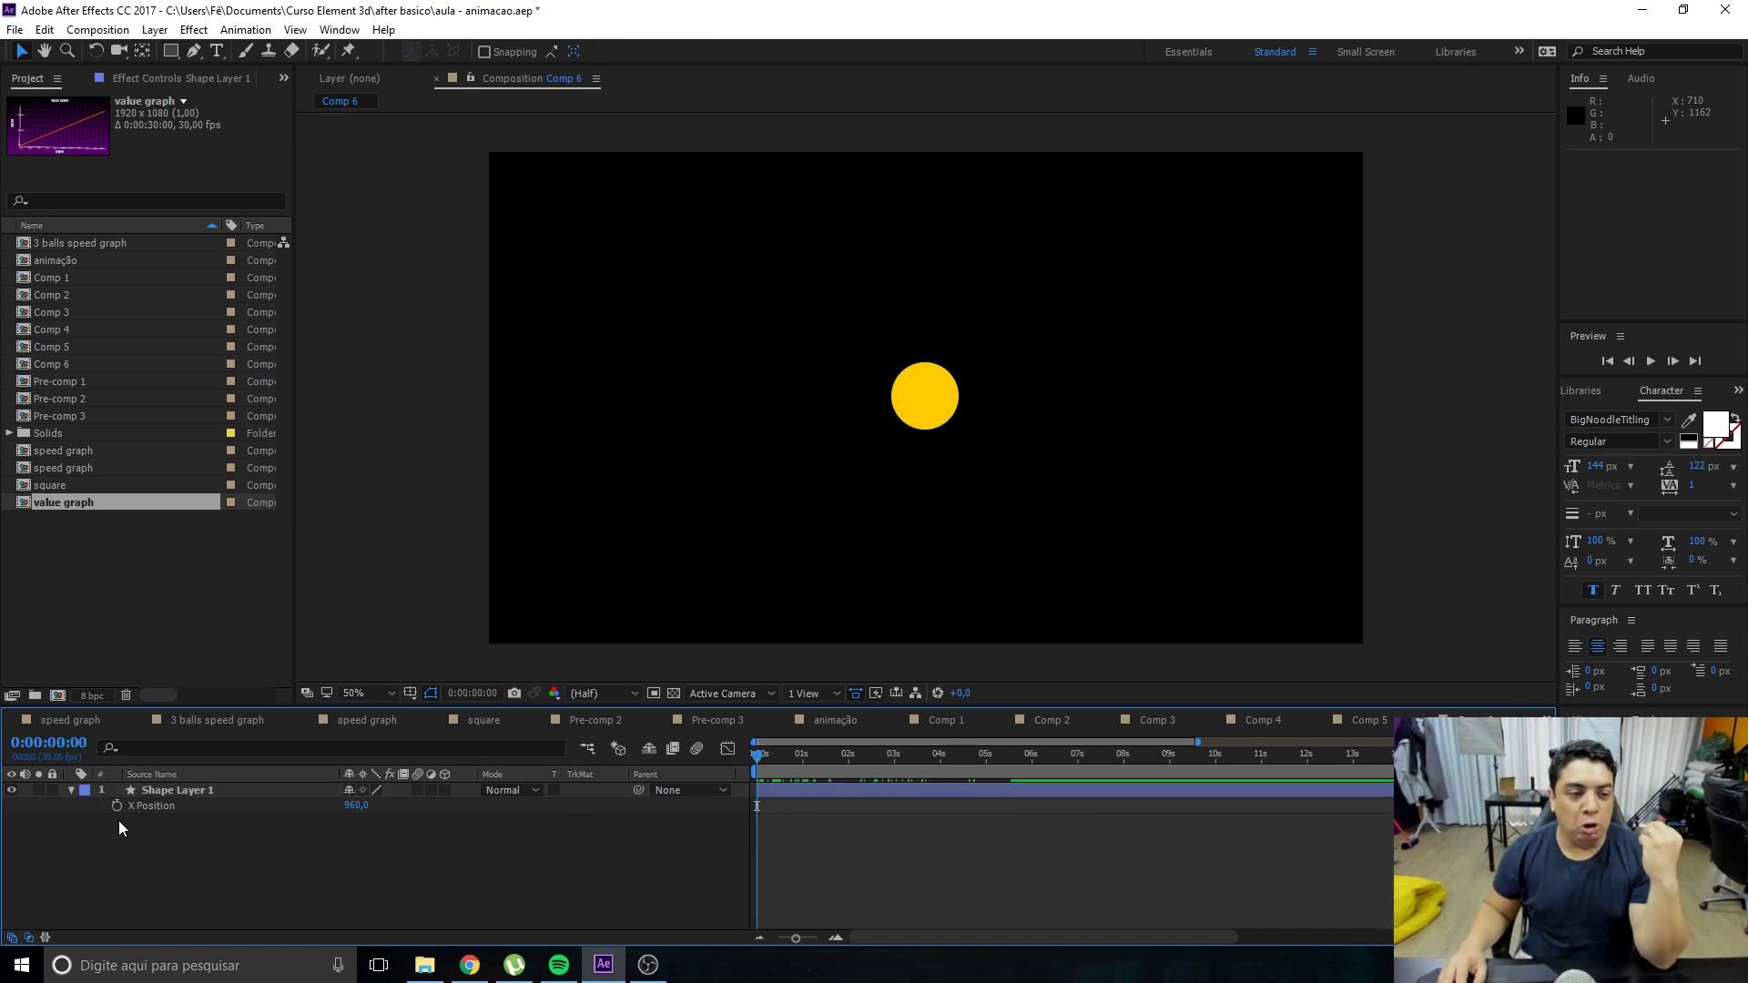
Keyframe the circle's X Position at 0s and slide it right for a second keyframe.
click(117, 806)
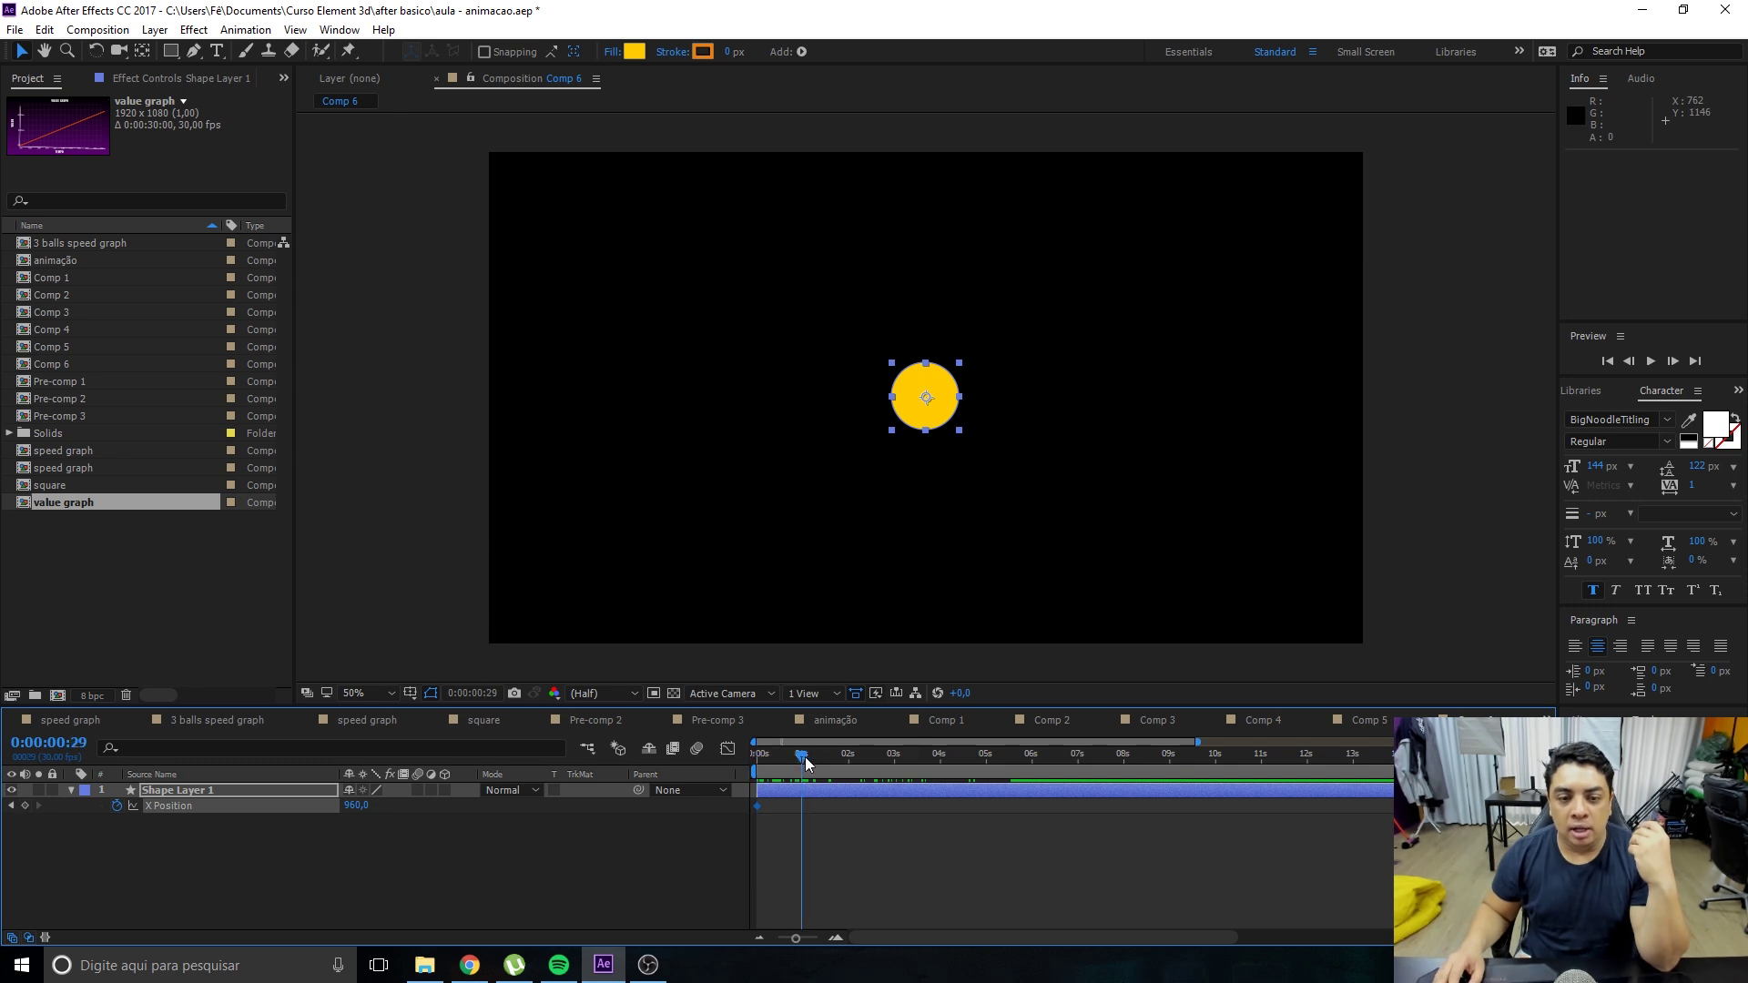
drag(925, 410, 1206, 410)
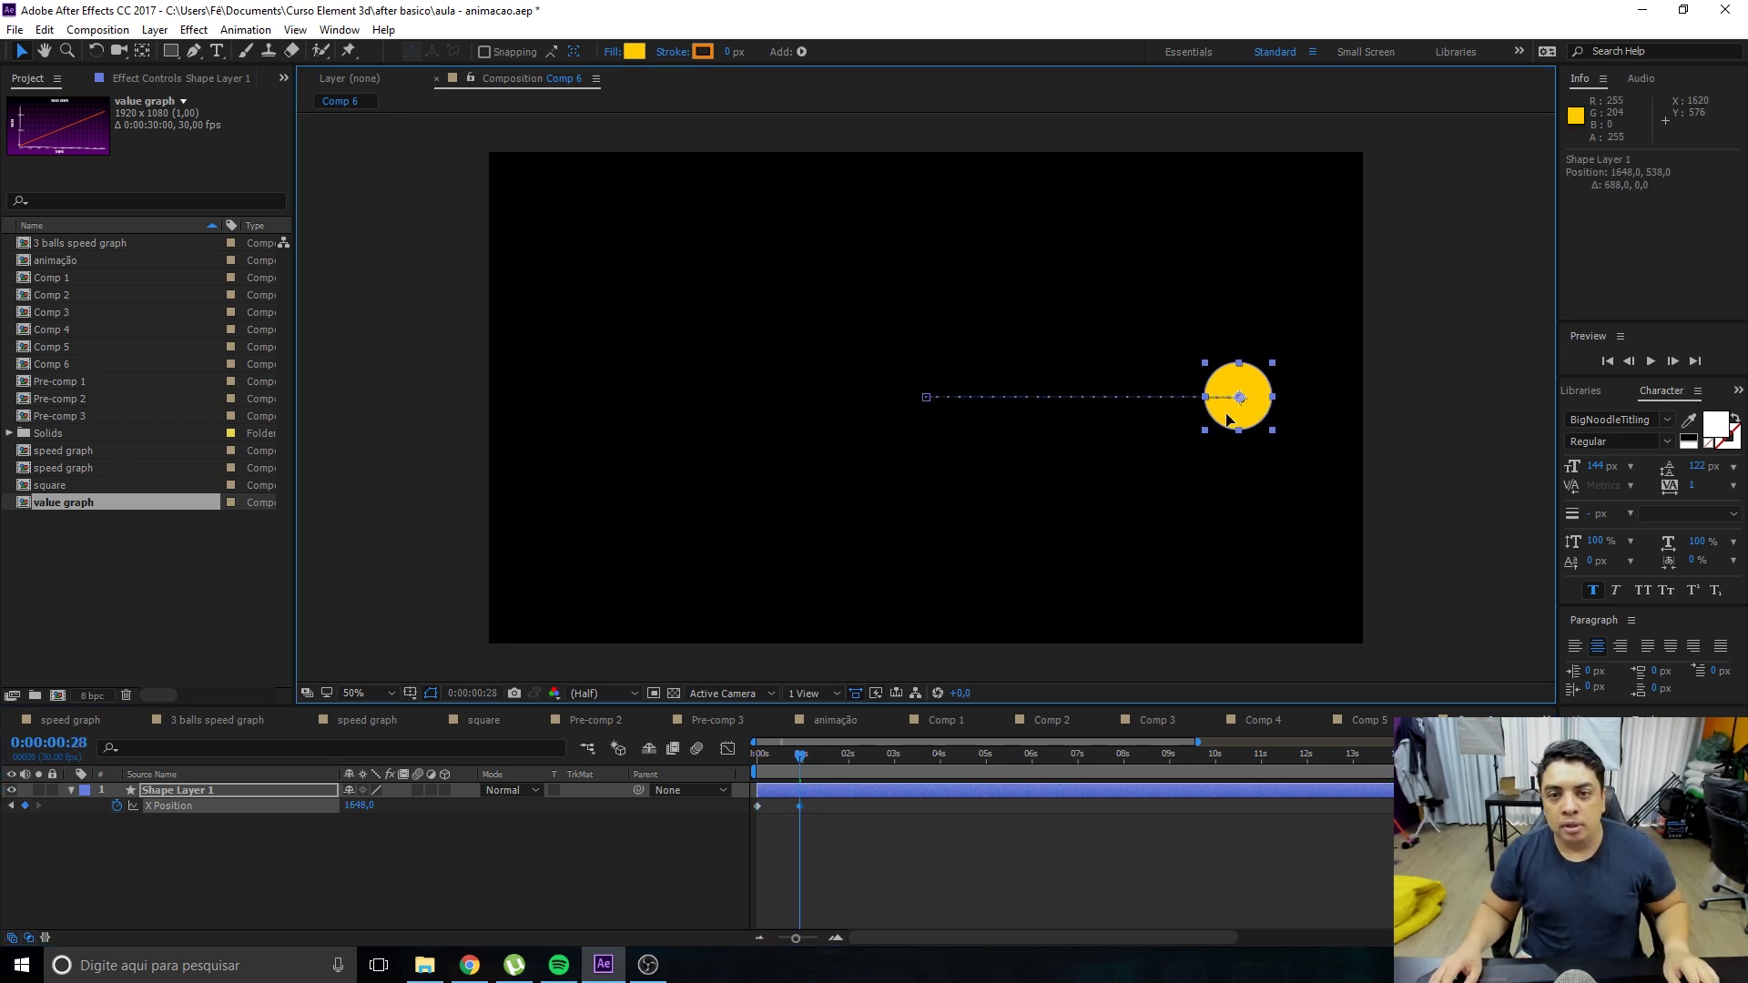
drag(798, 769, 803, 759)
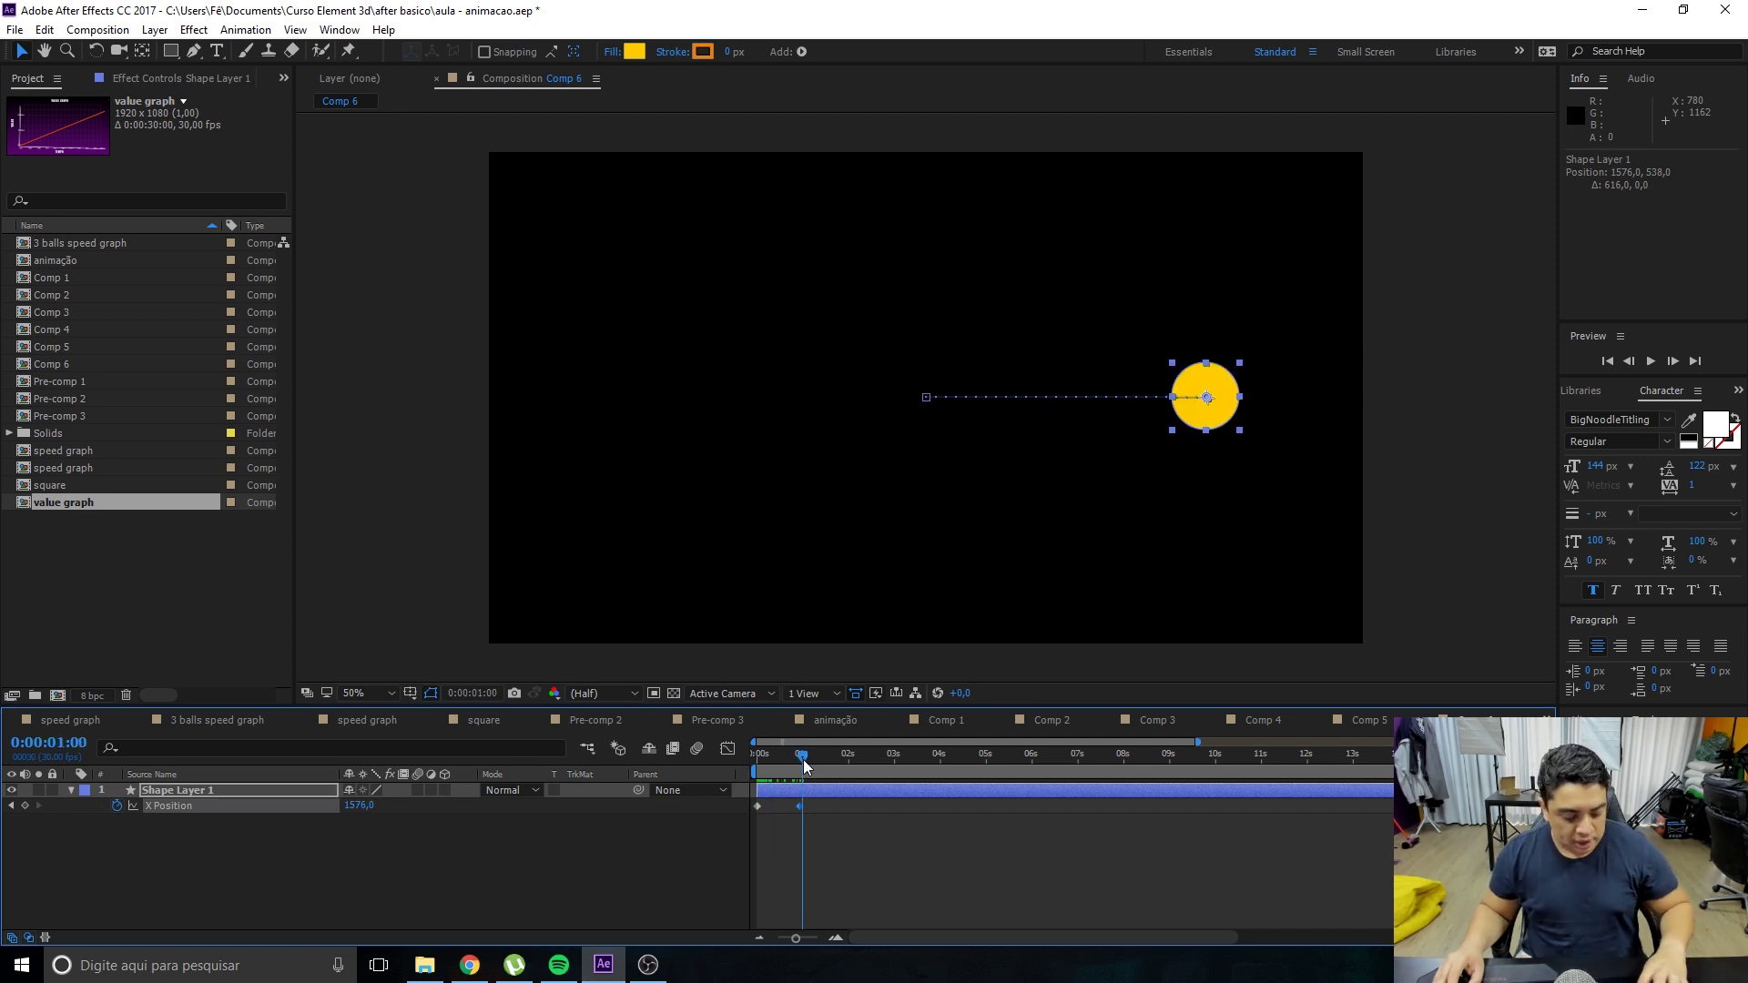
drag(803, 759, 763, 760)
scroll(779, 748, up, 5)
scroll(783, 741, down, 5)
Preview the slide, then remove the X Position keyframes and rewind to the start.
key(Home)
key(space)
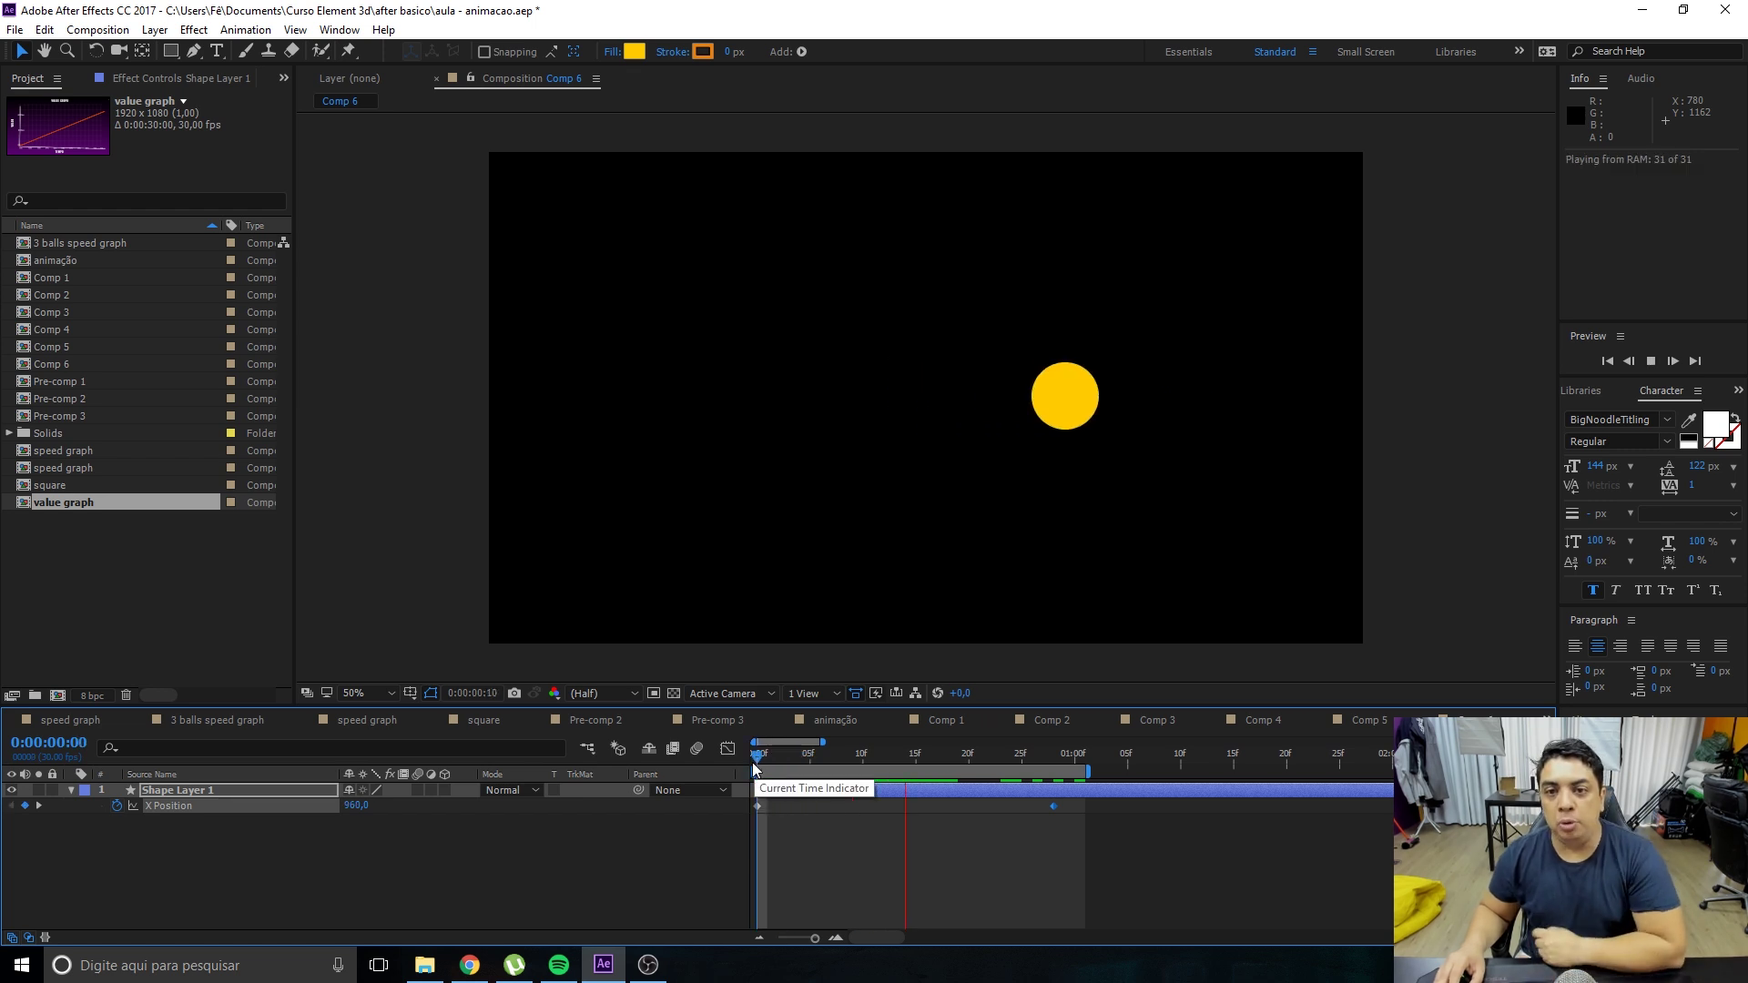
click(989, 754)
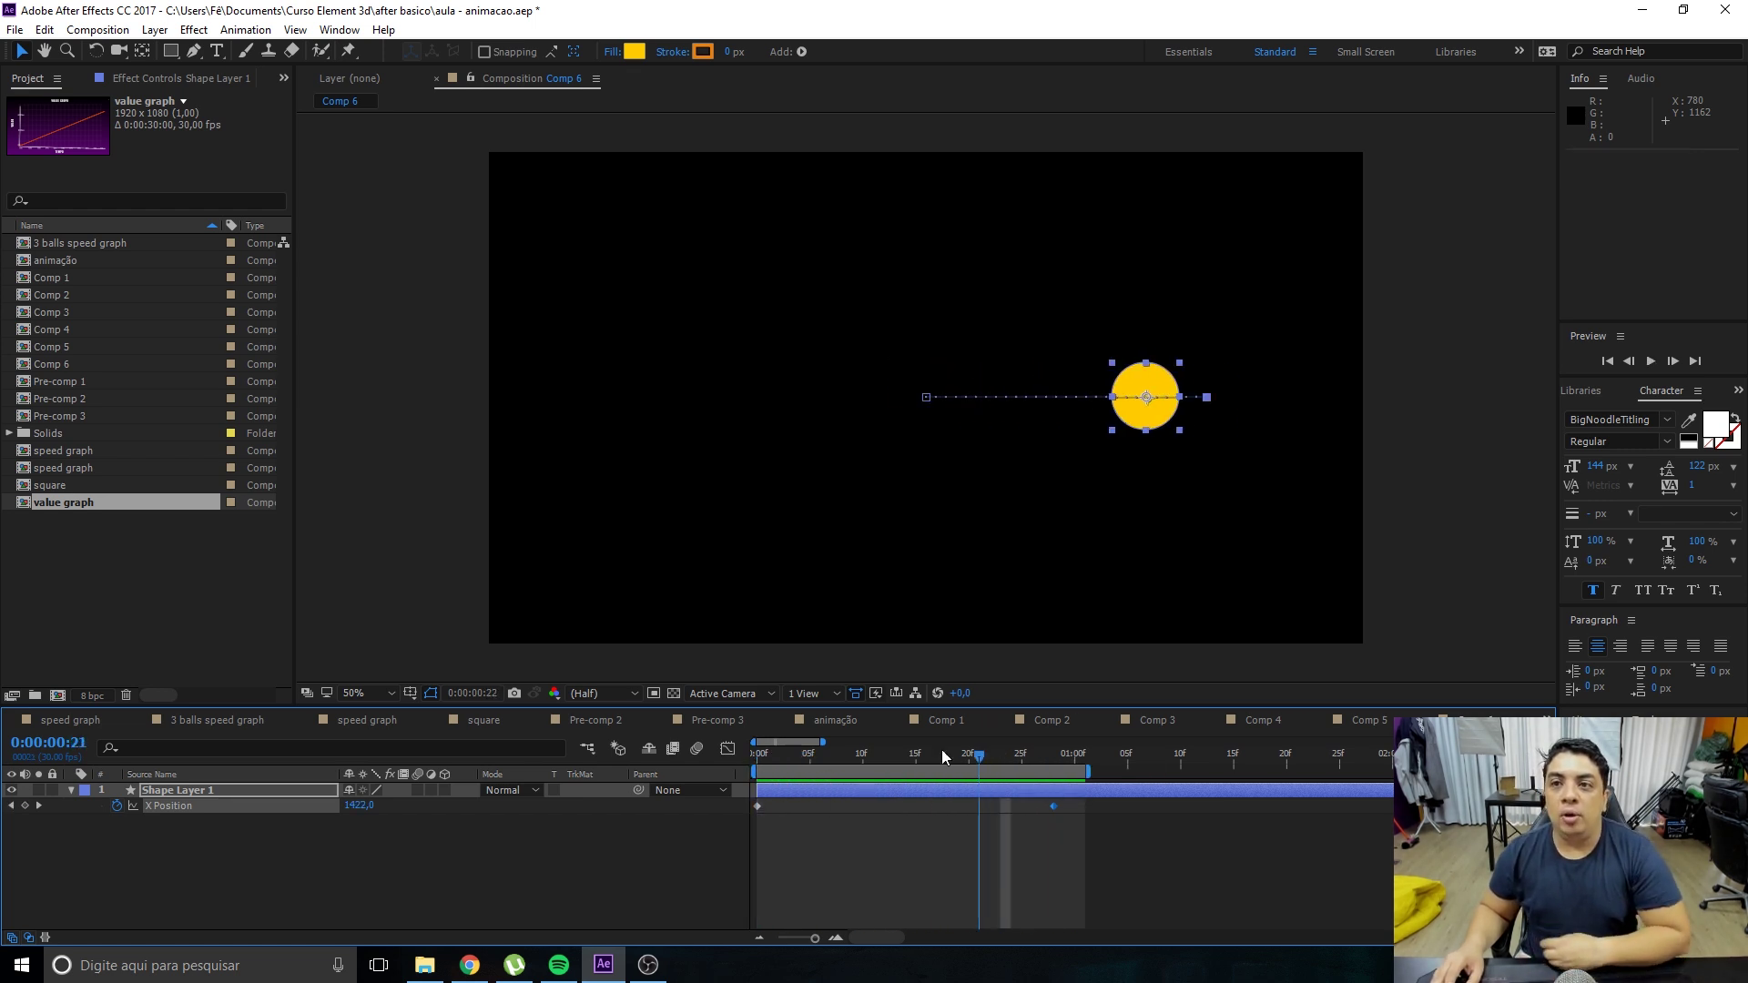
key(ctrl+z)
drag(989, 754, 745, 755)
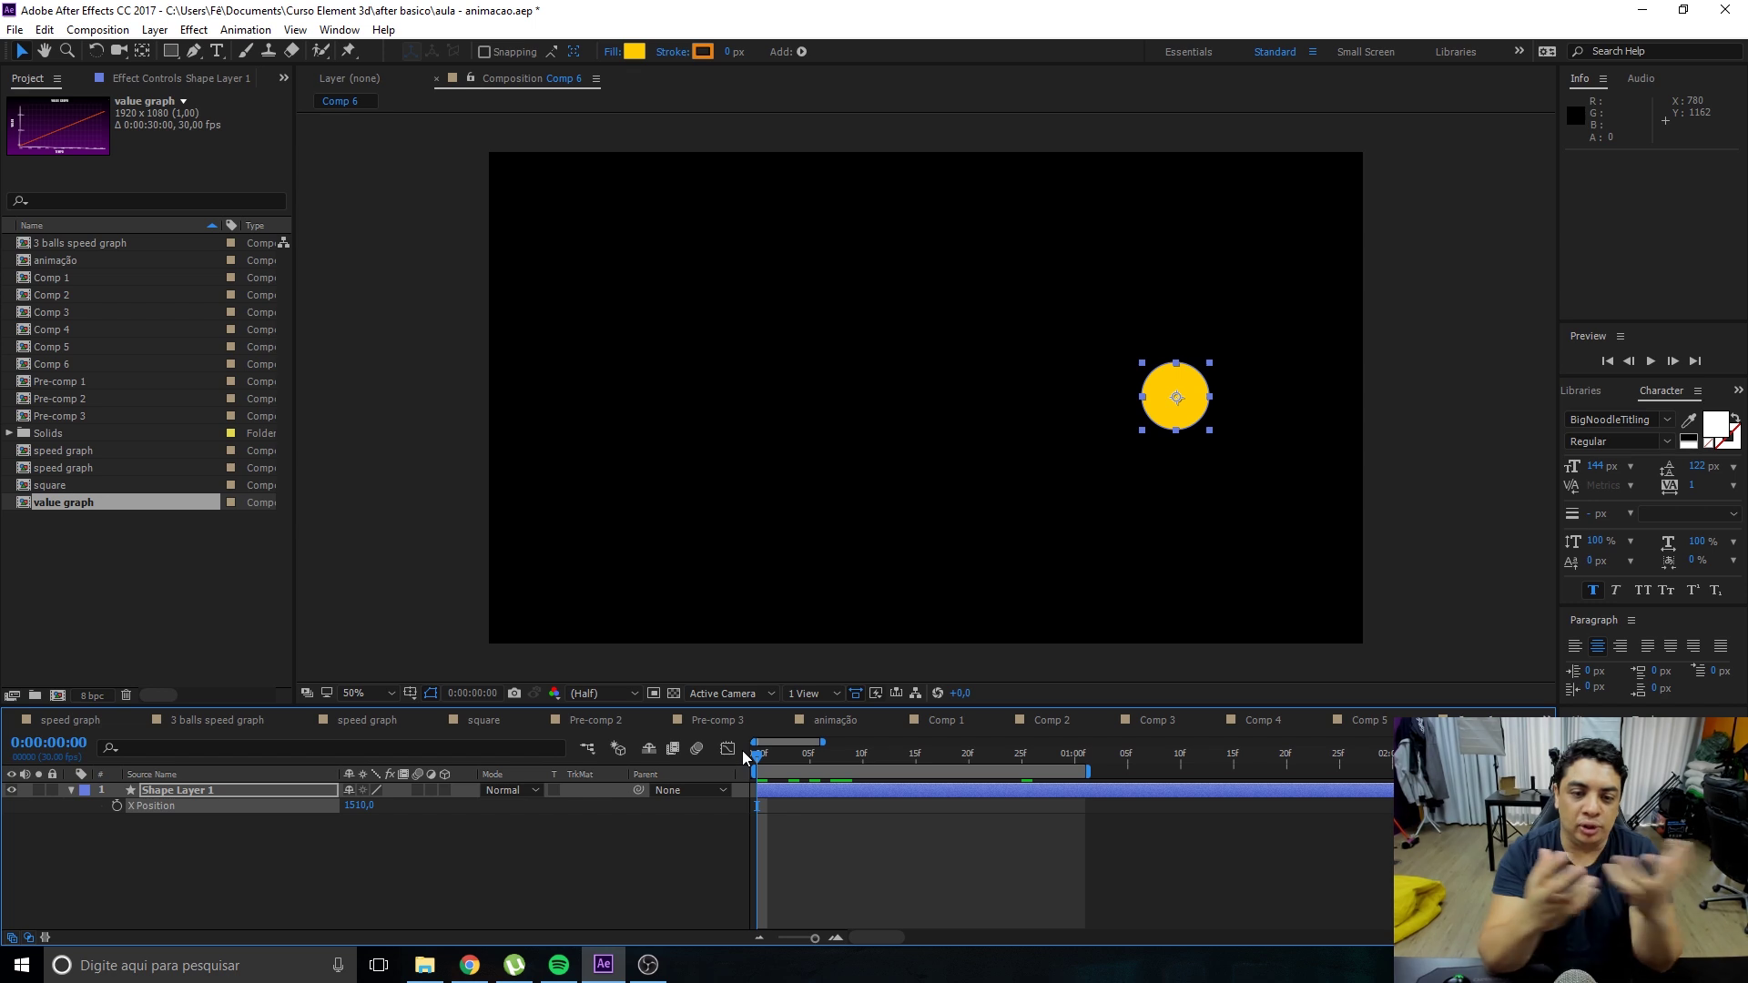
Drag the yellow circle left past X 544 until it rests at X Position 372.
drag(1171, 379, 725, 394)
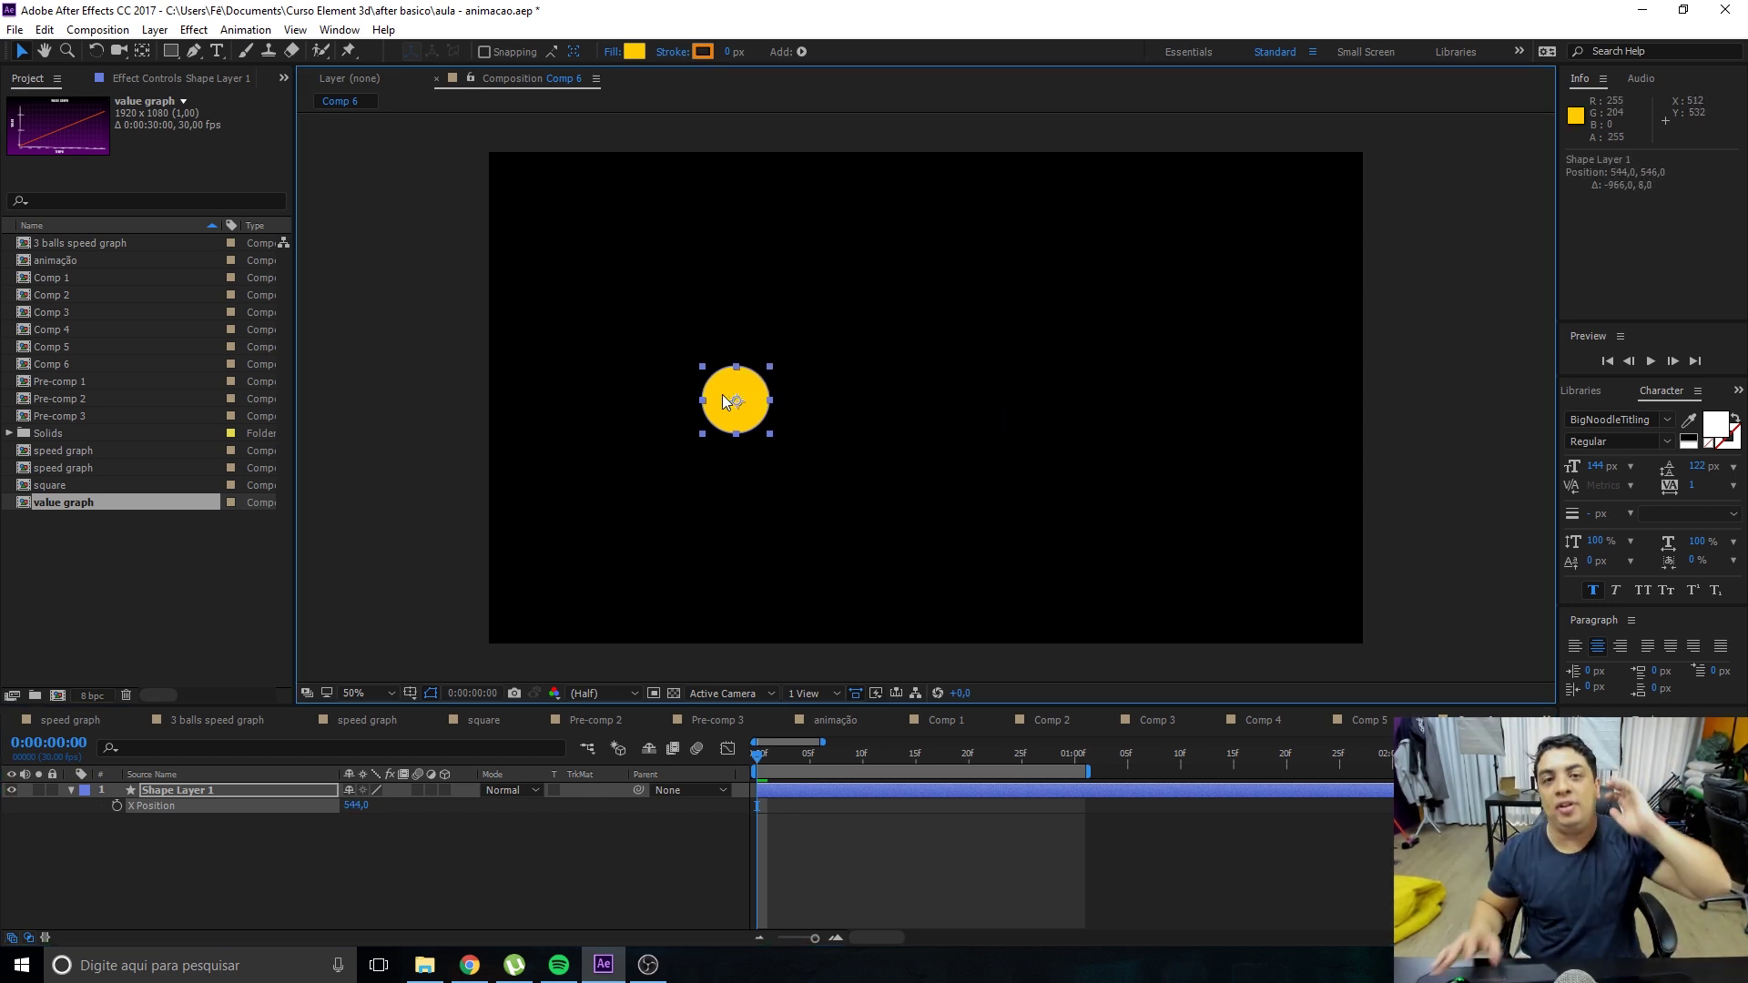
drag(725, 401, 647, 383)
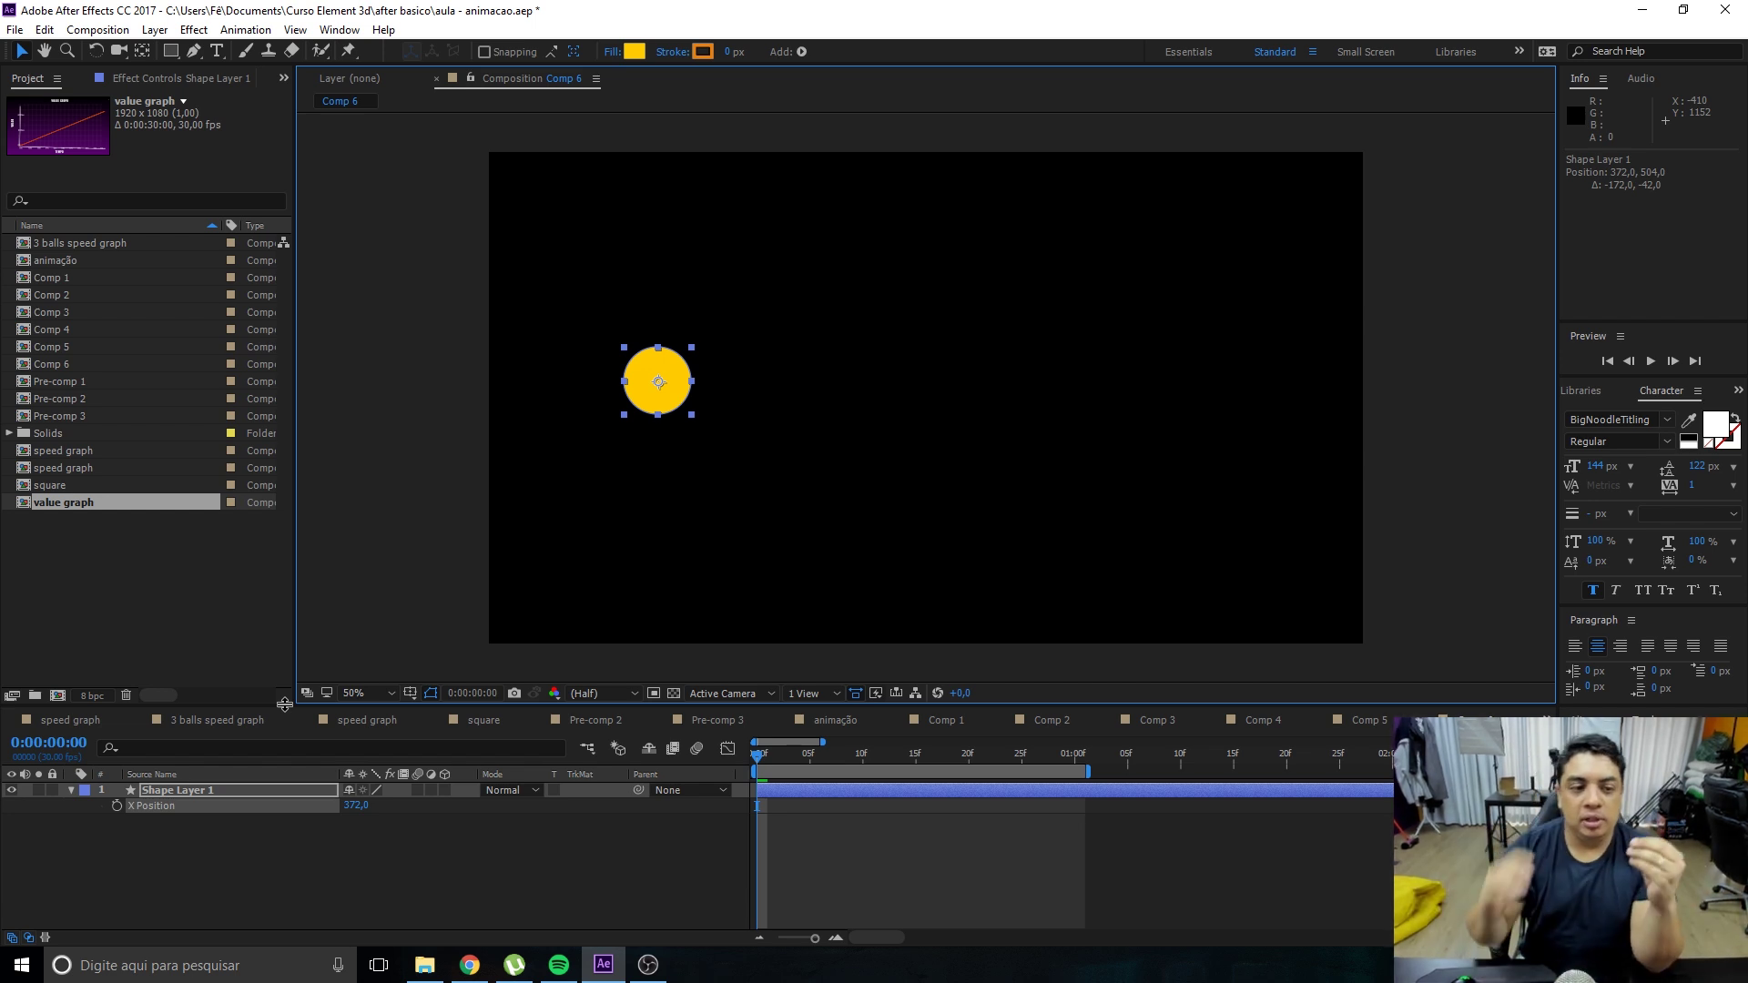
click(173, 843)
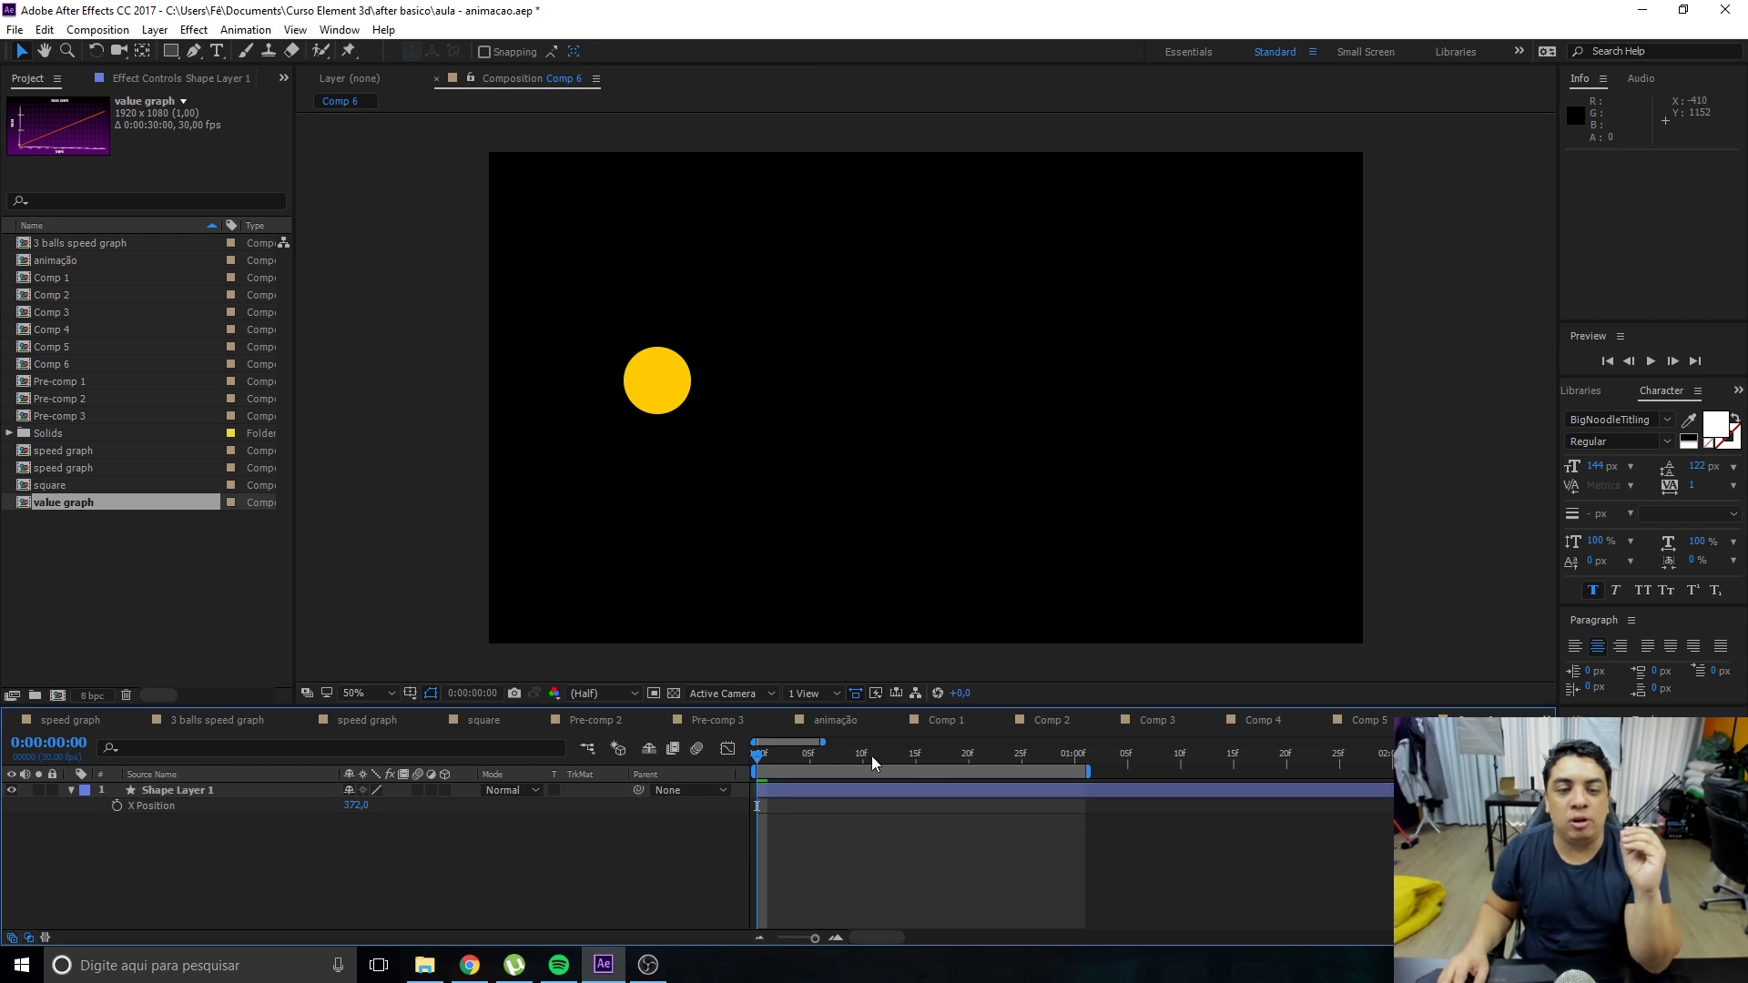
drag(783, 752, 745, 764)
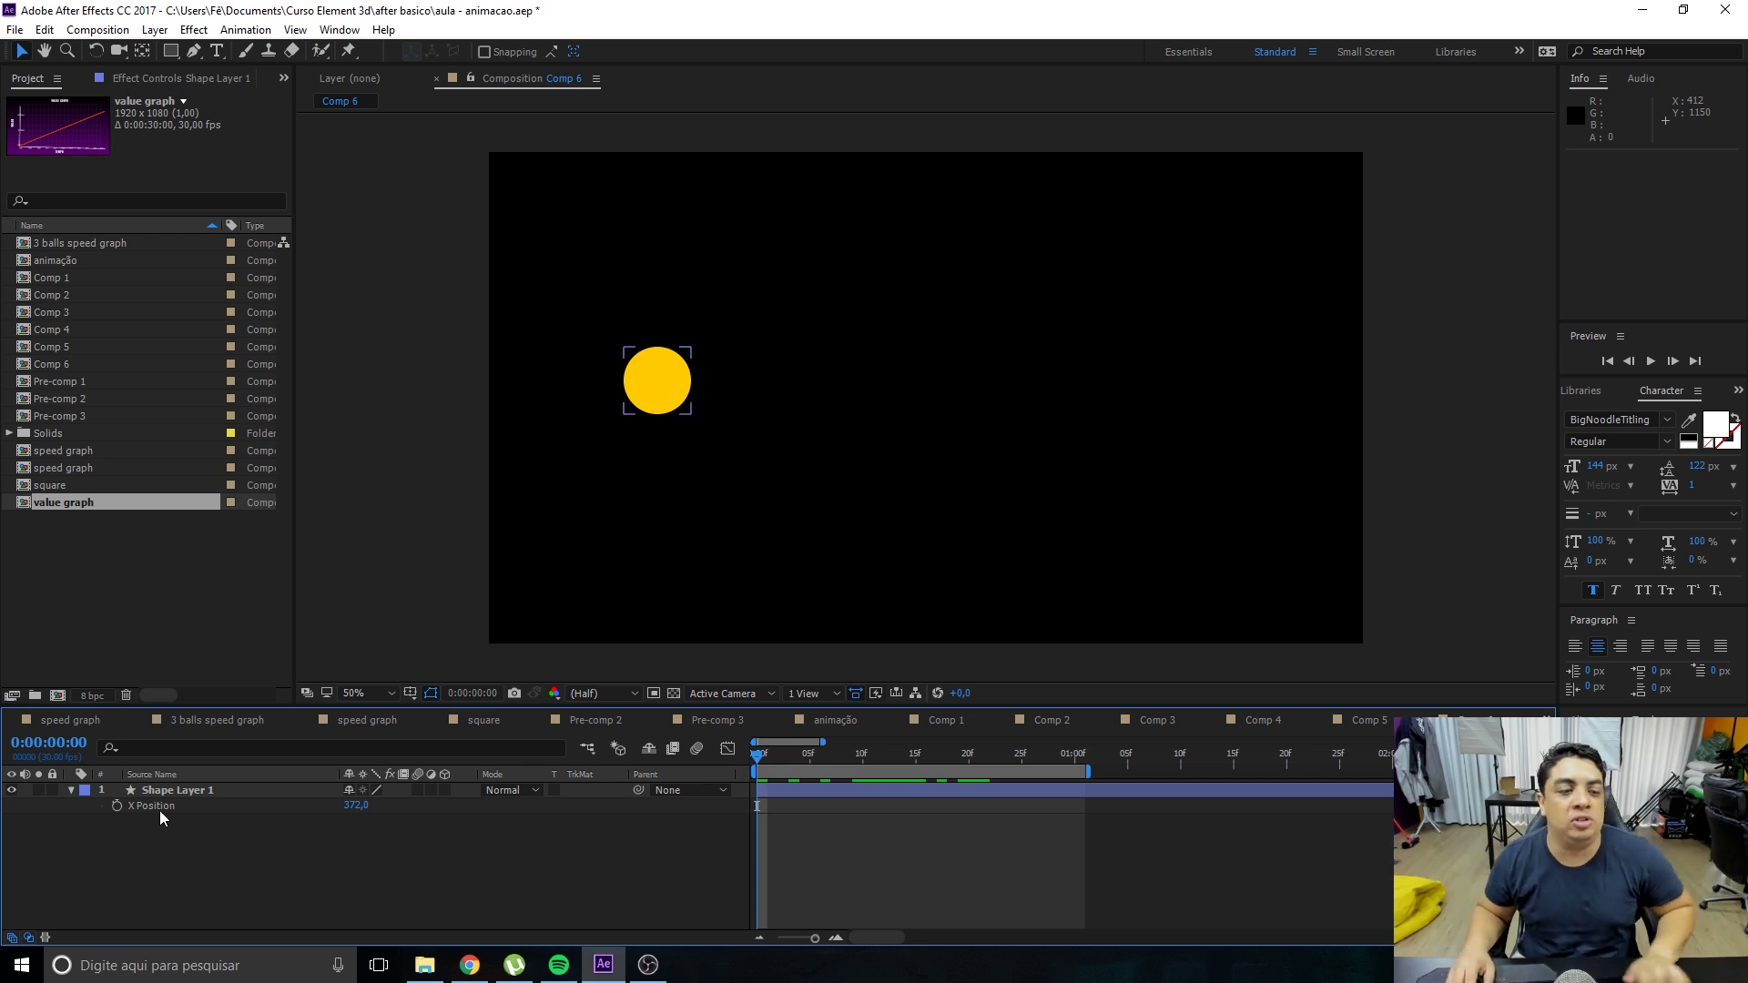
key(ctrl+a)
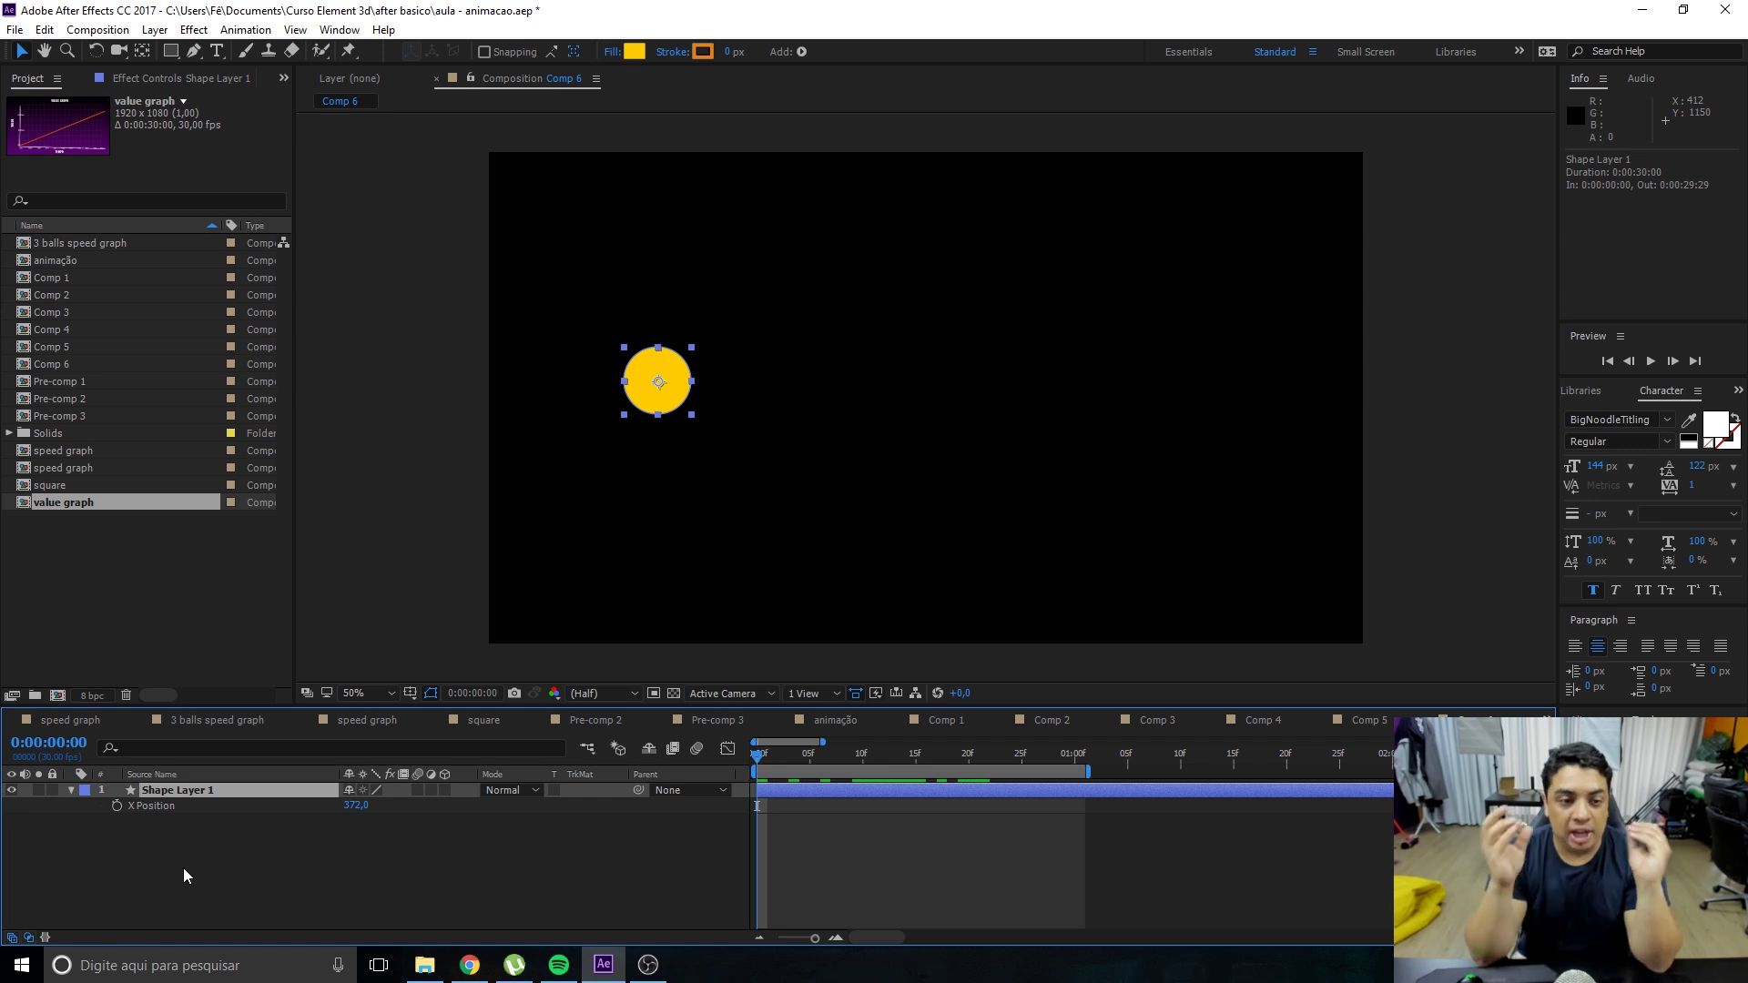
click(211, 871)
Check the shape layer's Scale and Rotation, then delete Shape Layer 1.
click(236, 789)
click(199, 833)
click(173, 810)
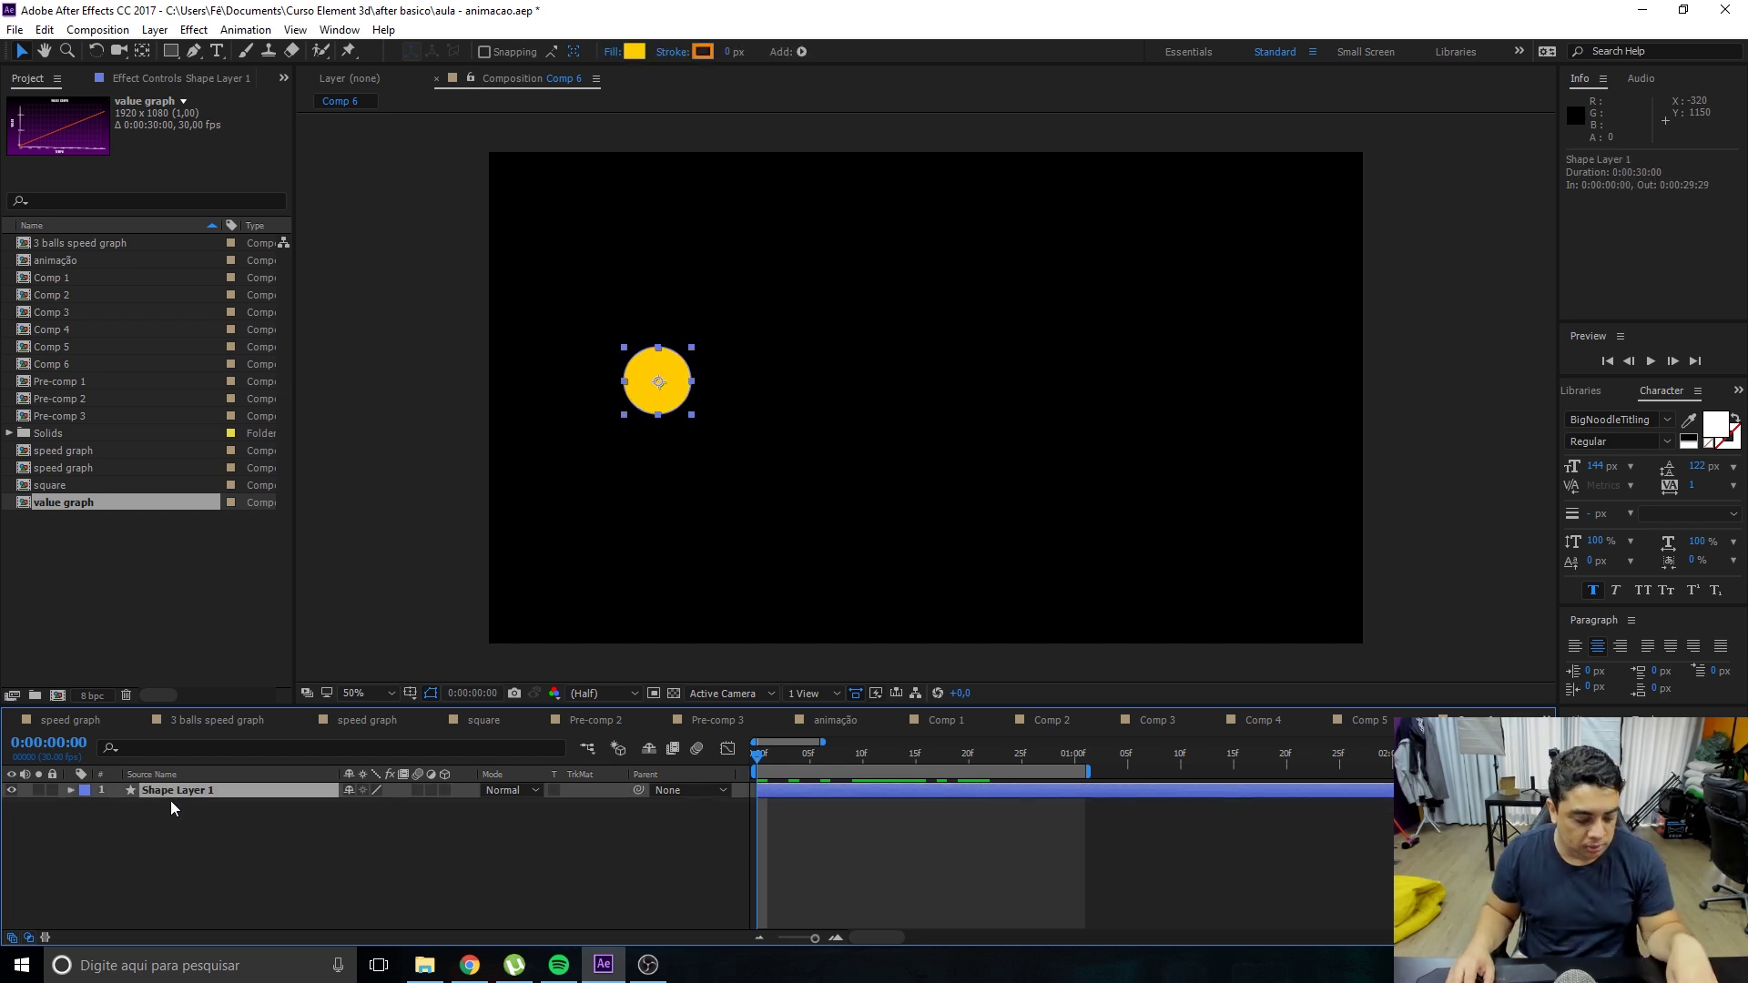
key(s)
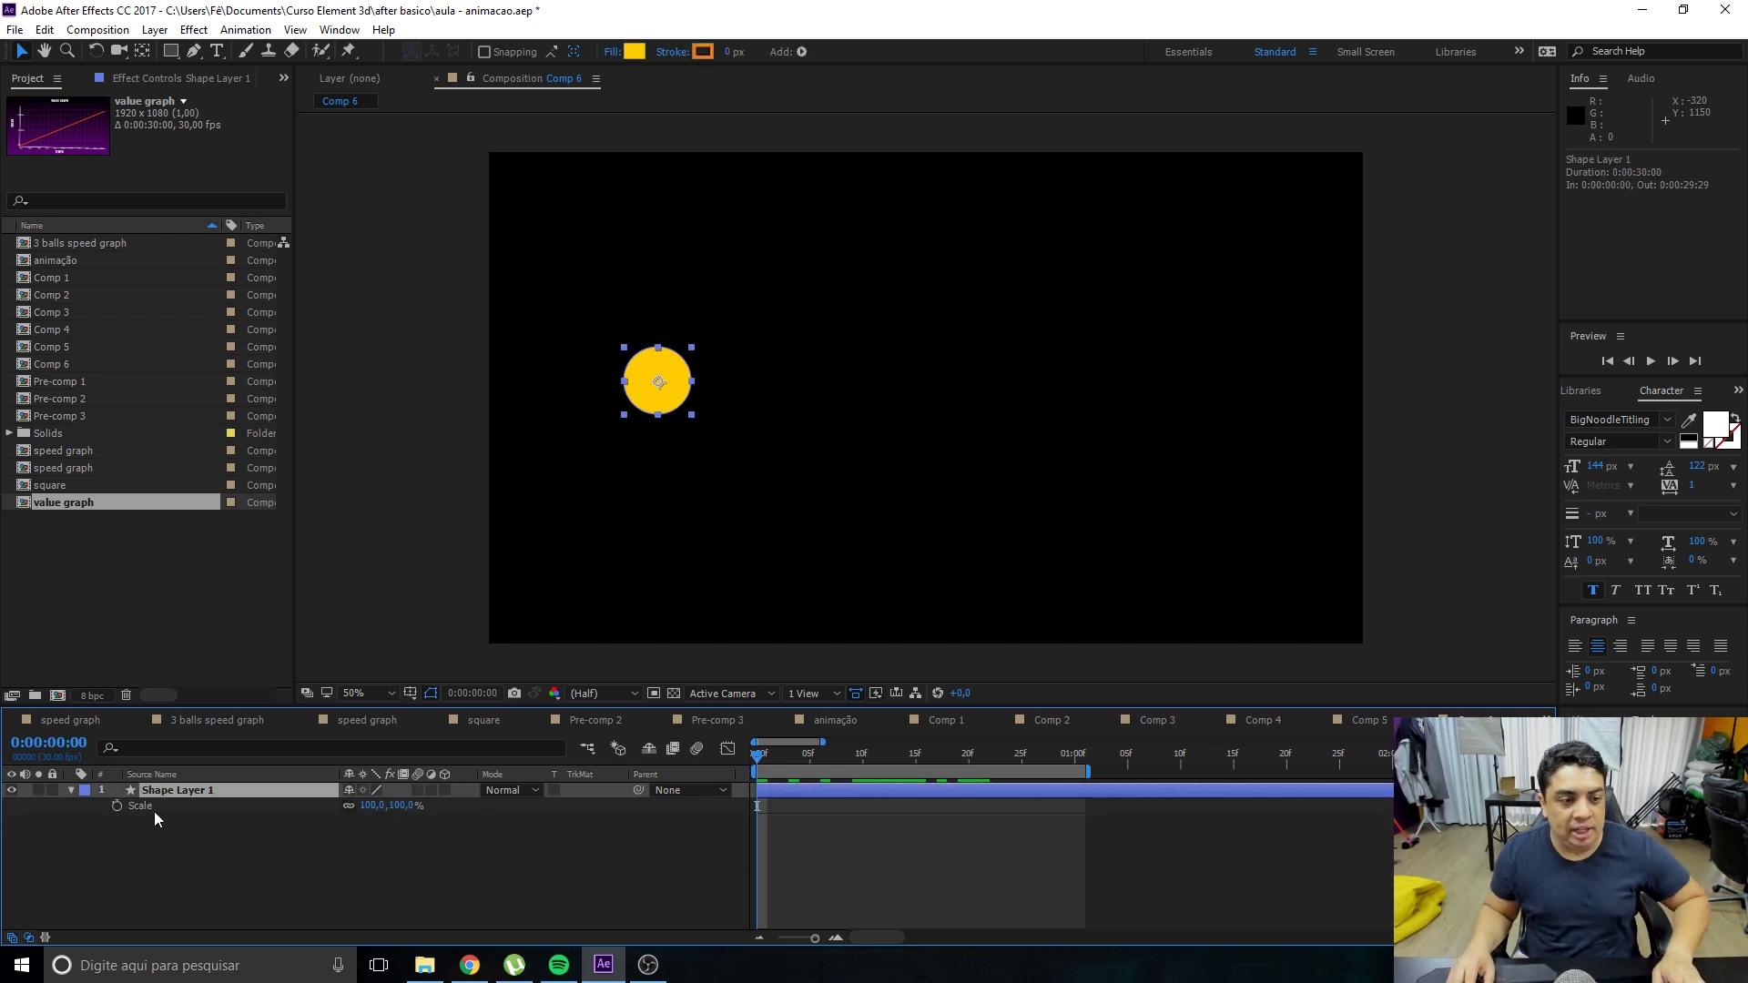
key(r)
click(160, 829)
click(159, 792)
key(Delete)
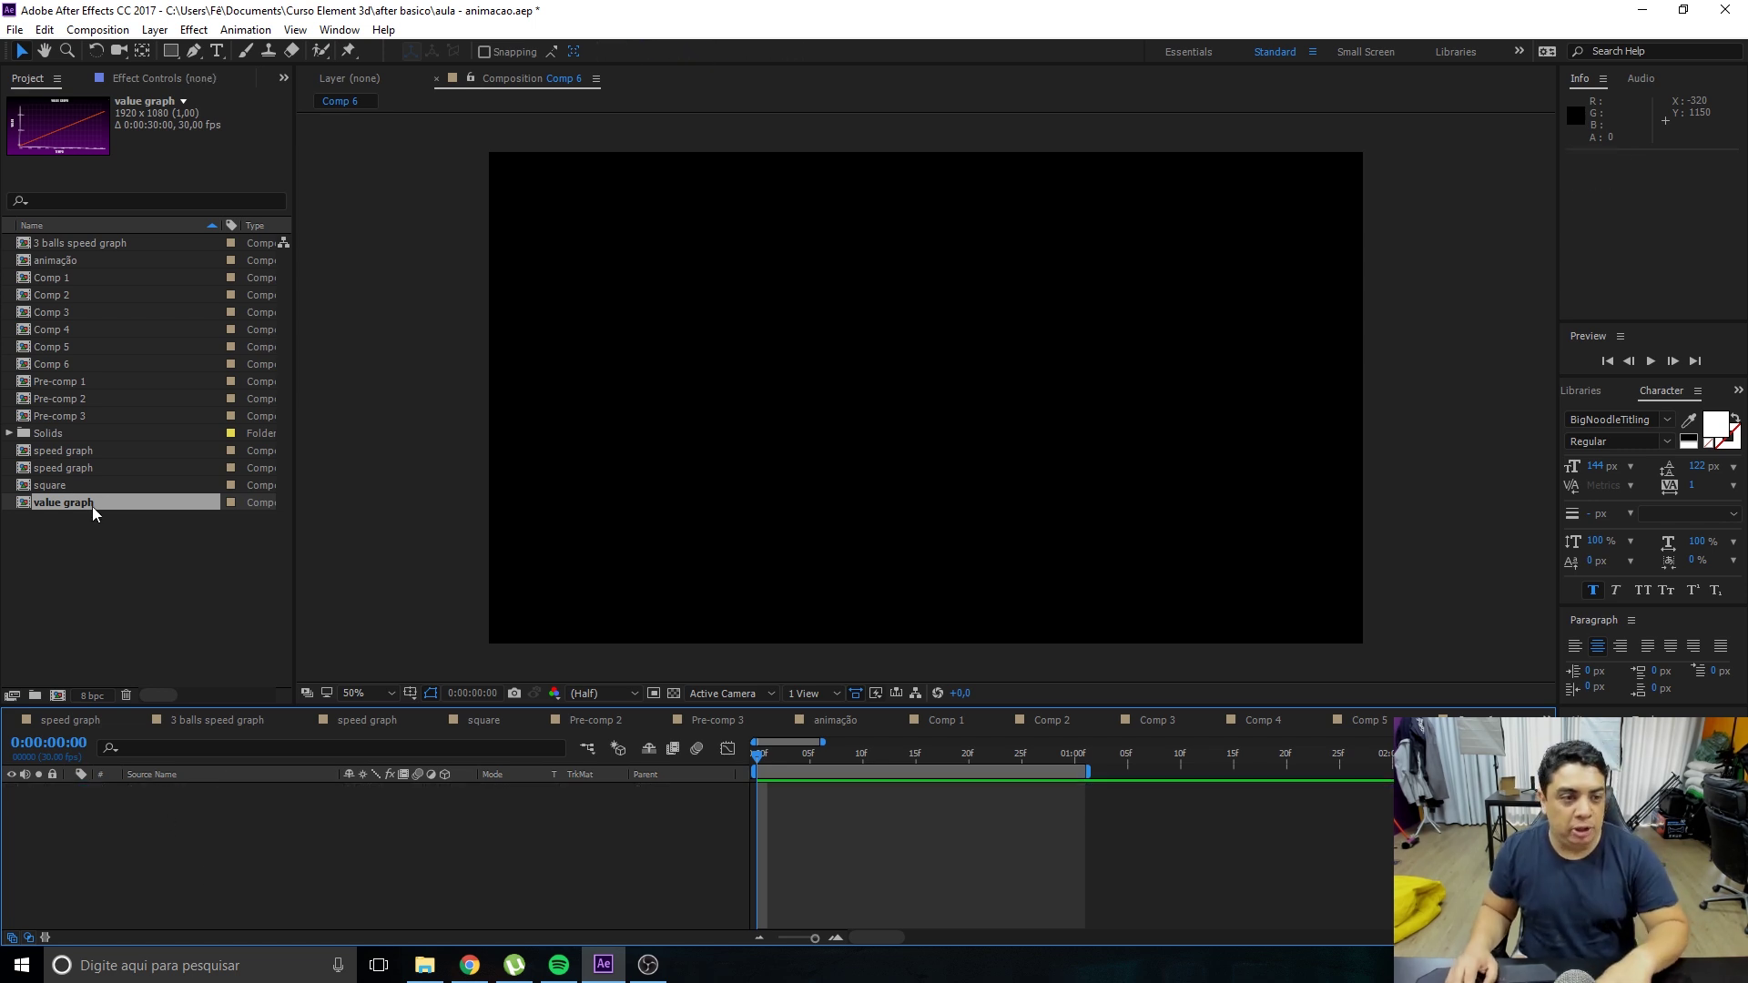
Show the title/action safe margins and try a small ellipse near the centre, then undo it.
drag(178, 56, 237, 91)
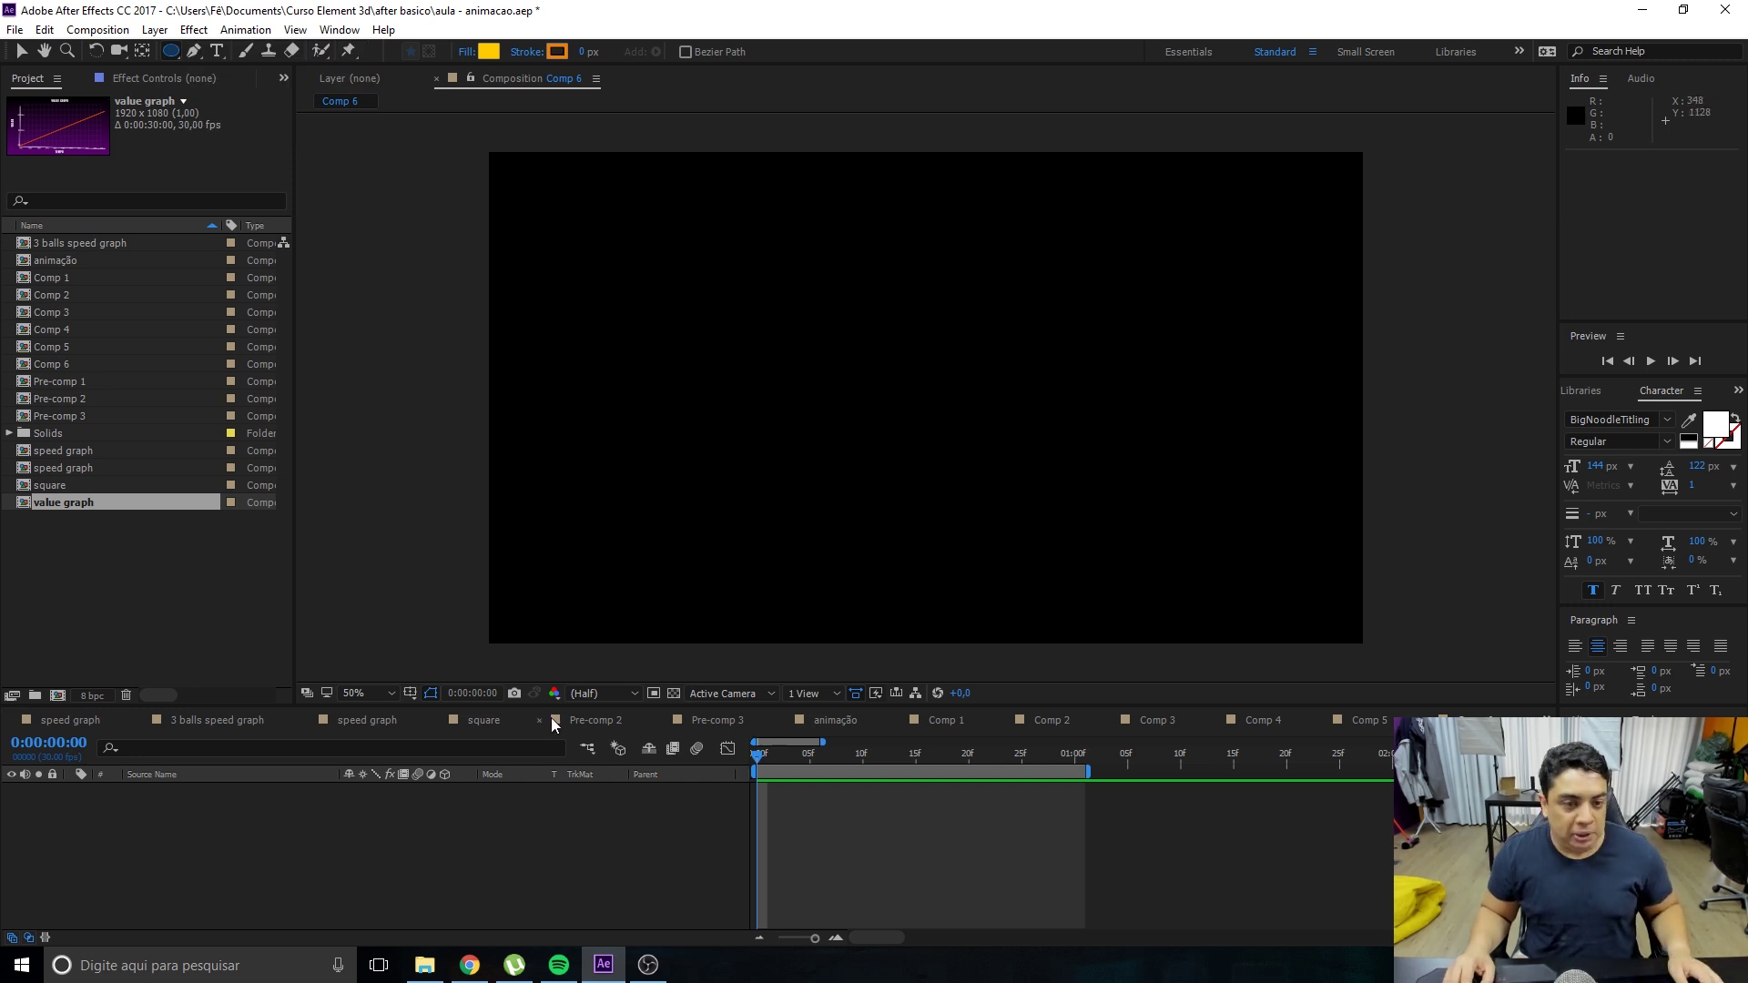
click(409, 693)
click(455, 712)
drag(895, 364, 965, 435)
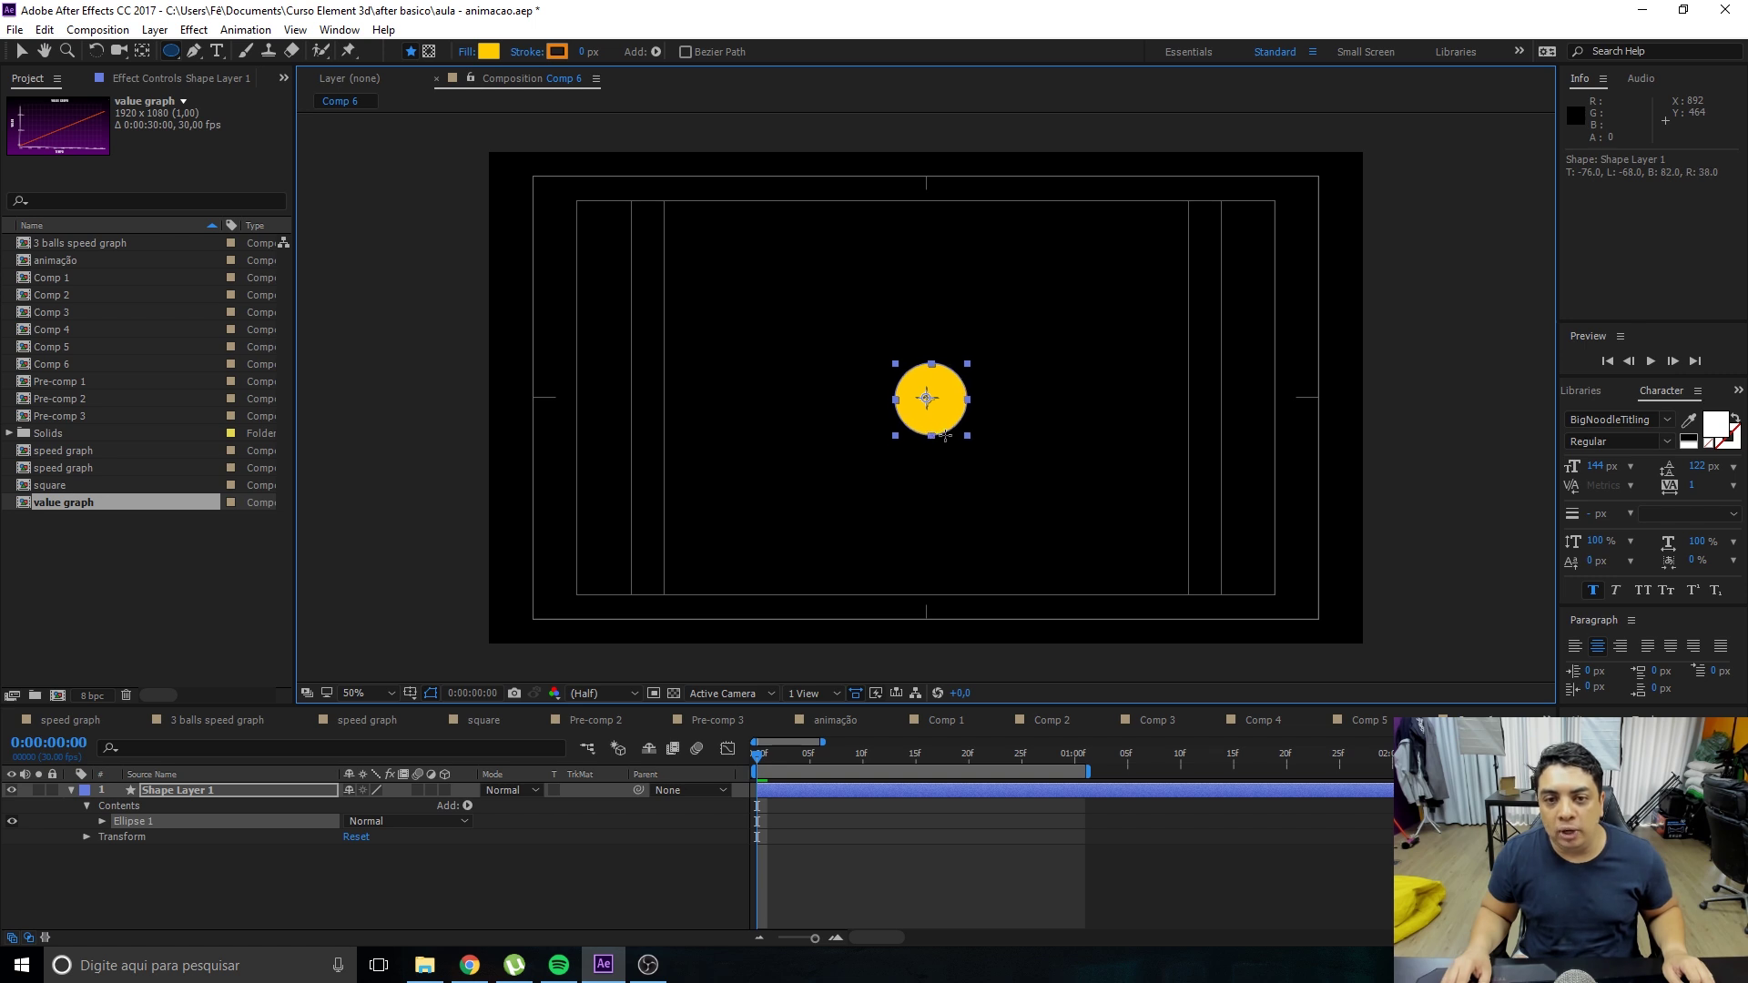
key(v)
drag(938, 419, 935, 419)
key(ctrl+z)
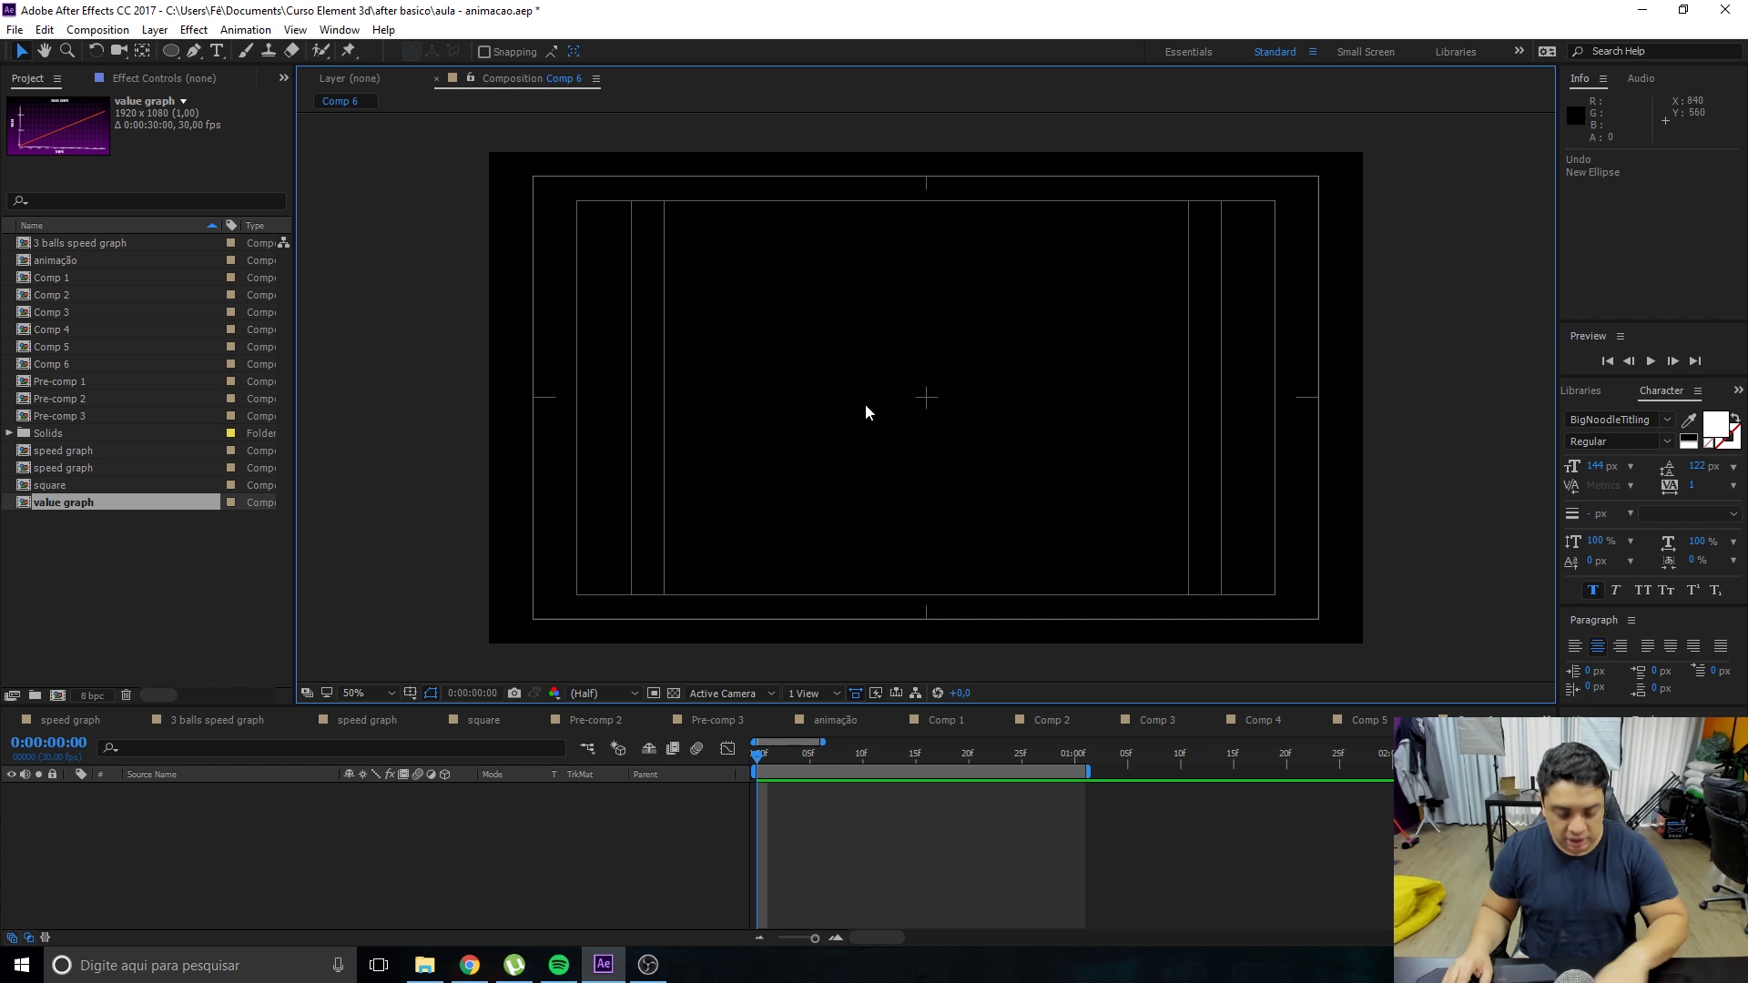
Draw a new yellow circle at the centre, hide the safe margins, and show its Position.
click(170, 51)
drag(809, 290, 937, 401)
key(v)
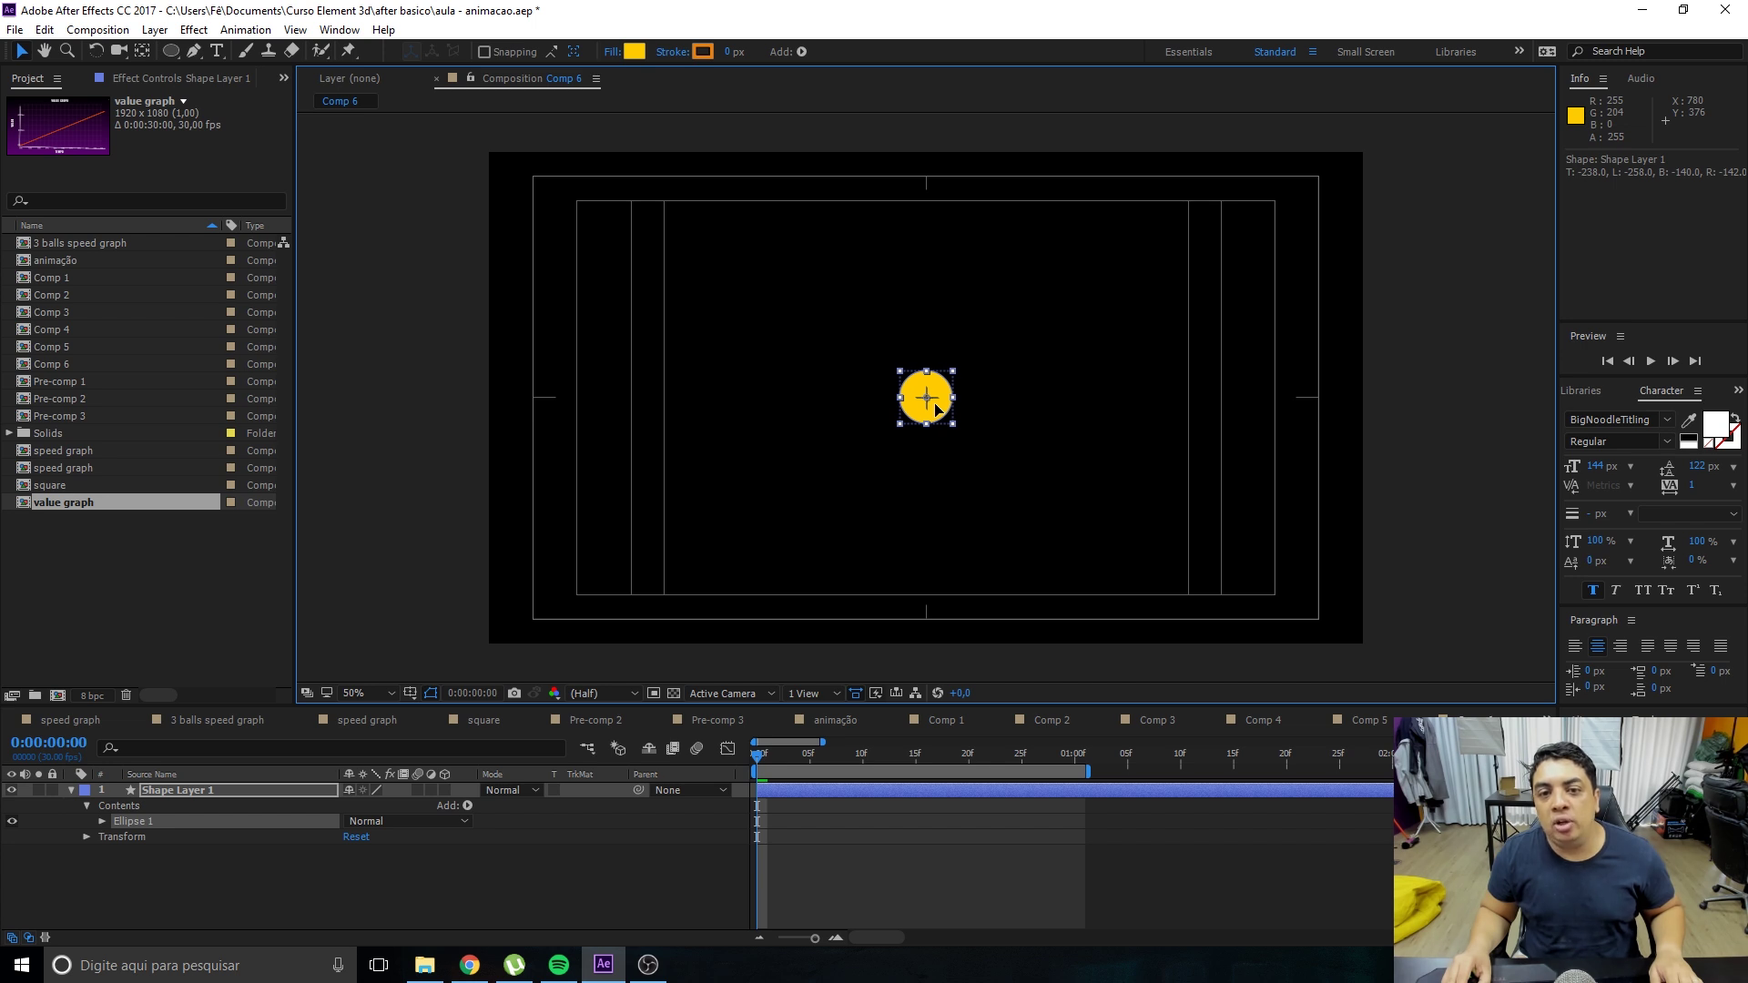
click(410, 693)
click(434, 711)
click(505, 876)
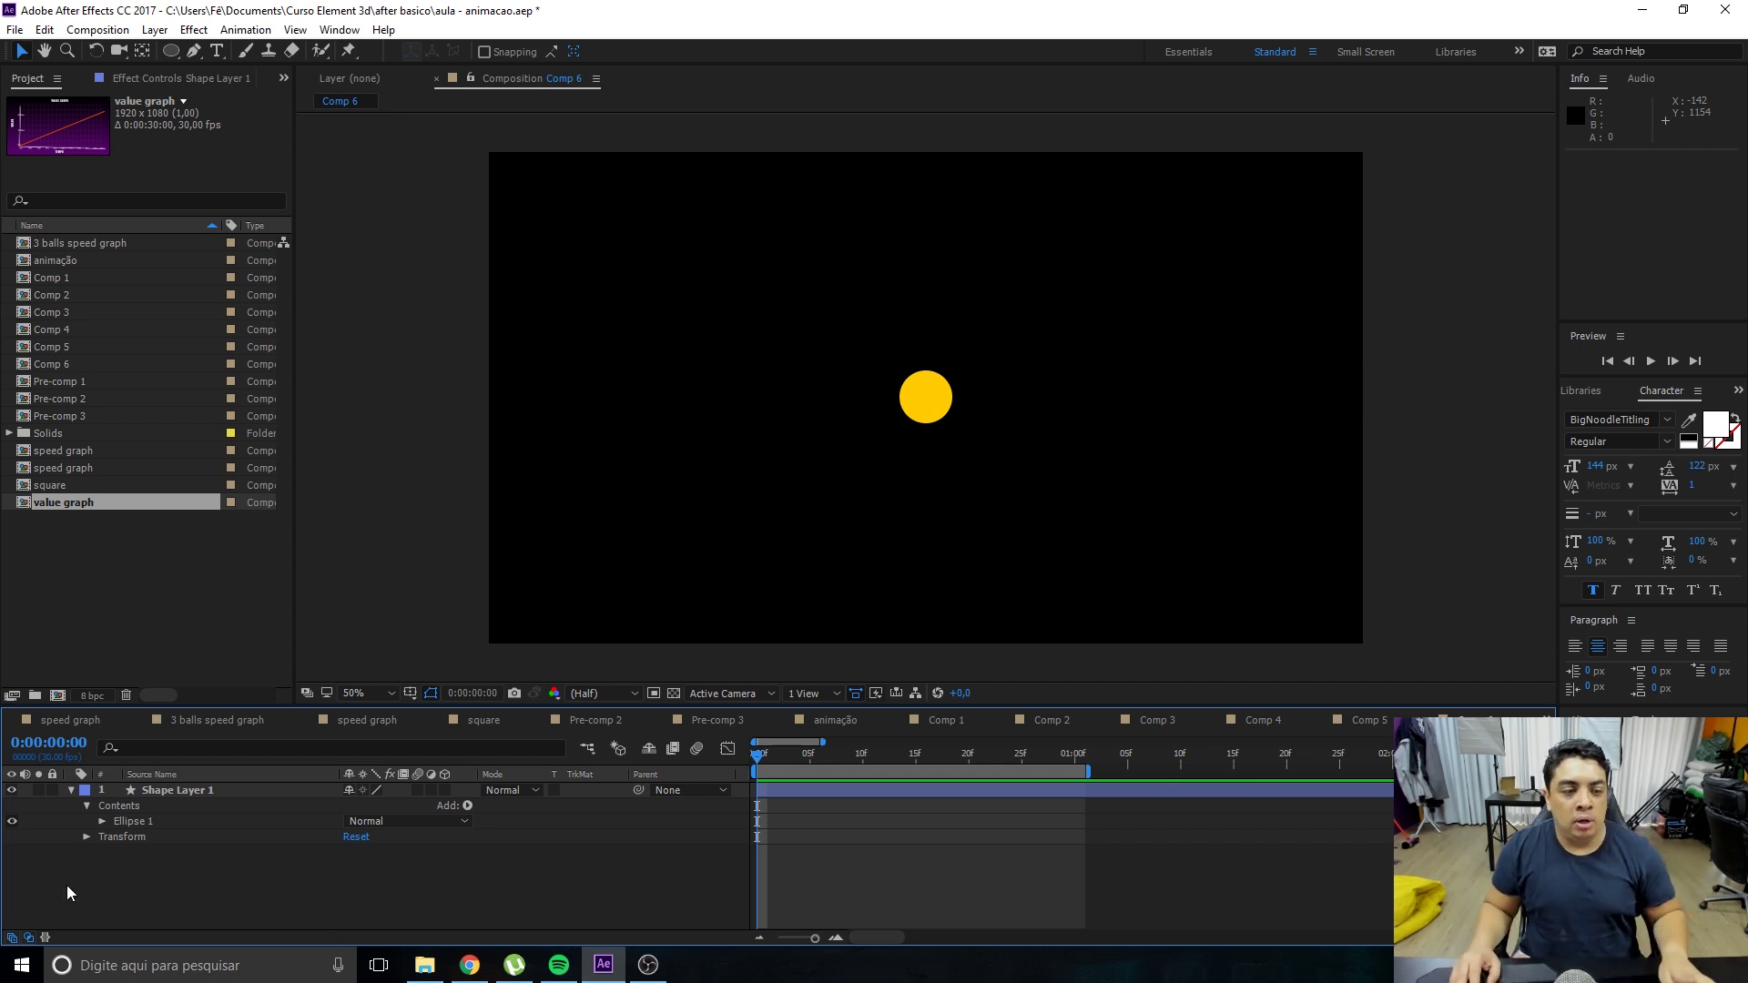
click(183, 793)
key(p)
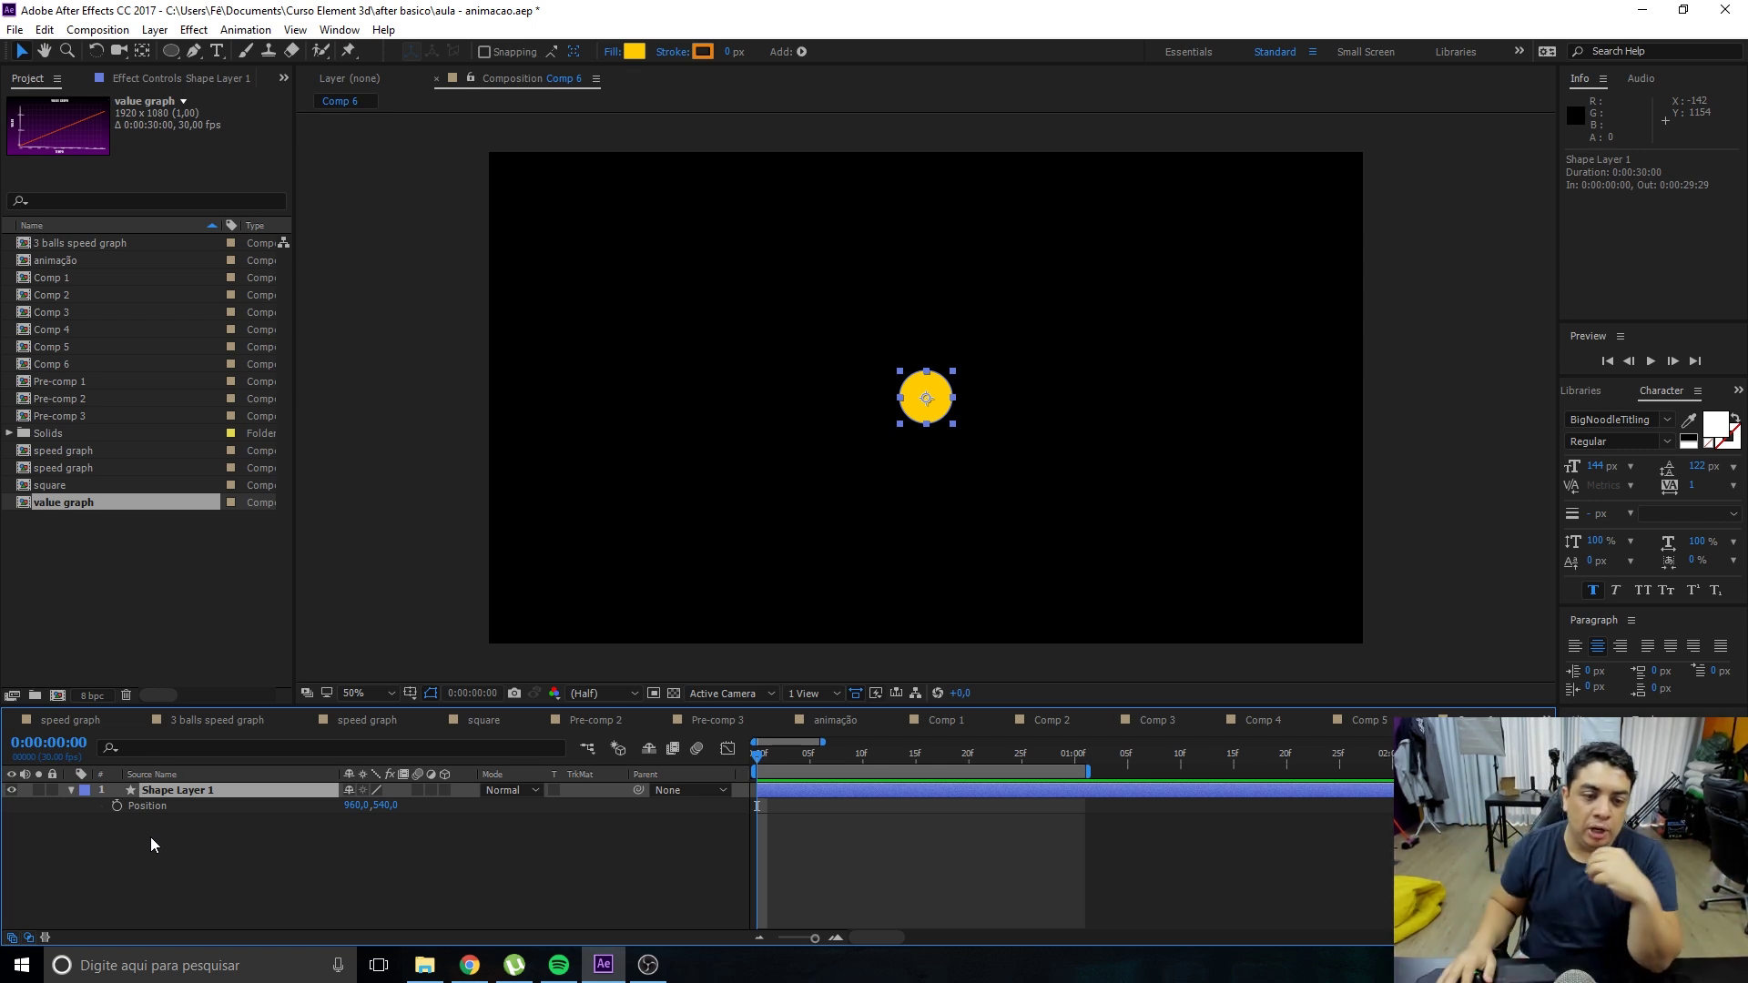
Drag the new circle left toward the comp's left edge and turn on the rulers.
key(equal)
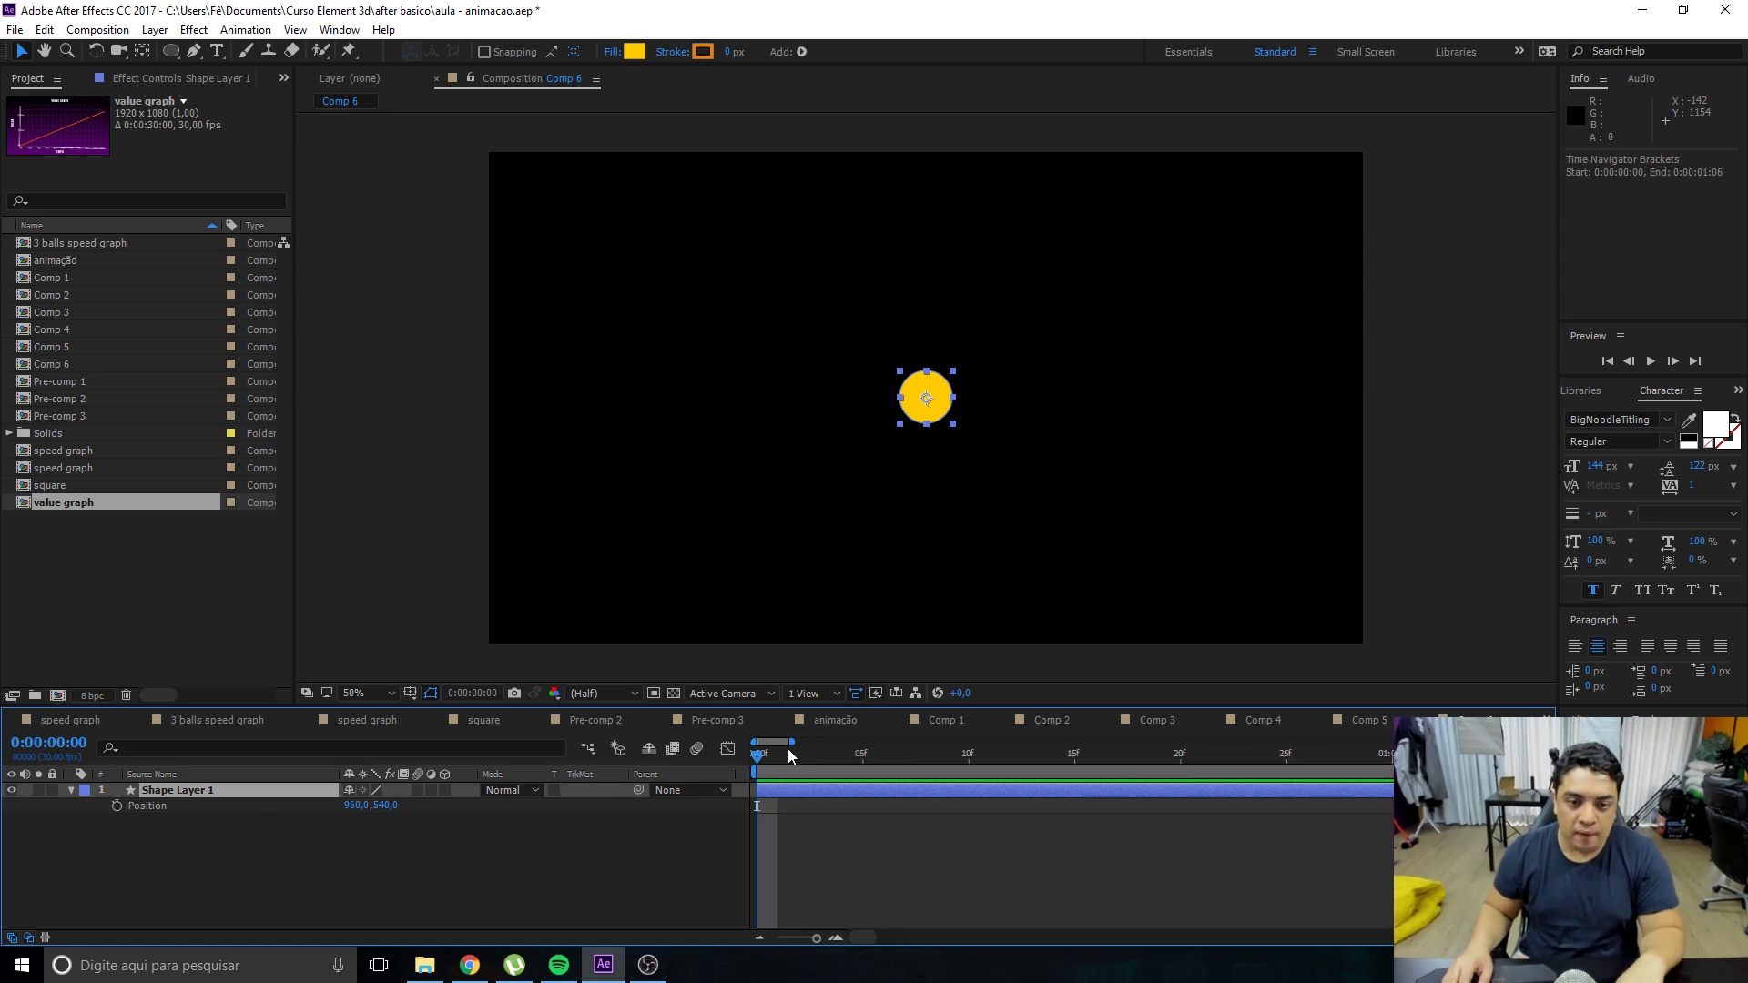
drag(789, 746, 798, 743)
click(660, 859)
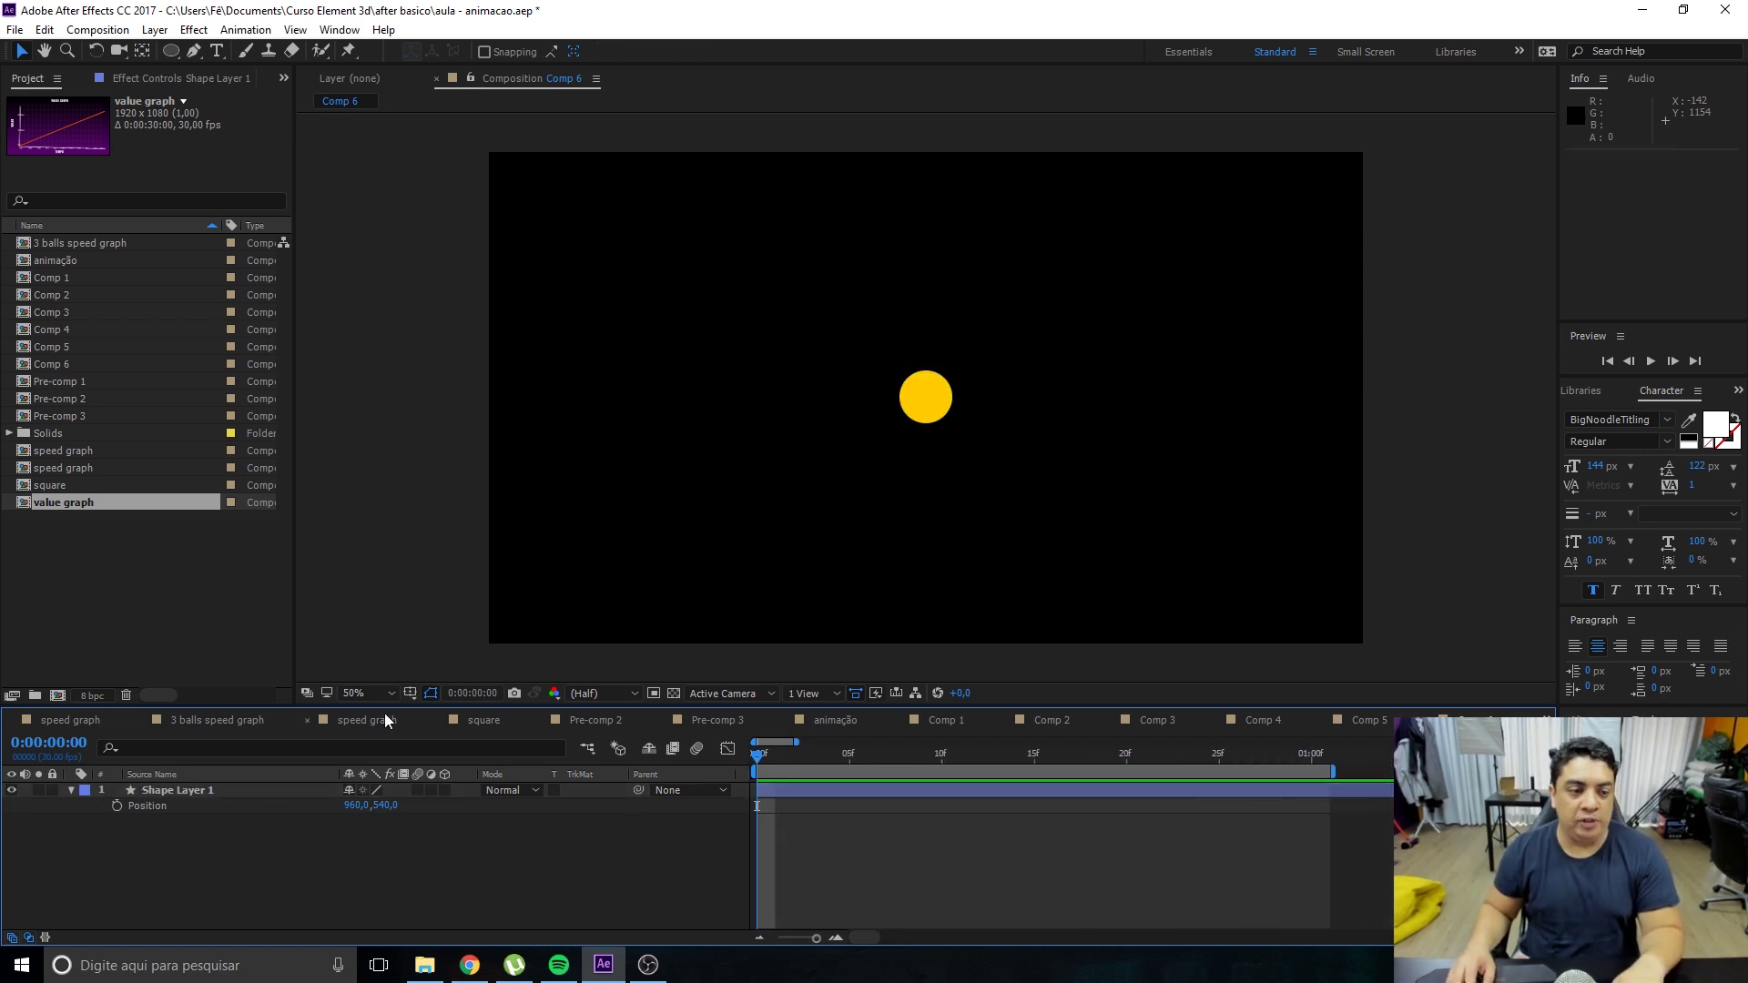
drag(915, 403, 624, 406)
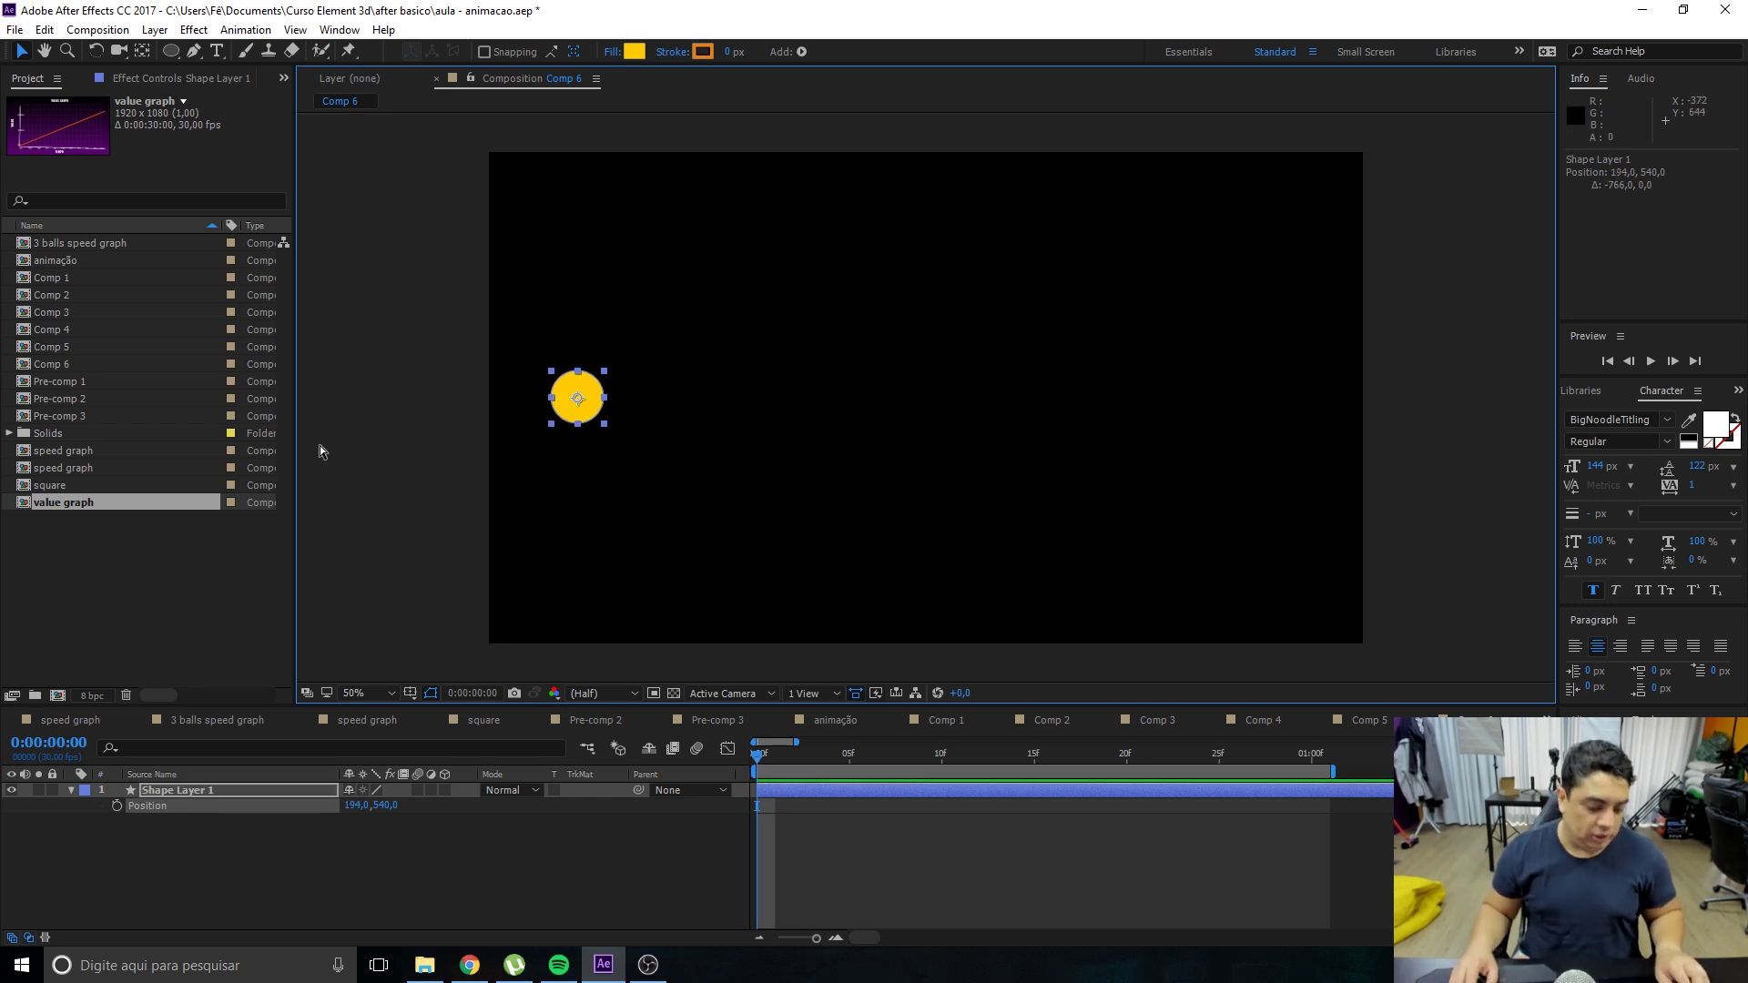
key(ctrl+r)
Add vertical guides near the comp's left and right edges.
drag(319, 503, 555, 515)
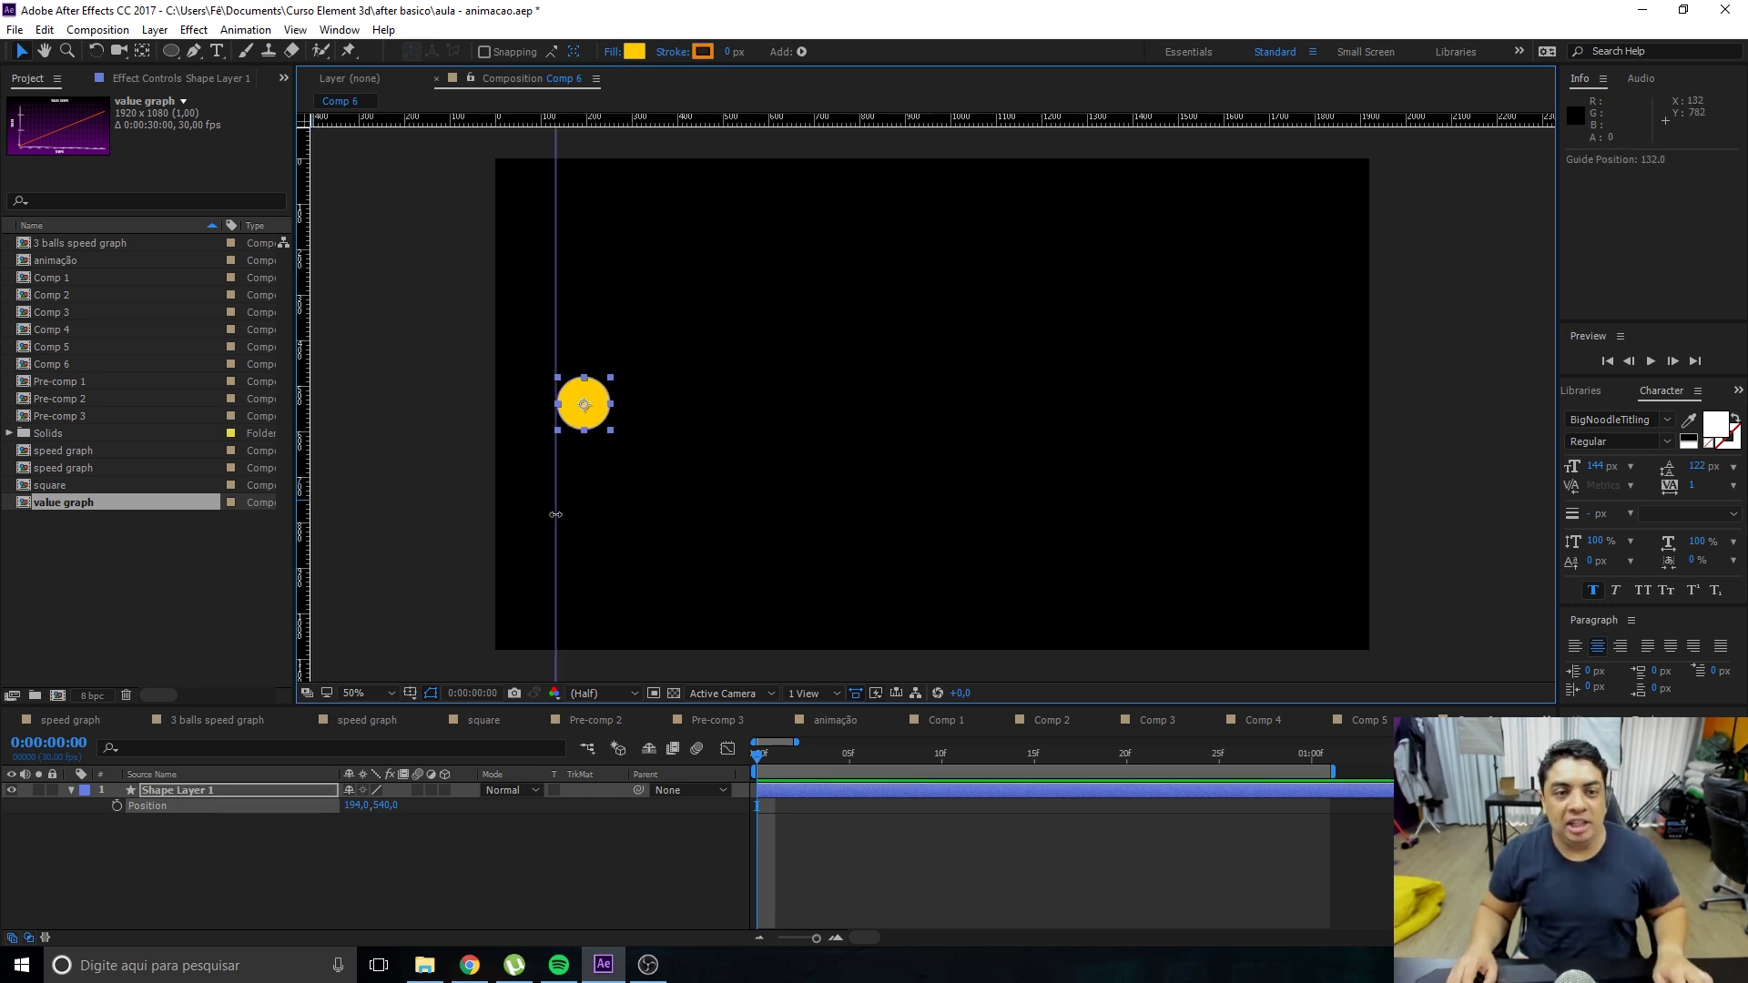
drag(306, 577, 1301, 569)
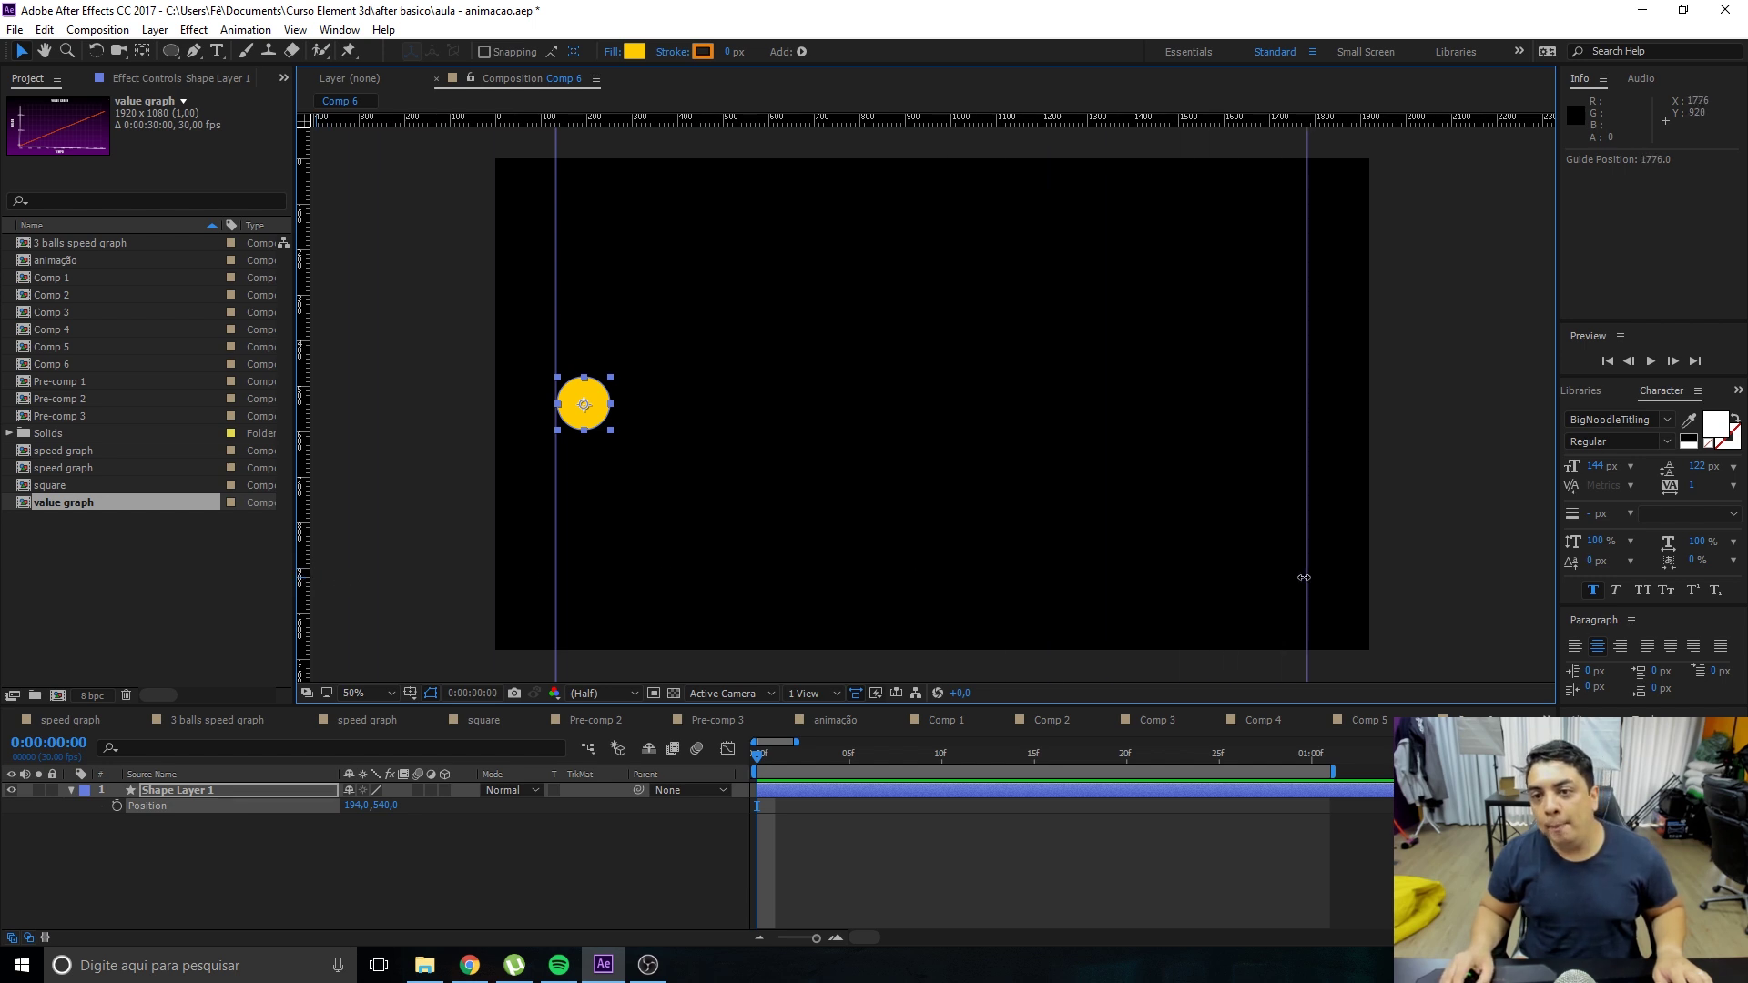
mouse_move(578, 418)
mouse_down()
mouse_move(1278, 437)
mouse_move(609, 443)
mouse_up()
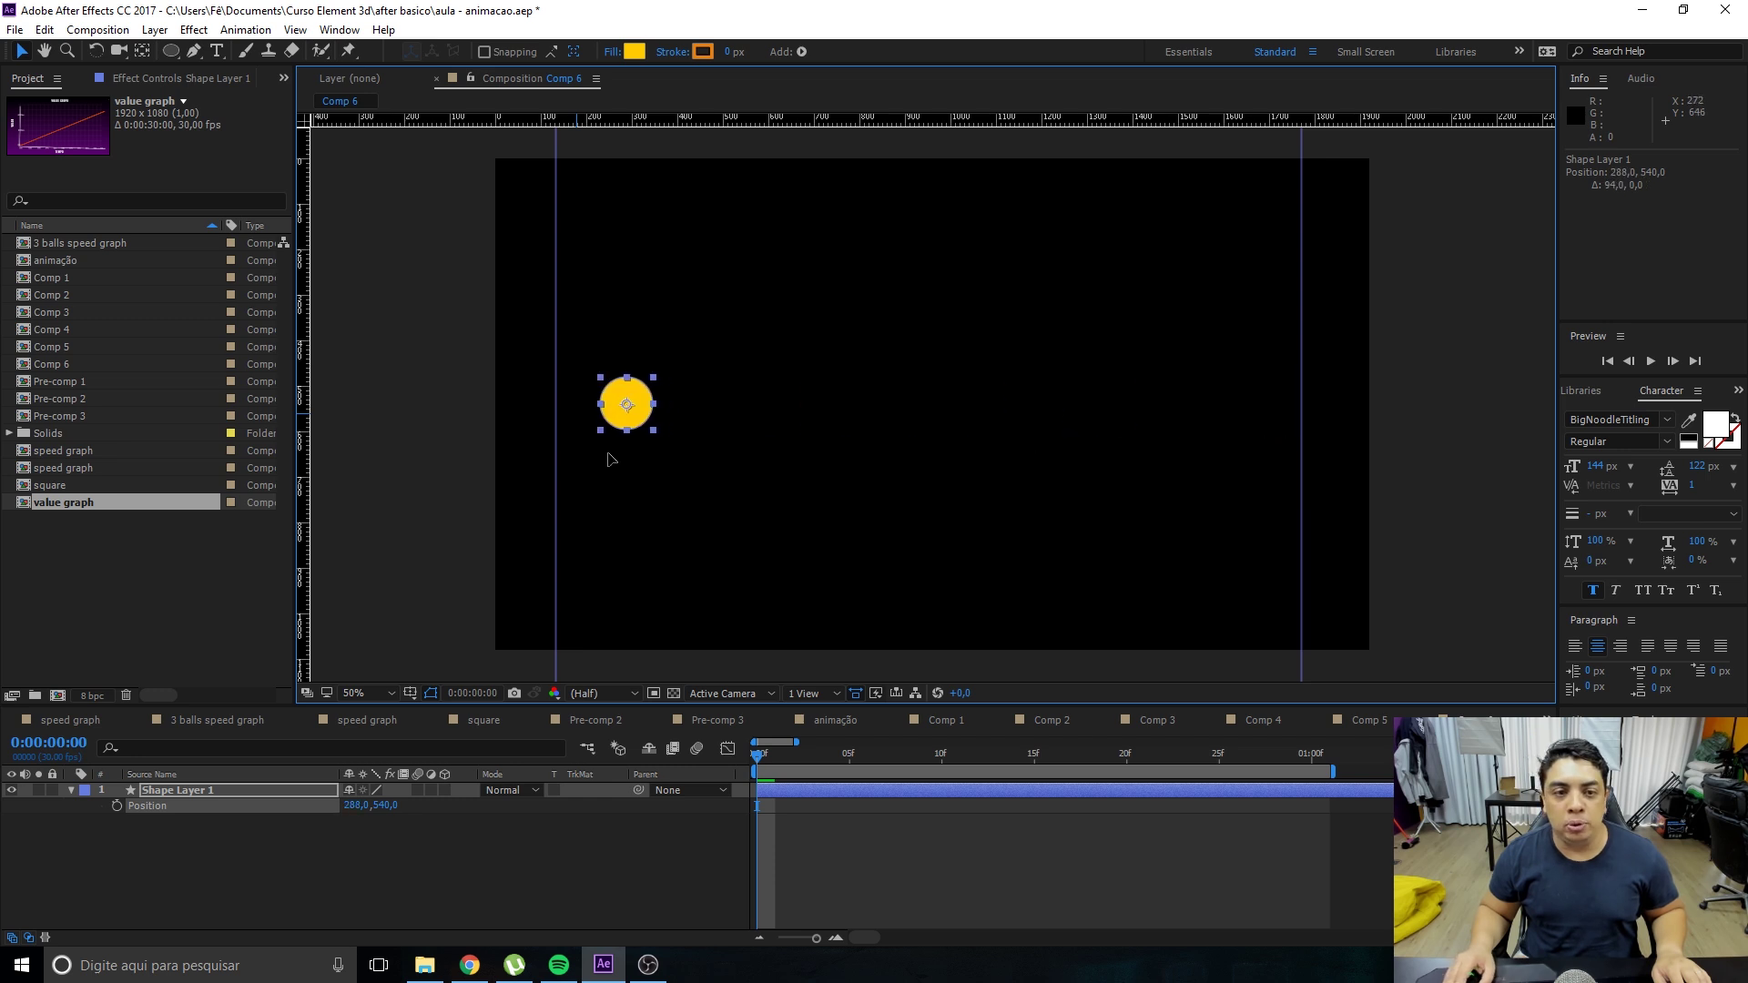
key(ctrl+z)
Preview the first second, zoom the timeline out, and keyframe Position 194, 540 at frame 0.
click(856, 754)
key(space)
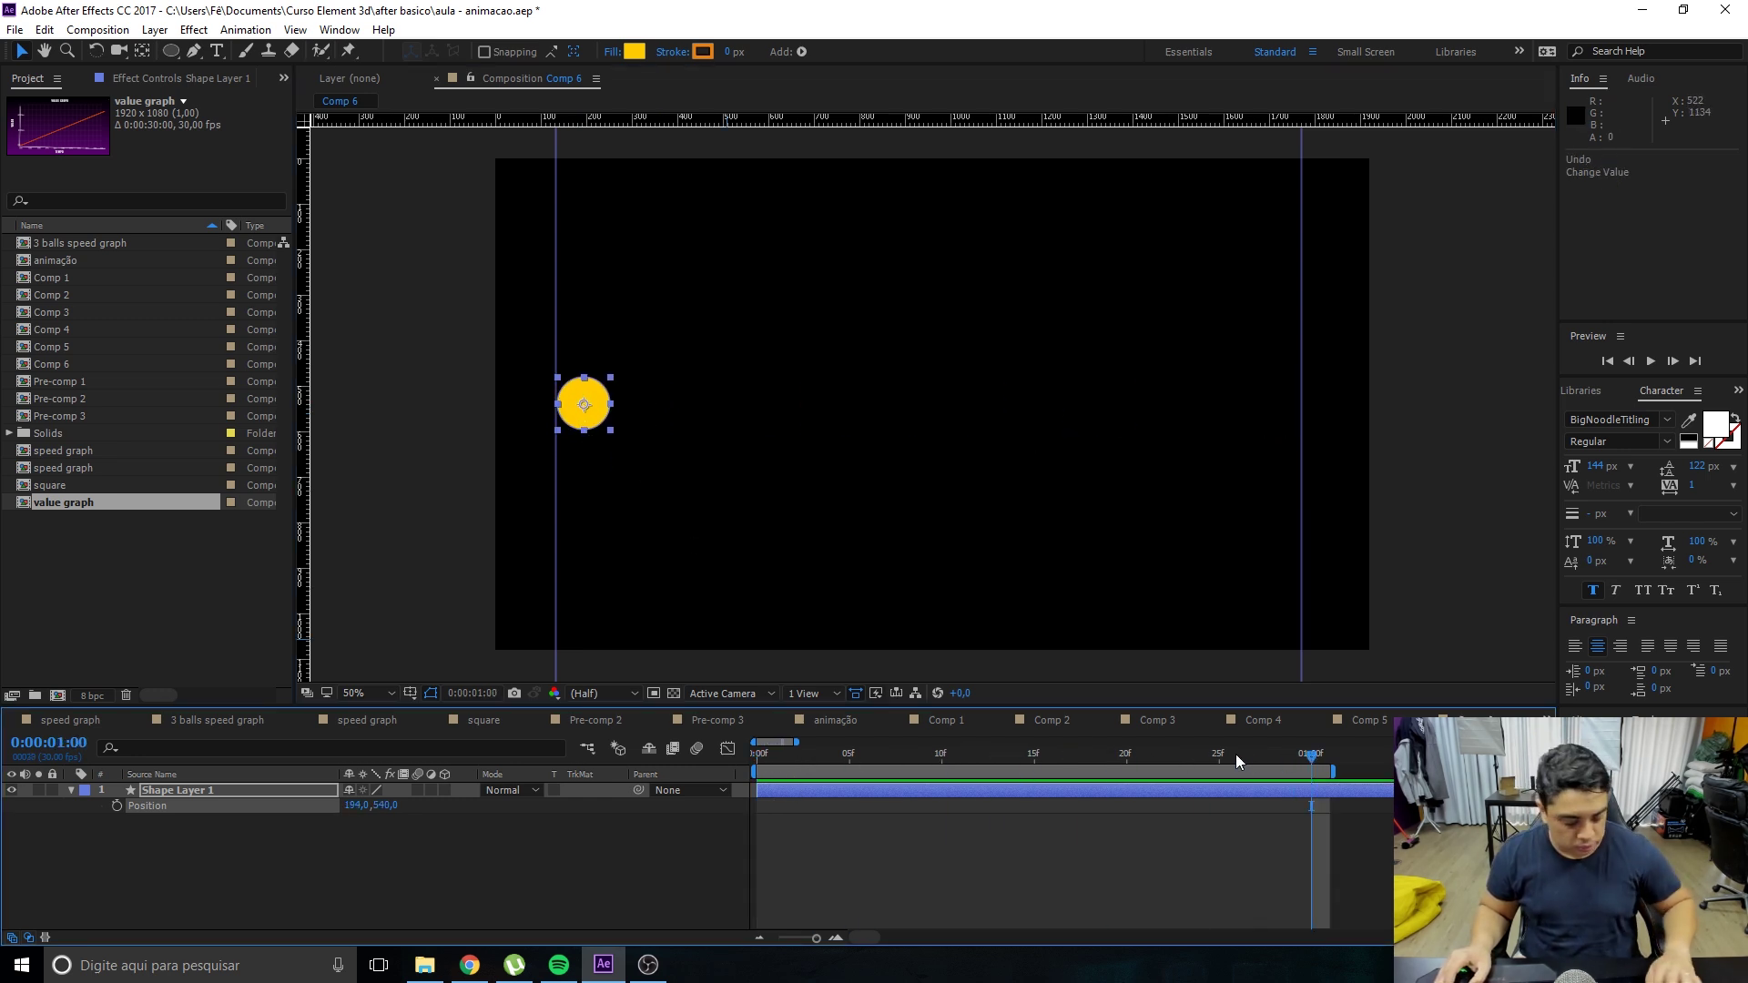
mouse_move(798, 742)
mouse_down()
mouse_move(880, 742)
mouse_move(756, 754)
mouse_up()
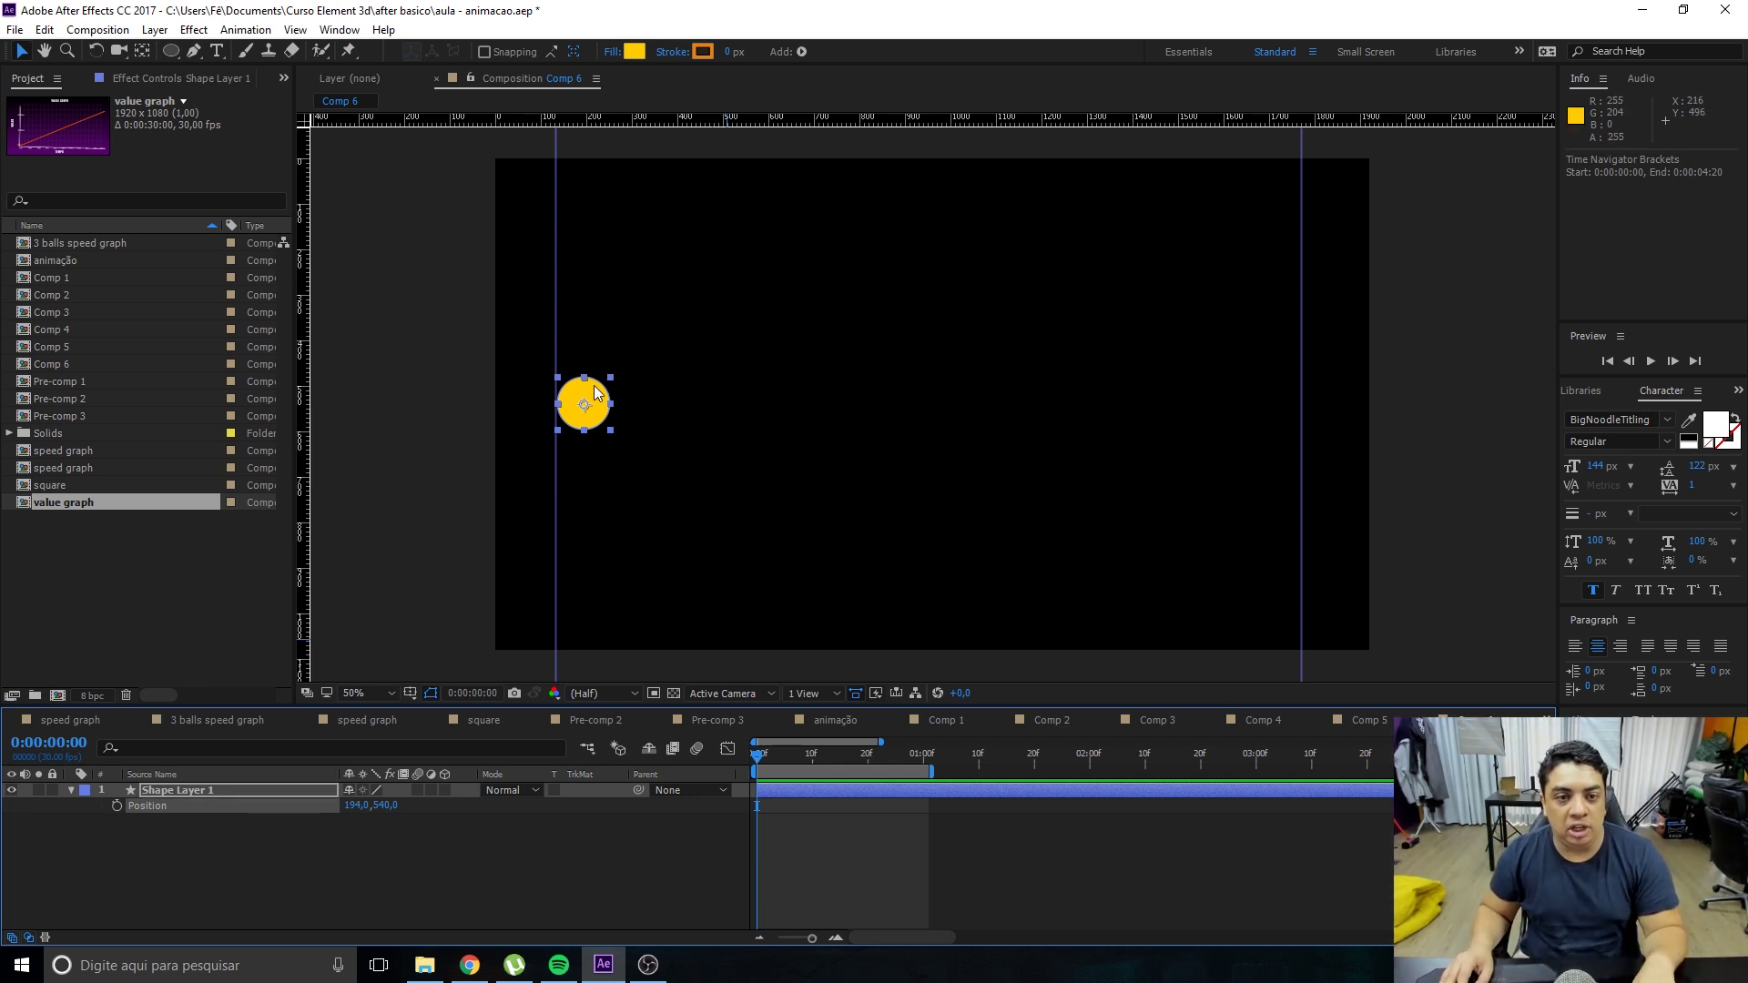
click(117, 806)
At exactly one second, slide the circle right to 1770, 540 for a second Position keyframe.
drag(772, 769, 761, 771)
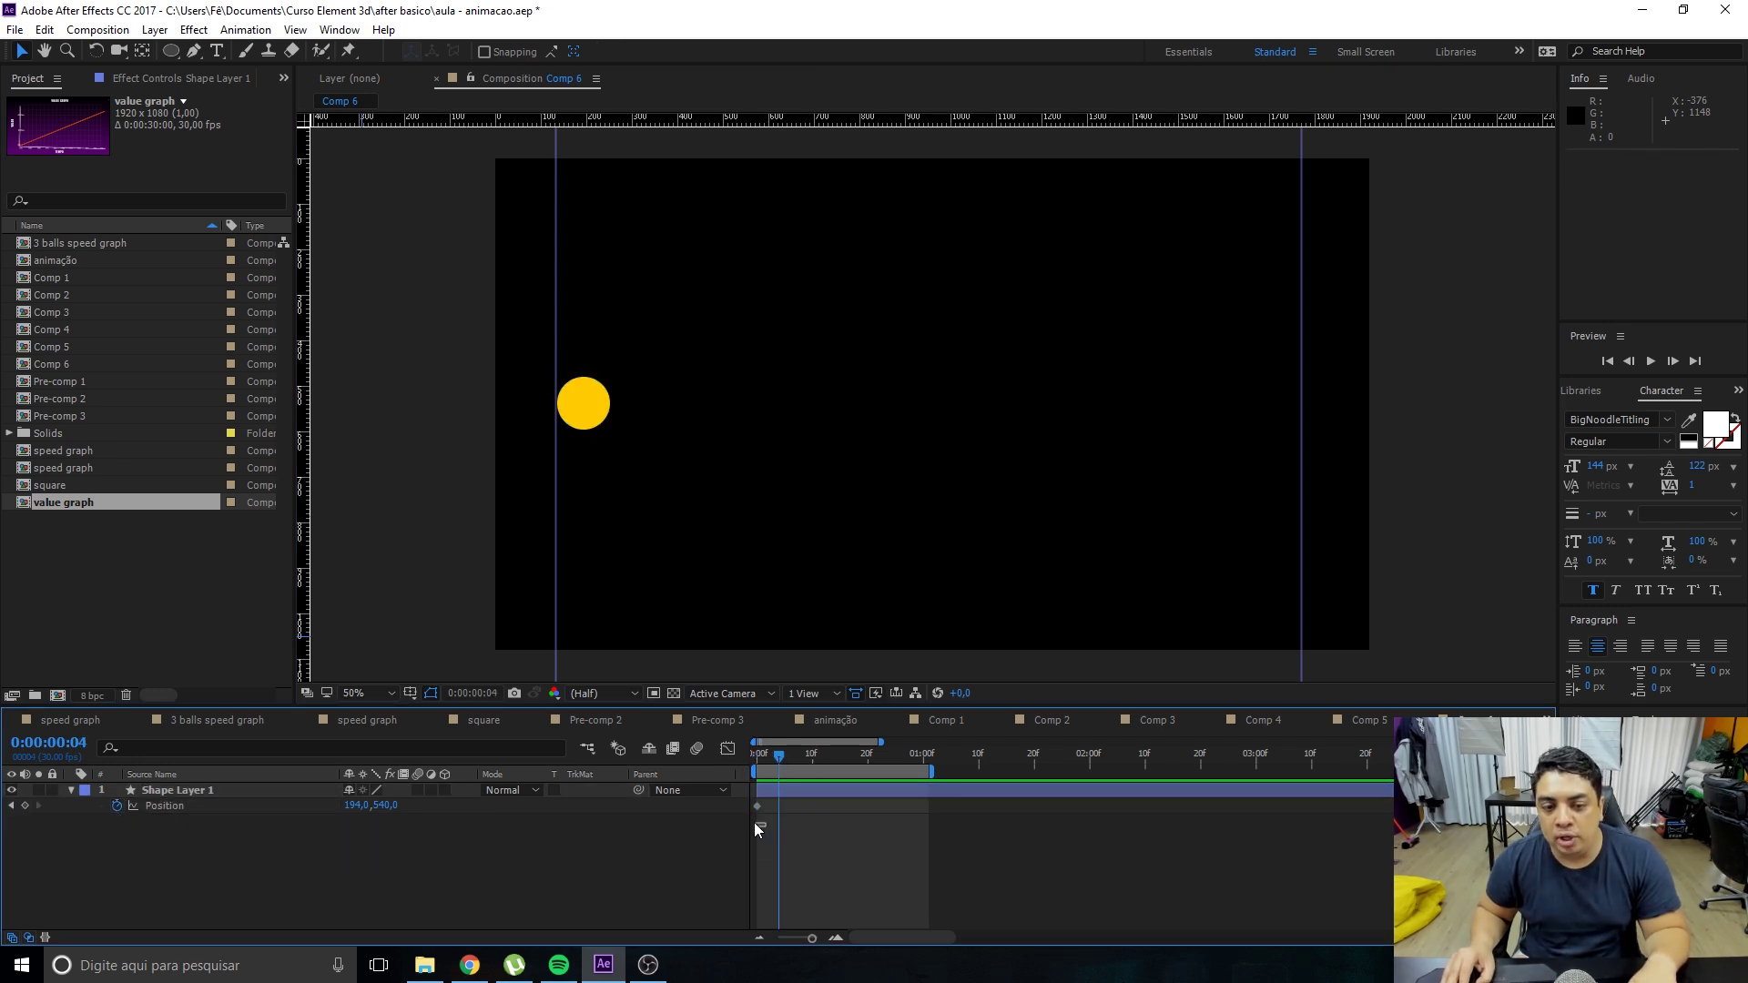
click(752, 791)
click(637, 838)
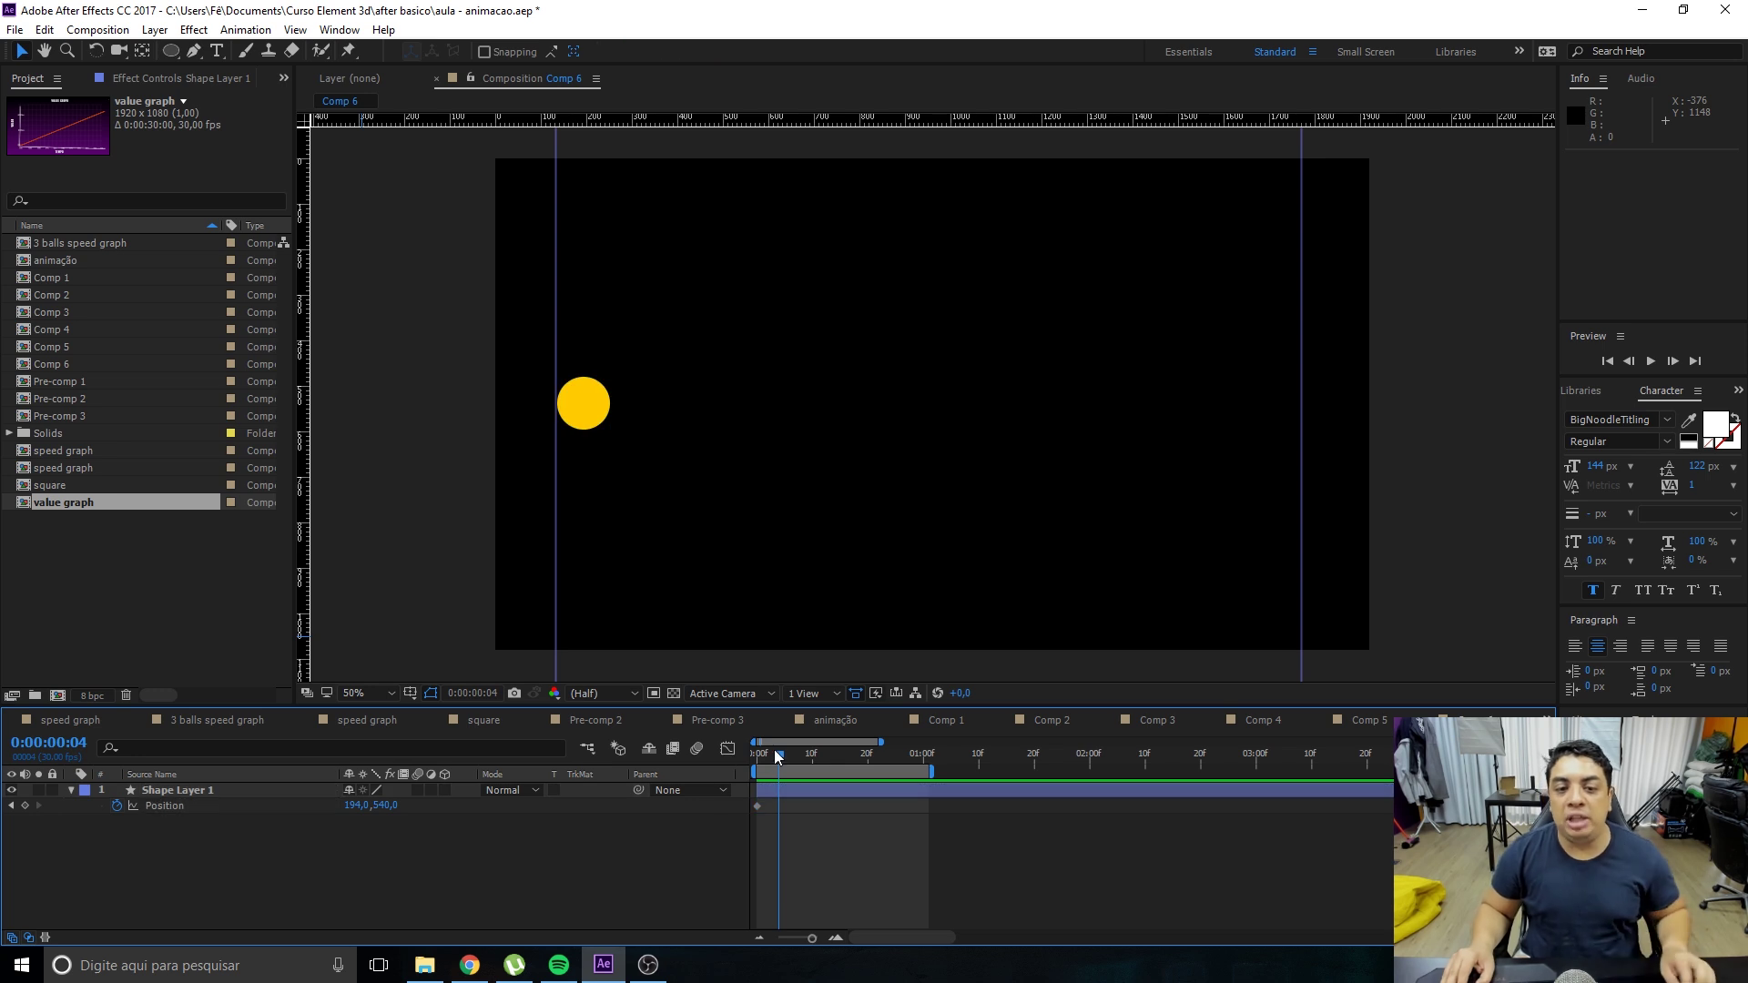
drag(776, 752, 800, 757)
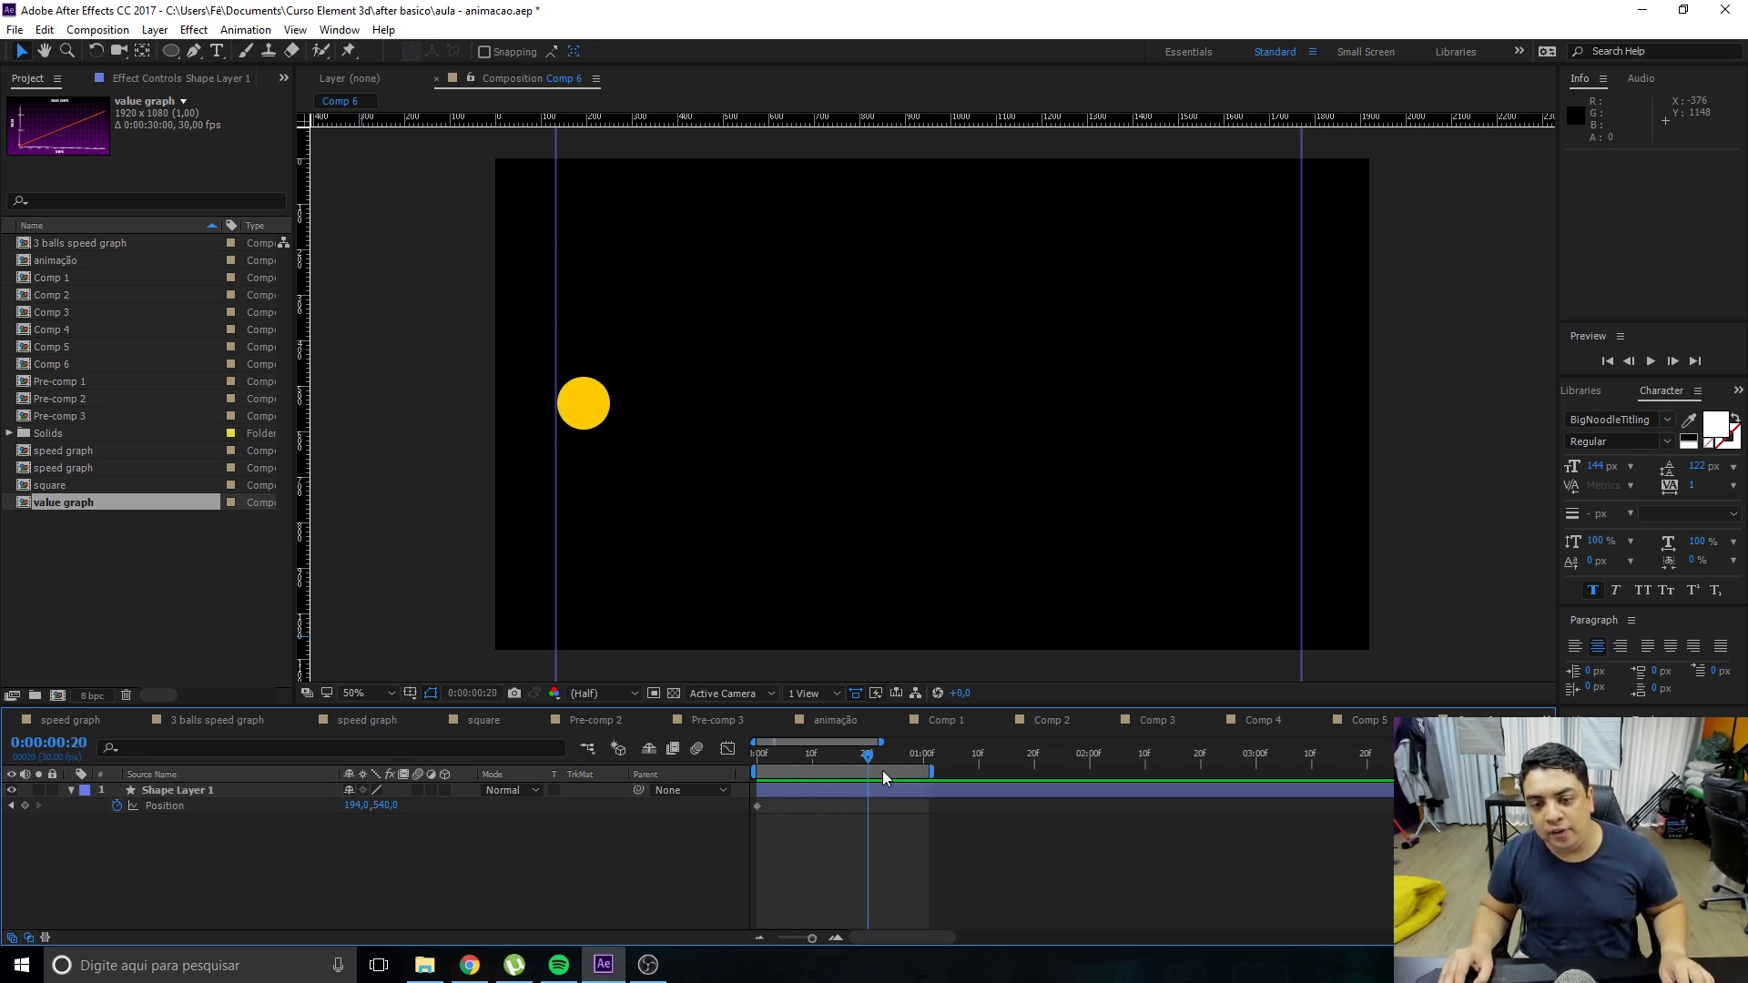
drag(922, 788, 924, 788)
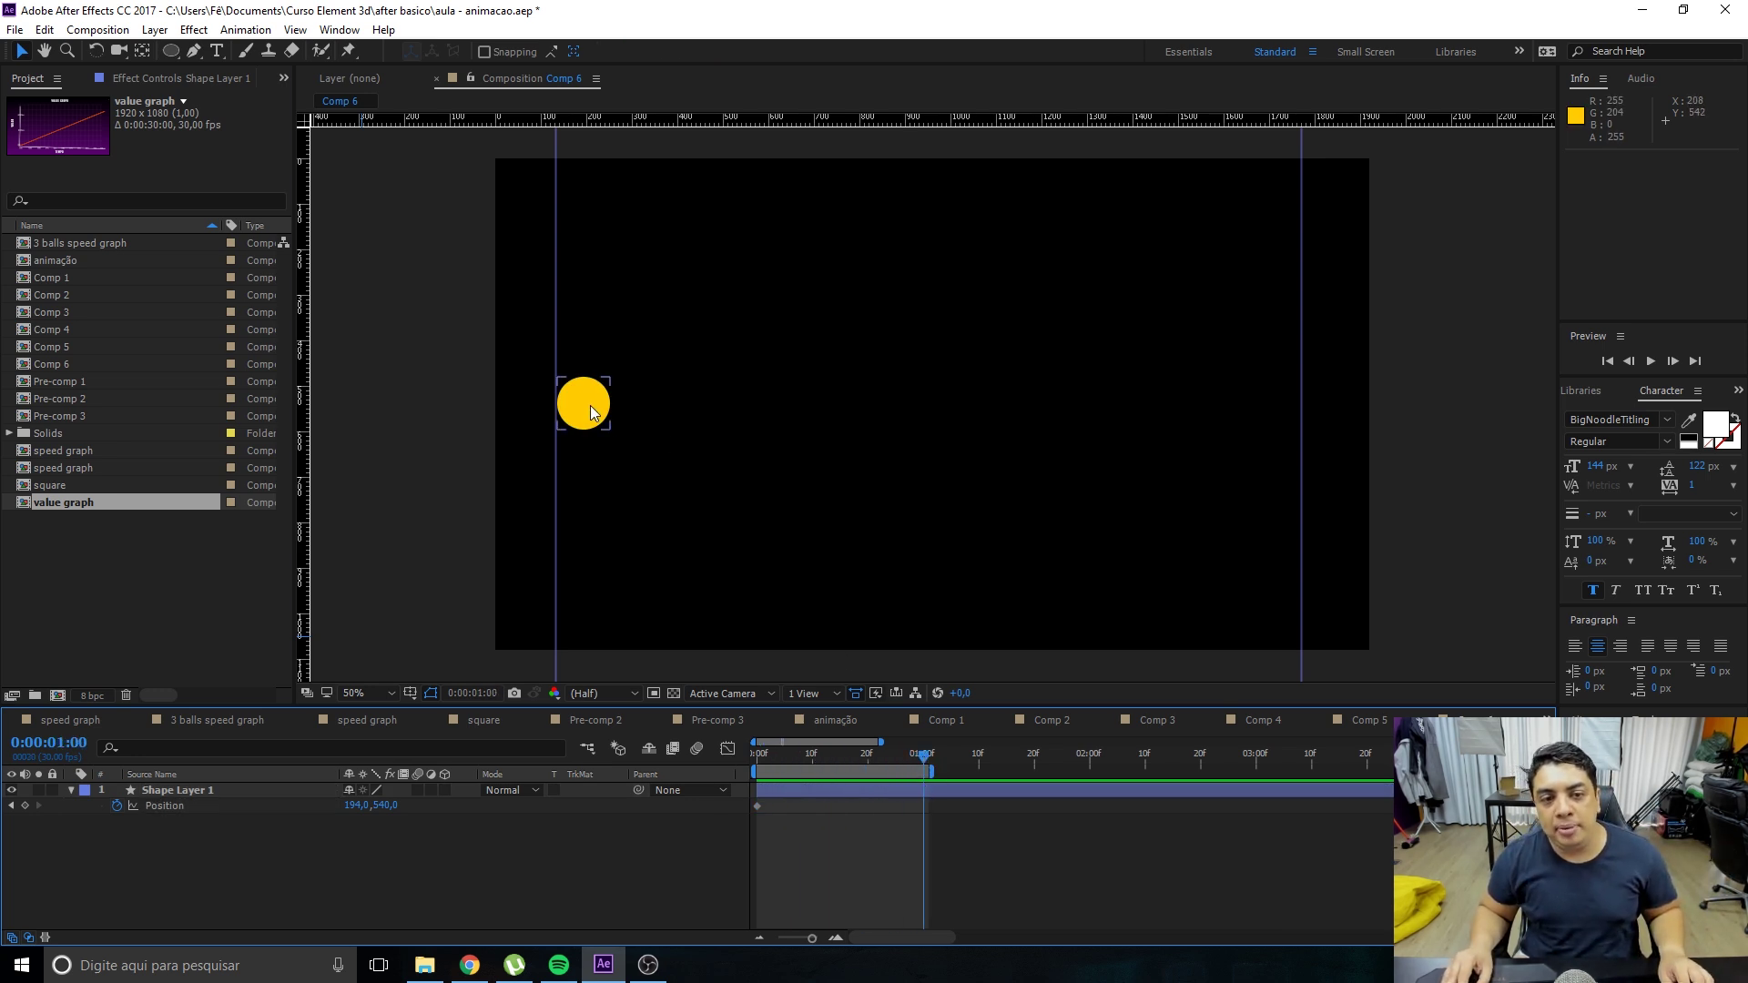
drag(590, 411, 1103, 479)
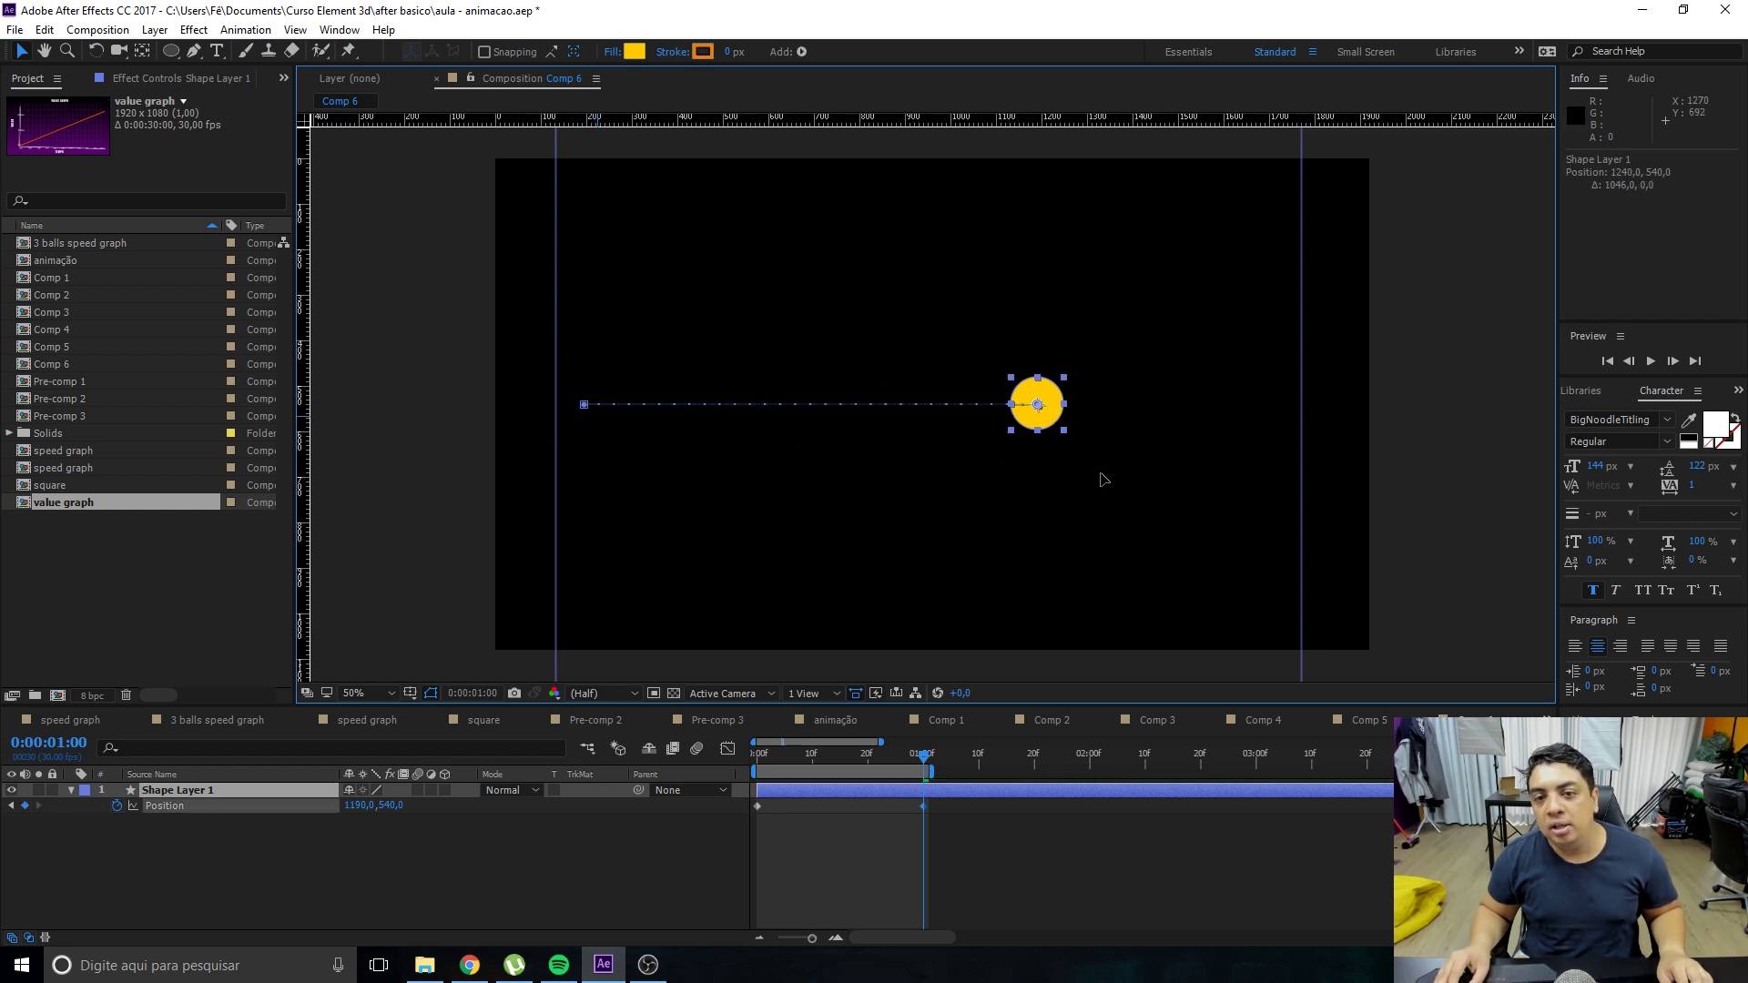
drag(1103, 479, 1307, 500)
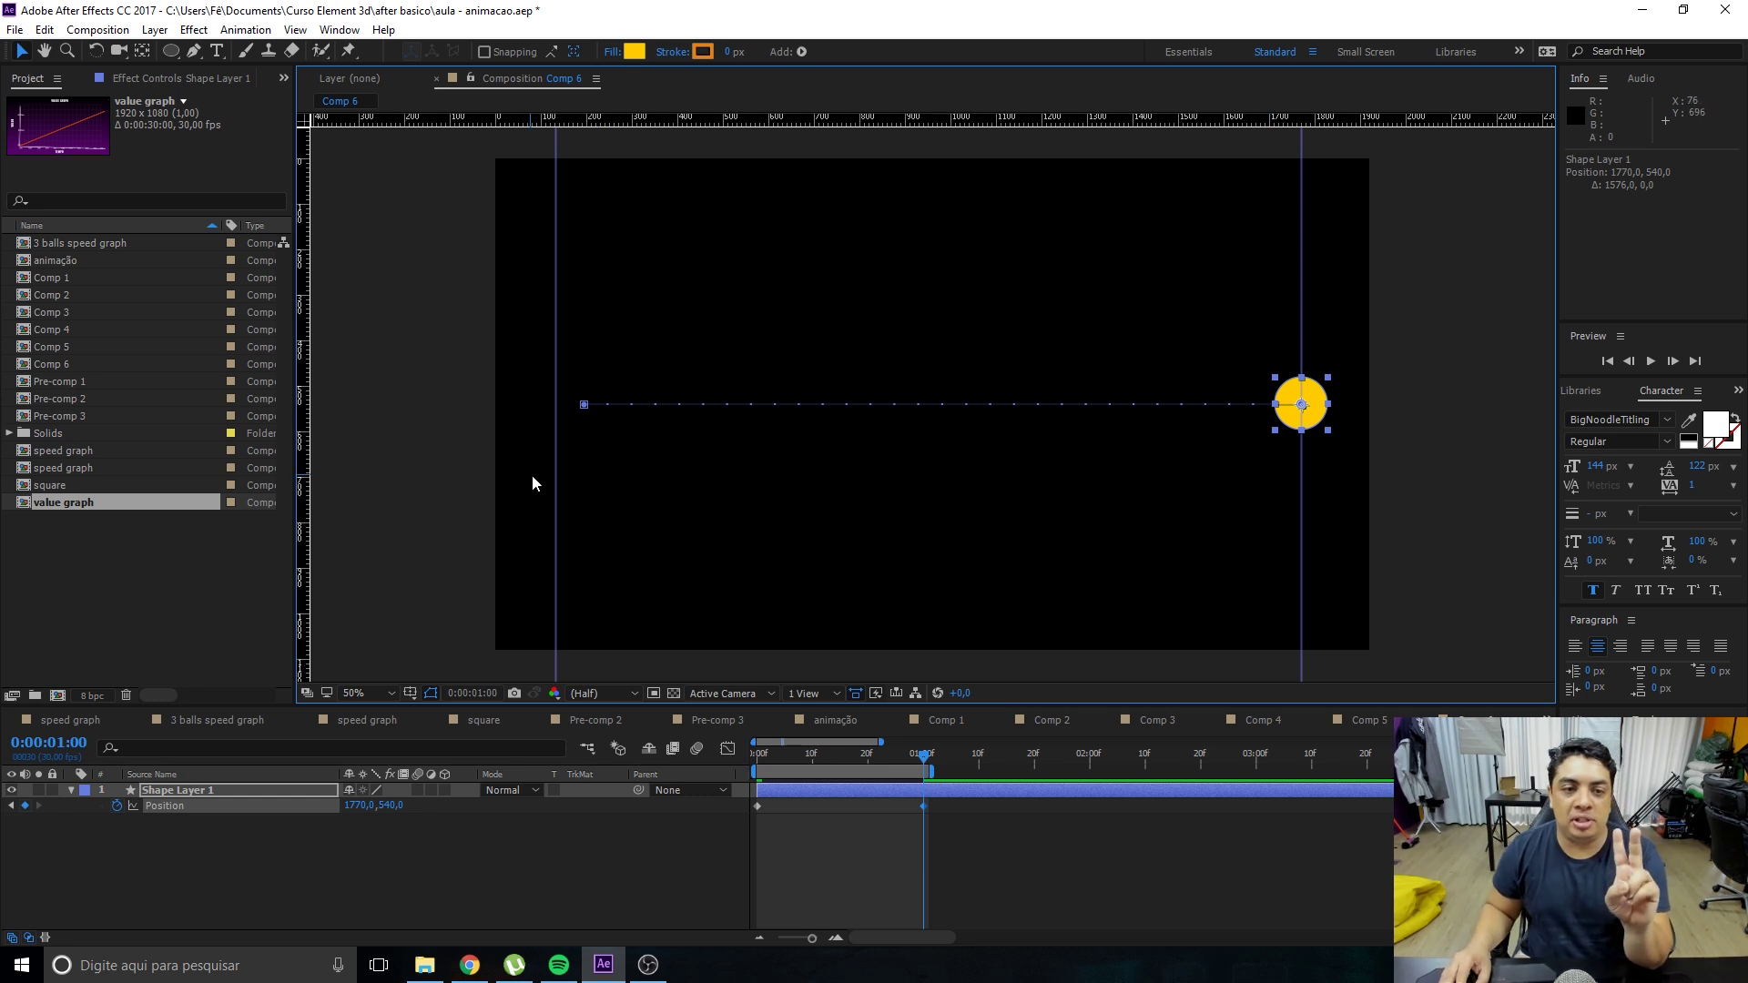
Remove the vertical guides and return to the start of the comp.
drag(556, 481, 472, 480)
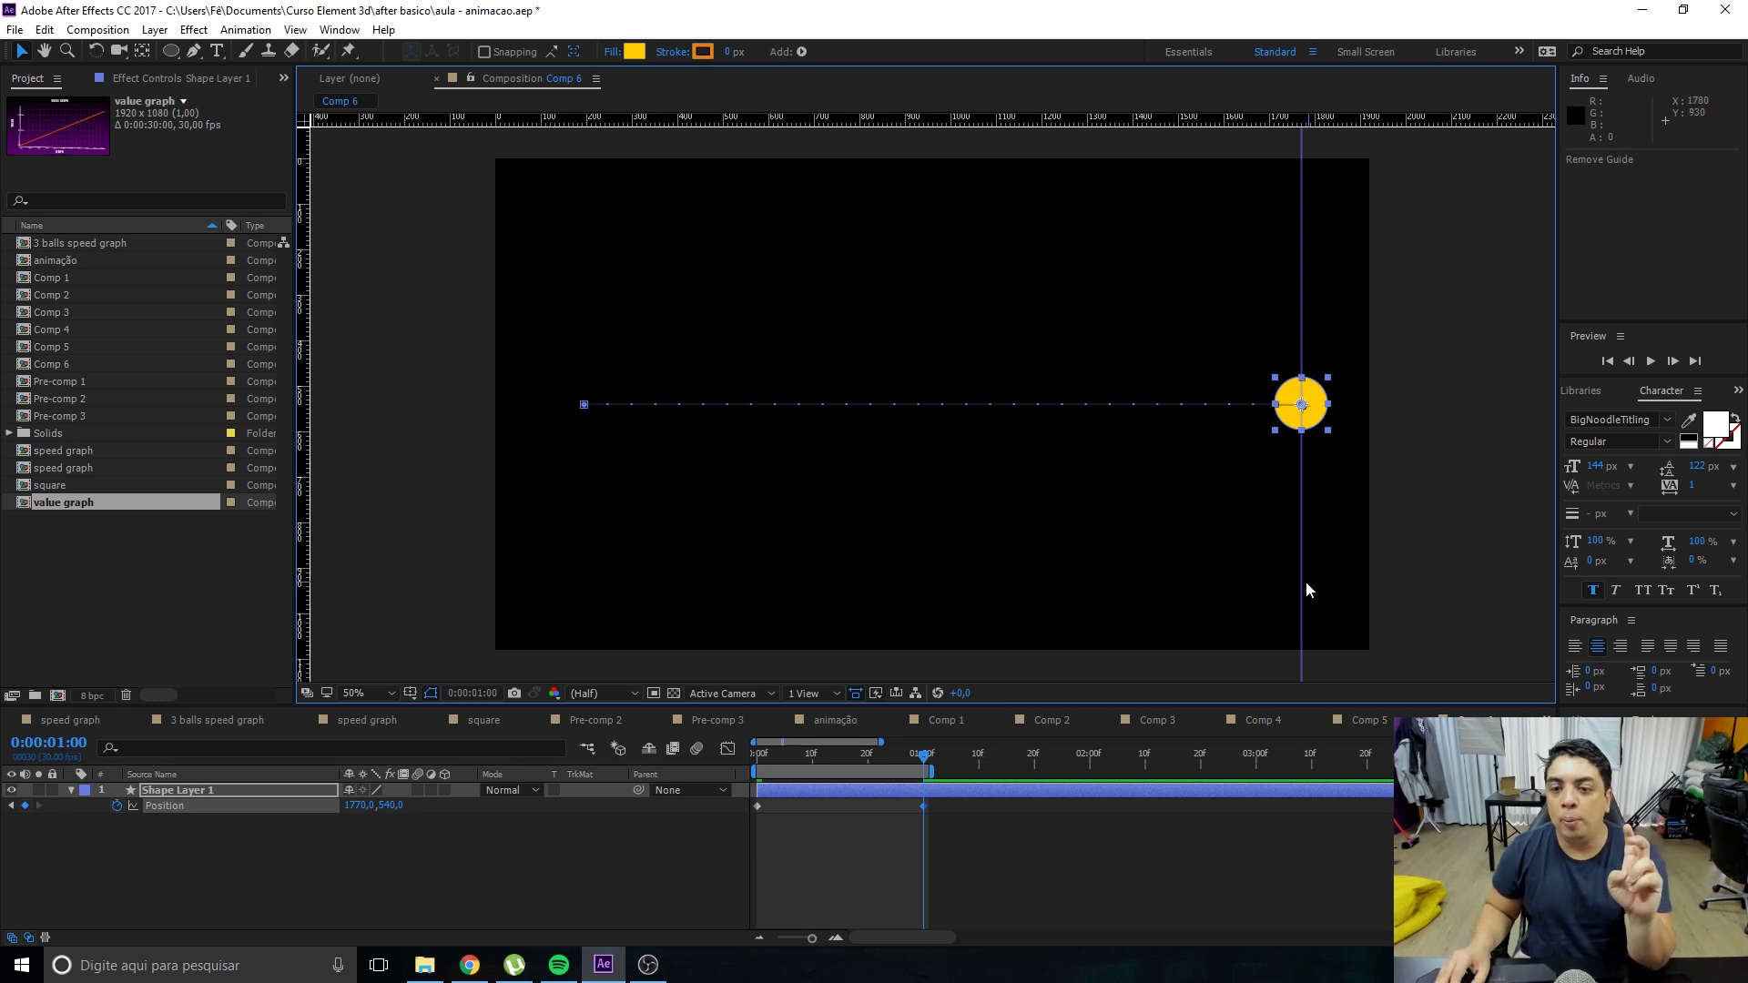
drag(1311, 590, 1175, 119)
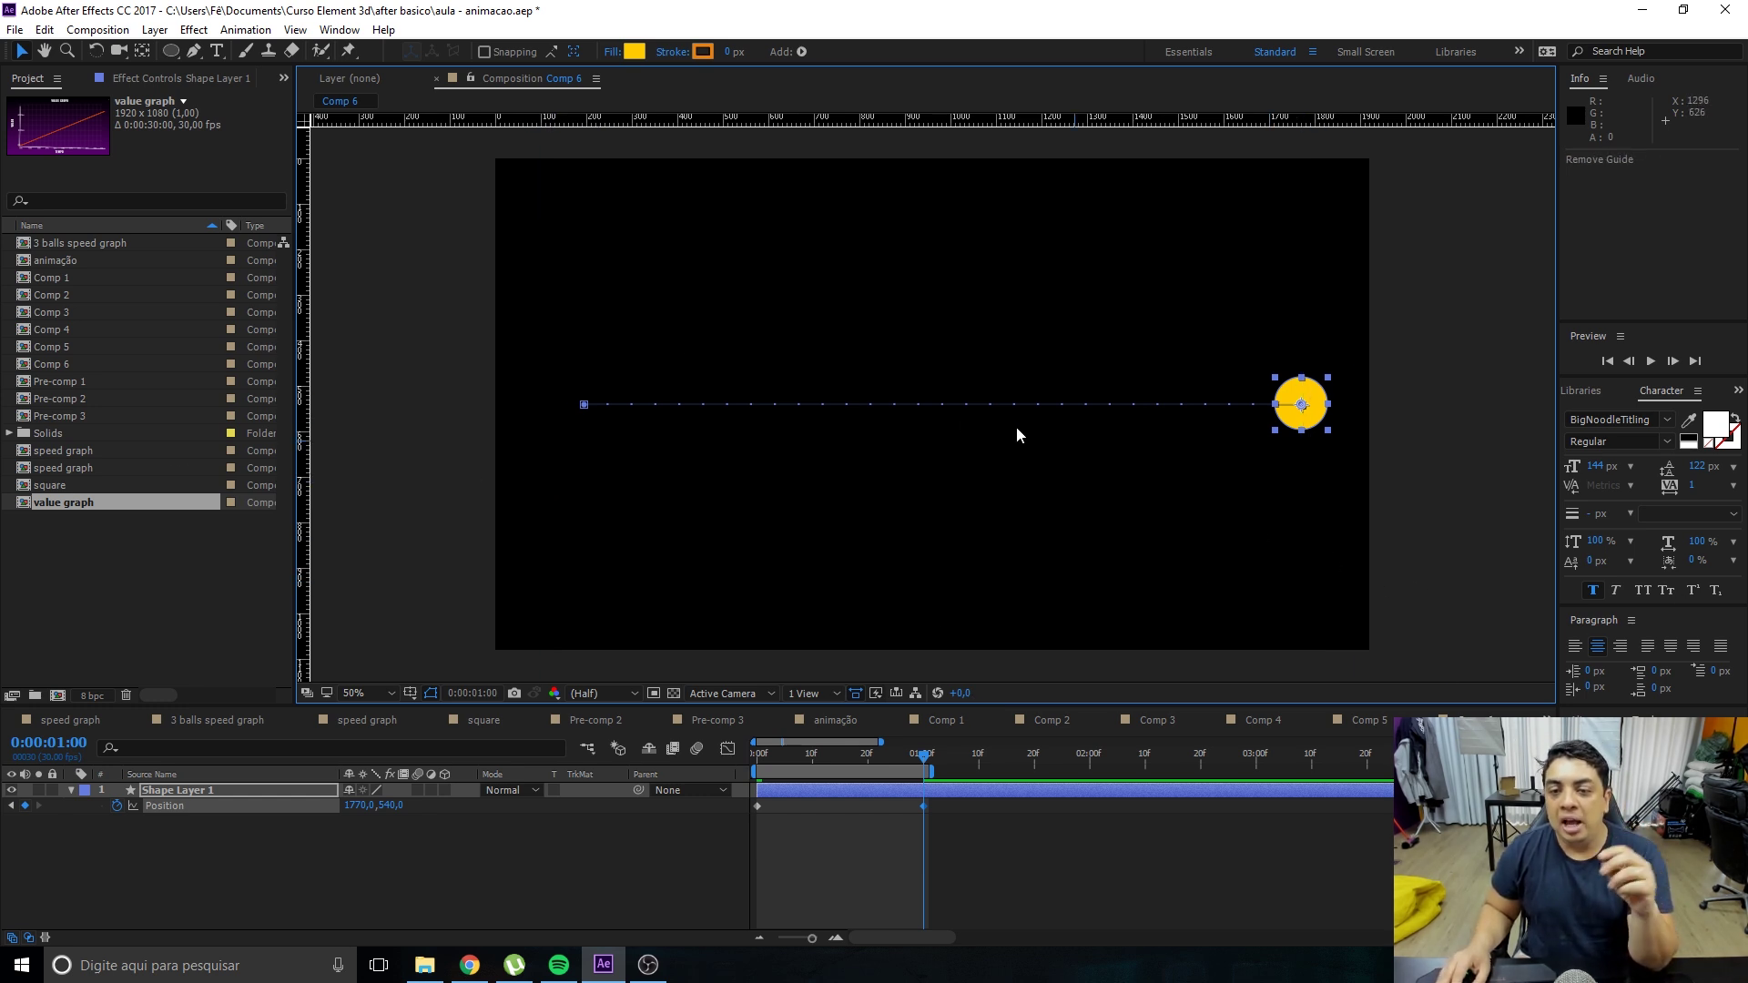
click(757, 755)
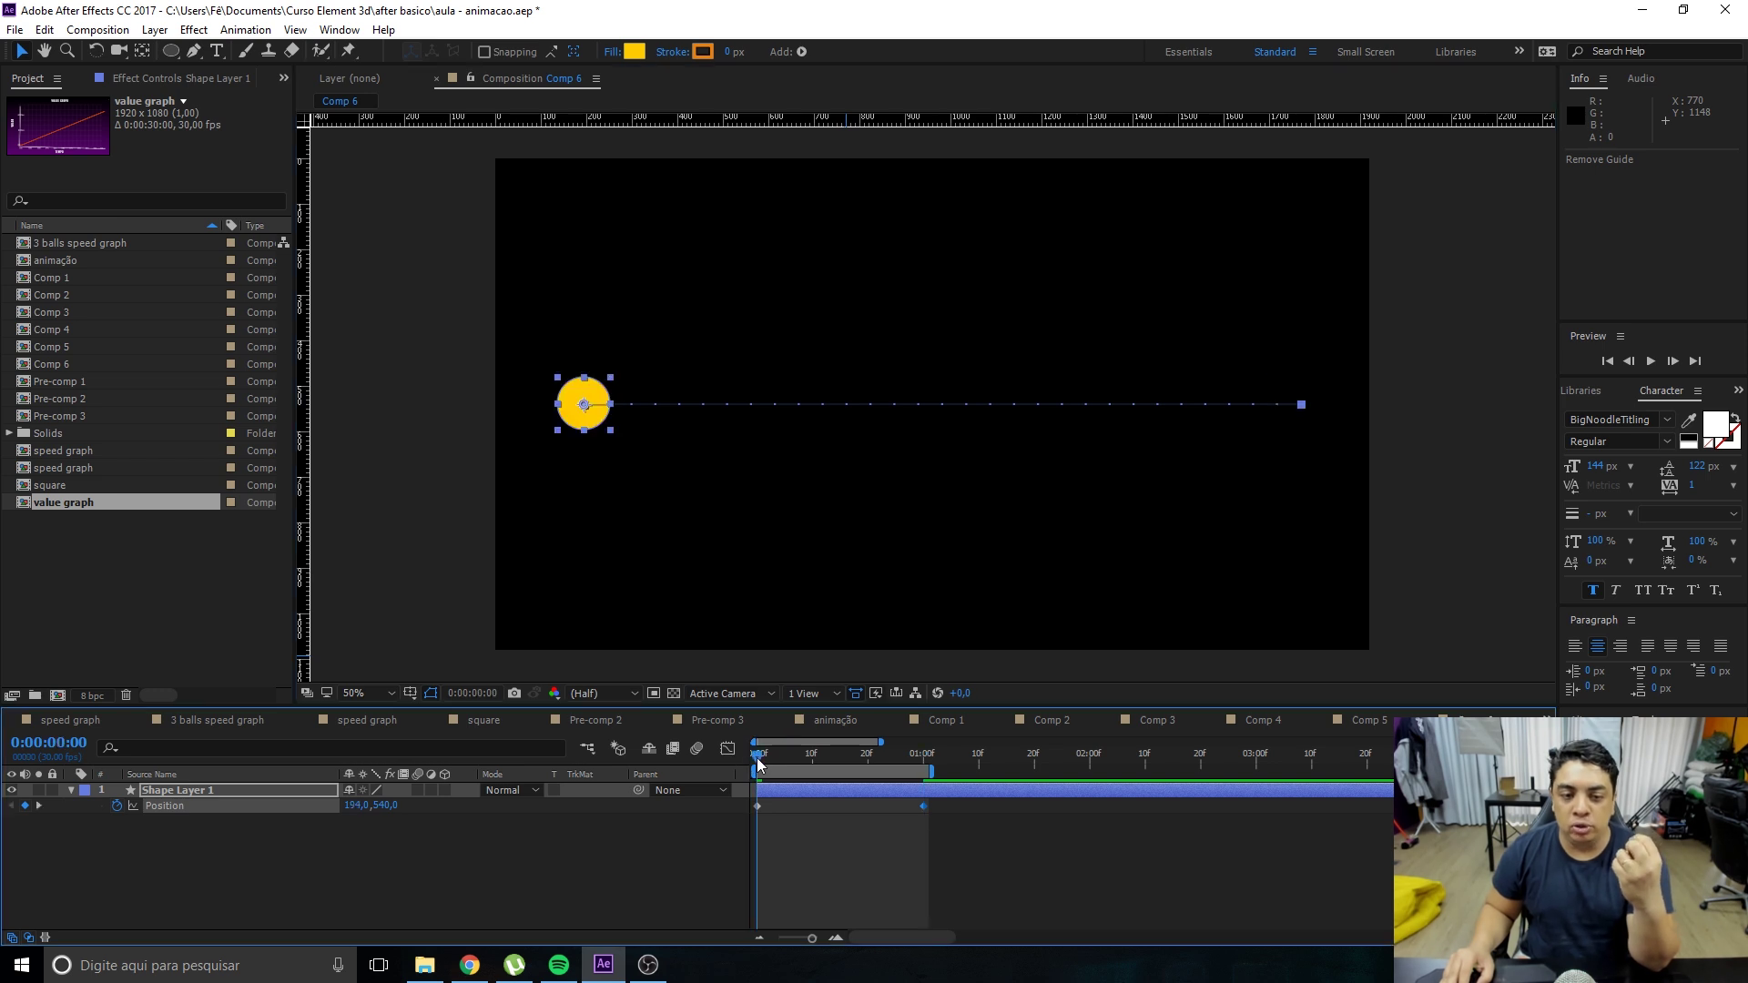
click(923, 755)
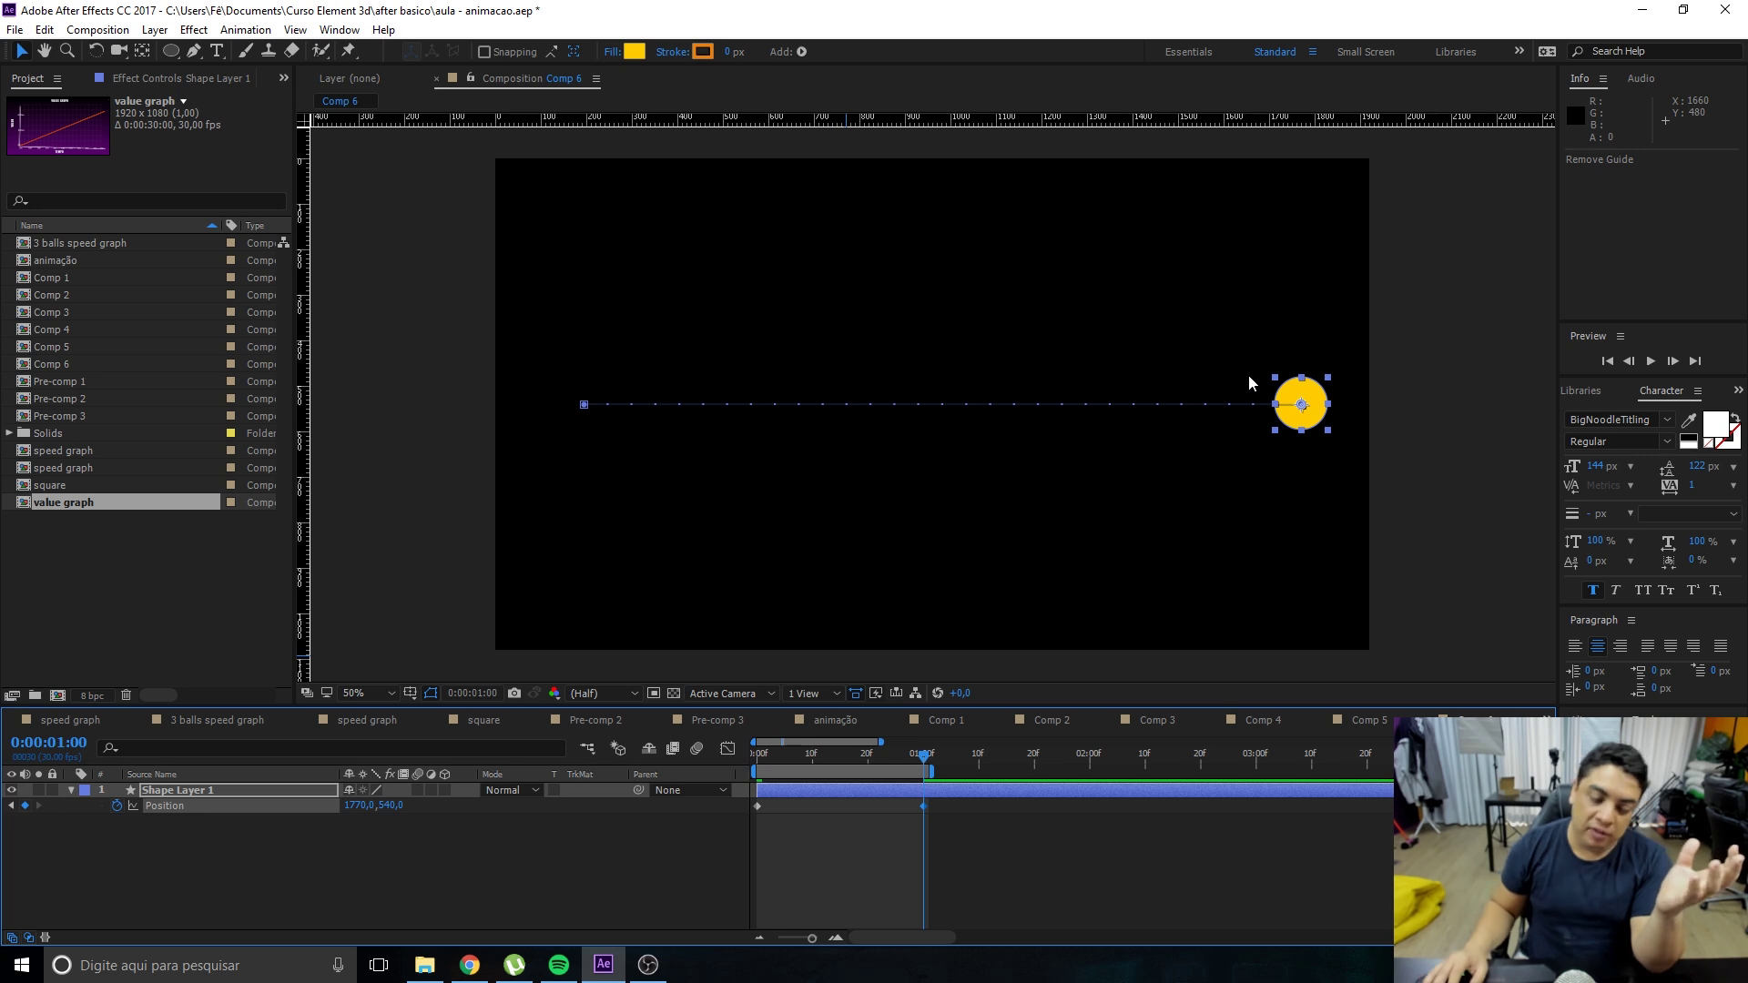
click(520, 897)
key(space)
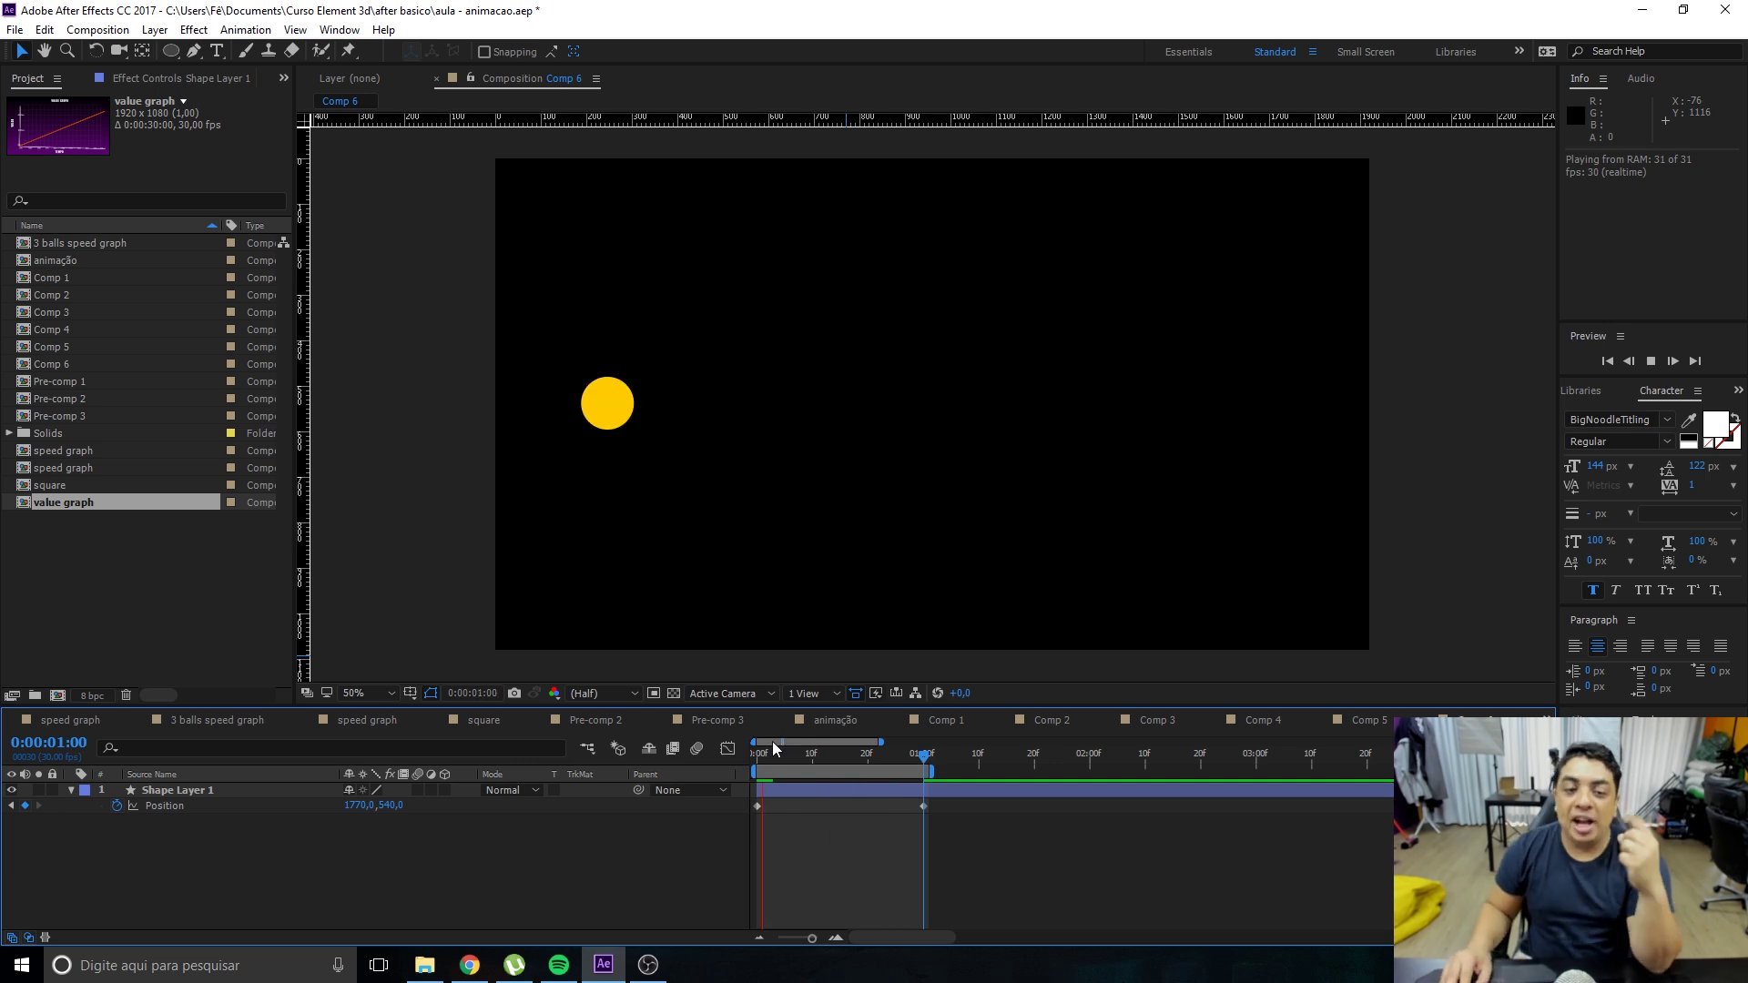
drag(774, 761, 797, 767)
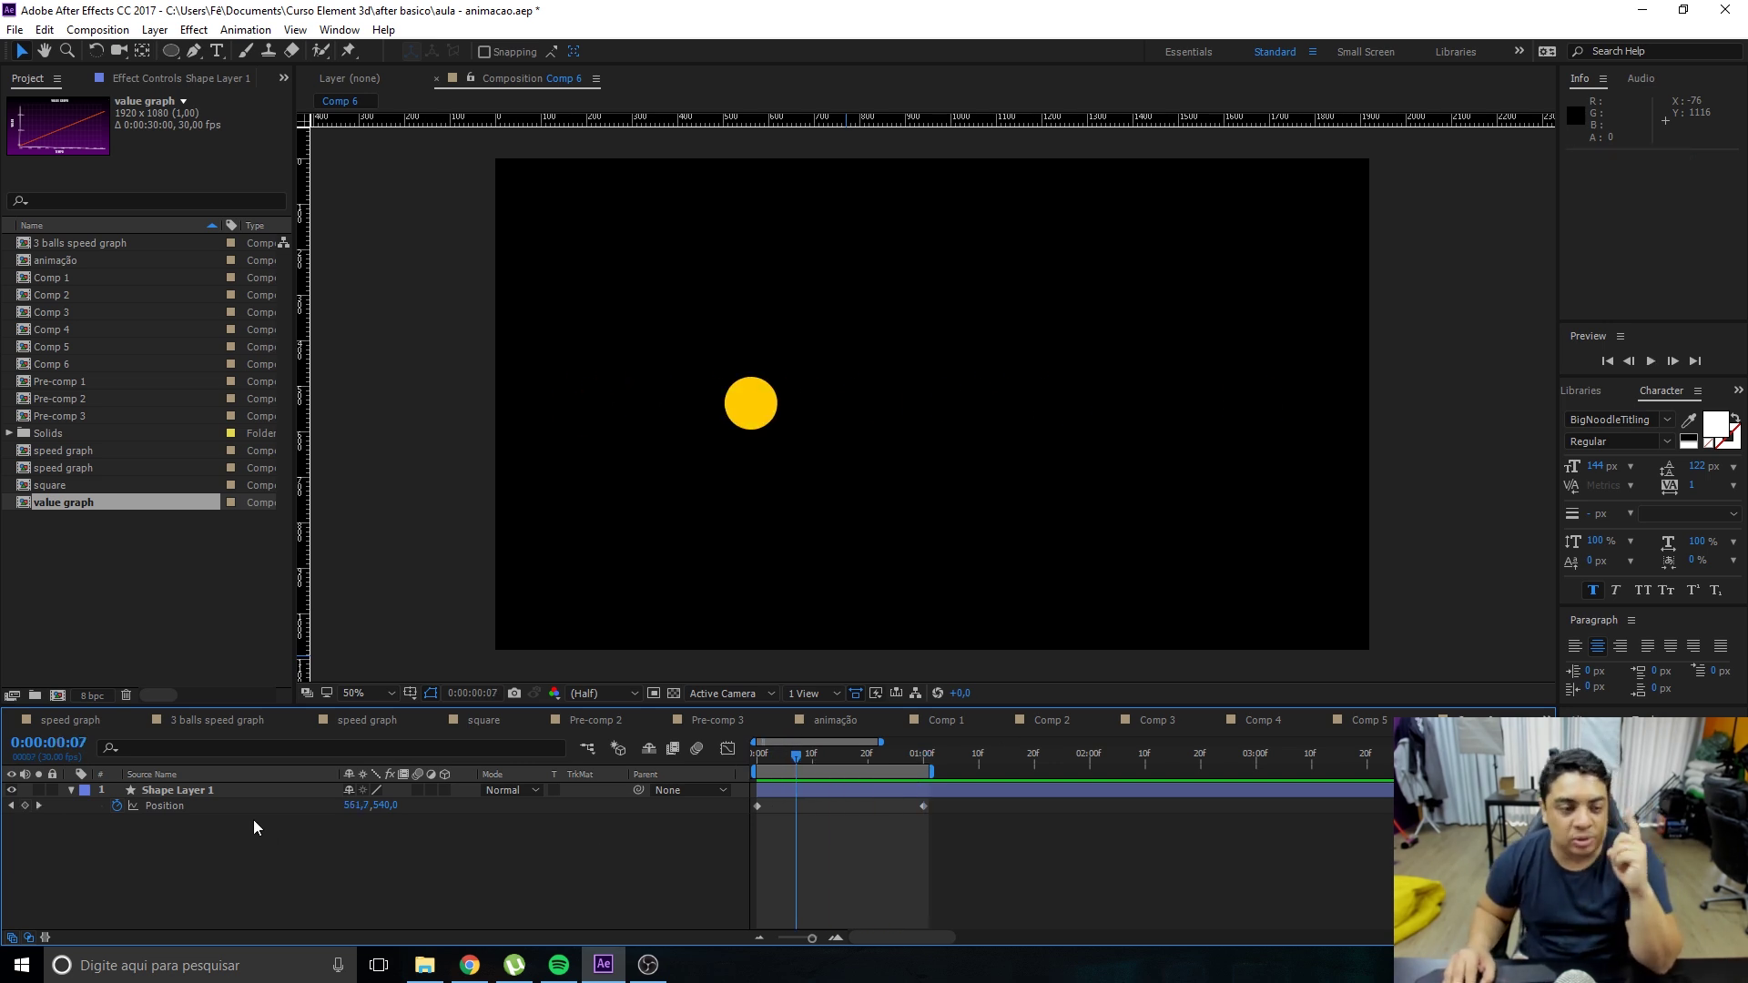
click(235, 792)
drag(793, 767, 757, 767)
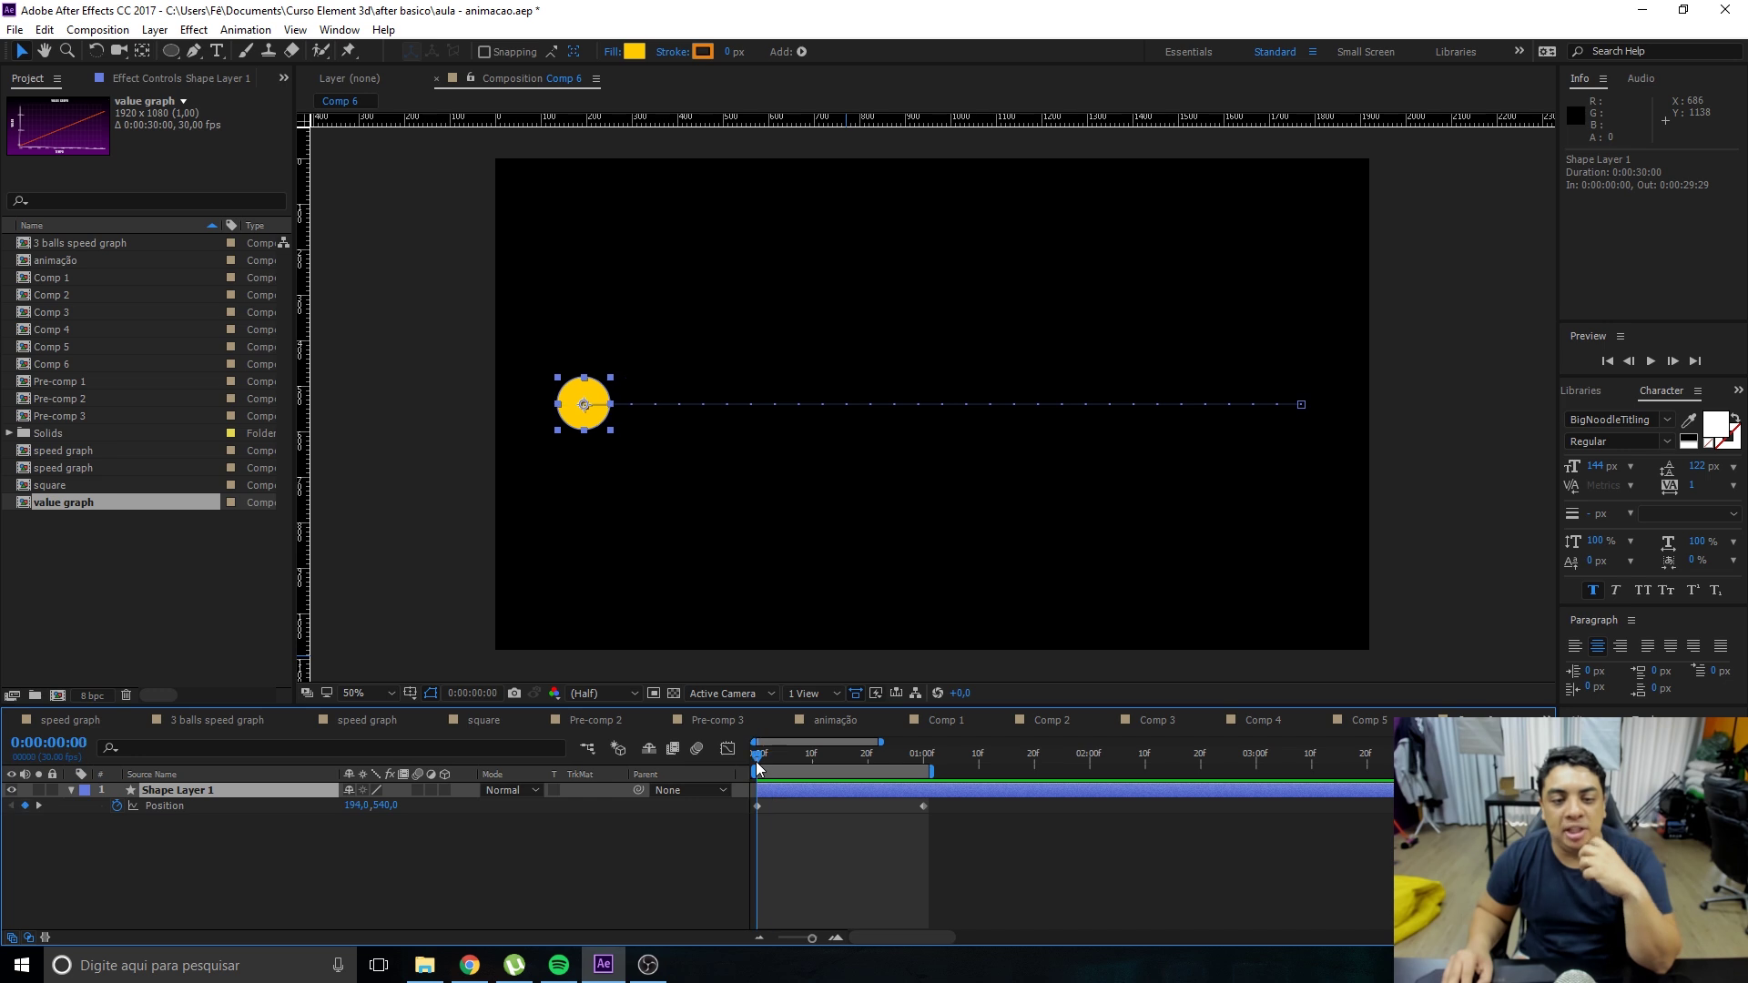
View the circle at 100% and step frame by frame up to frame 11.
key(period)
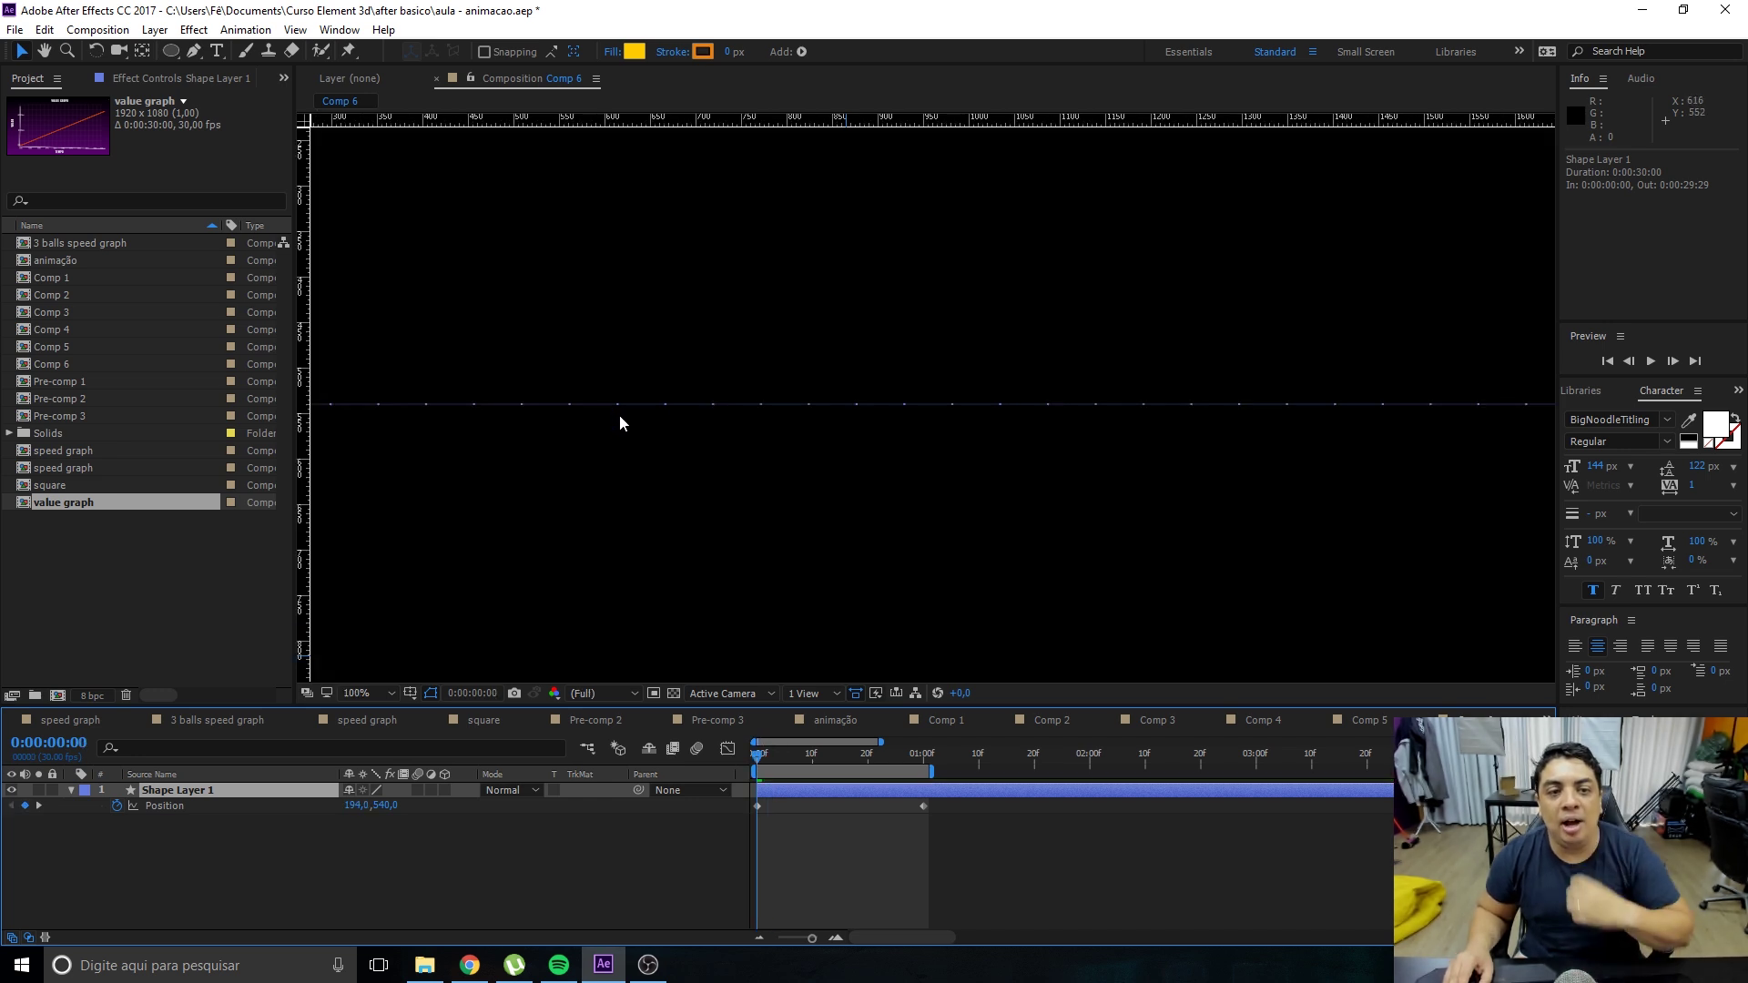
drag(628, 464, 829, 434)
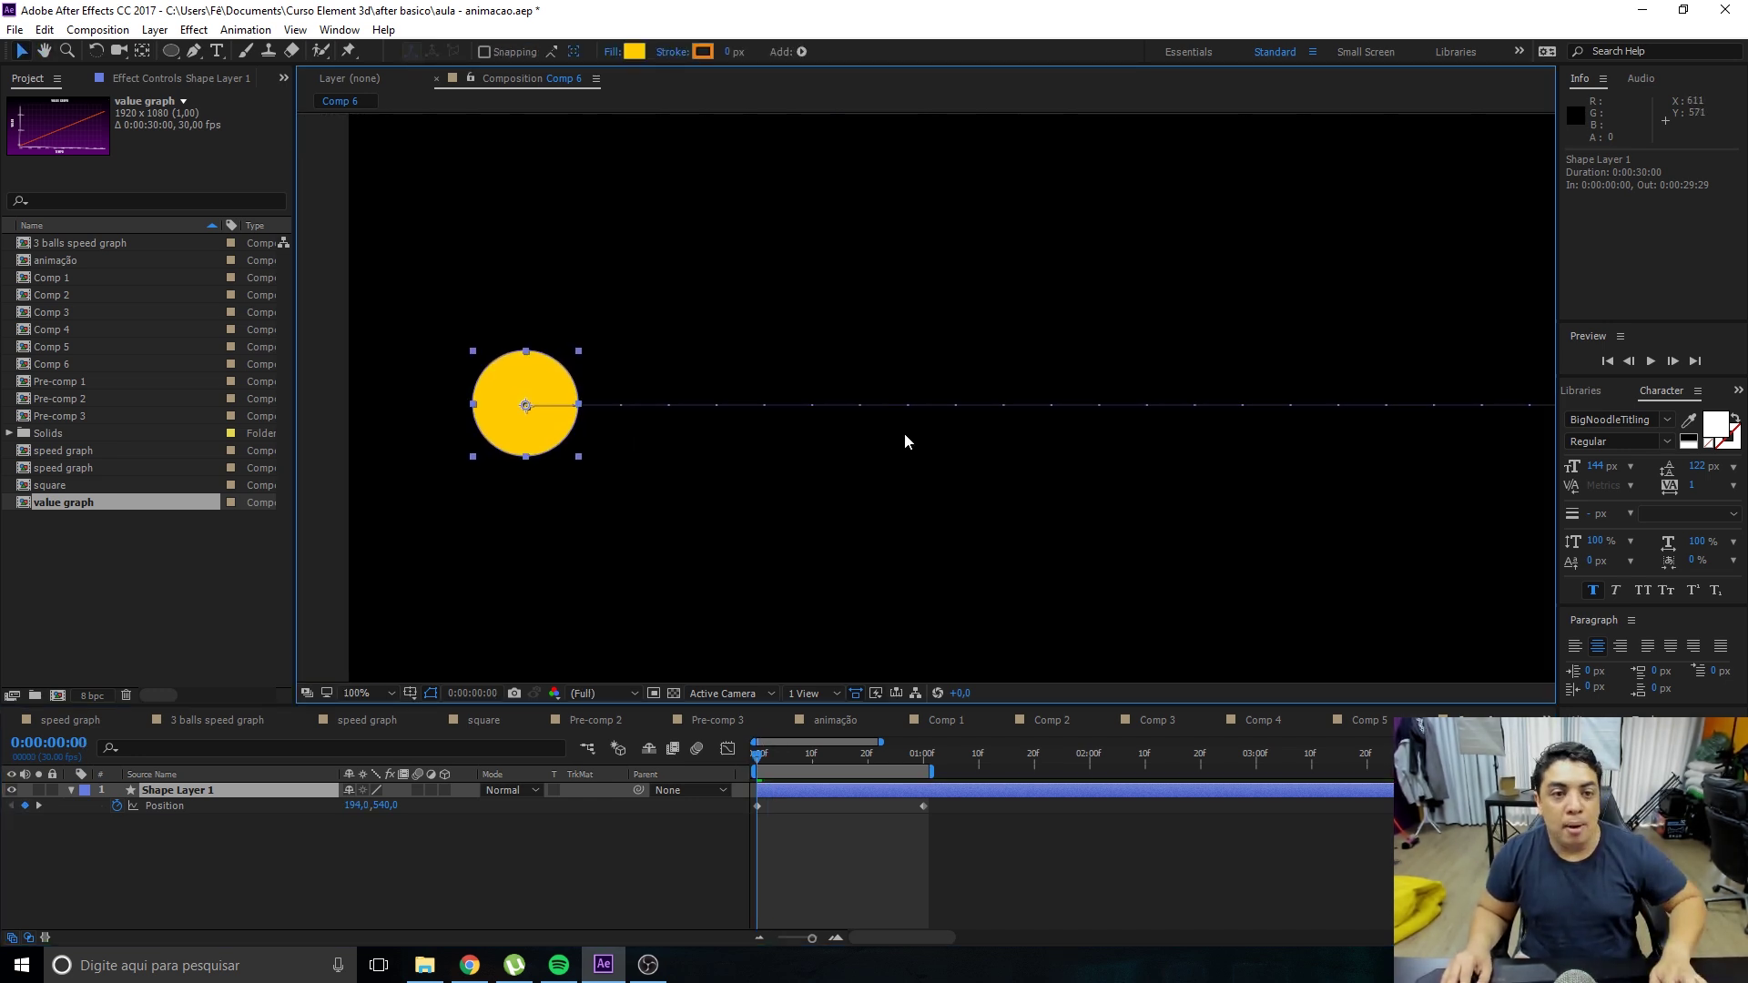
key(v)
key(Page_Down)
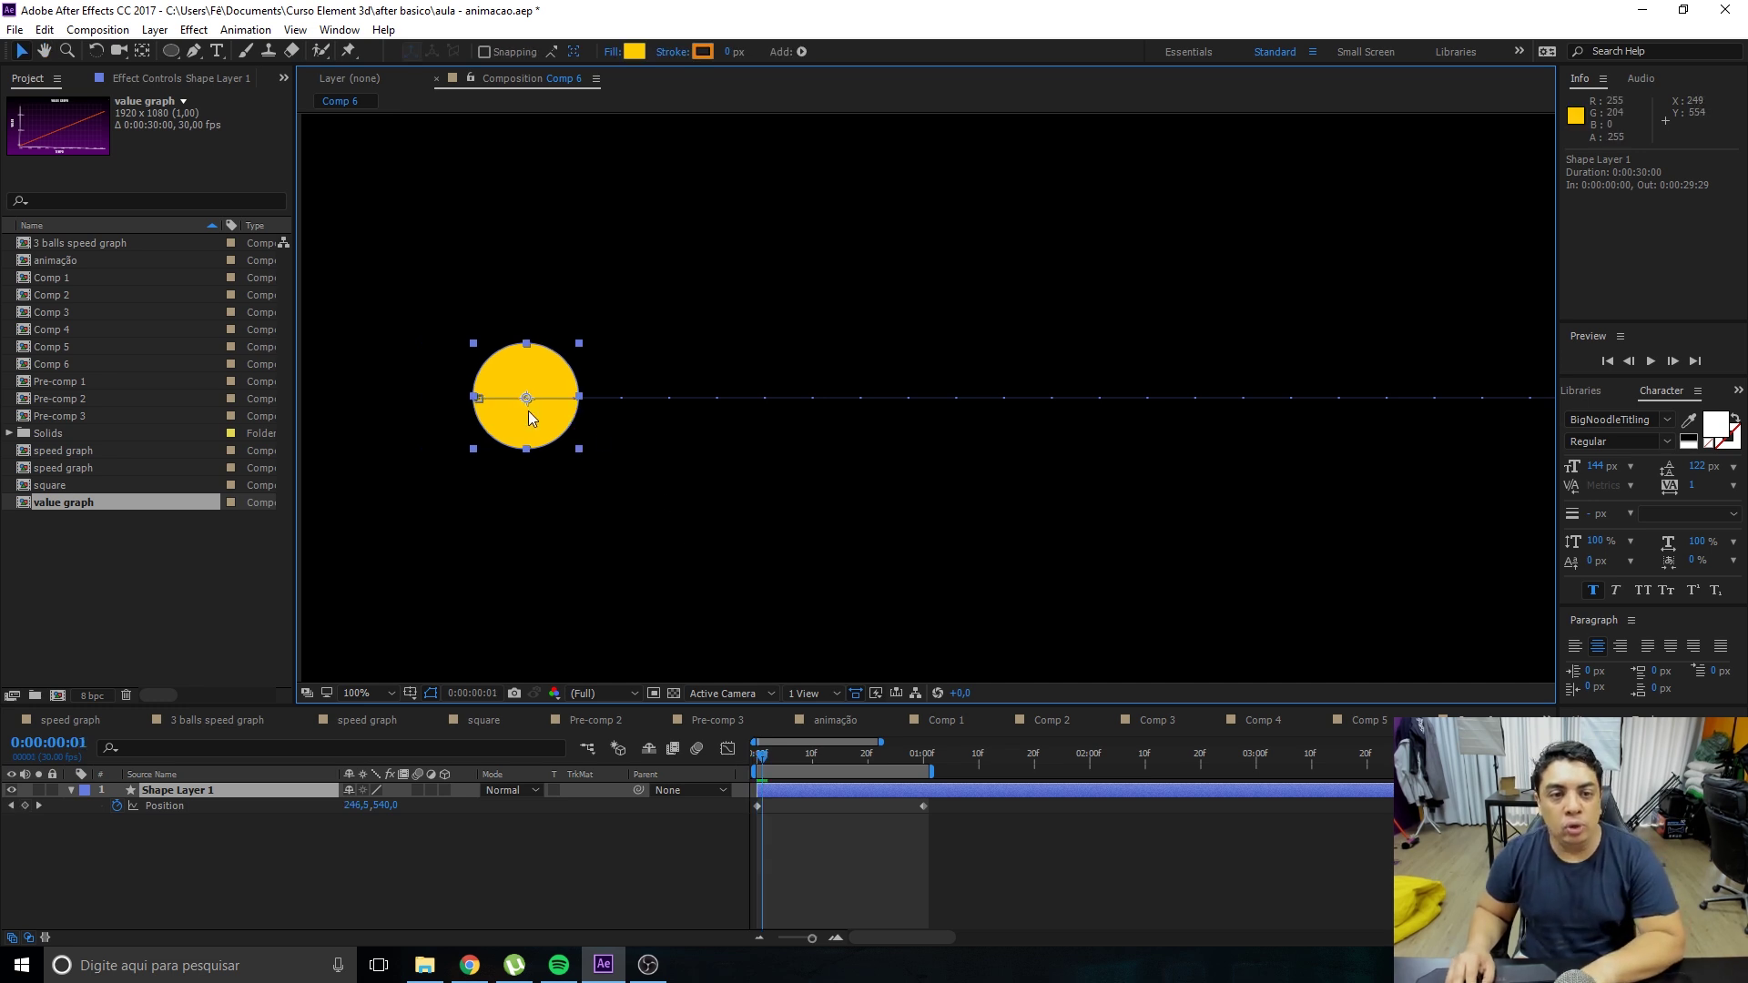
key(Page_Down)
key(Page_Down)
key(Page_Down)
key(Page_Down)
key(Page_Down)
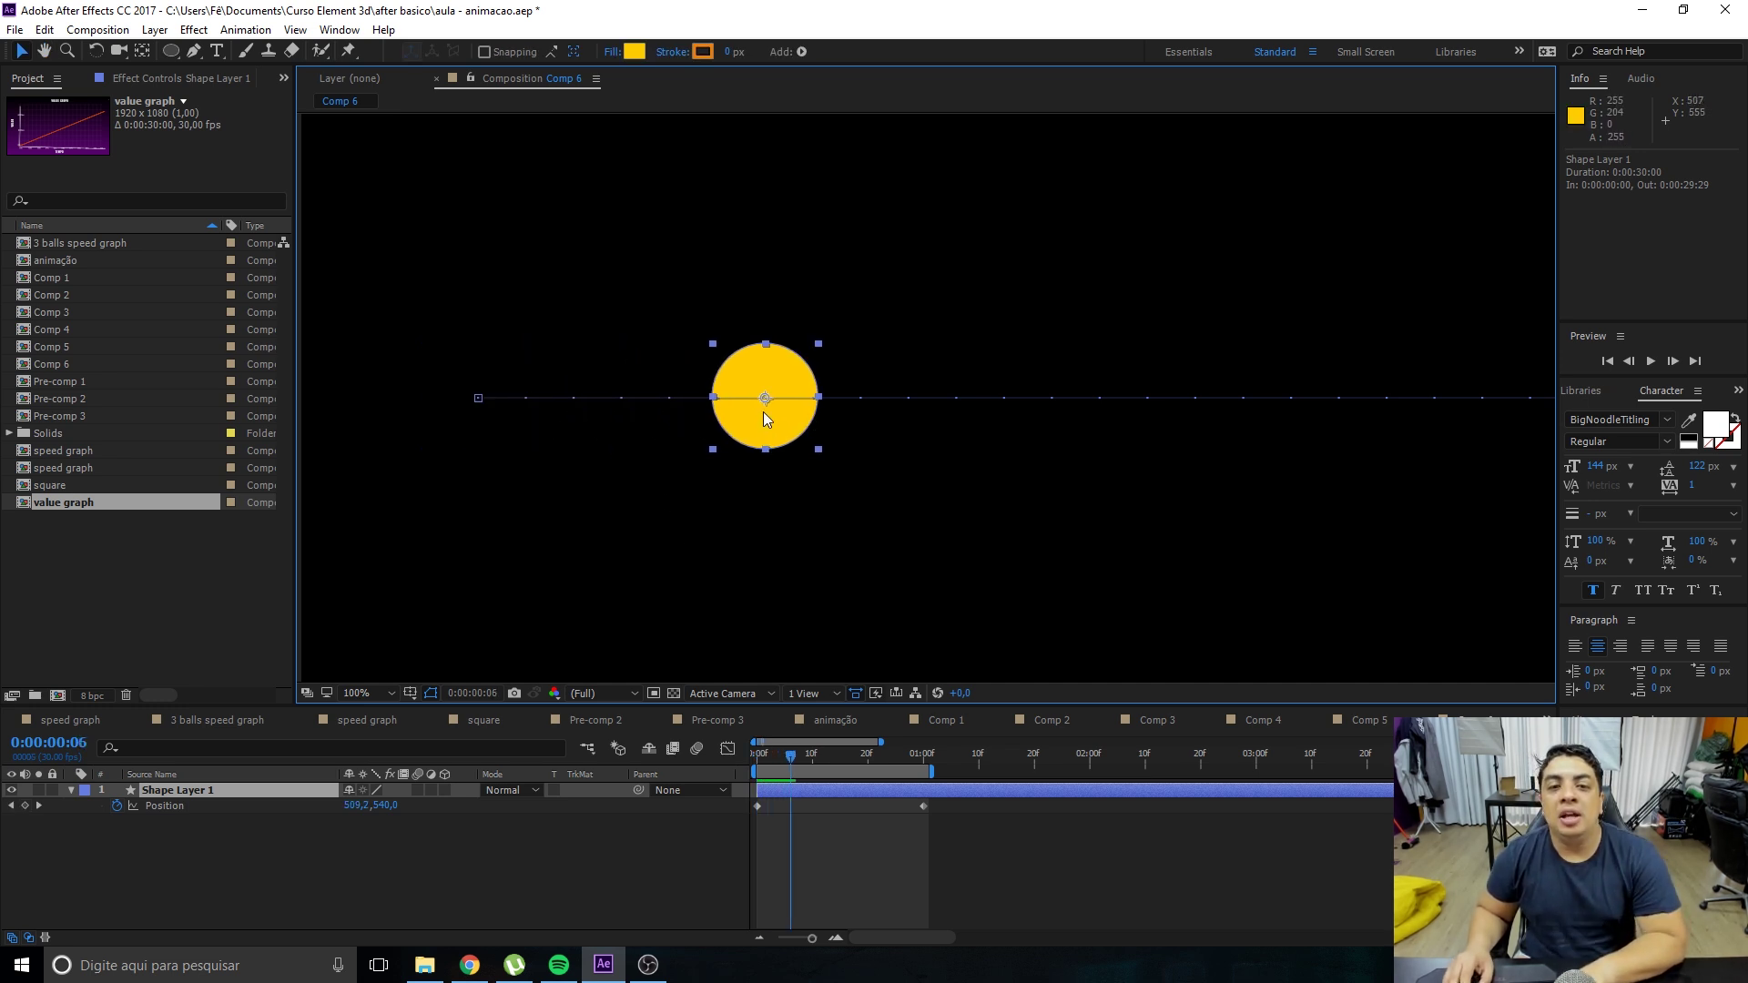
key(Page_Down)
key(Page_Down)
key(Page_Down)
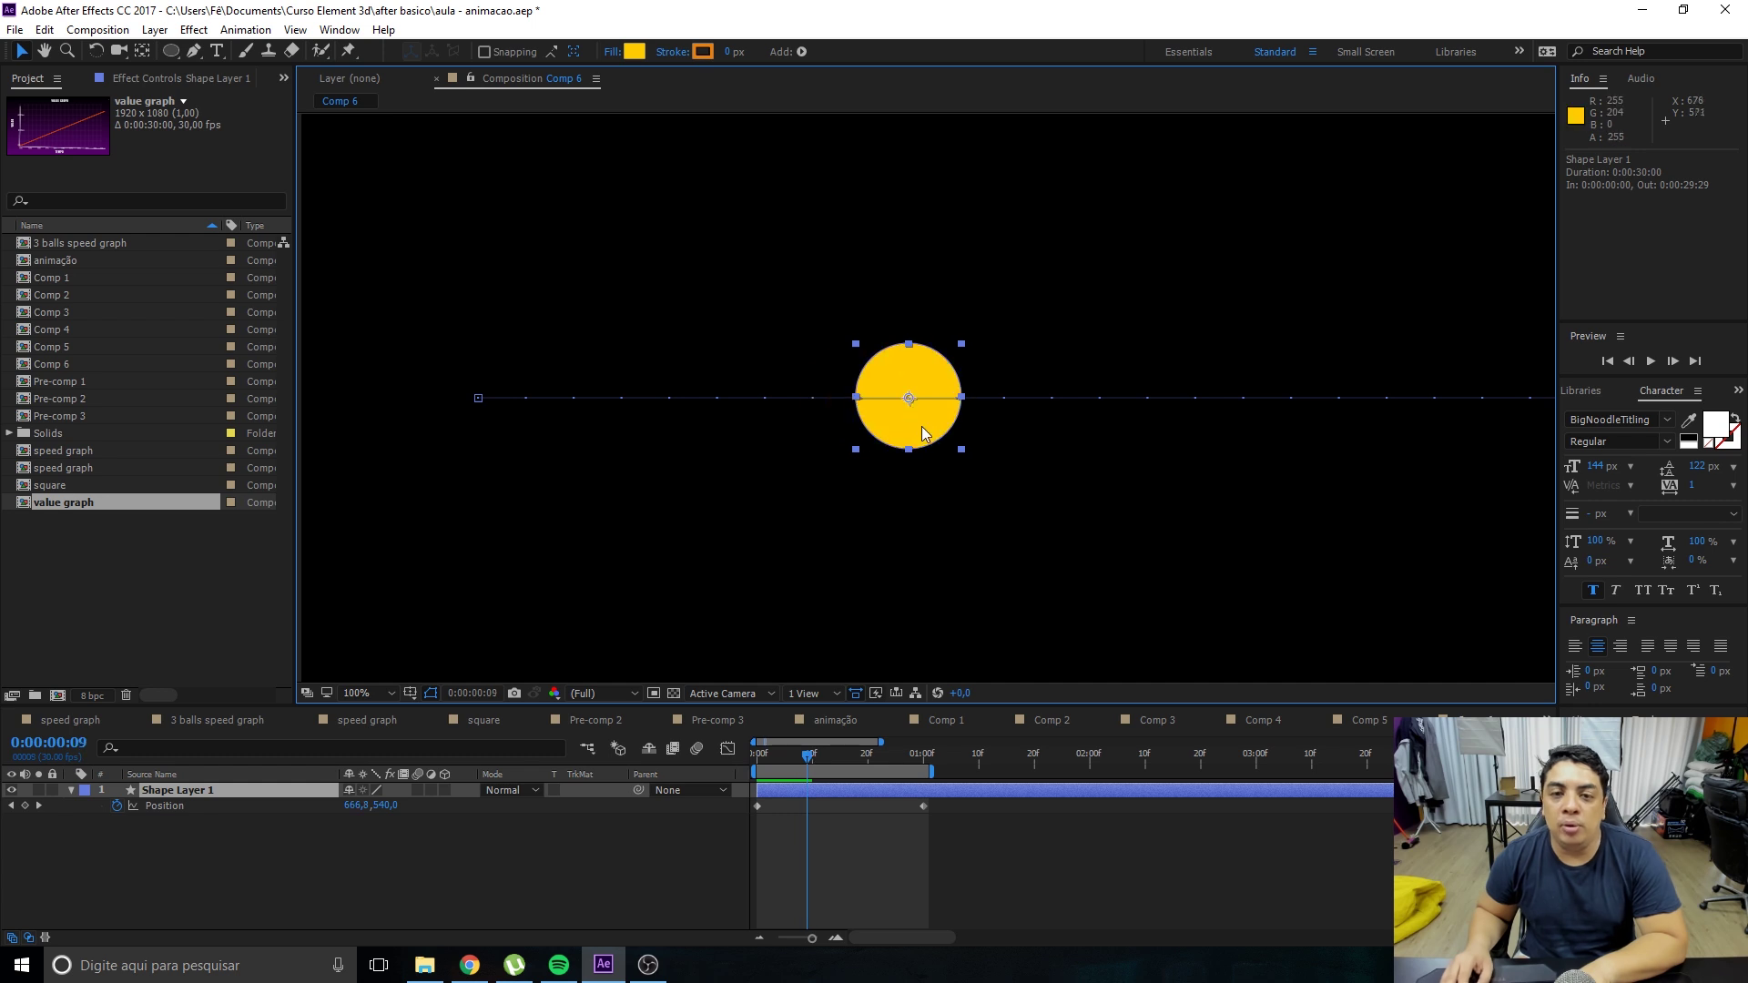
key(Page_Down)
key(Page_Down)
Zoom back to 50%, re-centre the comp, return to 0:00, and open Composition Settings.
key(comma)
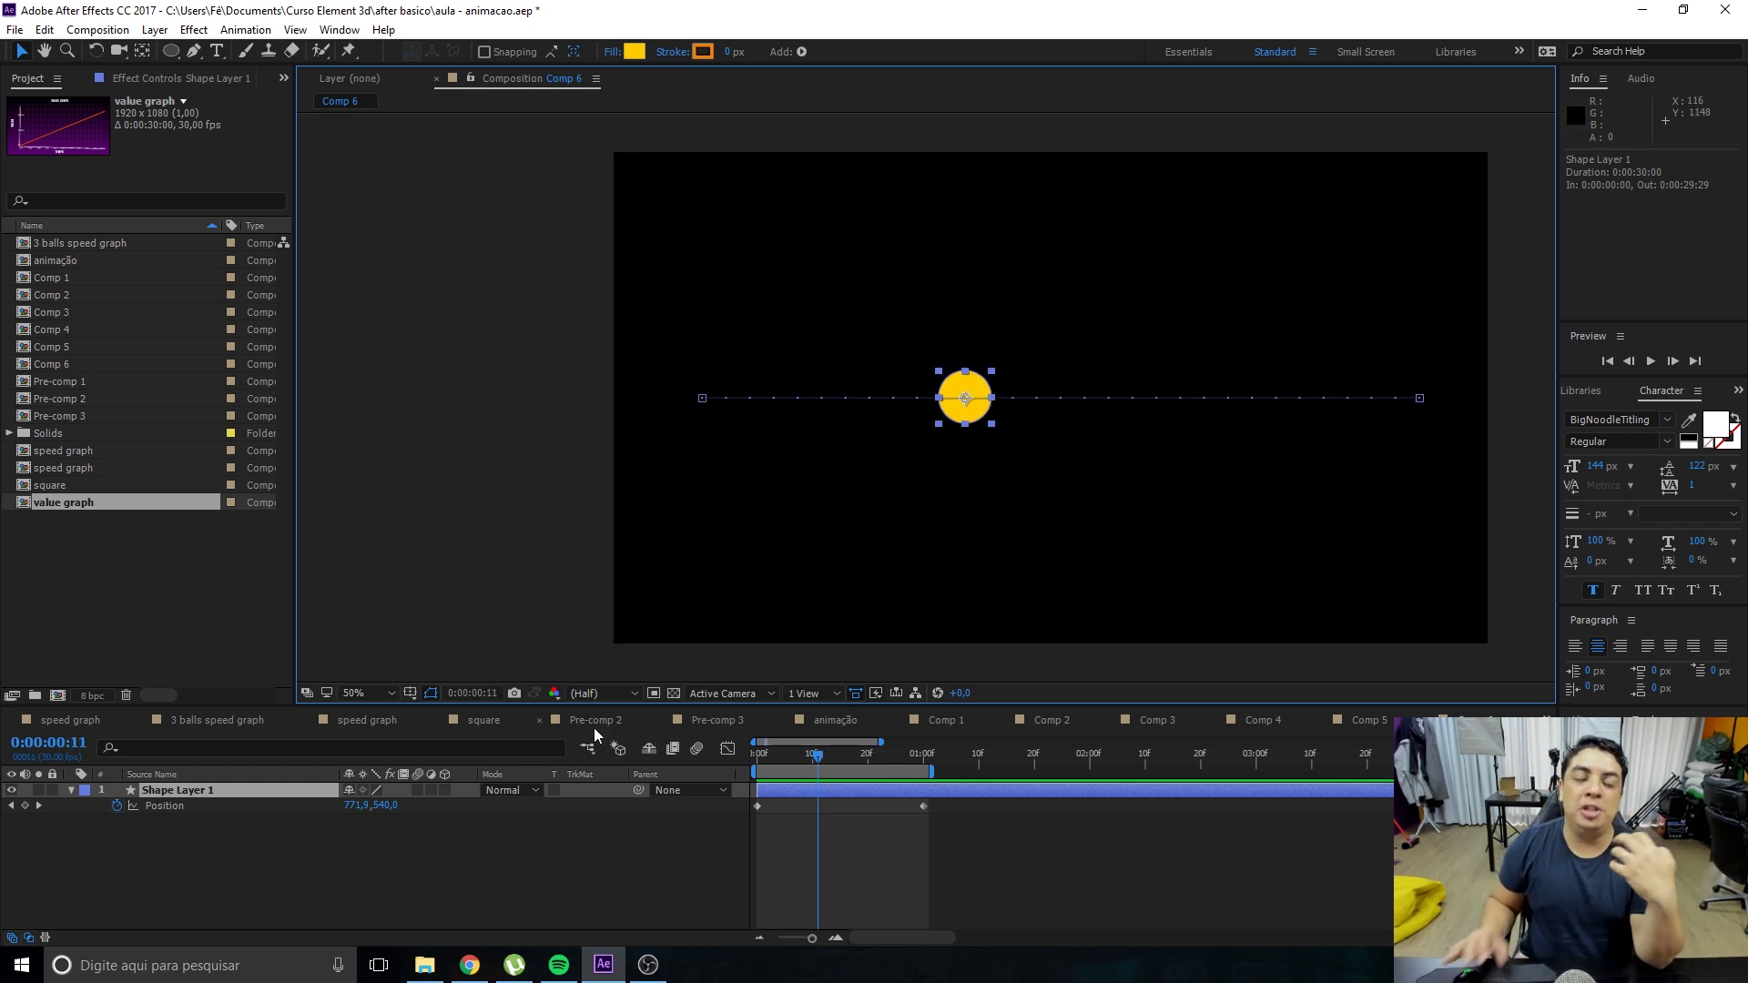
key(h)
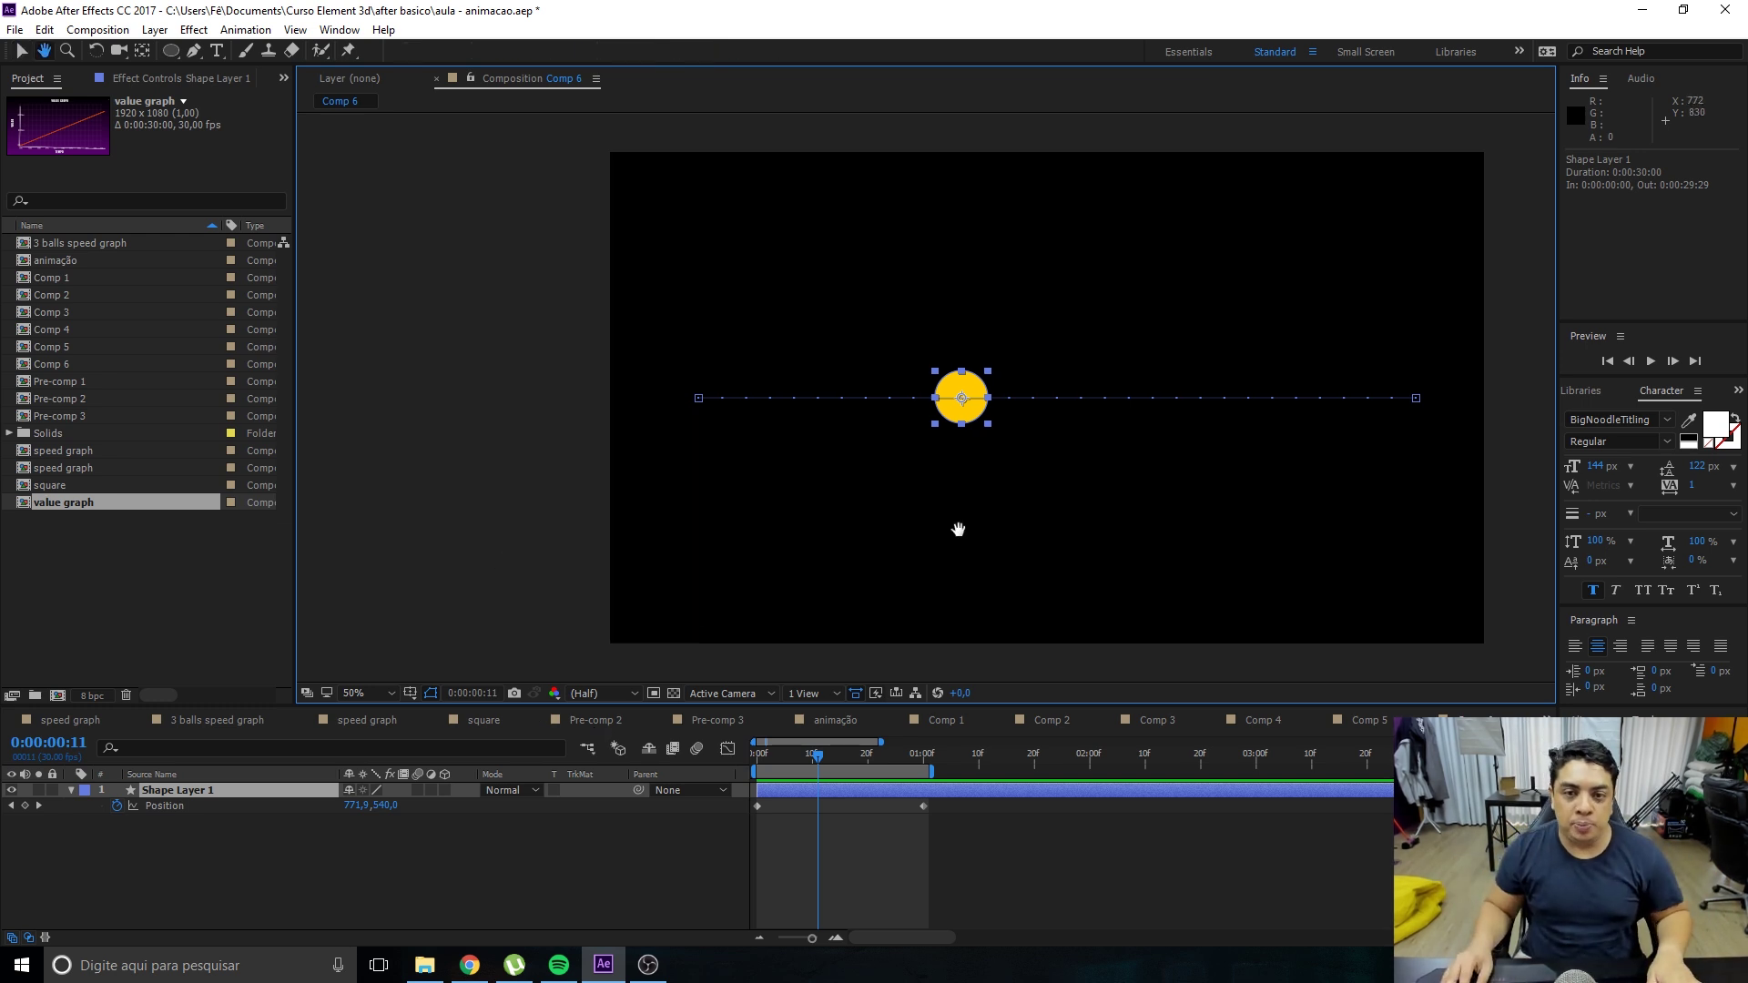
drag(964, 529, 845, 526)
key(v)
click(735, 758)
key(Home)
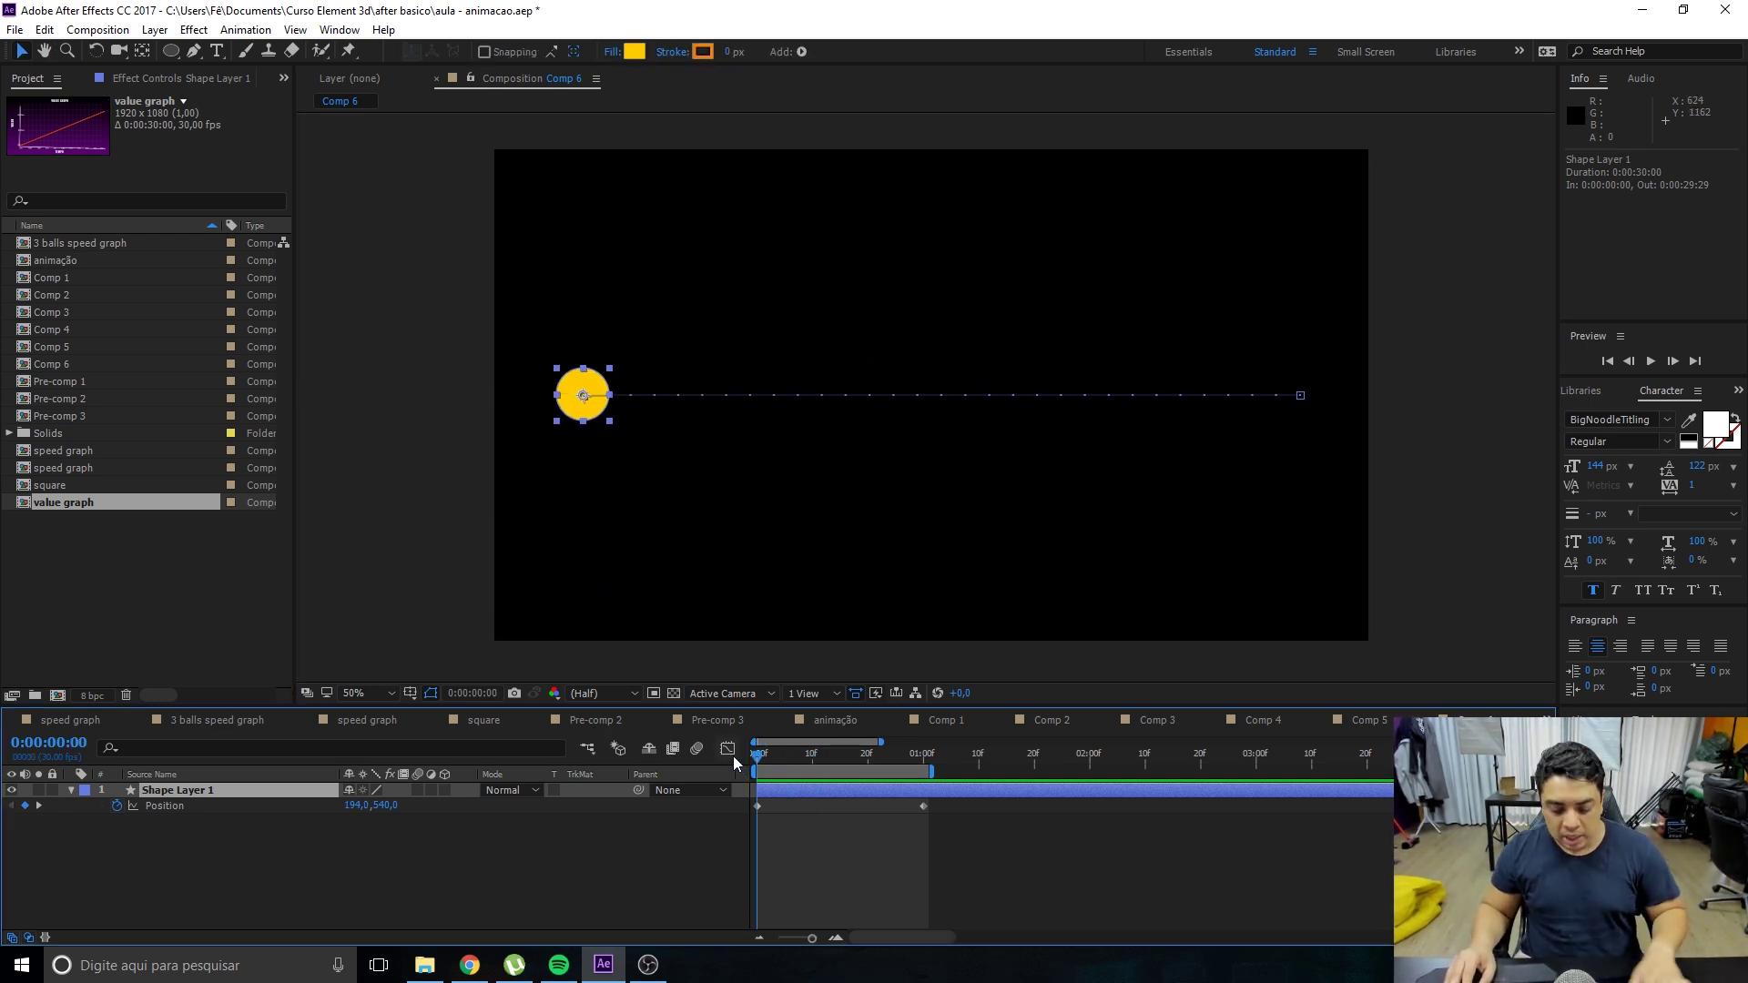
scroll(742, 449, up, 2)
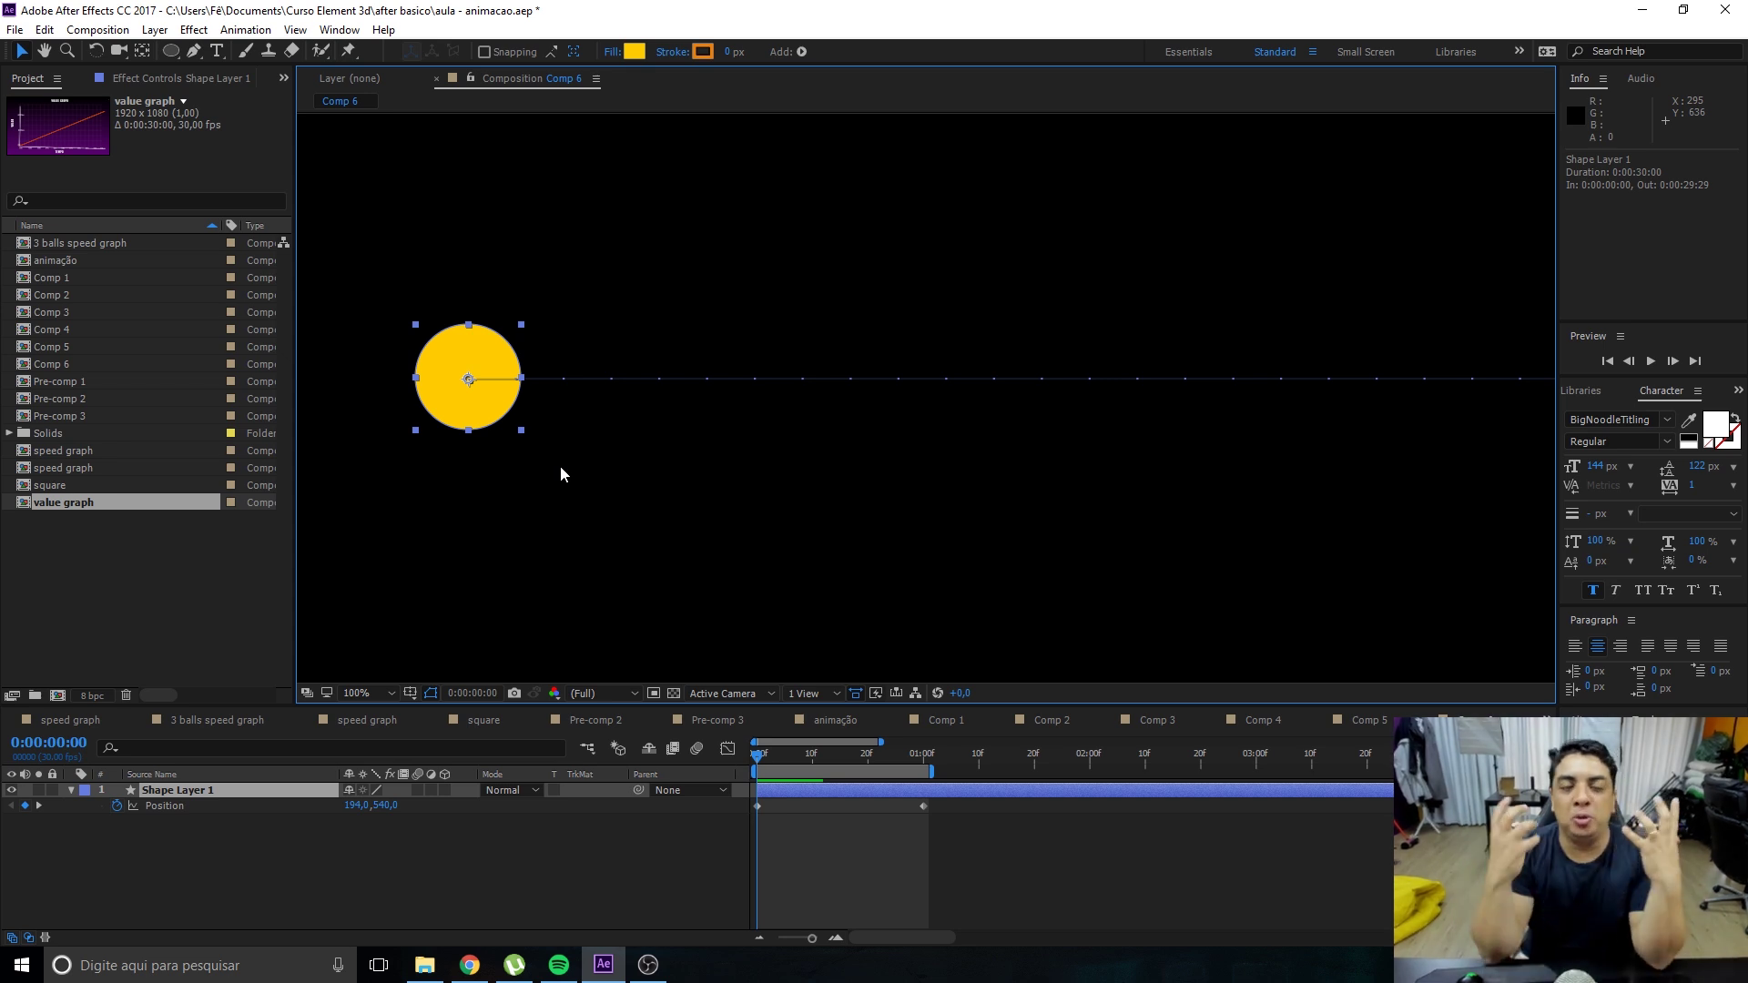
key(ctrl+k)
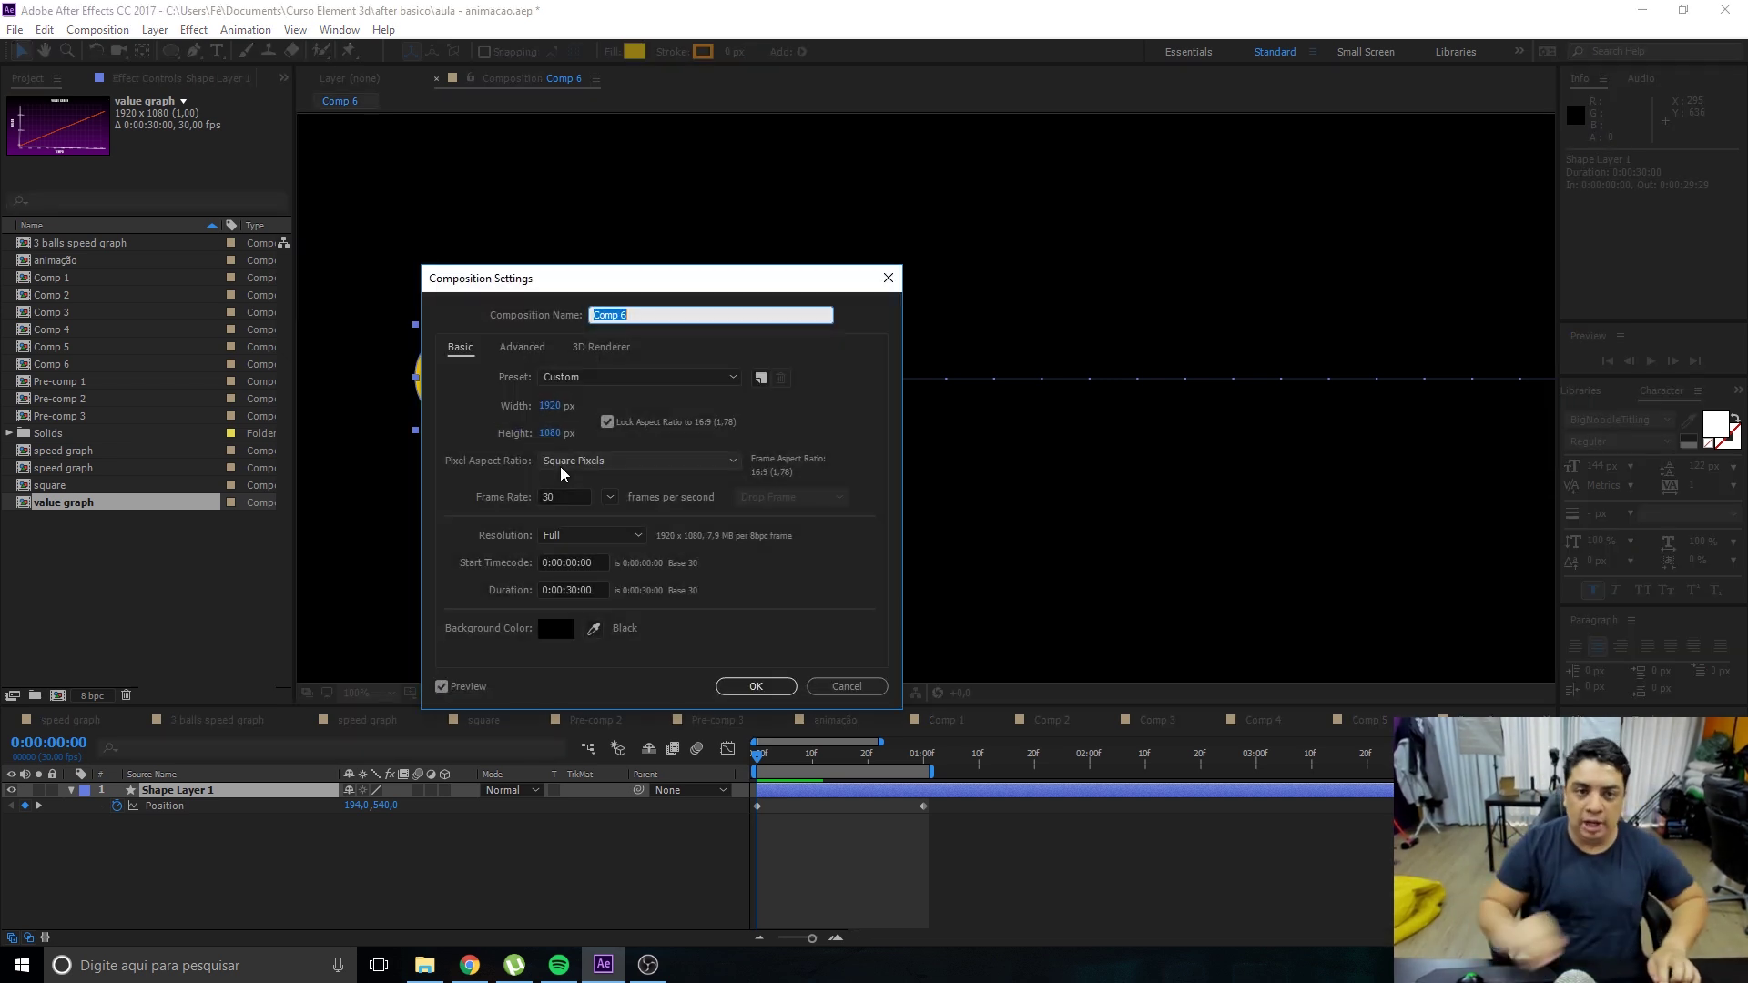
Review the frame-rate options, close Composition Settings unchanged at 30 fps, and preview the slide.
mouse_move(681, 278)
mouse_down()
mouse_move(735, 319)
mouse_move(1173, 418)
mouse_move(1131, 403)
mouse_up()
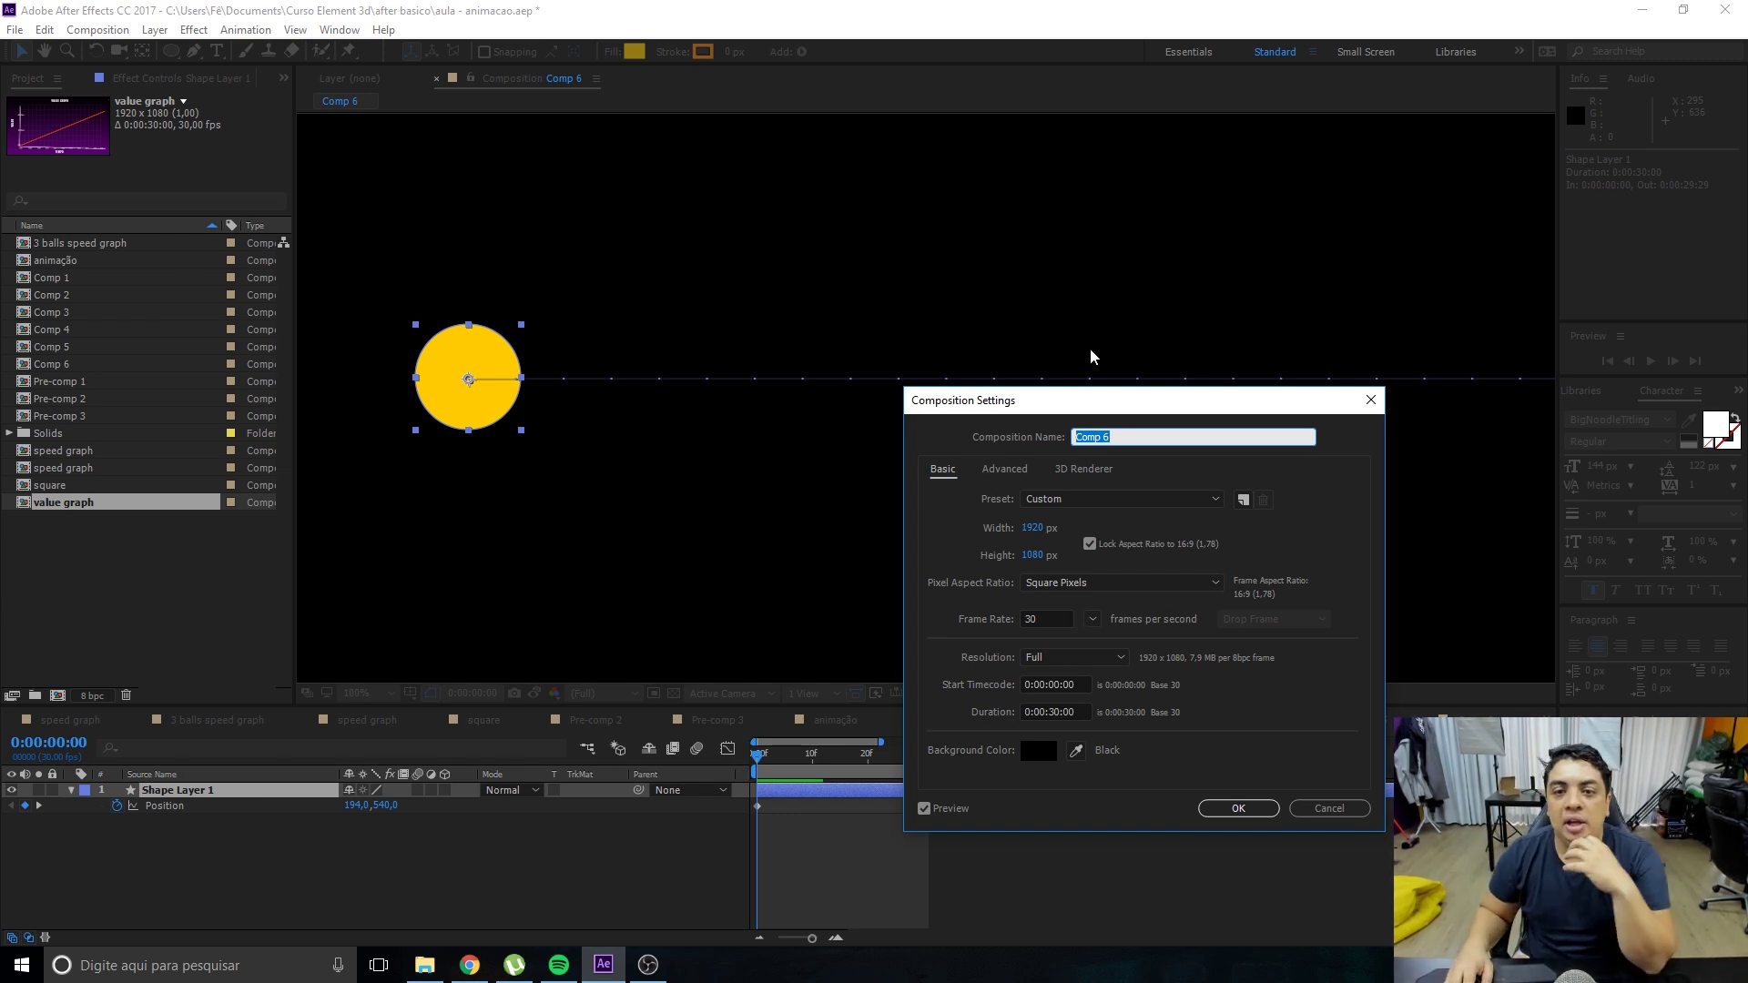
drag(1083, 401, 1138, 436)
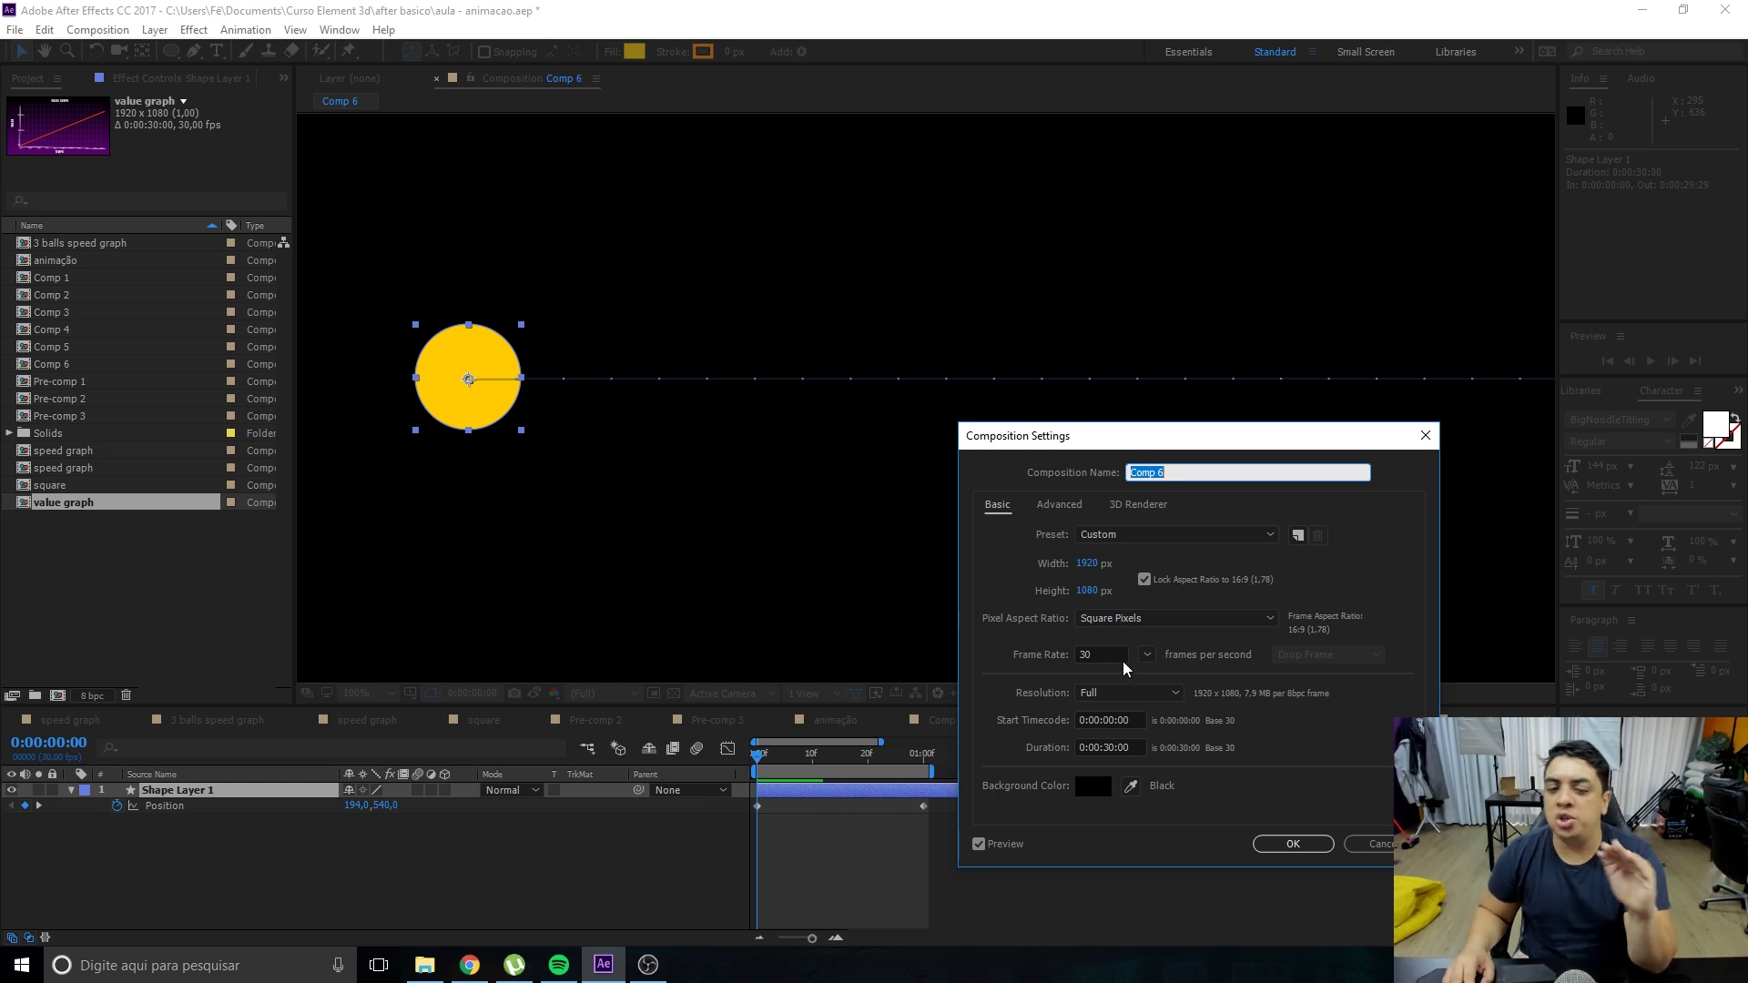
click(1147, 657)
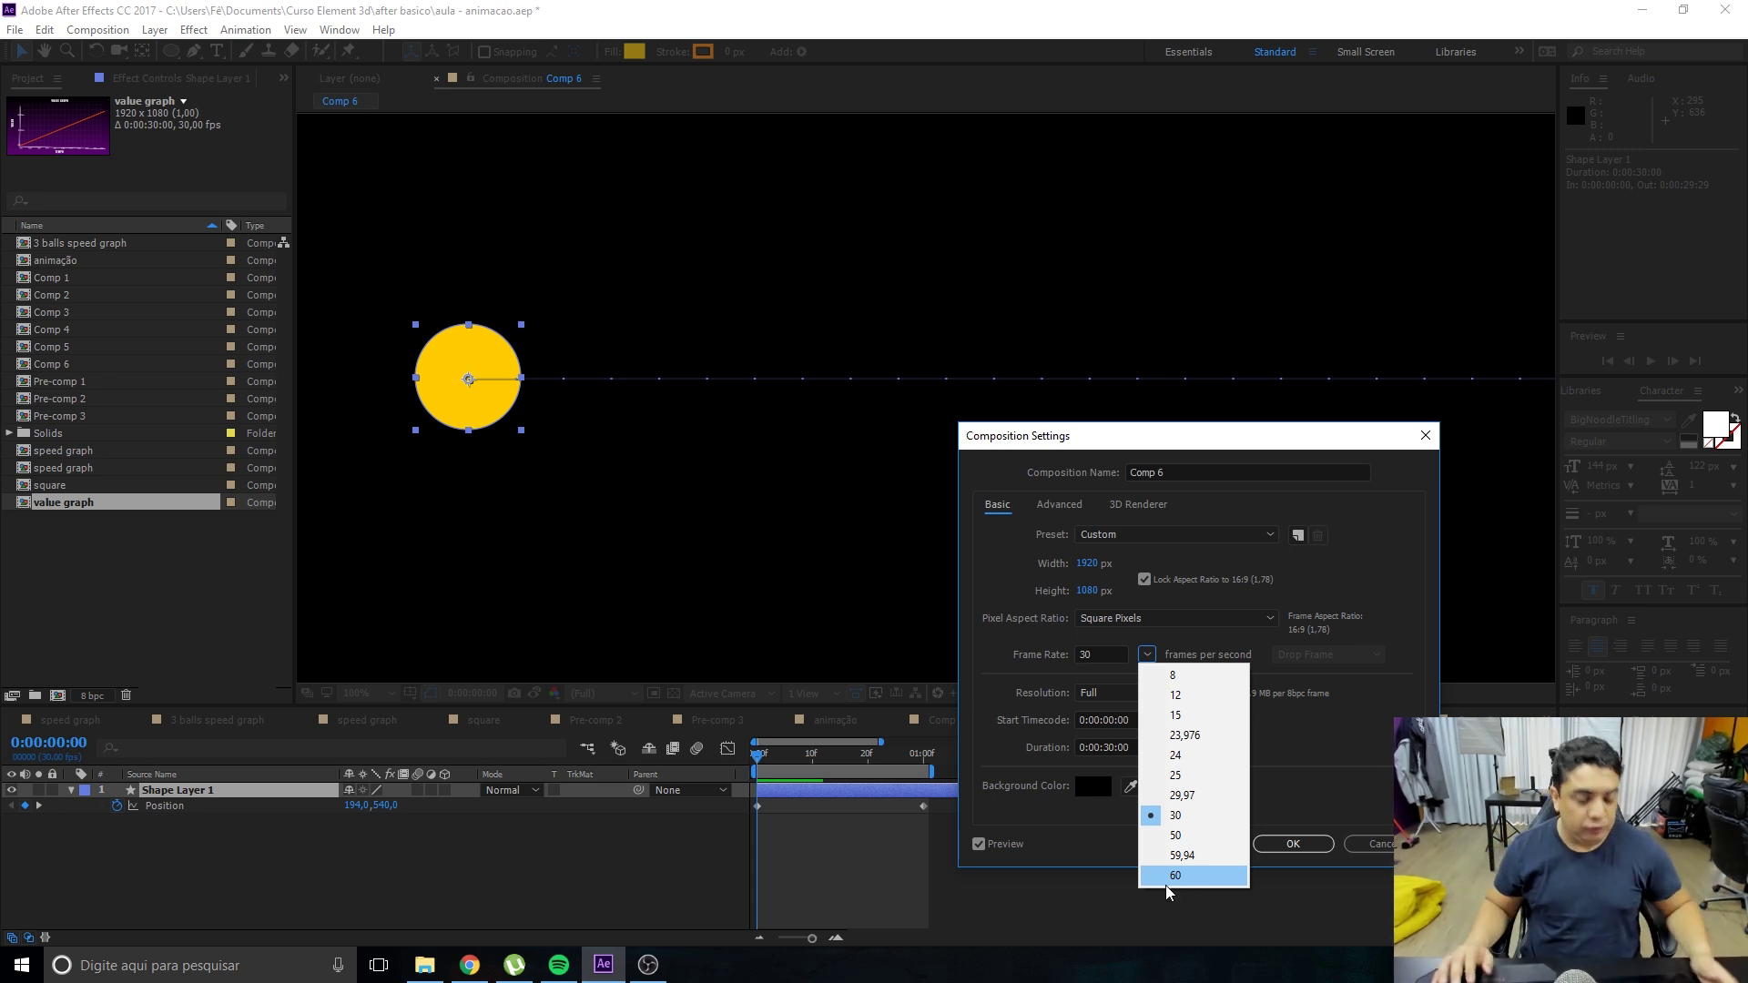
click(1374, 845)
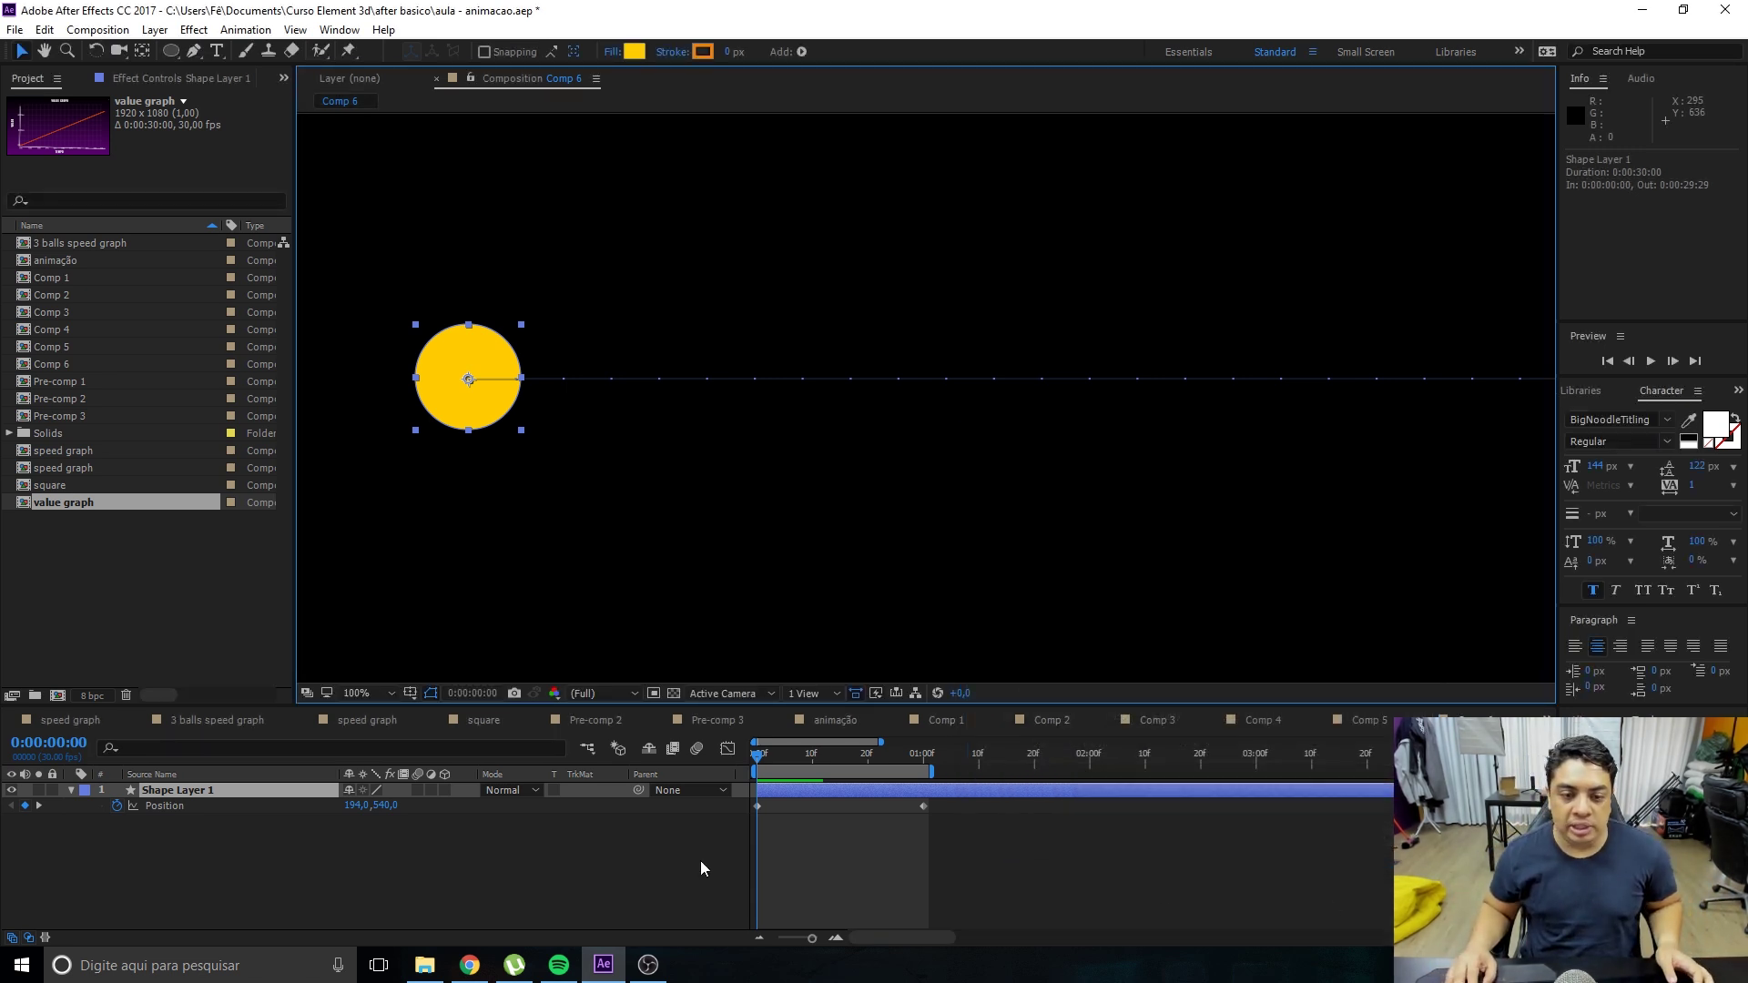
key(ctrl+k)
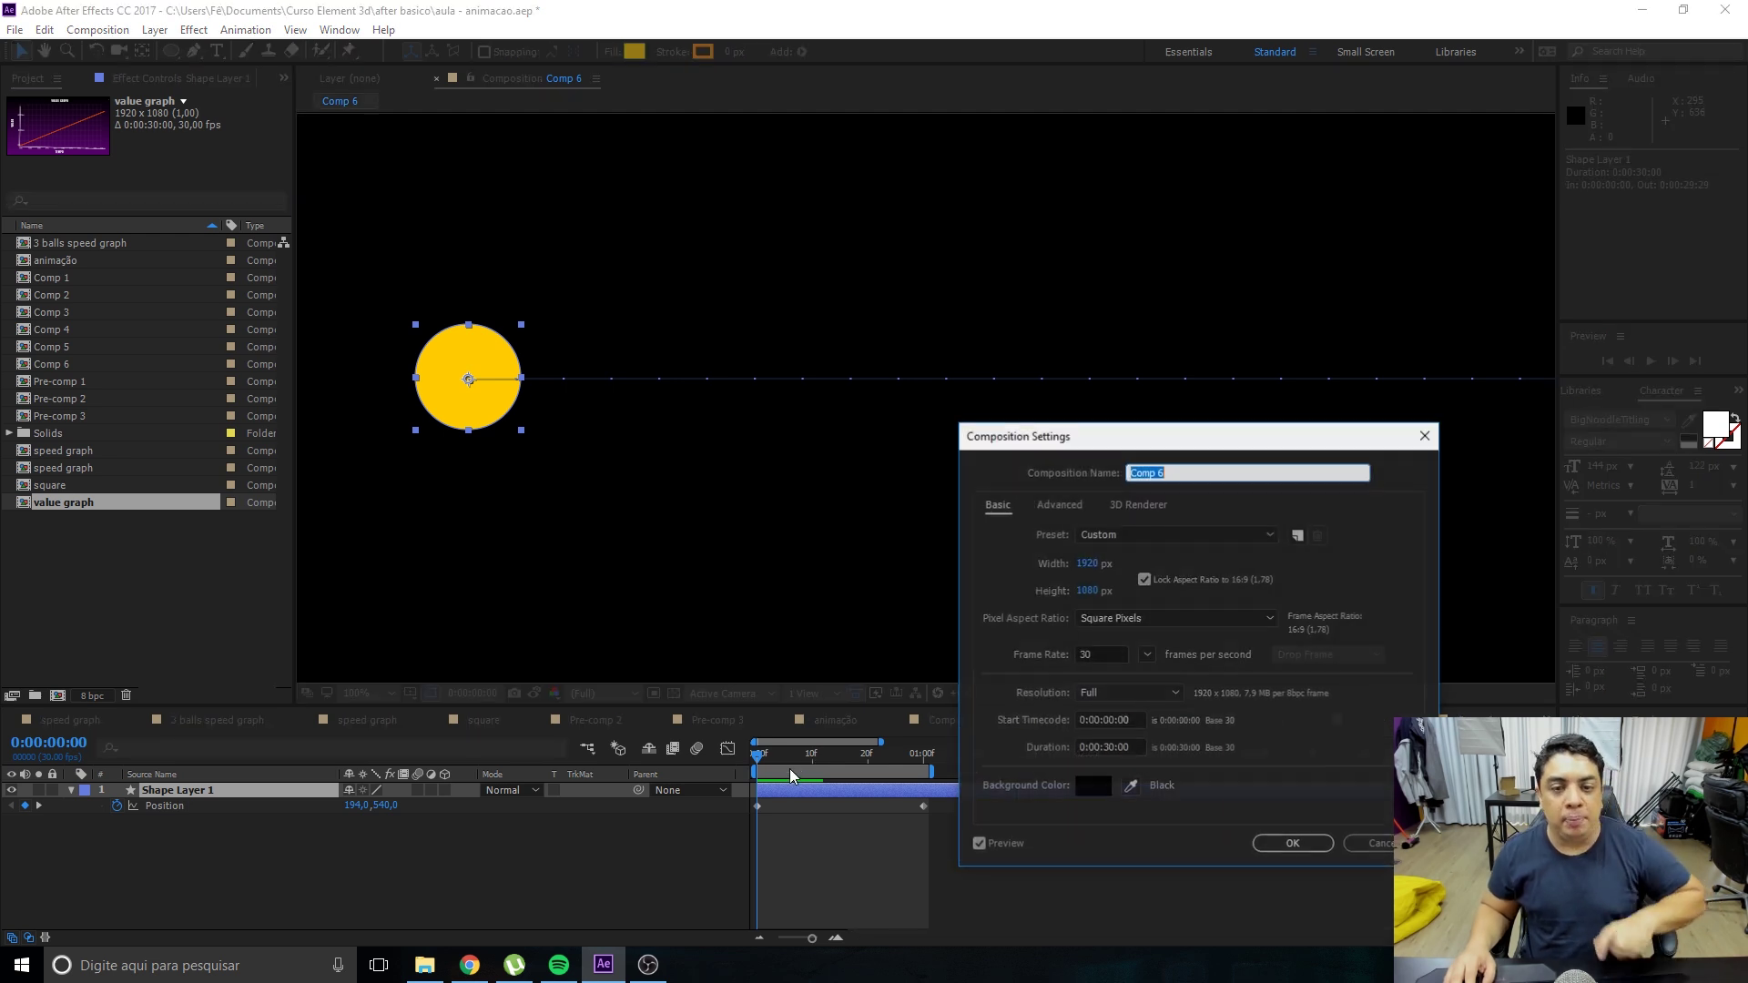
click(1380, 844)
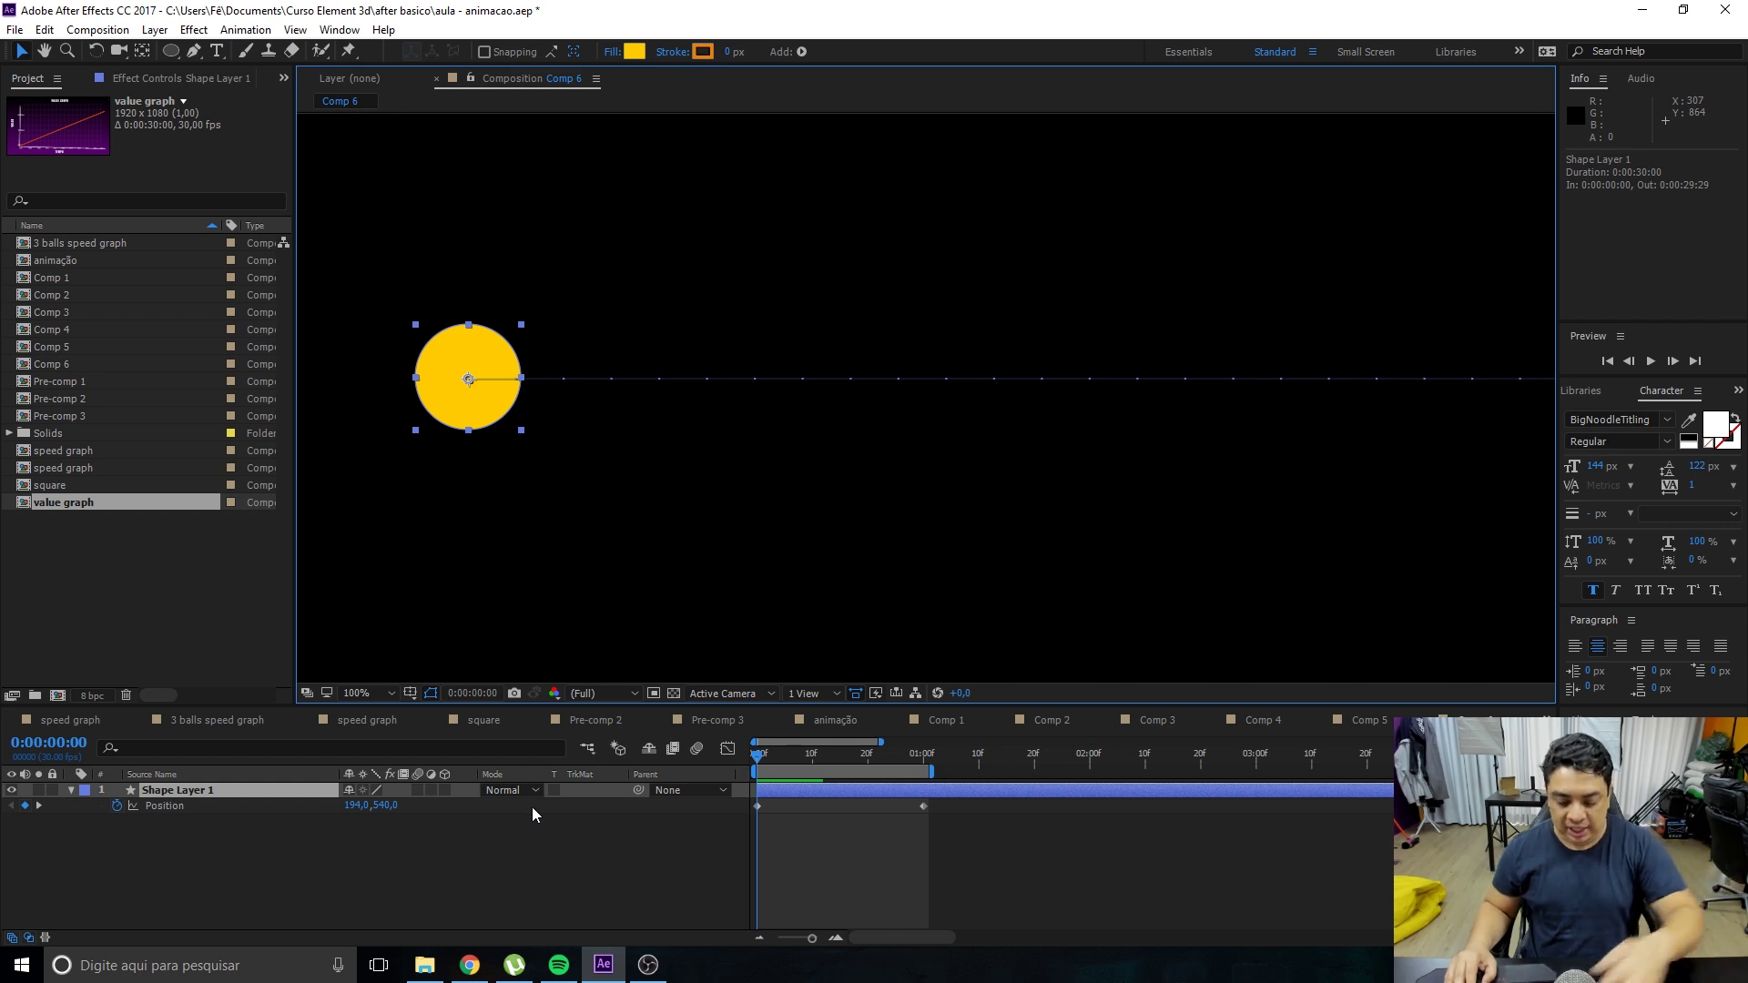
key(space)
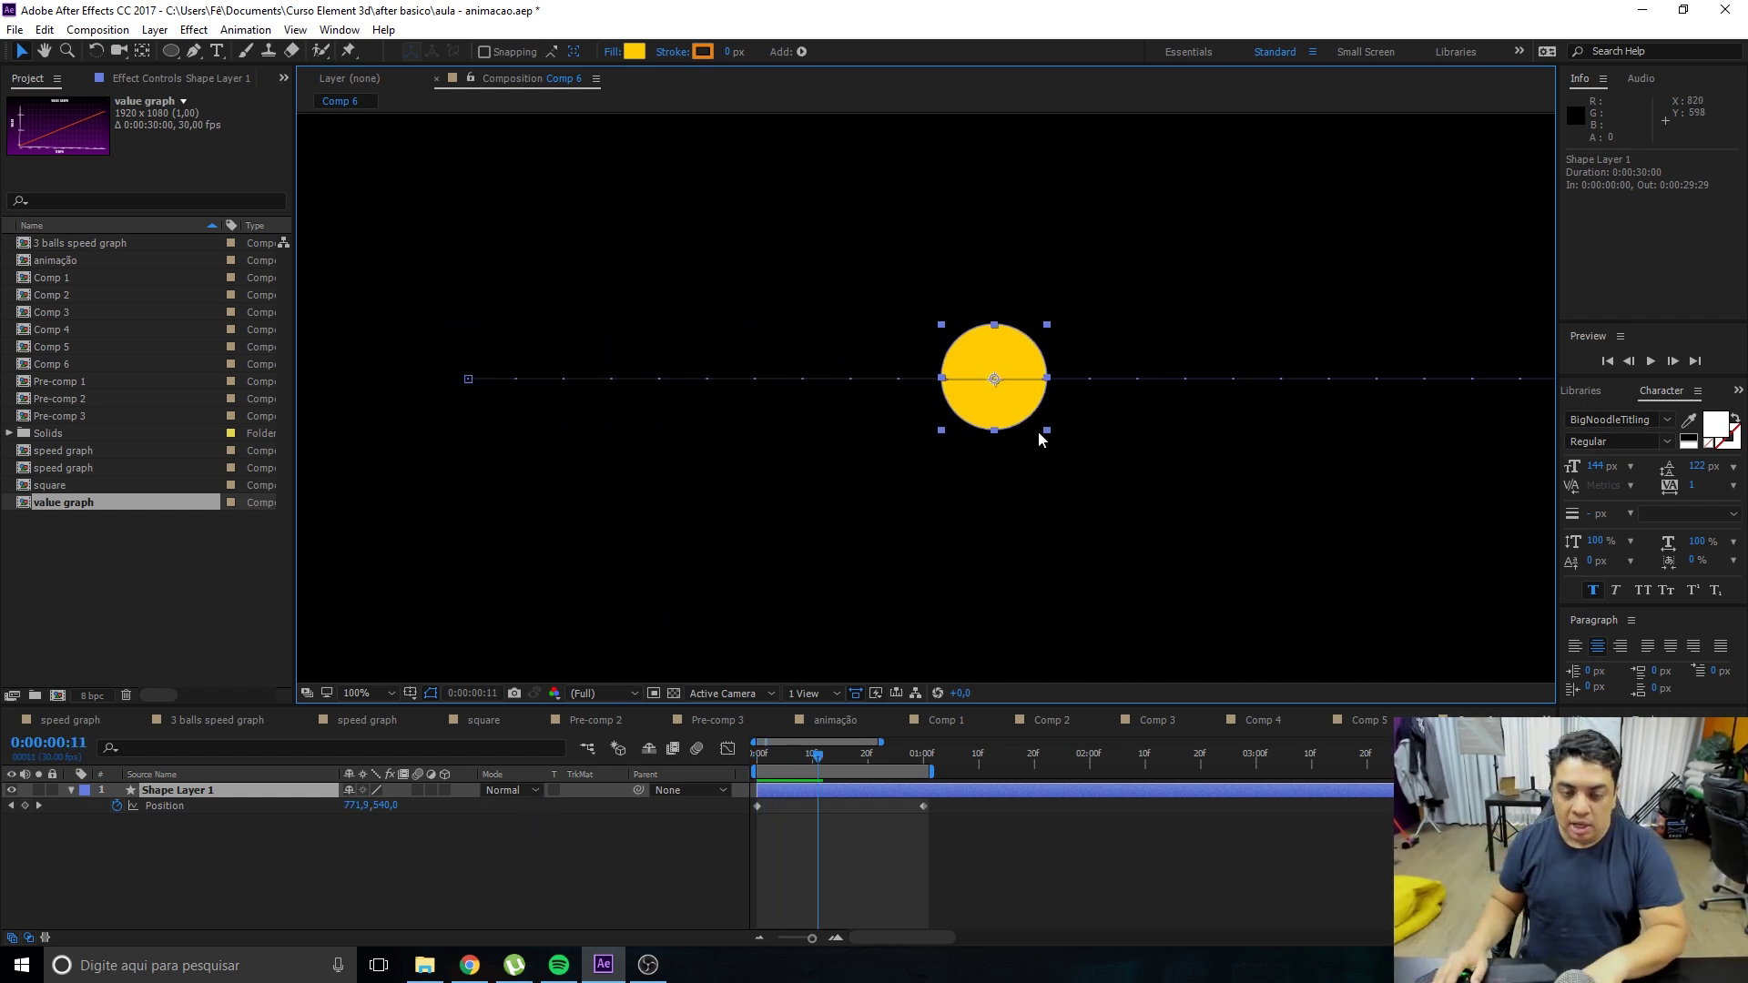
Preview the circle's slide and scrub through its first frames to review the motion.
scroll(858, 740, down, 1)
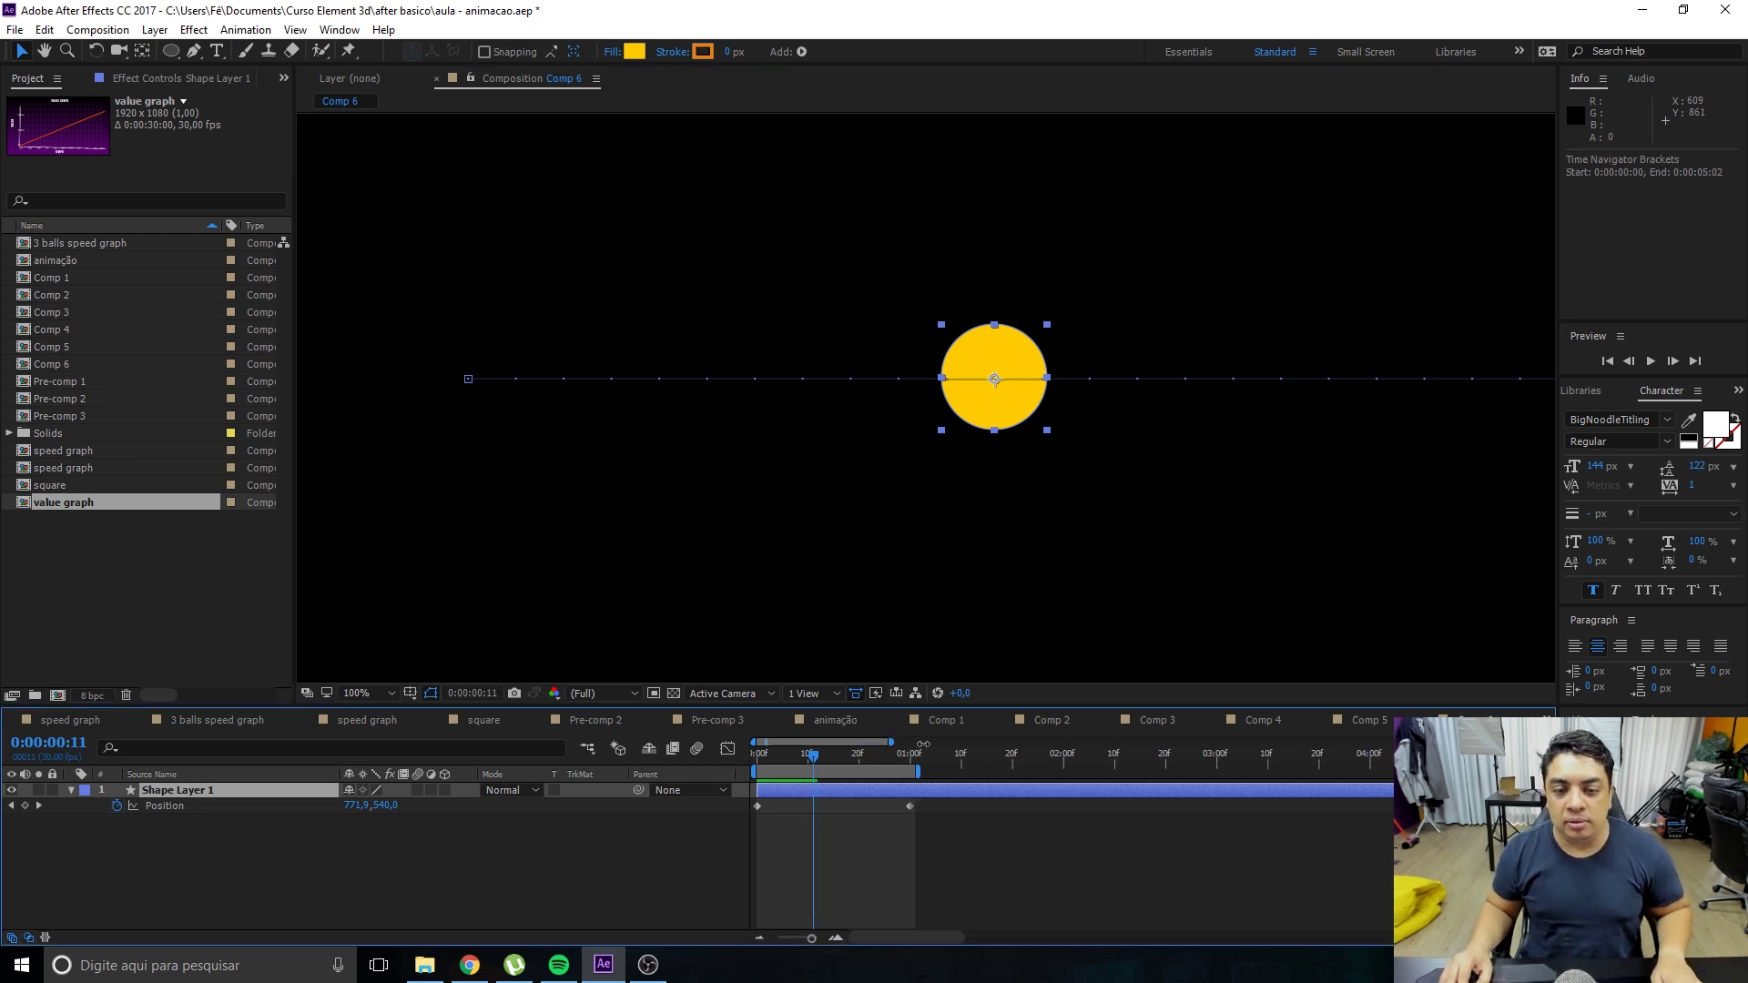
scroll(1036, 408, down, 2)
key(space)
key(space)
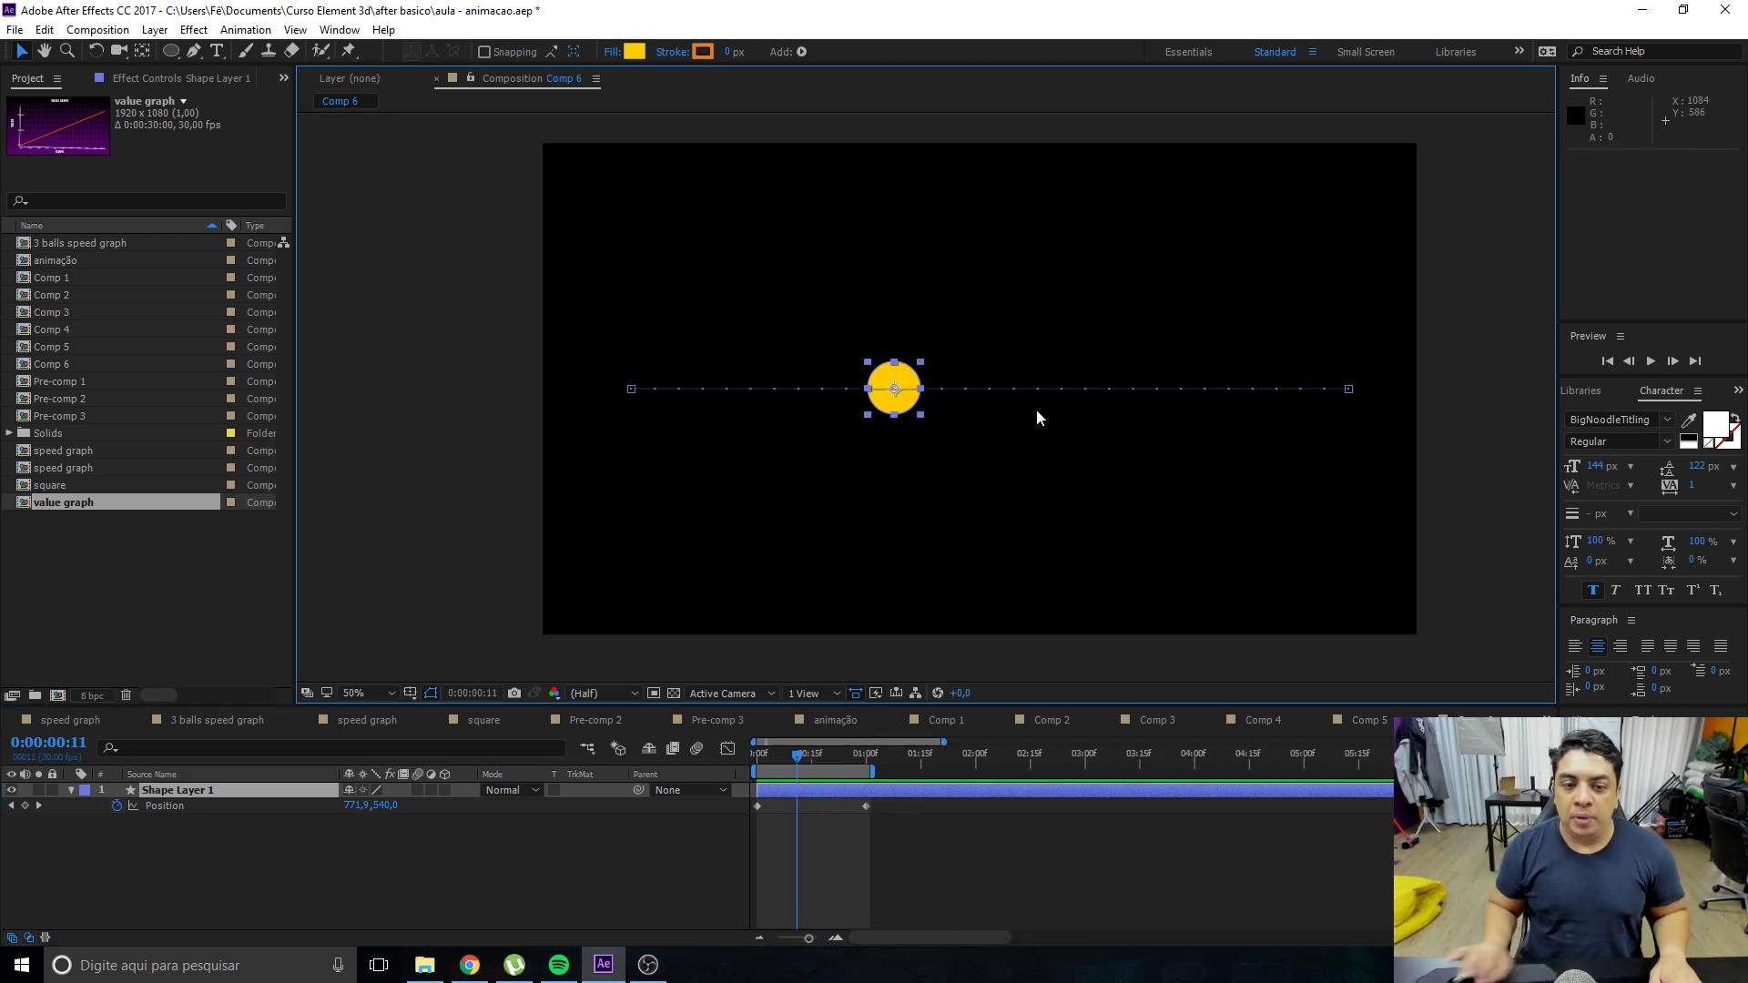
click(570, 829)
click(789, 790)
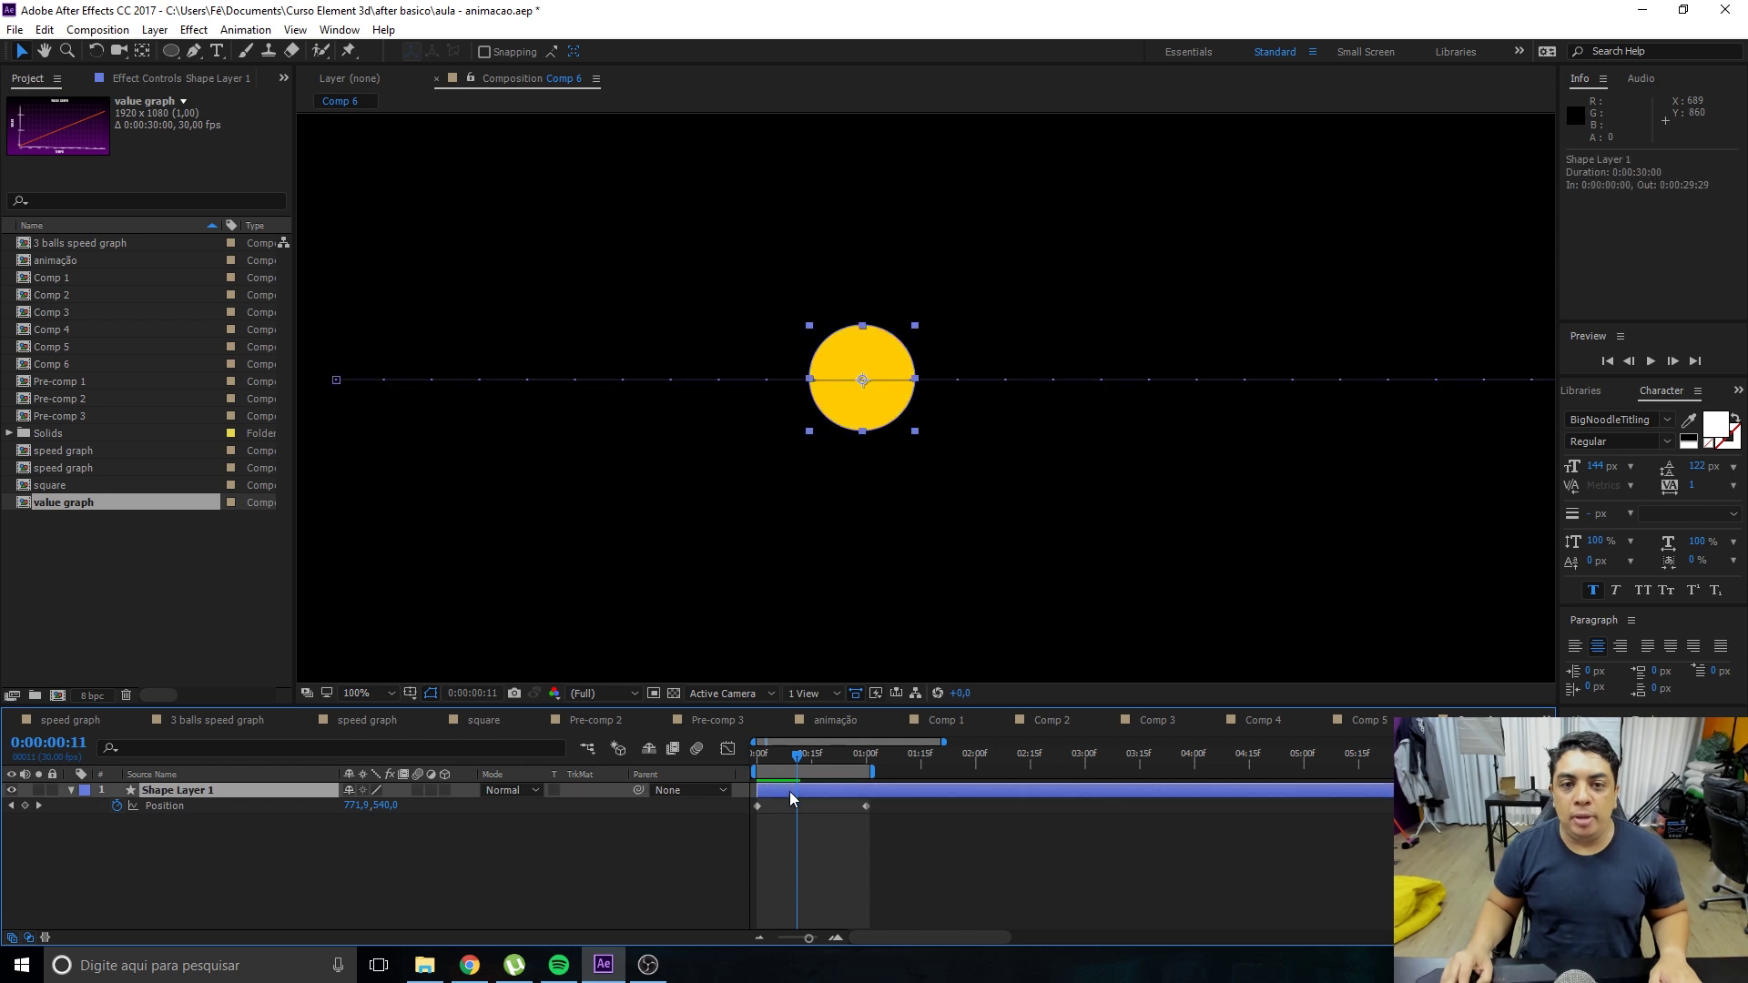
scroll(811, 364, up, 2)
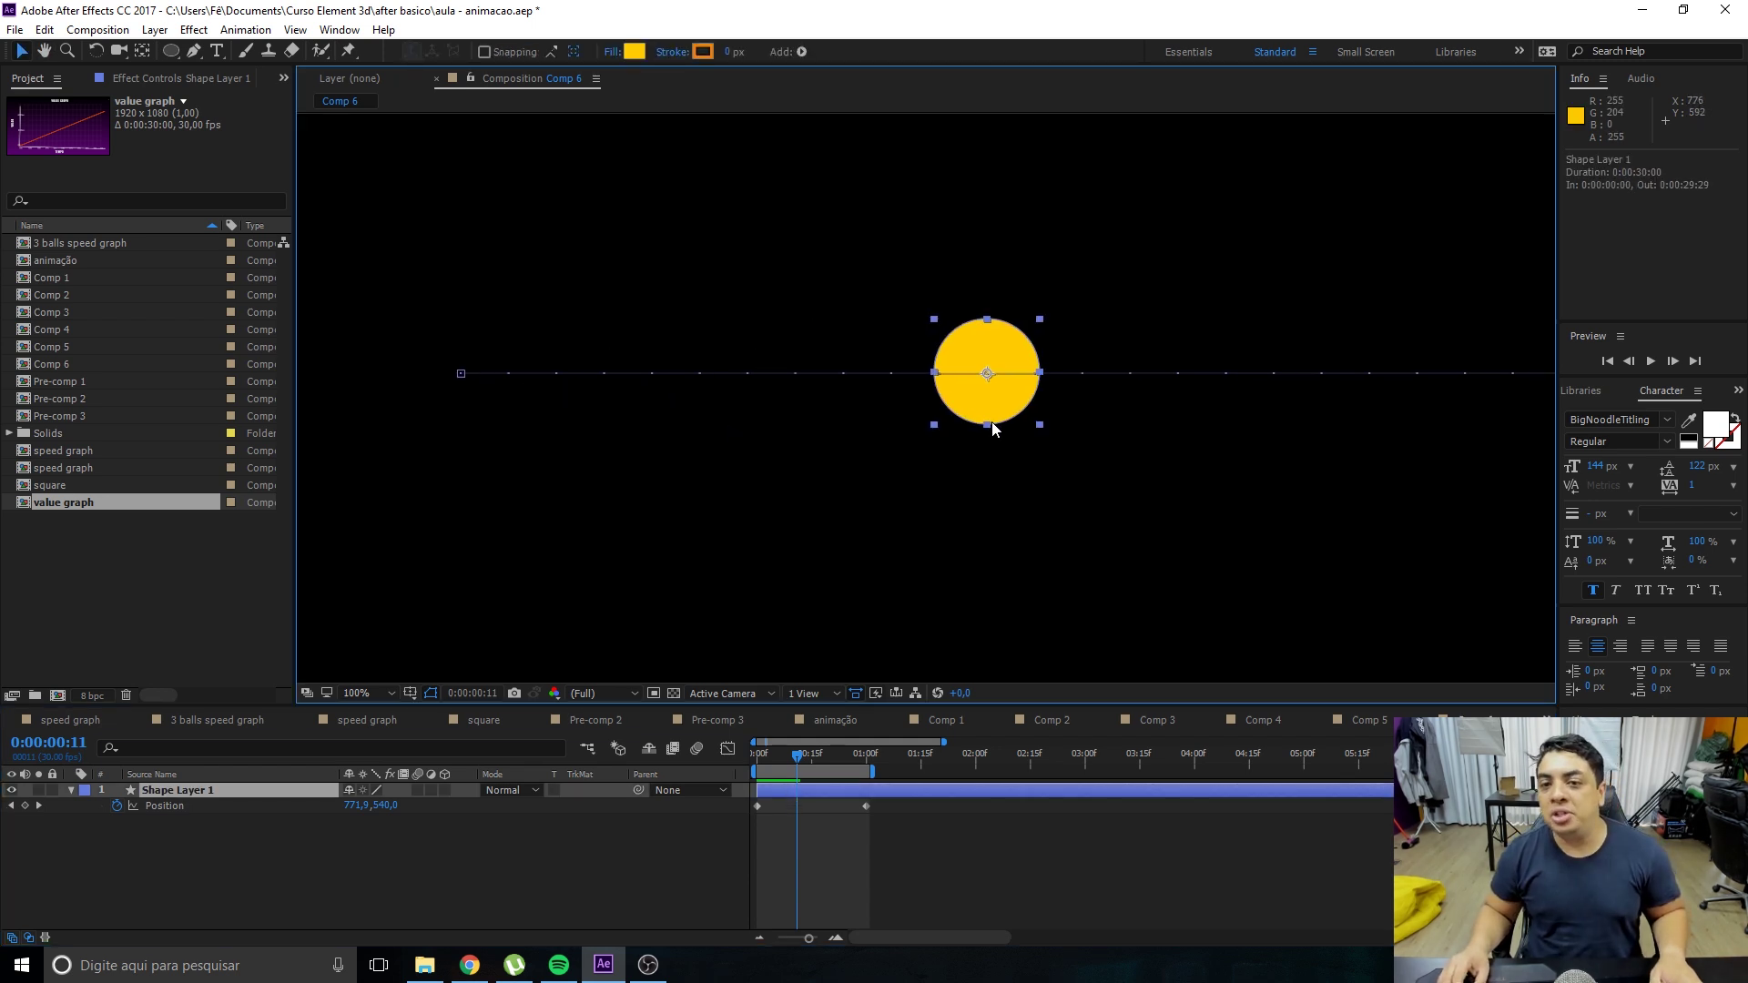
drag(772, 756, 789, 763)
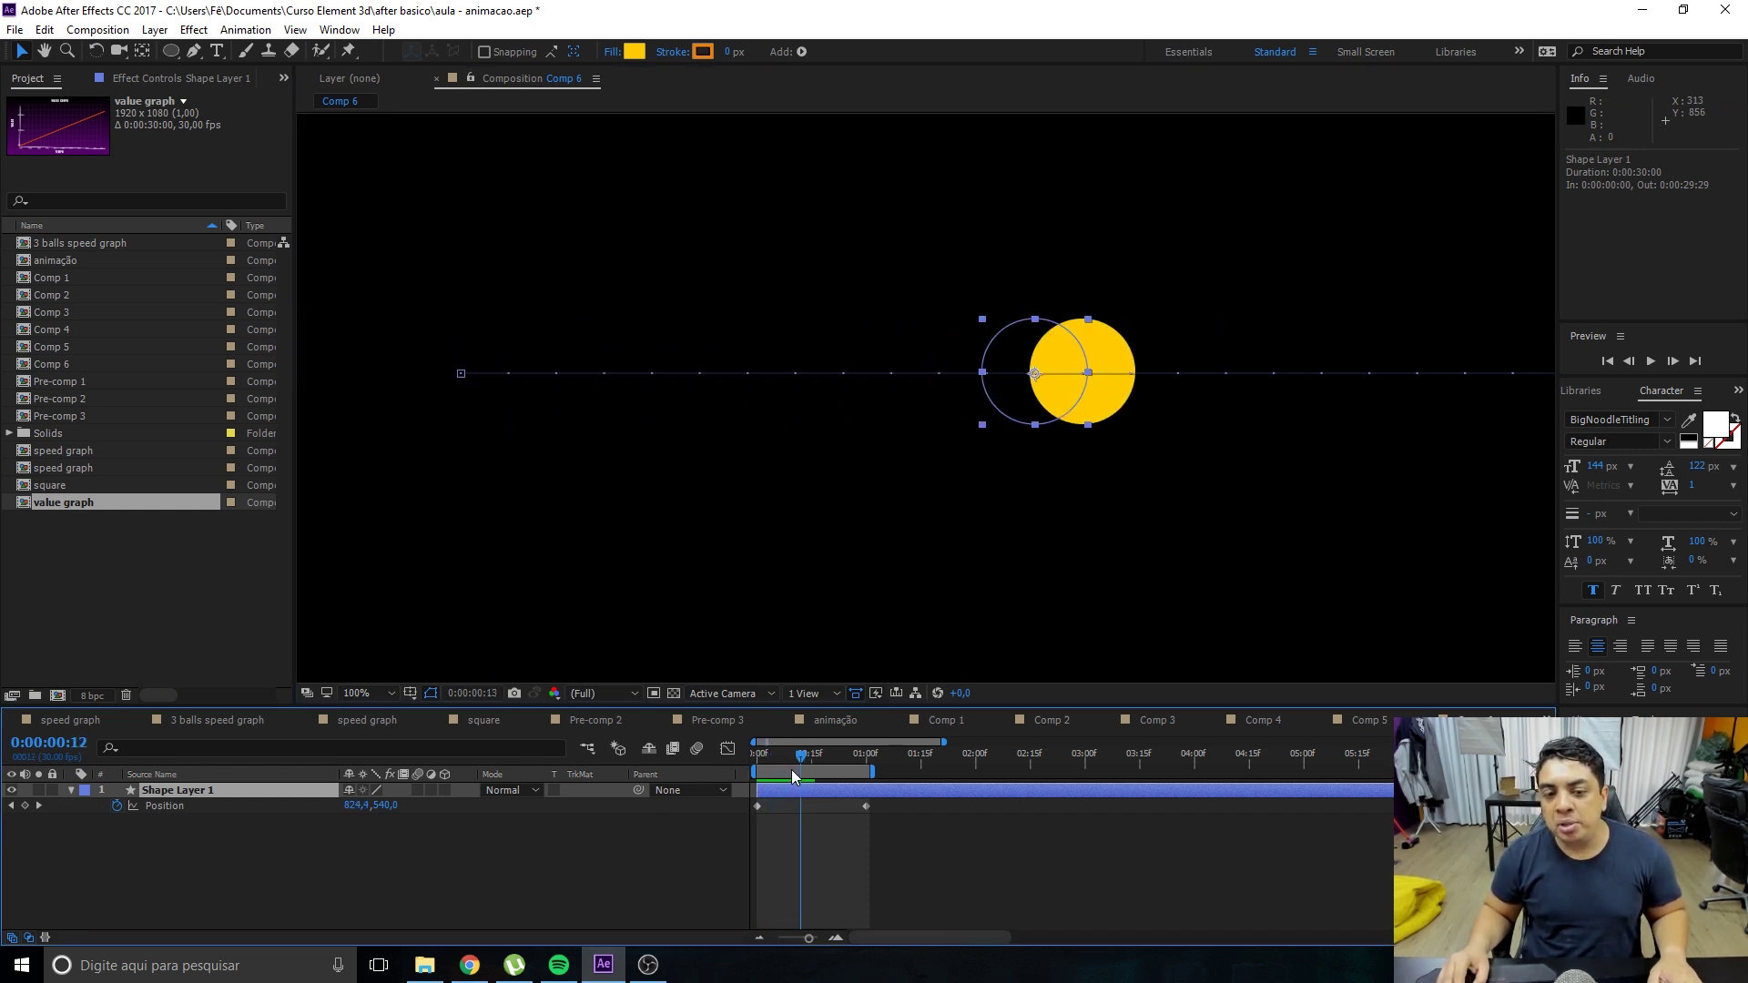
drag(789, 770, 748, 772)
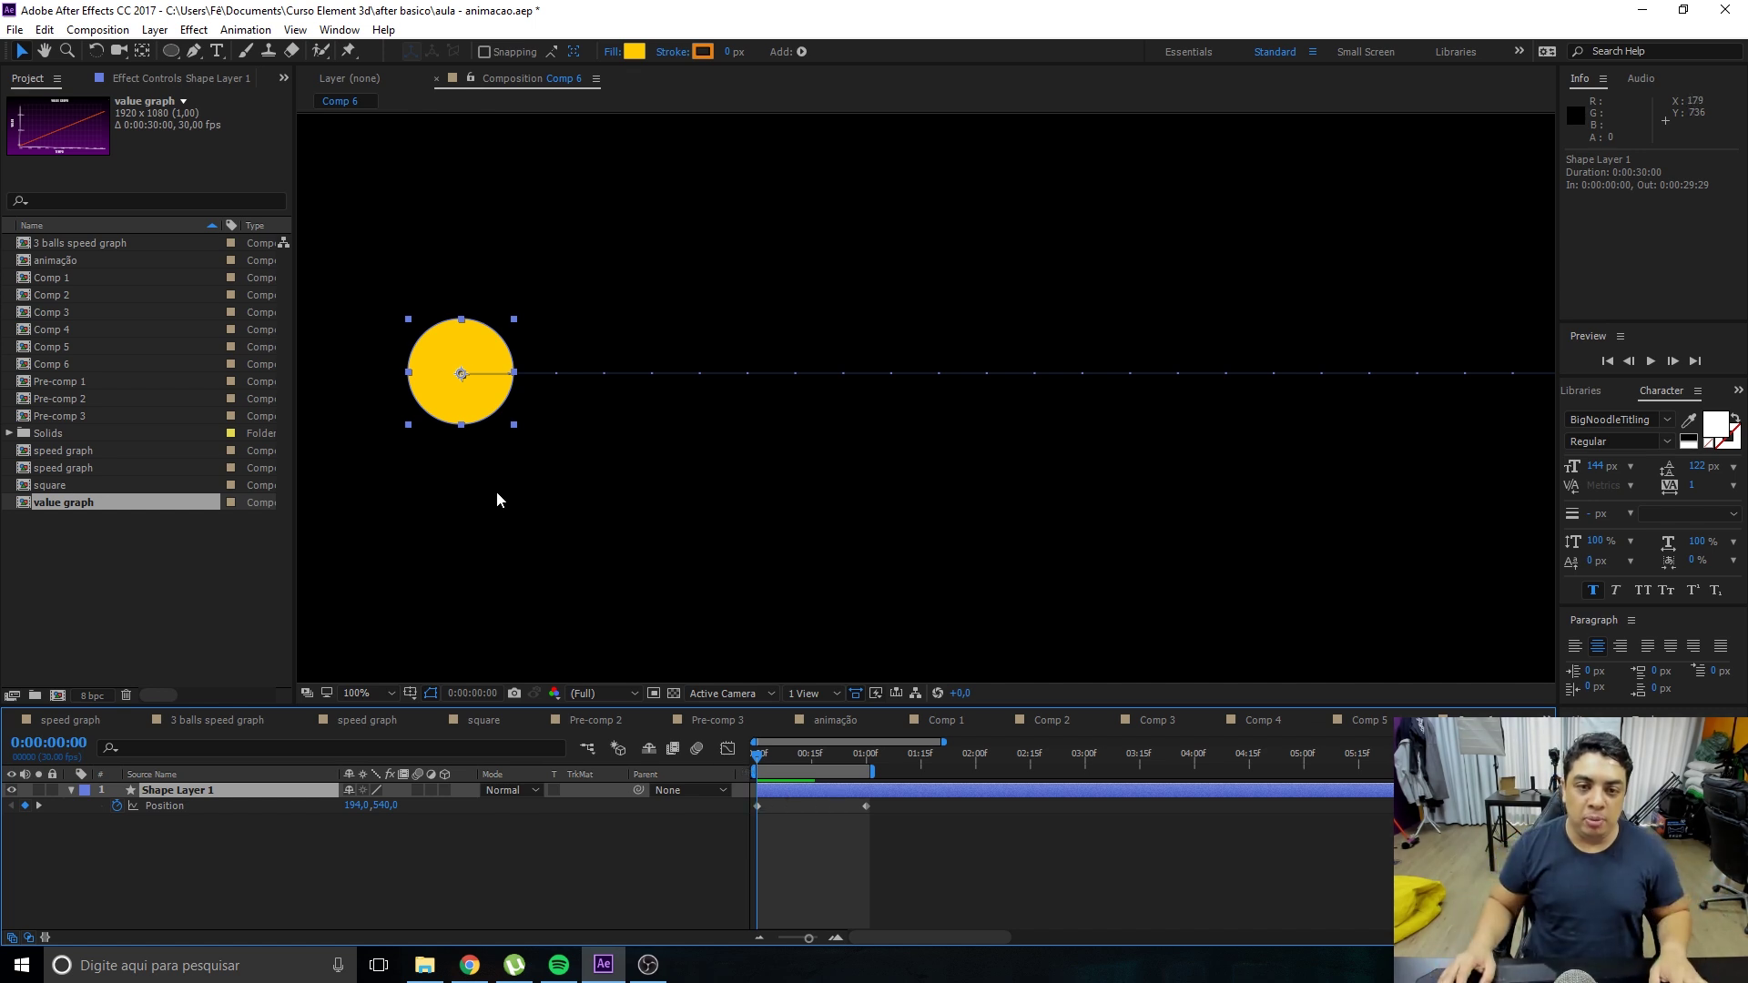
drag(1019, 351, 897, 364)
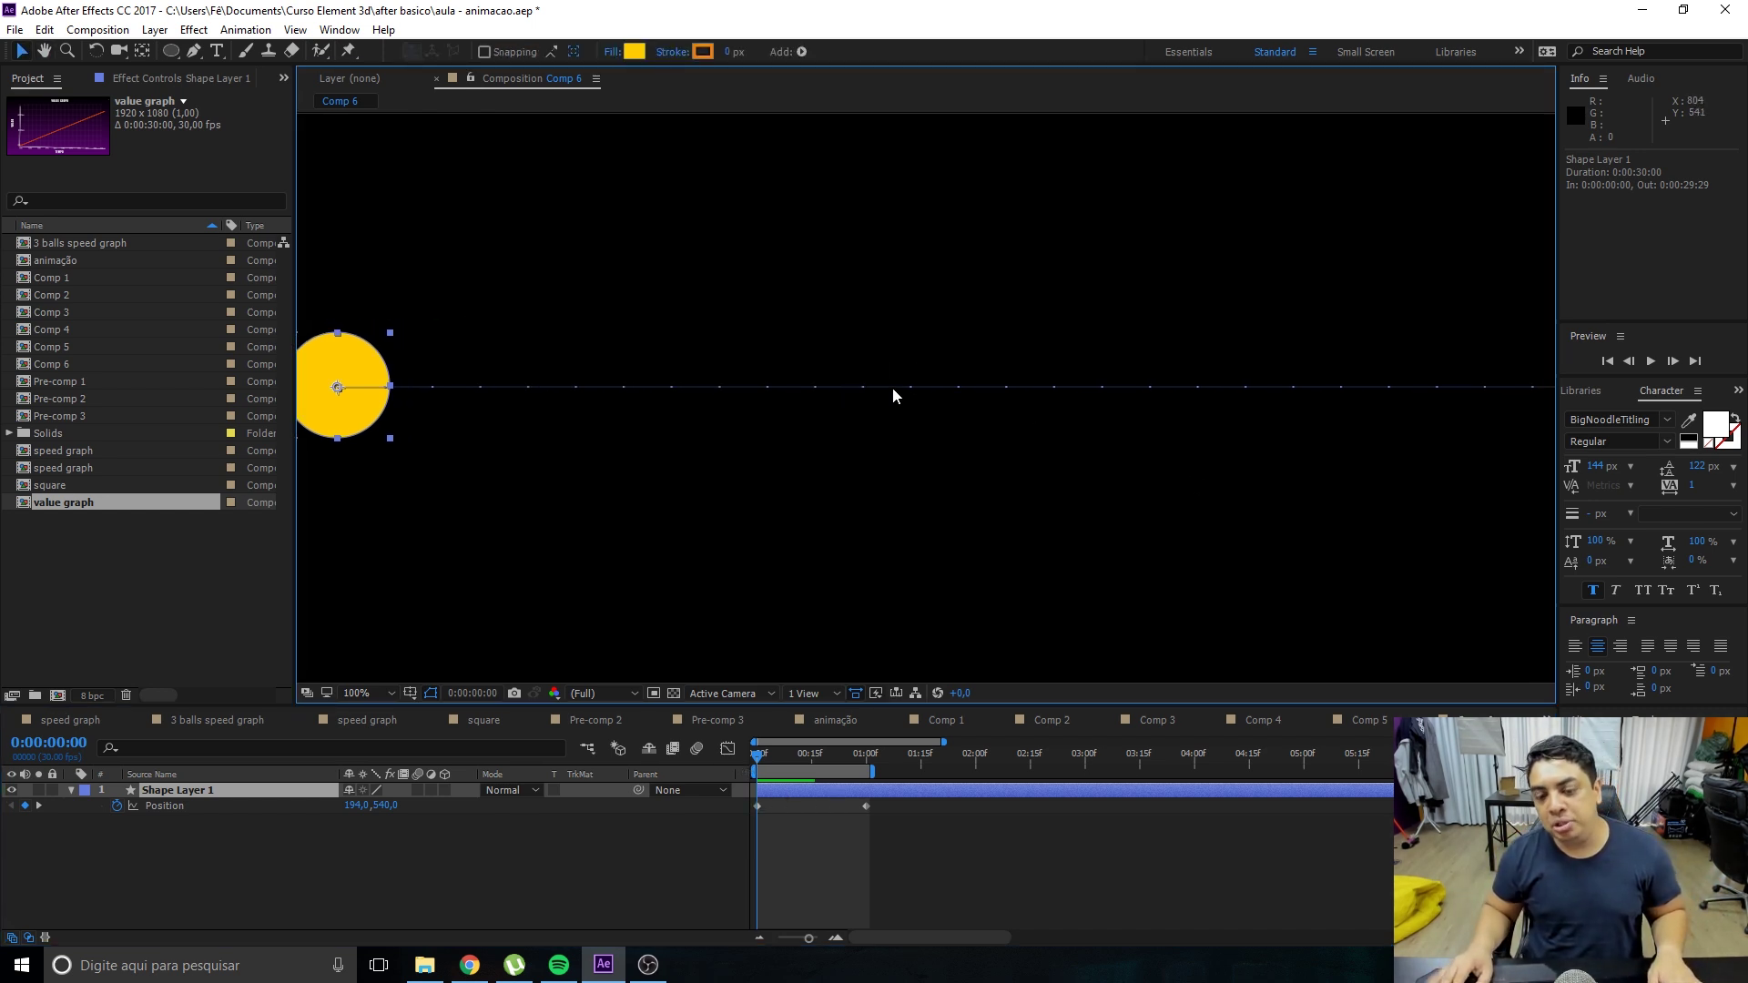
key(space)
Replay the slide, zoom out to the whole comp, and extend the work area to about 2:05.
click(446, 821)
key(space)
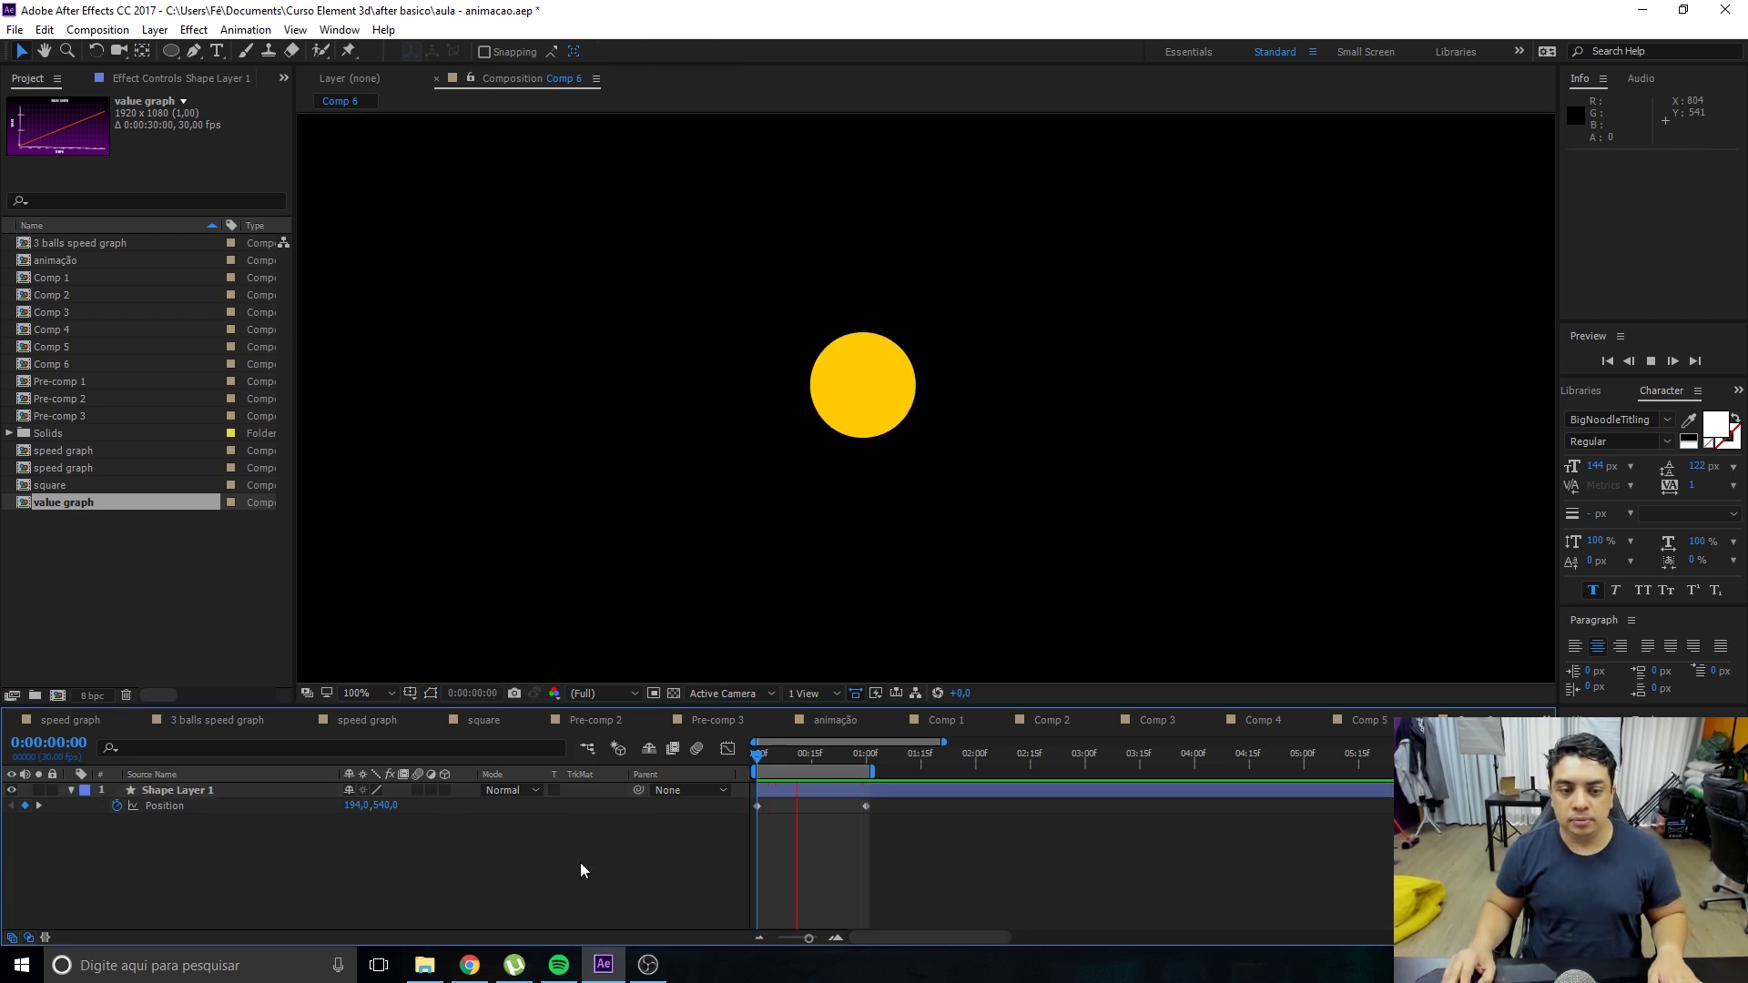
click(794, 690)
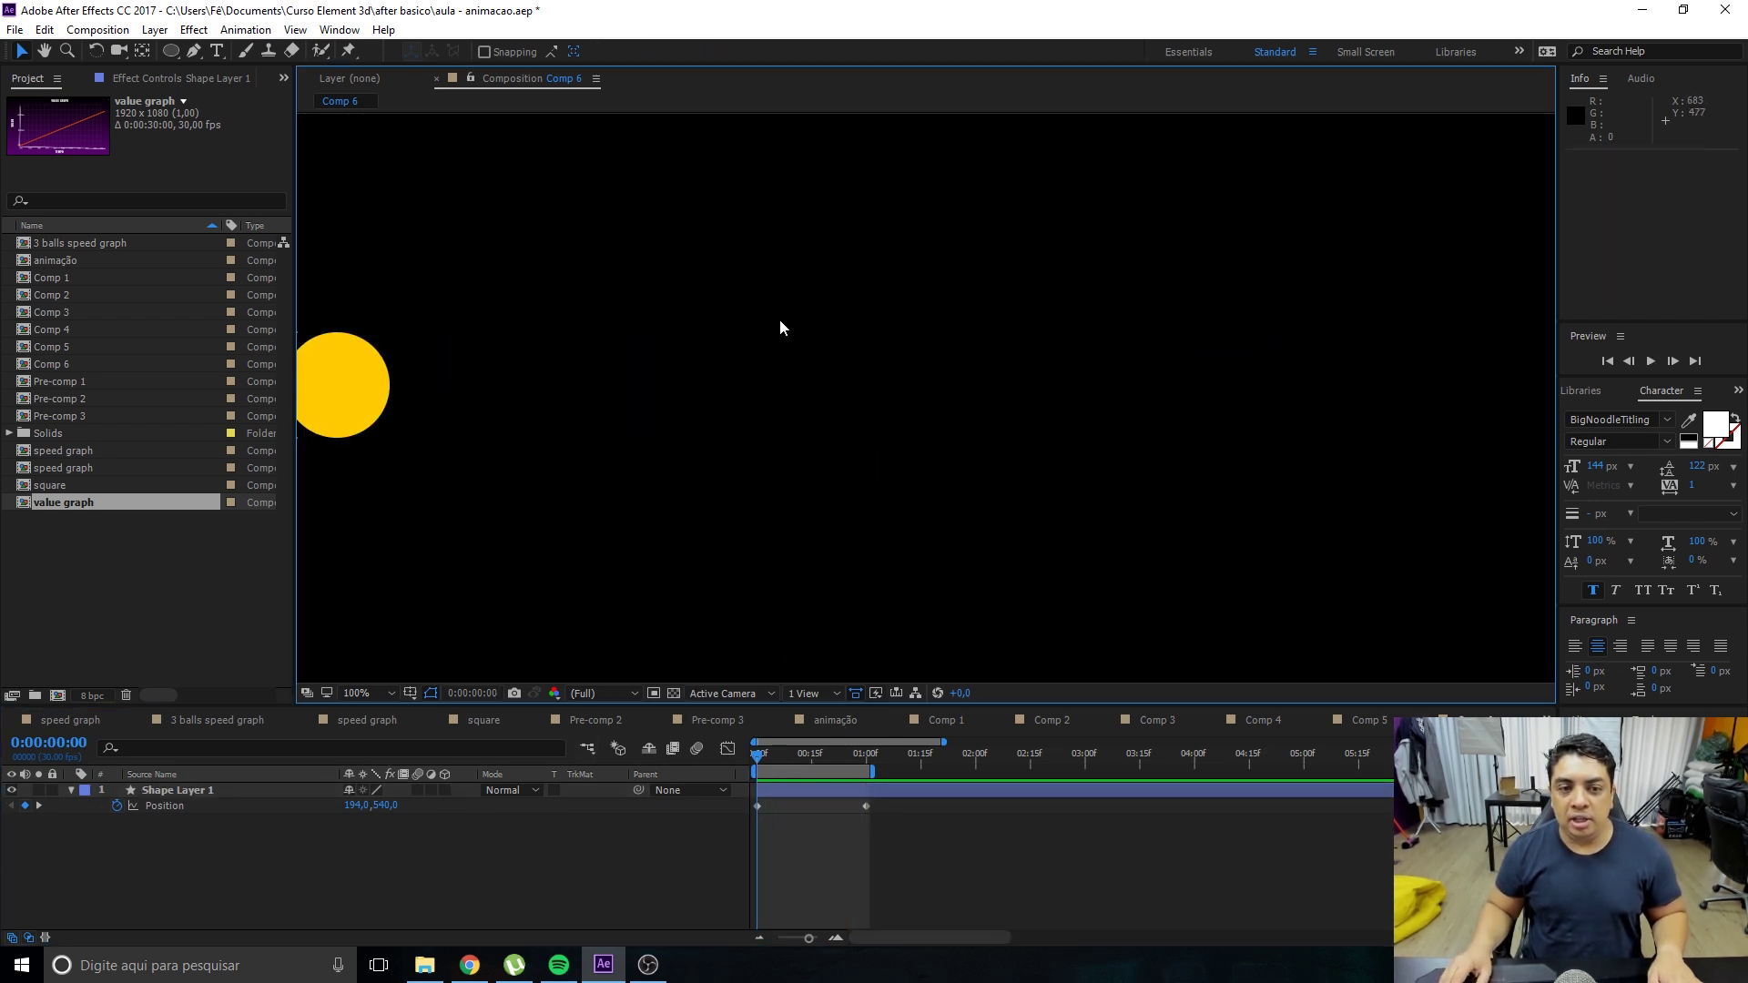
key(comma)
key(comma)
click(789, 761)
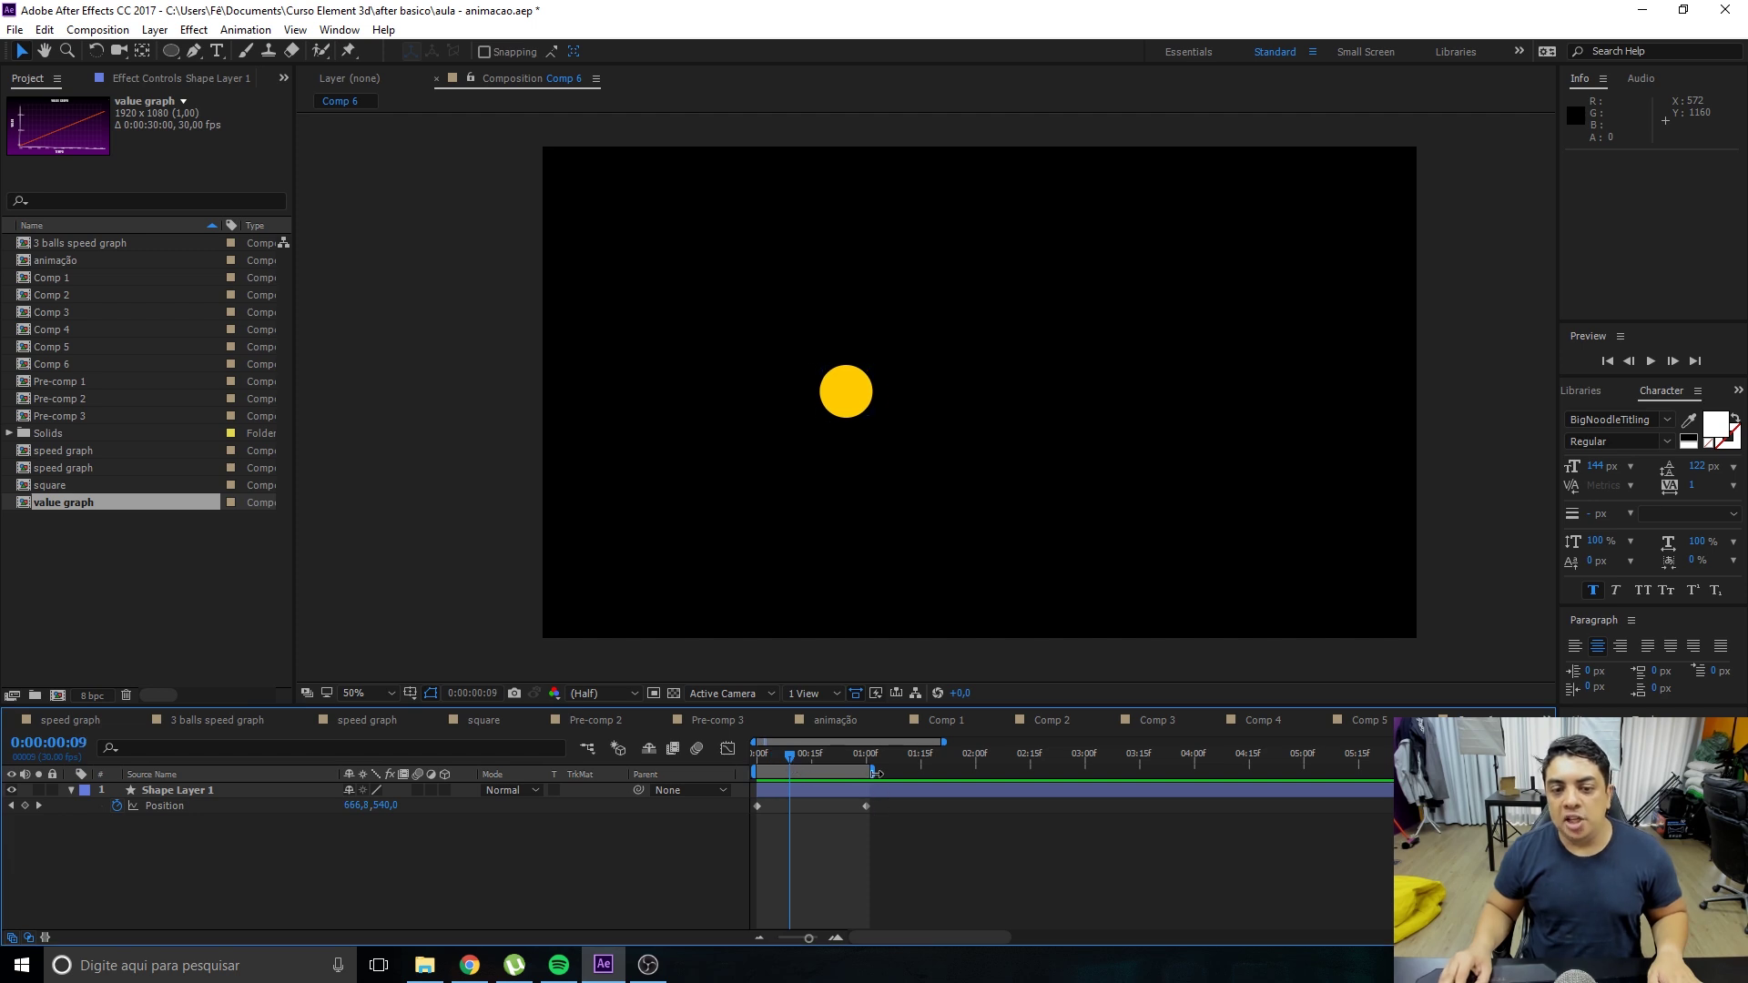
drag(876, 772, 1005, 770)
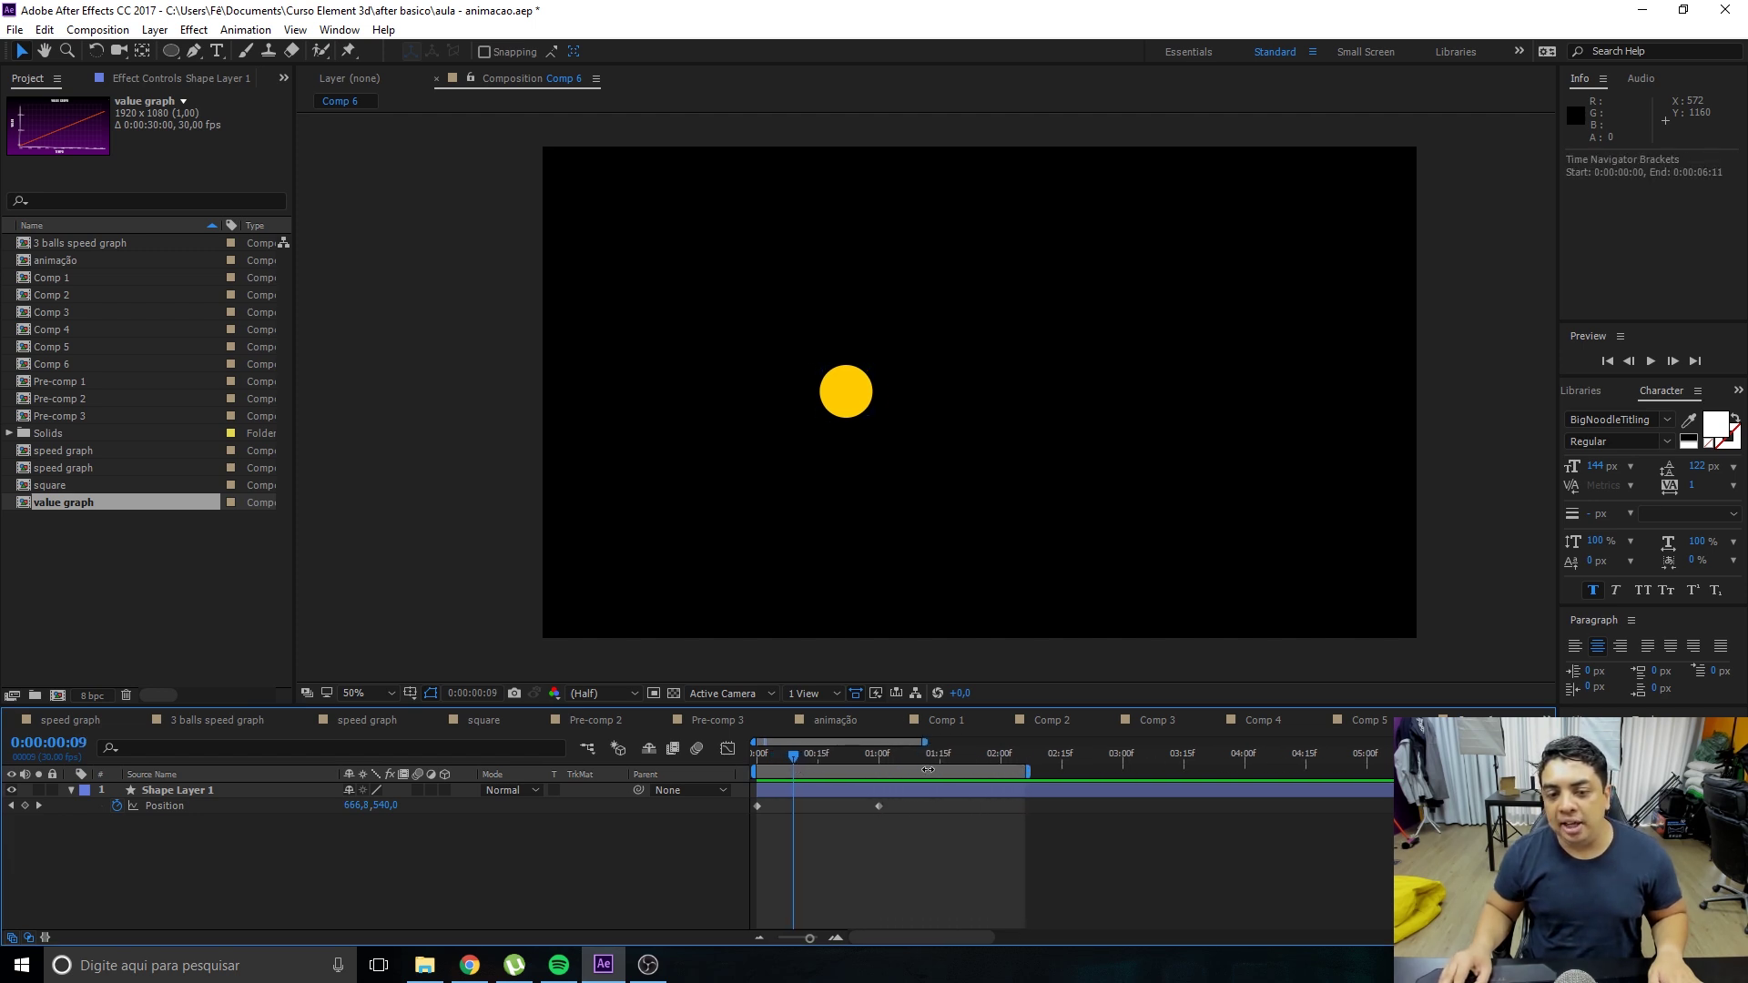
Drag the ending Position keyframe from 1:00 to 2:00, rewind, and preview the two-second slide.
click(880, 806)
drag(885, 809, 852, 810)
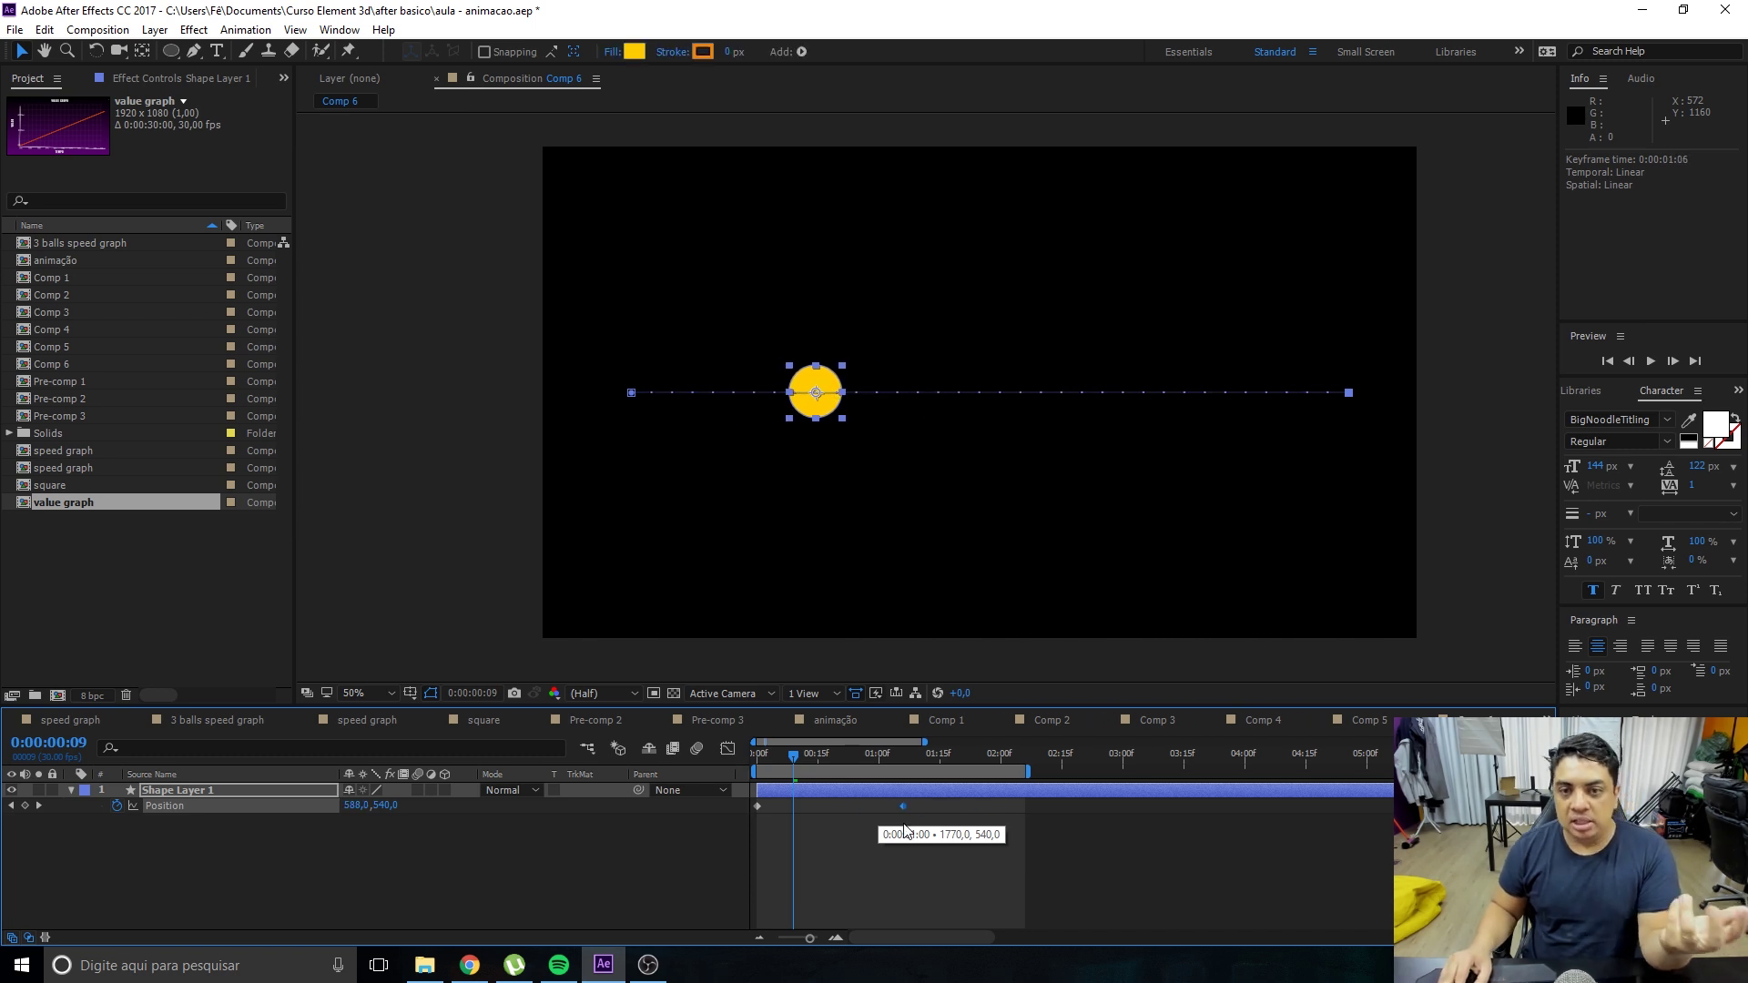
drag(852, 810, 948, 808)
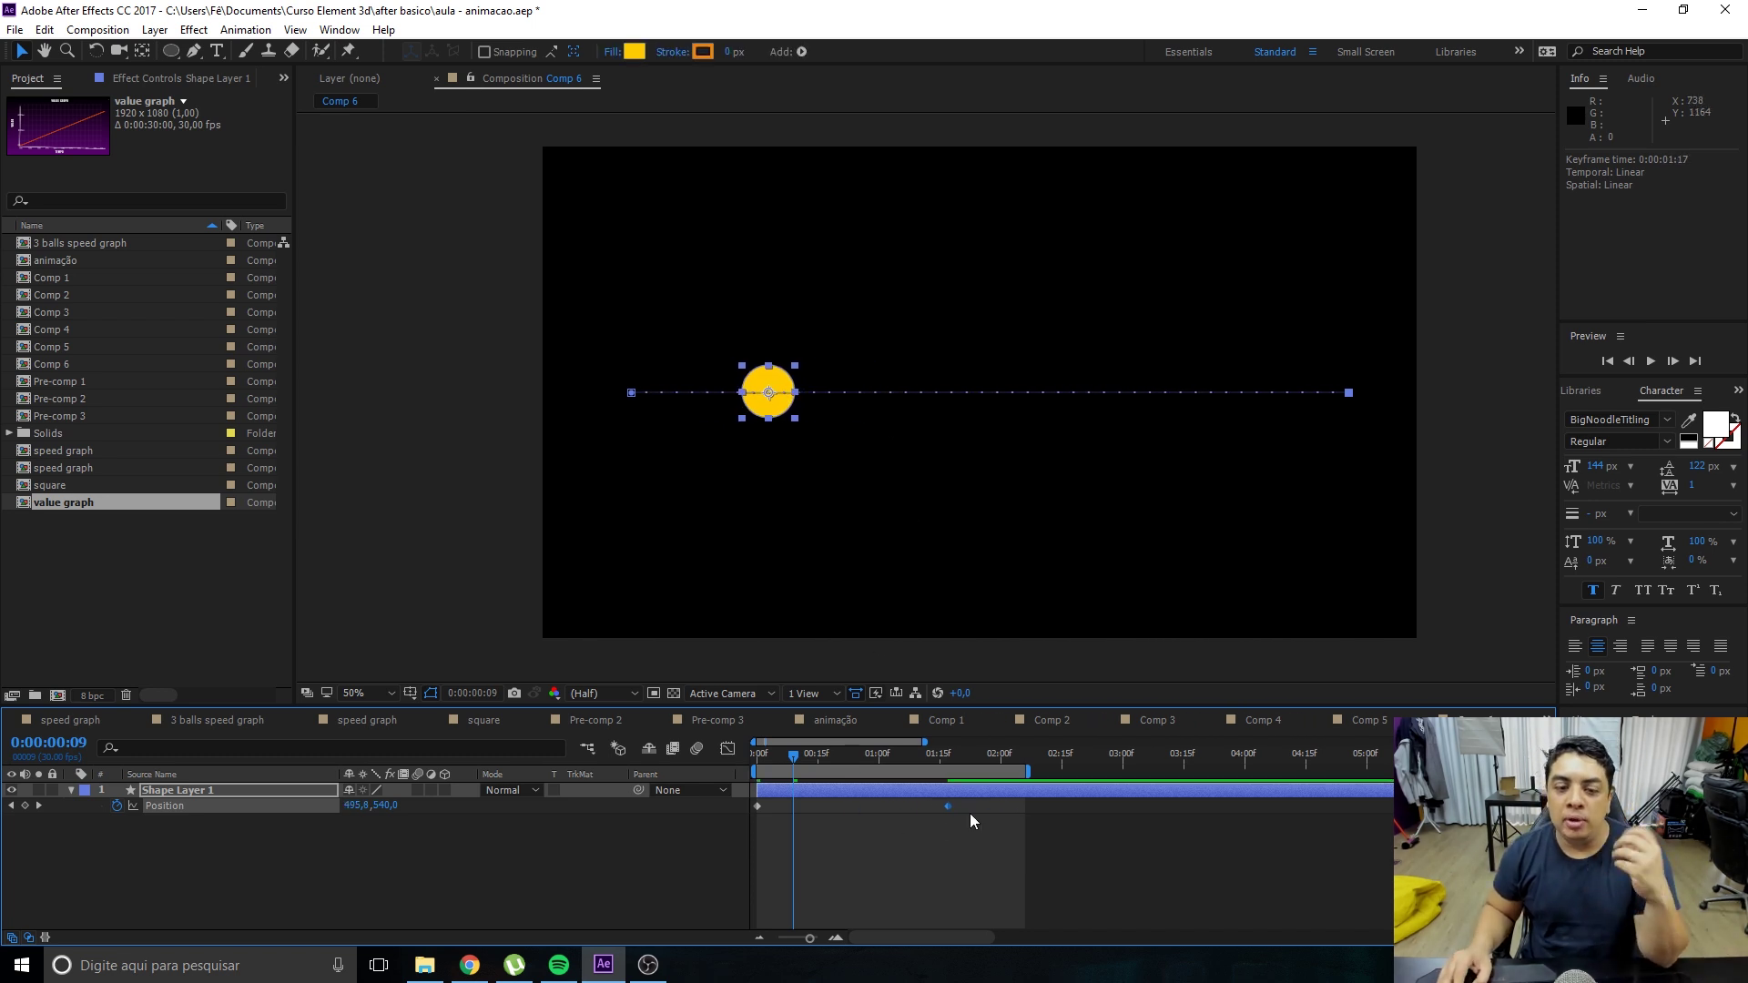
drag(948, 807, 1001, 809)
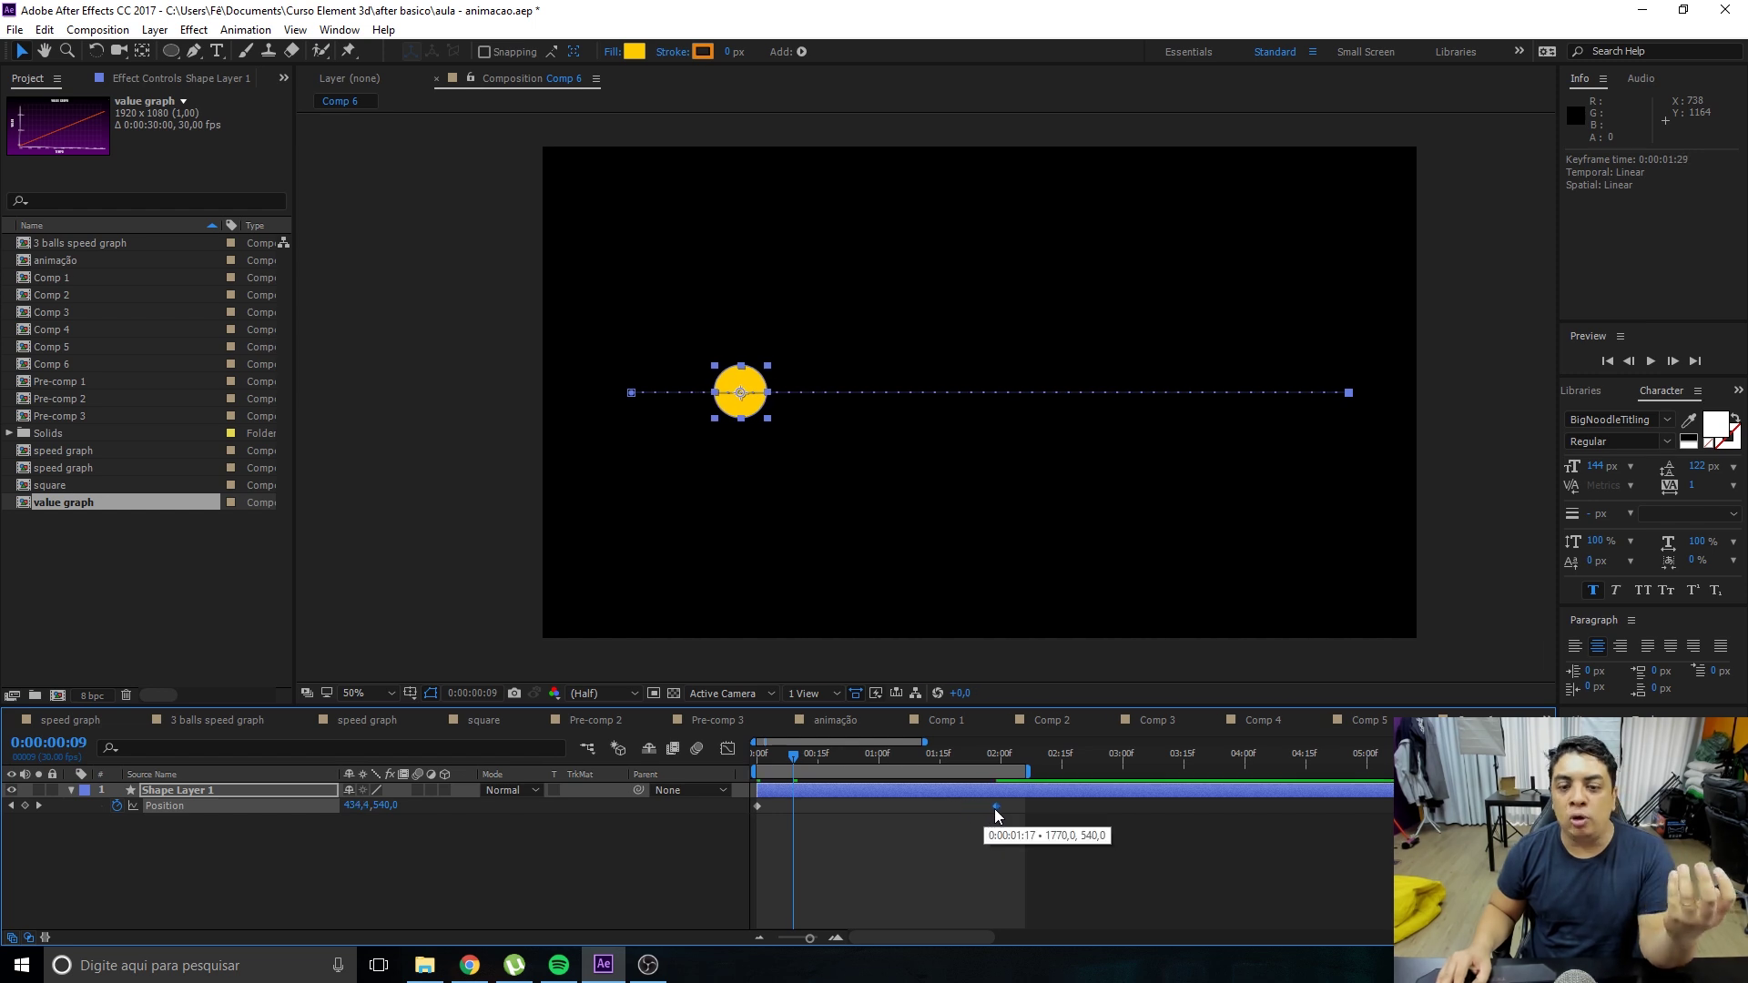
drag(811, 761, 761, 770)
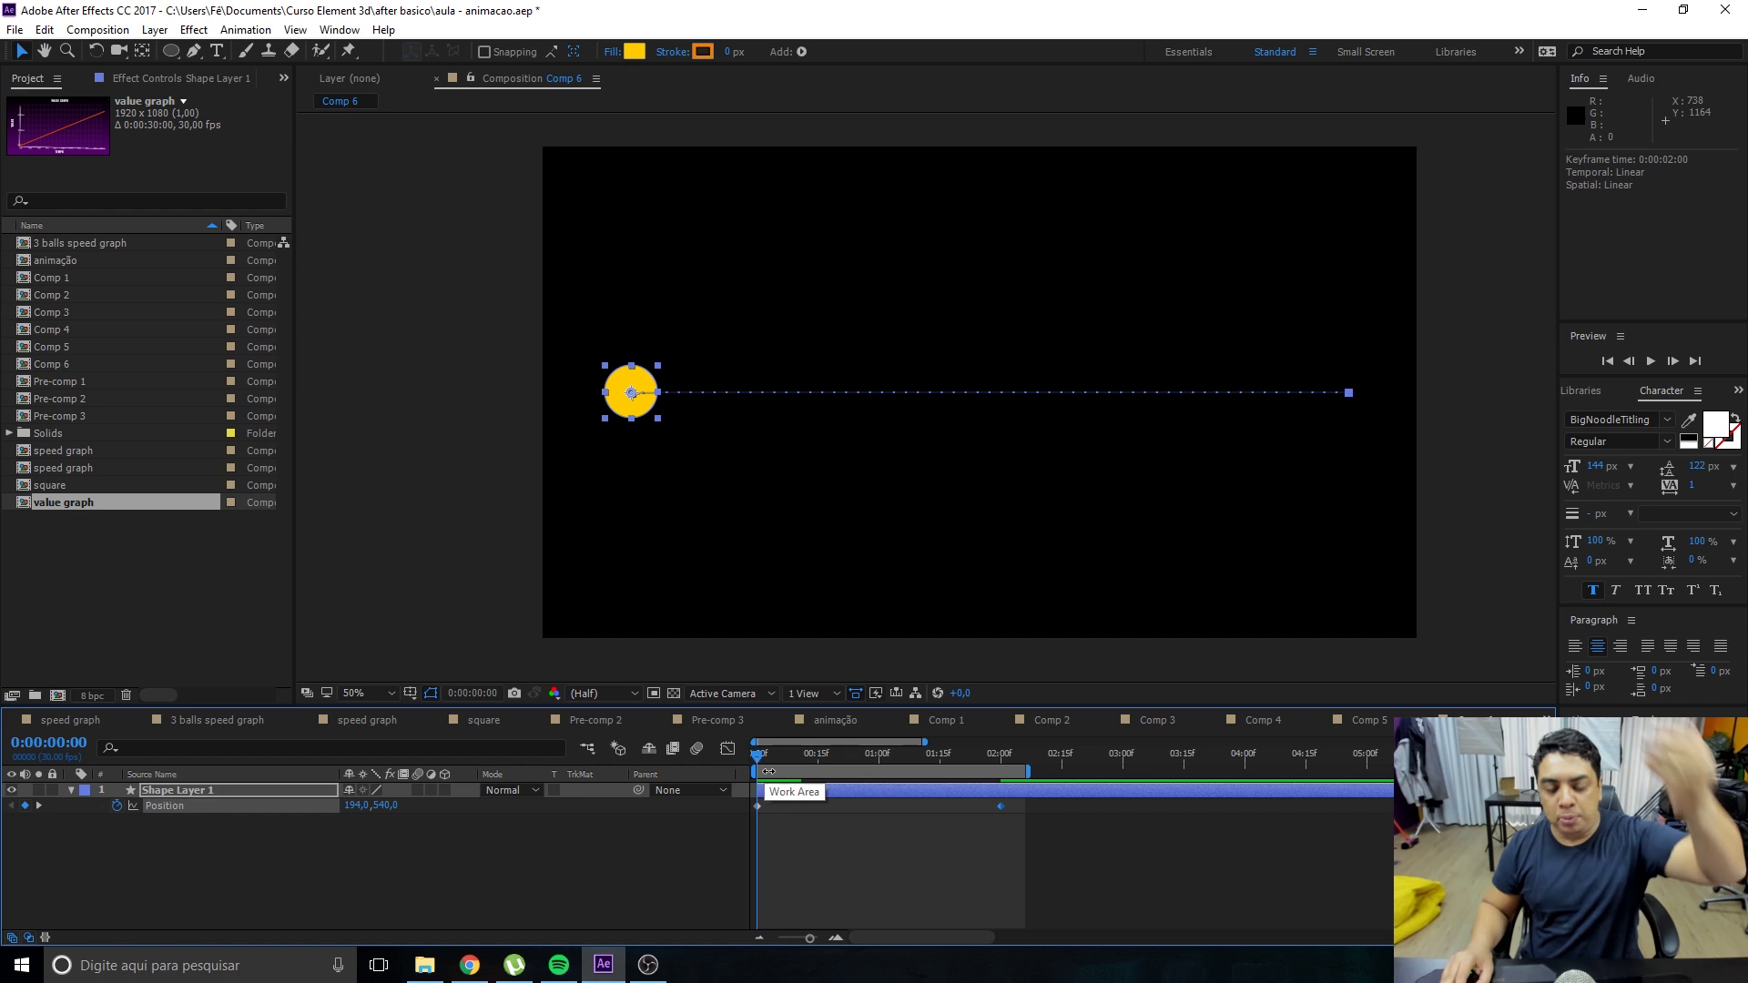
key(space)
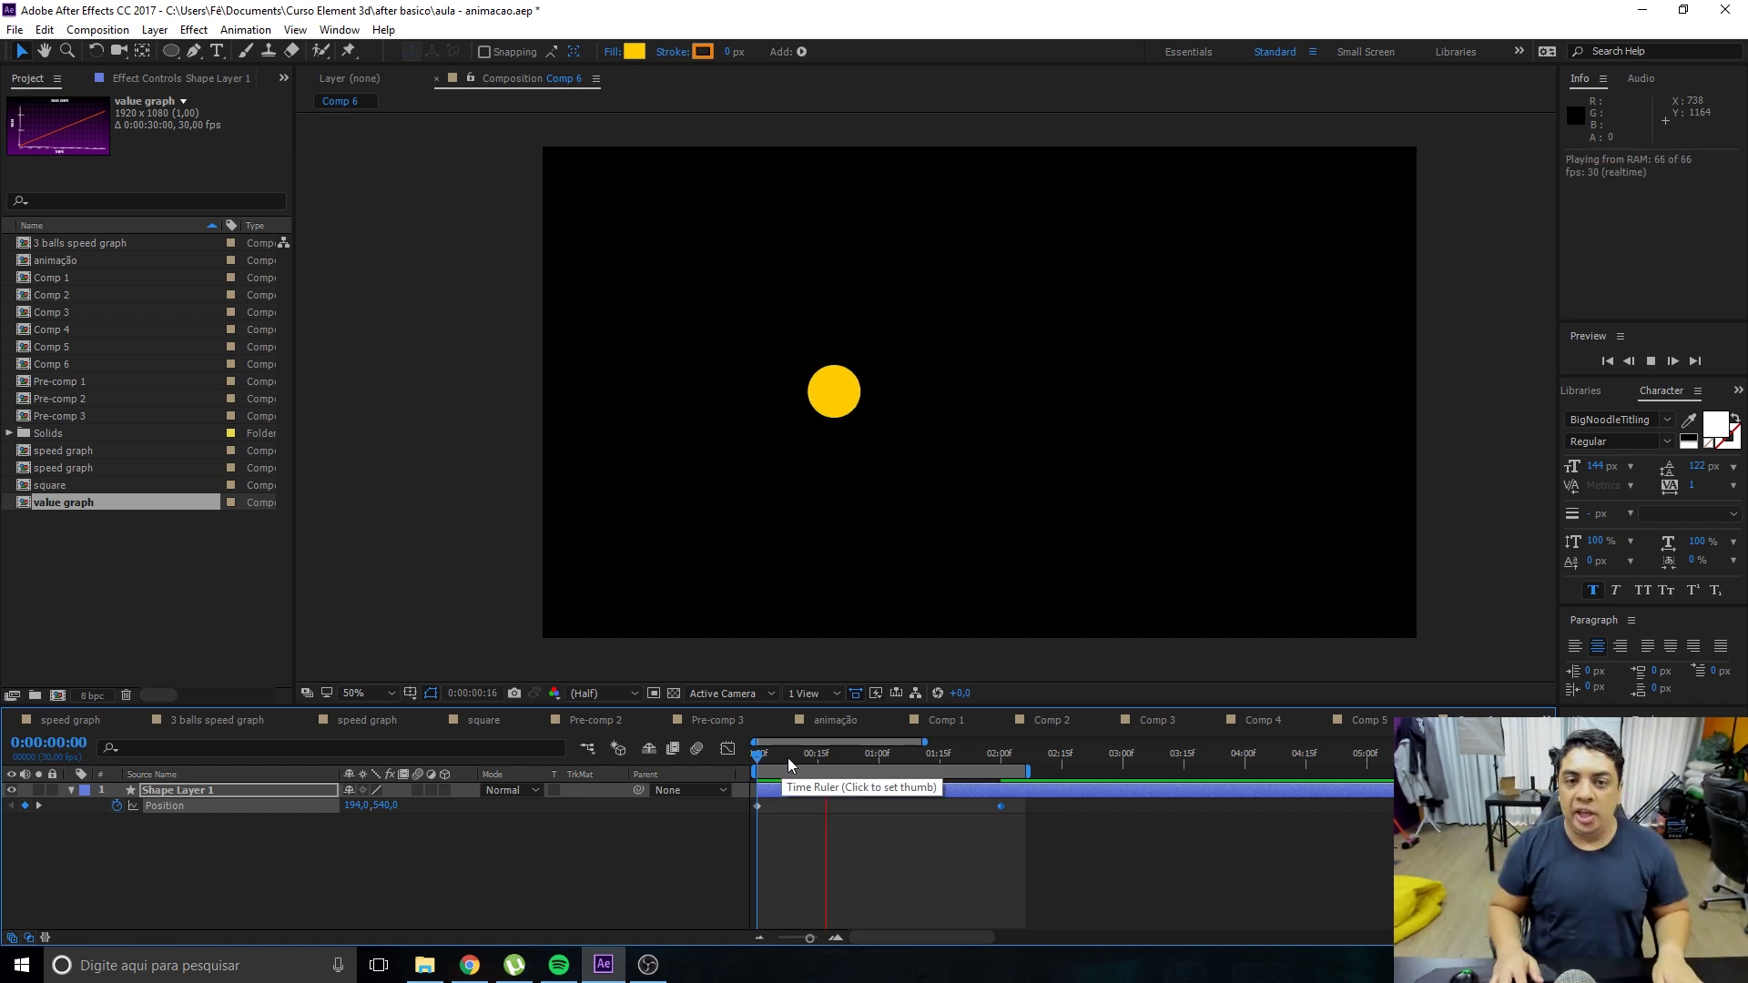
Widen the timeline view and drag the ending Position keyframe out to about 3:01.
drag(921, 742, 1131, 772)
drag(967, 807, 1073, 805)
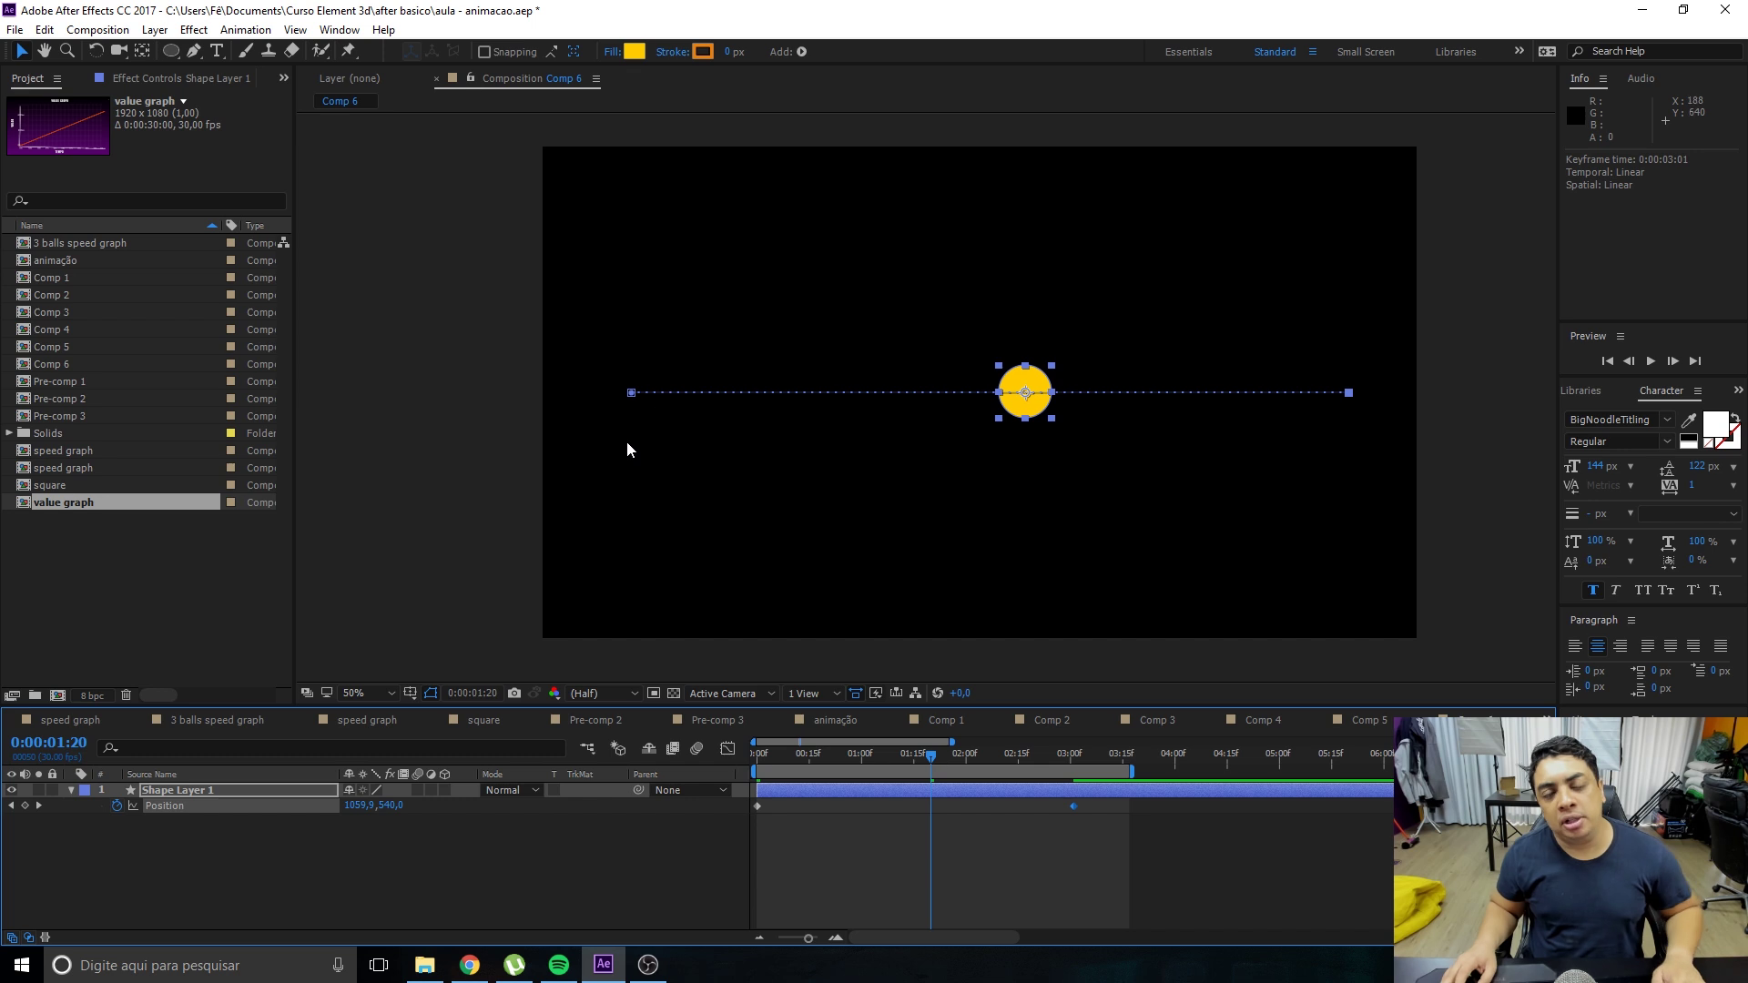
scroll(792, 389, up, 3)
scroll(794, 381, up, 2)
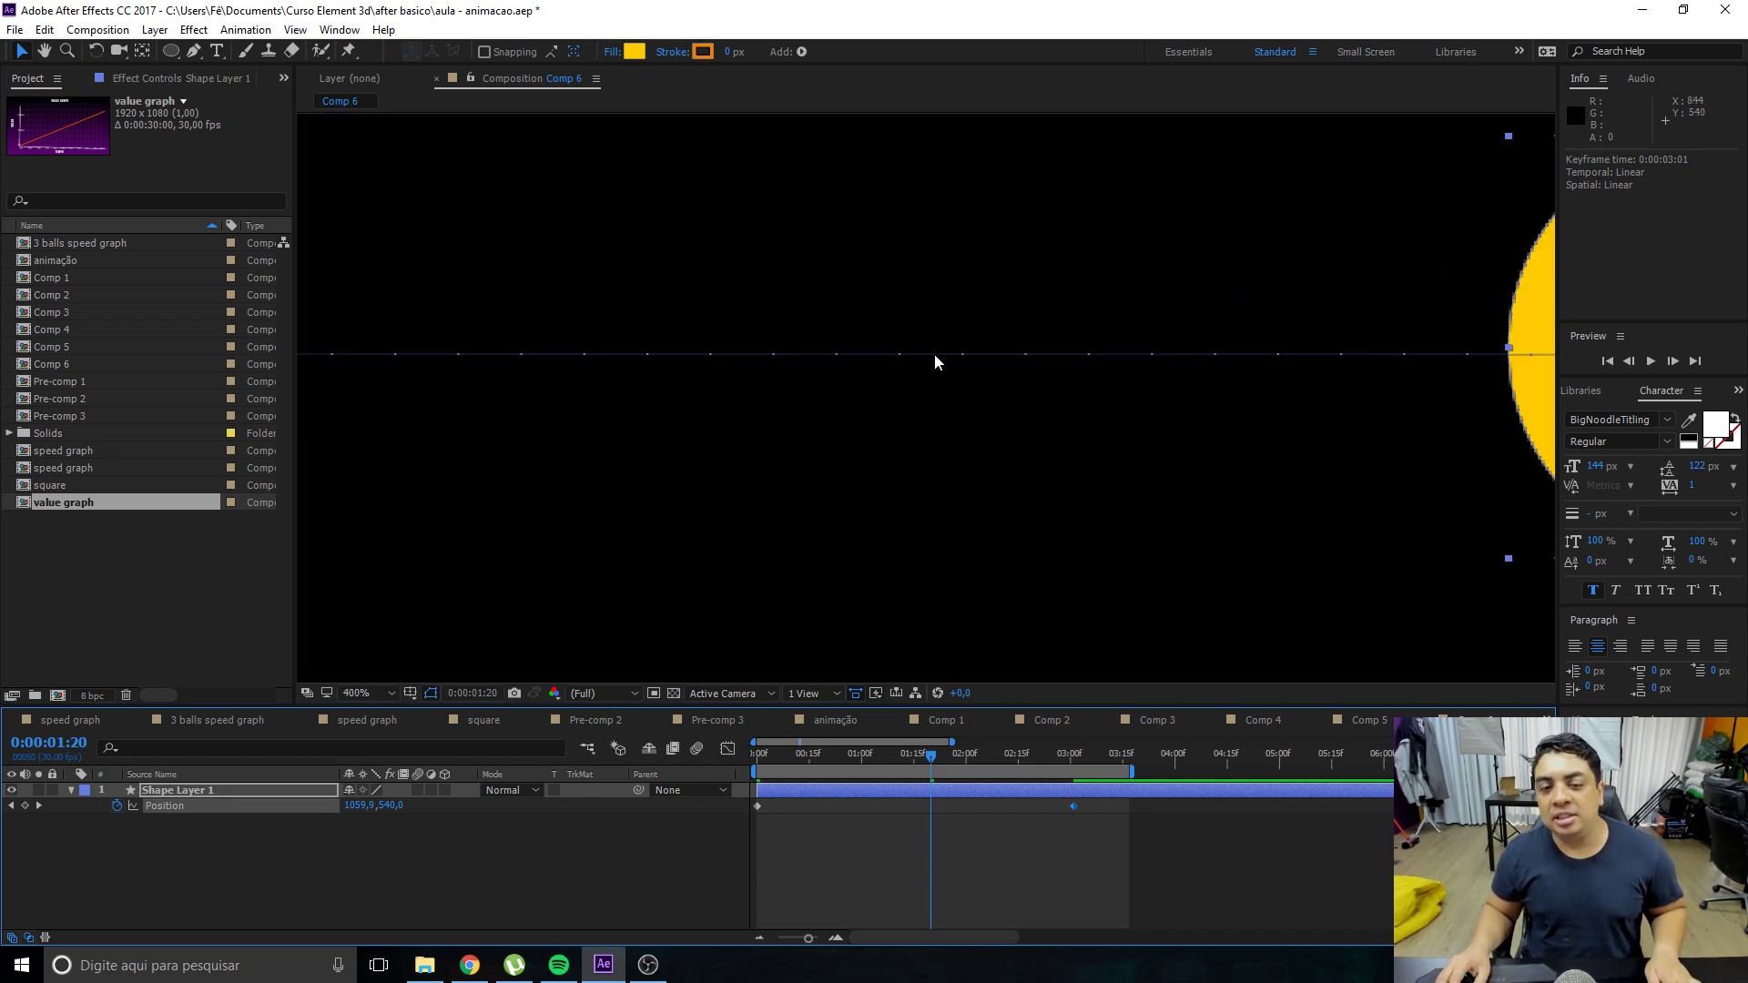
scroll(925, 309, down, 1)
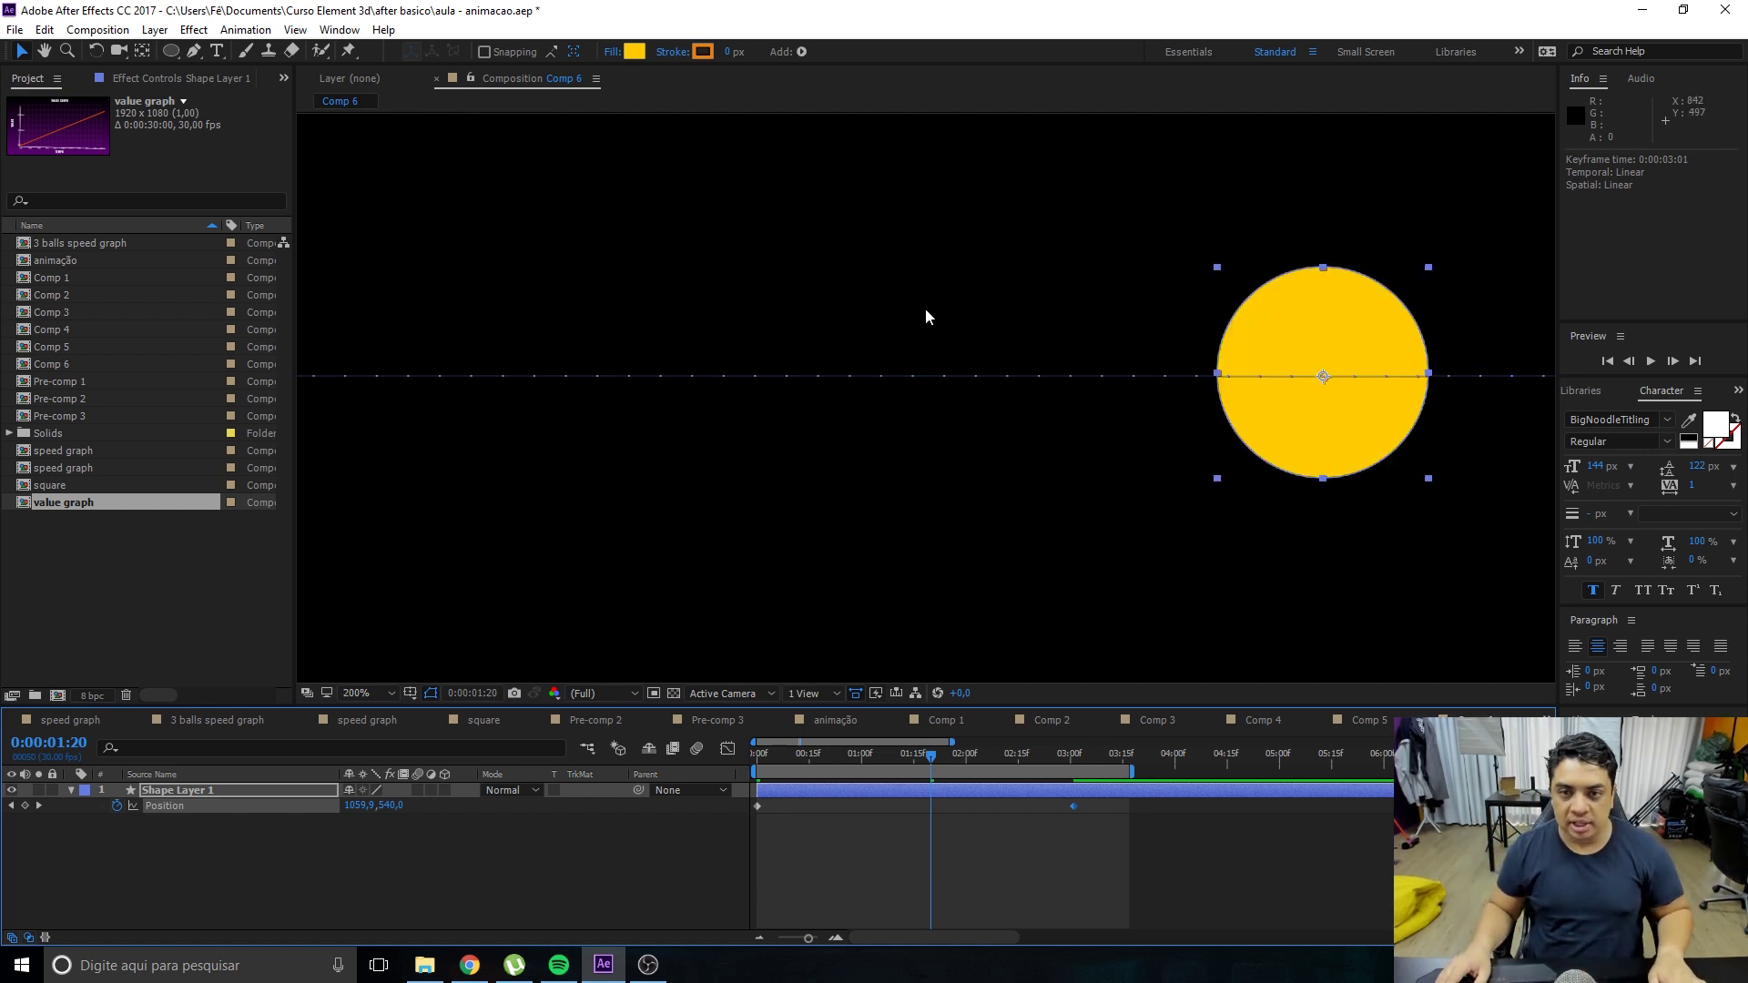
scroll(915, 474, down, 3)
Preview and scrub the three-second slide, zooming the comp view in, out, and back to 100%.
key(space)
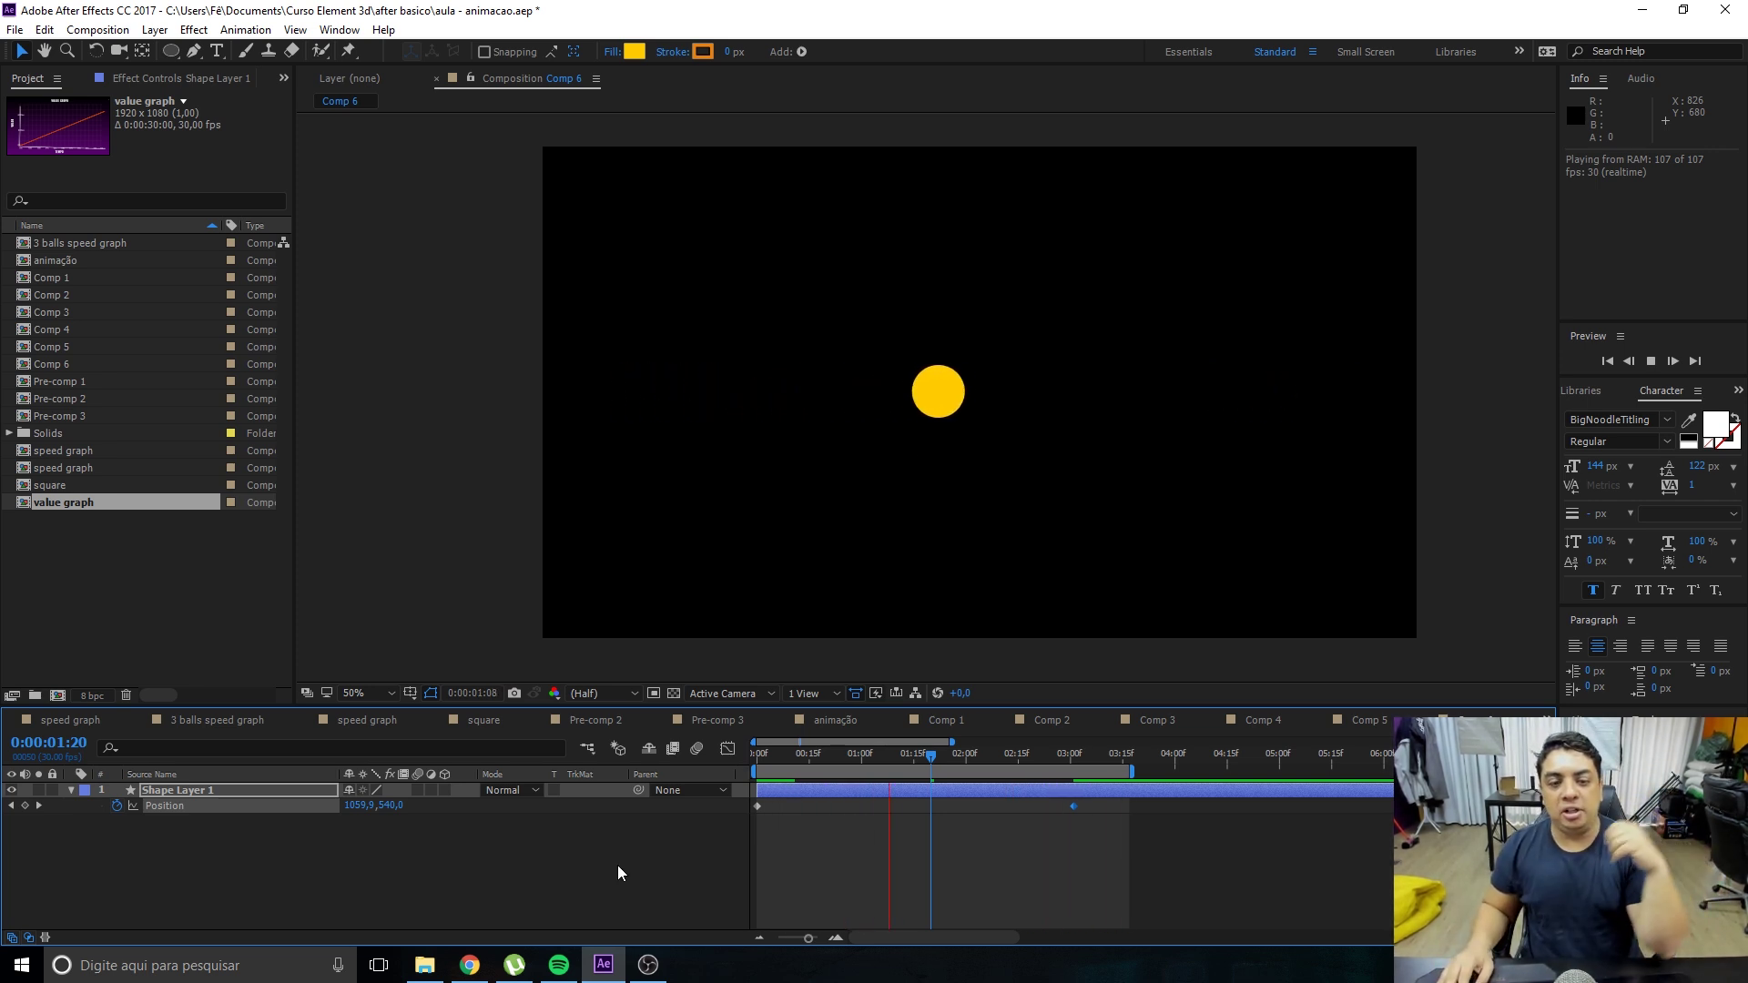
drag(774, 749, 993, 756)
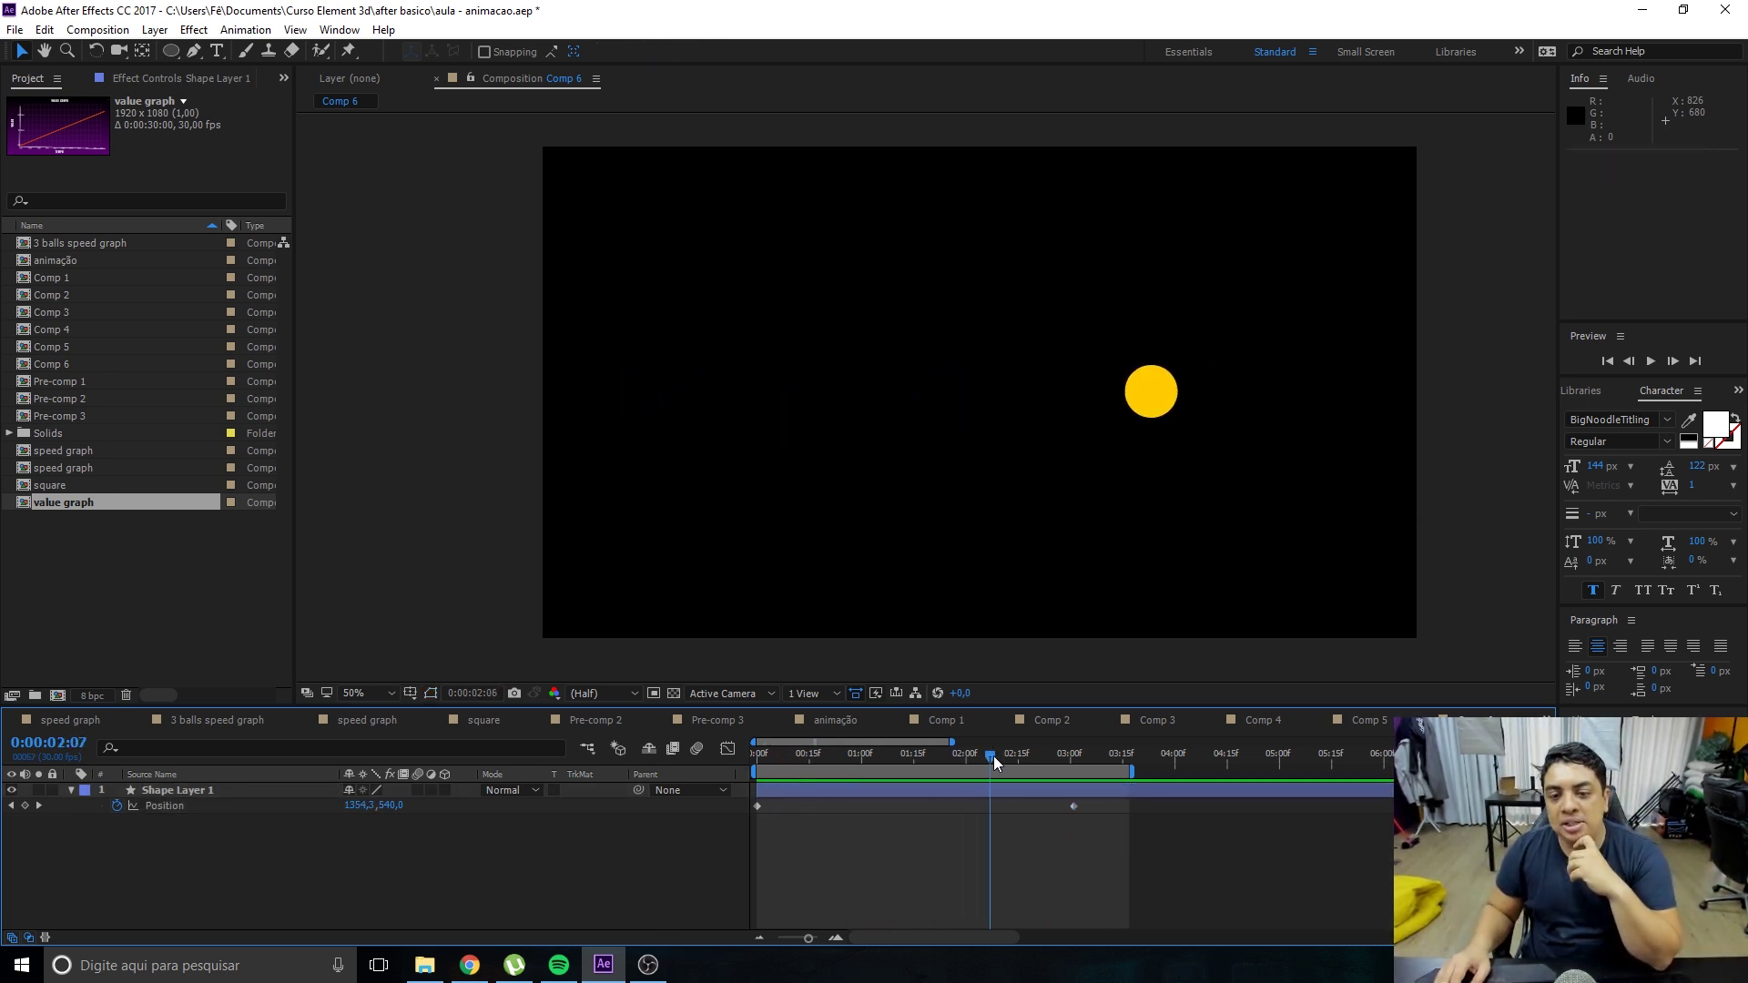
mouse_move(993, 755)
mouse_down()
mouse_move(1032, 756)
mouse_move(746, 836)
mouse_up()
click(756, 802)
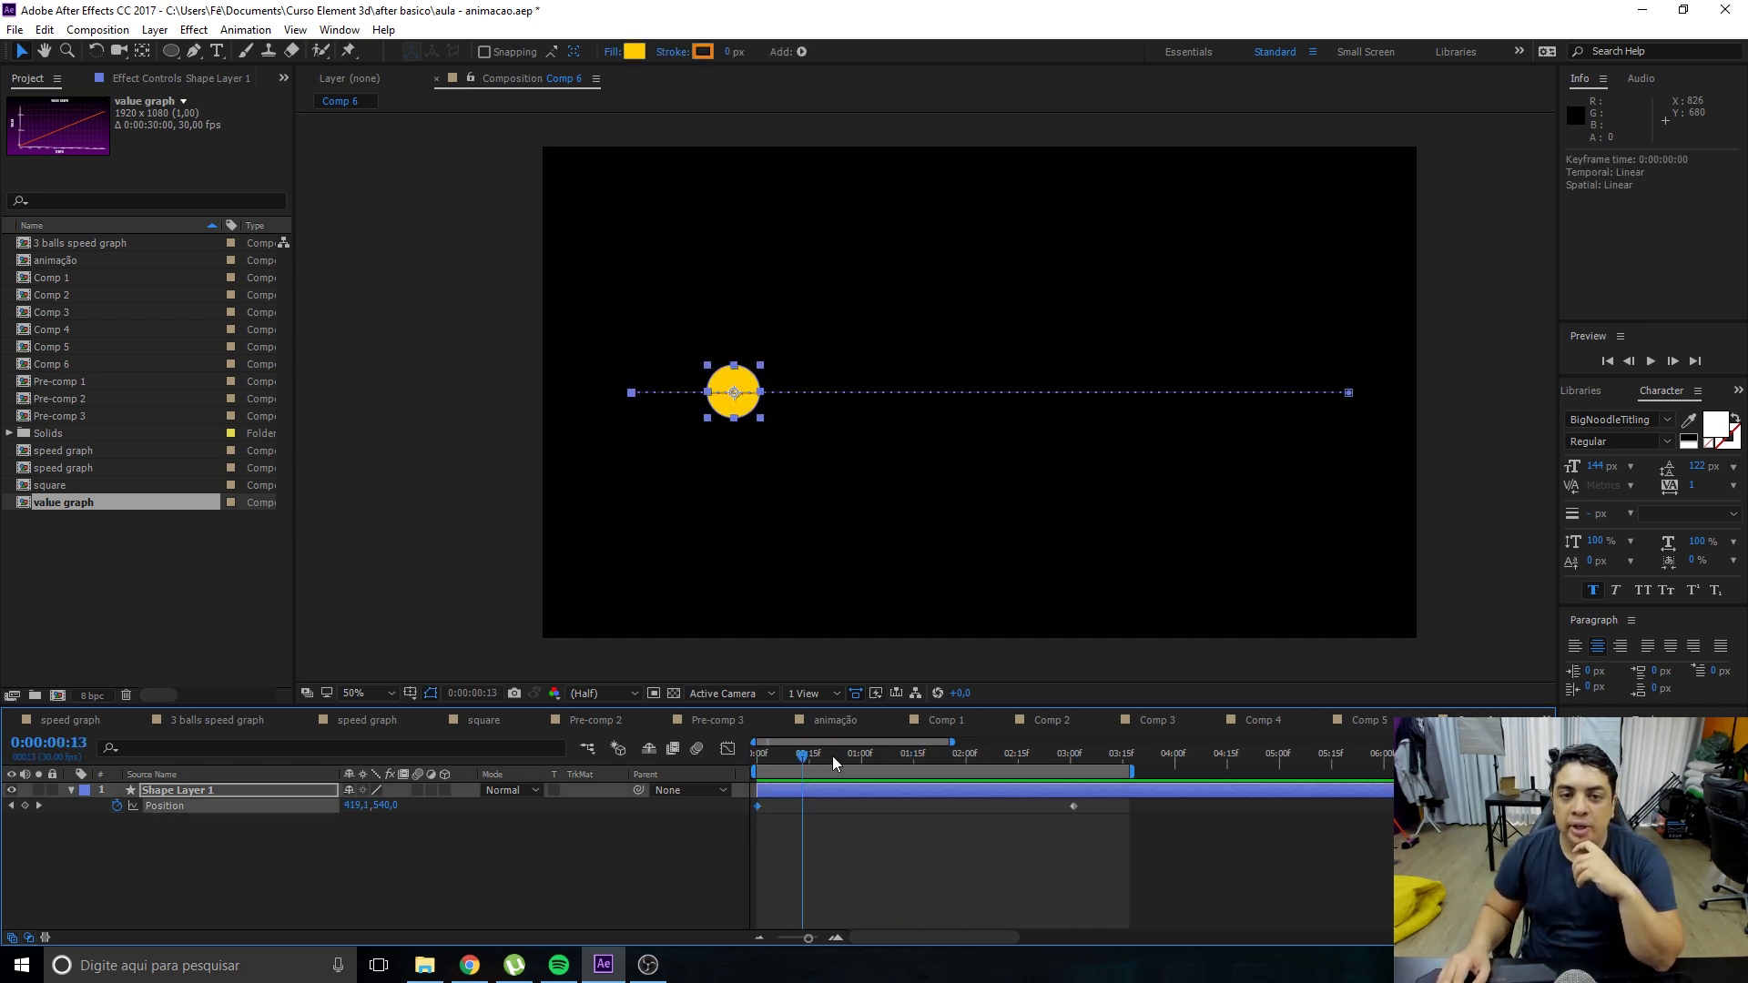
drag(832, 755, 883, 759)
key(period)
key(period)
key(period)
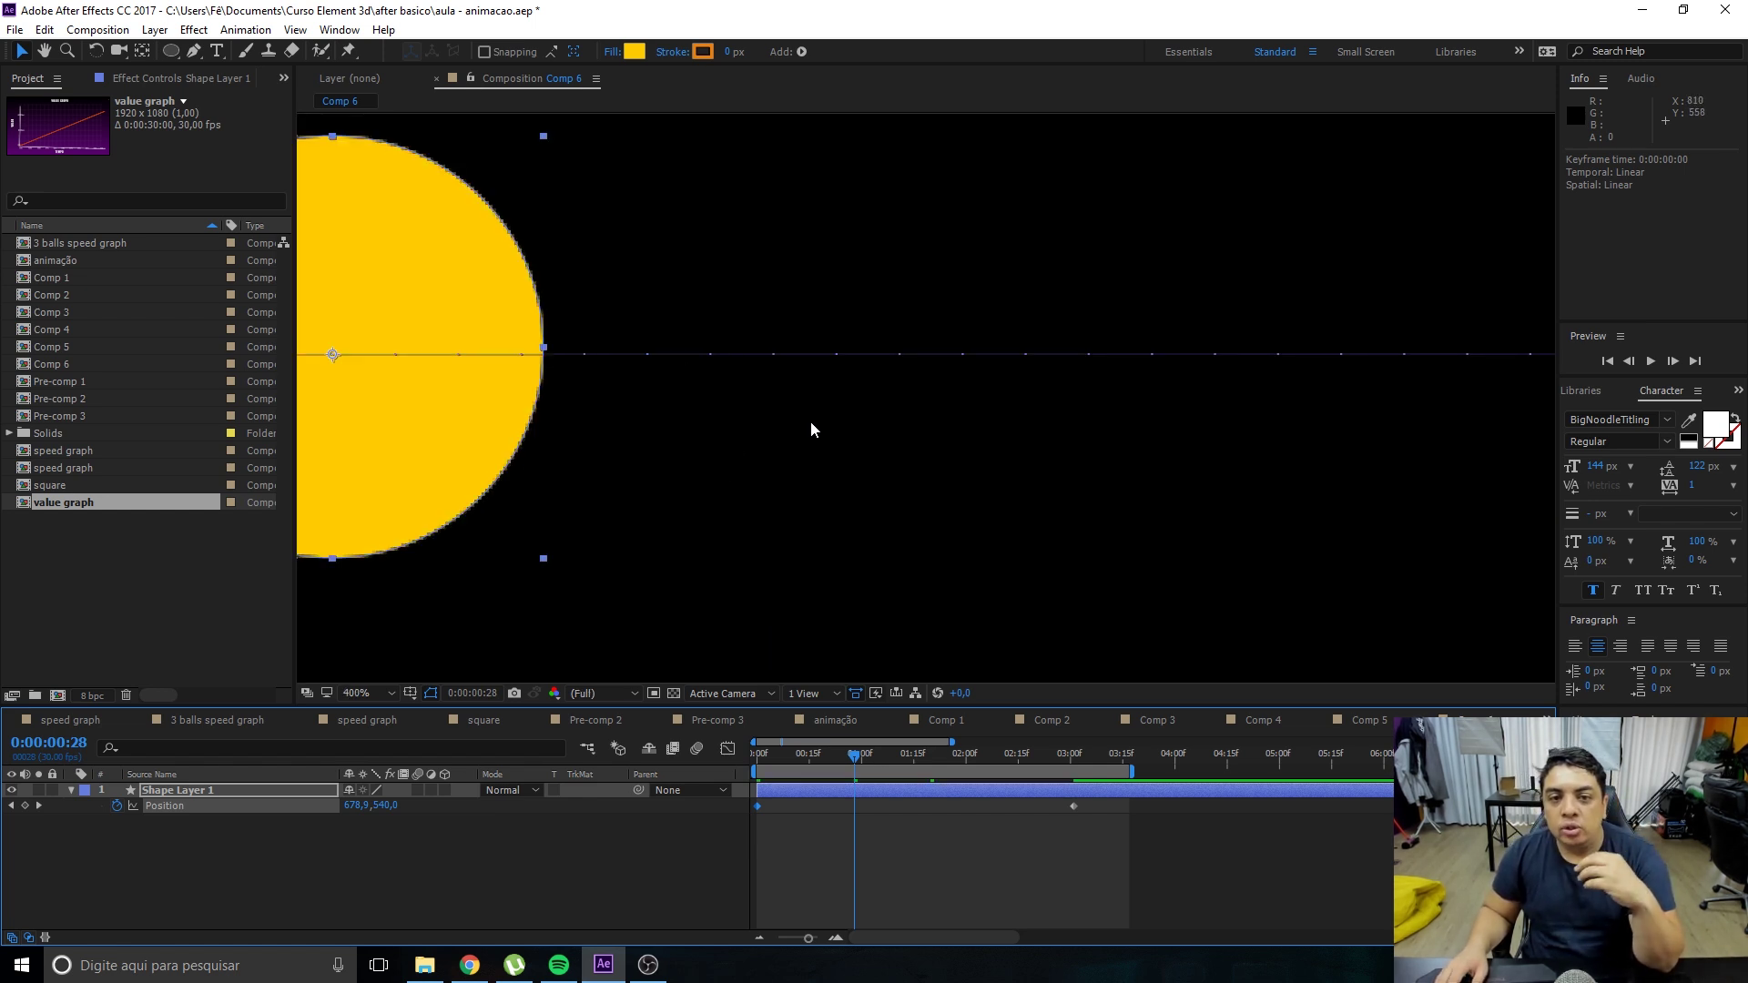
key(comma)
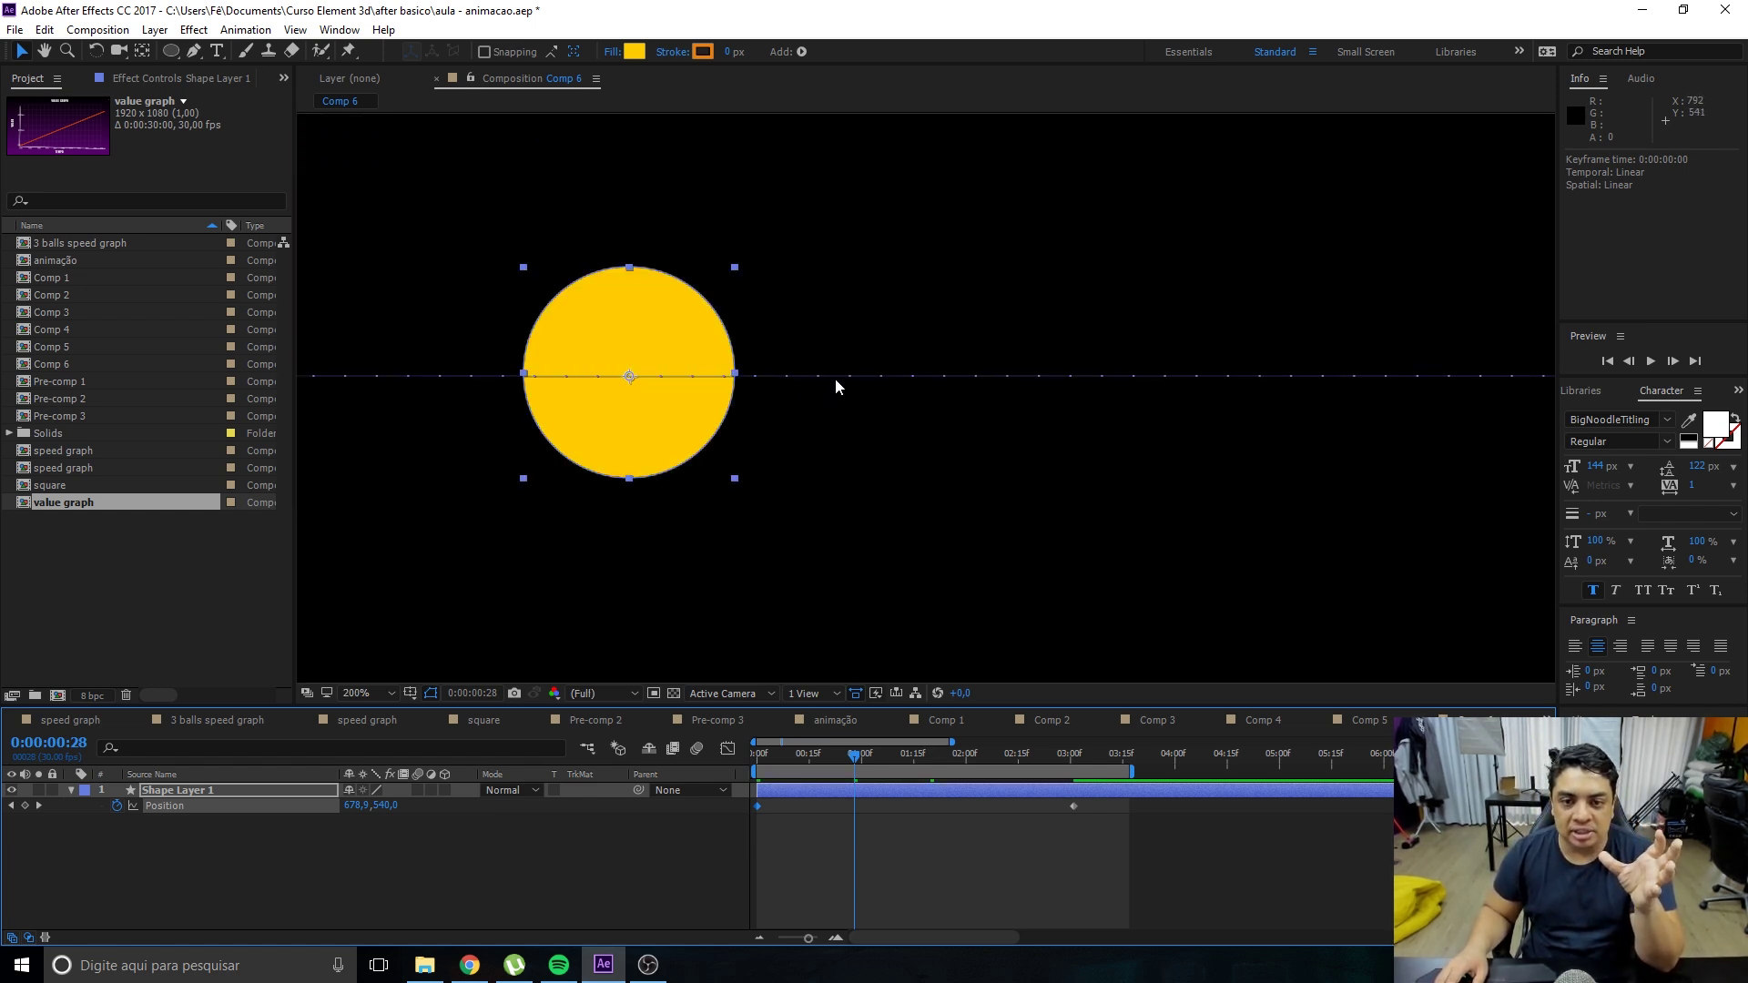
key(comma)
key(comma)
key(period)
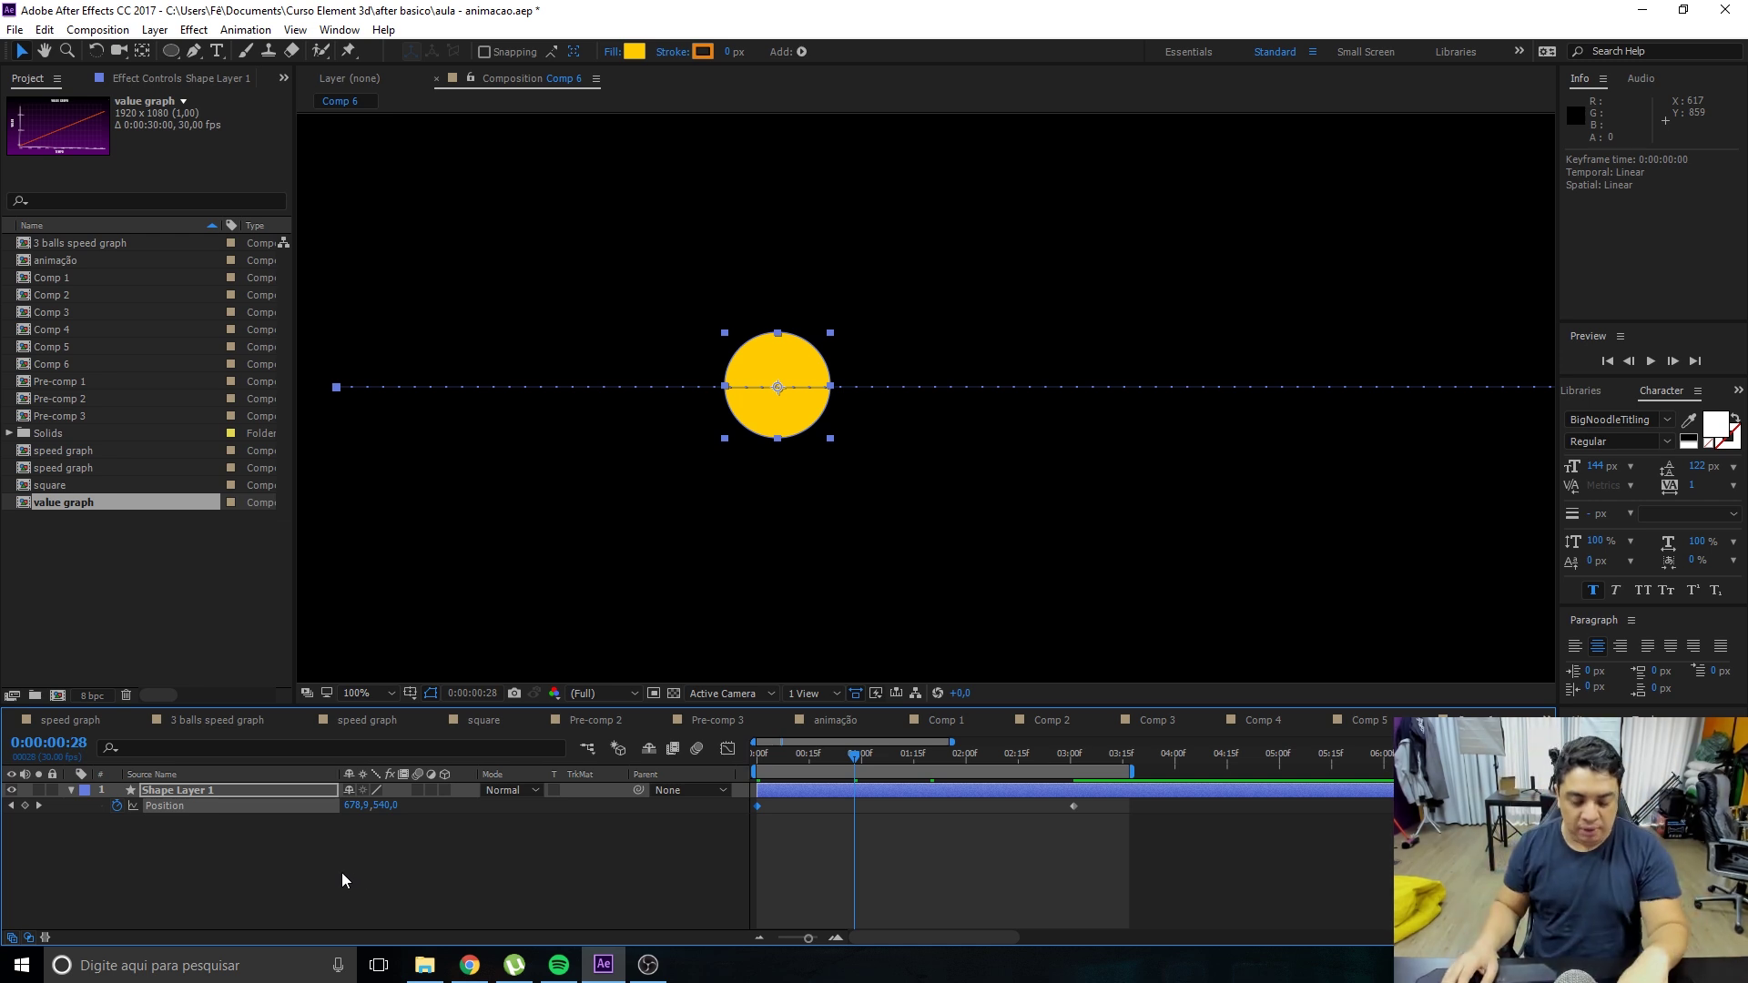
click(543, 817)
Move the ending Position keyframe back to 1 second and park time on it.
mouse_move(854, 755)
mouse_down()
mouse_move(761, 768)
mouse_move(971, 769)
mouse_up()
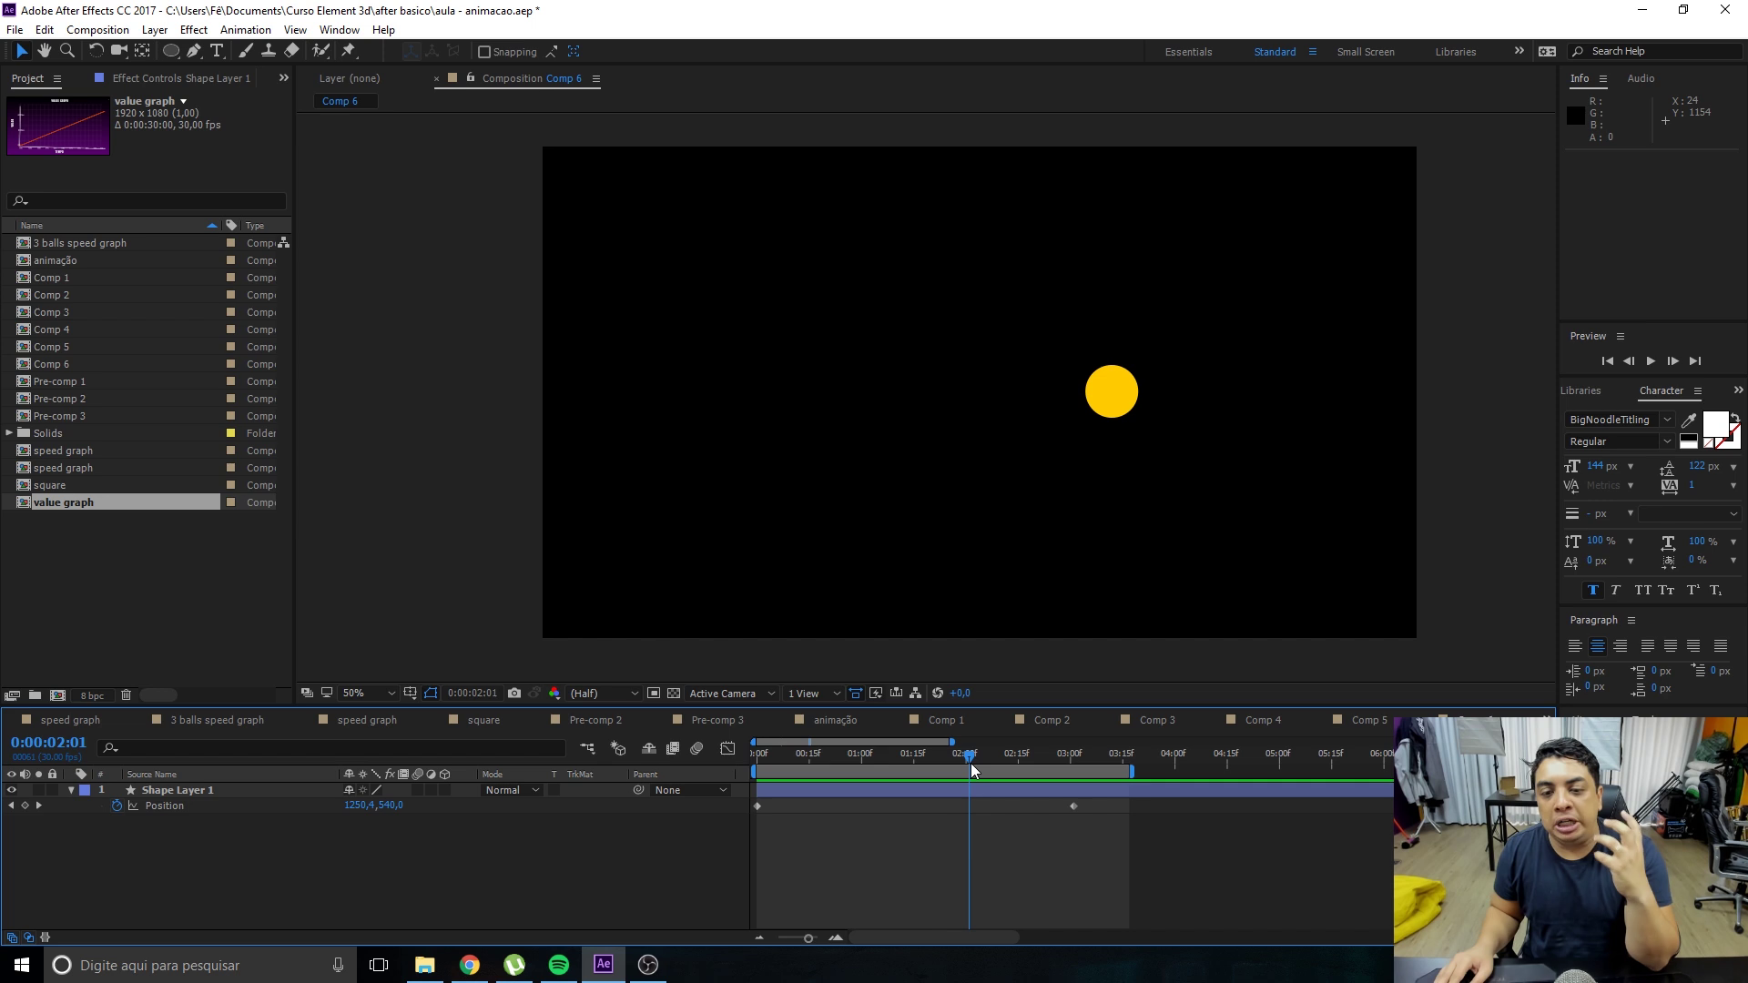
mouse_move(1074, 806)
mouse_down()
mouse_move(862, 807)
mouse_move(794, 762)
mouse_up()
click(854, 757)
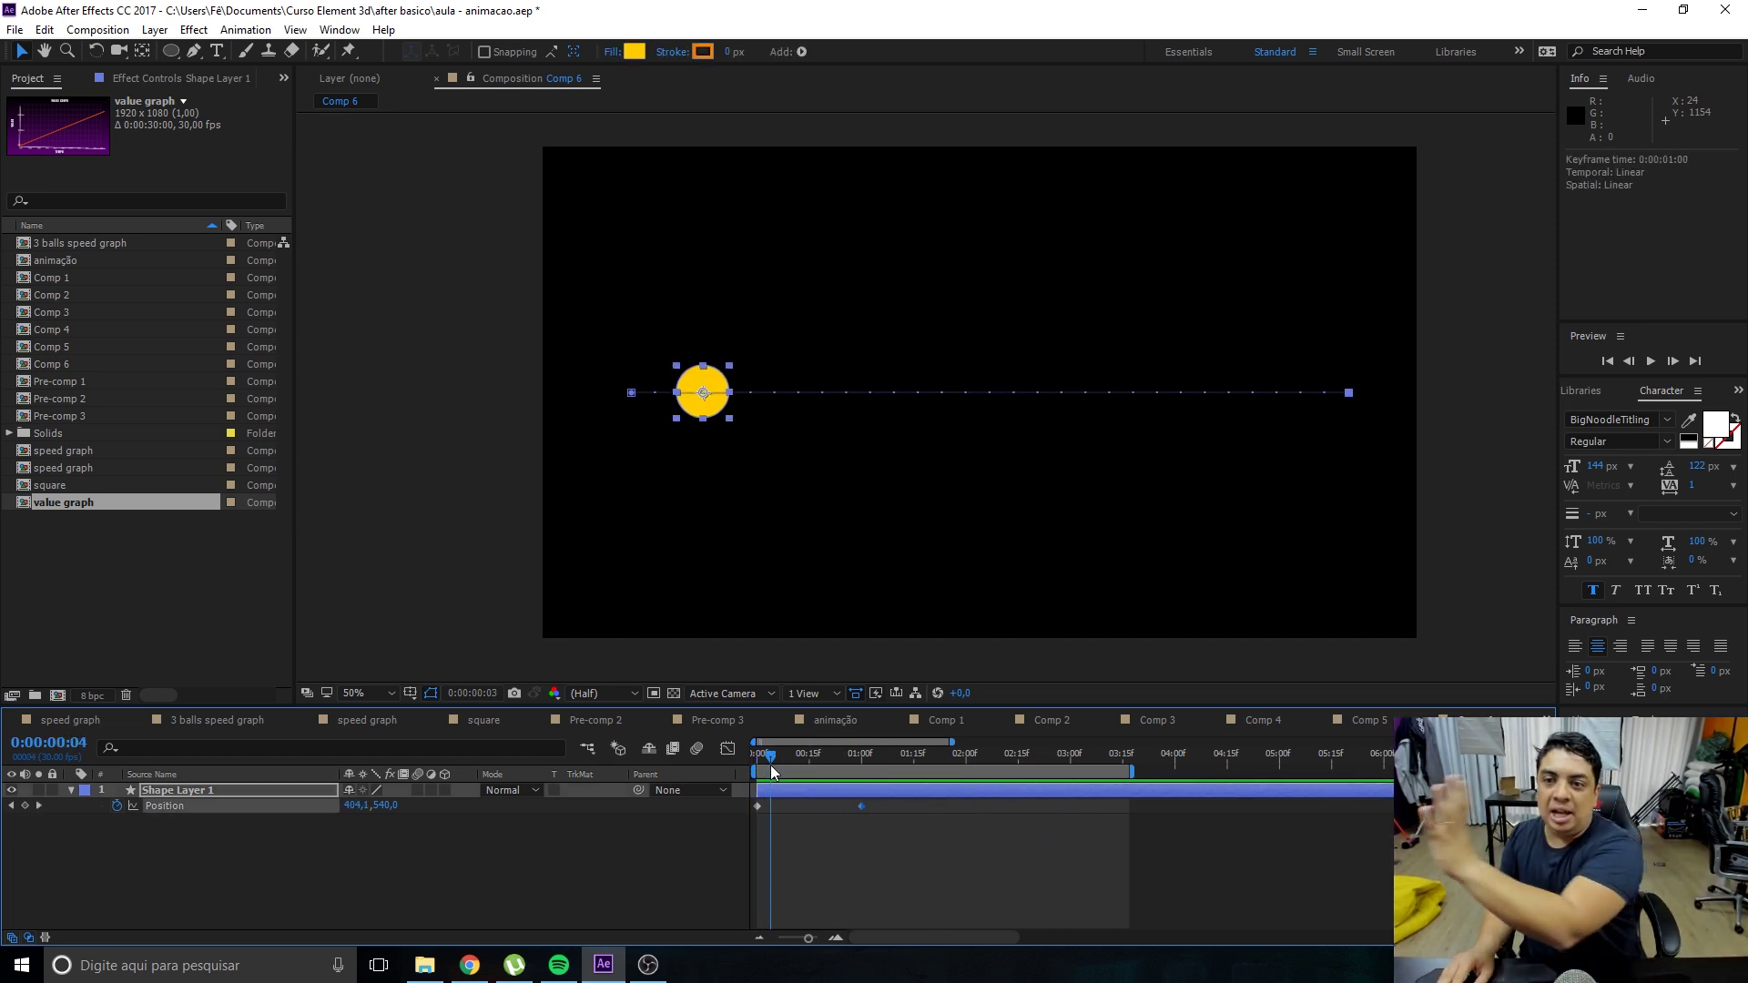
drag(819, 763, 859, 761)
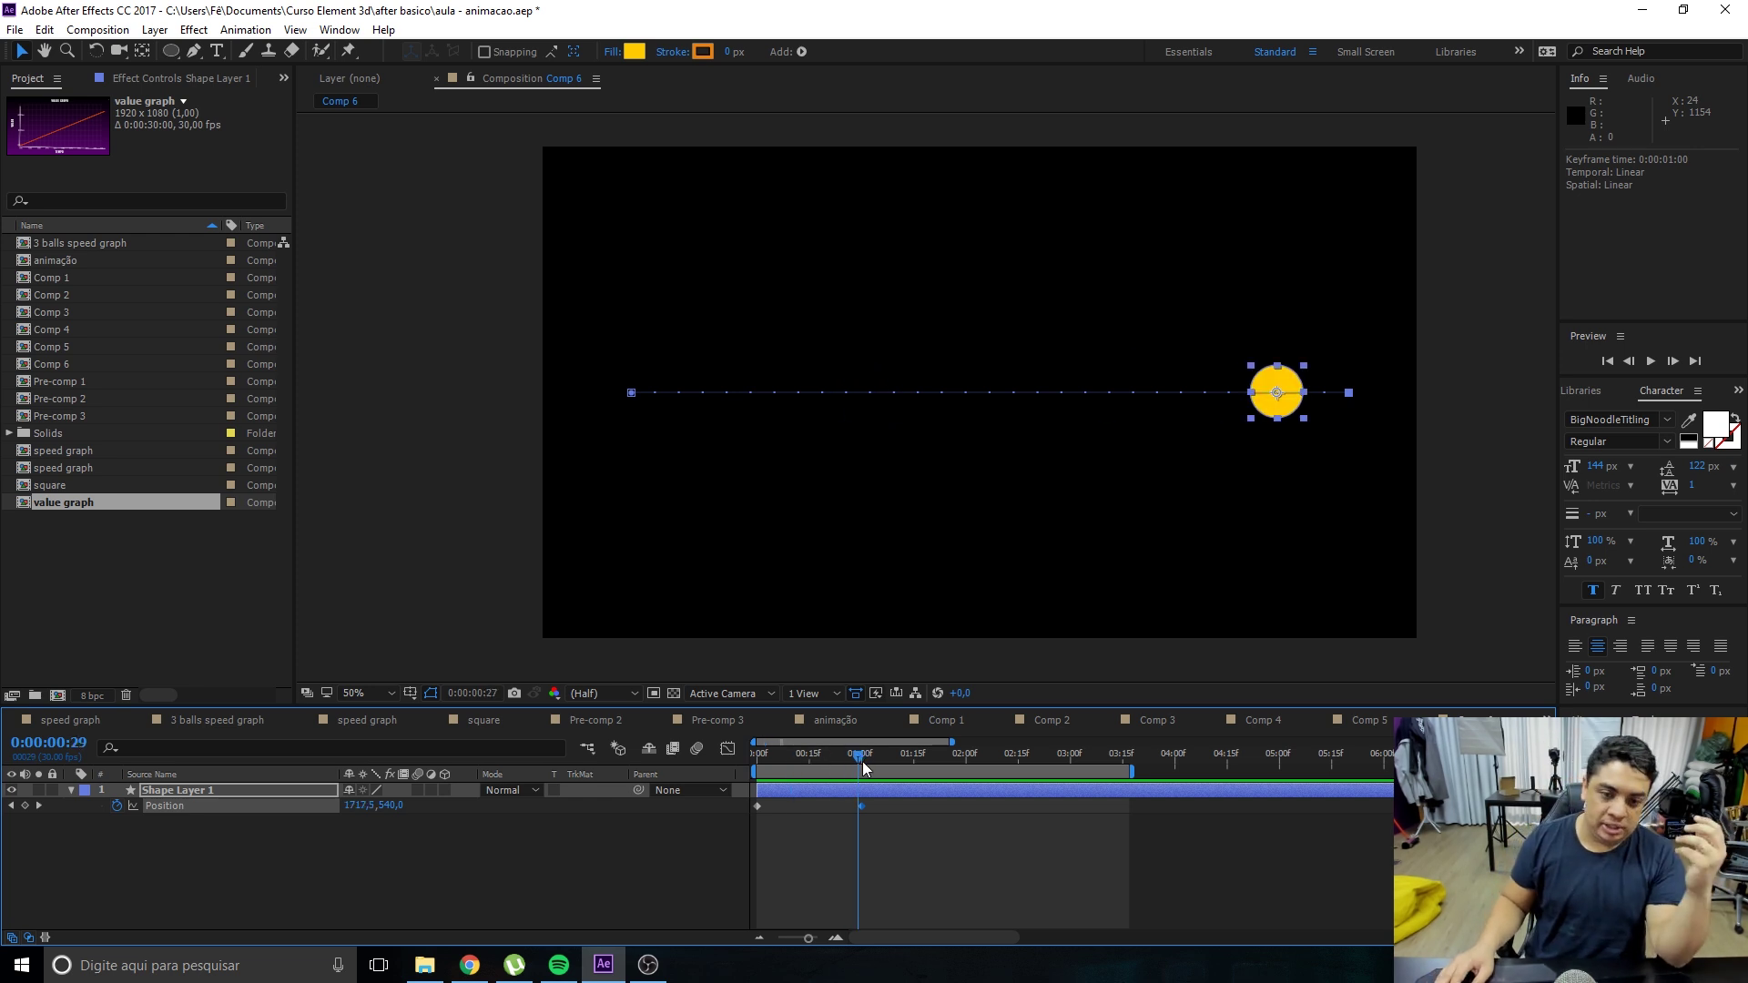
Apply Easy Ease to both of the yellow ball's Position keyframes.
drag(907, 849, 726, 801)
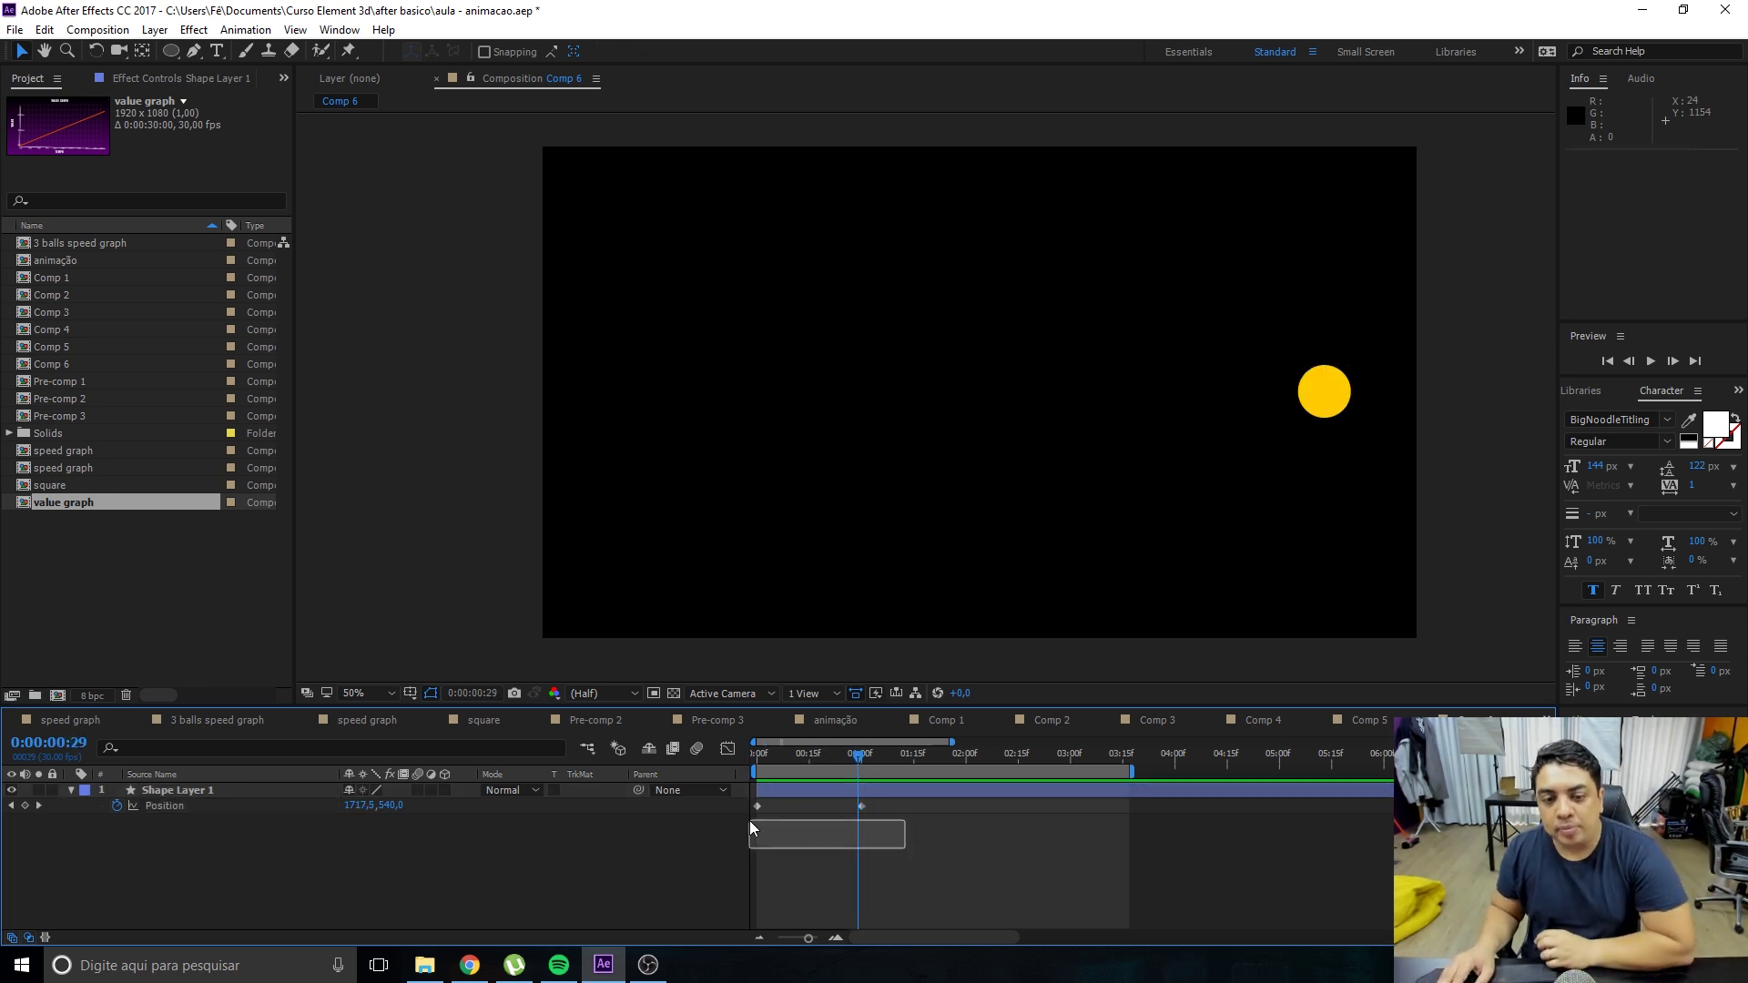
right_click(757, 807)
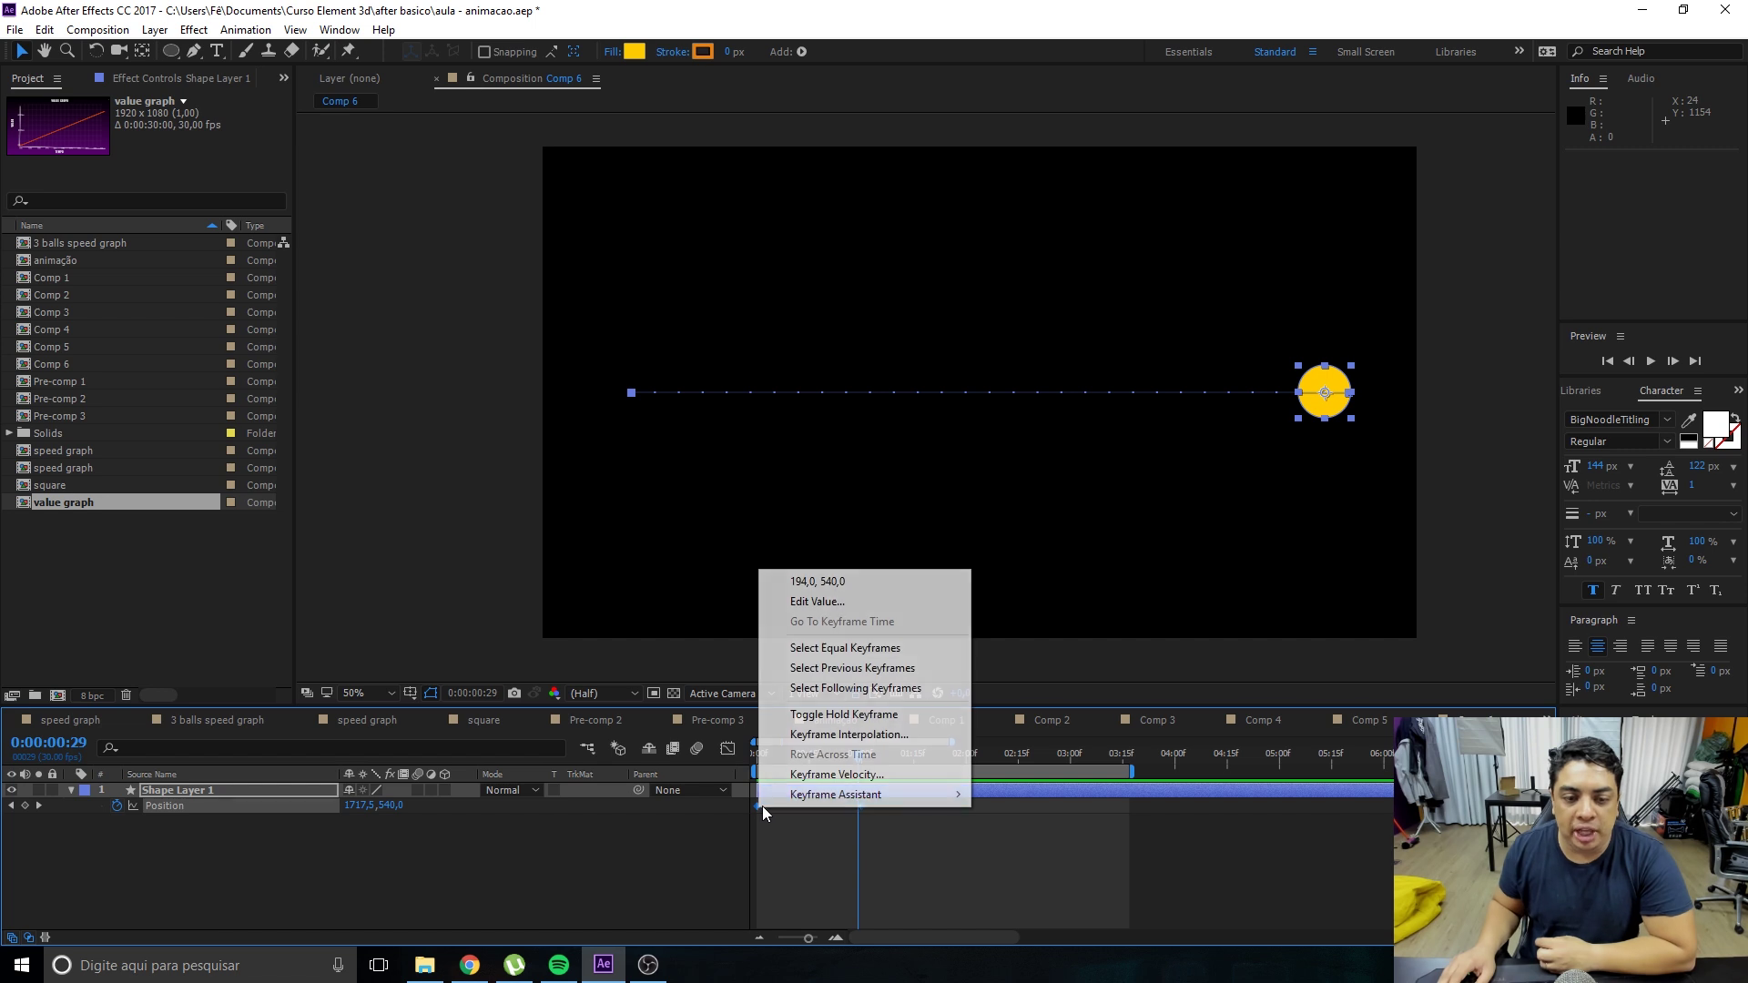
mouse_move(794, 799)
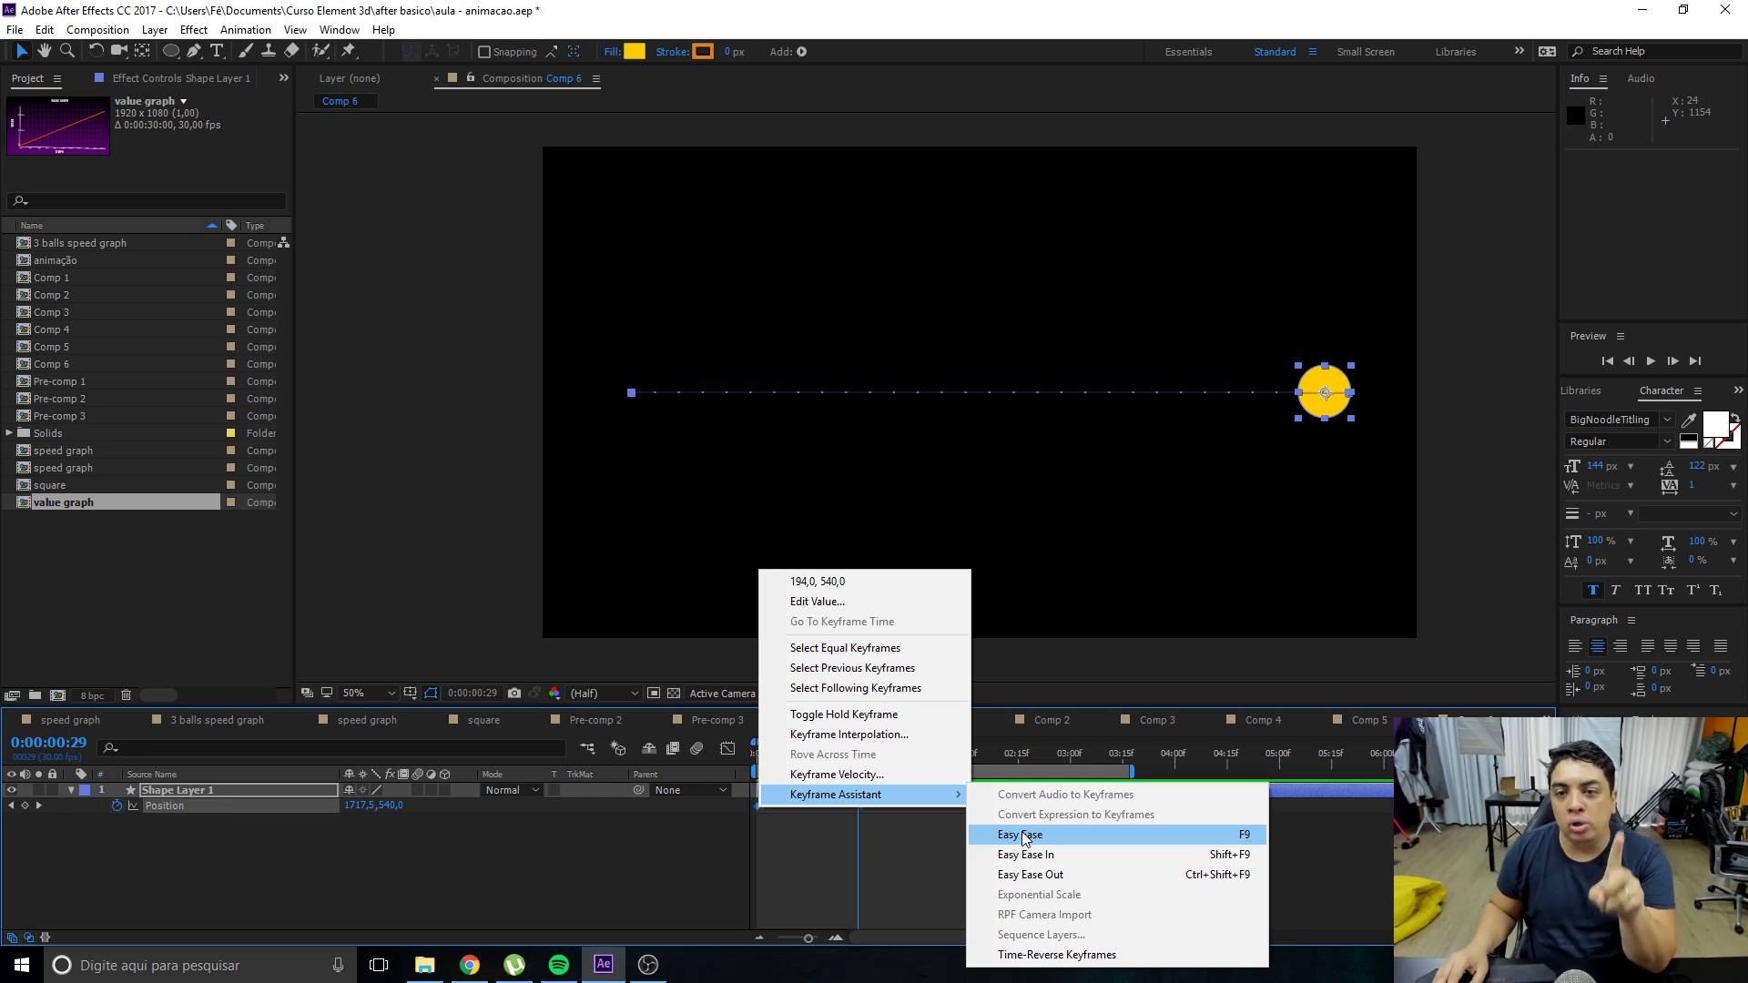
click(1023, 836)
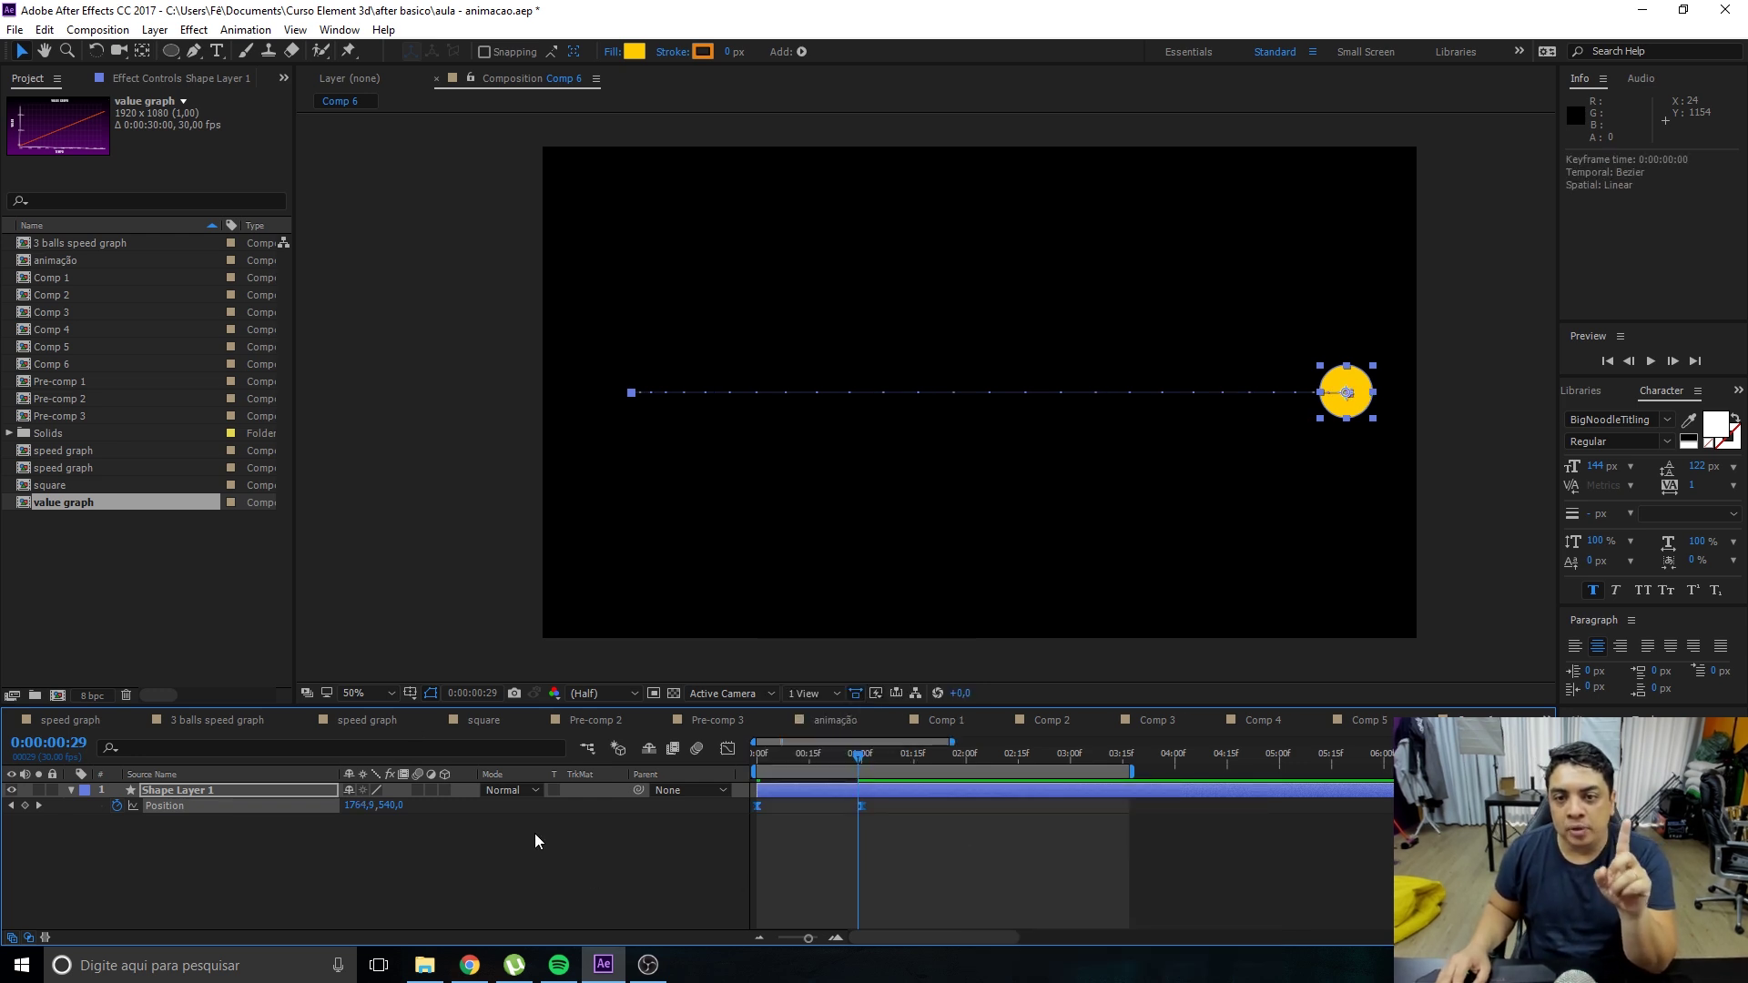
click(588, 904)
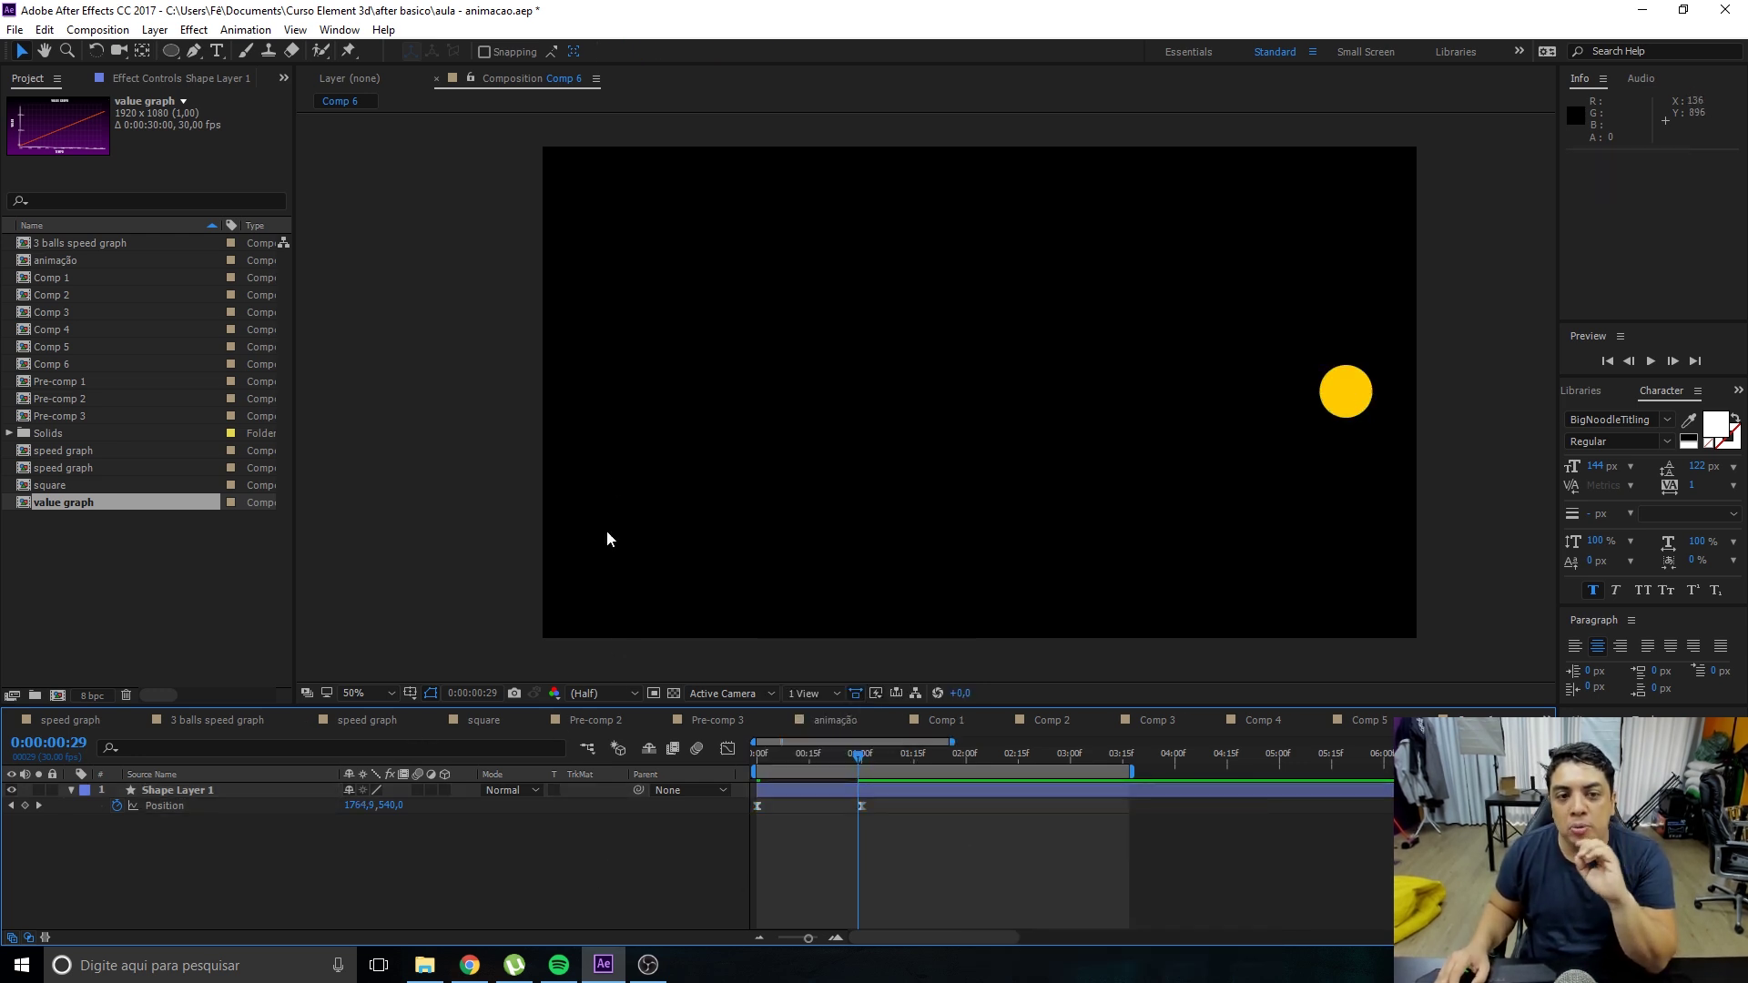
click(794, 792)
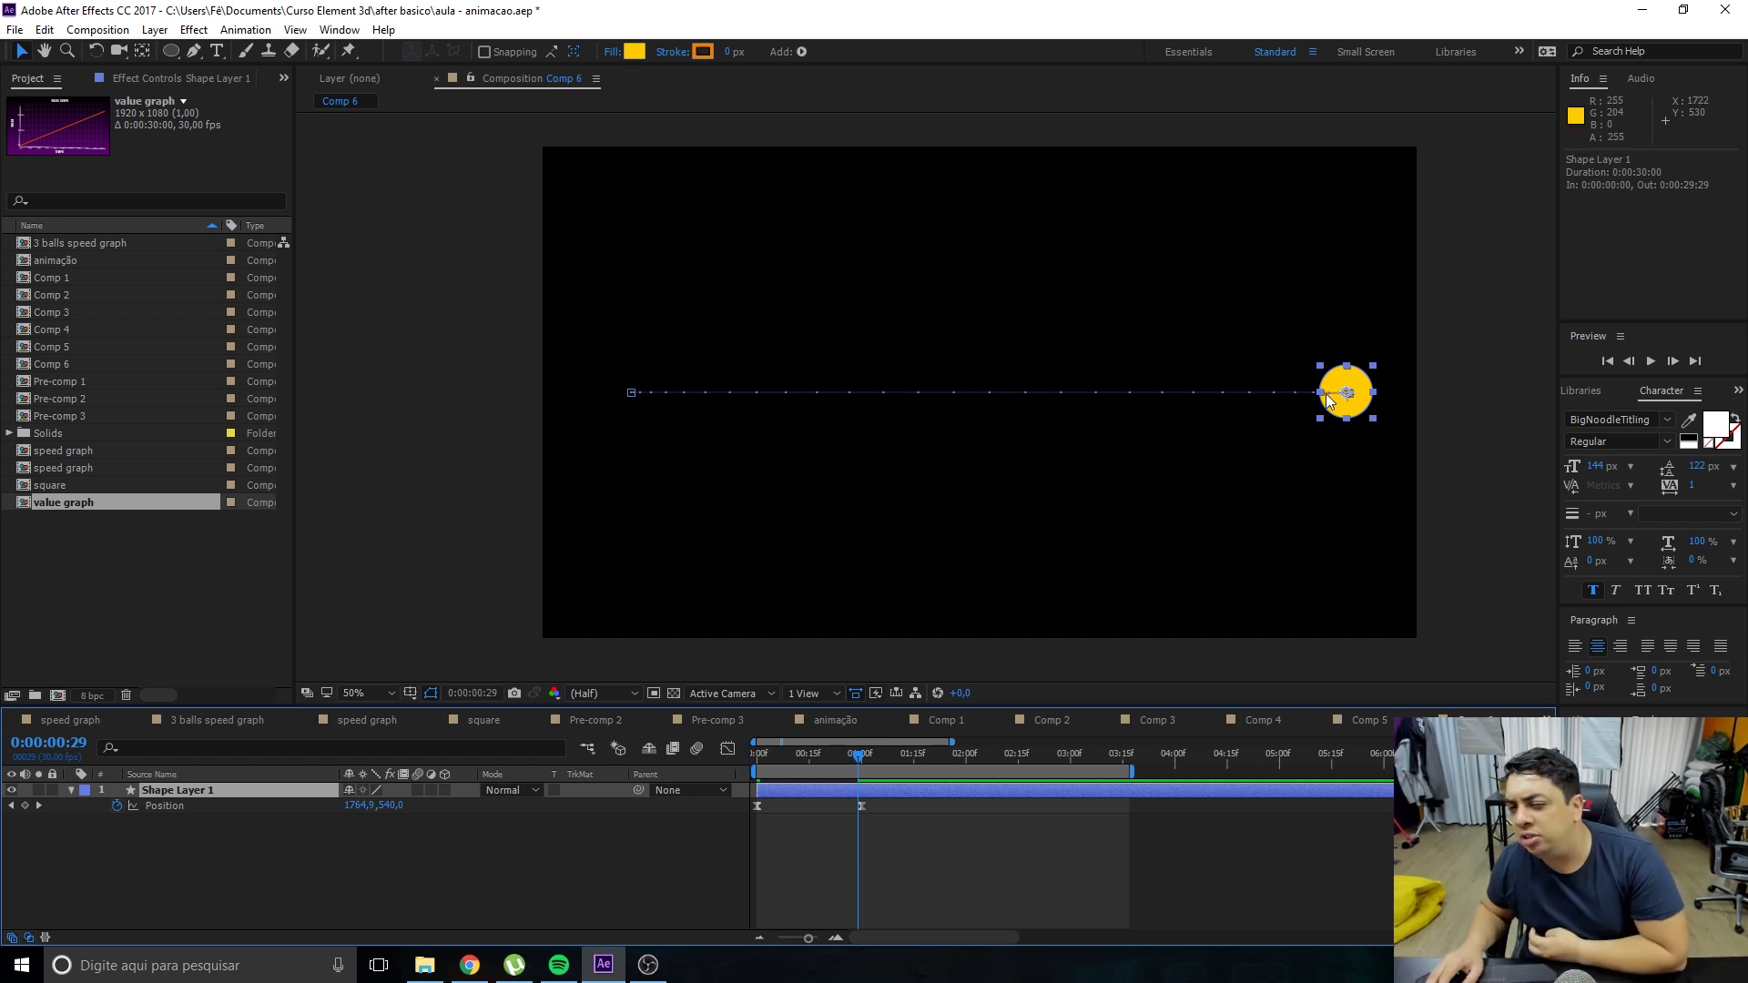
Scrub and preview the eased slide.
drag(874, 756, 815, 756)
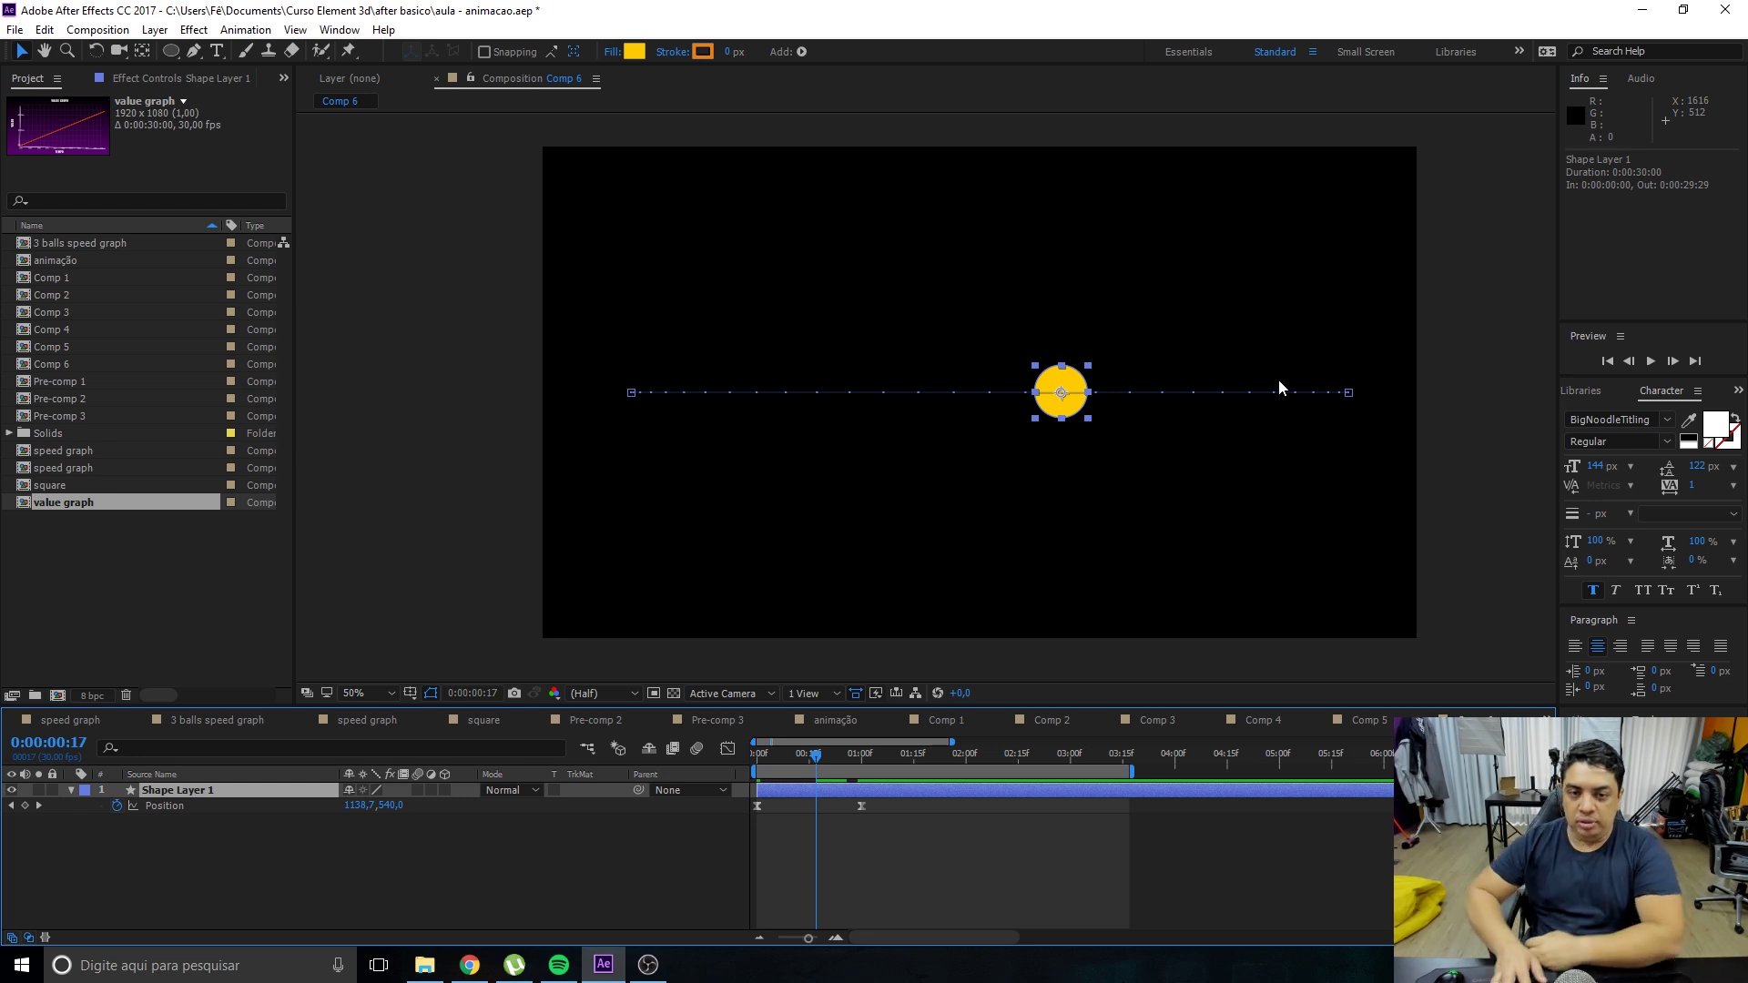
key(space)
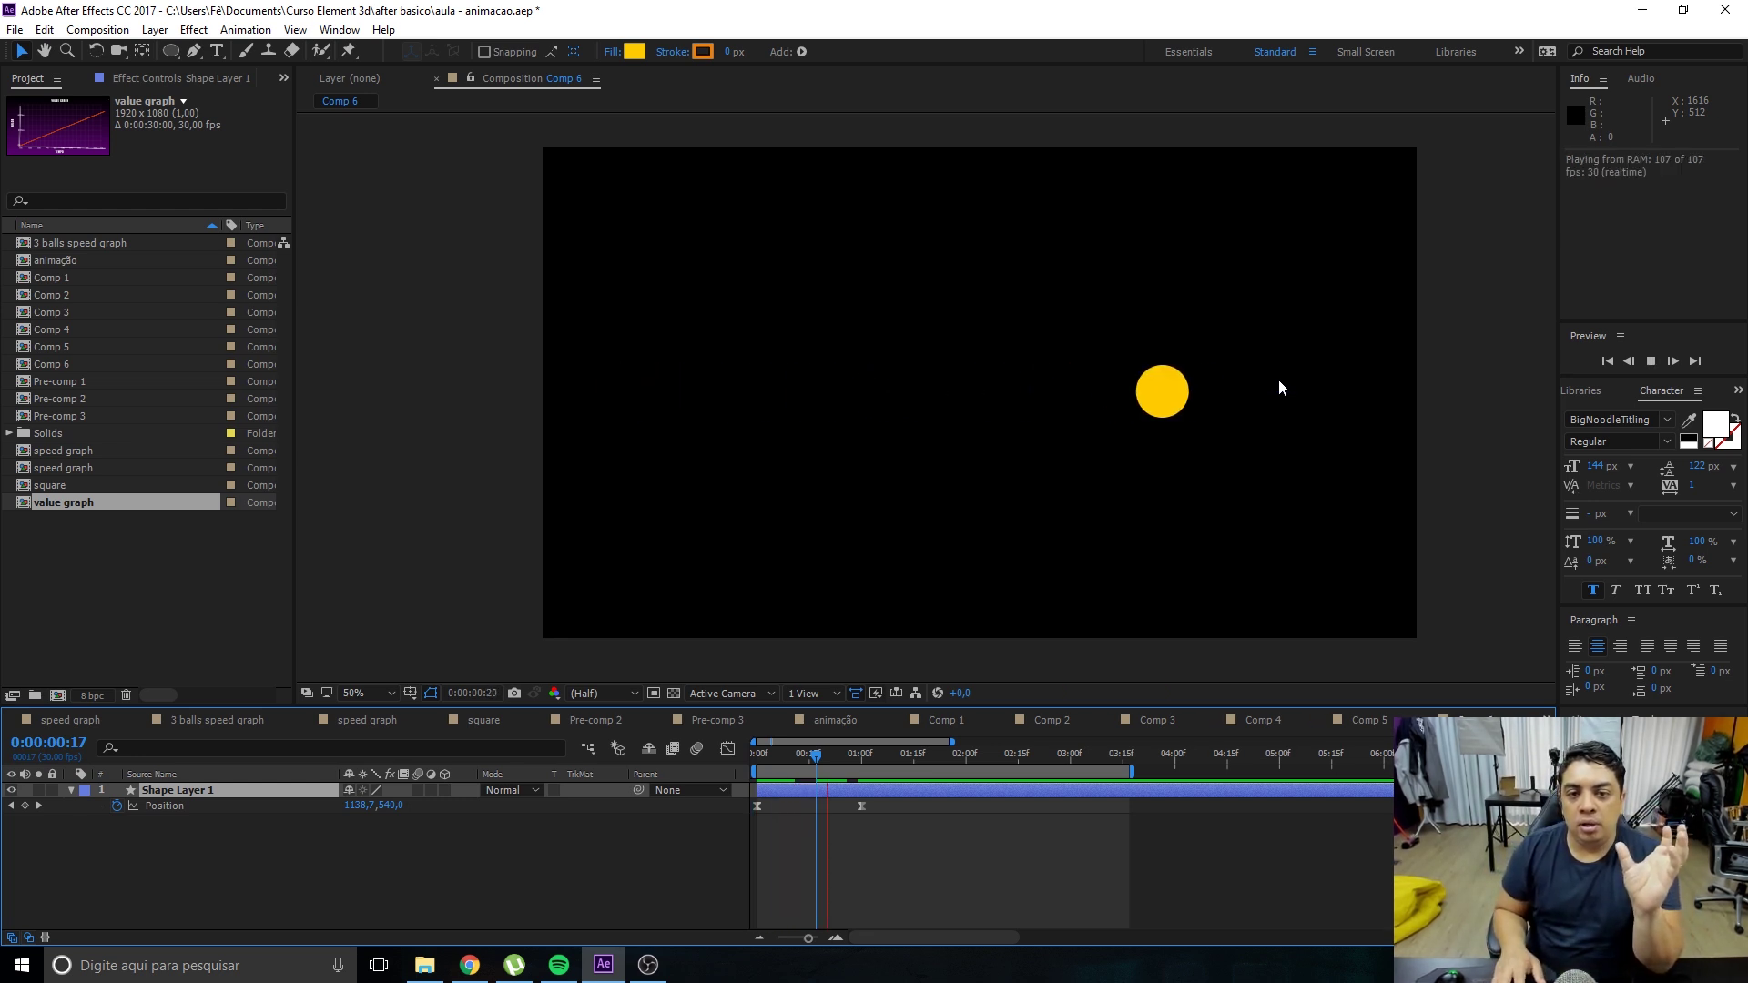
key(space)
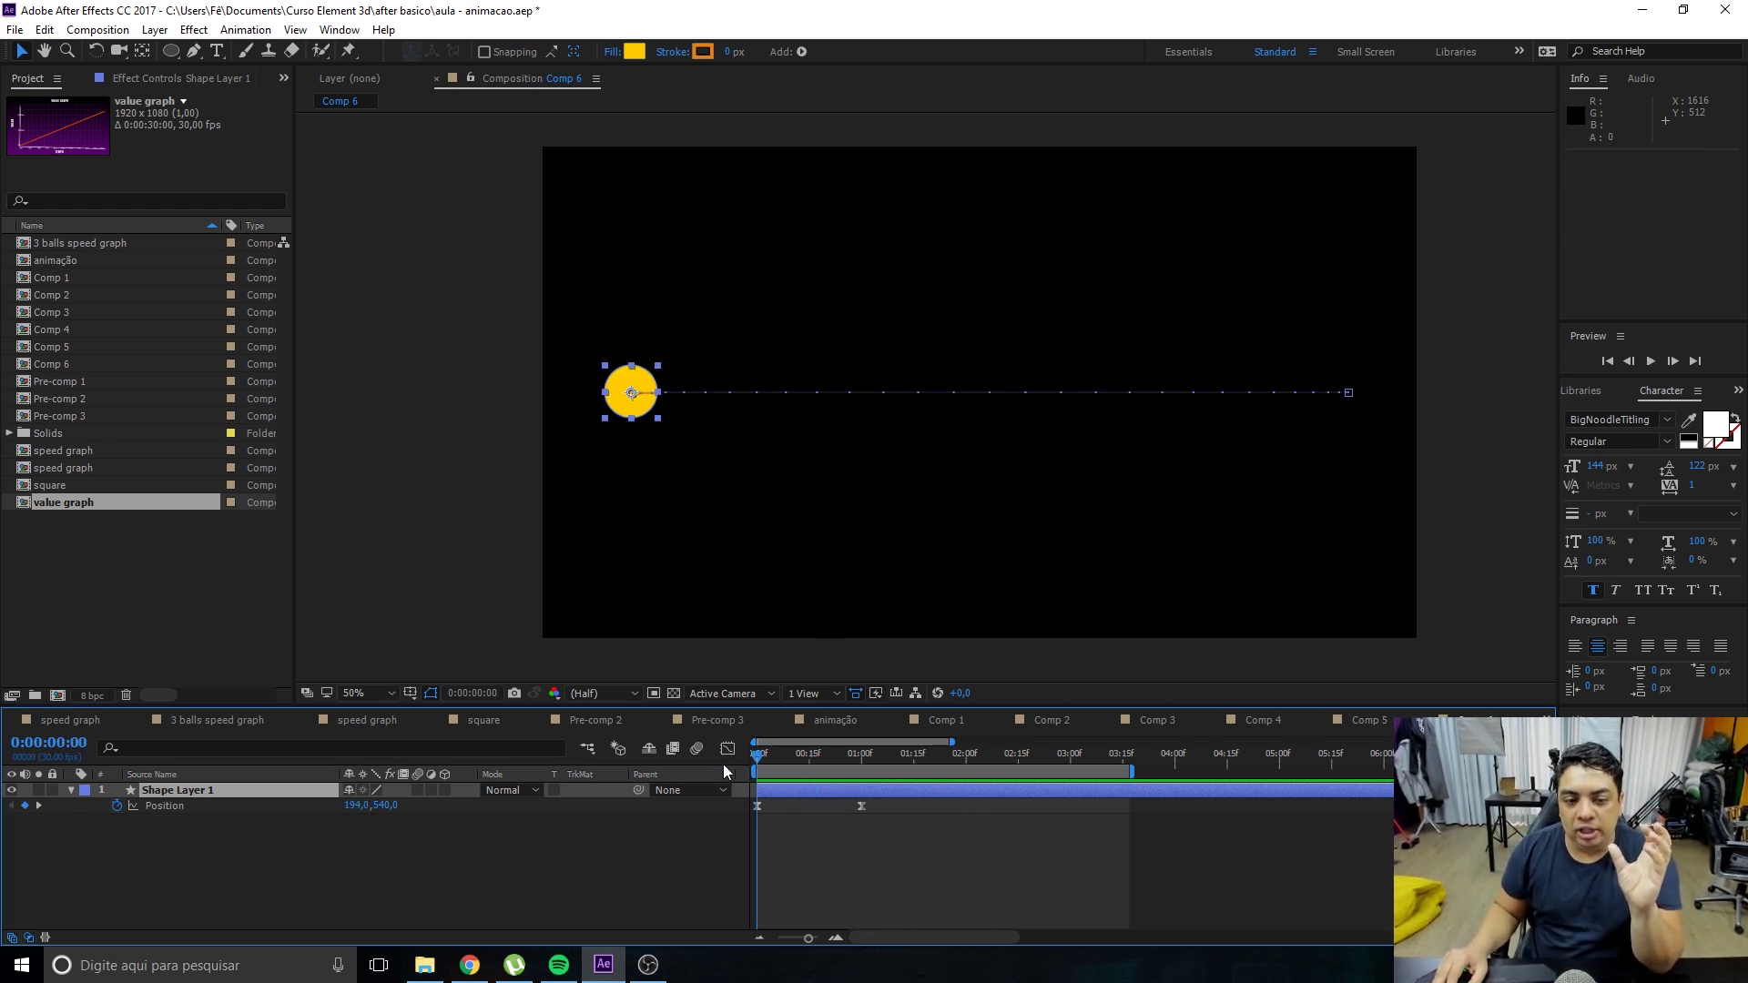
key(space)
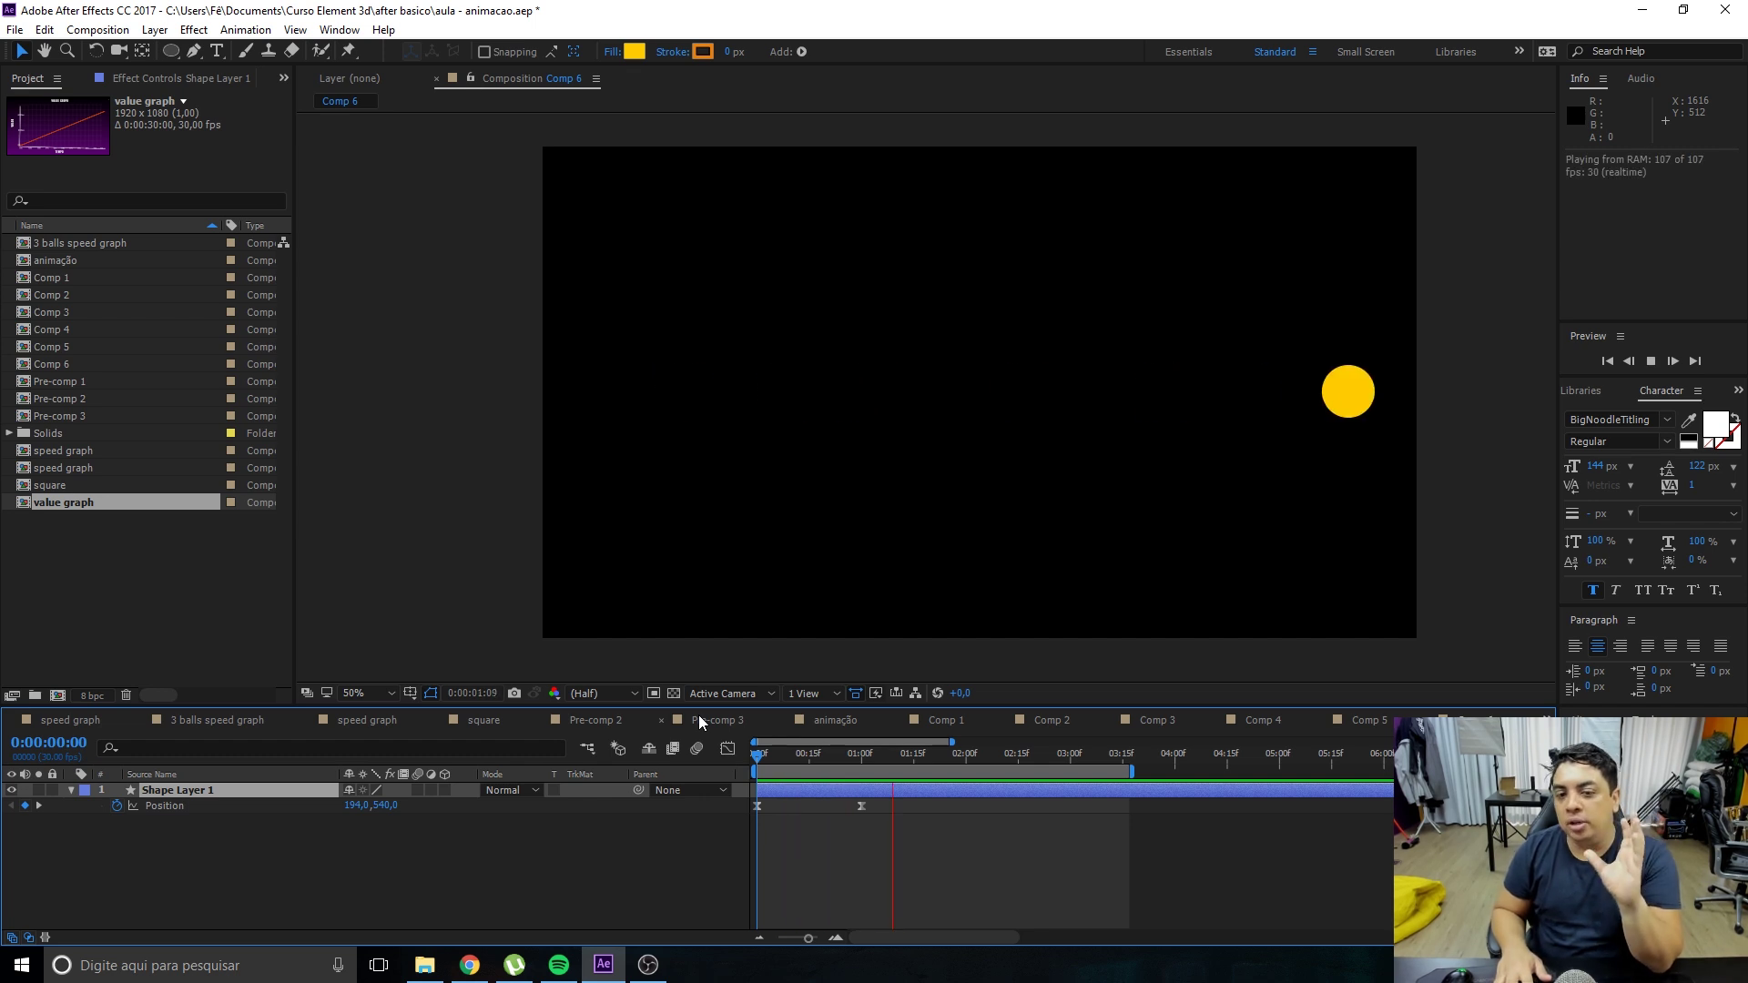
drag(768, 752, 857, 765)
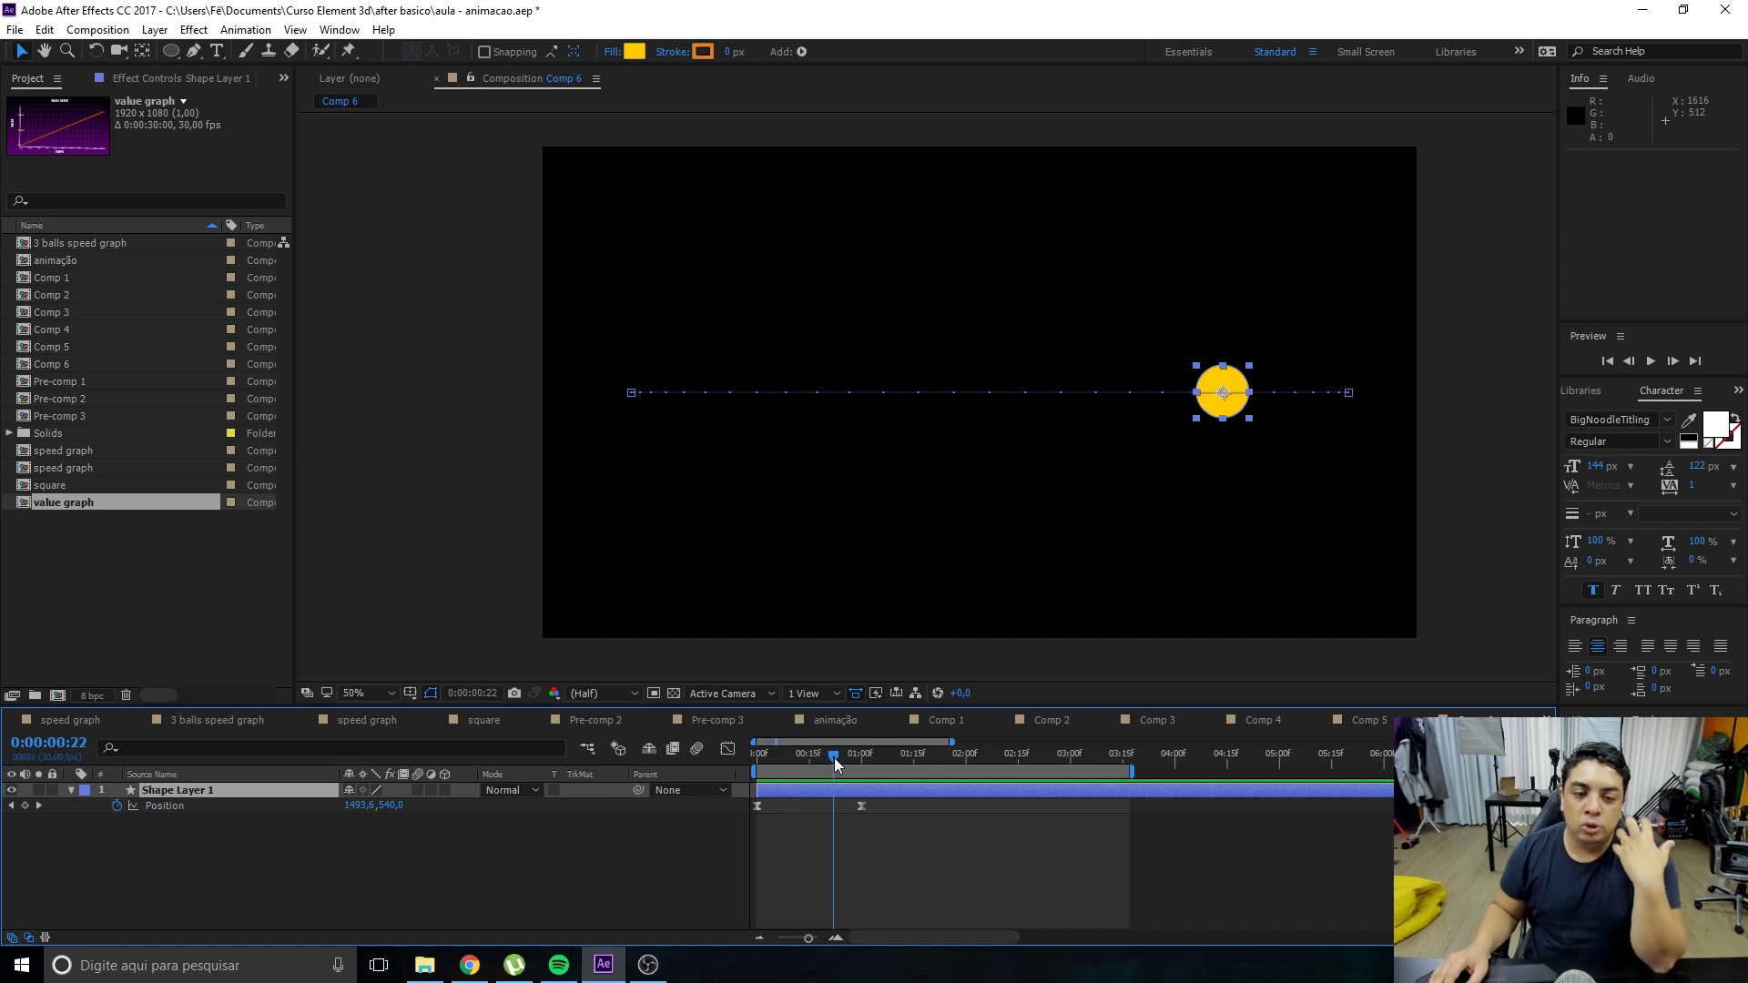
Drag the end Position keyframe to 0:00:01:15 and preview the slower slide.
drag(862, 806, 913, 807)
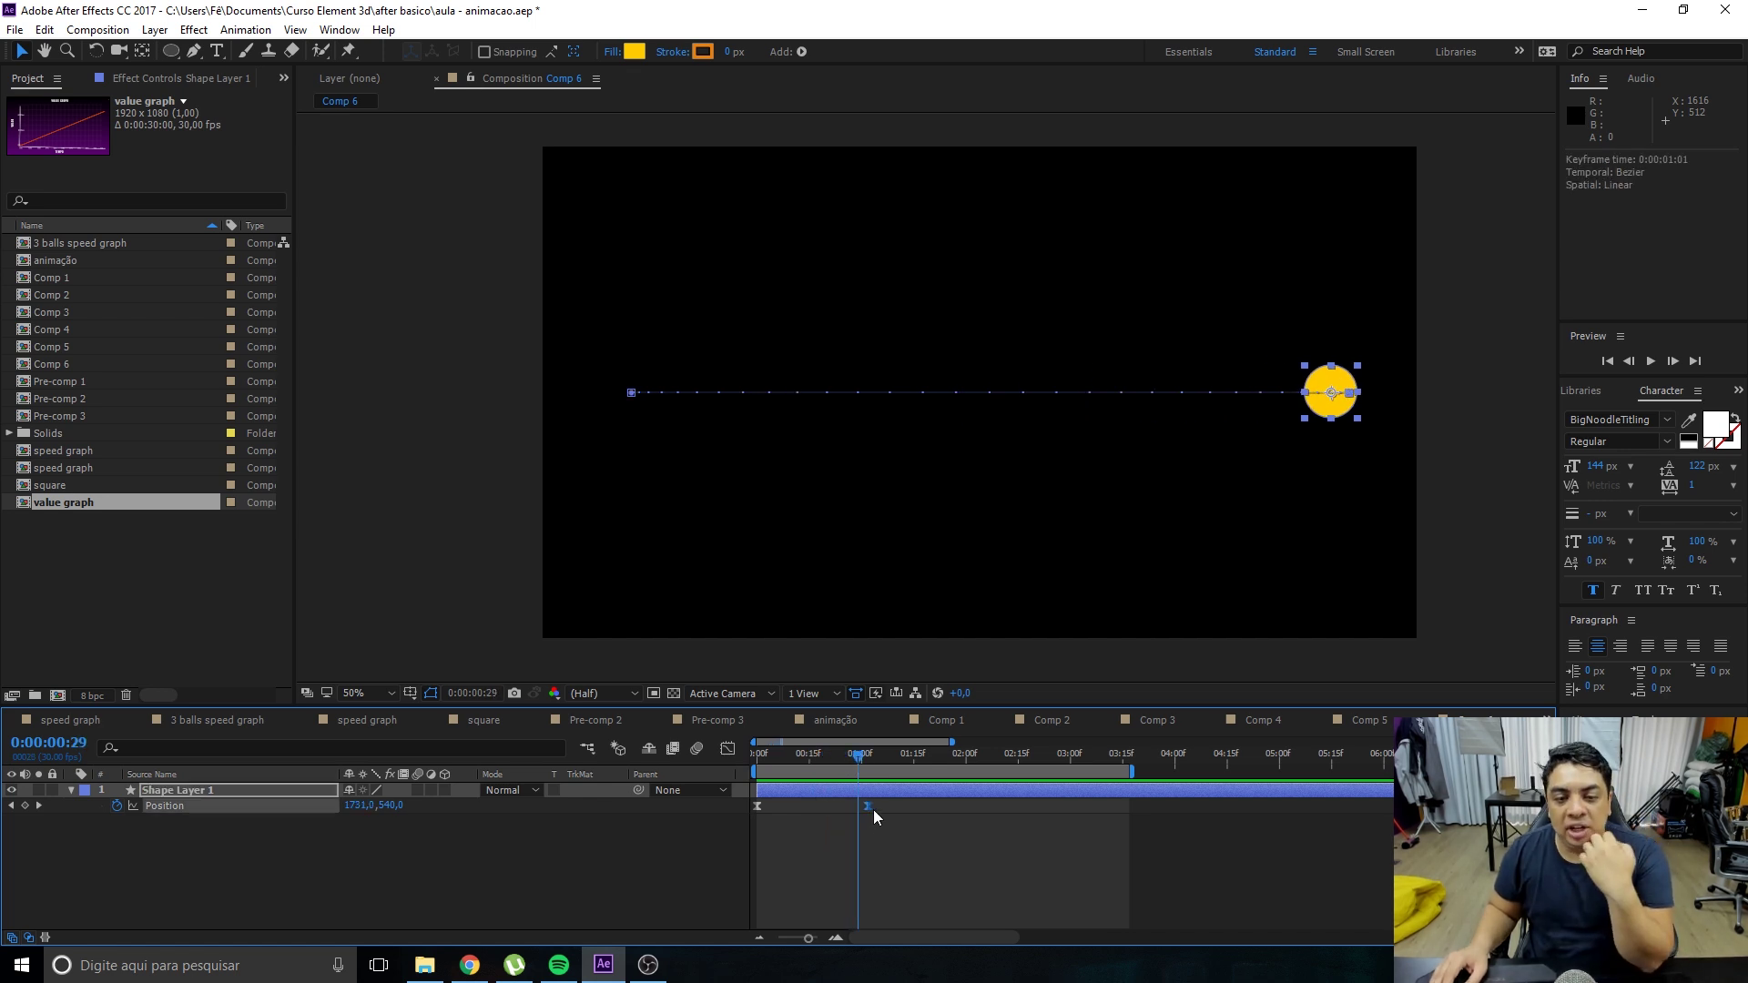
key(space)
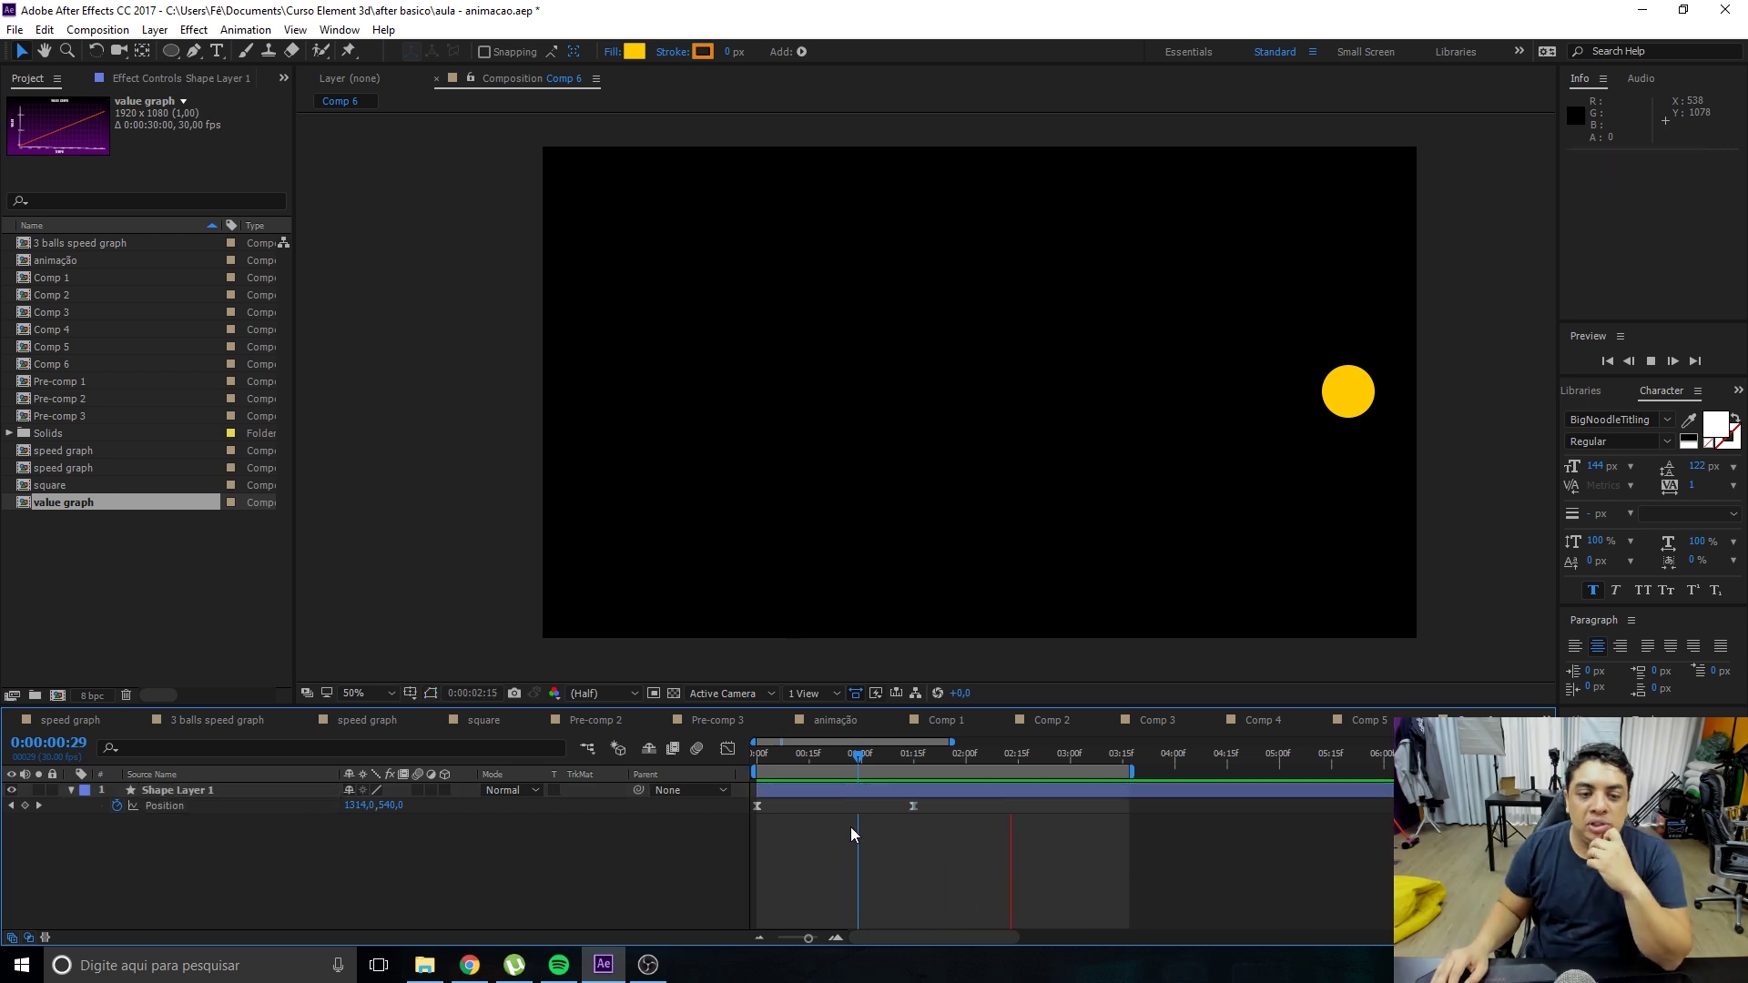
click(829, 755)
drag(952, 830, 743, 805)
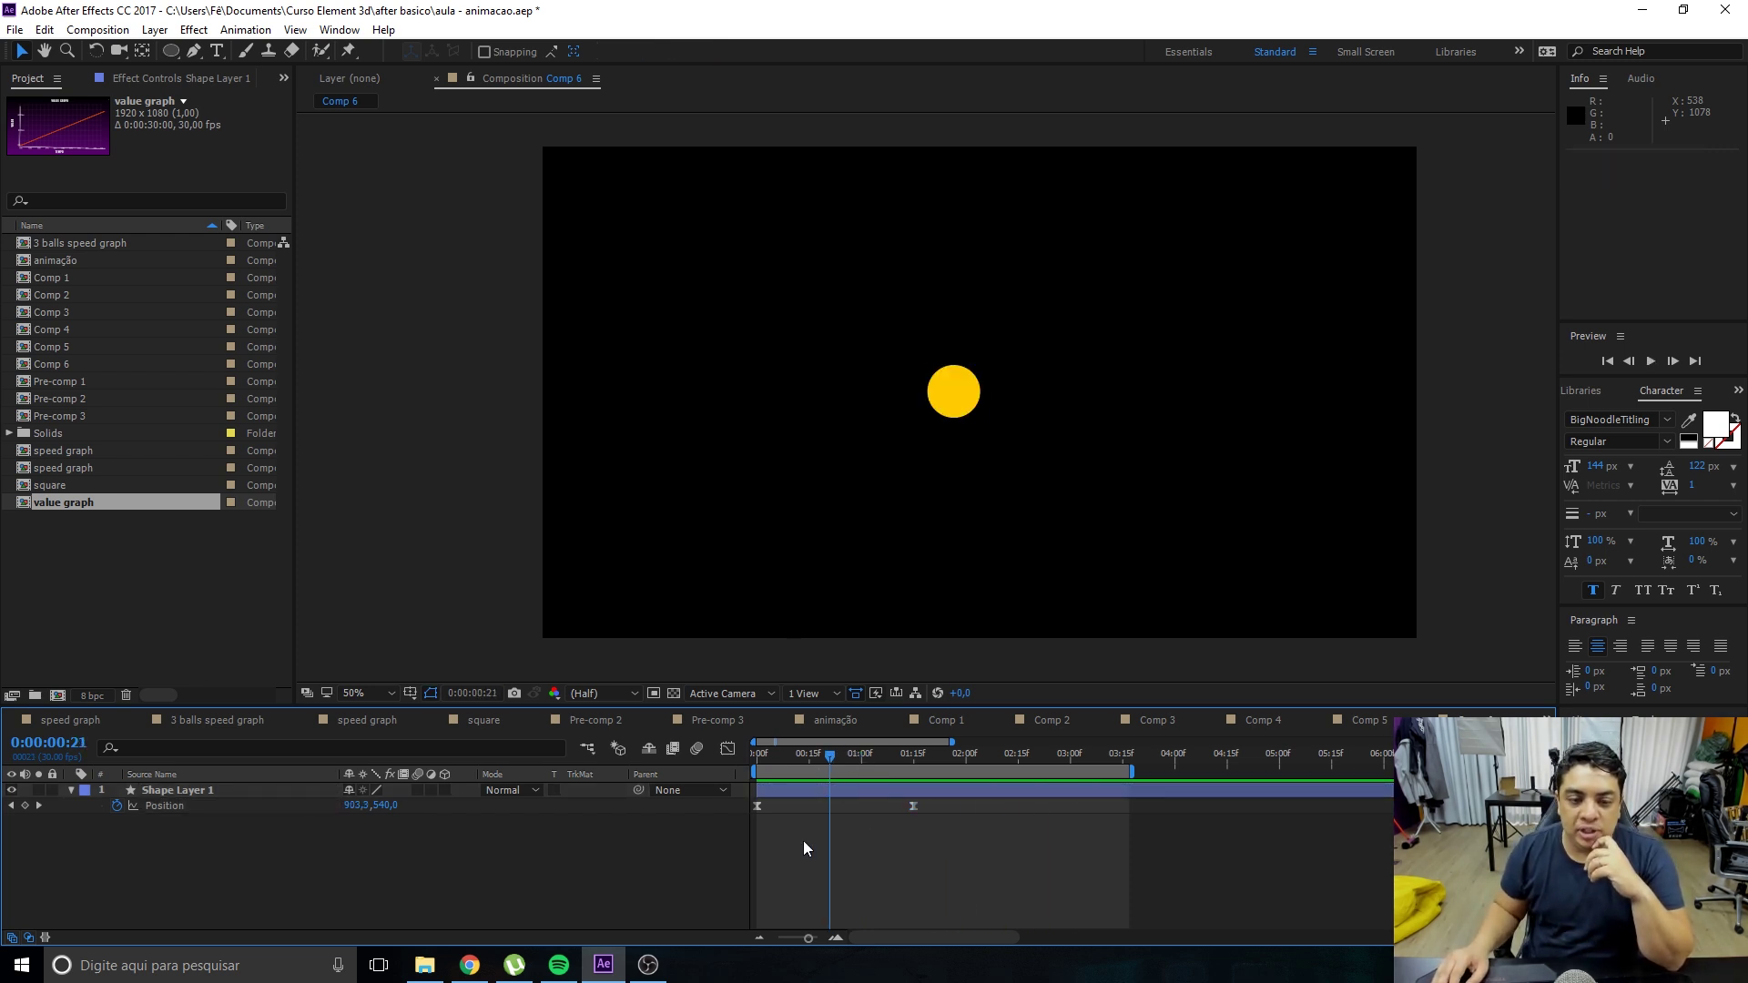
drag(829, 755, 755, 760)
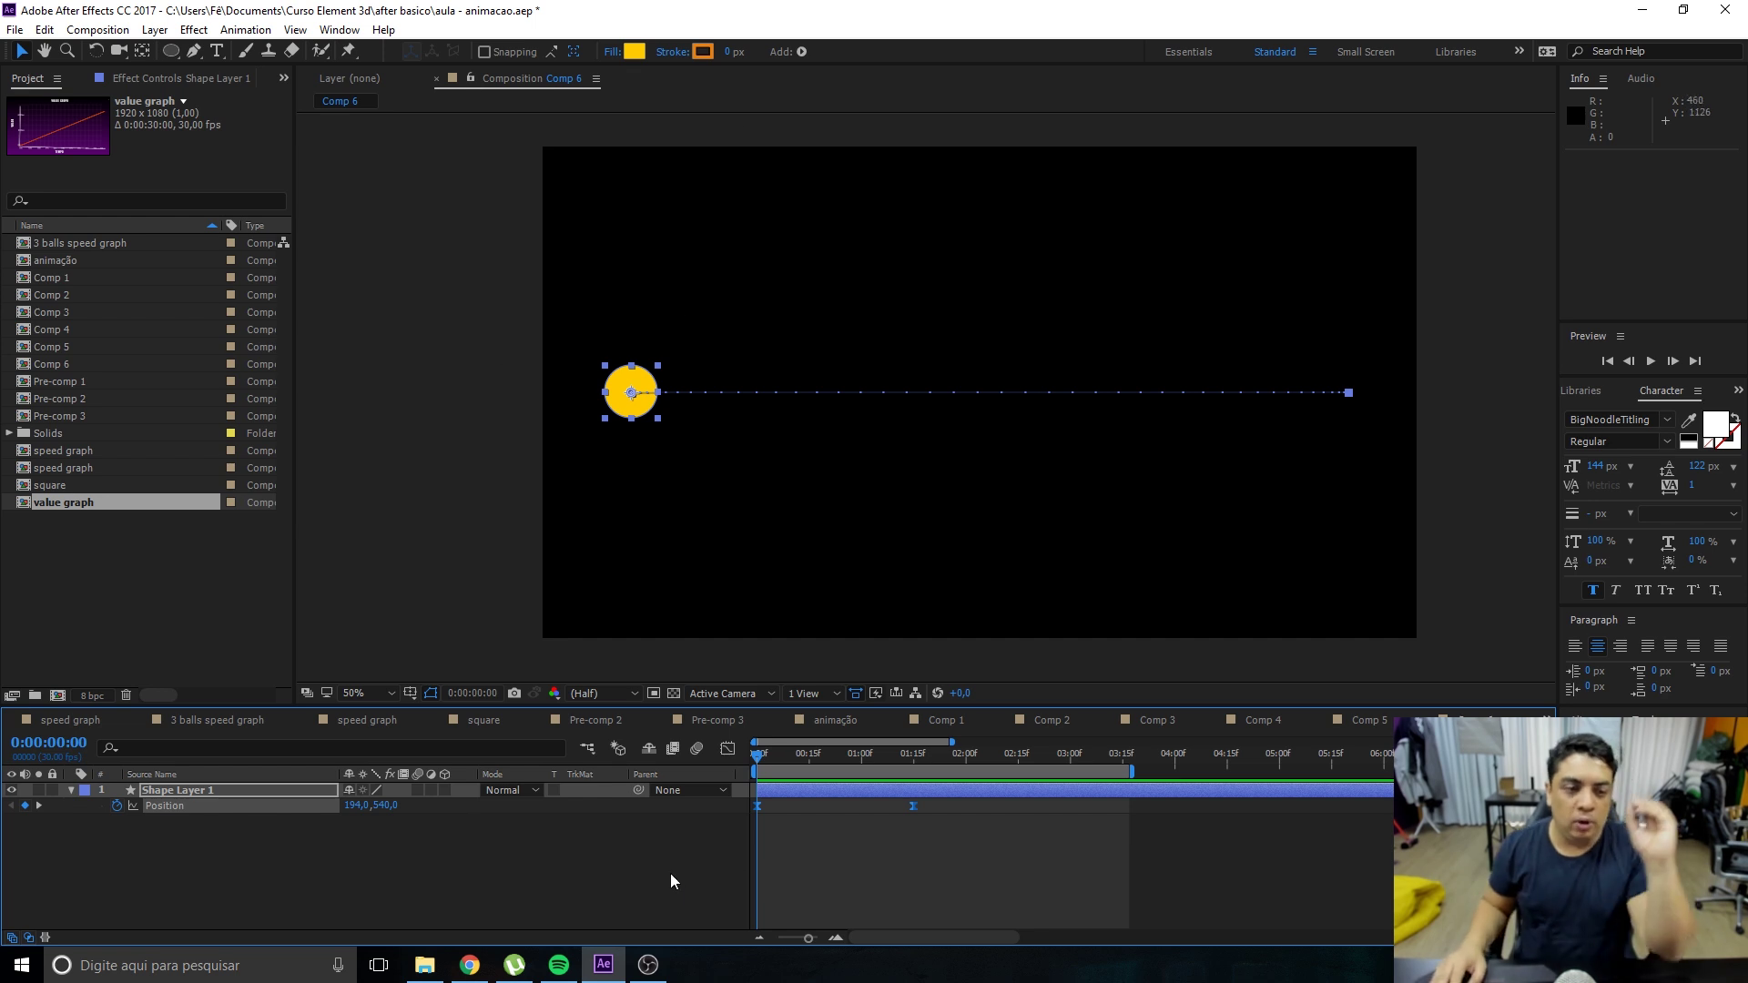
Switch the timeline to the Graph Editor and select Position to display its value curve.
click(647, 865)
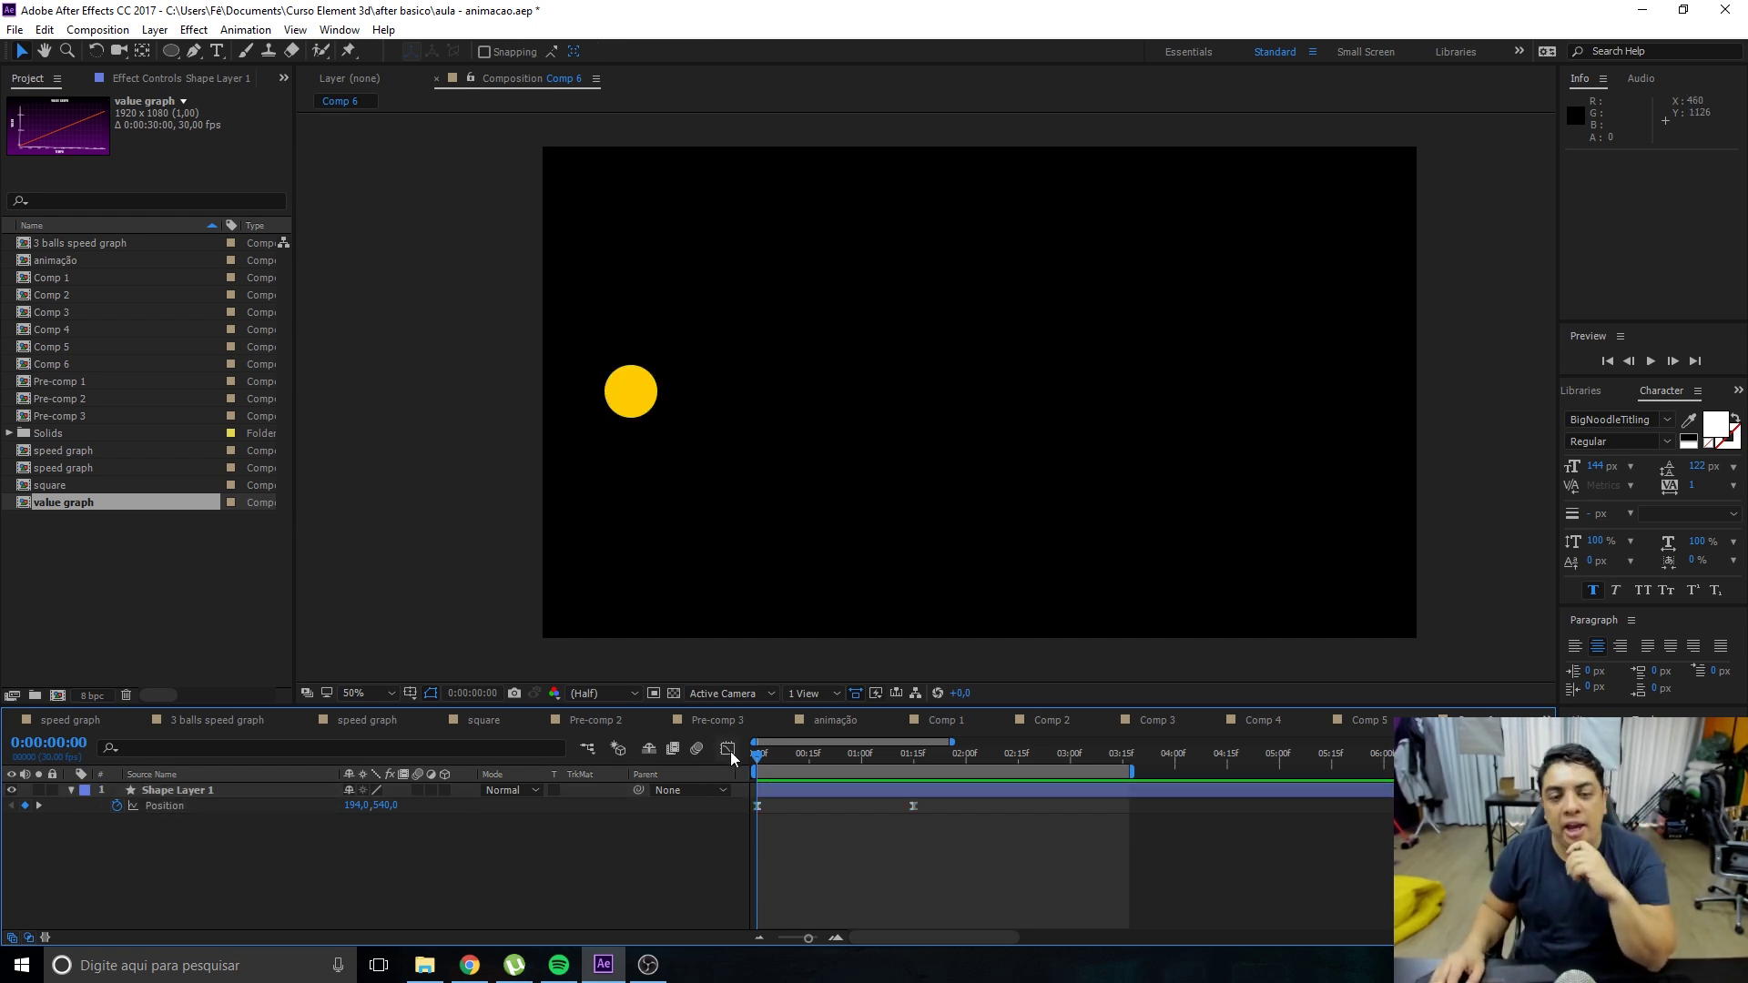
click(729, 751)
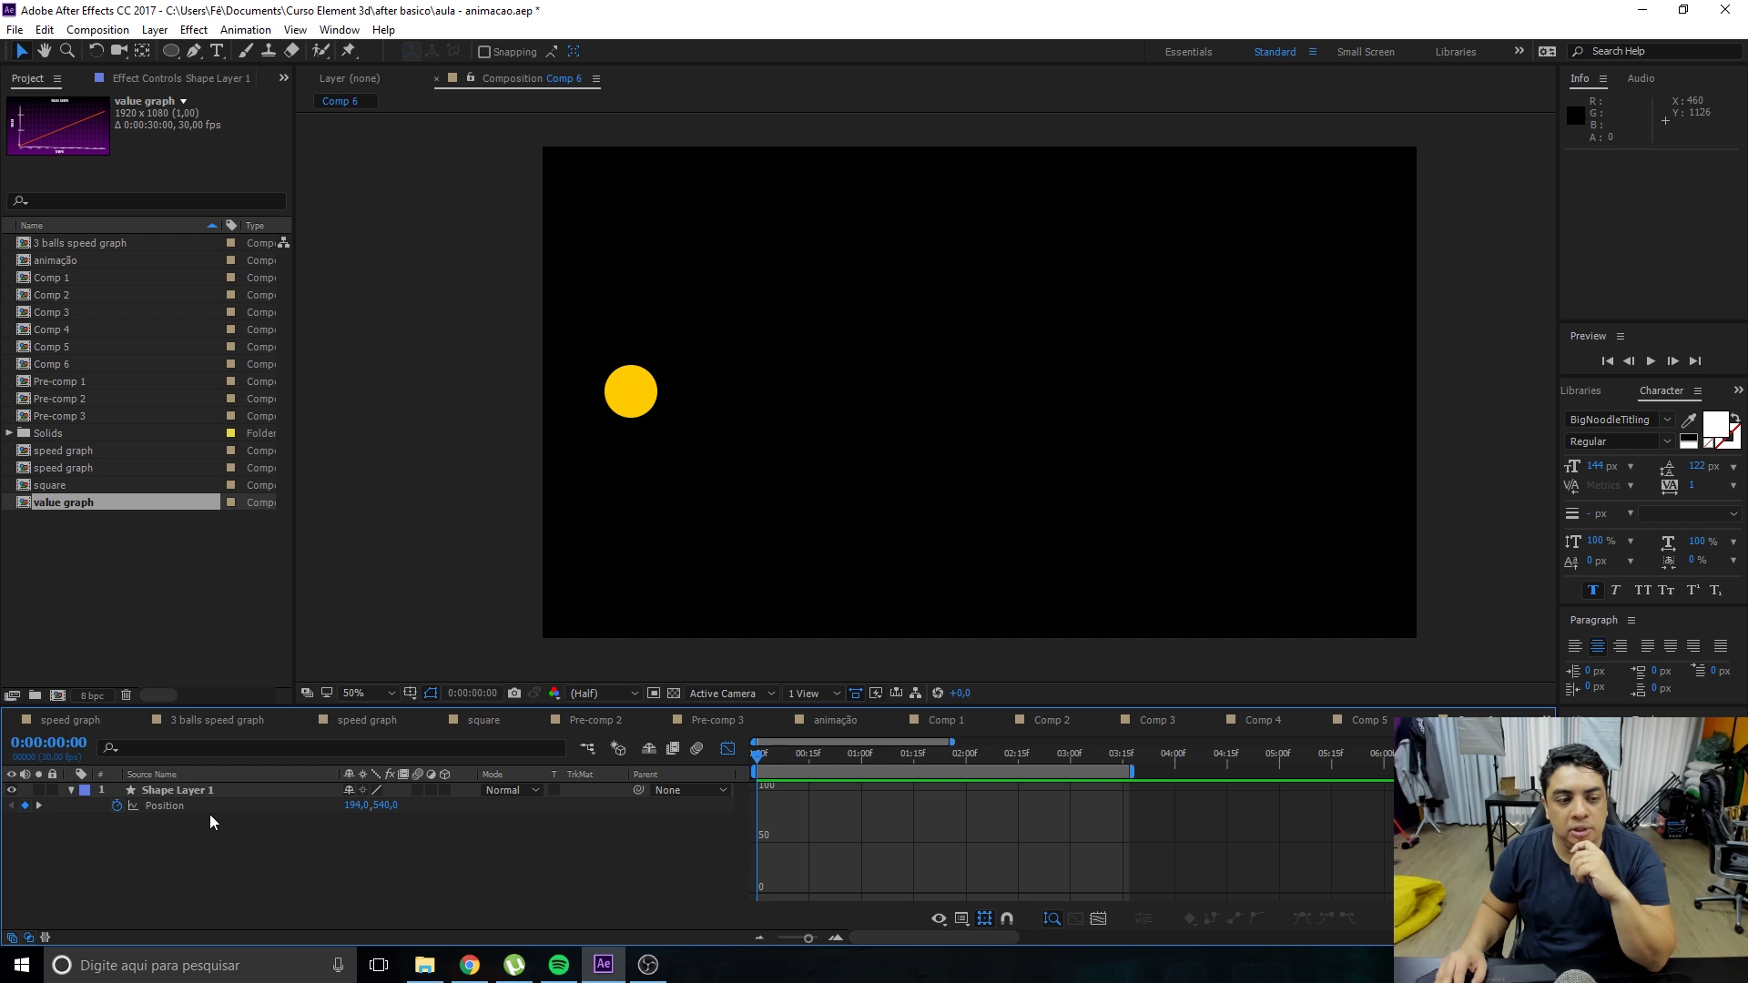
click(165, 807)
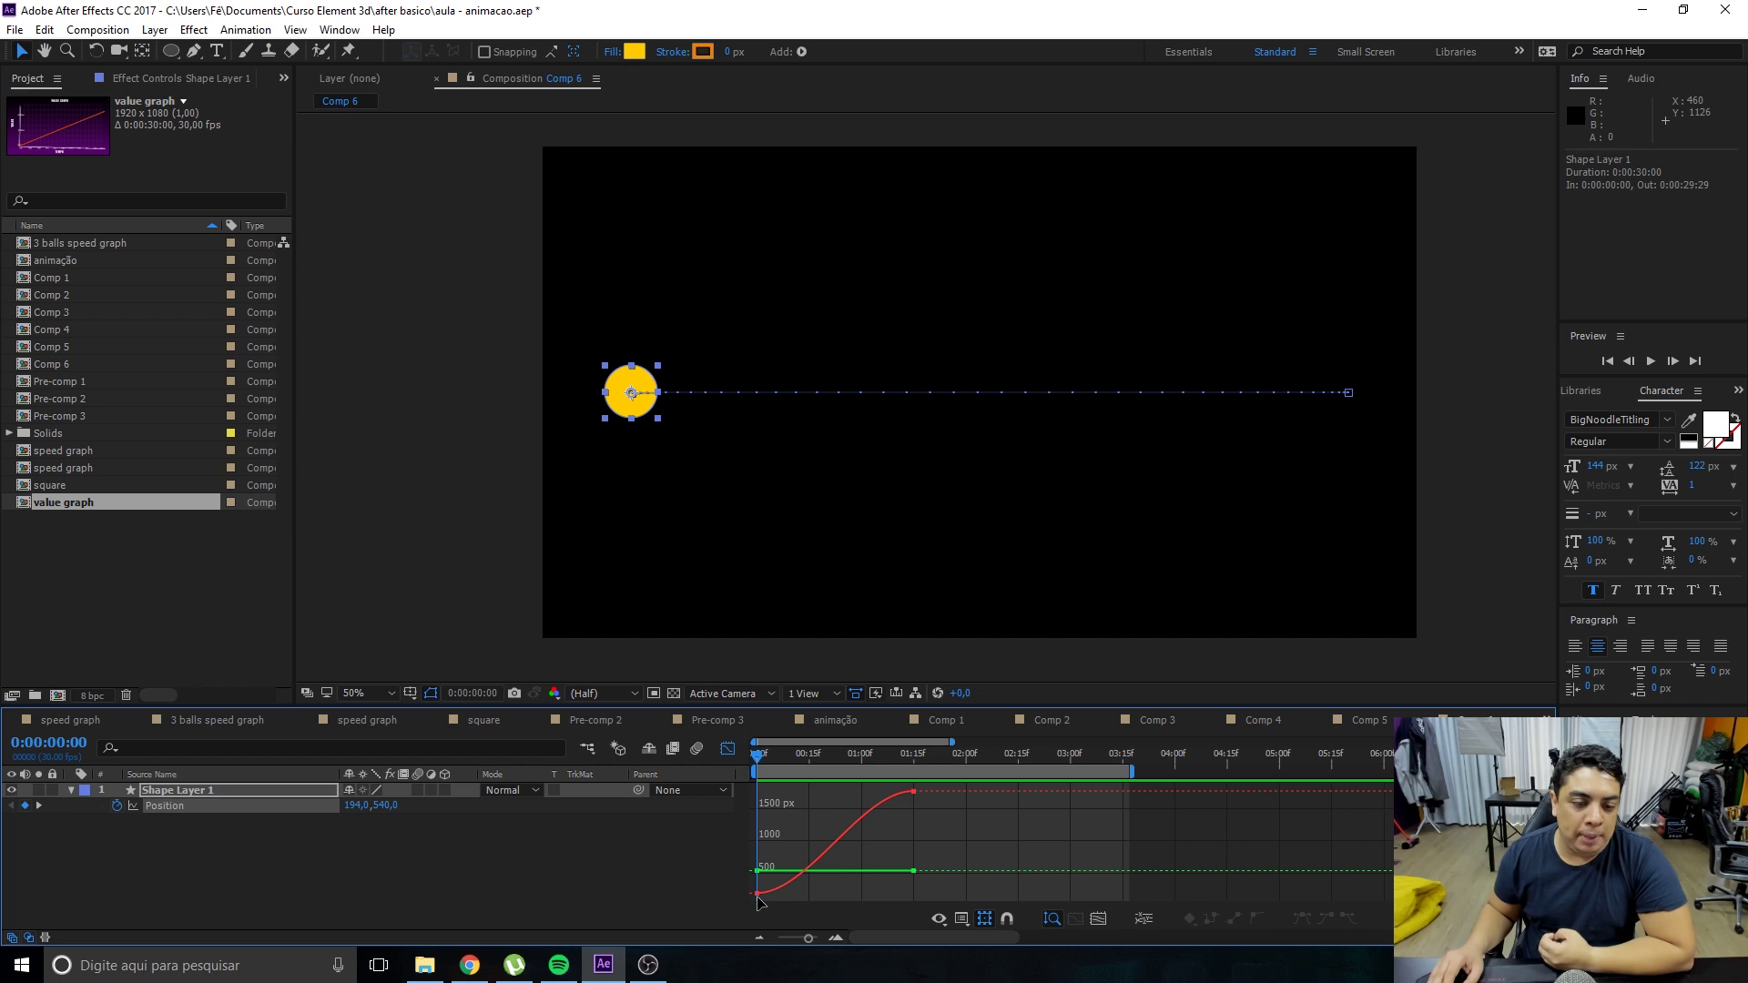
click(435, 858)
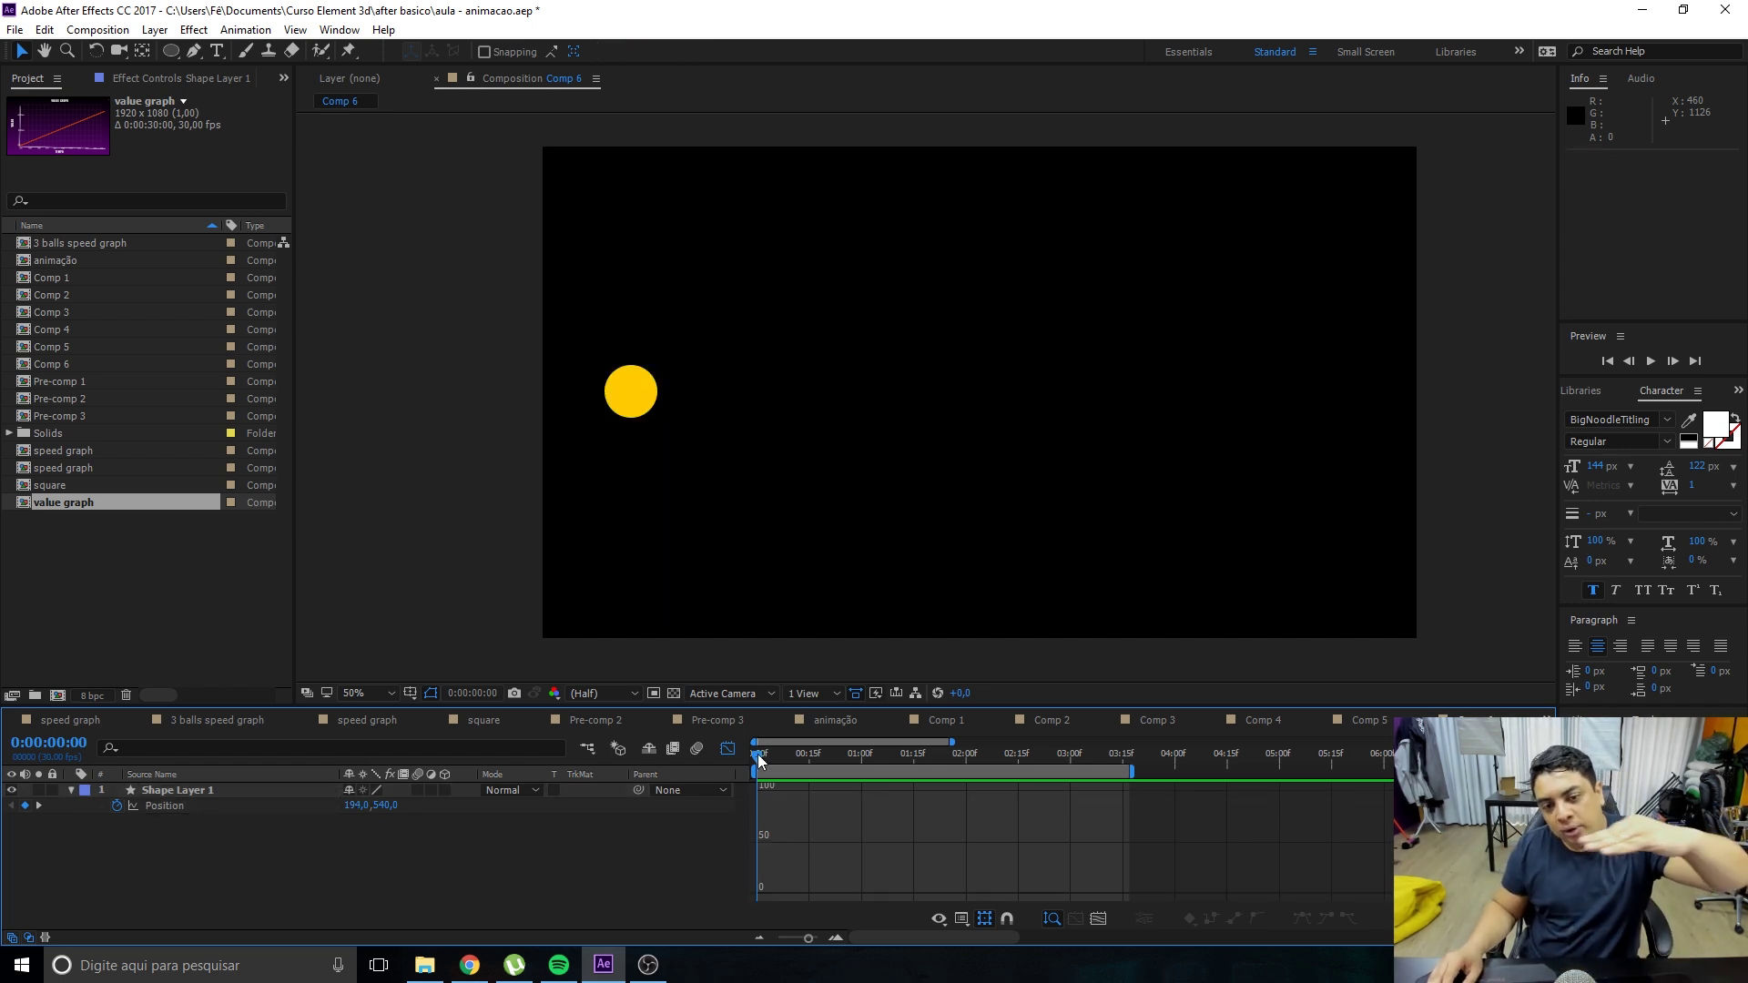
drag(758, 754, 834, 747)
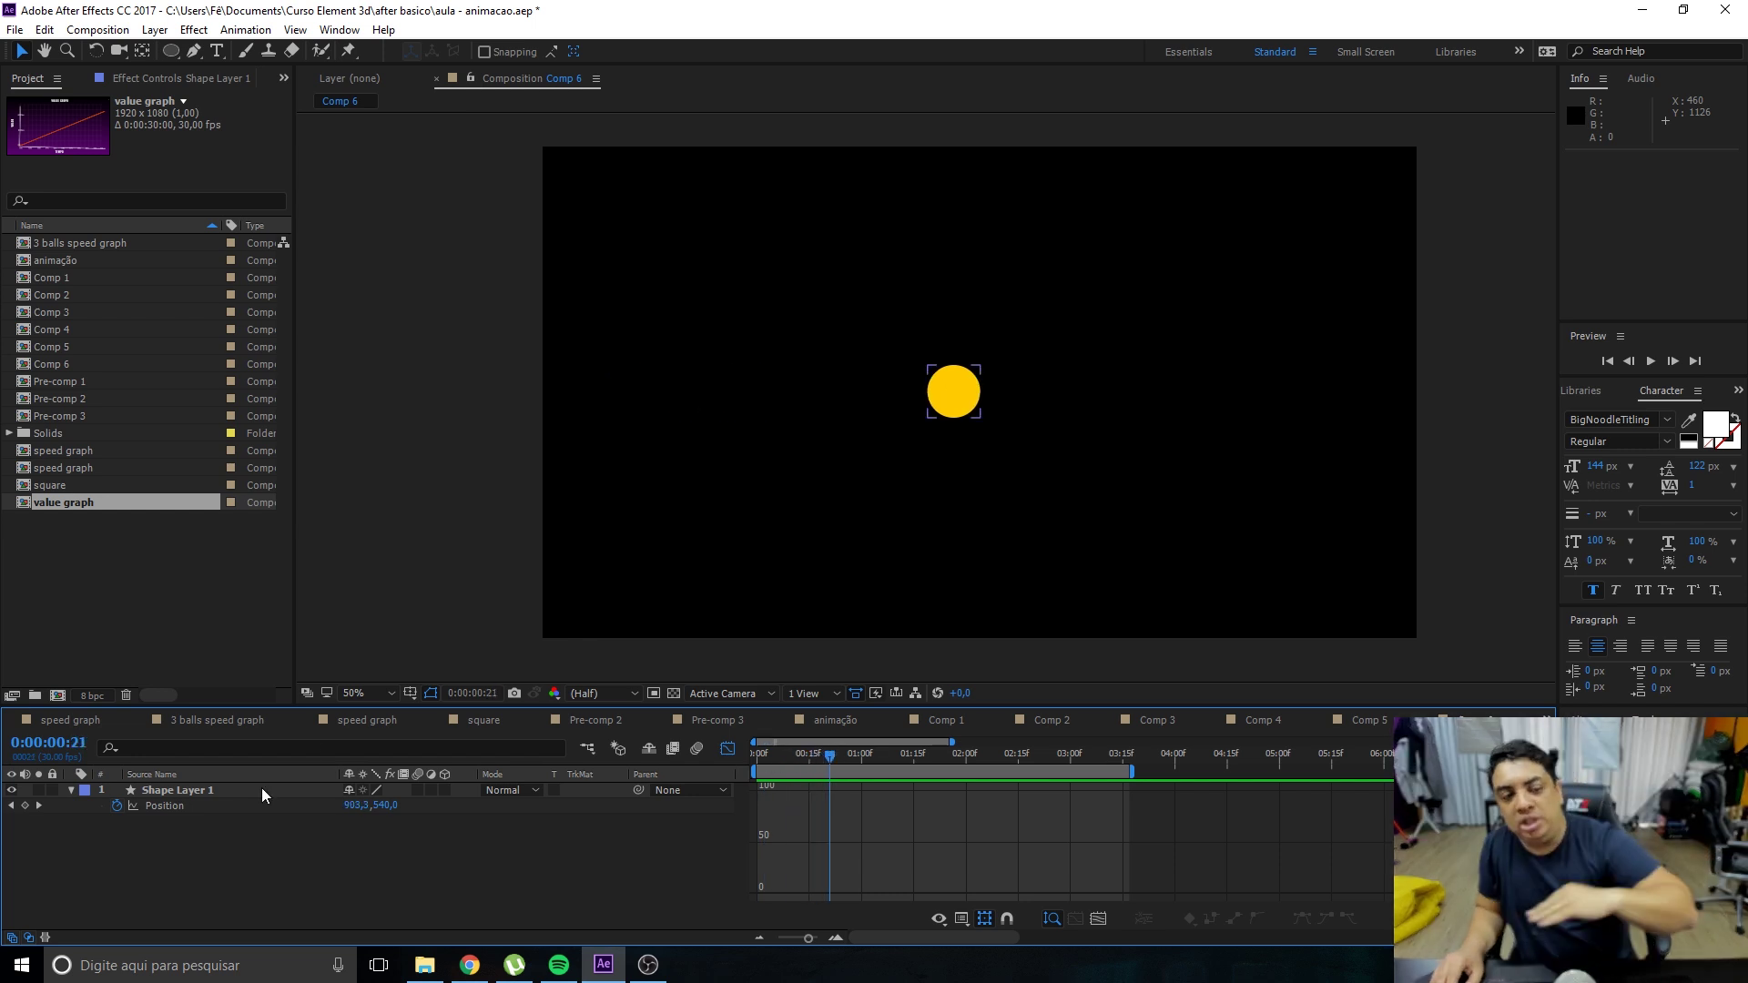
click(179, 807)
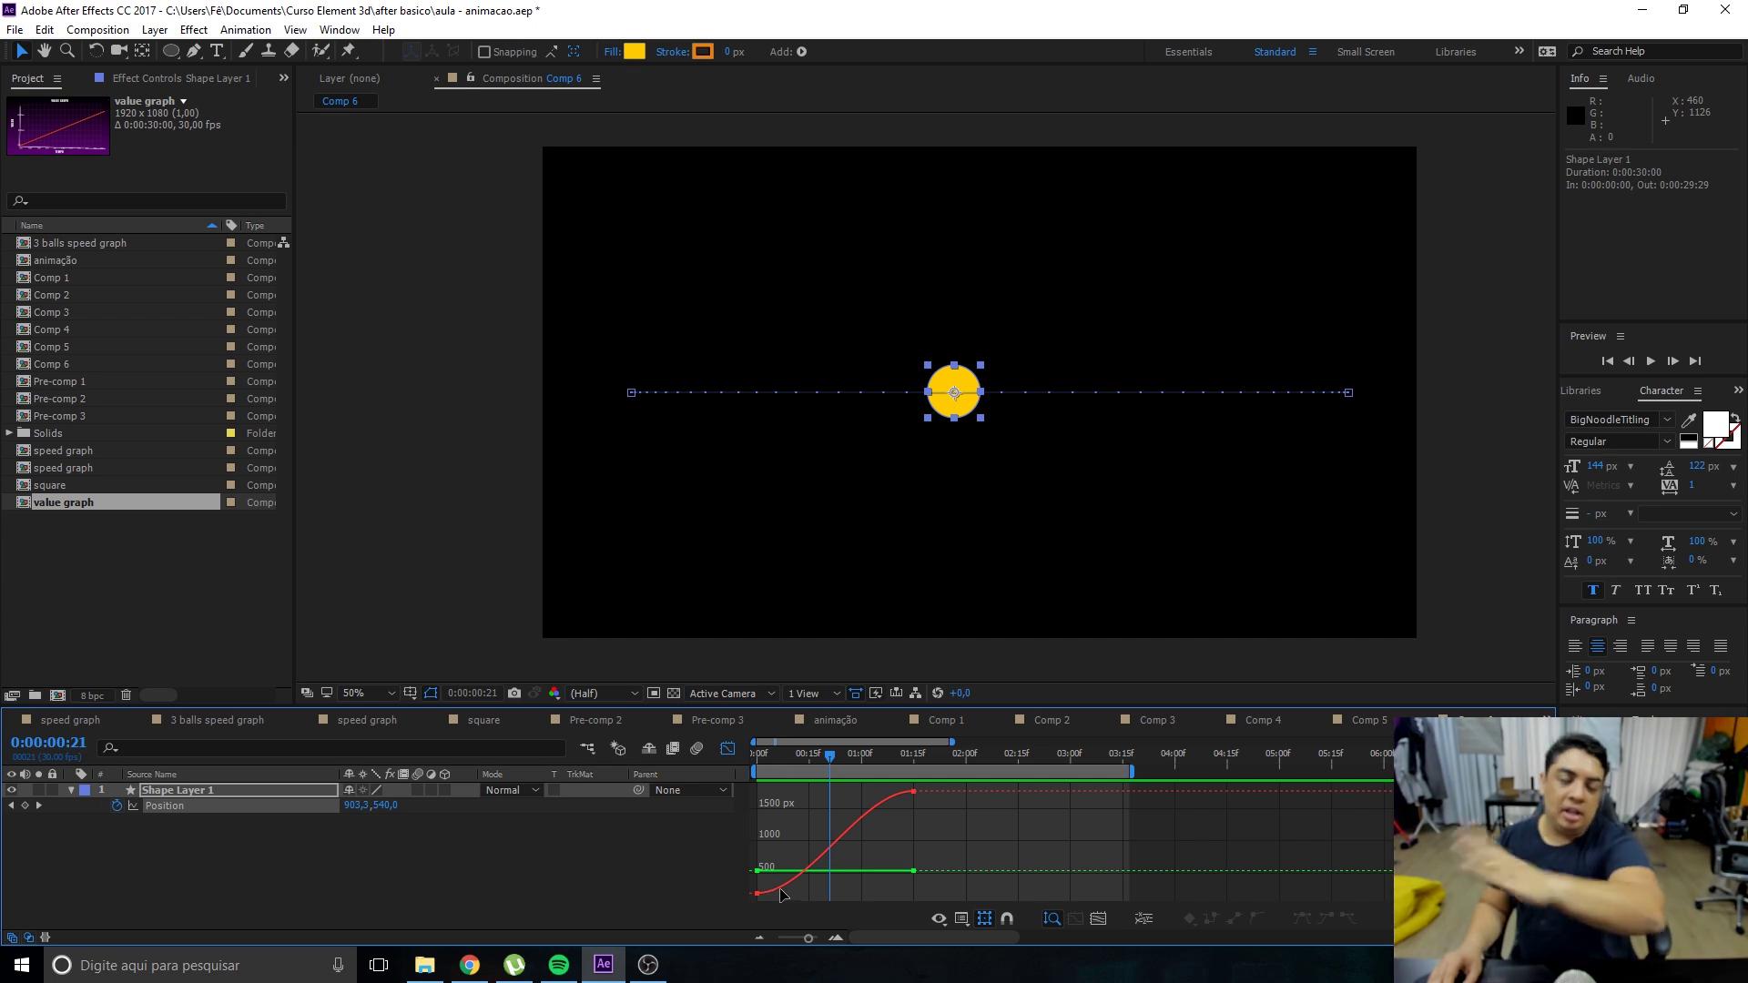
Try the ball's Y position at 947, restore it to 540, and reselect Position.
mouse_move(387, 806)
mouse_down()
mouse_move(731, 789)
mouse_move(468, 703)
mouse_move(466, 874)
mouse_up()
click(483, 856)
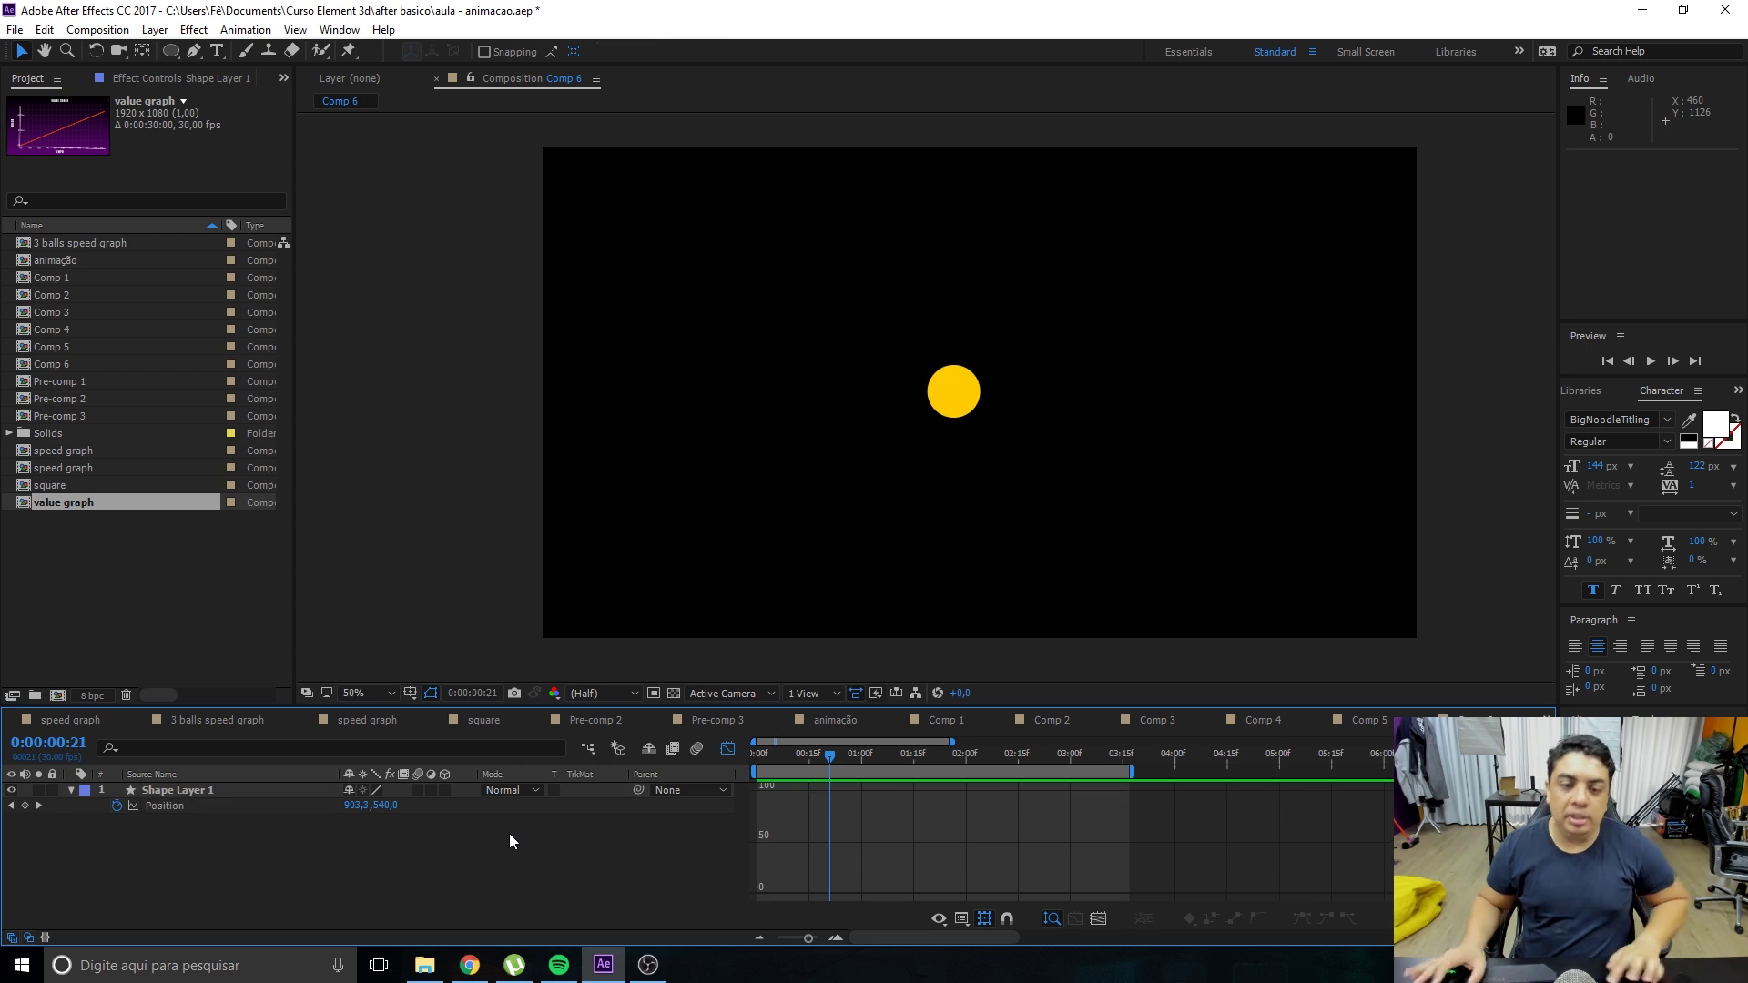
click(167, 807)
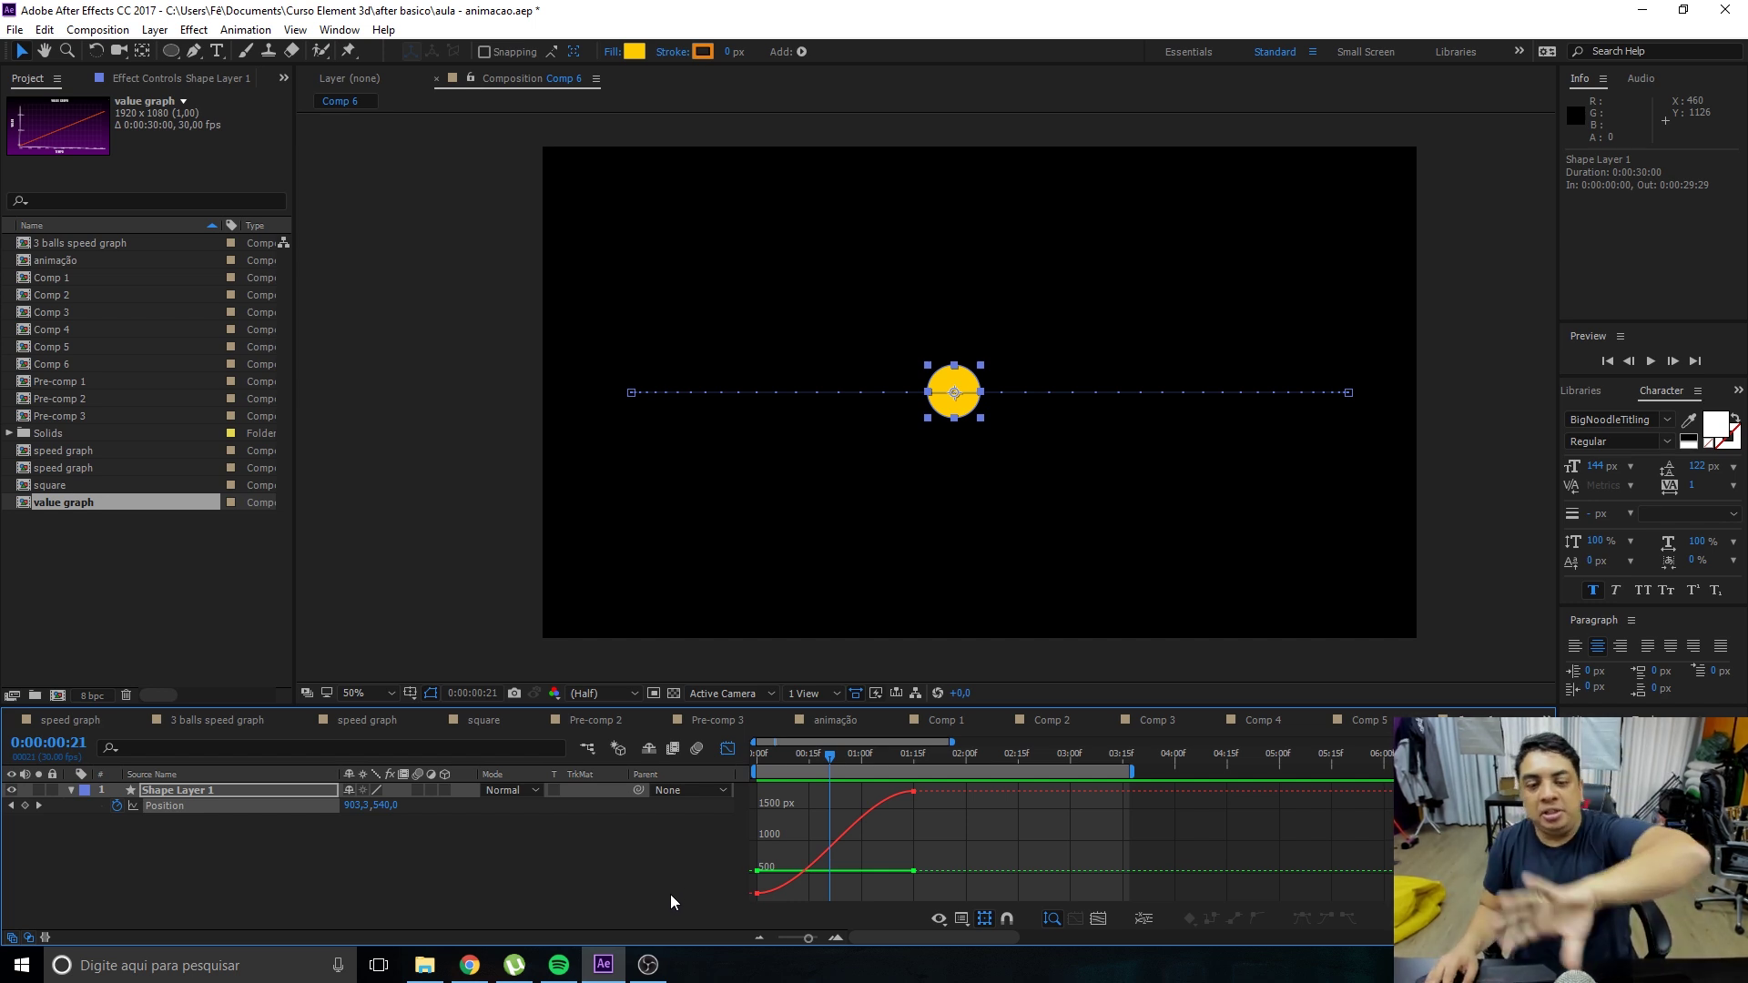
click(965, 922)
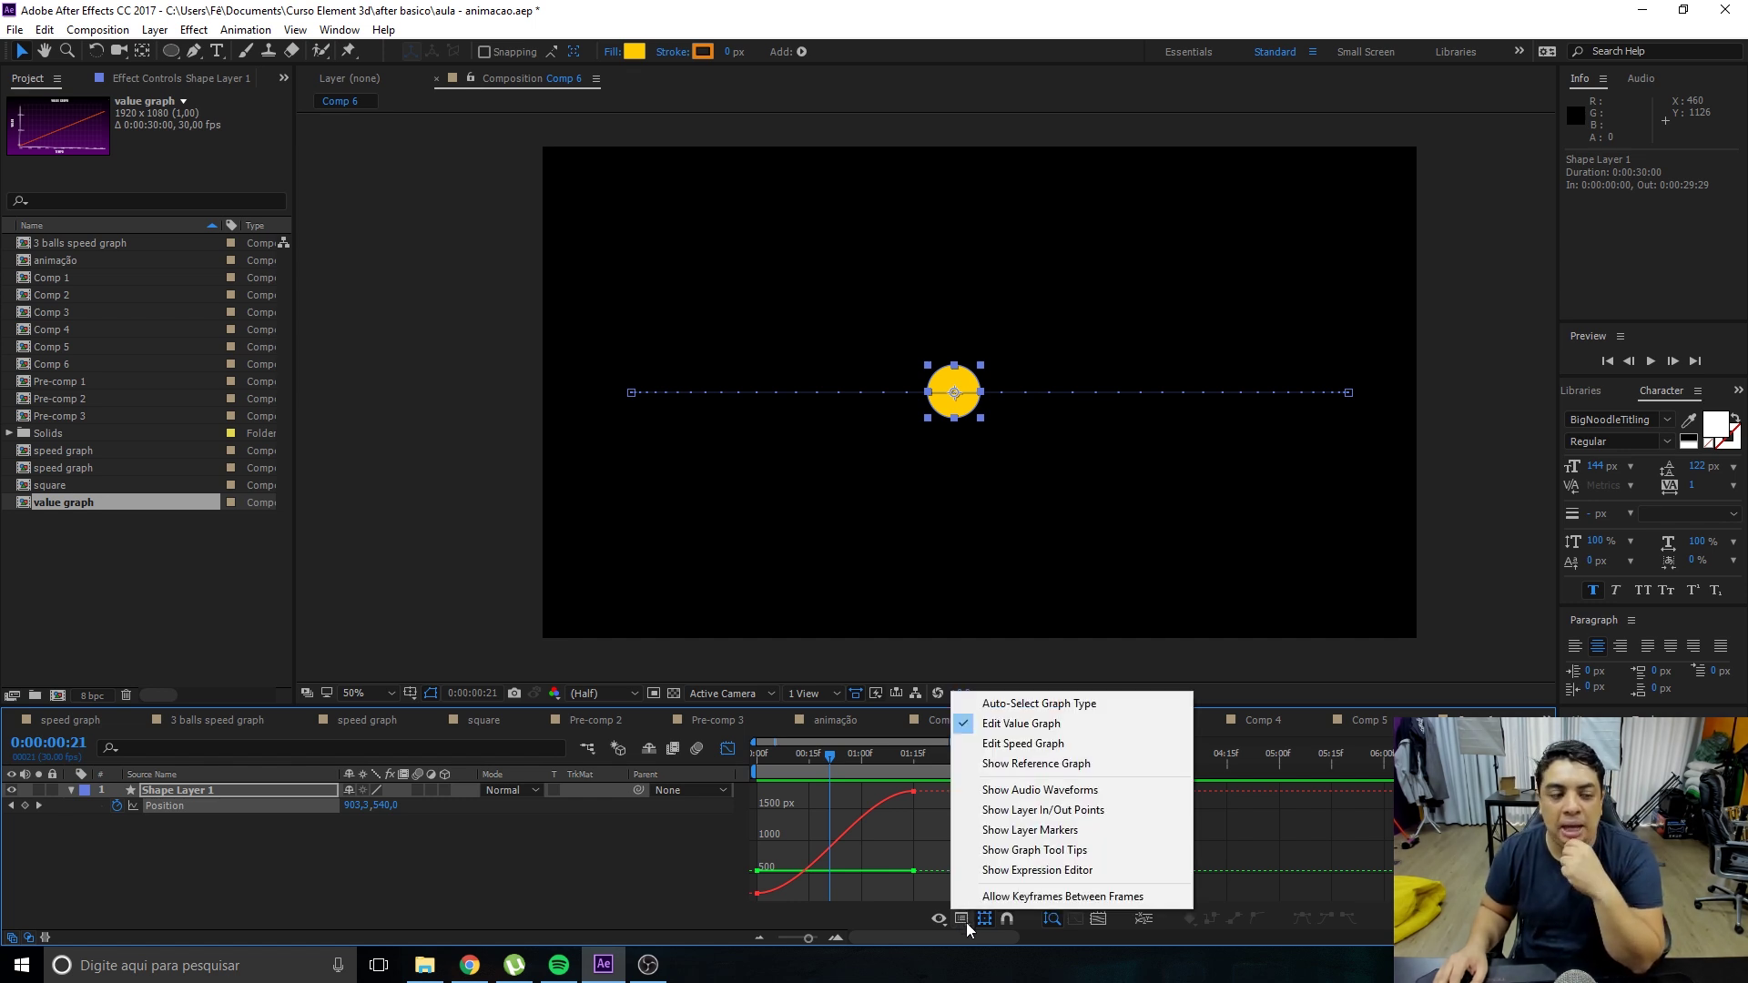
Choose Edit Speed Graph, compare with Edit Value Graph, then settle on the speed graph.
click(1027, 743)
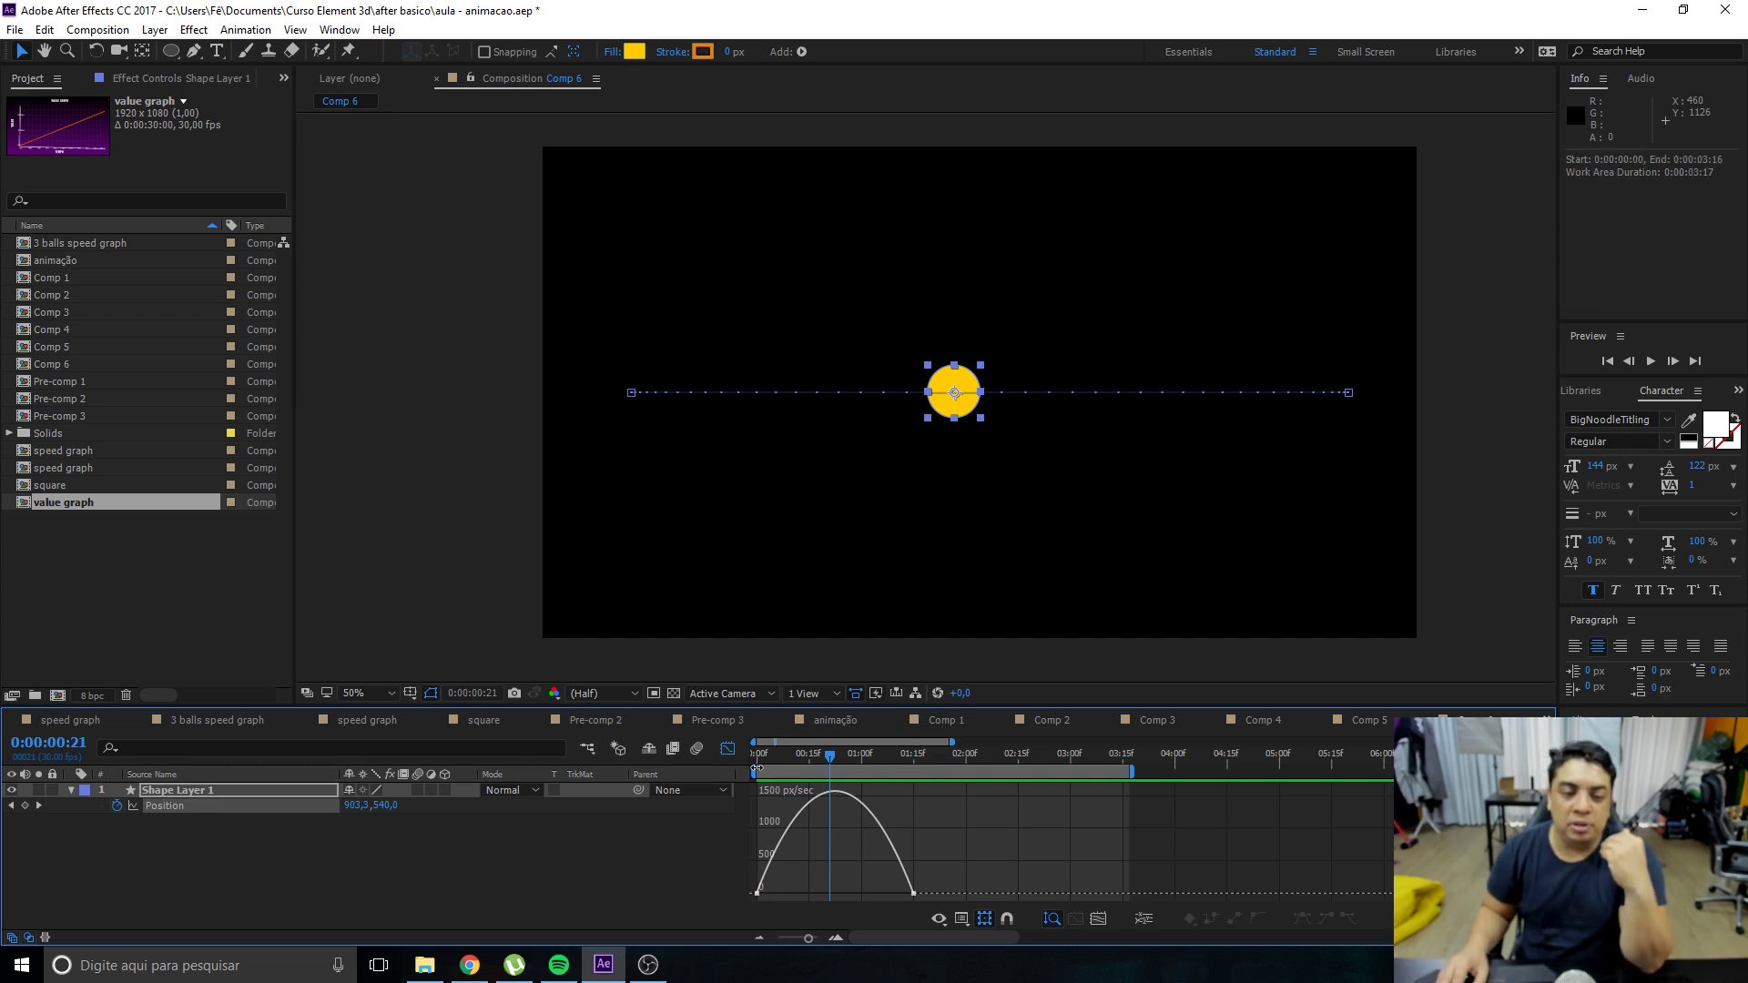
key(Home)
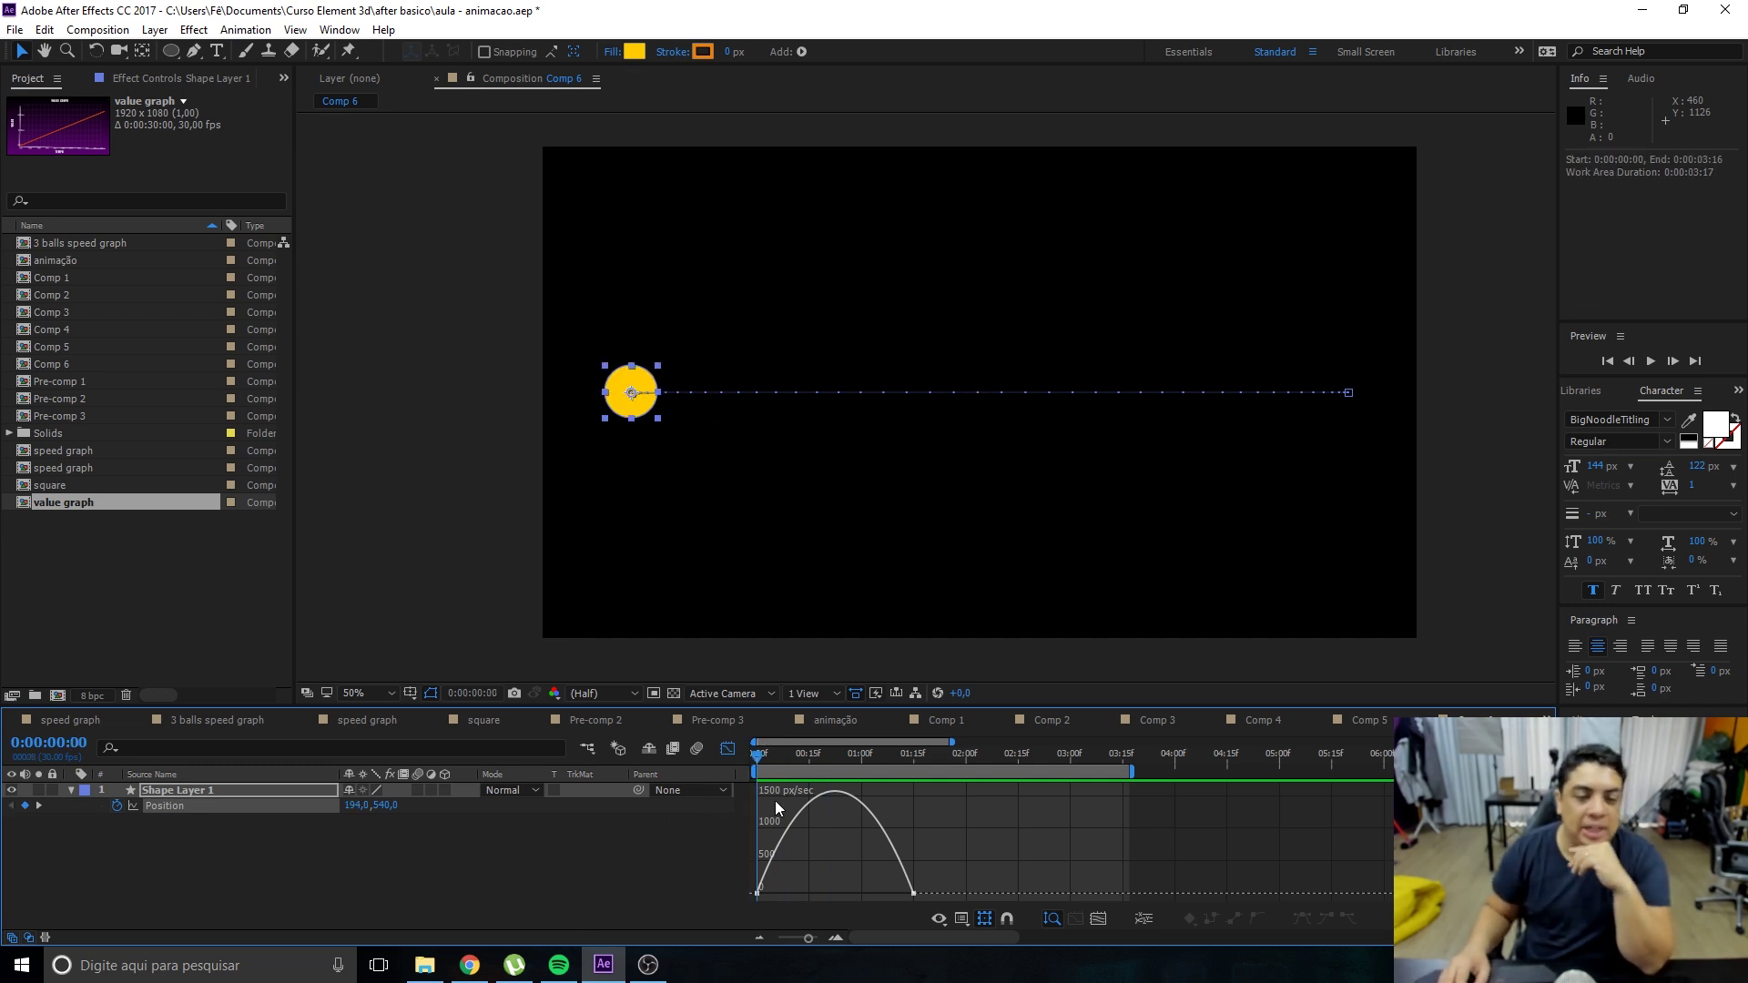
click(962, 919)
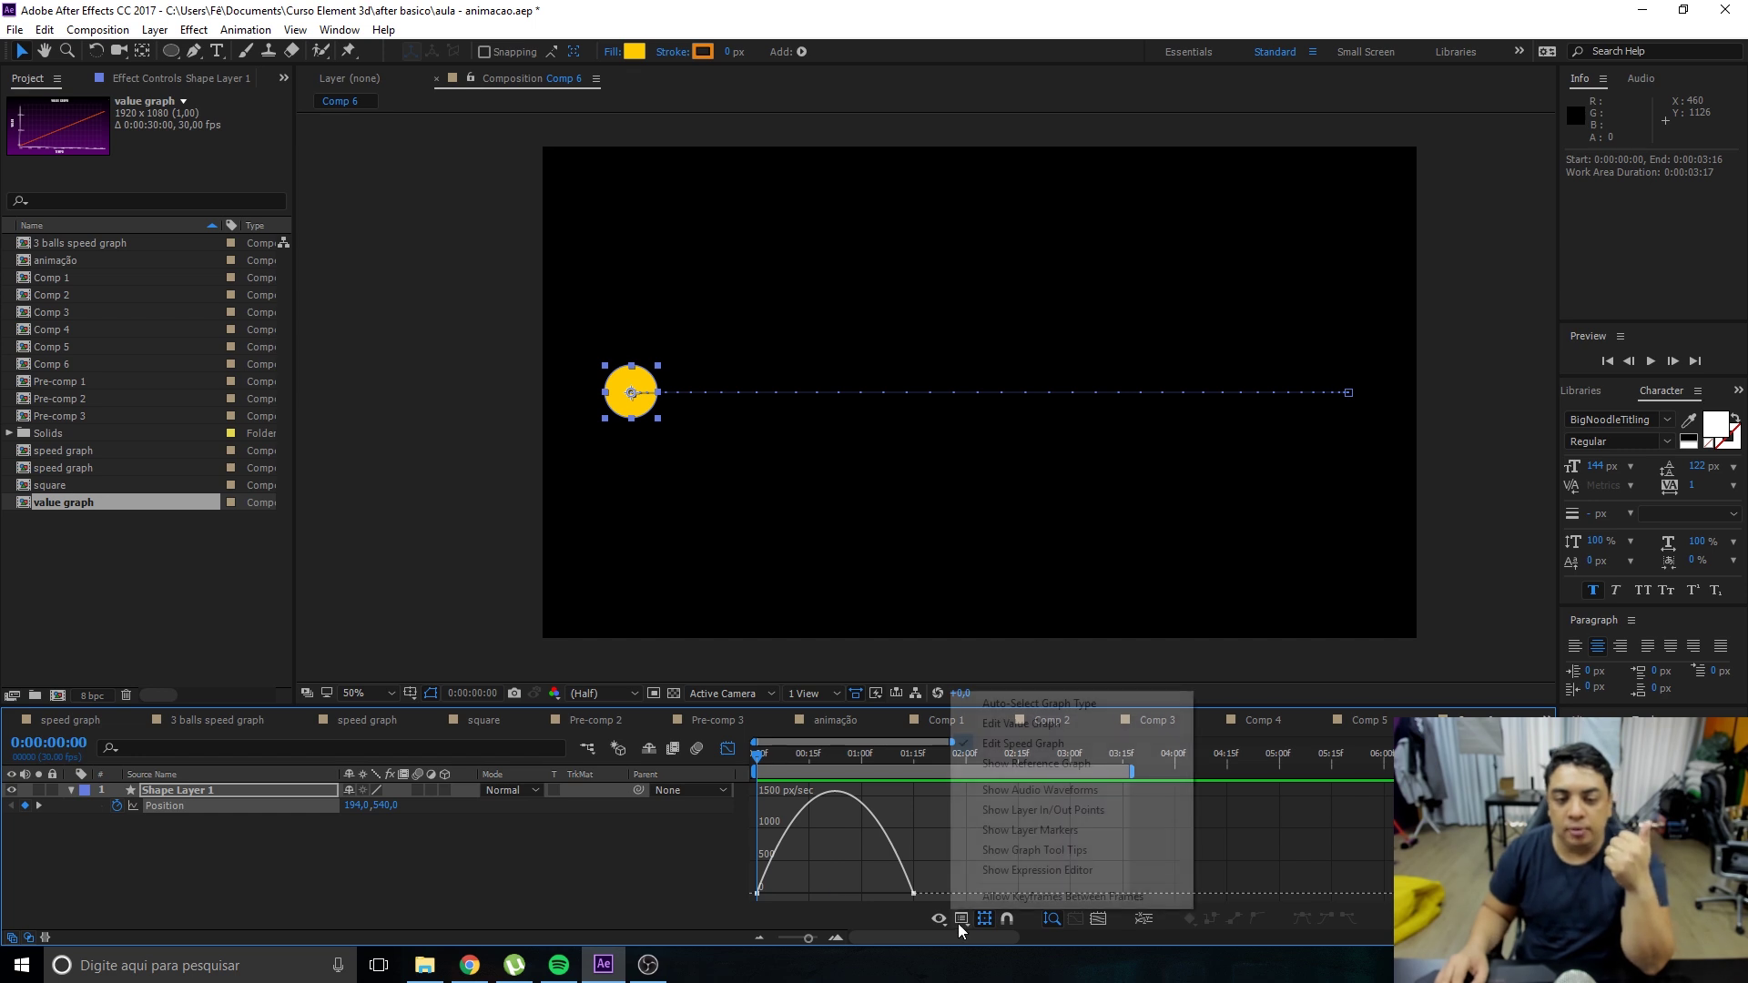
click(1013, 722)
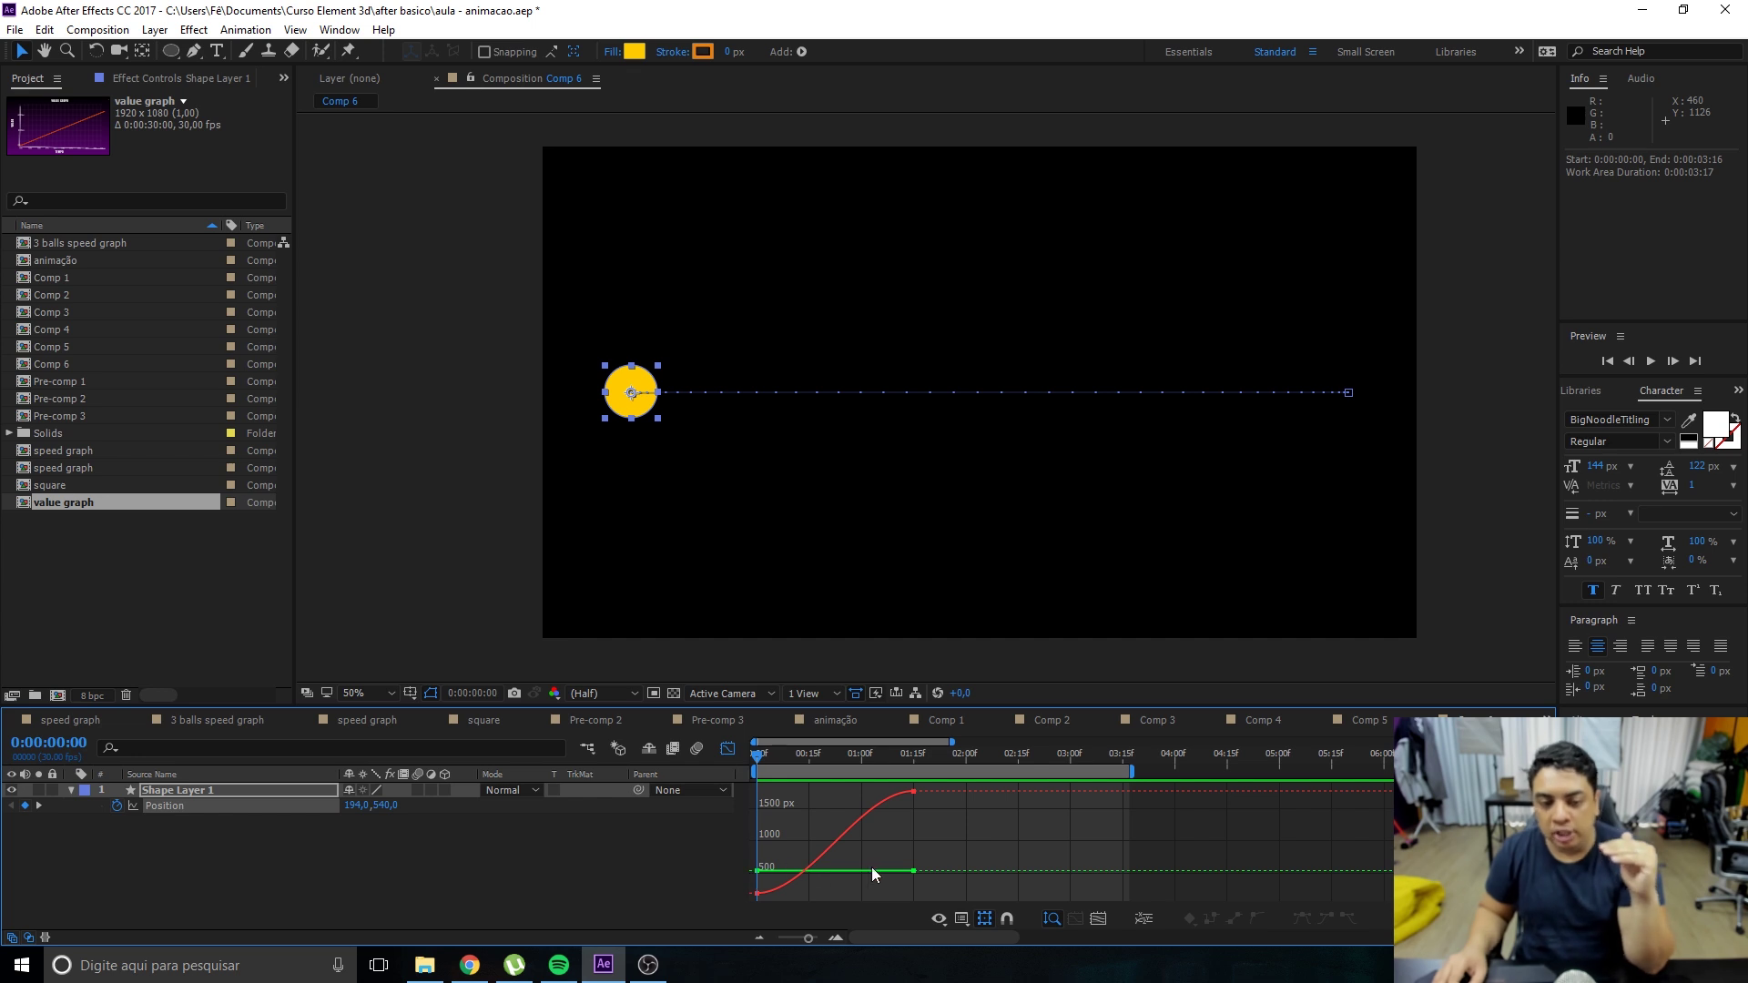
click(962, 920)
click(1023, 744)
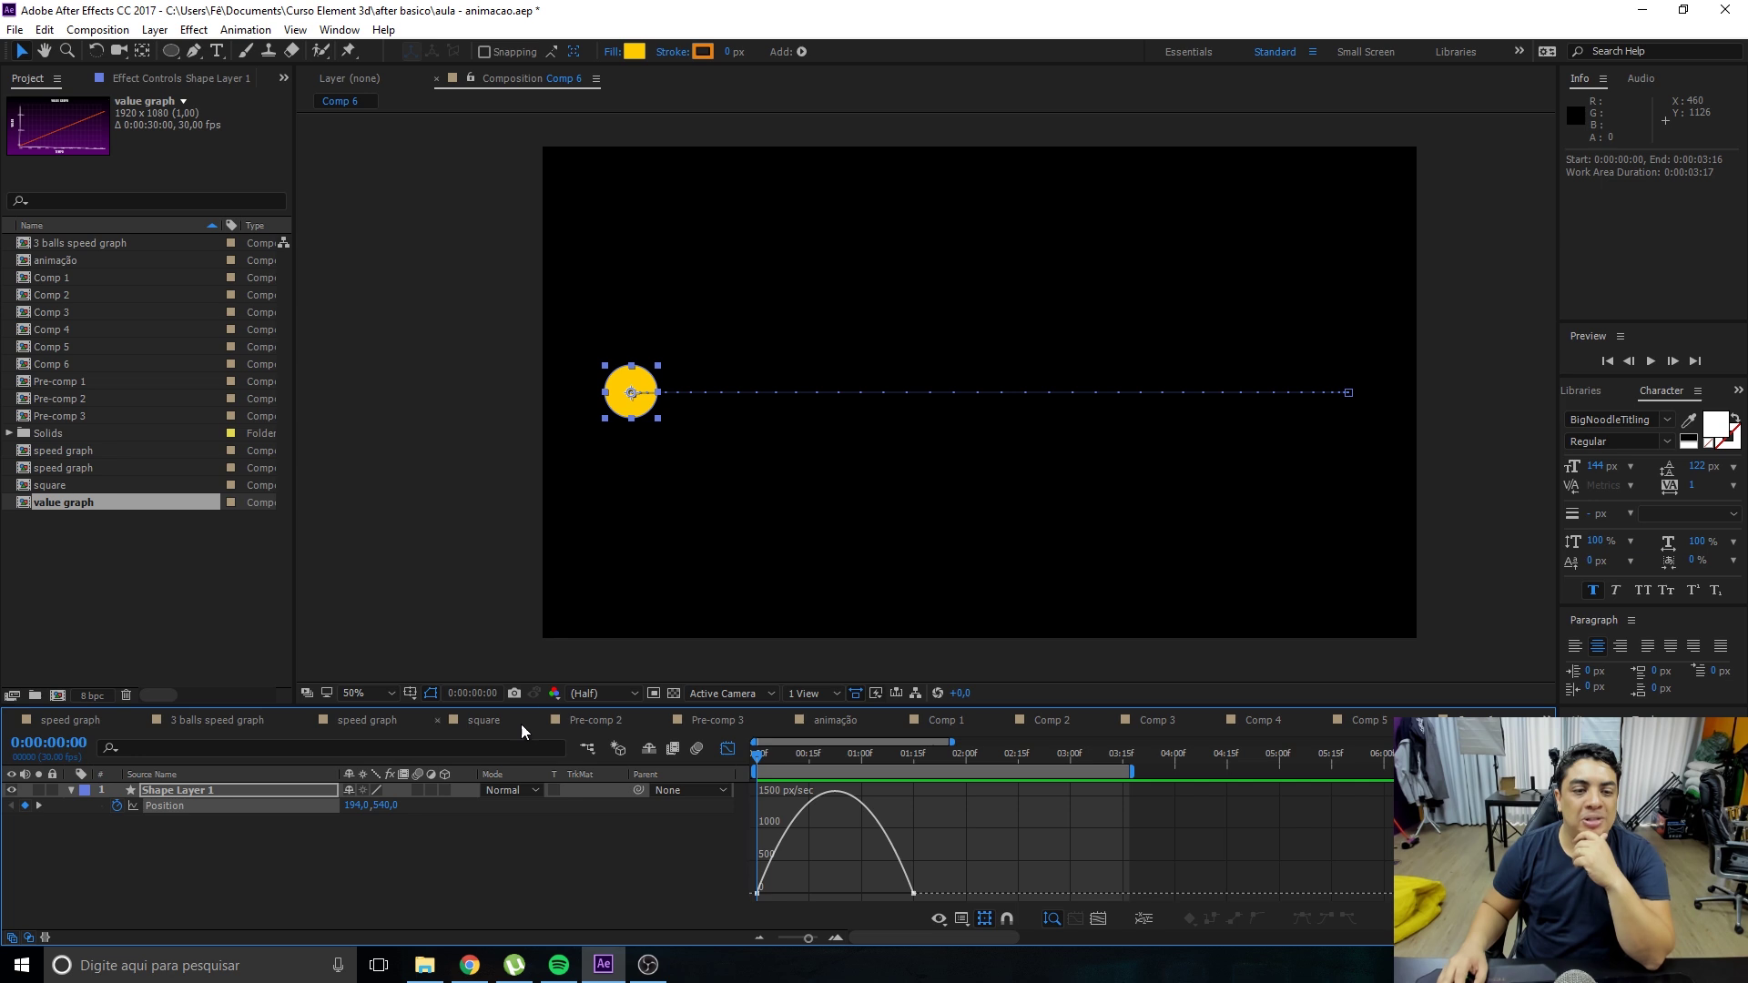
drag(553, 707, 551, 666)
Open the speed graph composition and scrub through its animation.
click(364, 827)
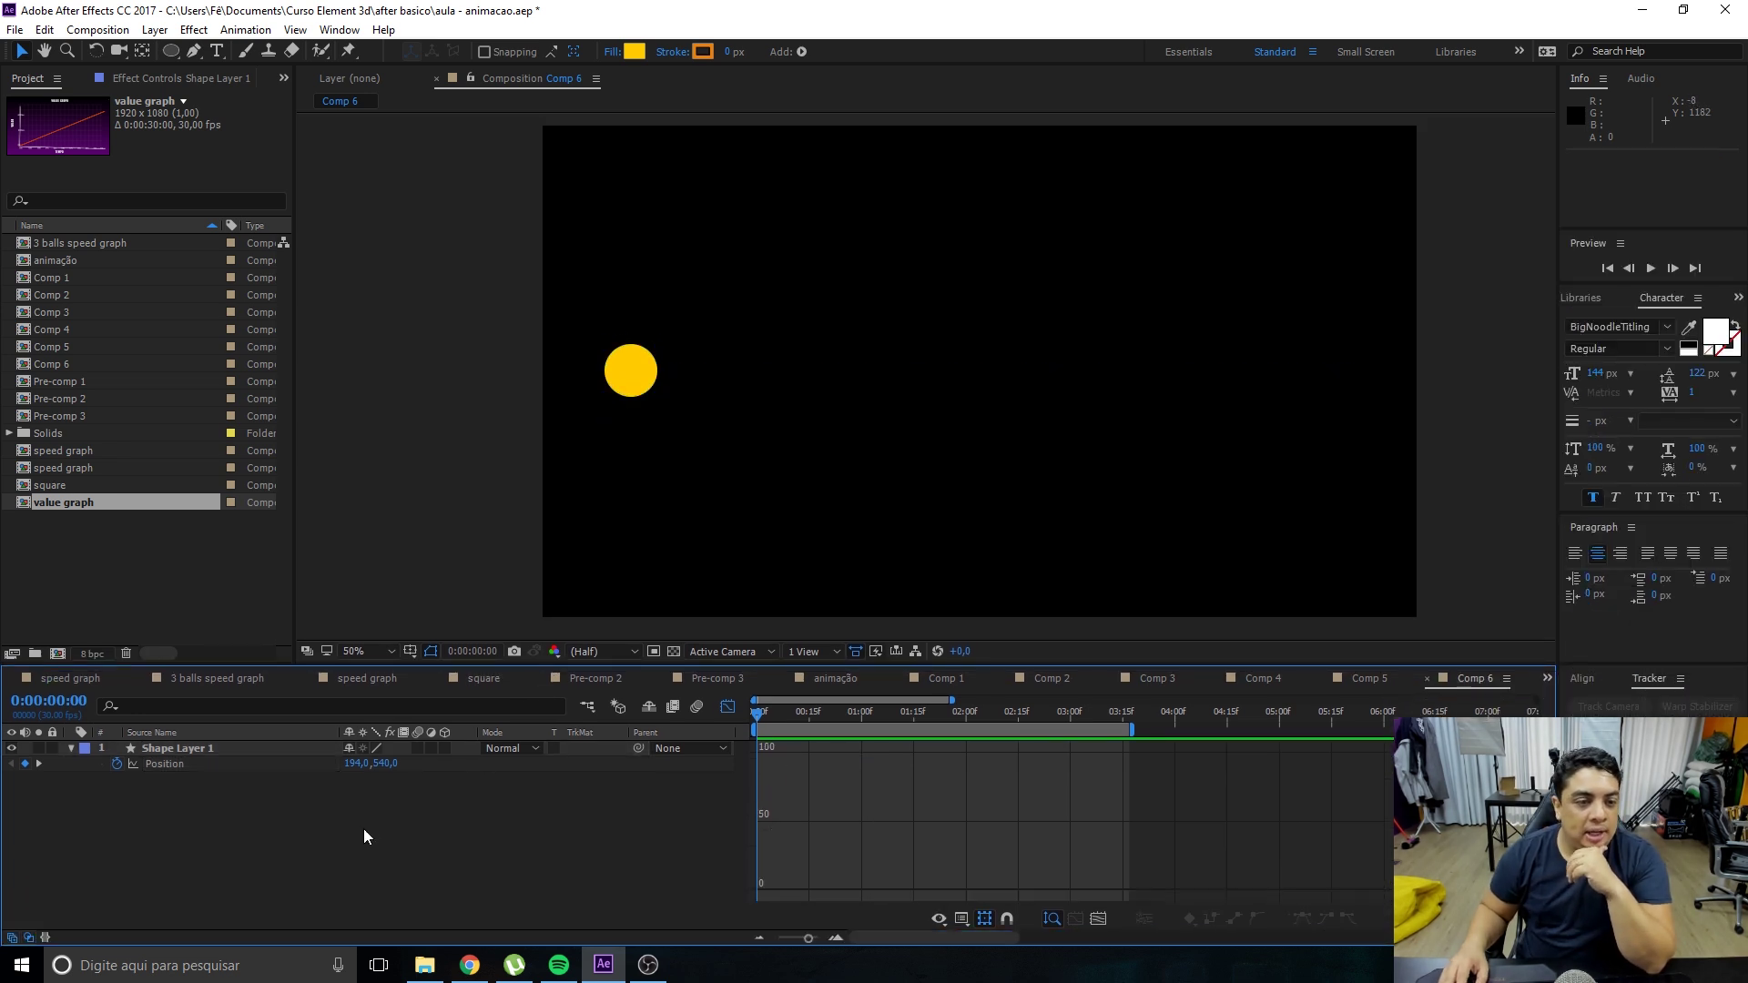
click(342, 676)
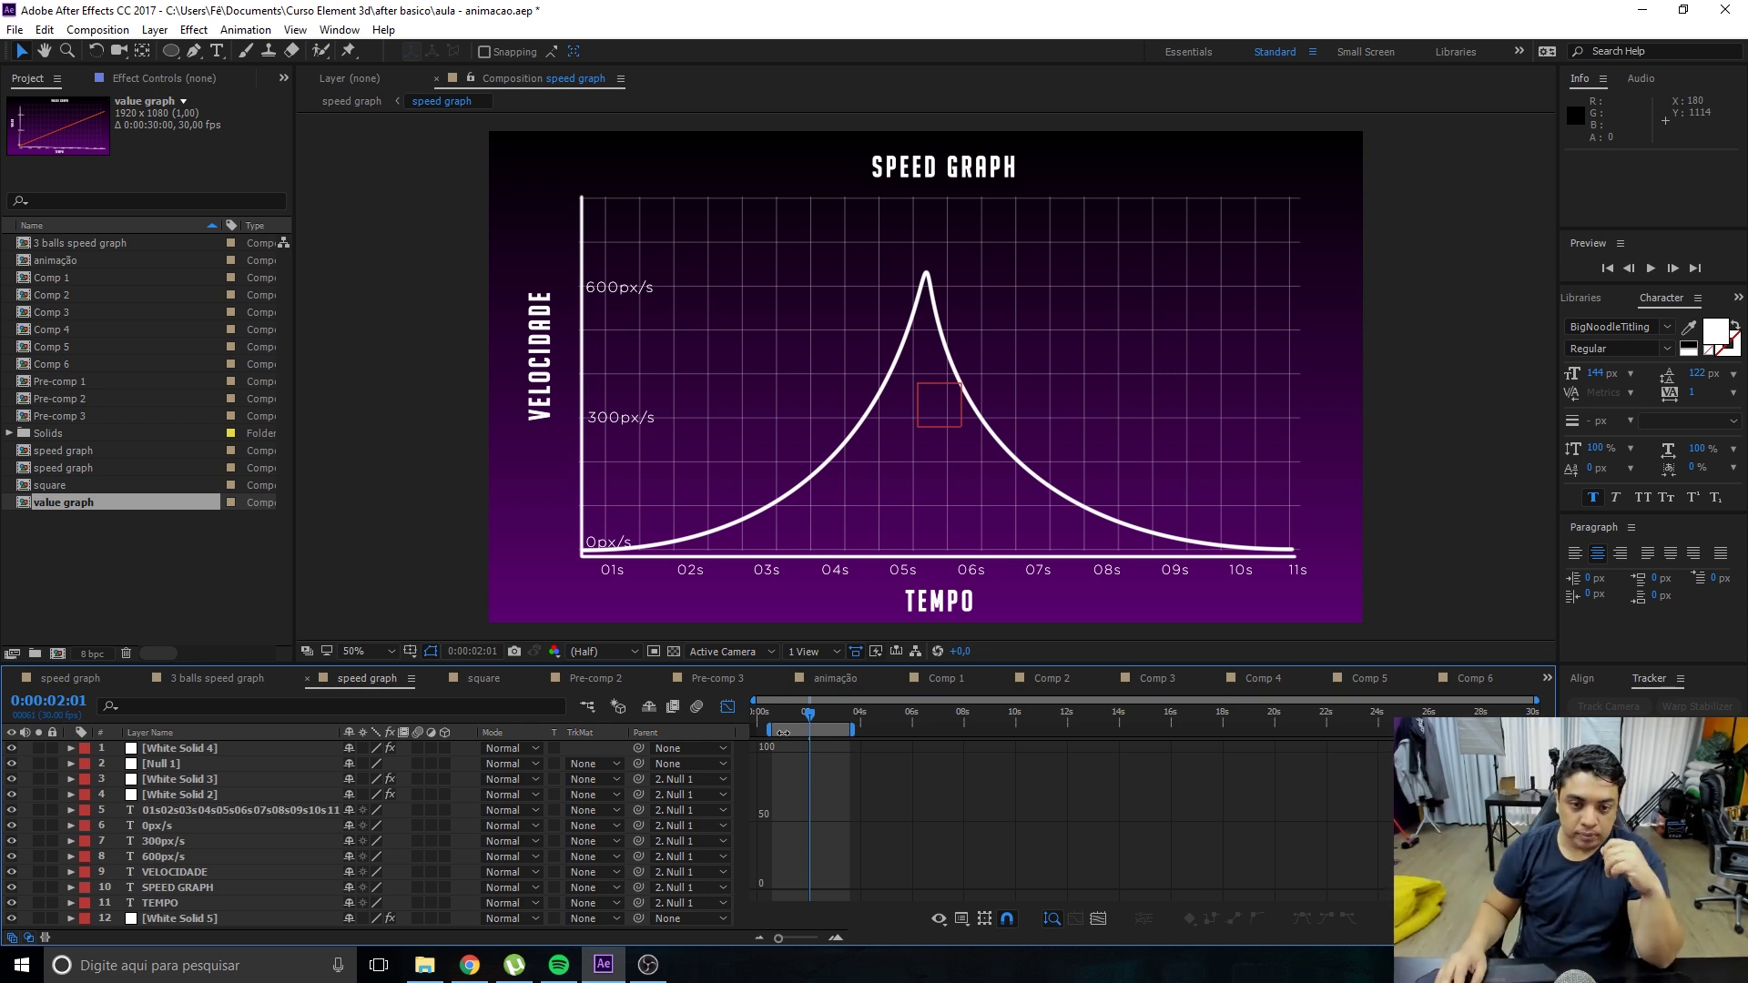
mouse_move(793, 719)
mouse_down()
mouse_move(767, 722)
mouse_move(813, 724)
mouse_up()
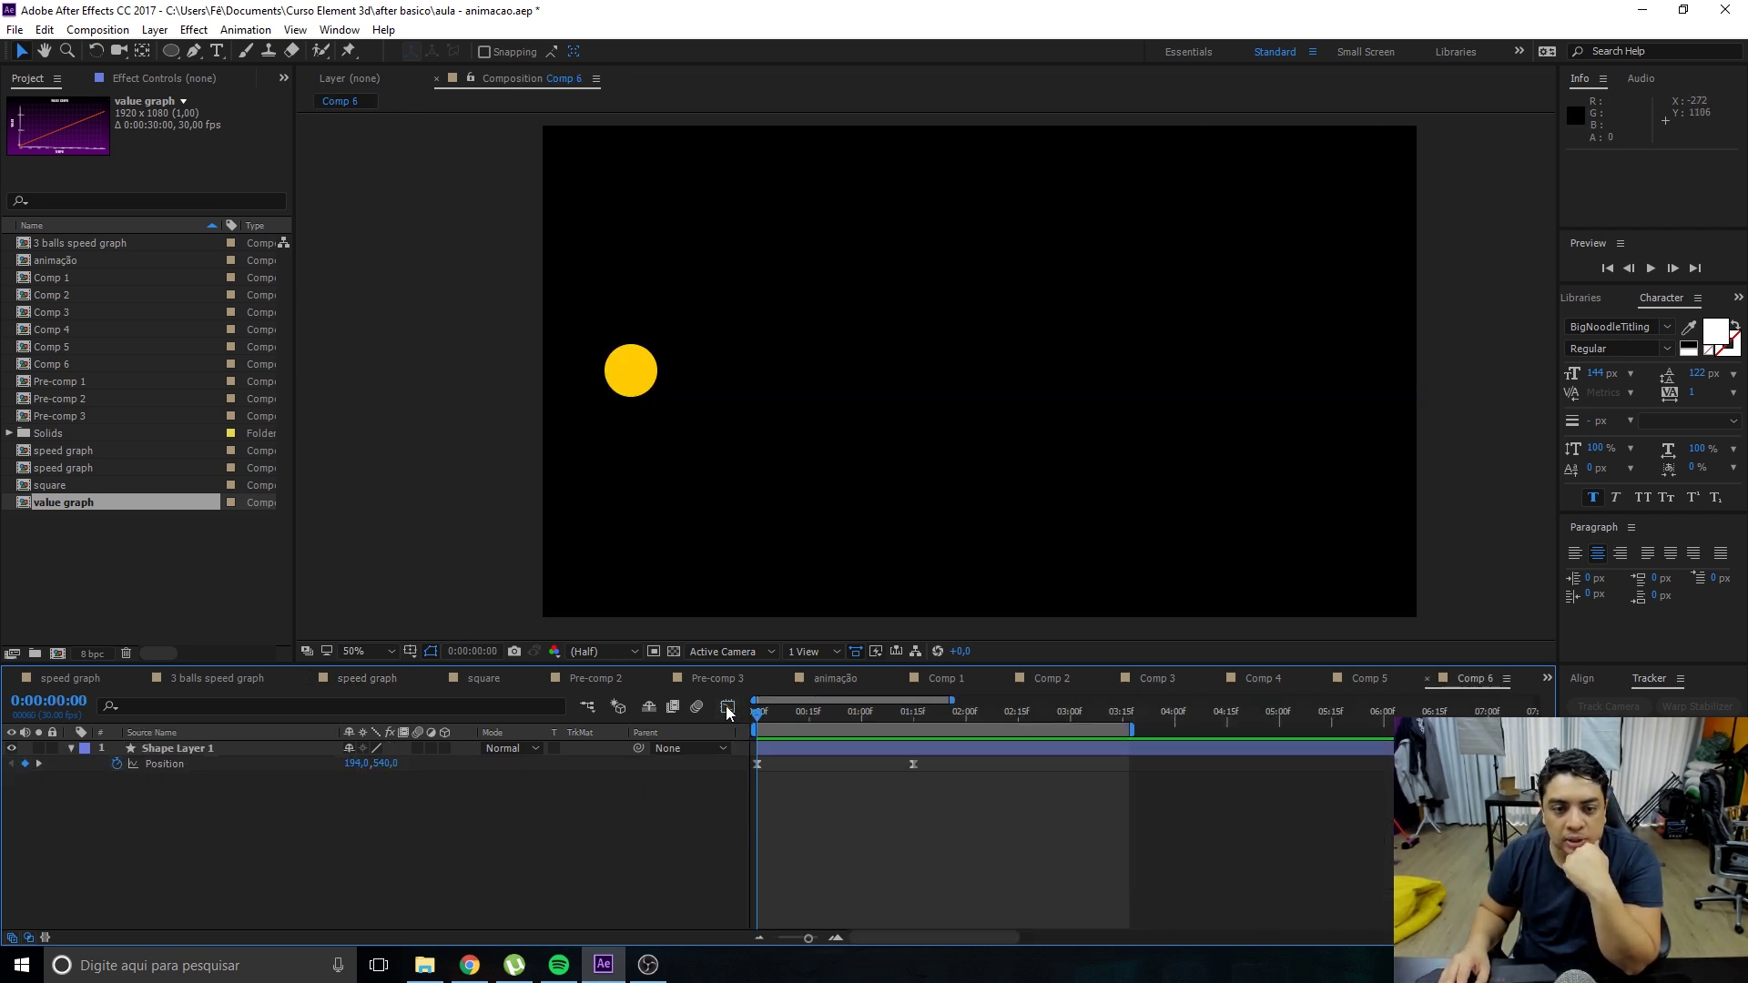
Show Comp 6's Position speed curve and zoom the graph in on the animated frames.
click(727, 707)
click(146, 764)
click(144, 751)
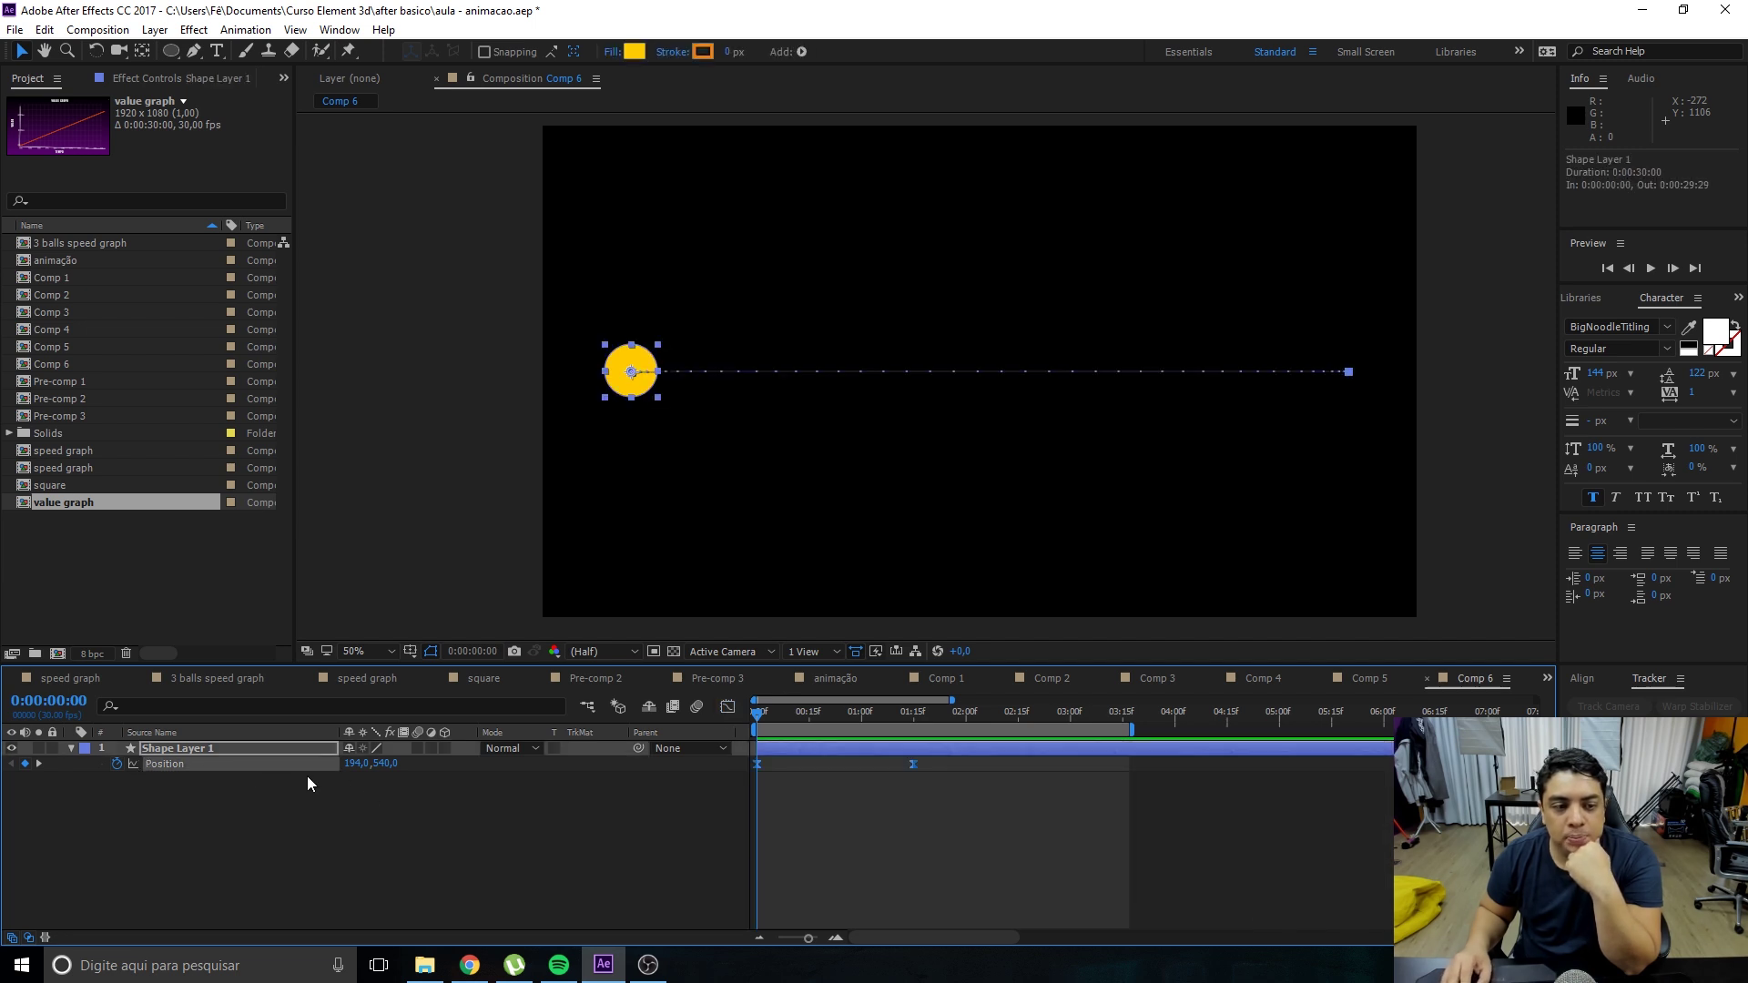
click(728, 708)
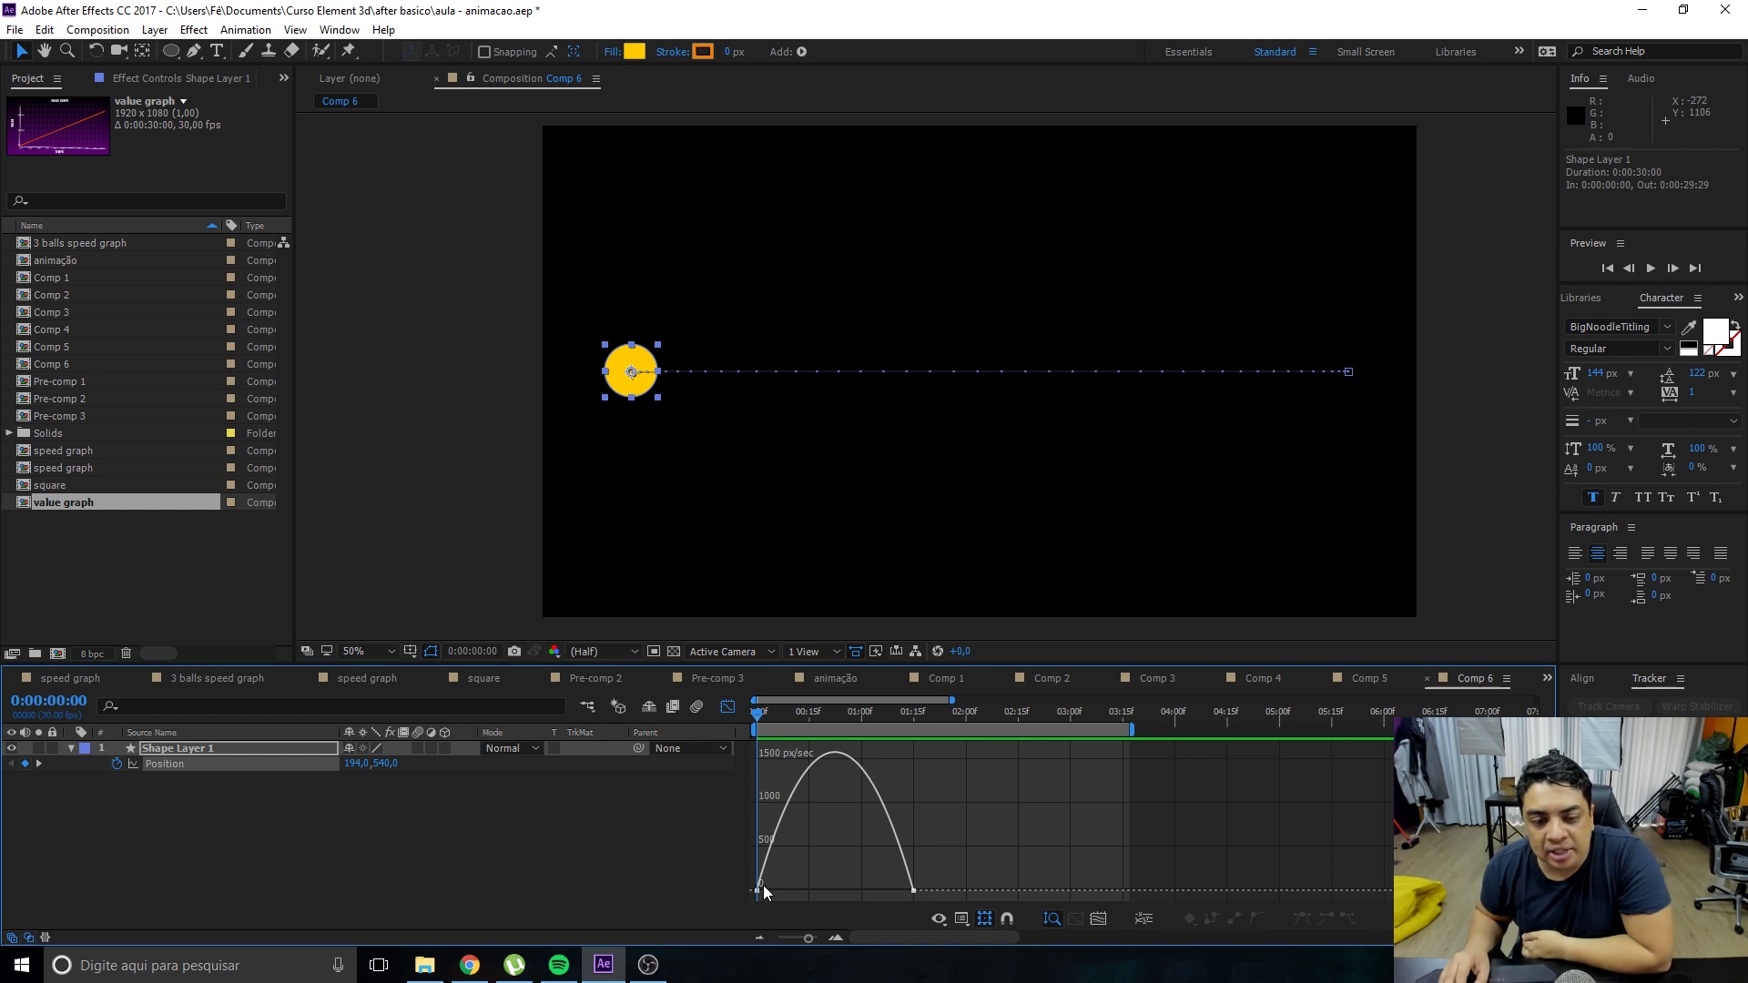
key(equal)
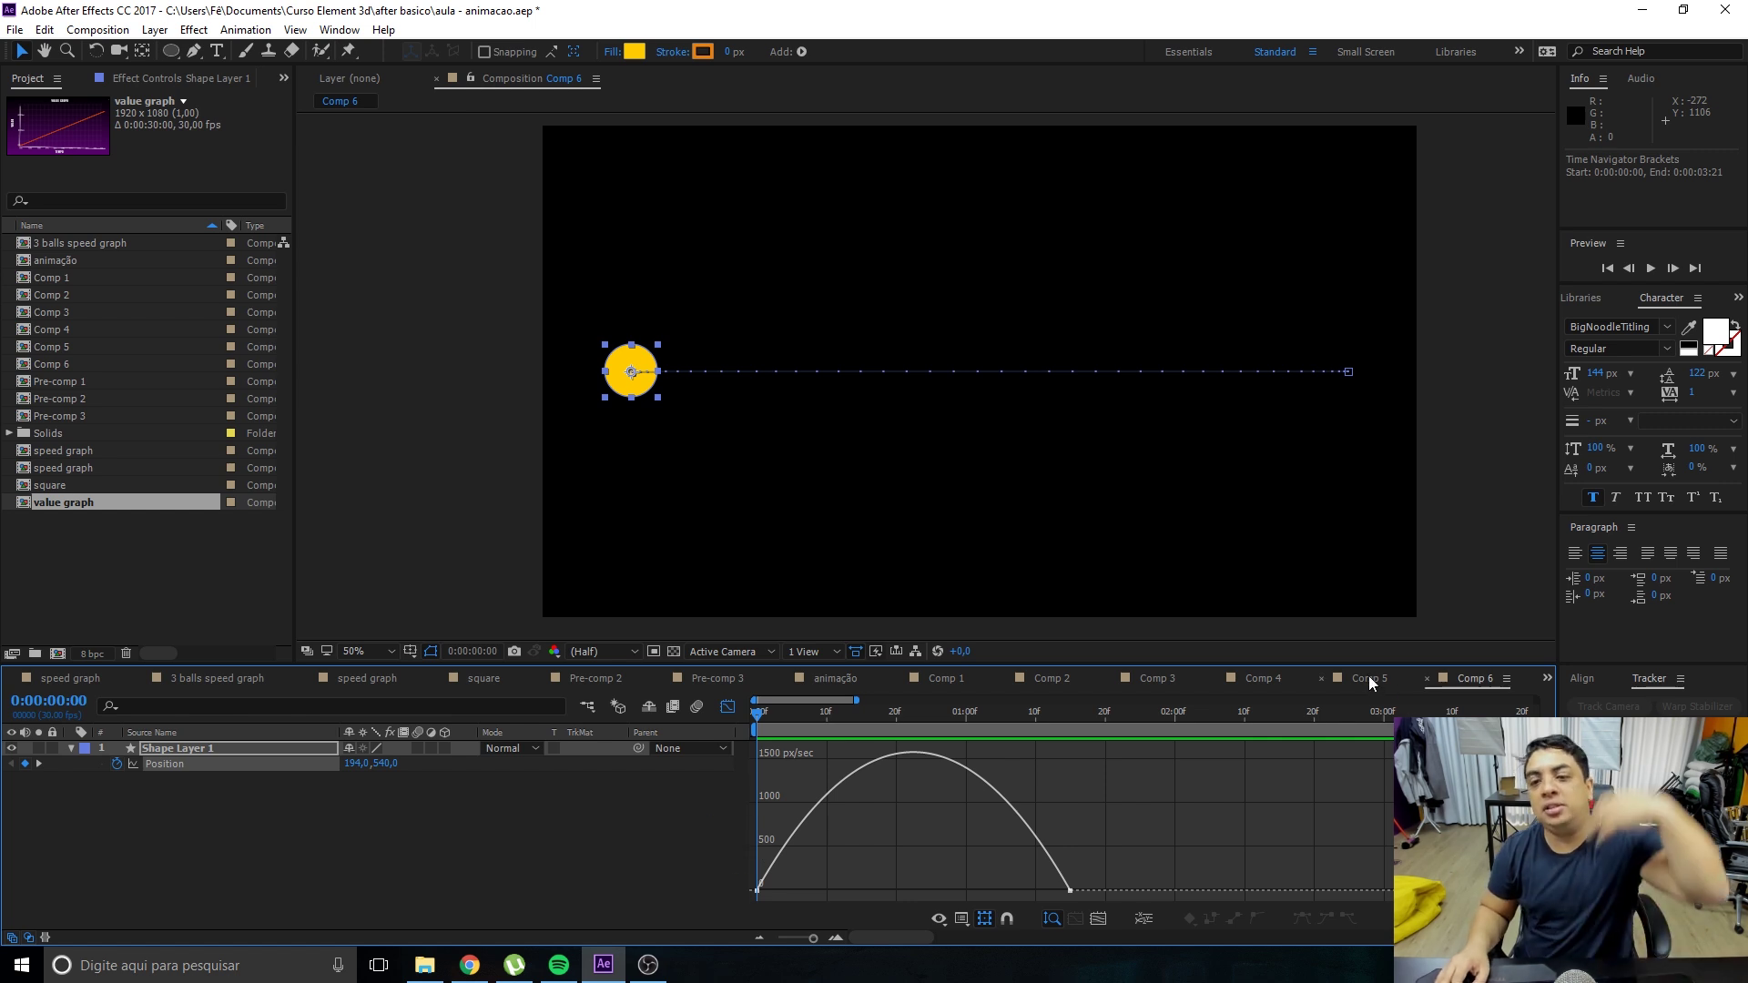
Play the speed graph composition's demonstration, then return to Comp 6.
click(371, 677)
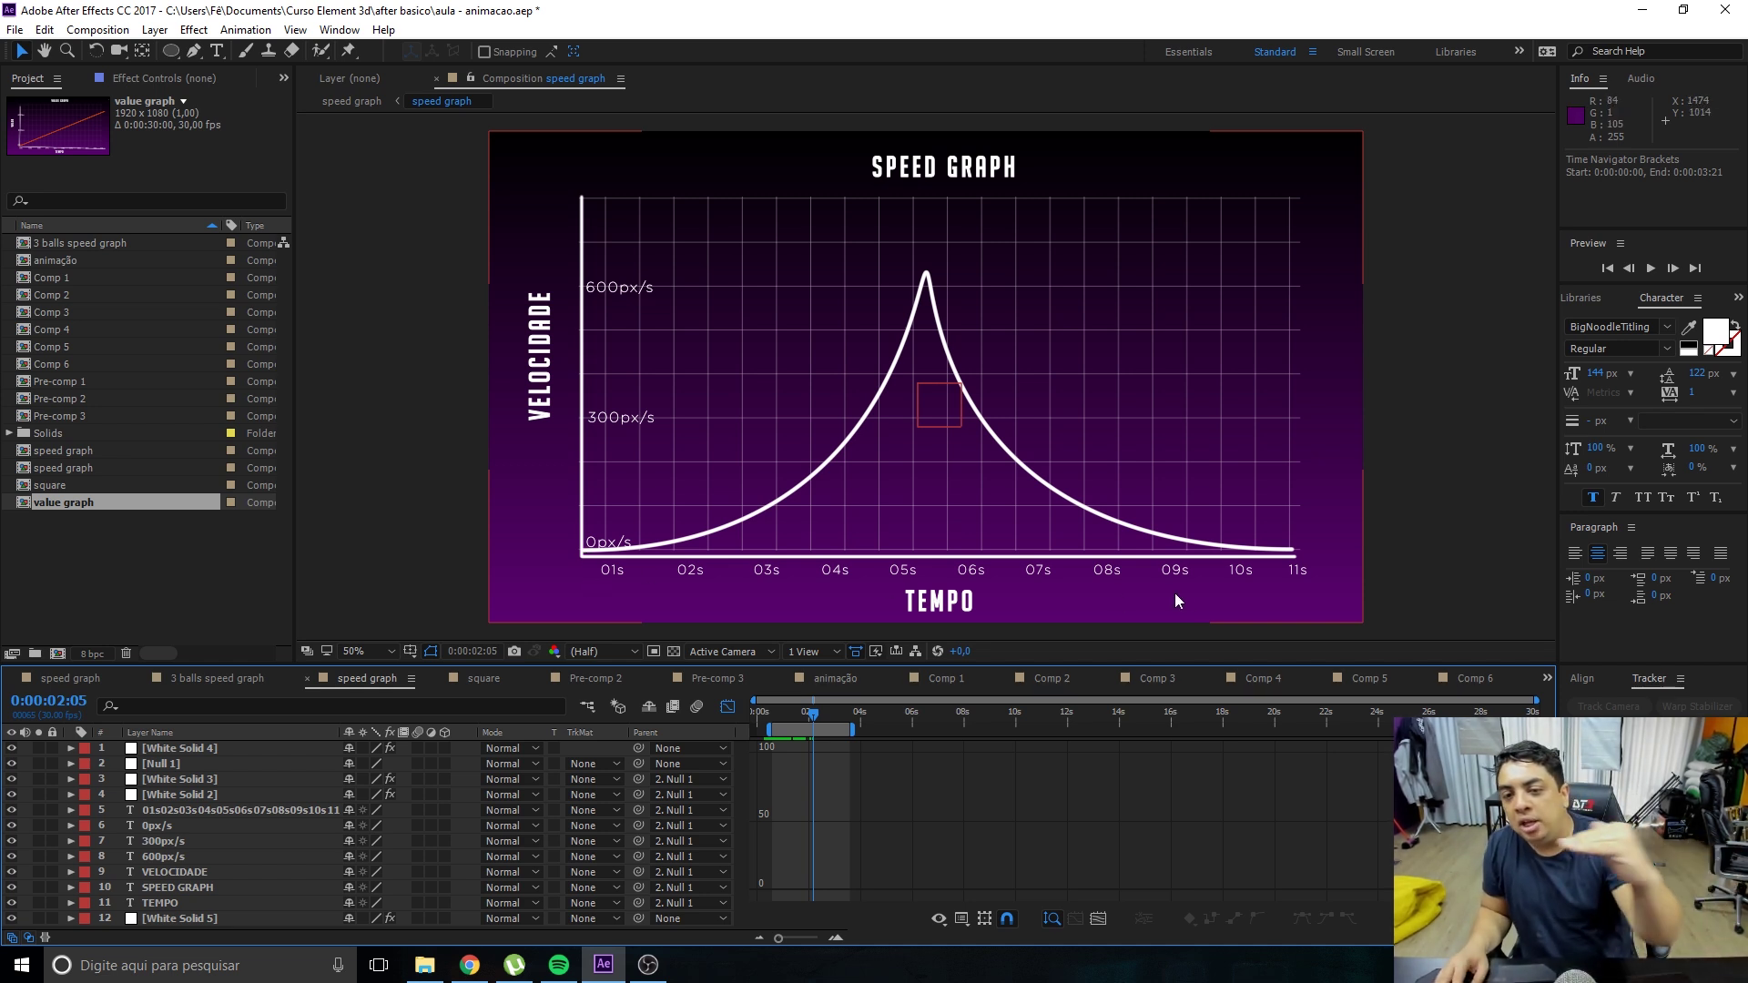
key(space)
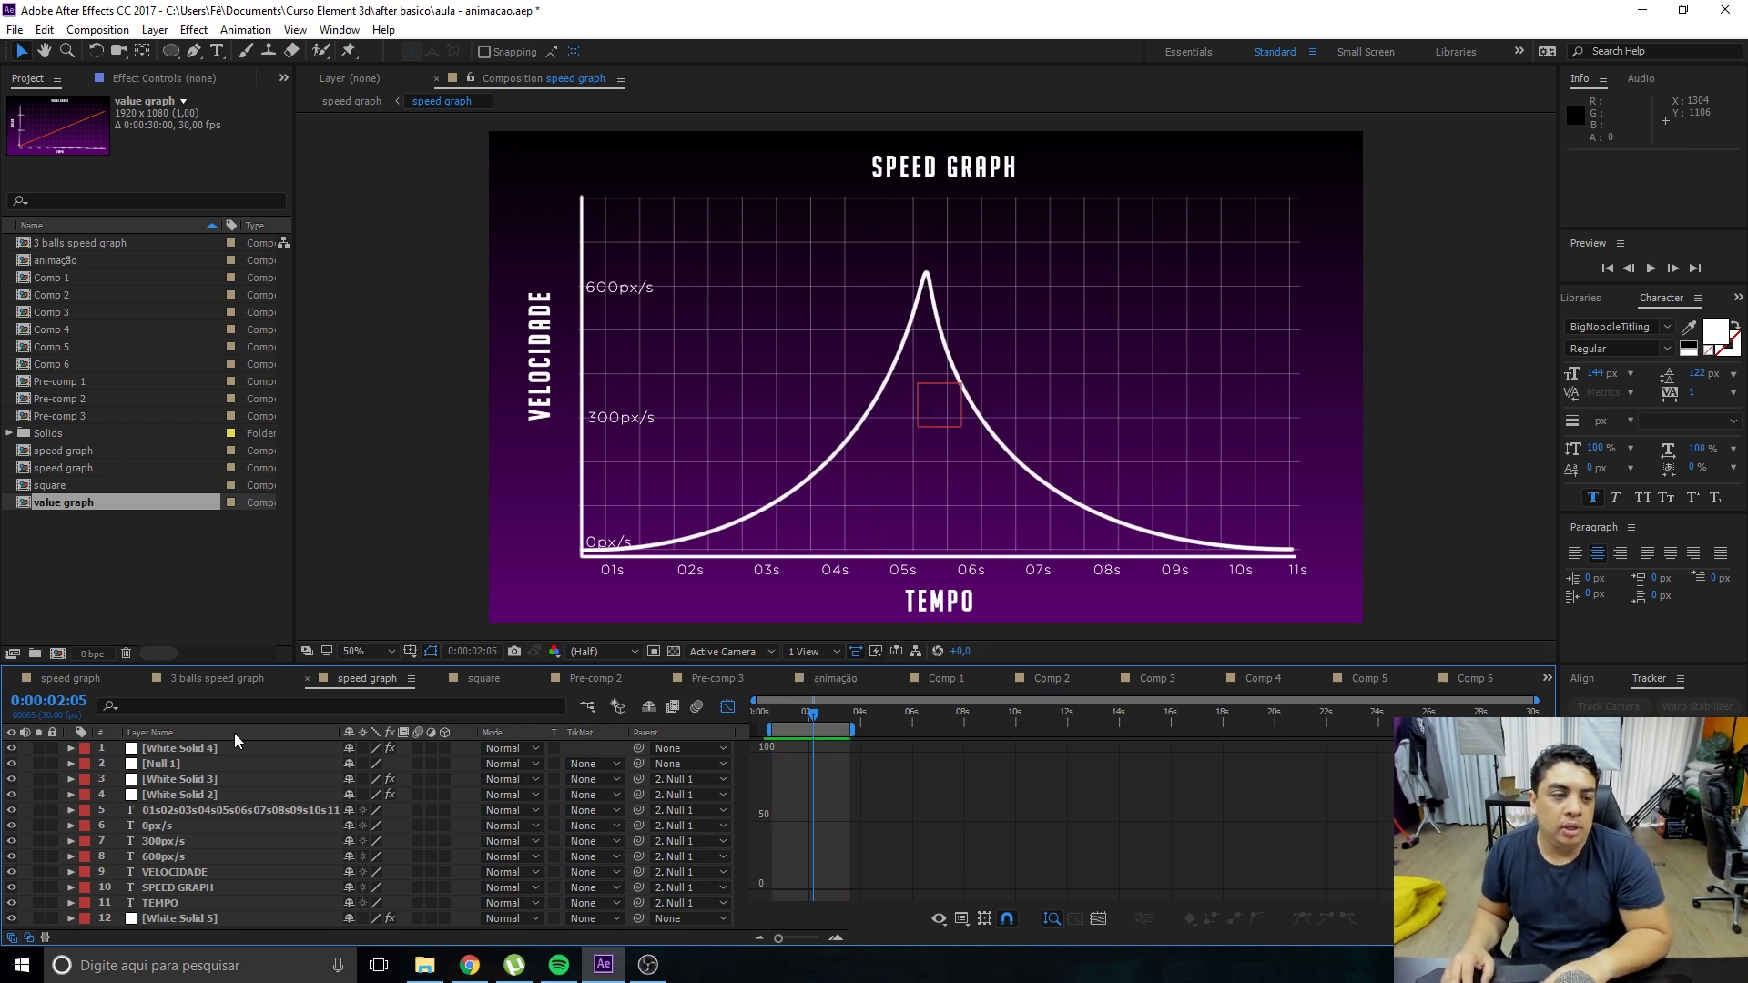
click(1471, 685)
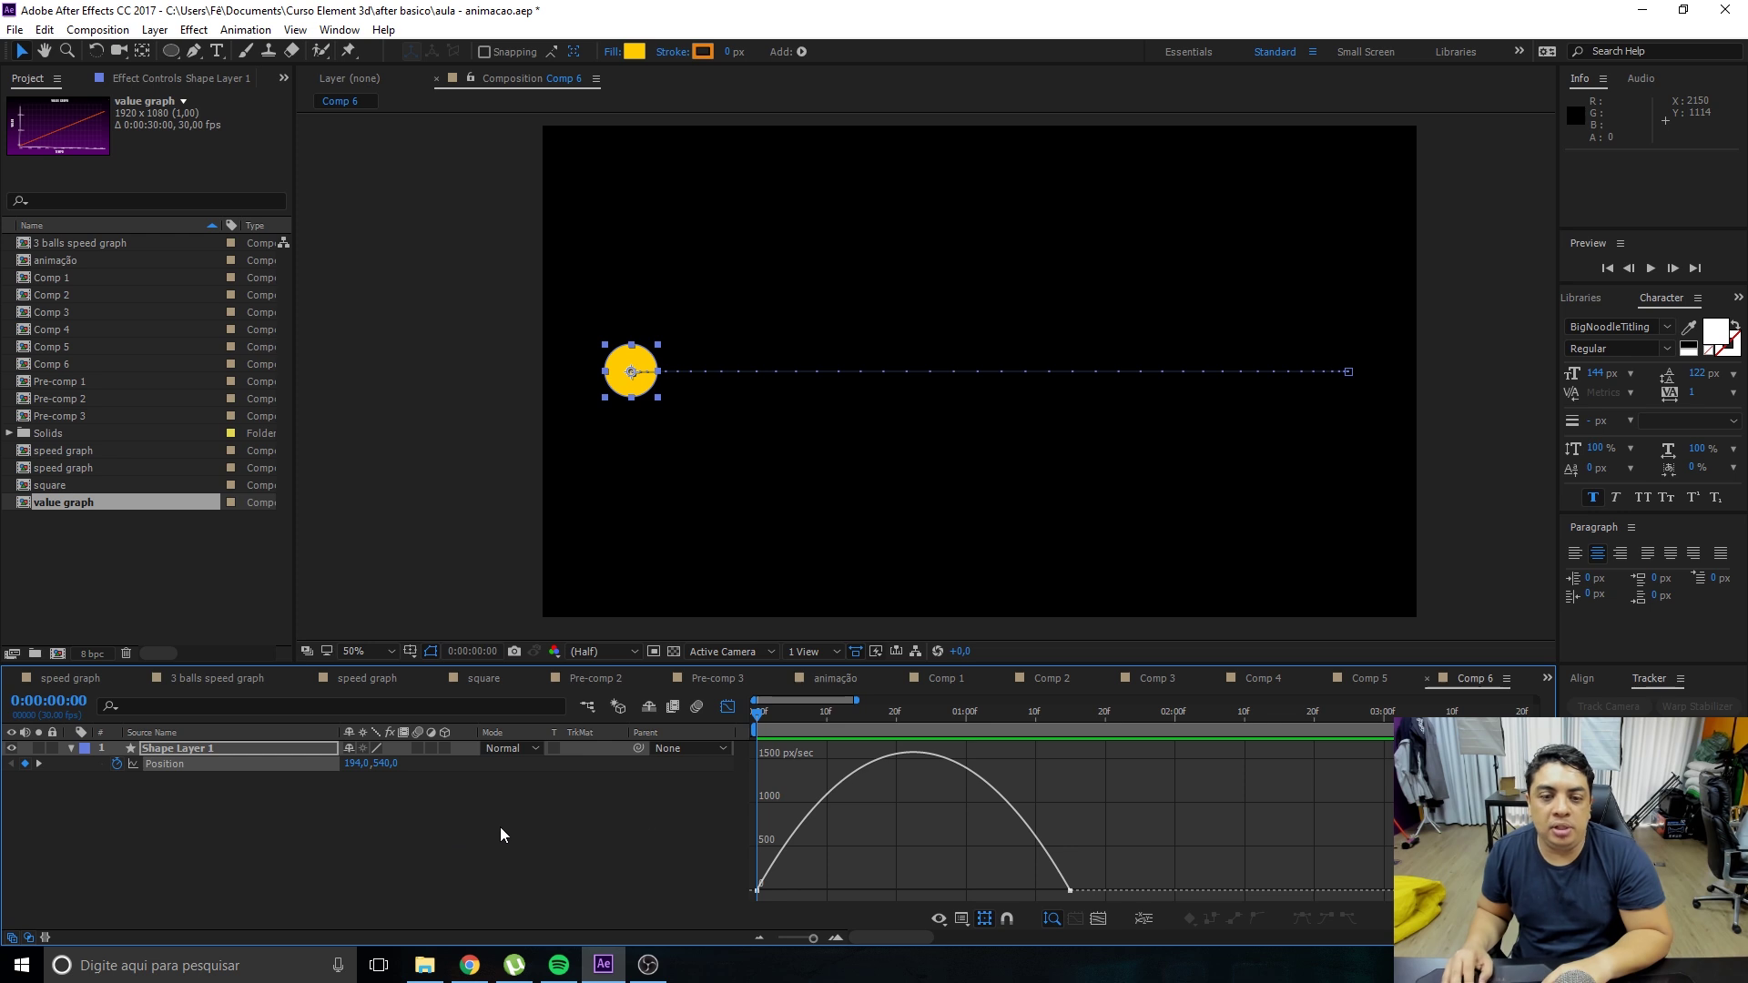
click(220, 858)
click(178, 764)
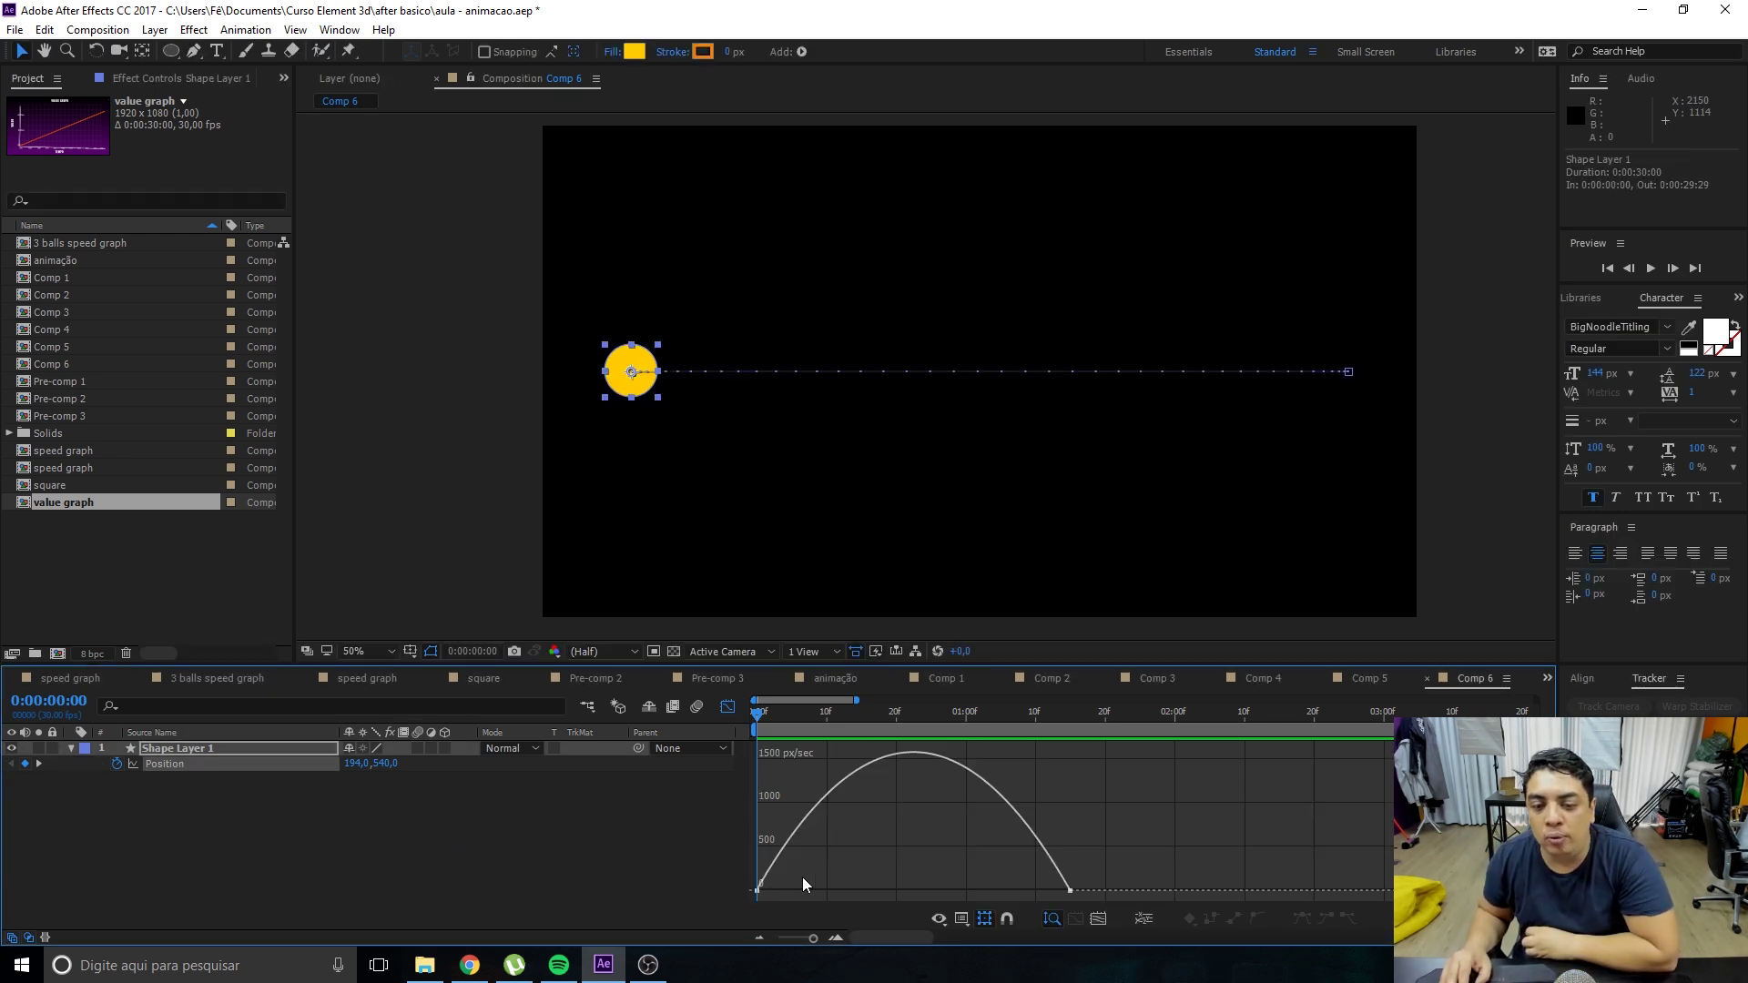
click(733, 710)
click(728, 707)
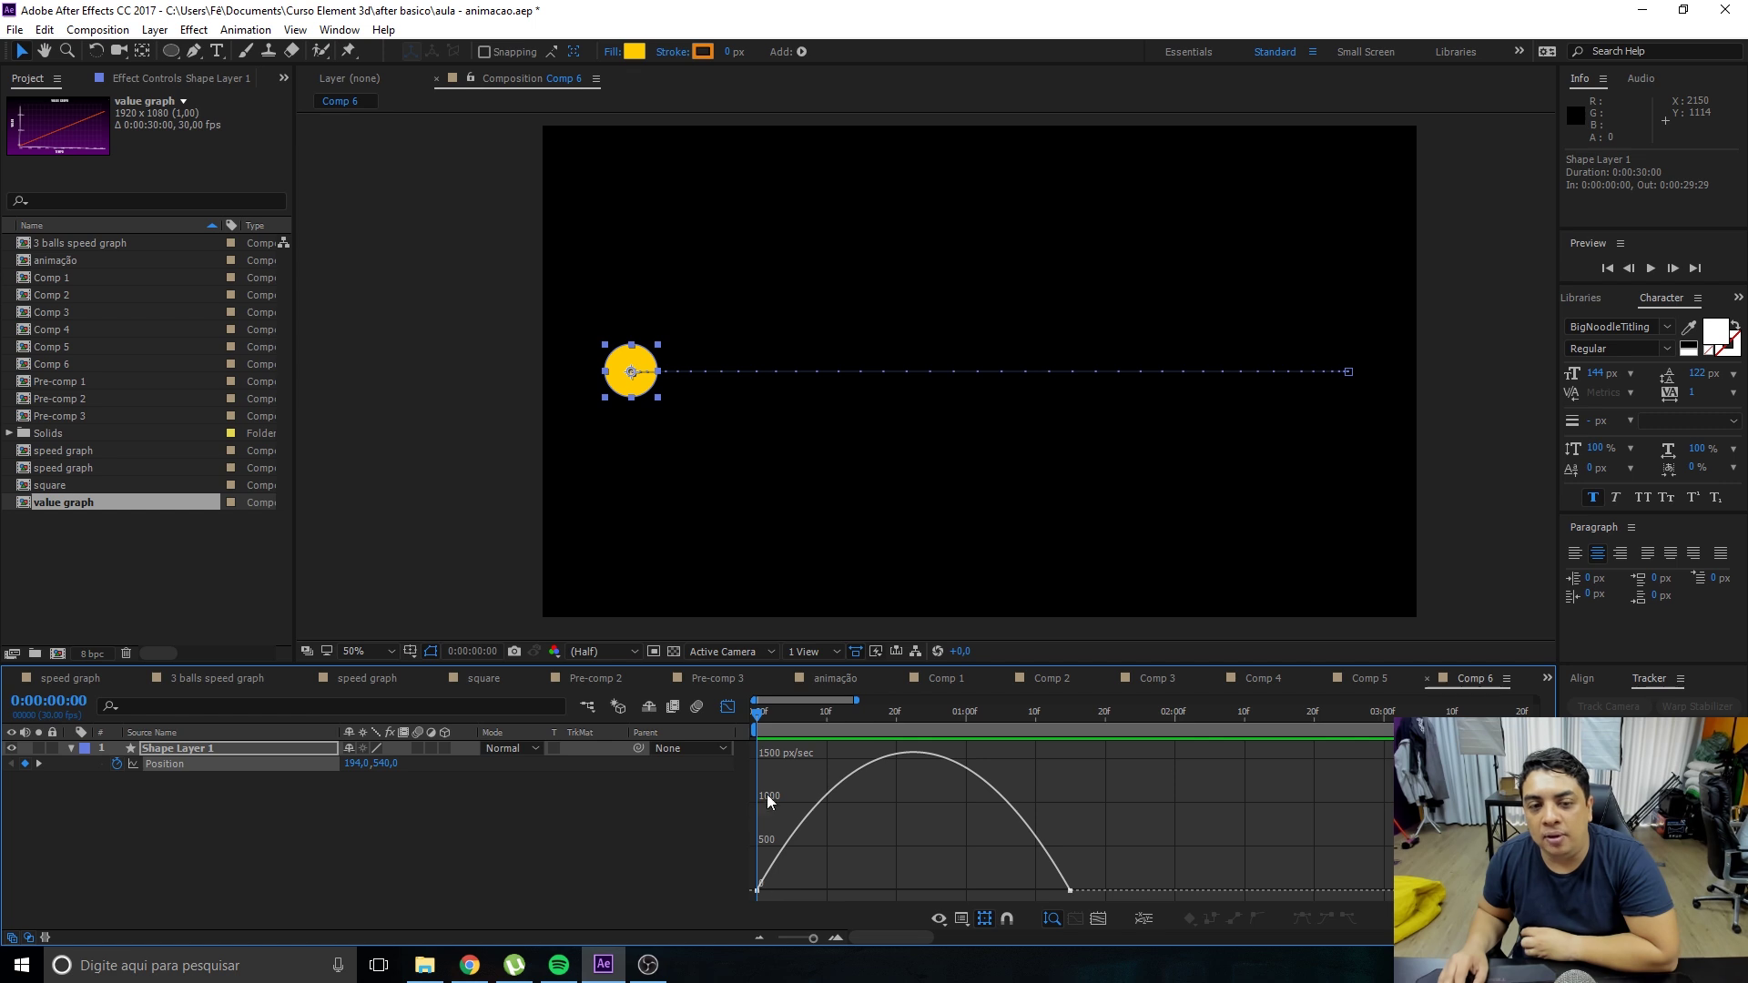
key(Page_Down)
key(Page_Down)
key(Page_Down)
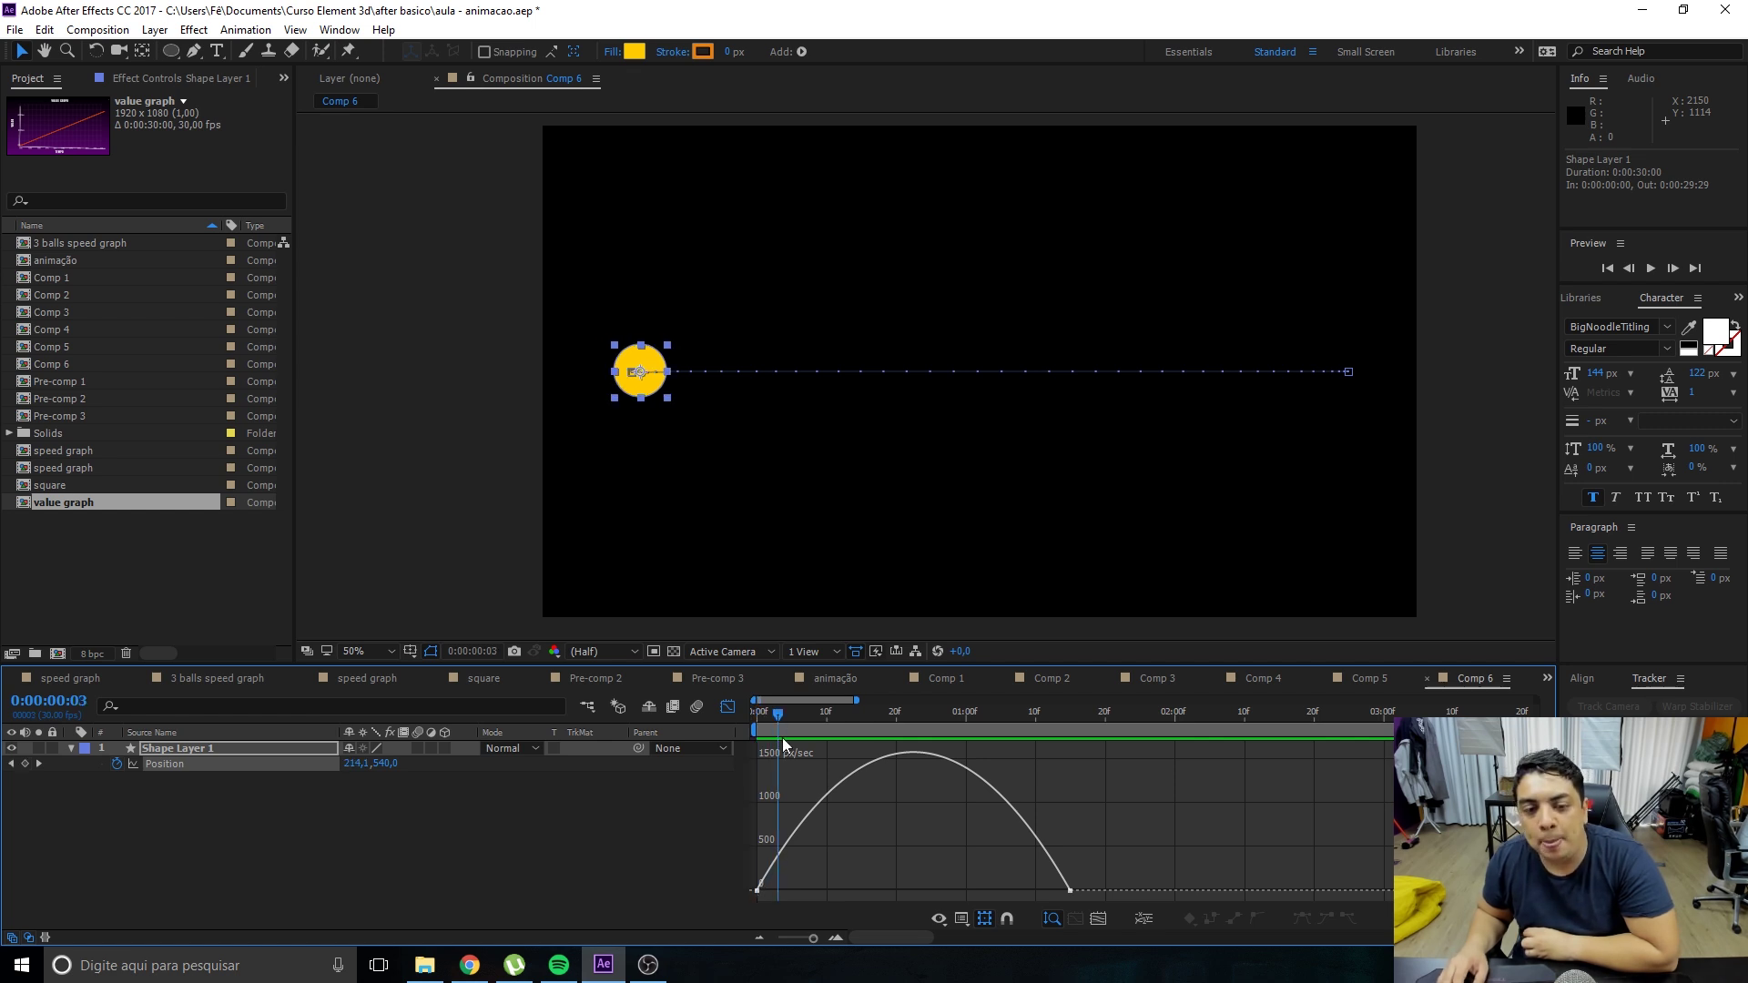
drag(789, 707, 826, 796)
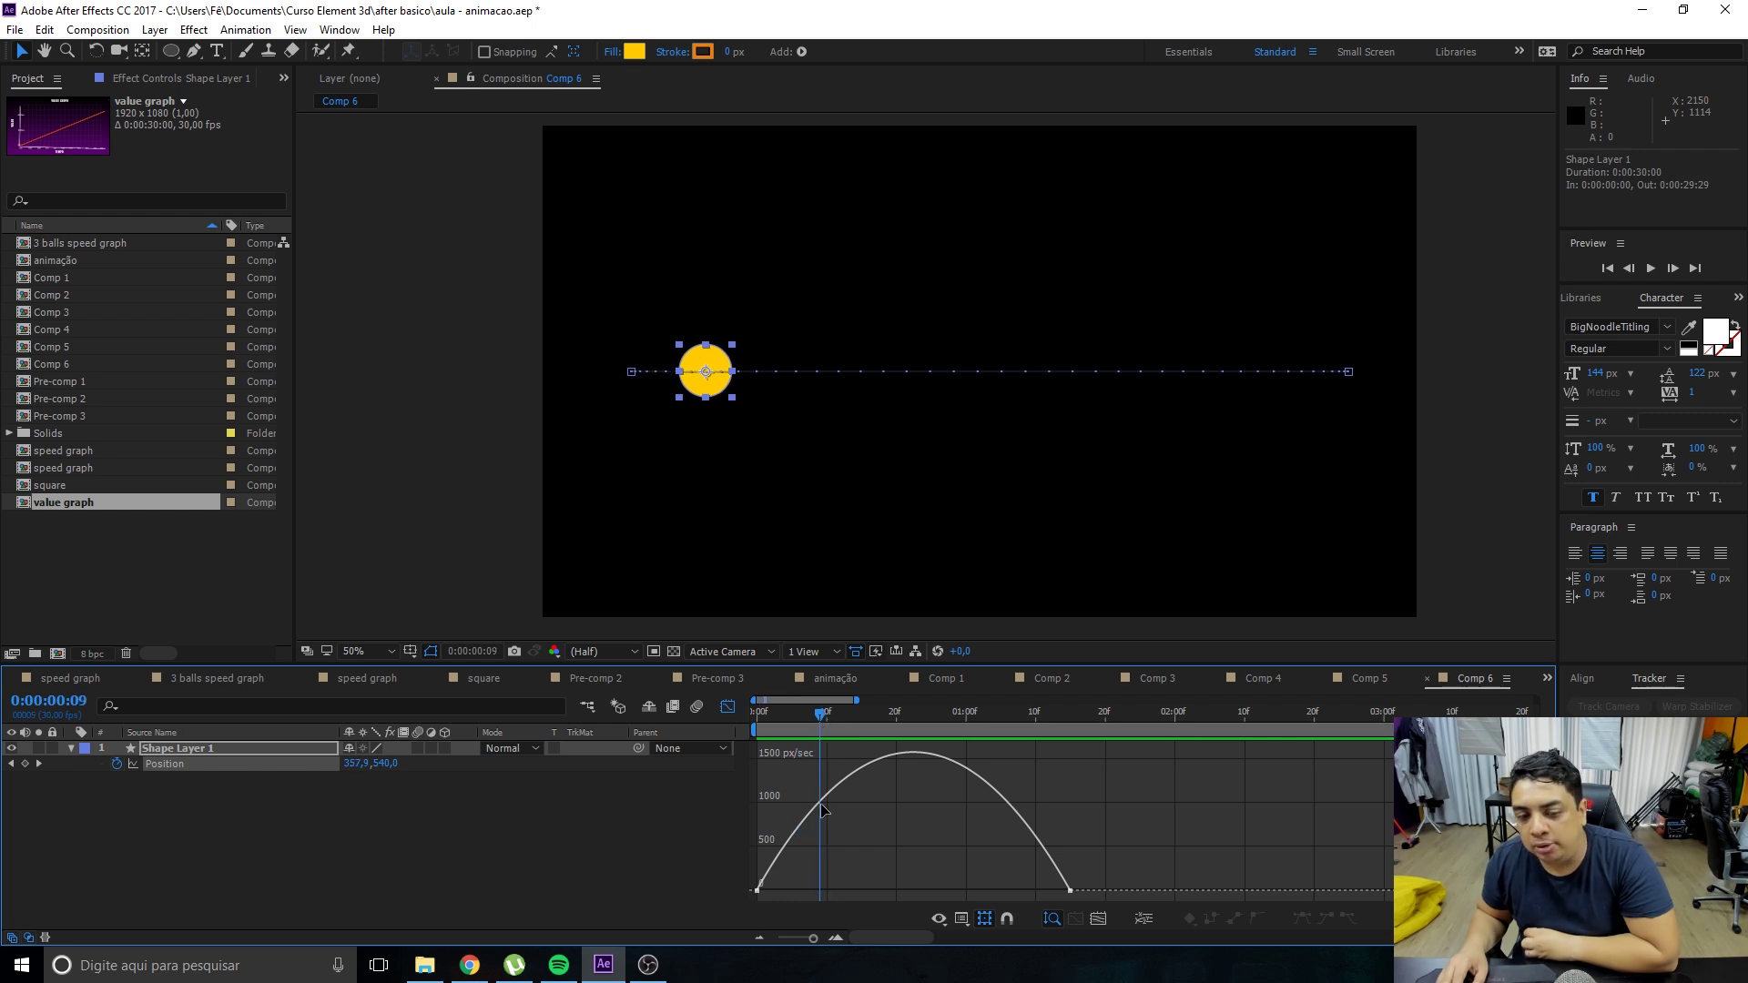
mouse_move(828, 711)
mouse_down()
mouse_move(992, 779)
mouse_move(1058, 885)
mouse_move(641, 861)
mouse_up()
key(space)
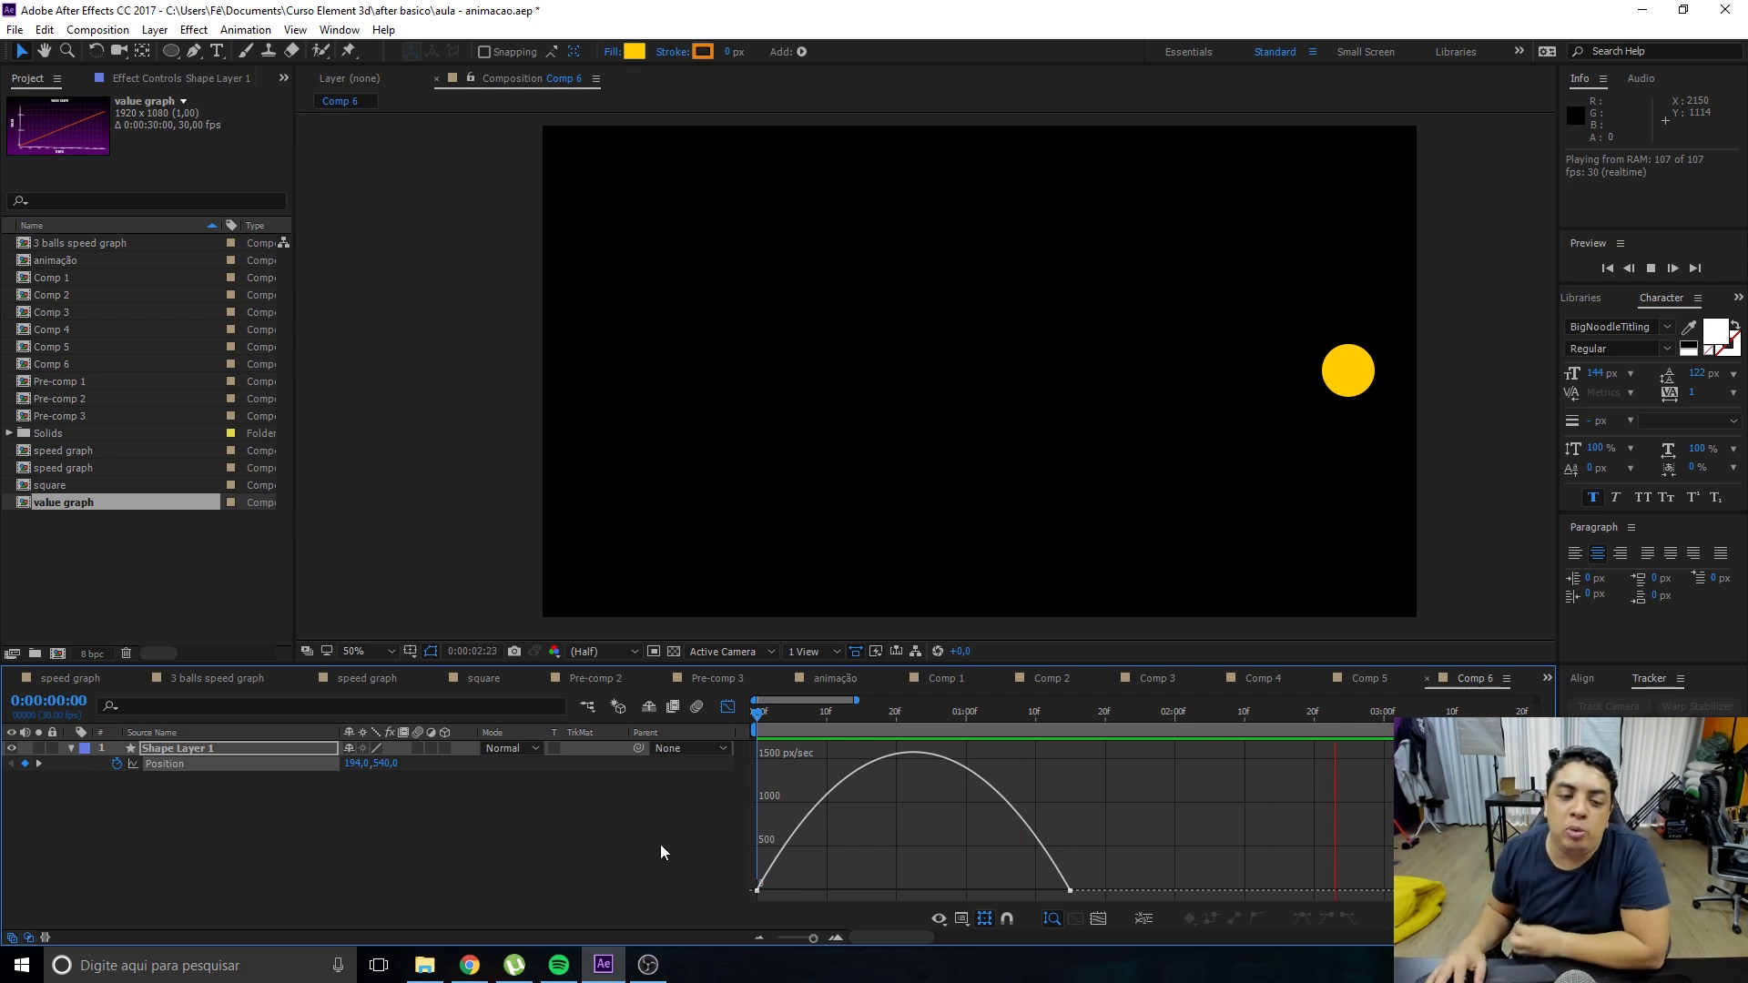
click(749, 708)
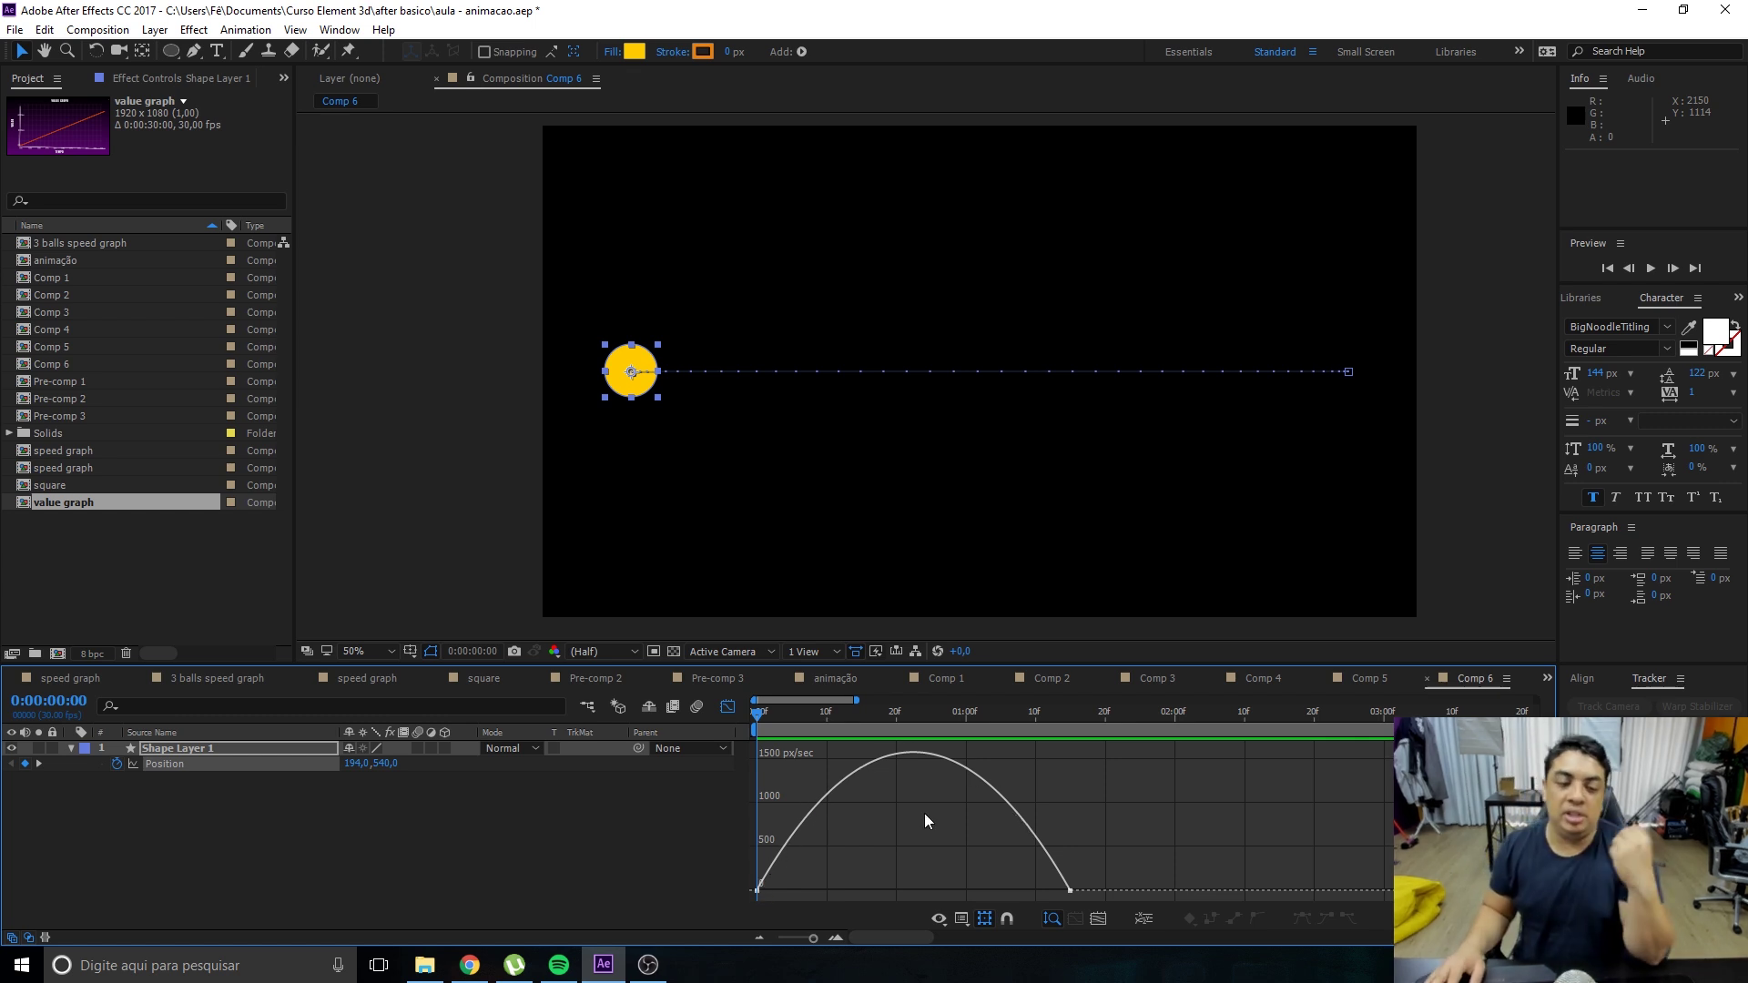
click(1070, 892)
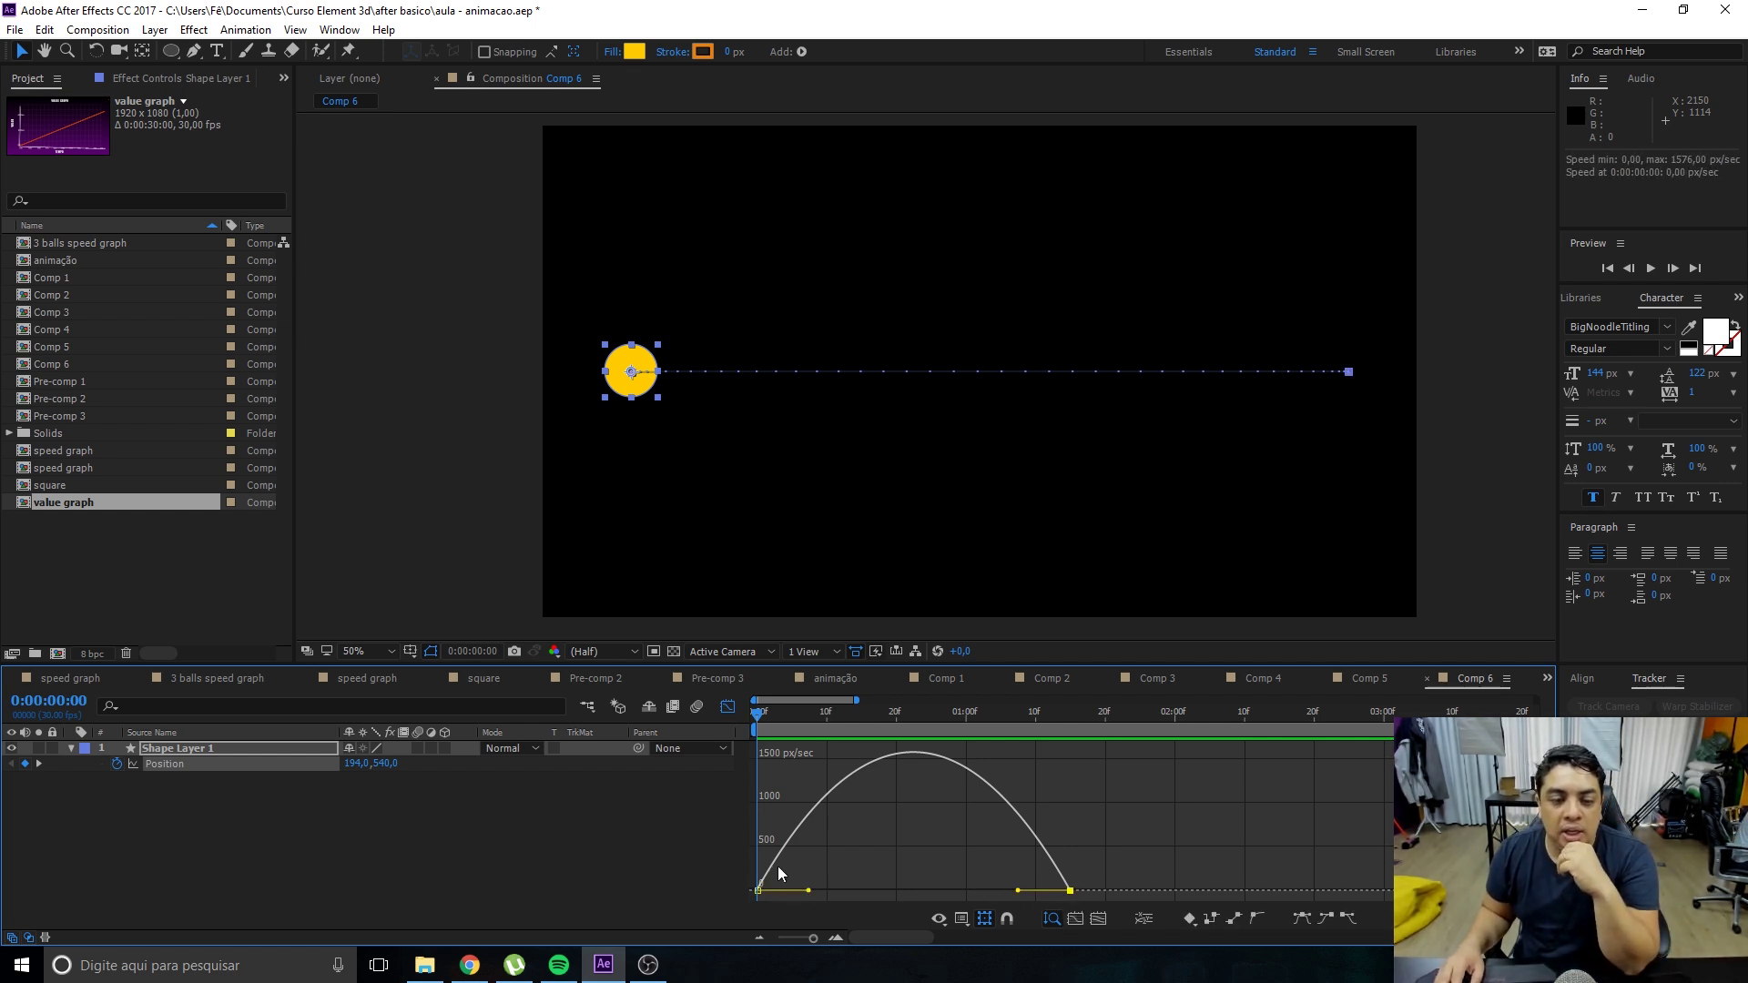
Try lengthening the first keyframe's easing, then undo it and reselect the keyframes.
click(1070, 895)
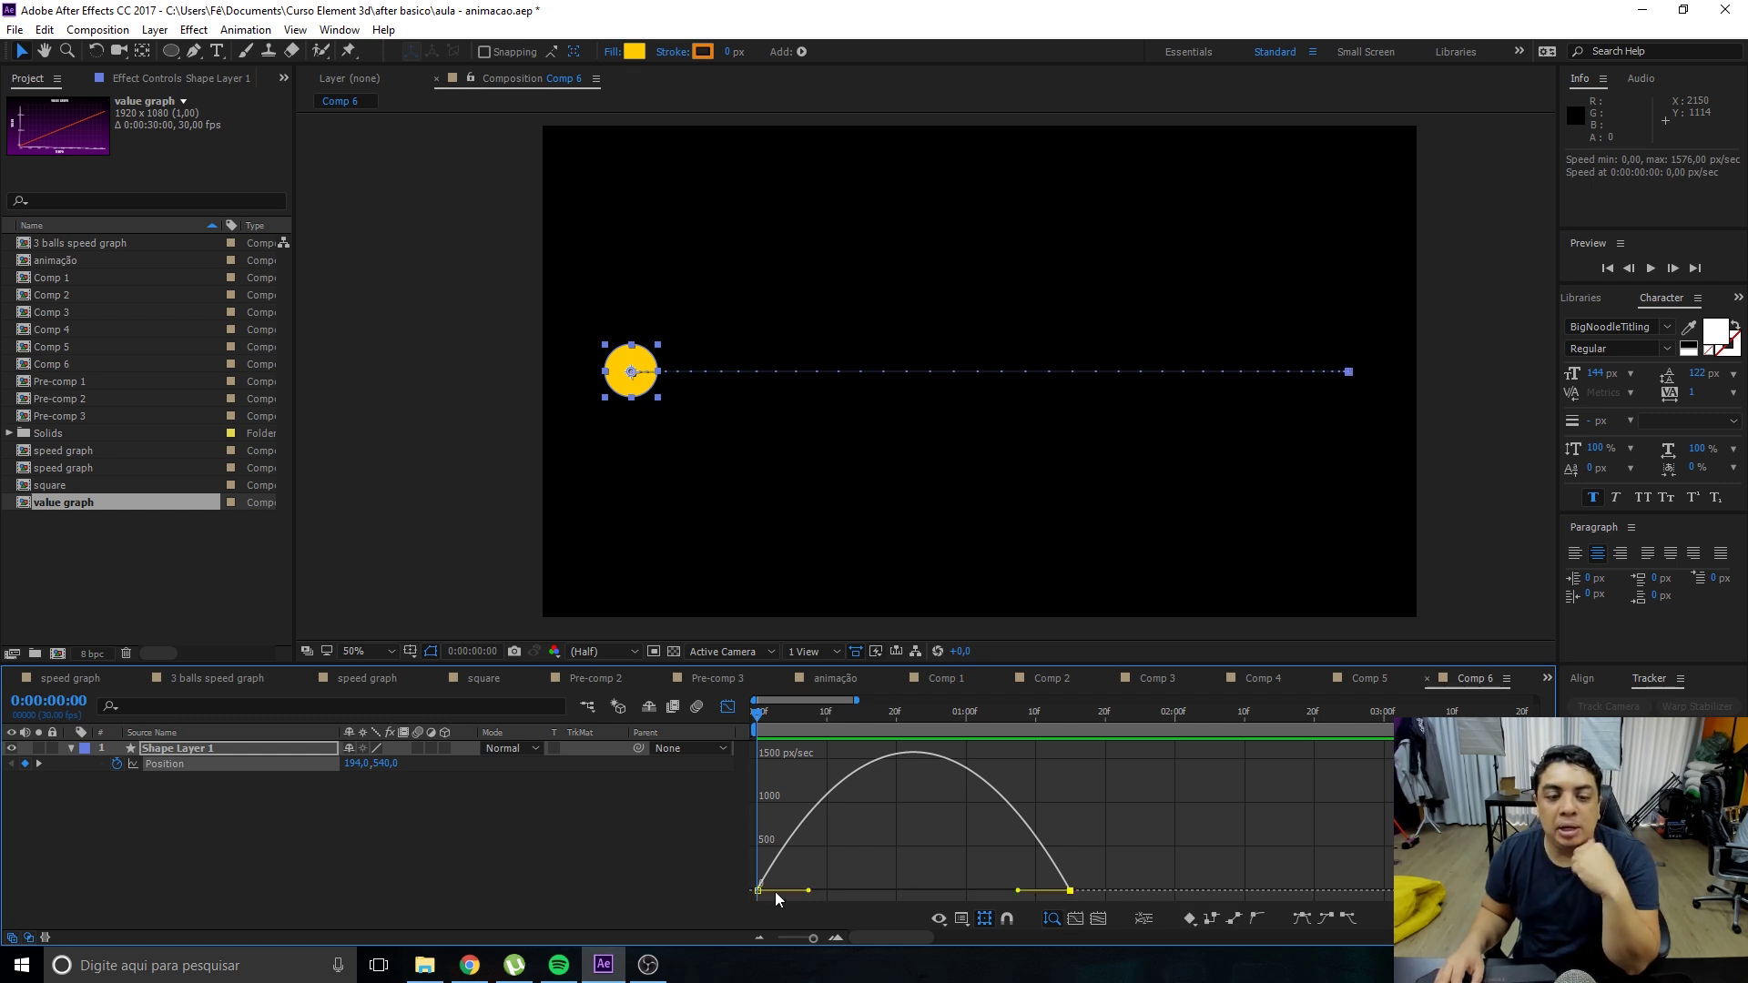
drag(808, 890, 823, 889)
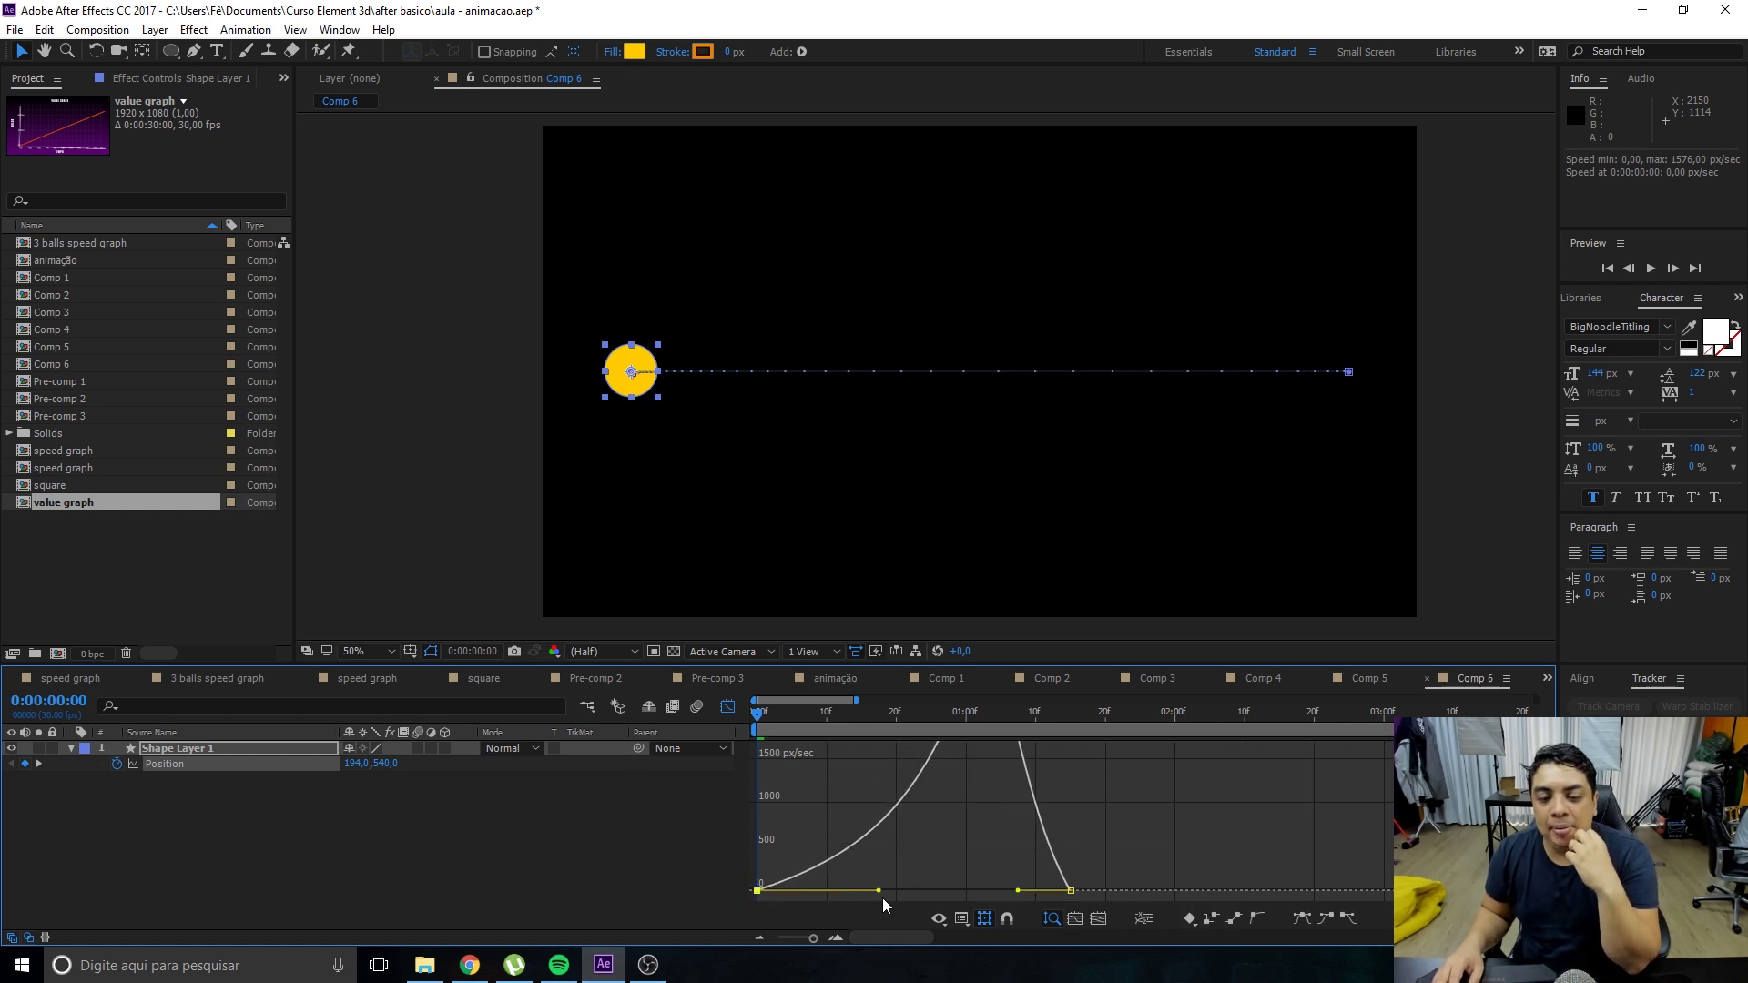
key(ctrl+z)
click(750, 893)
click(757, 888)
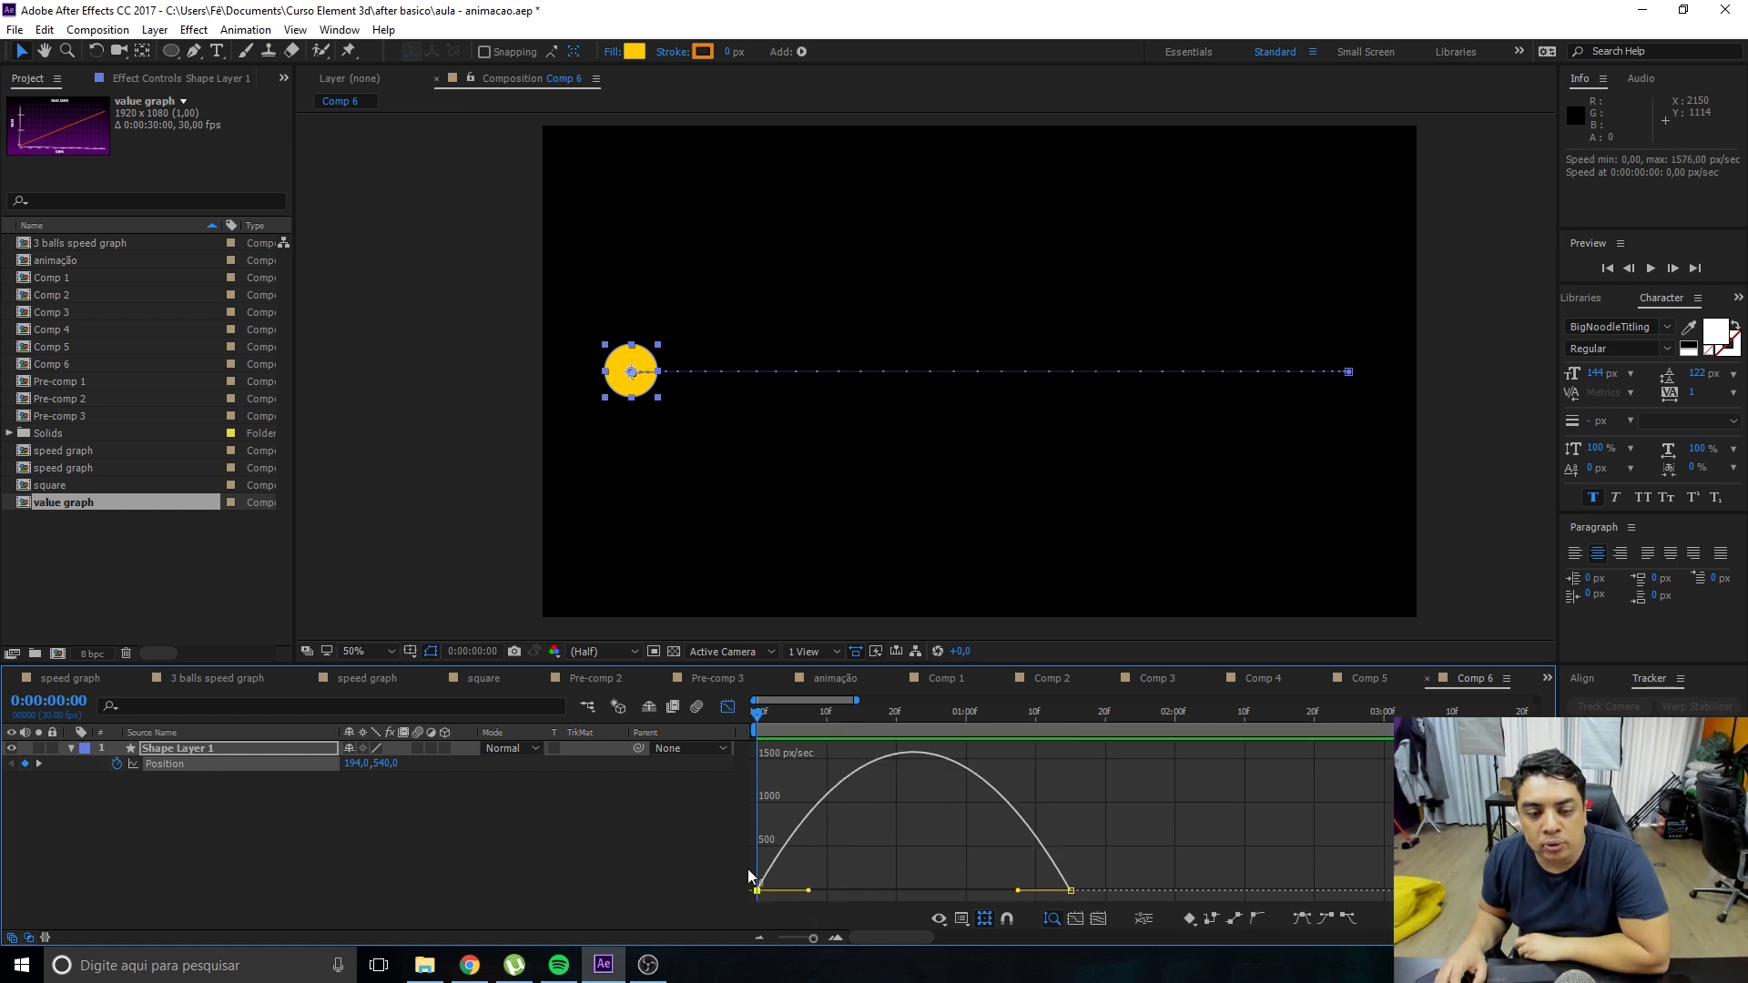
Select all Position keyframes and raise the first keyframe's speed to 5526.03 px/sec.
click(728, 708)
click(746, 752)
click(746, 746)
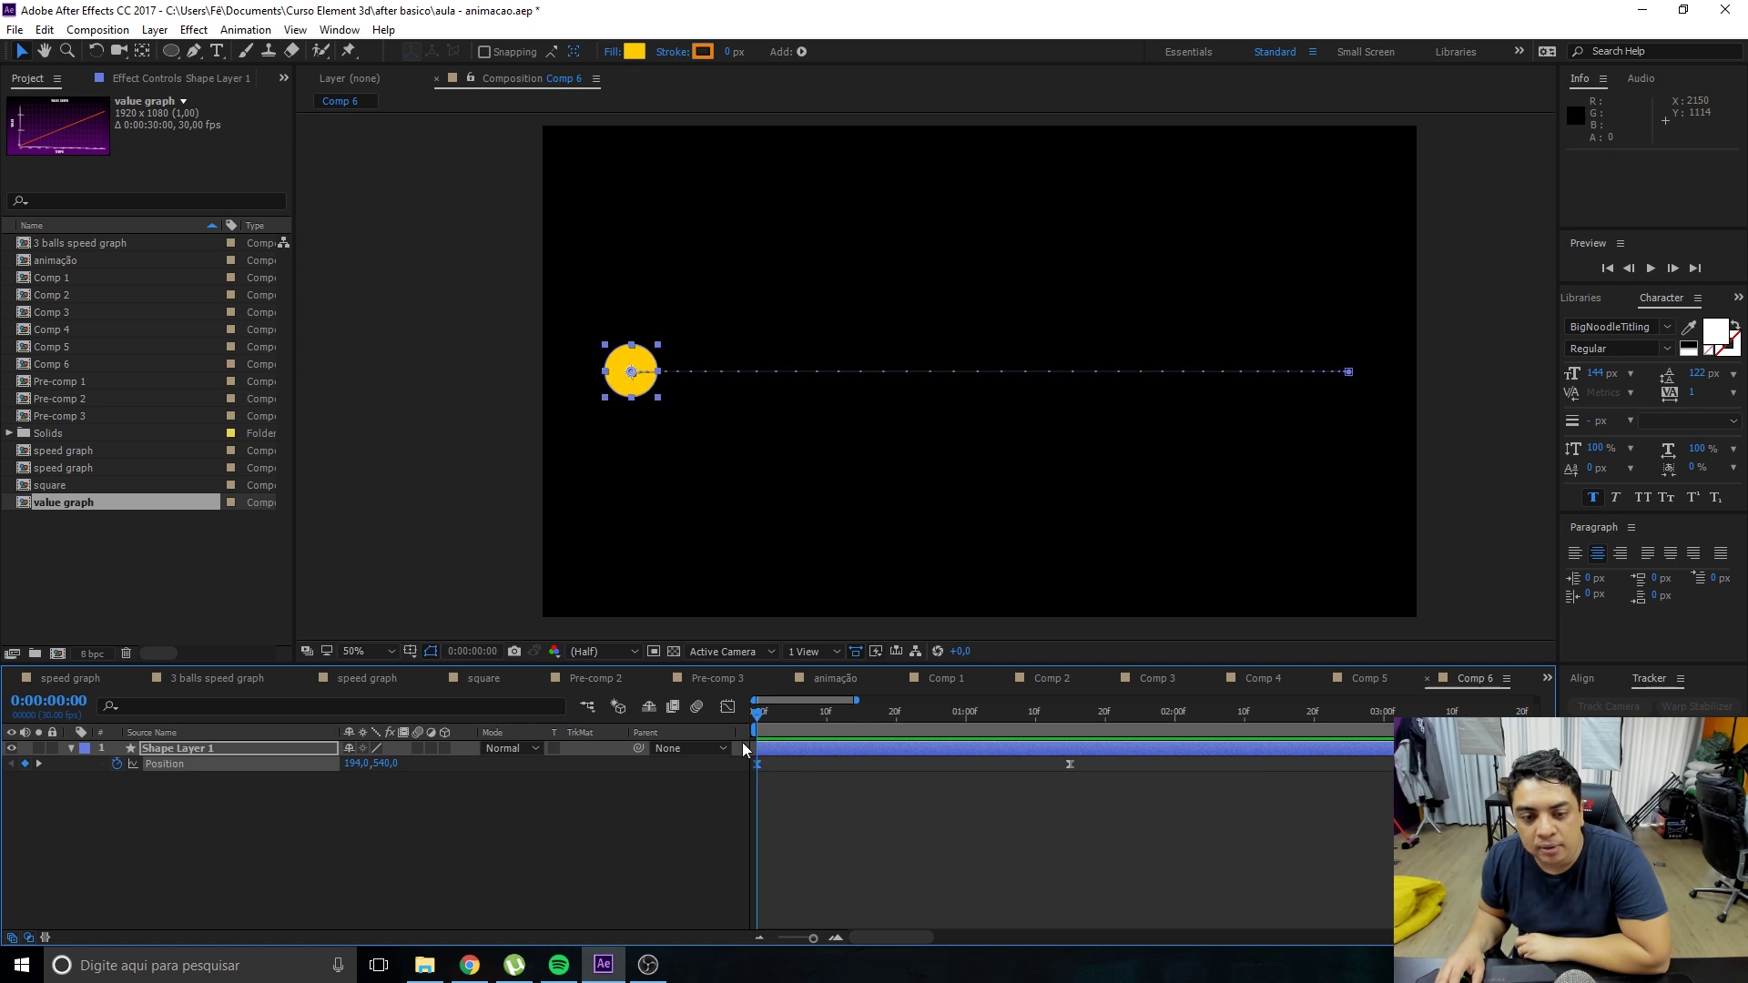
click(728, 707)
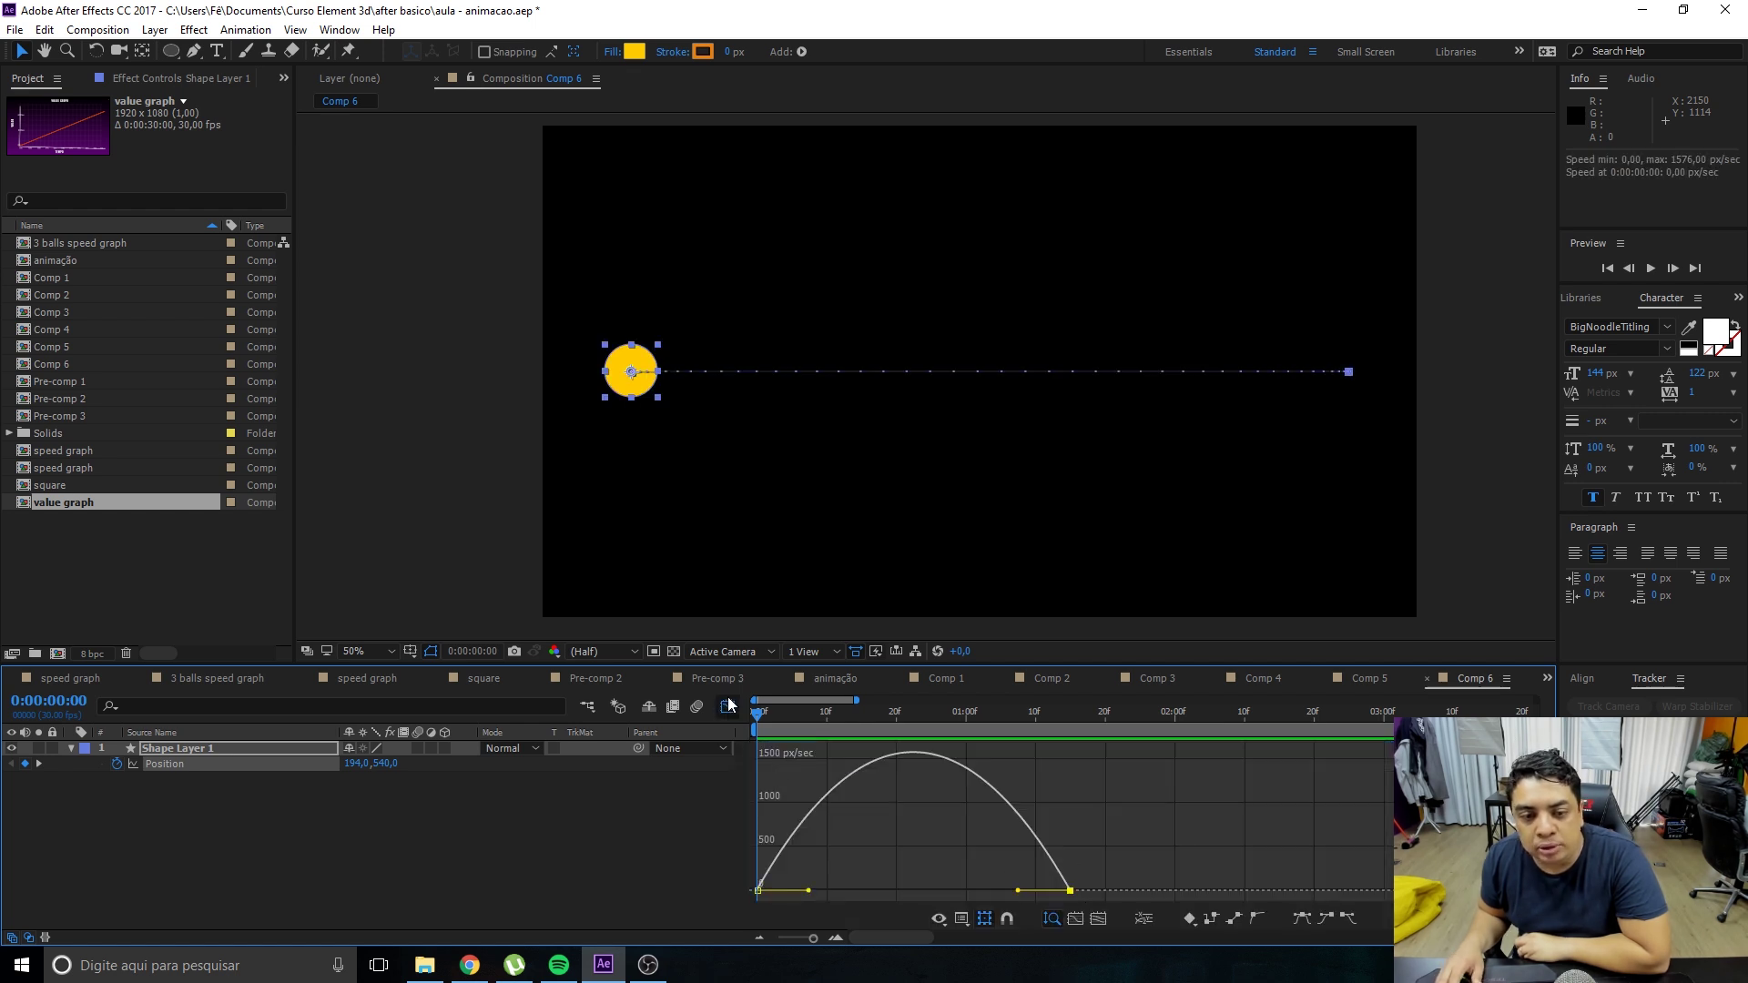
click(727, 708)
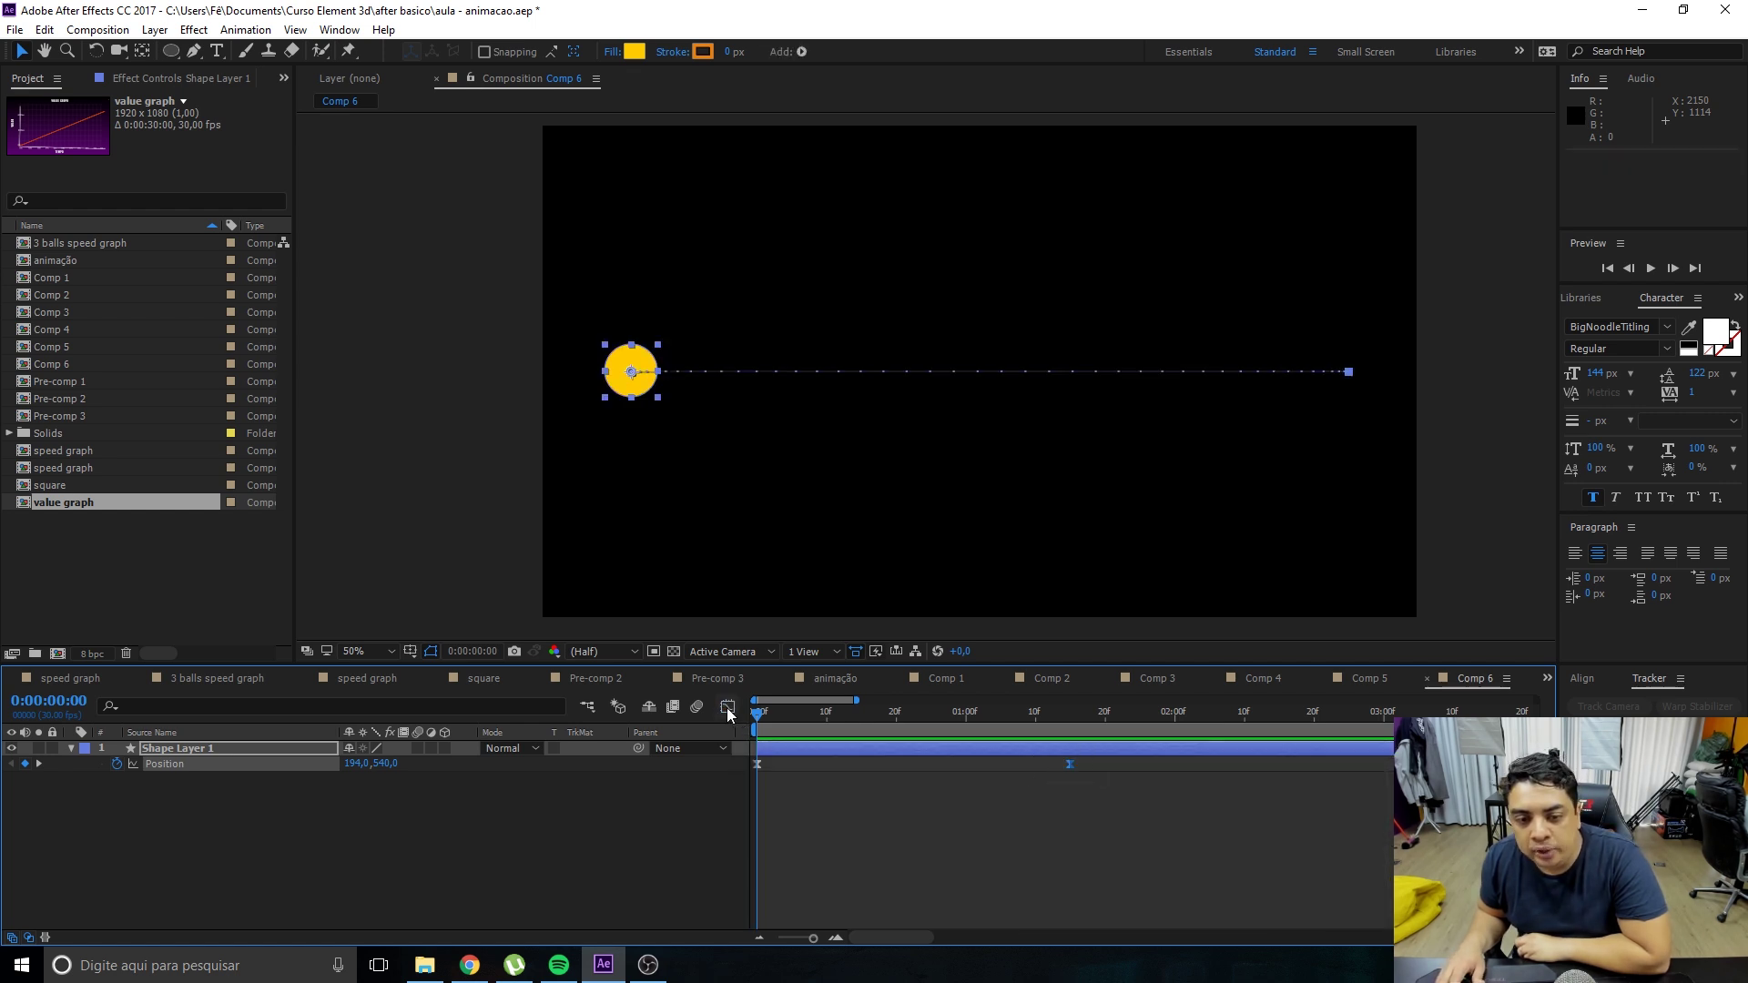
click(728, 707)
click(819, 881)
key(ctrl+a)
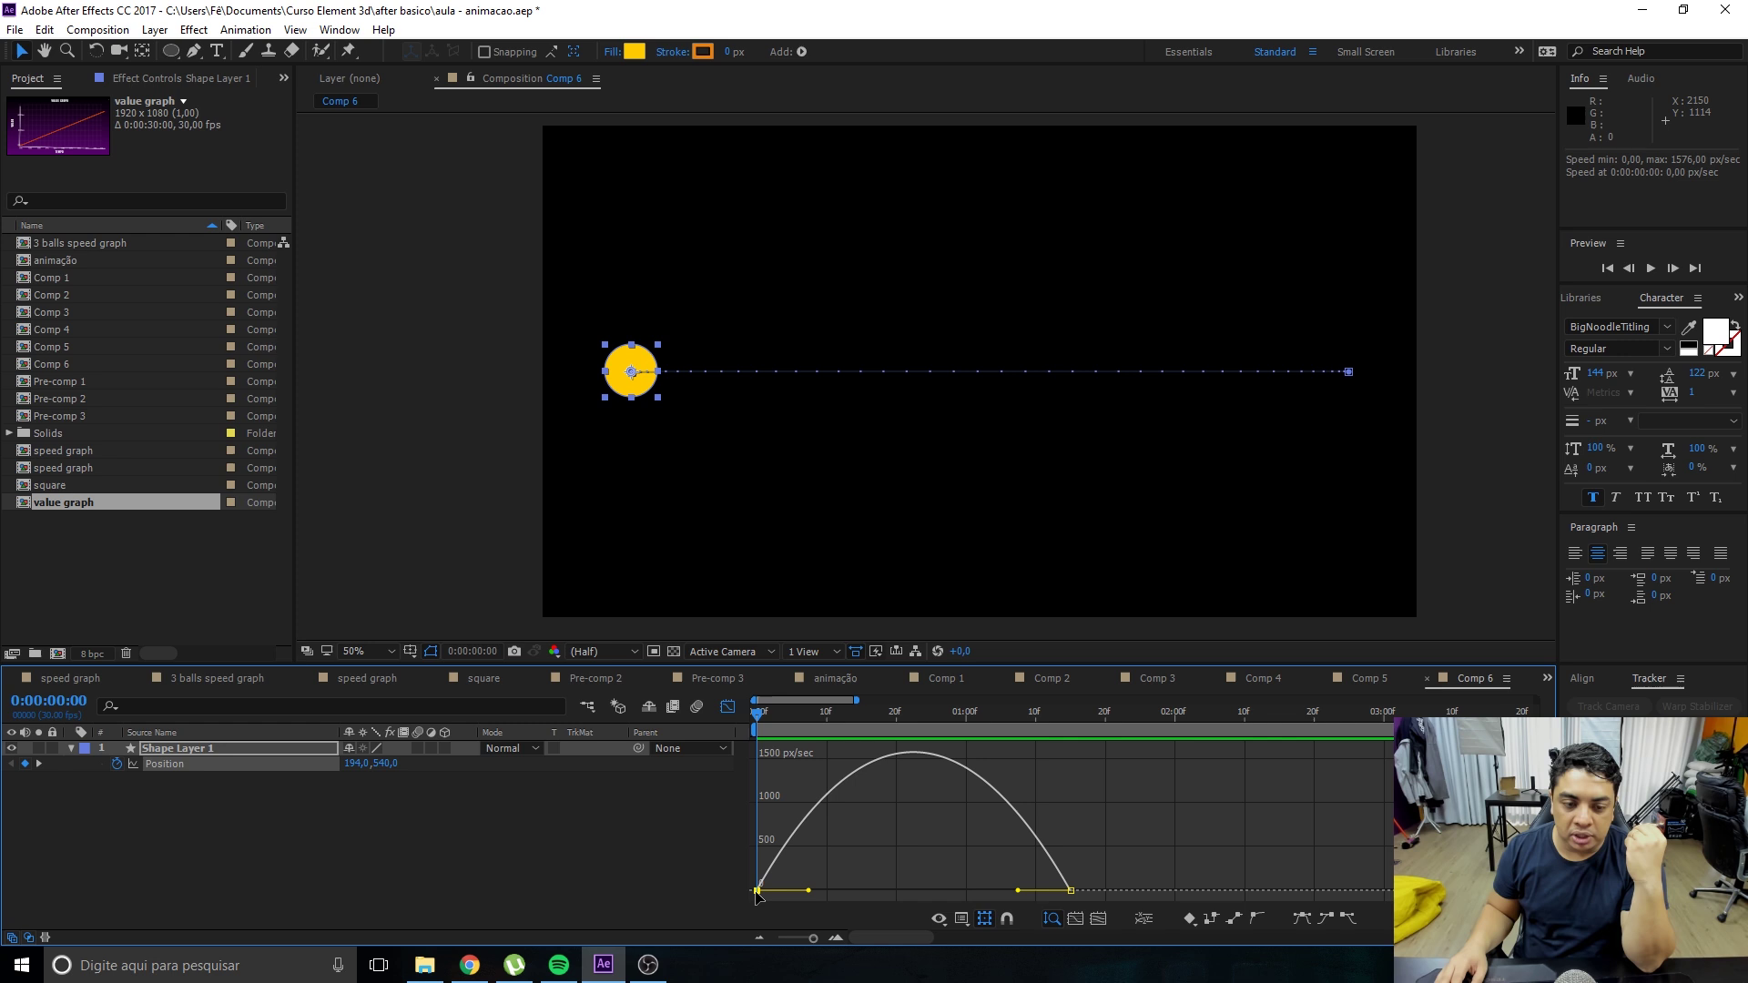
drag(757, 890, 757, 725)
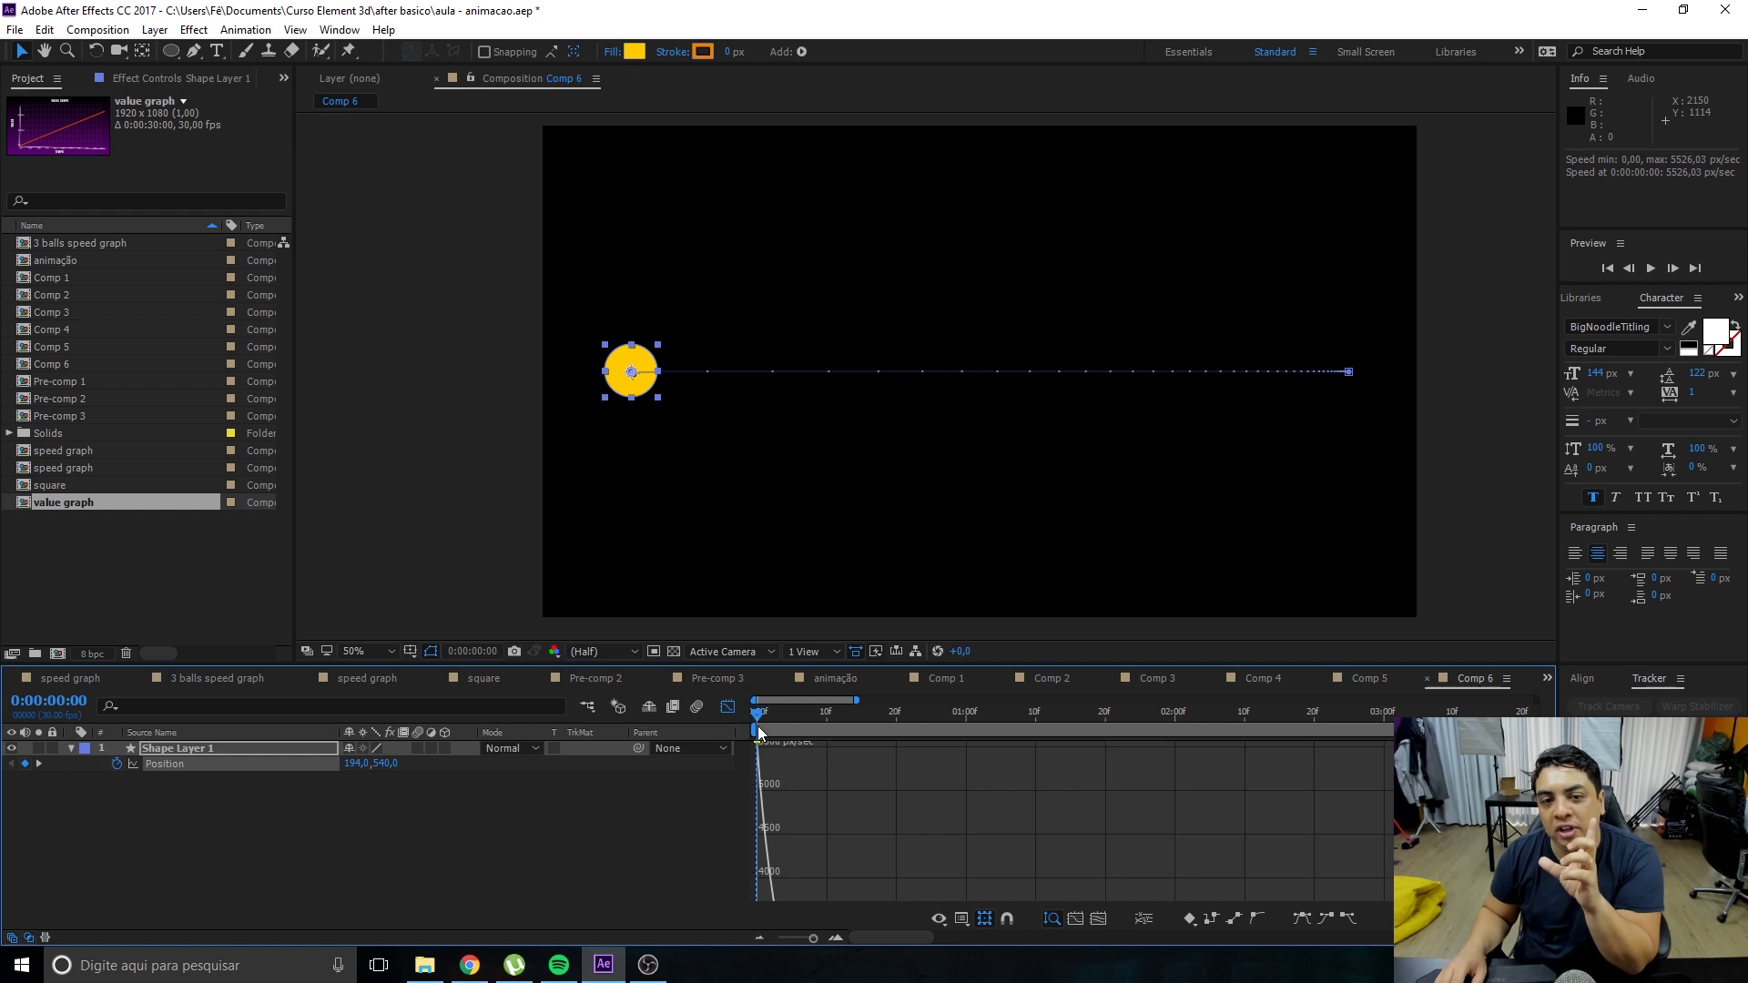
Adjust the first keyframe's starting speed and preview the ball's new motion.
drag(757, 725, 756, 772)
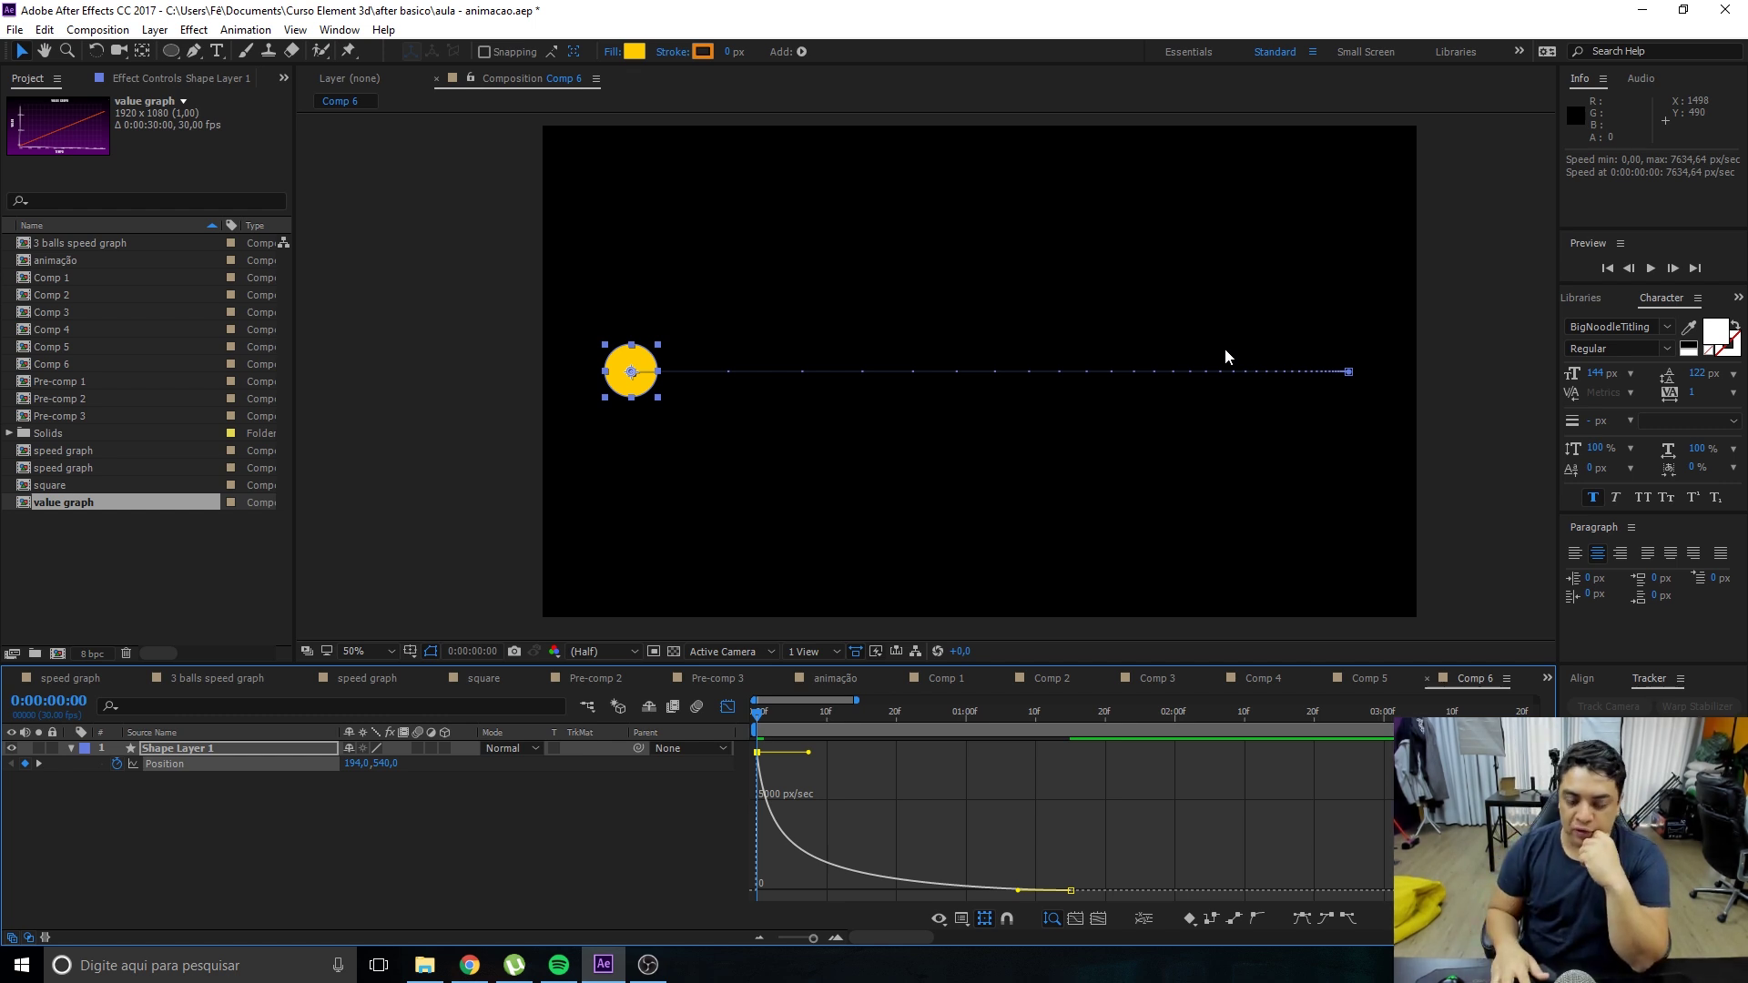
key(space)
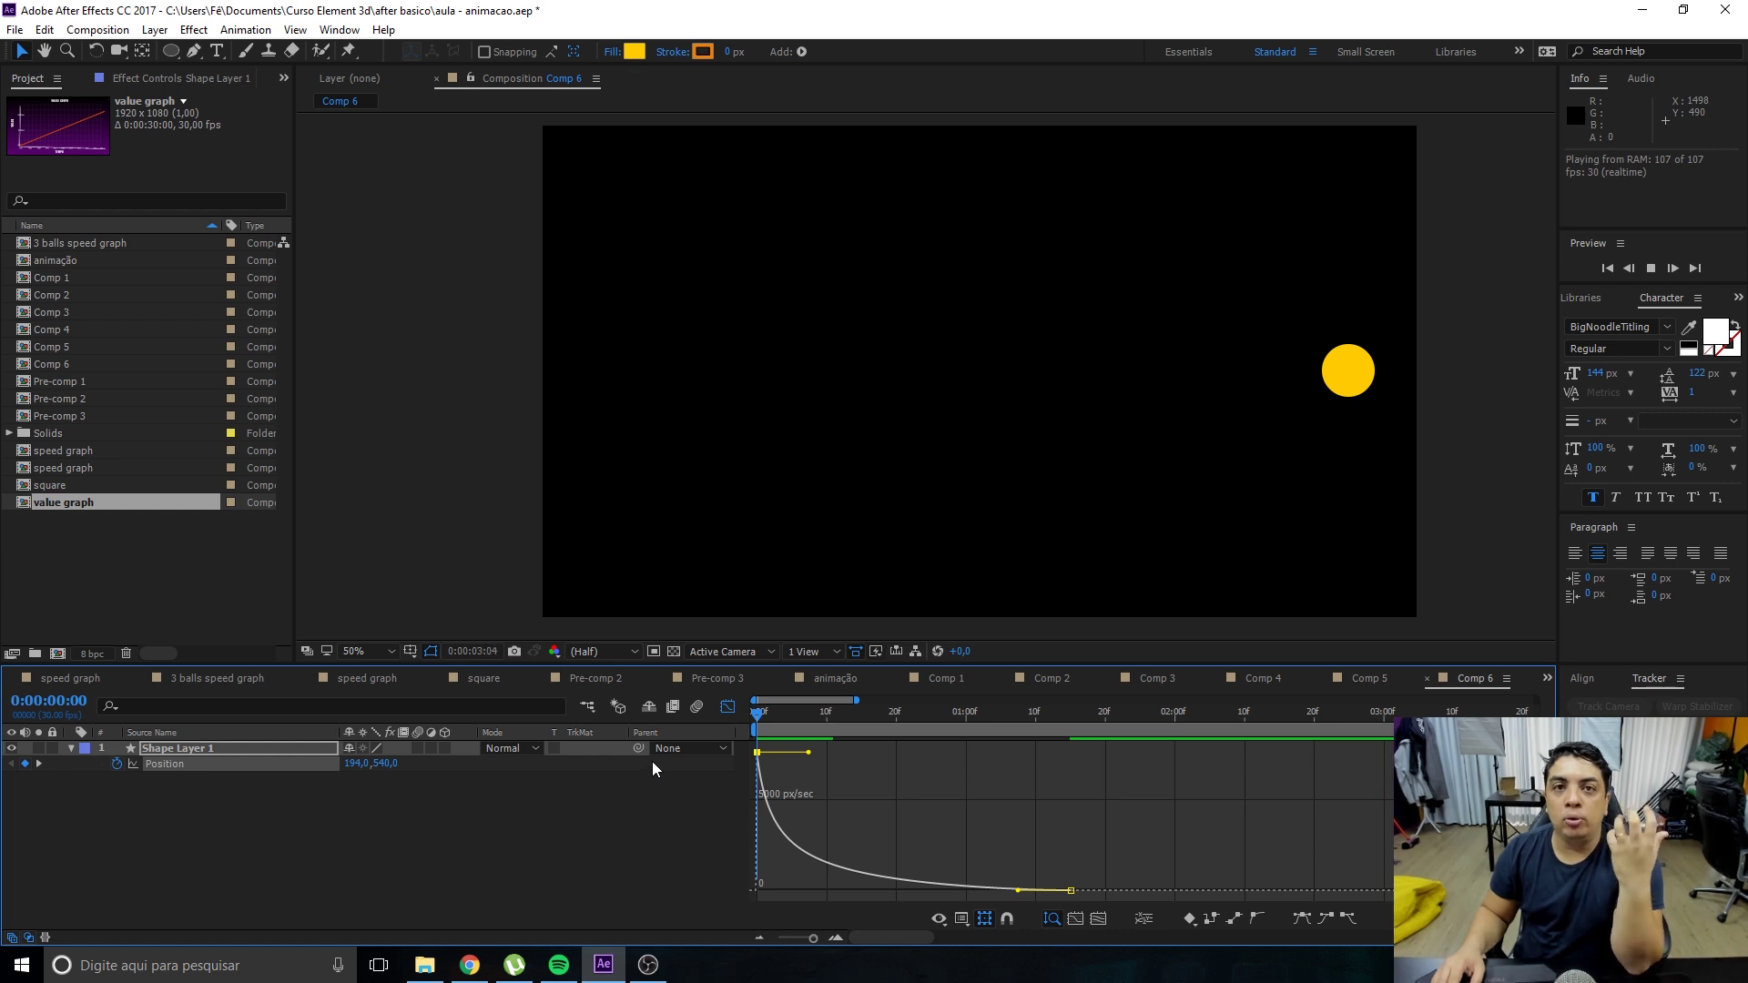
key(space)
Lengthen the ease influence into the last Position keyframe so the speed tapers out.
click(694, 858)
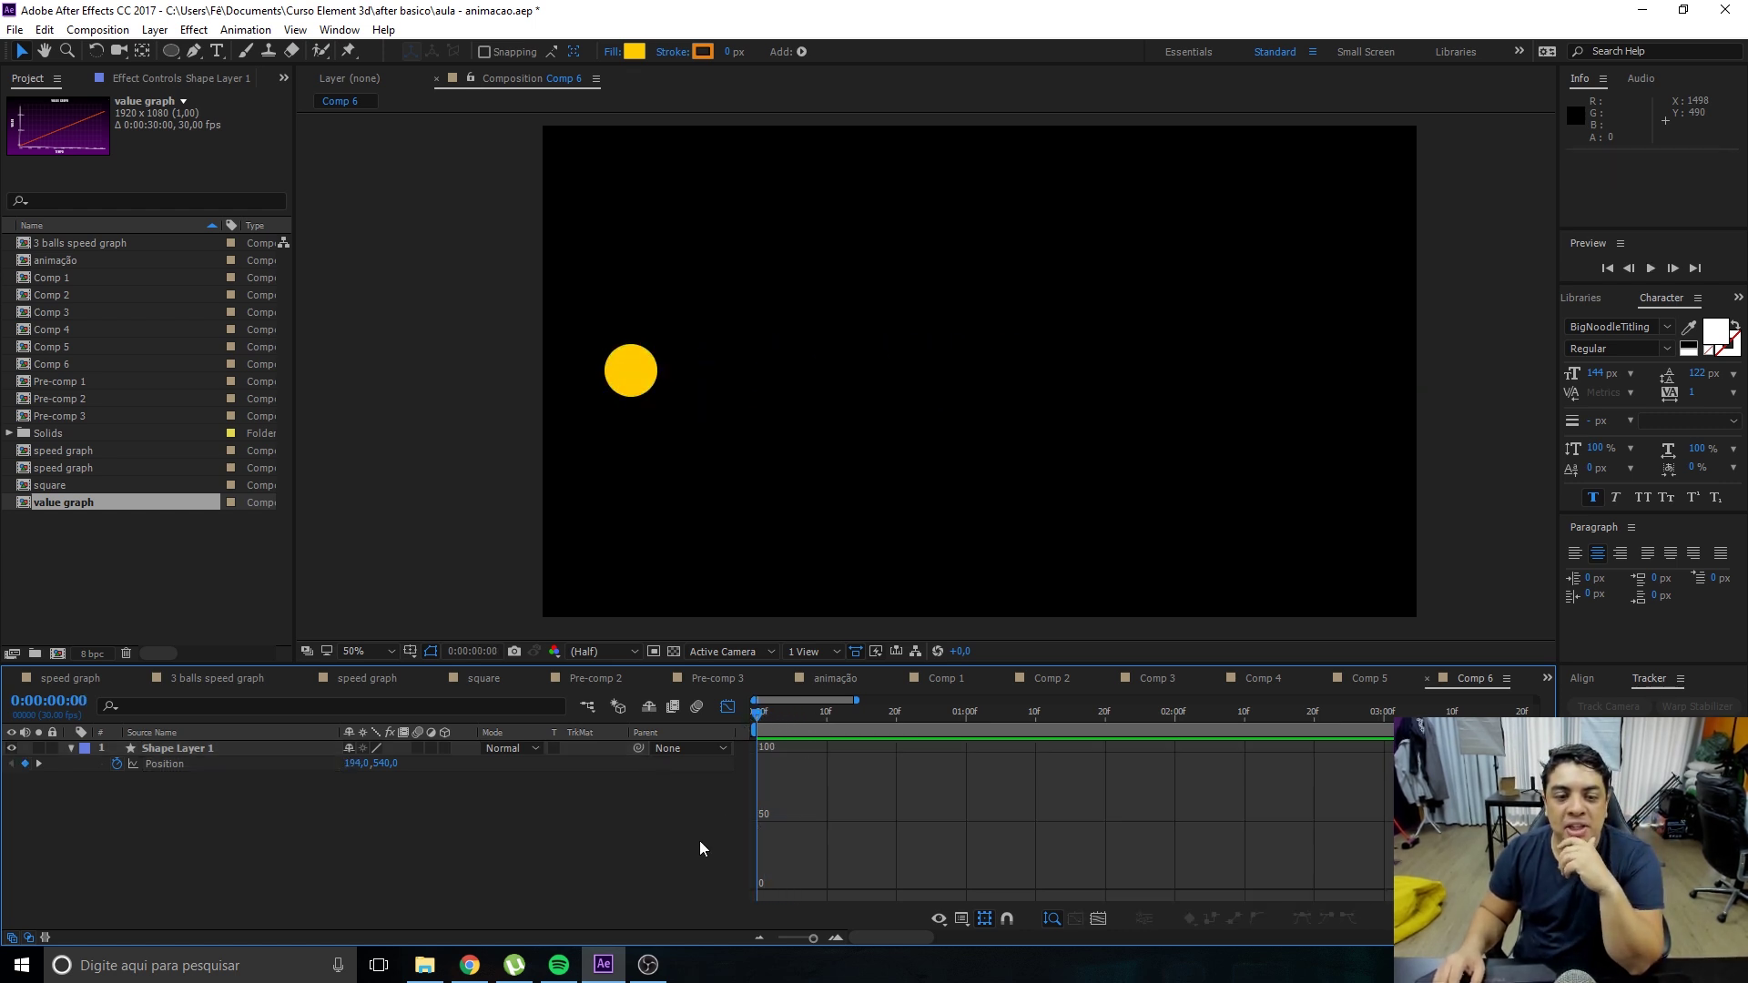
click(273, 763)
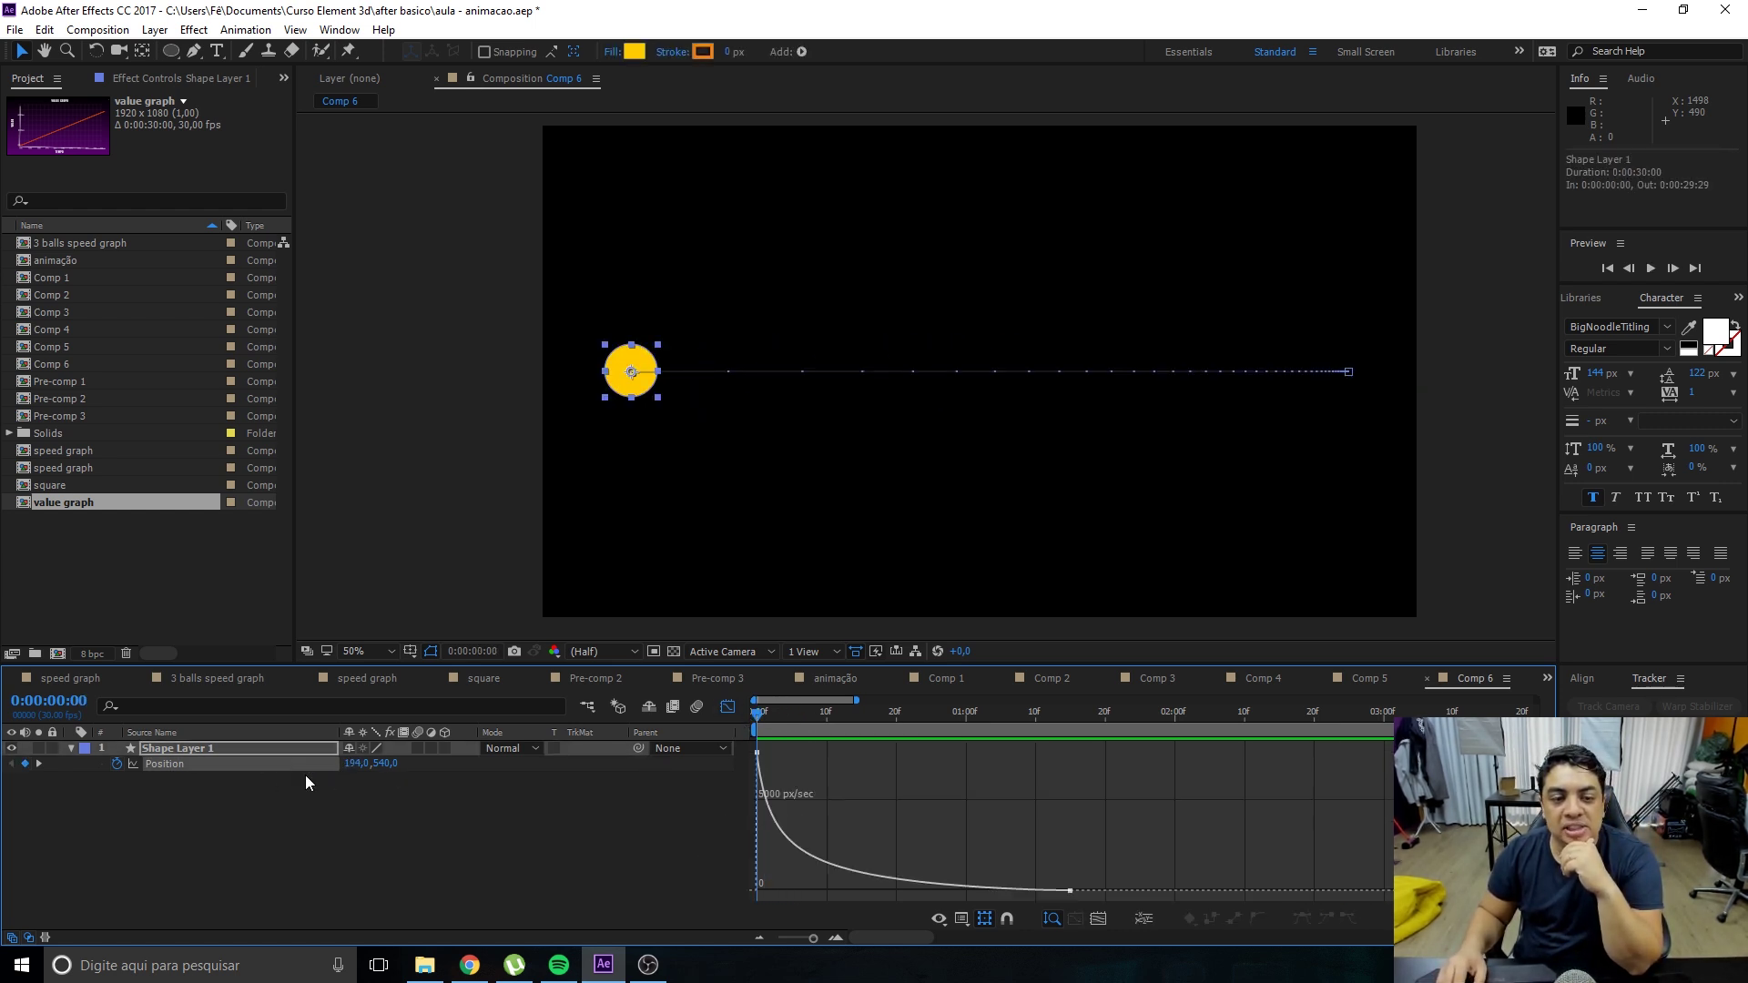
click(758, 769)
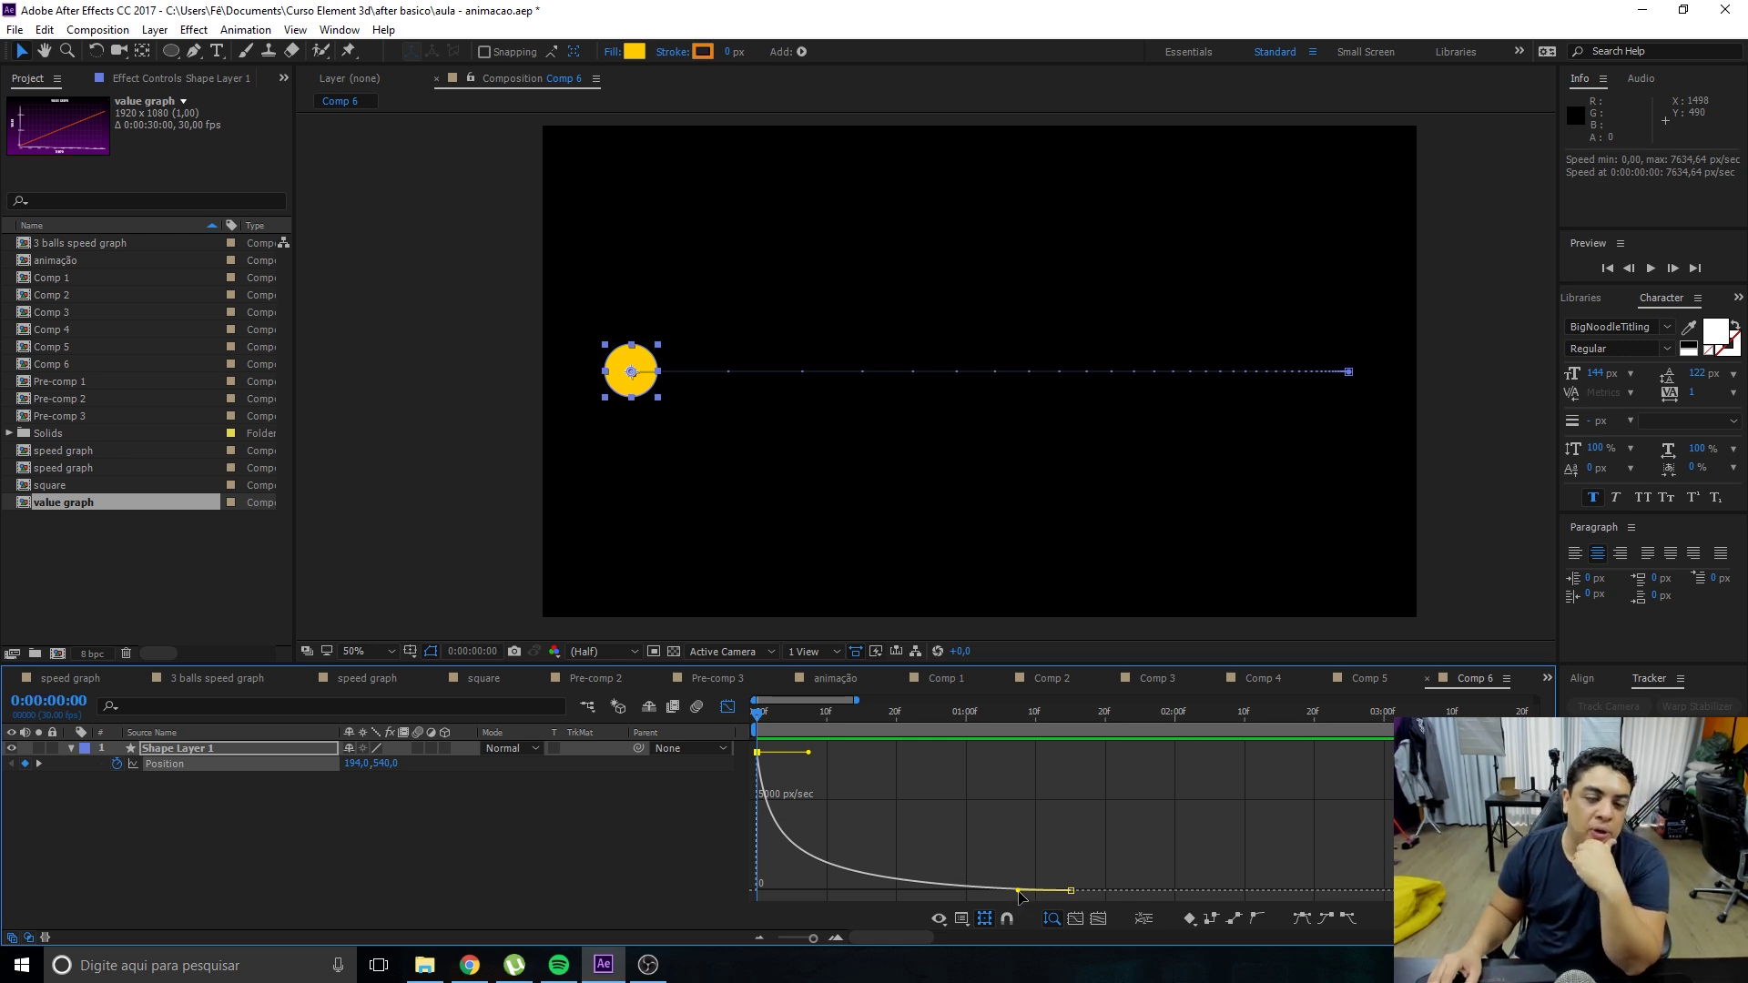
drag(1019, 891, 910, 892)
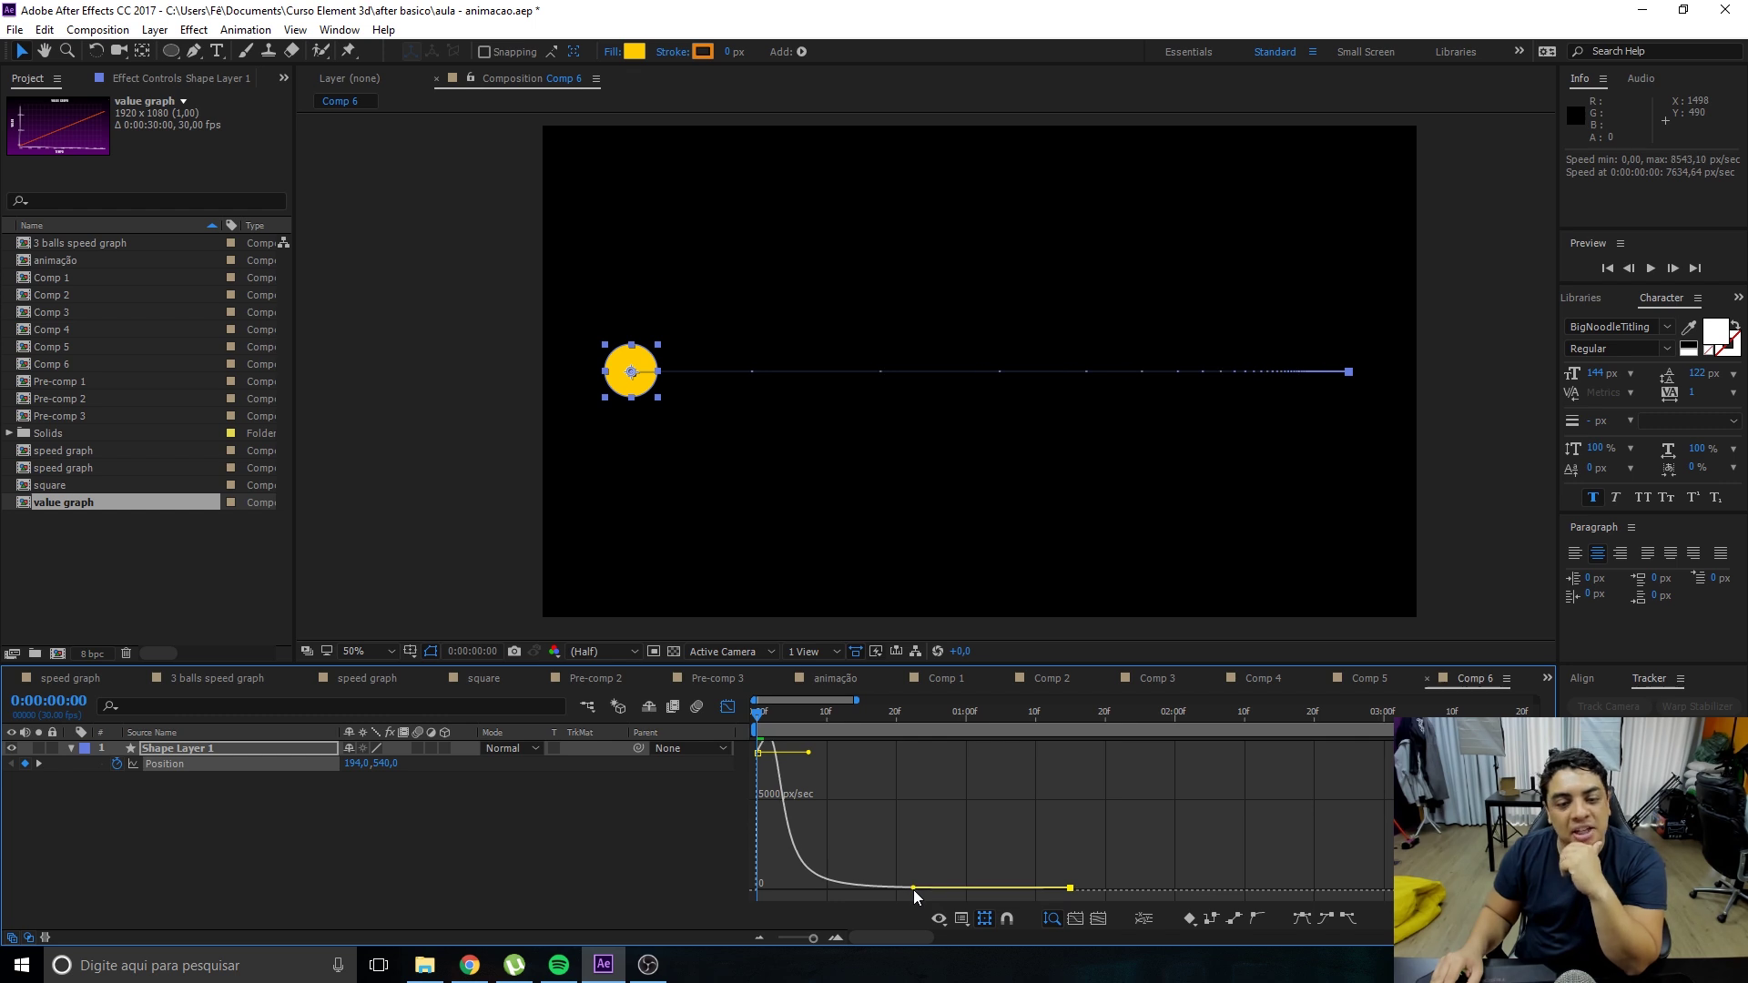
mouse_move(903, 892)
mouse_down()
mouse_move(980, 892)
mouse_move(898, 893)
mouse_up()
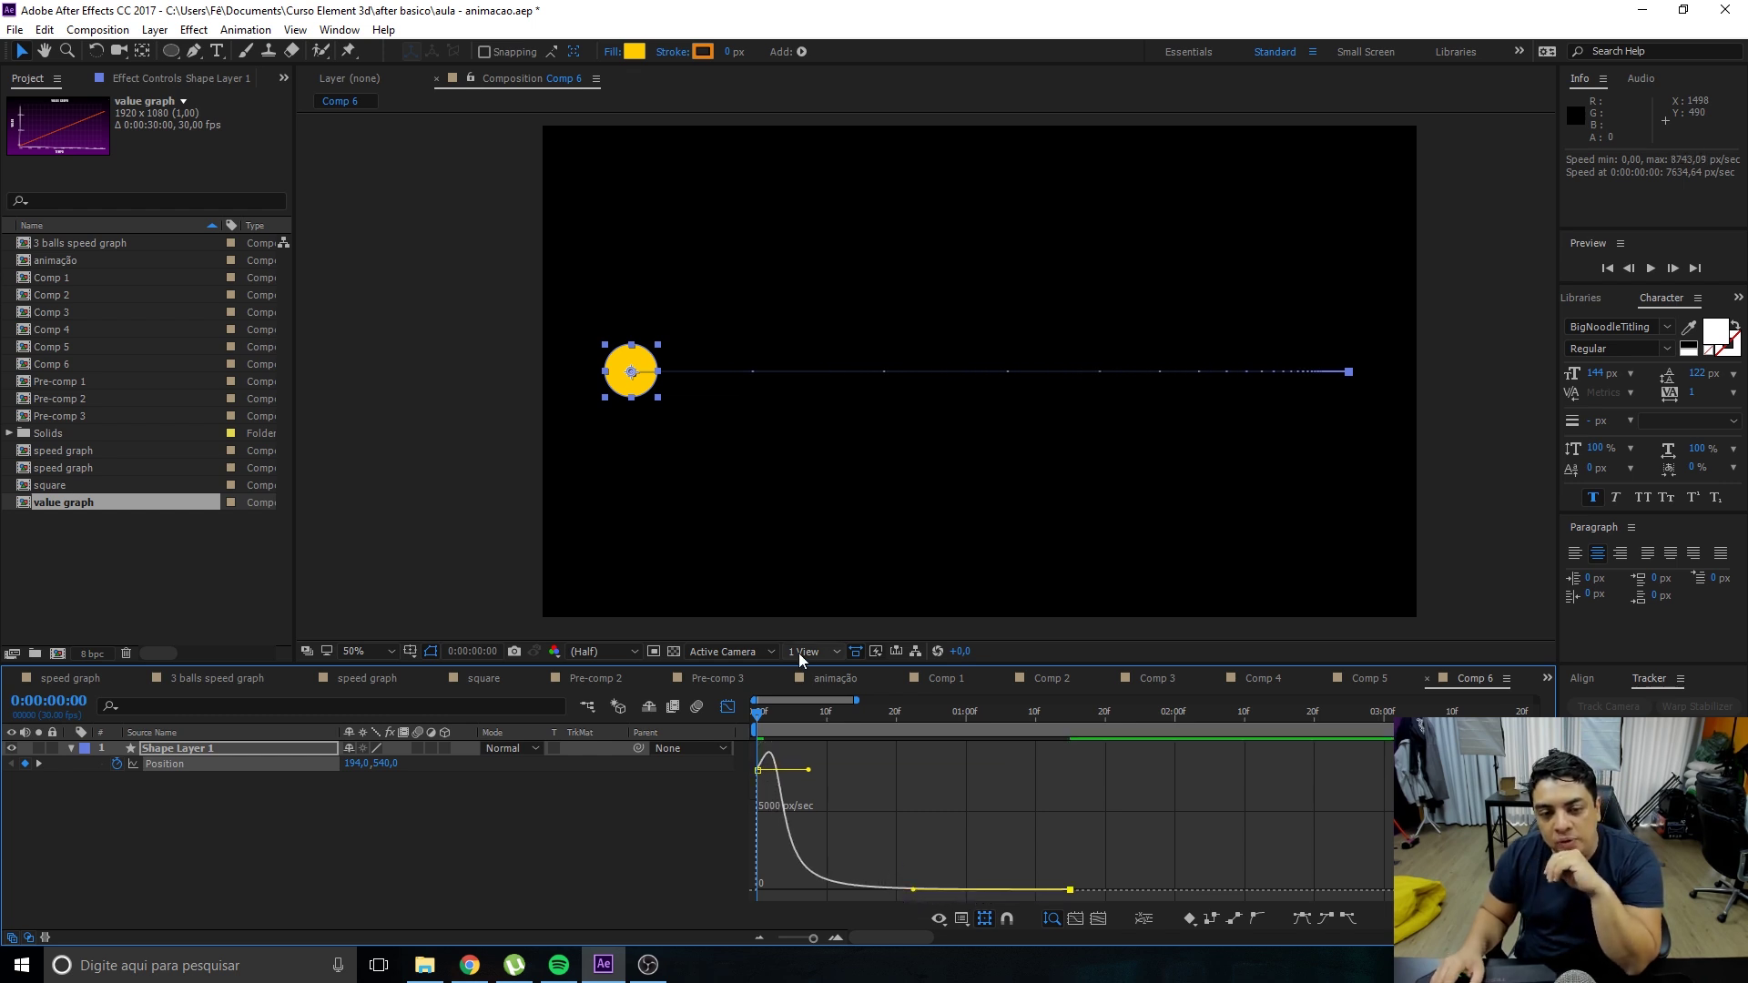
drag(795, 665, 792, 602)
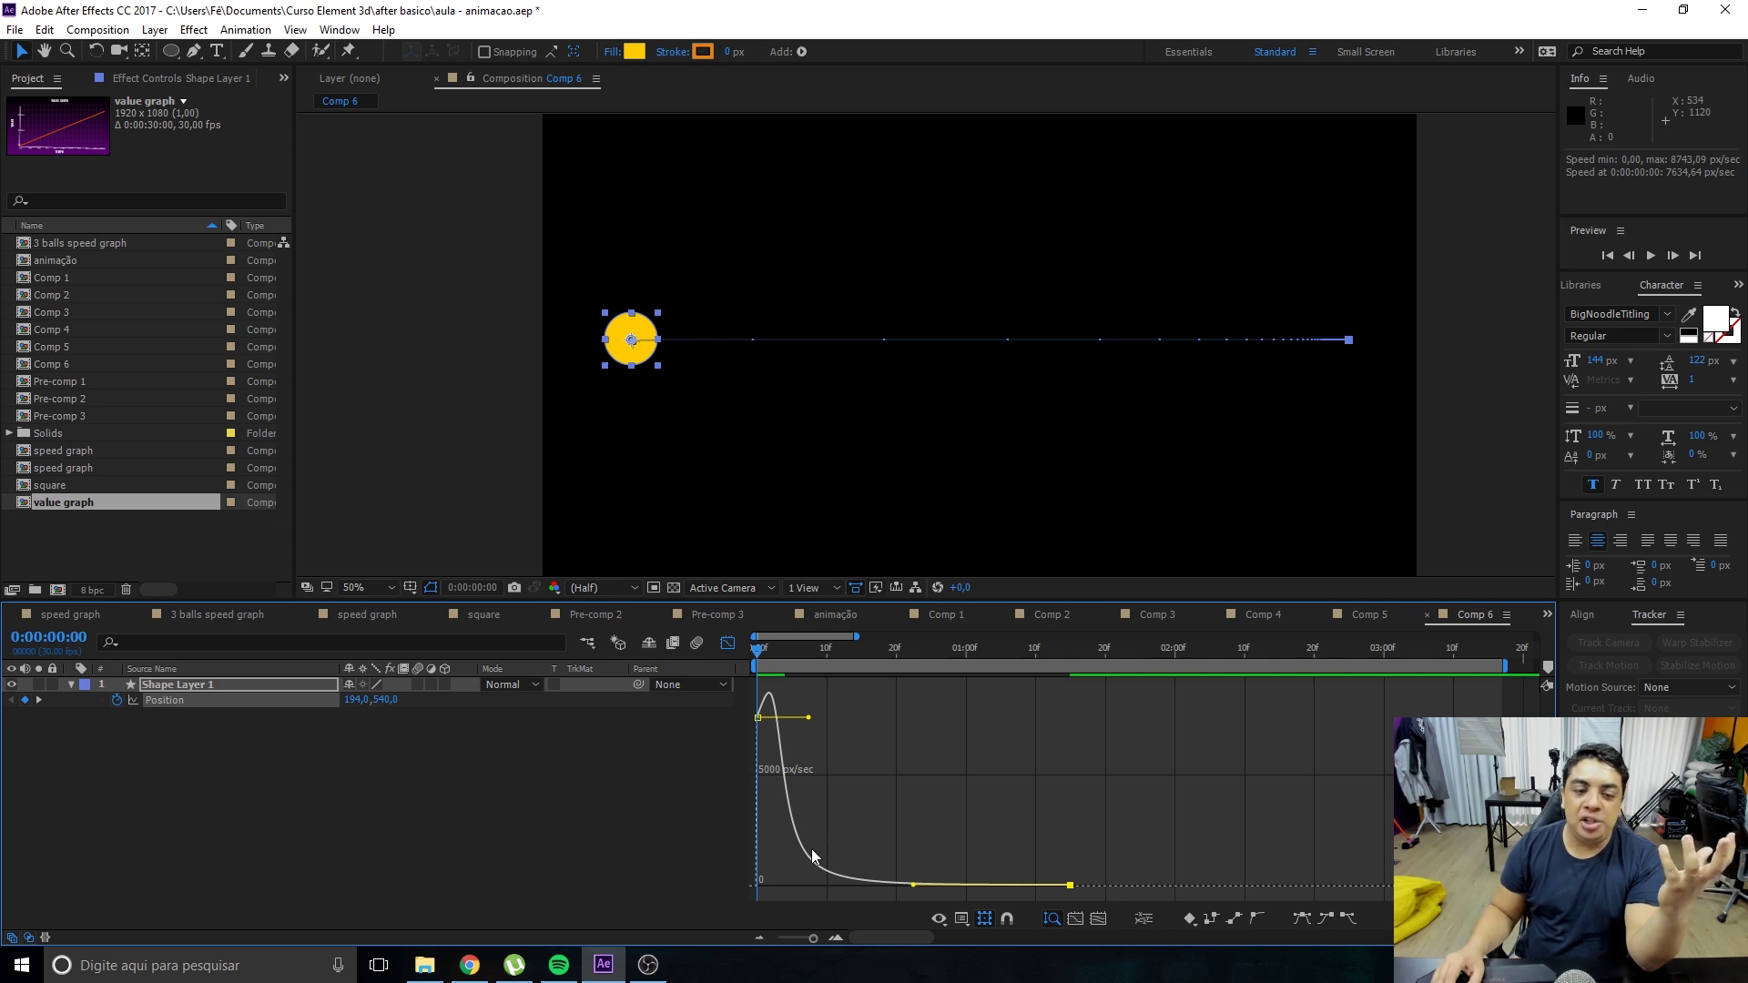
click(997, 885)
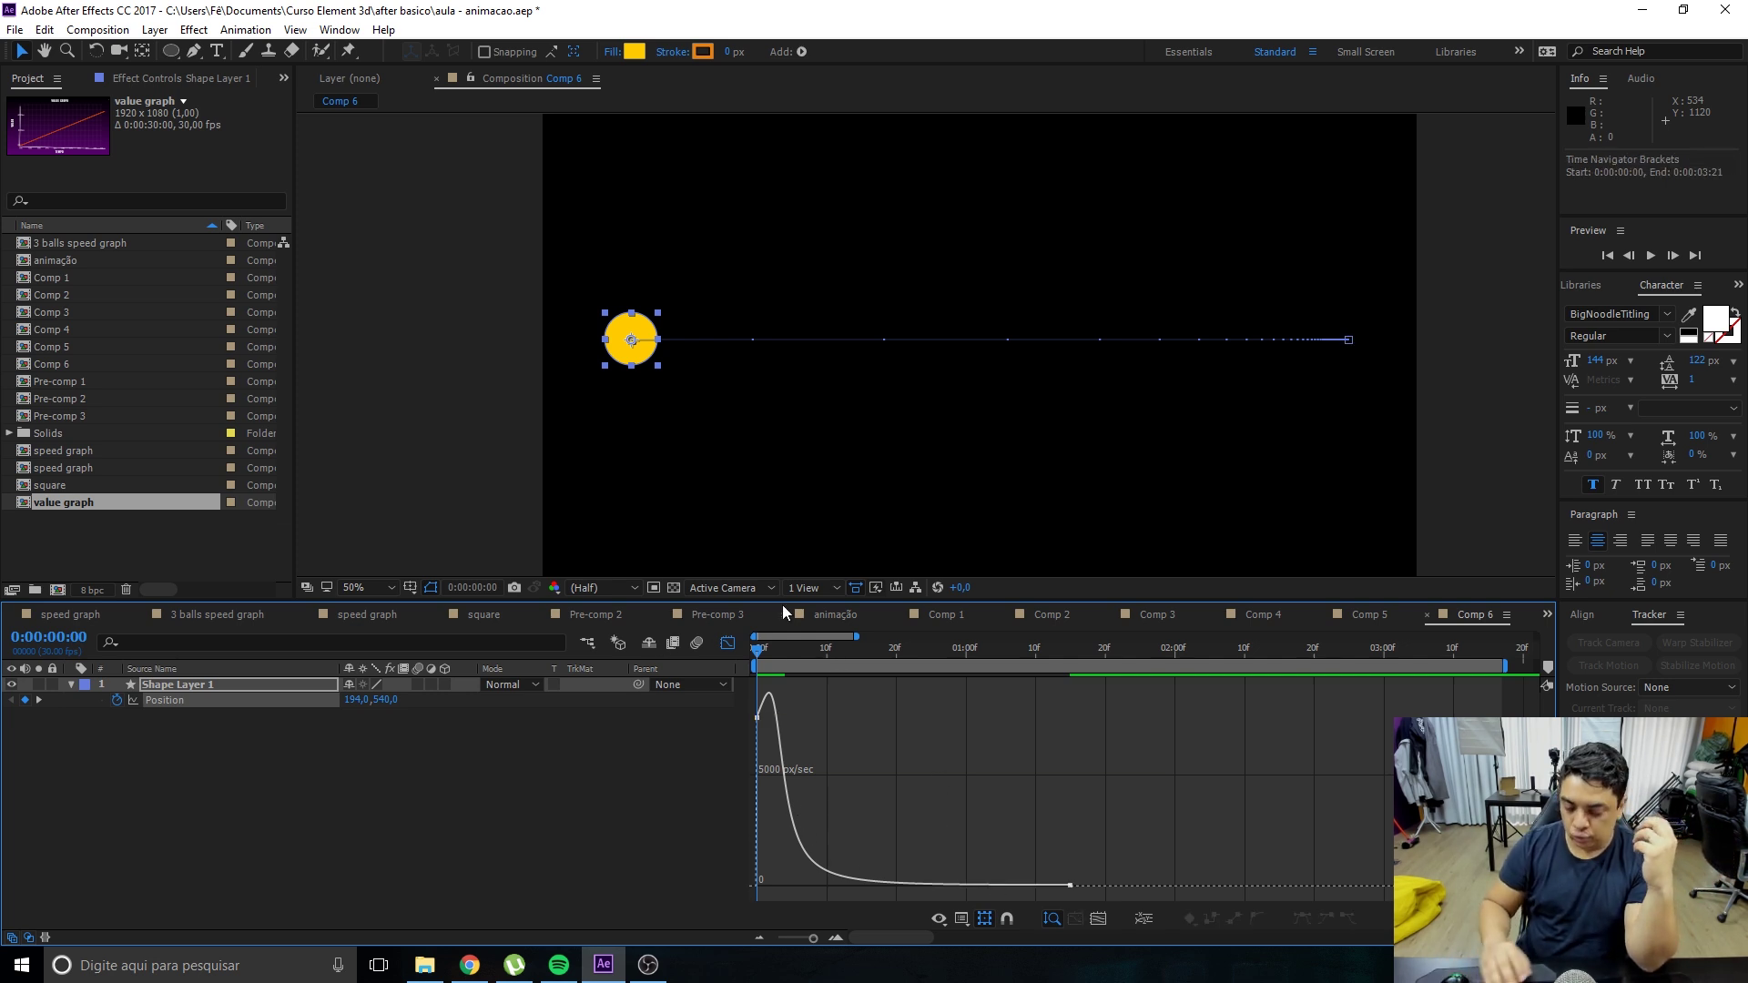
Preview the abrupt start, check frame 22, and zoom the timeline onto the first second.
key(space)
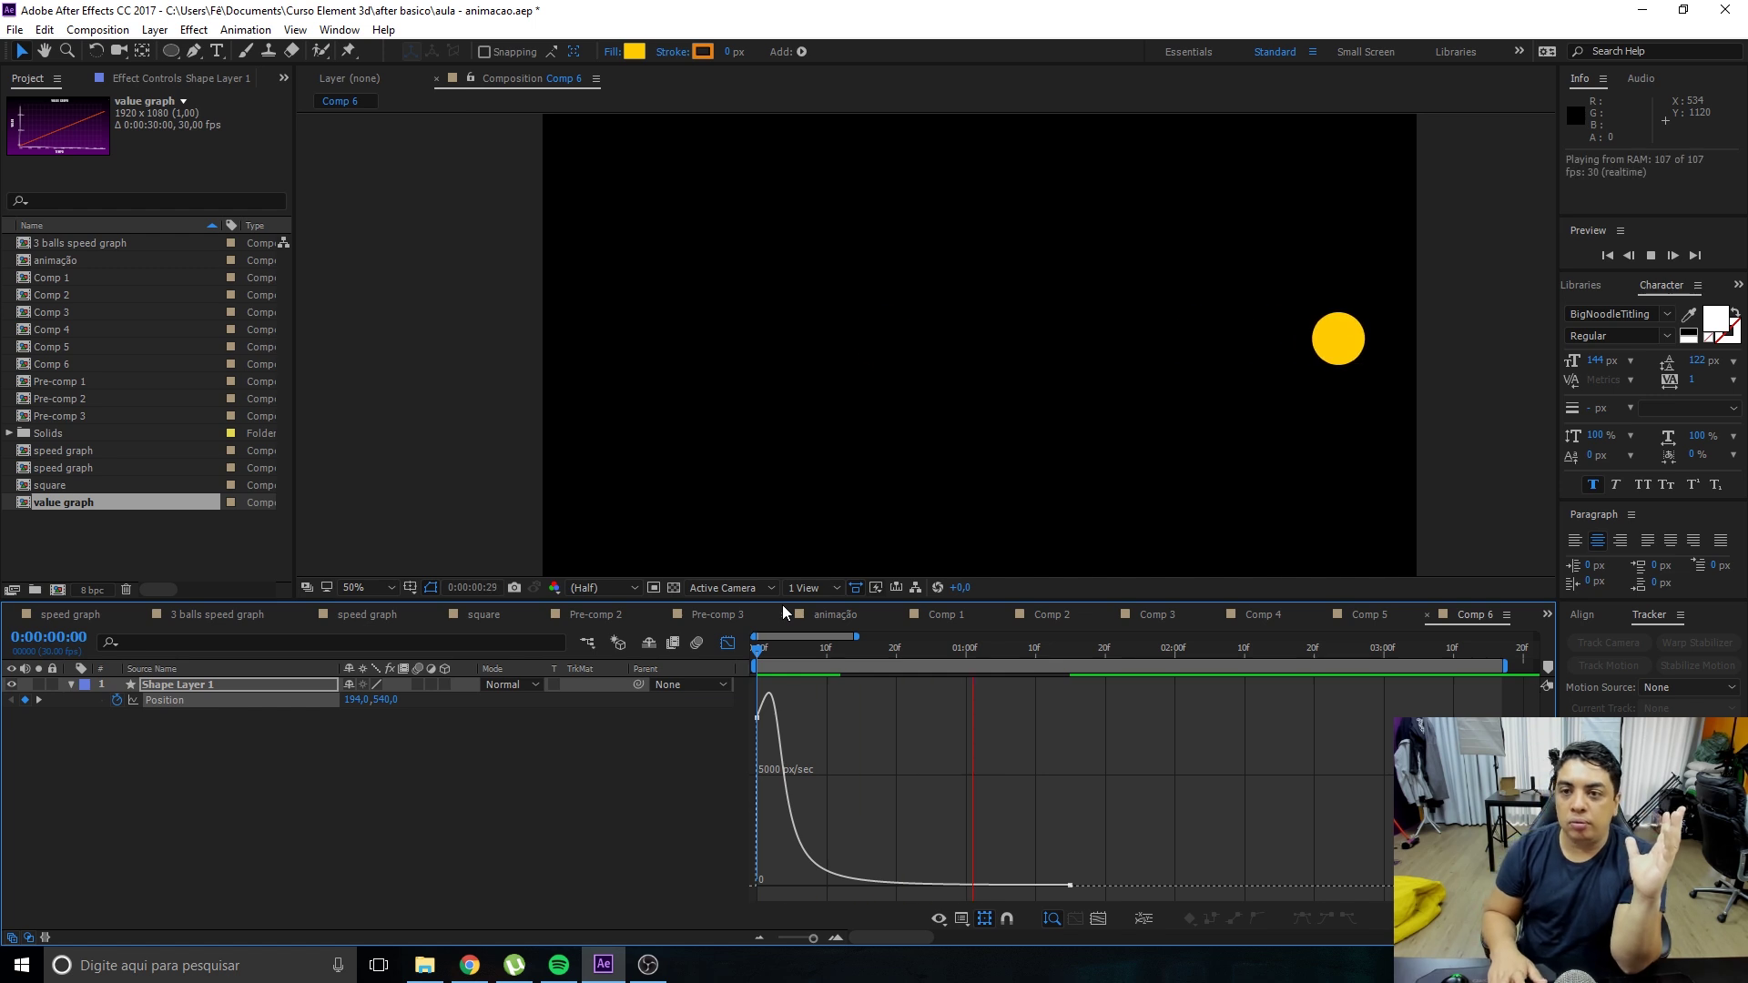
key(space)
key(space)
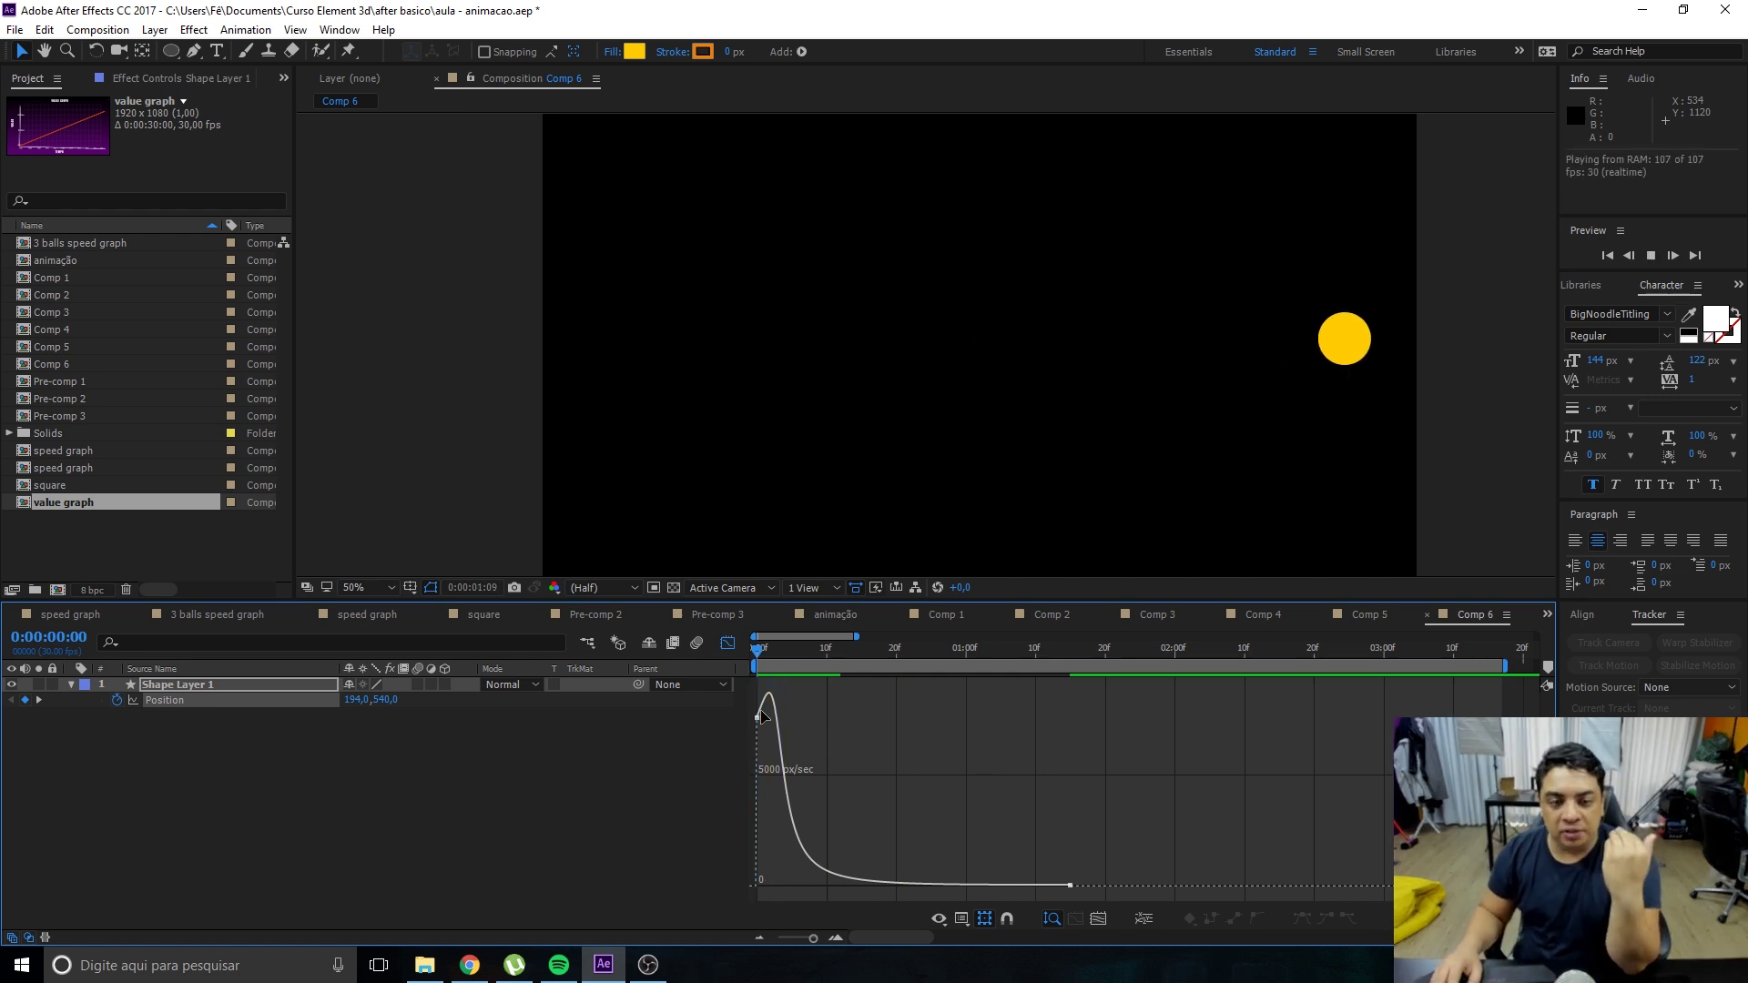
mouse_move(763, 652)
mouse_down()
mouse_move(908, 659)
mouse_move(687, 662)
mouse_up()
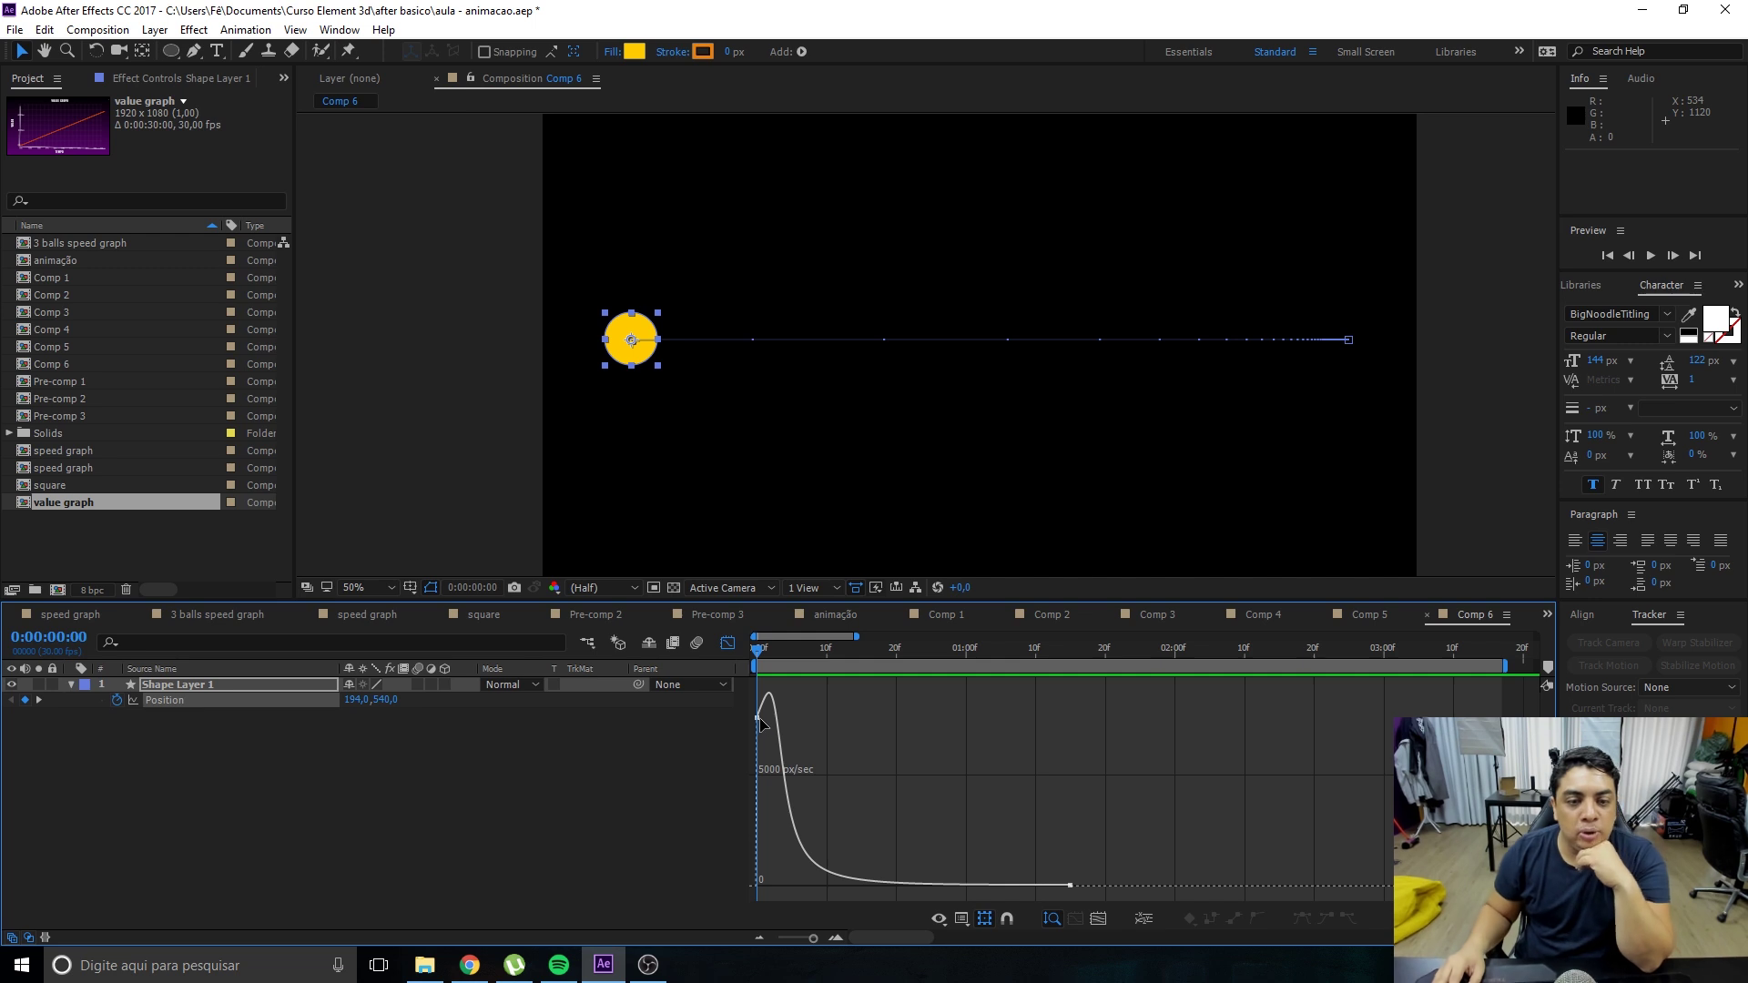
key(space)
key(space)
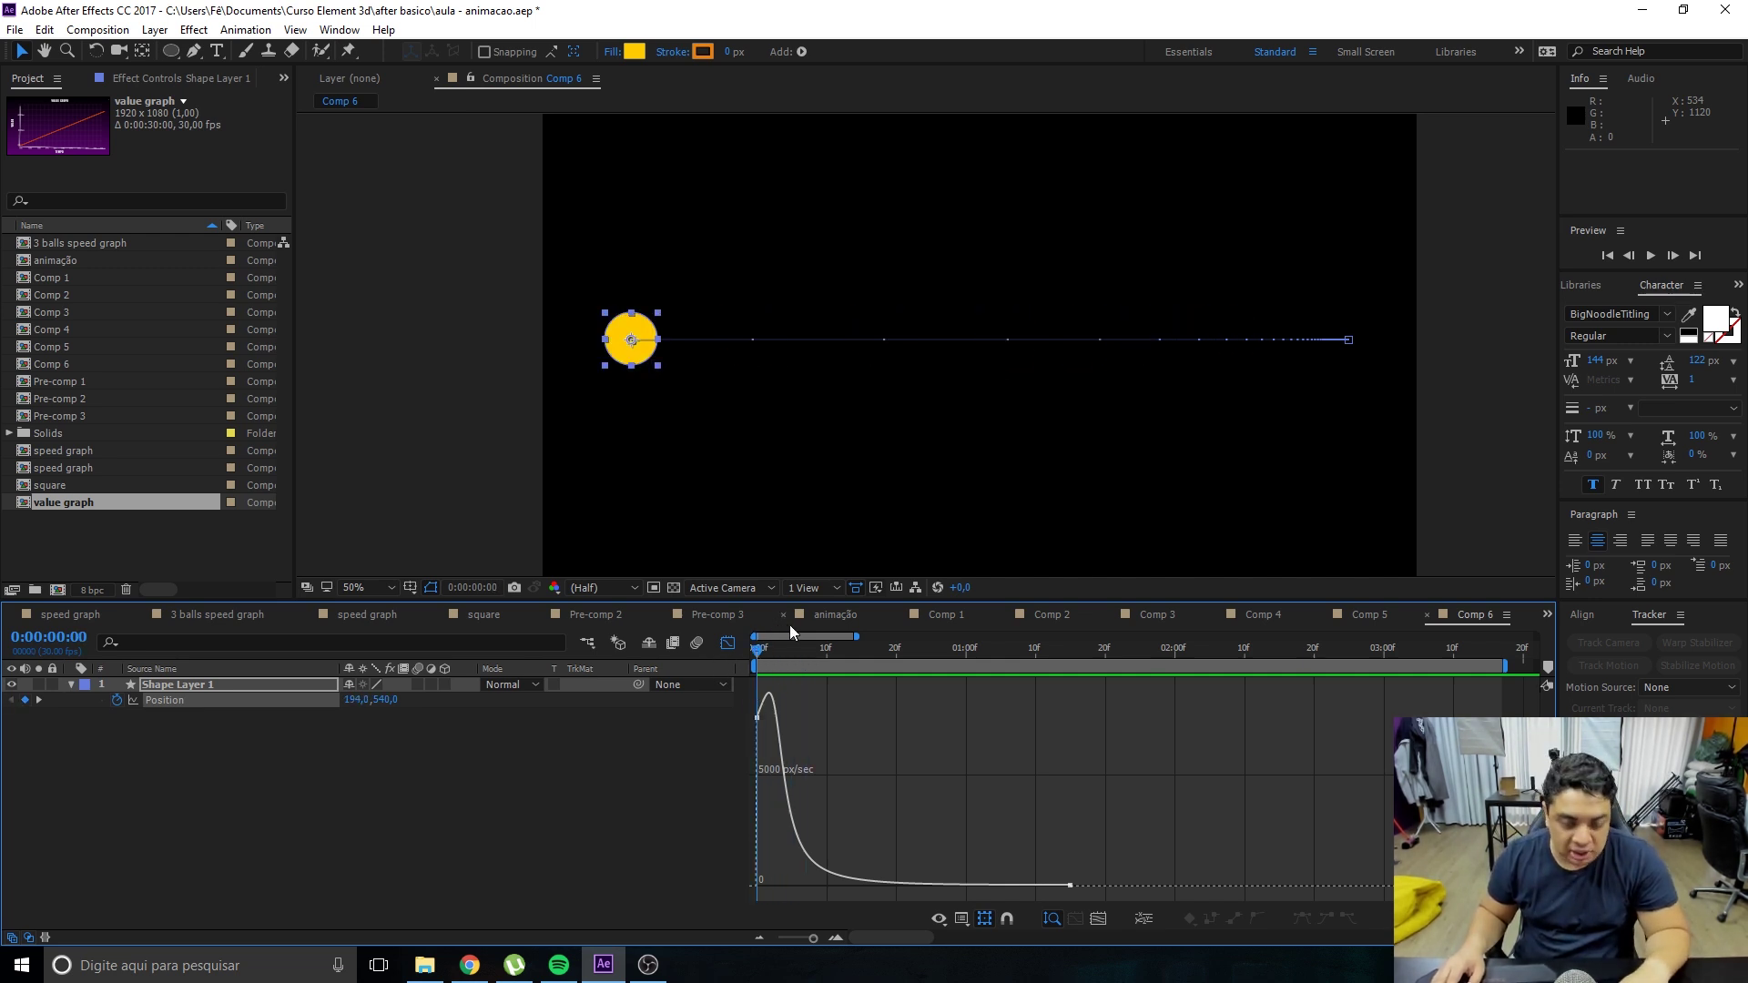
drag(856, 637, 806, 636)
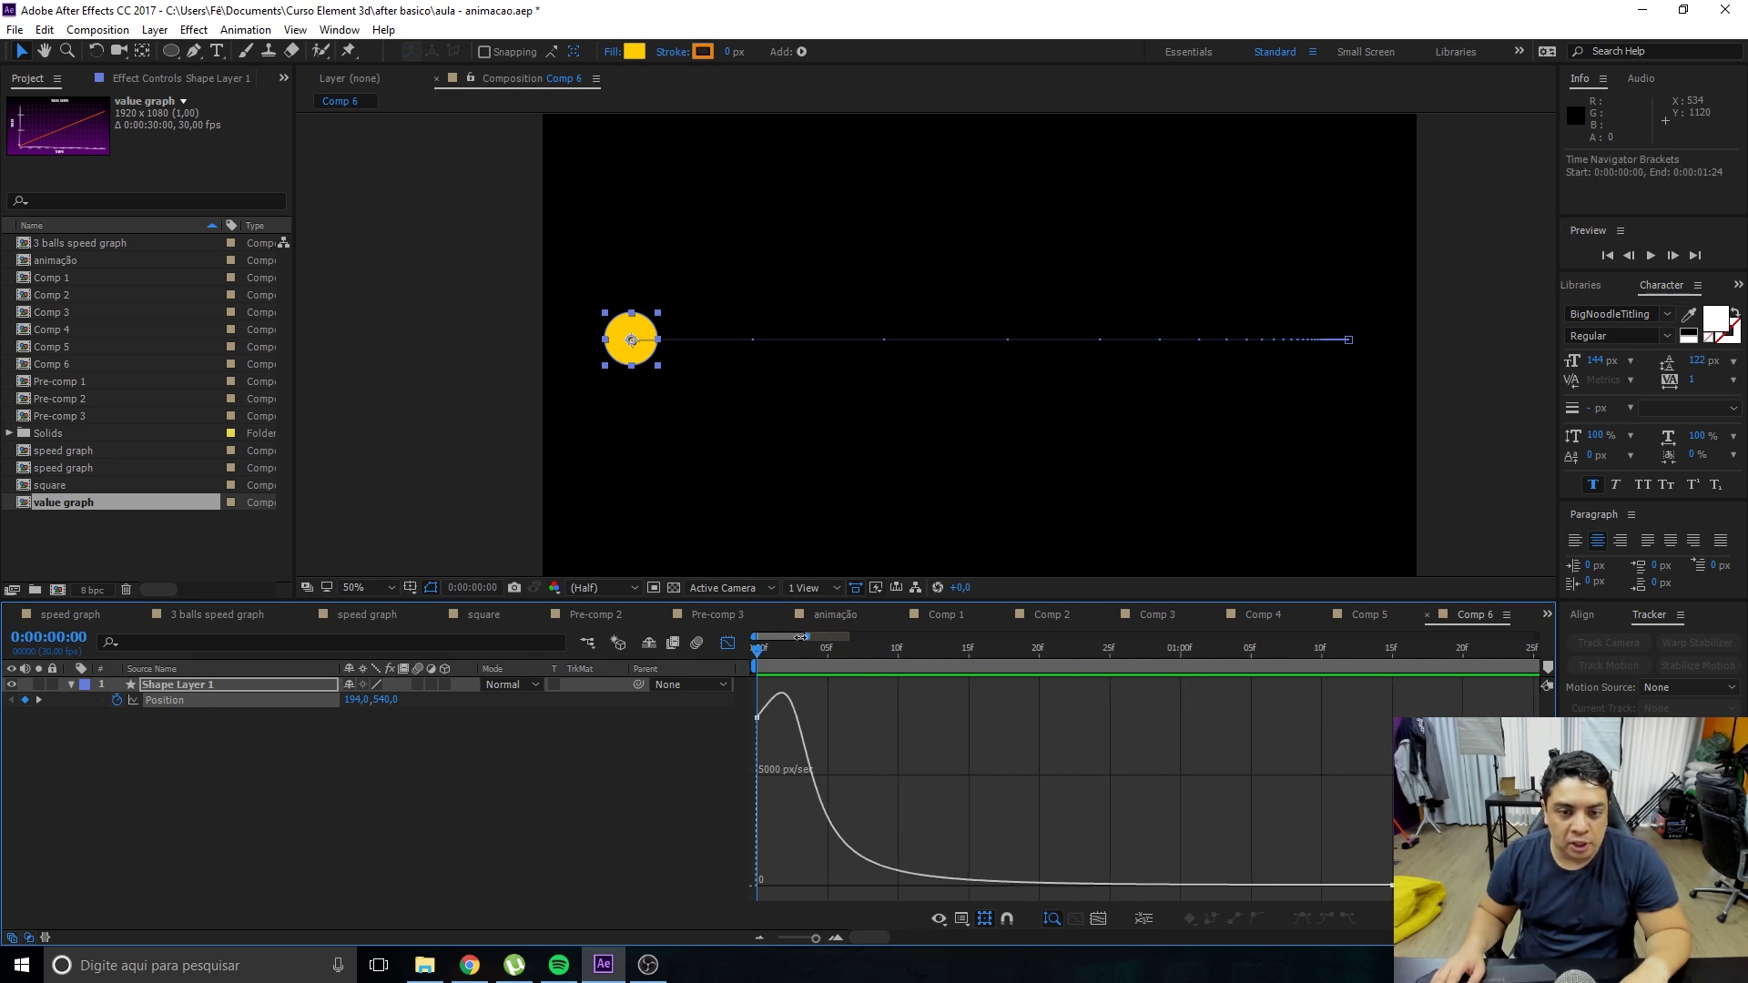
Drop the first keyframe's speed to 0 and lengthen the second keyframe's influence for a ~4072 px/sec peak.
click(756, 718)
drag(757, 719, 762, 894)
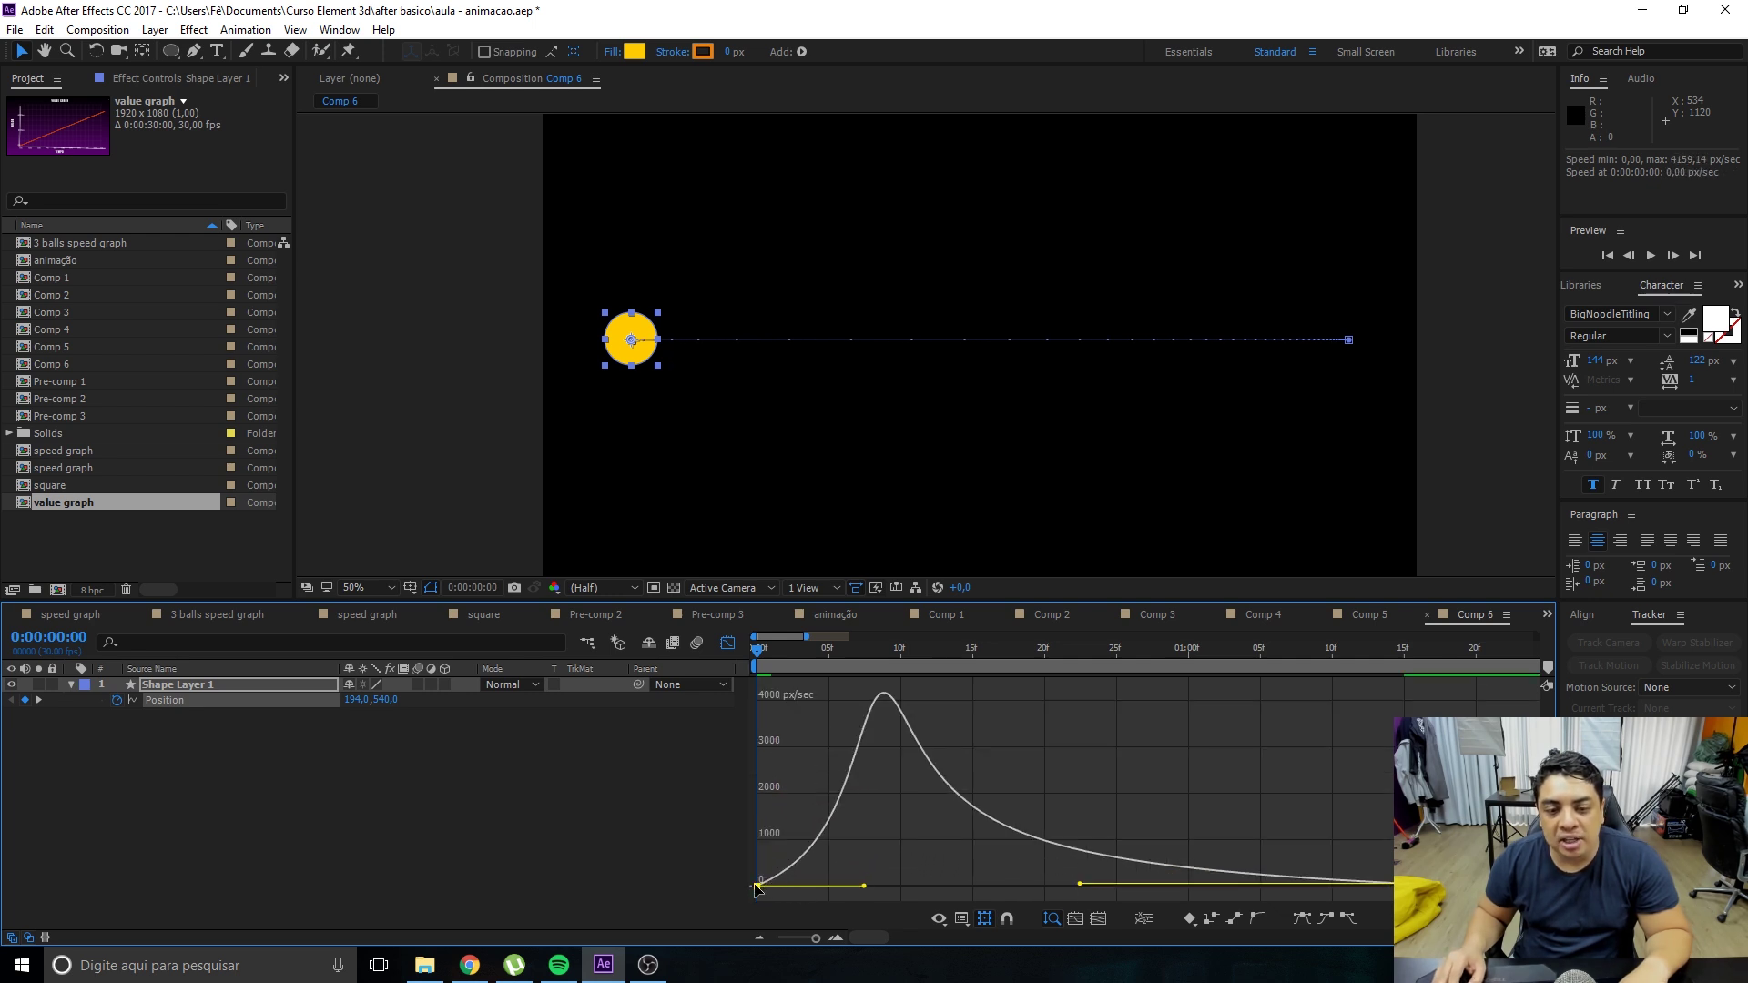
mouse_move(757, 885)
mouse_down()
mouse_move(762, 652)
mouse_move(754, 837)
mouse_move(763, 823)
mouse_up()
drag(757, 713, 762, 895)
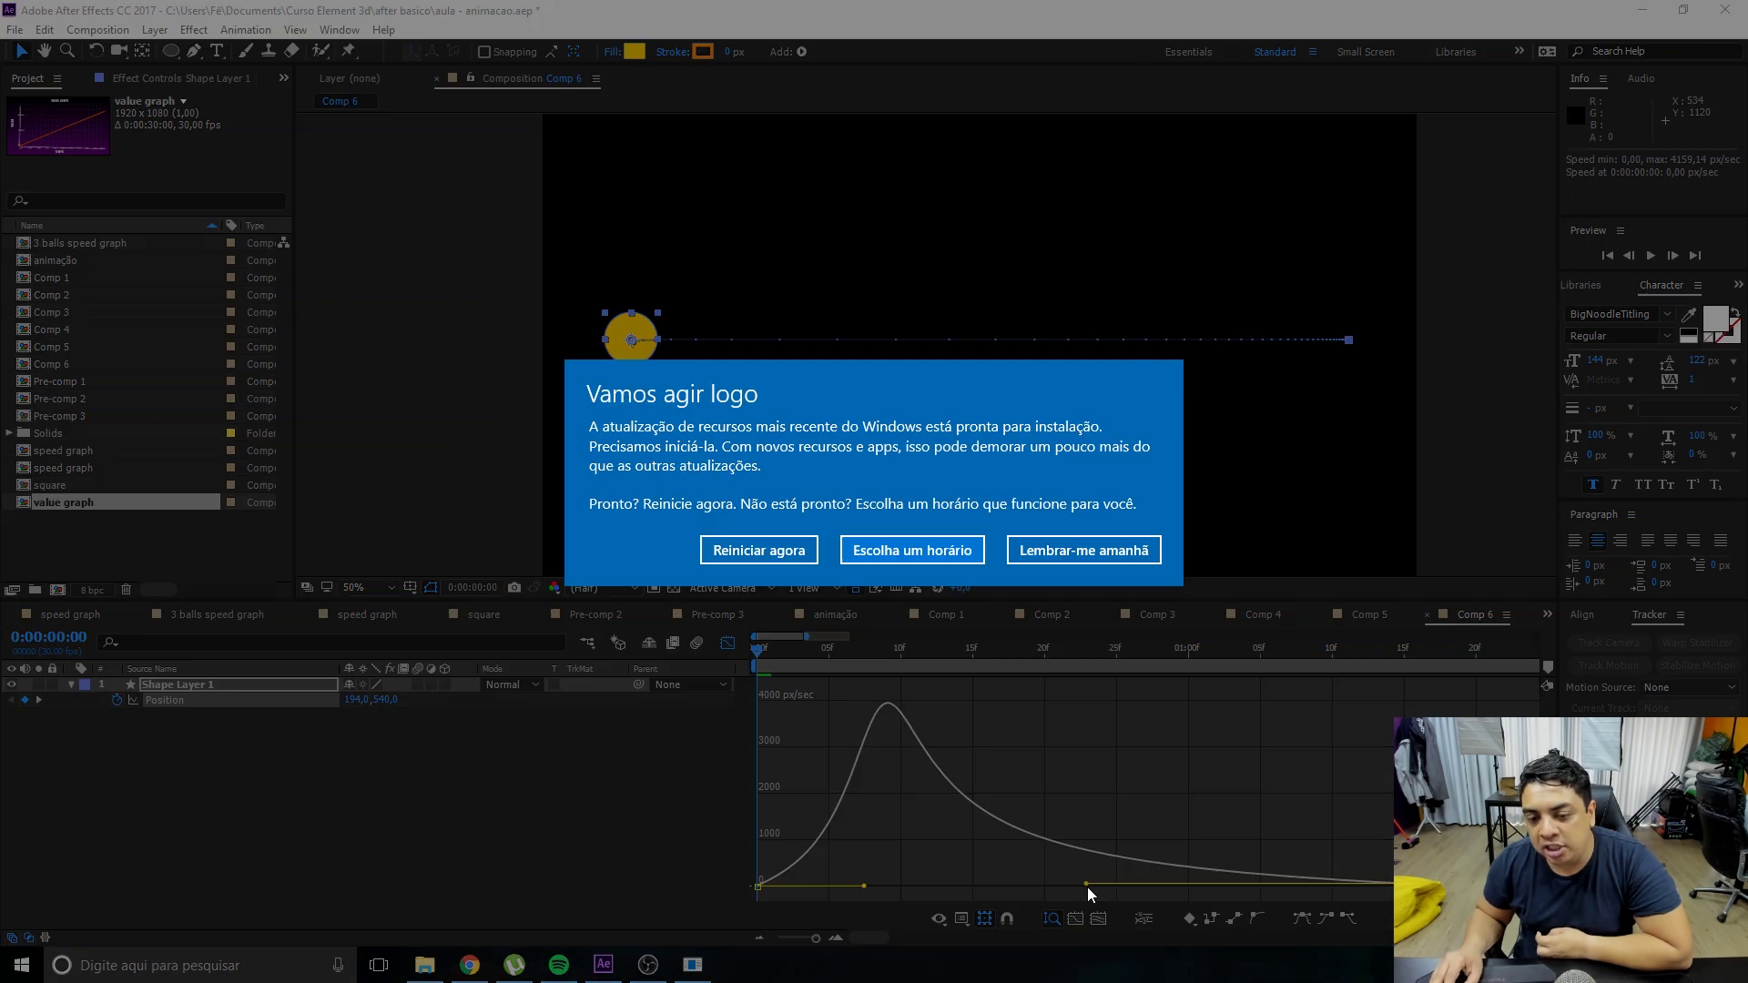
drag(1082, 889, 1099, 888)
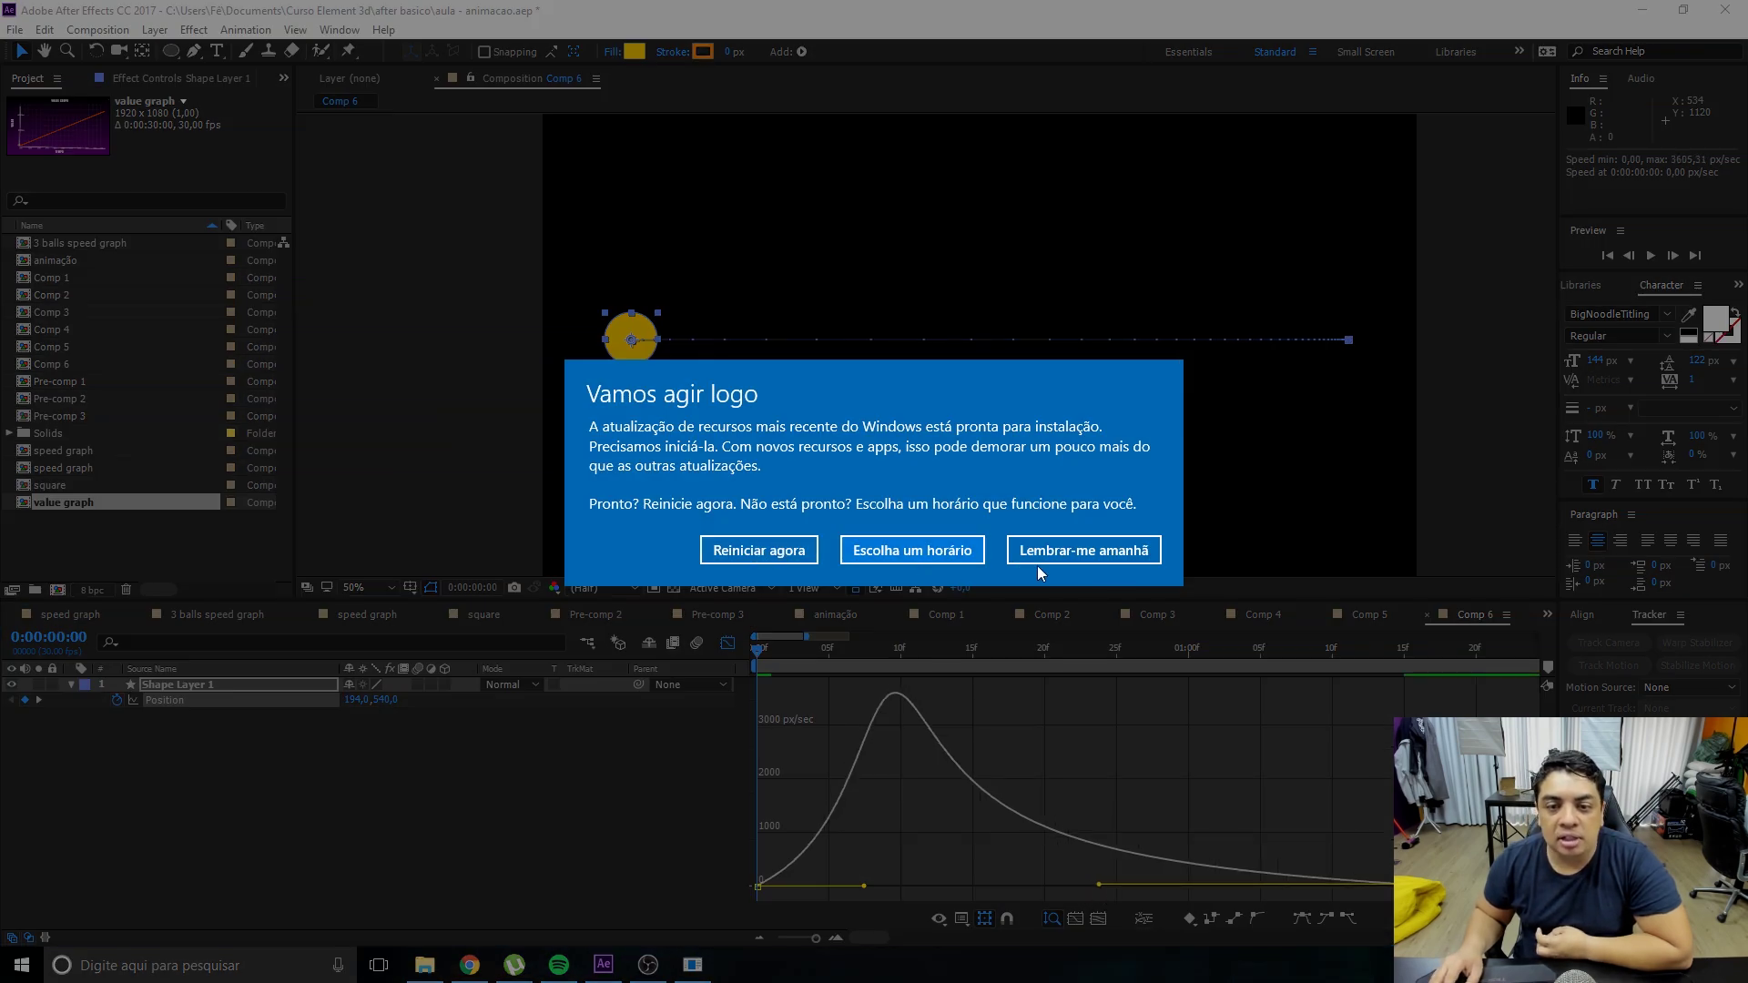
click(1064, 551)
Lengthen the second keyframe's ease, enlarge the speed graph, and increase the first keyframe's influence.
mouse_move(1101, 889)
mouse_down()
mouse_move(1327, 900)
mouse_move(1190, 909)
mouse_up()
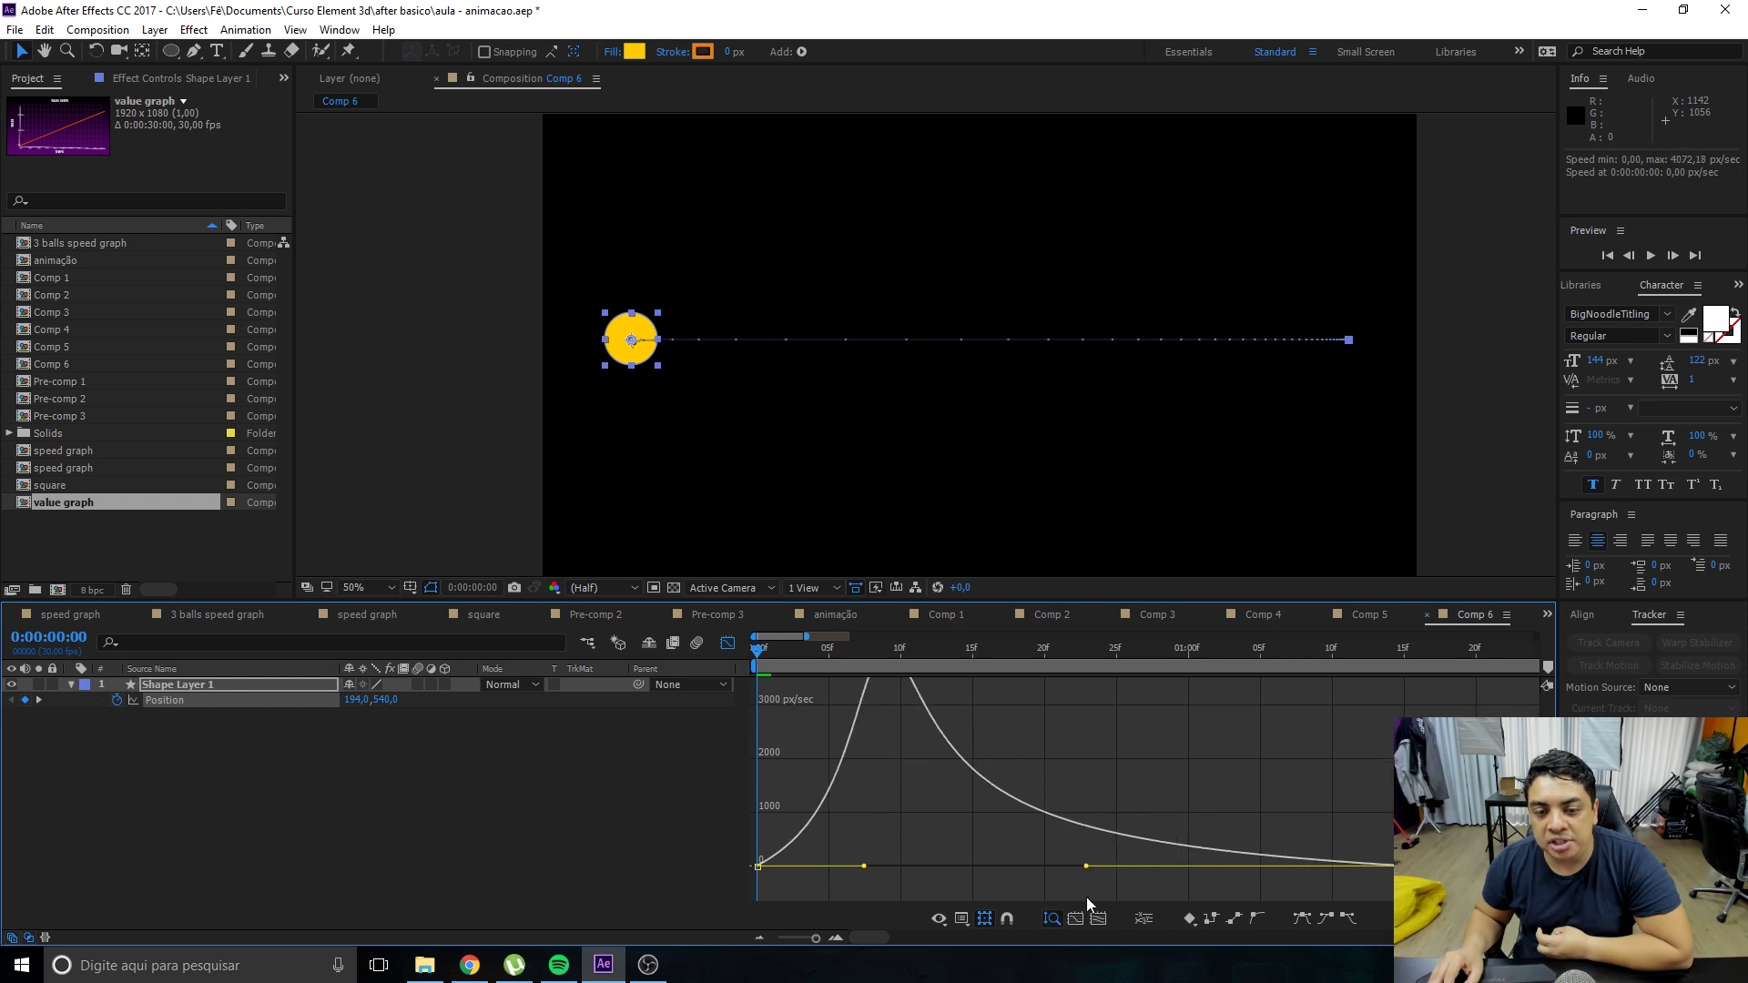
drag(1191, 910, 1182, 902)
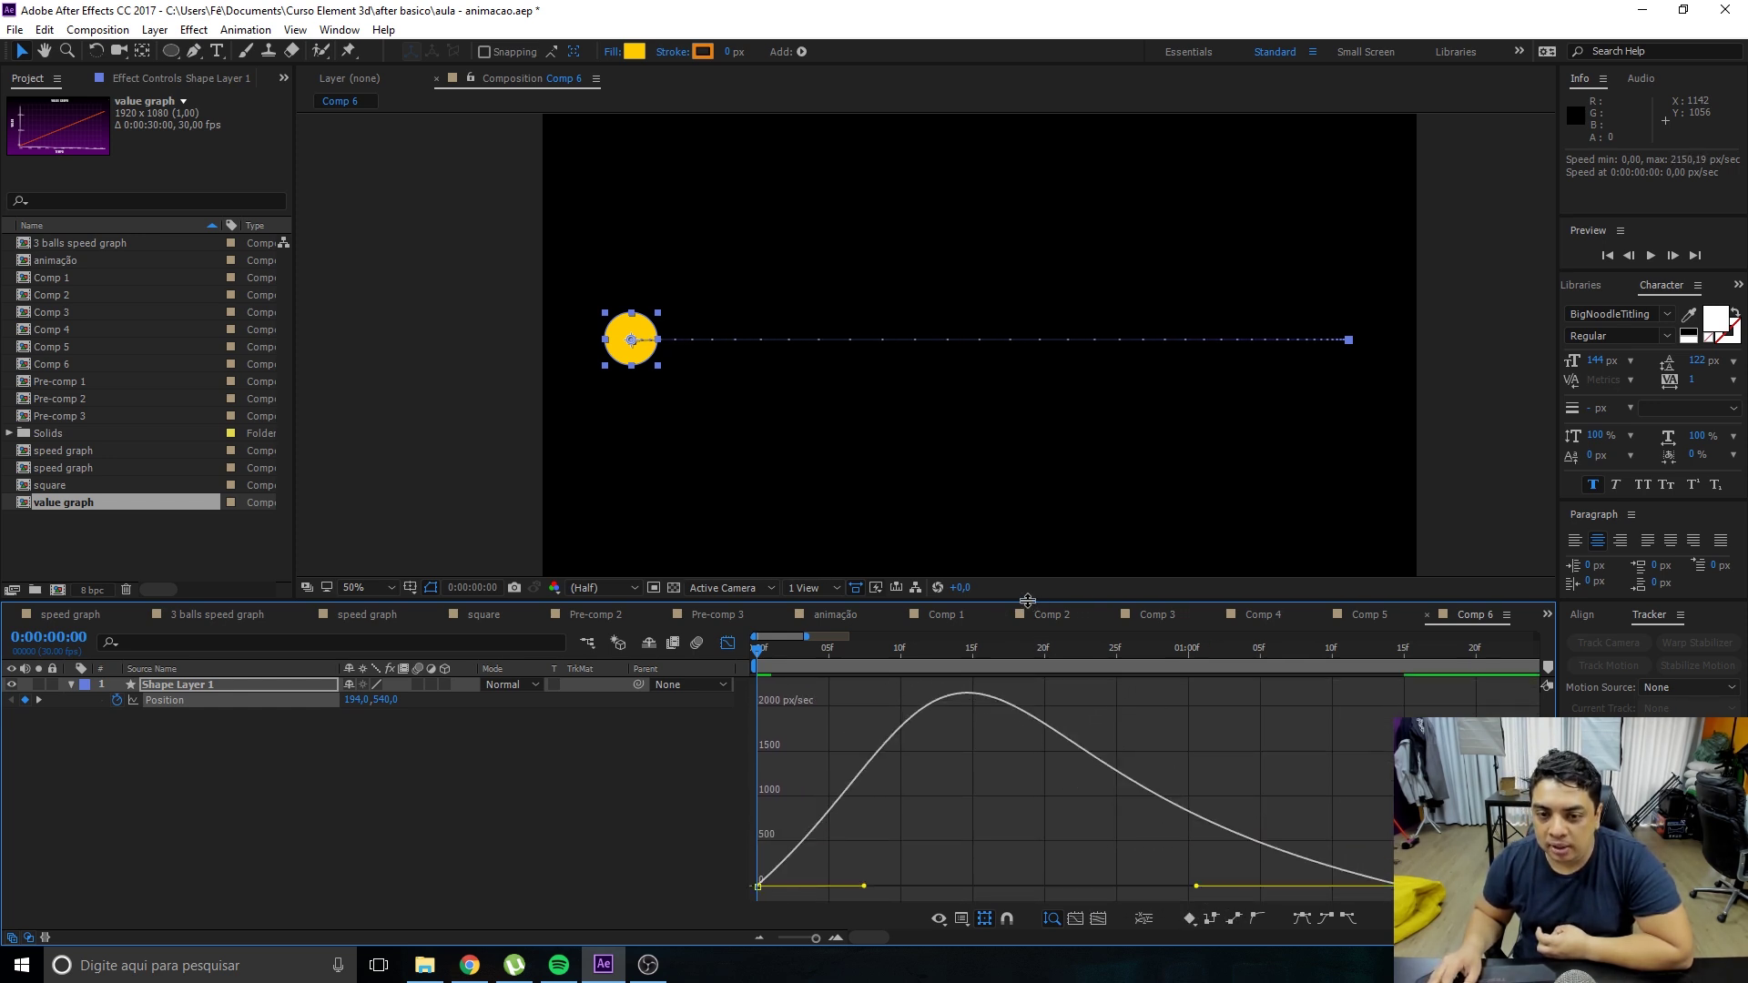
drag(1027, 601, 1007, 406)
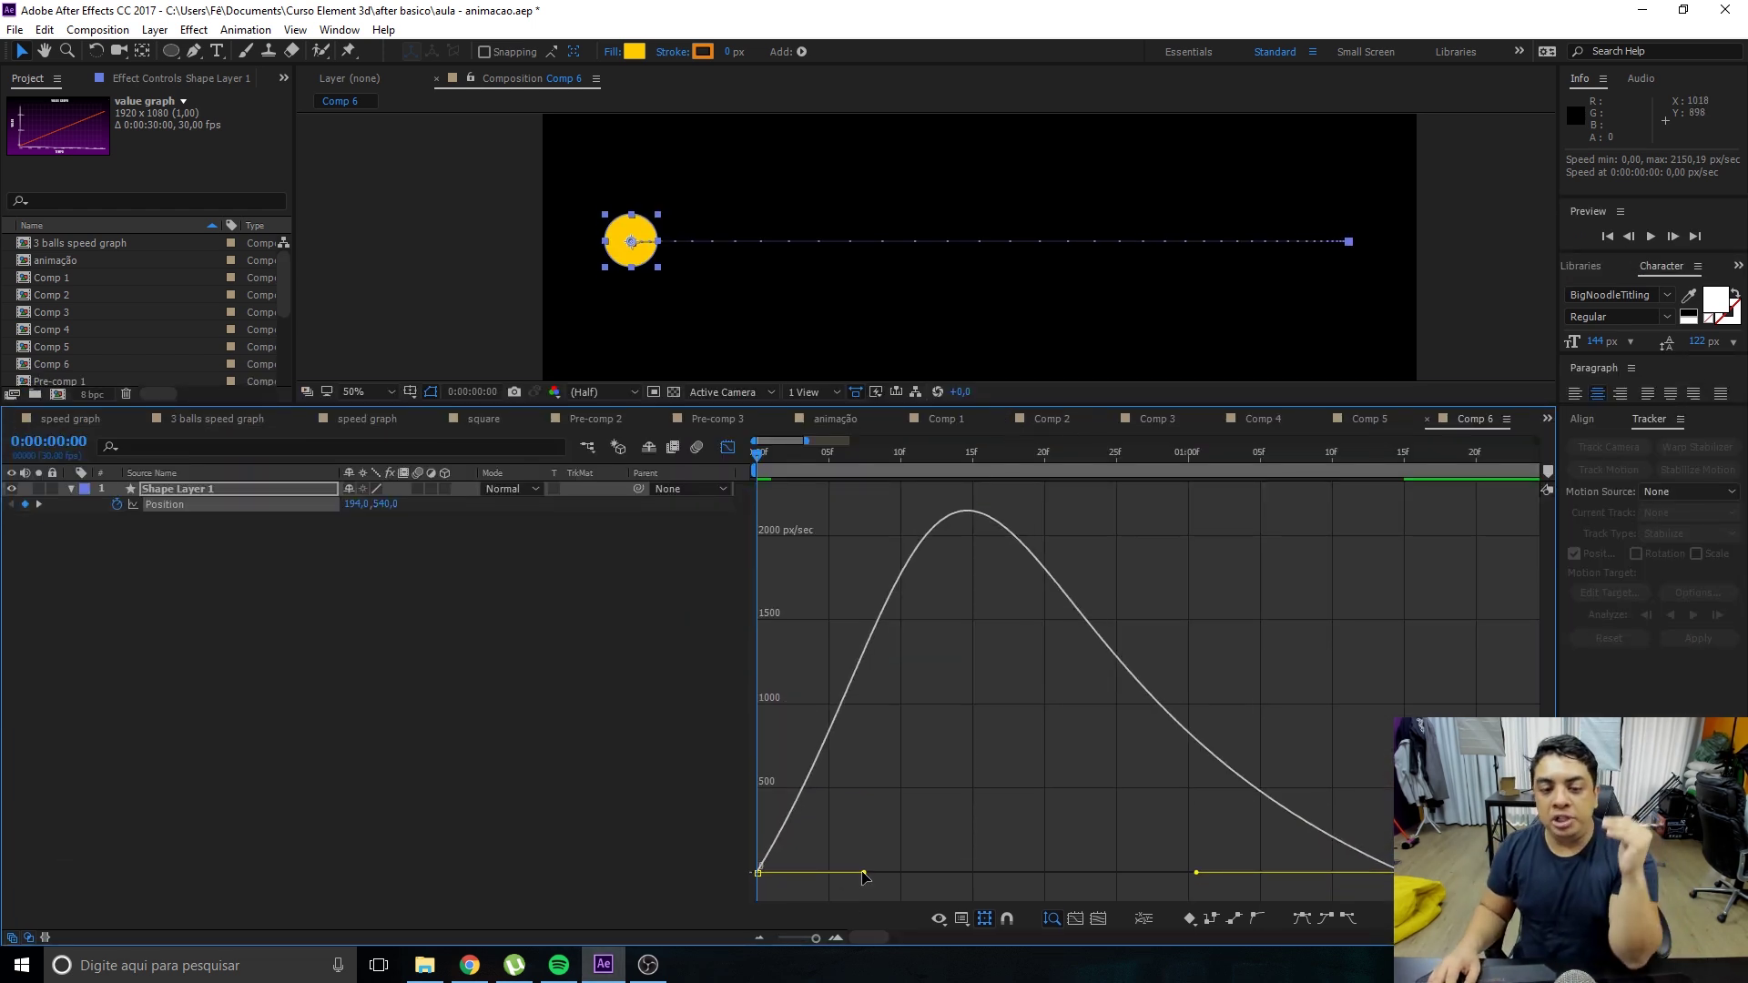
drag(864, 874, 956, 887)
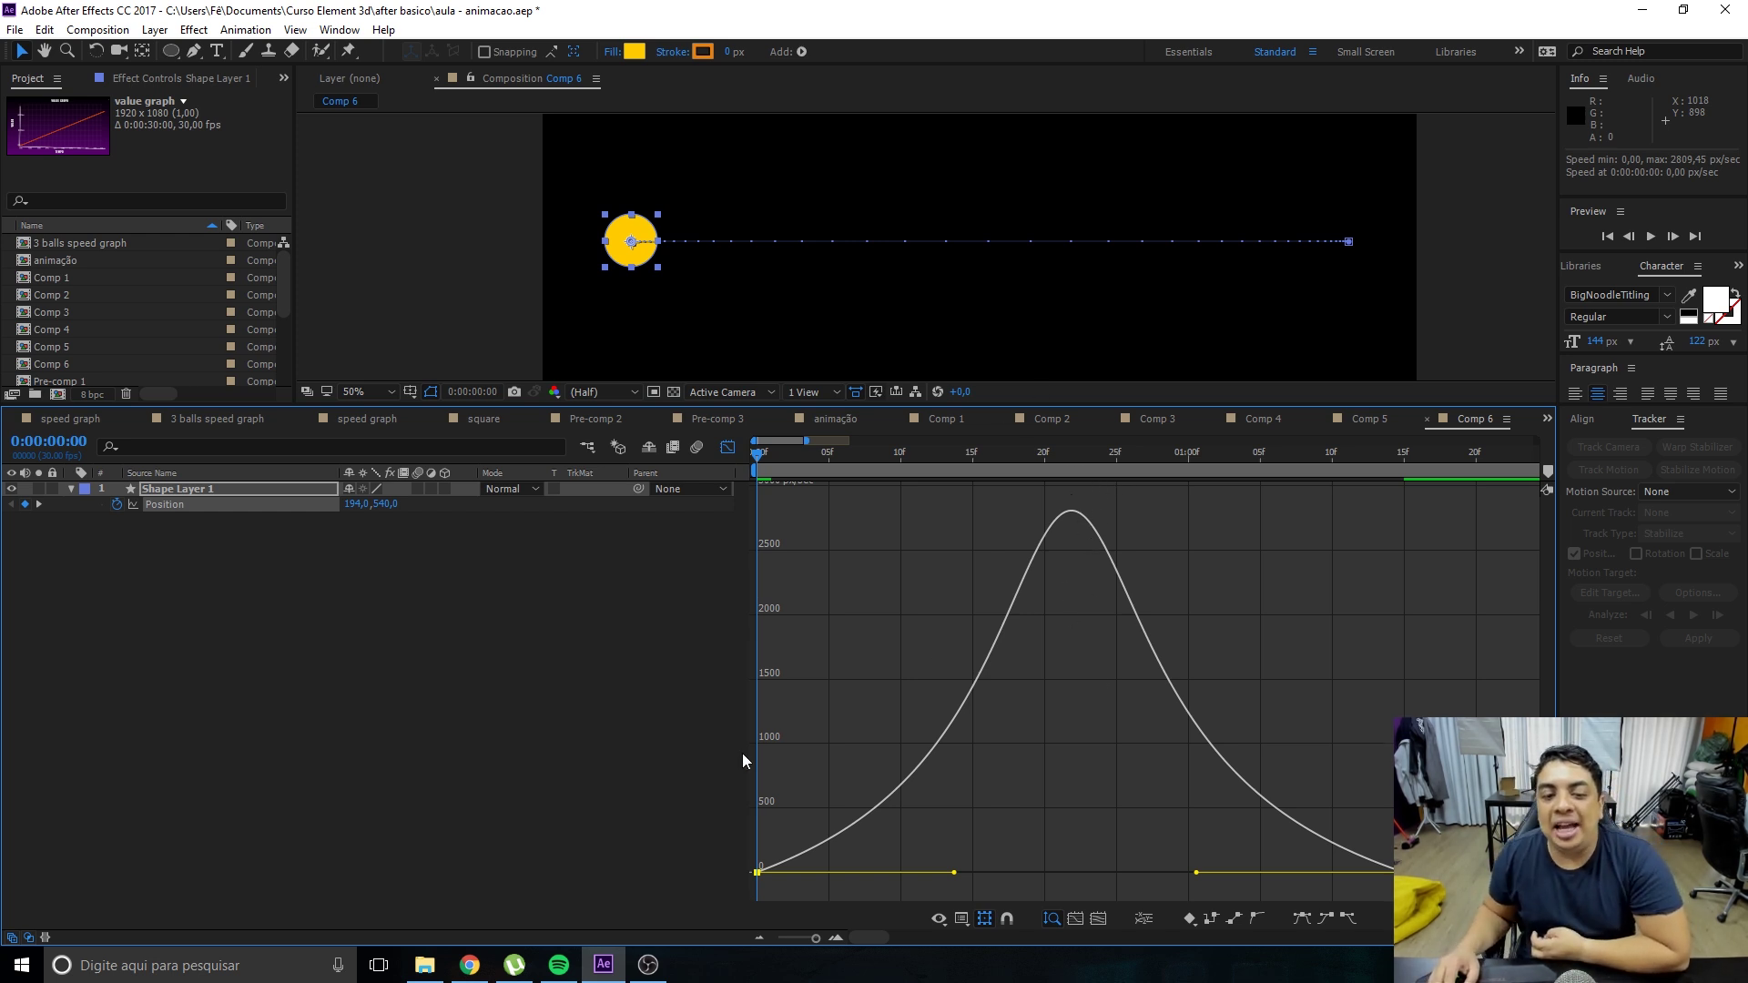
Check frames 22 and 9, then retune the second keyframe's ease for a 4218 px/sec peak.
drag(774, 452, 1075, 510)
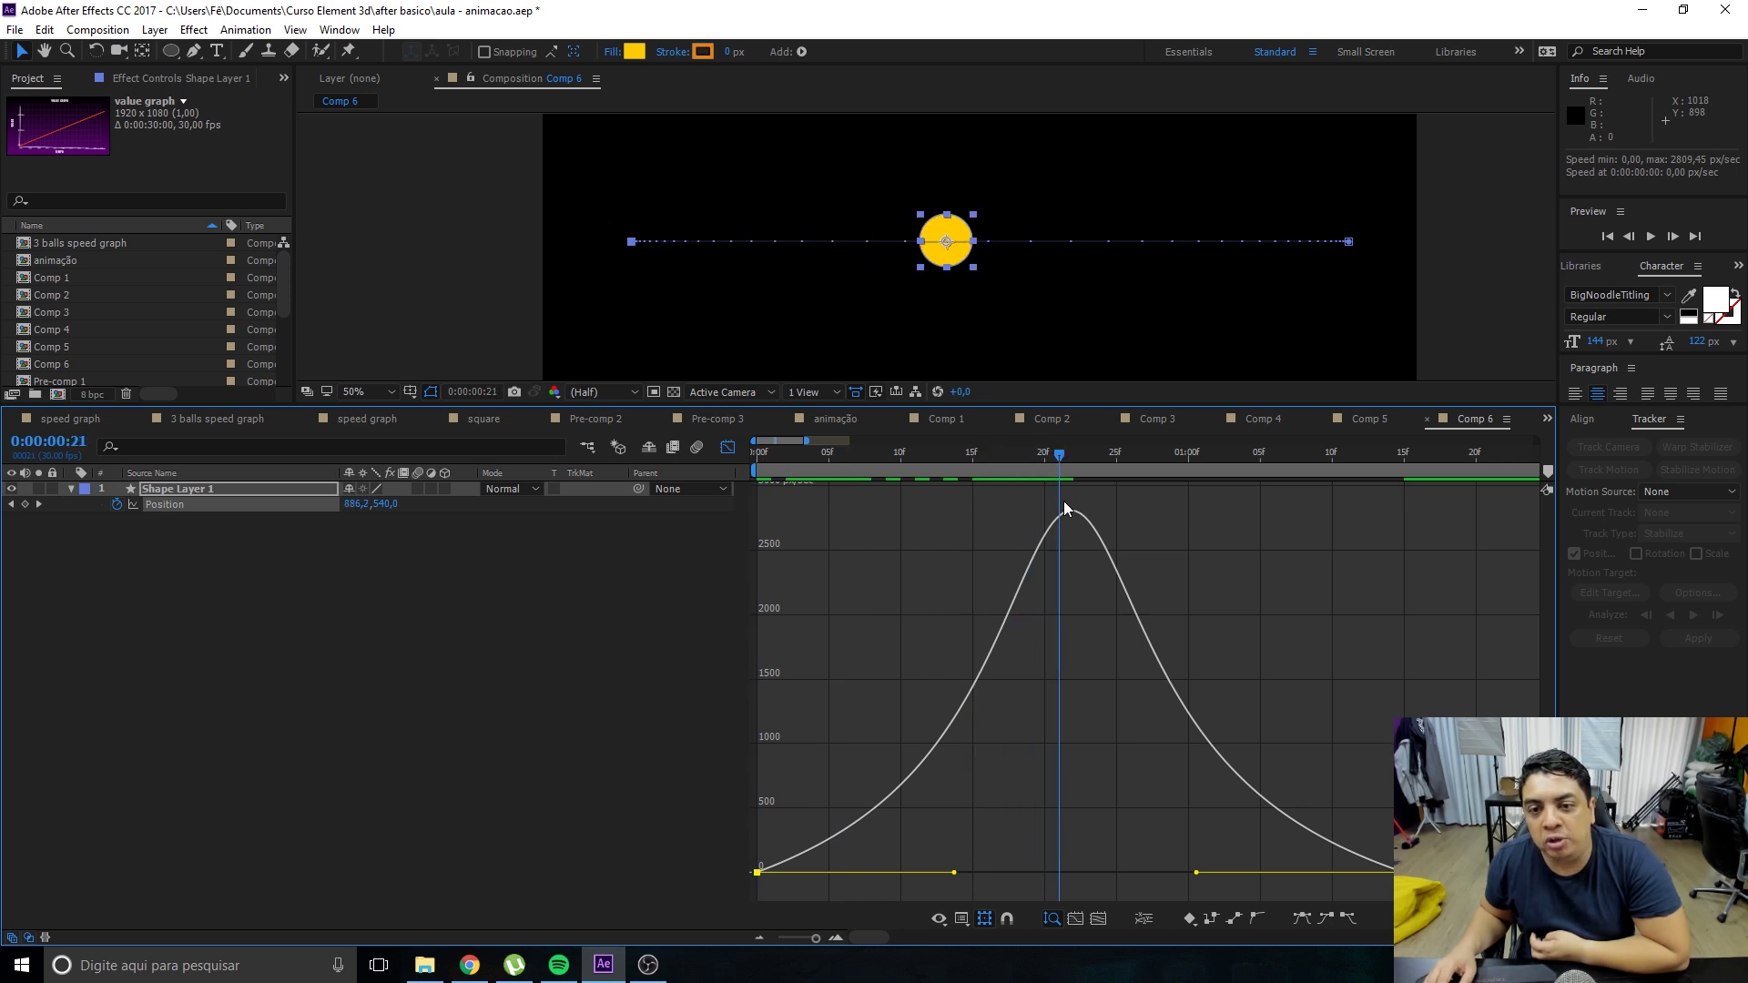
drag(1061, 446, 886, 453)
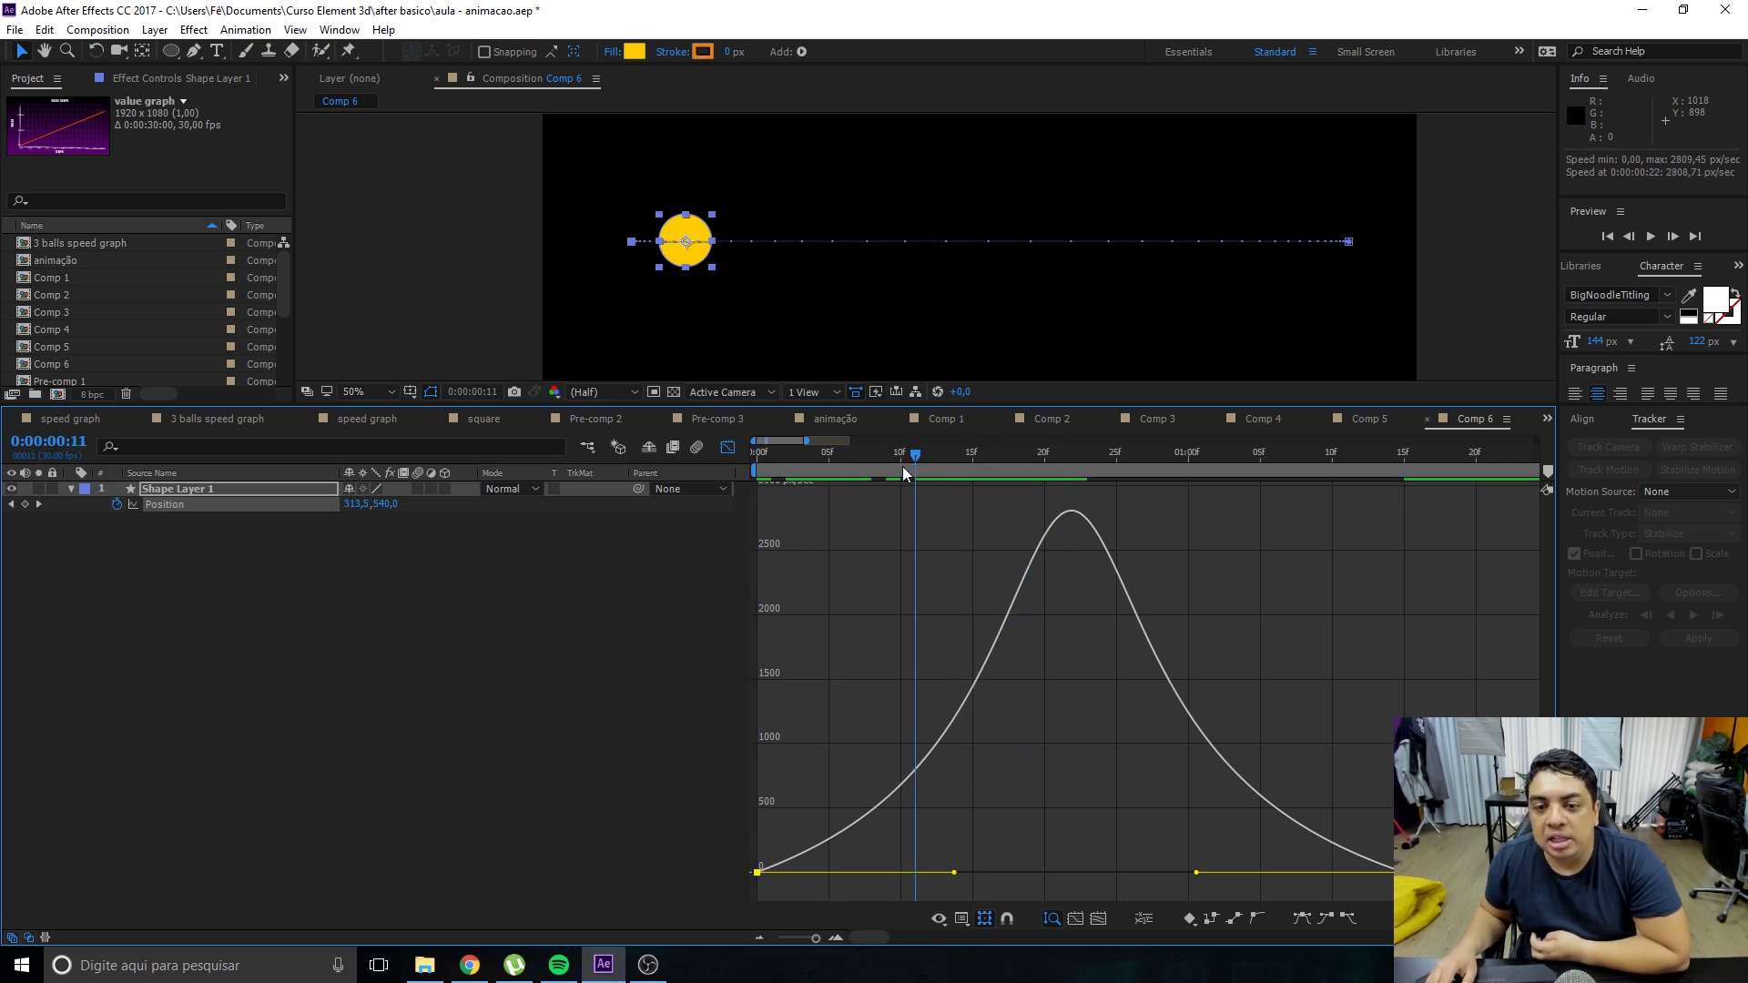
mouse_move(1198, 874)
mouse_down()
mouse_move(998, 857)
mouse_move(861, 873)
mouse_up()
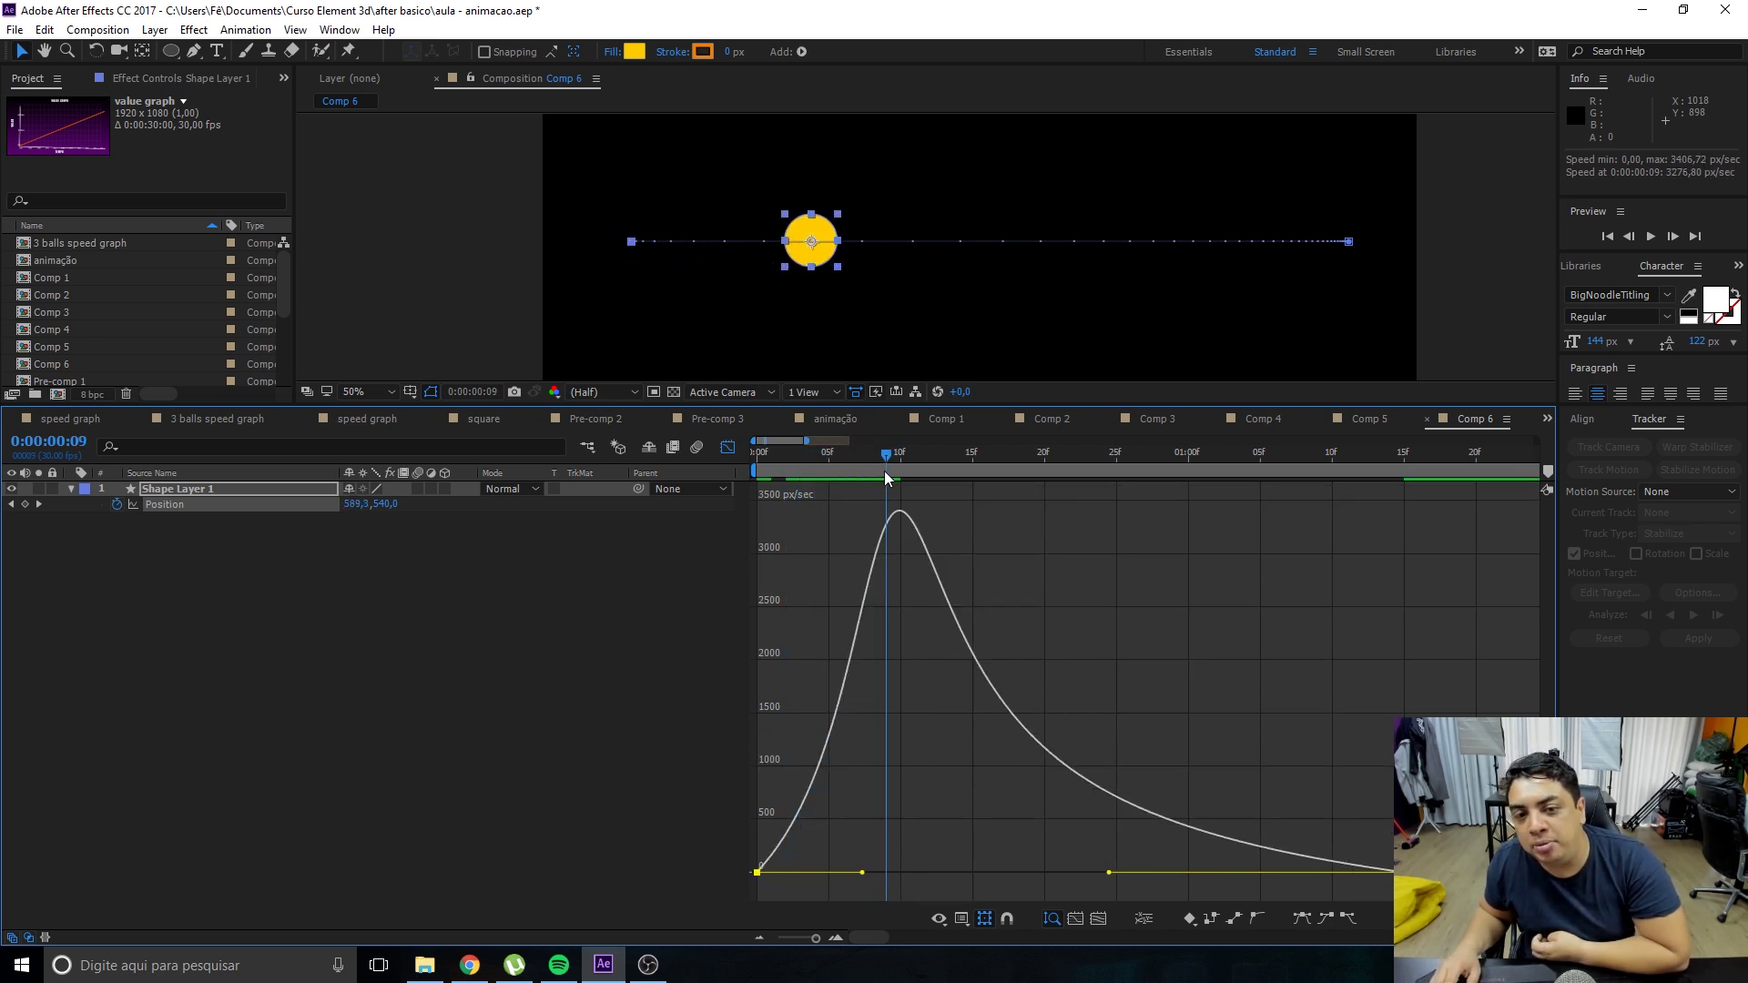
drag(1107, 874, 1332, 874)
Stretch the first keyframe's ease and shorten the second's for an earlier 4863 px/sec peak, then preview.
drag(863, 873, 1080, 874)
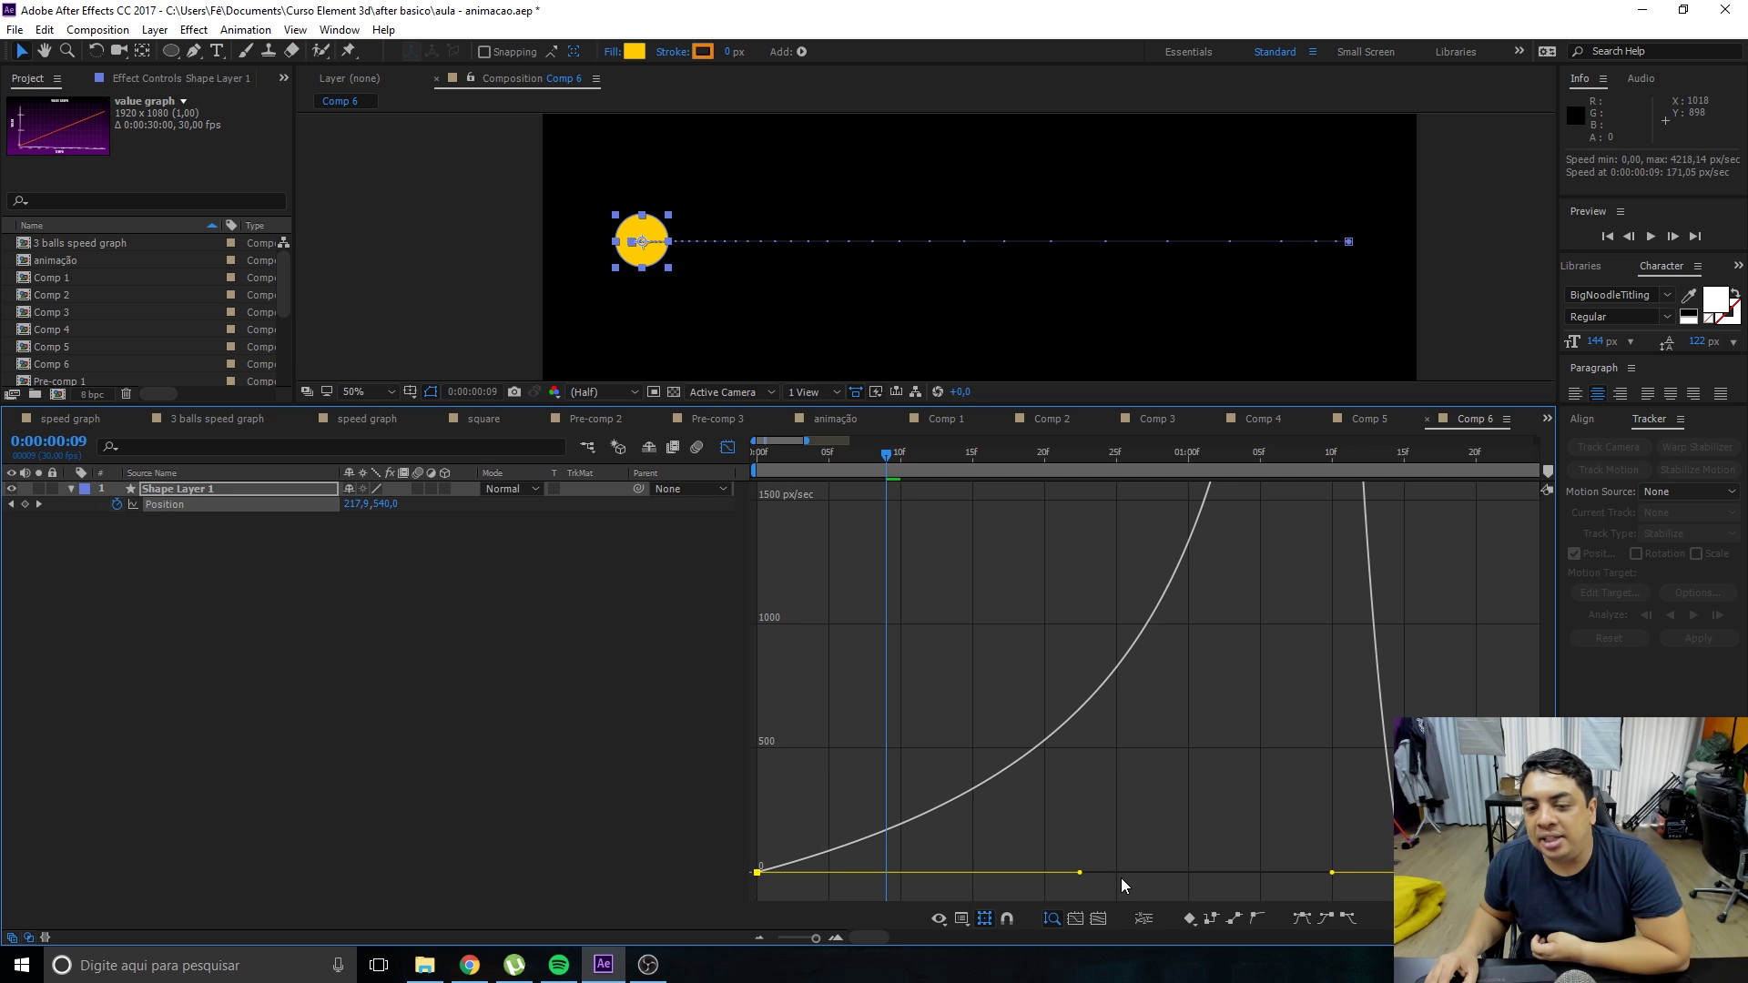
mouse_move(1239, 464)
mouse_down()
mouse_move(811, 522)
mouse_move(822, 531)
mouse_up()
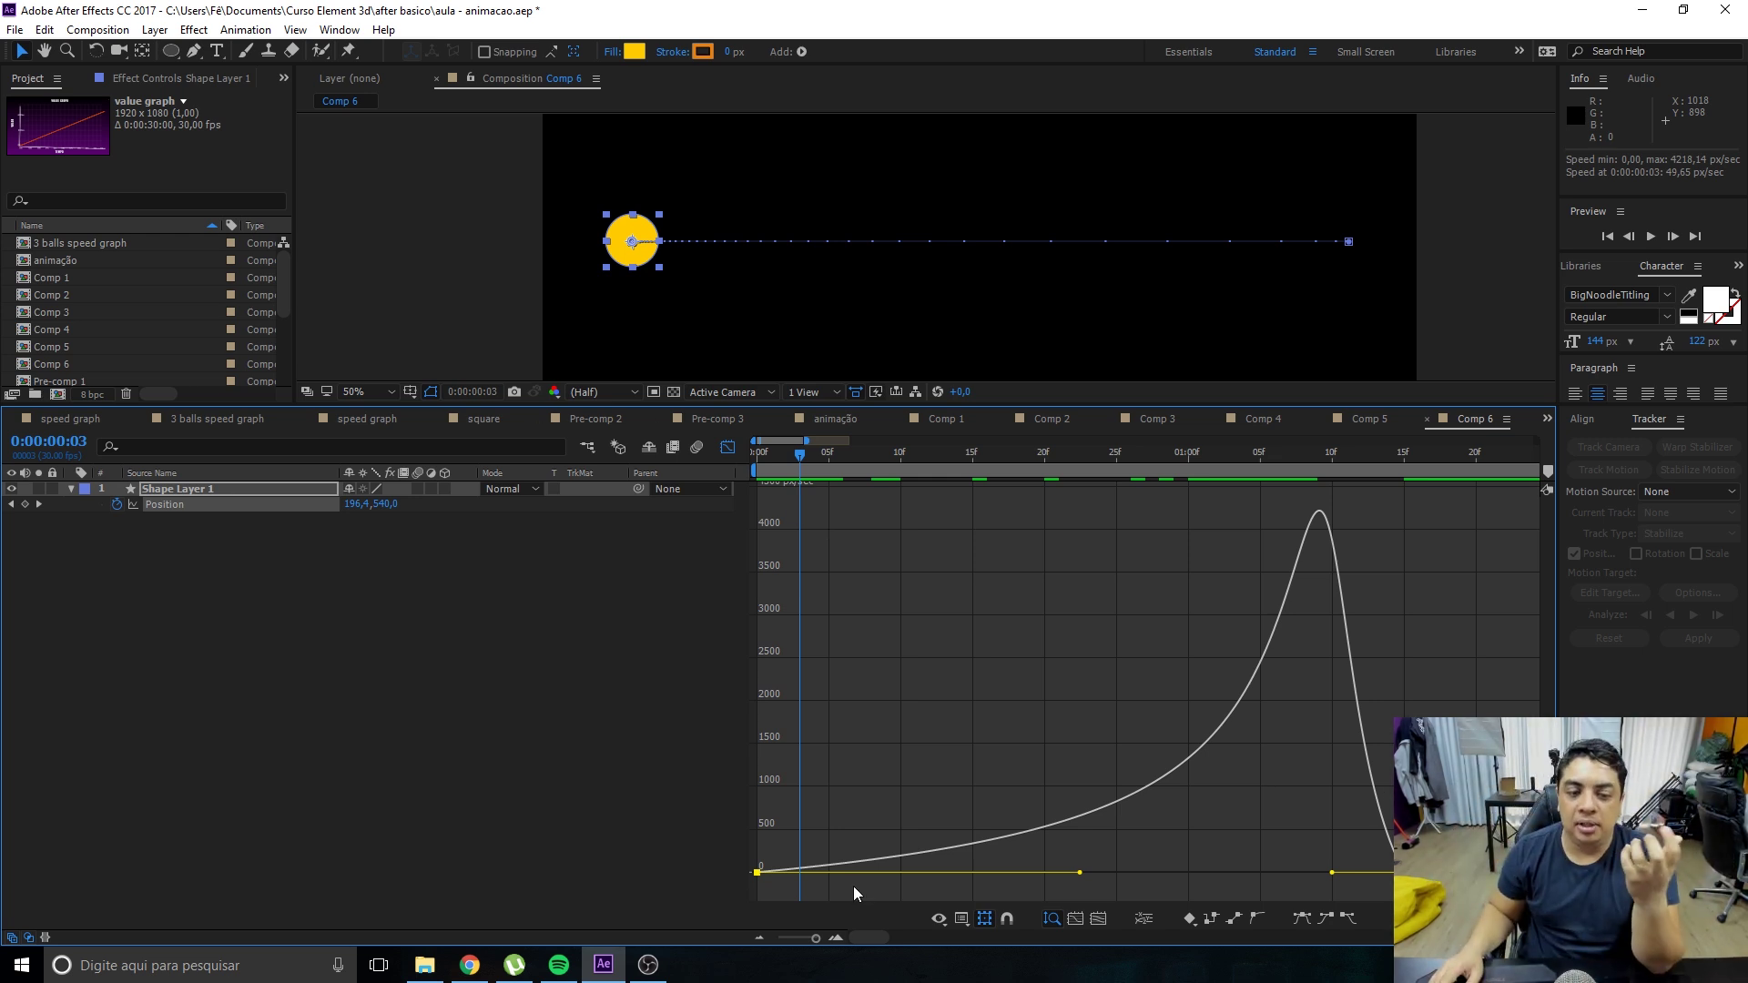
drag(801, 461, 757, 455)
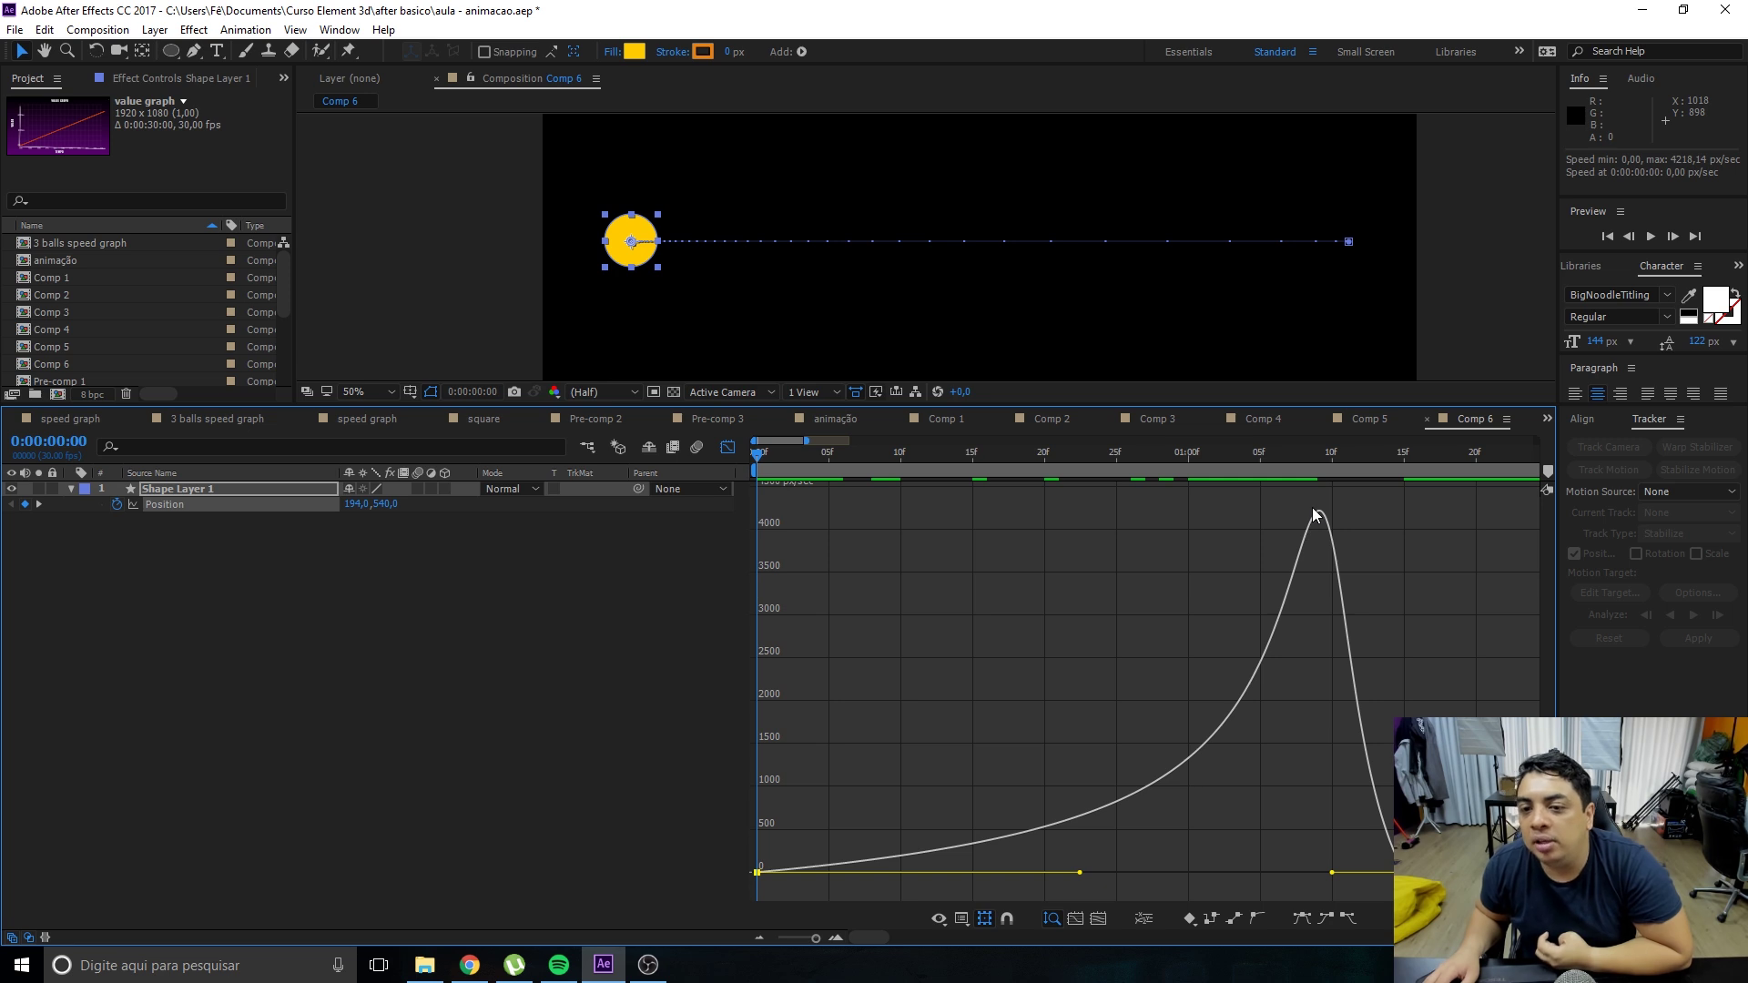
drag(1332, 872, 1253, 877)
key(space)
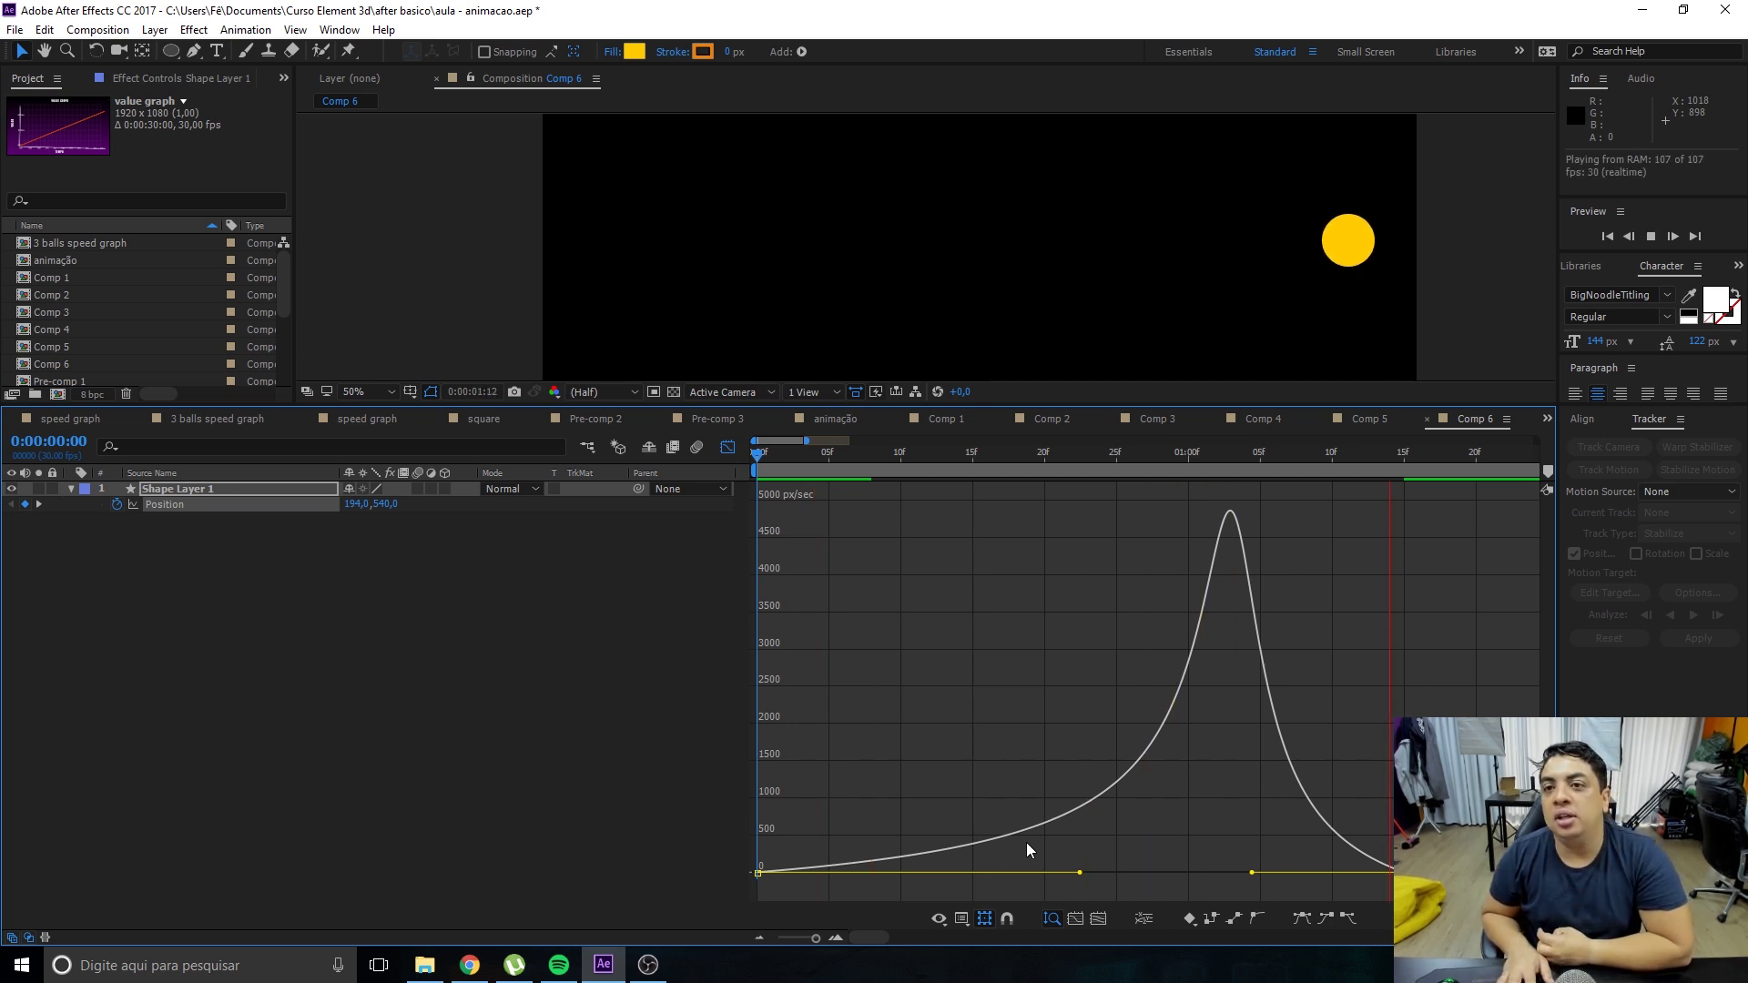
Shorten both keyframes' ease influence into a sharp, near-6000 px/sec mid-move spike.
drag(1228, 457, 1381, 491)
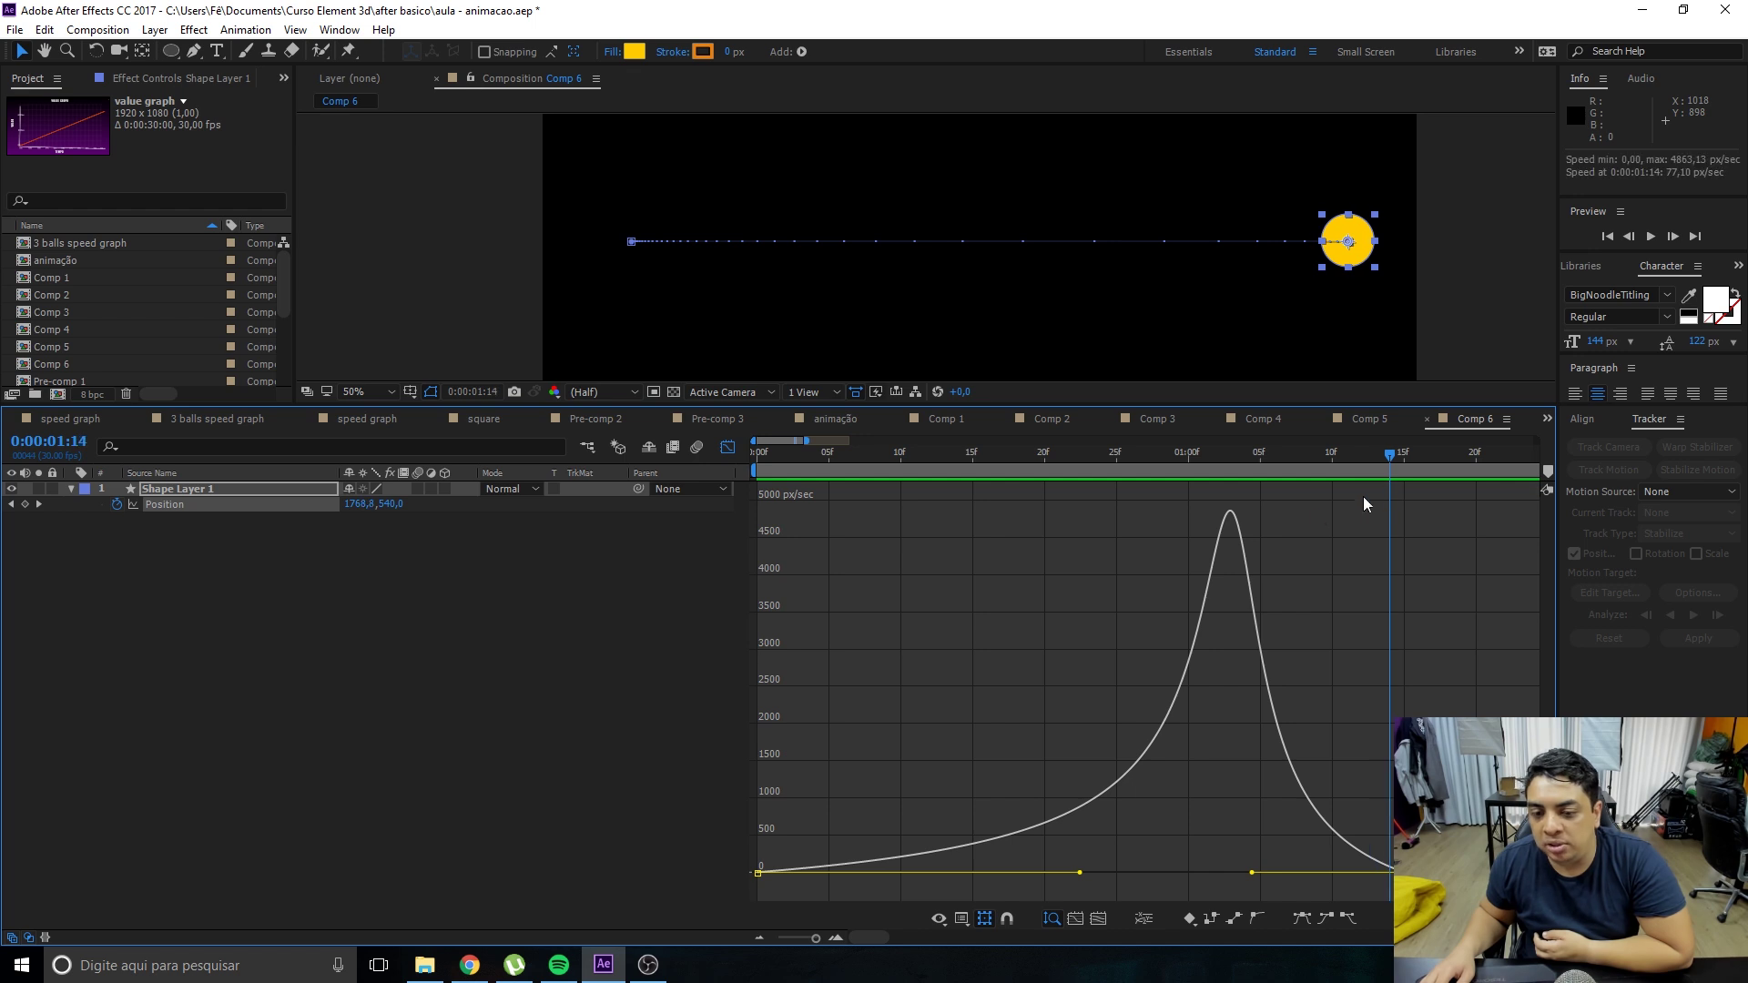
drag(1244, 453, 1054, 455)
drag(1078, 874, 1007, 868)
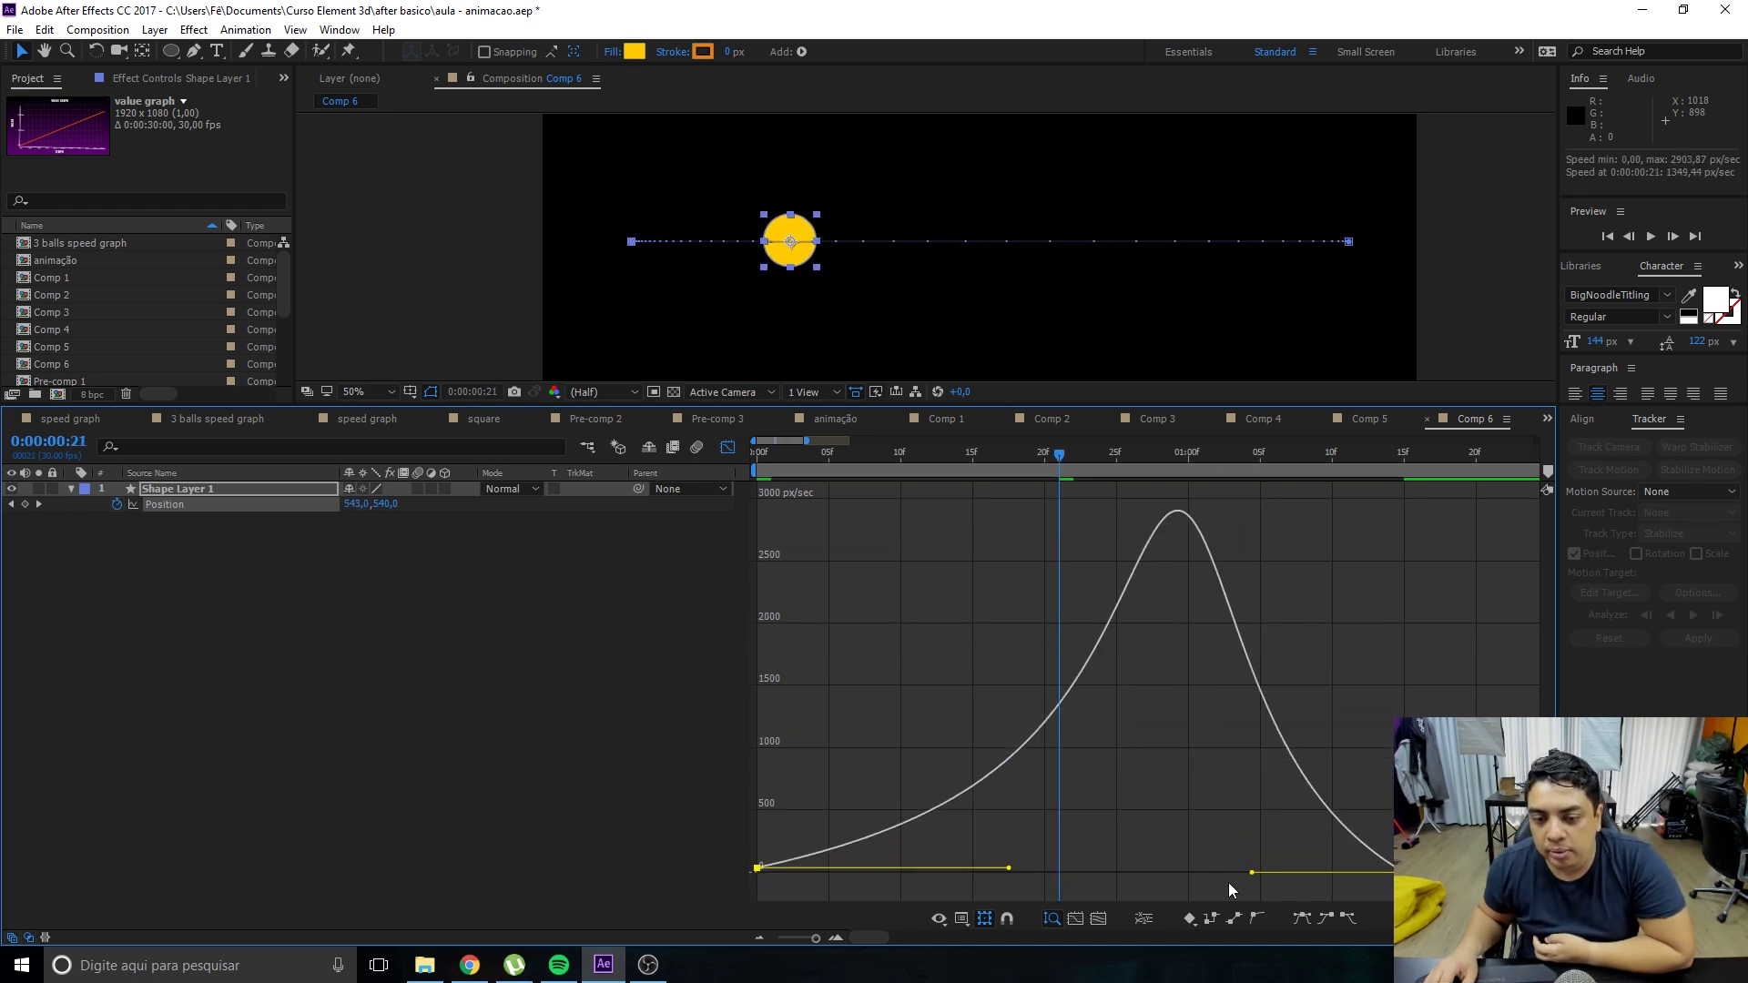
drag(1253, 873, 1122, 872)
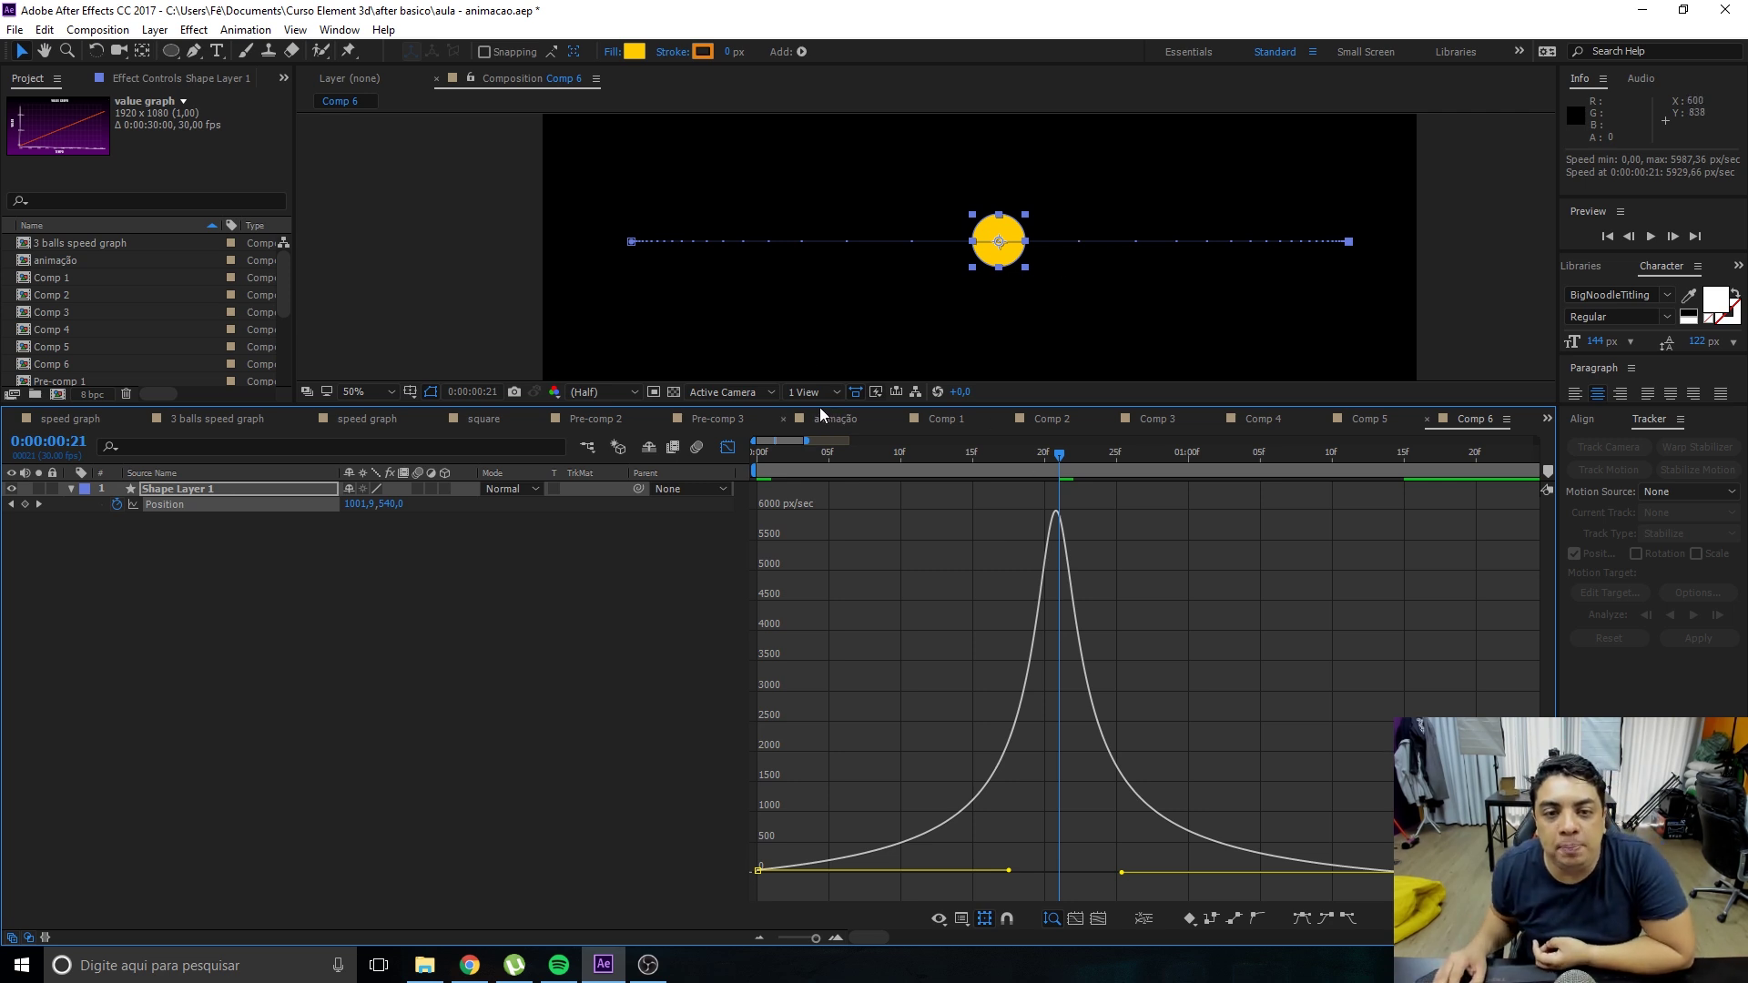
Give the composition viewer more room, scrub from frame 12 to the end, and preview.
drag(822, 405, 773, 590)
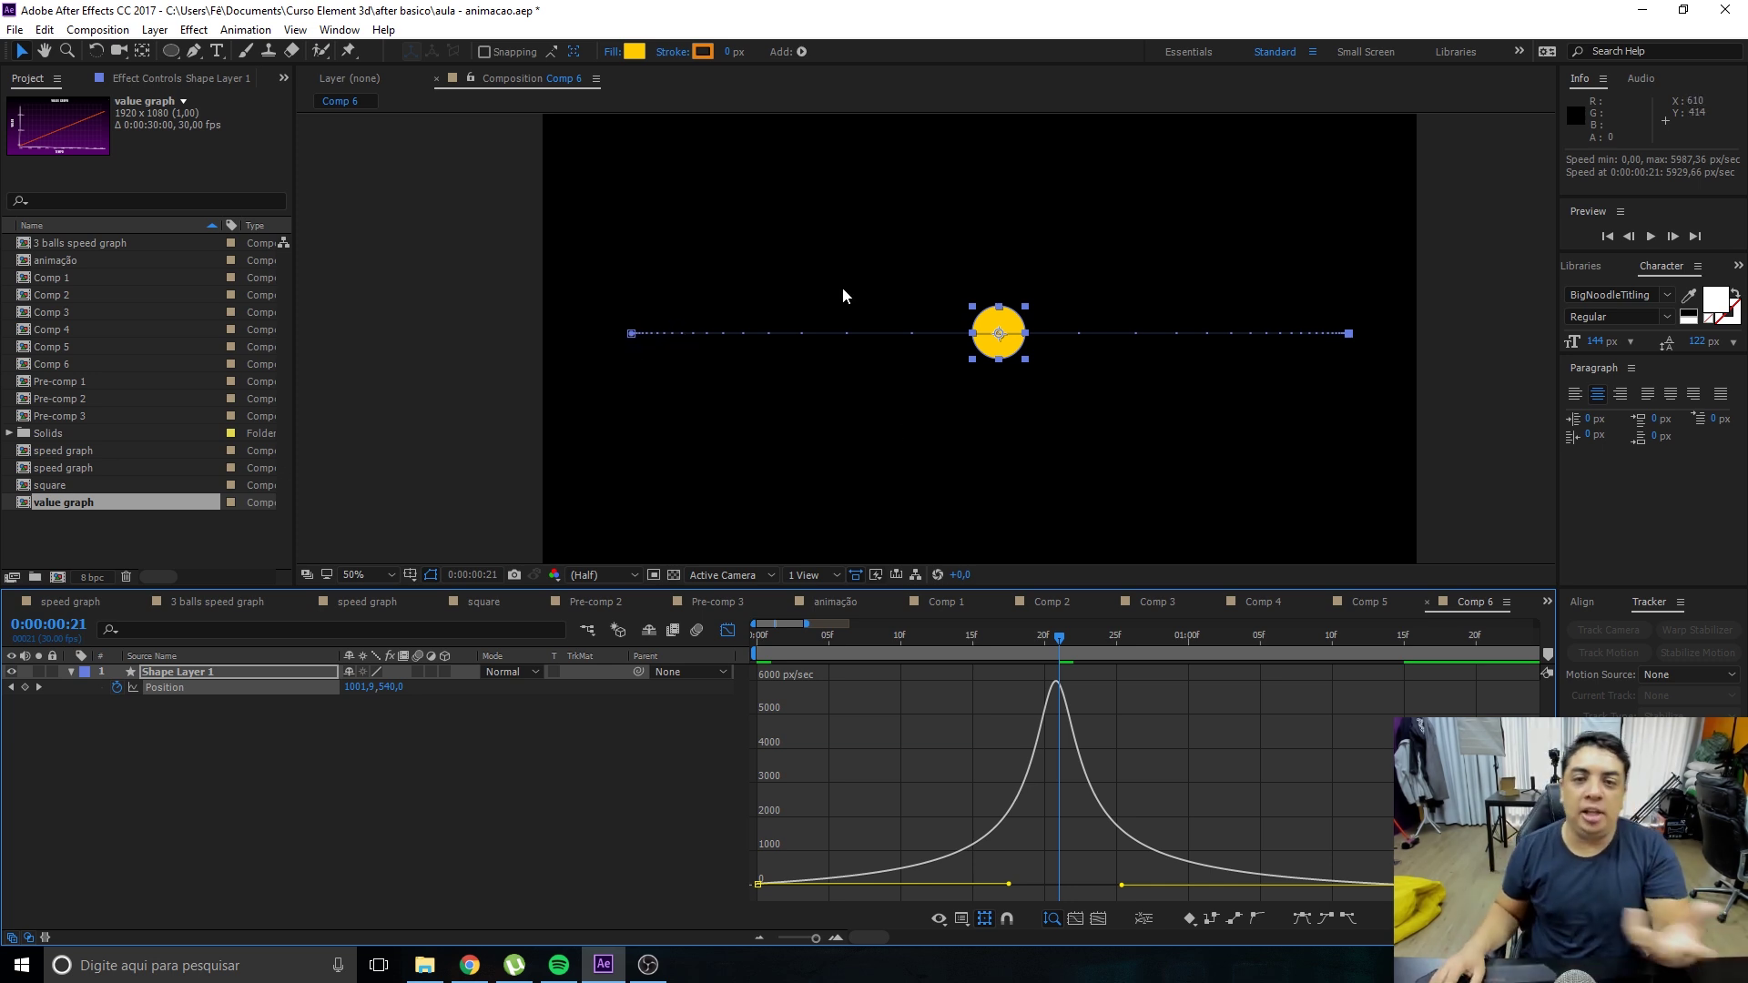
drag(1060, 637, 930, 644)
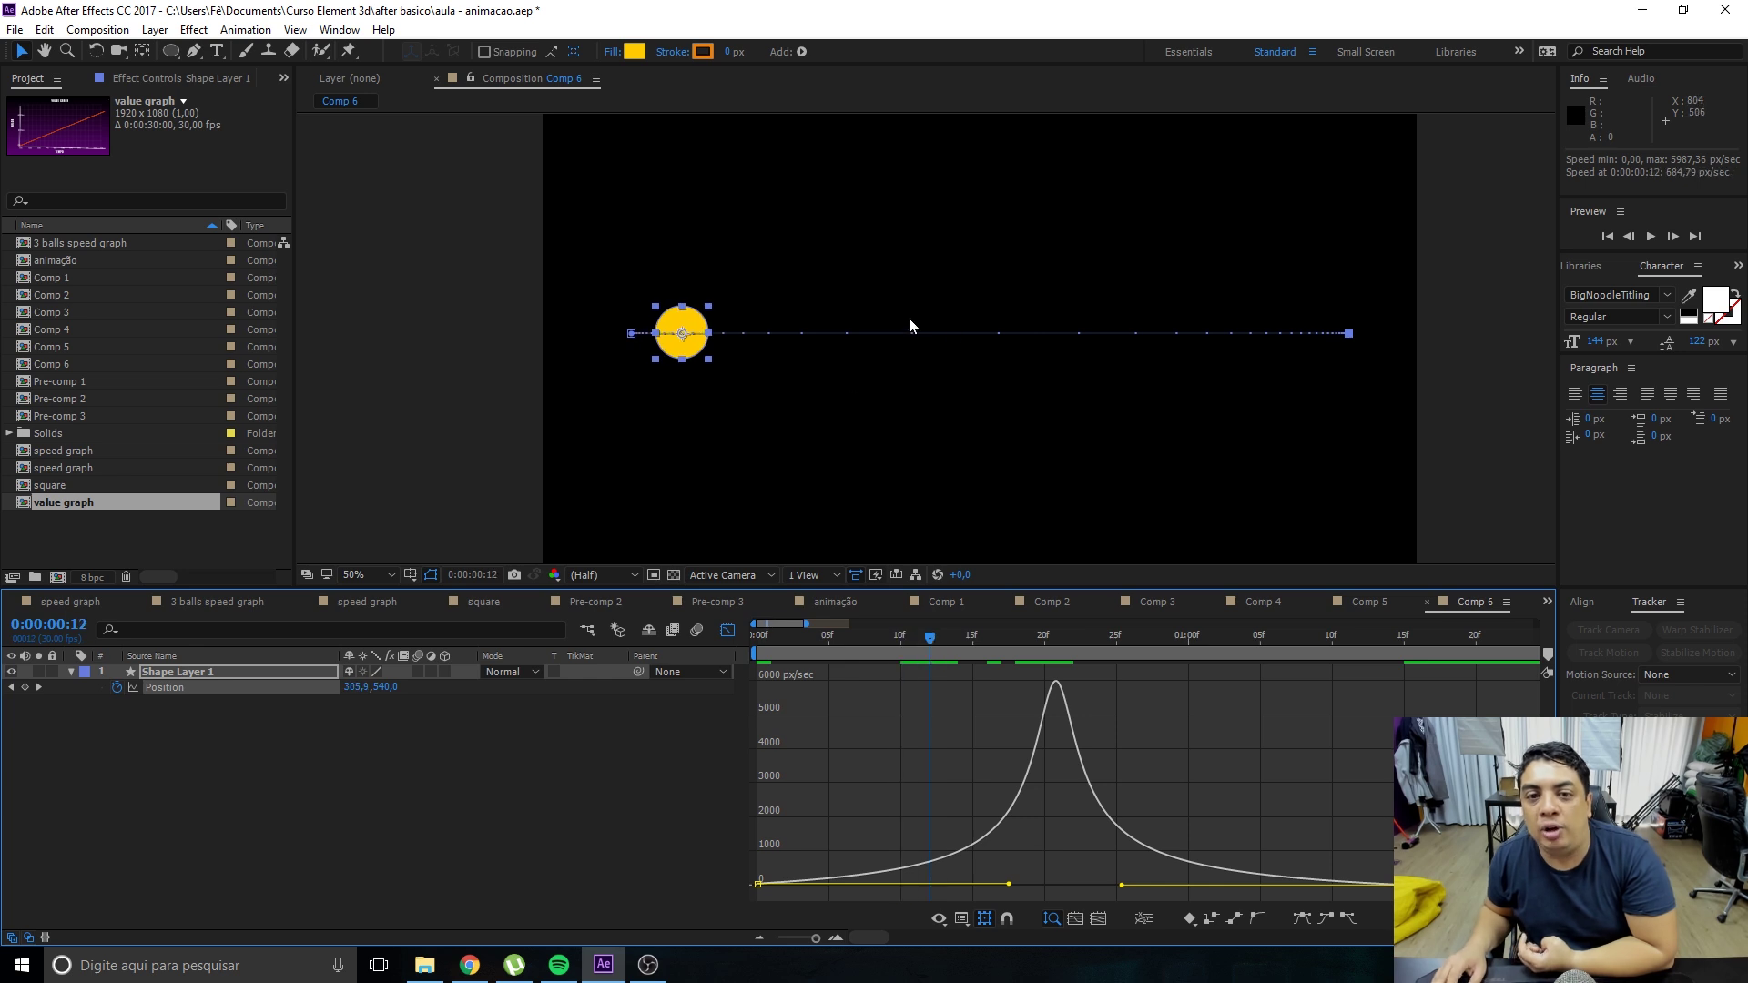
mouse_move(1030, 642)
mouse_down()
mouse_move(1203, 637)
mouse_move(1143, 603)
mouse_up()
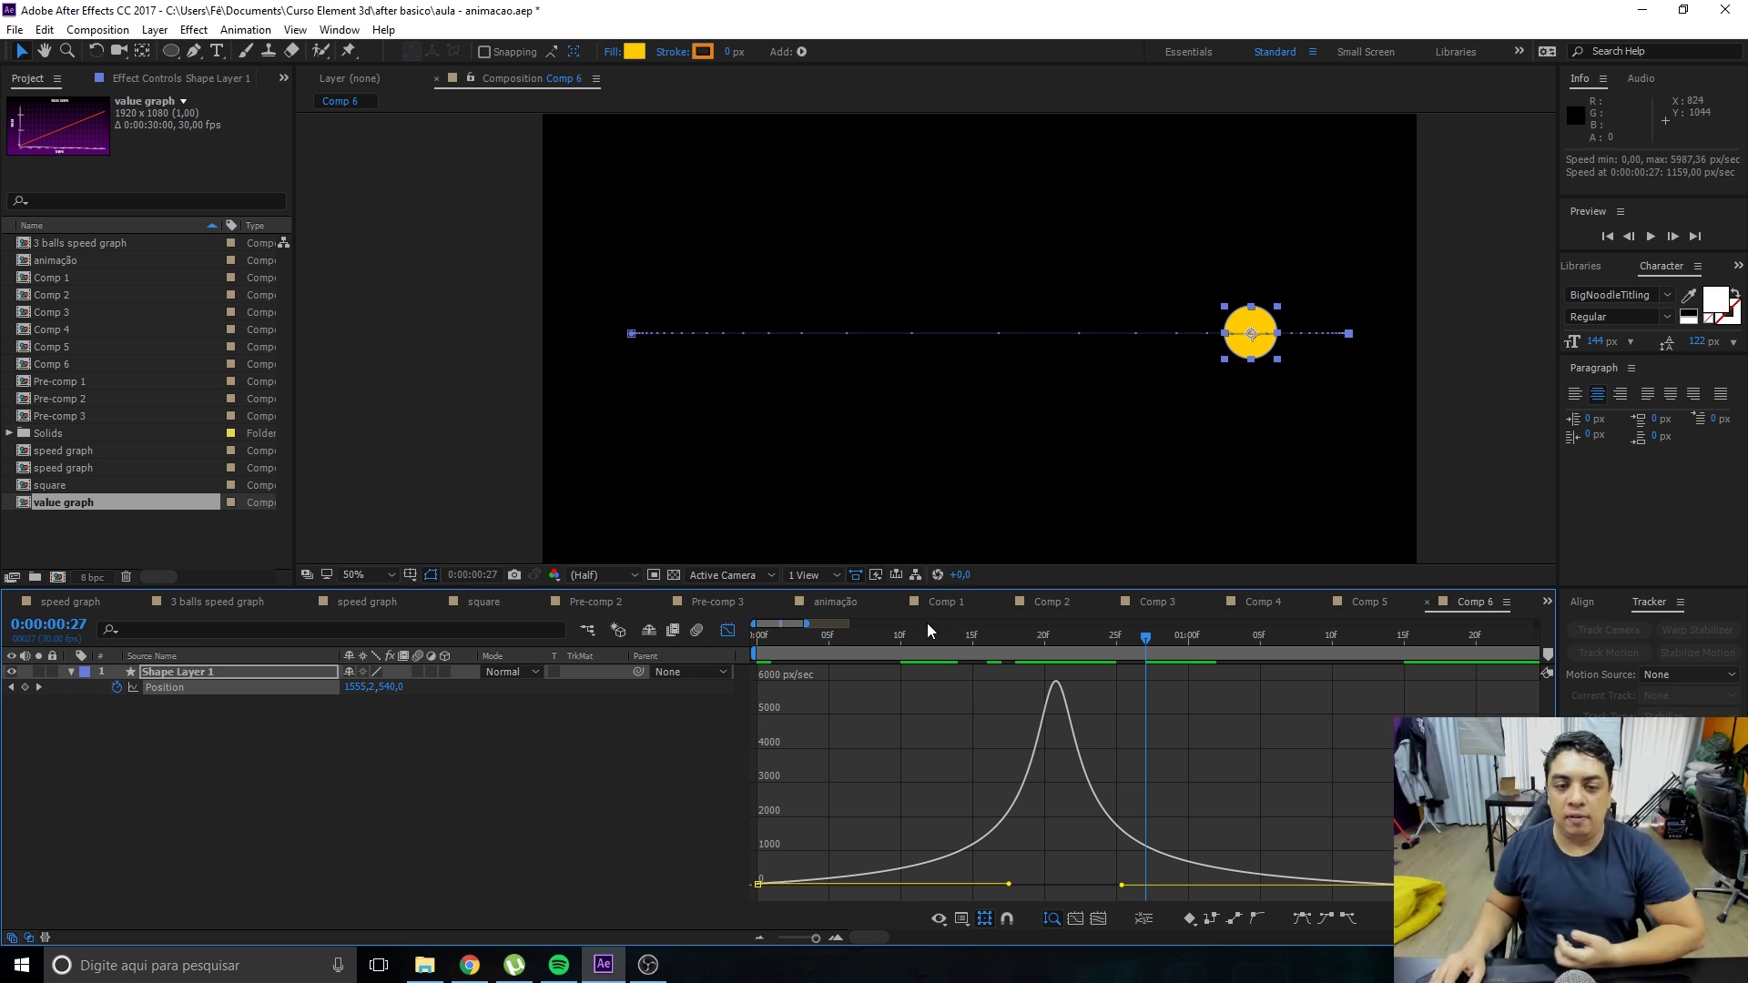
key(space)
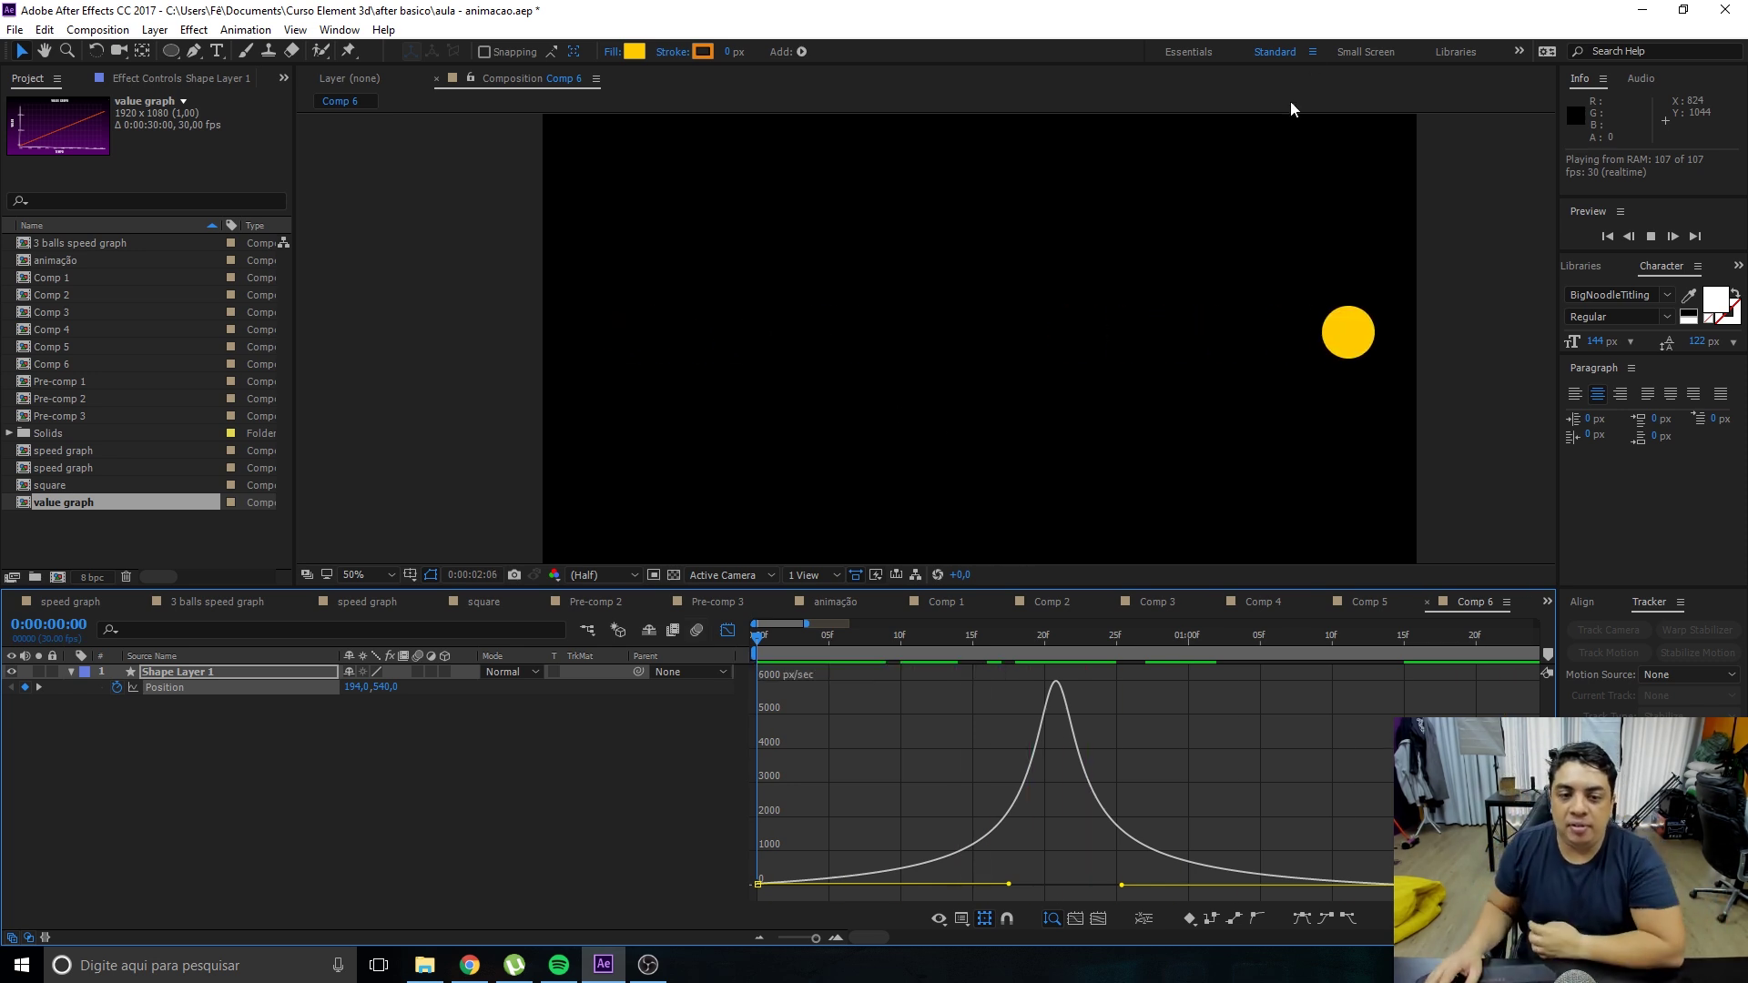
drag(807, 624, 937, 625)
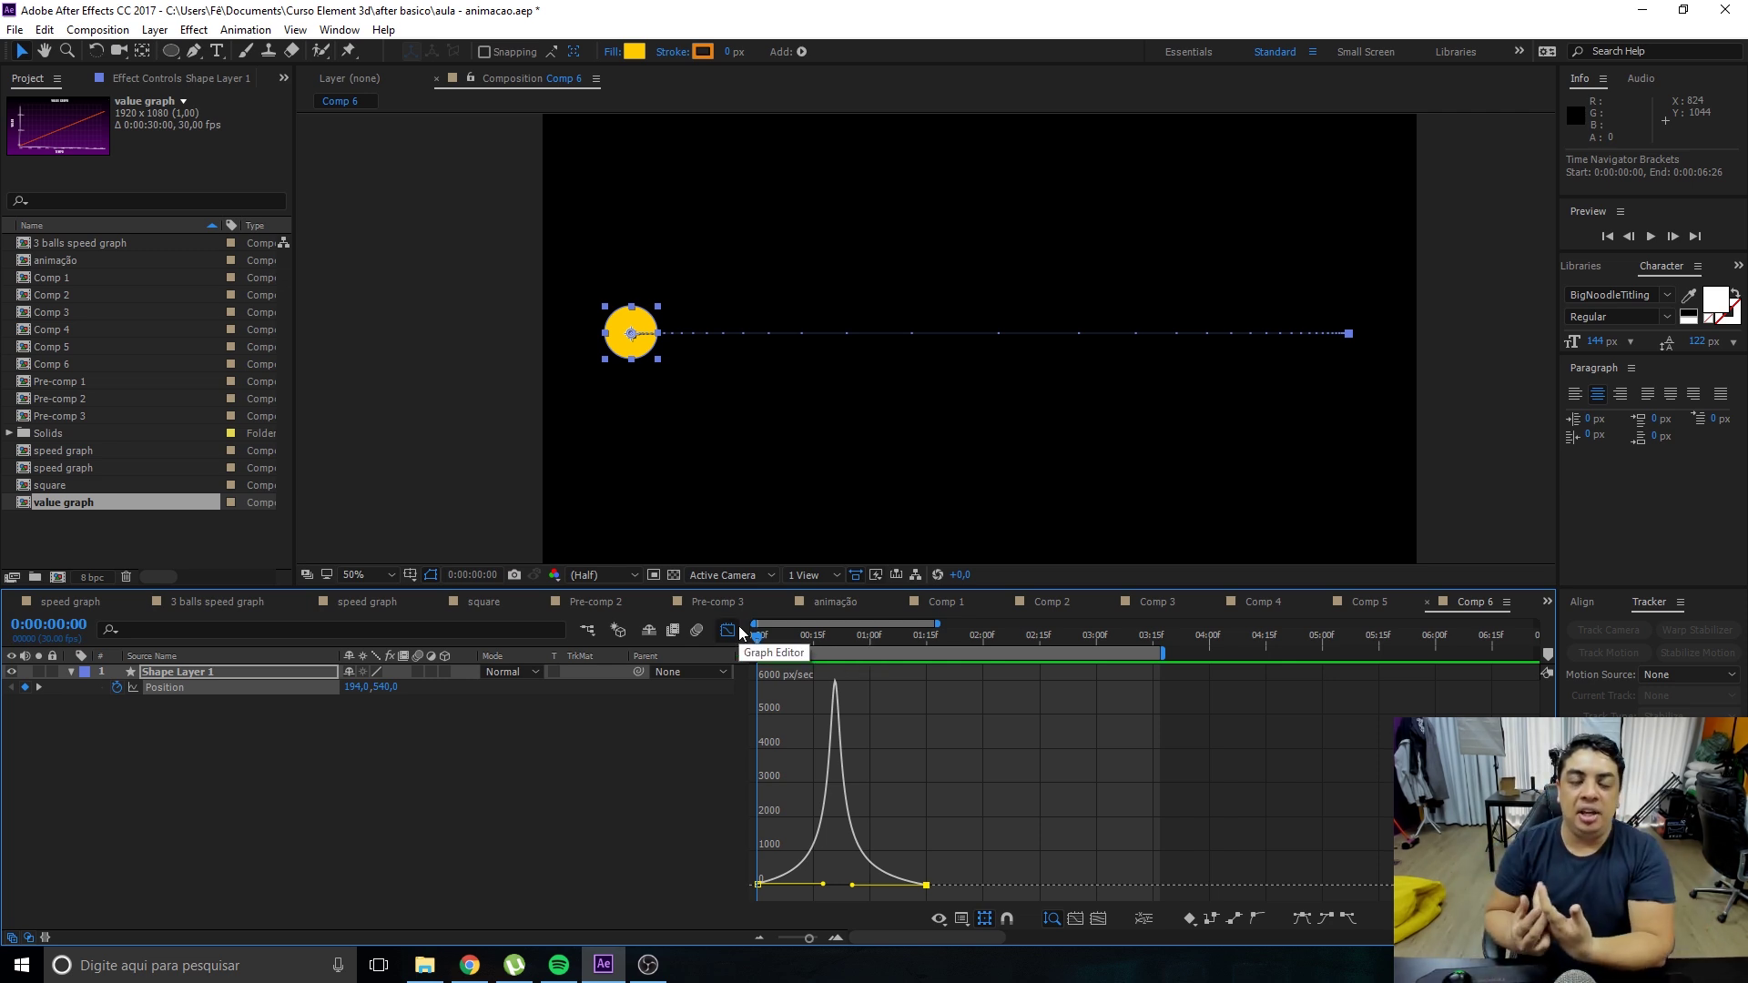
click(784, 636)
drag(789, 638, 744, 658)
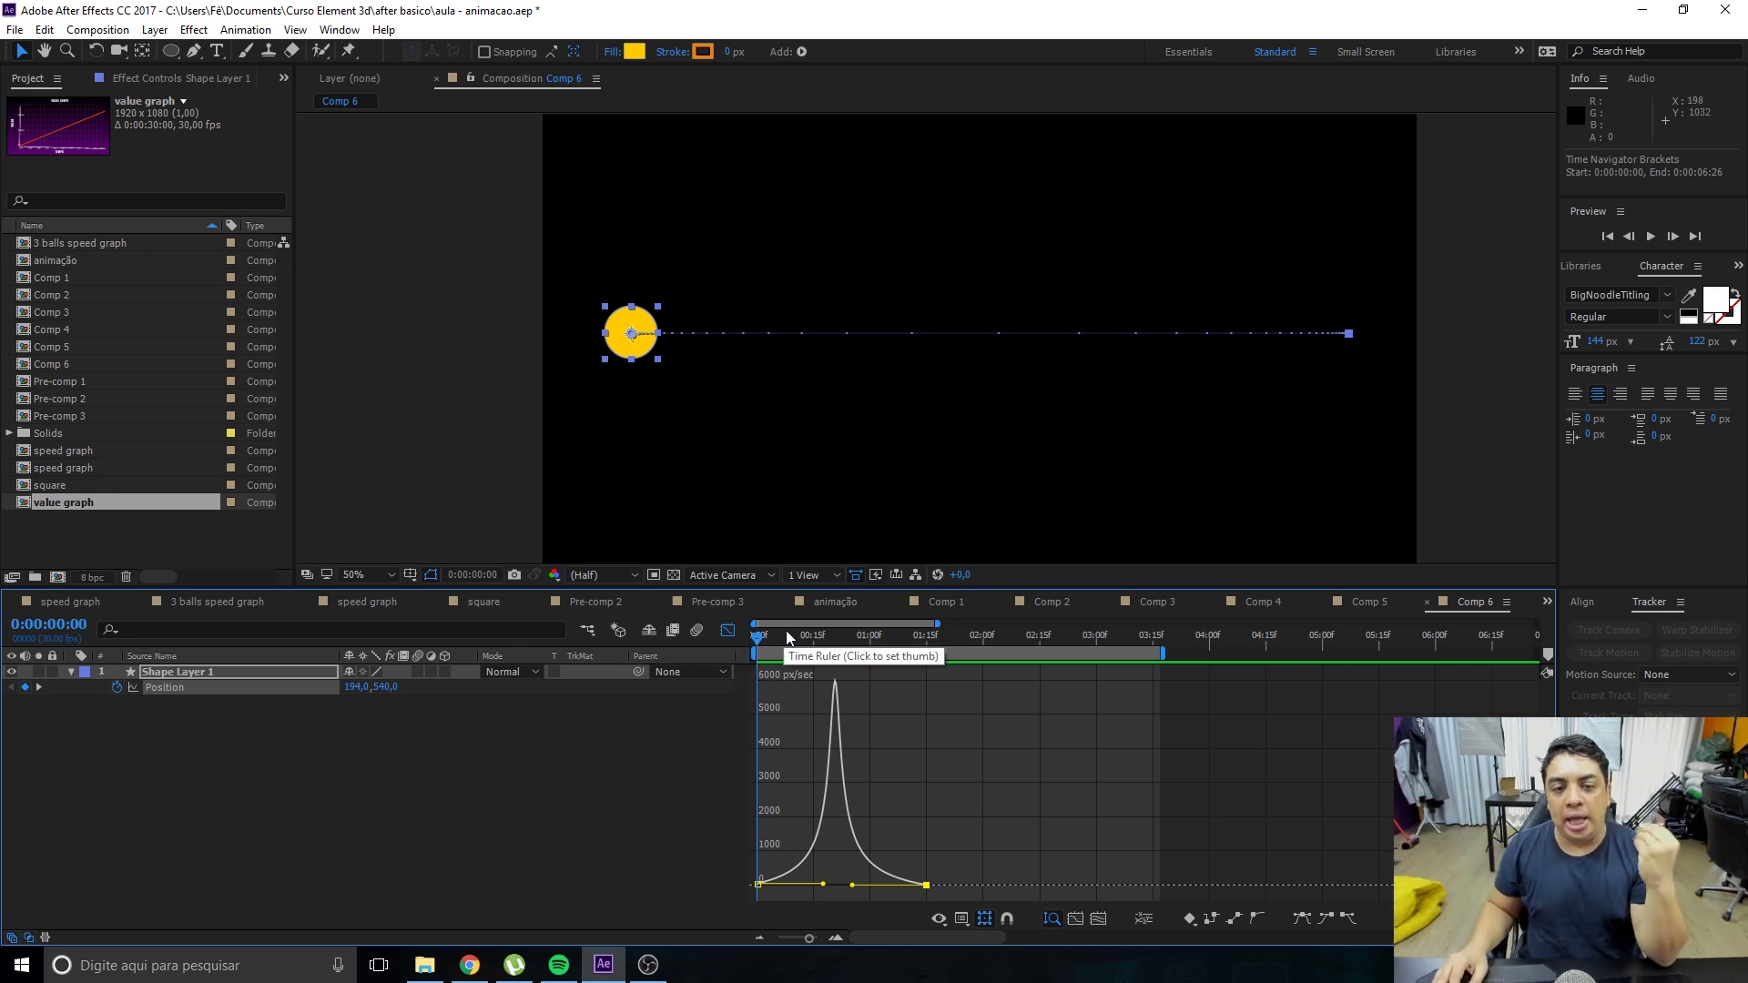
drag(904, 637, 927, 654)
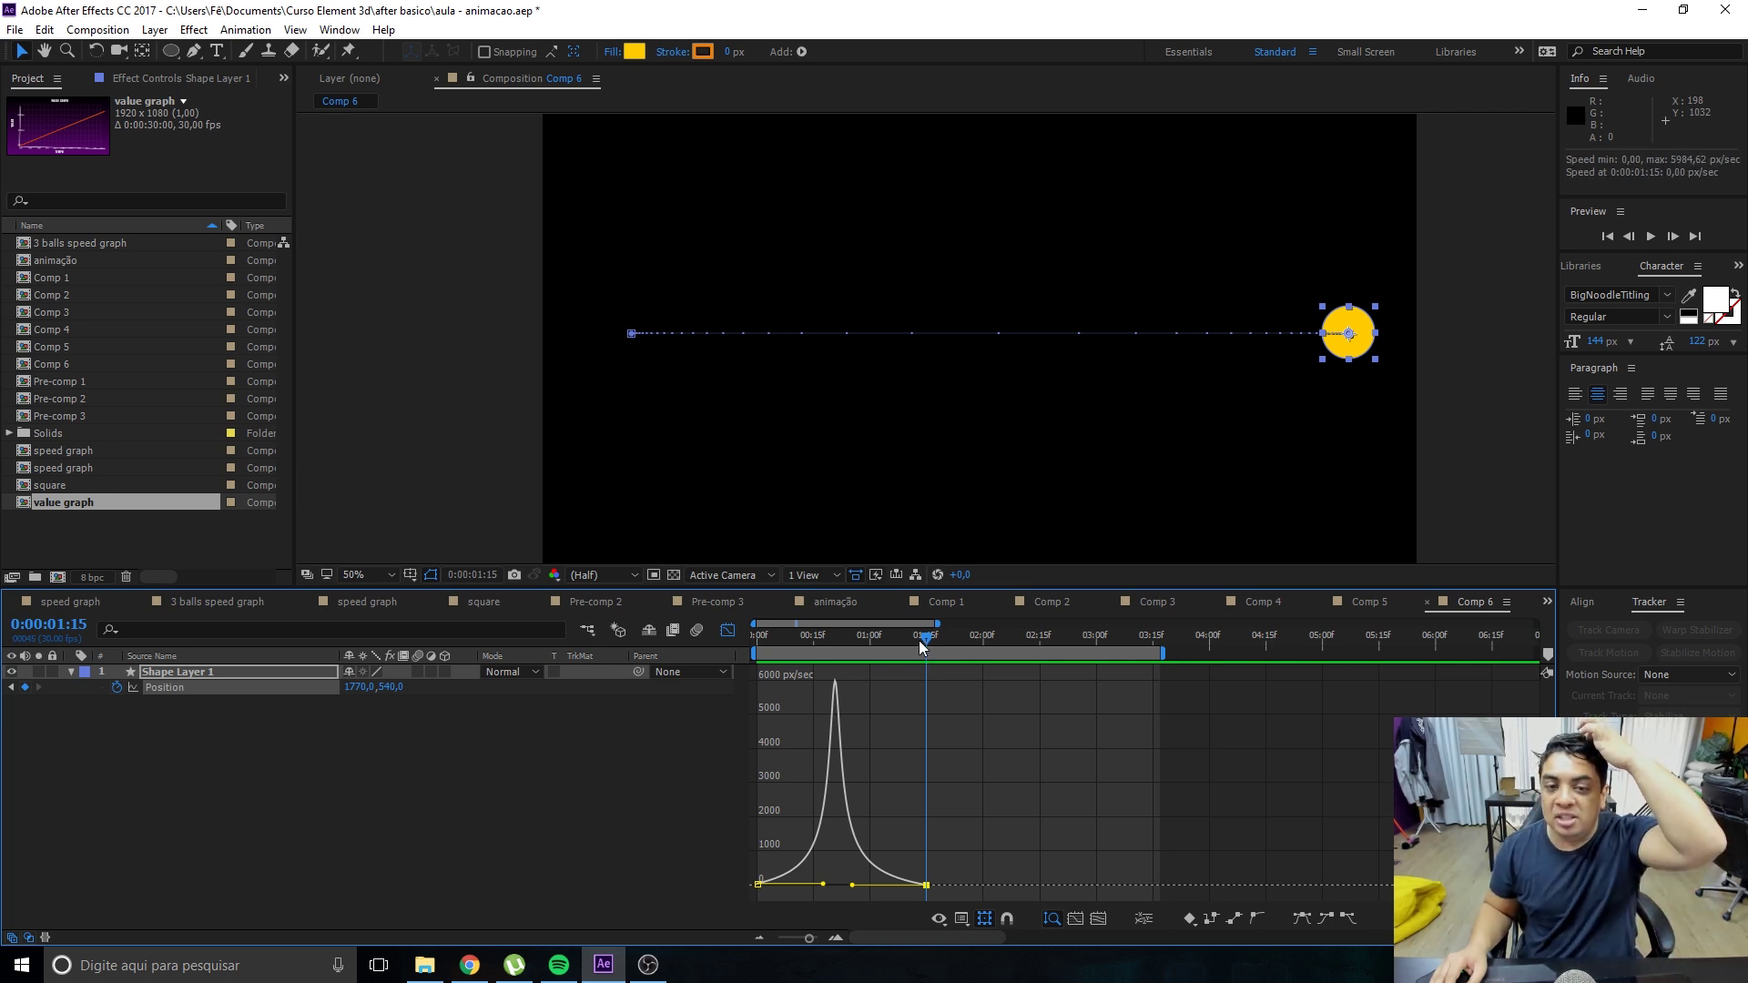
drag(921, 641, 794, 680)
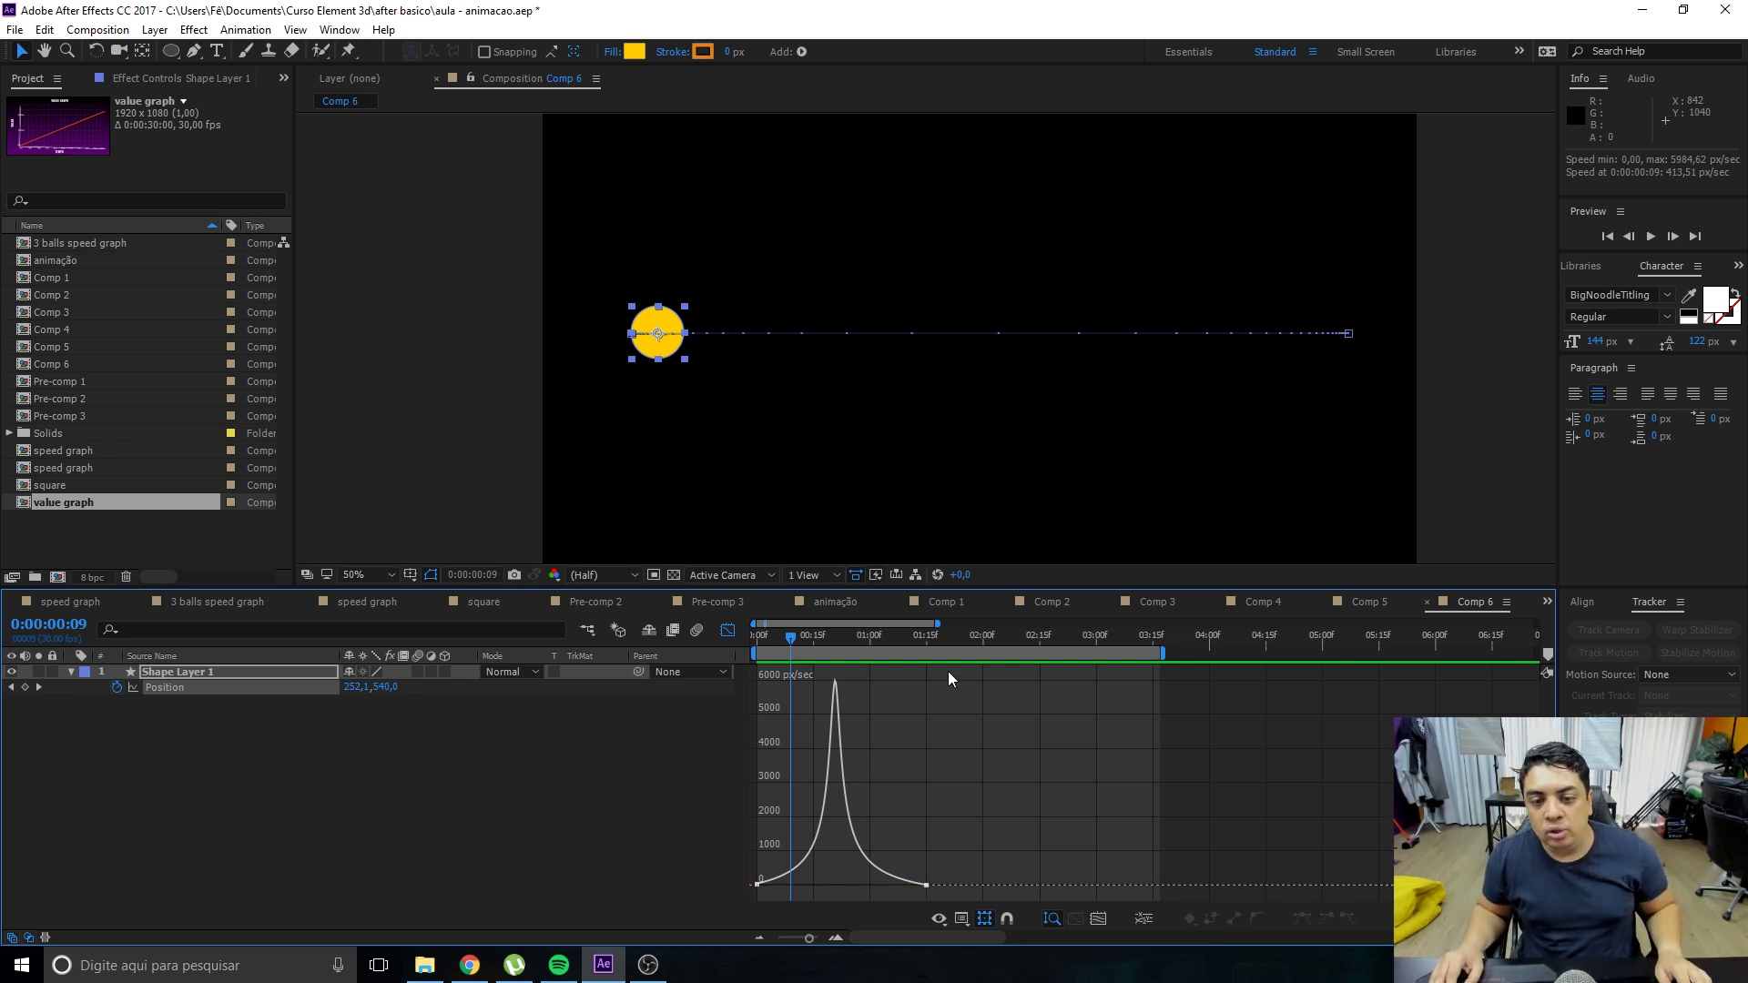
Move the last Position keyframe later and lengthen the first keyframe's easing for a ~12149 px/sec peak.
click(925, 654)
drag(928, 885, 1059, 885)
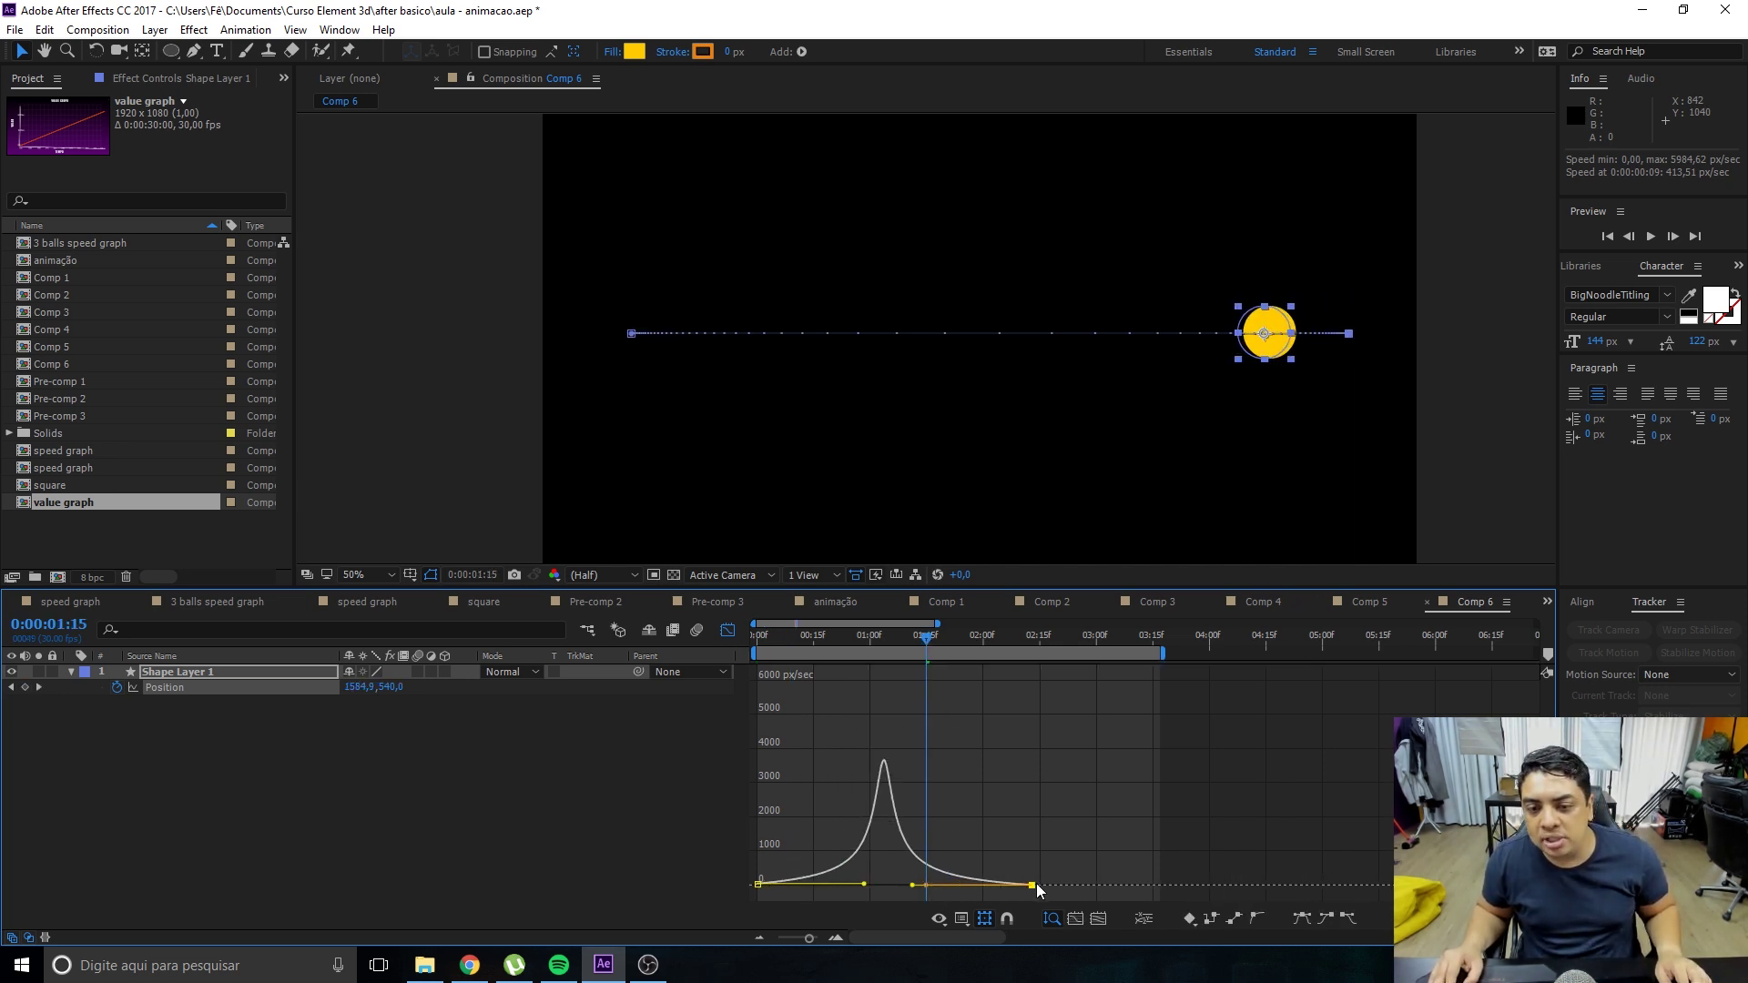
click(877, 887)
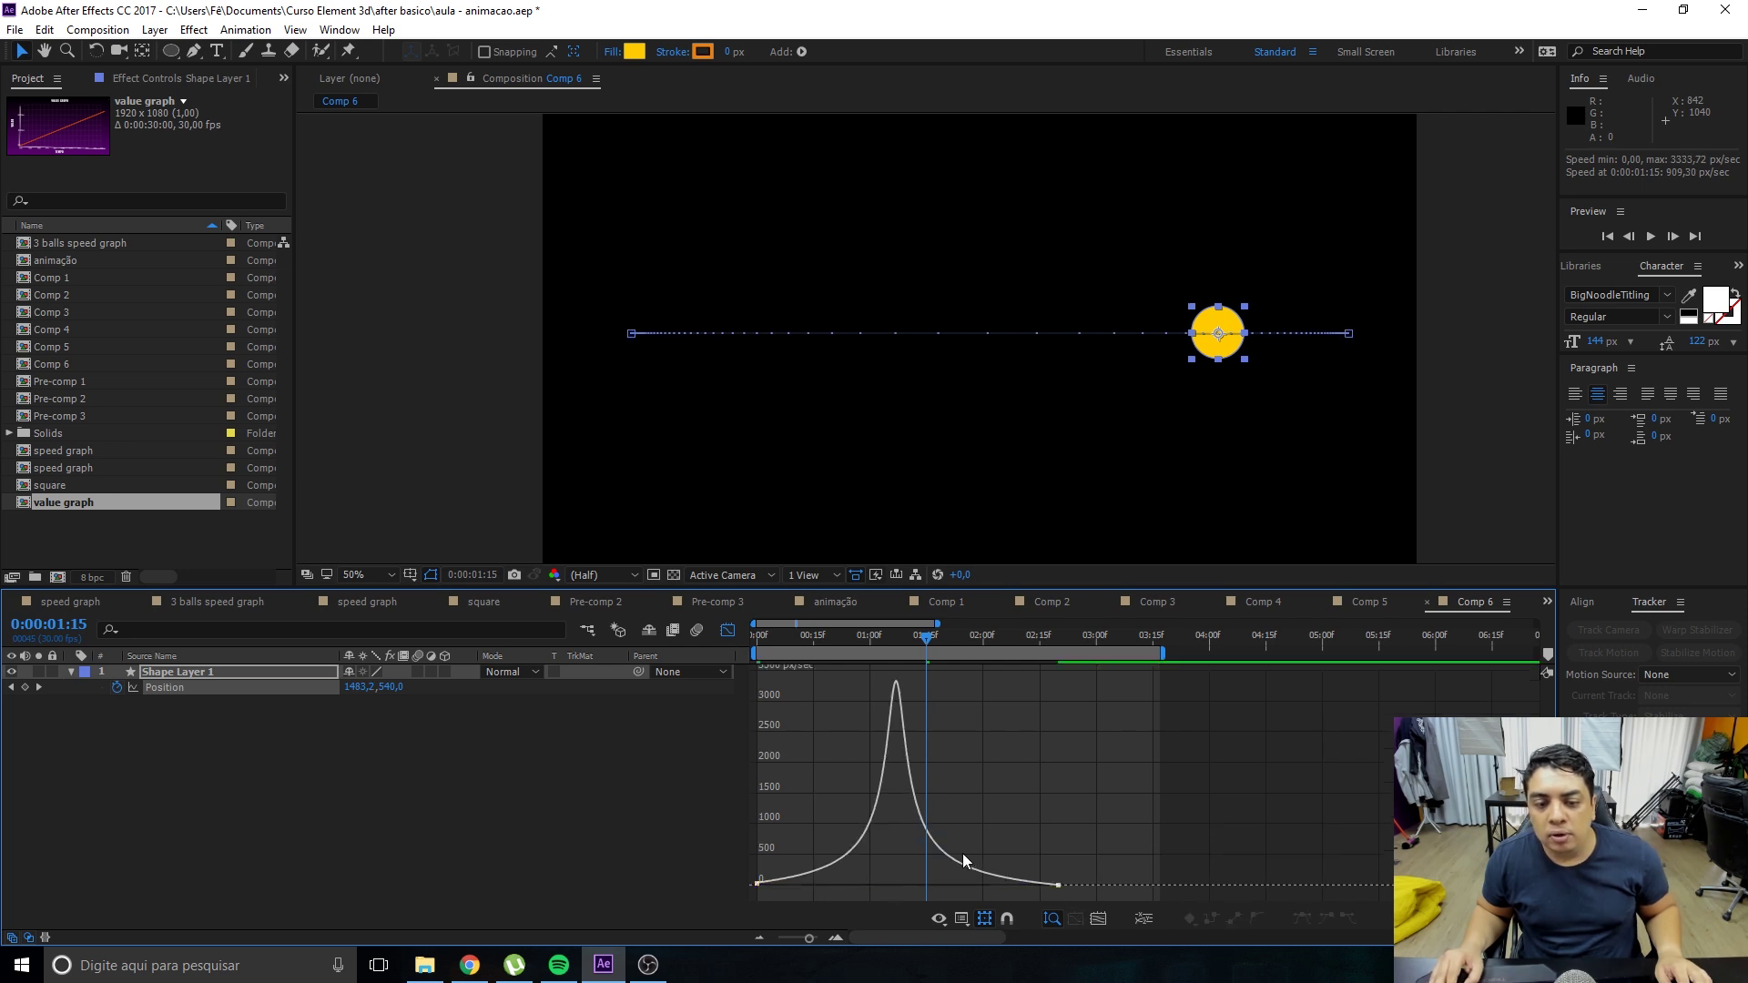
click(759, 885)
drag(870, 888, 908, 885)
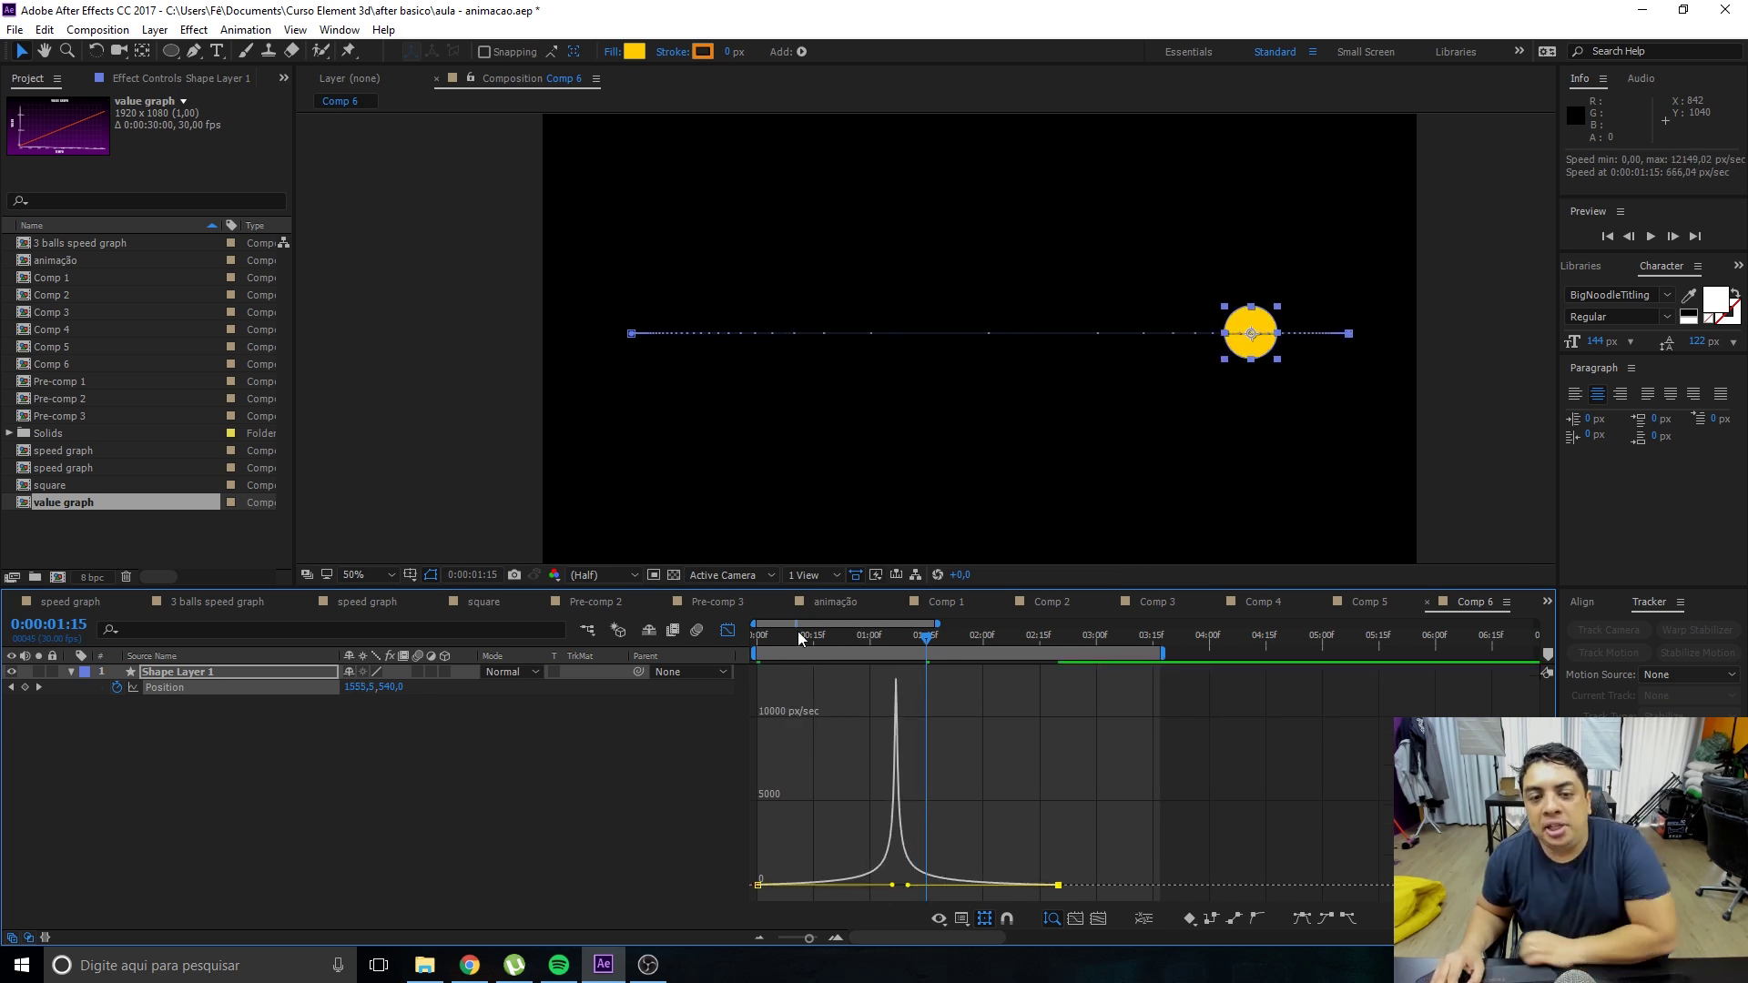
Scrub forward to check the ball, return to the start, and preview.
drag(926, 637, 965, 653)
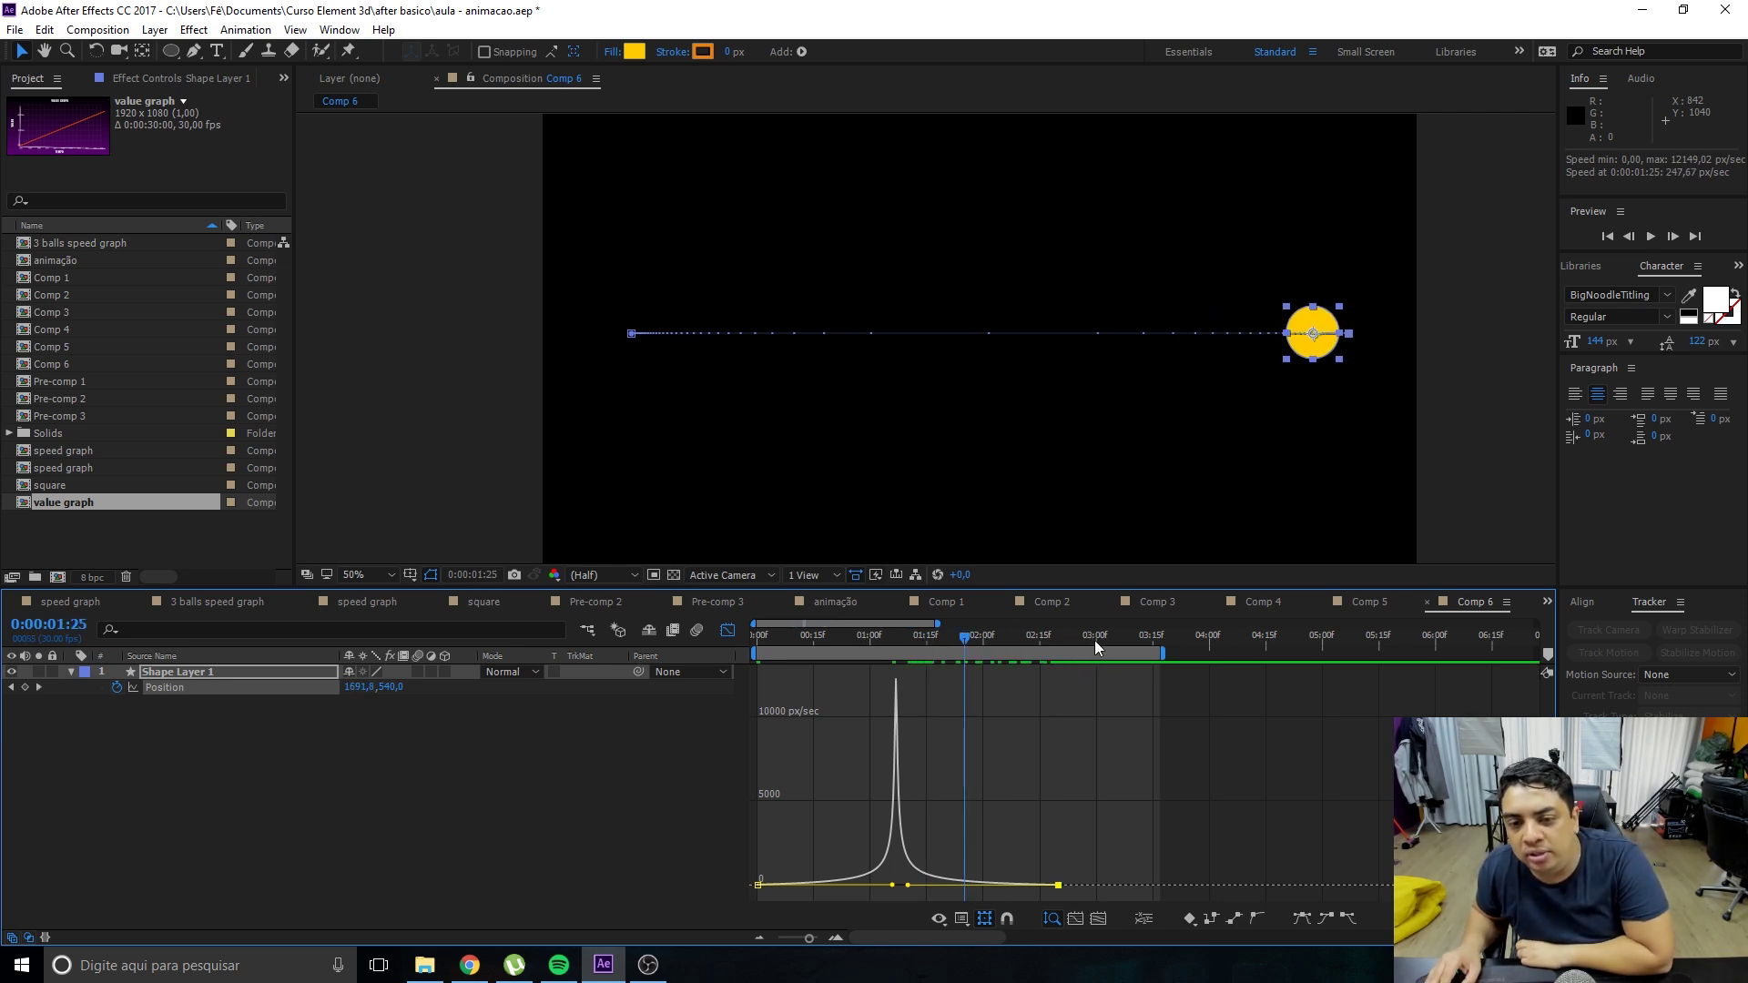
key(Home)
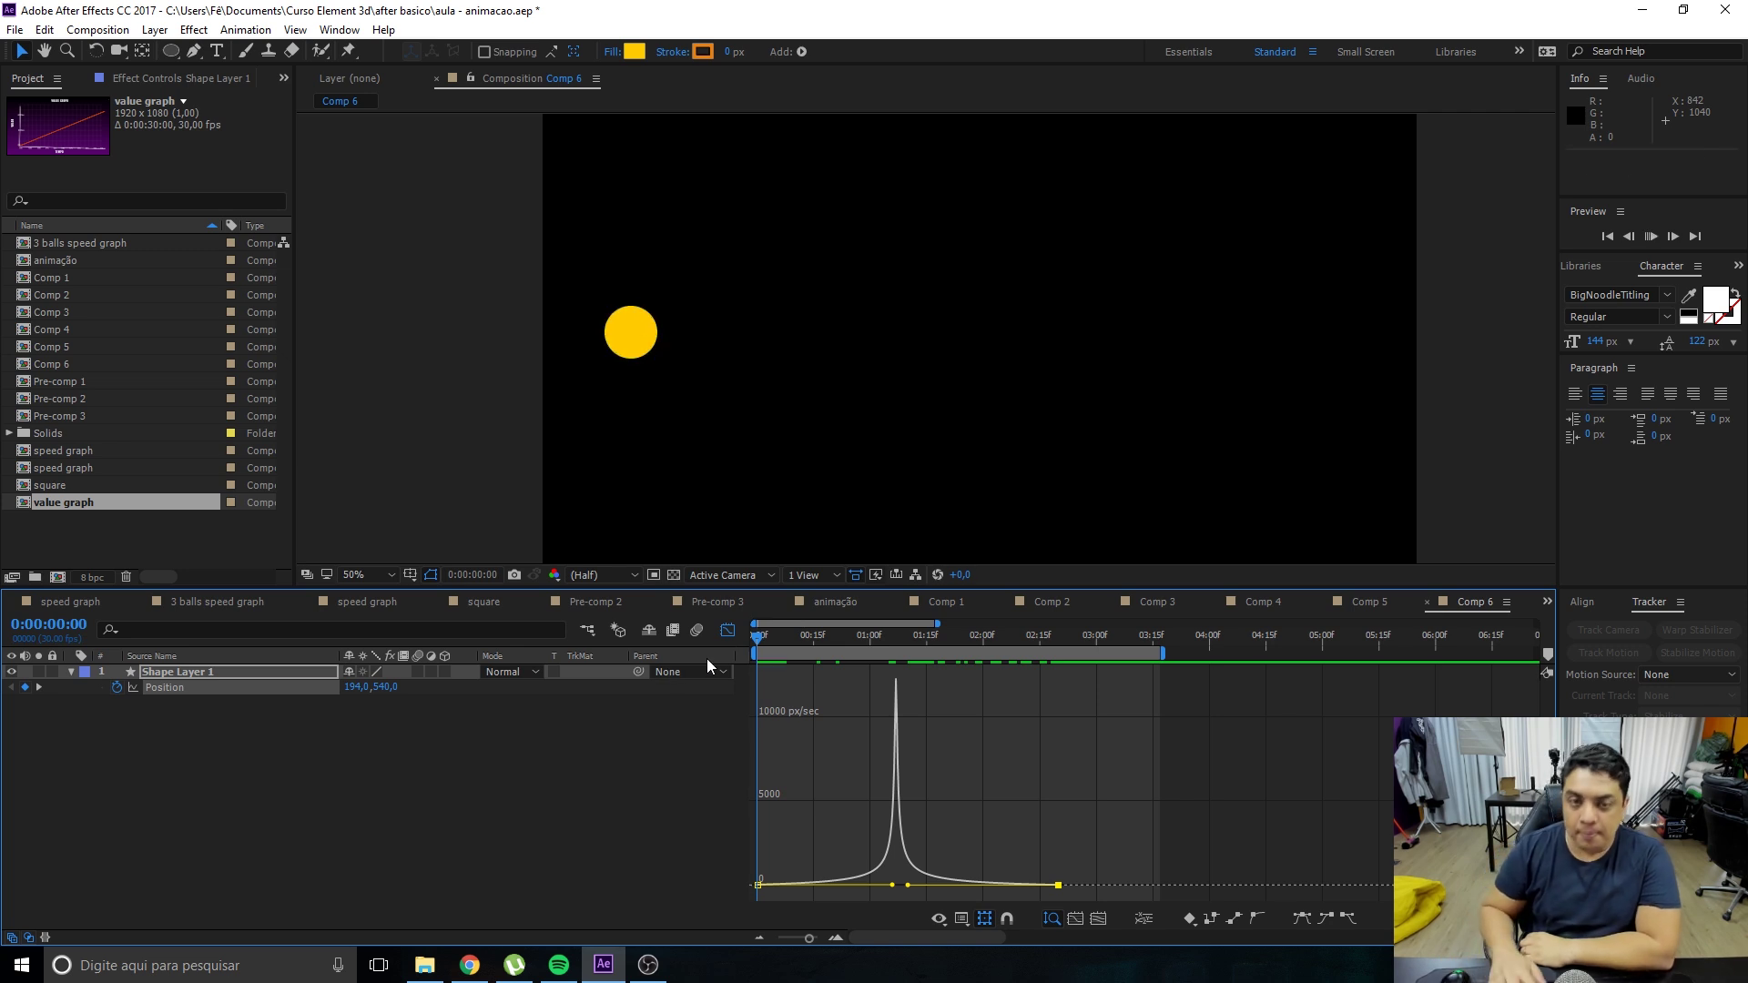
key(space)
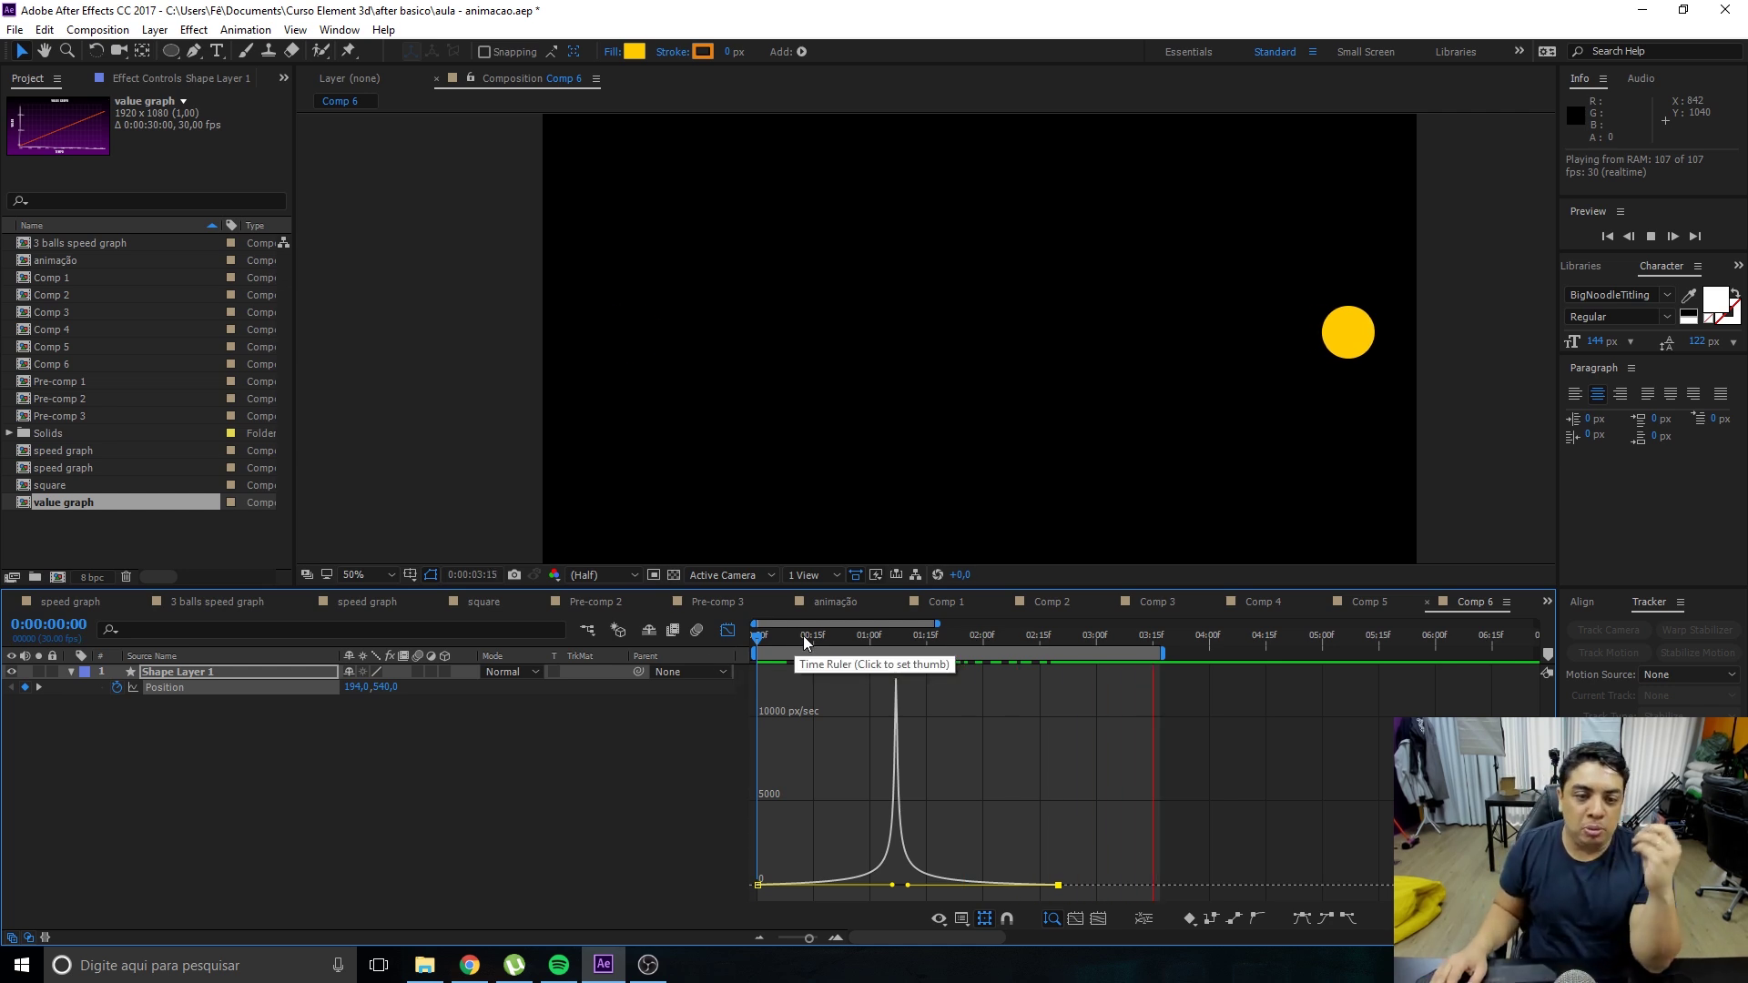
Drag the first keyframe's influence left so speed spikes at the start, then preview.
click(762, 642)
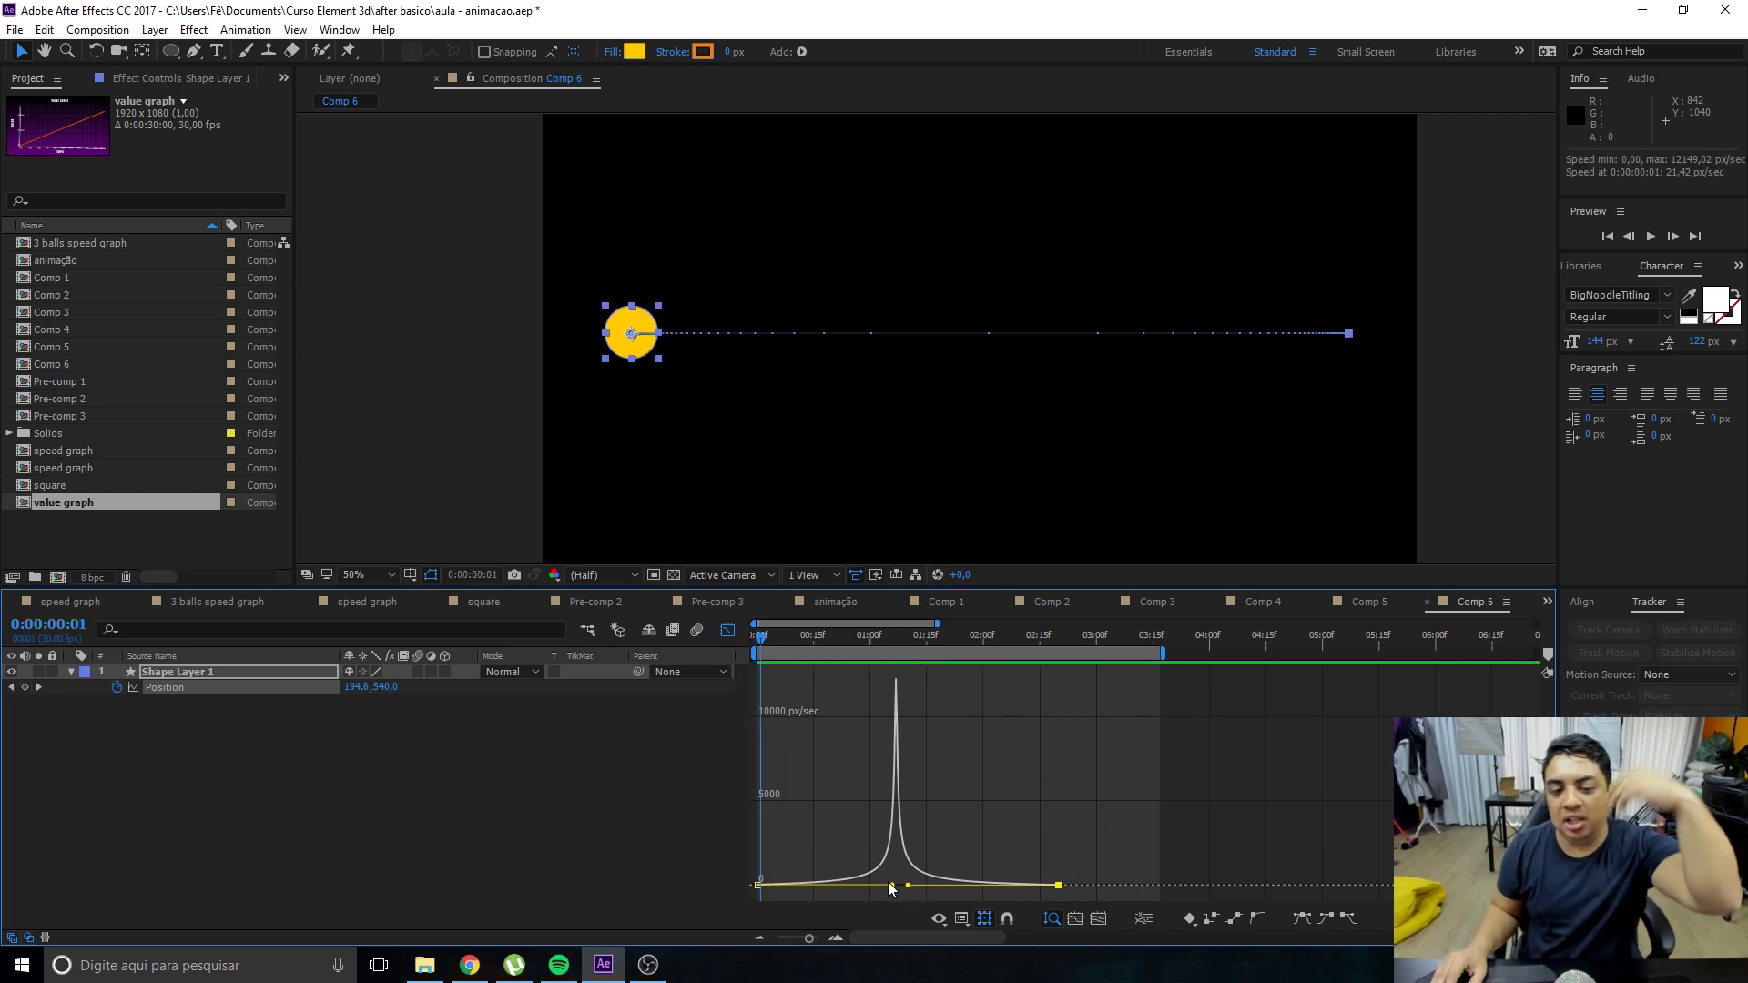
drag(890, 885, 801, 885)
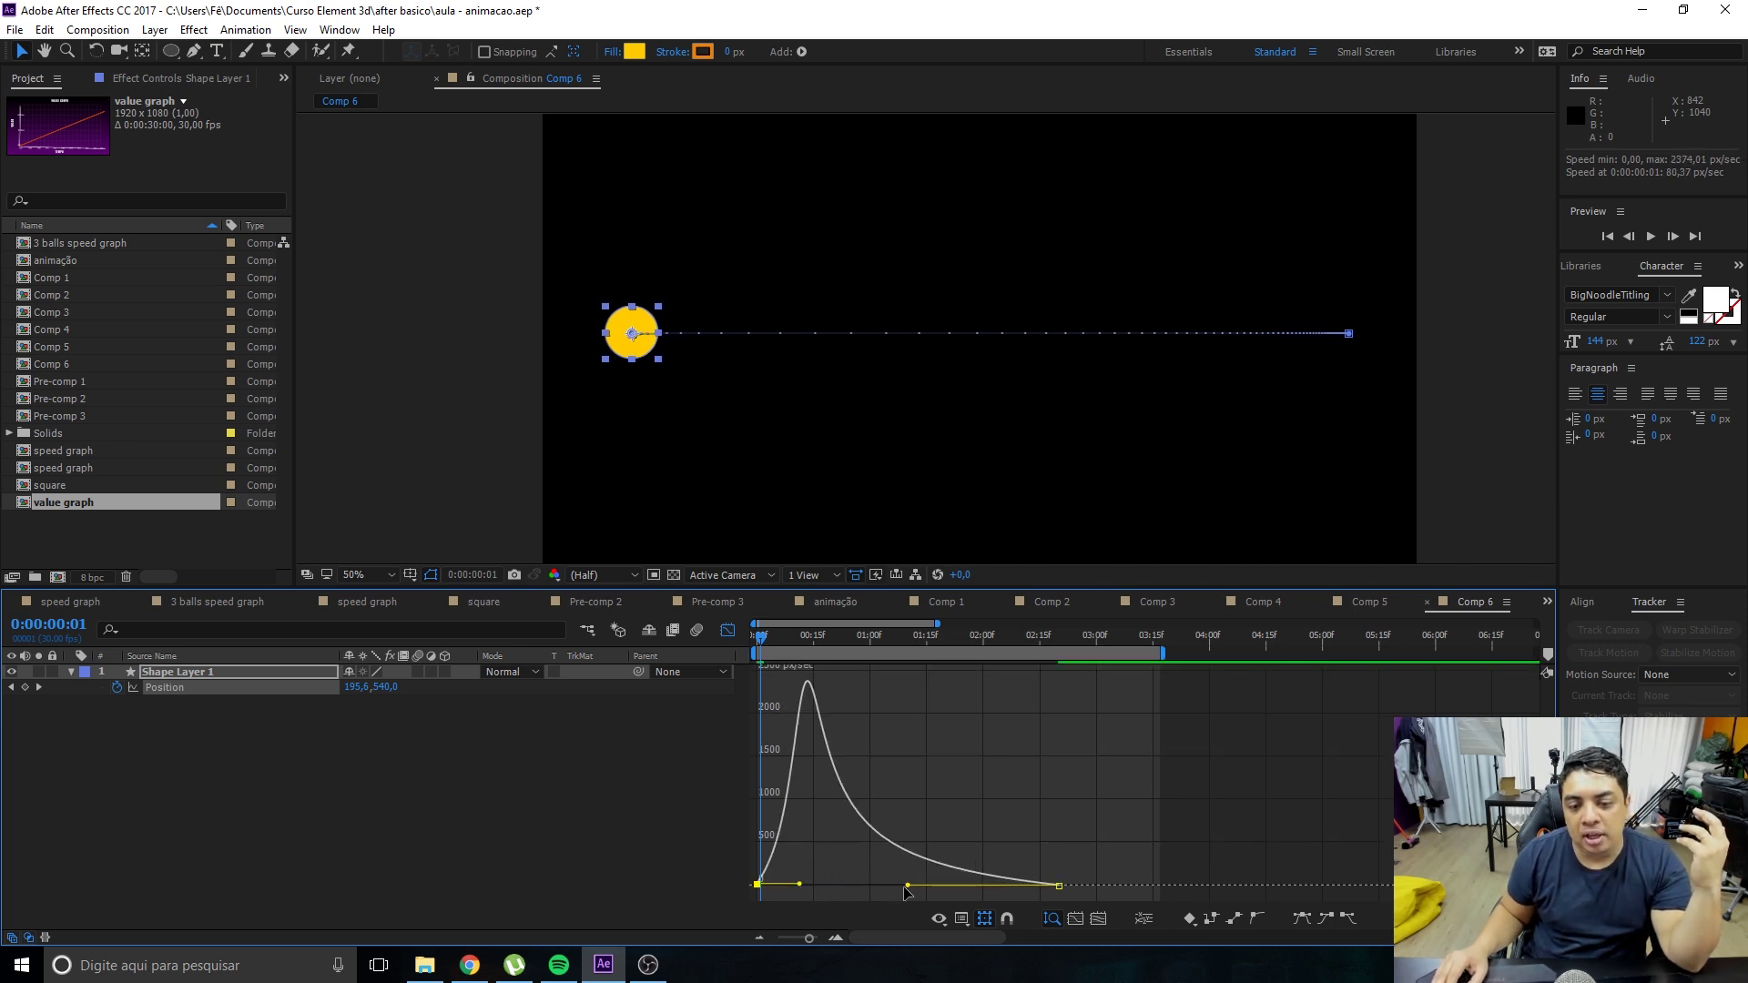
drag(800, 885, 770, 885)
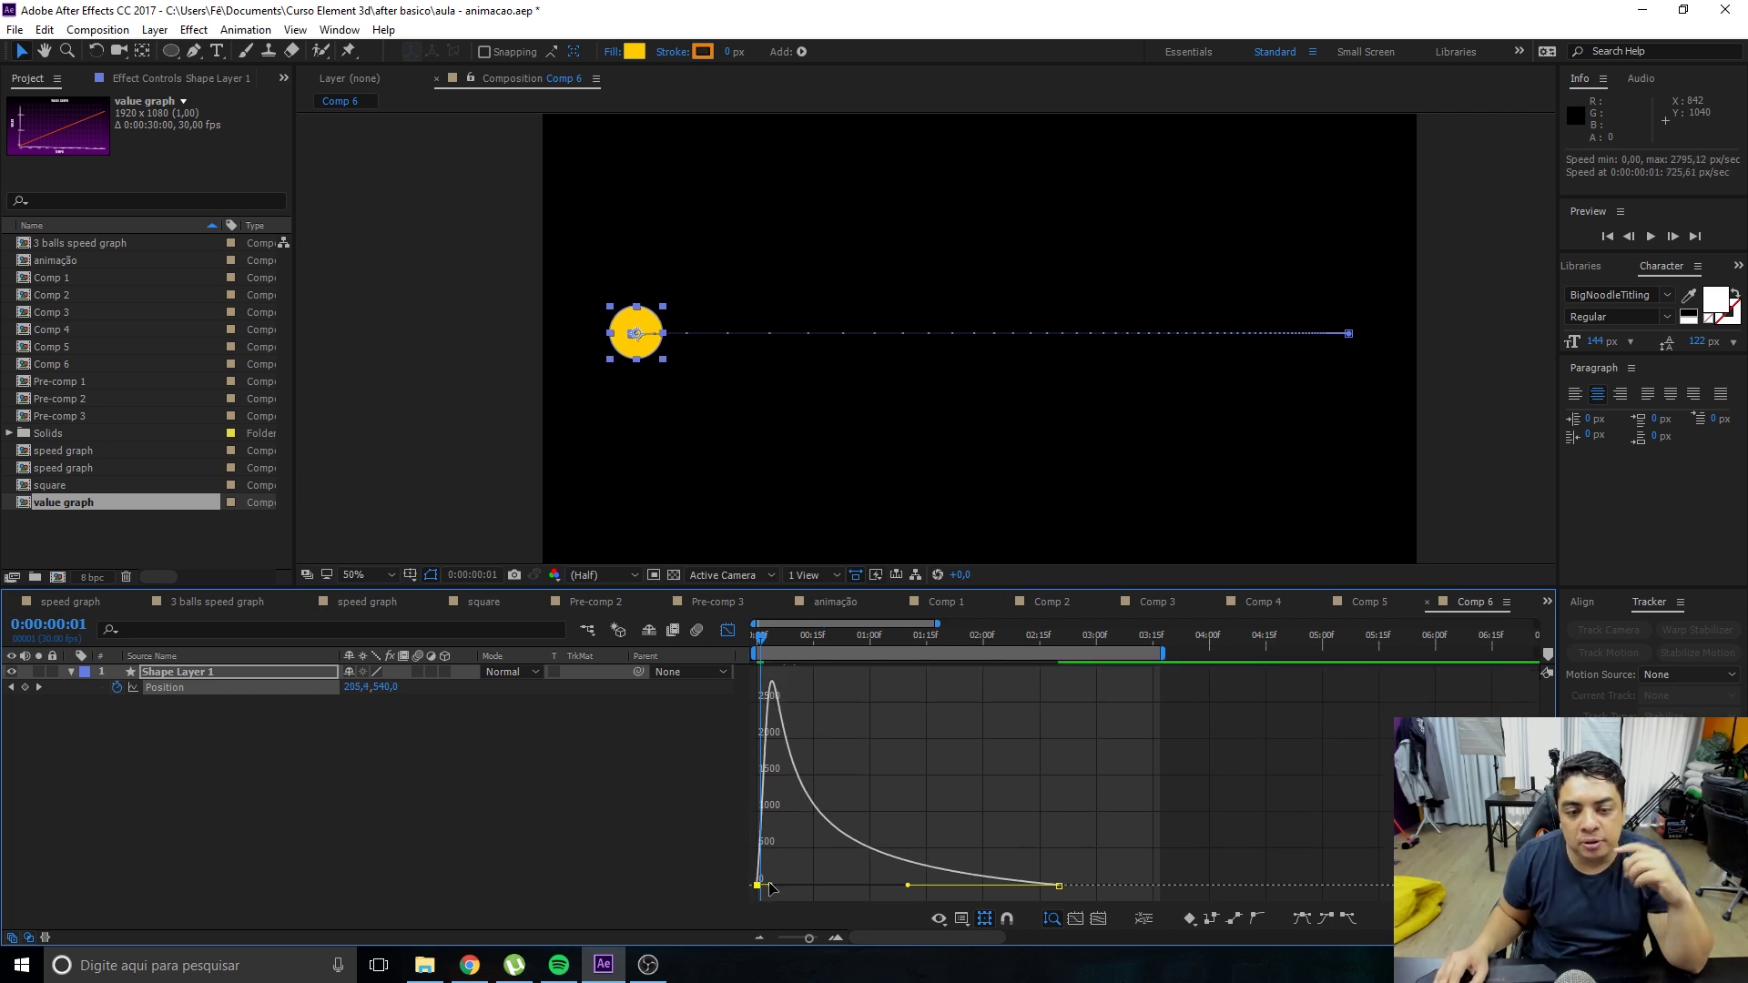
drag(771, 885, 764, 885)
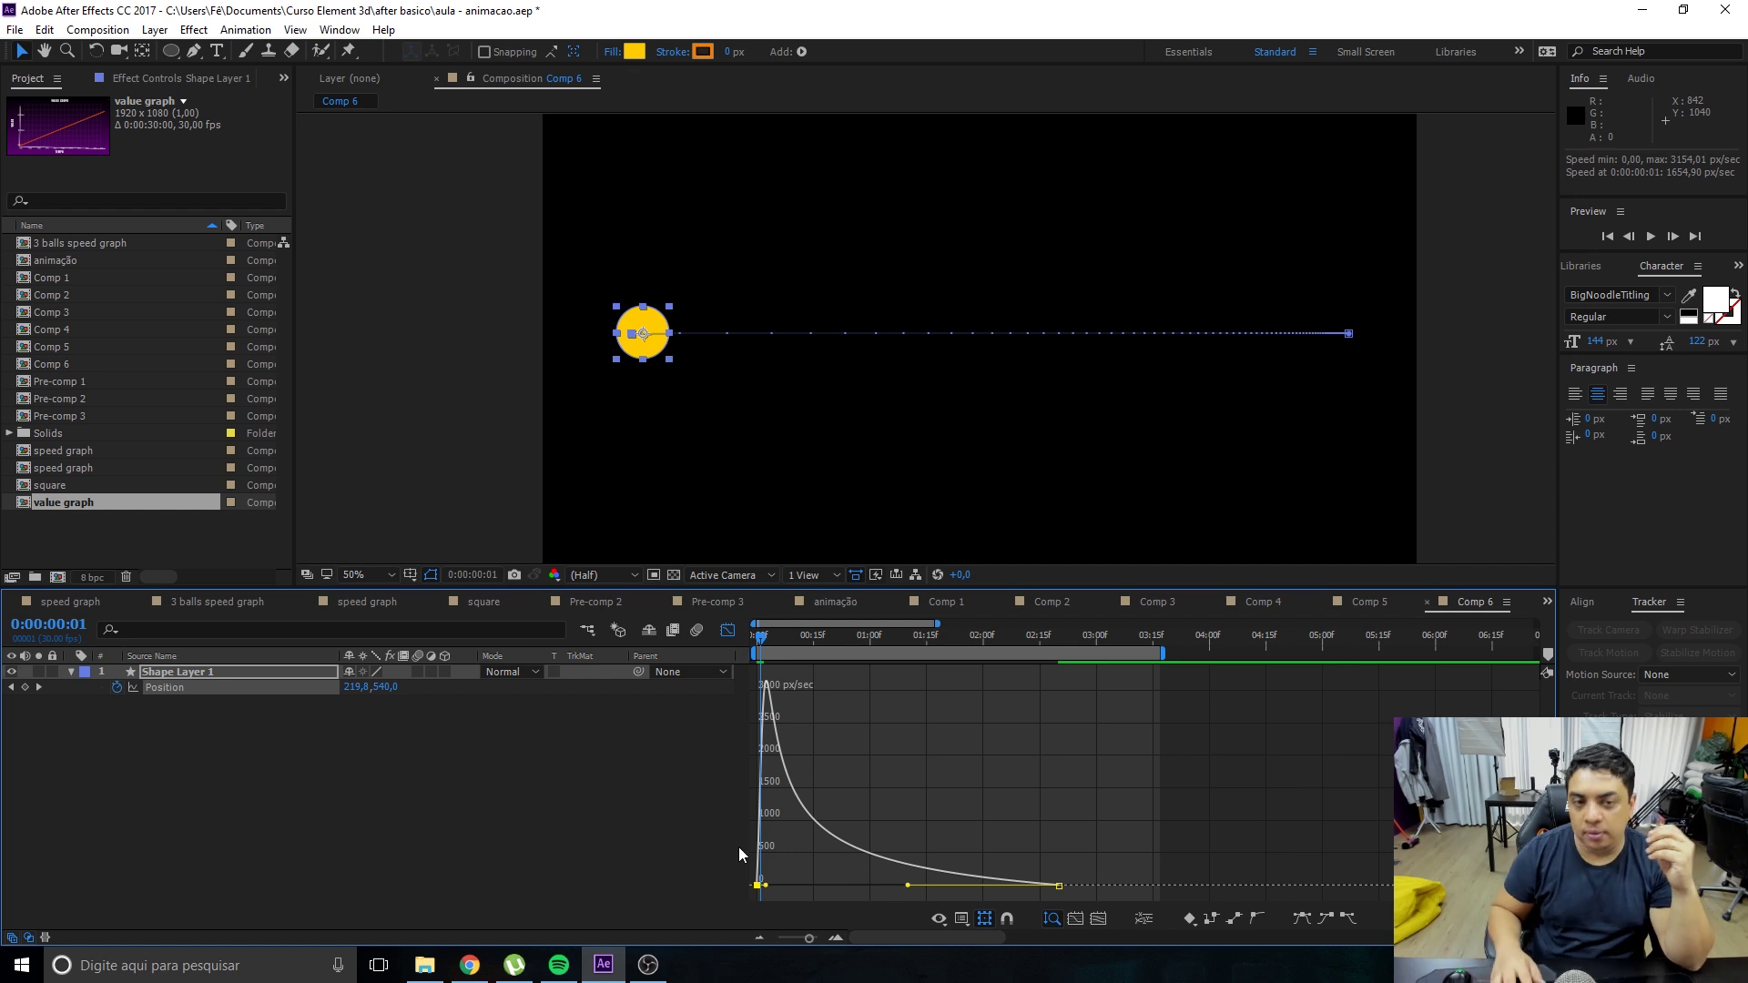
key(space)
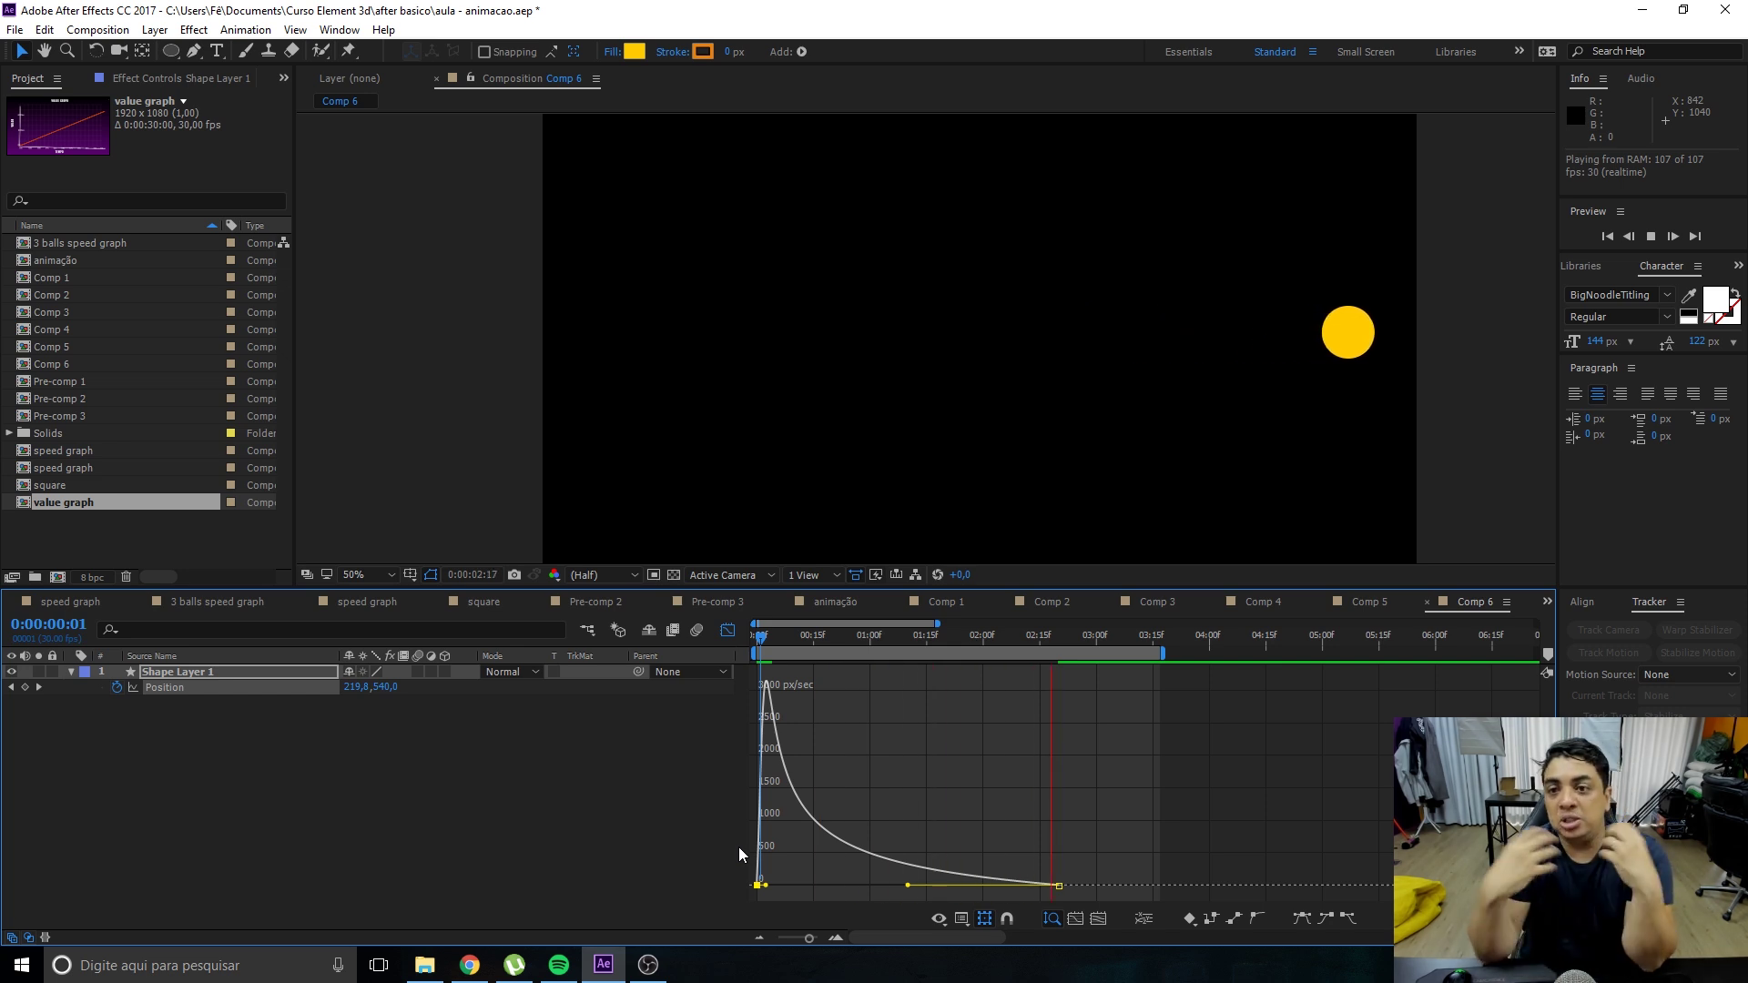
Duplicate Shape Layer 1 with Ctrl+D to create Shape Layer 2.
click(236, 799)
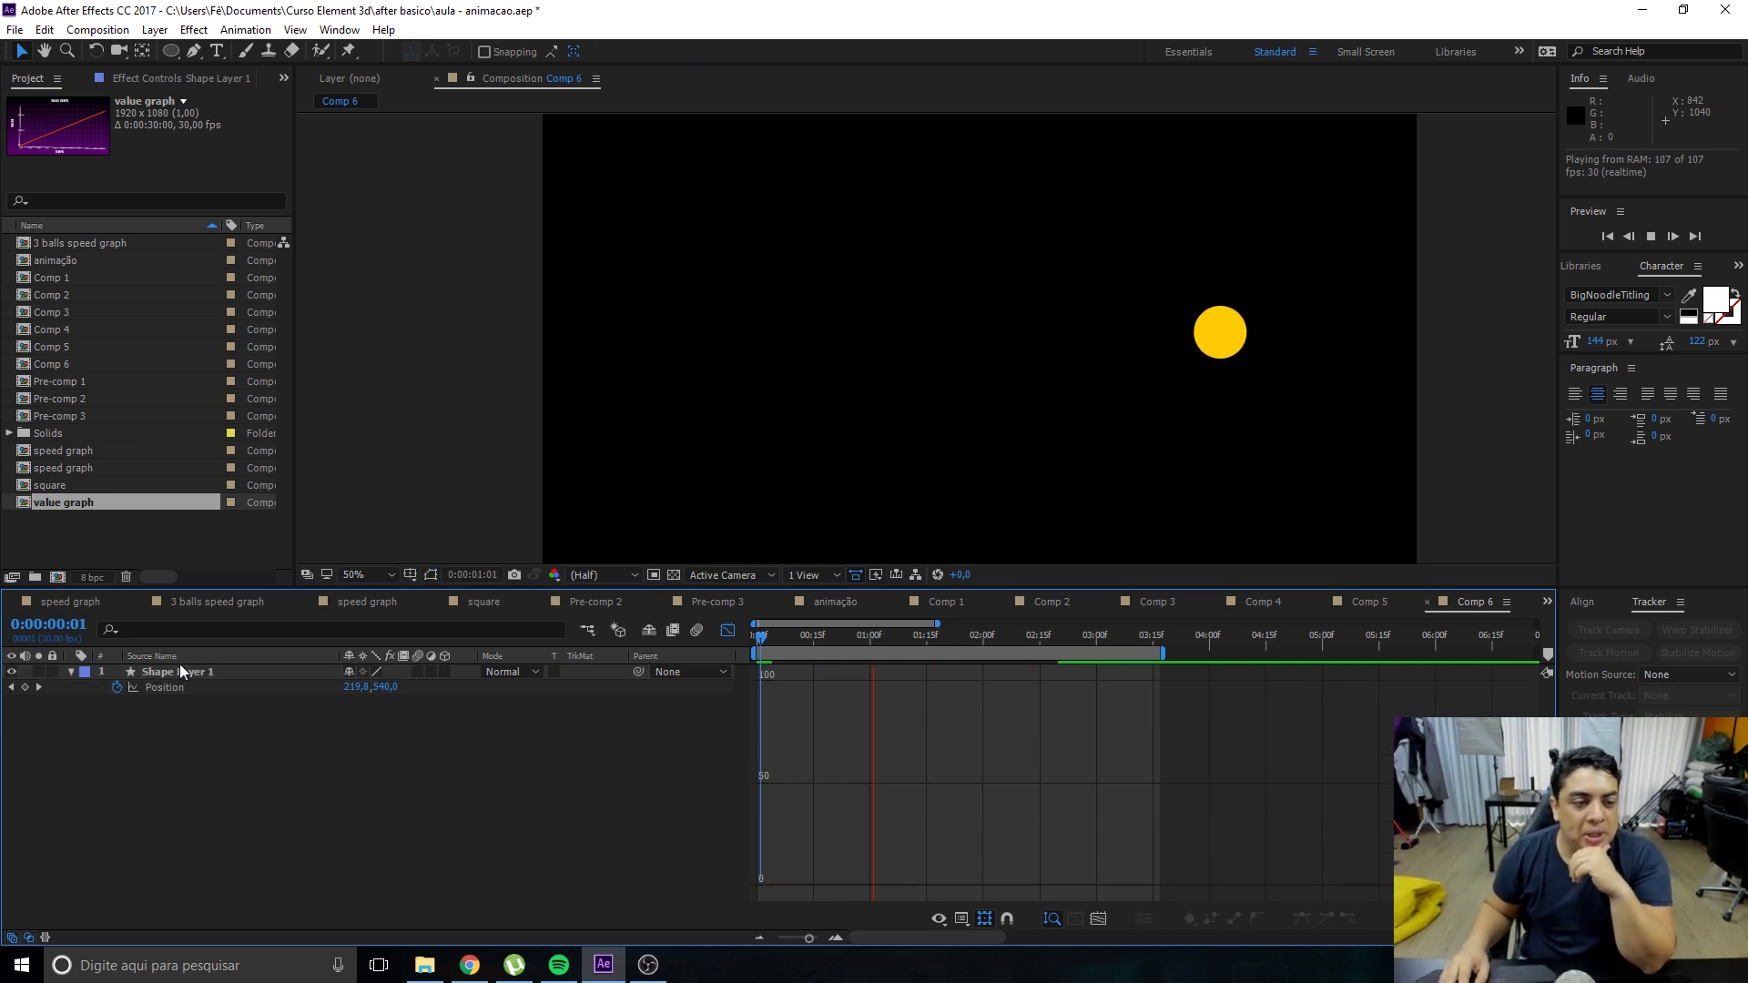
click(179, 672)
key(ctrl+d)
click(799, 635)
Select Shape Layer 2 and reveal its Position keyframes with P.
click(202, 671)
key(p)
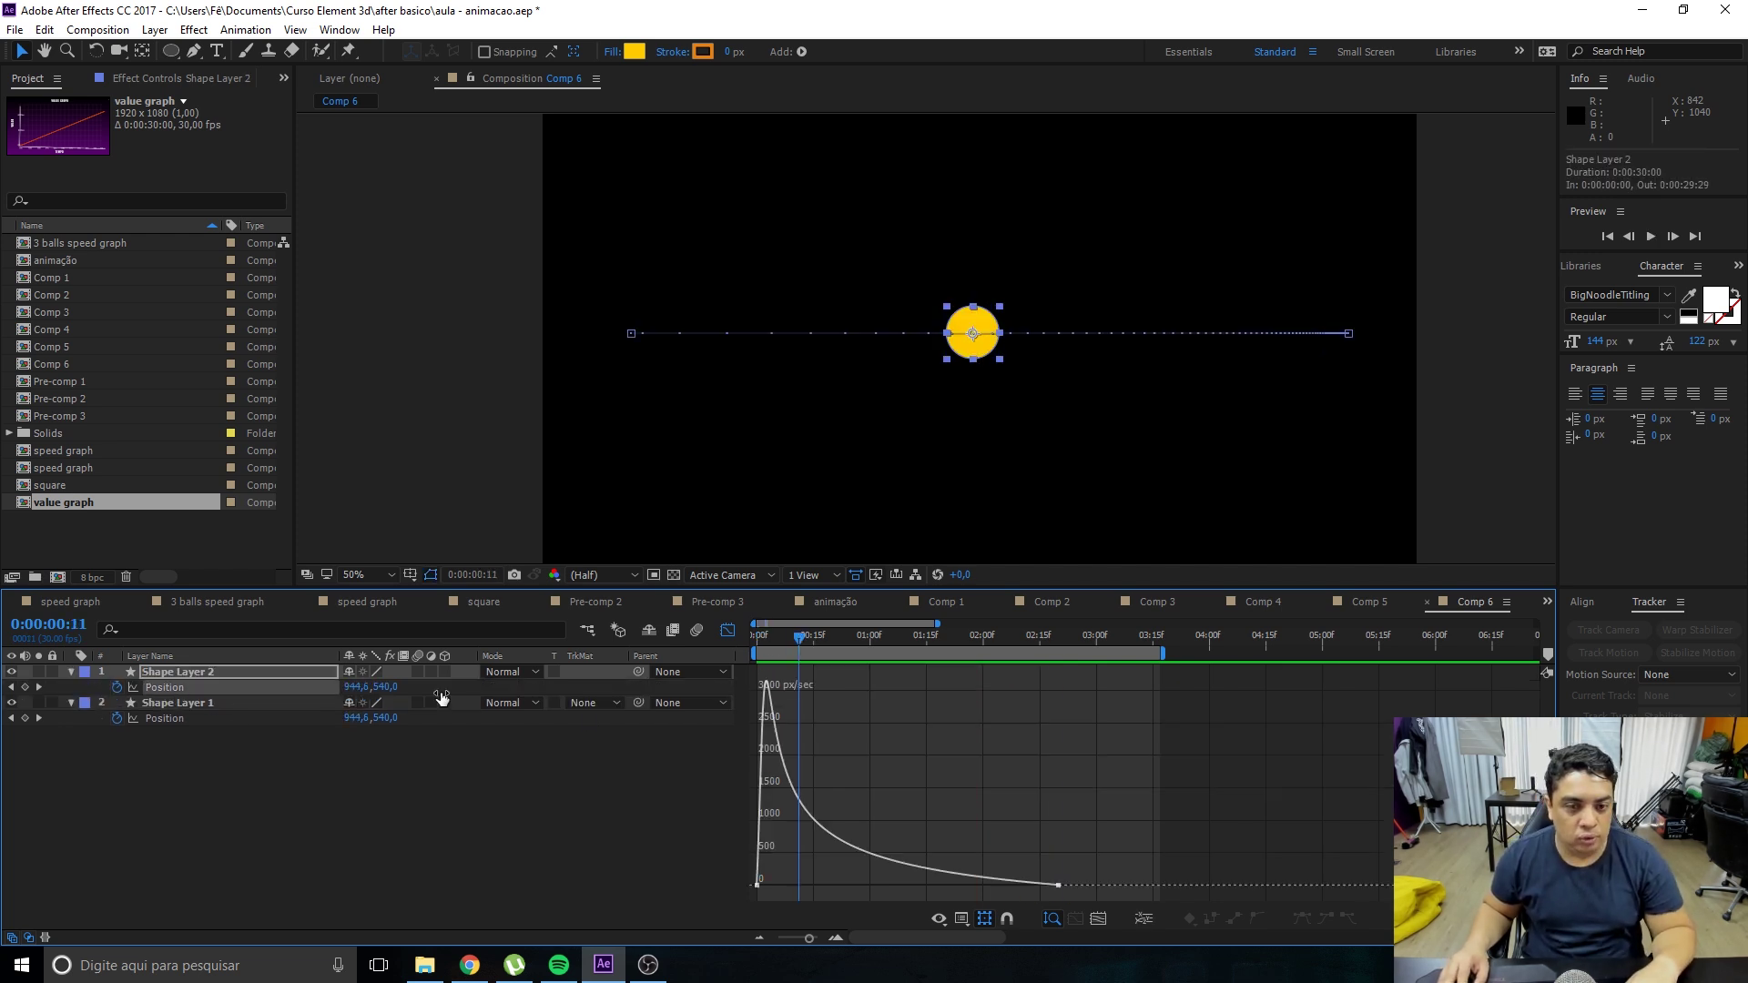
drag(794, 639, 780, 638)
click(195, 718)
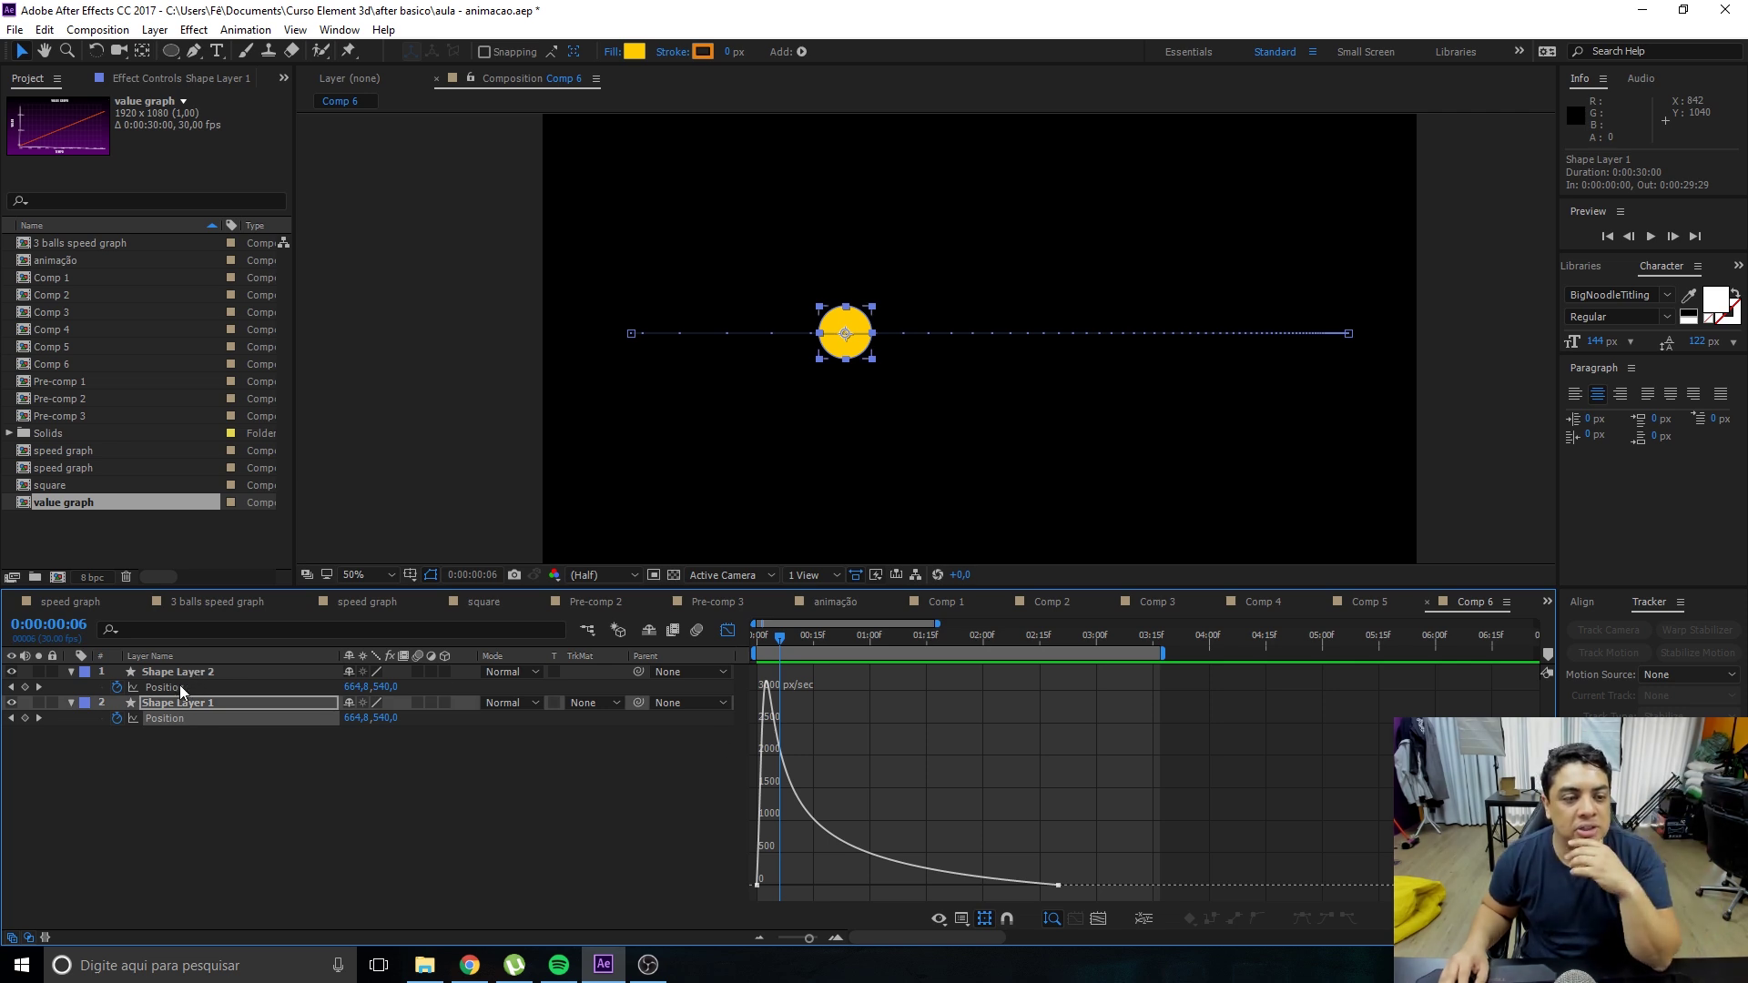
click(178, 686)
click(151, 701)
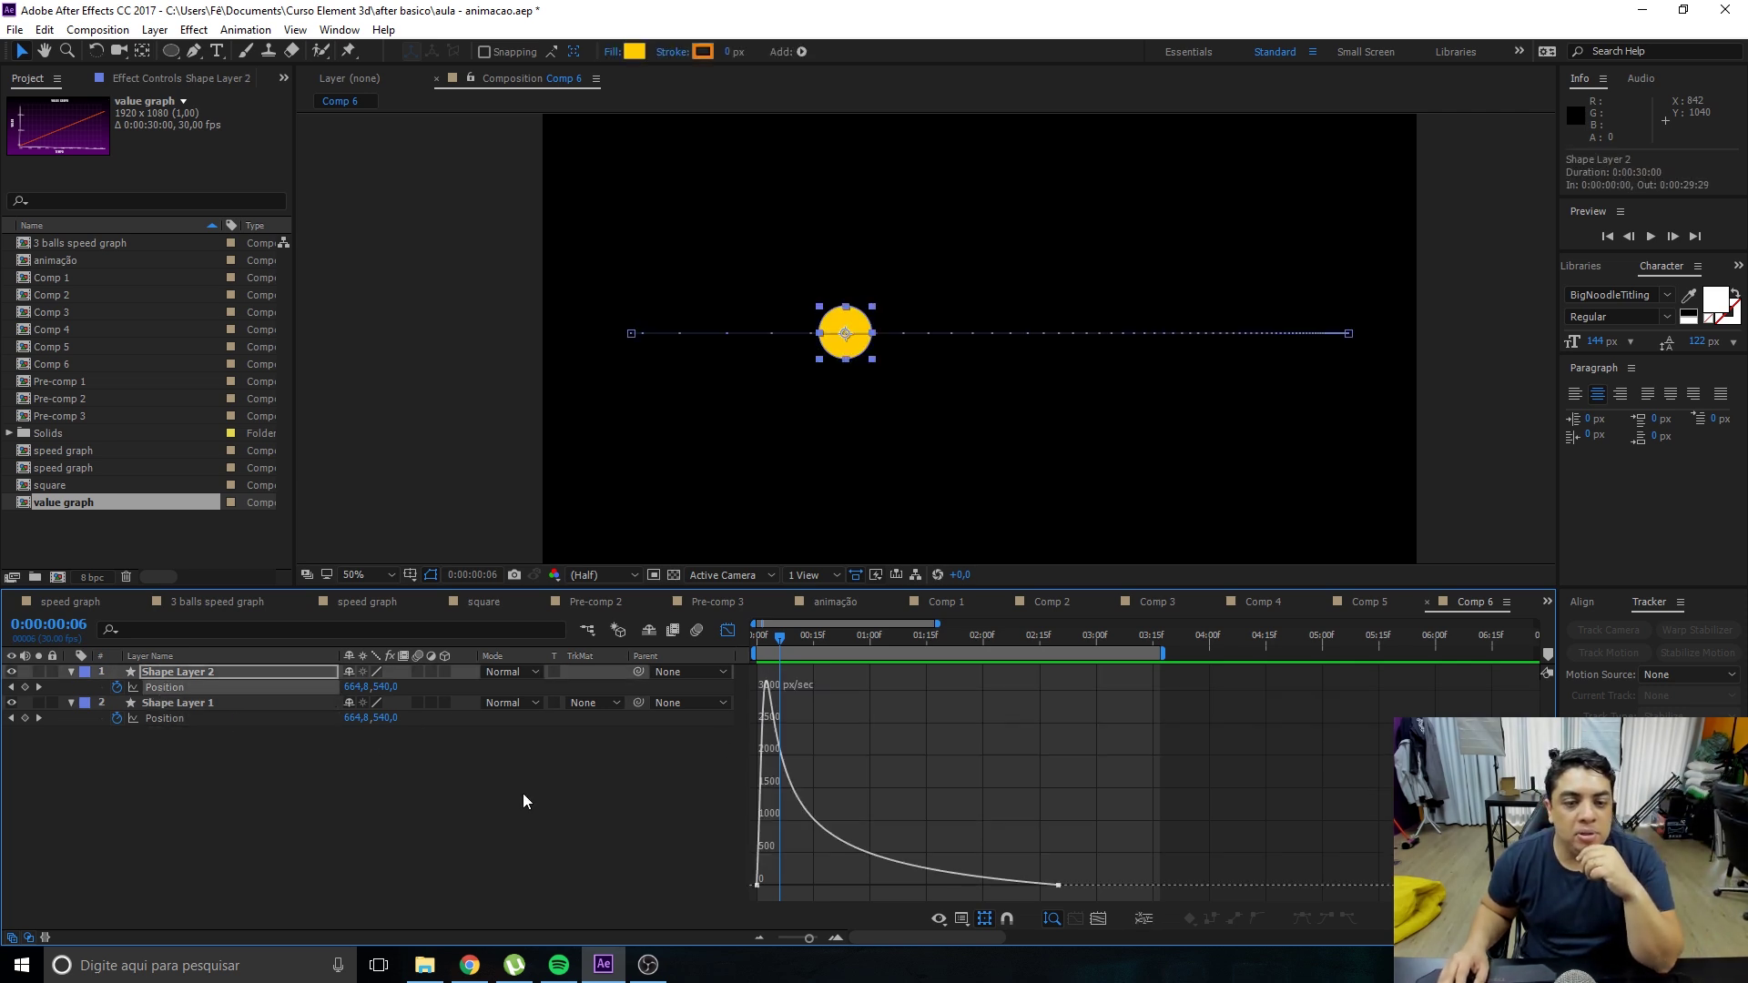
Select both of the duplicate's Position keyframes and center a symmetric 3482.05 px/sec speed peak.
drag(749, 883, 962, 892)
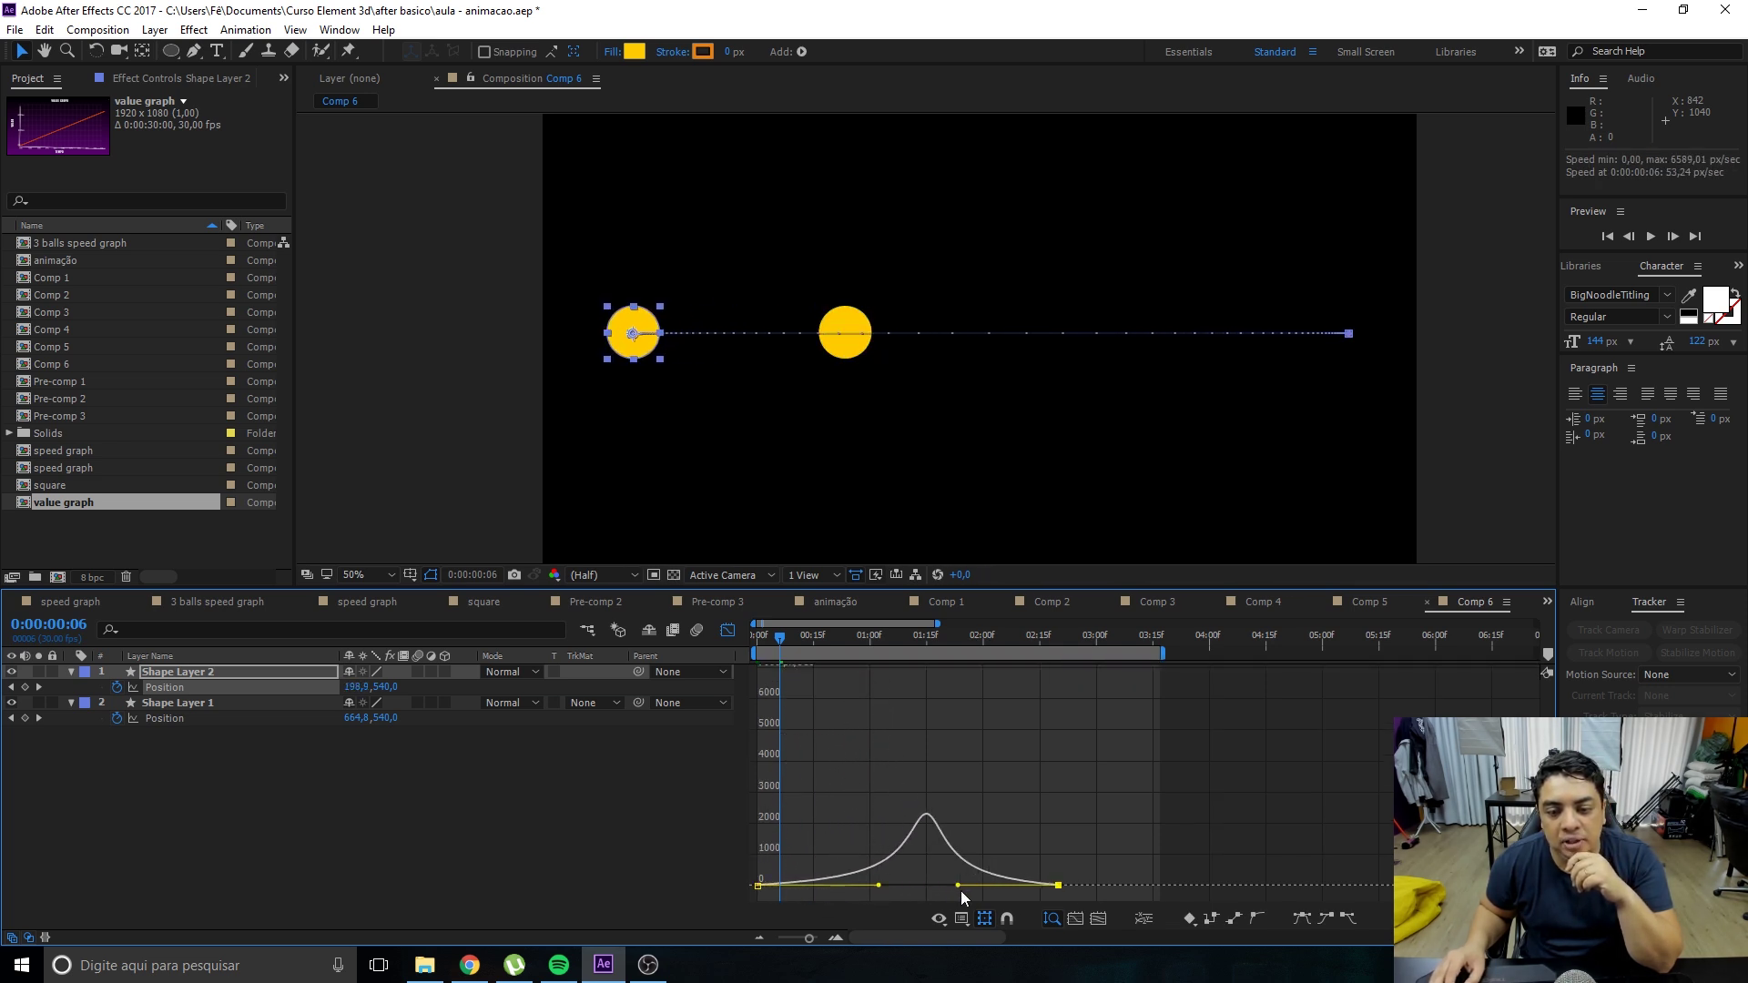
click(962, 919)
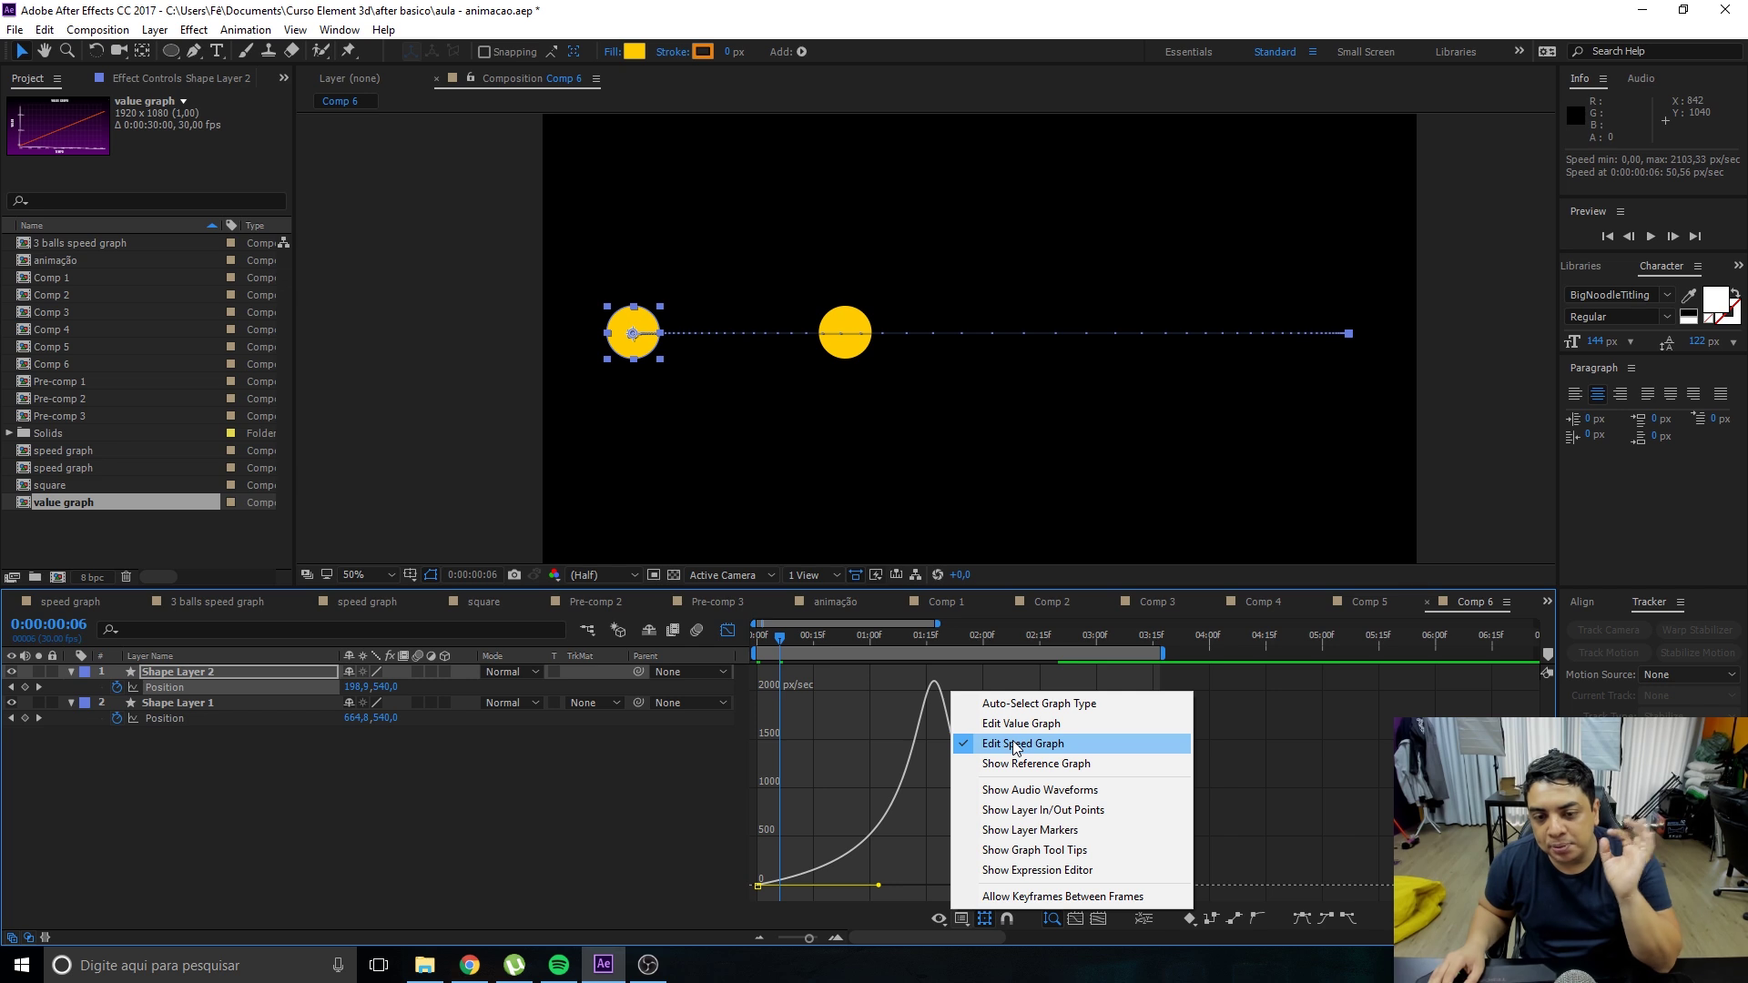
click(624, 833)
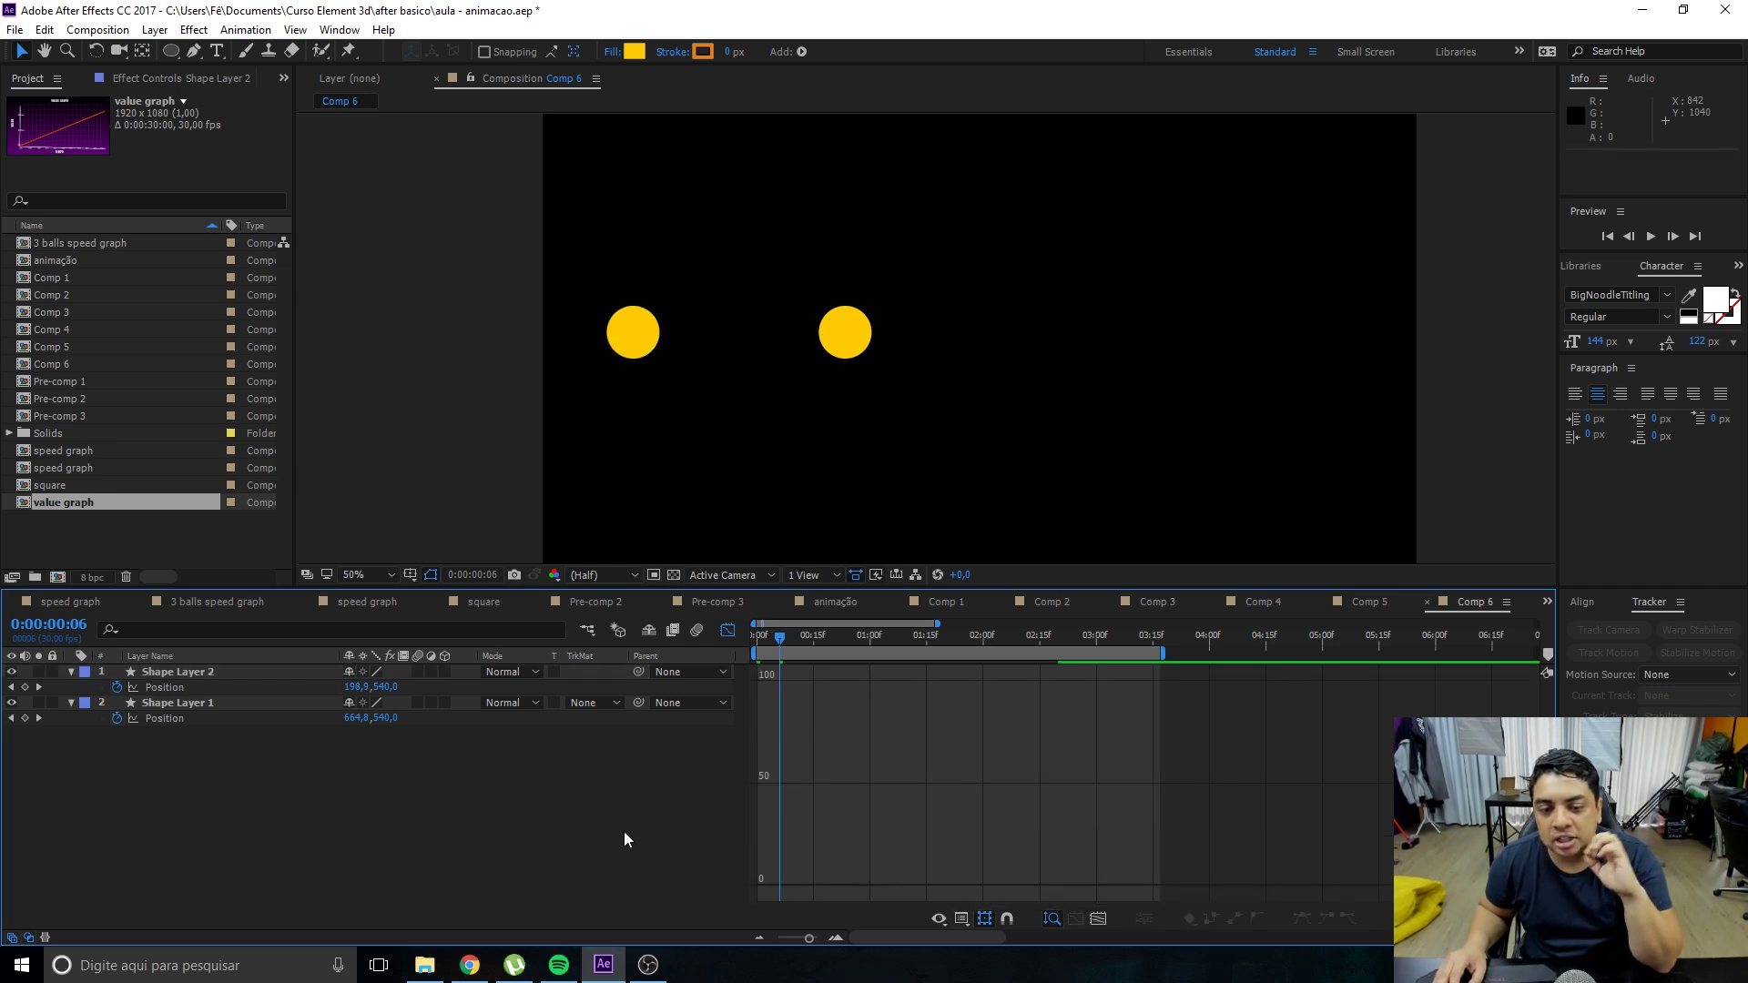
click(193, 677)
click(794, 887)
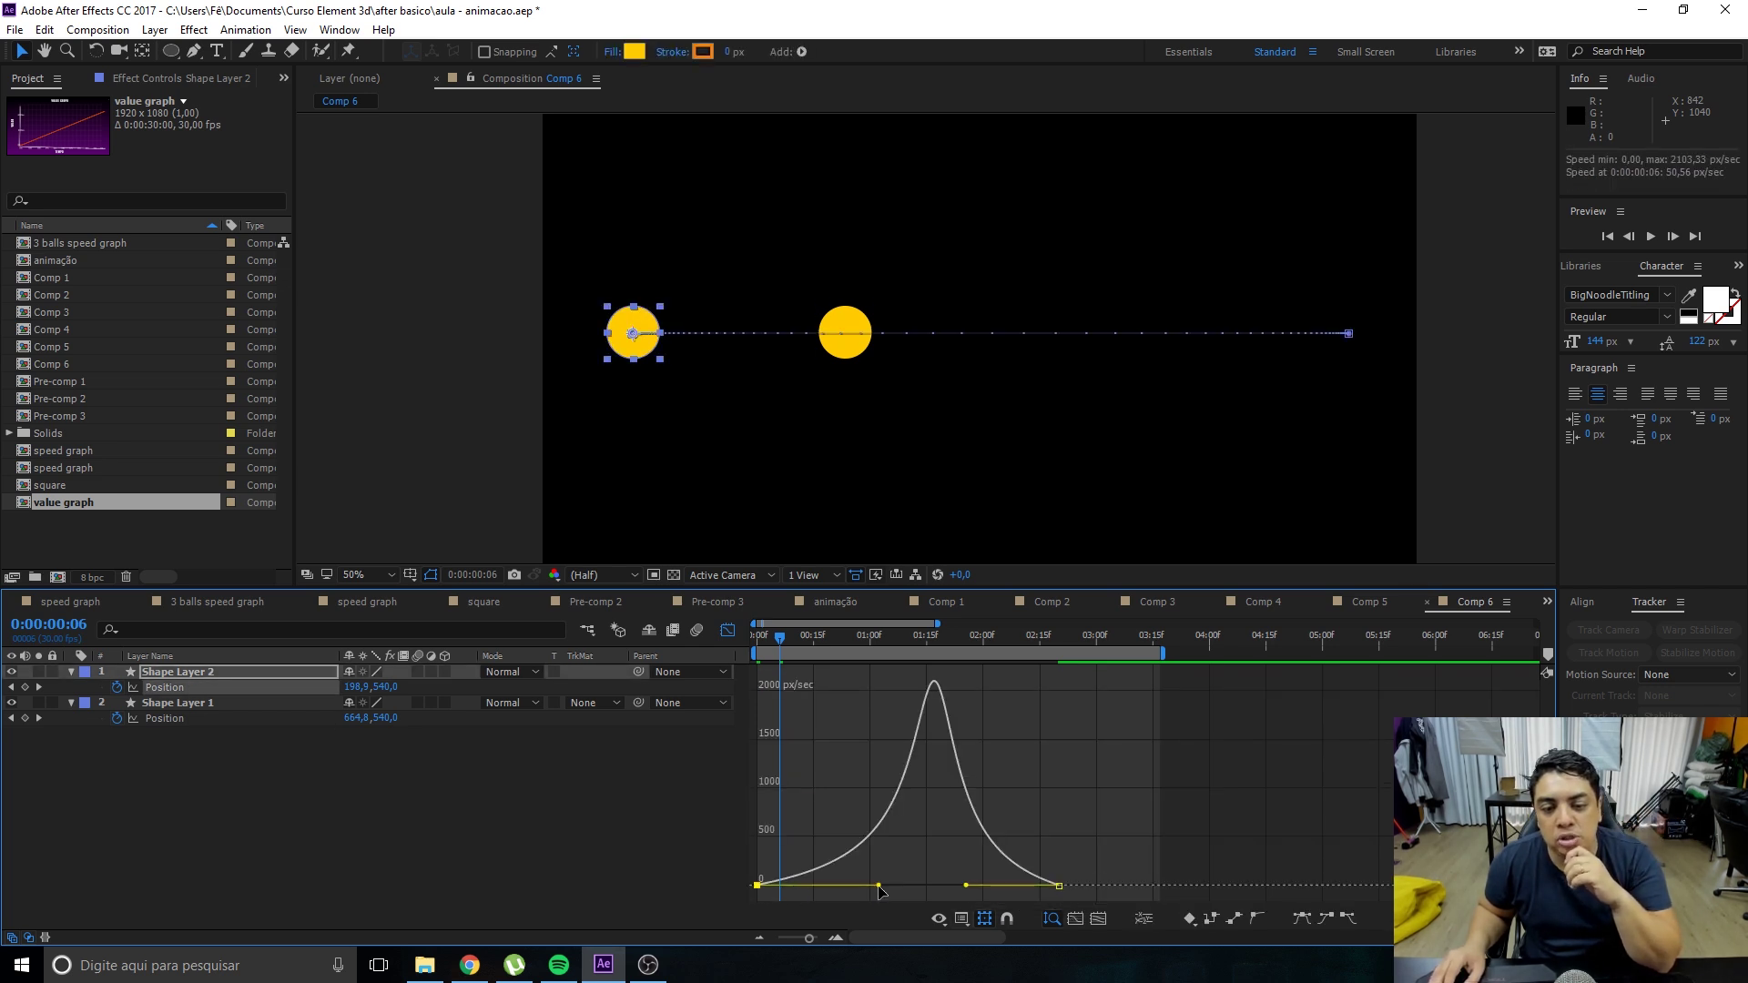
drag(878, 886, 908, 886)
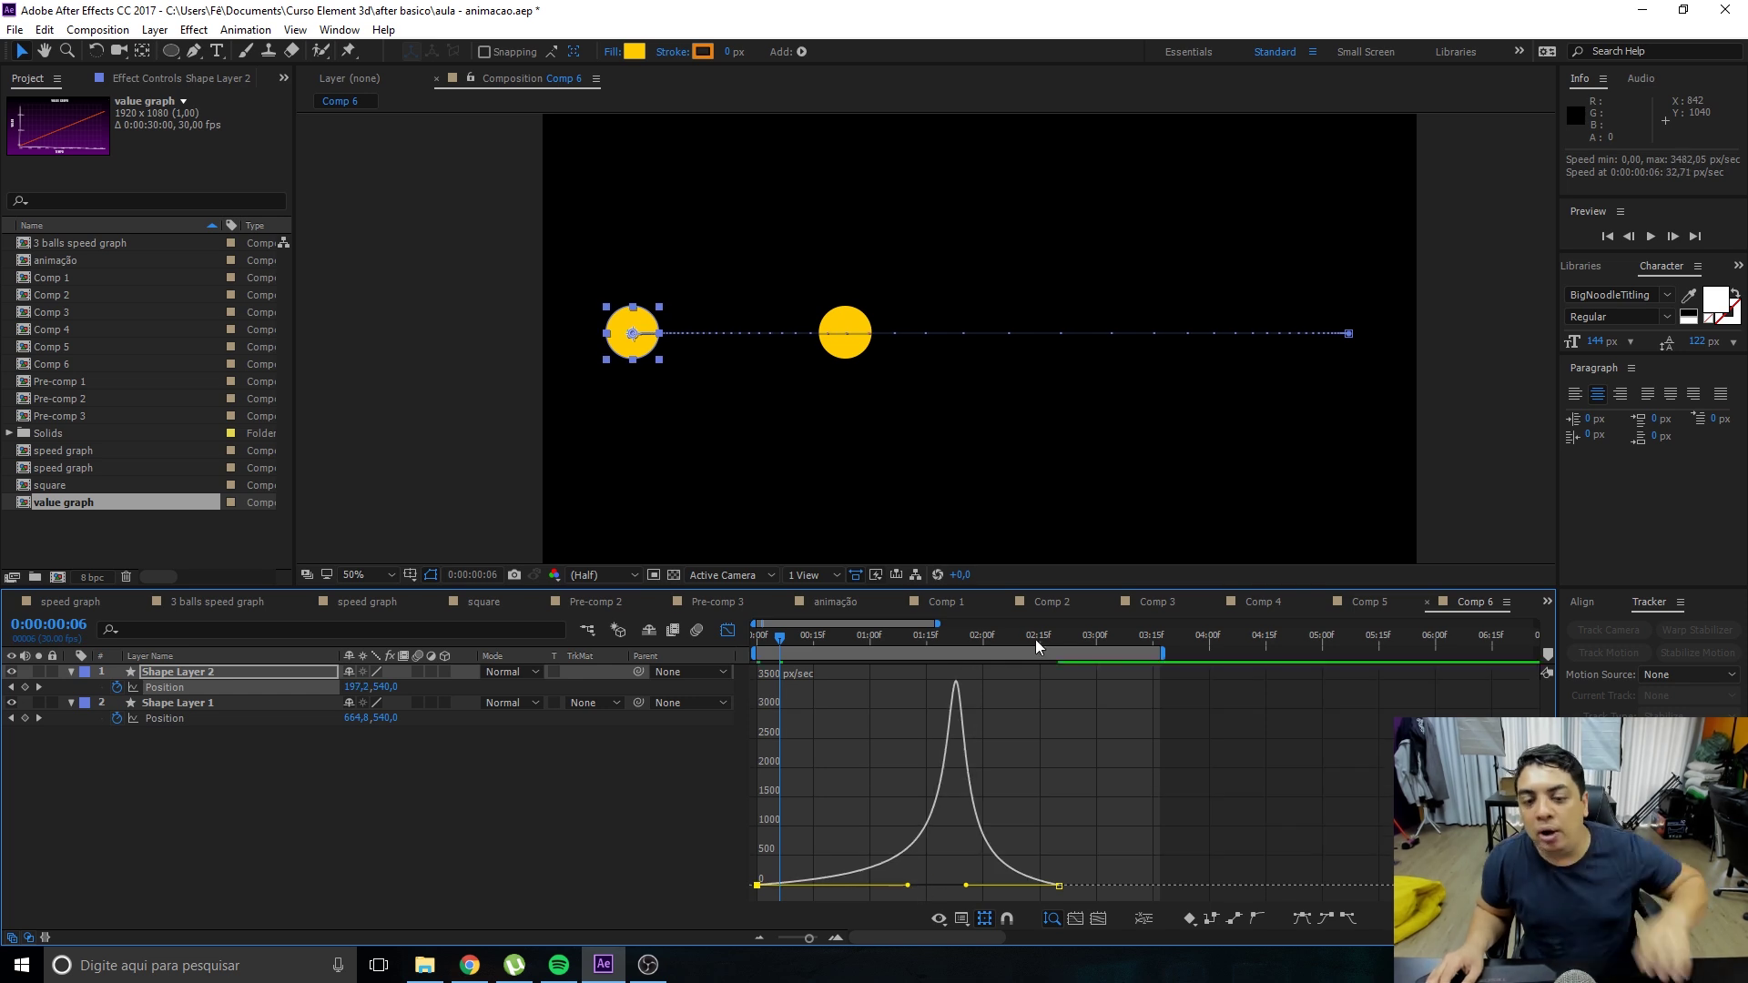
Compare both balls near the end with the composition viewed at 100%, then reselect Shape Layer 2.
drag(1027, 633, 1025, 649)
key(period)
key(h)
mouse_move(1327, 425)
mouse_down()
mouse_move(672, 402)
mouse_move(715, 404)
mouse_up()
key(v)
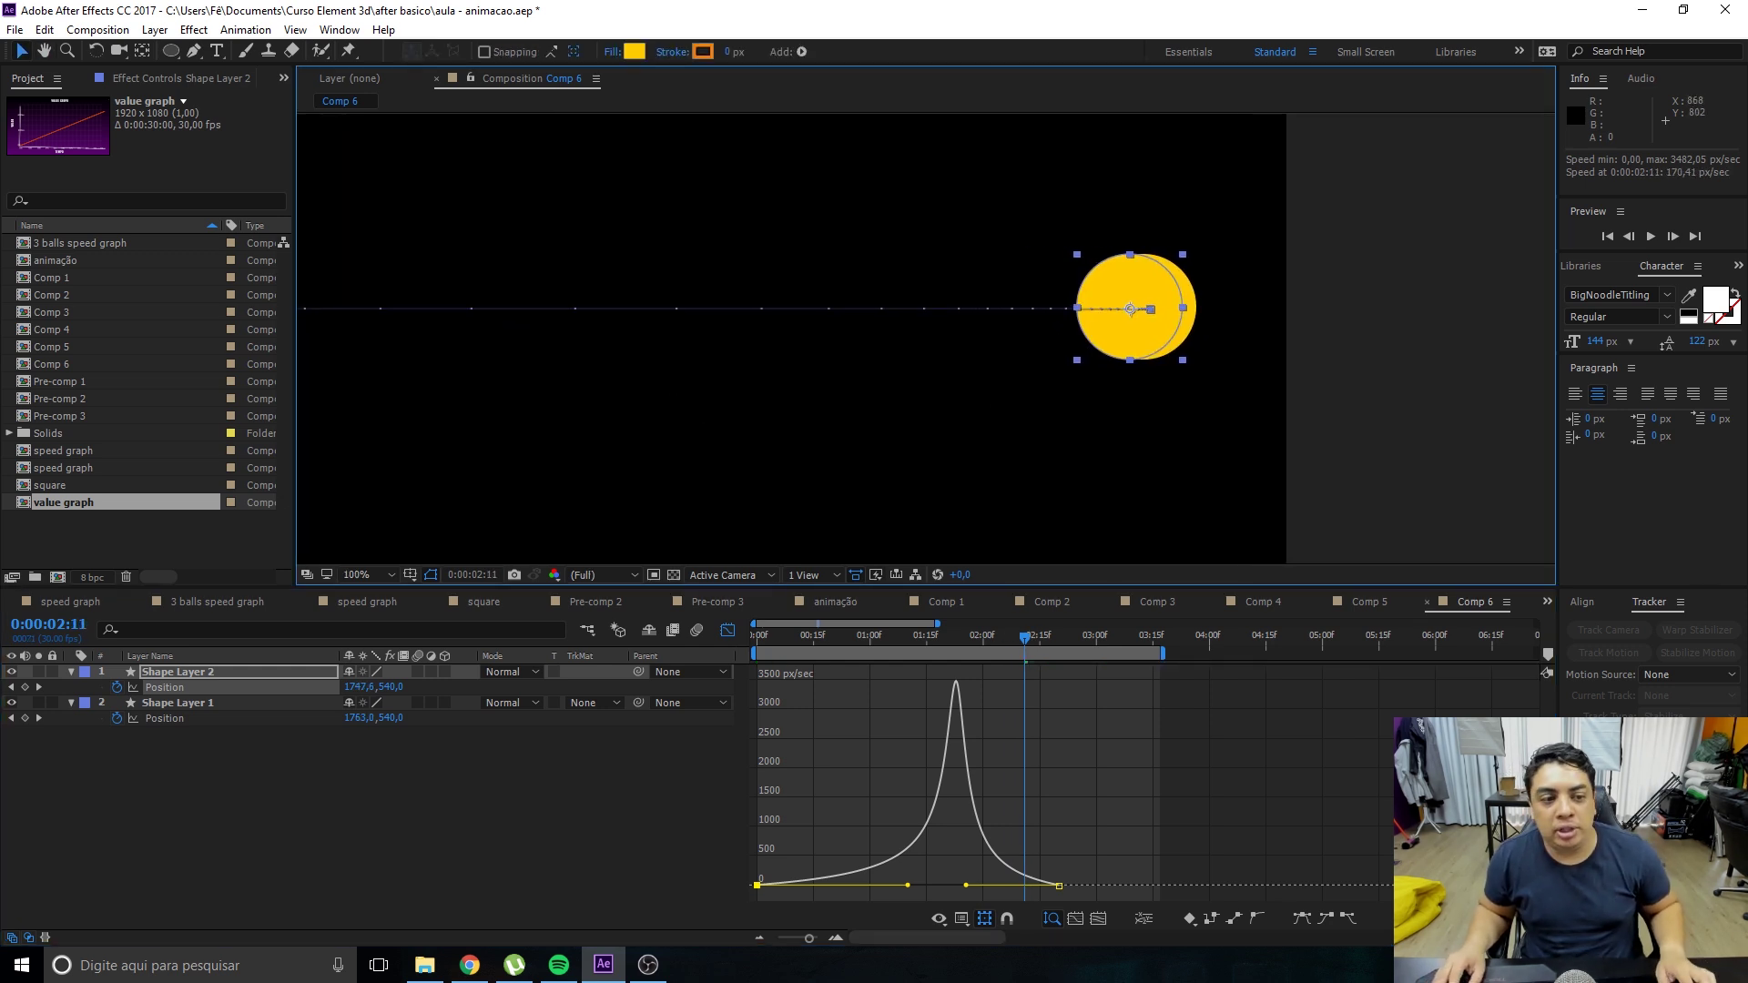
click(178, 671)
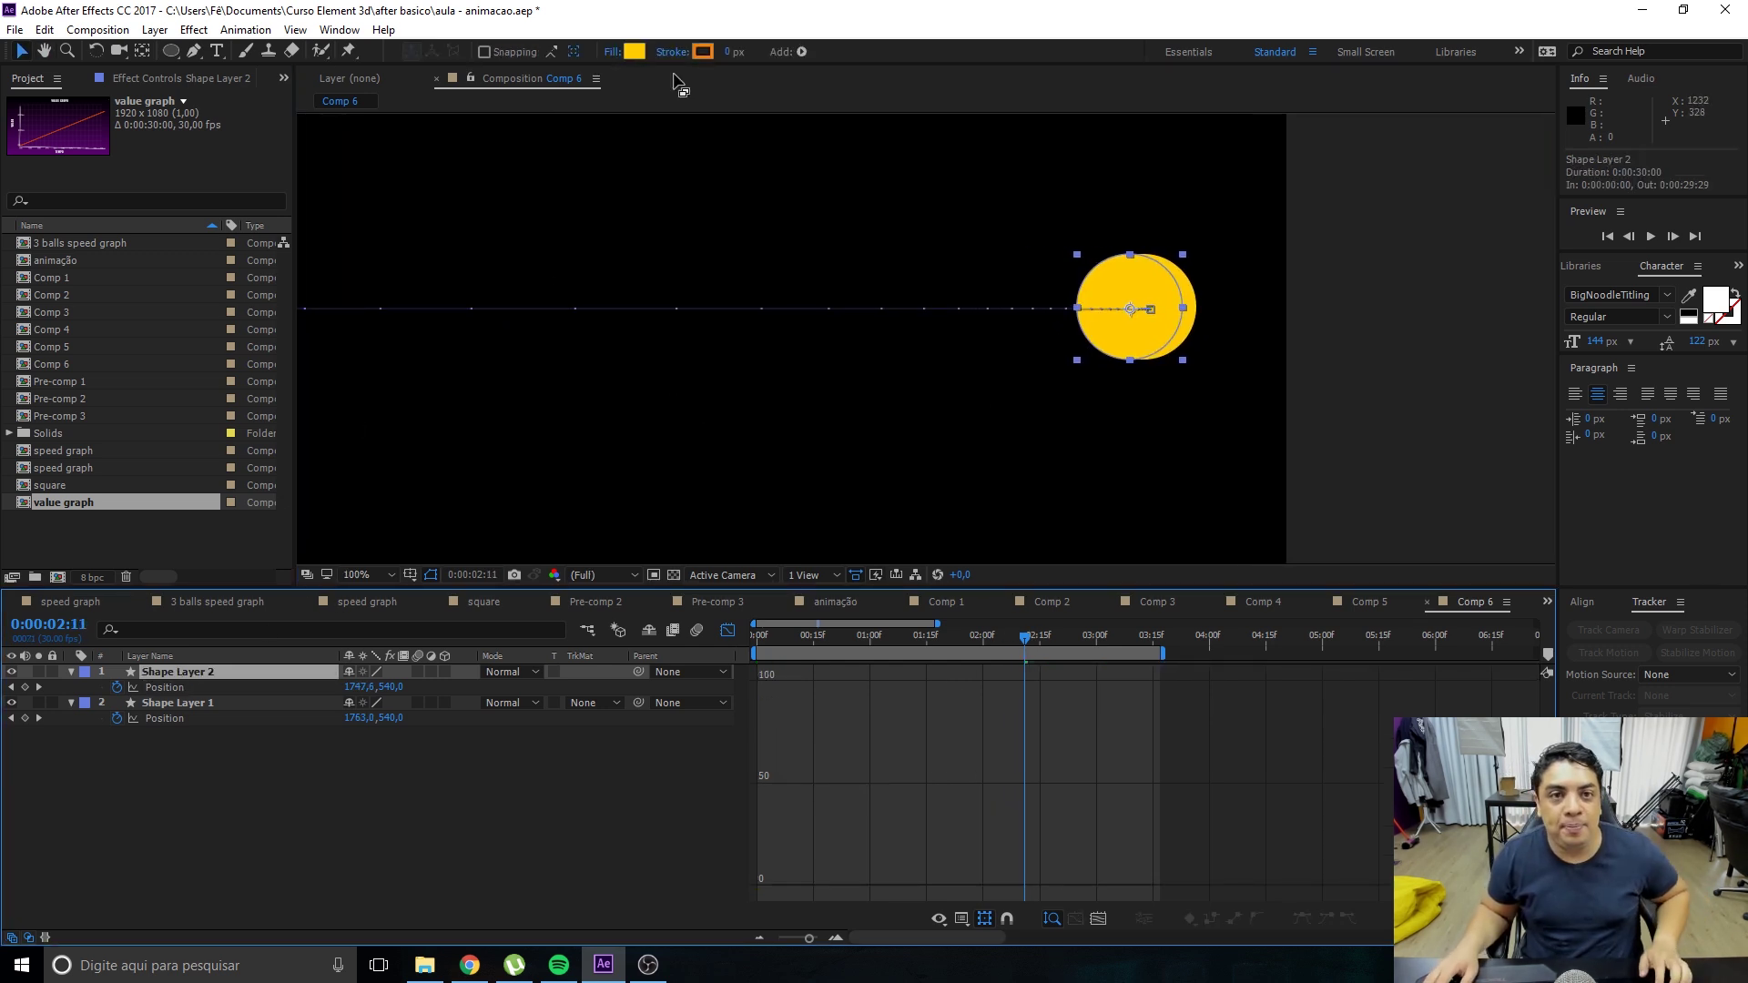
Change Shape Layer 2's fill colour to magenta.
click(634, 51)
drag(910, 561, 910, 455)
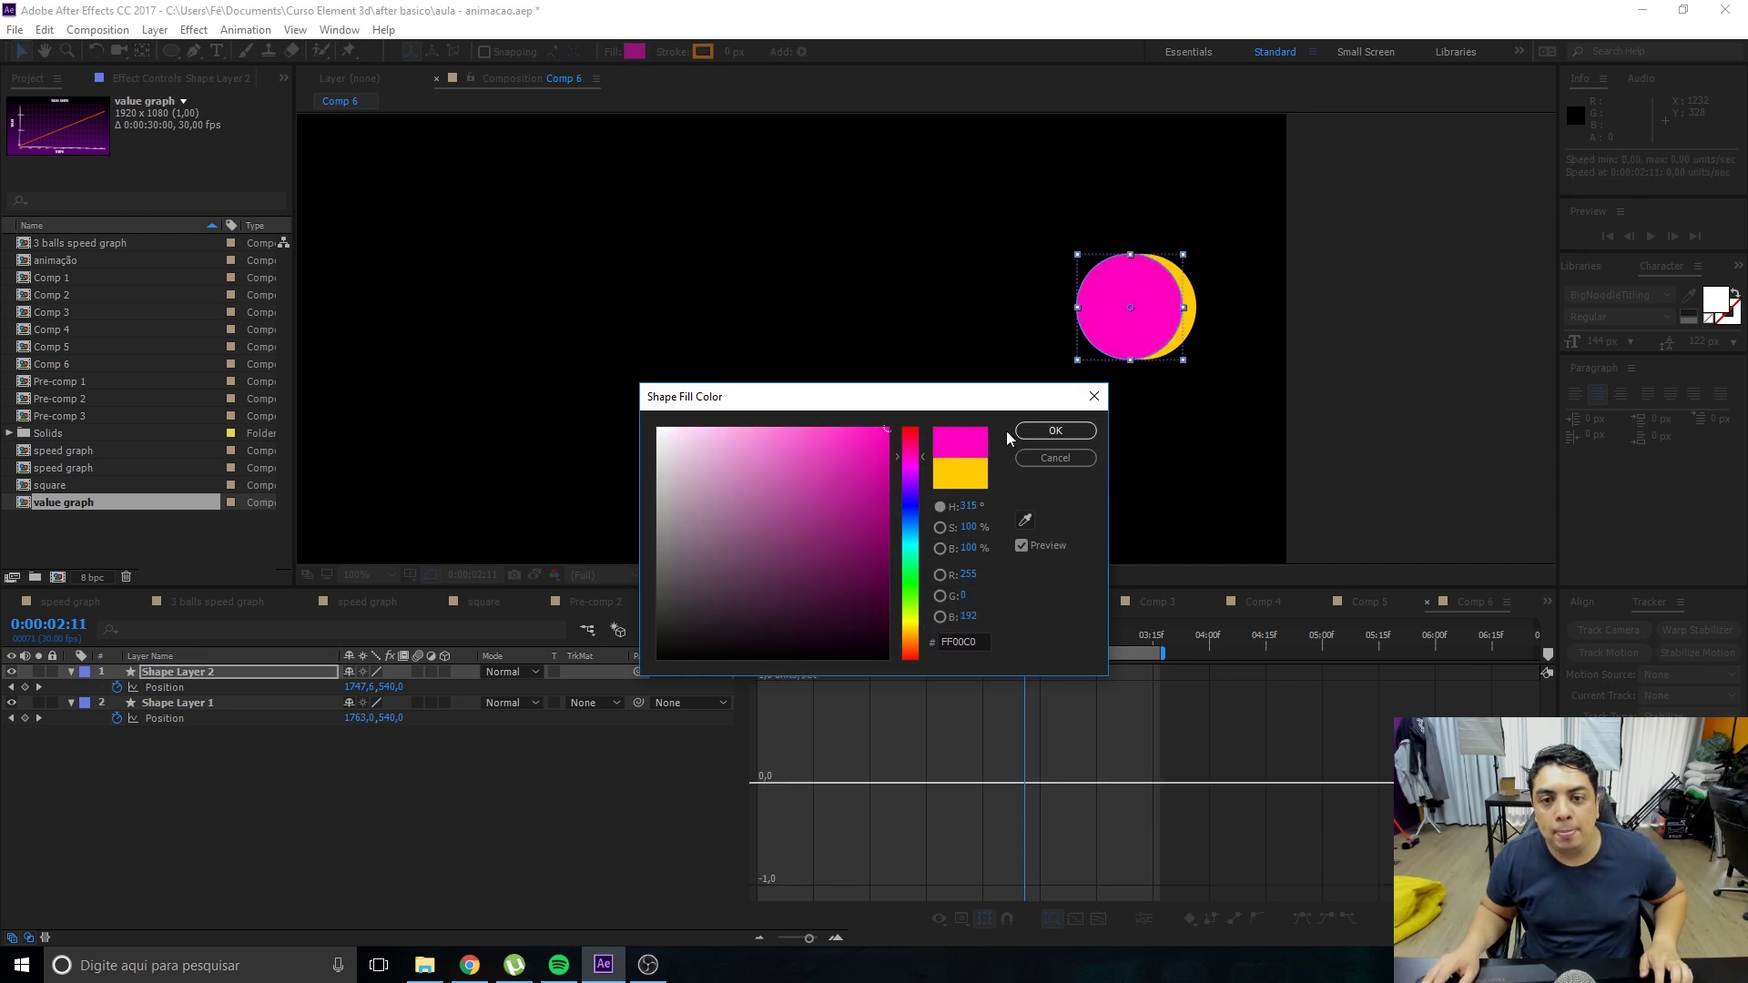
click(1053, 432)
Check the end position at 0:00:02:20, preview both balls, and stop near 0:00:00:28.
click(728, 629)
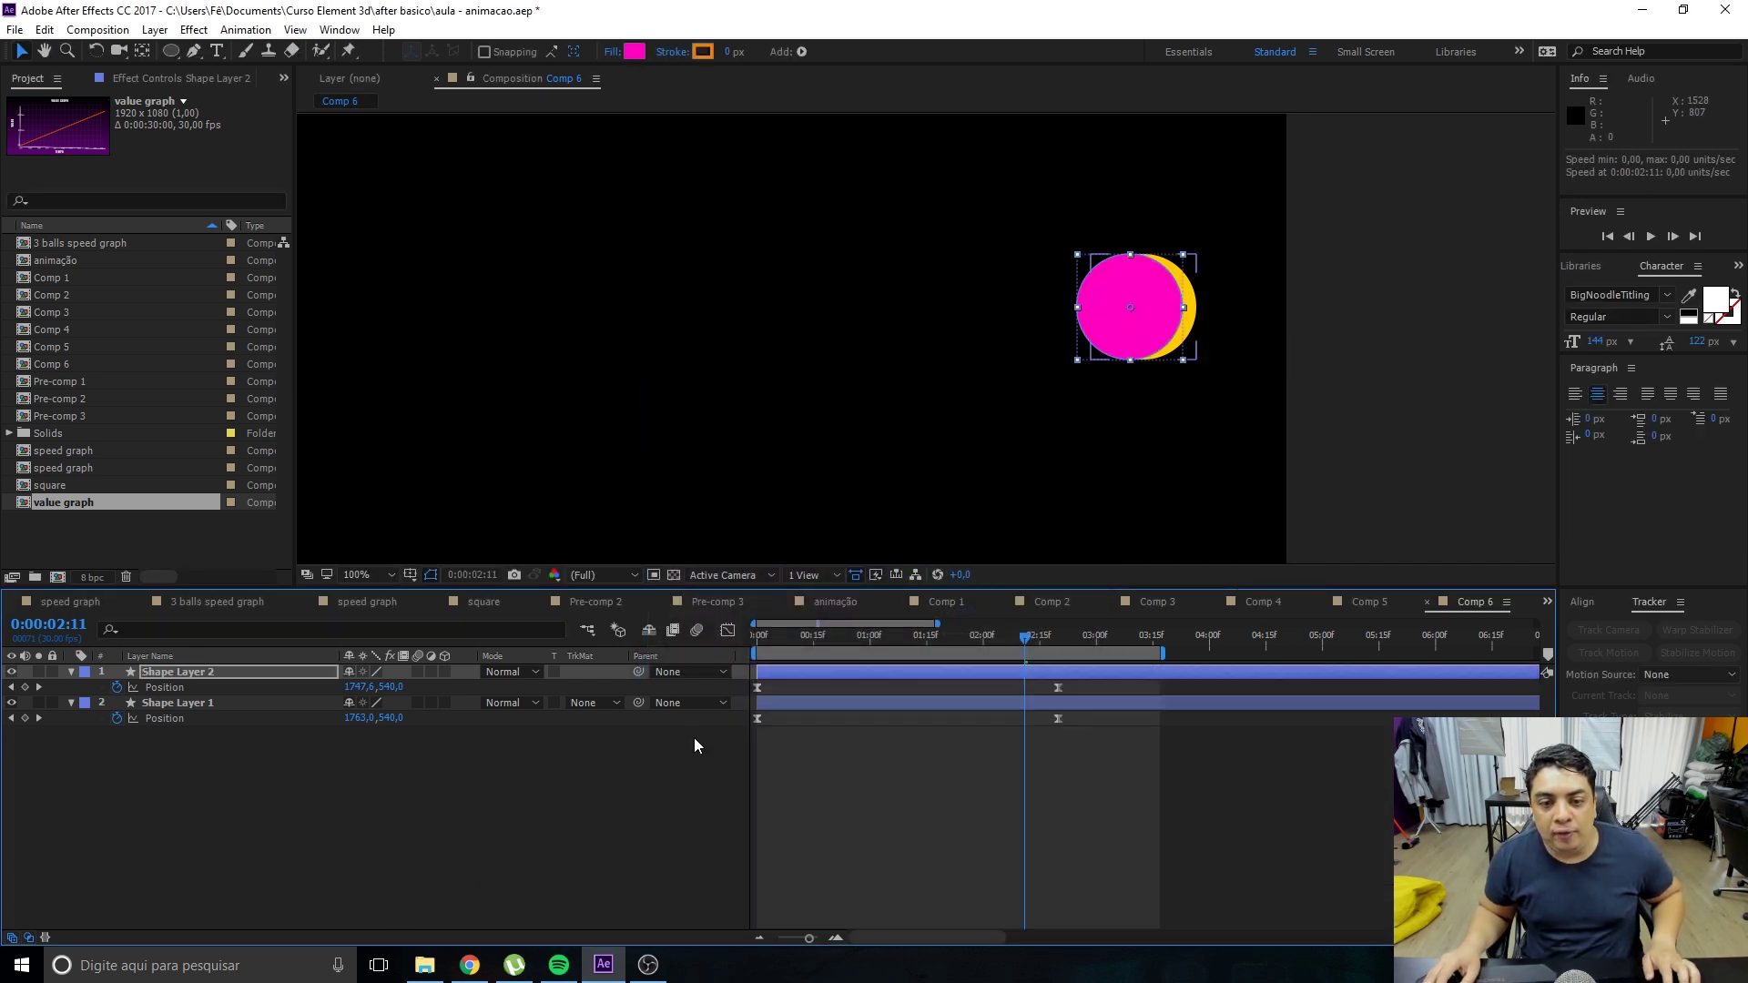
drag(1036, 634, 1054, 659)
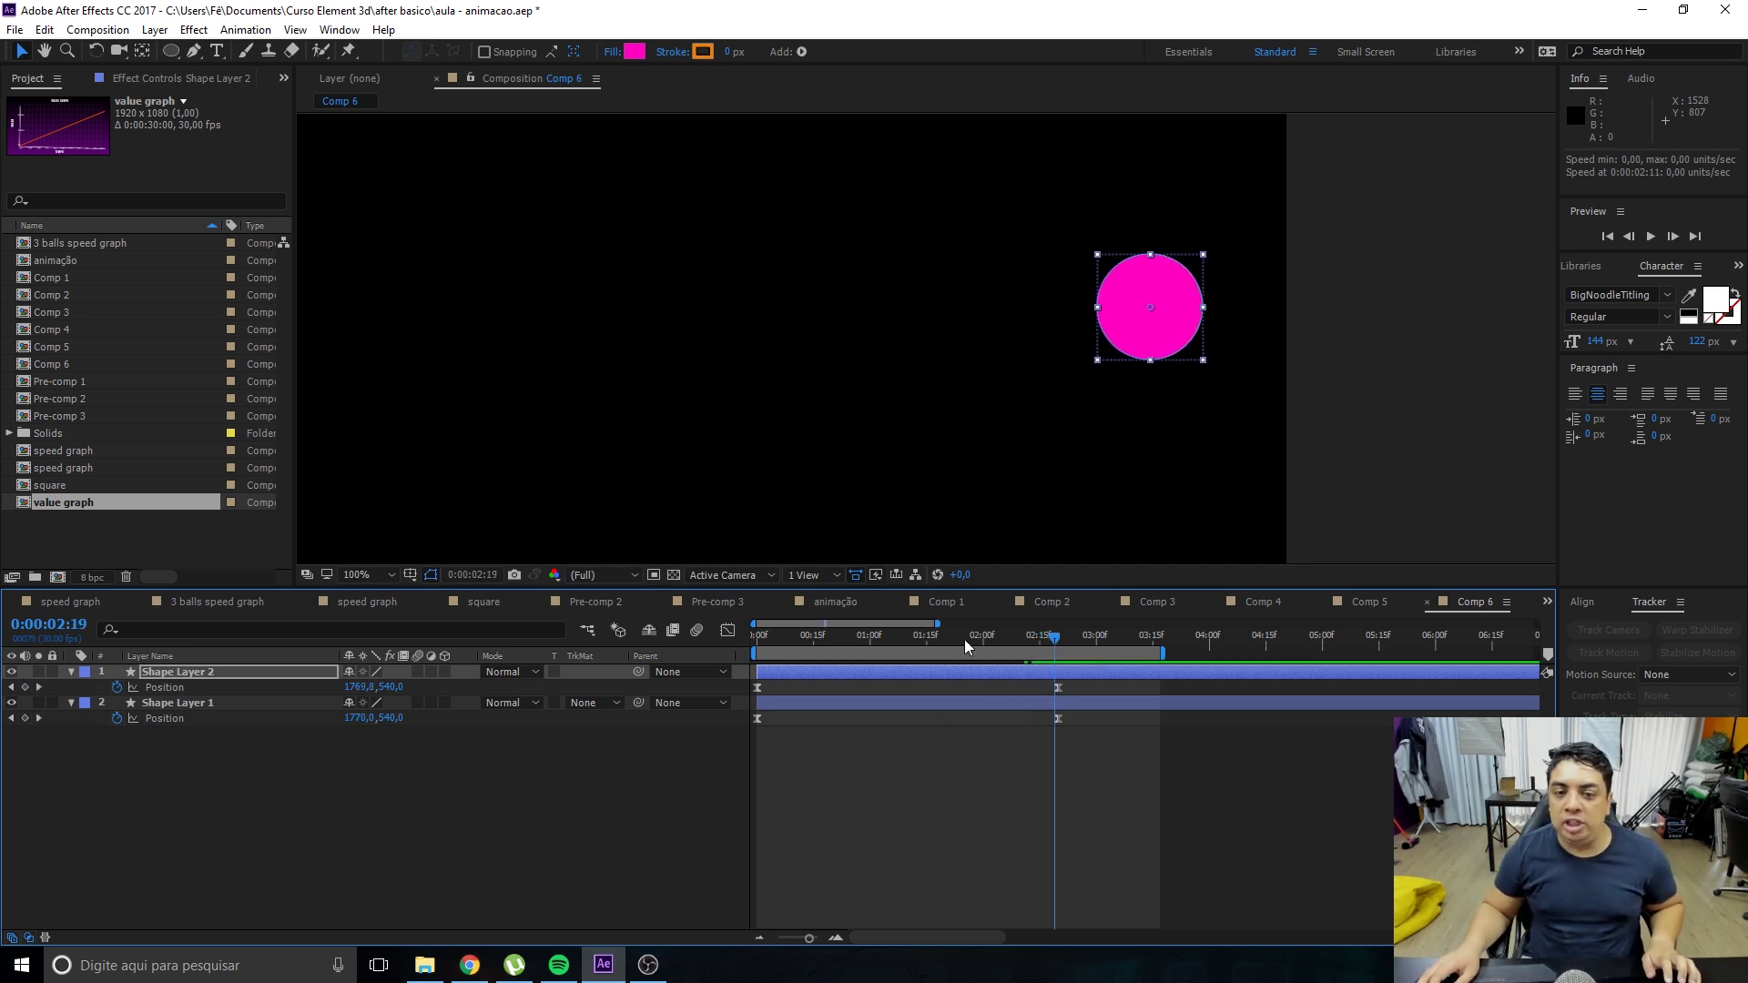
drag(872, 635, 691, 641)
scroll(729, 393, down, 4)
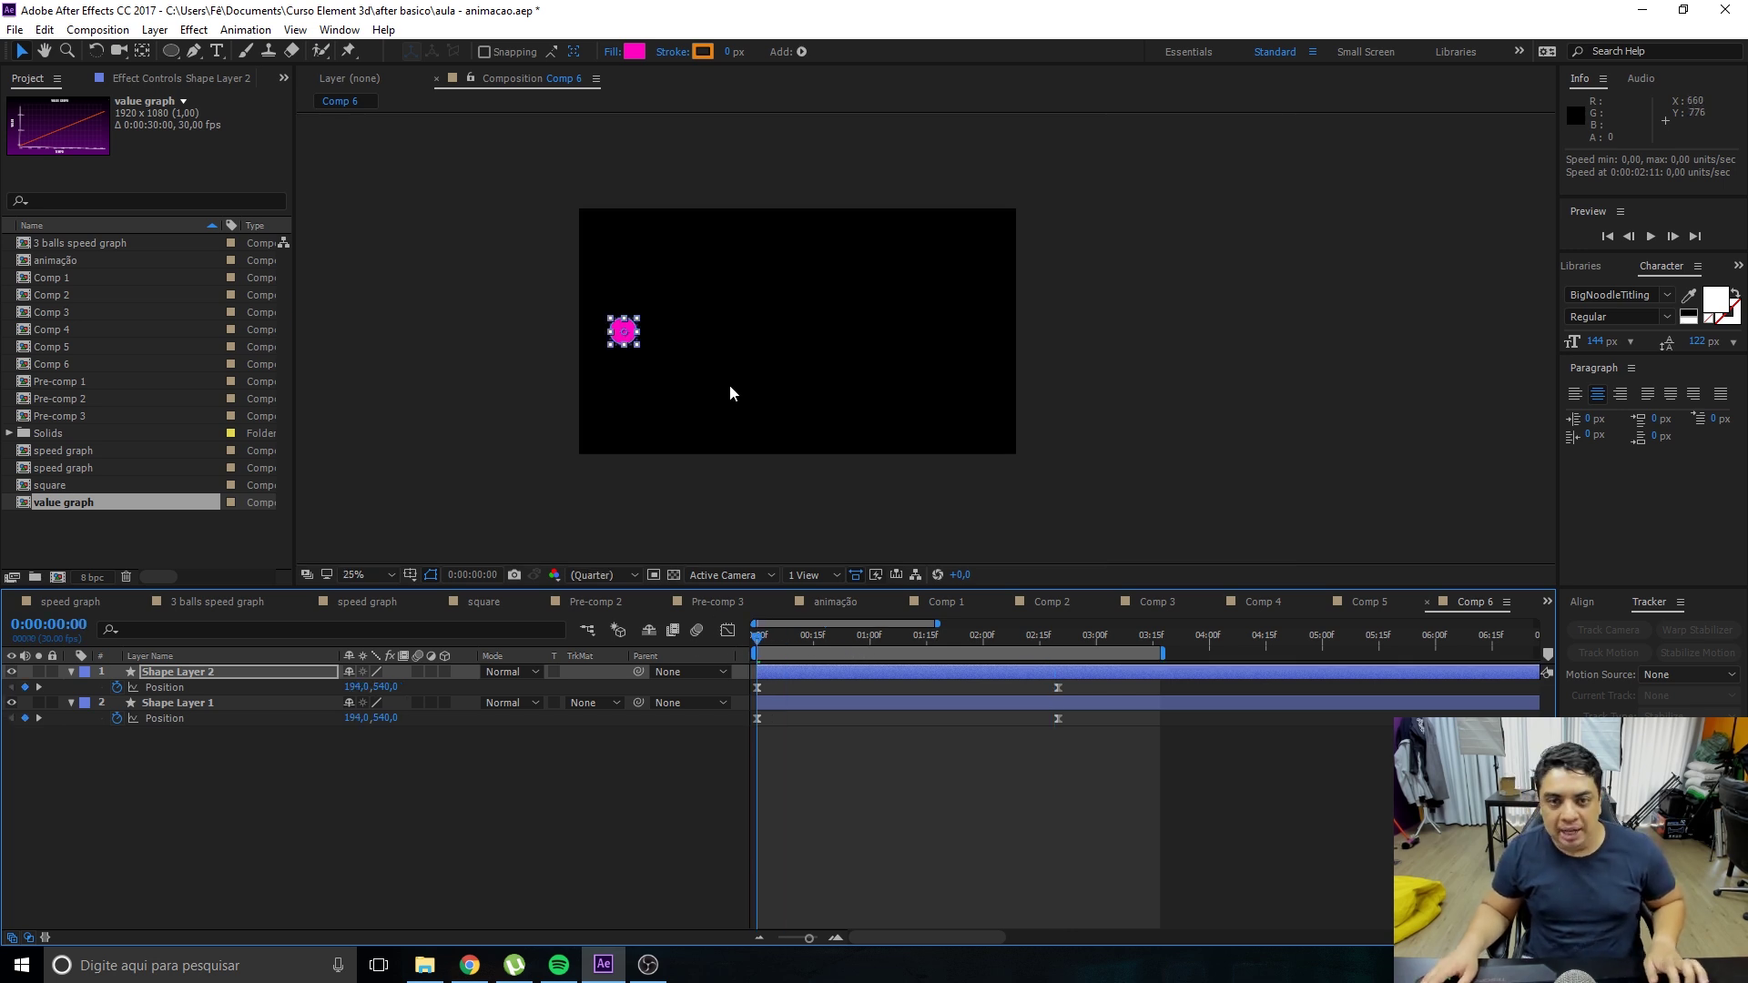
click(1059, 644)
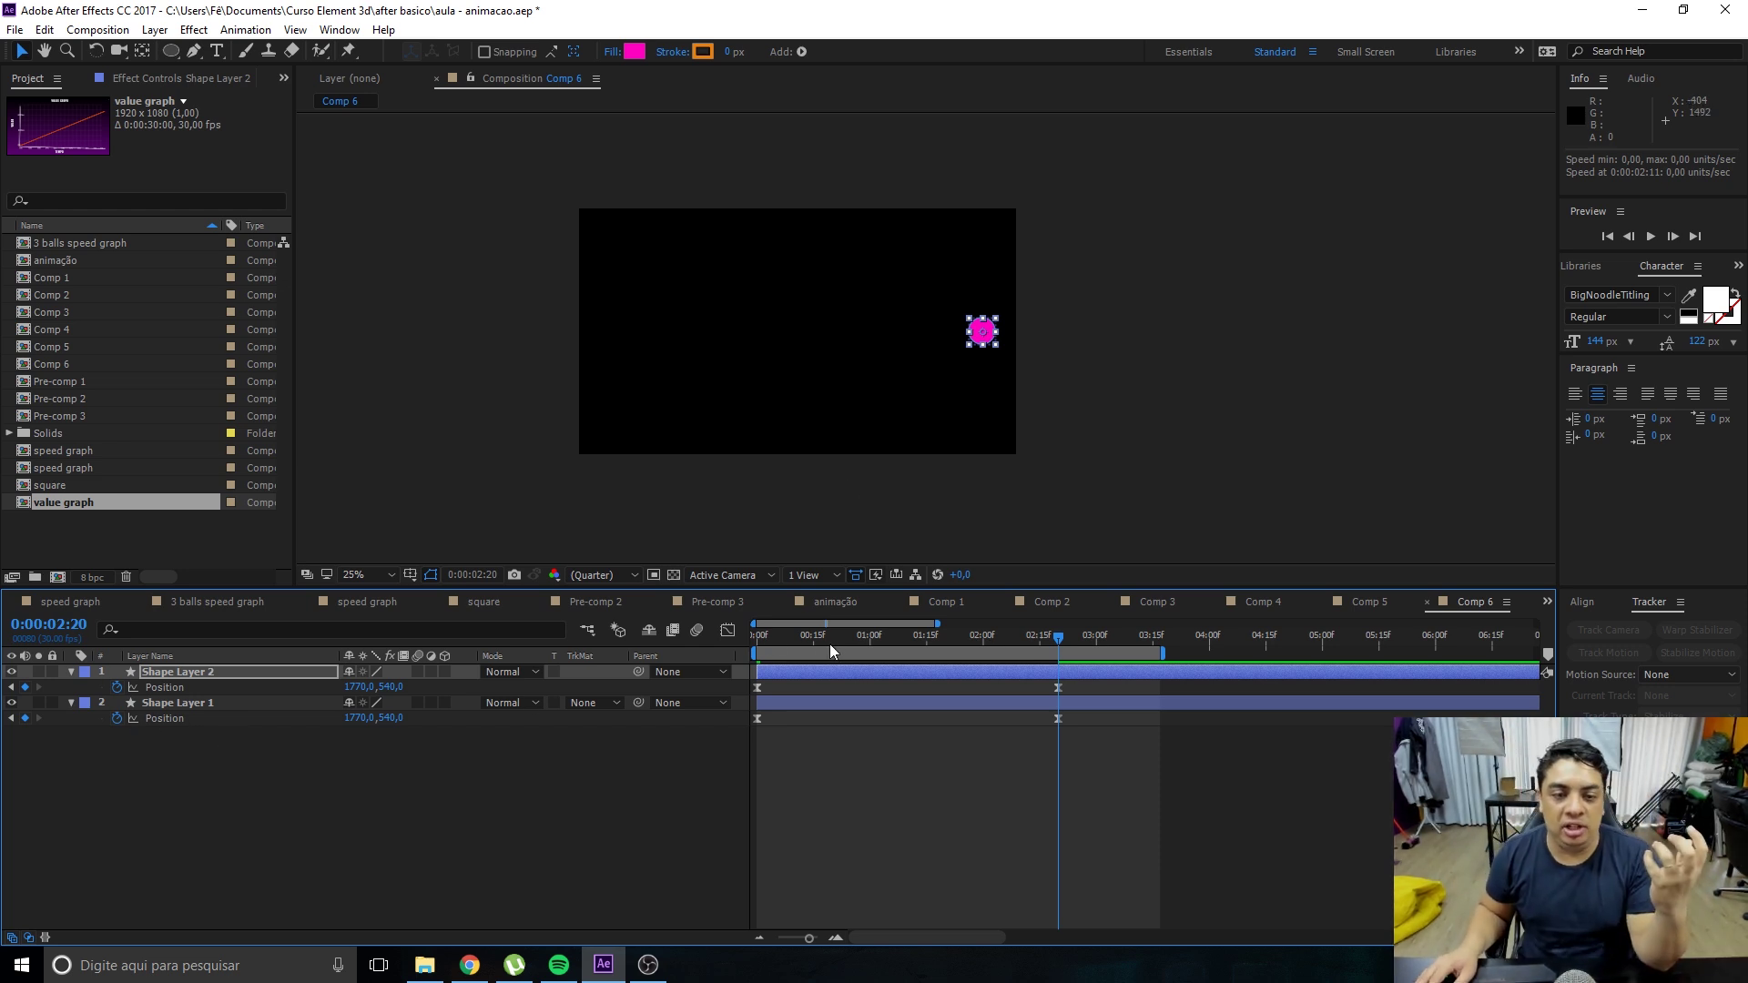
key(Home)
scroll(703, 428, up, 1)
drag(854, 418, 968, 397)
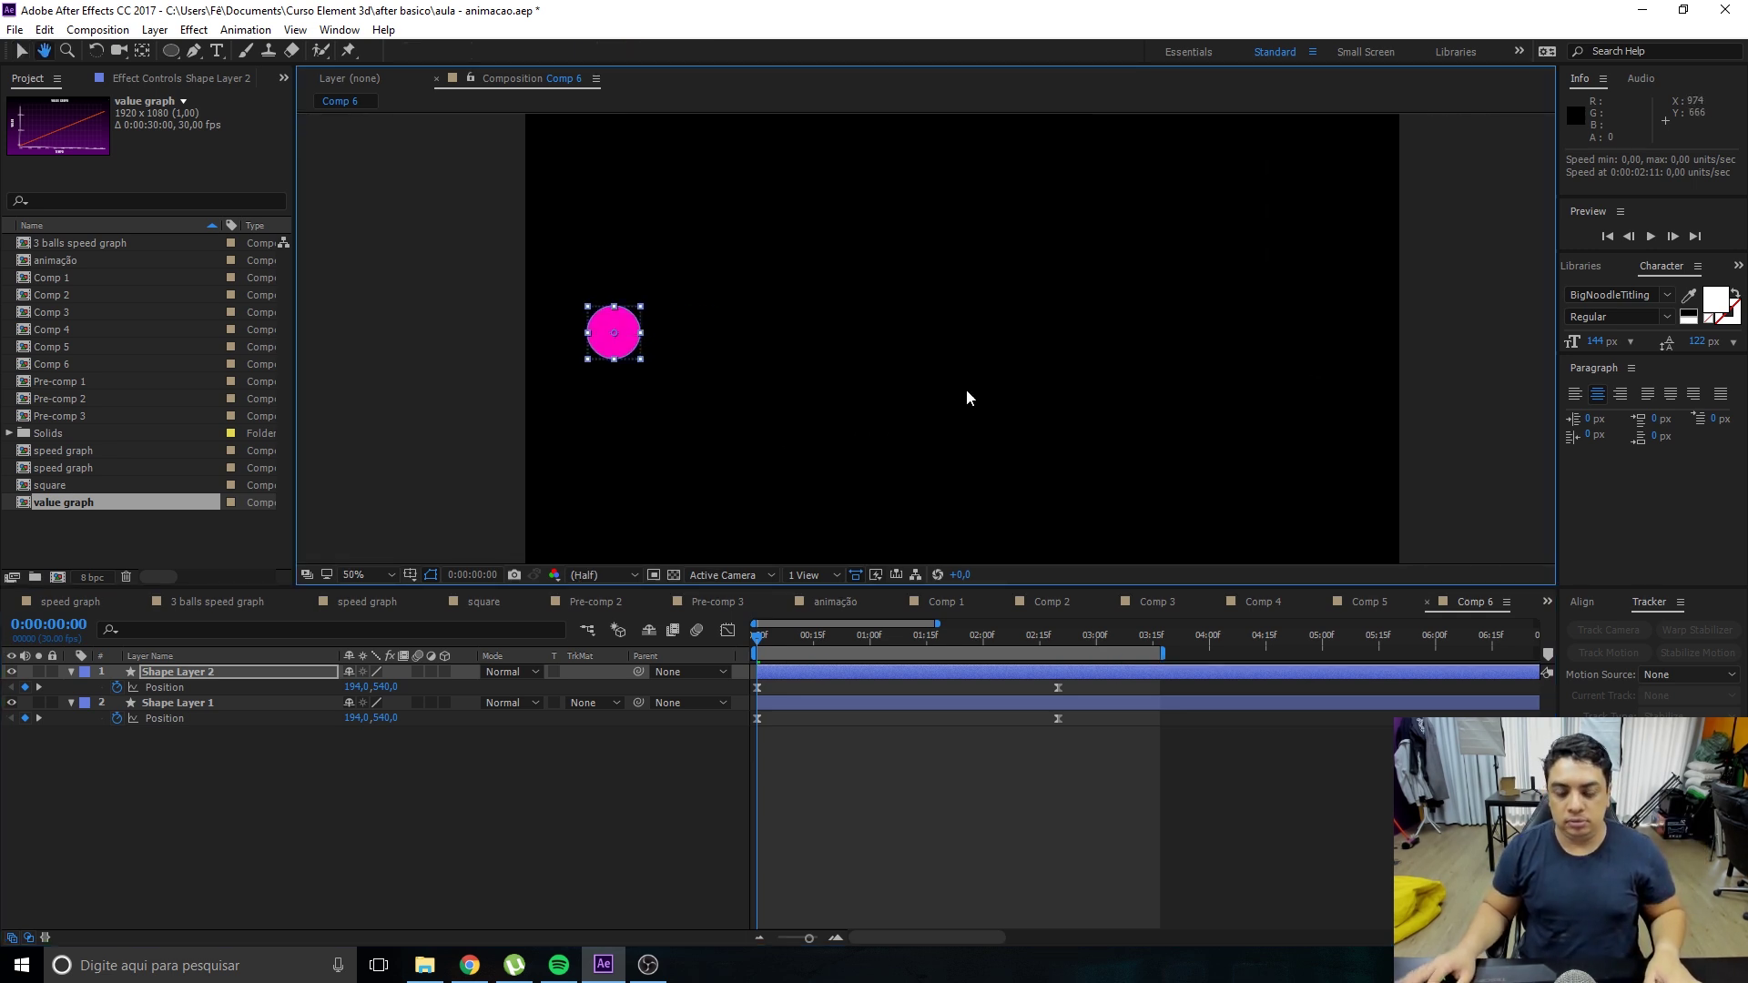
key(space)
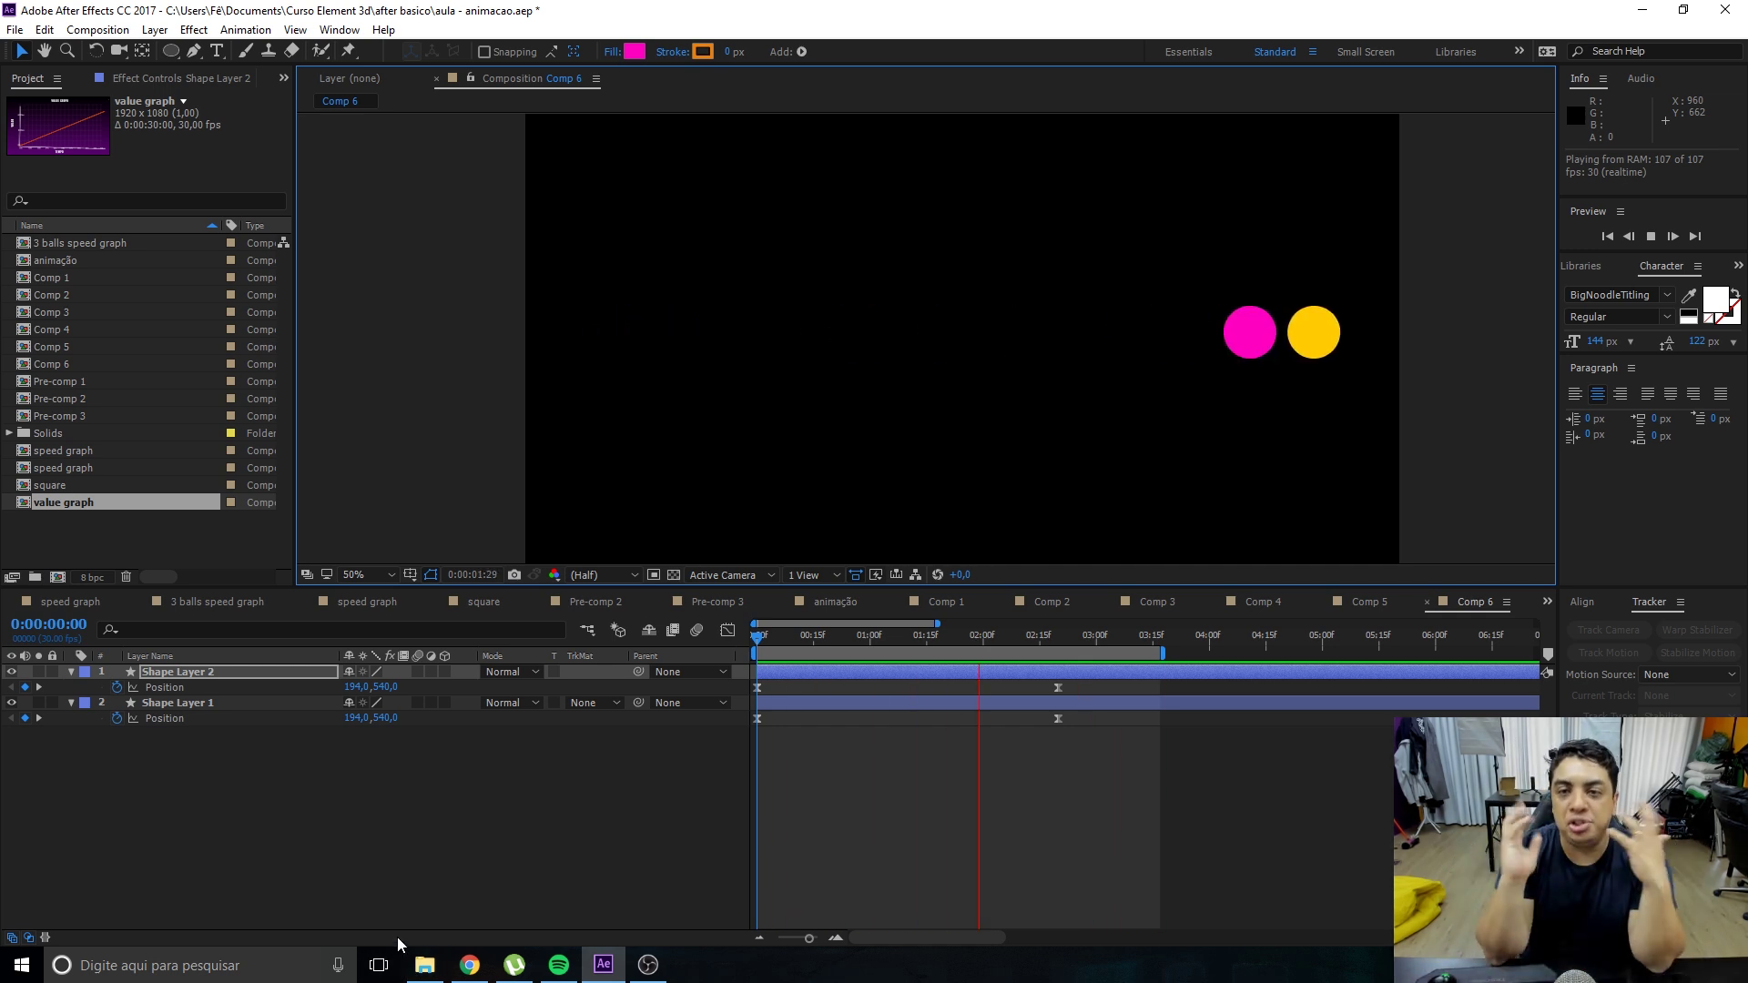
mouse_move(1036, 640)
mouse_down()
mouse_move(834, 667)
mouse_move(865, 687)
mouse_up()
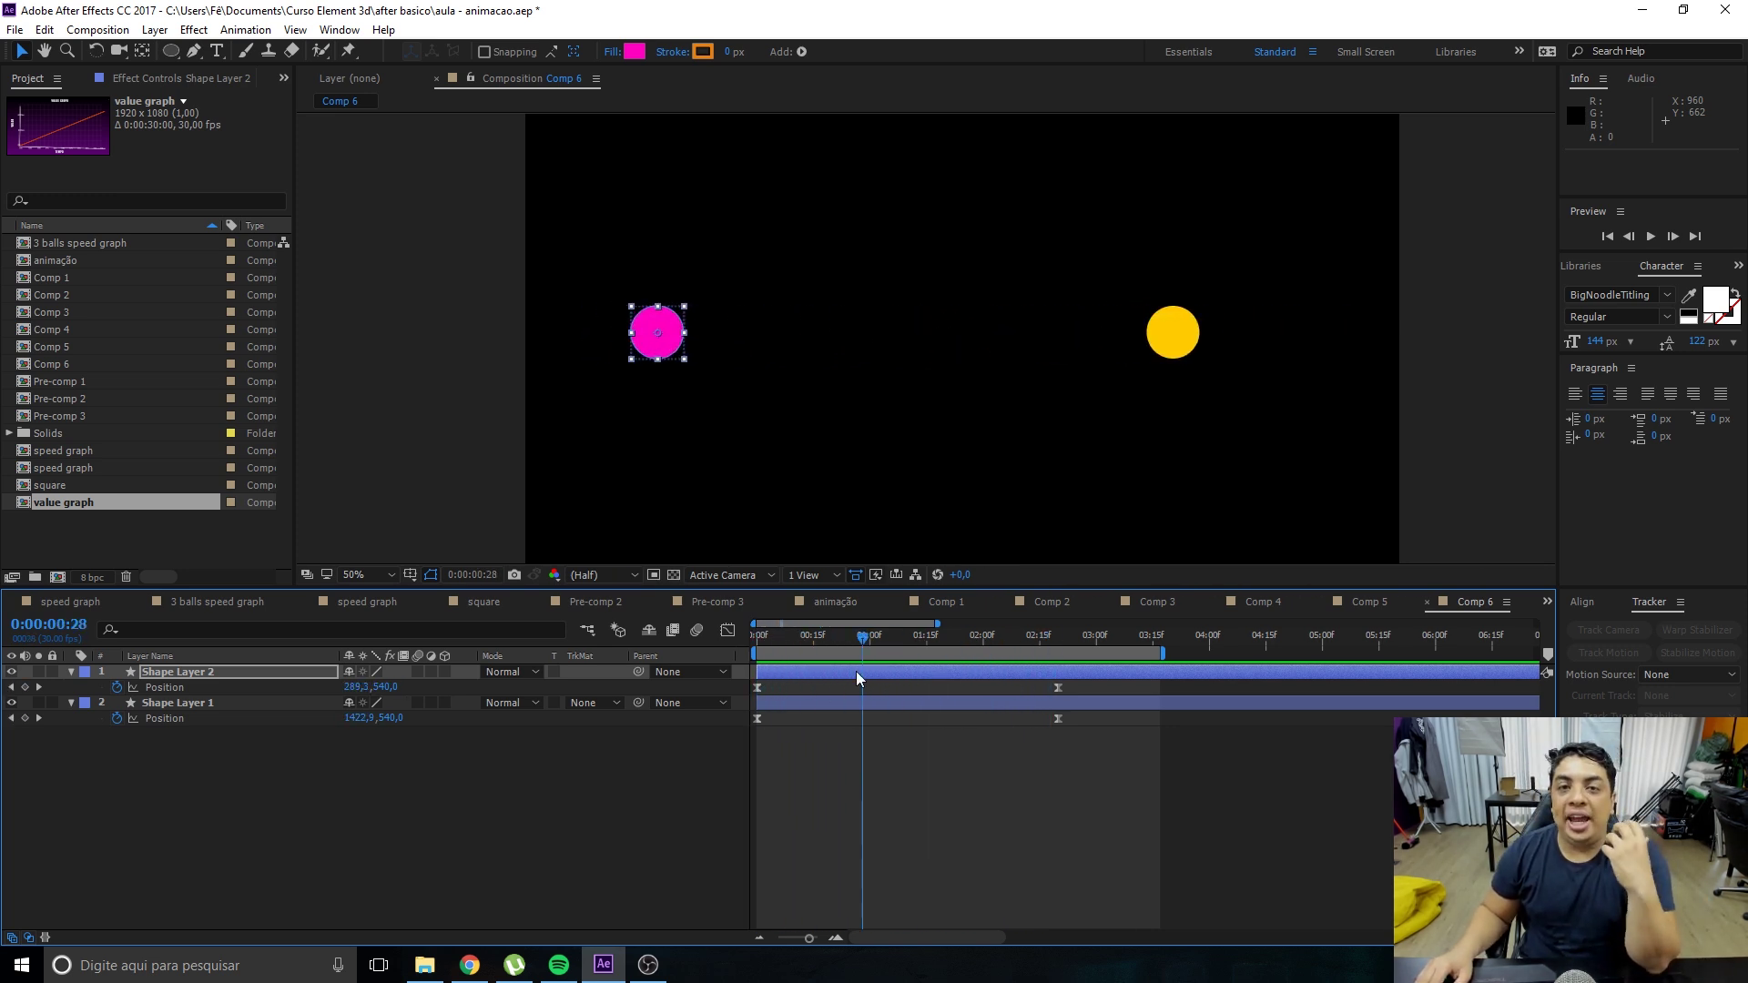
In the speed graph, push the magenta ball's Position speed peak late, just before its last keyframe.
click(727, 630)
click(230, 717)
click(219, 687)
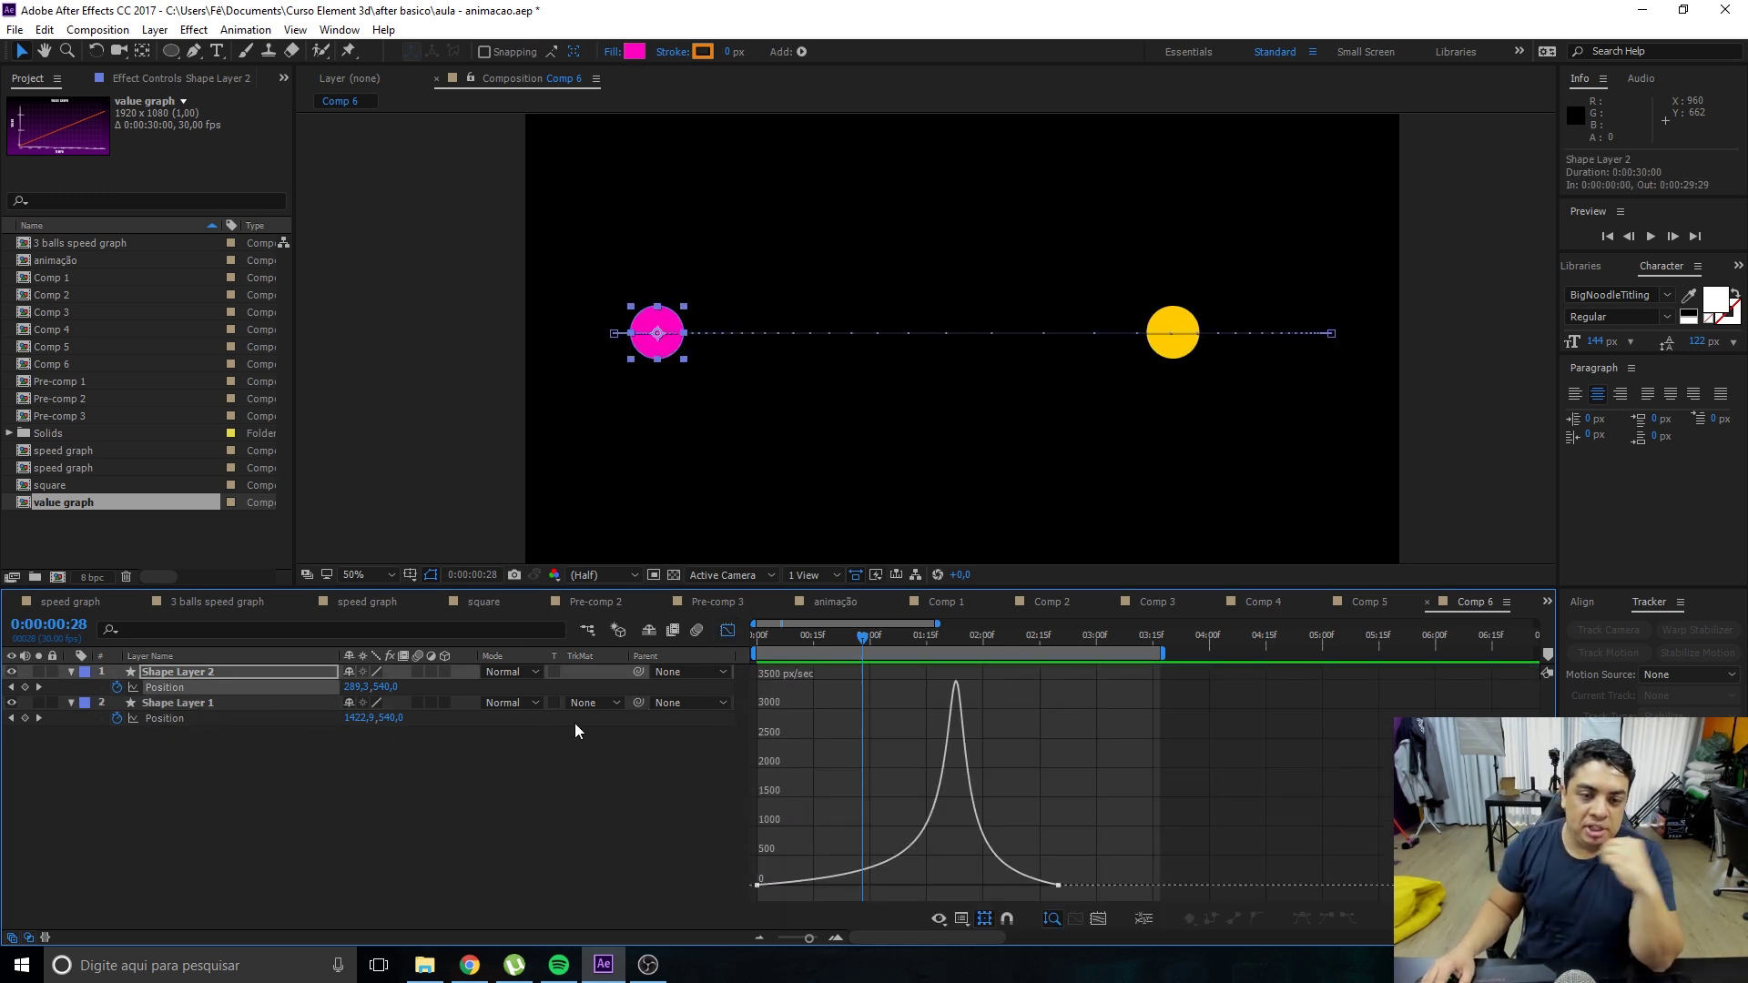
click(760, 886)
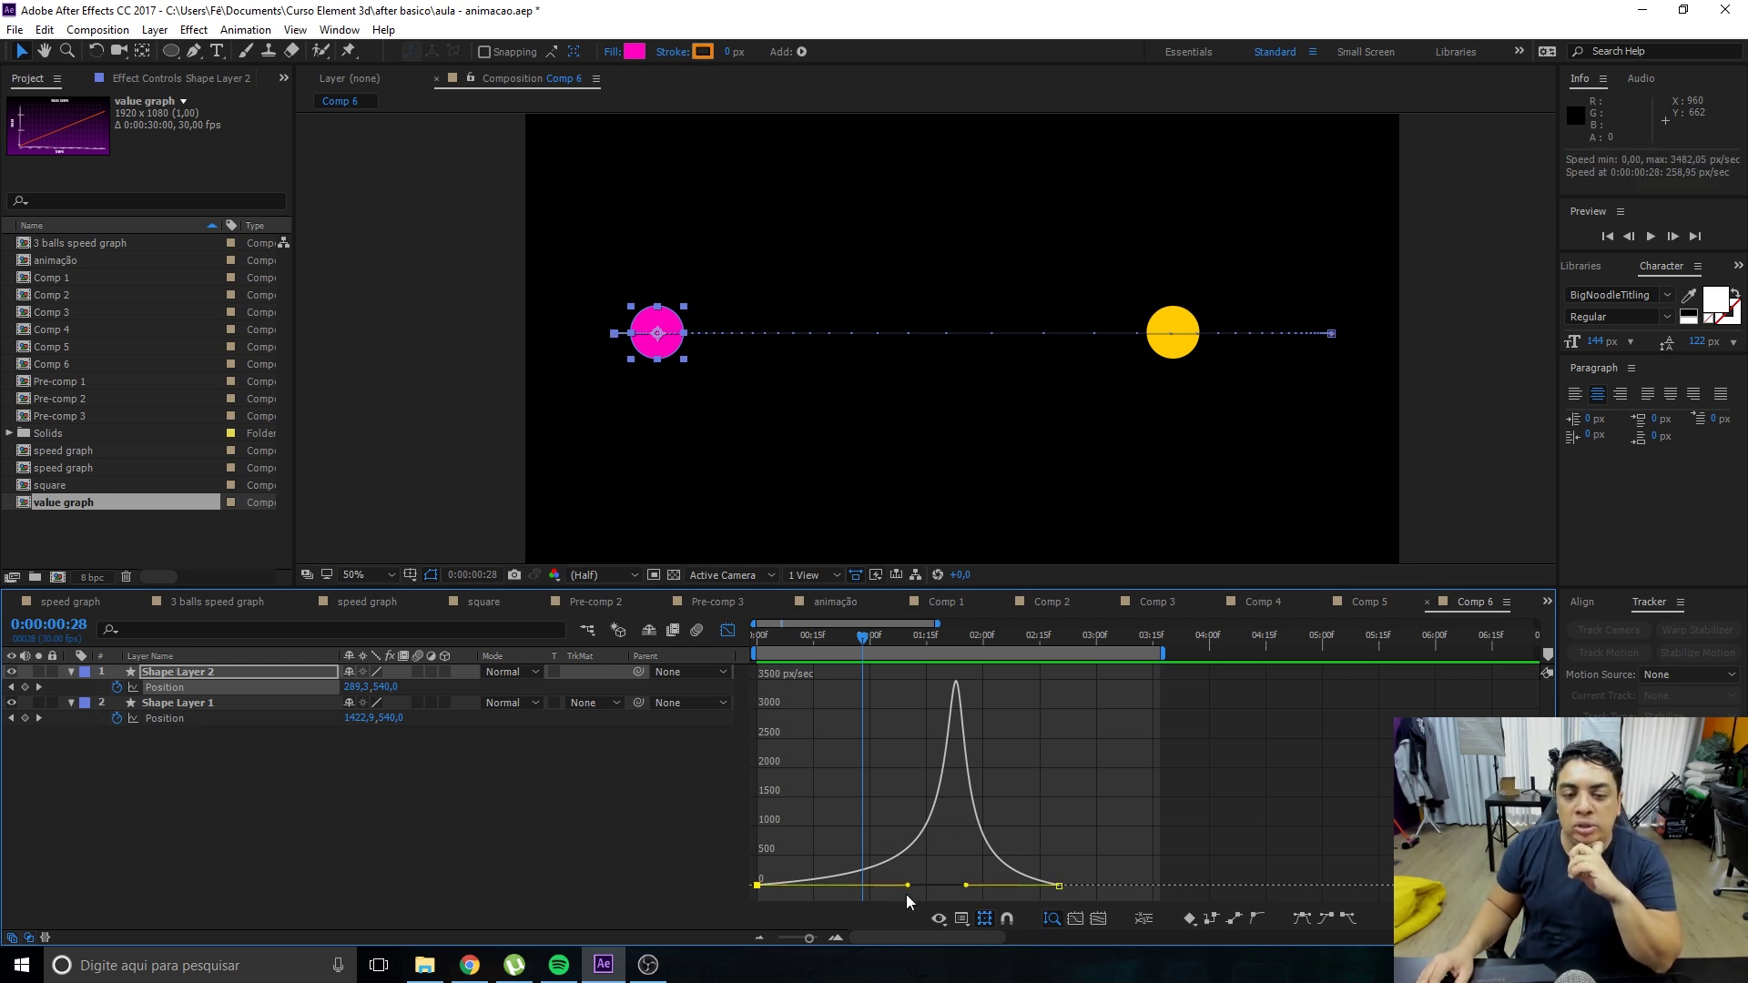
drag(966, 886, 1051, 895)
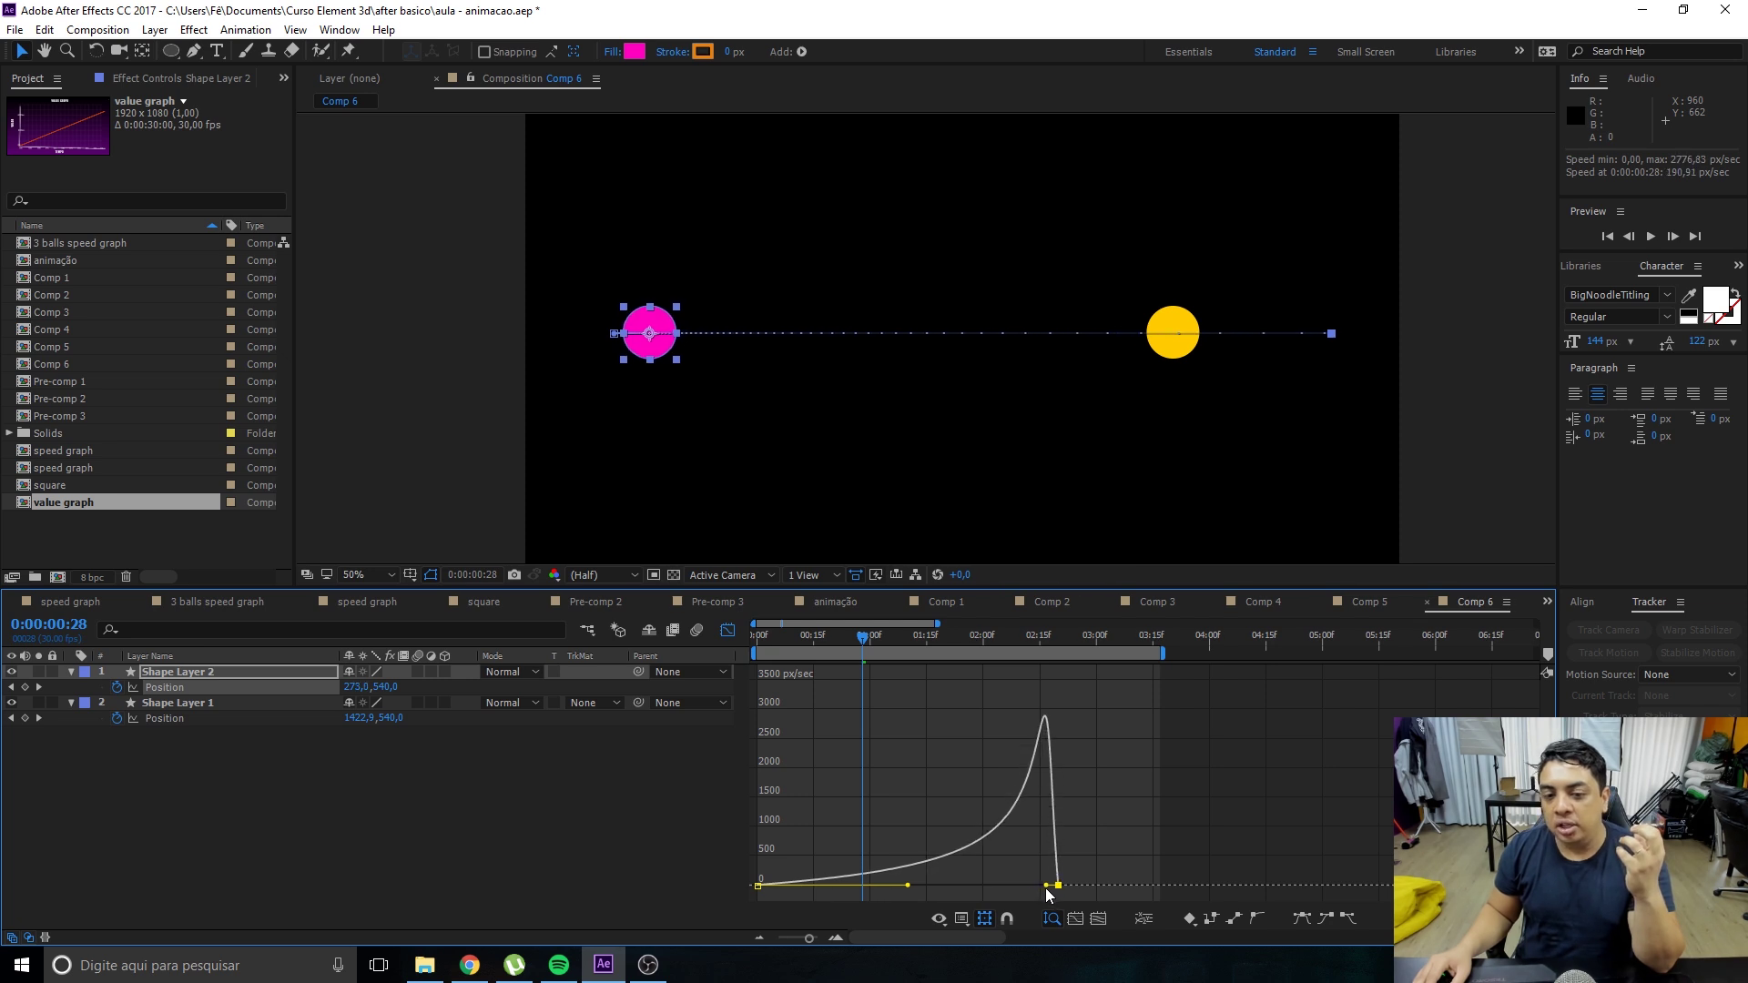
Preview the magenta ball's new easing, then deselect its layer.
key(space)
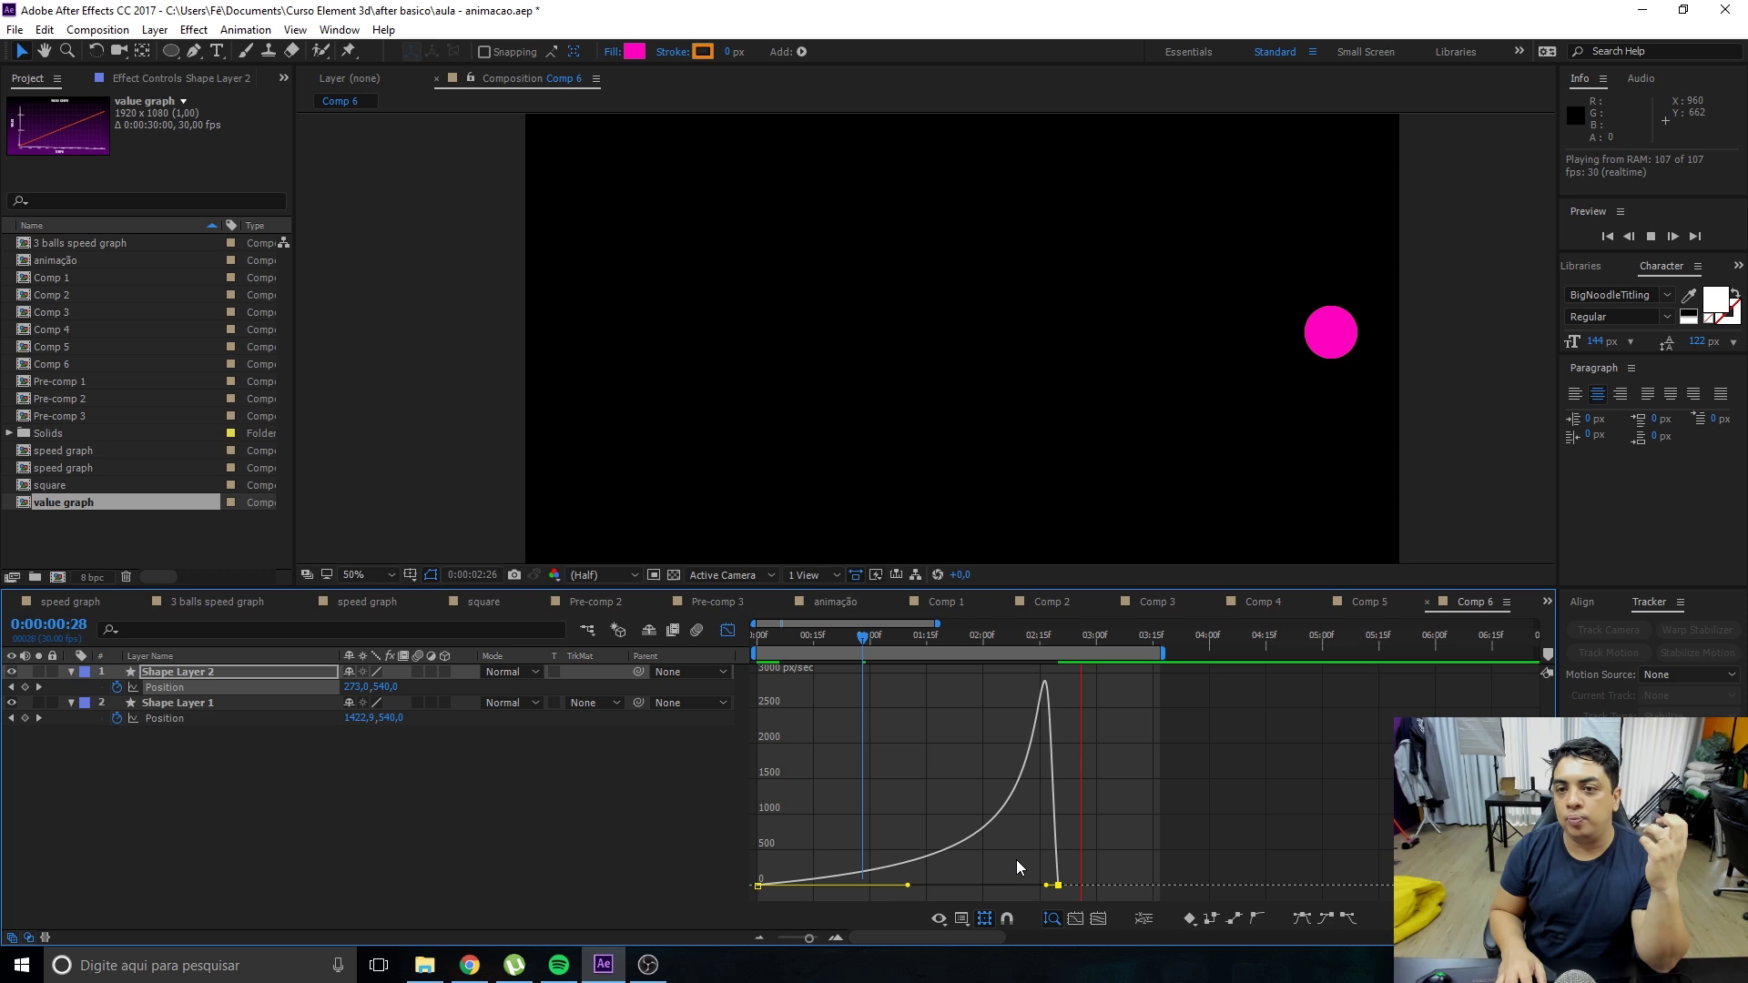
key(space)
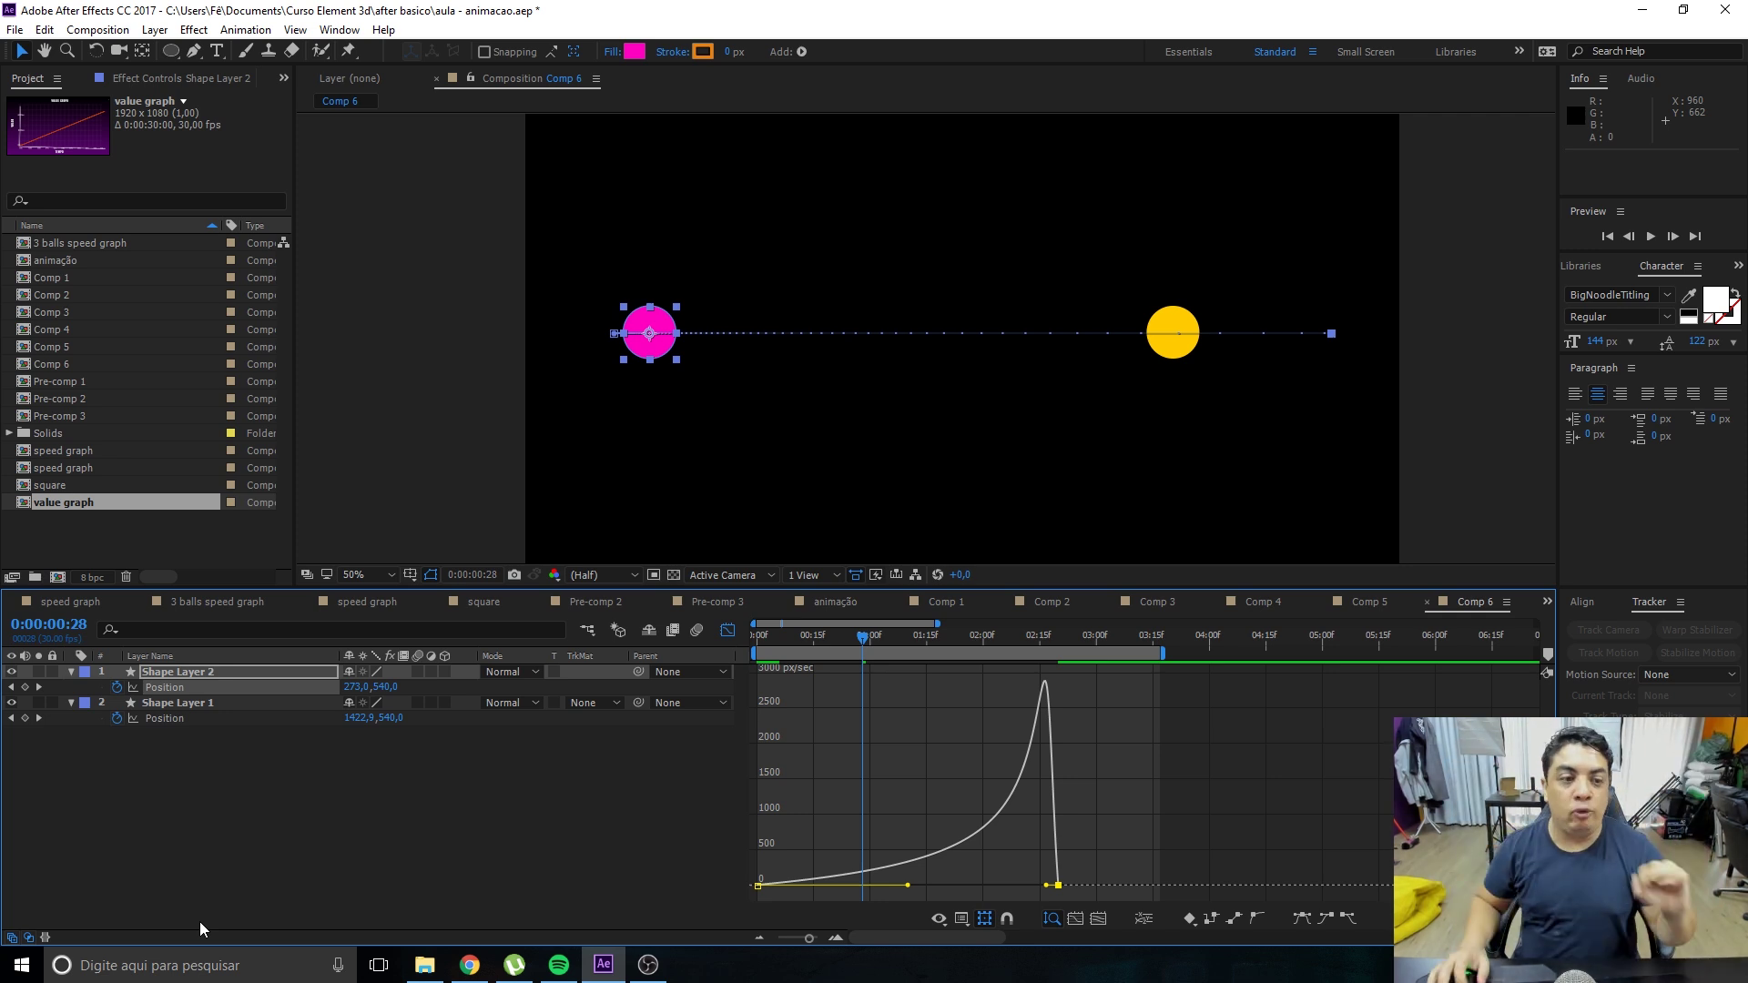
click(546, 868)
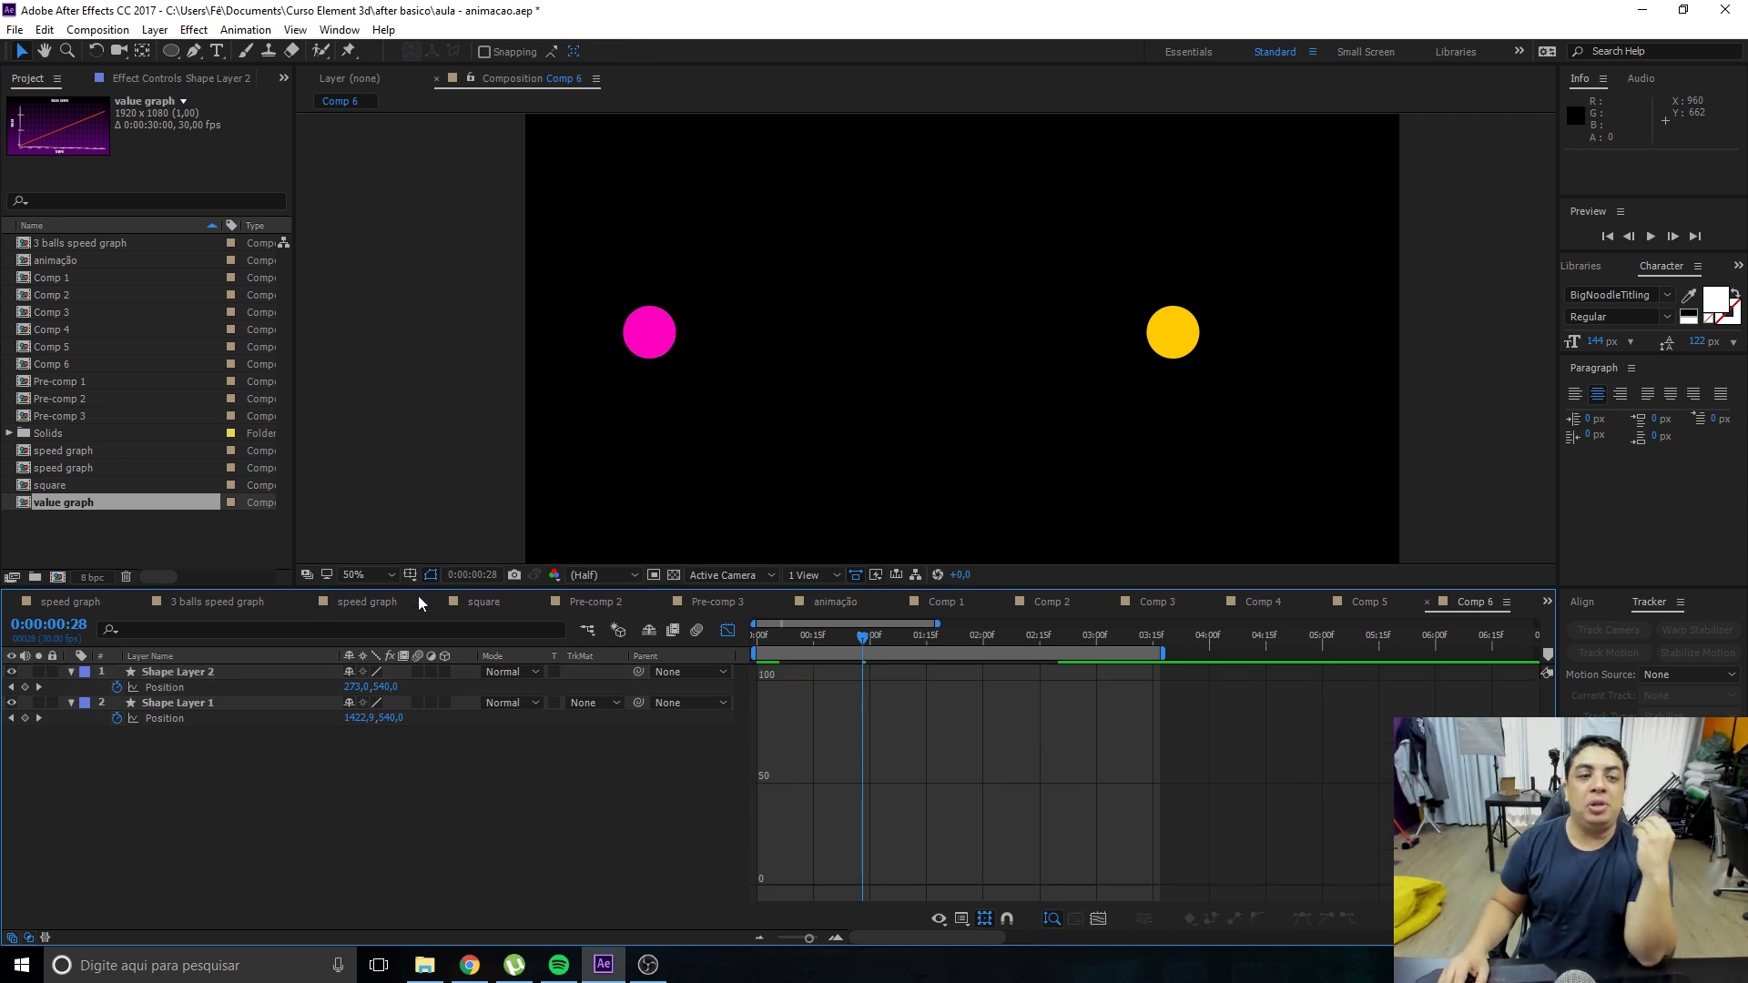
Scrub through the move to compare both balls, then display Shape Layer 1's Position speed curve.
click(171, 684)
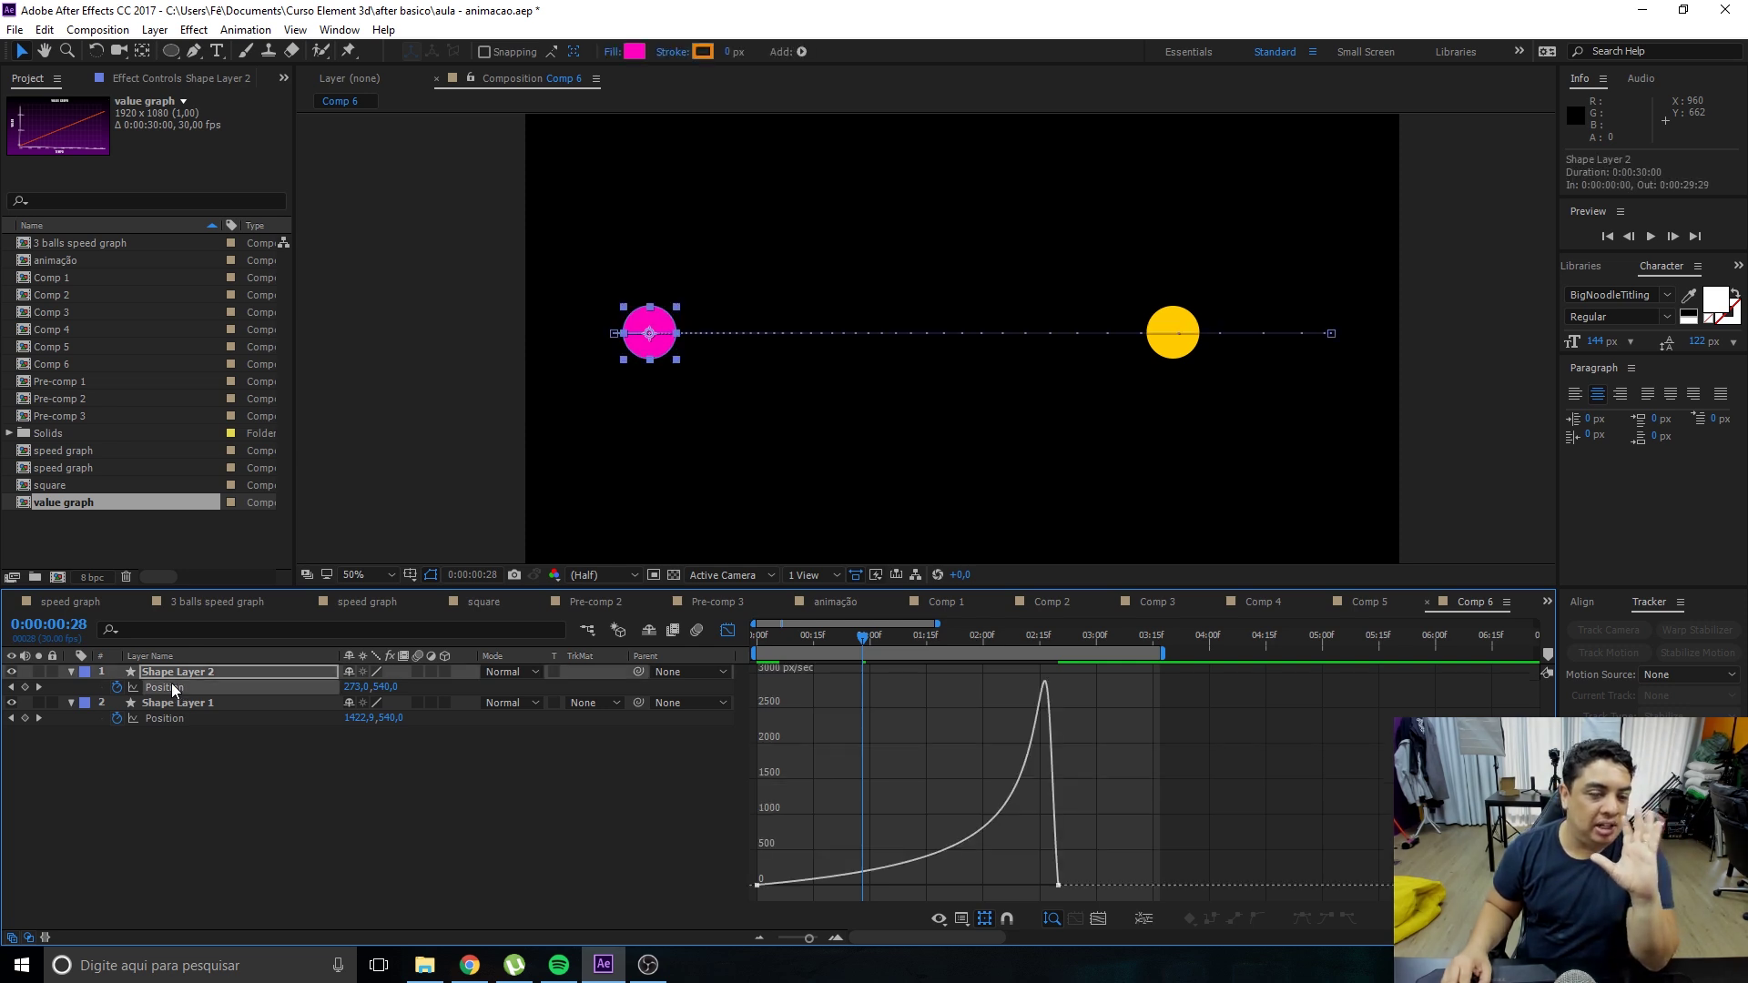
drag(863, 635, 767, 878)
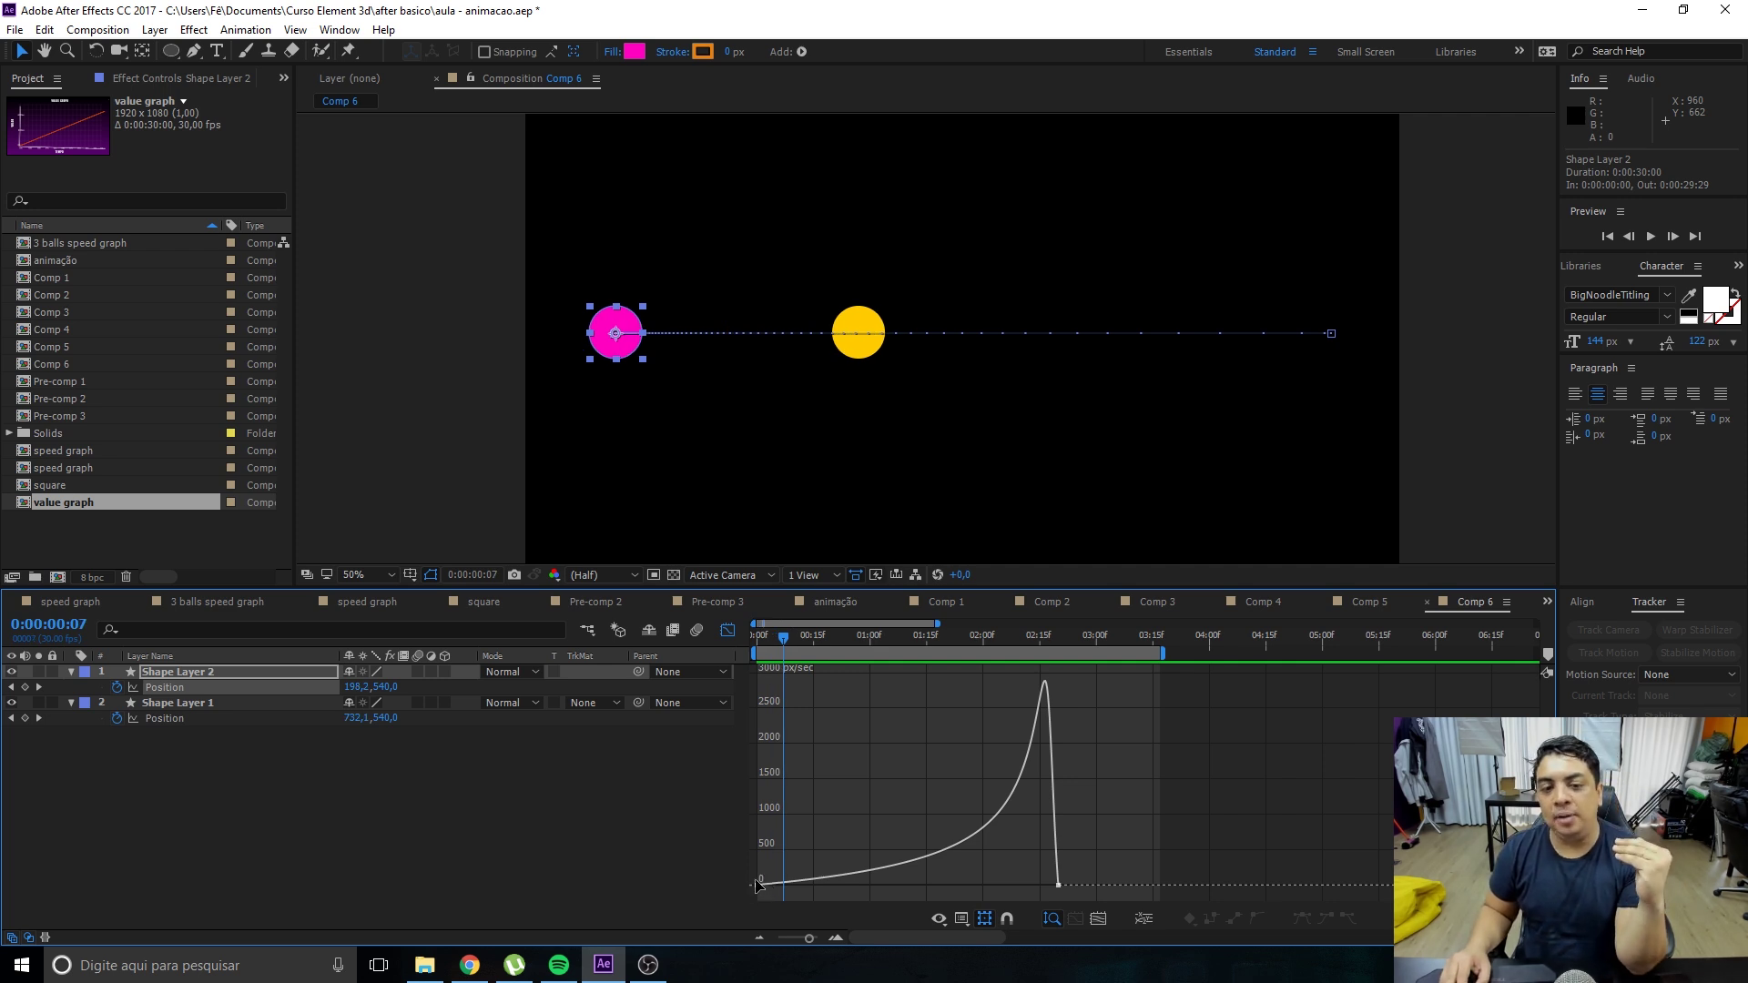
drag(808, 632, 1026, 656)
click(173, 703)
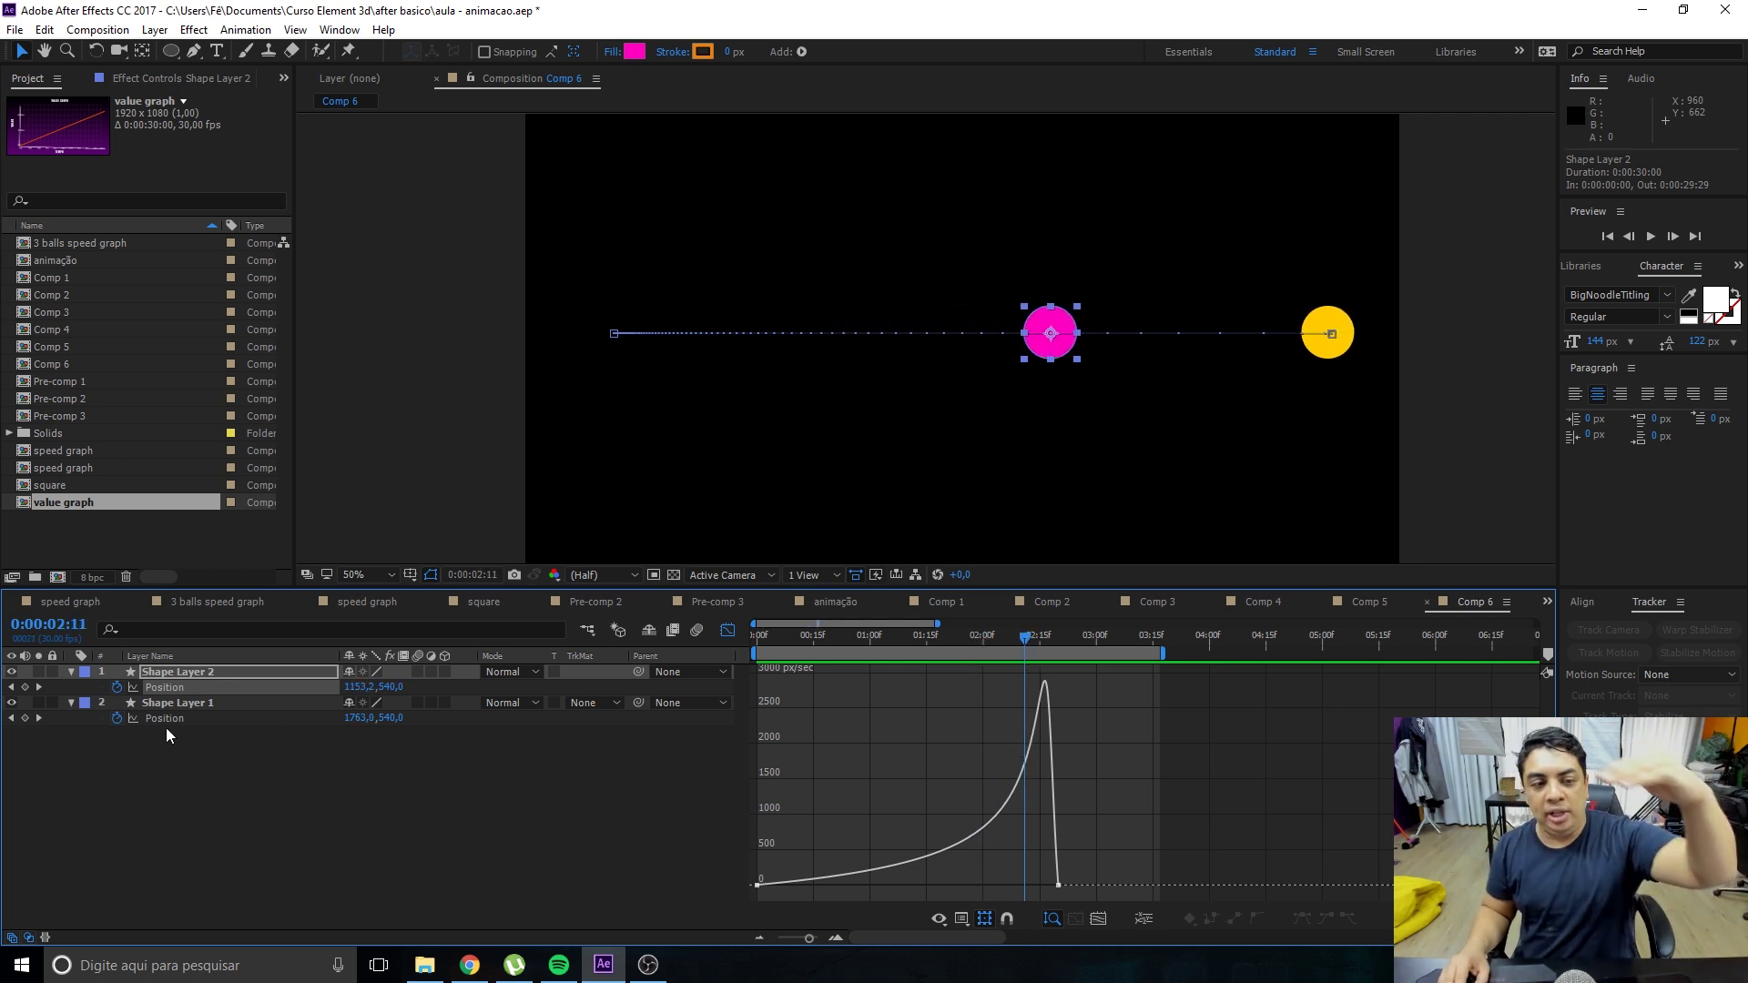
click(178, 719)
drag(773, 633, 762, 634)
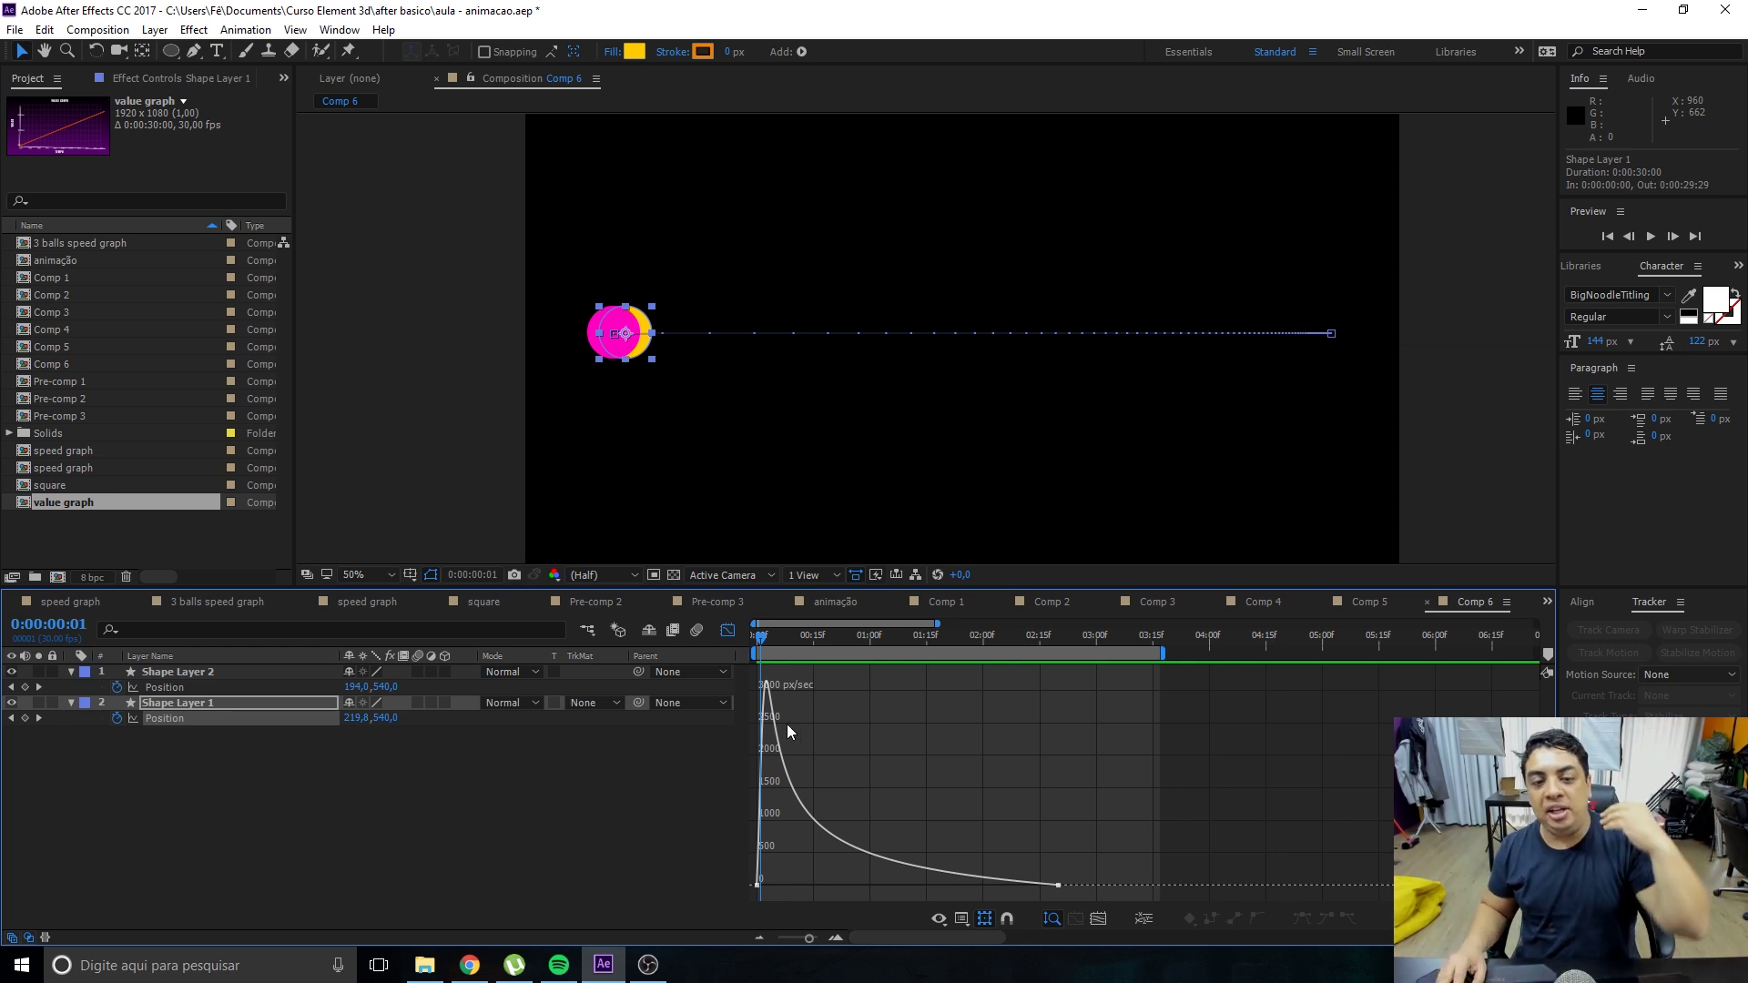
Raise the yellow ball's ending speed into an ease-in, hide the magenta ball, and preview.
drag(758, 886, 769, 887)
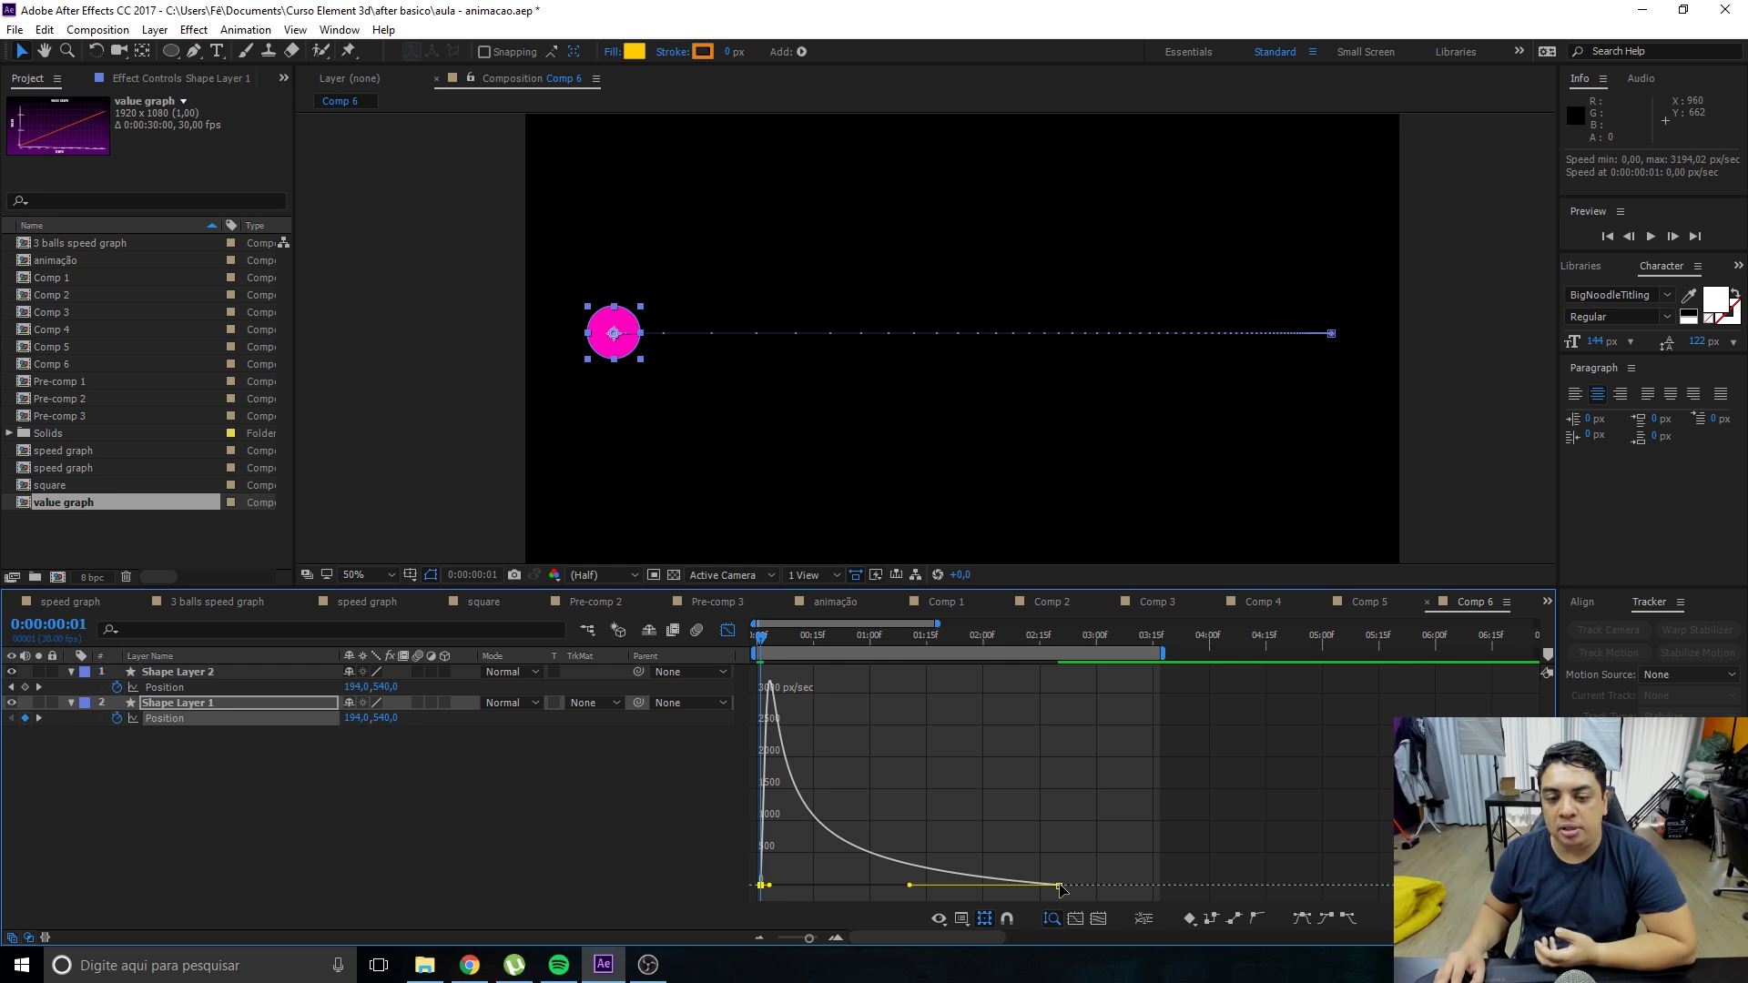
drag(1062, 889, 1067, 683)
key(space)
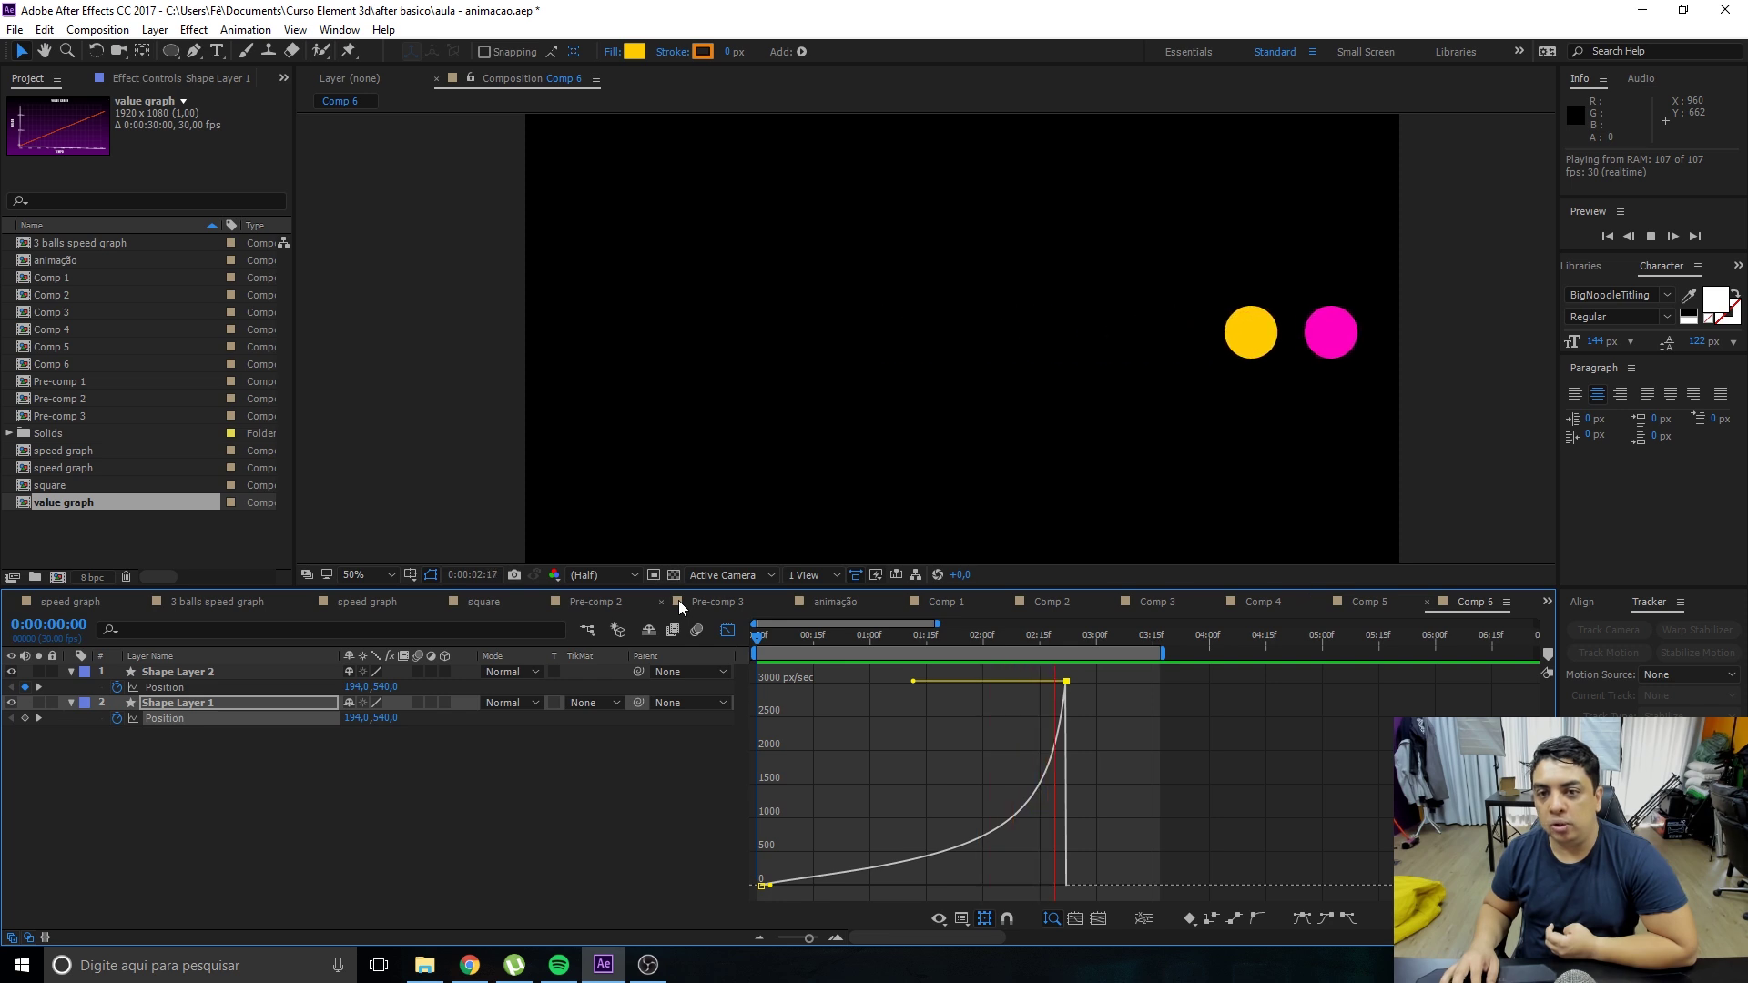
click(13, 672)
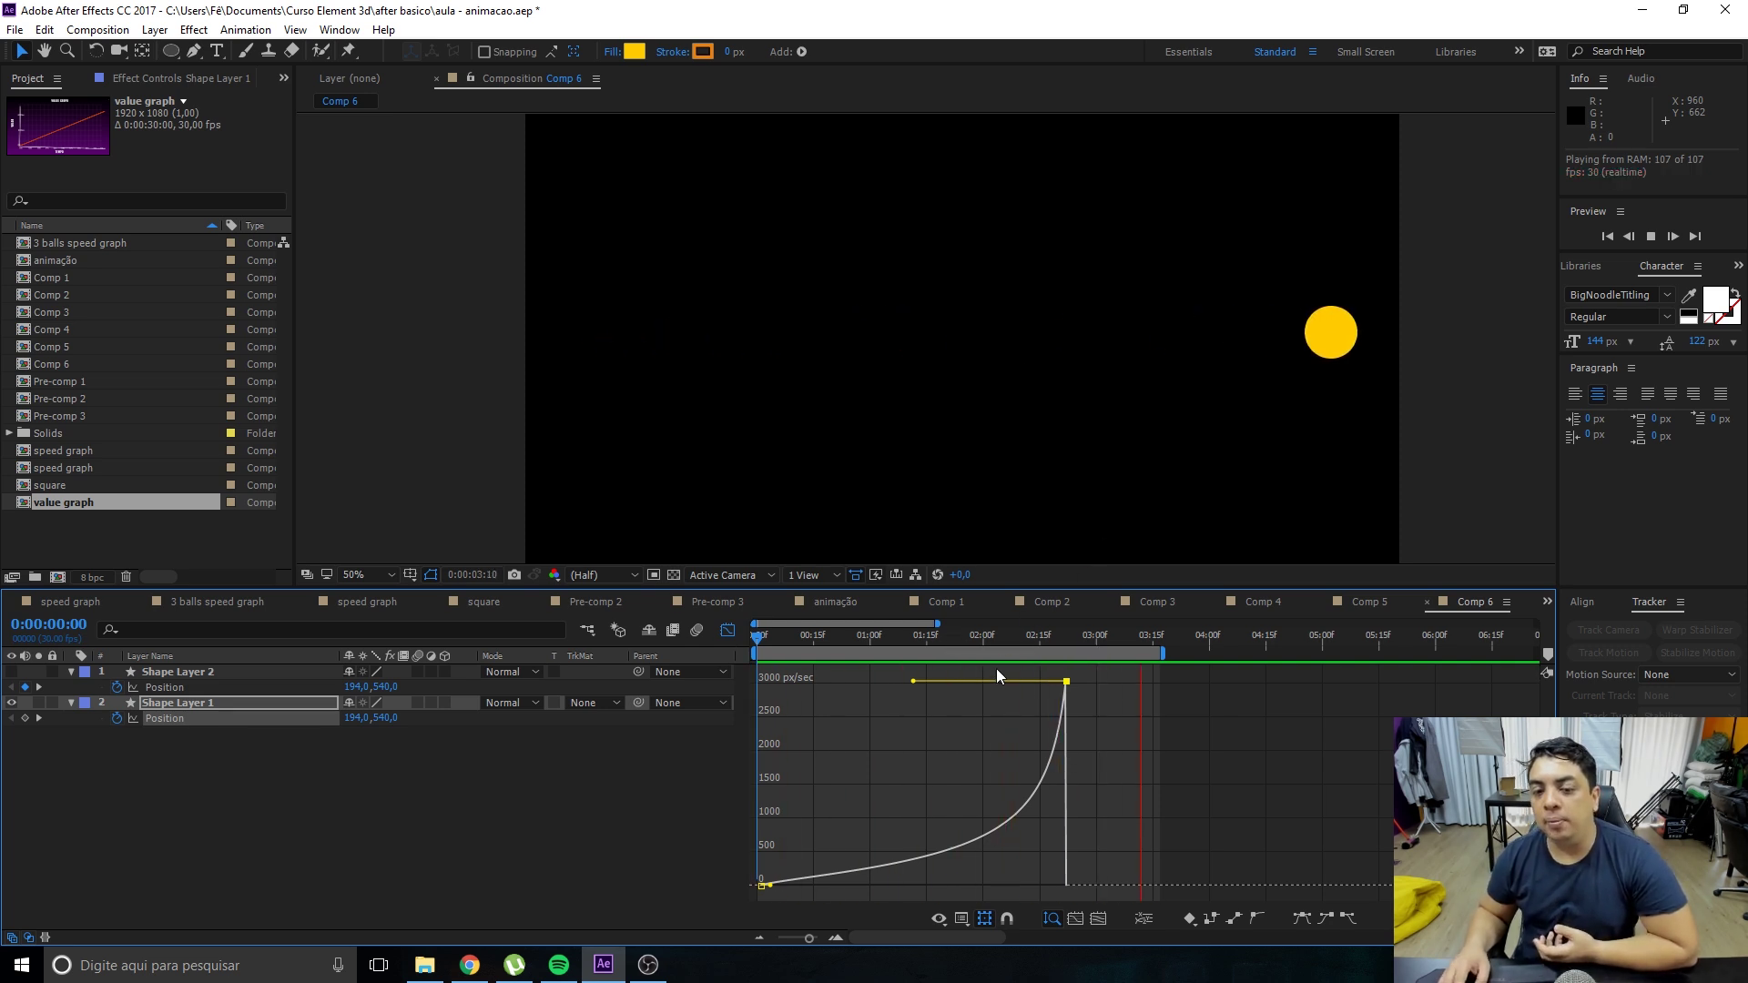
click(991, 635)
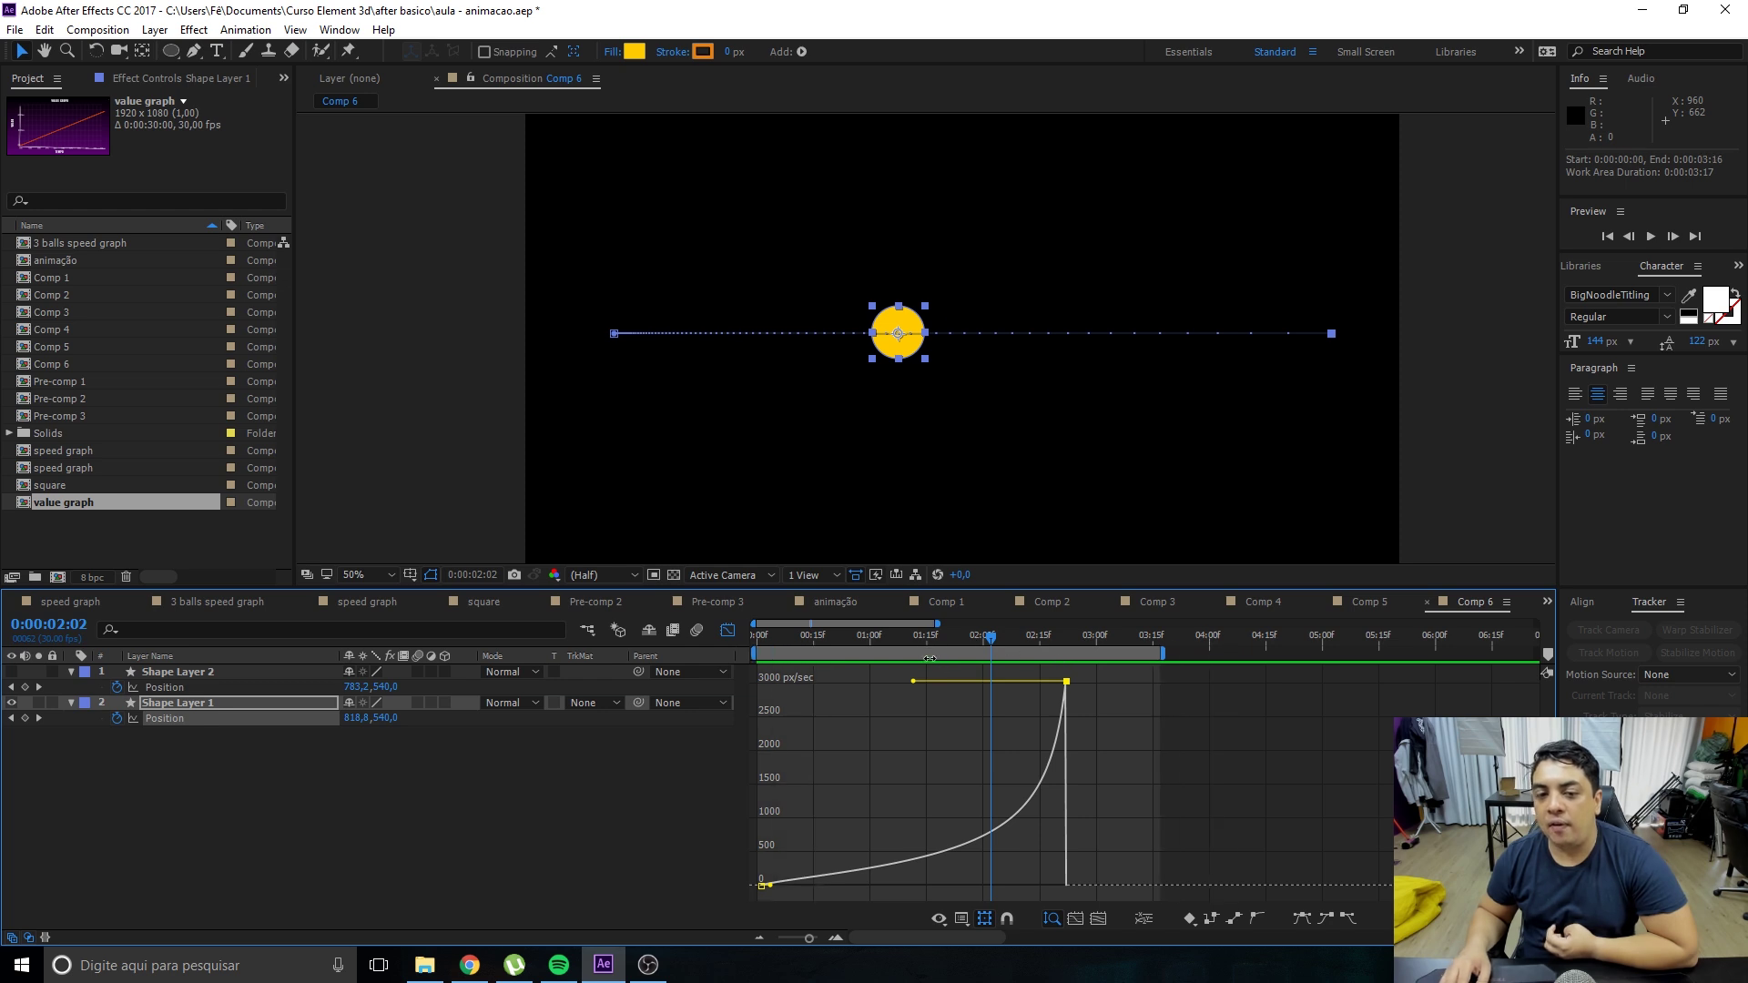
key(space)
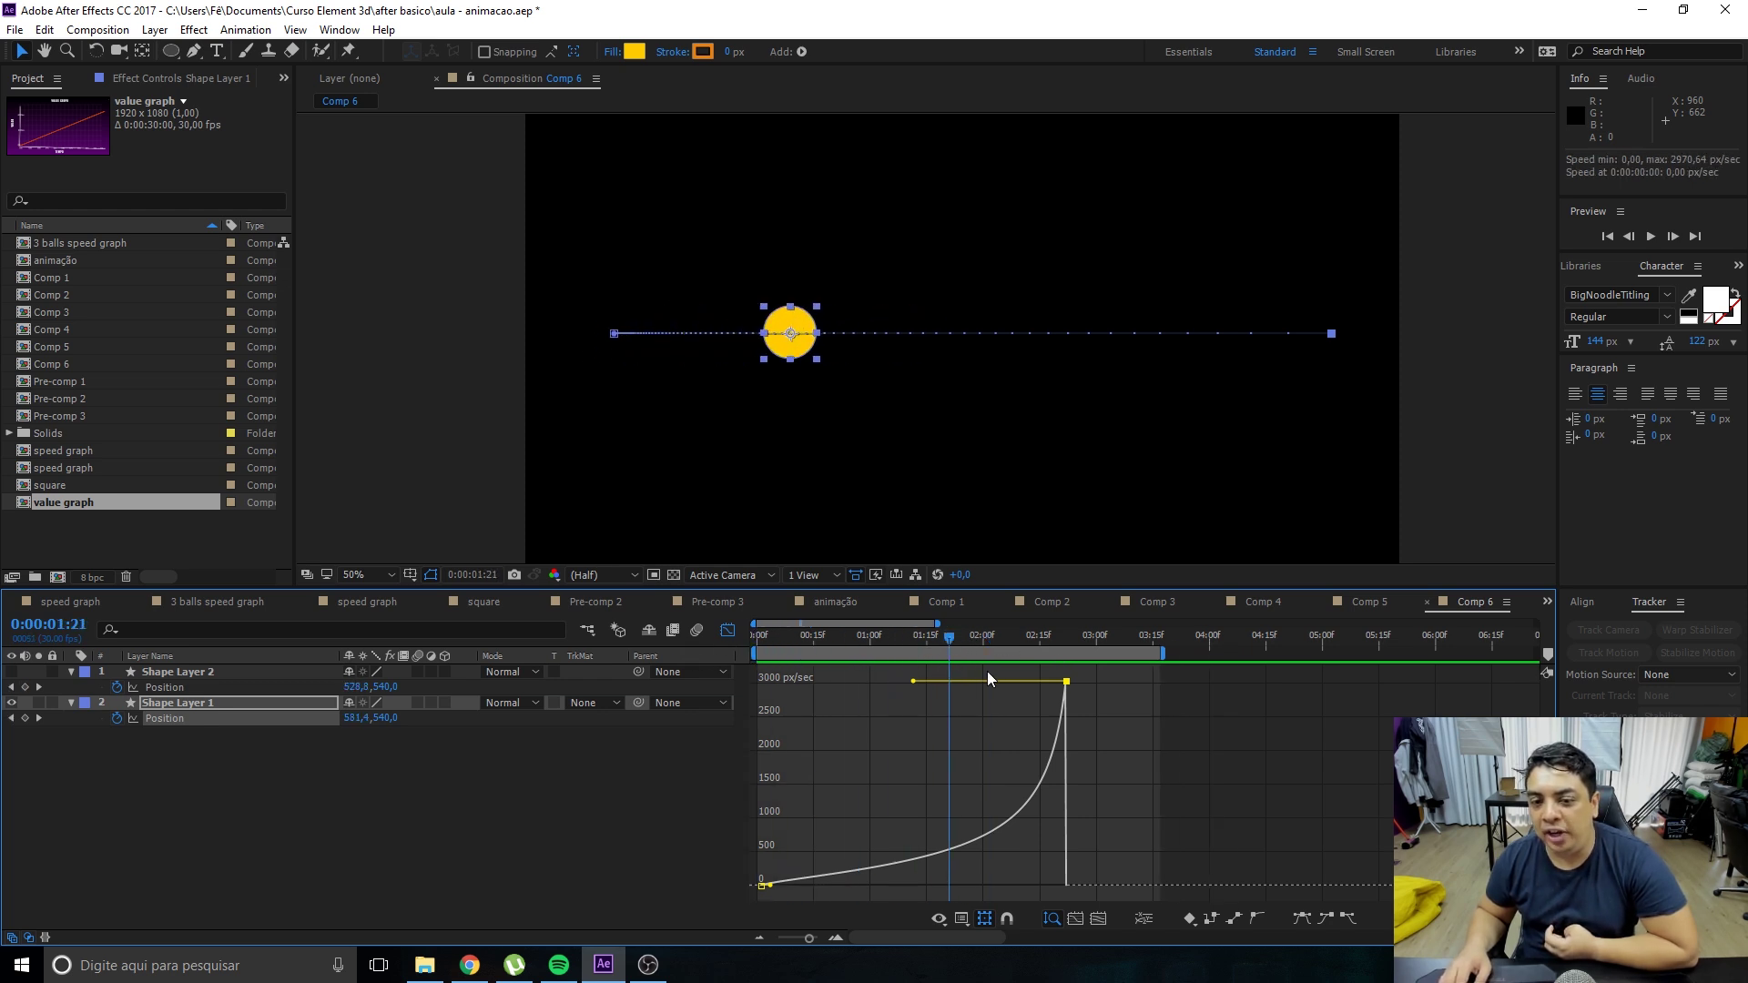
Drop the ending speed to zero and extend the start easing so speed peaks mid-move.
drag(1067, 681, 1059, 886)
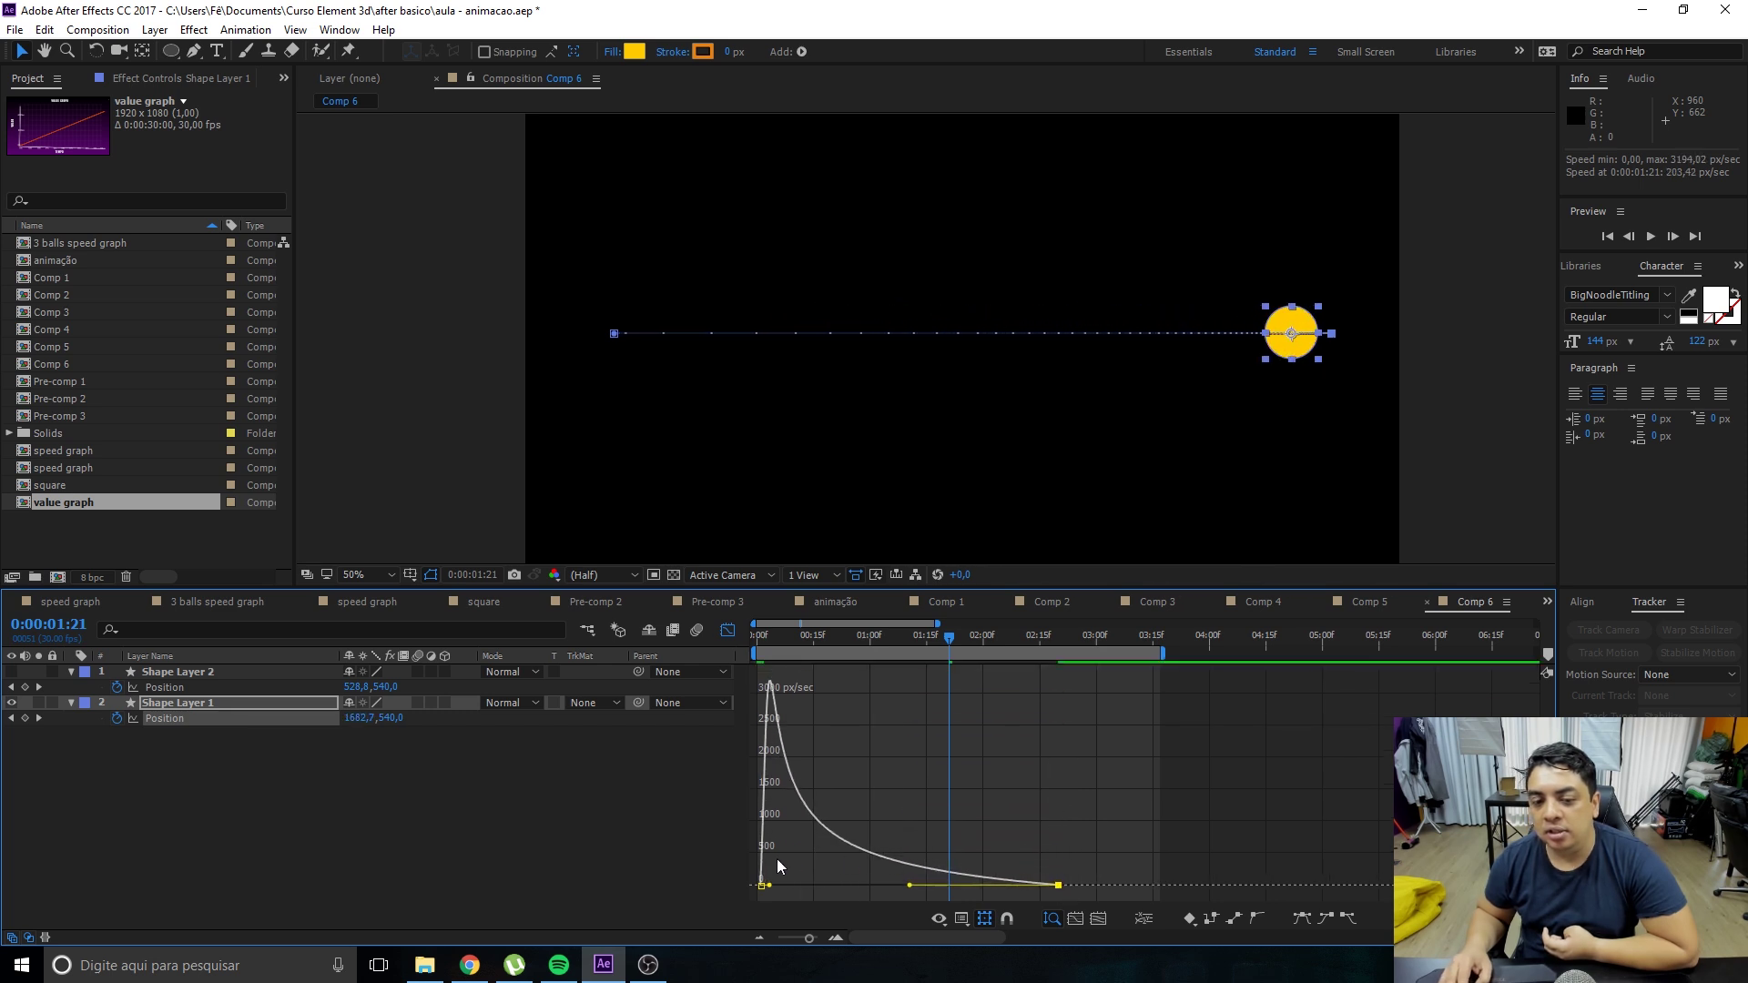
drag(769, 885, 888, 885)
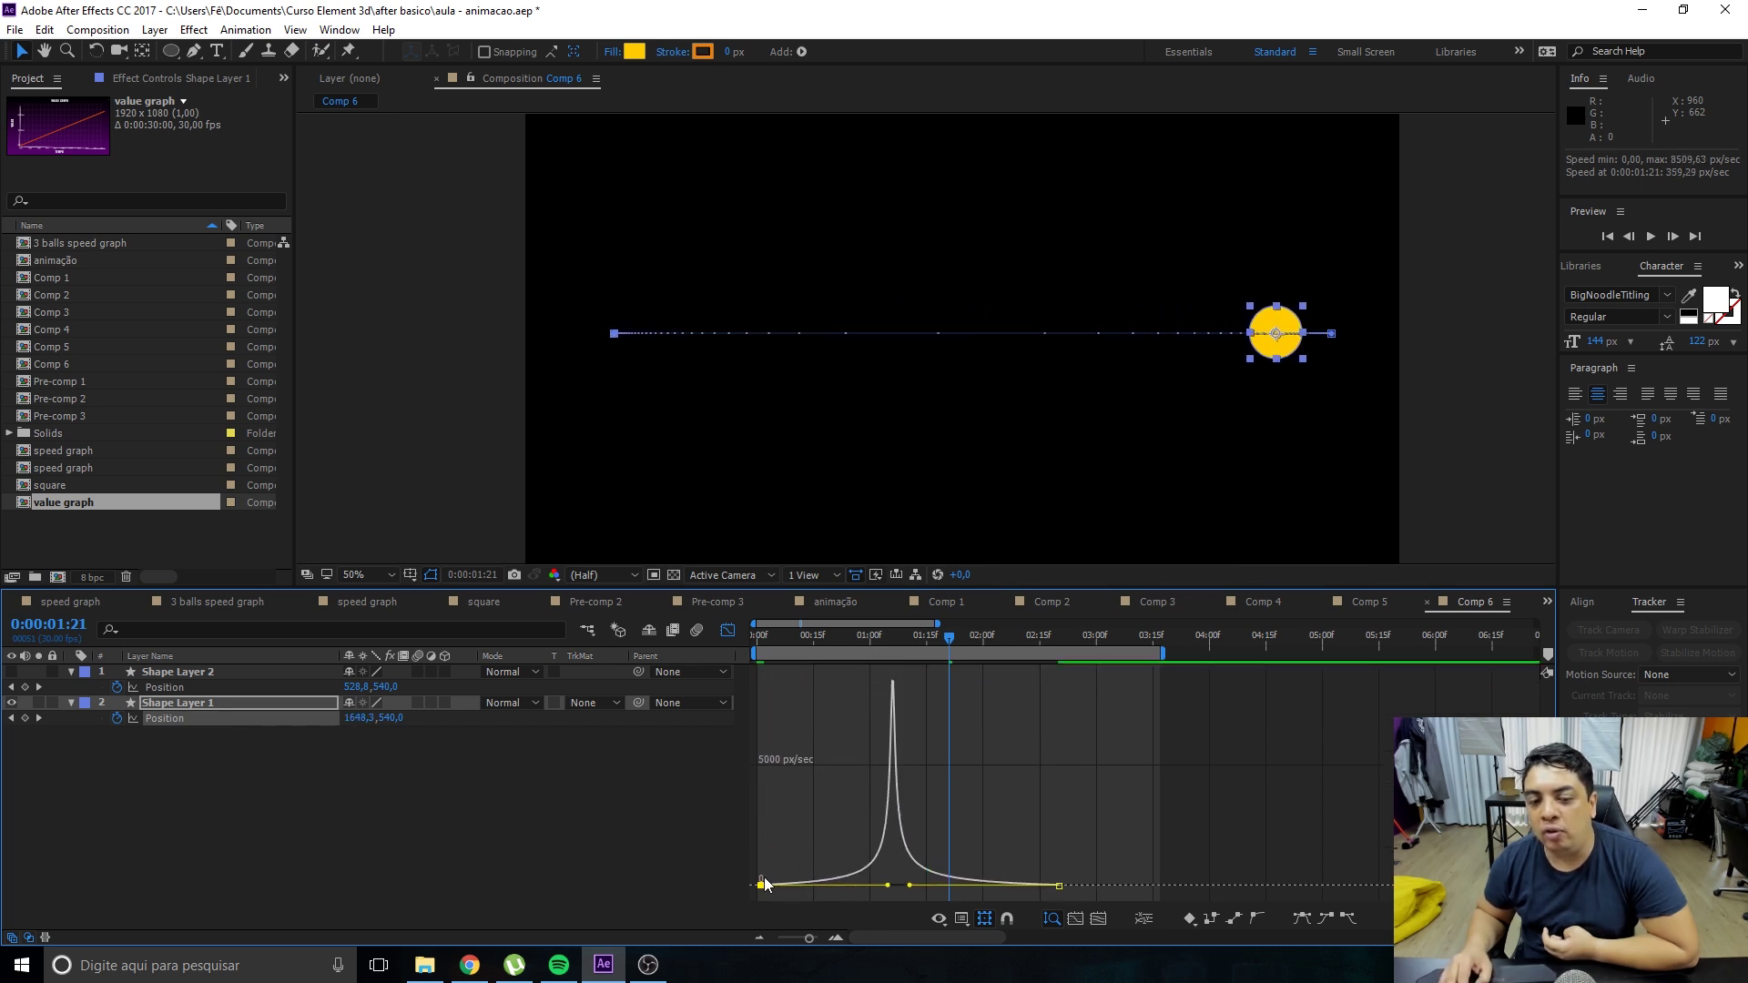
key(space)
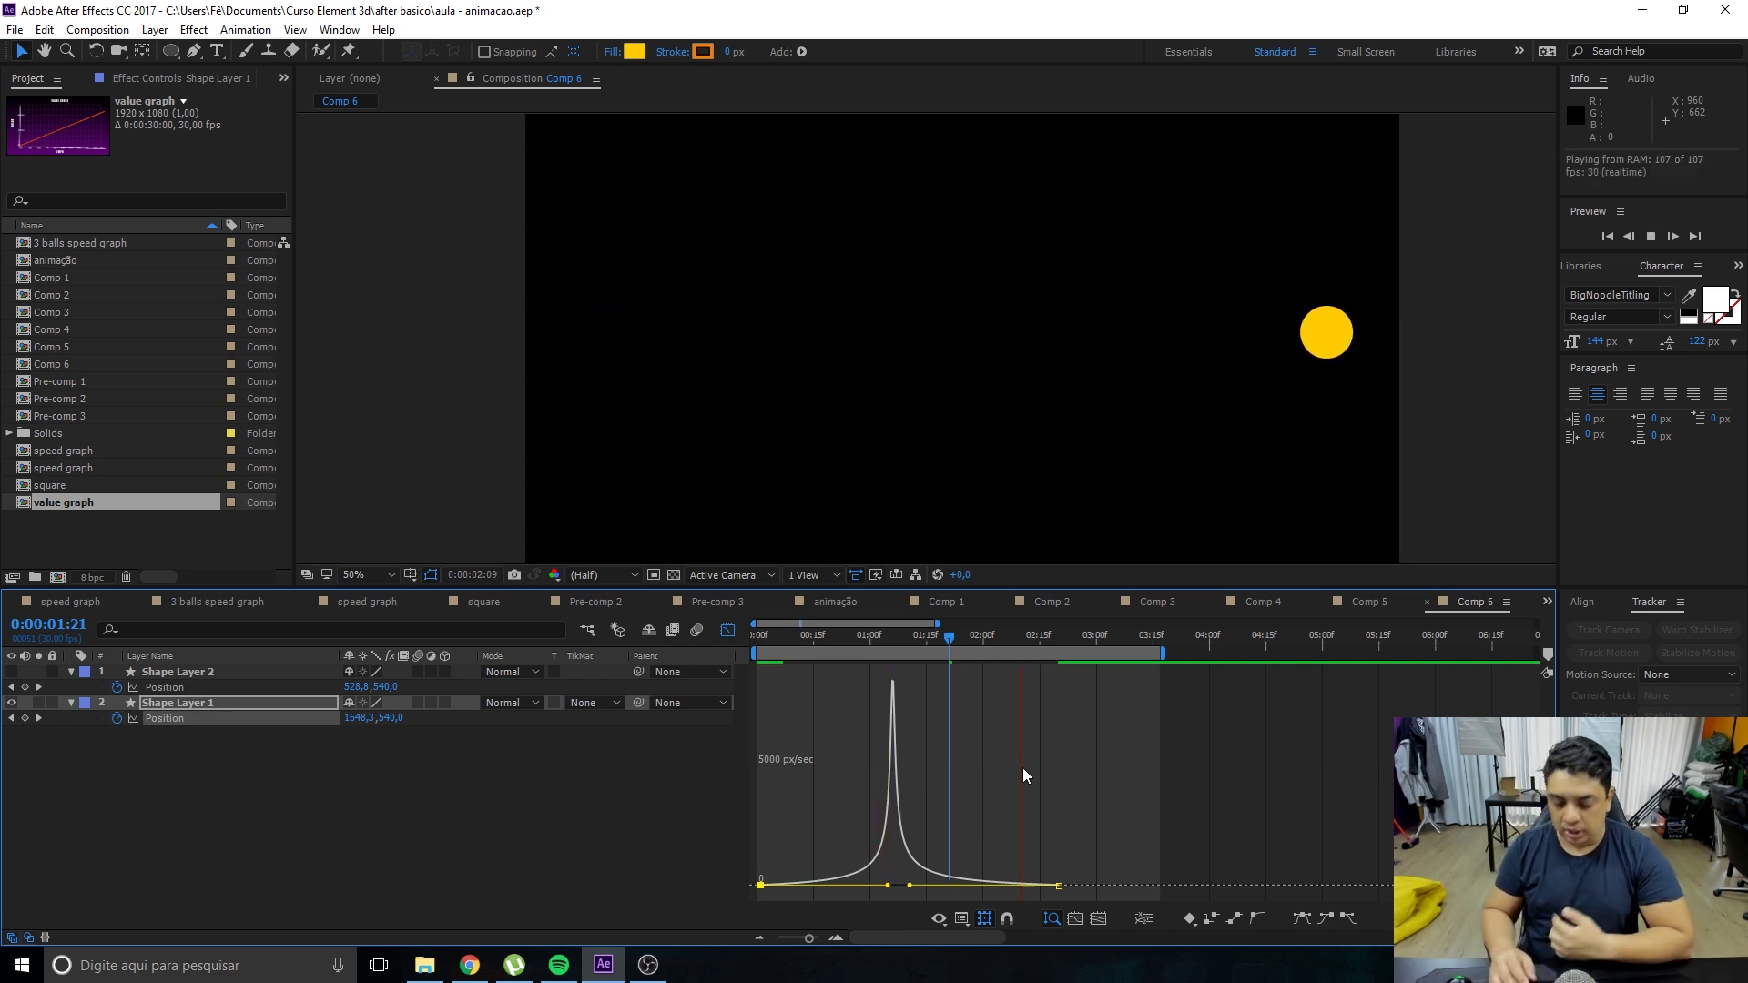
key(space)
Show both balls' speed curves together and clear the layer selection.
click(537, 861)
drag(344, 849, 132, 680)
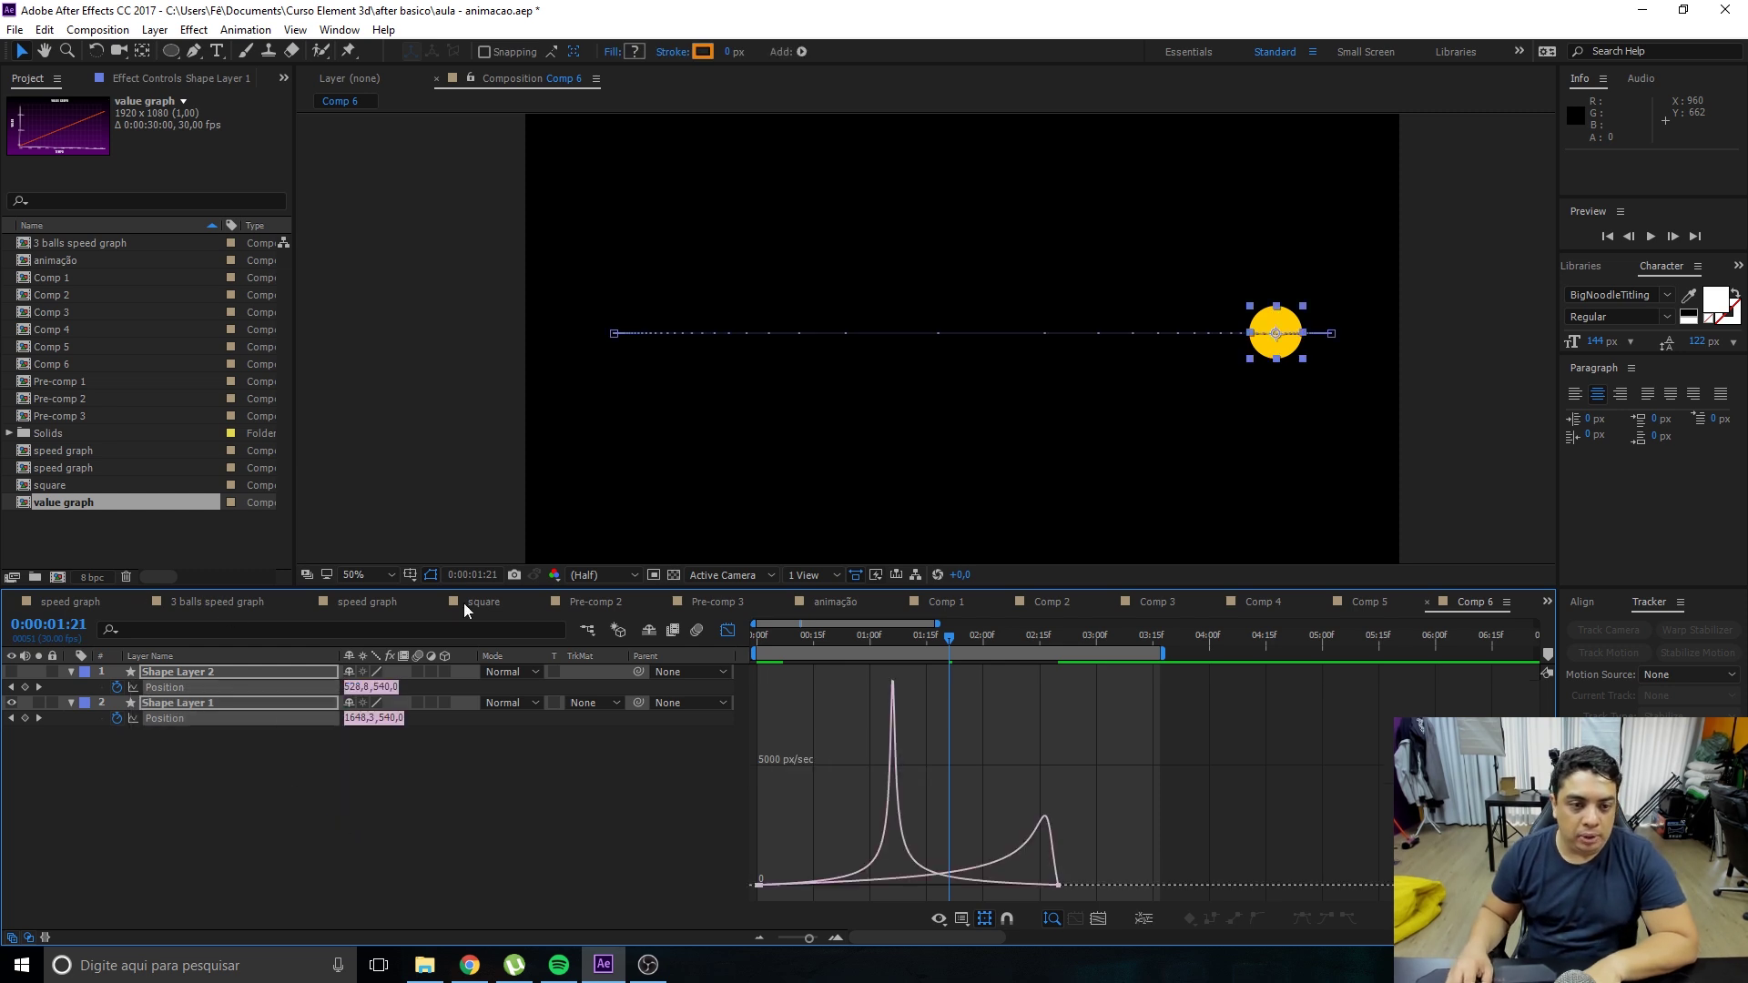
key(F2)
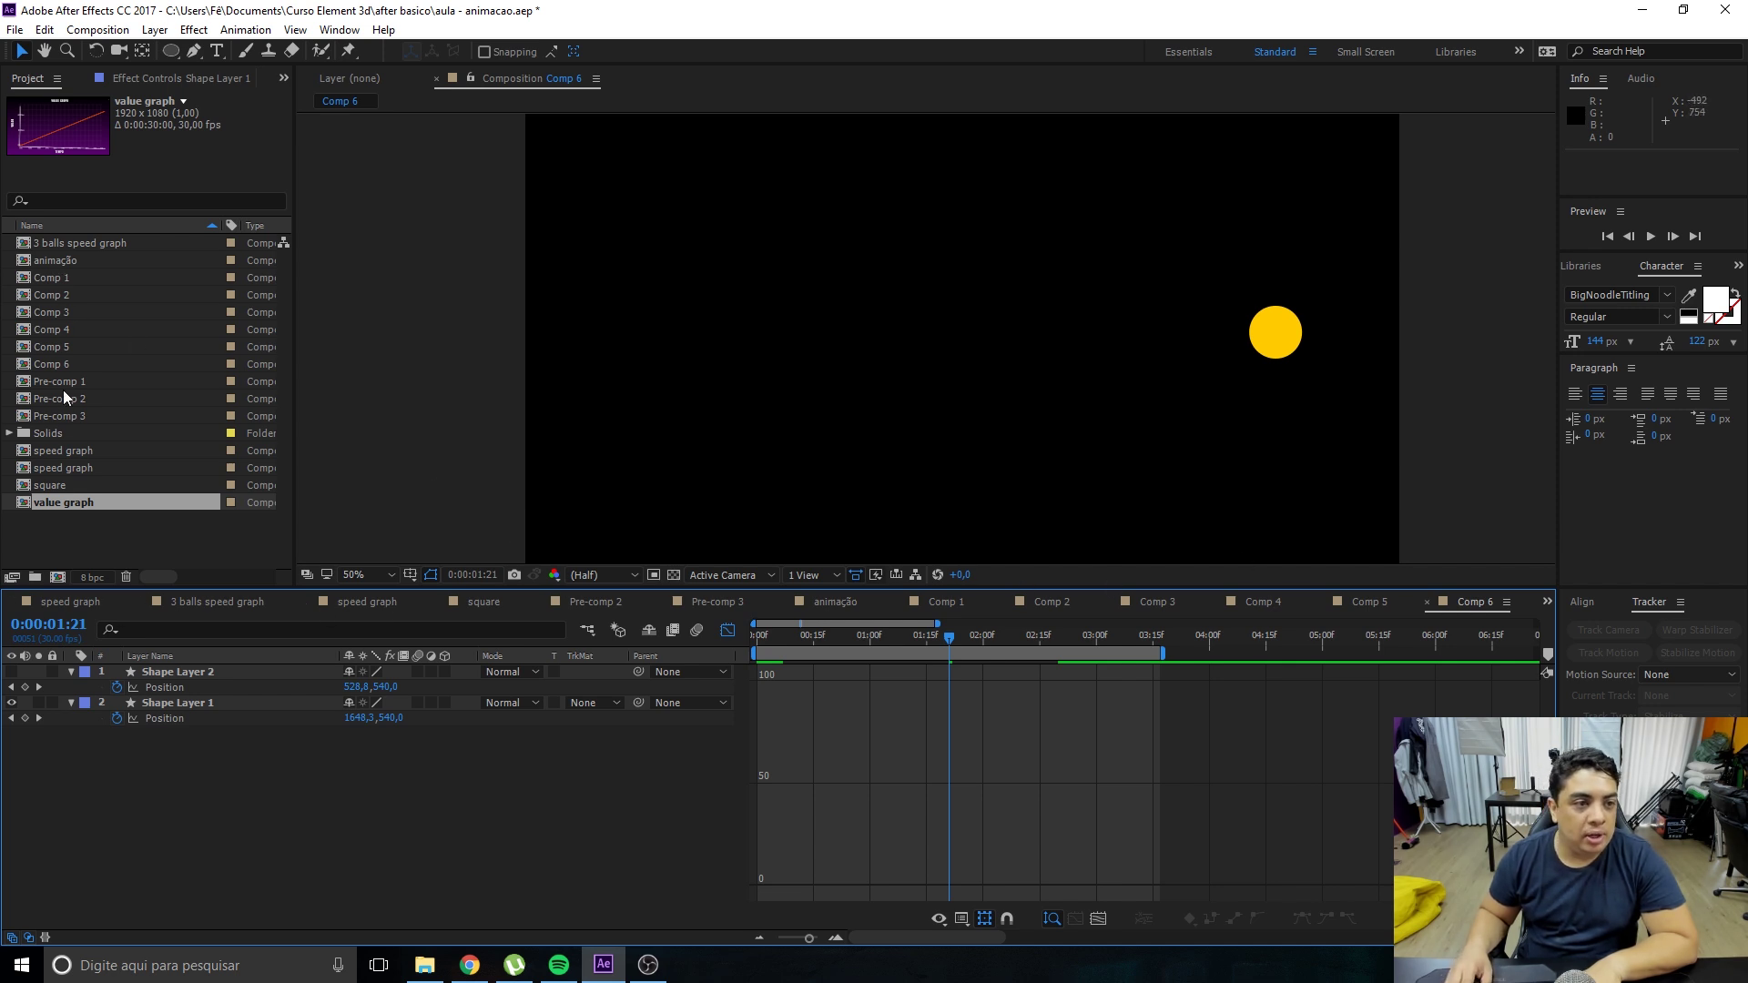
click(54, 473)
Open both speed graph comps, then the value graph comp, and enlarge the composition viewer.
double_click(63, 454)
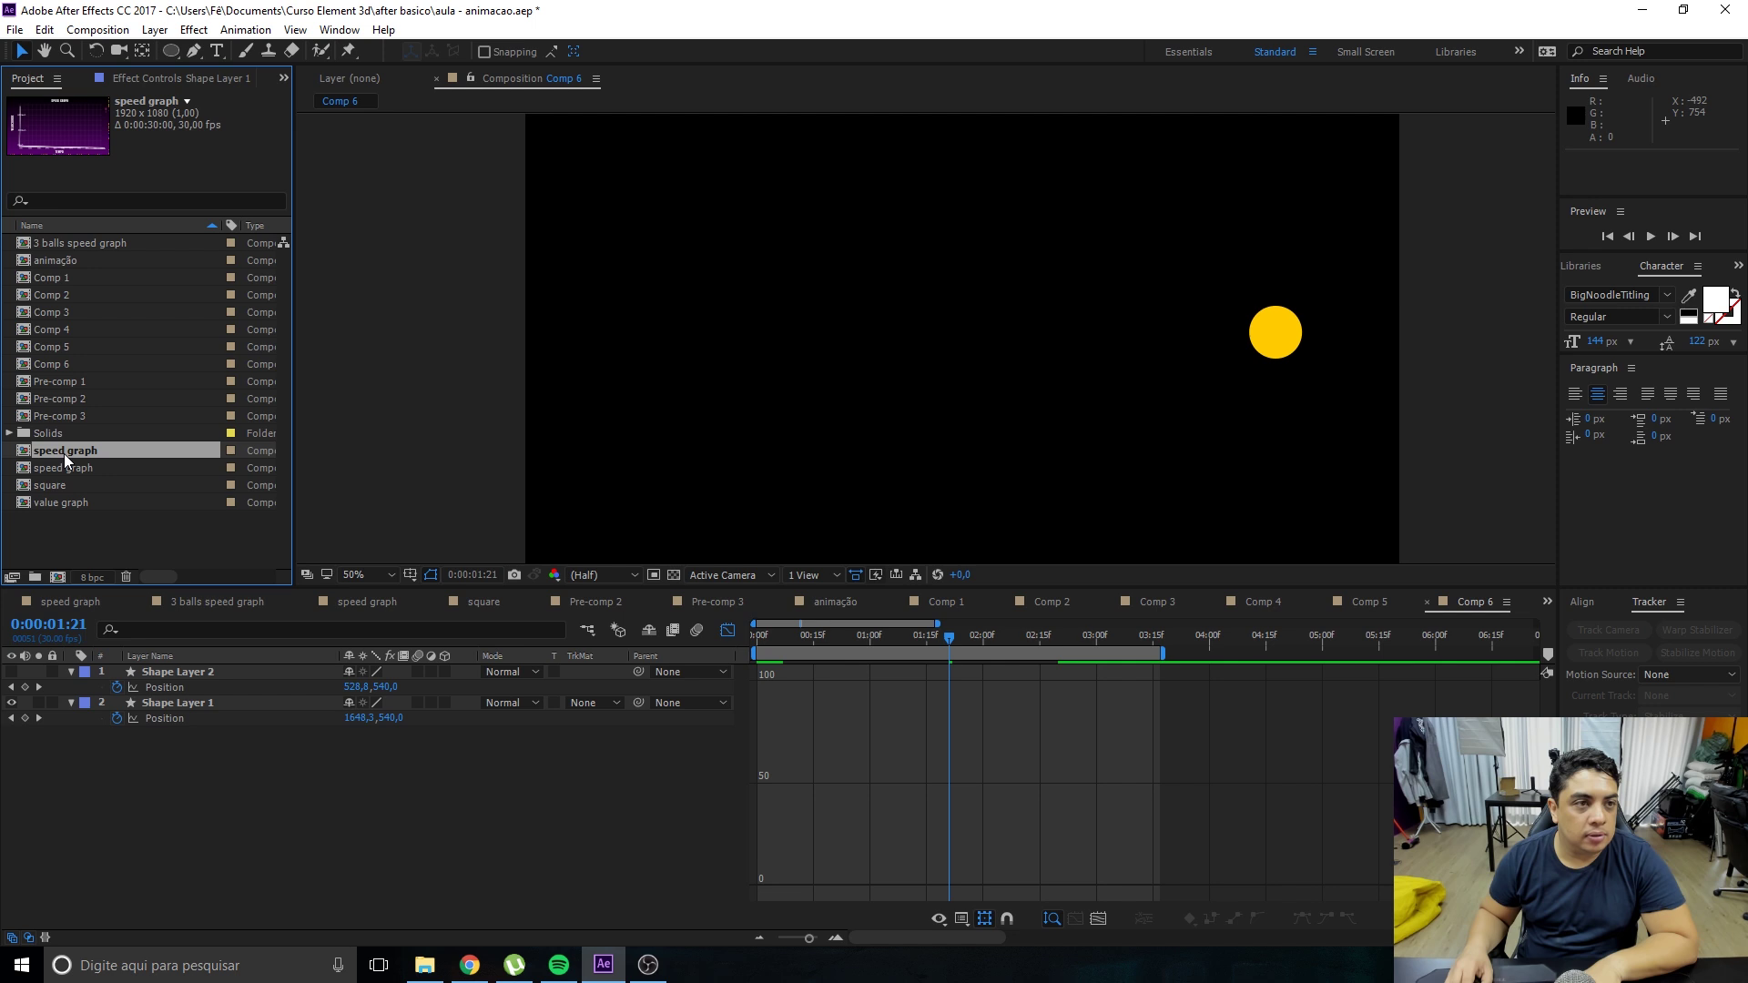
double_click(62, 472)
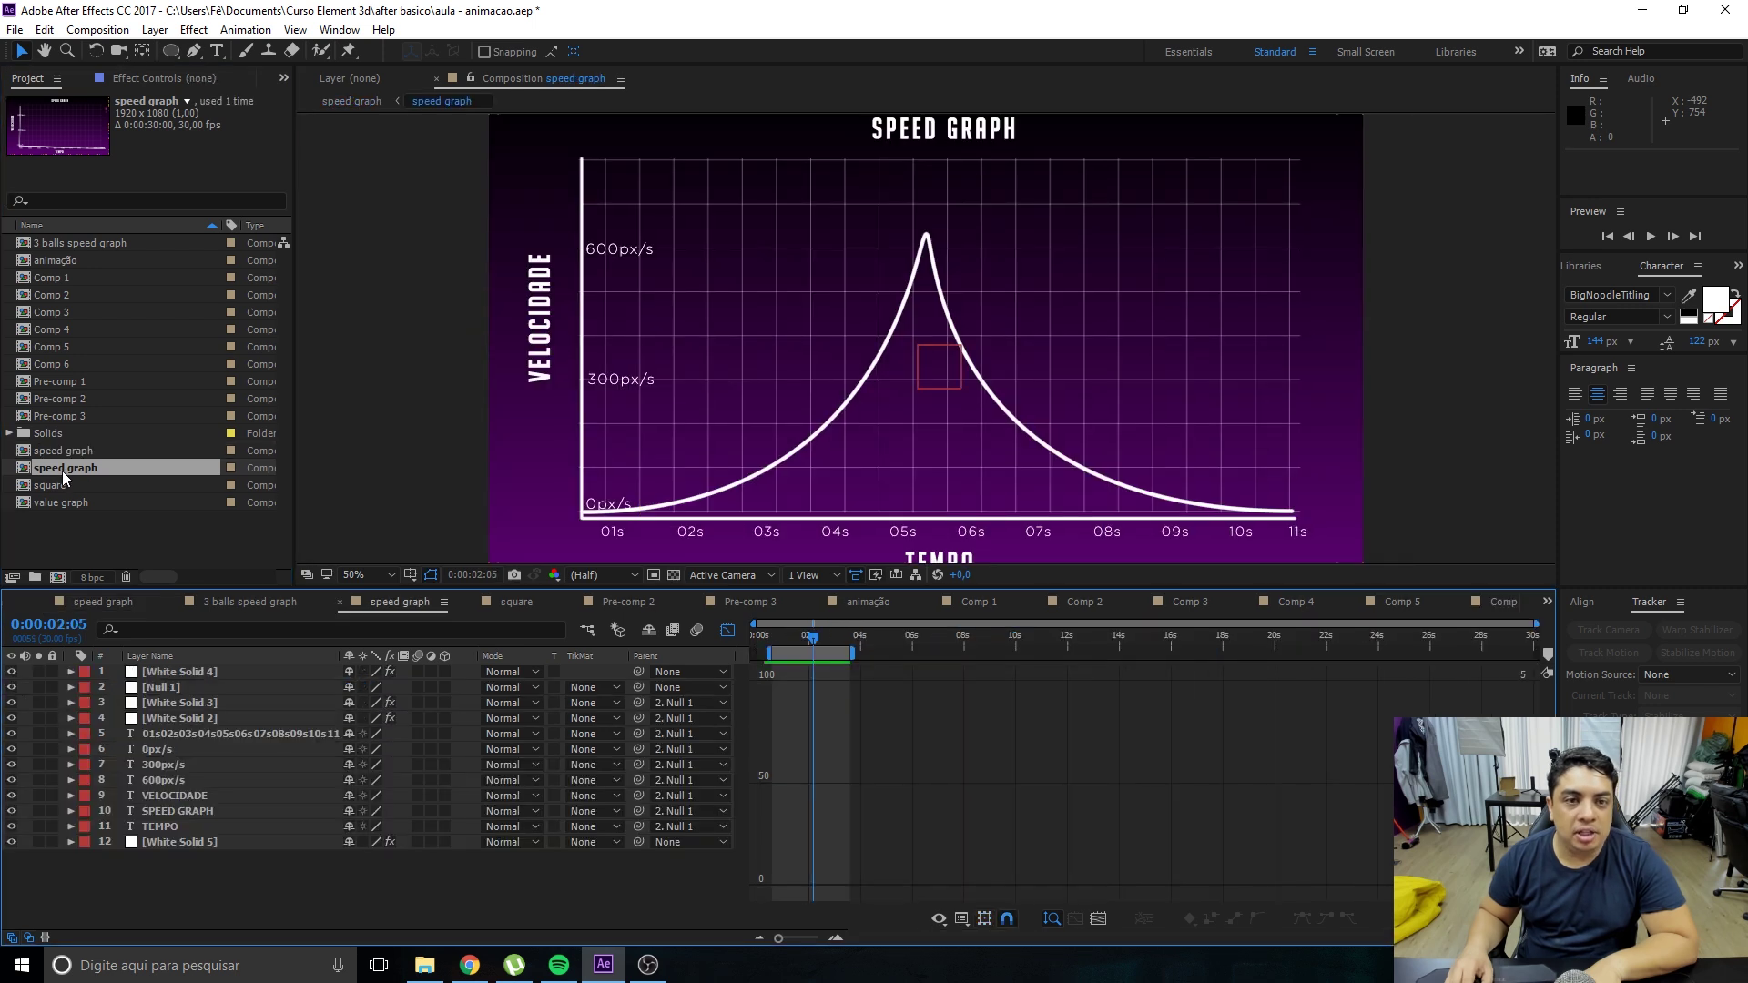
double_click(54, 502)
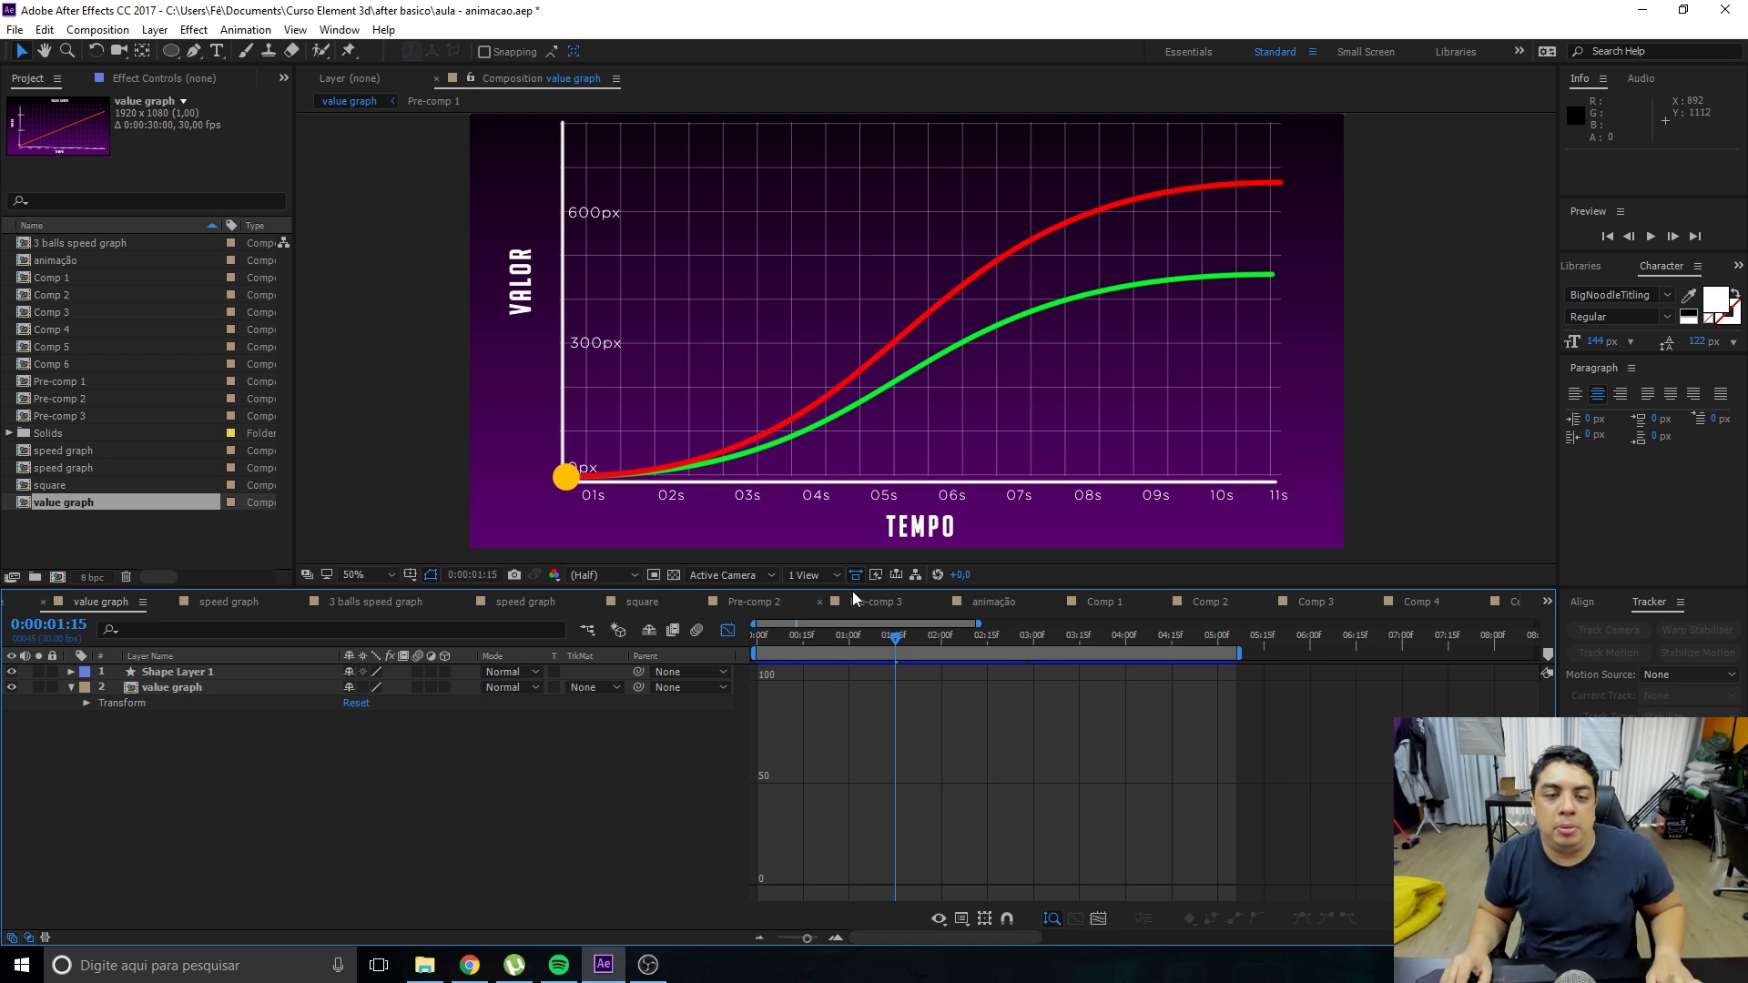
drag(850, 588, 849, 679)
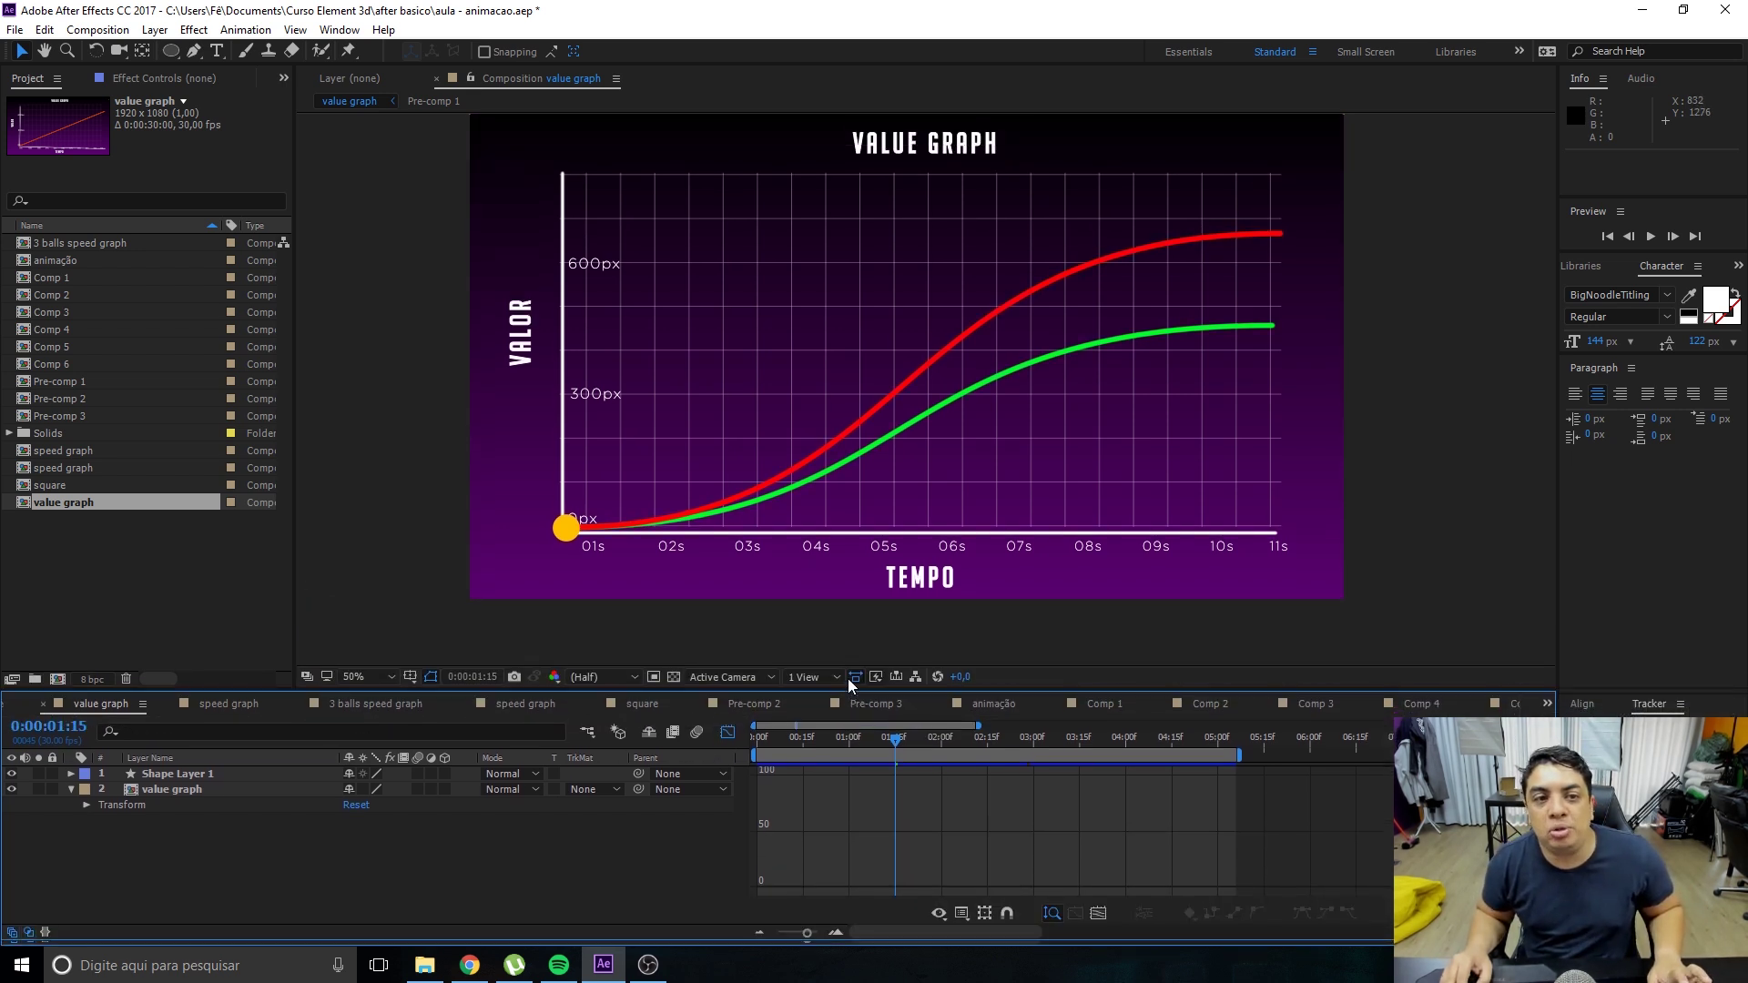
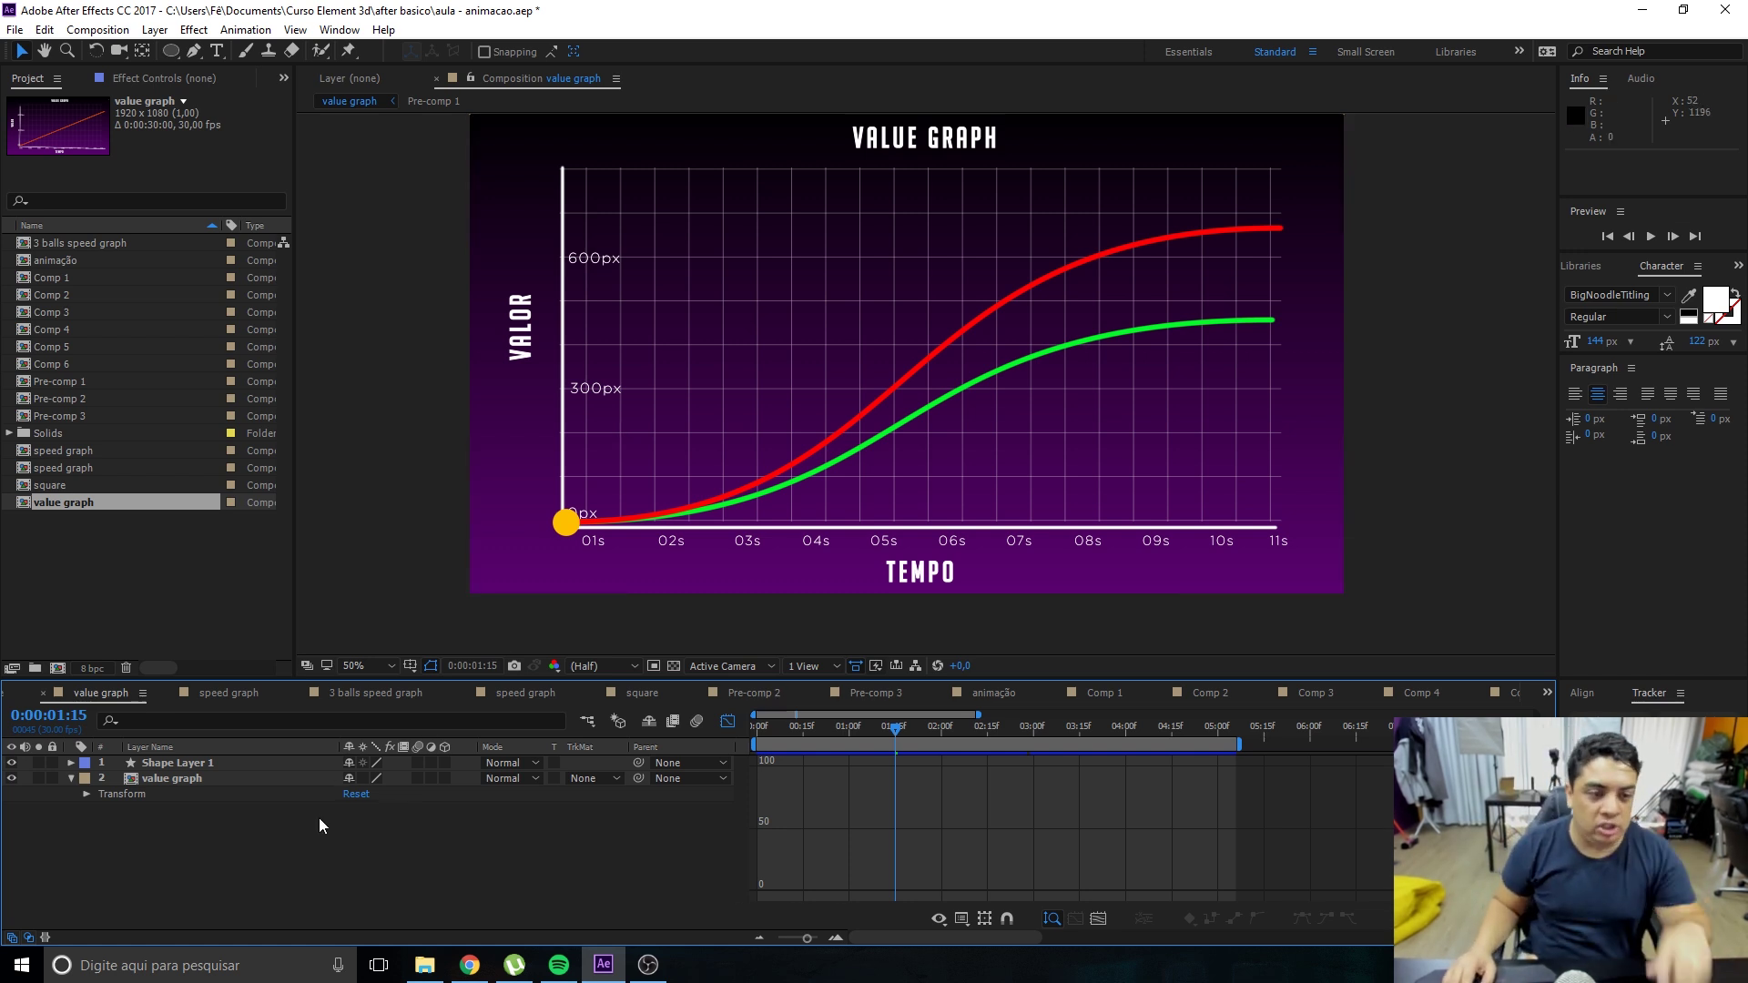
Return the existing animation to its start and clear the project selection.
drag(828, 739, 763, 739)
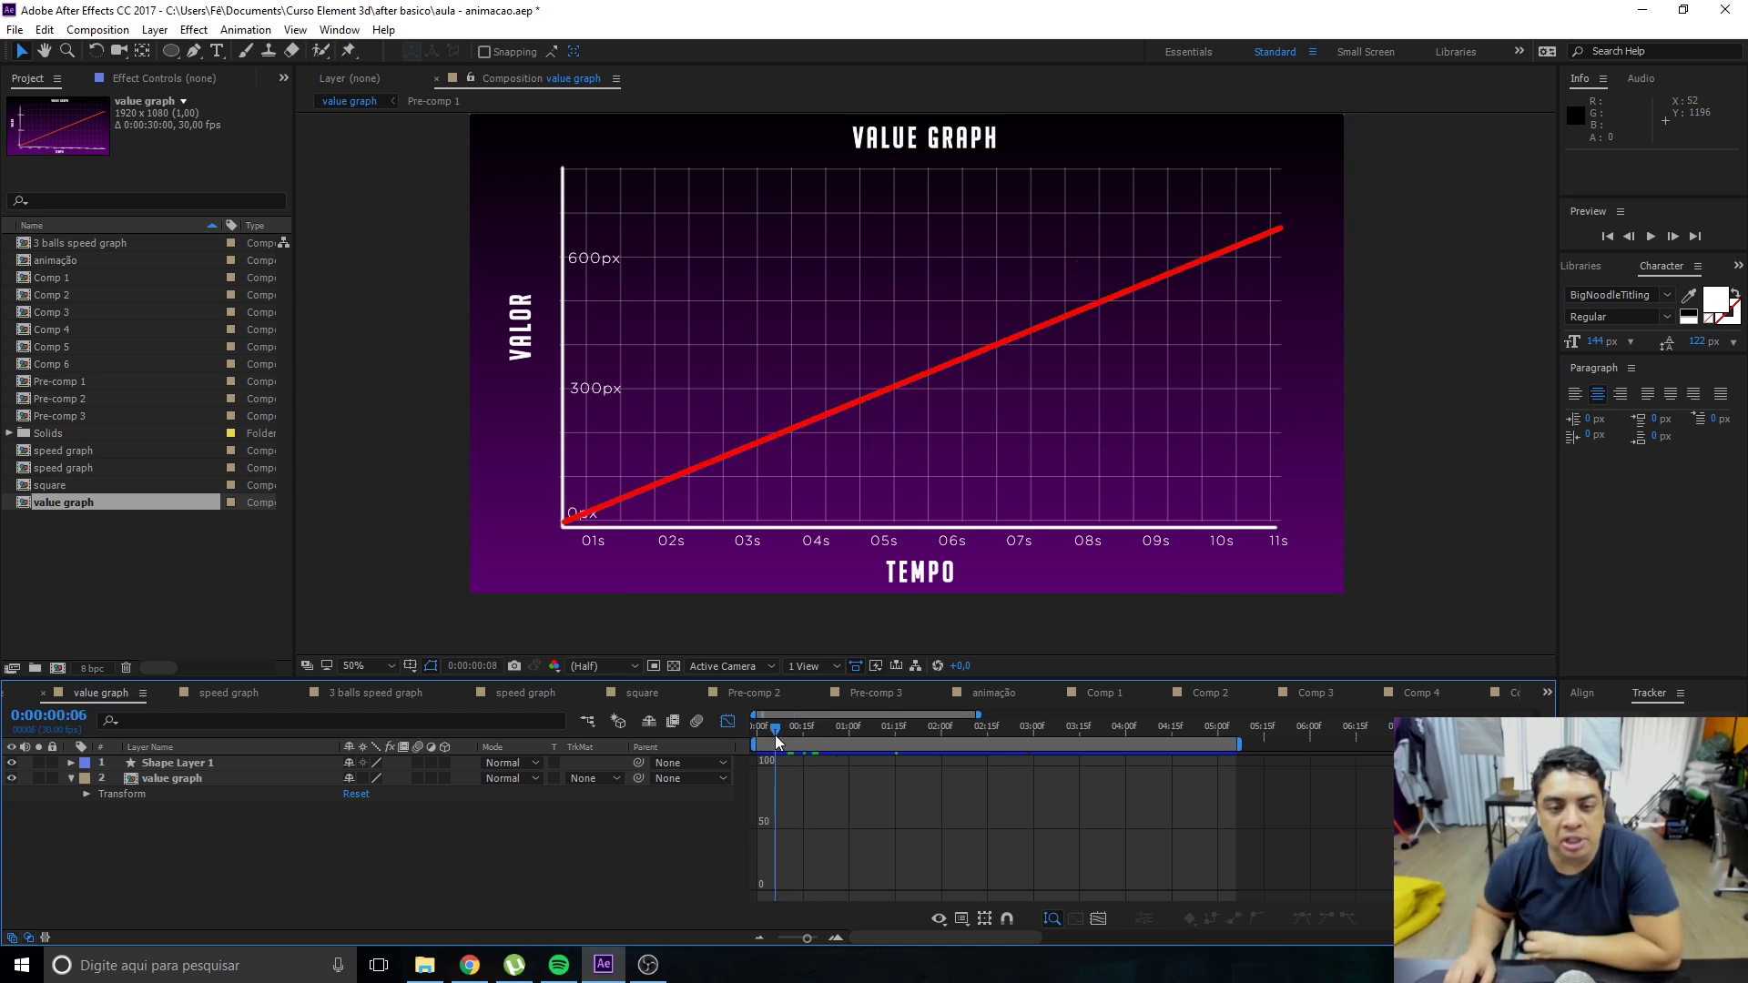
click(566, 521)
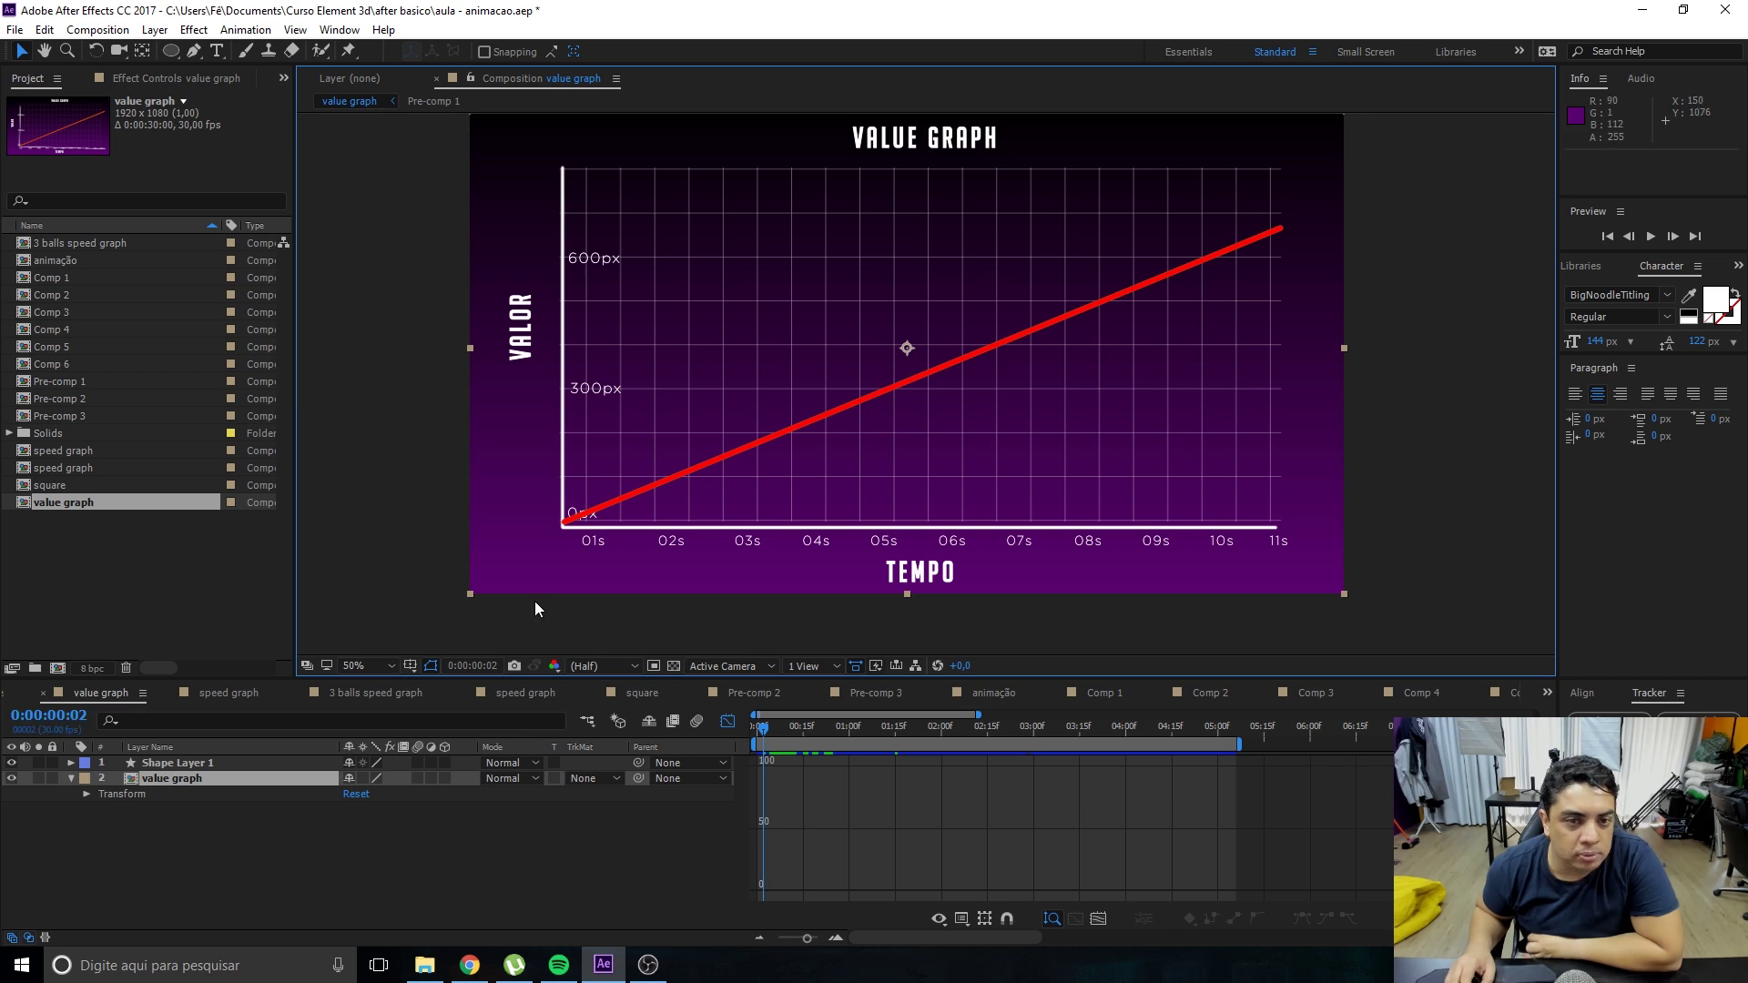
click(766, 722)
Create a new 1920×1080, 30 fps composition named 'value graph' from the Project panel.
right_click(111, 580)
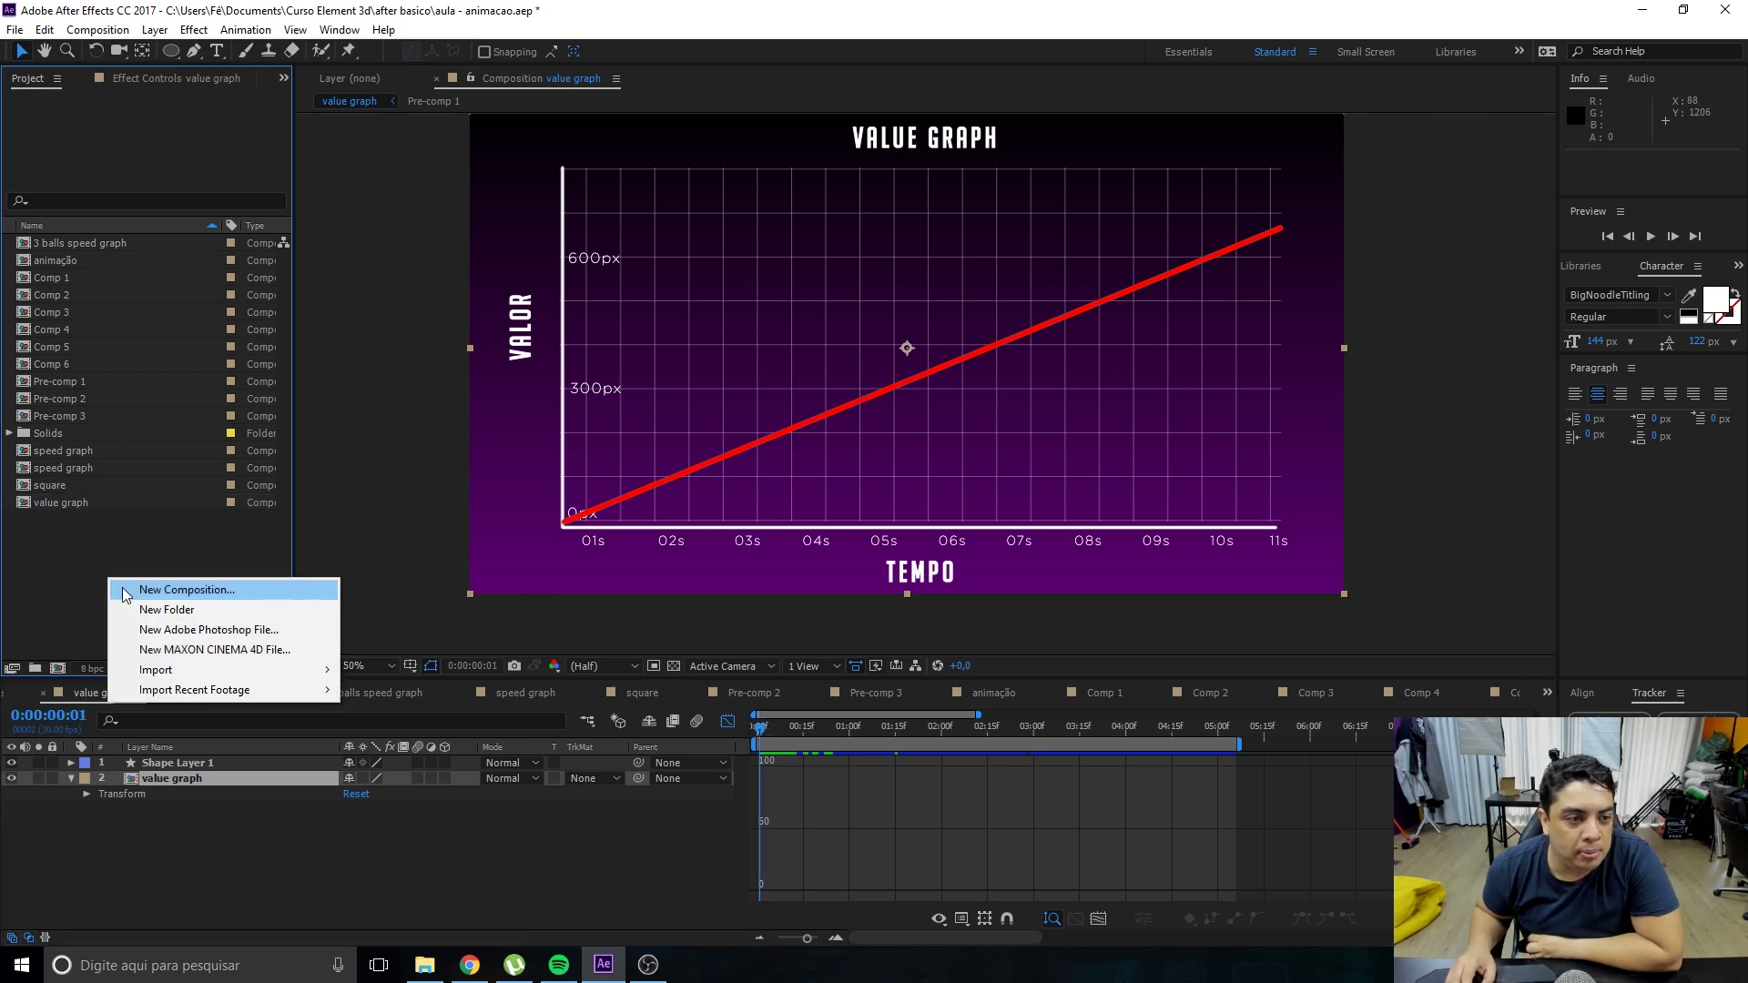
click(140, 592)
text(value)
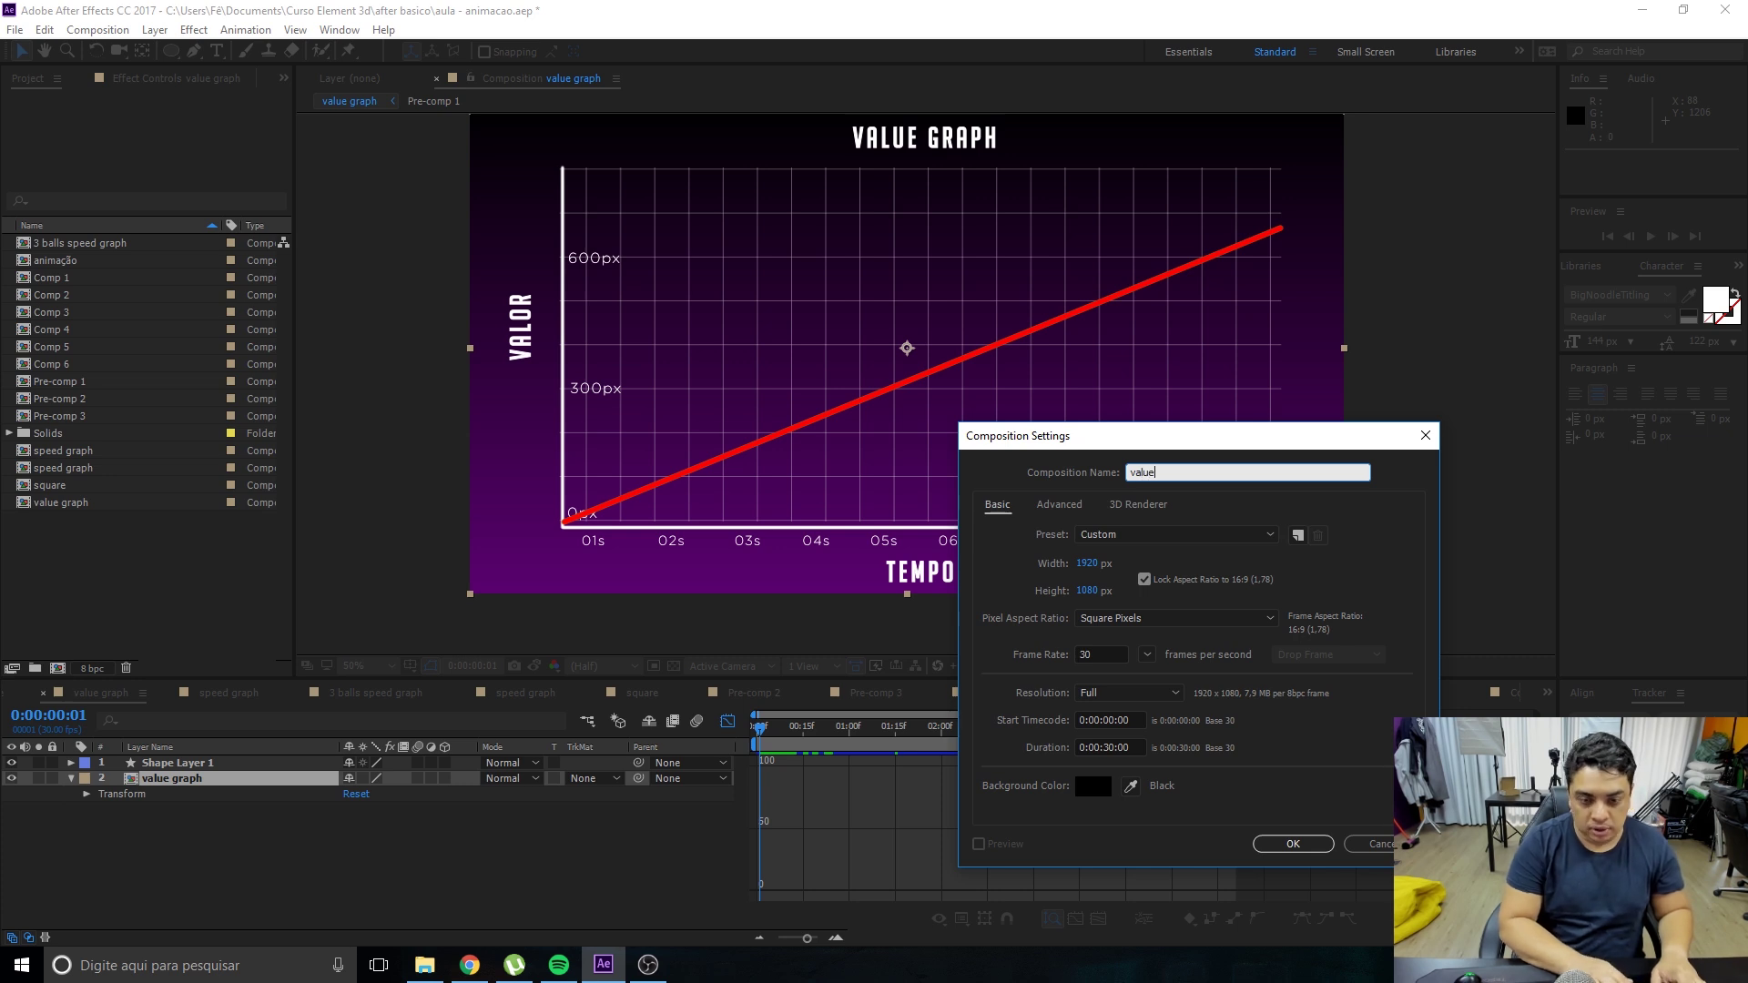
text(h)
key(Return)
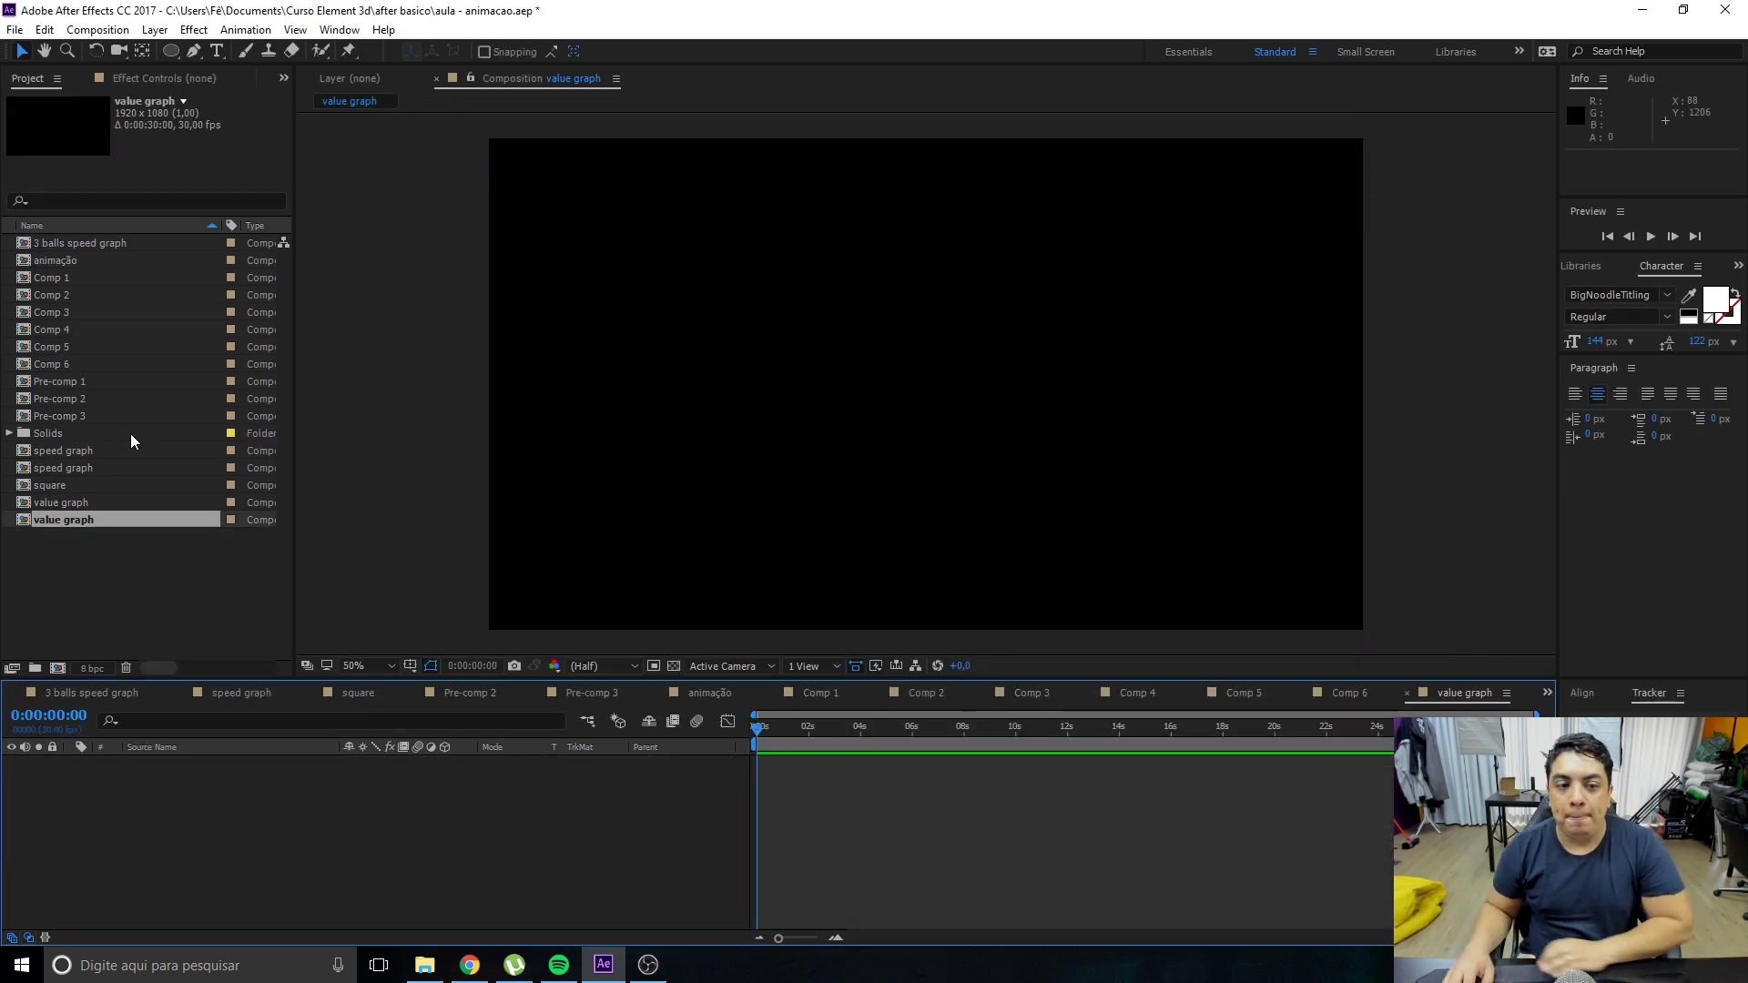
Draw a pink circle with the Ellipse tool, redrawing it after an undo.
click(171, 51)
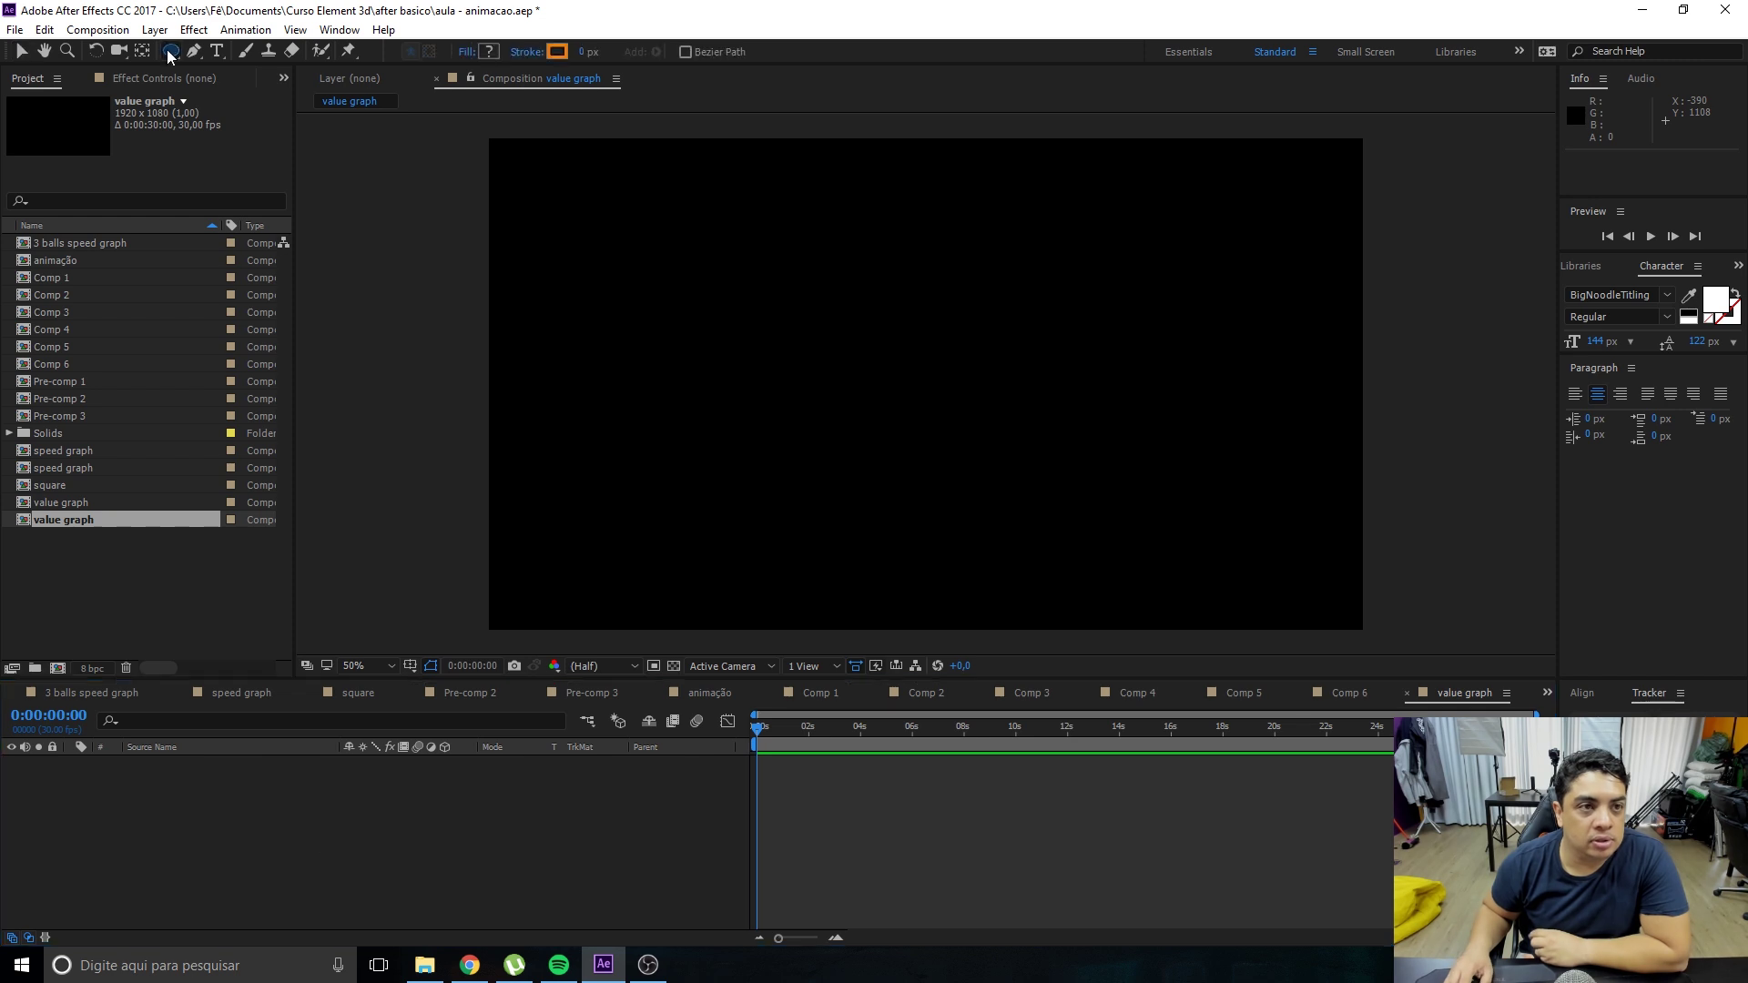
drag(648, 368, 707, 426)
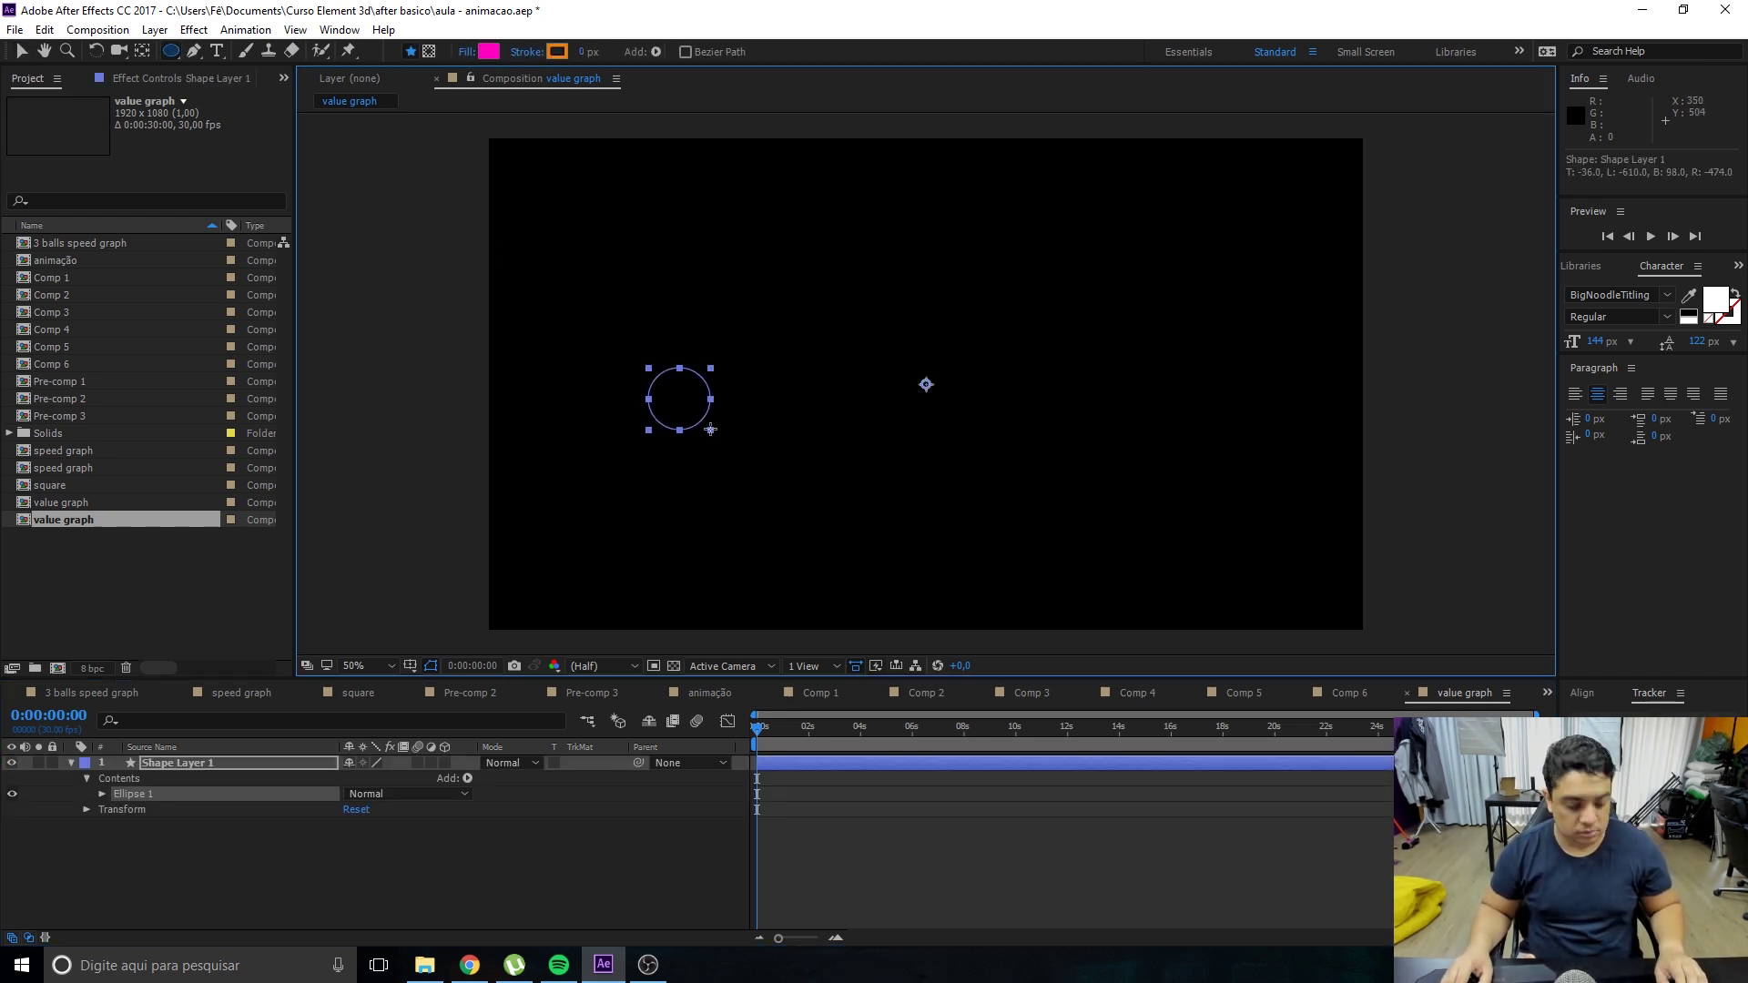
key(v)
drag(654, 404, 899, 387)
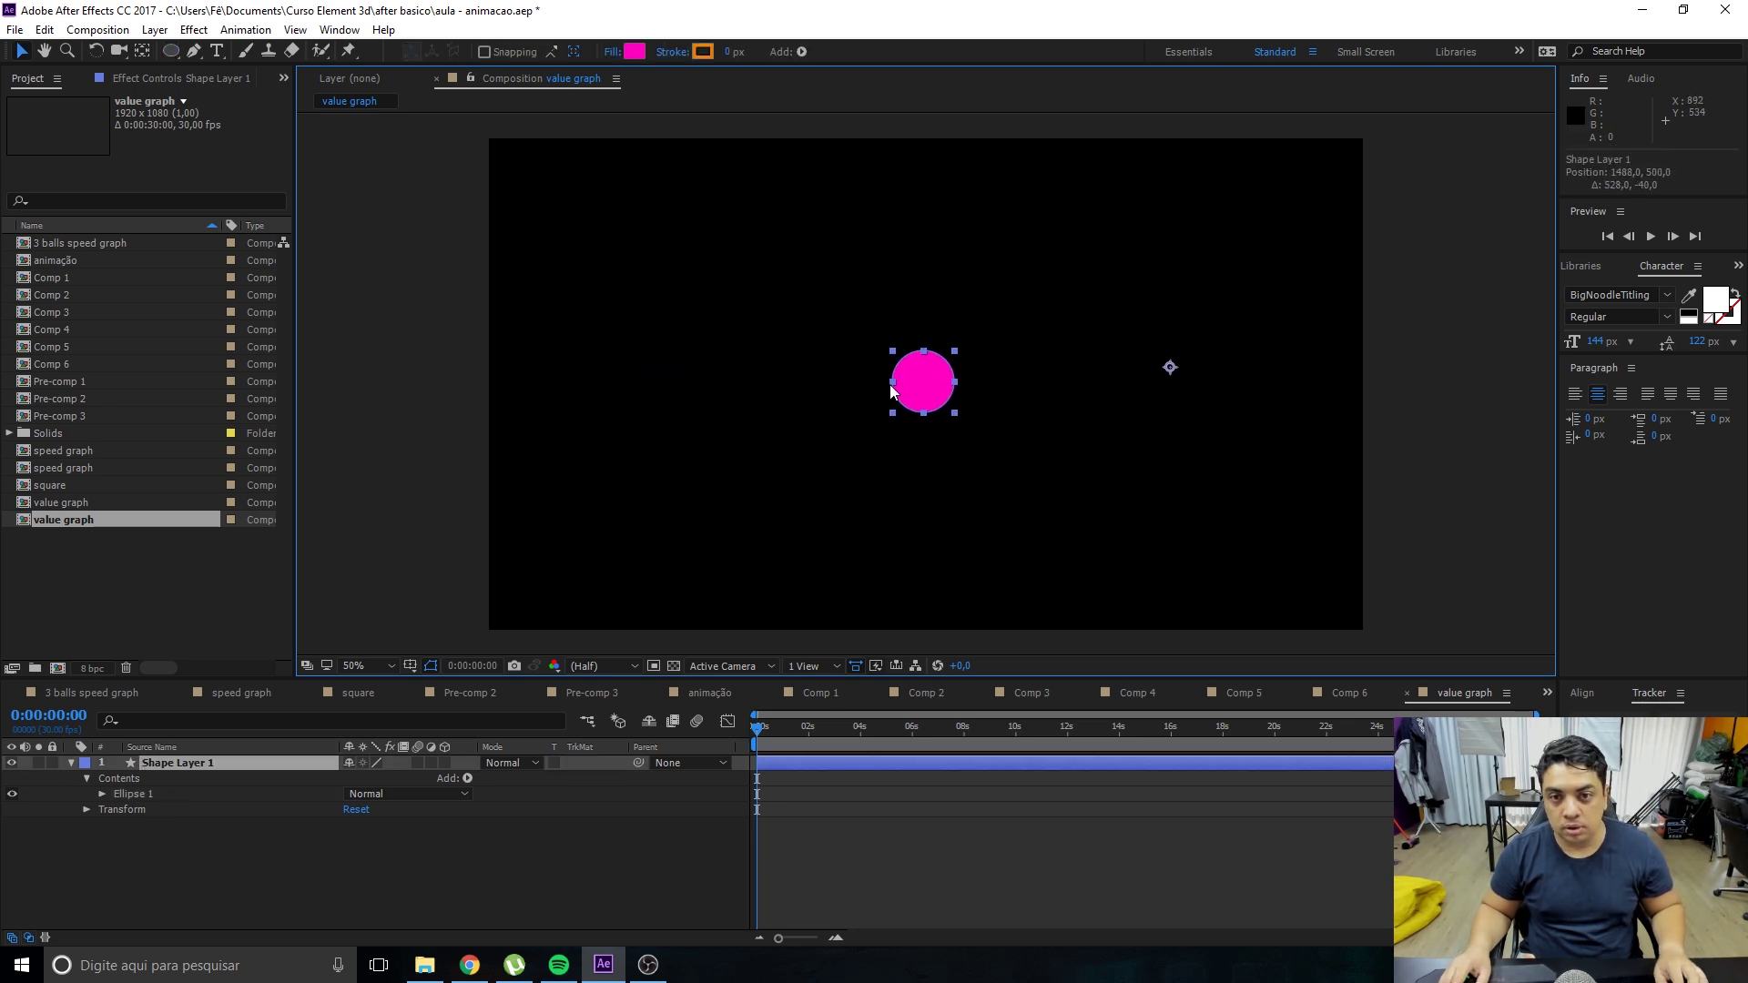
key(ctrl+z)
key(ctrl+z)
key(q)
mouse_move(677, 339)
mouse_down()
mouse_move(743, 404)
mouse_move(939, 395)
mouse_up()
key(v)
Turn on the Title/Action Safe guides and try centring the circle, then undo the move.
click(410, 665)
click(466, 682)
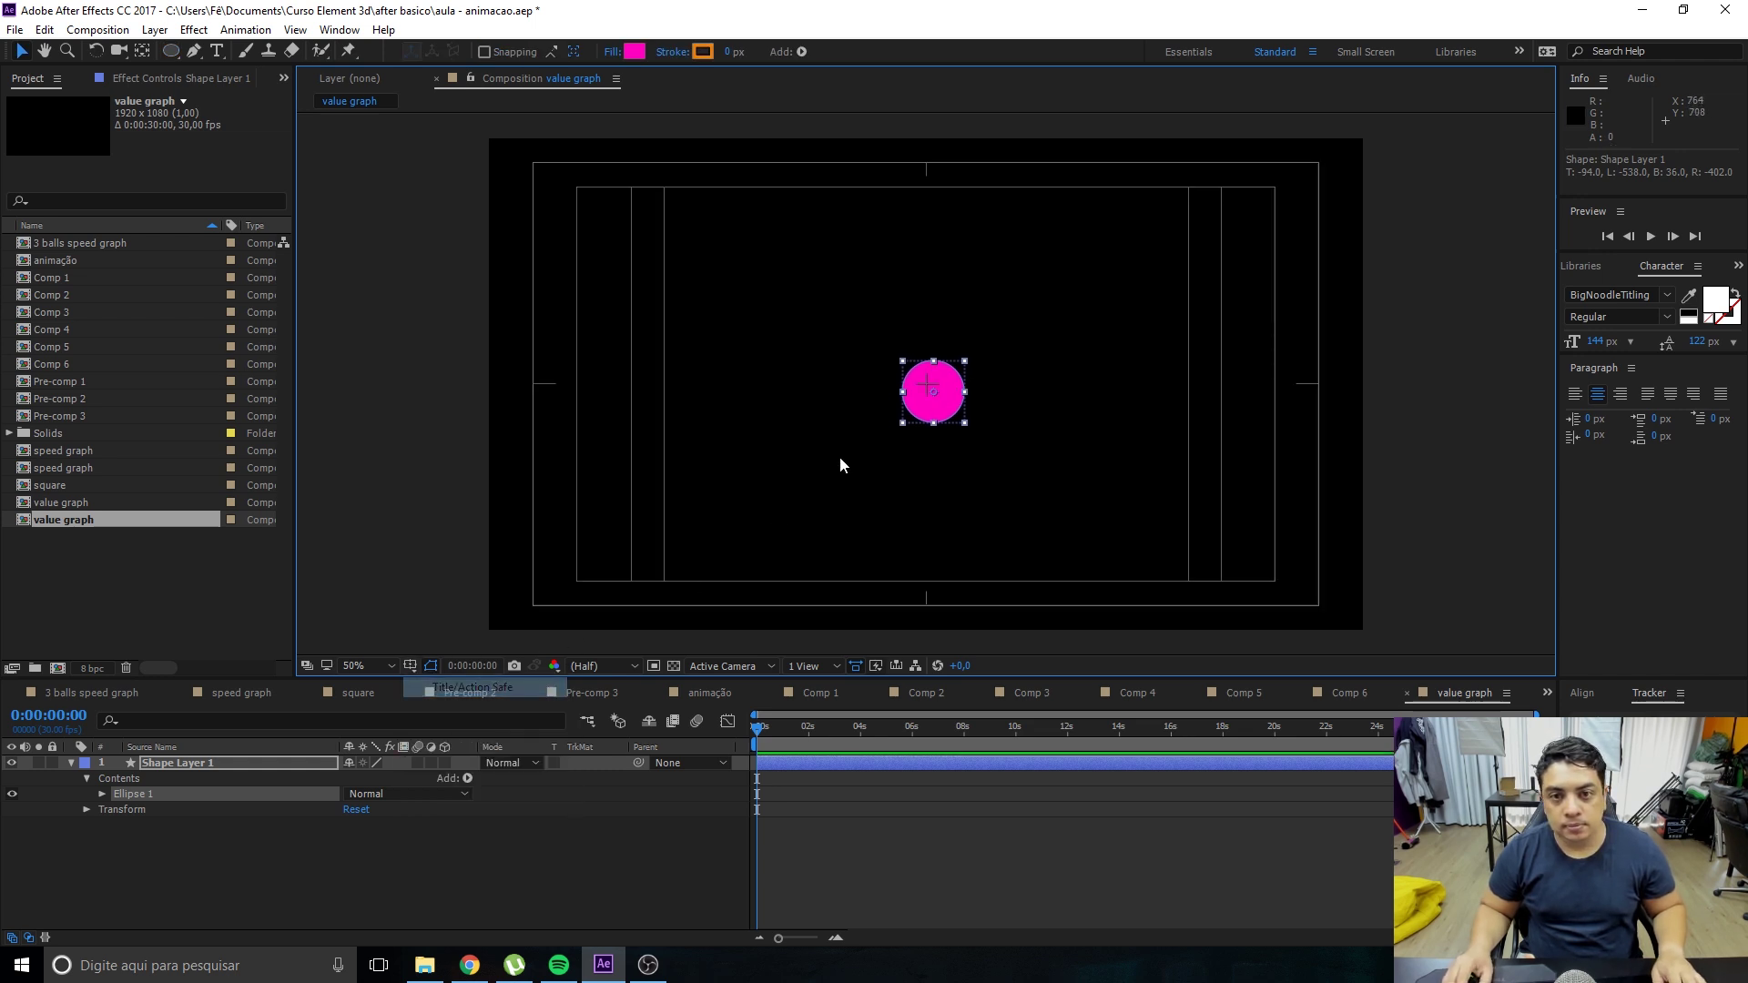
mouse_move(933, 423)
mouse_down()
mouse_move(945, 405)
mouse_move(712, 407)
mouse_up()
click(271, 866)
click(210, 766)
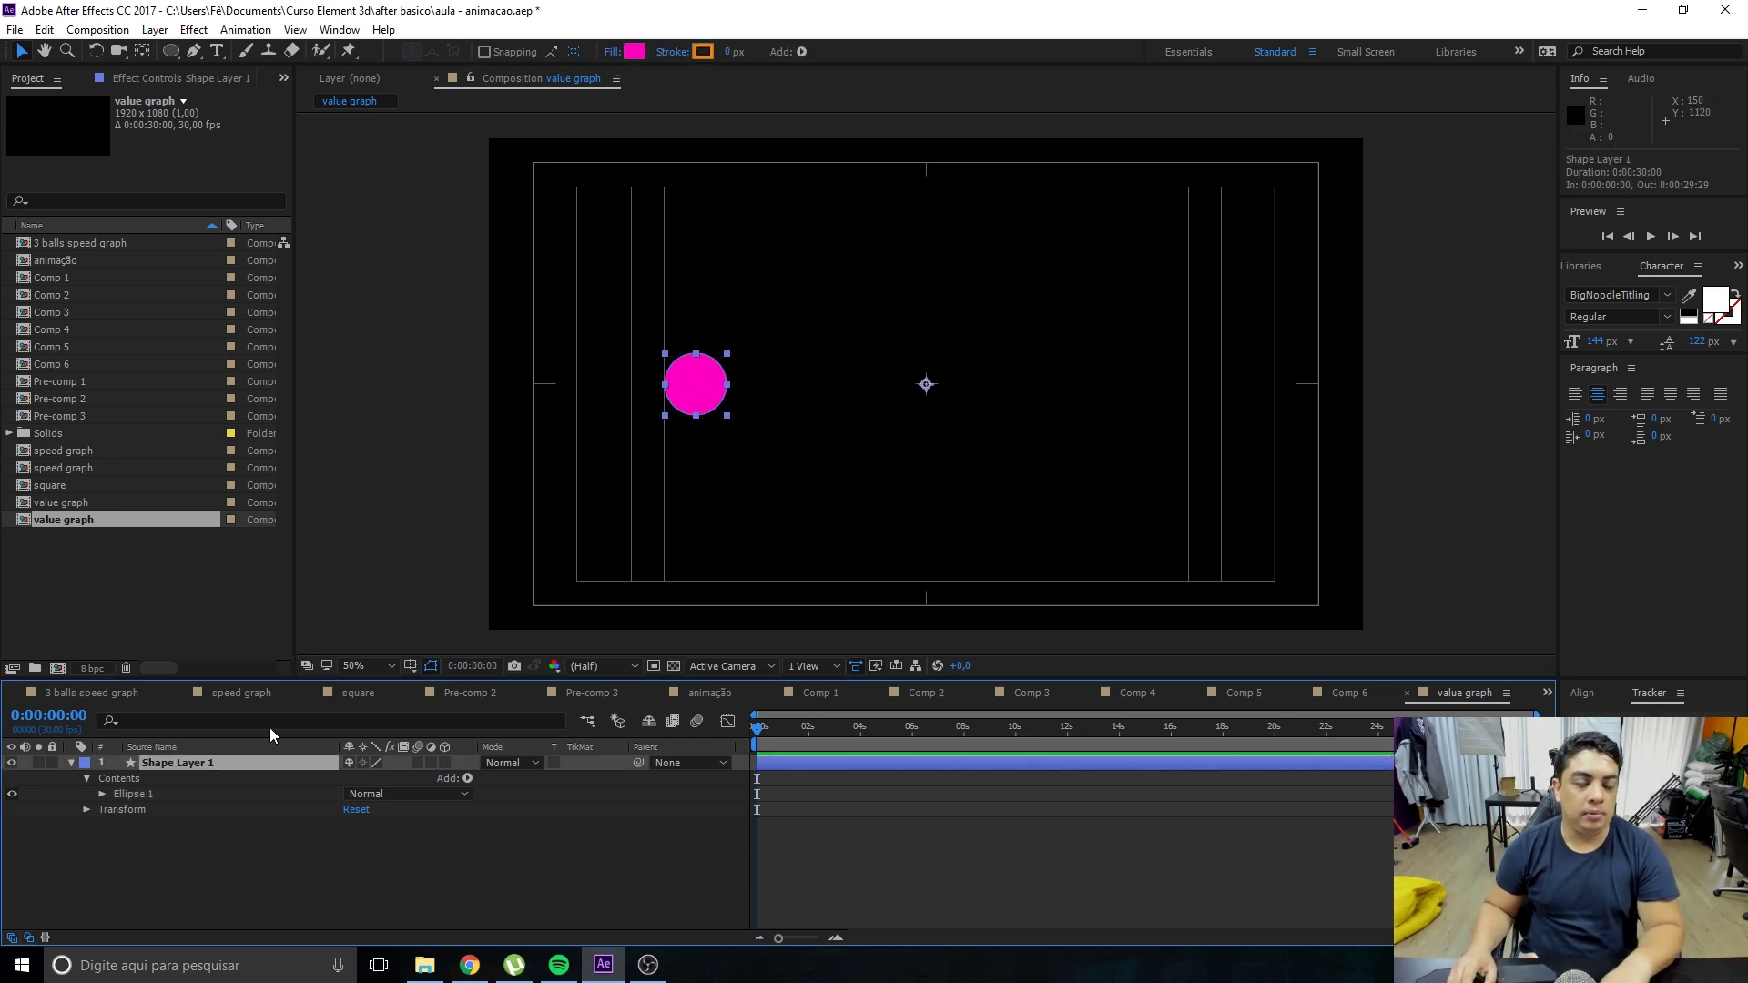
key(ctrl+z)
Move the circle left to position 362,540 and hide the Title/Action Safe guides.
click(884, 408)
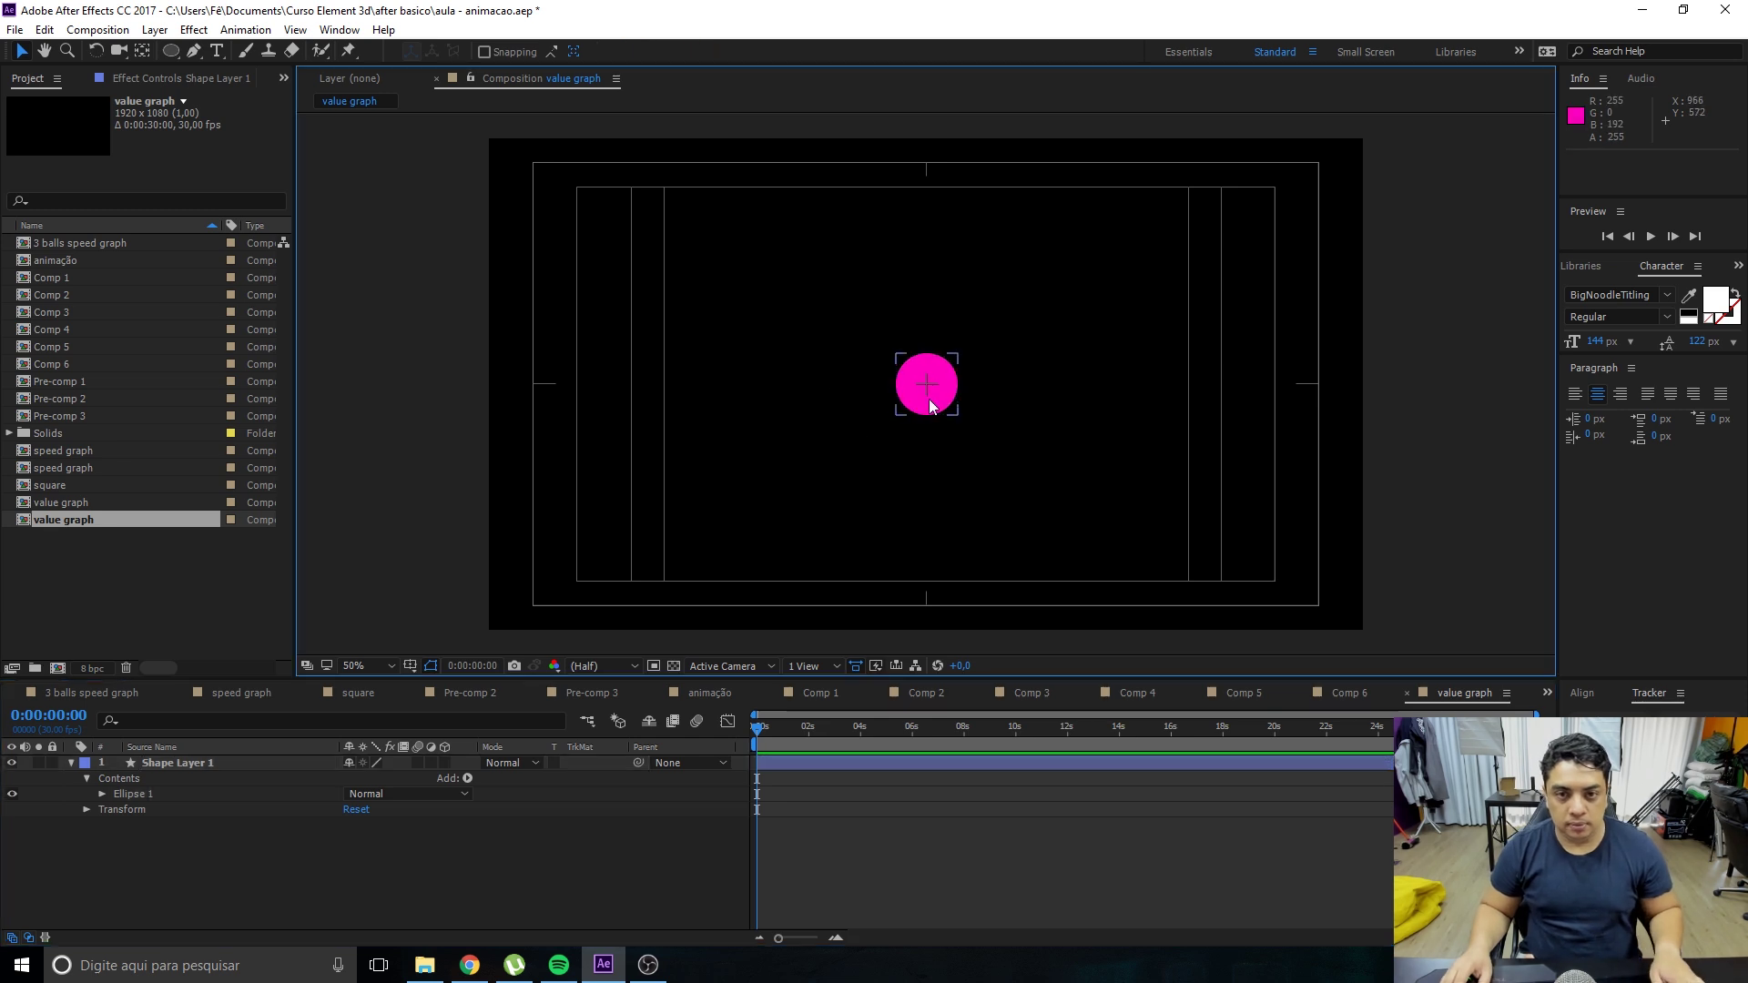
drag(926, 387, 653, 387)
click(419, 670)
click(435, 694)
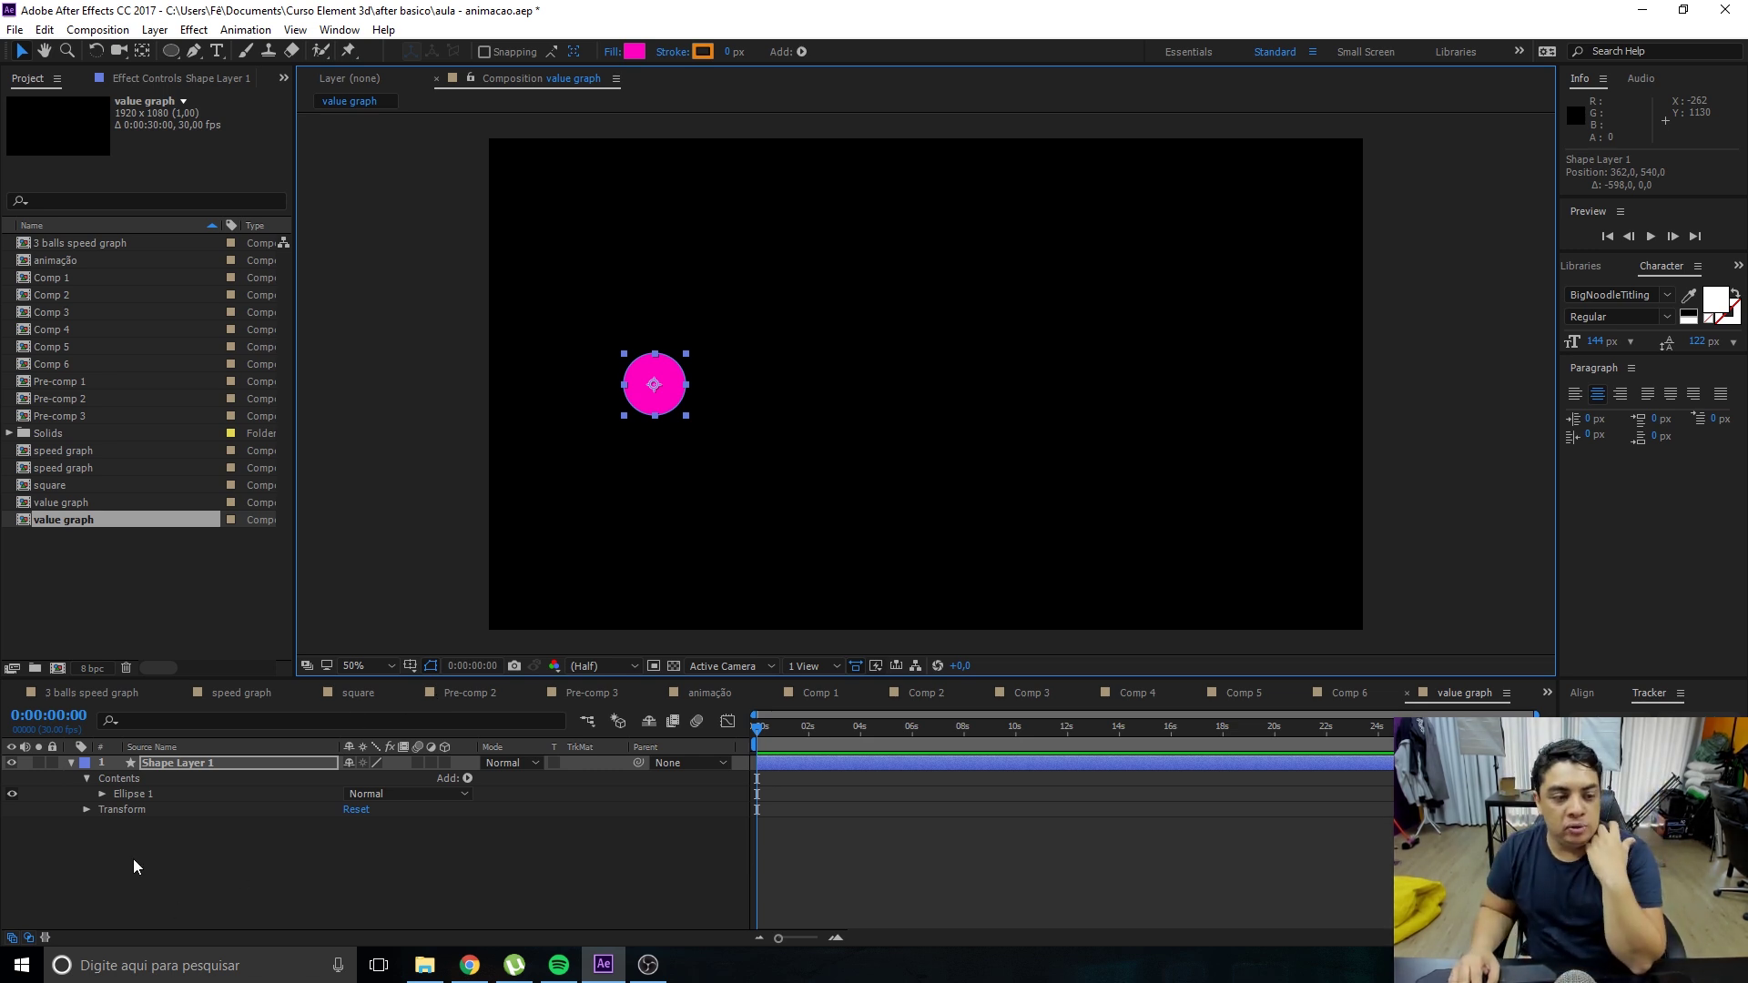
click(165, 768)
Keyframe Position at 0s at x 362, then move the circle to x 1538 at 1s.
key(p)
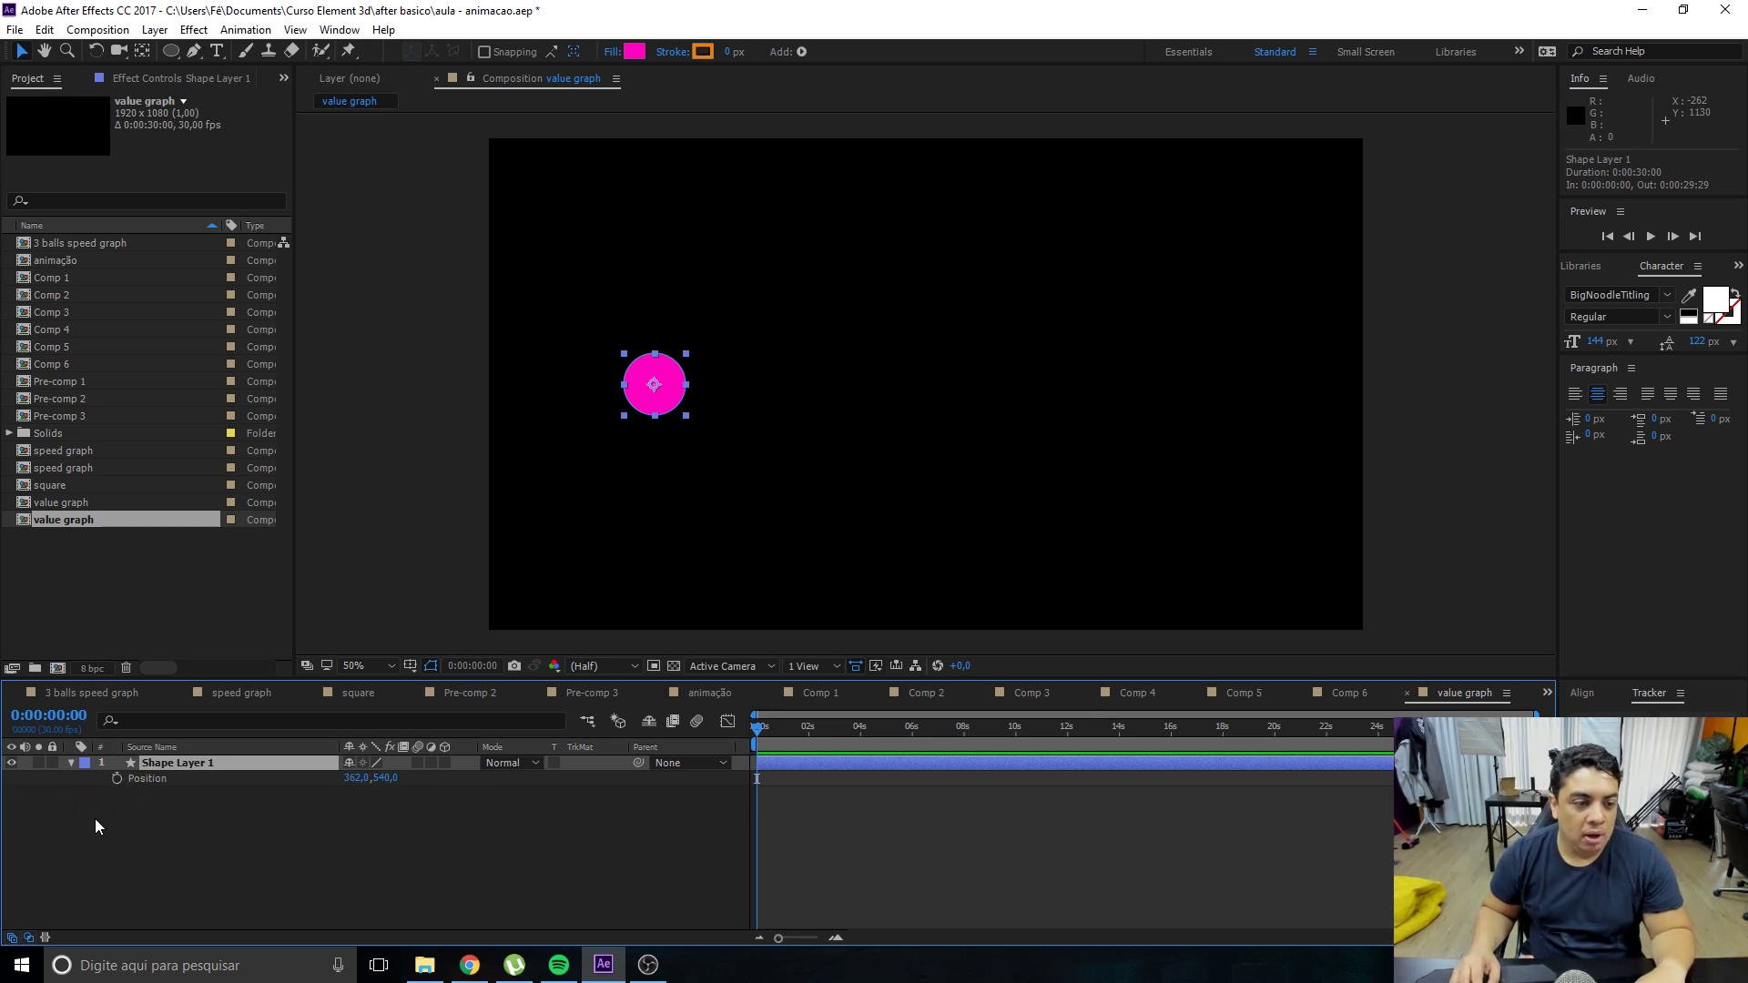
click(119, 780)
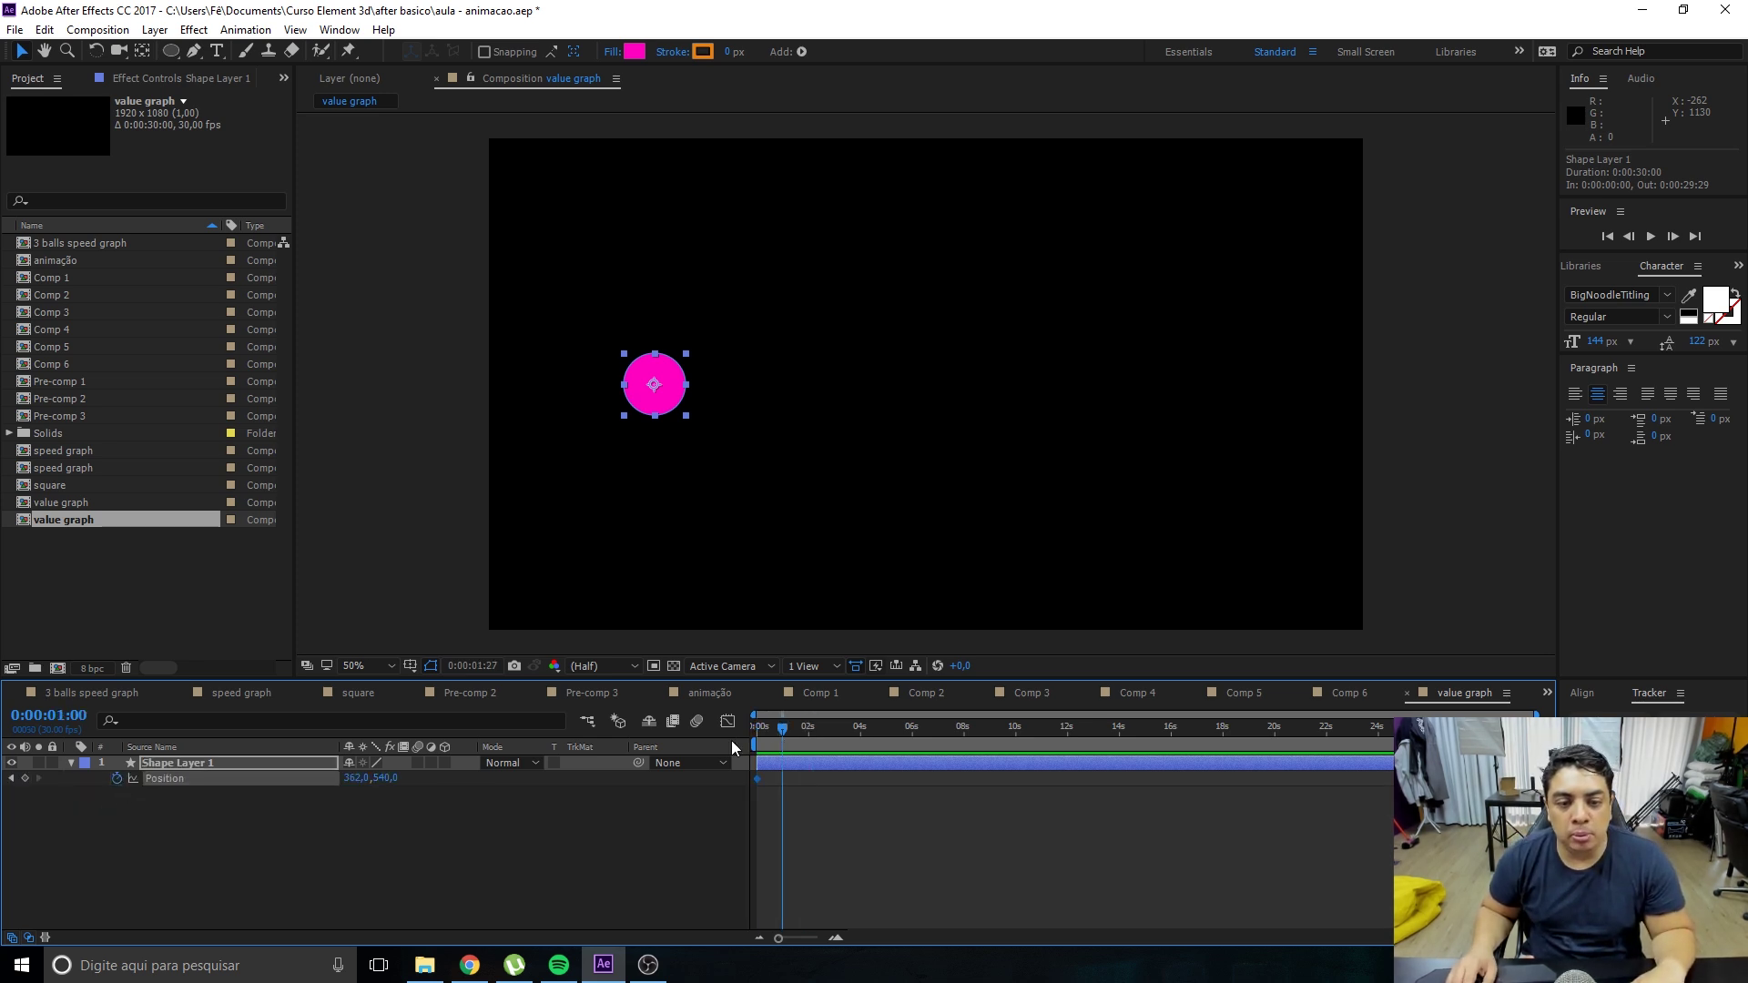
key(equal)
key(equal)
key(equal)
drag(787, 734, 864, 748)
drag(674, 401, 1209, 401)
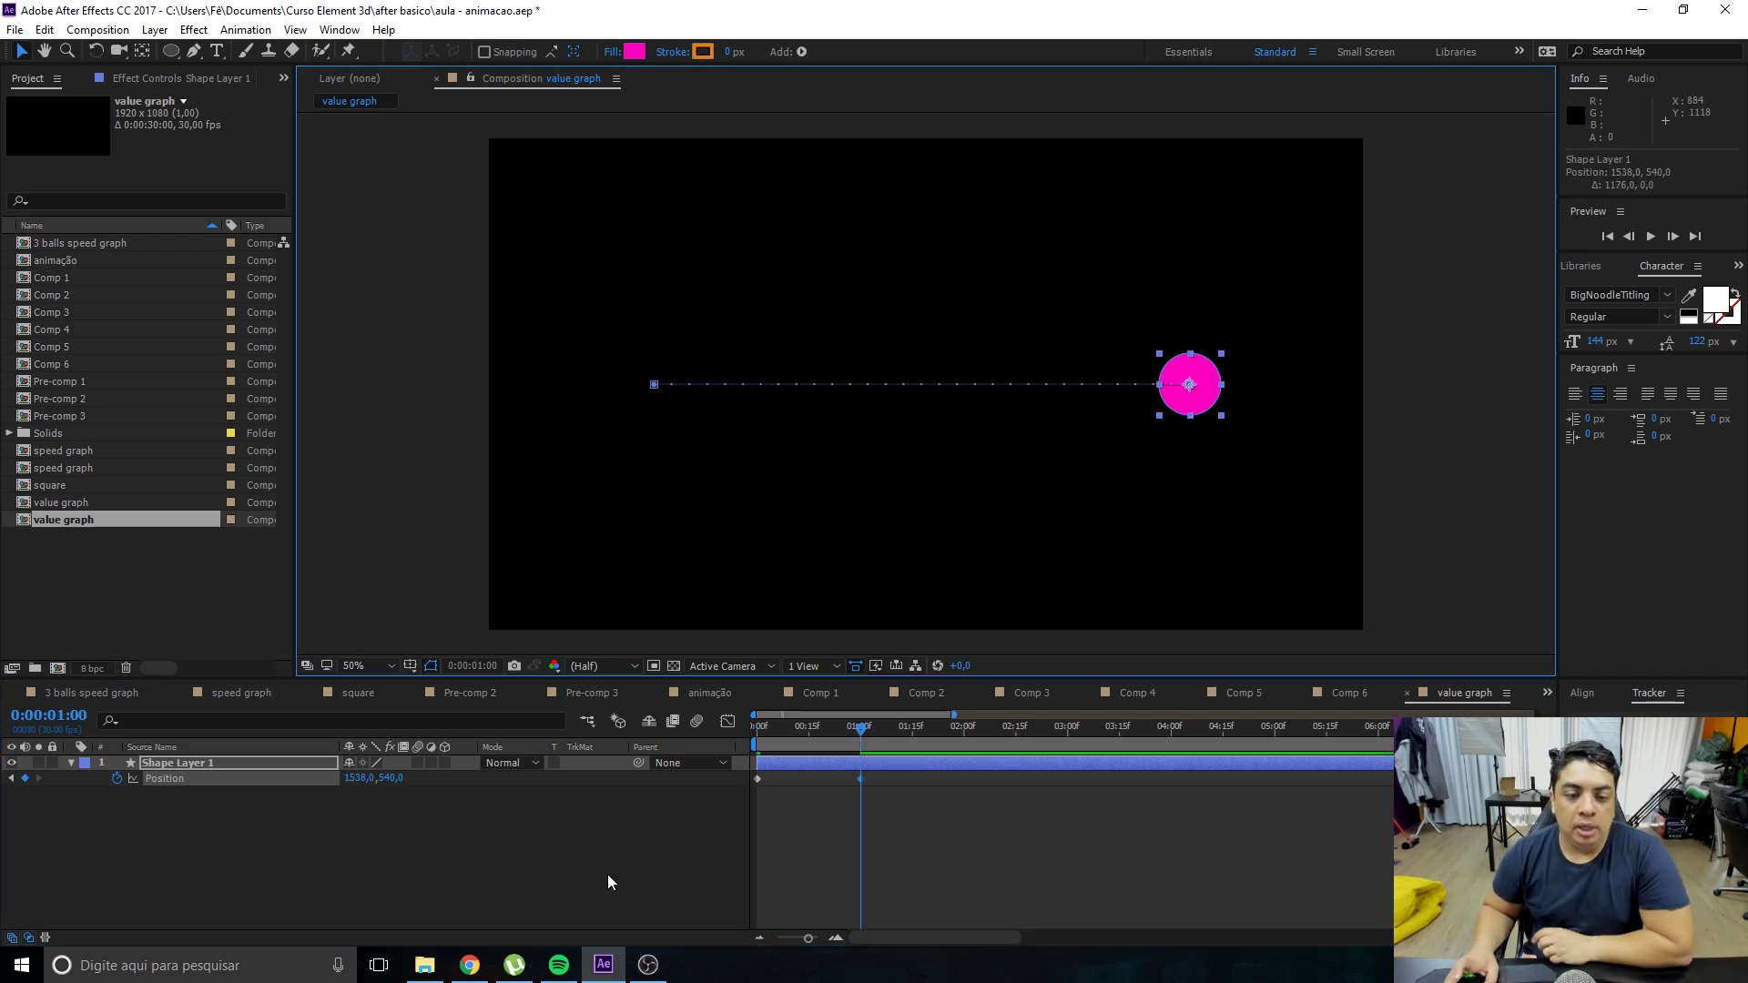
In the Graph Editor, try Easy Ease (F9) on both Position keyframes, then revert them to linear.
click(728, 722)
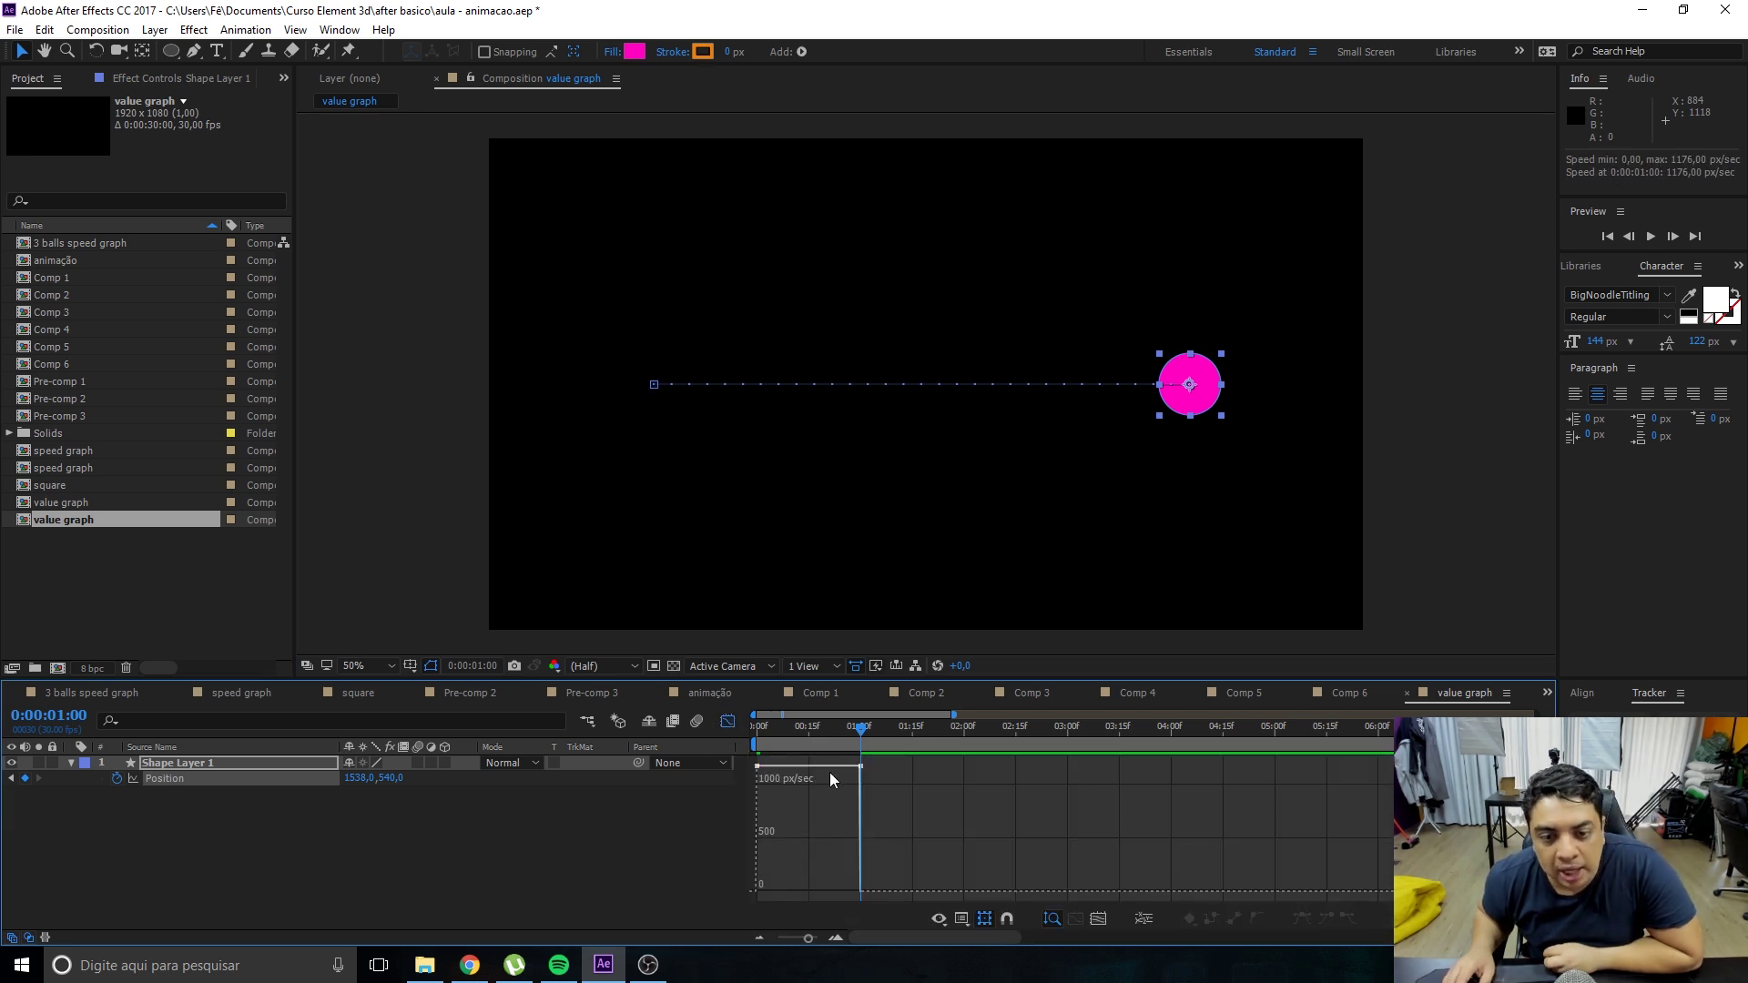
mouse_move(823, 730)
mouse_down()
mouse_move(769, 703)
mouse_move(788, 728)
mouse_up()
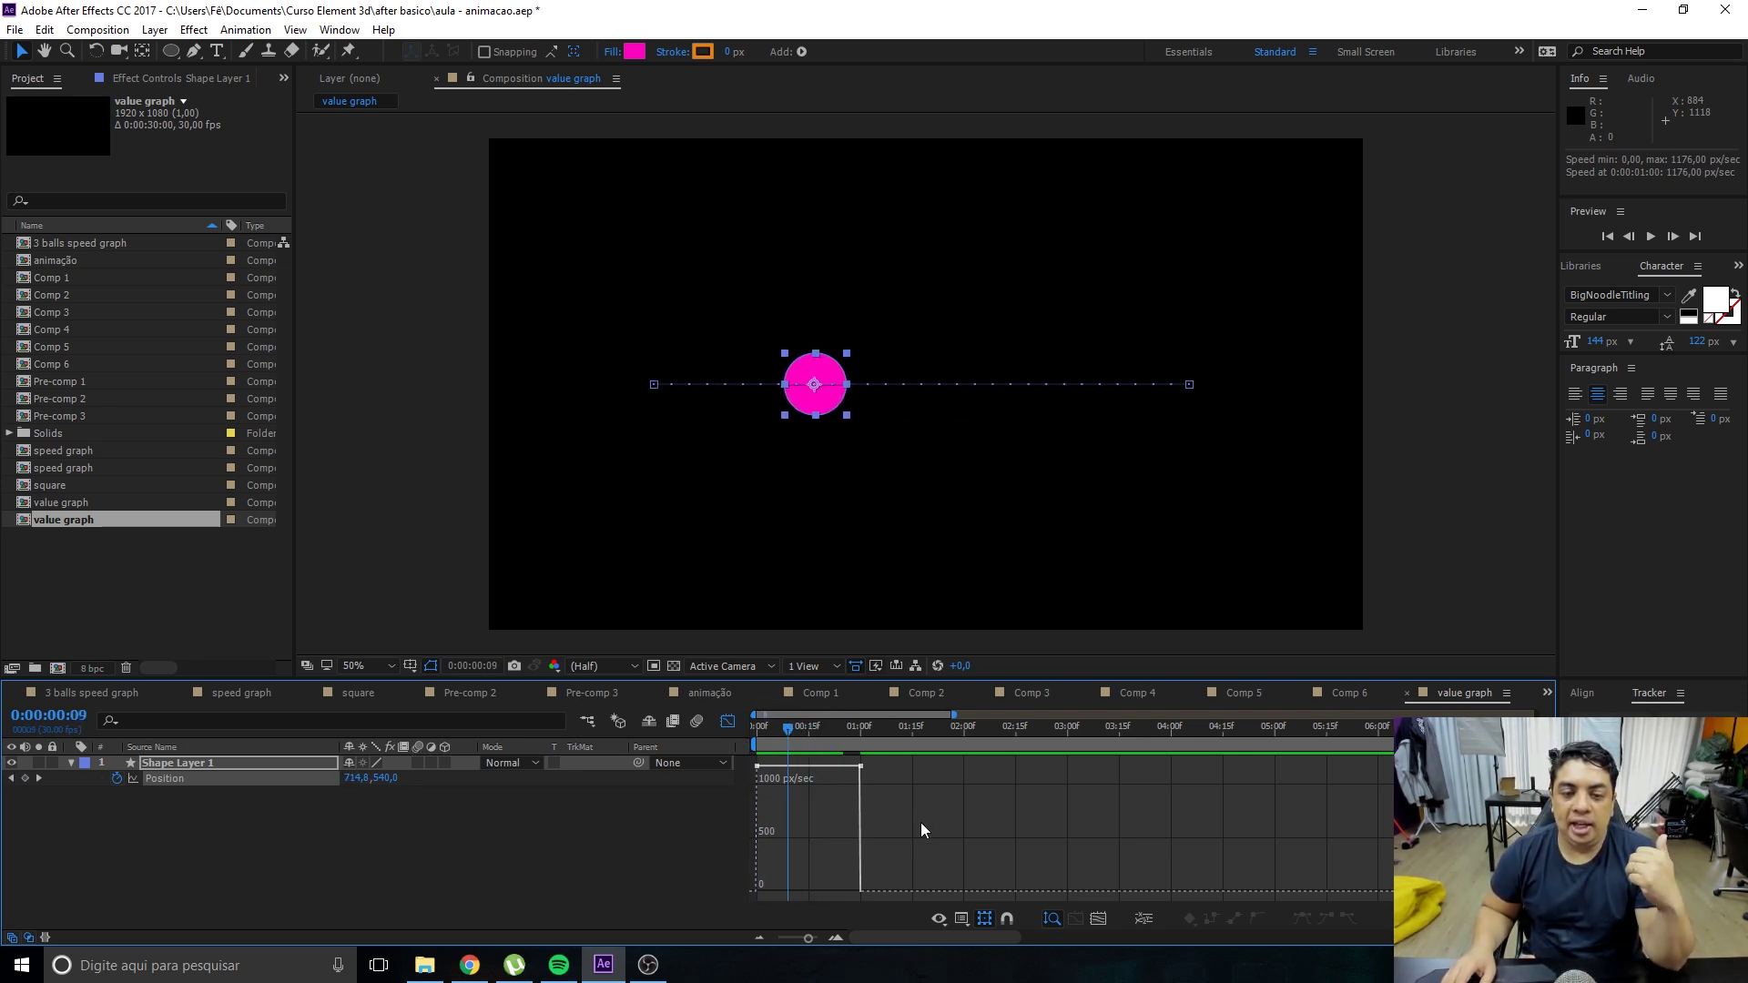
drag(770, 778, 736, 761)
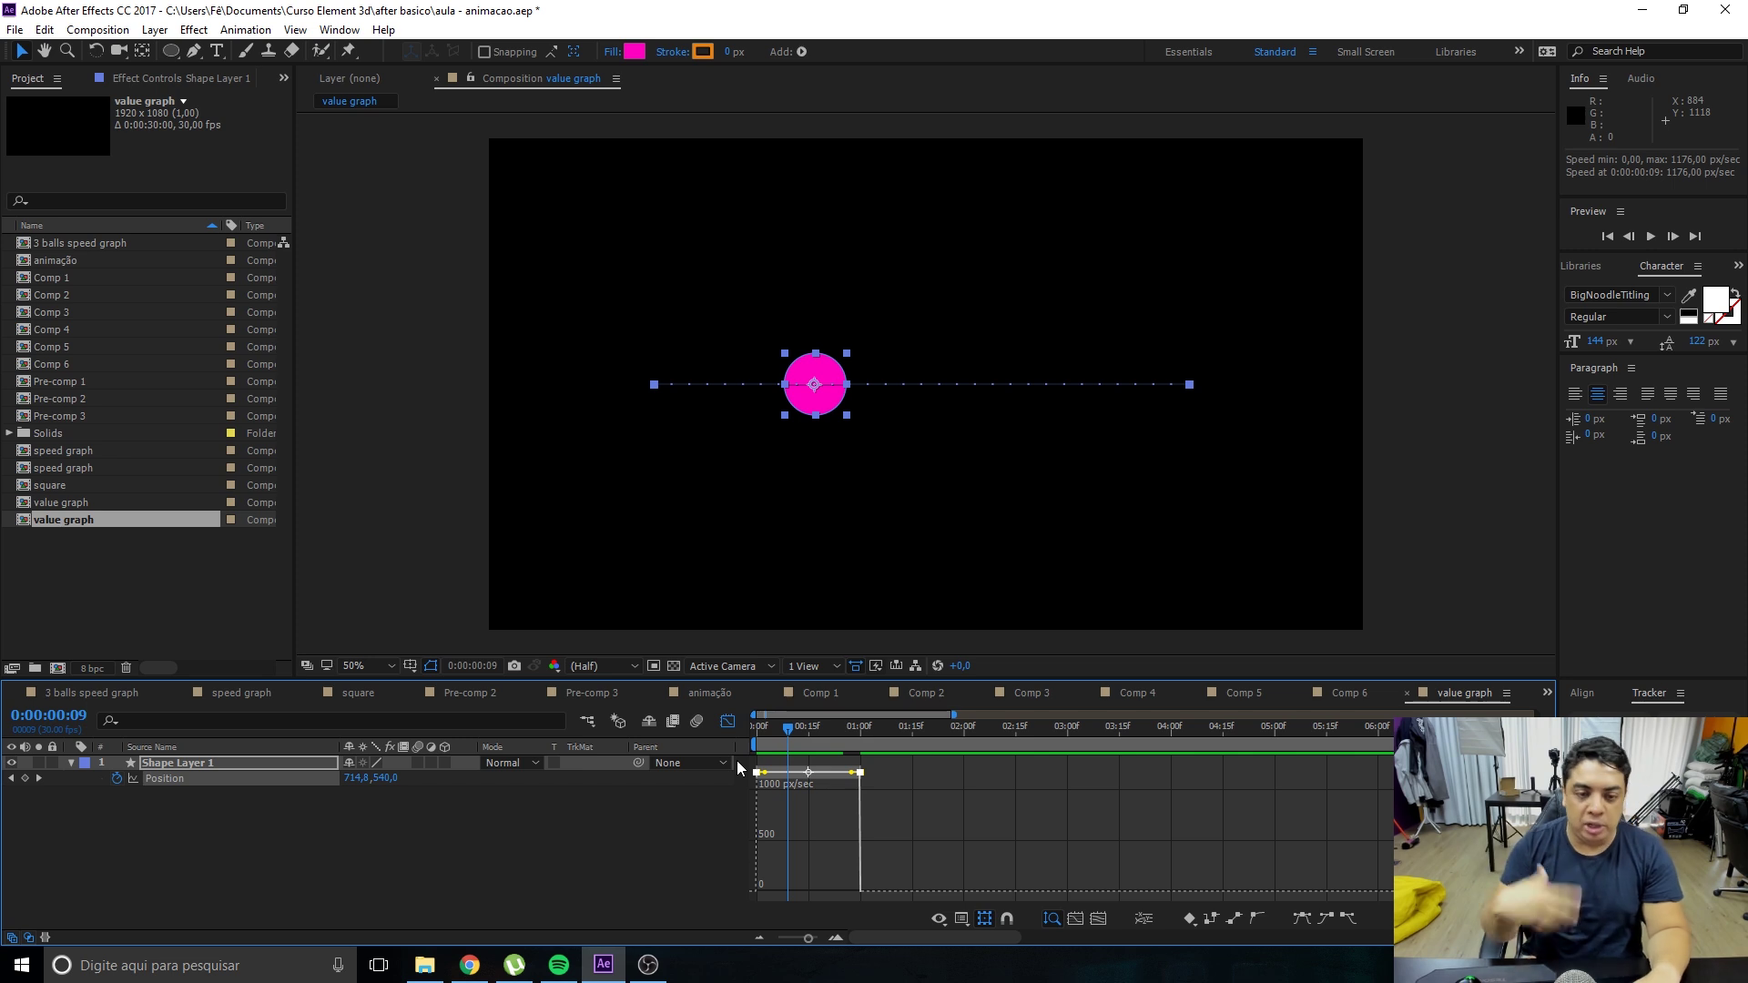
drag(929, 821, 708, 747)
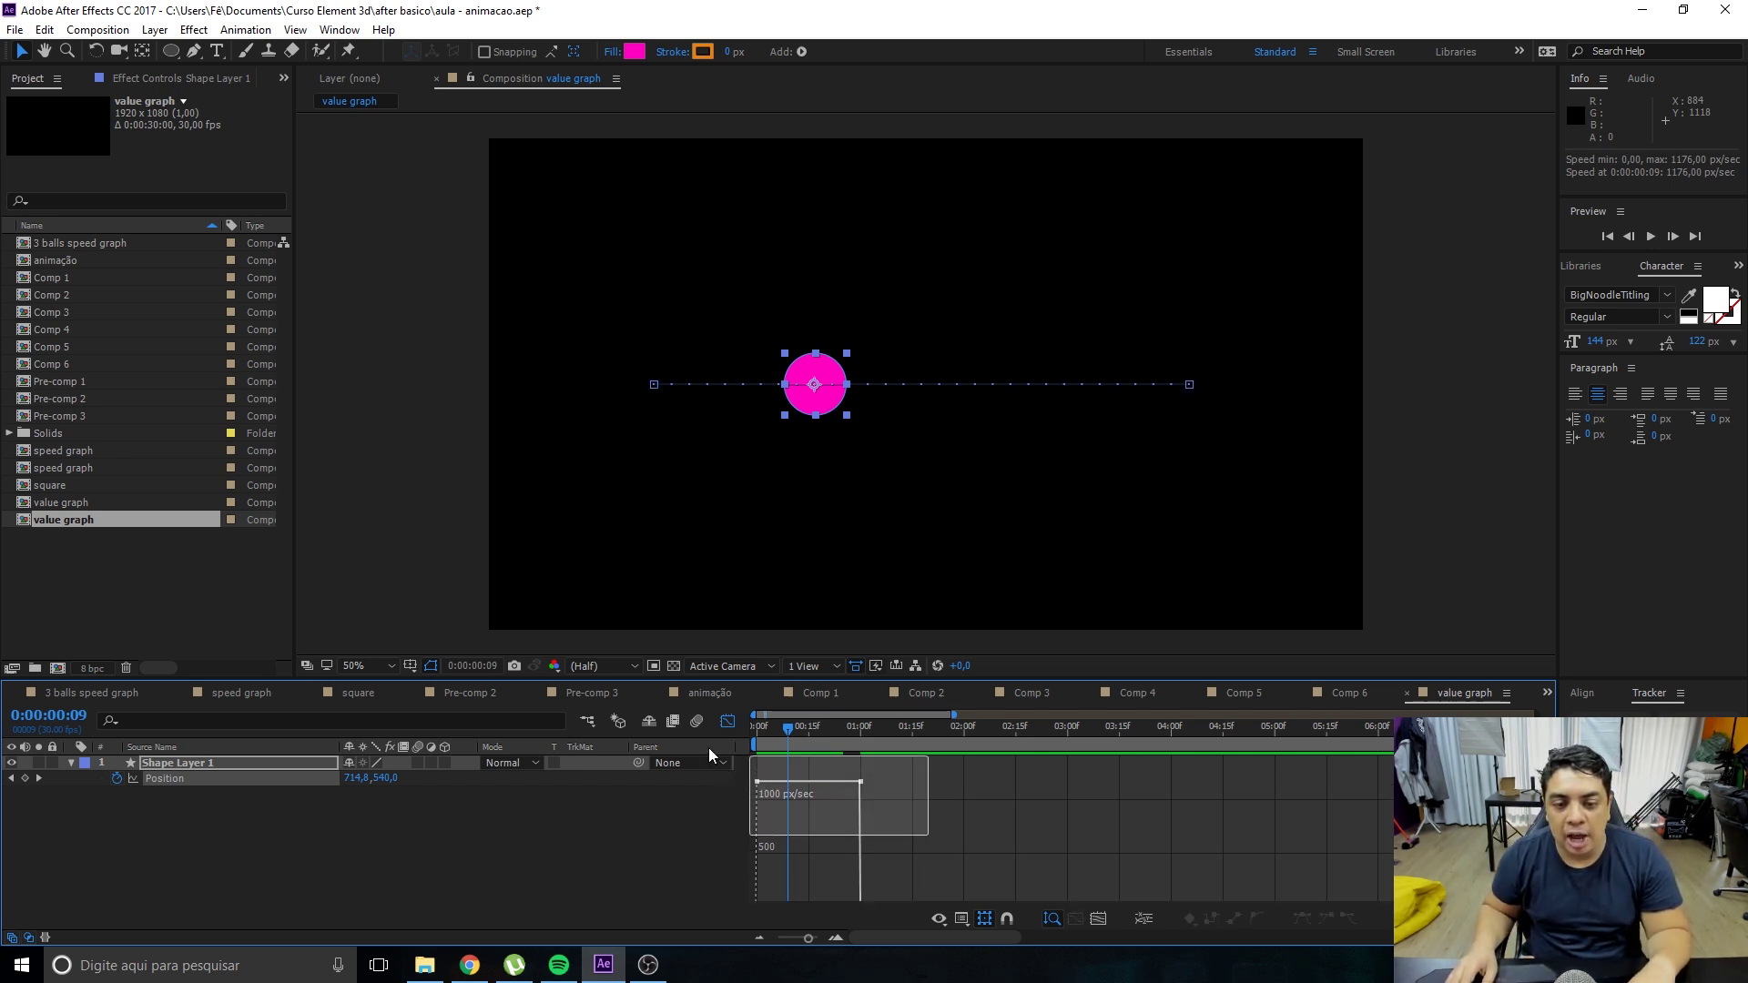
key(F9)
click(937, 838)
click(761, 893)
drag(774, 893, 778, 894)
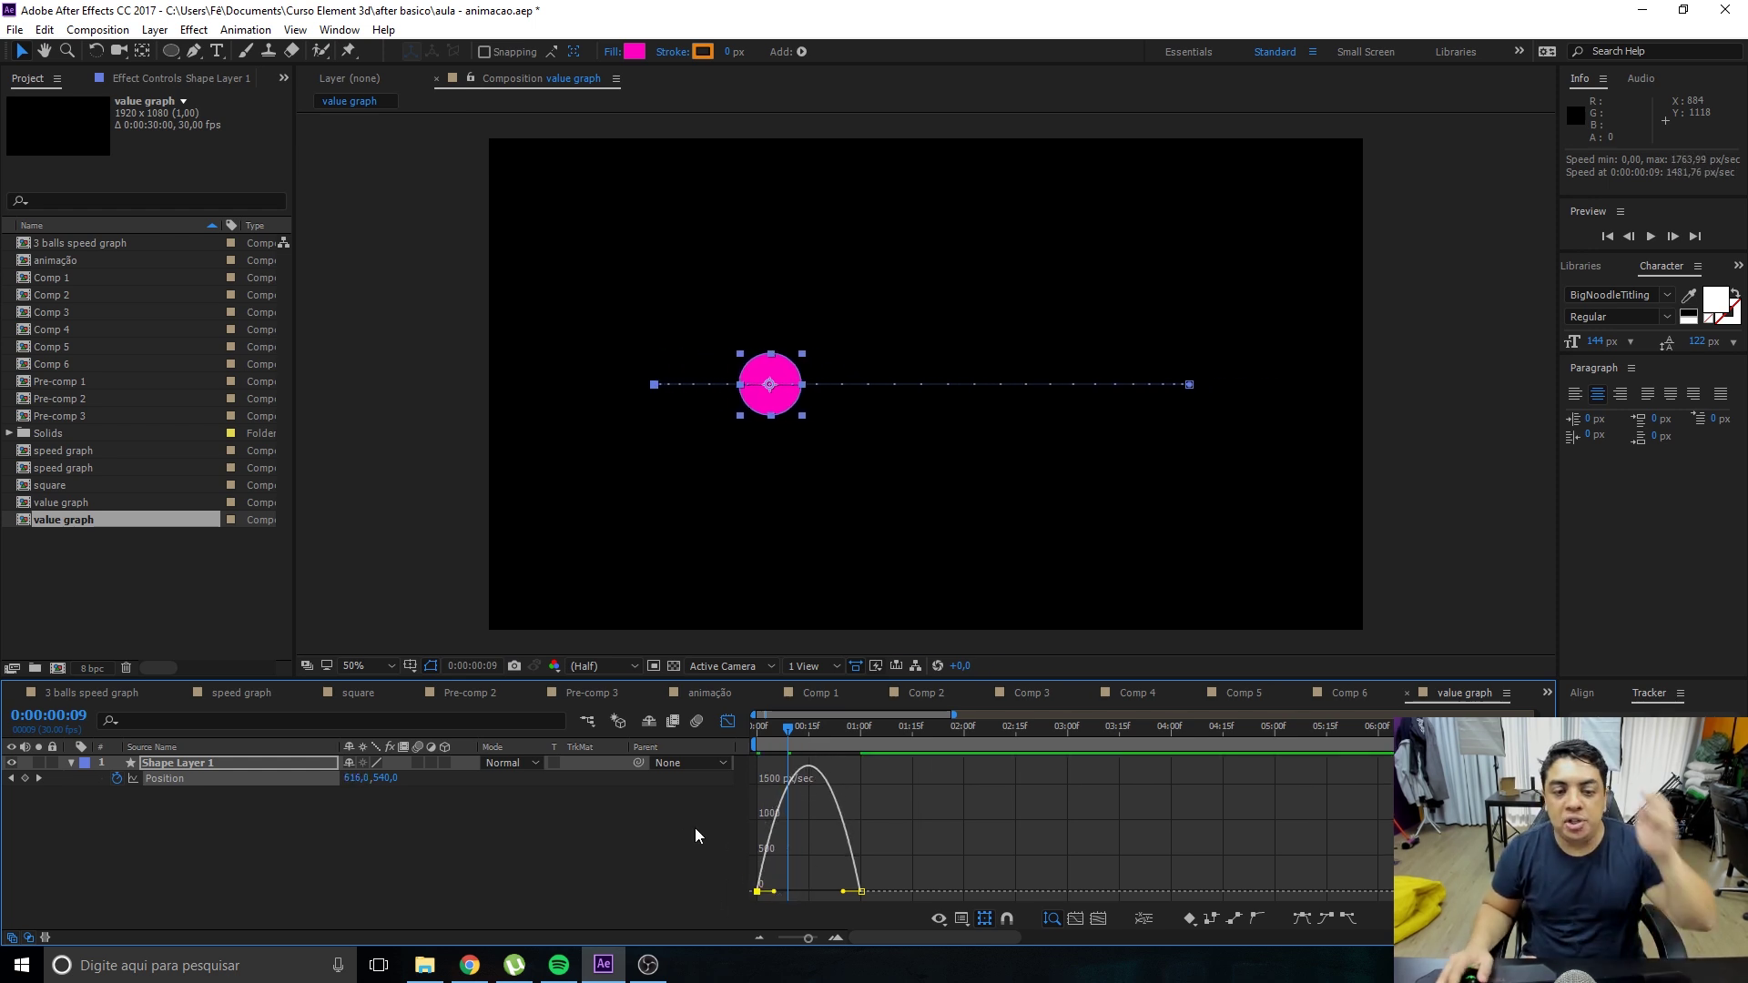
key(ctrl+z)
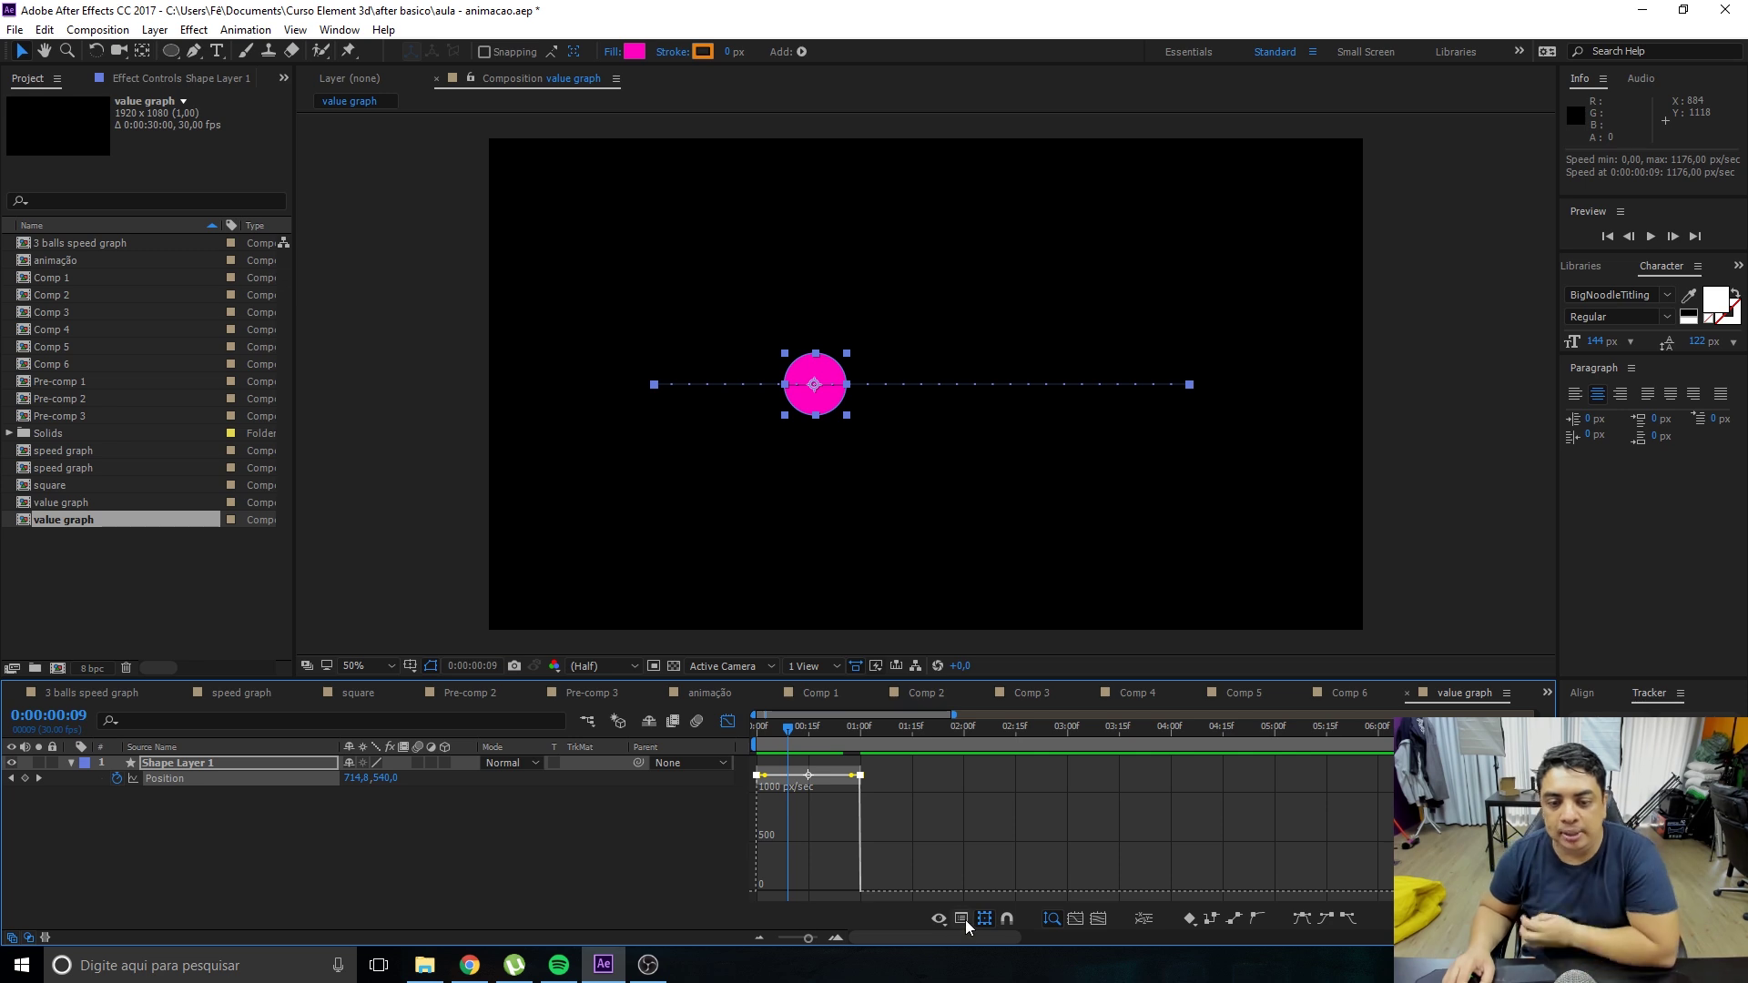
click(962, 918)
Switch to Edit Value Graph, enlarge the timeline panel, select both keyframes and return to frame 0.
click(1007, 726)
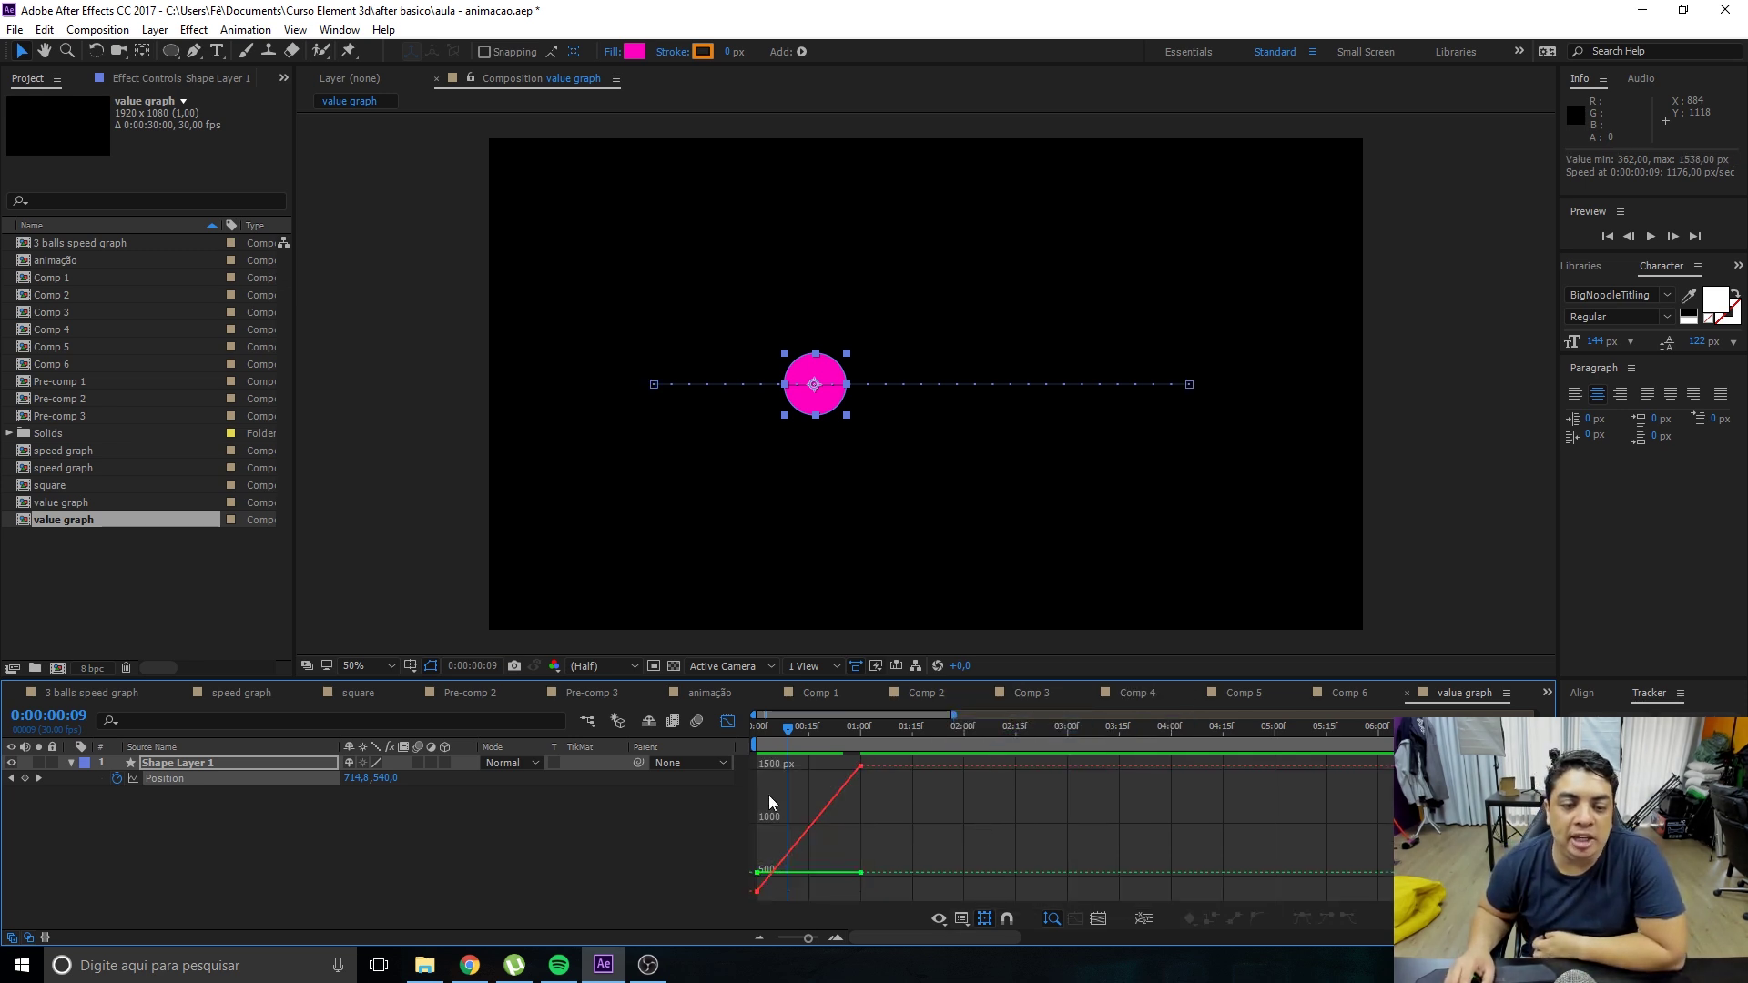
drag(773, 681, 769, 639)
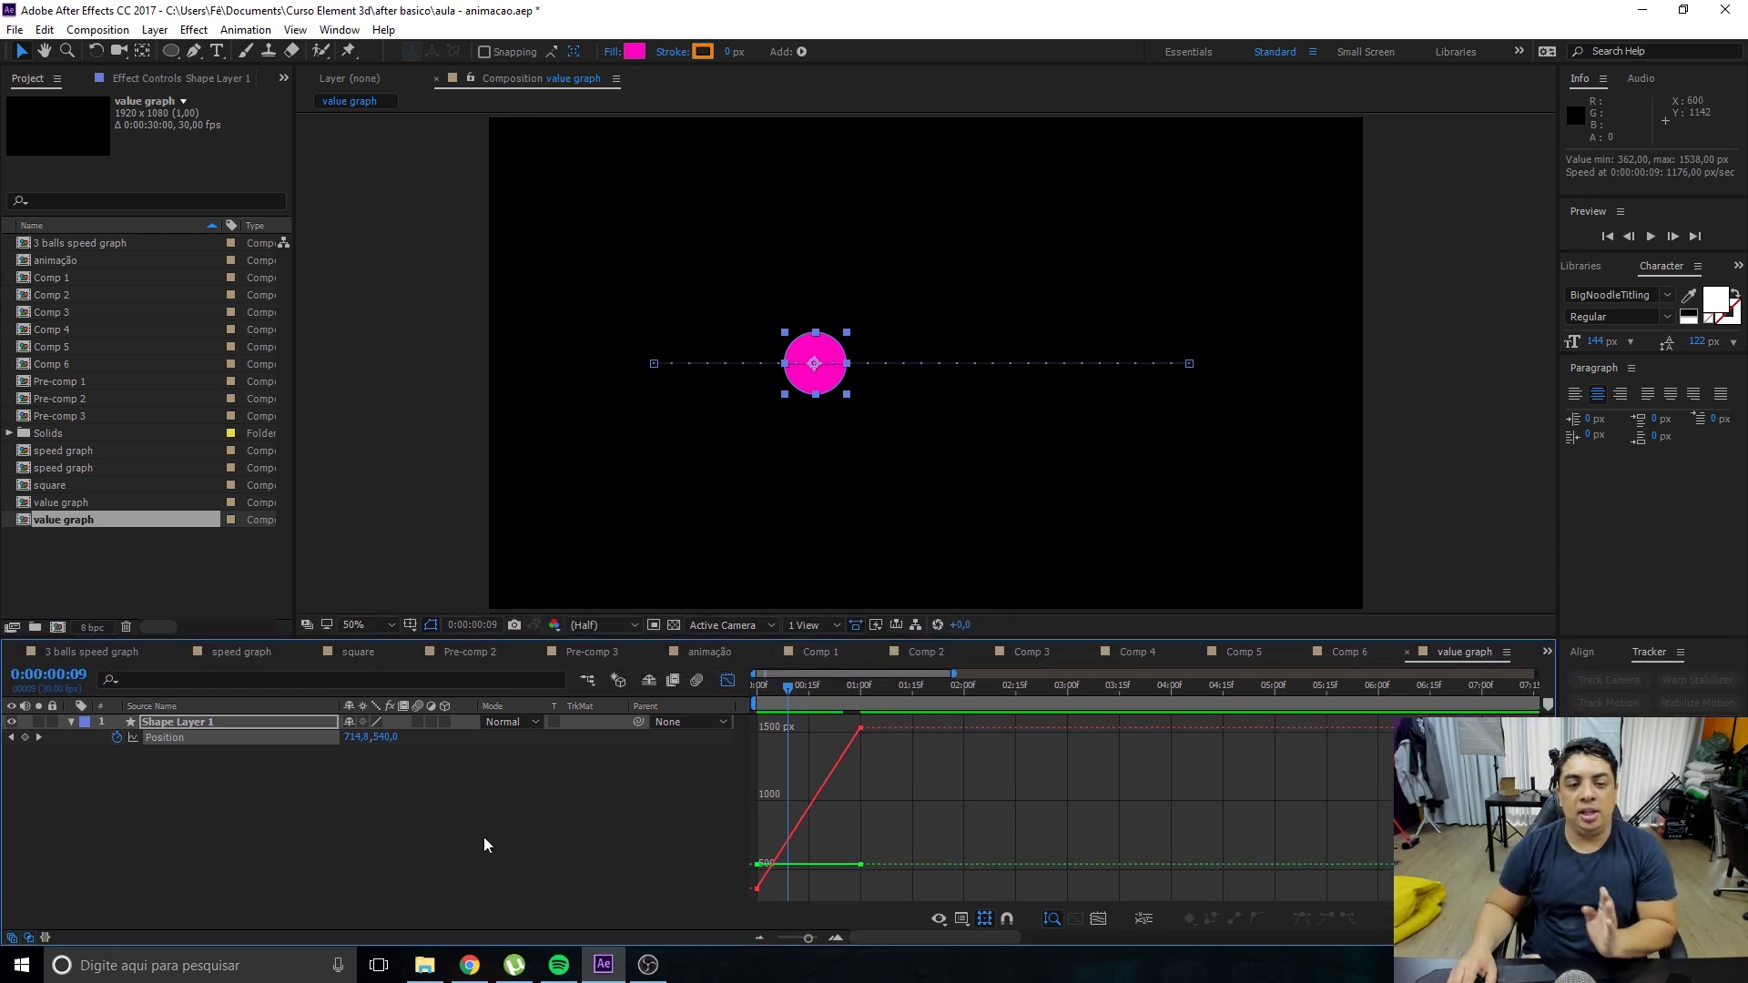
click(758, 889)
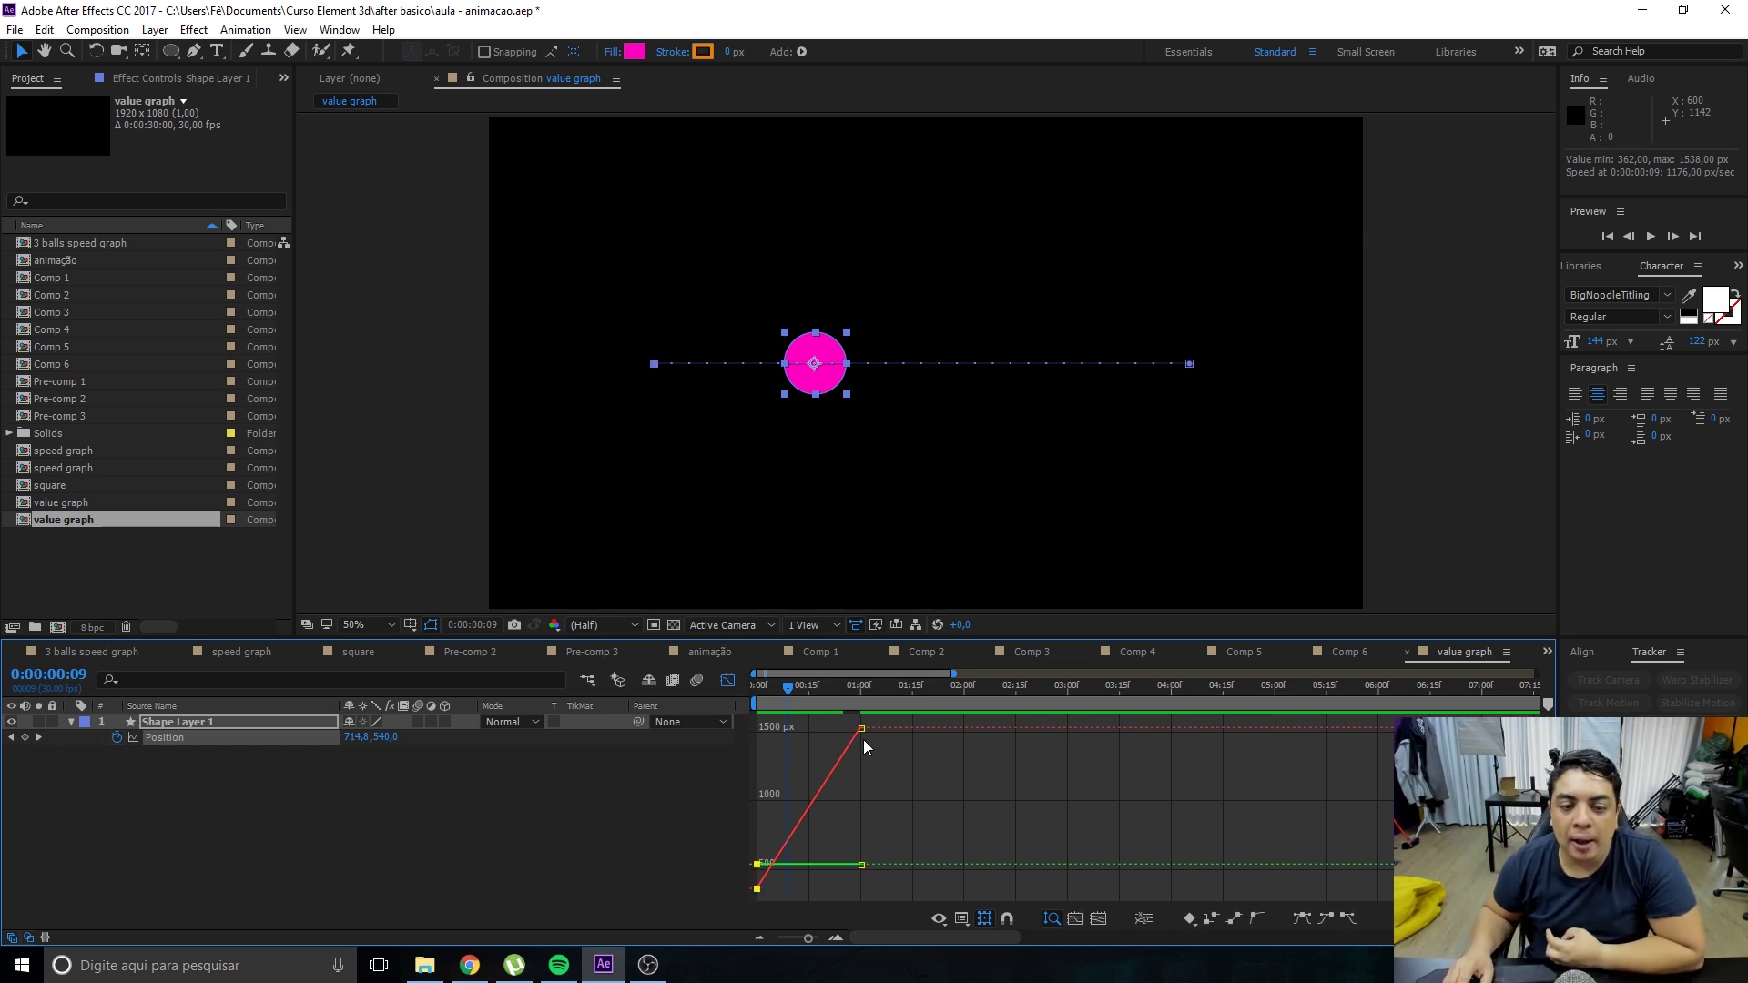
drag(813, 678, 763, 712)
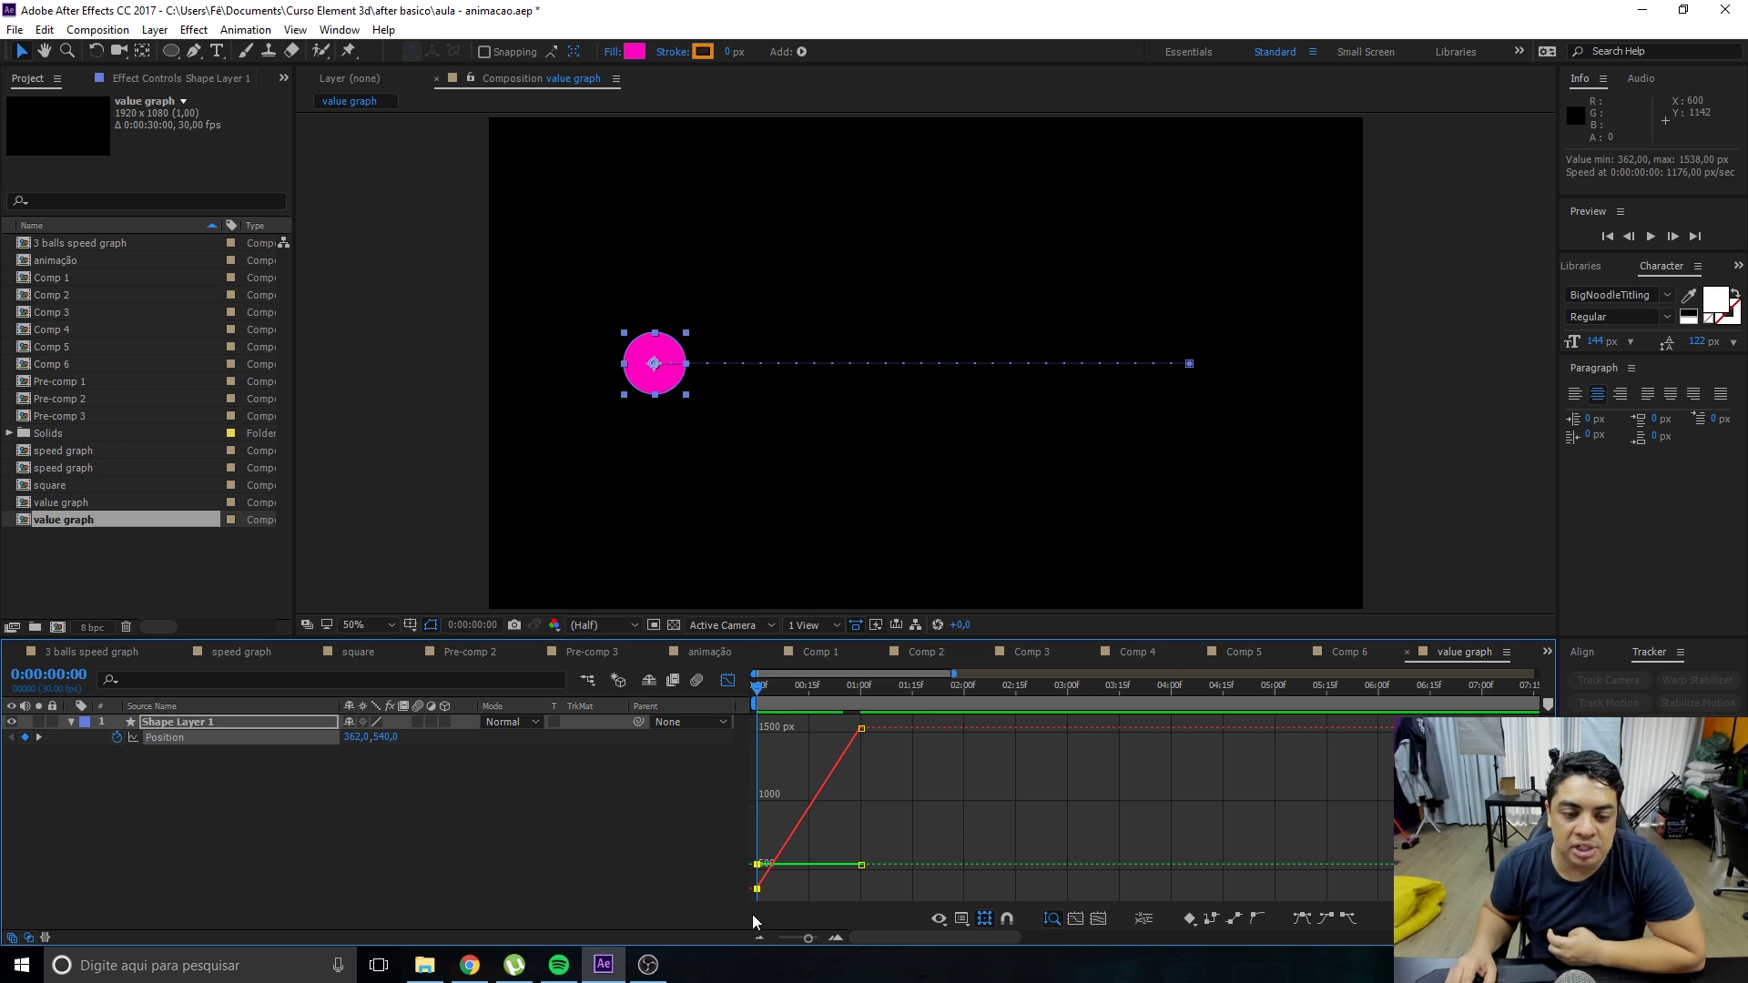
drag(763, 712, 738, 698)
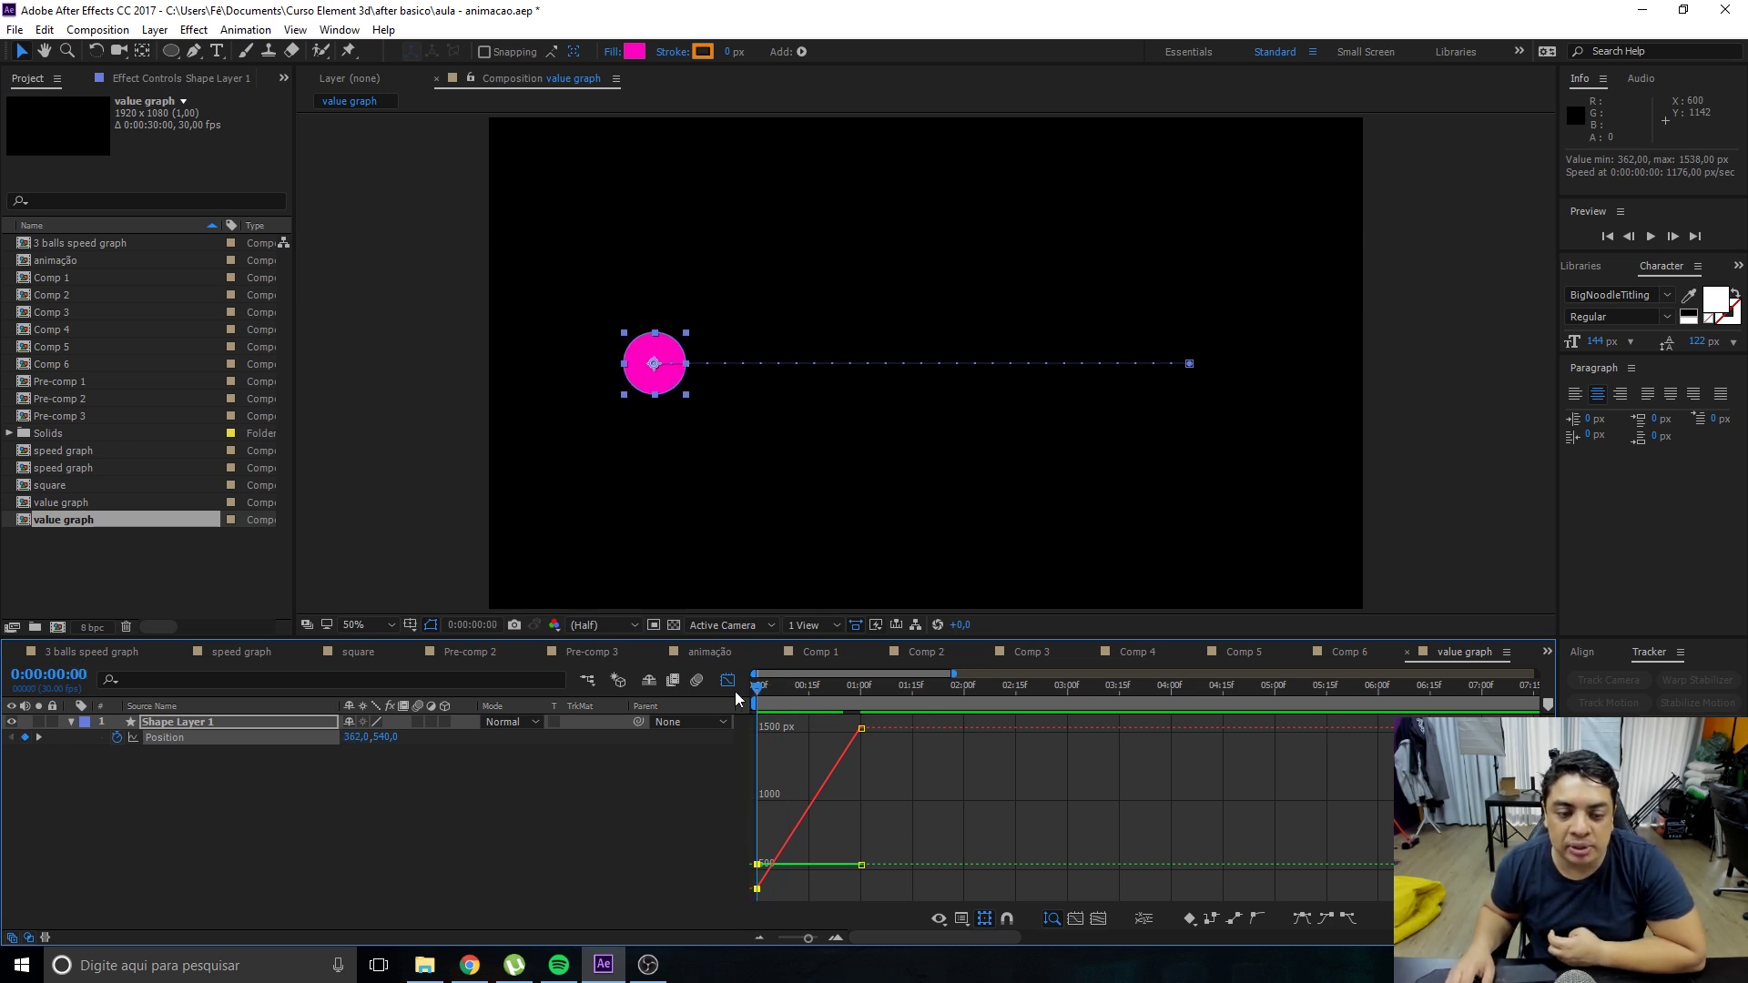
Enlarge the graph editor, show the Position curves, and scrub through the circle's motion.
scroll(728, 816, up, 5)
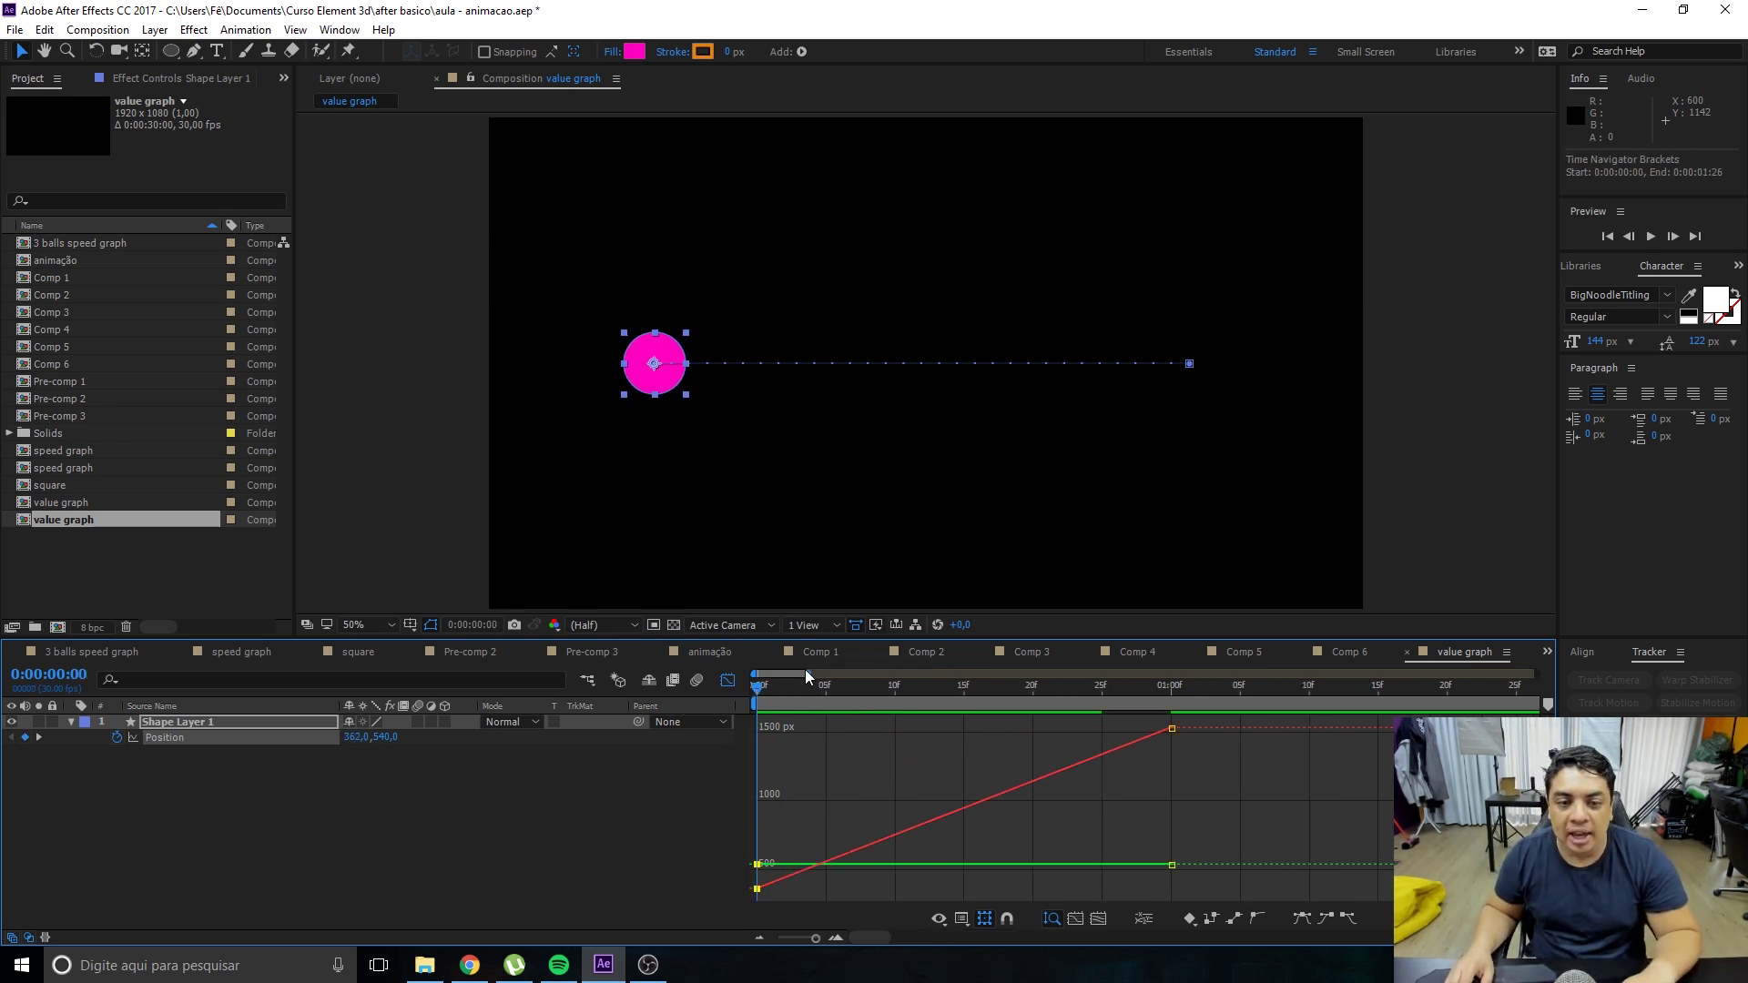
drag(806, 632, 799, 572)
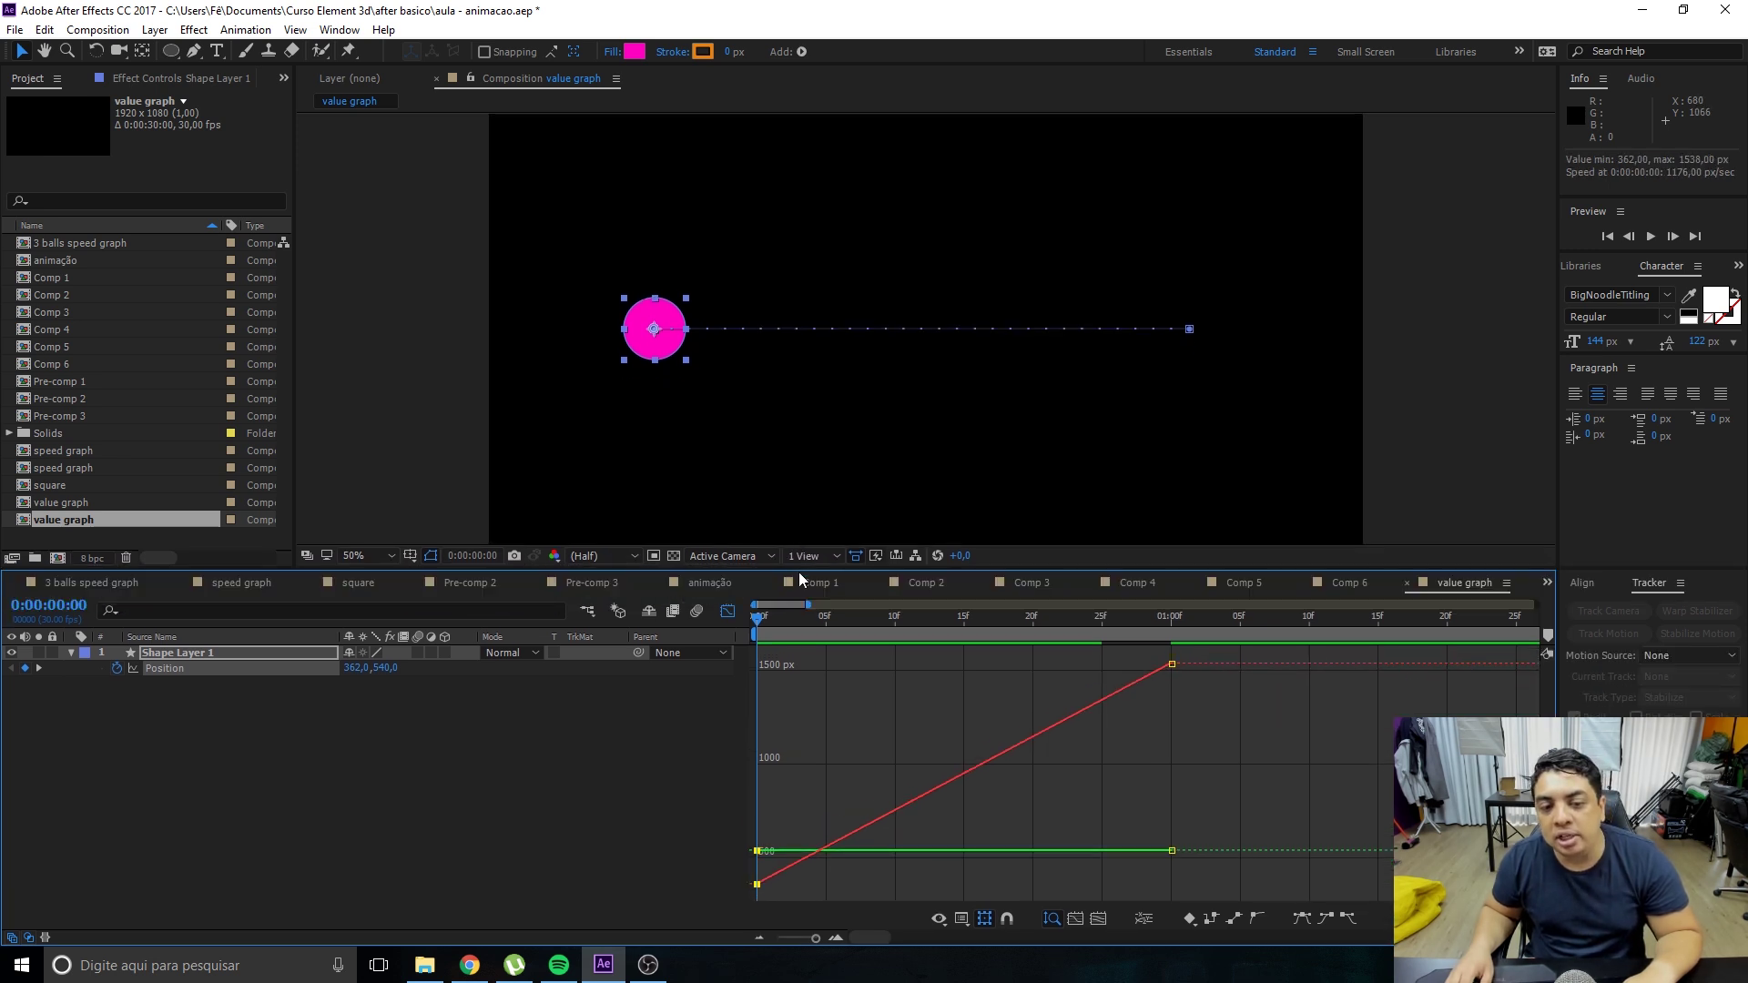
click(419, 756)
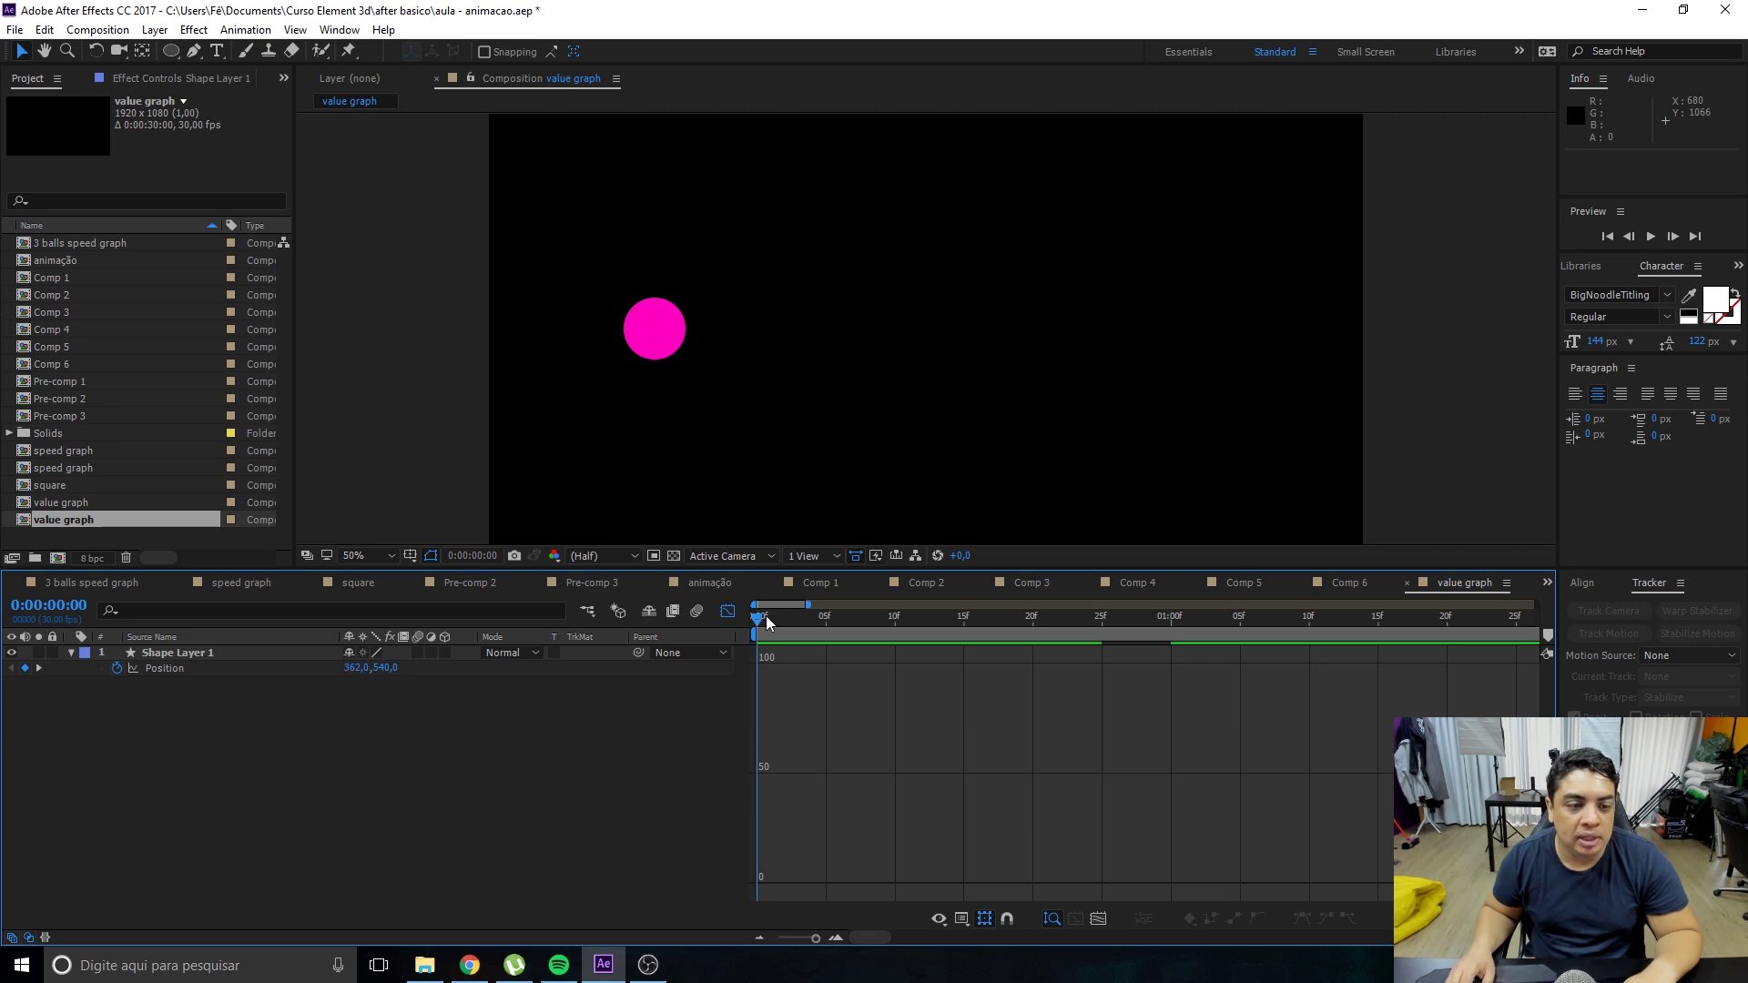
drag(766, 616, 843, 636)
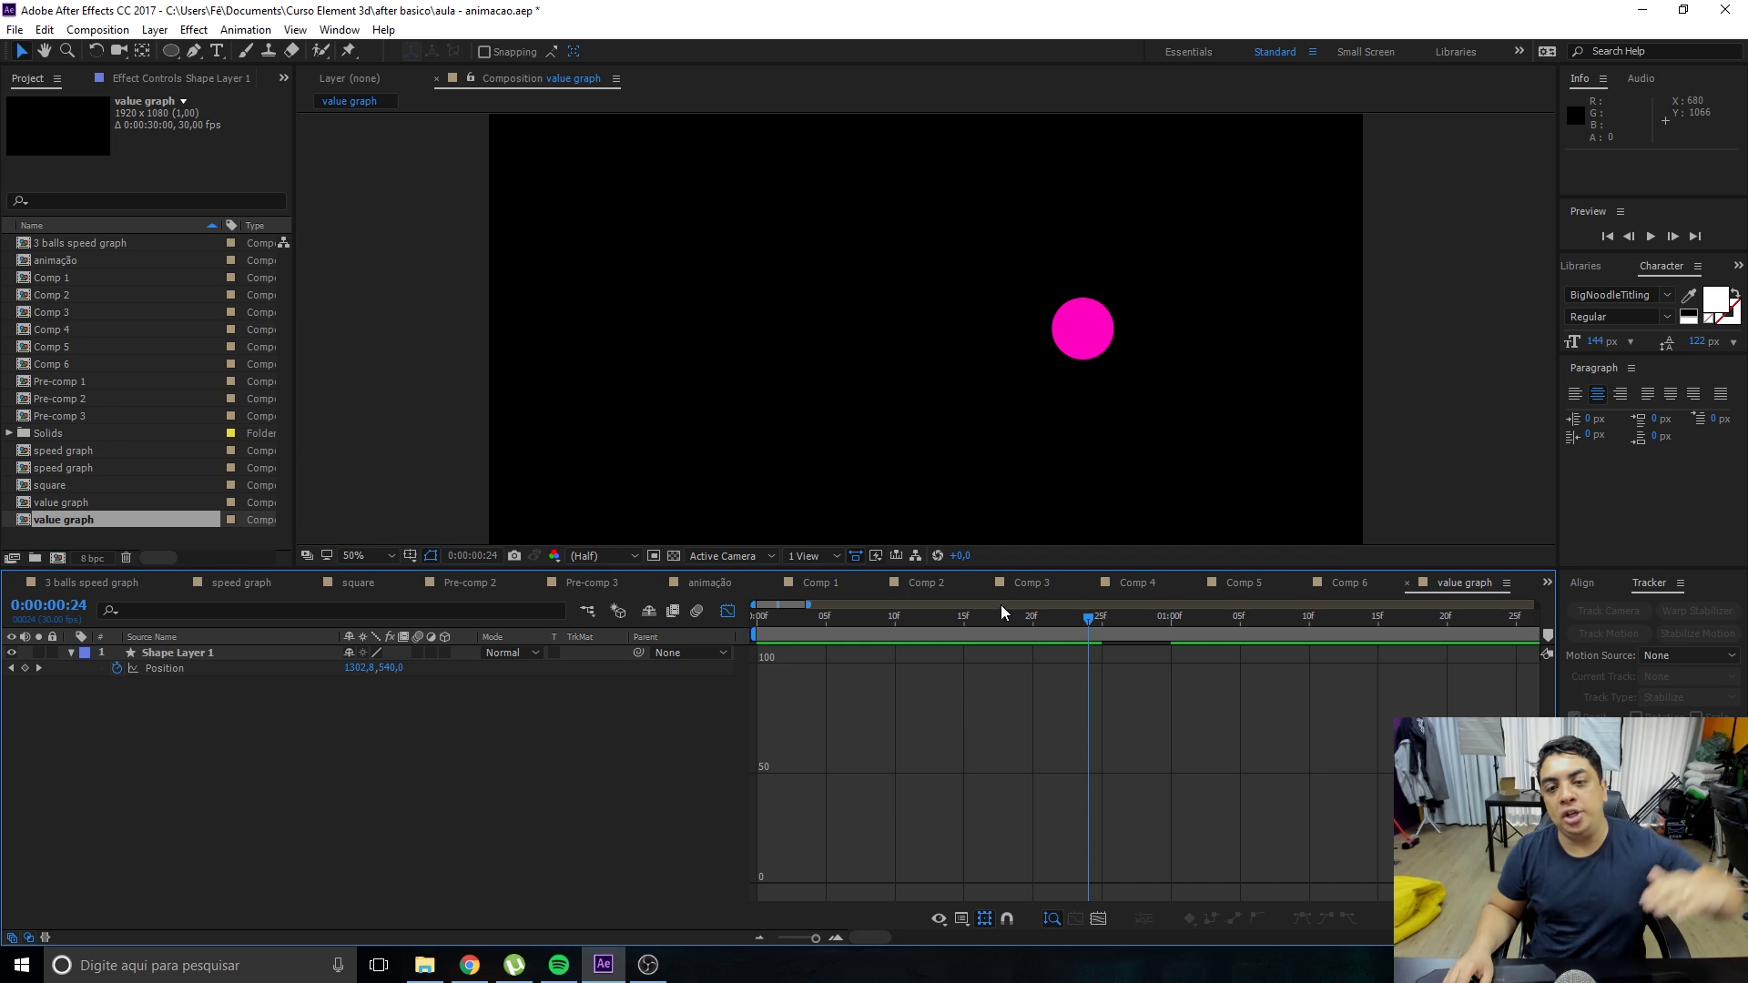
click(1018, 628)
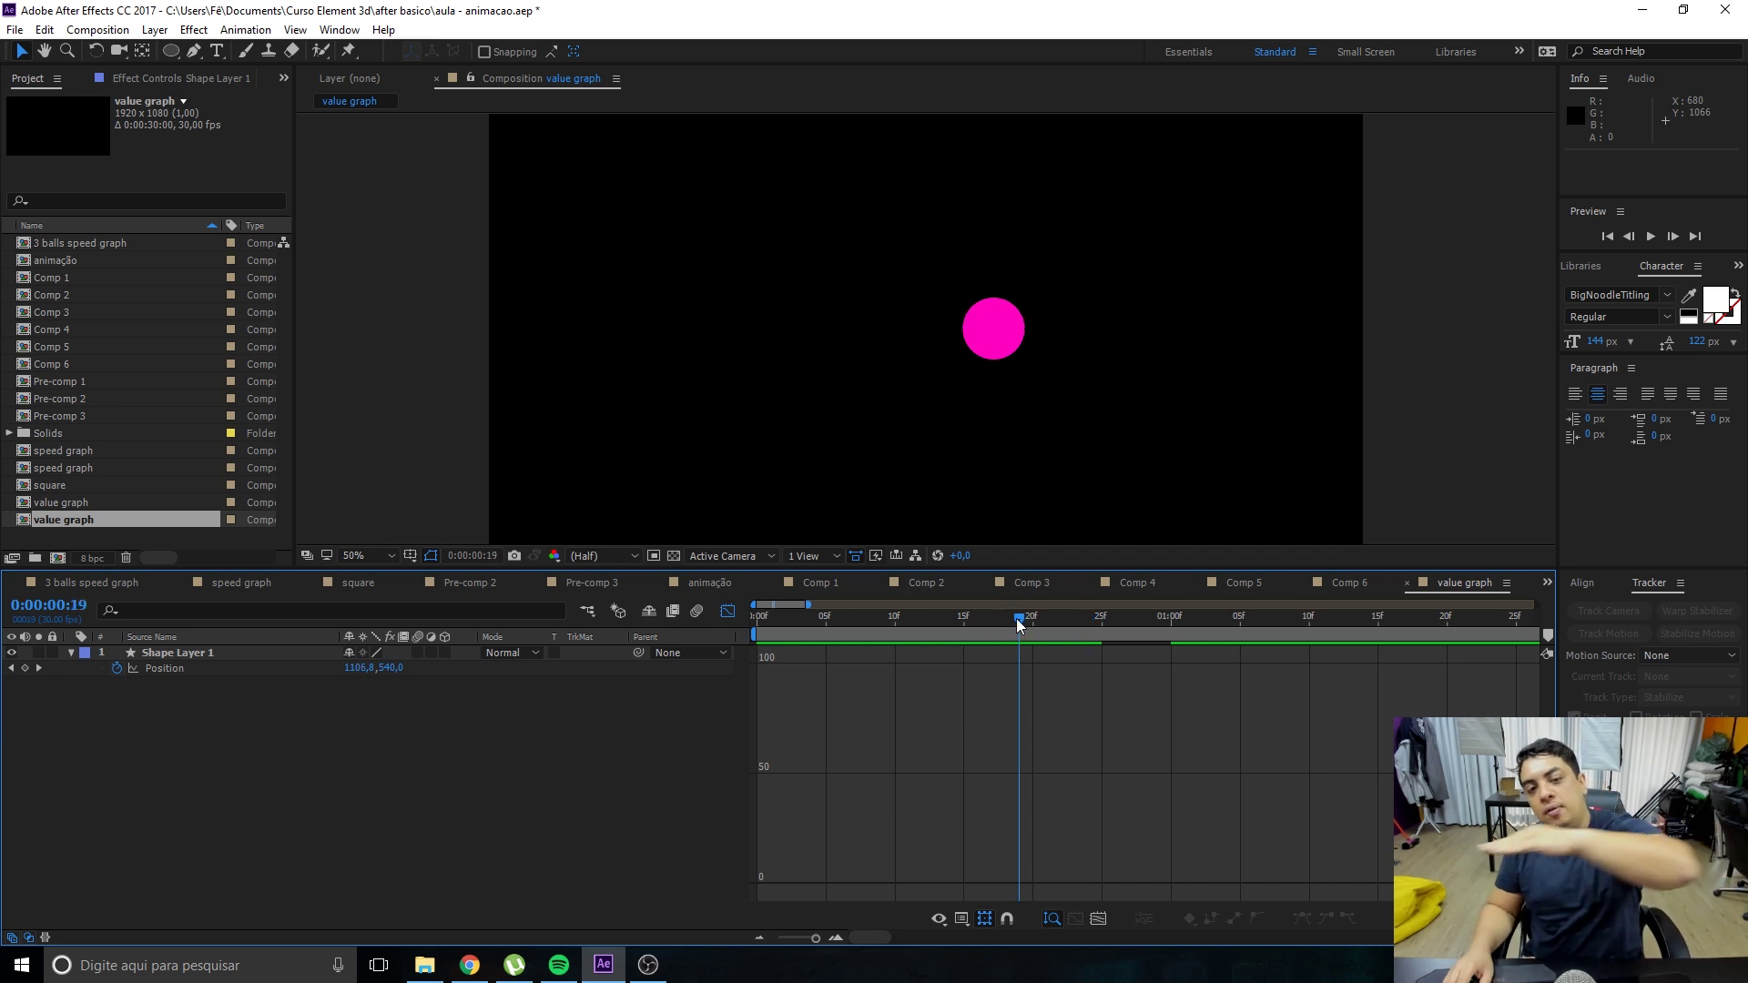
click(197, 667)
drag(1067, 622, 771, 629)
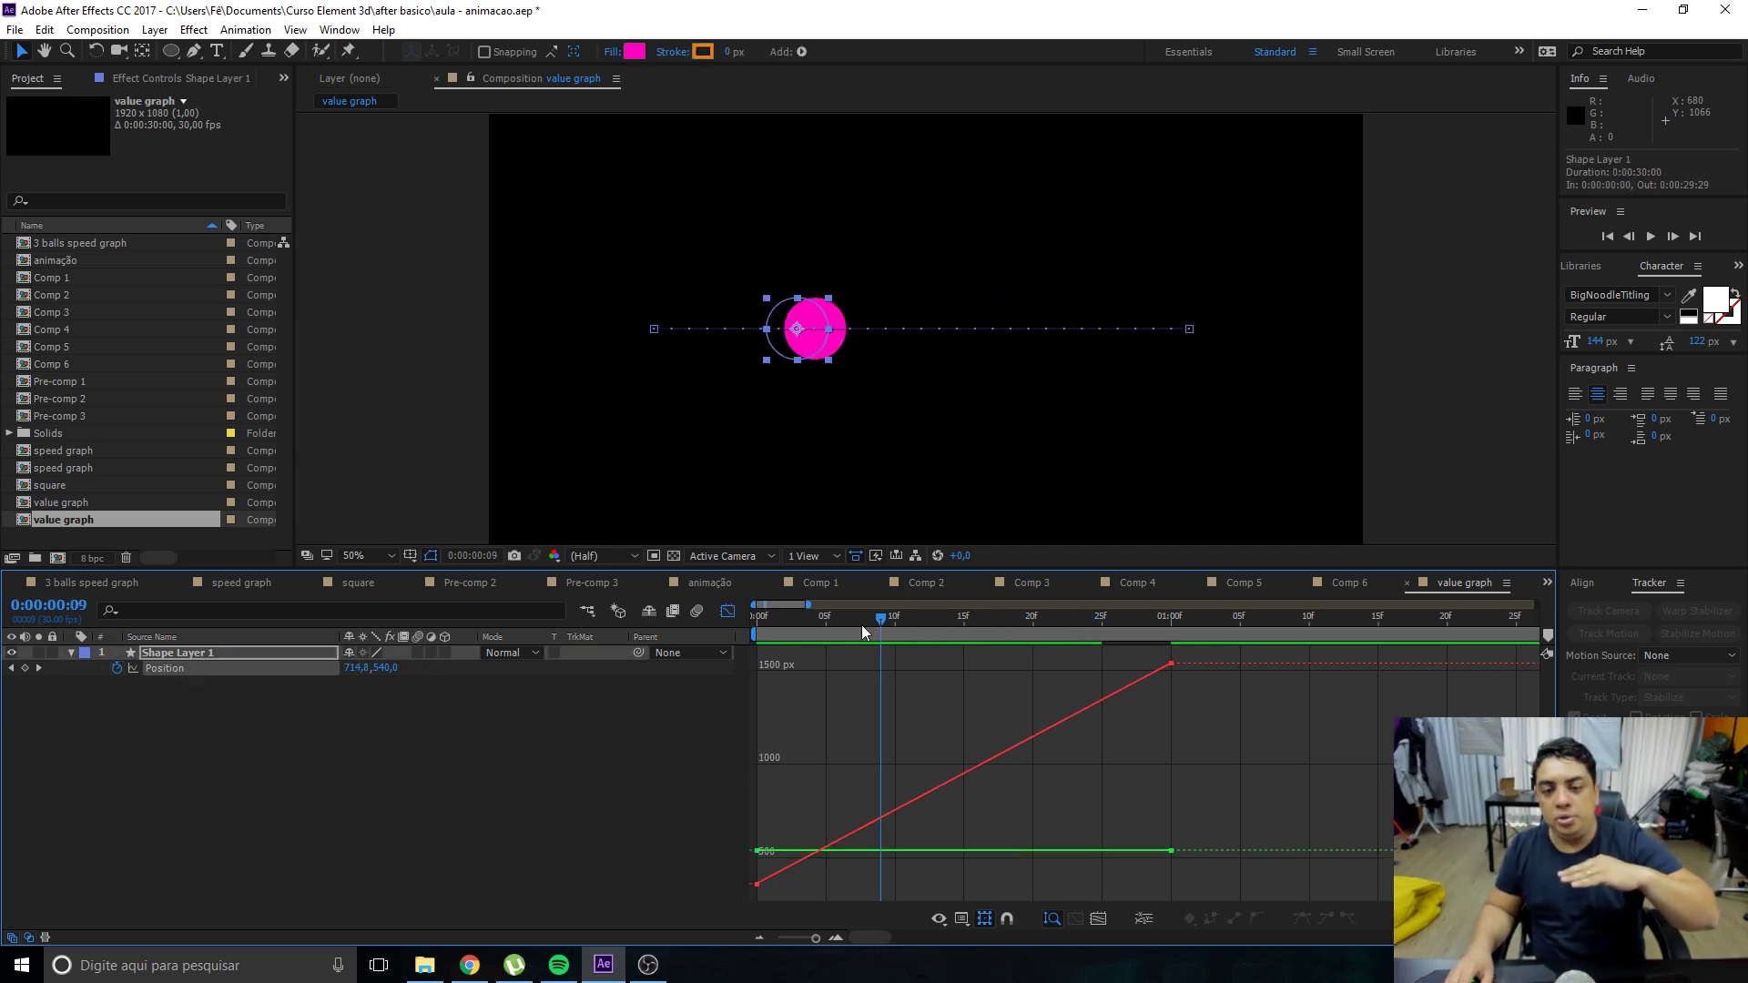
right_click(767, 640)
click(769, 621)
mouse_move(768, 621)
mouse_down()
mouse_move(869, 652)
mouse_move(1161, 669)
mouse_up()
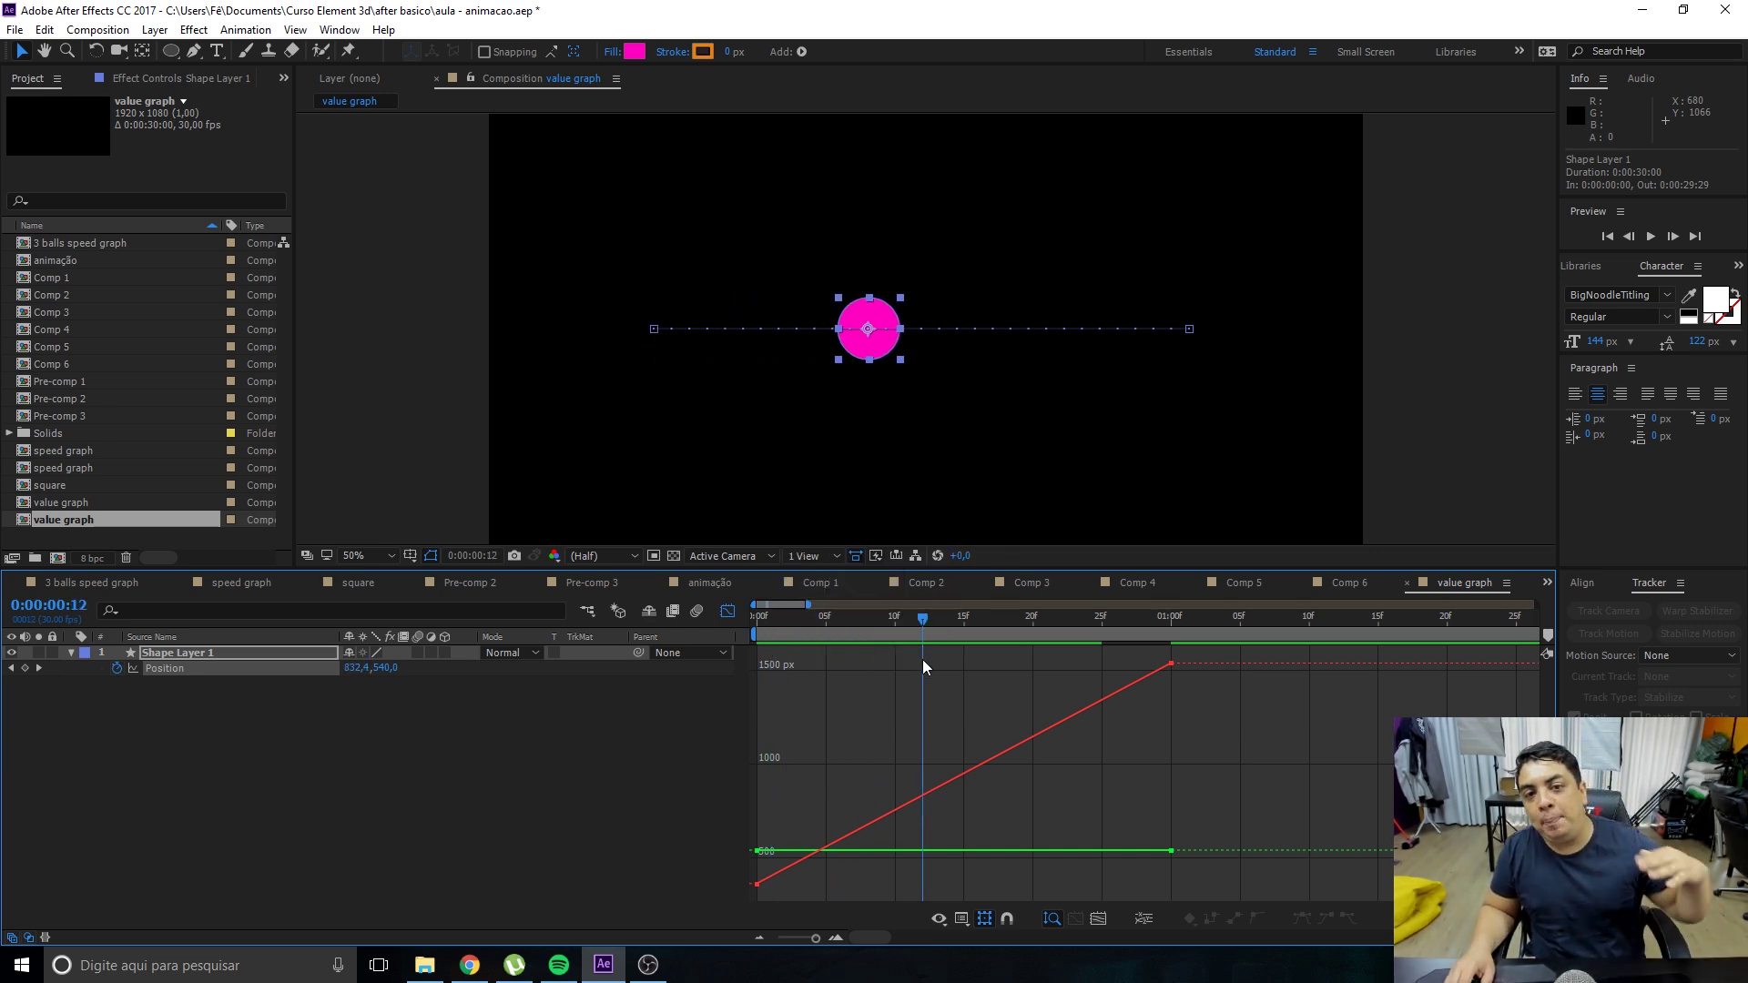
mouse_move(1161, 669)
mouse_down()
mouse_move(1061, 656)
mouse_move(1172, 669)
mouse_up()
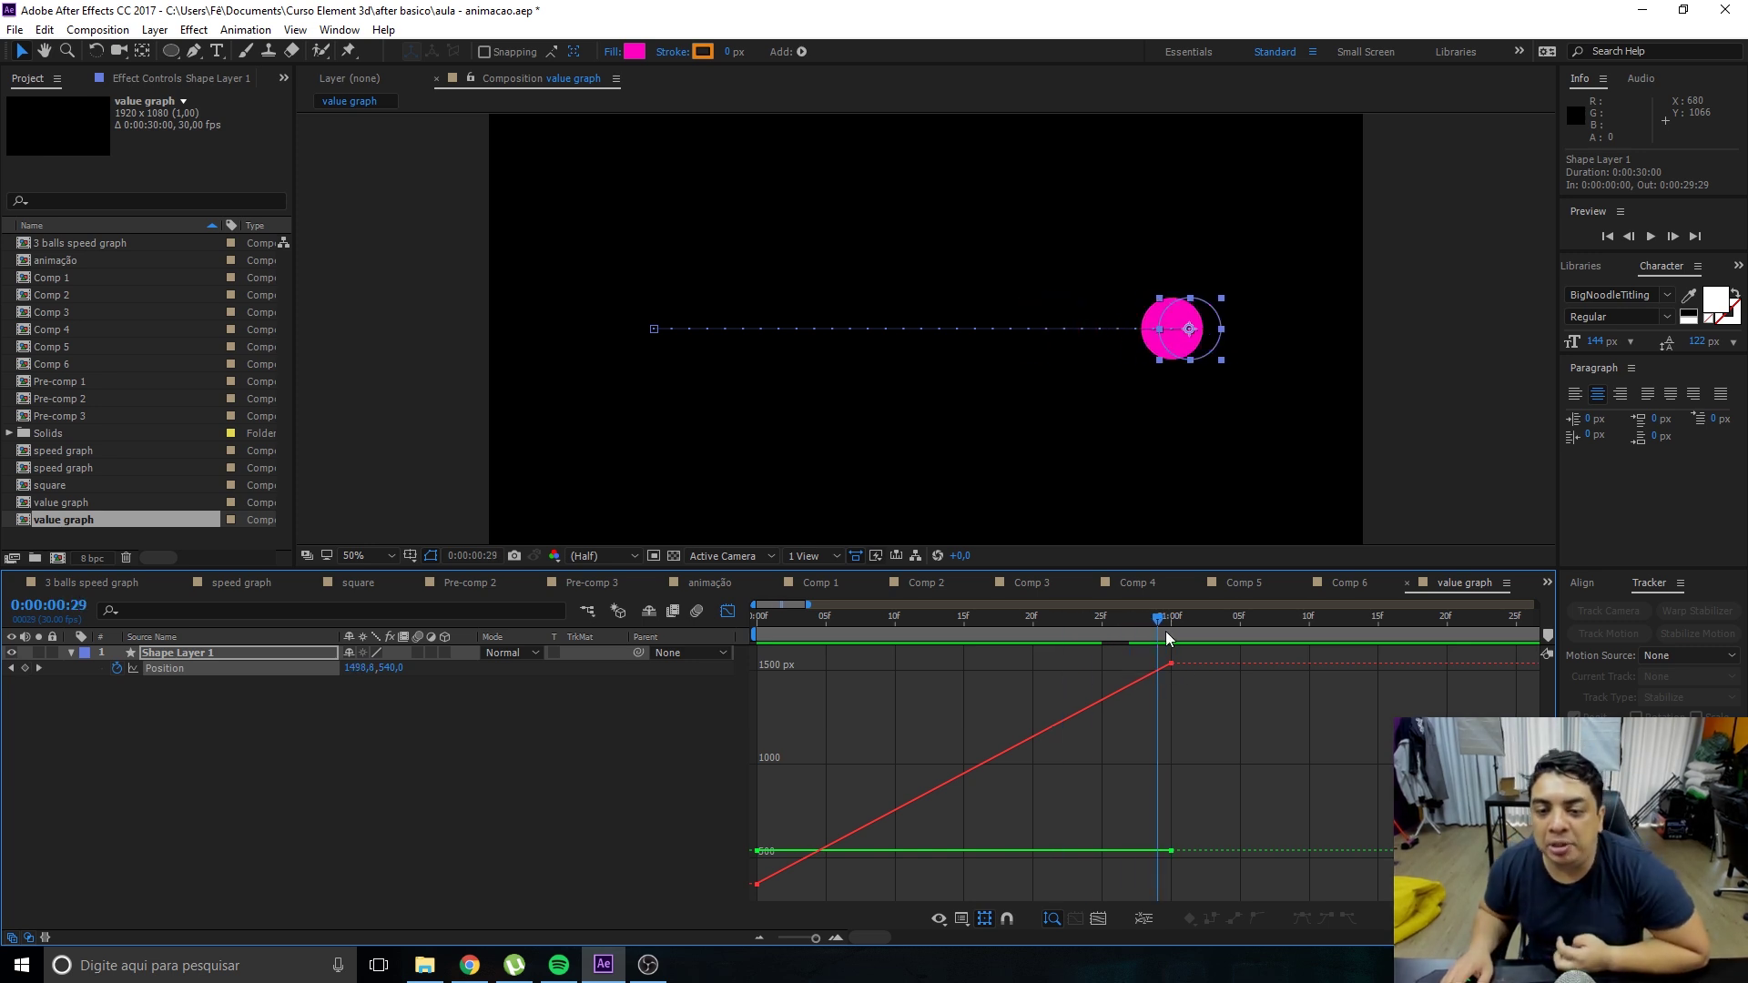
Drag the first Position keyframe up in the value graph to about X 1095.
mouse_move(1171, 669)
mouse_down()
mouse_move(1268, 702)
mouse_move(1117, 719)
mouse_move(1302, 791)
mouse_move(1127, 605)
mouse_move(1171, 674)
mouse_up()
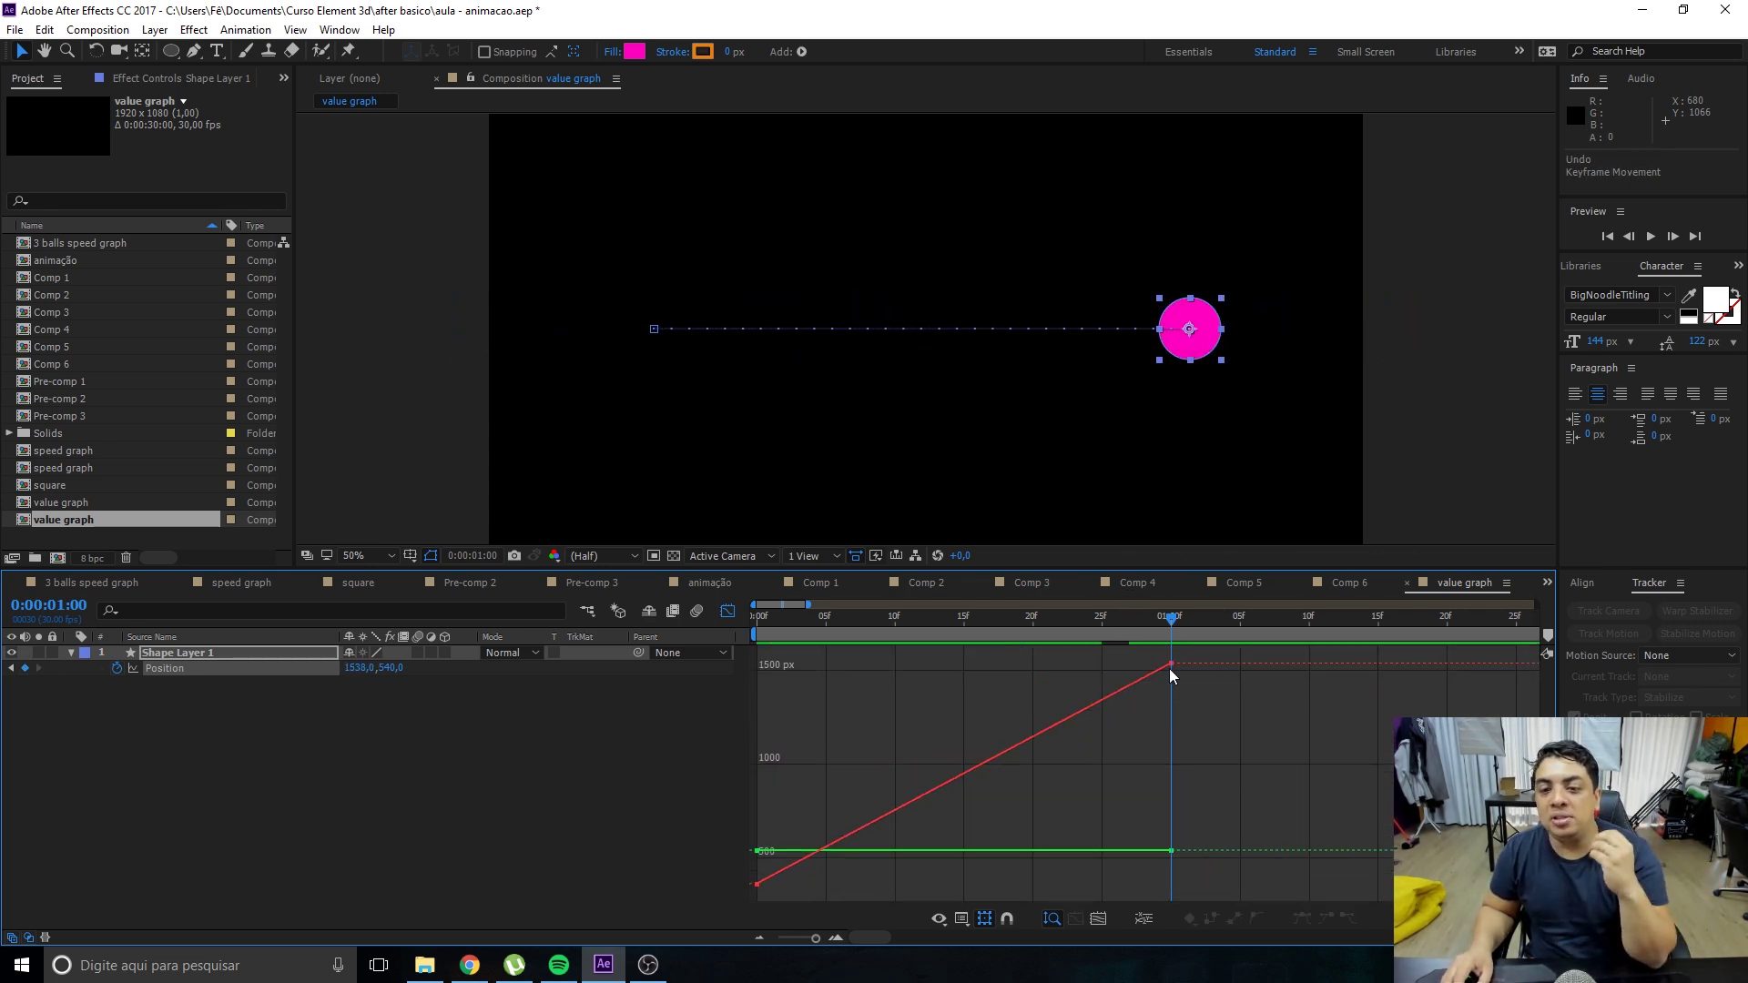
drag(1171, 669, 1166, 663)
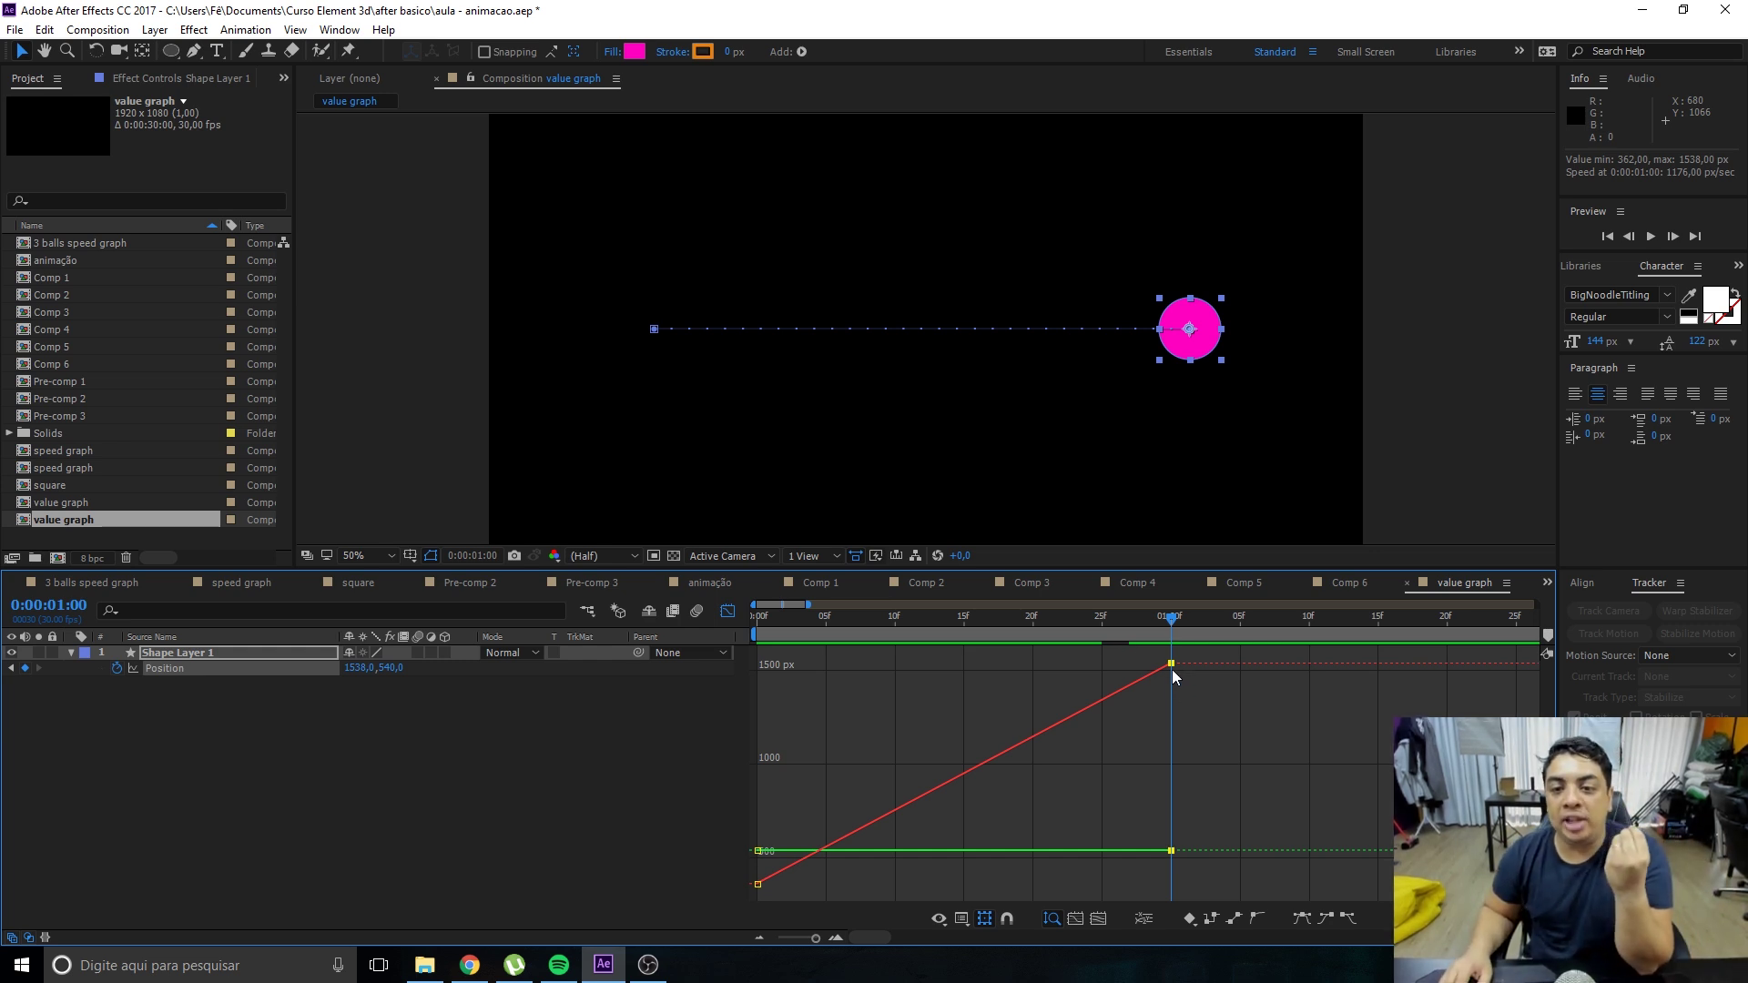
drag(1172, 667, 1168, 608)
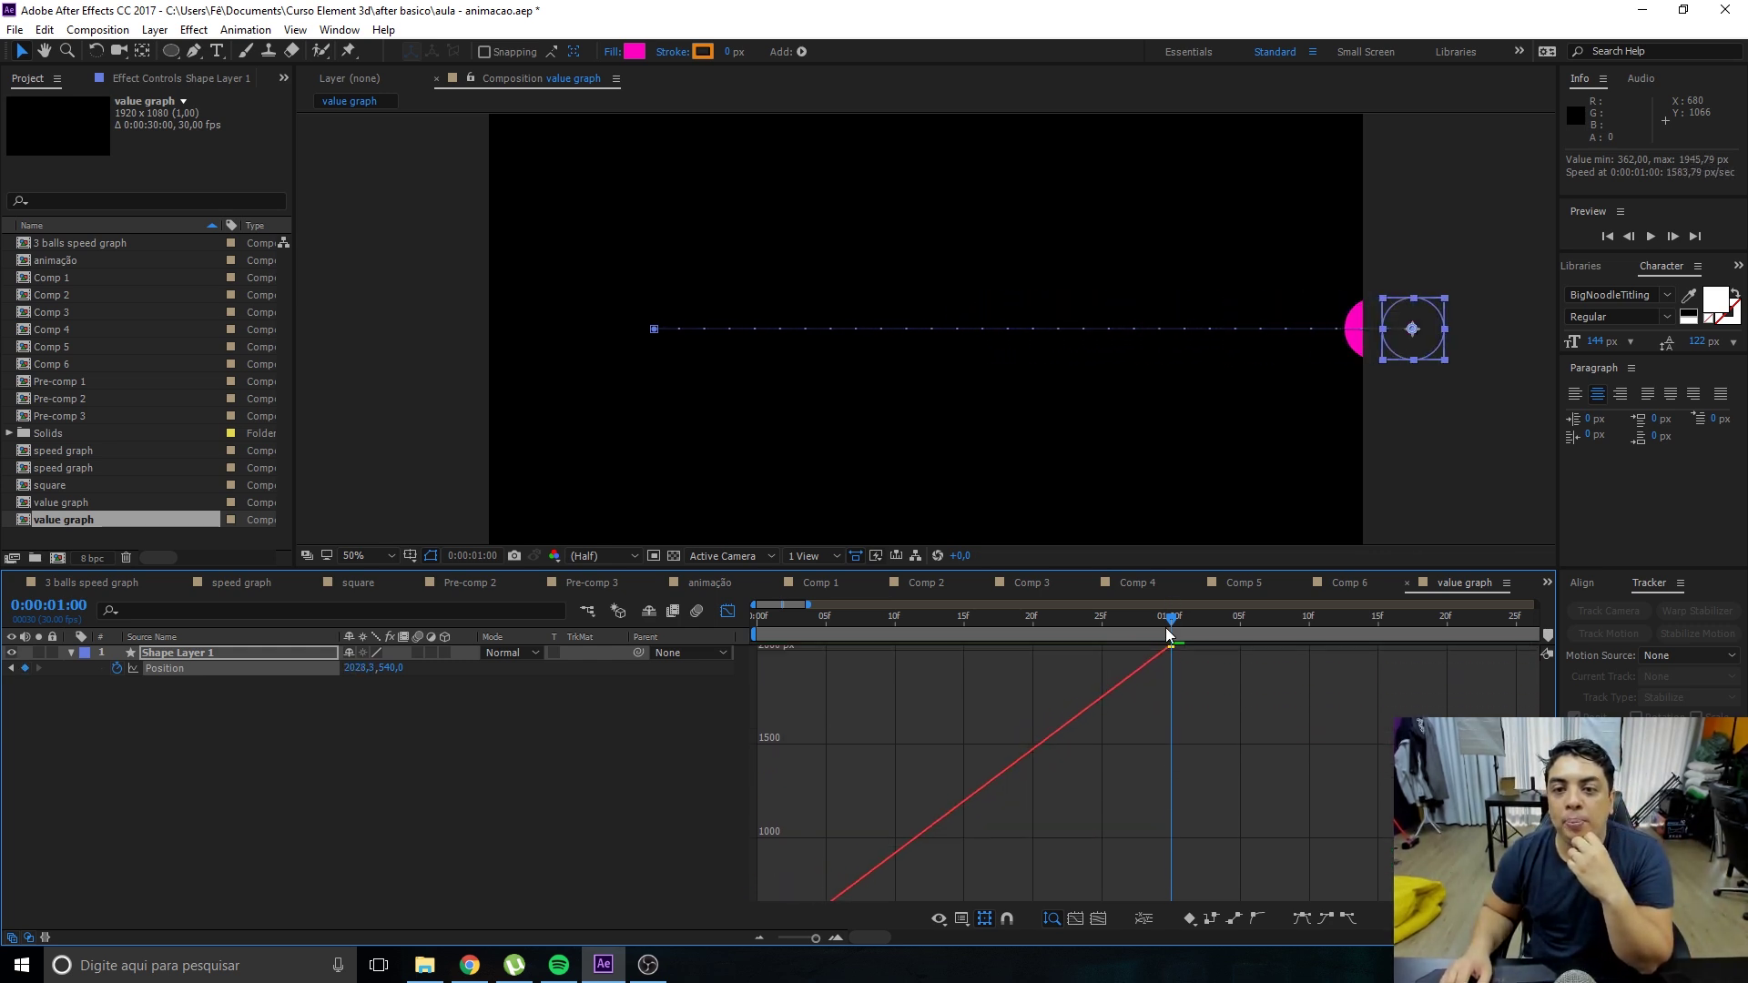
drag(1170, 614, 1170, 663)
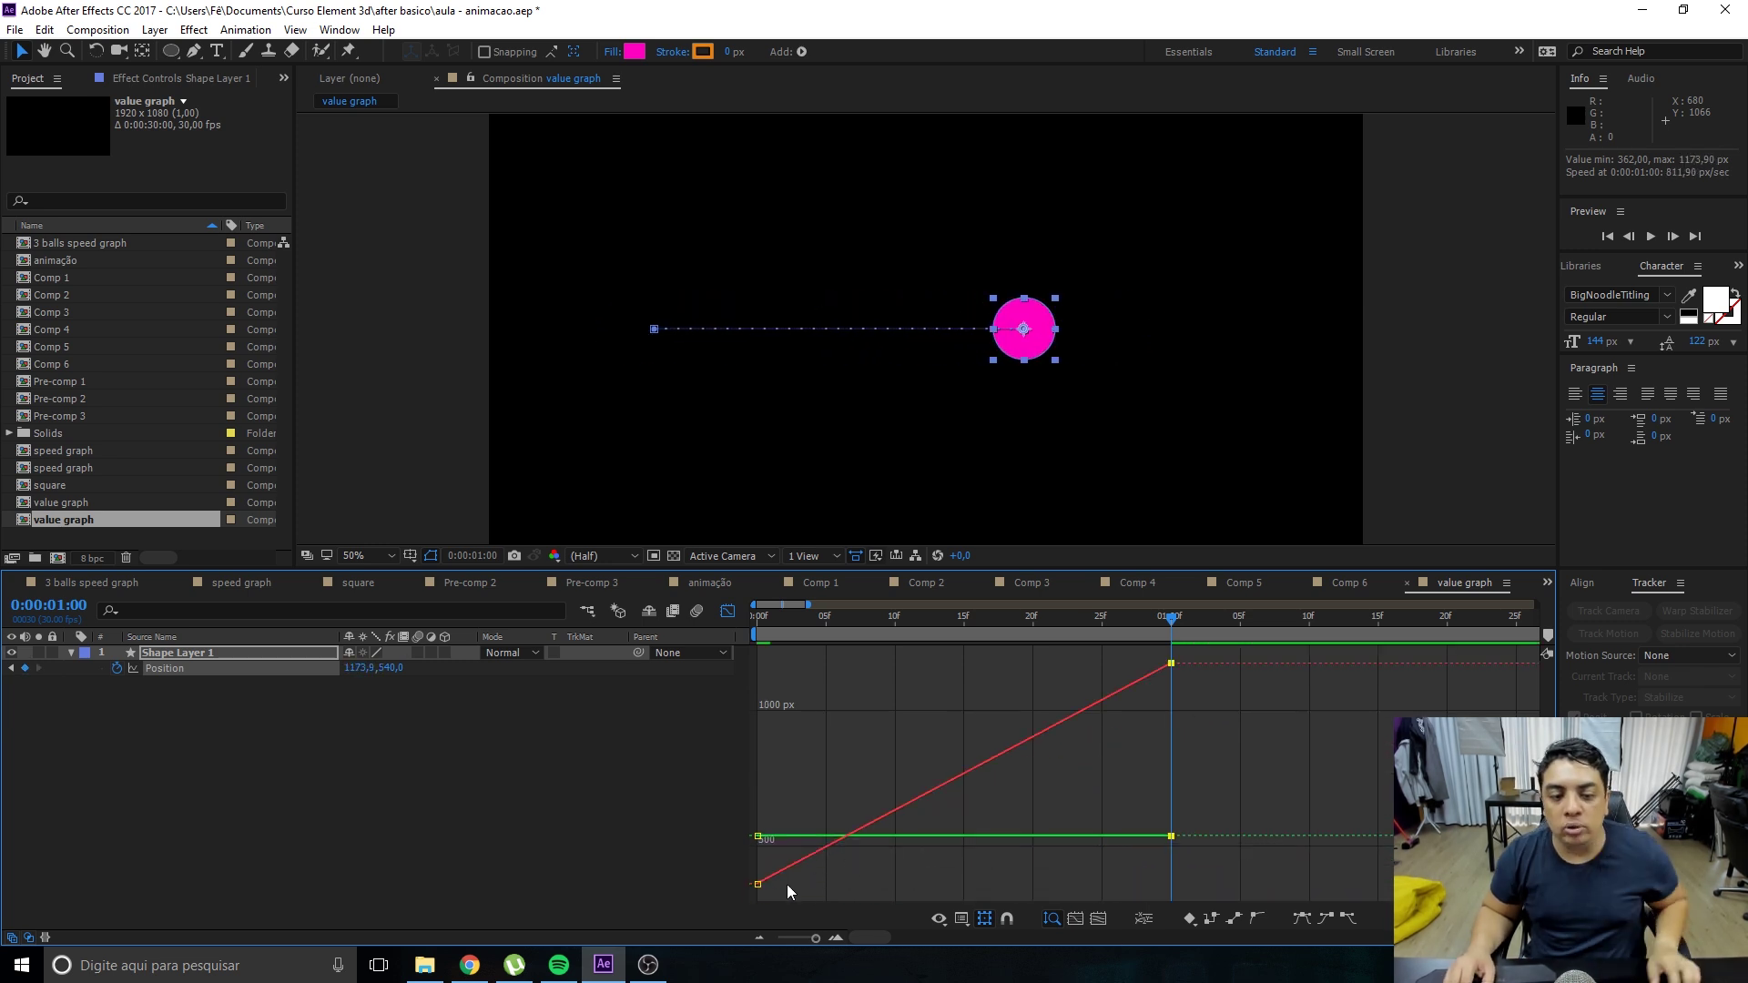
mouse_move(759, 886)
mouse_down()
mouse_move(774, 912)
mouse_move(760, 737)
mouse_up()
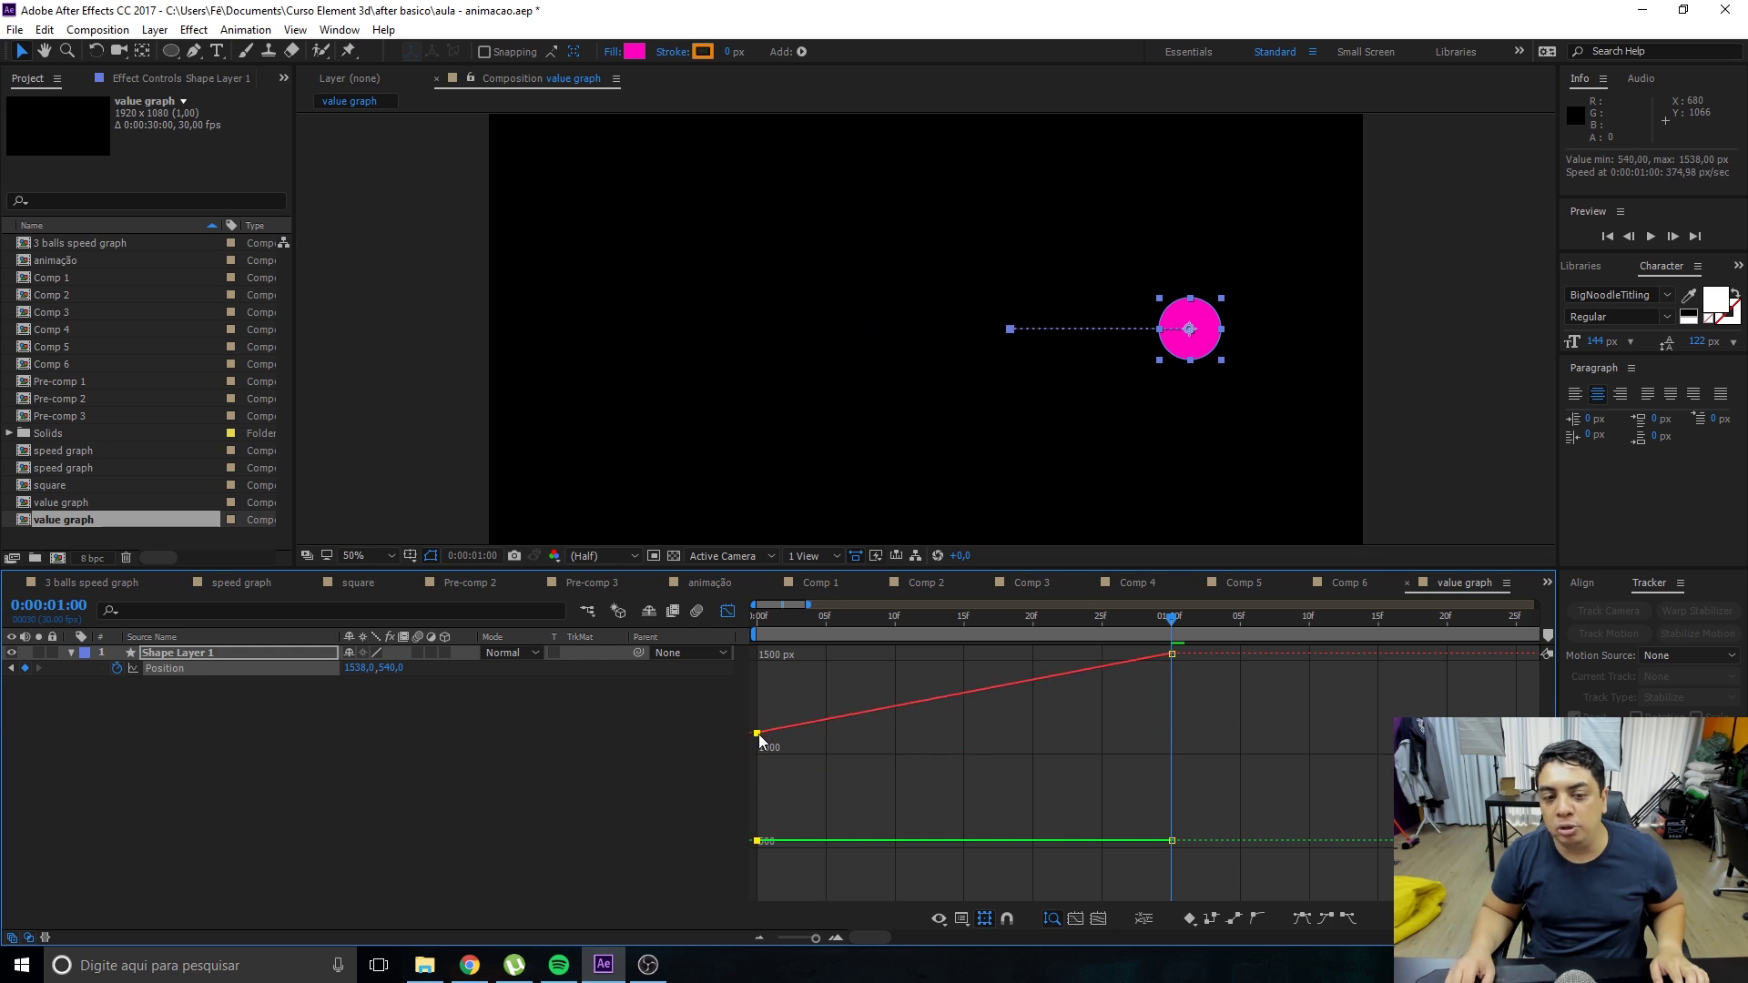
drag(761, 738, 757, 734)
drag(939, 618, 825, 617)
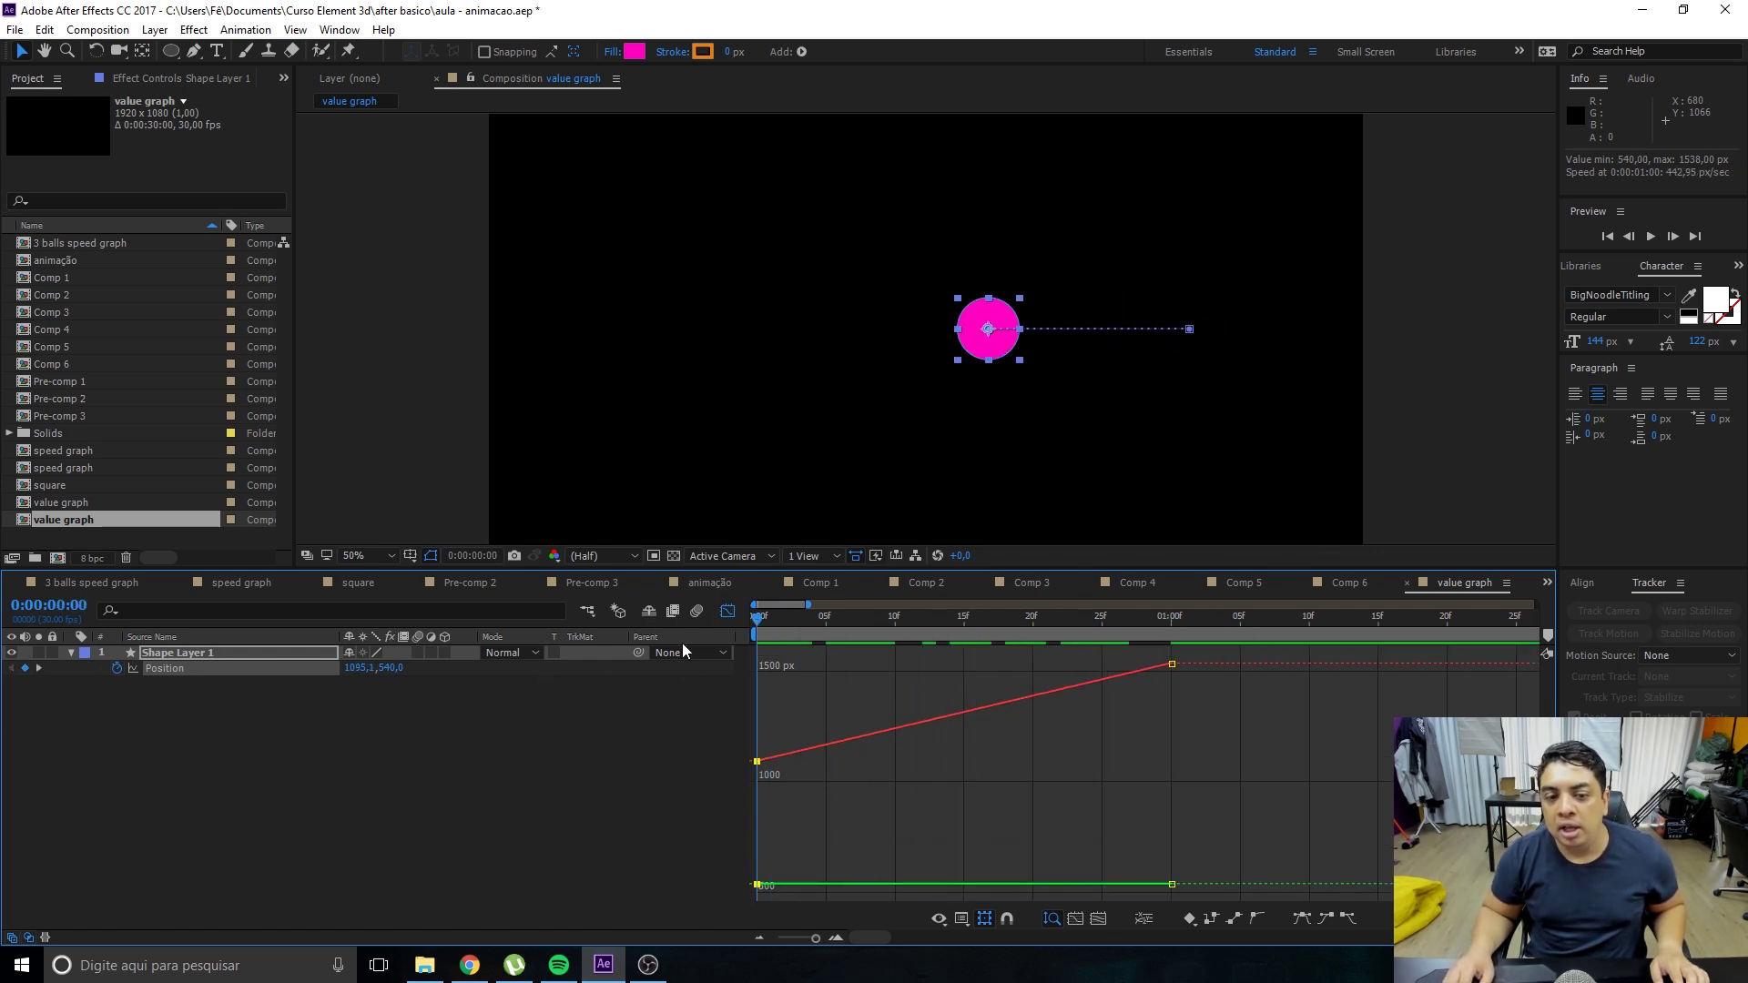
In Comp 6, move Shape Layer 2's last speed keyframe earlier to sharpen its peak.
click(1349, 582)
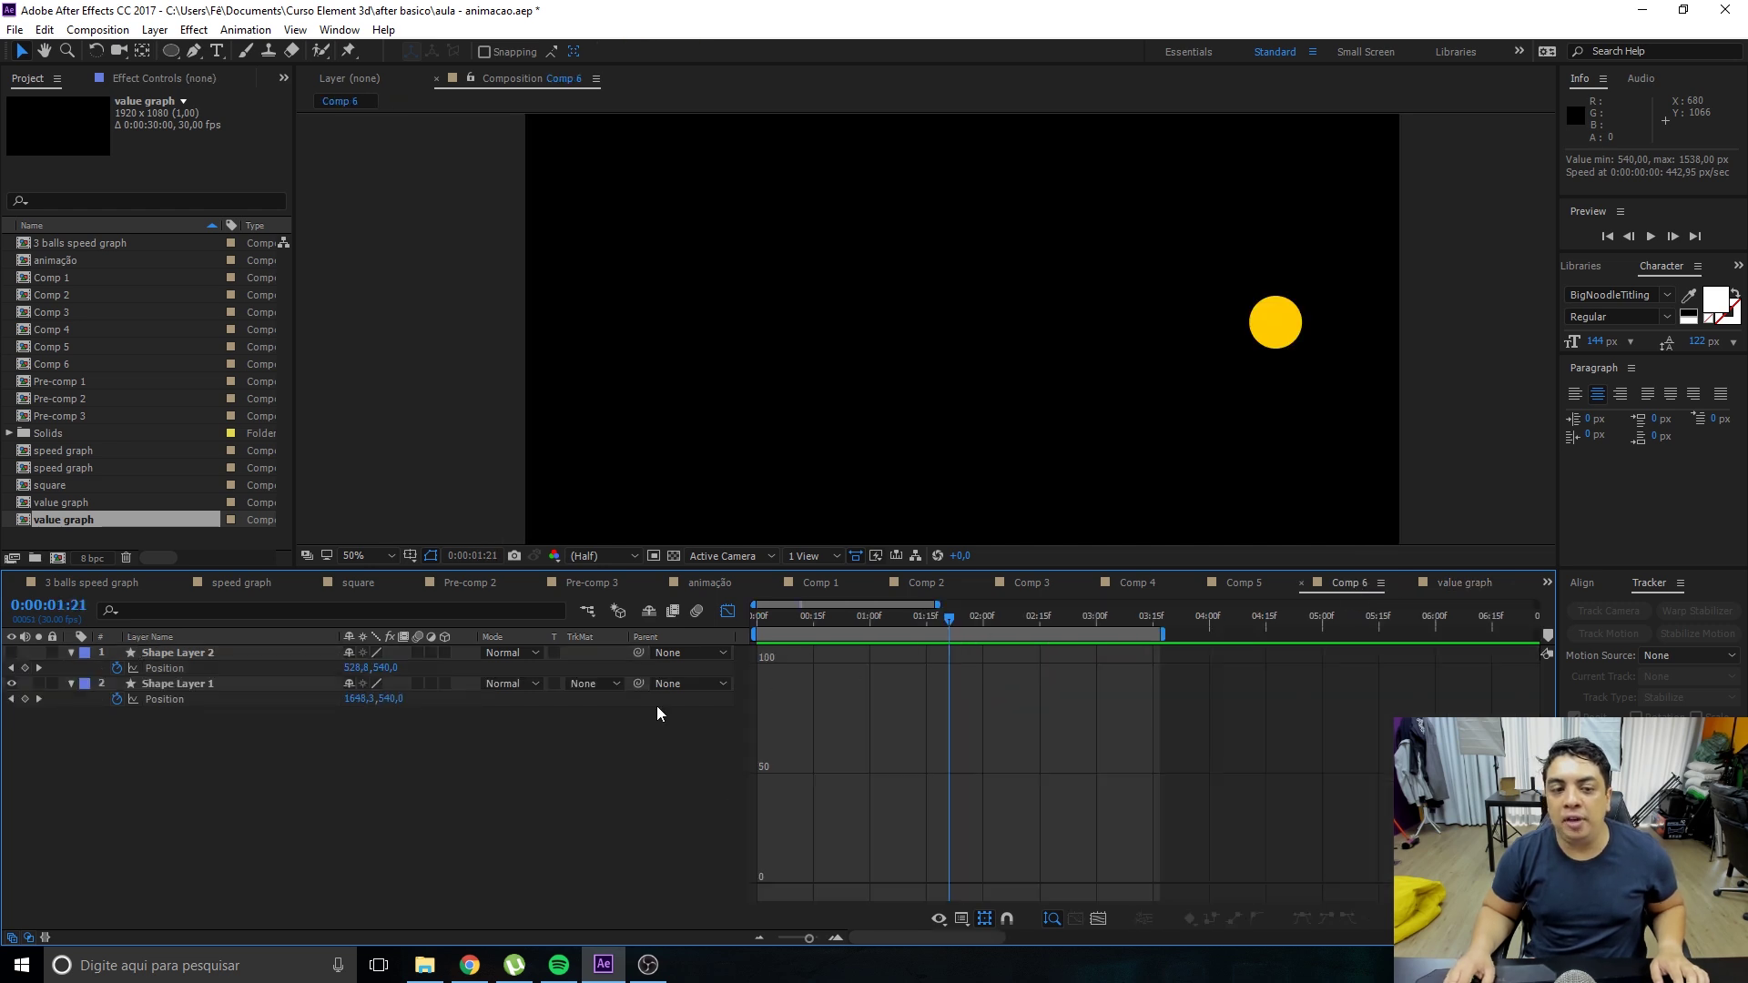
click(173, 669)
click(173, 670)
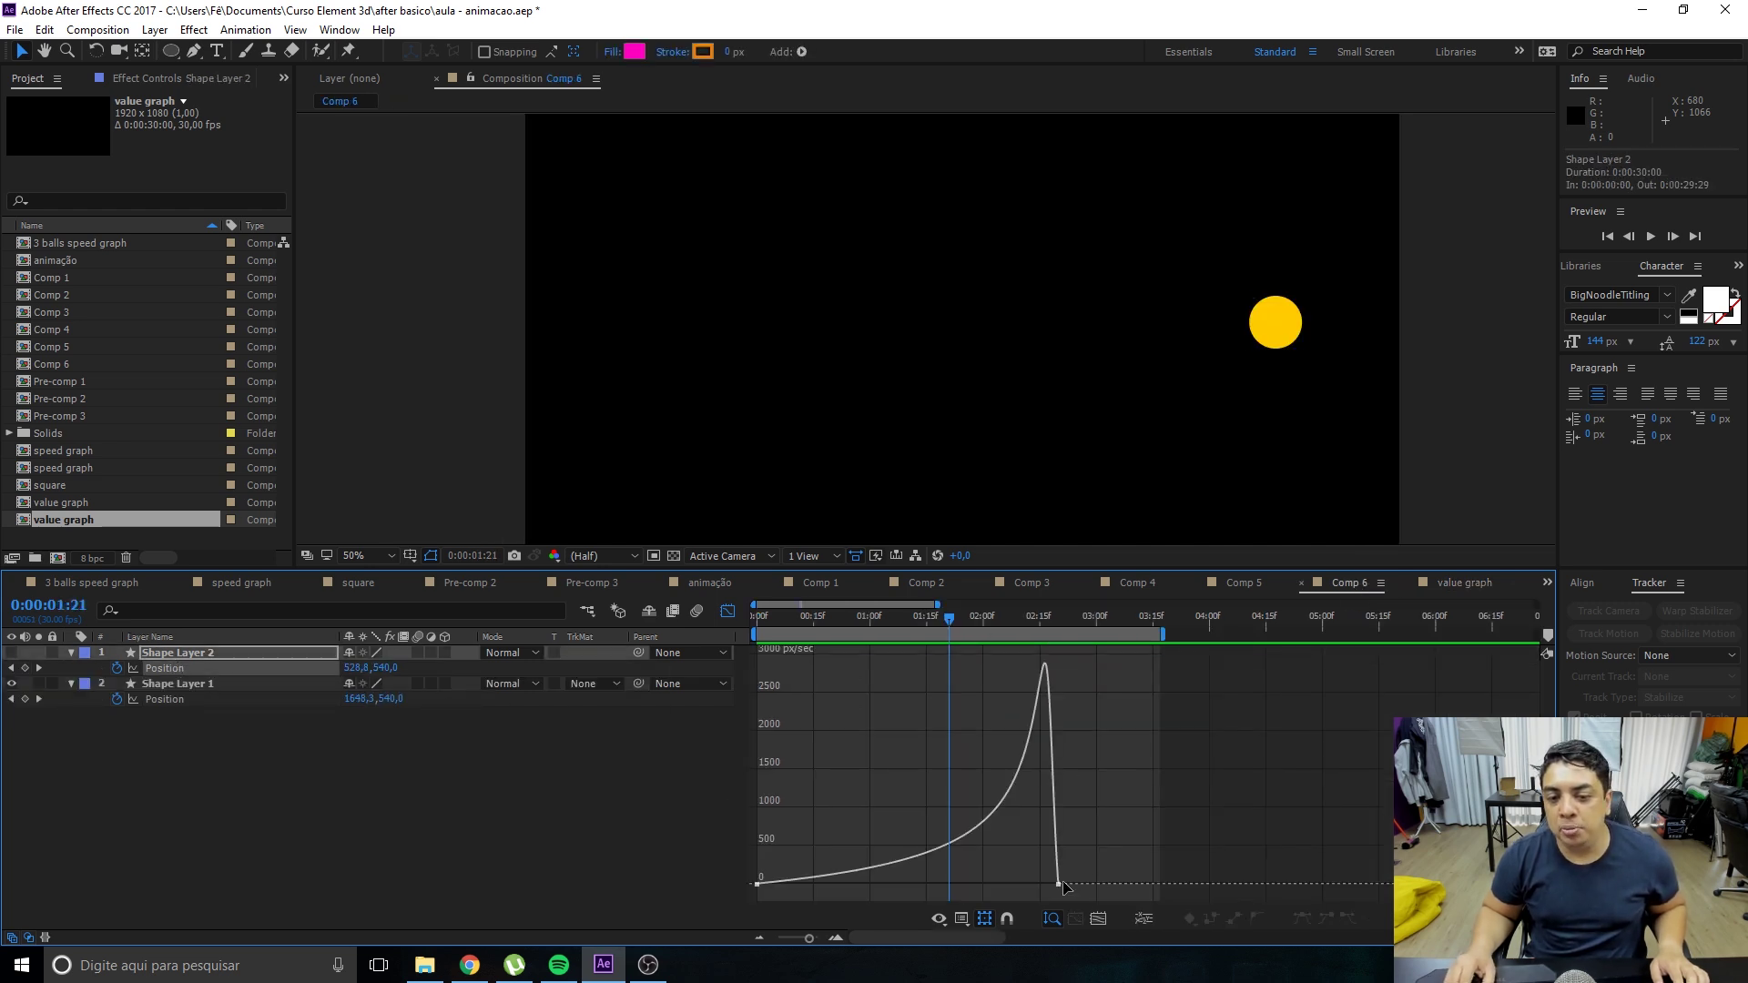
drag(1059, 883, 1043, 883)
click(827, 630)
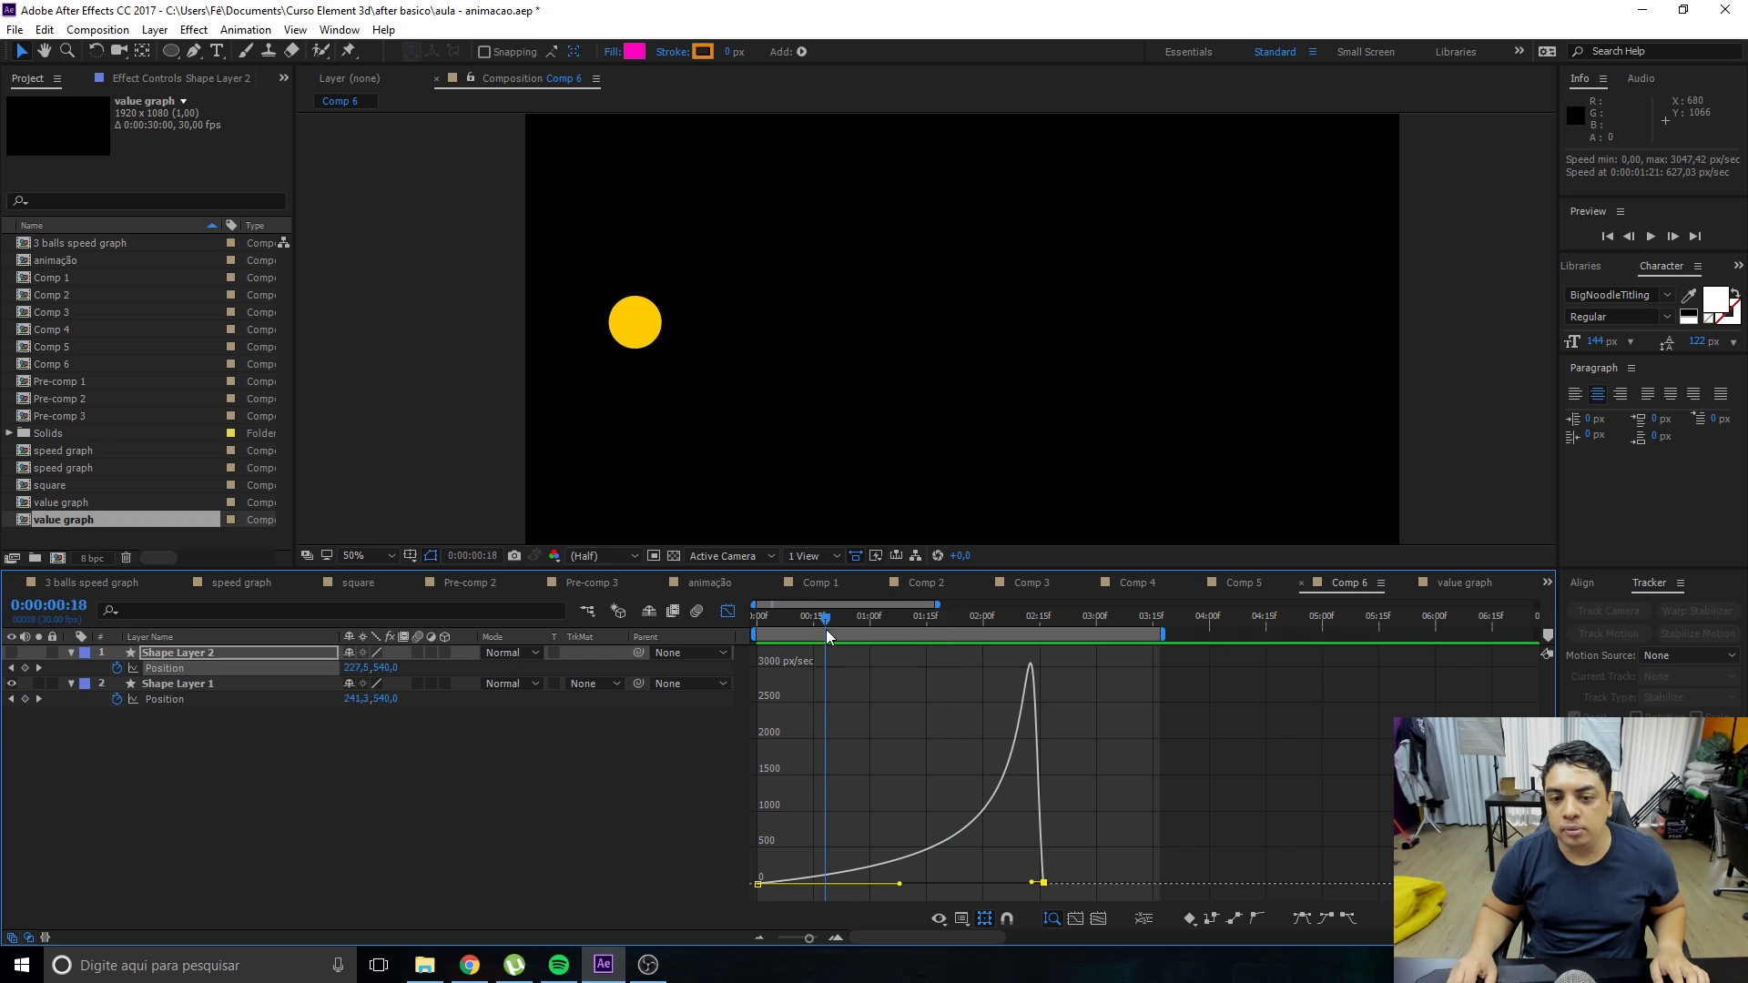
drag(827, 631, 928, 635)
drag(1044, 883, 965, 883)
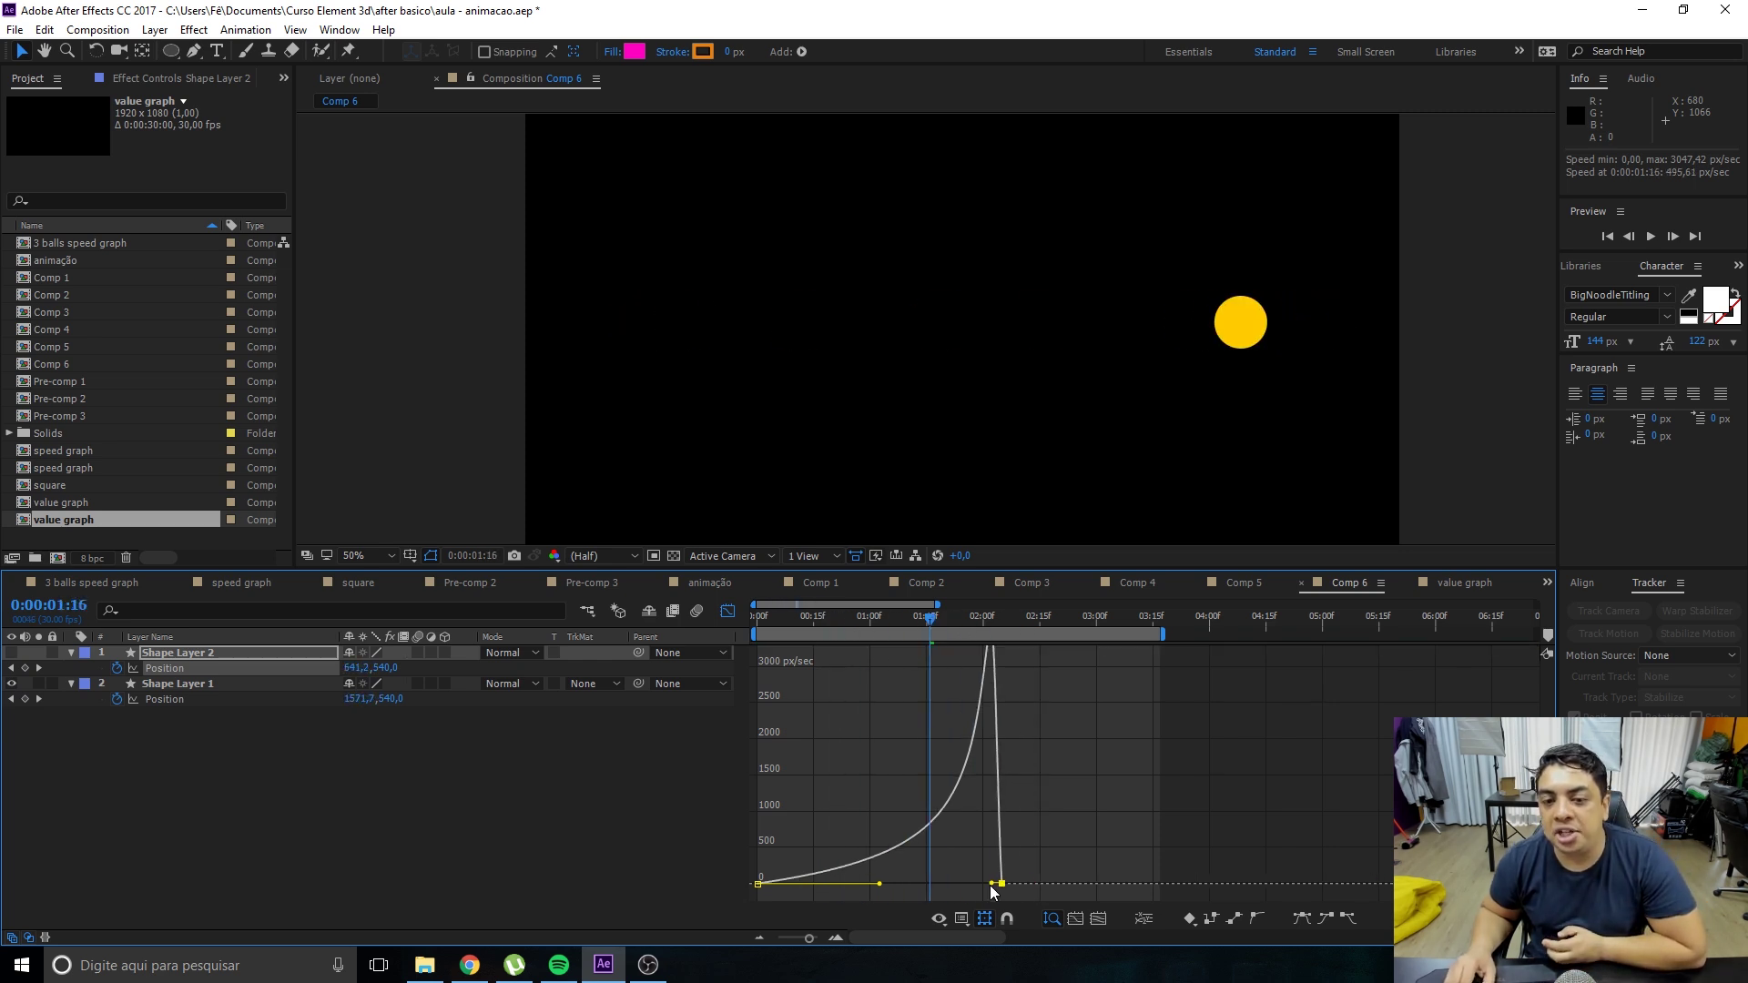
Widen Shape Layer 1's speed curve to soften its peak, then return to the value graph comp.
click(1251, 346)
click(615, 324)
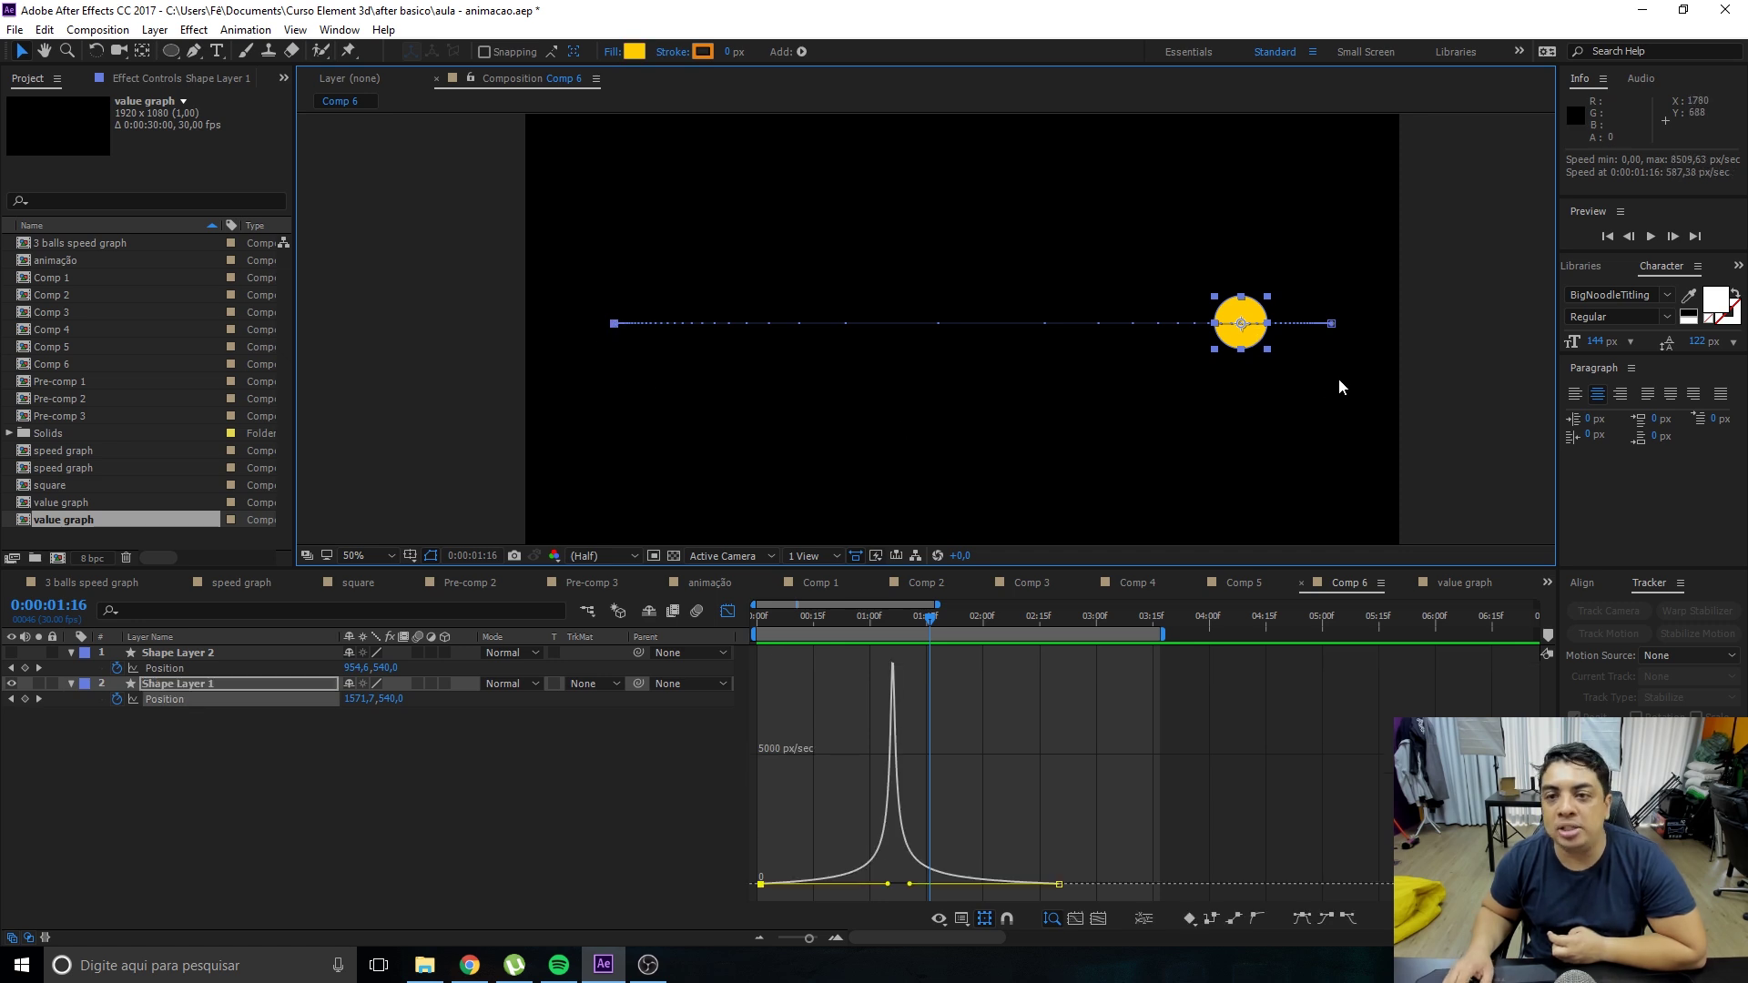
drag(916, 628, 903, 637)
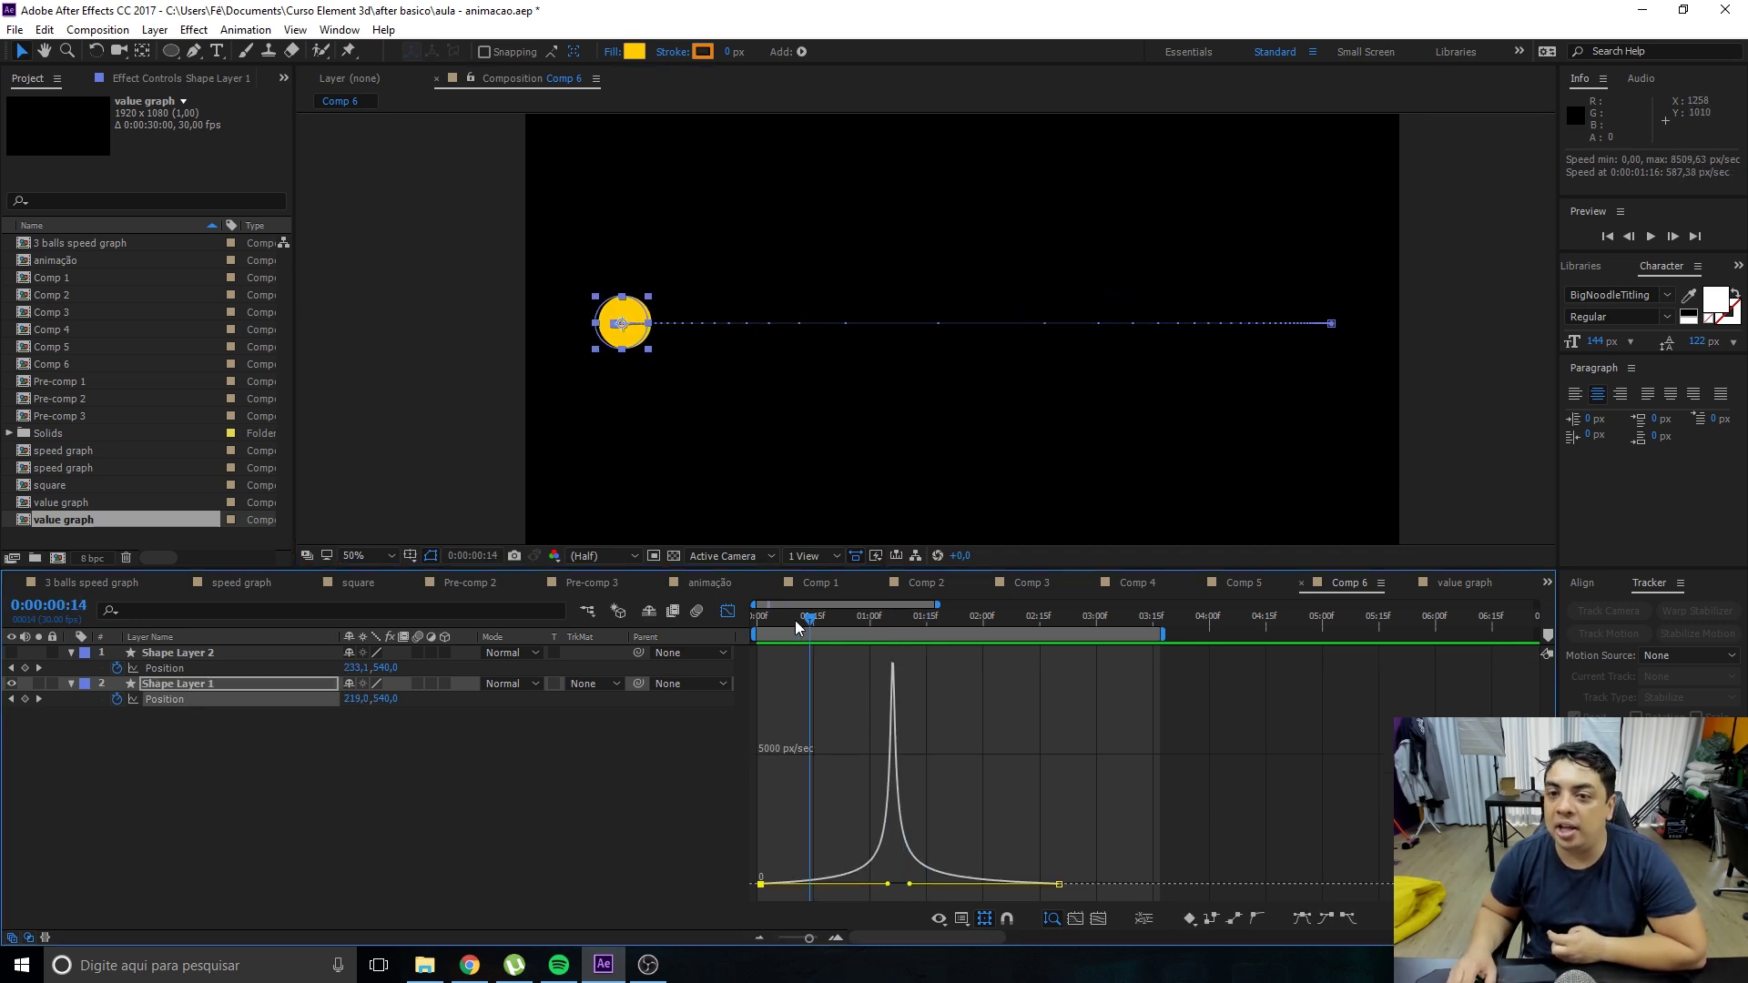
mouse_move(910, 884)
mouse_down()
mouse_move(1147, 884)
mouse_move(973, 887)
mouse_move(1011, 886)
mouse_up()
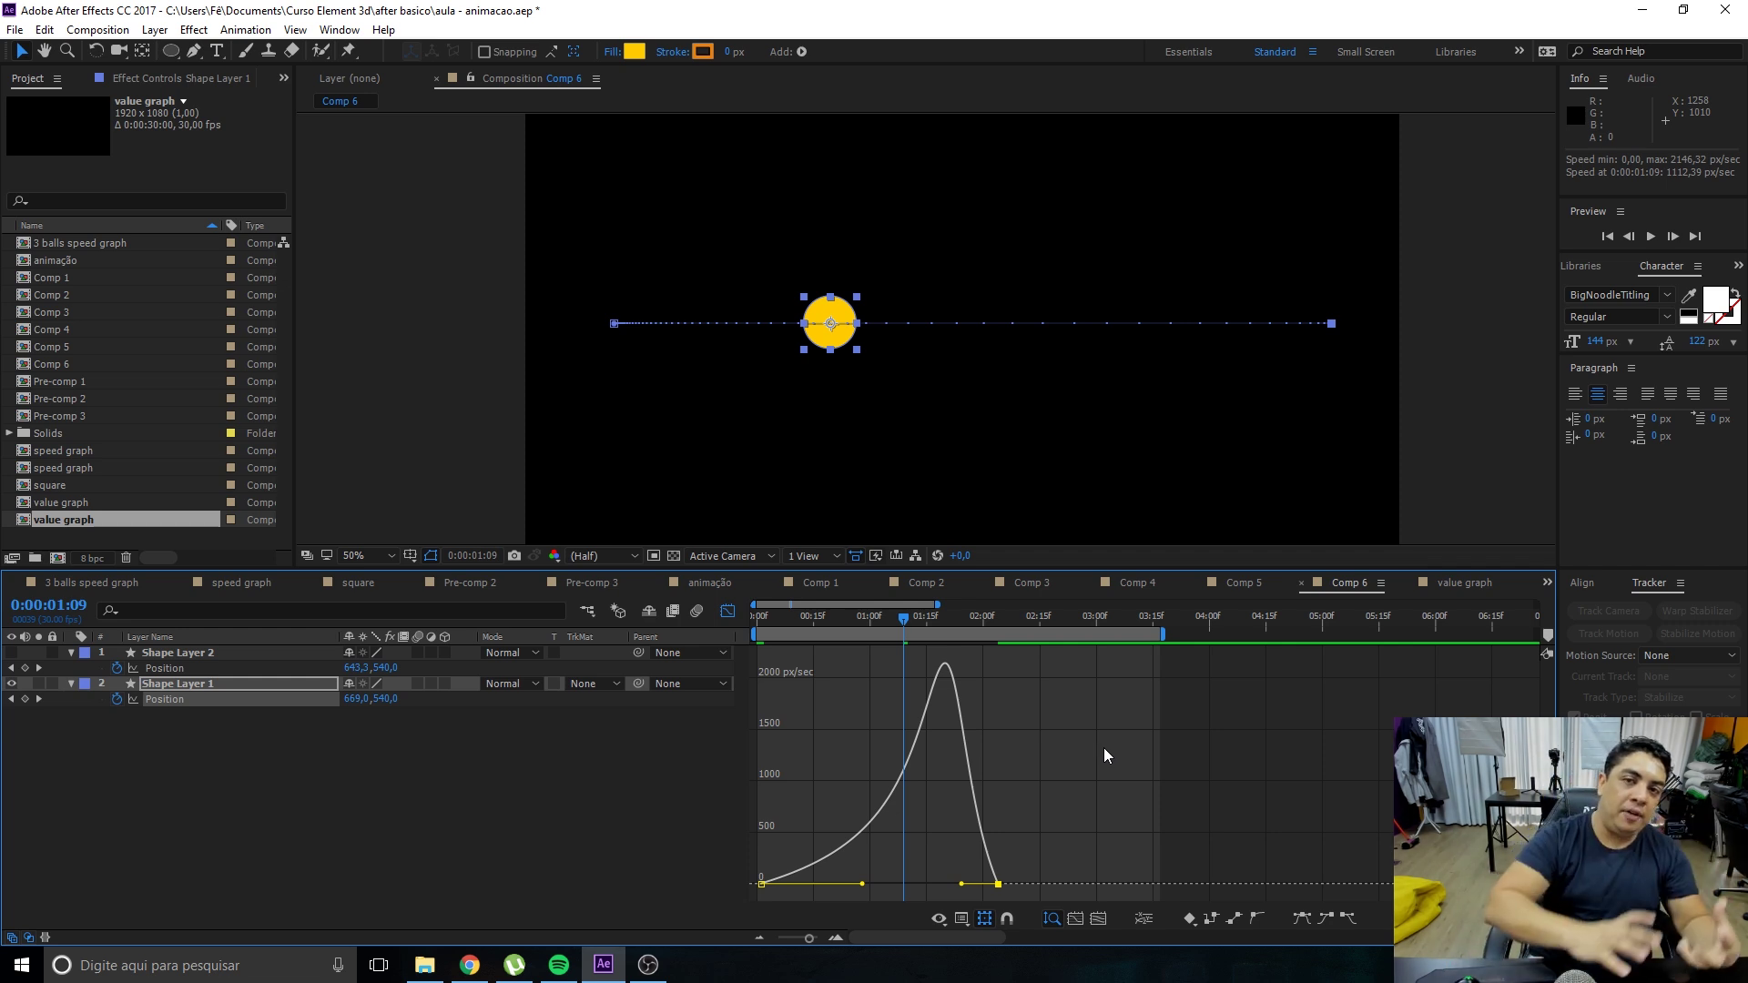
click(1461, 585)
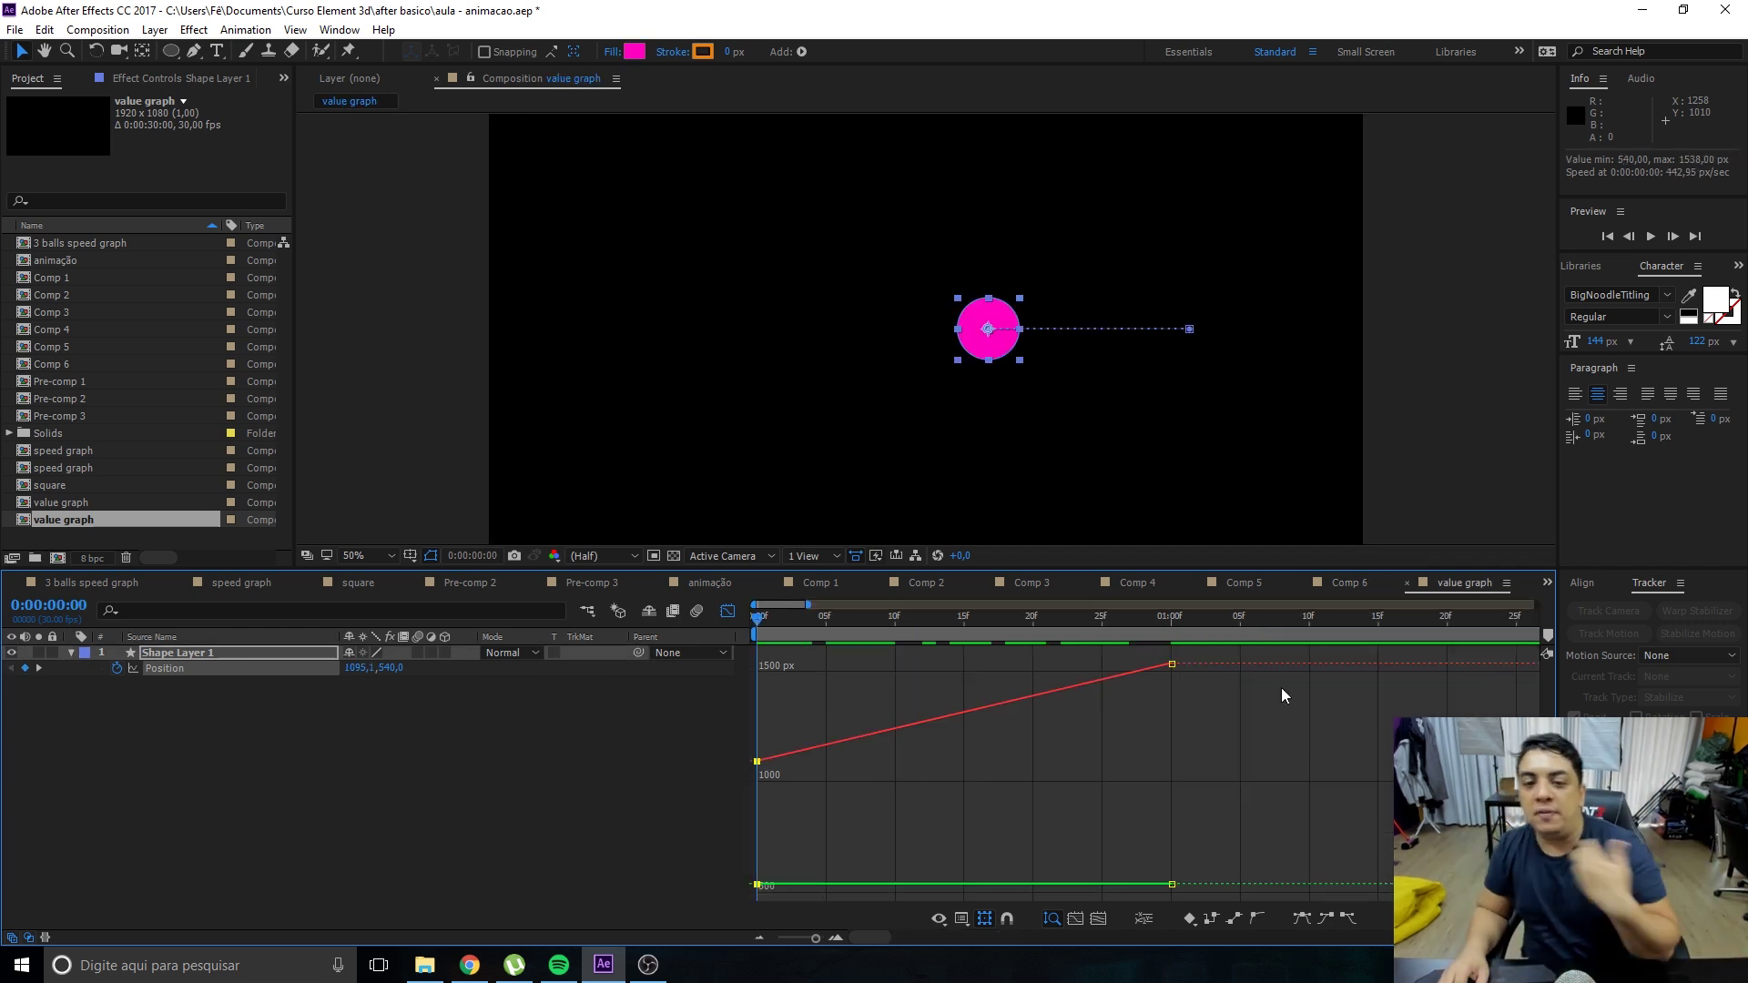
Drag the first Position keyframe lower and compare against Comp 6's motion.
drag(756, 762, 760, 853)
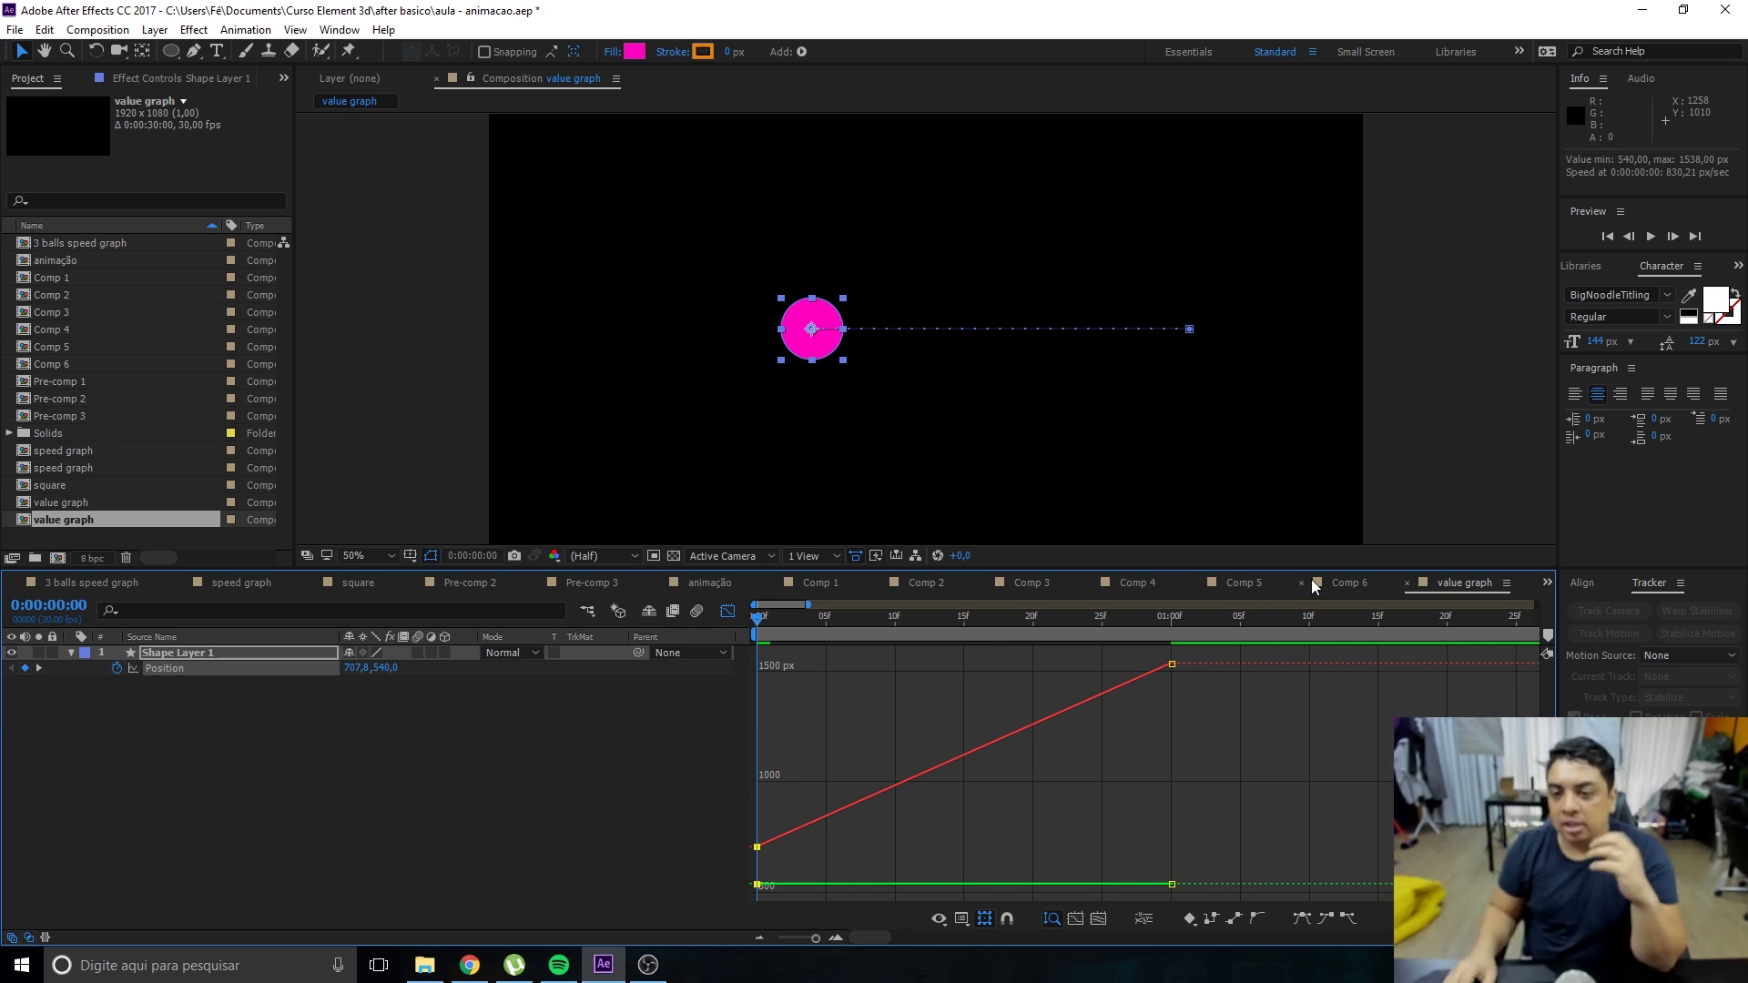
click(1351, 583)
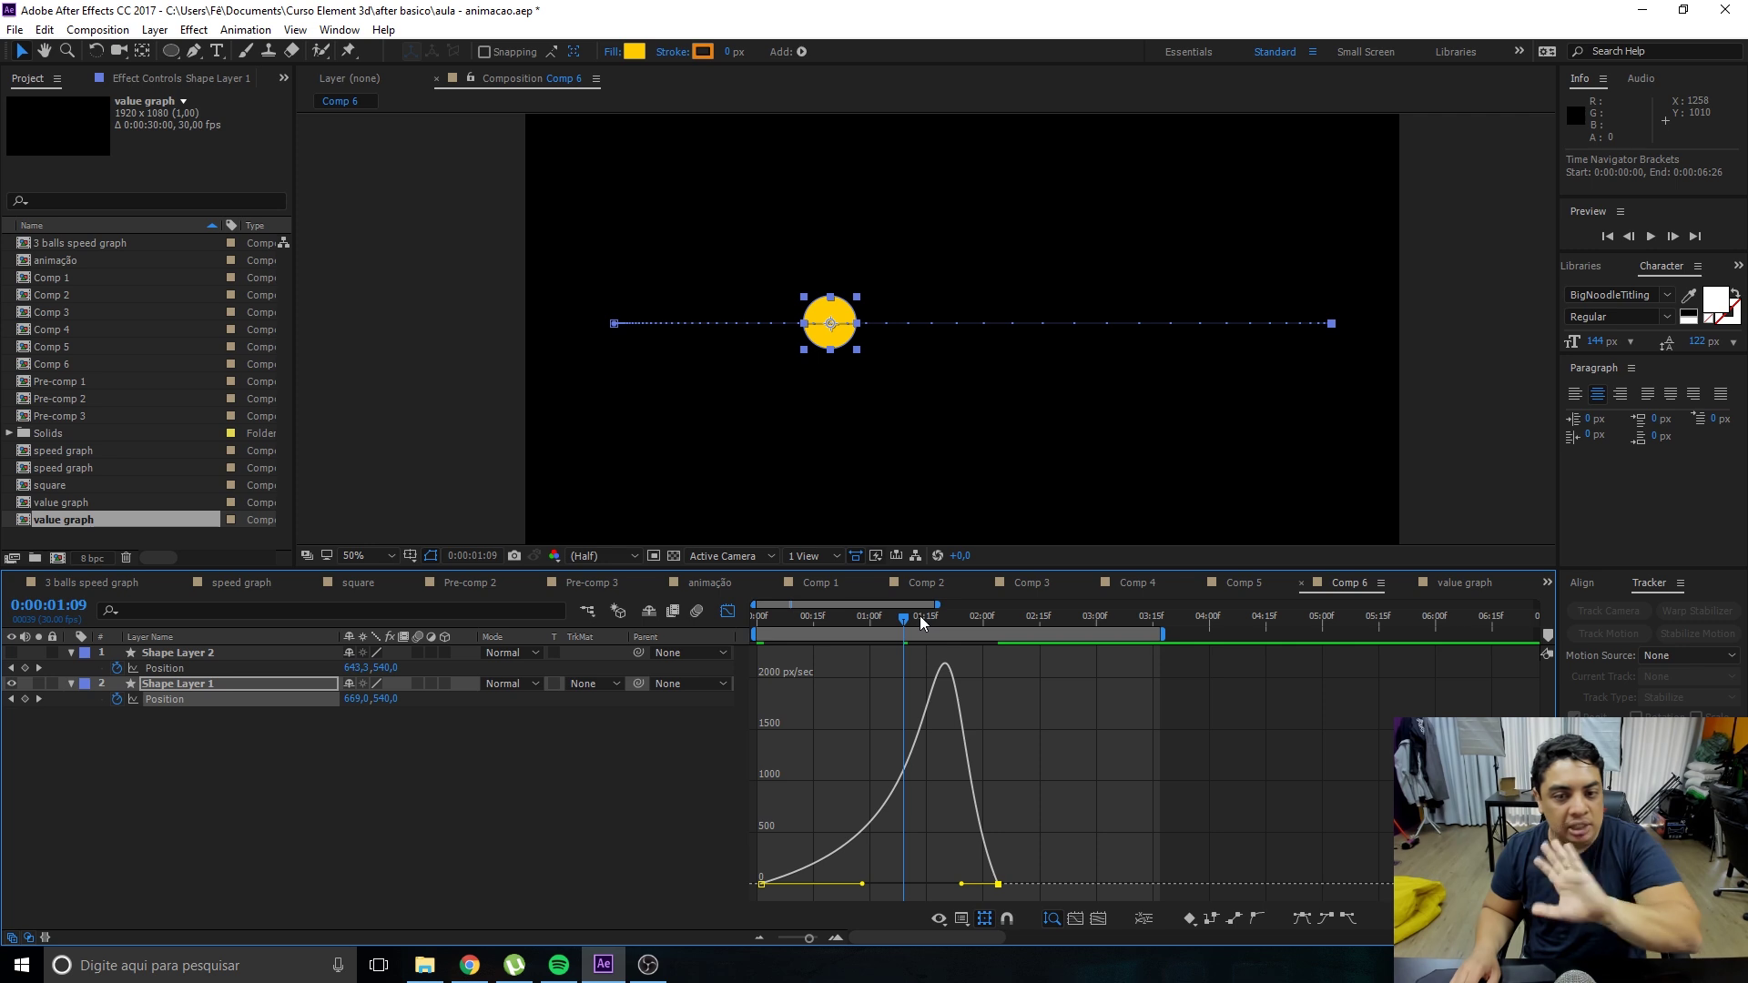
drag(922, 623, 892, 623)
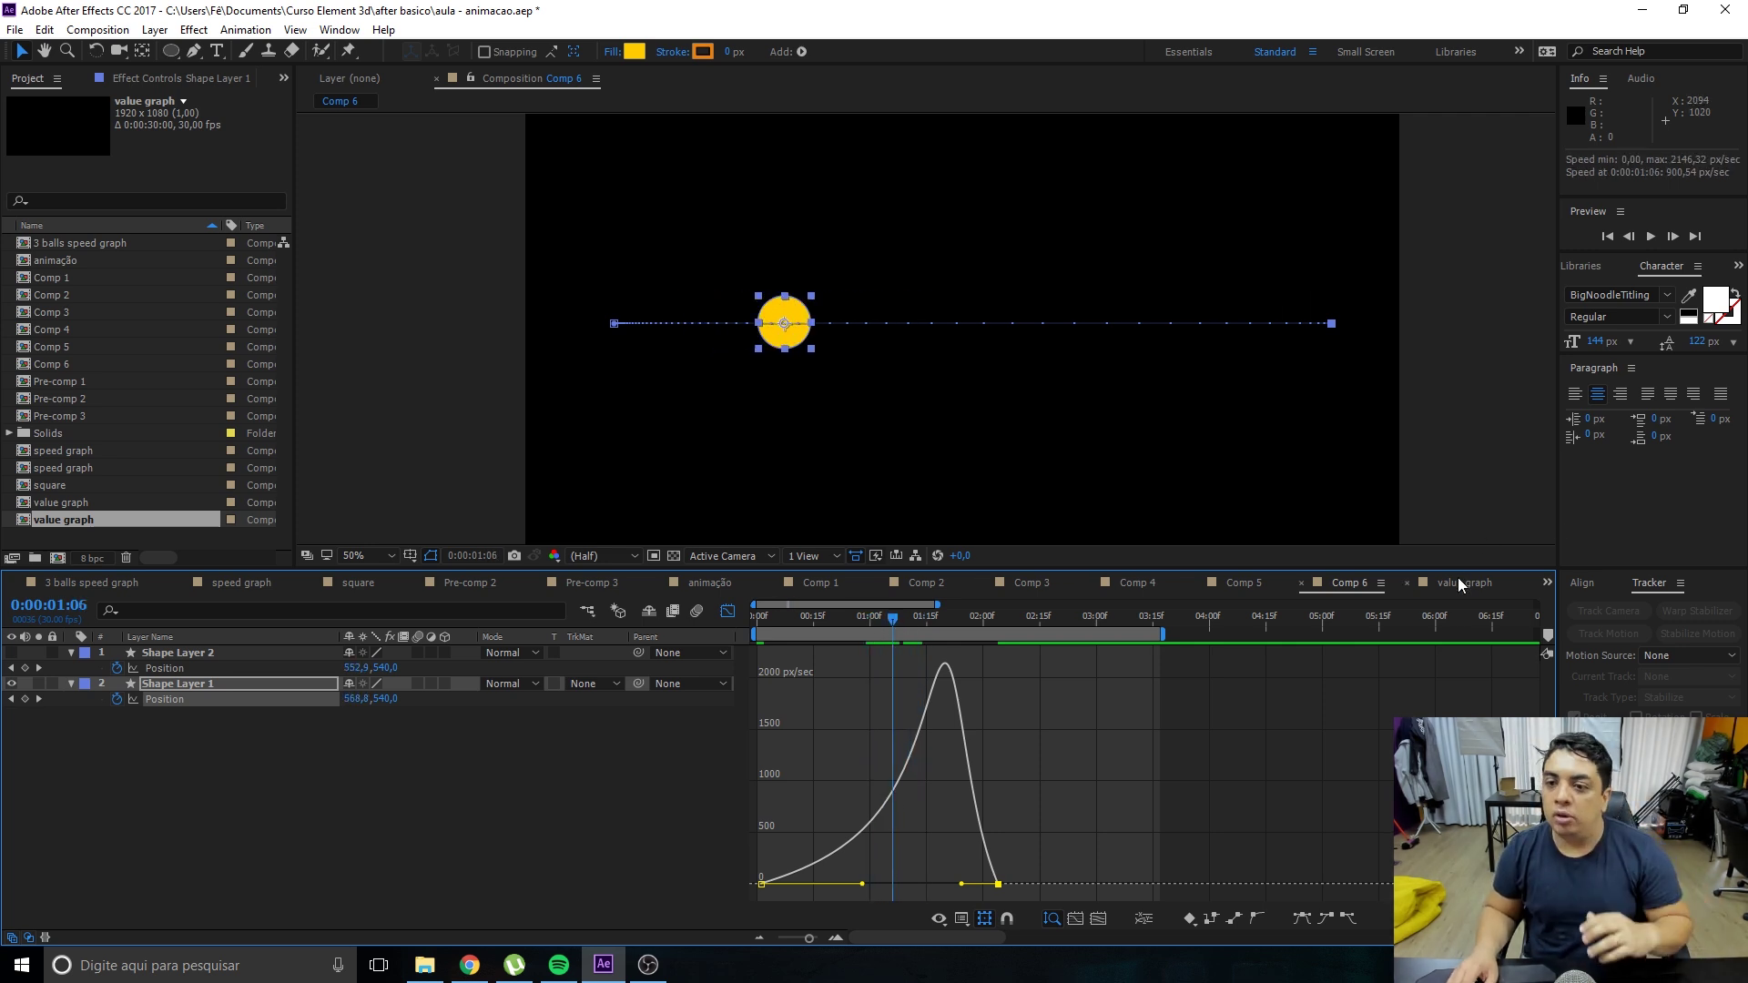
click(1457, 582)
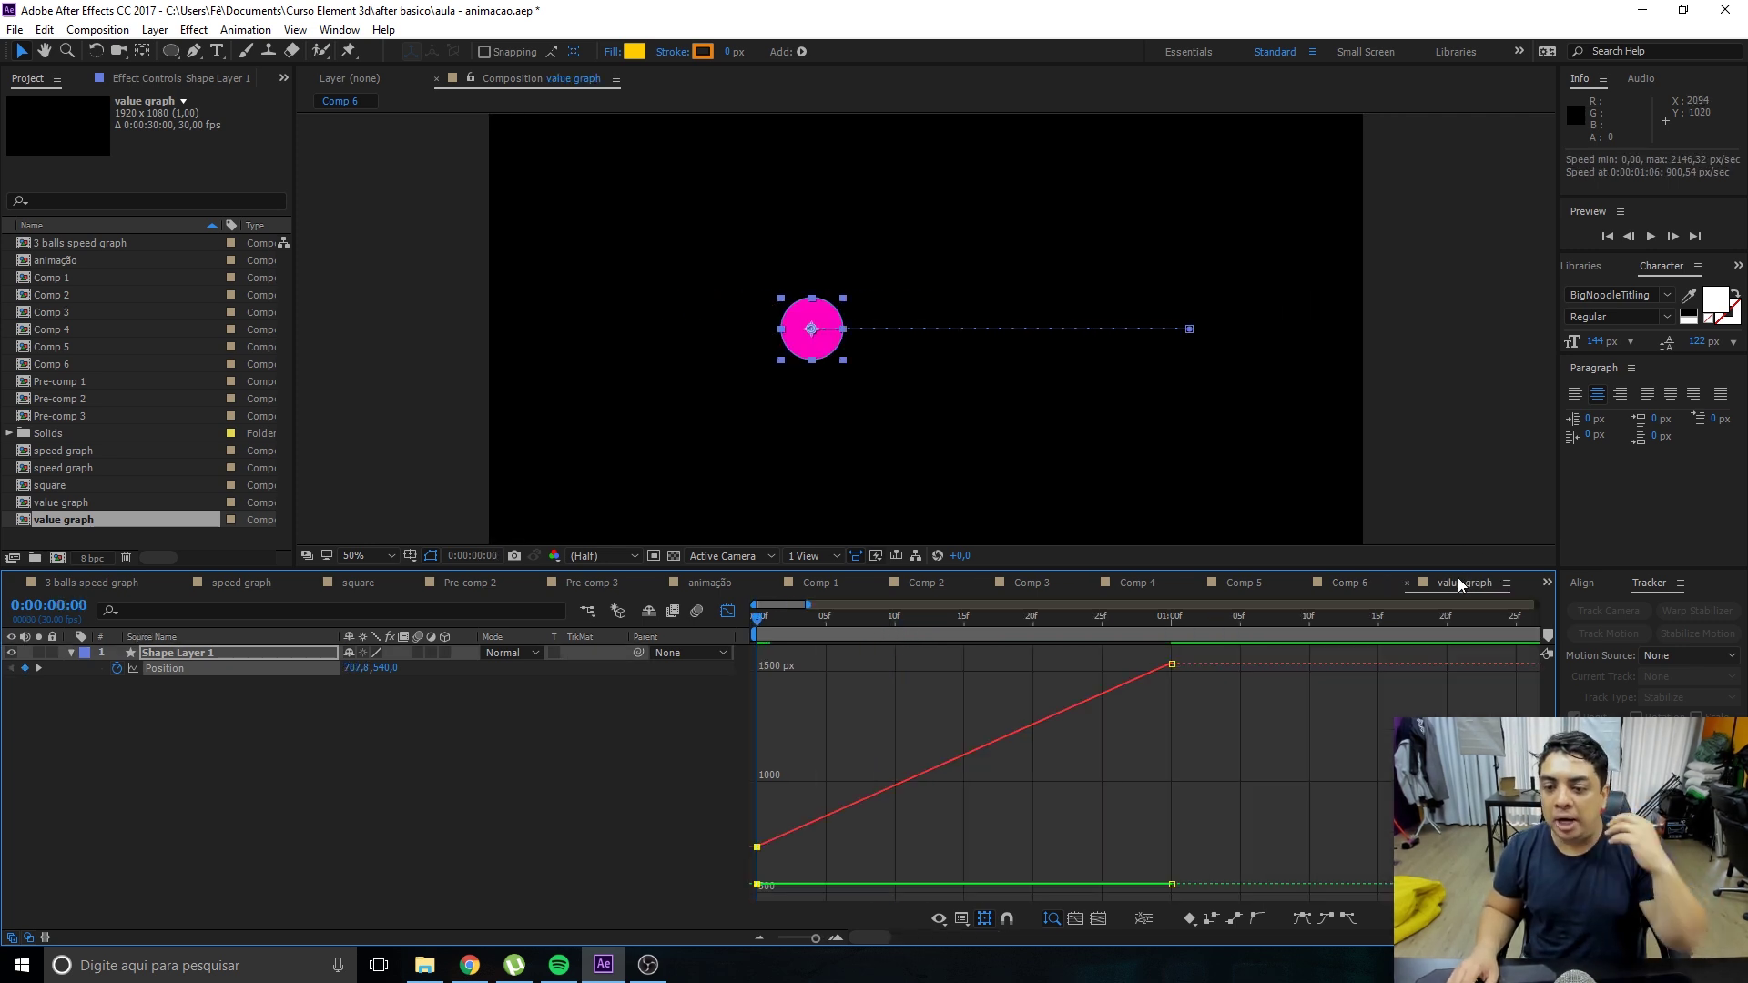
Reselect Position and its keyframes, toggling the Graph Editor off and back on.
click(618, 879)
click(156, 673)
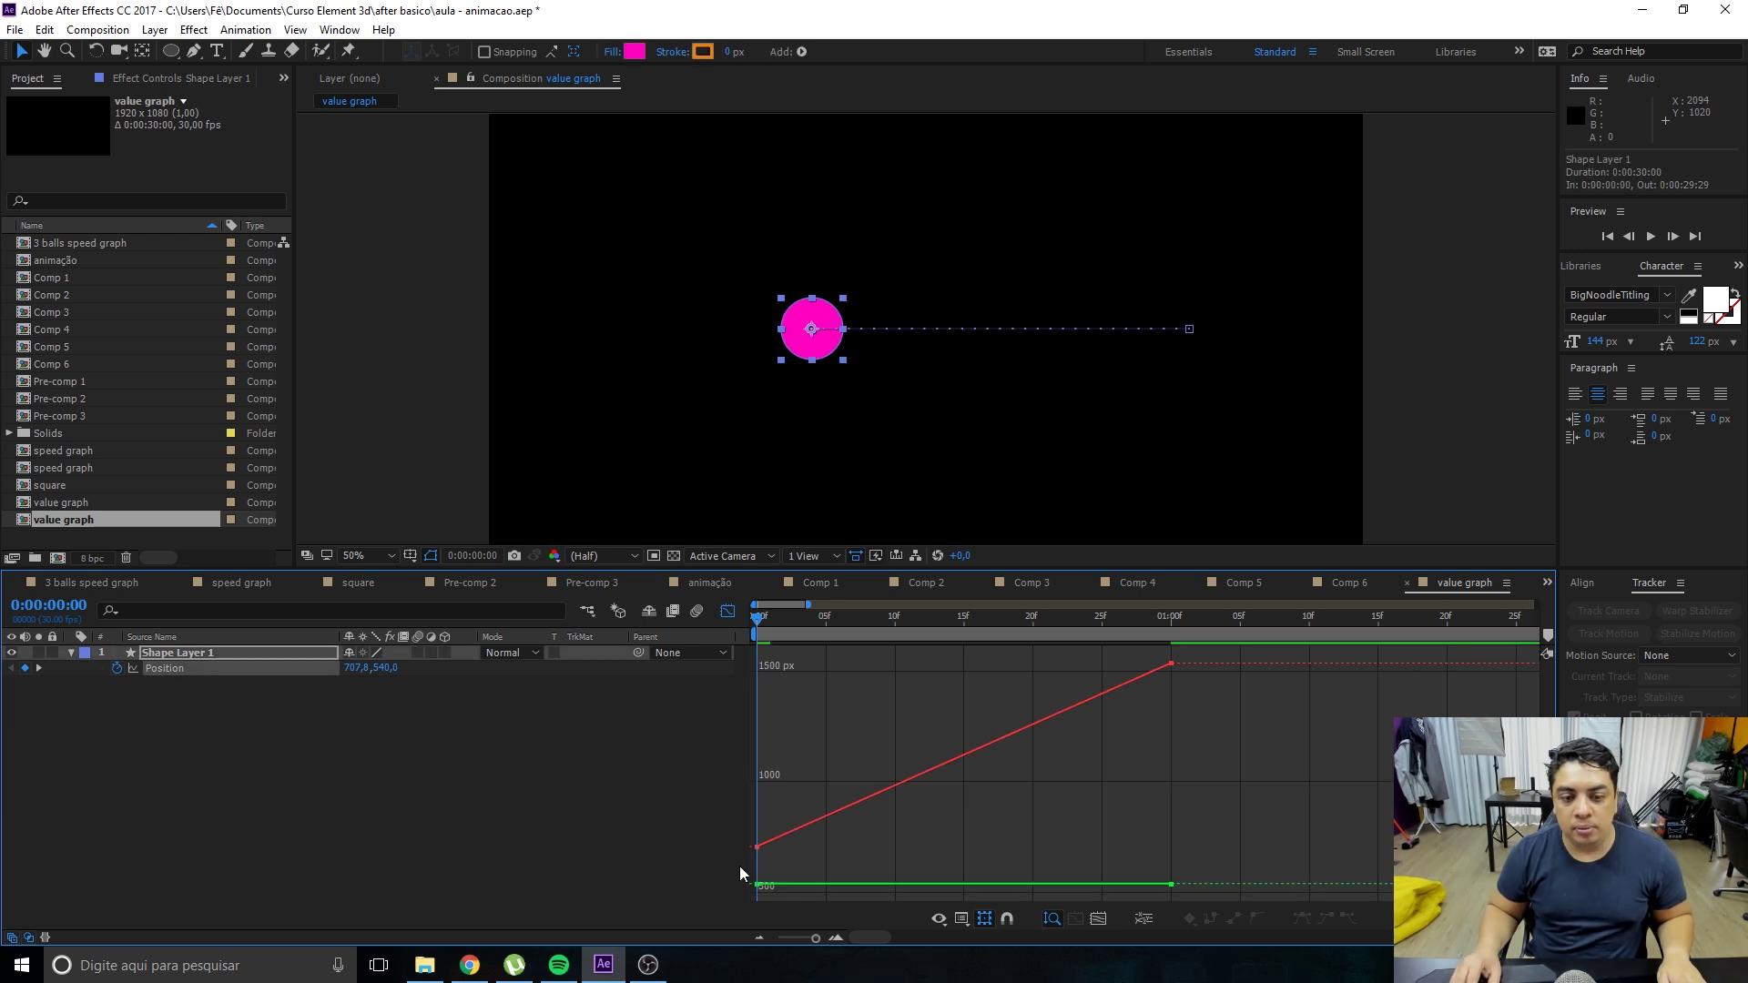
drag(1207, 666, 710, 858)
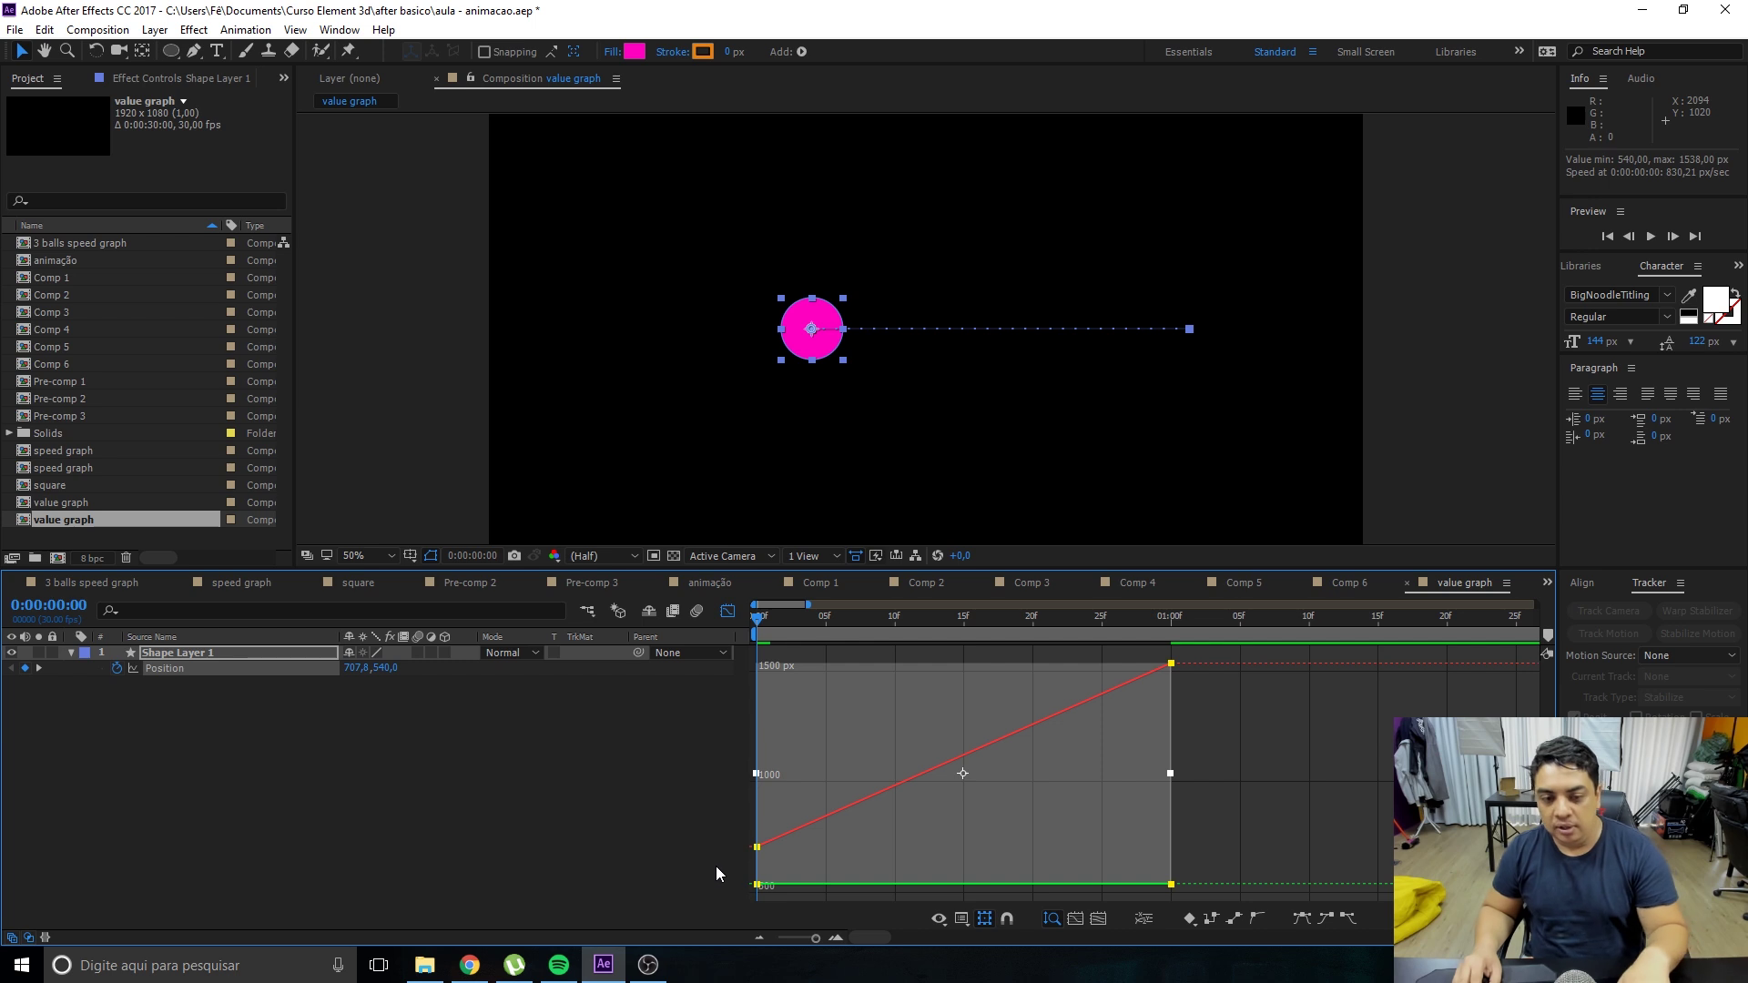
click(1297, 844)
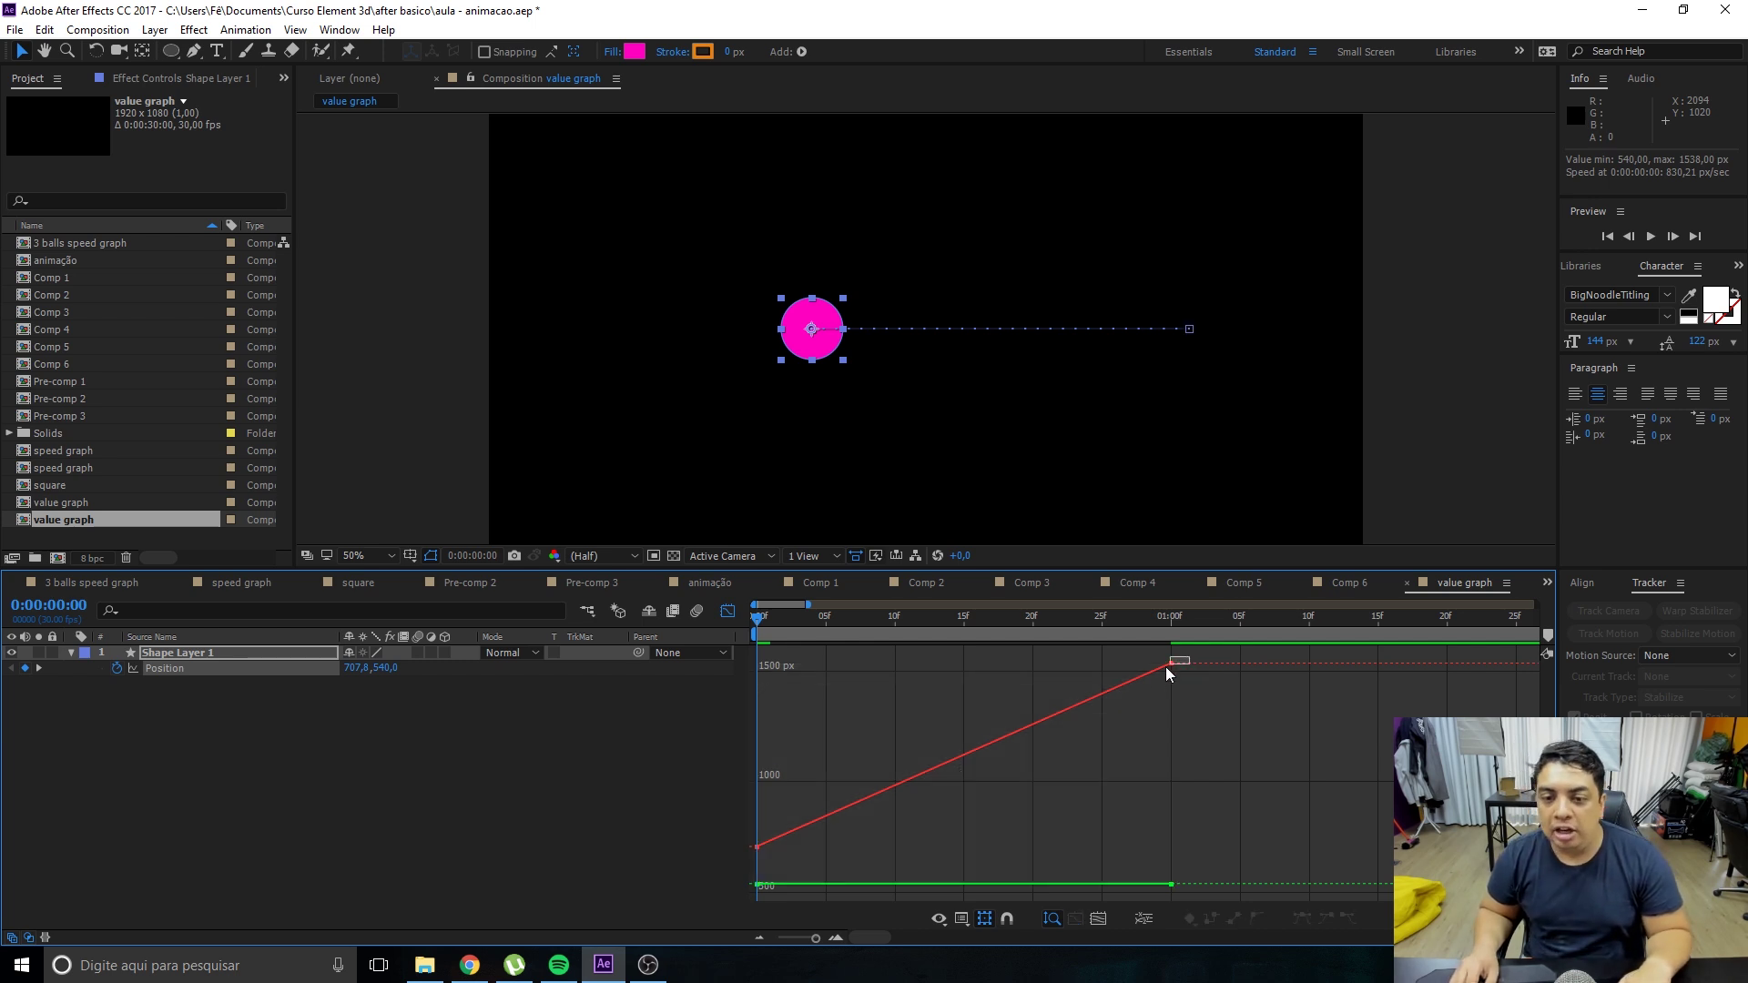
click(728, 612)
drag(1137, 694, 1212, 654)
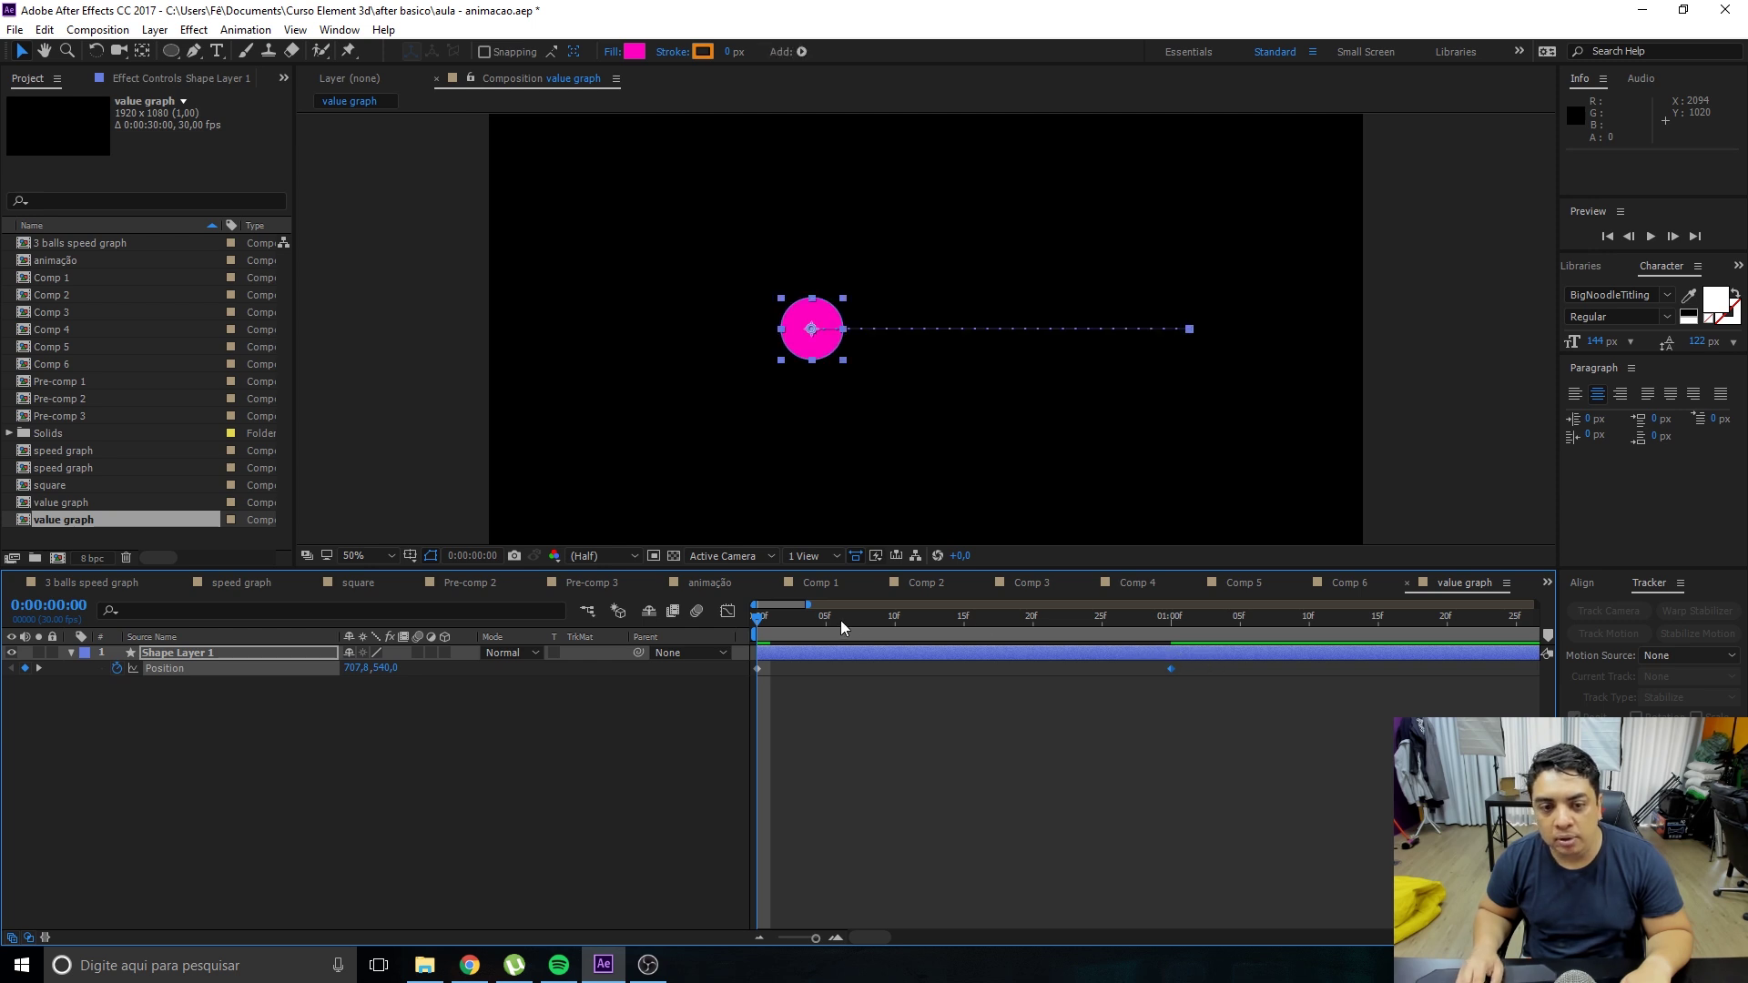
click(727, 612)
drag(741, 859, 736, 865)
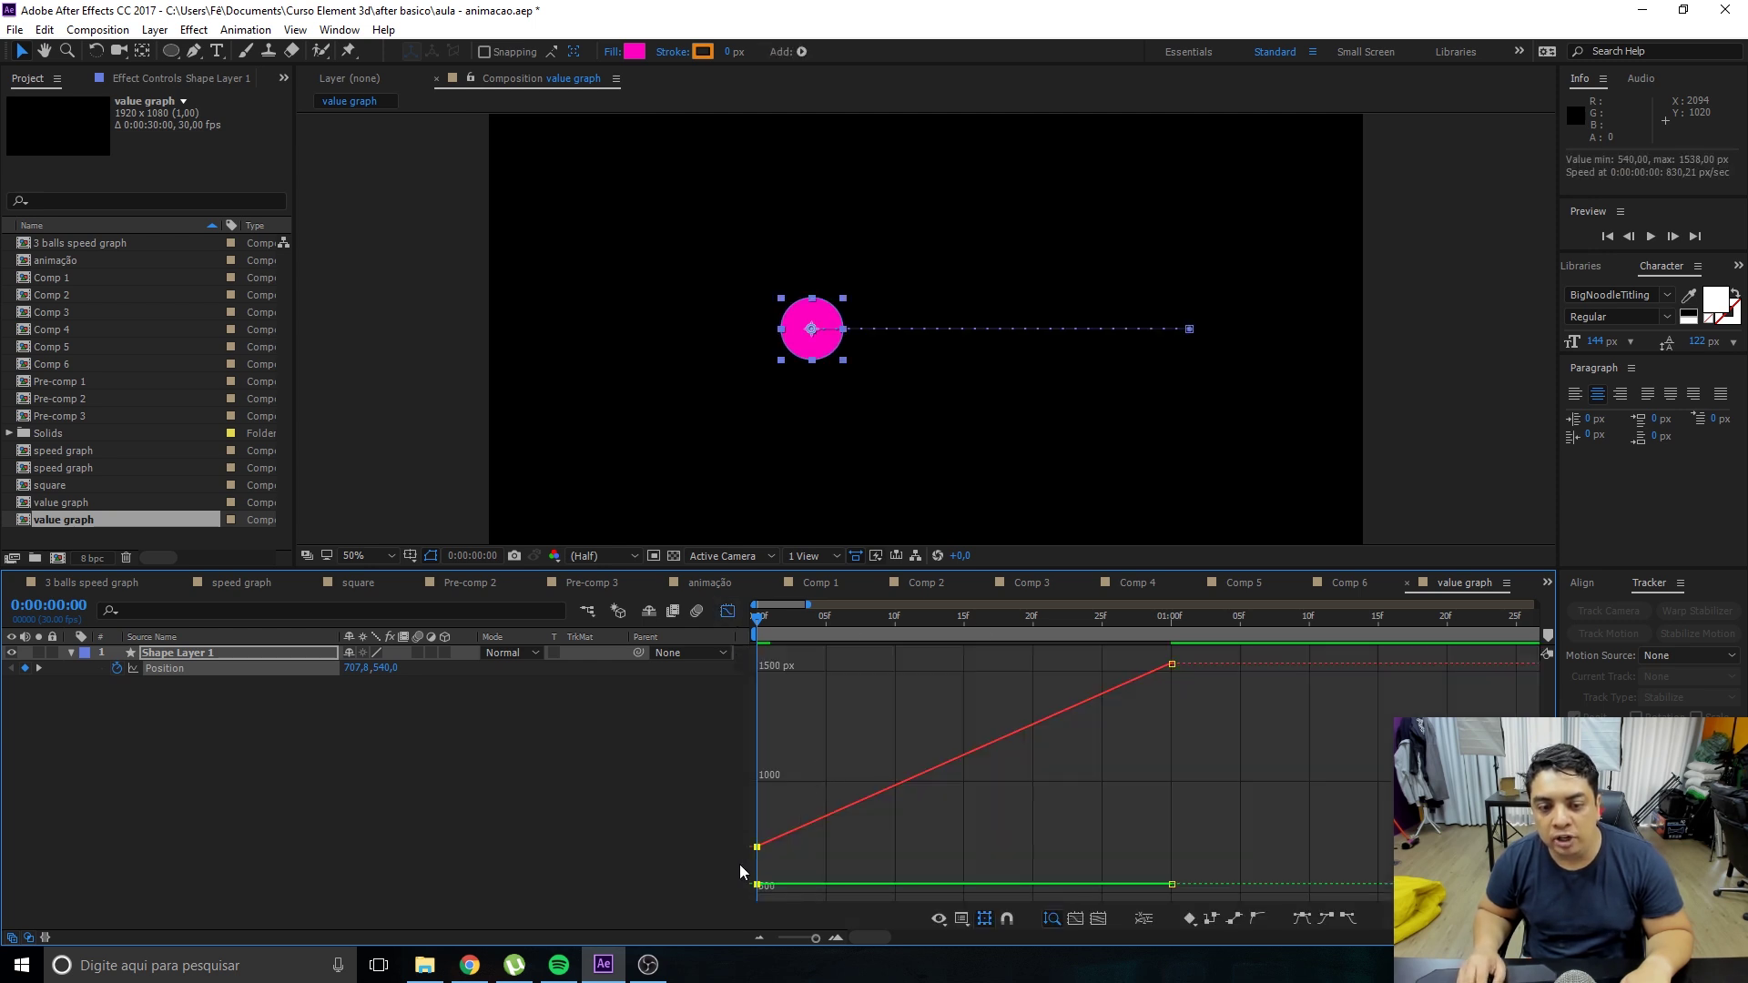
Scrub the circle's starting X Position down to about 658.8.
click(434, 869)
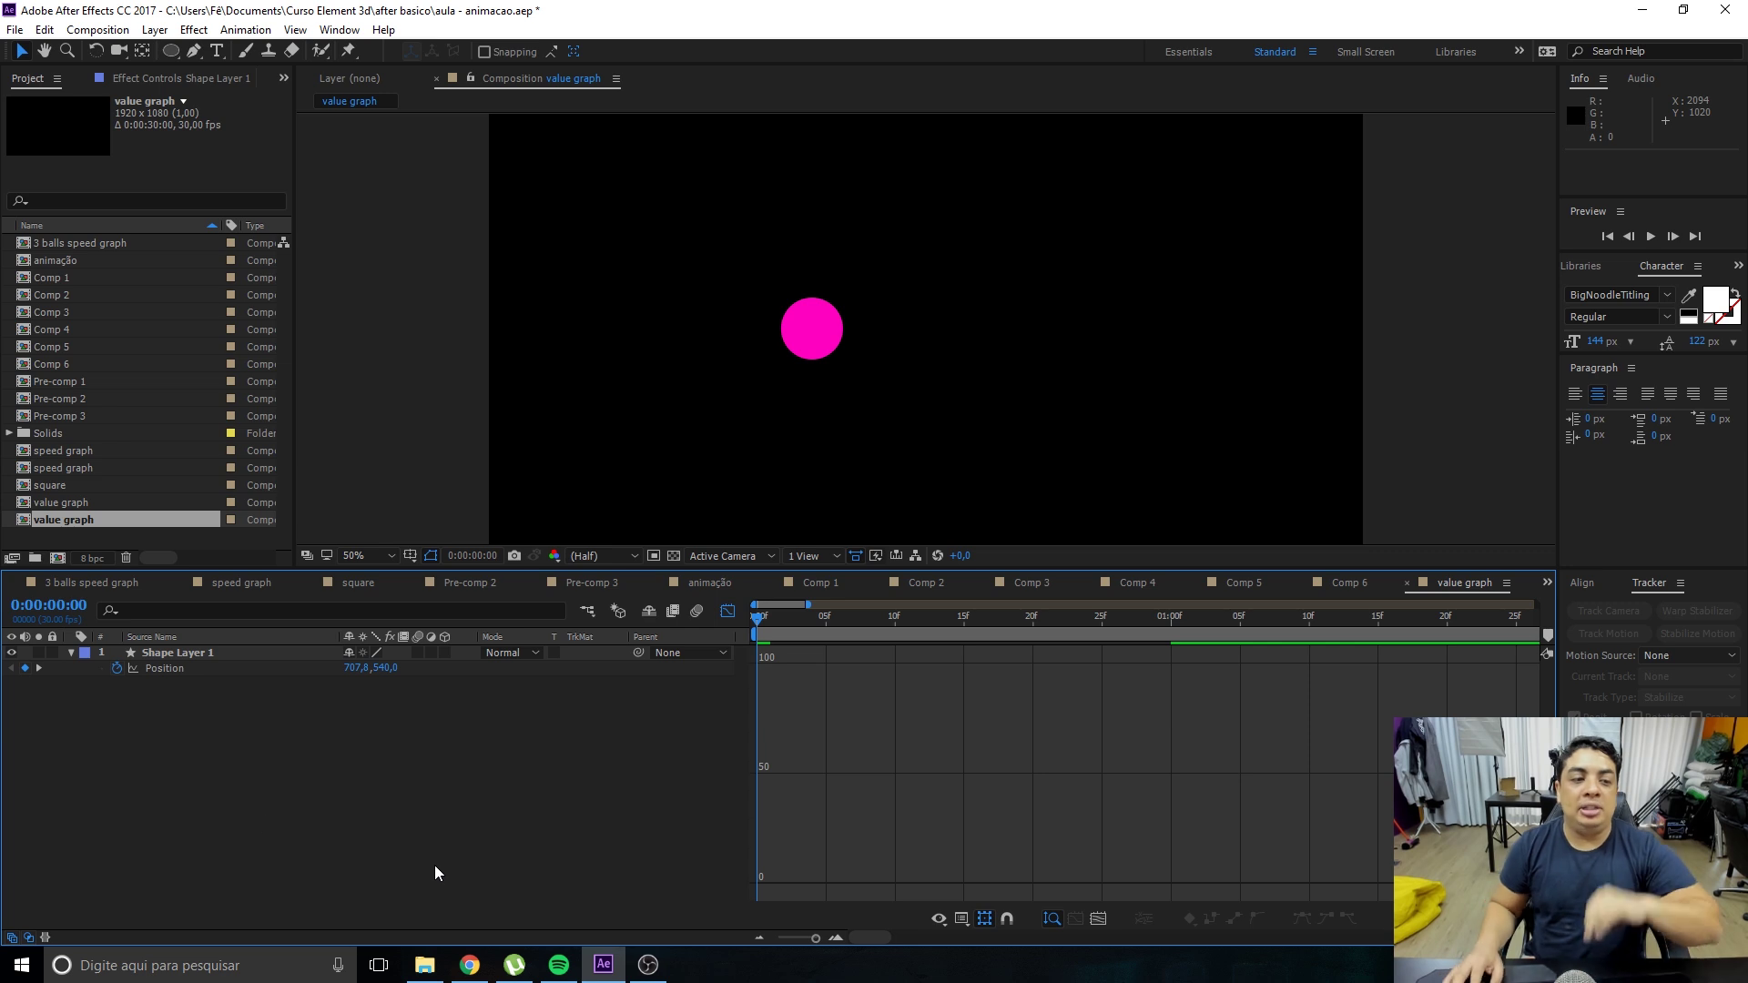
click(156, 669)
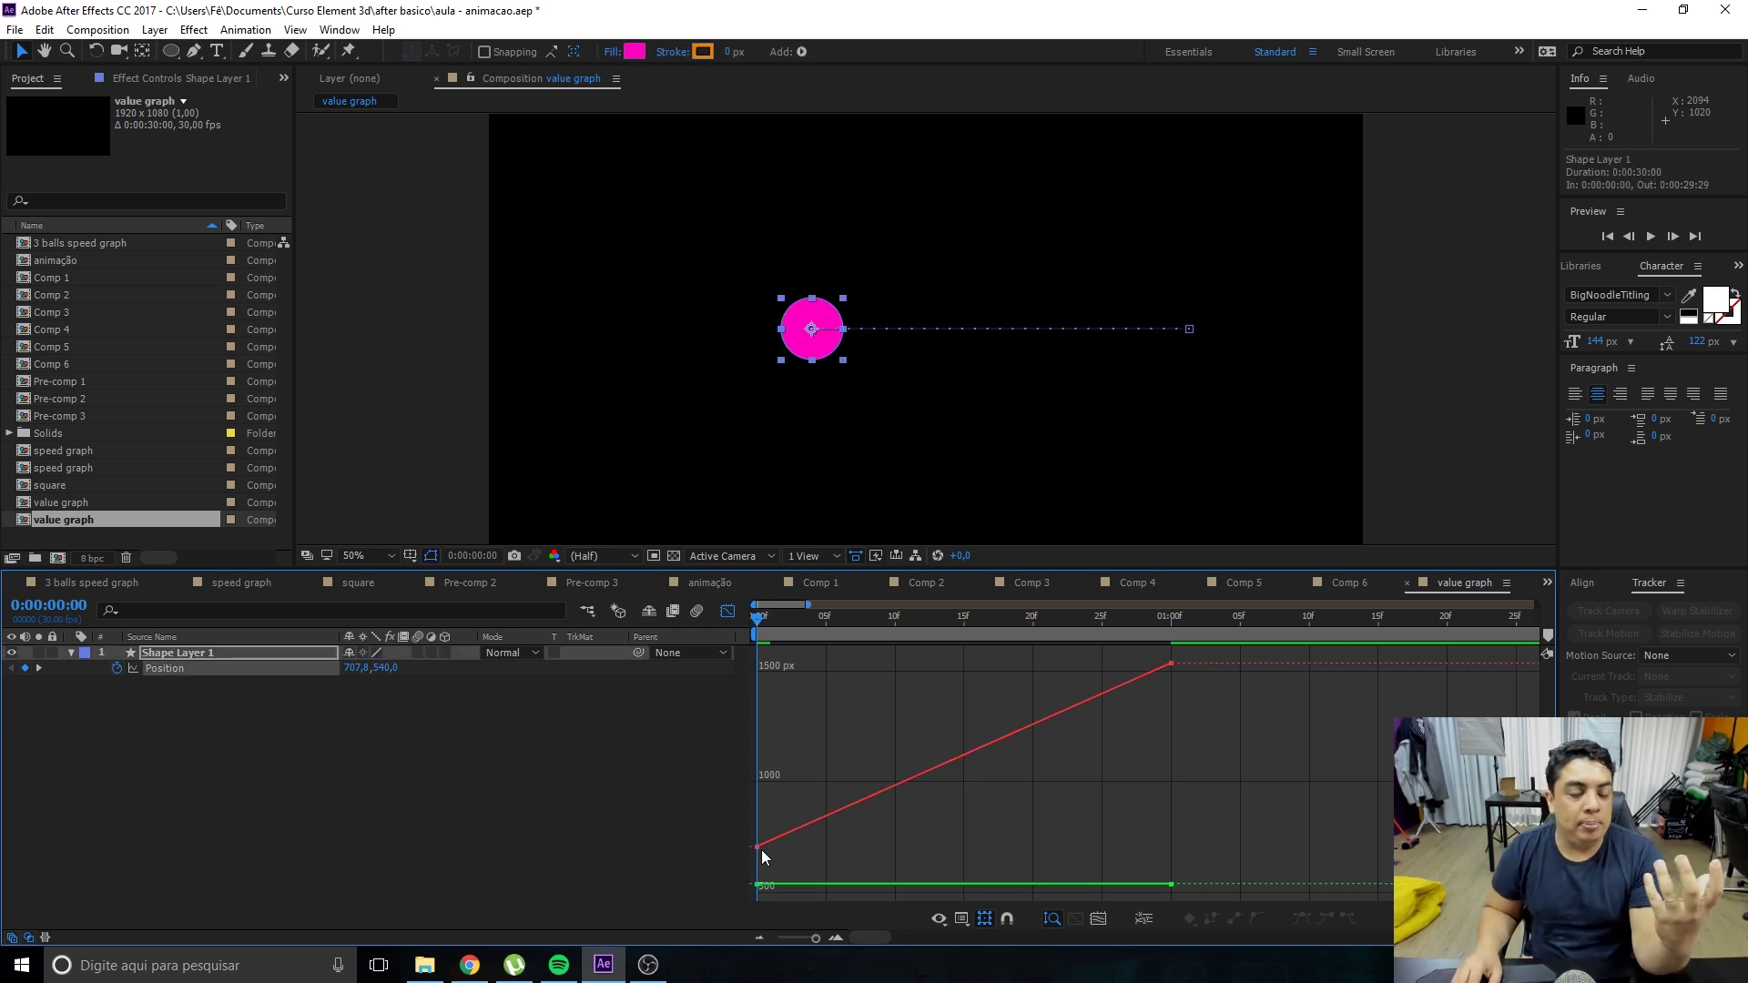
drag(357, 668, 278, 688)
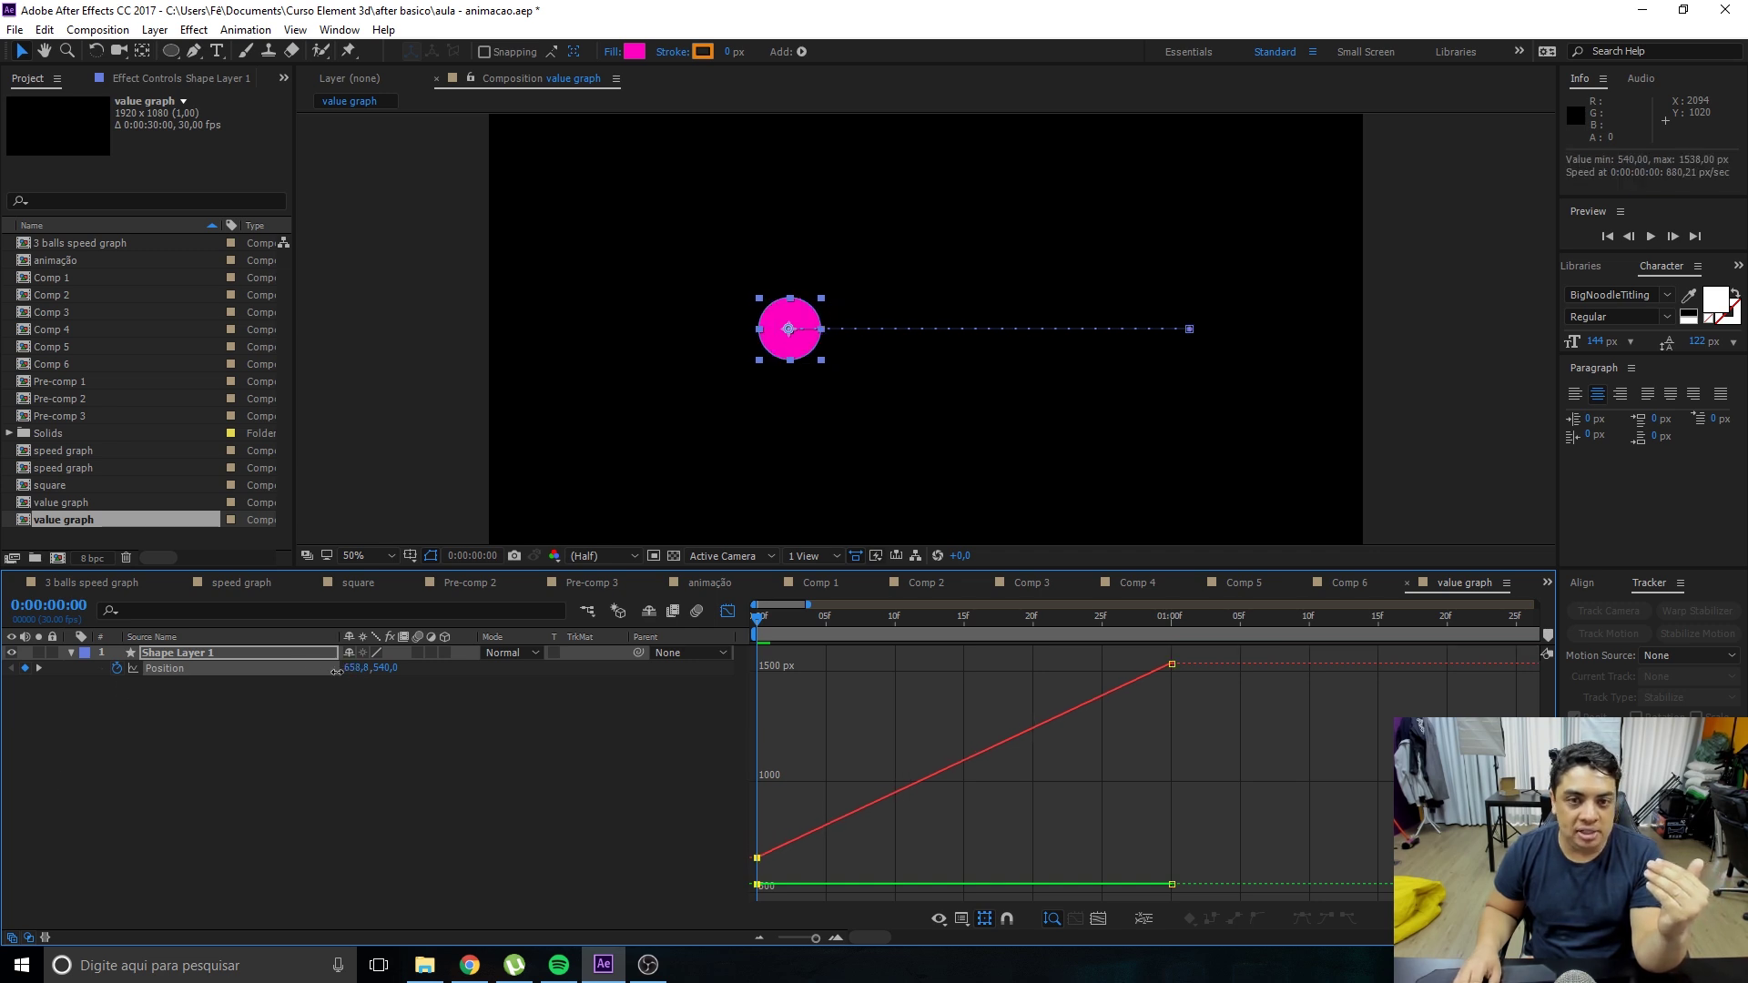
Raise the starting Y Position so the circle begins lower, and preview the motion.
mouse_move(386, 668)
mouse_down()
mouse_move(616, 707)
mouse_move(681, 758)
mouse_move(768, 751)
mouse_move(581, 740)
mouse_up()
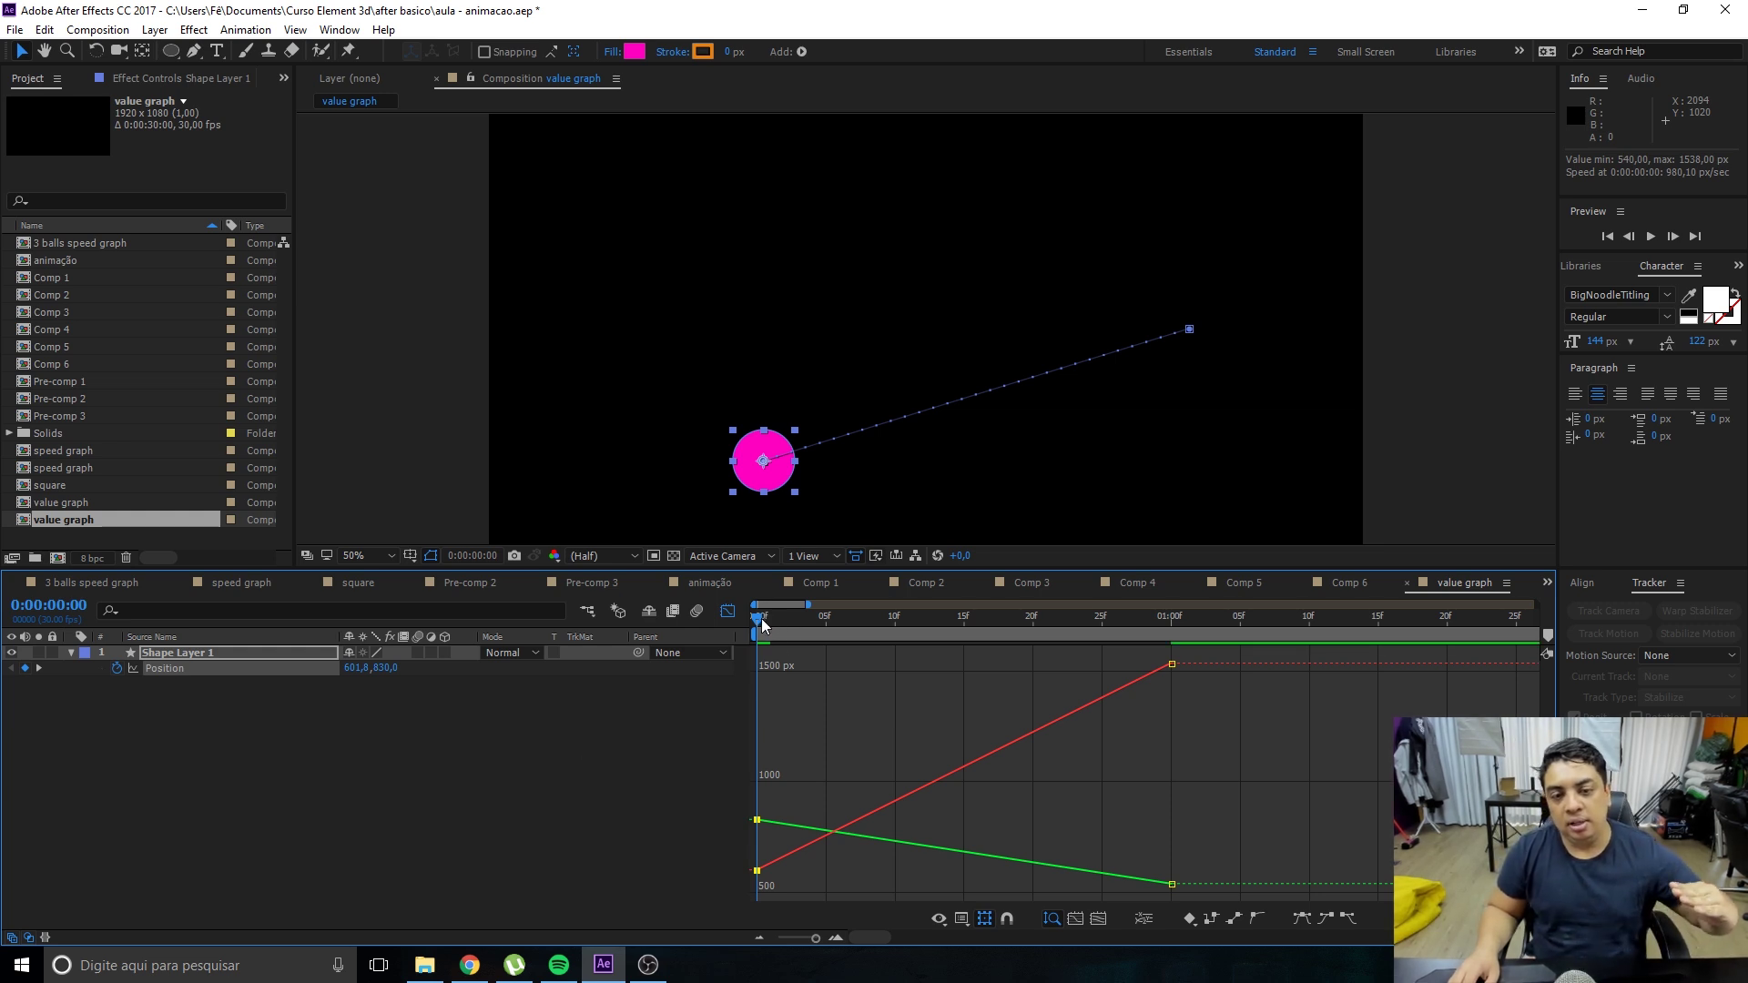
drag(763, 619, 1047, 623)
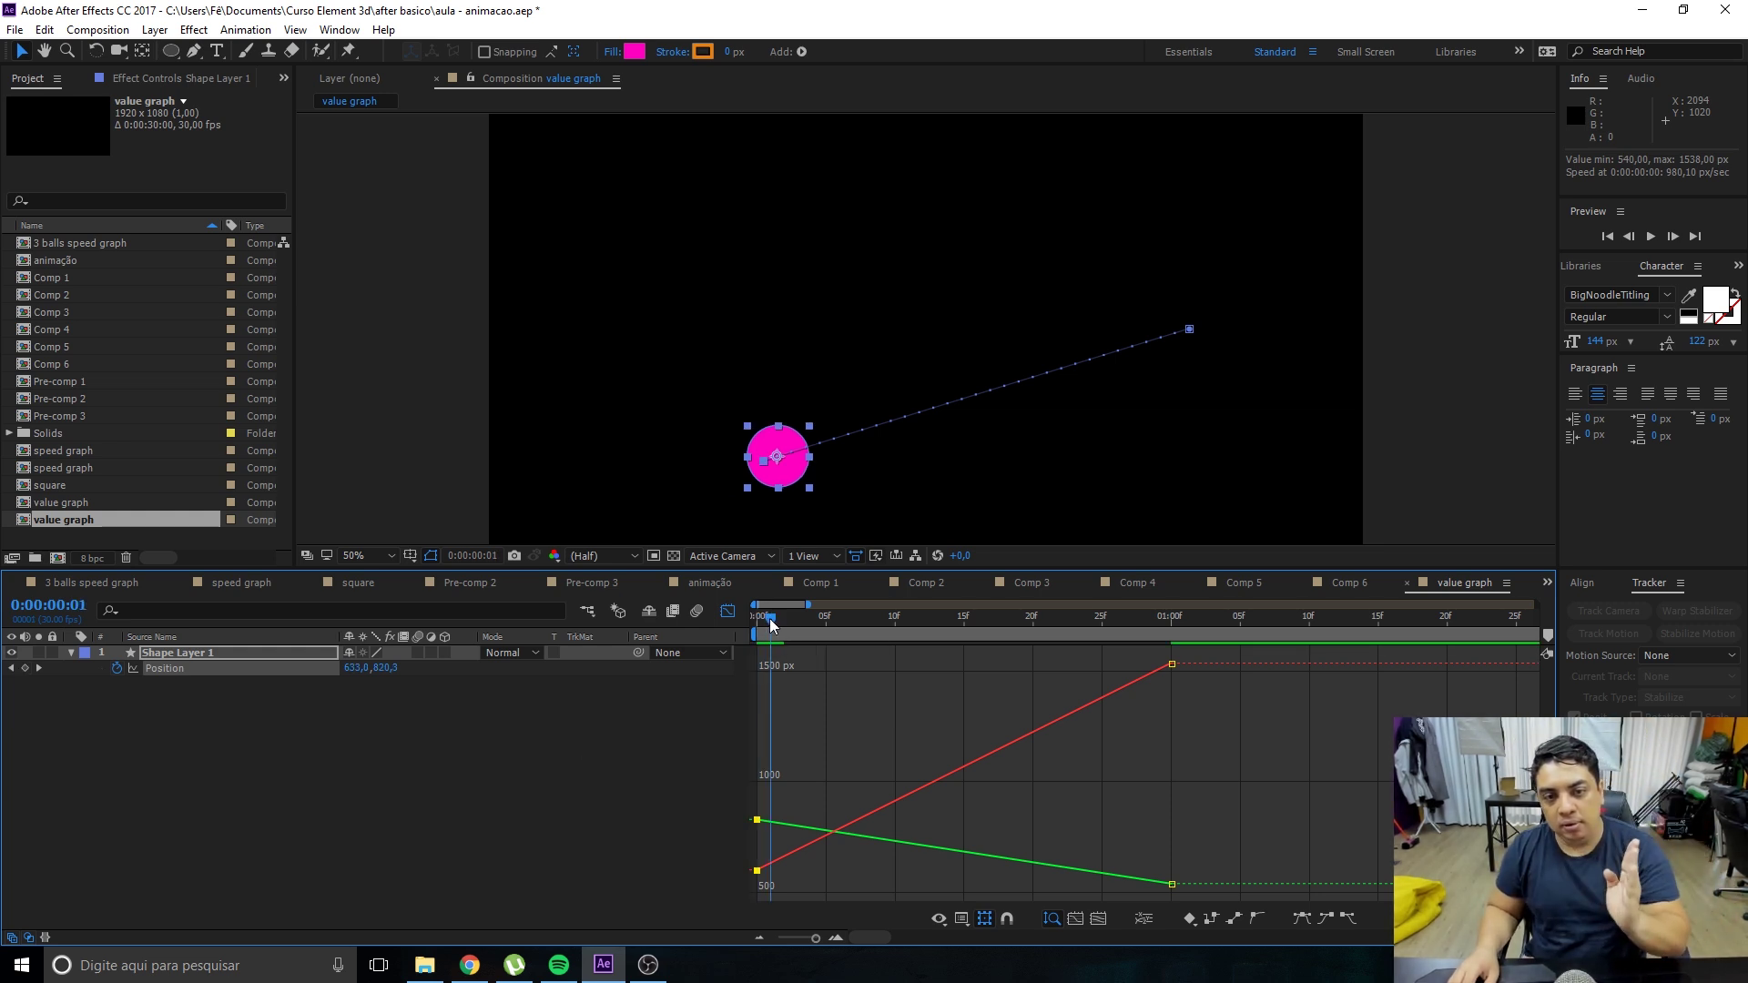
key(space)
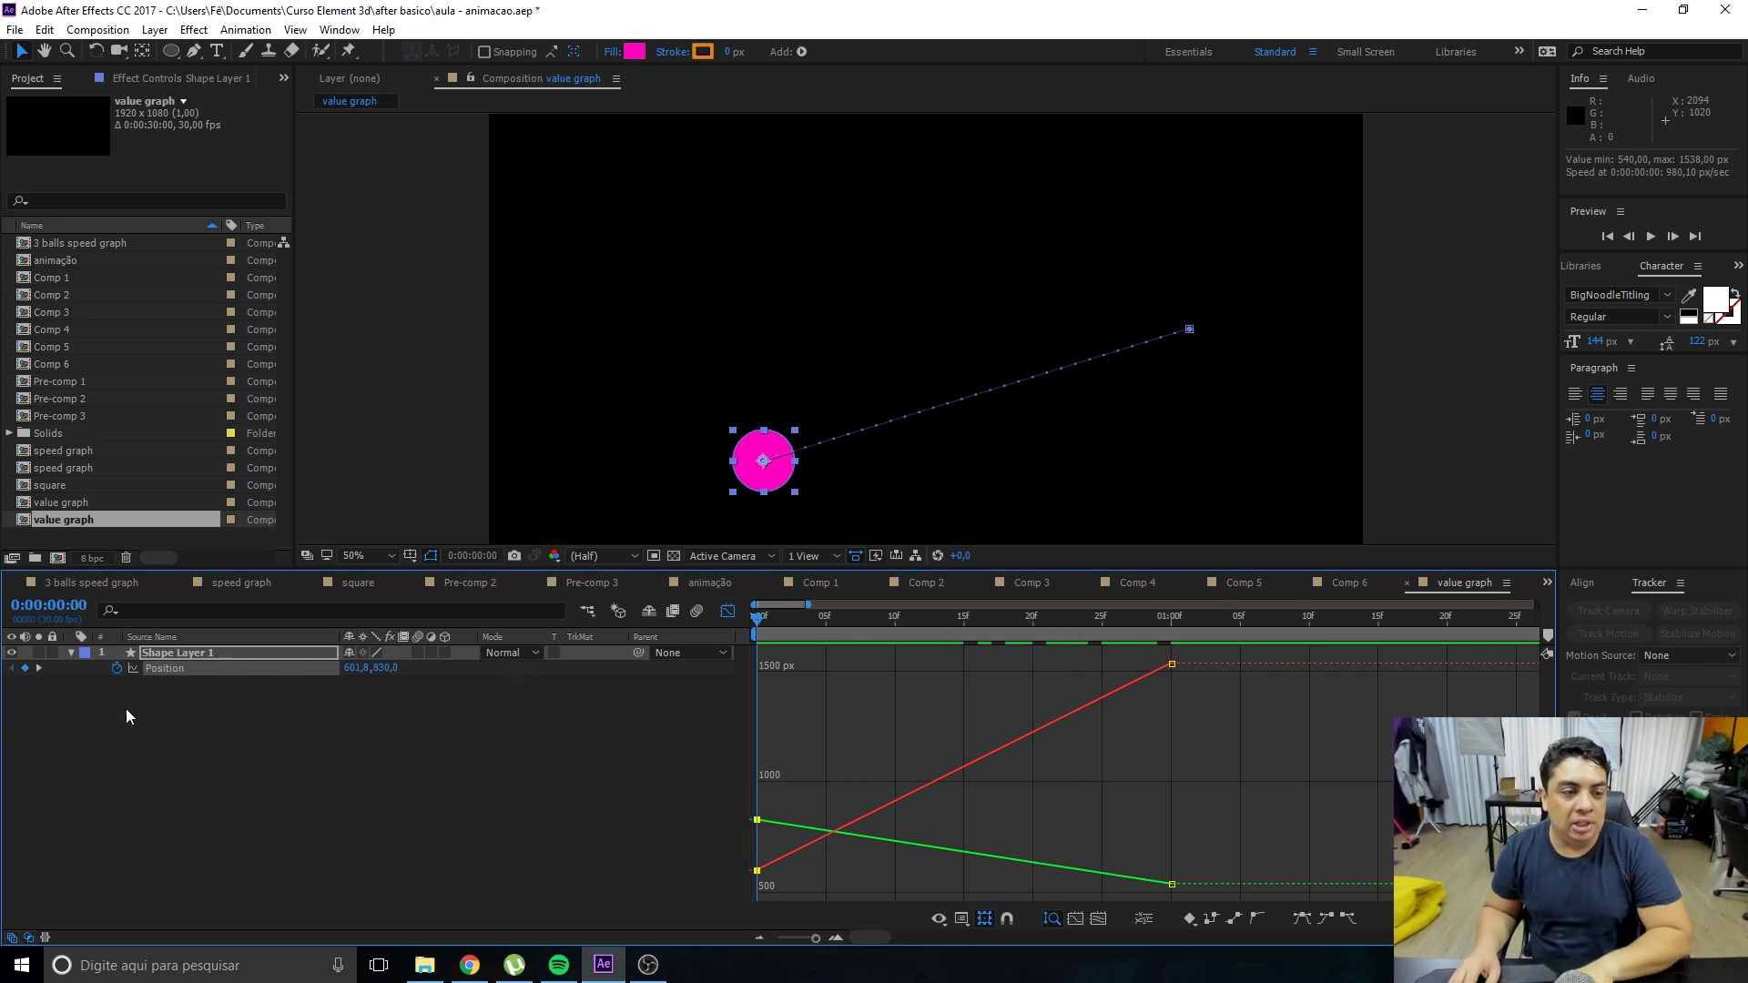
Set the first Y keyframe to 883.6 and bring up the Position property's context menu.
drag(759, 819, 755, 809)
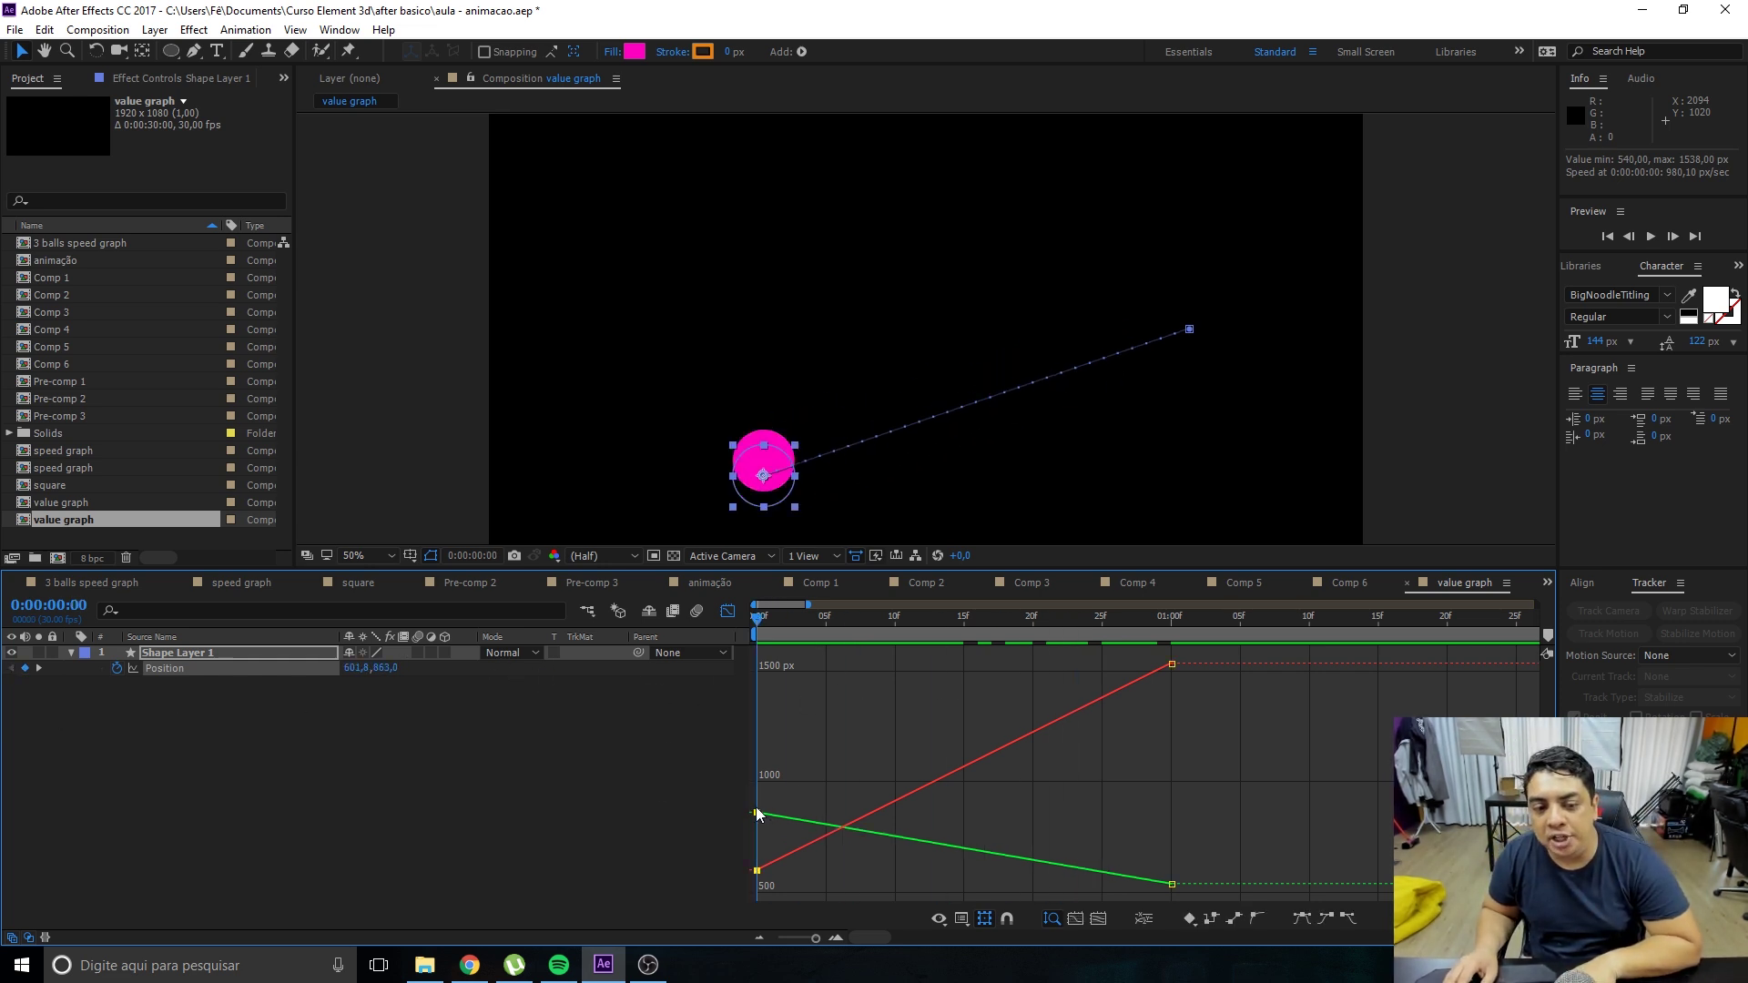
click(73, 724)
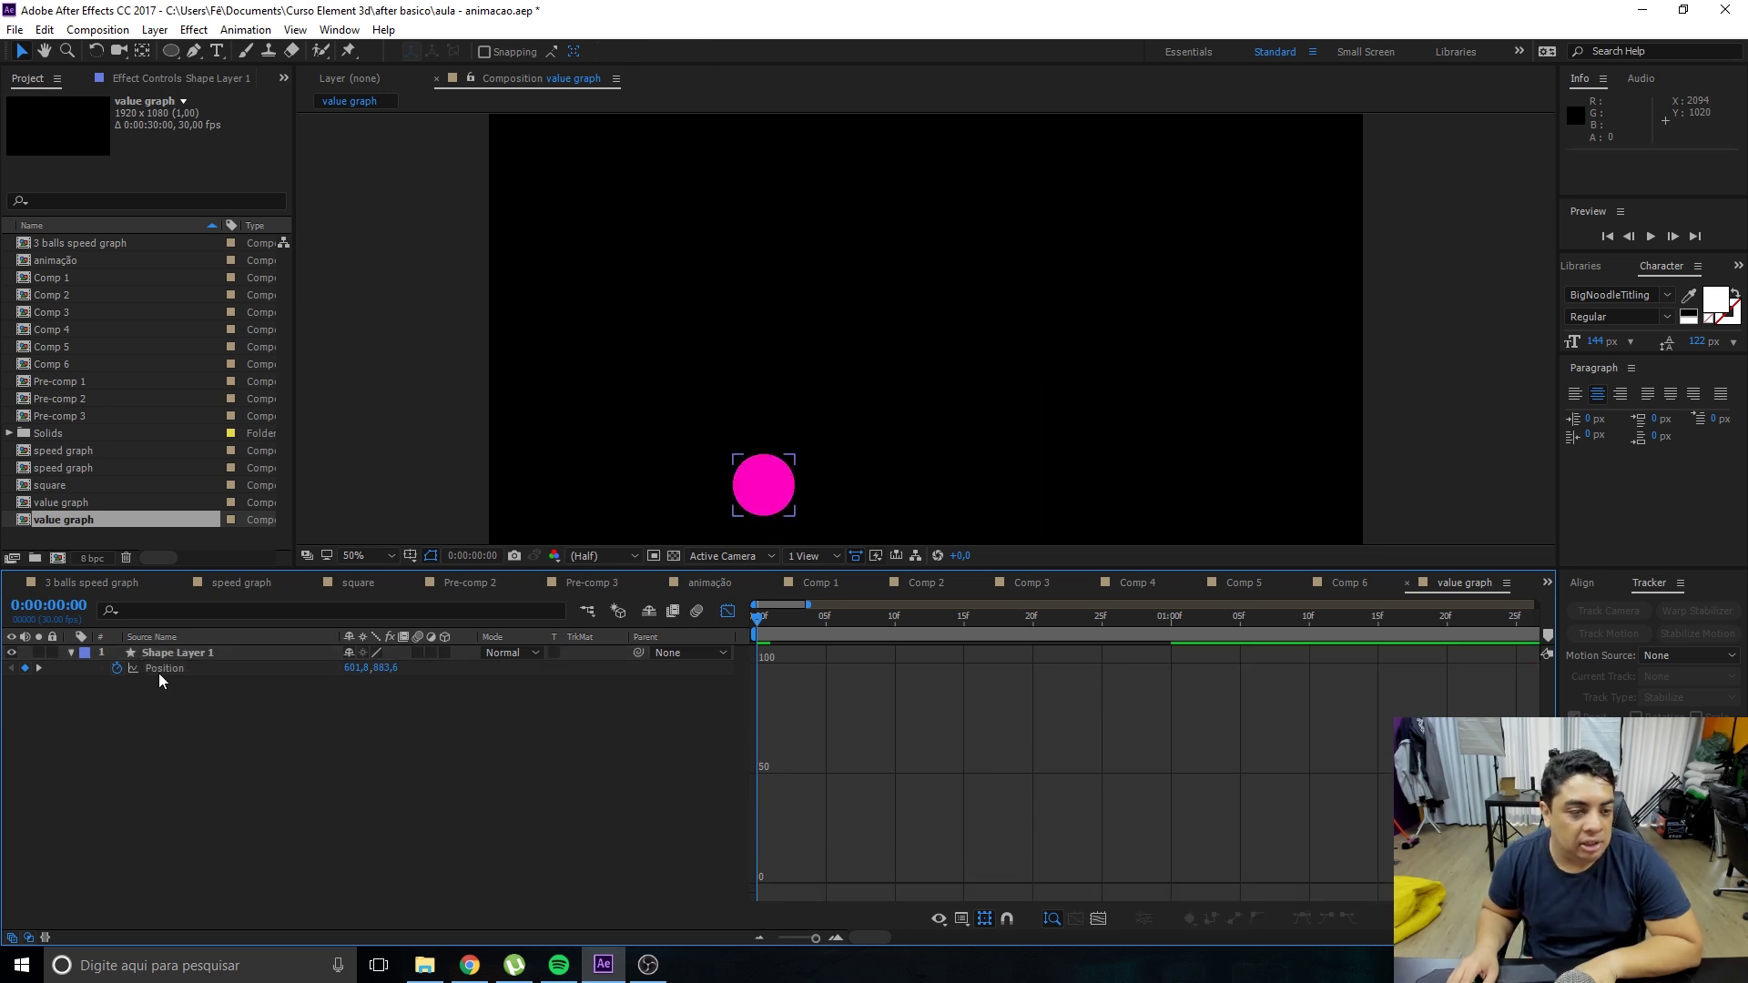
click(158, 671)
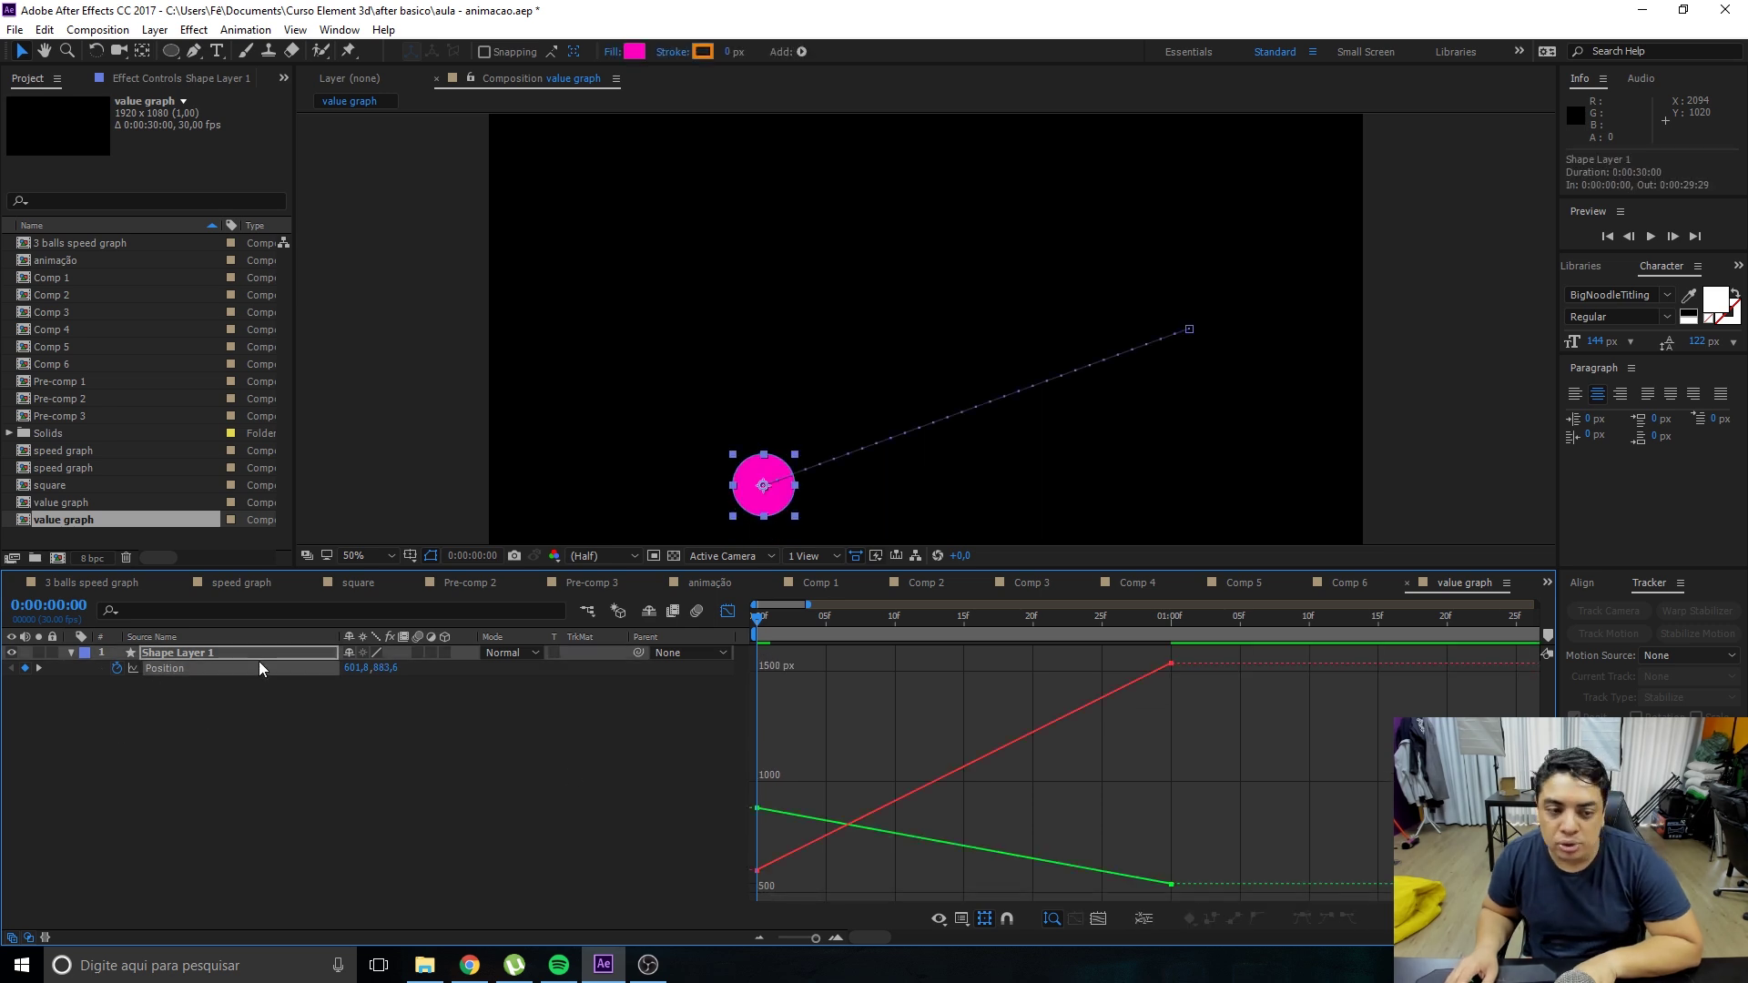
right_click(208, 671)
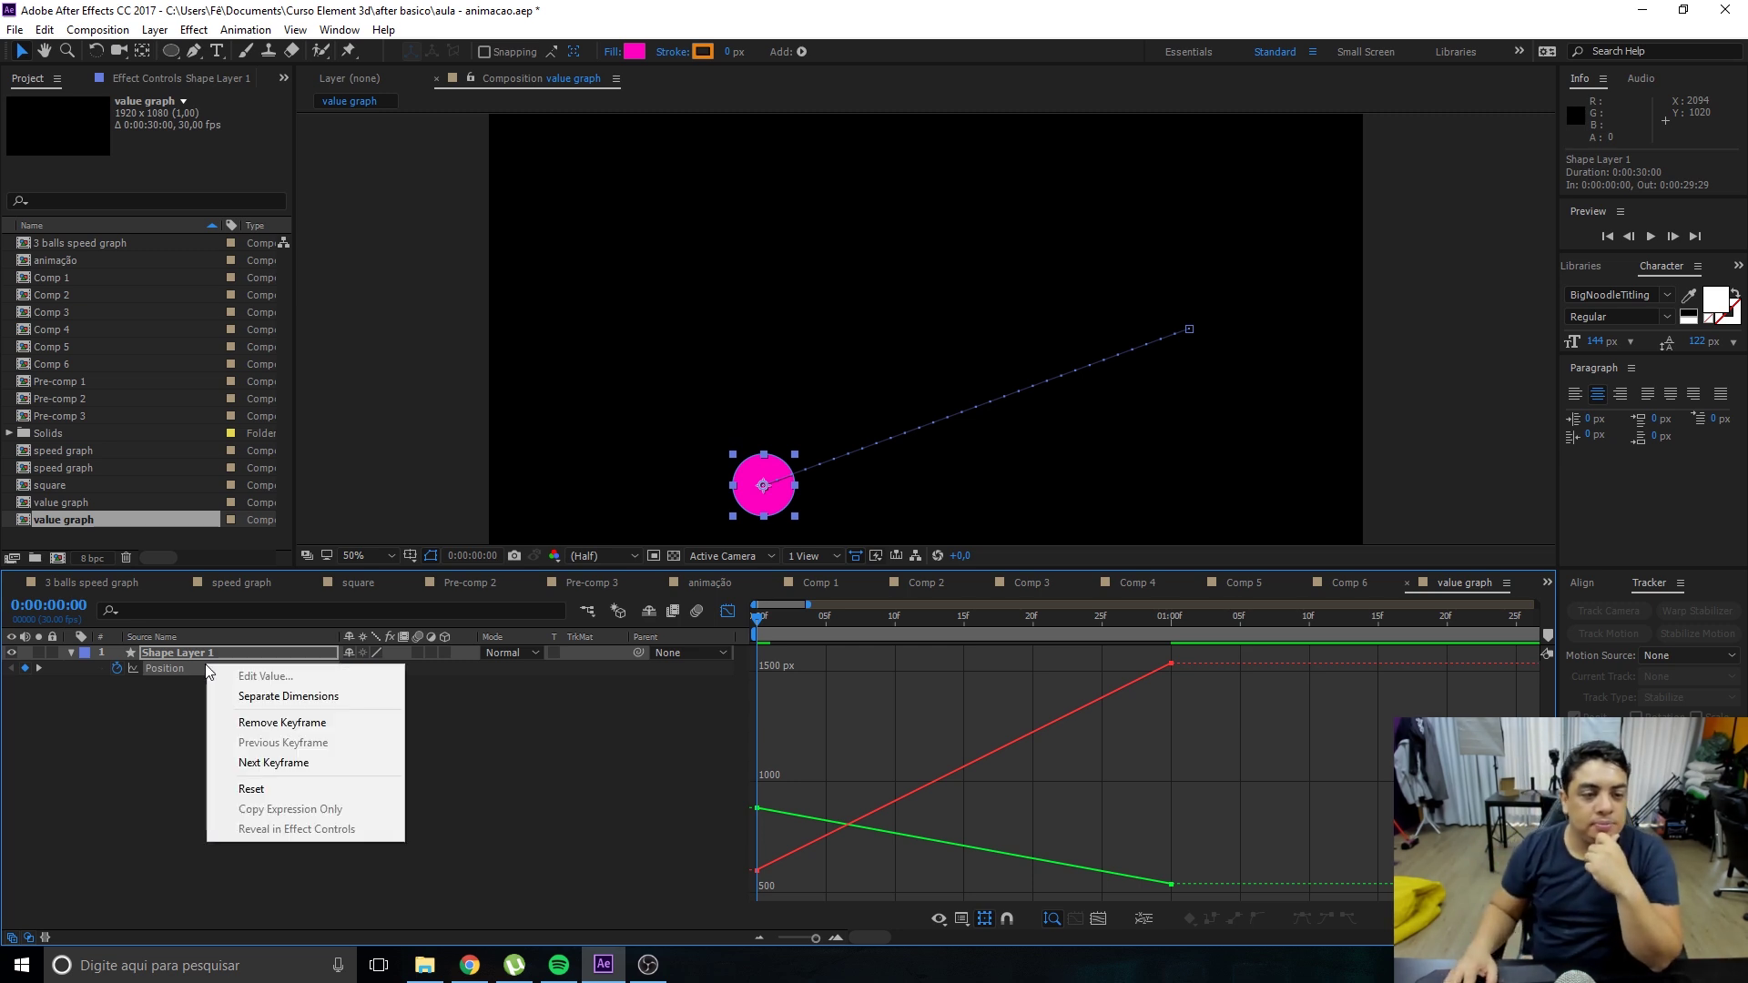
Separate Position into X and Y, remove Y's keyframes, and set Y Position to 540.6.
click(287, 697)
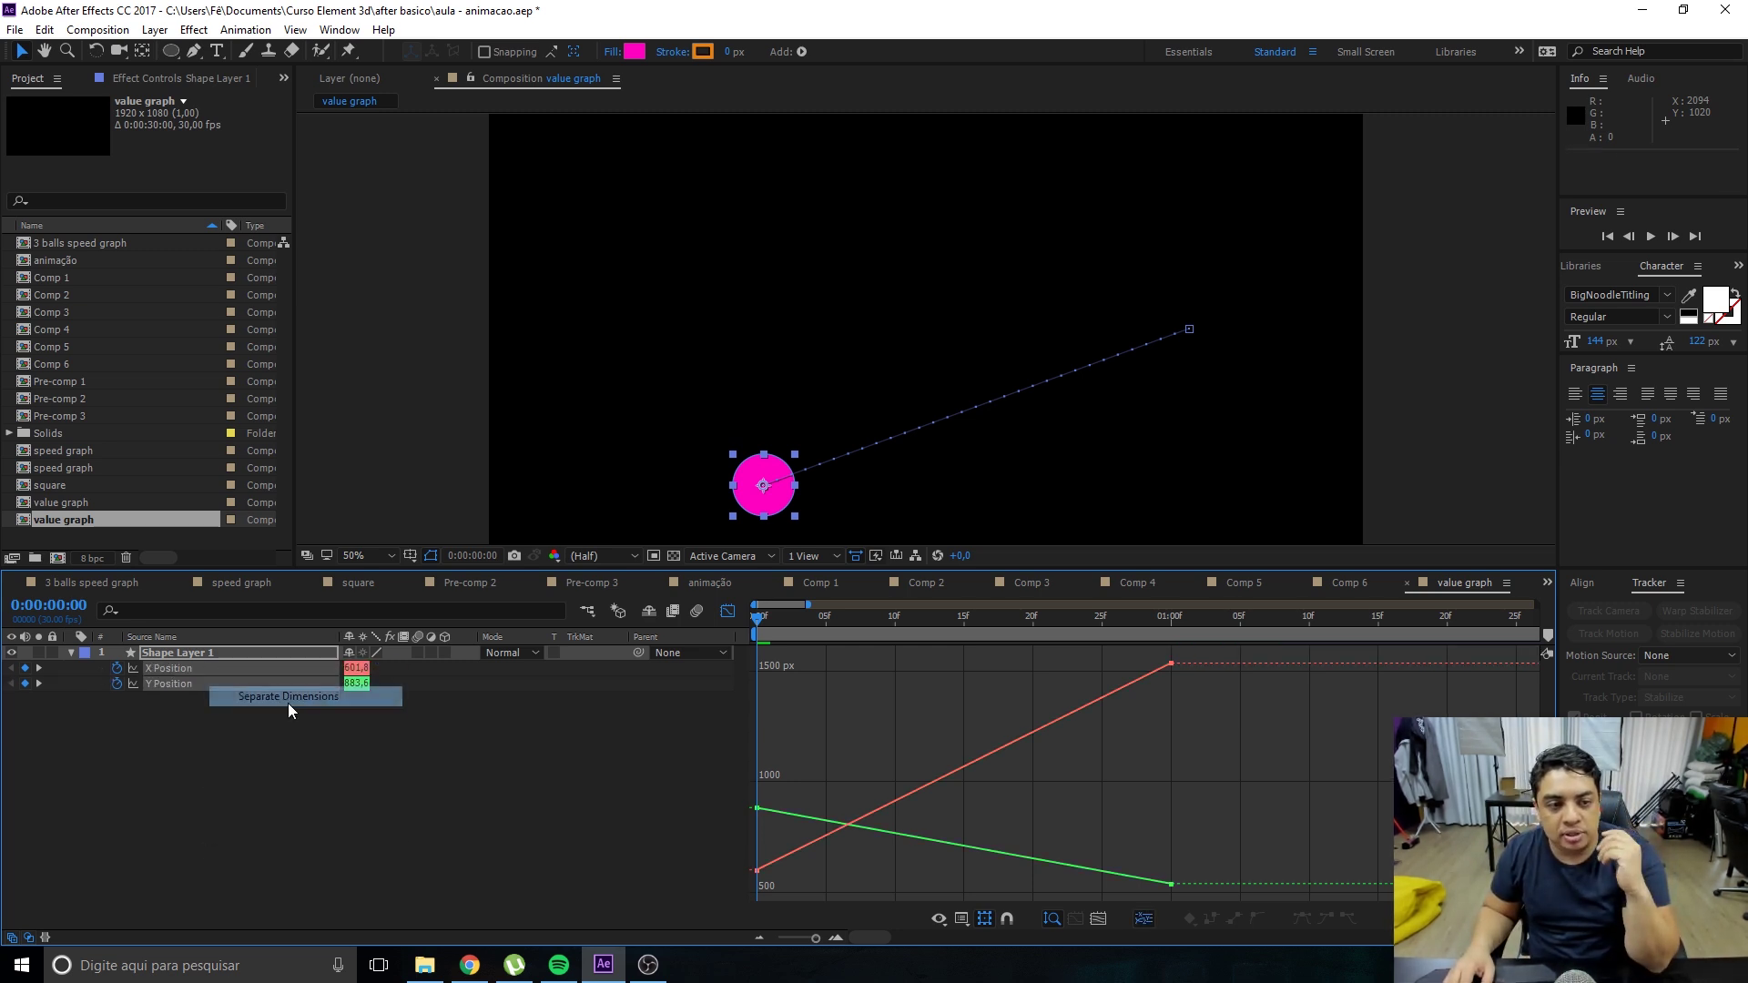
click(167, 683)
click(205, 669)
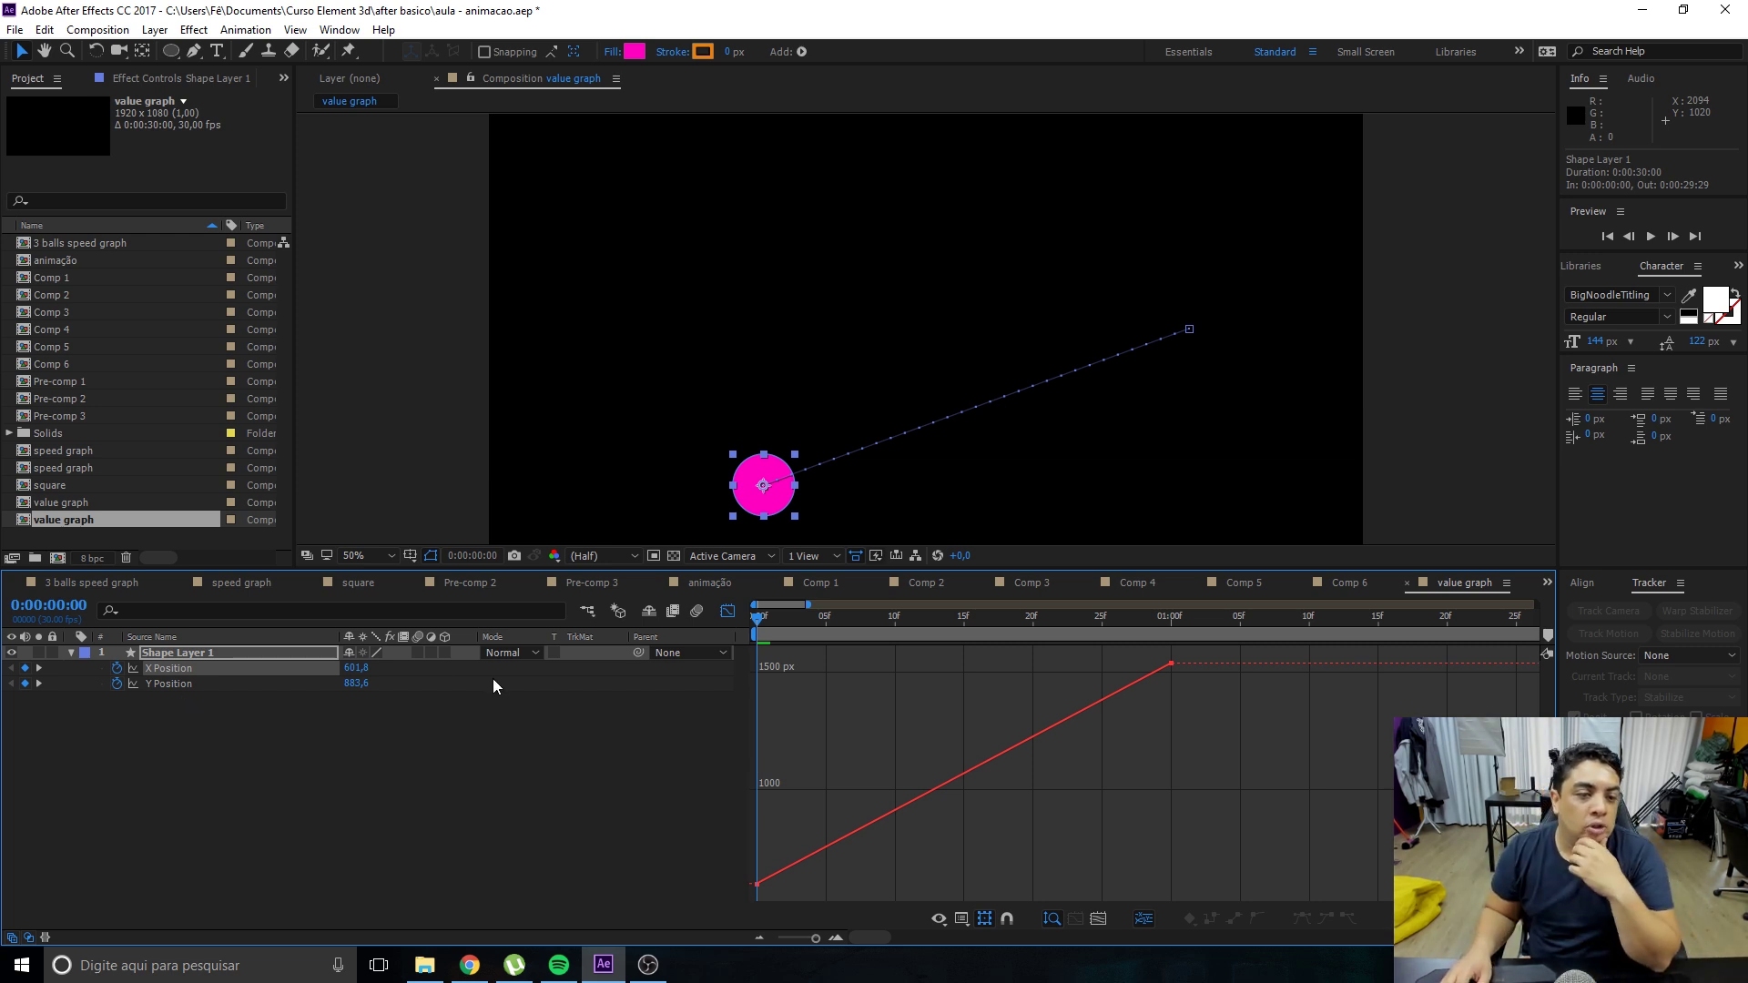
click(169, 685)
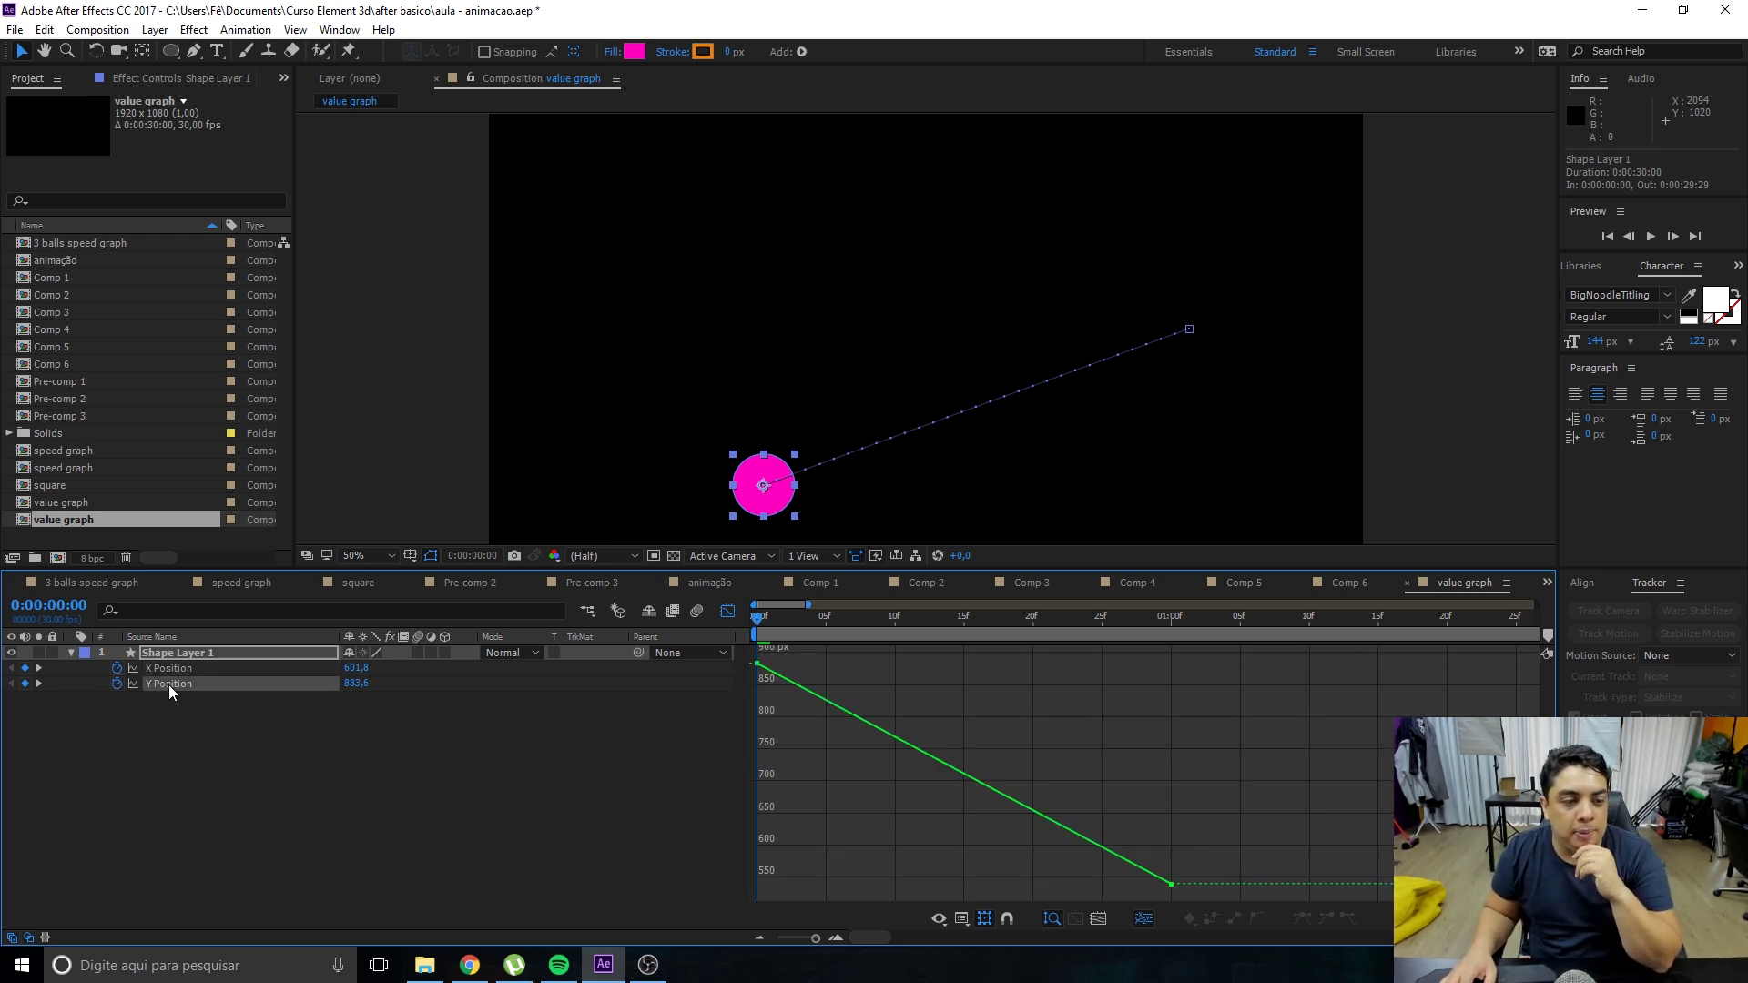
click(117, 684)
click(298, 731)
drag(356, 683, 78, 721)
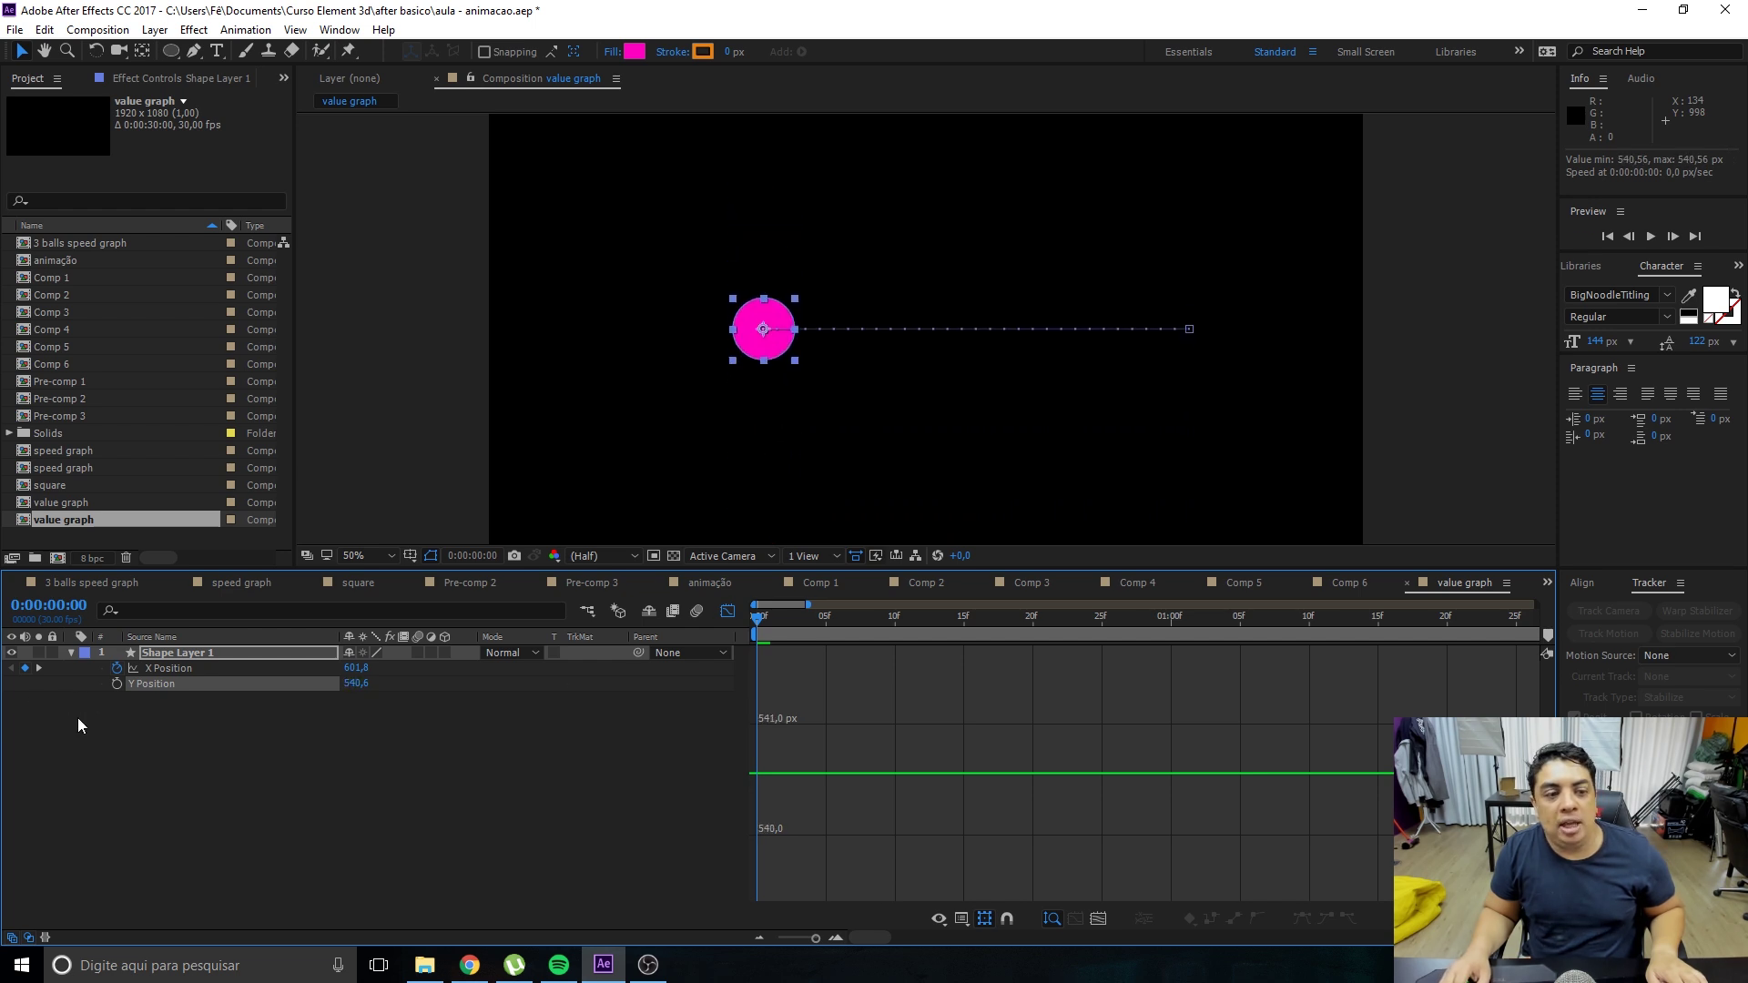
Show the X Position curve, zoom out the timeline, and select both X Position keyframes.
click(170, 668)
drag(817, 604, 819, 605)
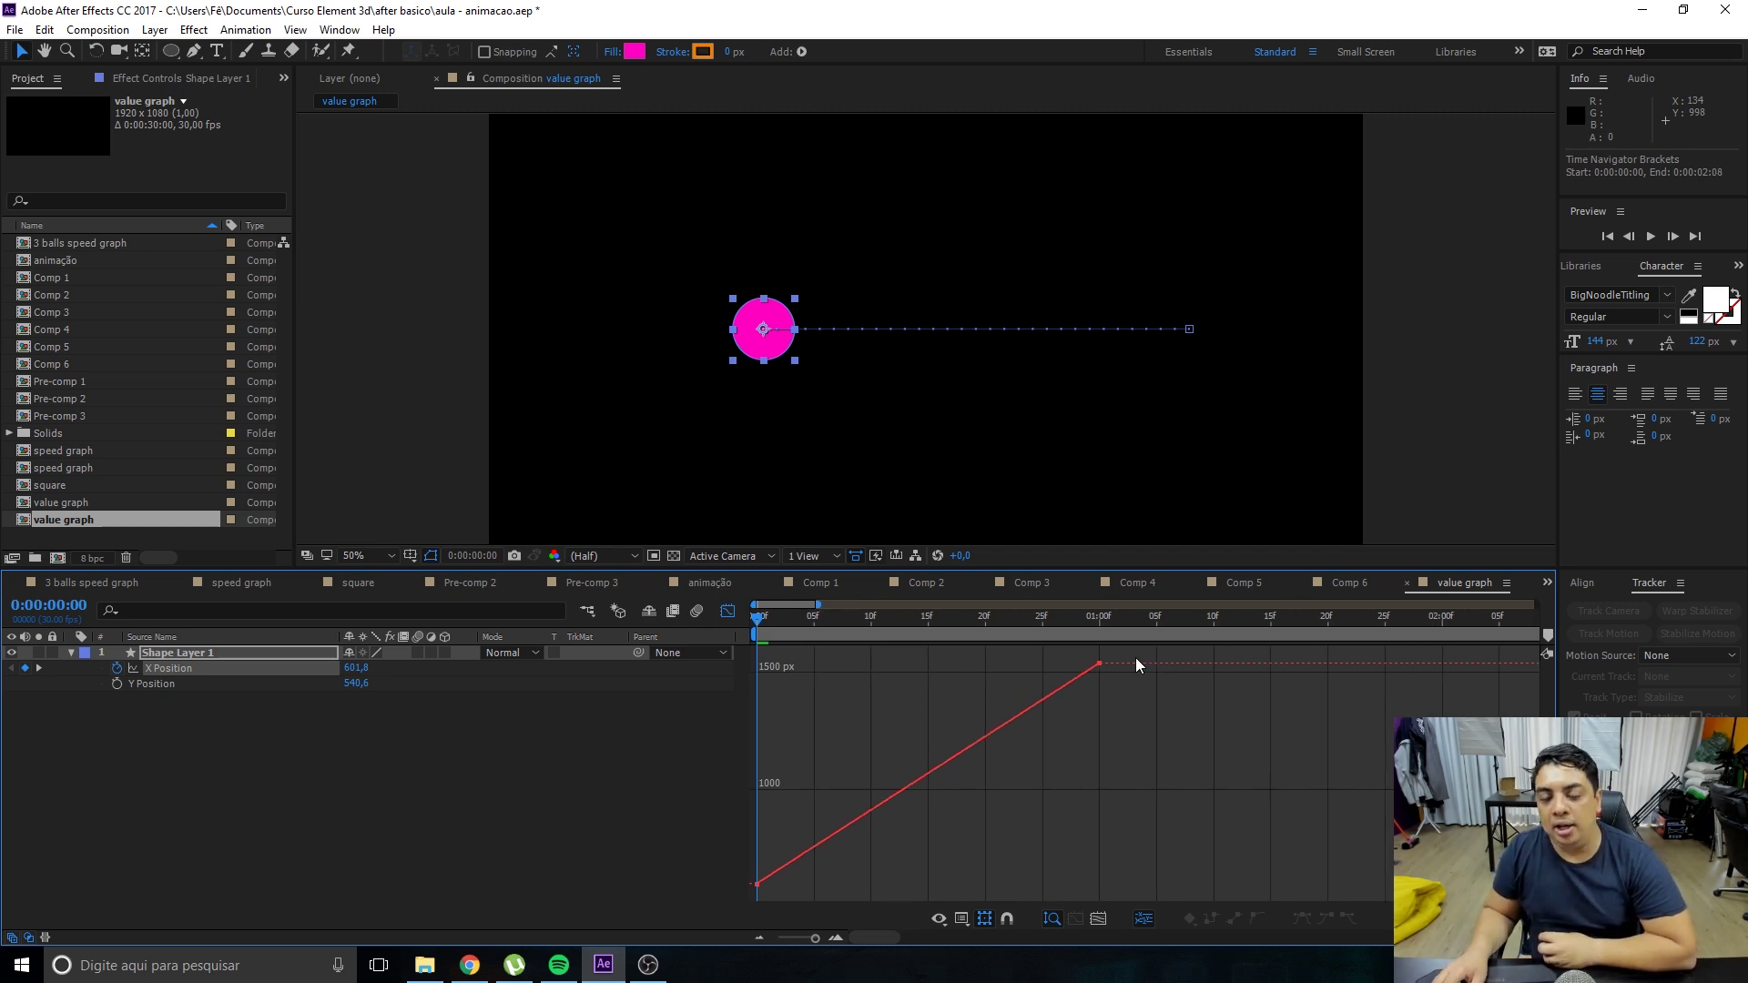
drag(1131, 654, 744, 888)
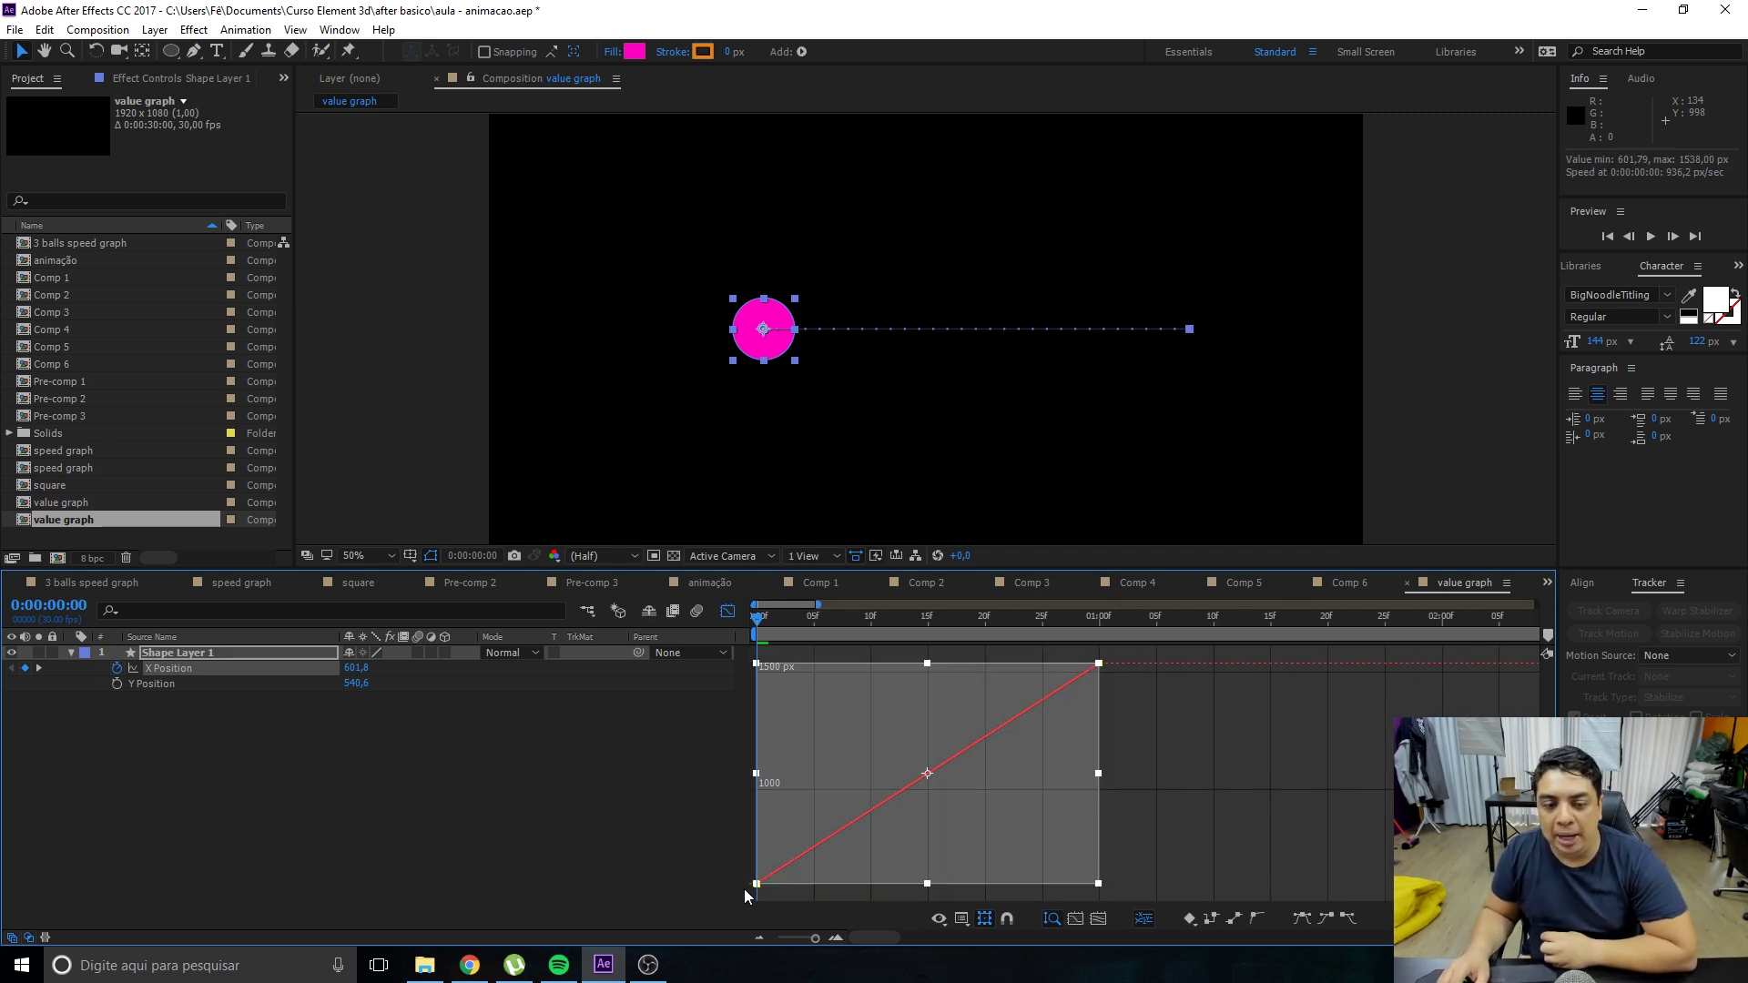
right_click(805, 852)
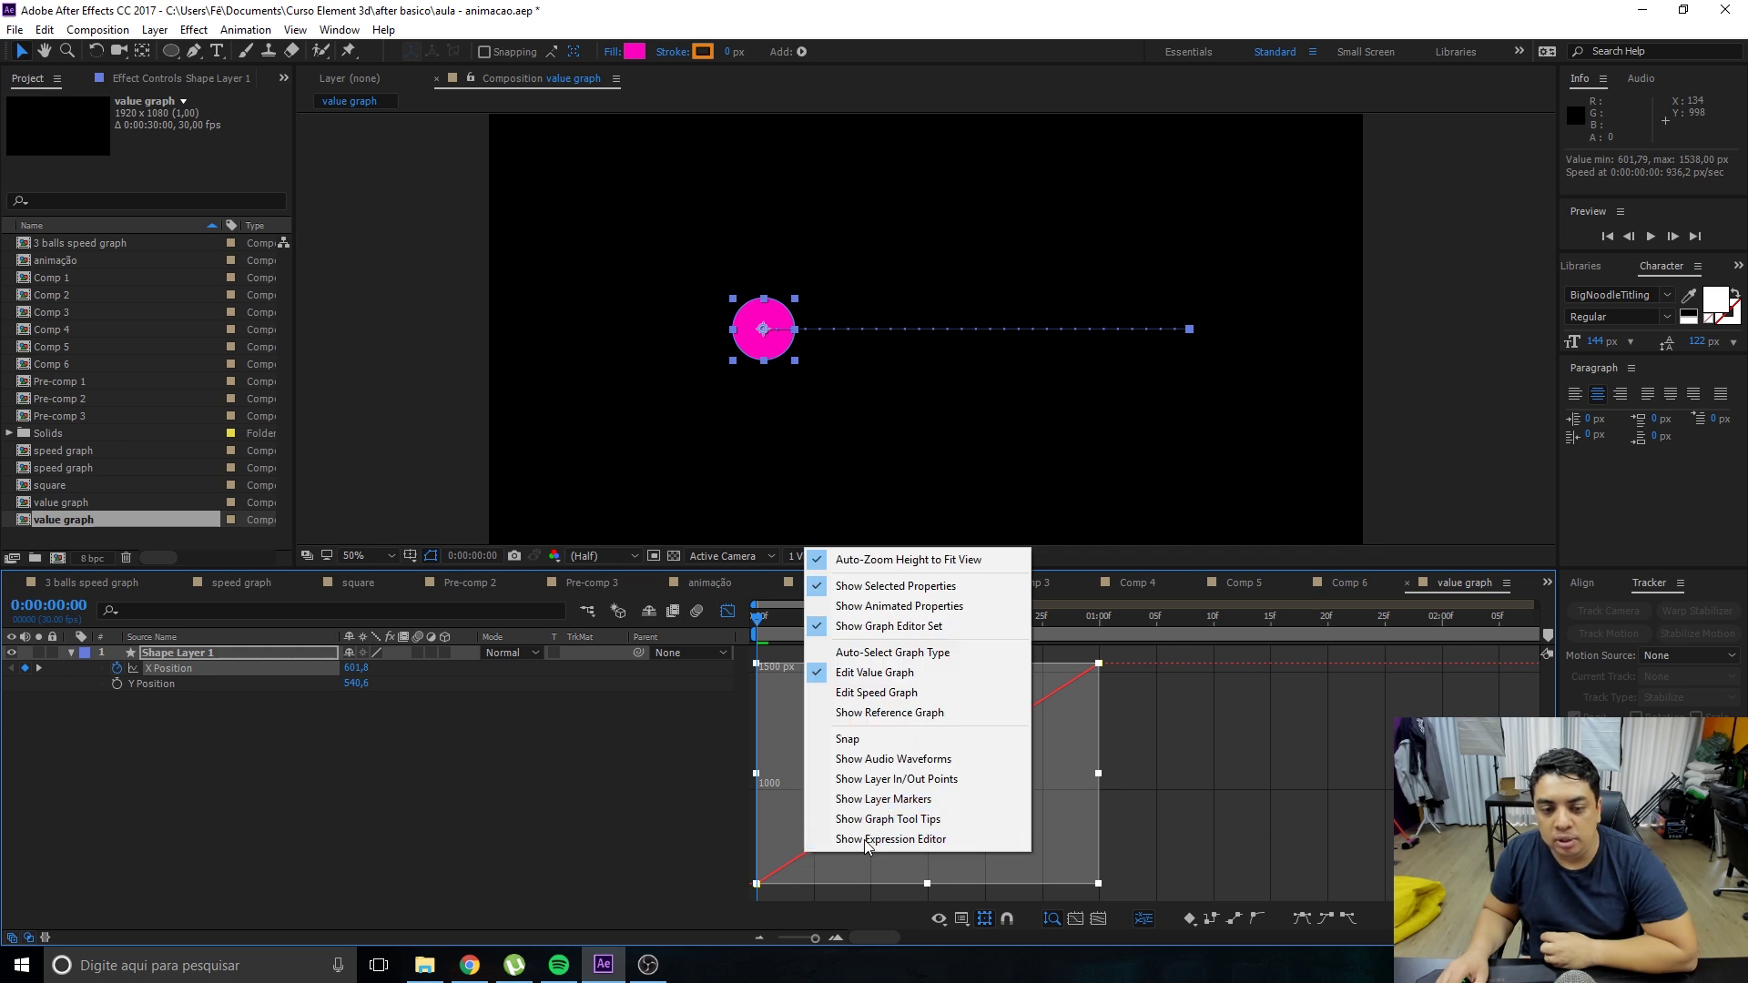
click(1178, 680)
drag(1150, 653, 750, 896)
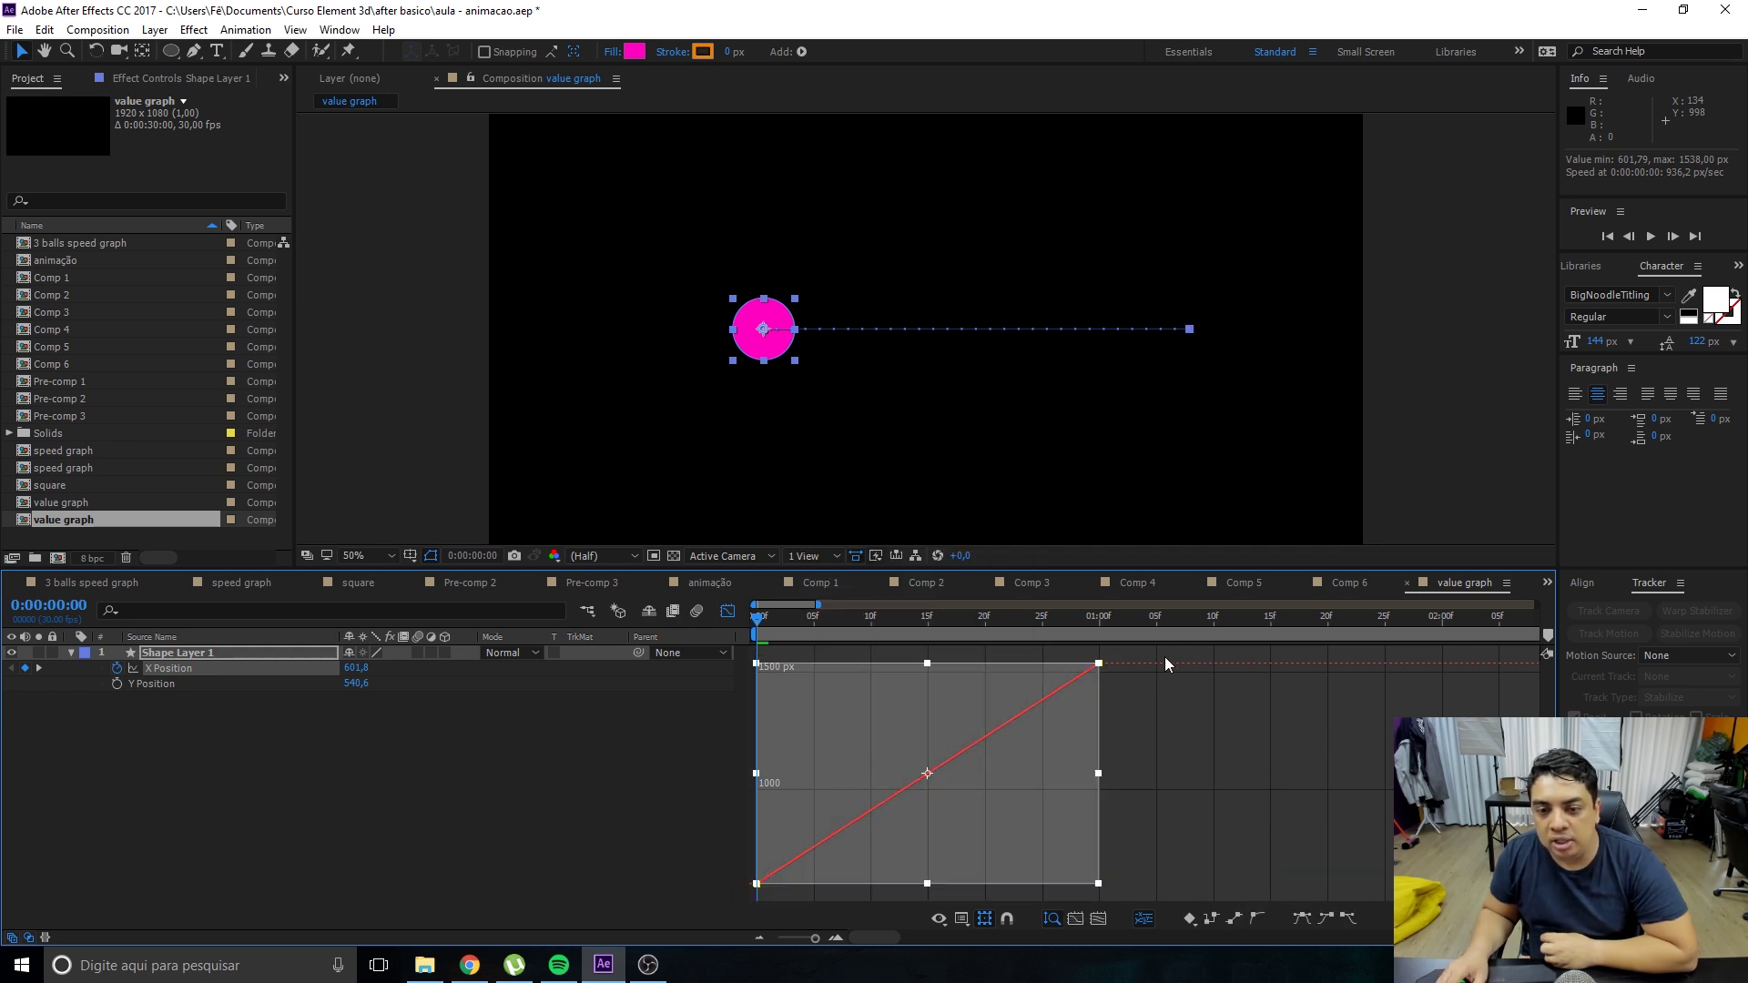
click(728, 614)
right_click(1100, 670)
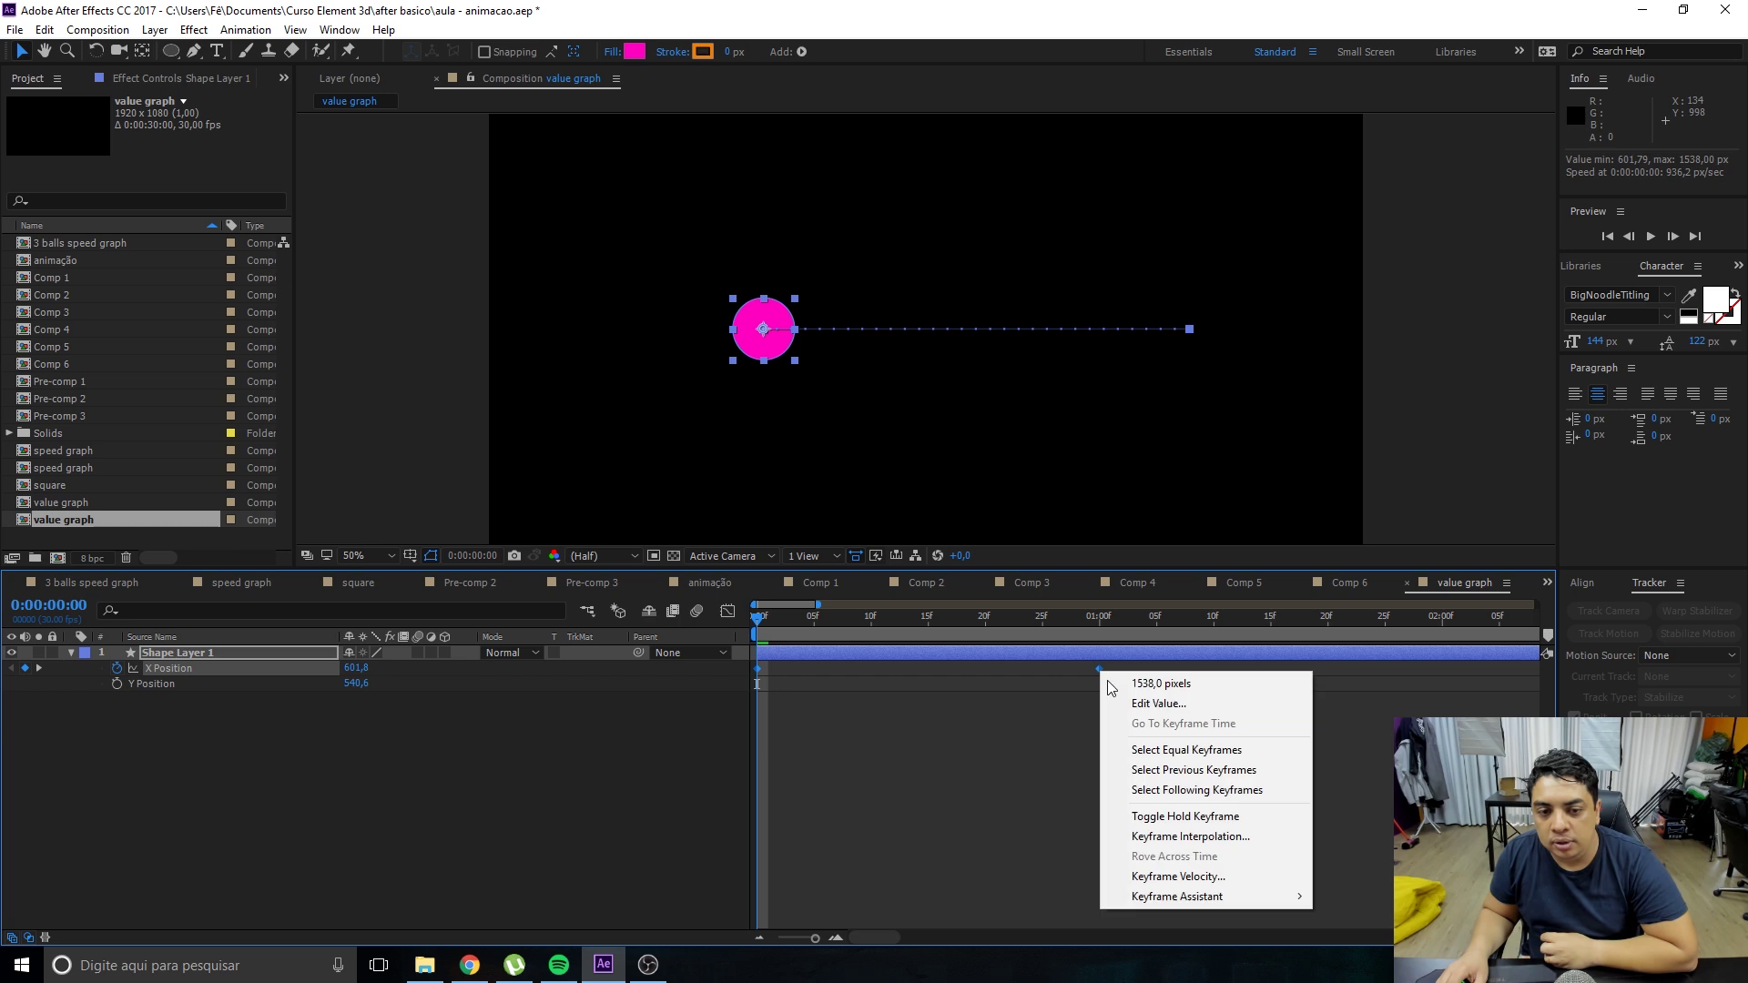
mouse_move(1173, 899)
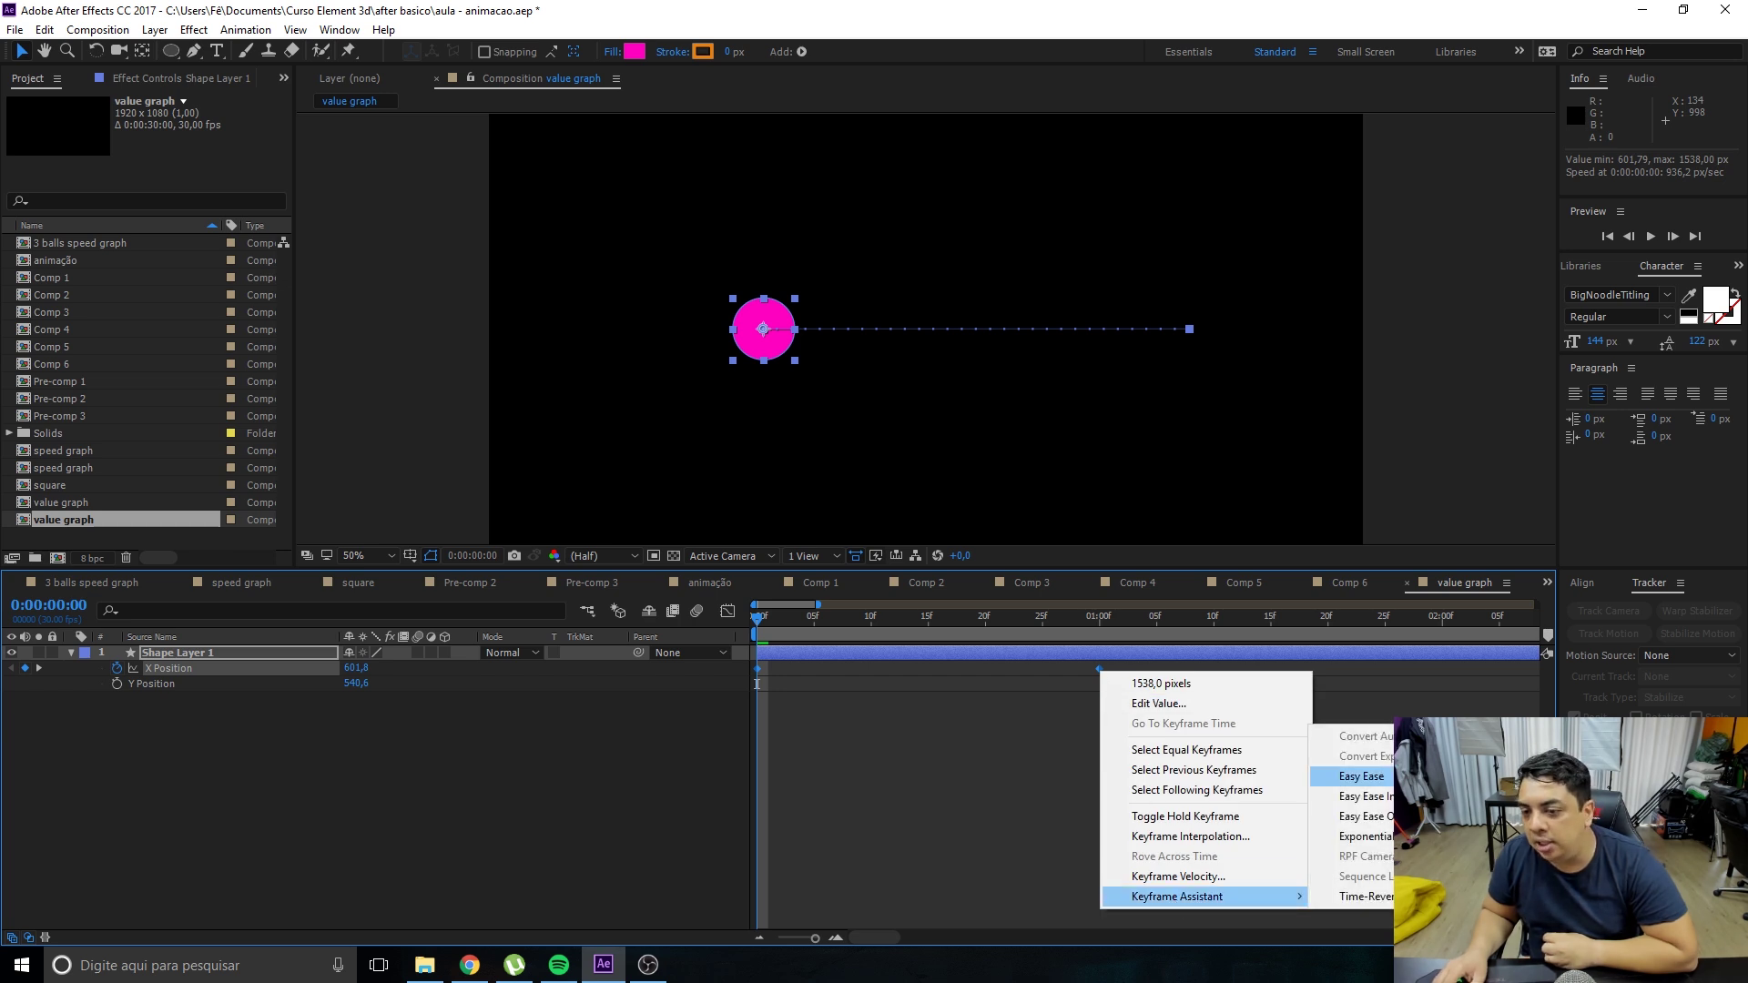
click(728, 614)
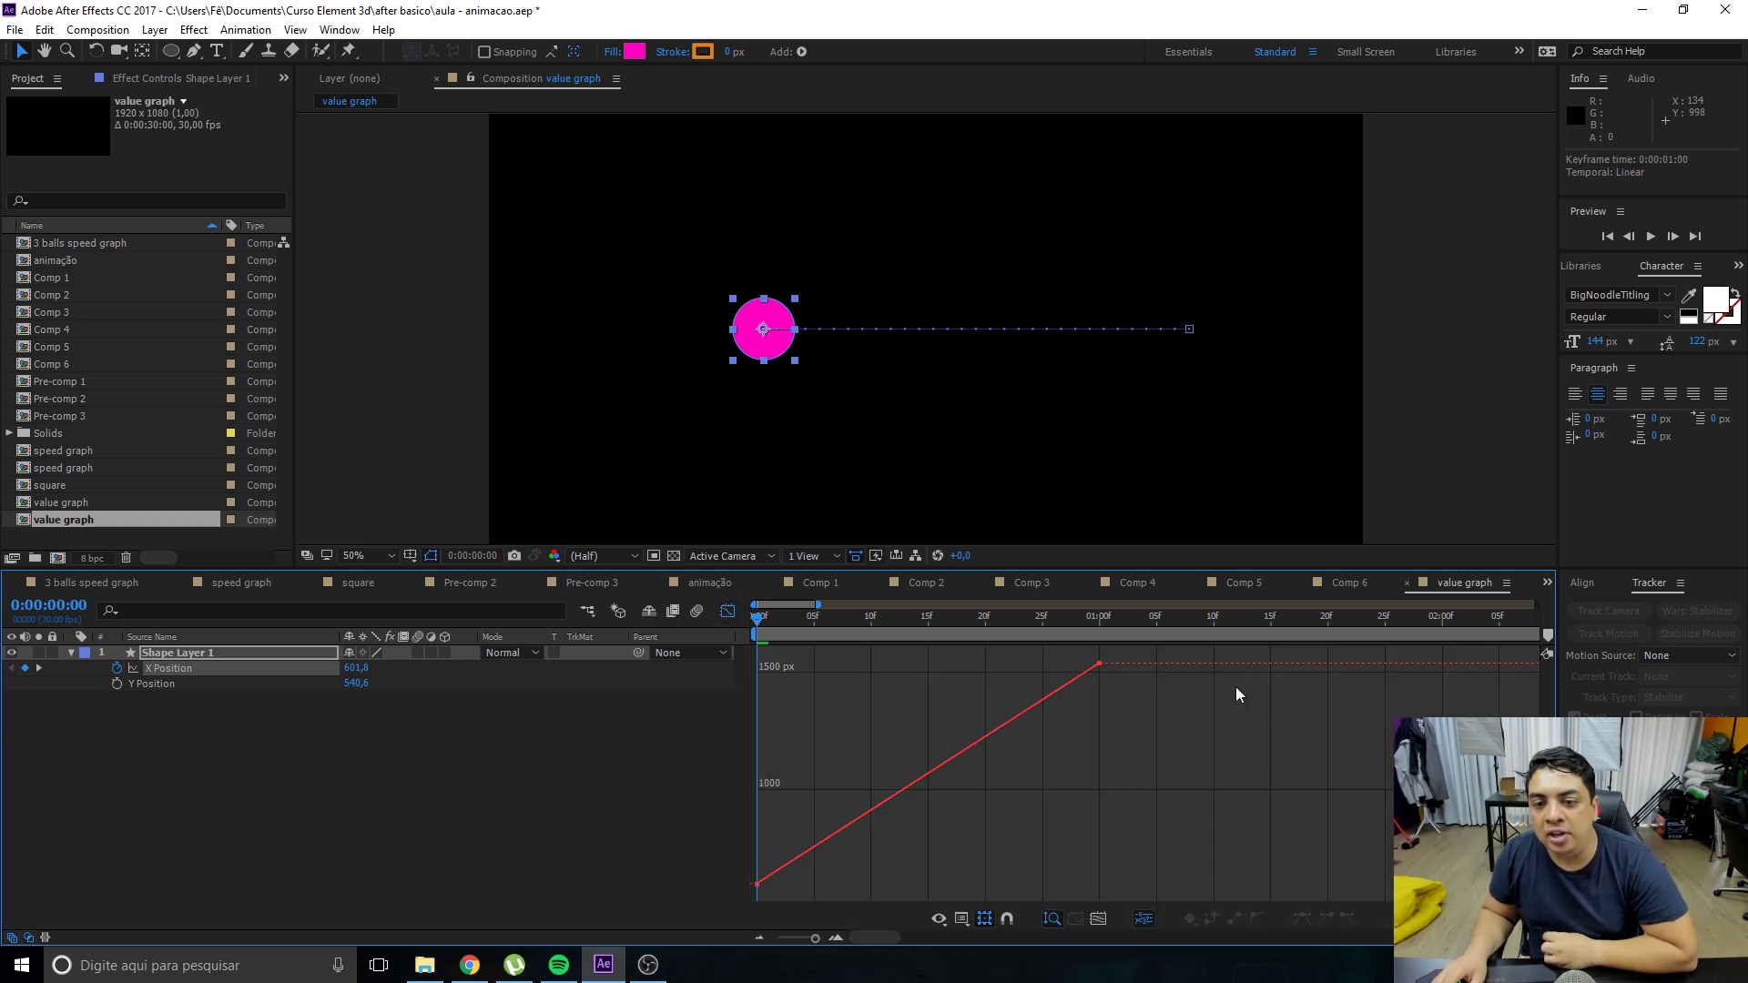
Apply Easy Ease (F9) to both X keyframes, giving an S-curve from 601.8 to 1538.
drag(1140, 667, 712, 889)
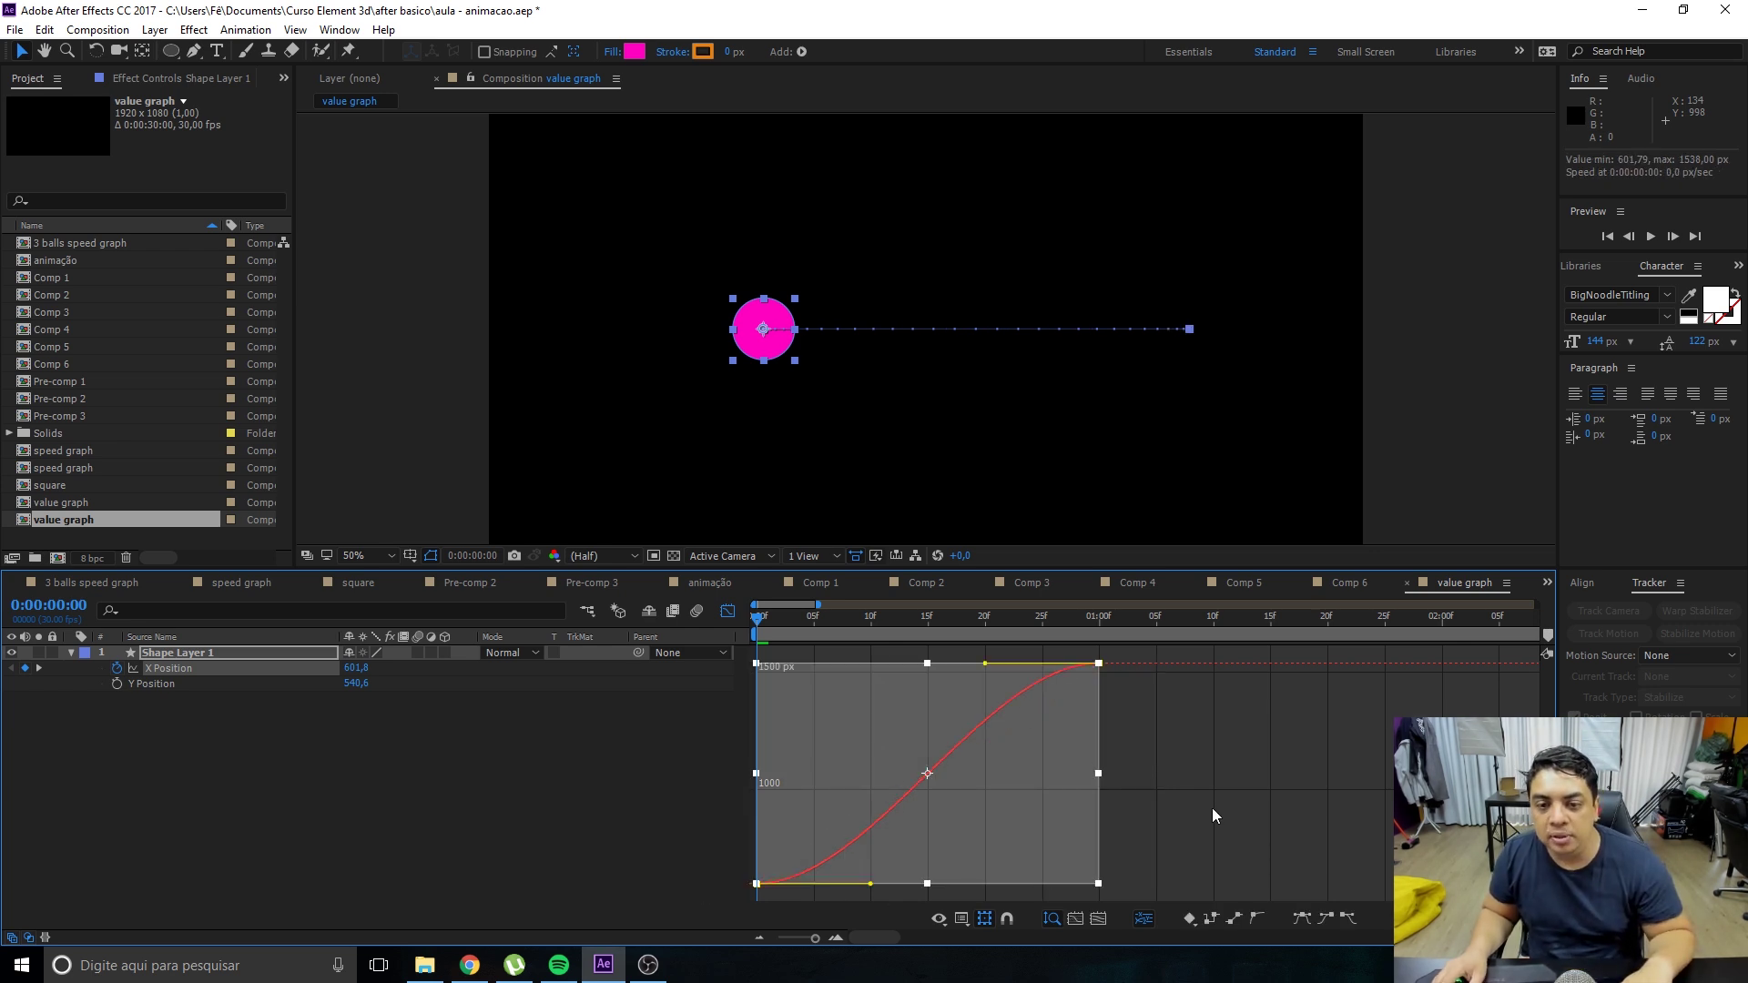
key(F9)
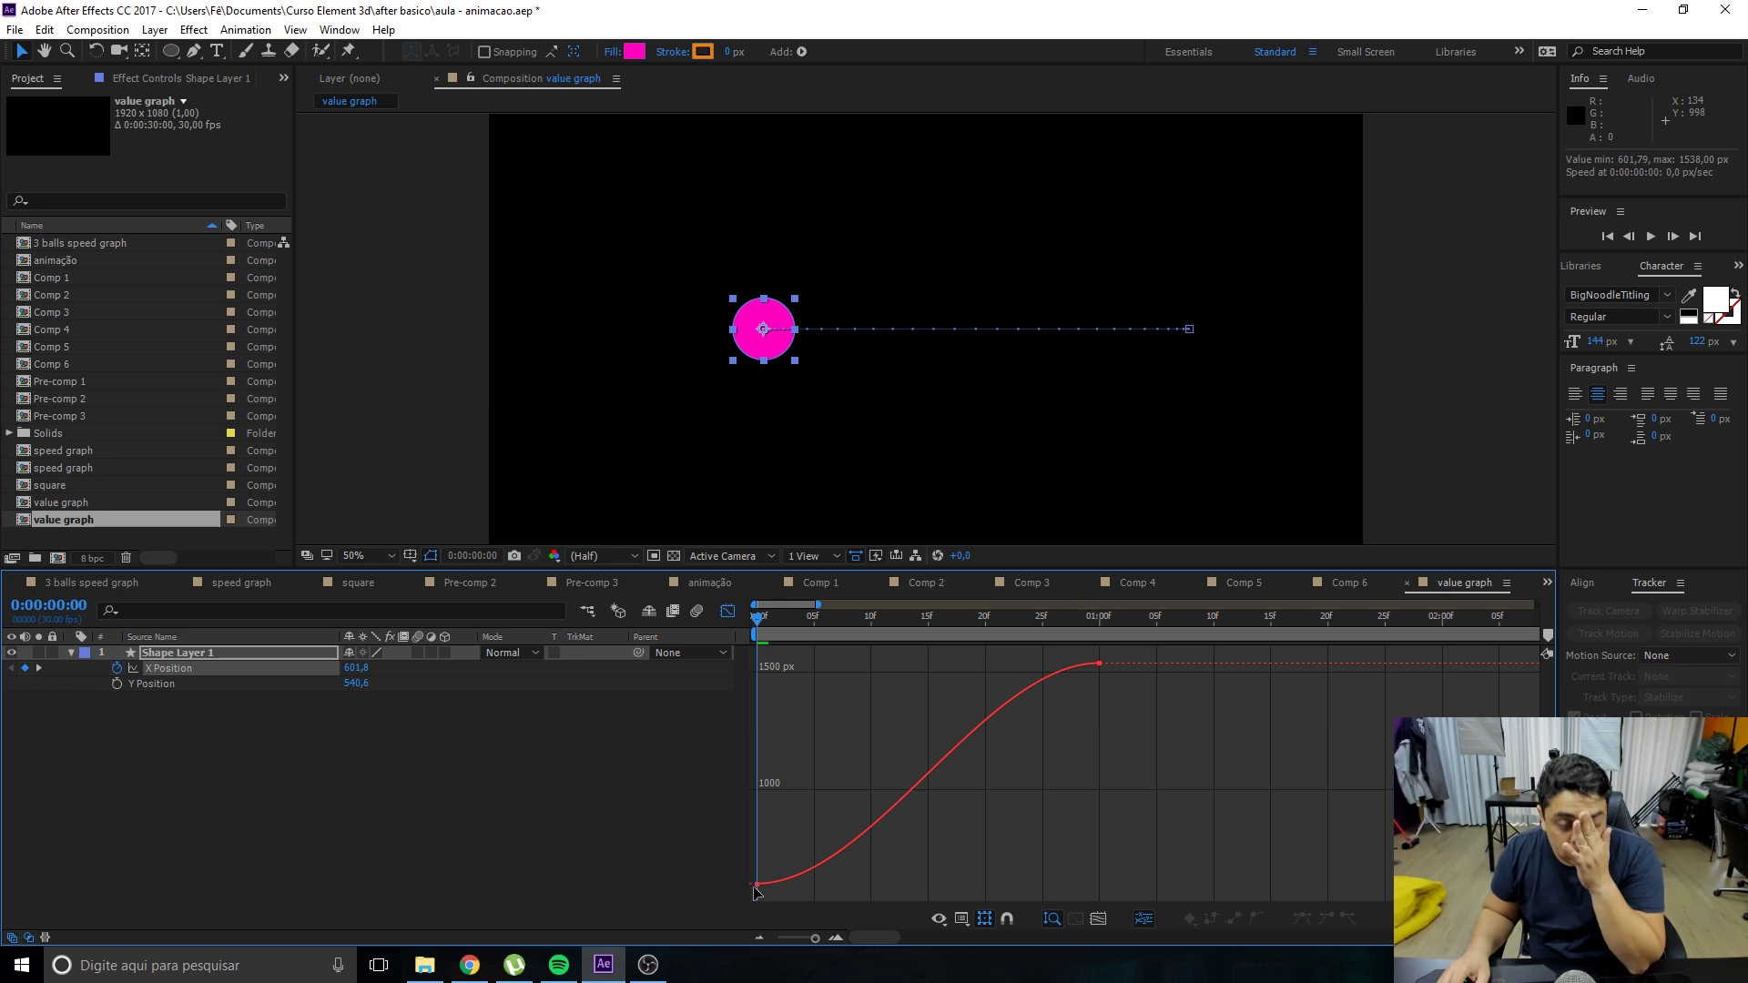
drag(872, 889, 849, 762)
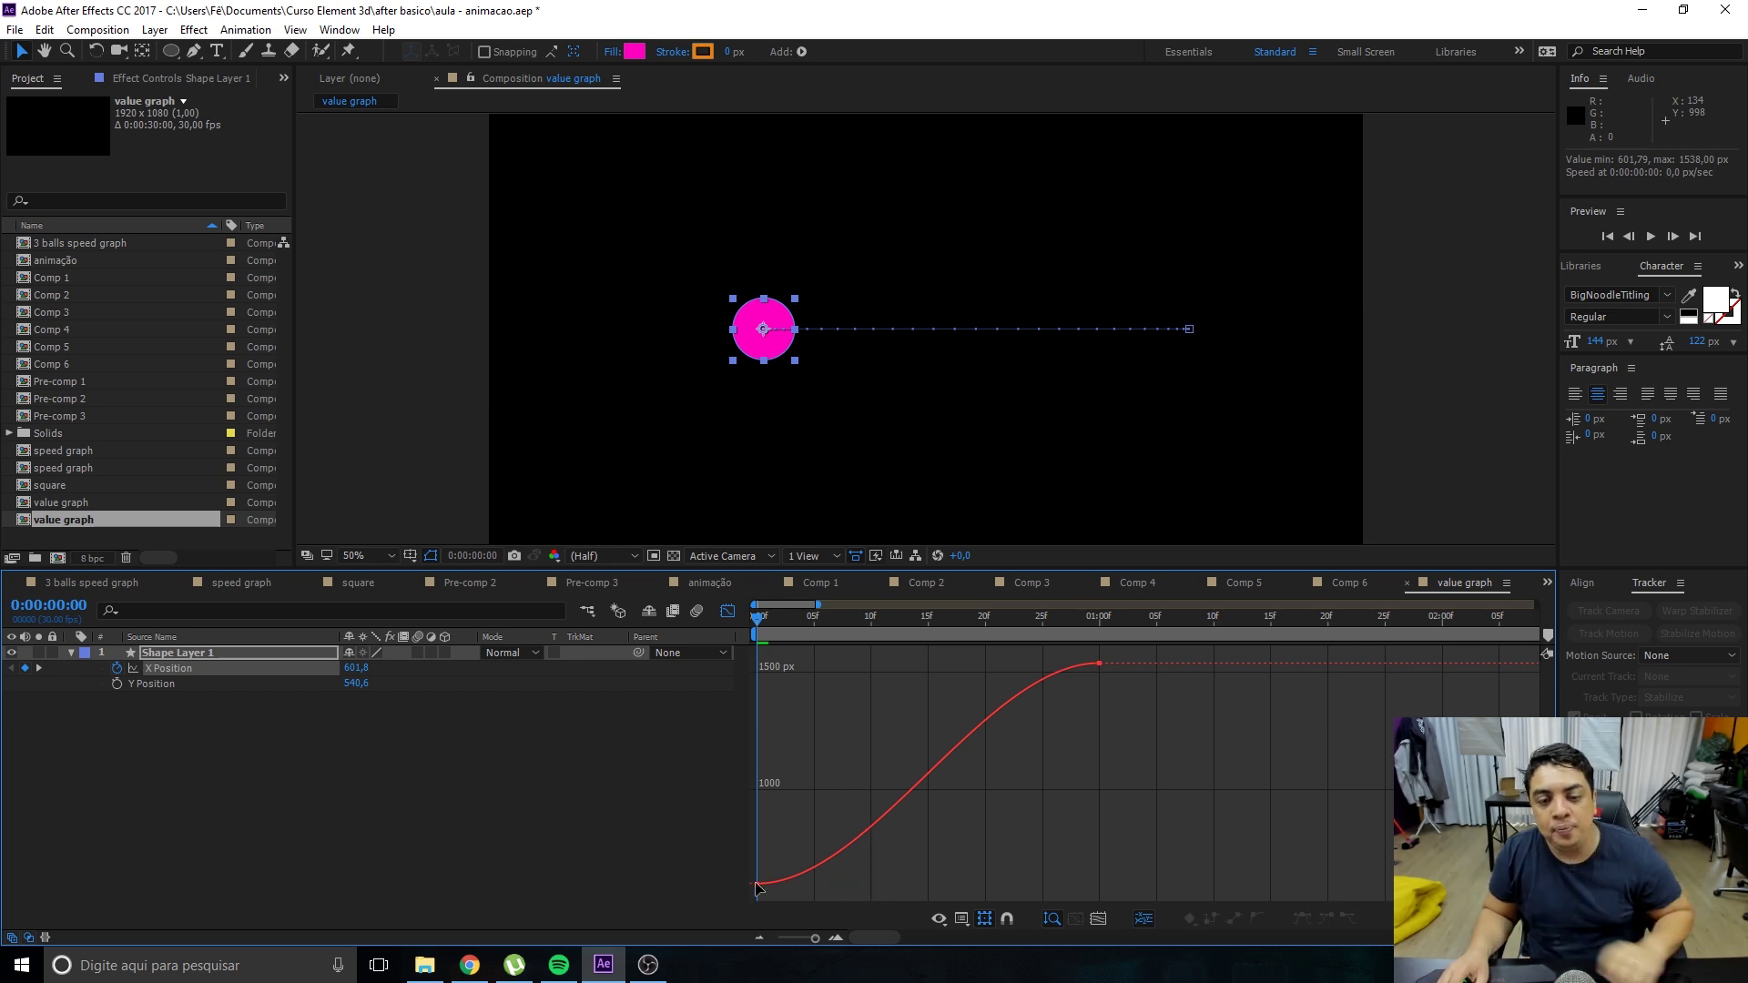
click(861, 840)
drag(870, 884, 908, 824)
key(ctrl+z)
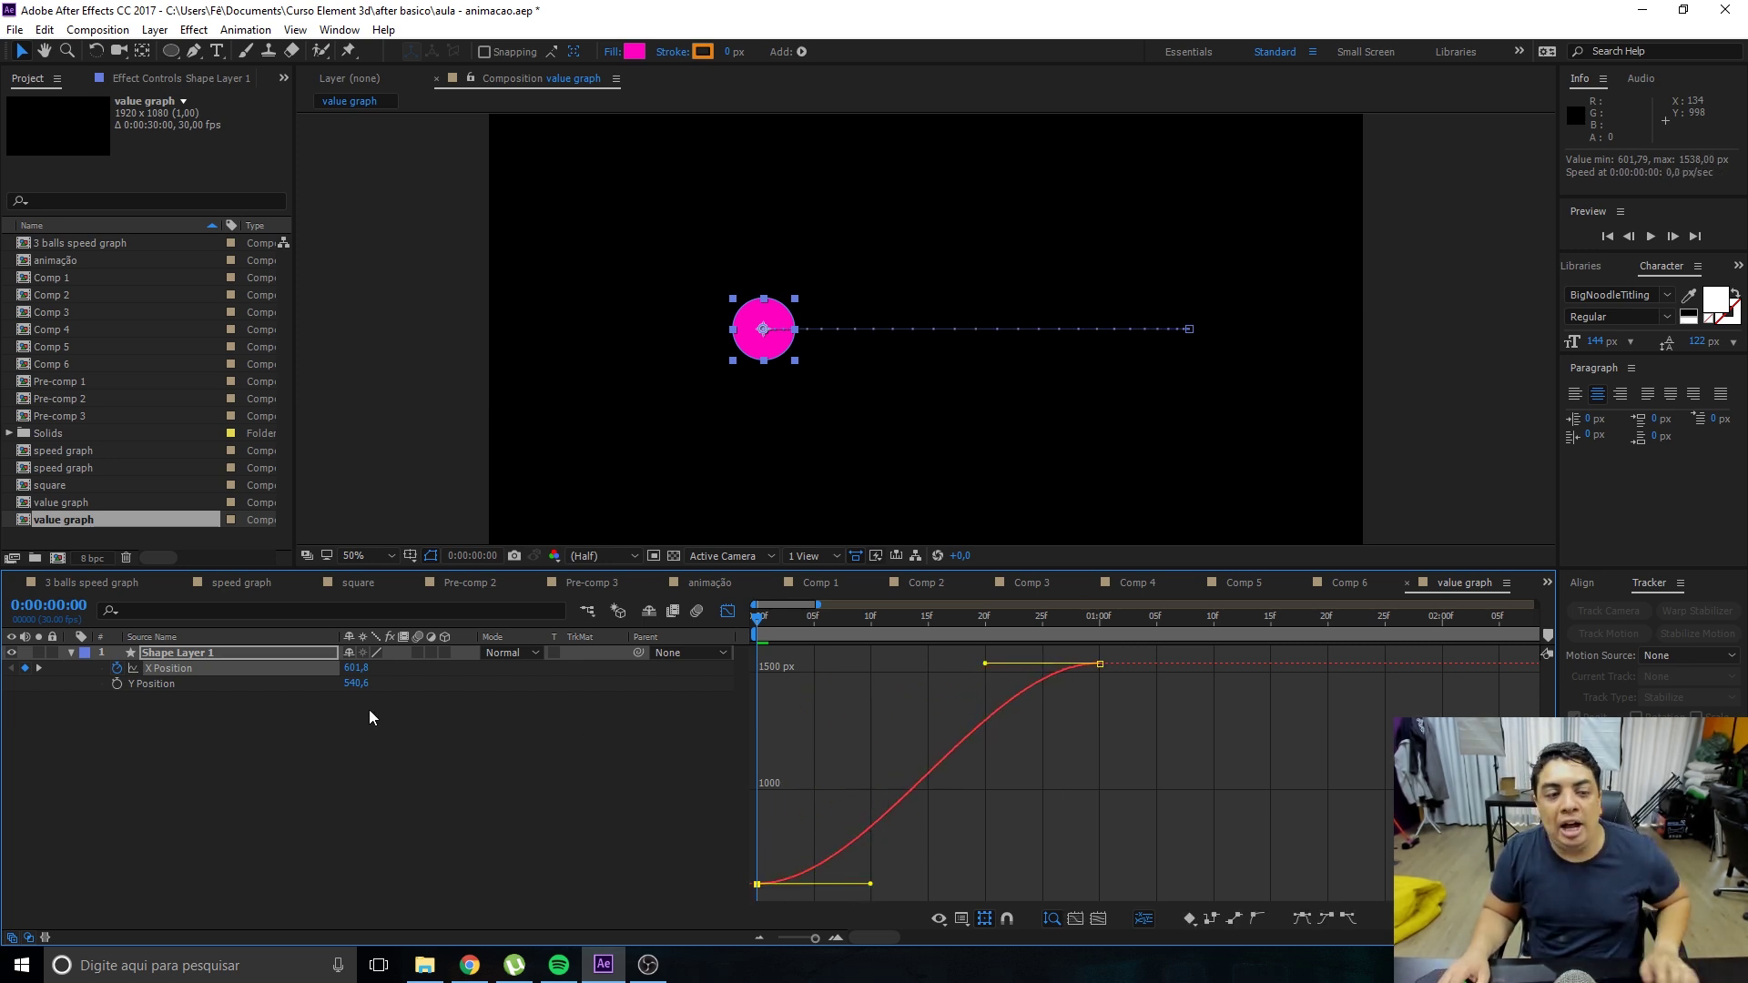
click(172, 705)
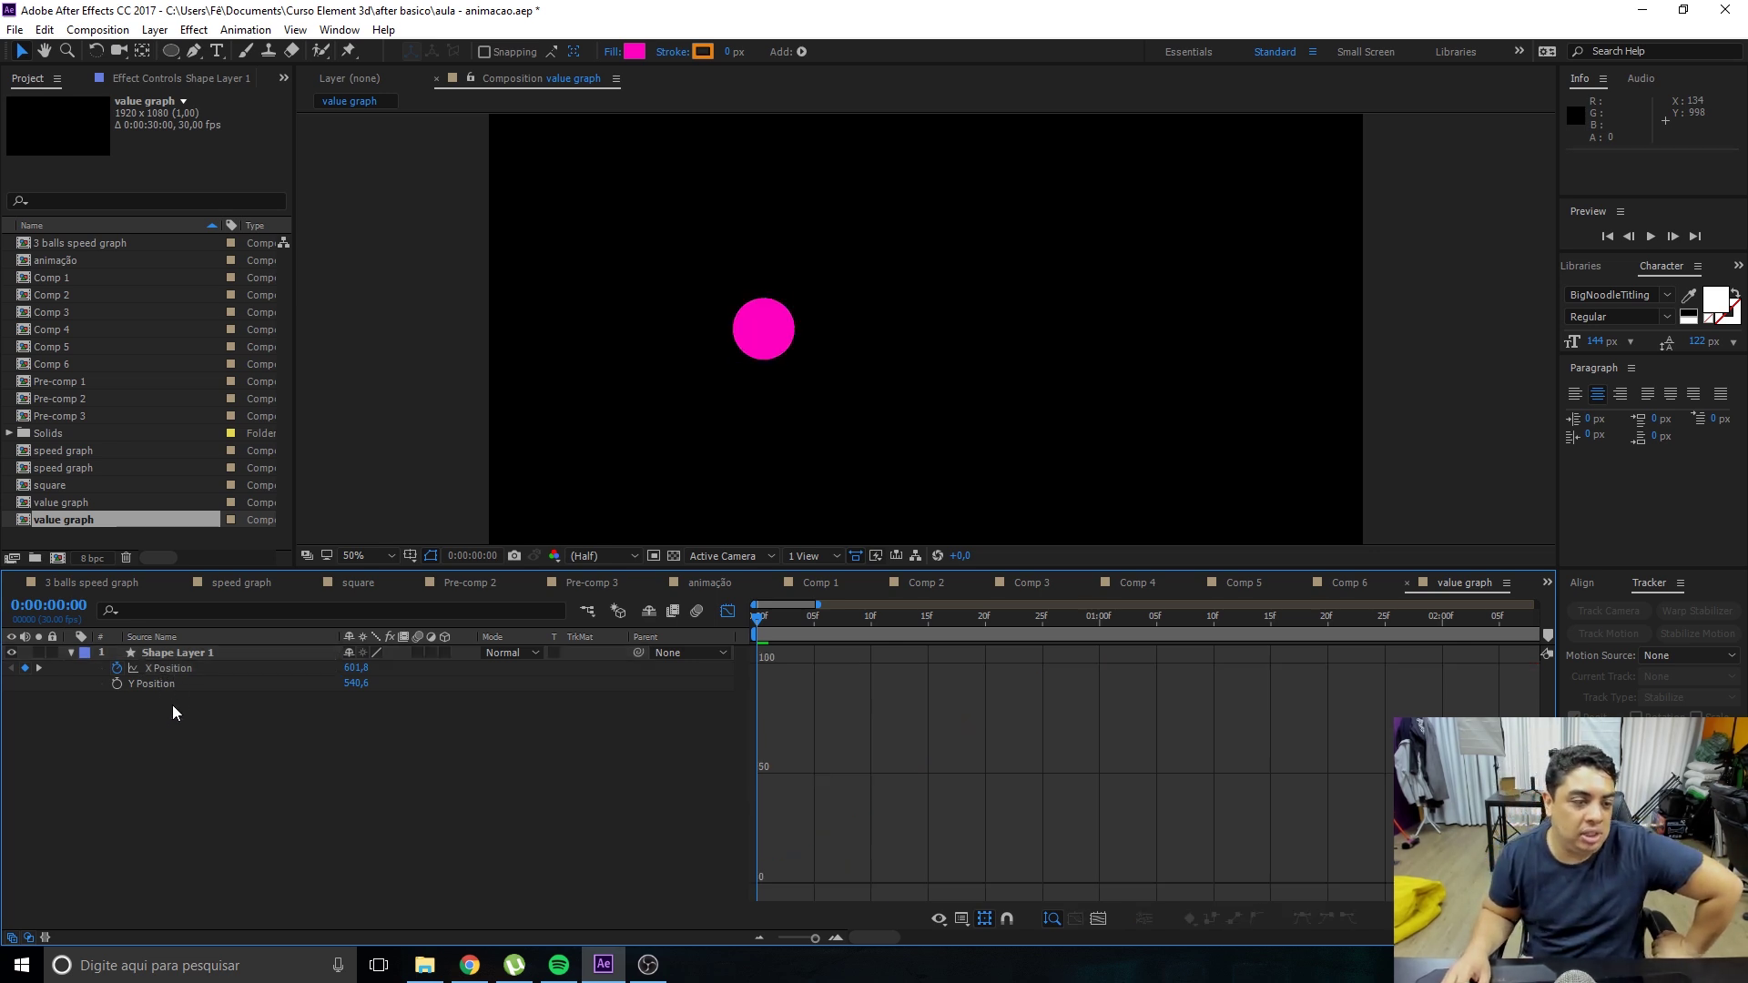
Toggle Separate Dimensions off and back on so Position splits into X and Y again.
right_click(173, 667)
click(141, 702)
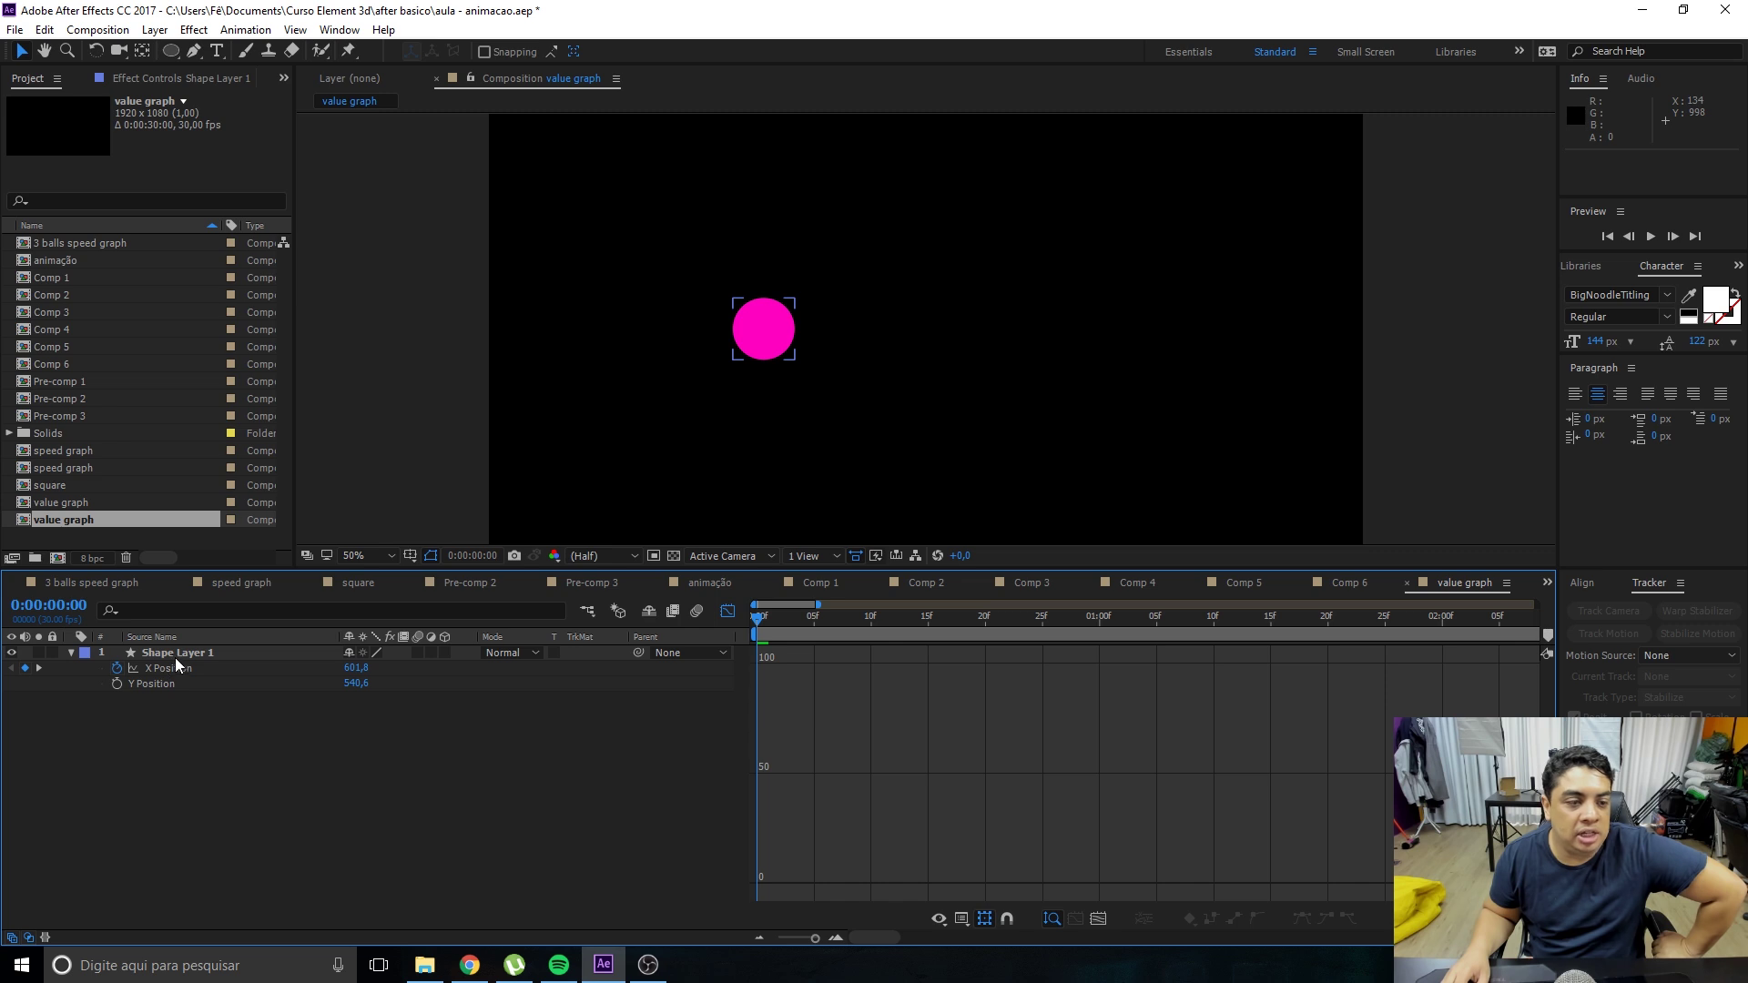
click(176, 668)
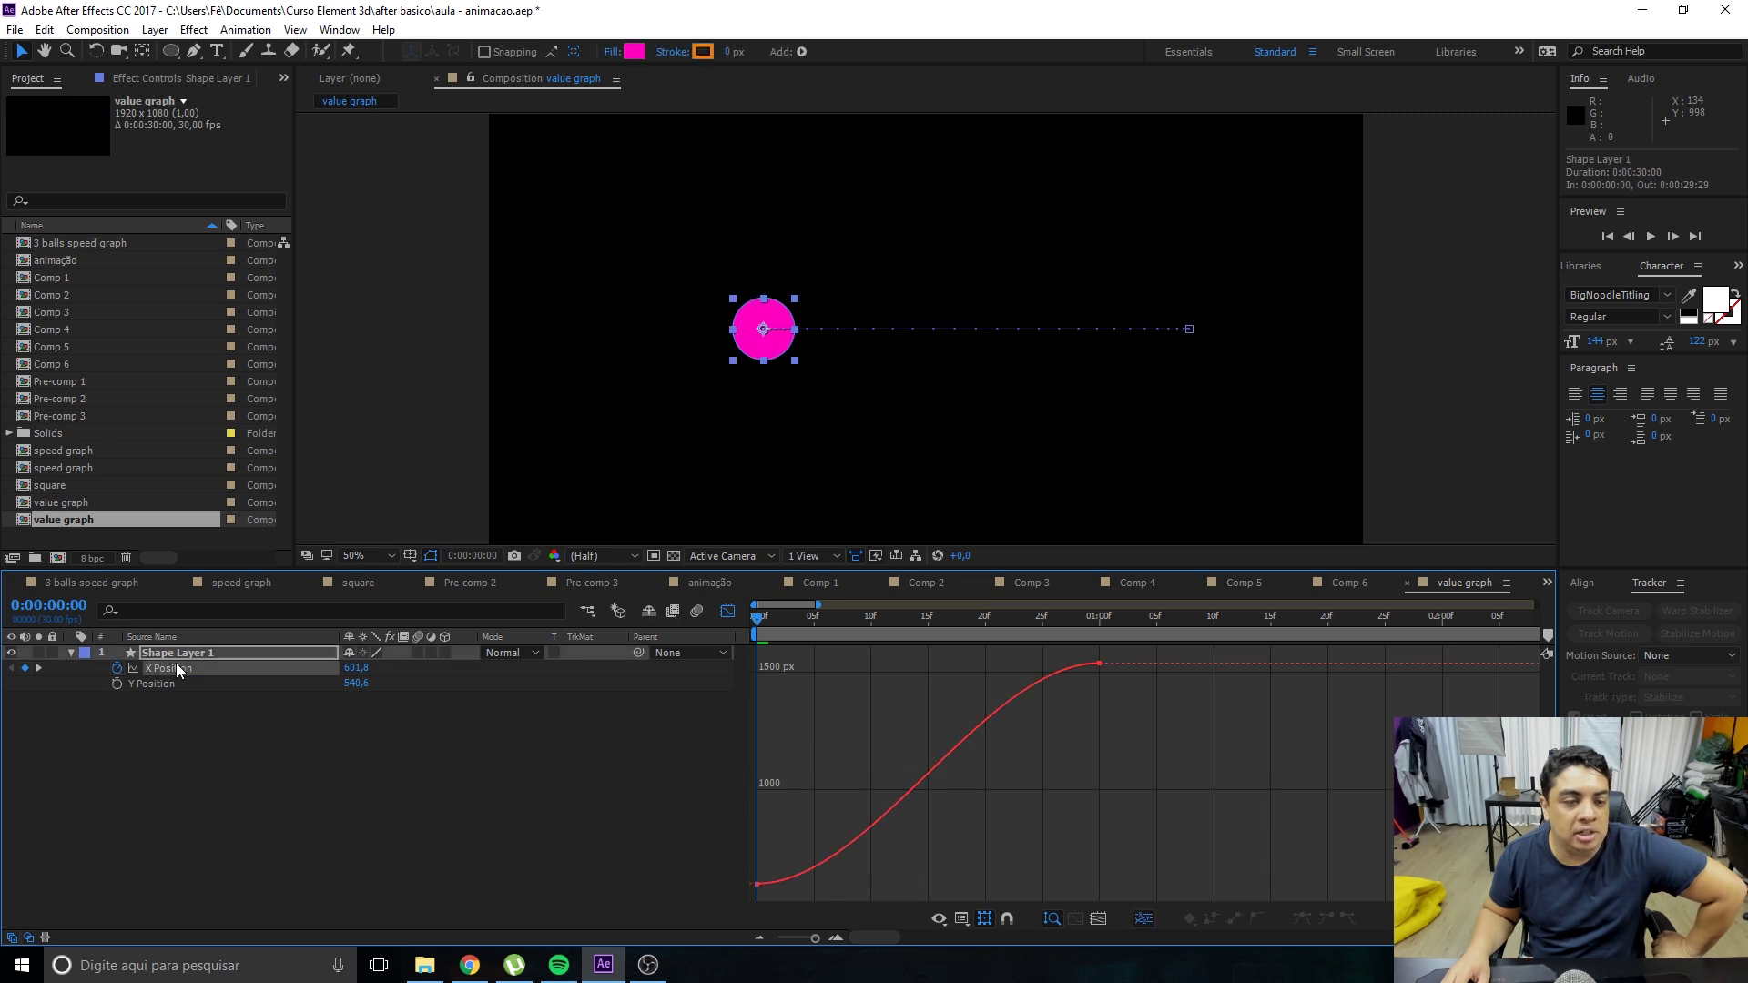
click(1144, 920)
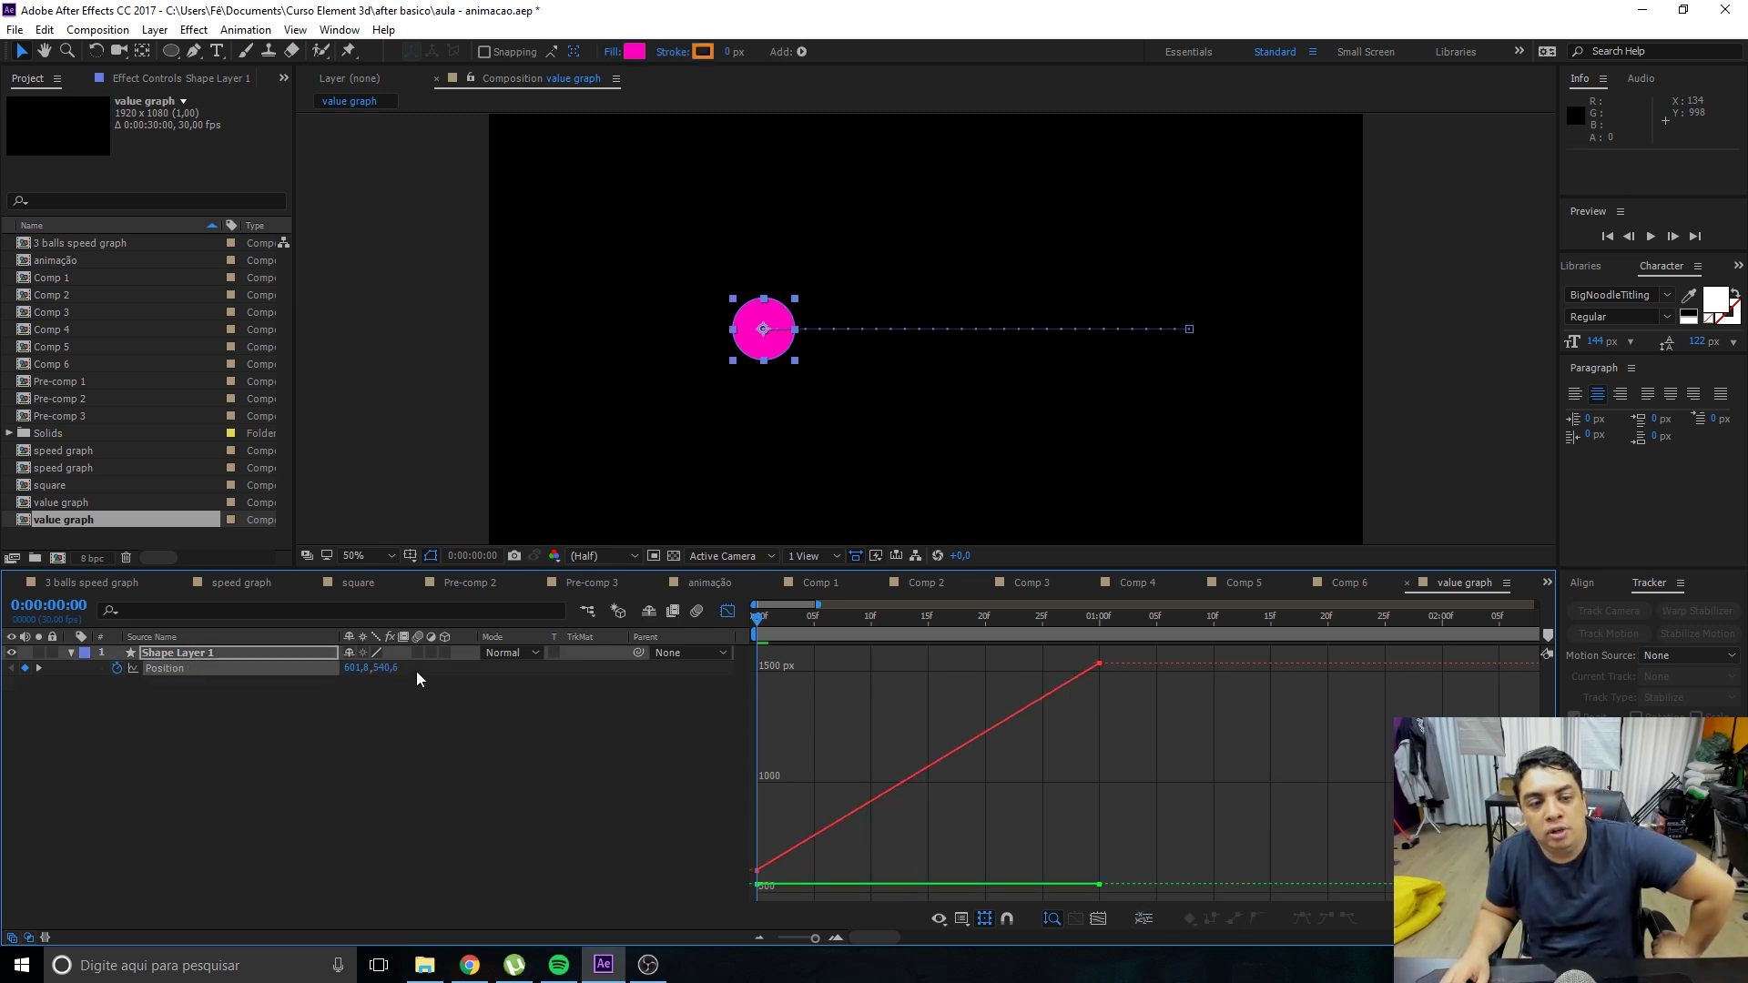
click(1143, 919)
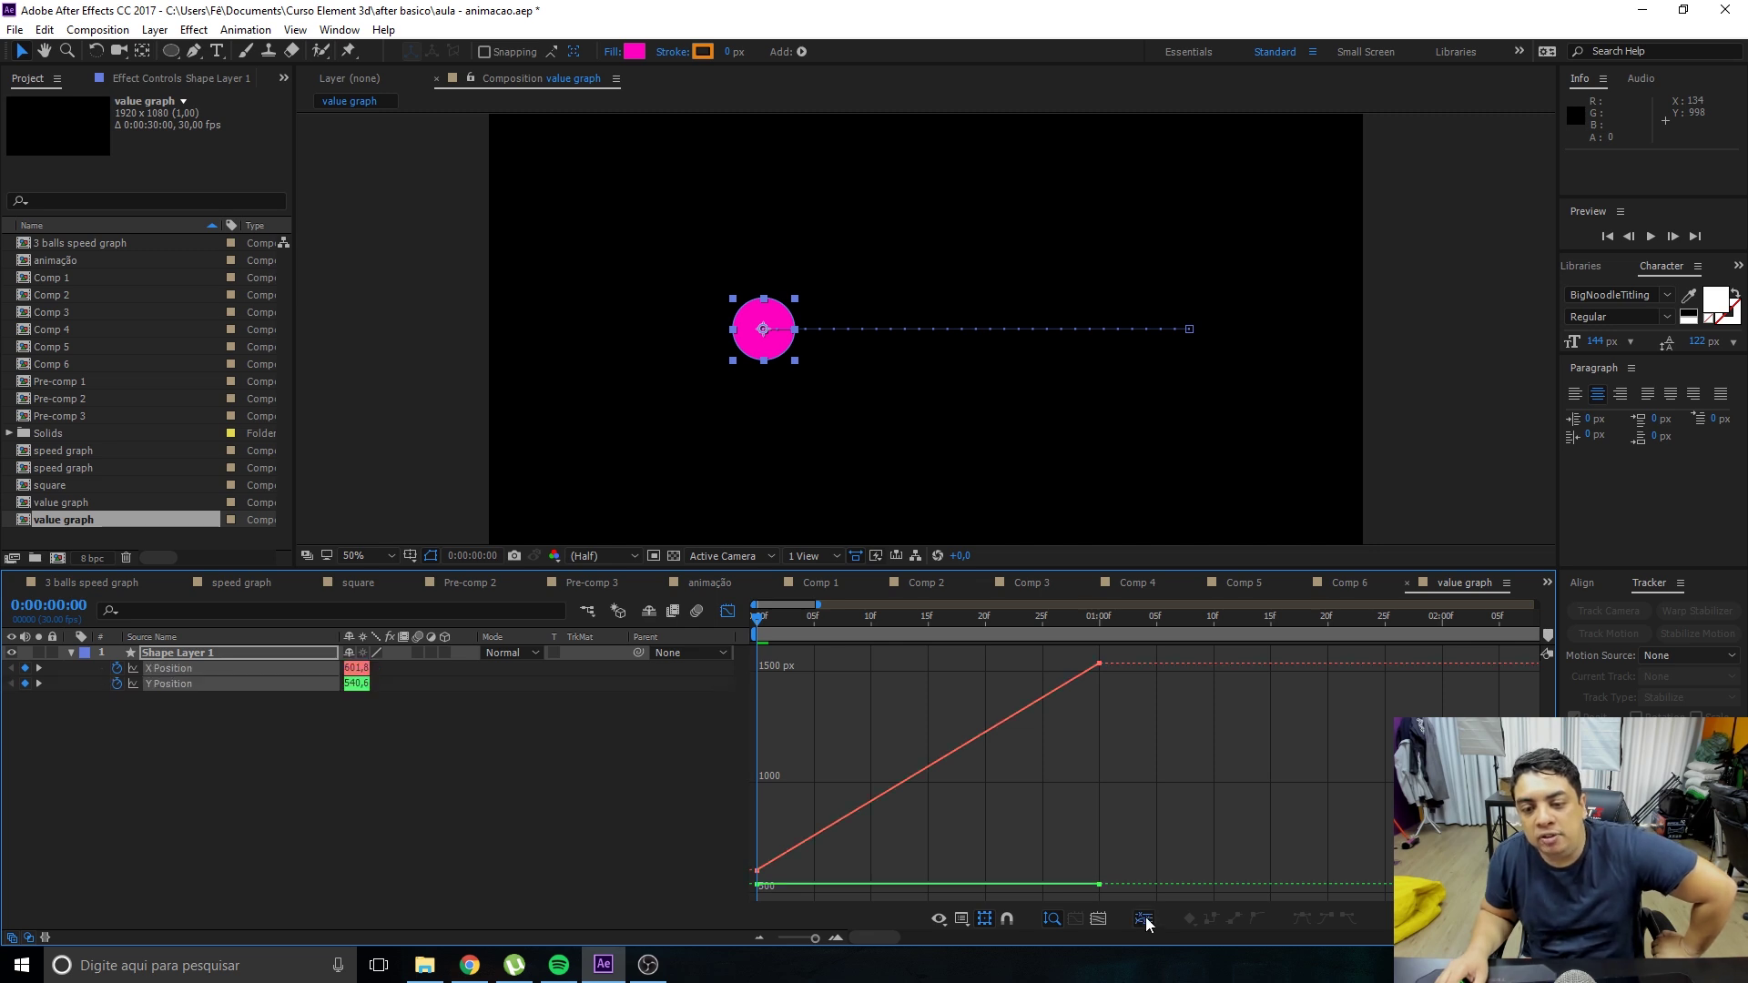
click(143, 739)
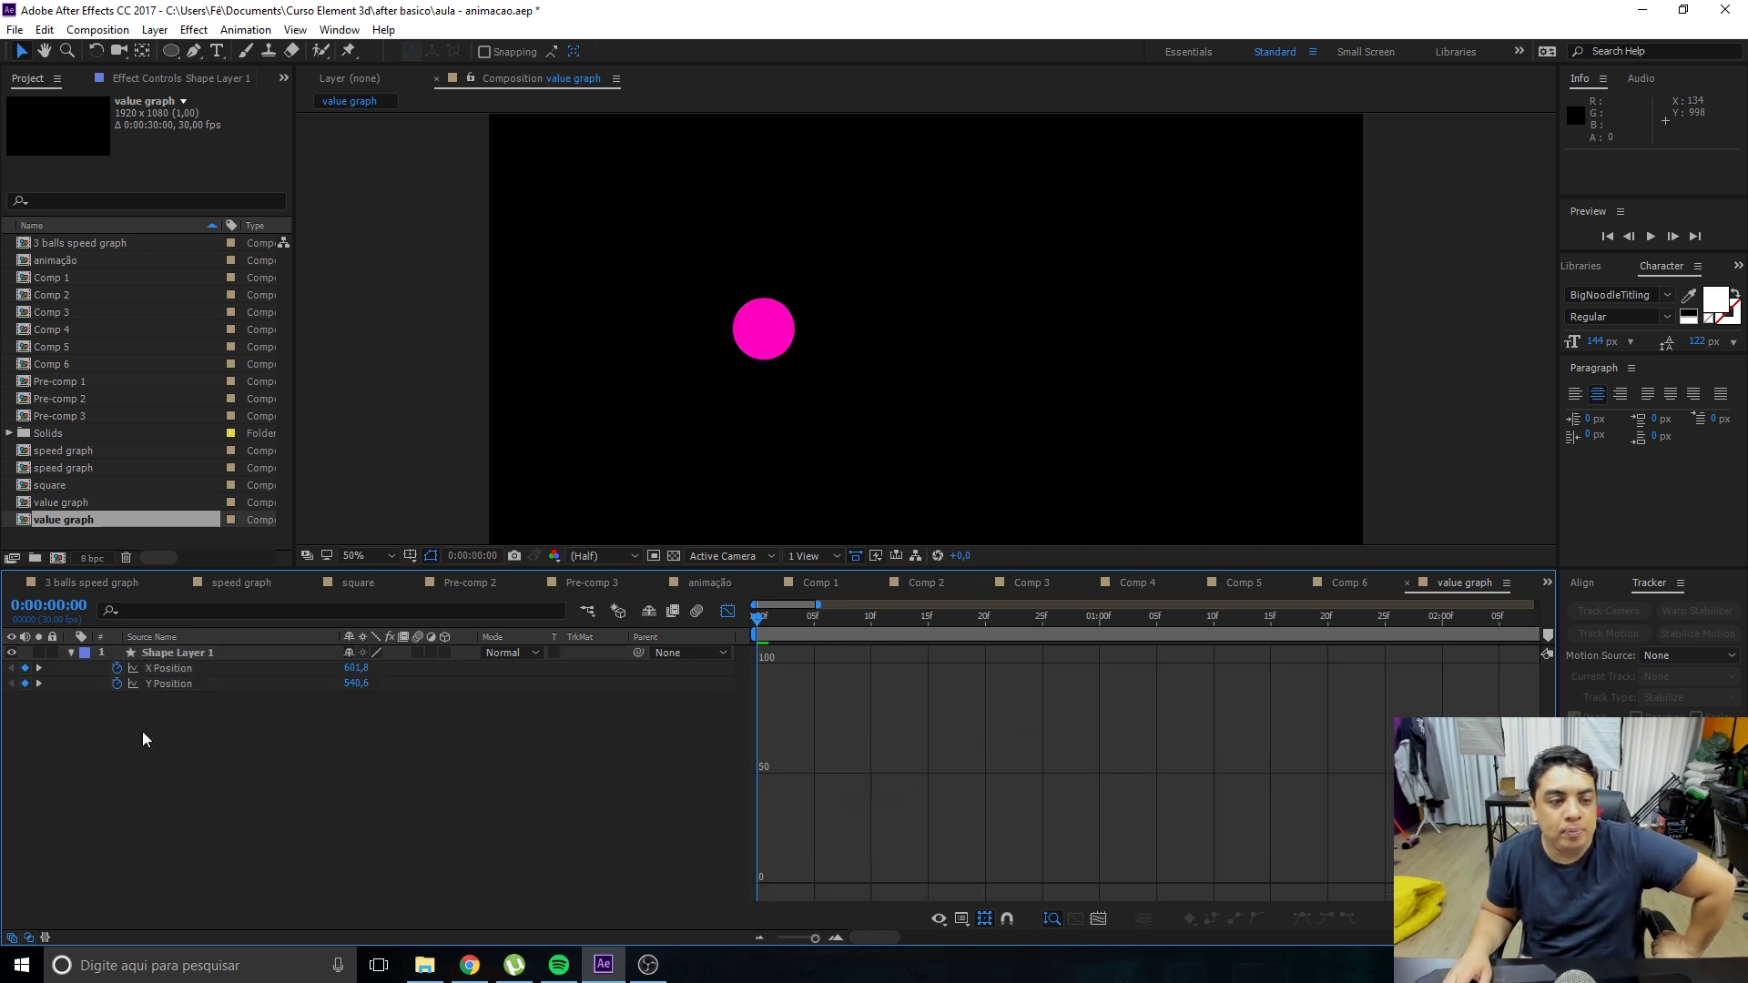
click(140, 685)
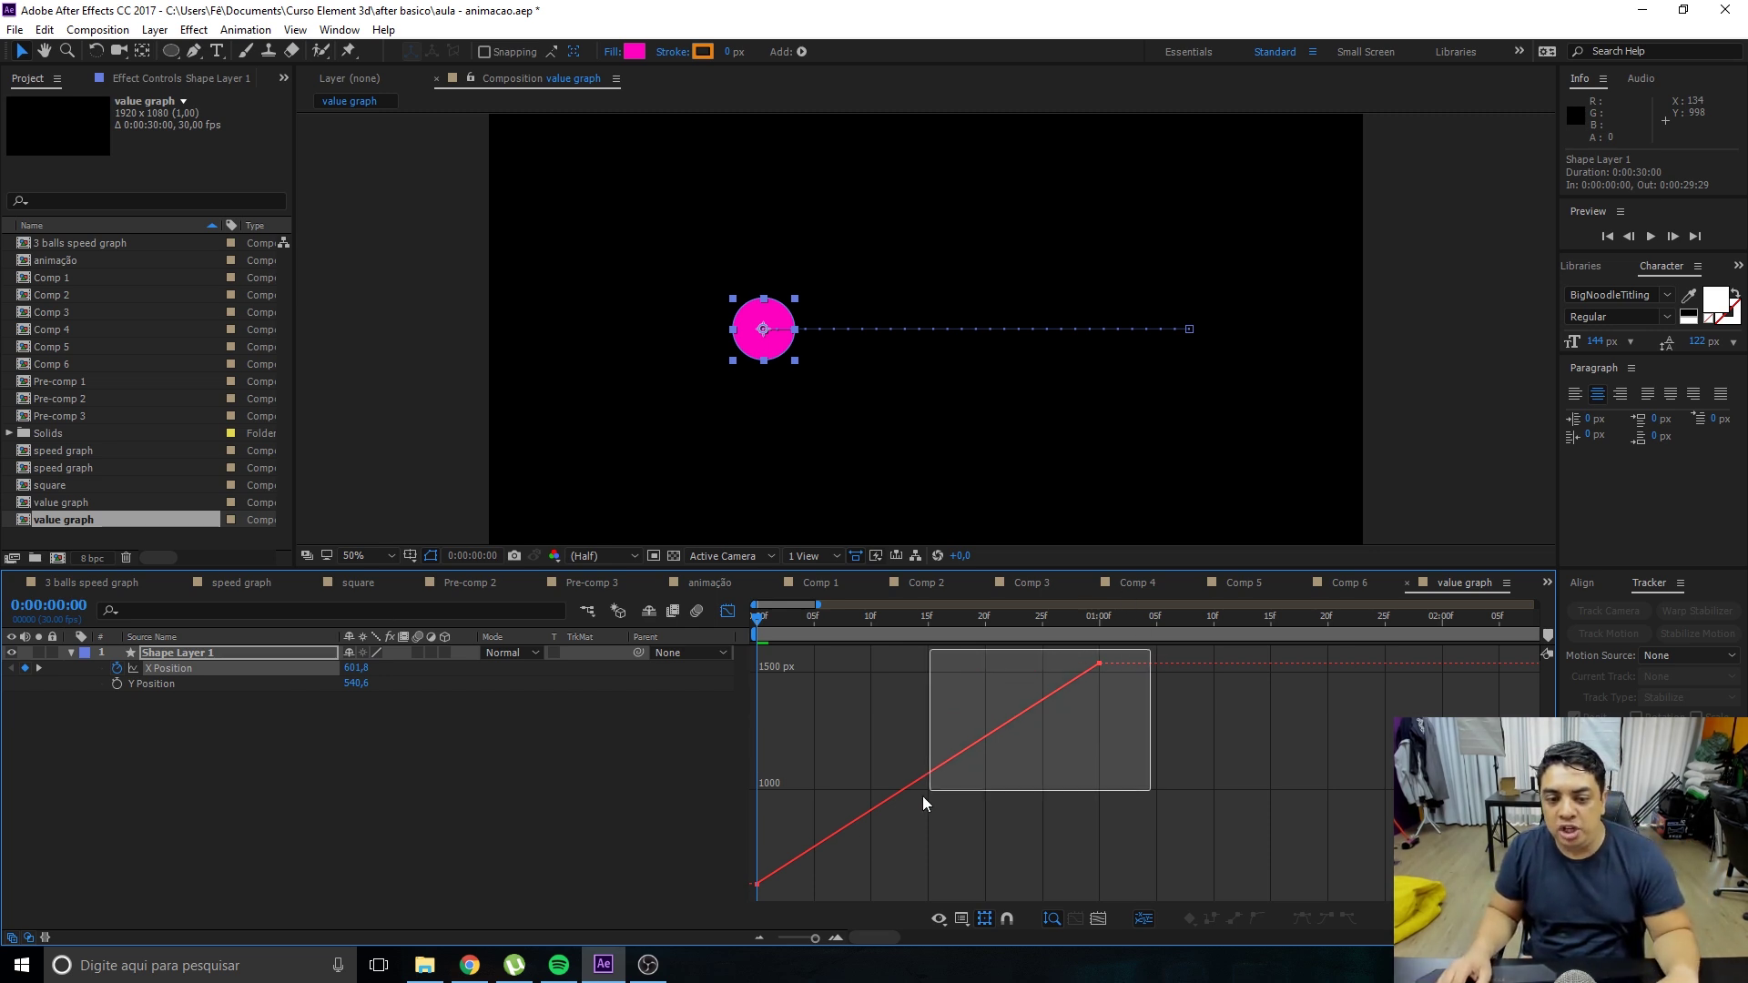
Apply Easy Ease (F9) to both X Position keyframes and preview the circle sliding right.
drag(1151, 648, 746, 892)
key(F9)
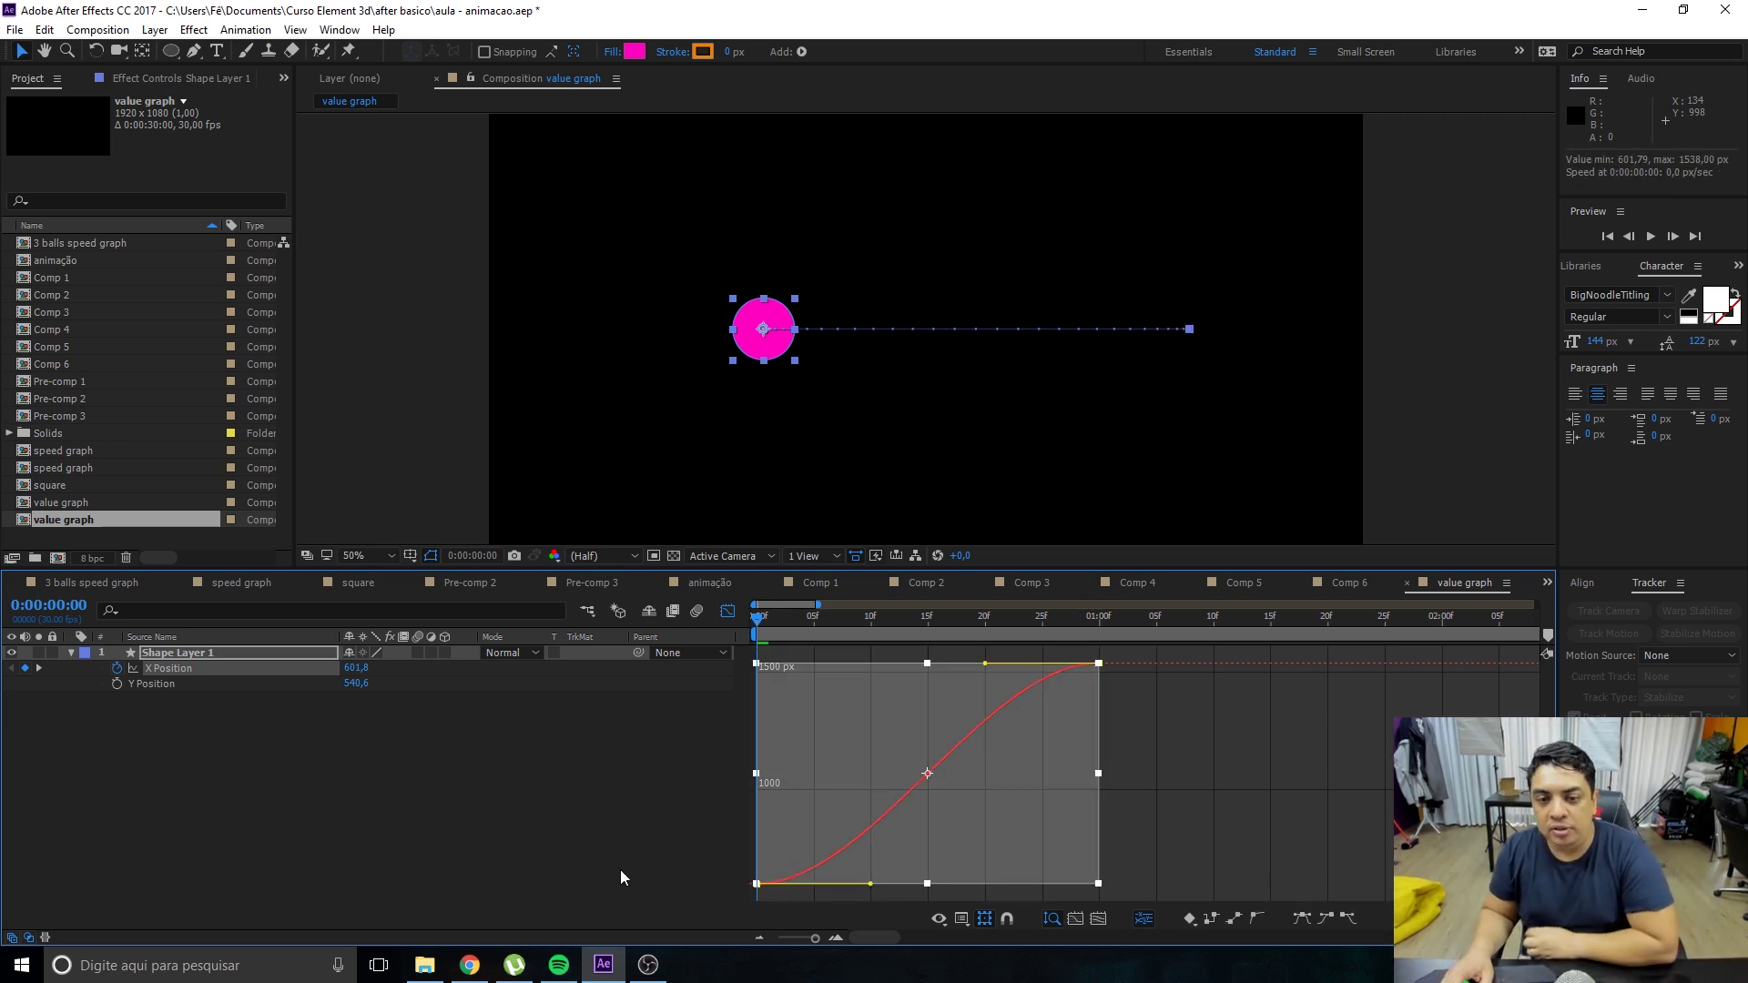
click(621, 876)
click(156, 671)
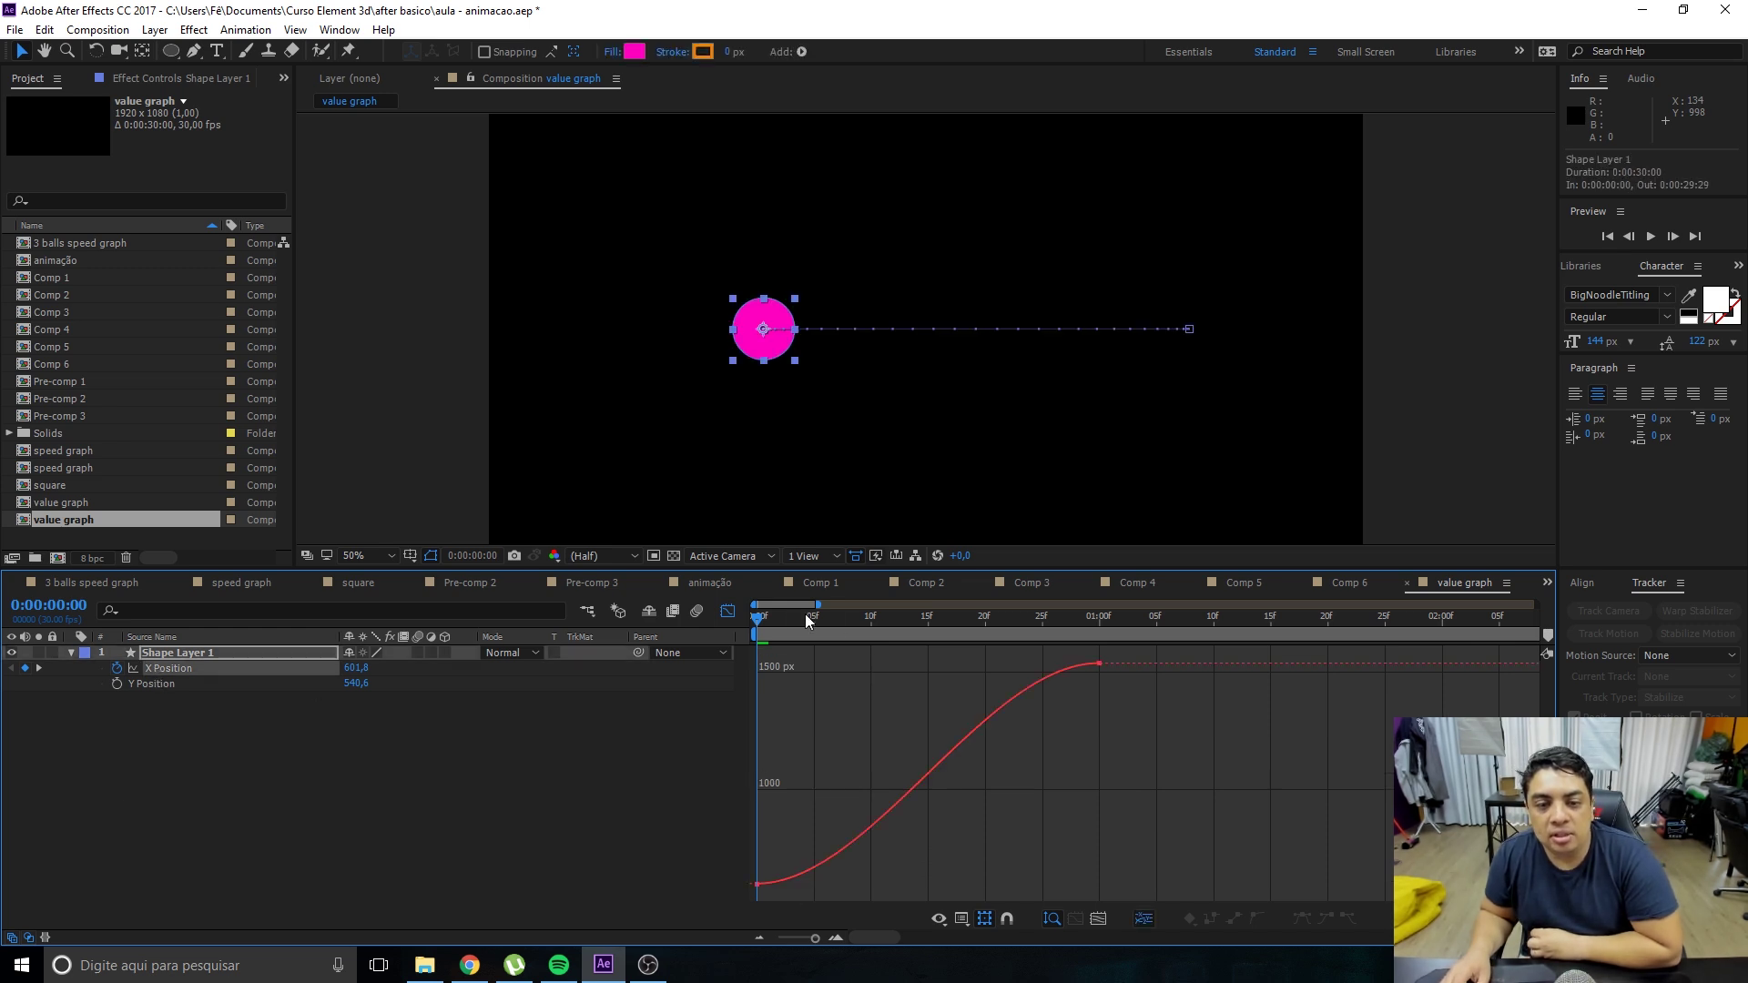
key(space)
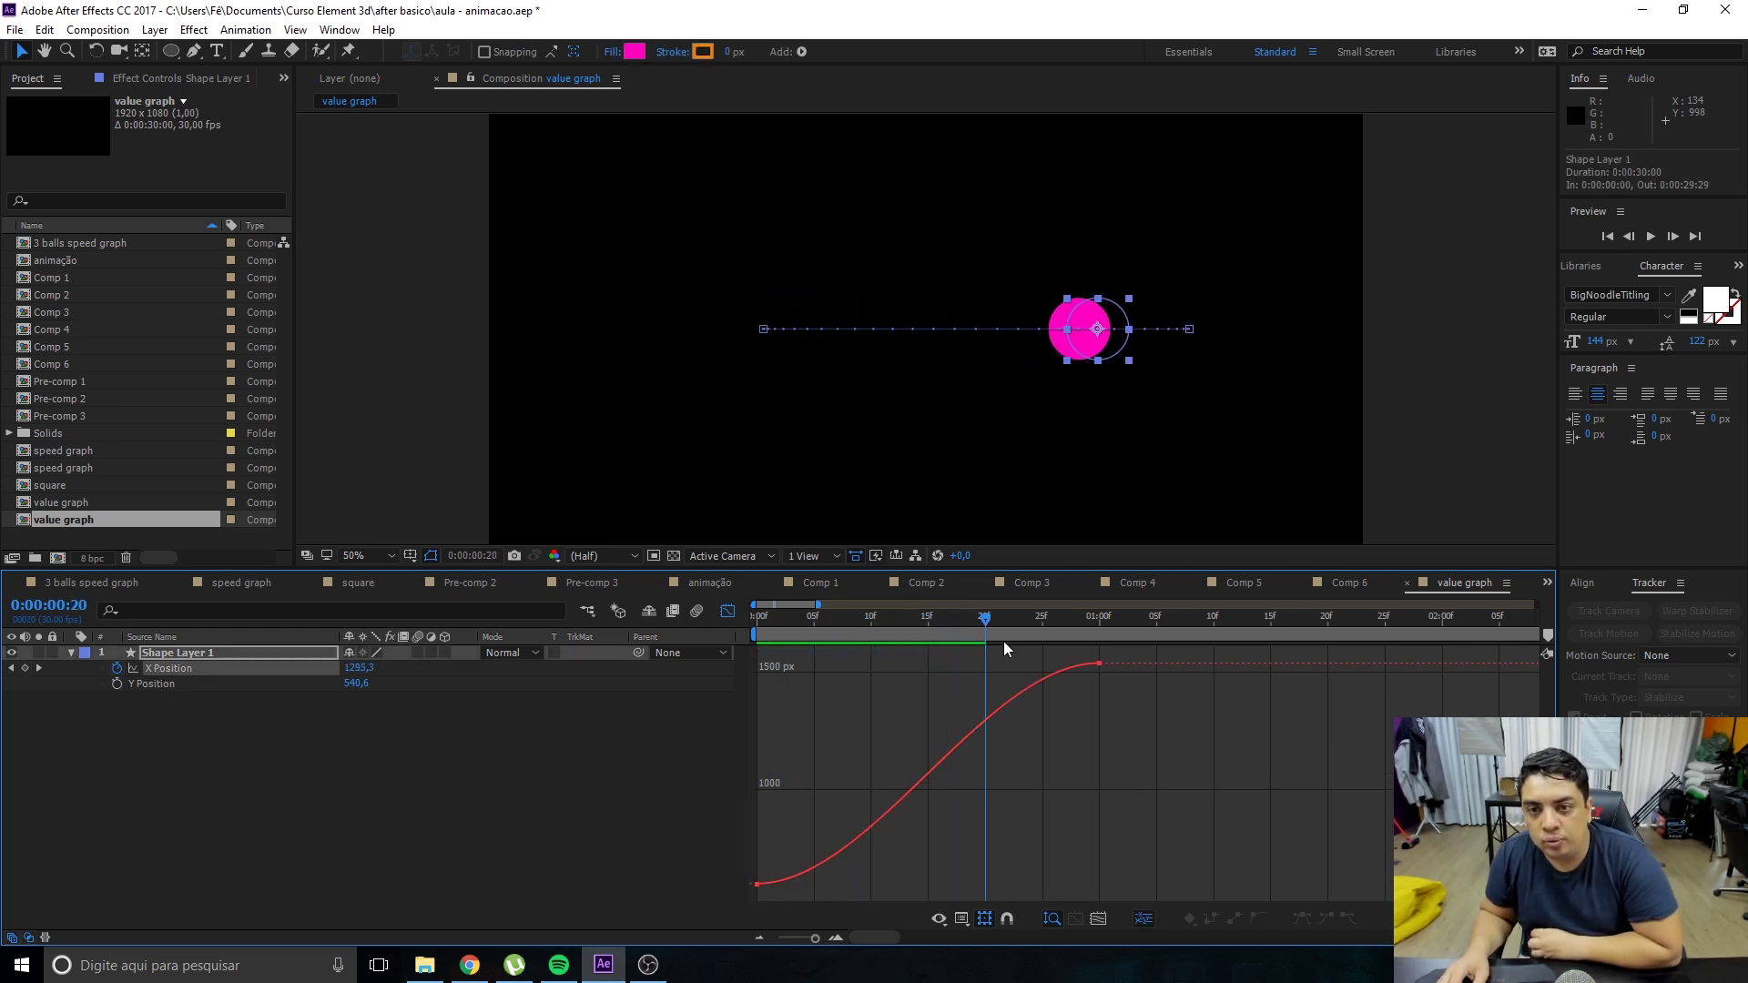
key(space)
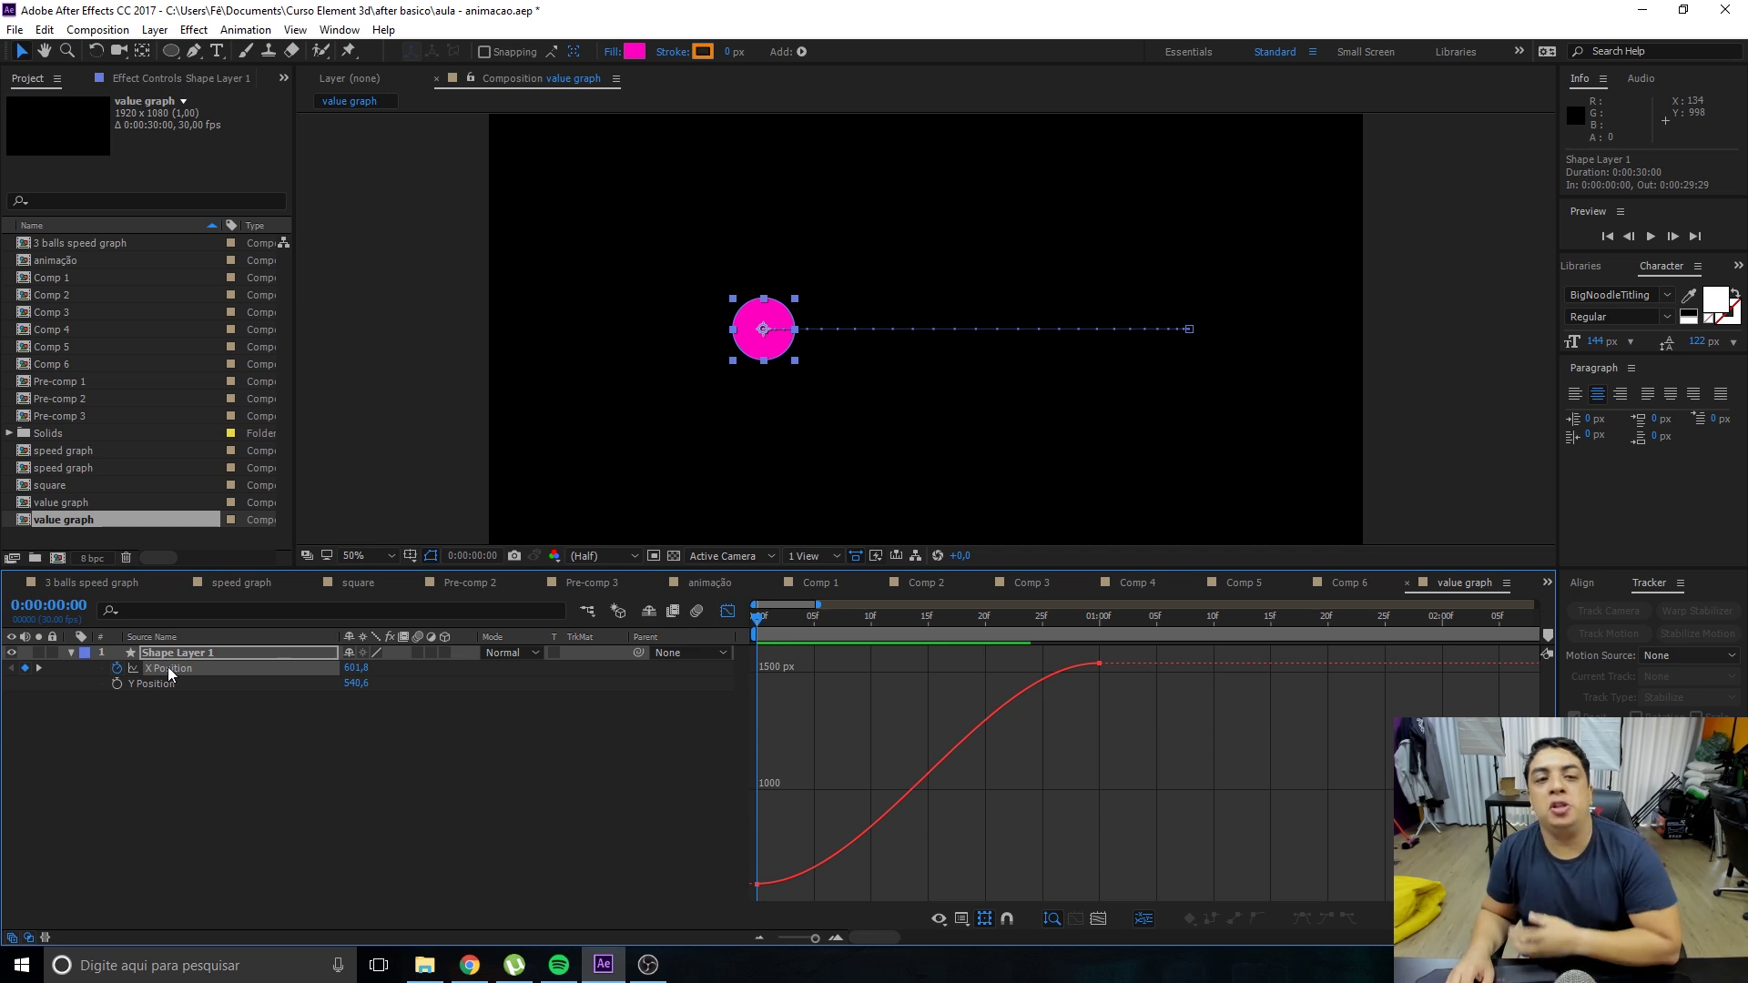
Select both X Position keyframes and drag the first keyframe's handle to steepen the launch.
click(166, 687)
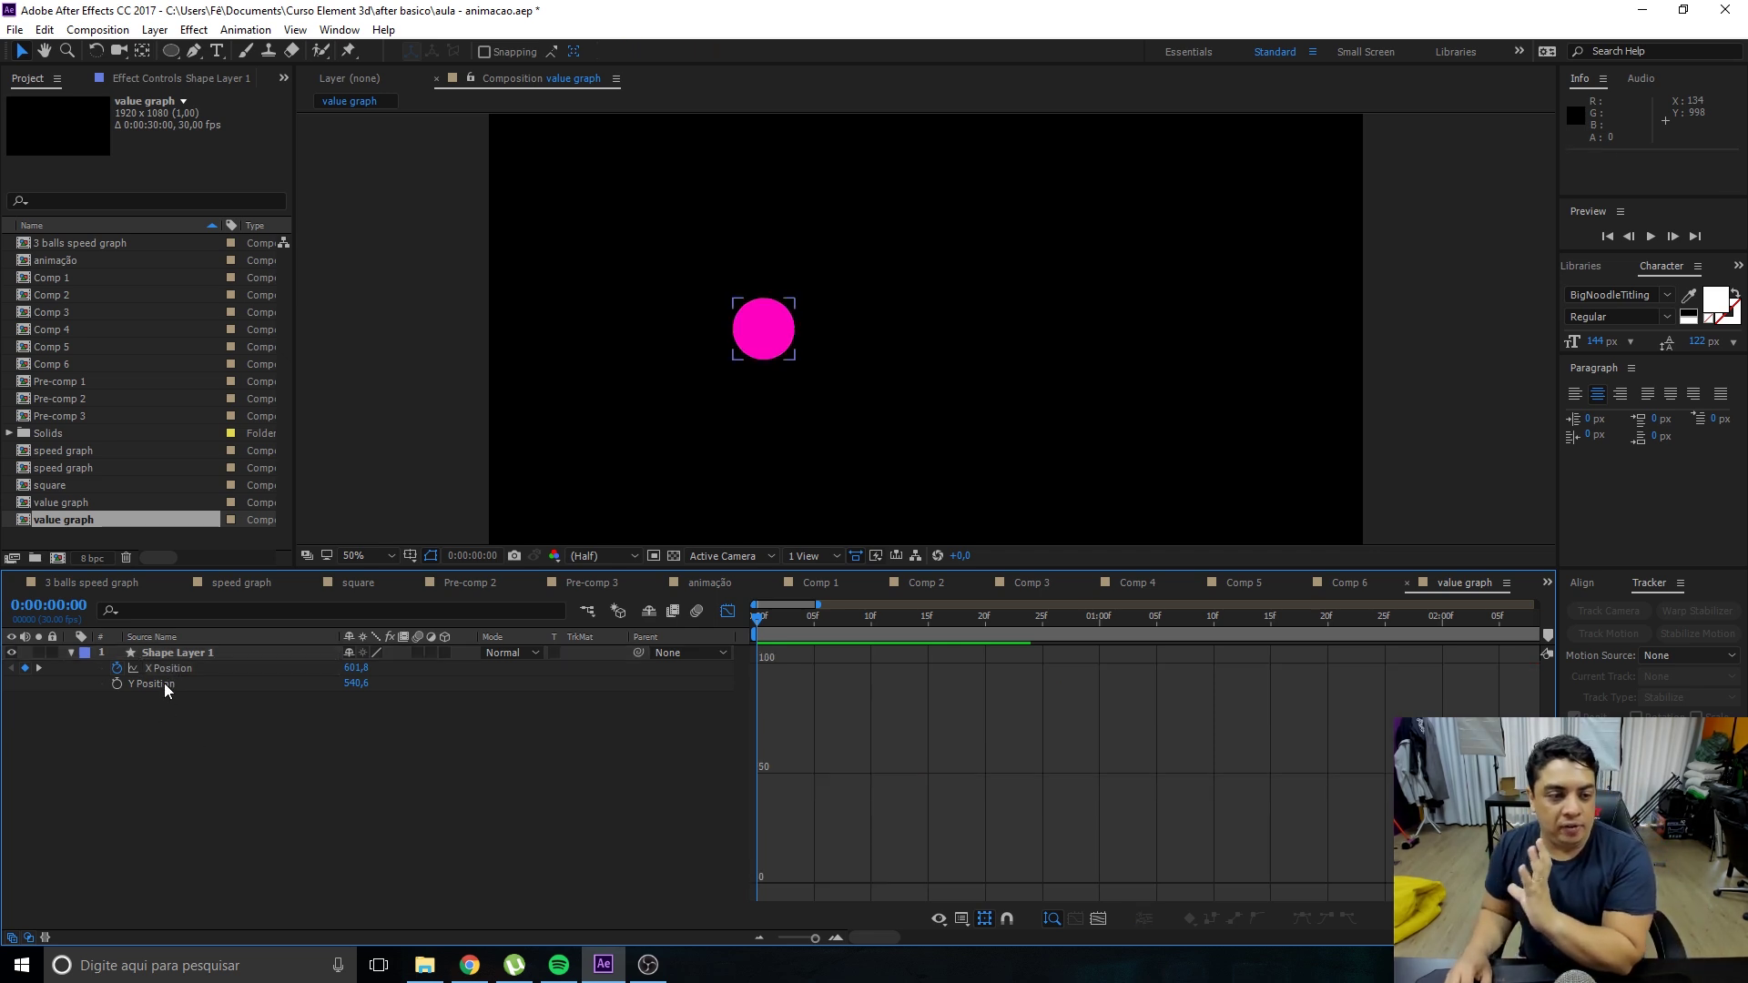
click(164, 670)
key(ctrl+a)
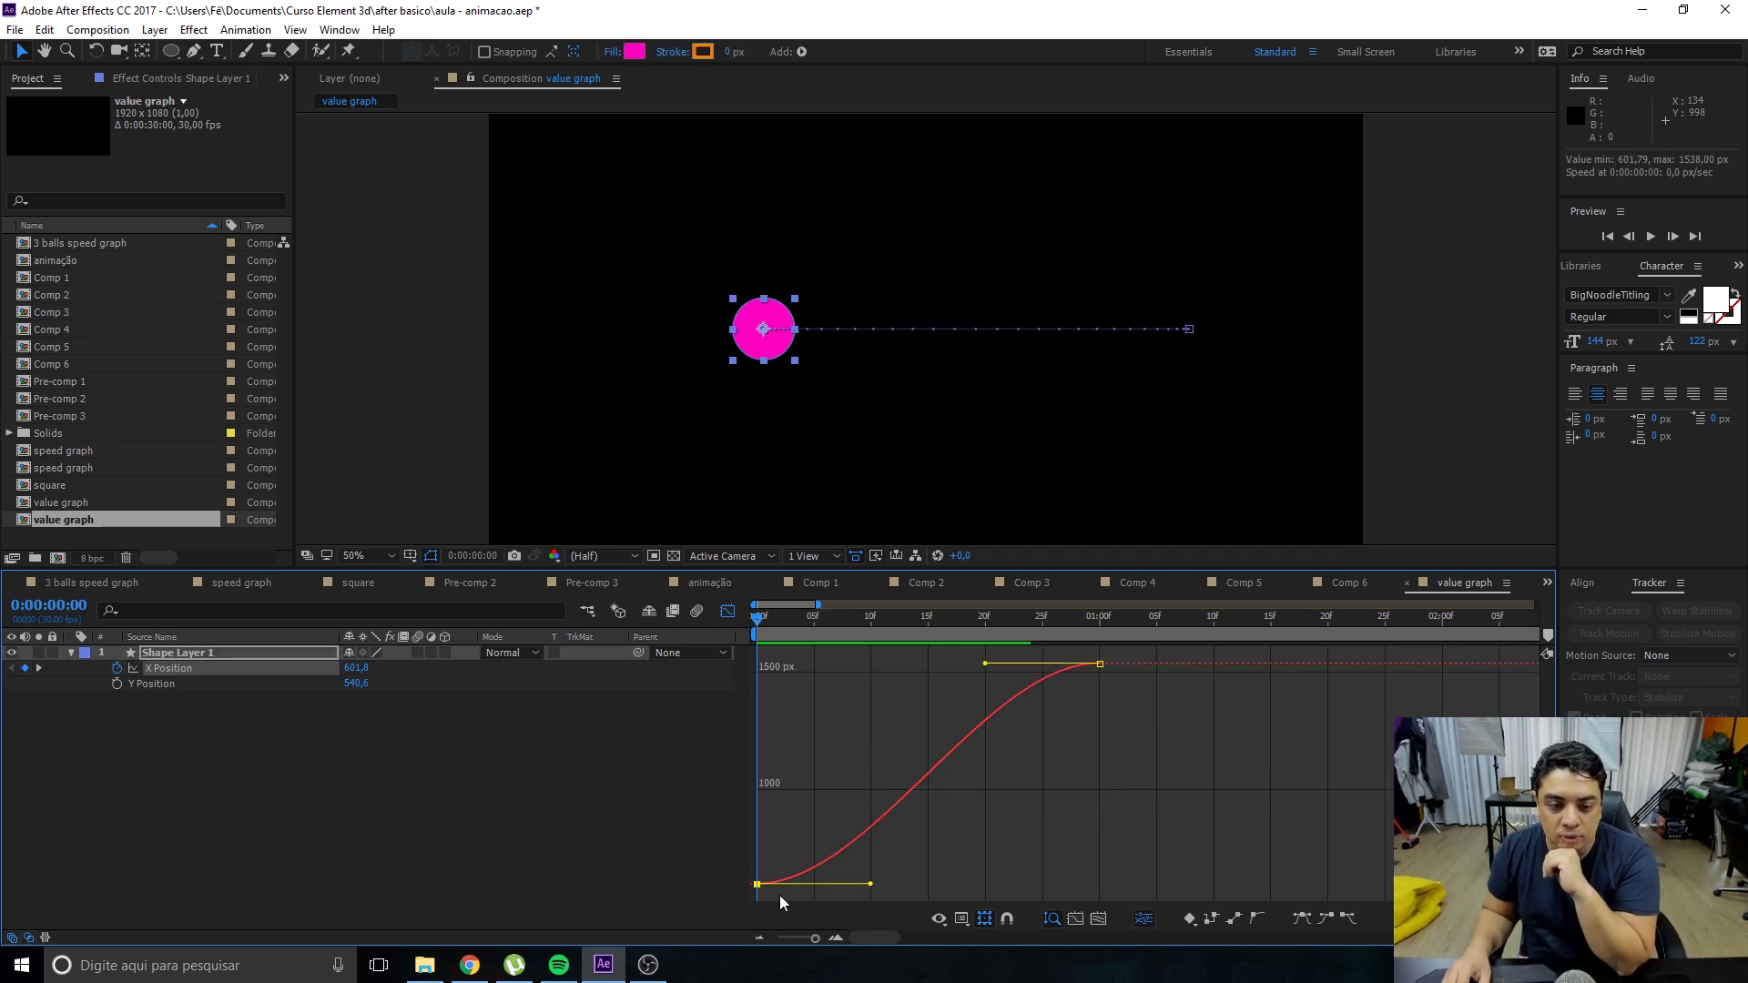
drag(872, 886, 836, 803)
Set the work area end at 01:00f with N and loop-preview the first second.
click(1101, 618)
key(n)
key(space)
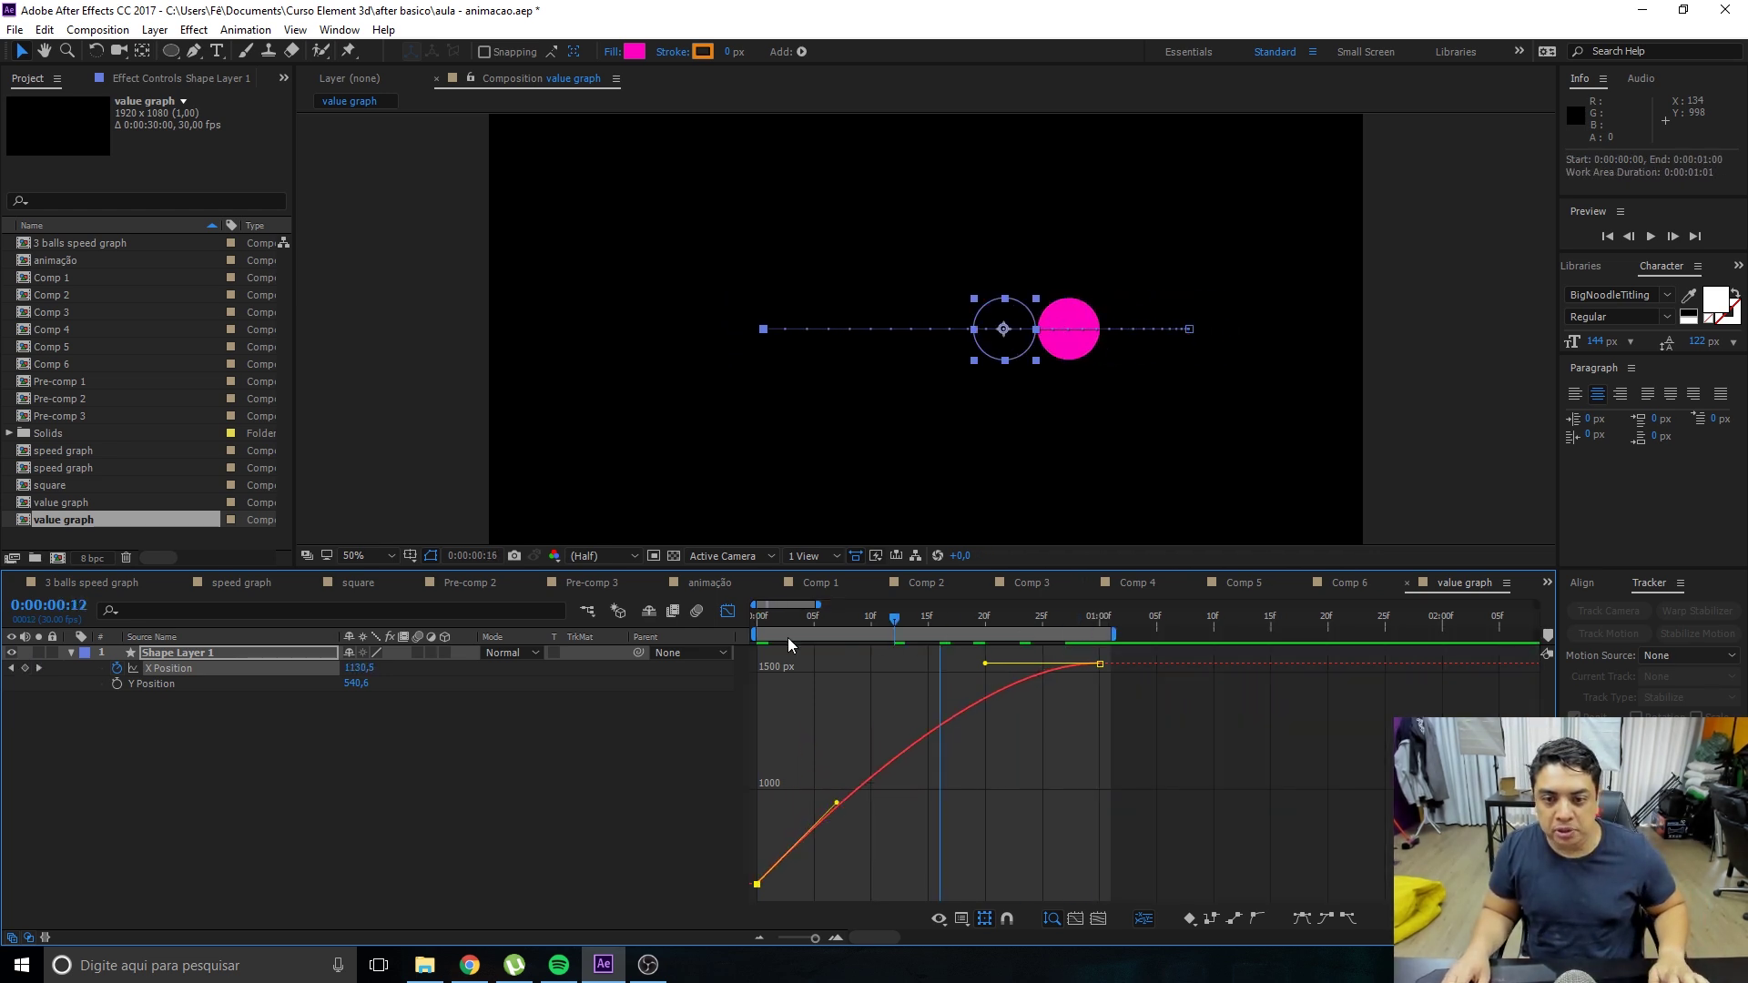
key(space)
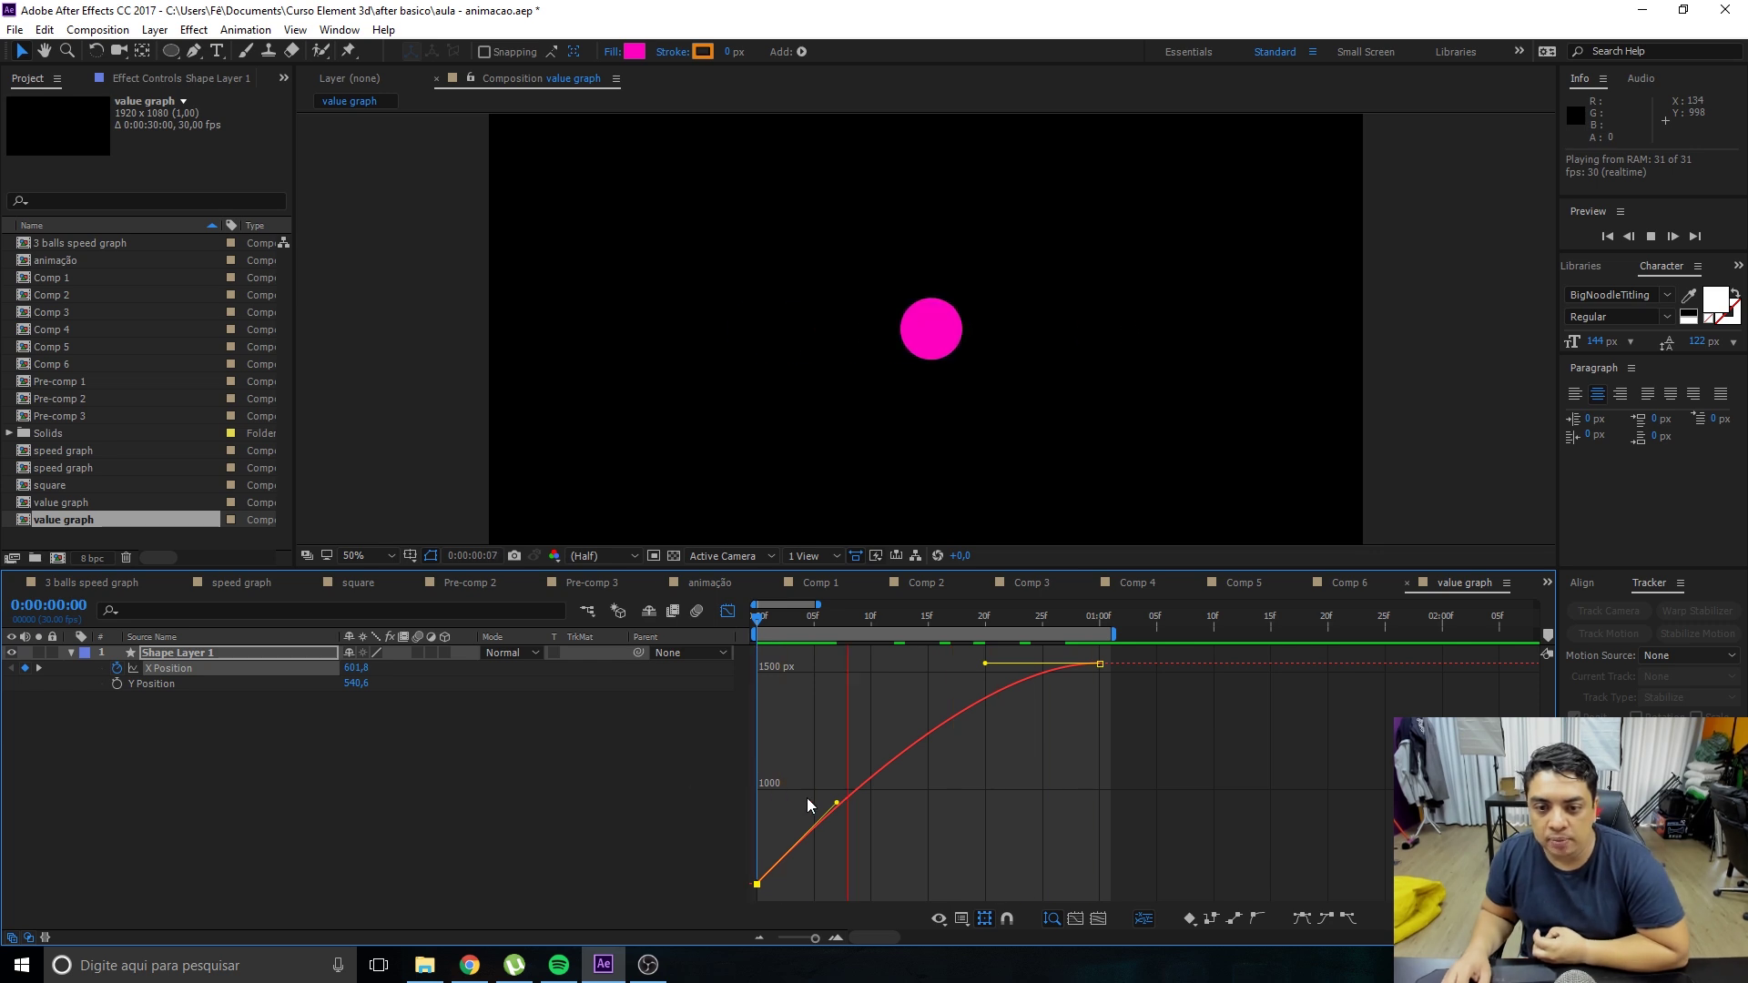
Drag the first keyframe's Bezier handle through several eases, ending with an overshoot near 1580.6.
drag(837, 803, 1025, 880)
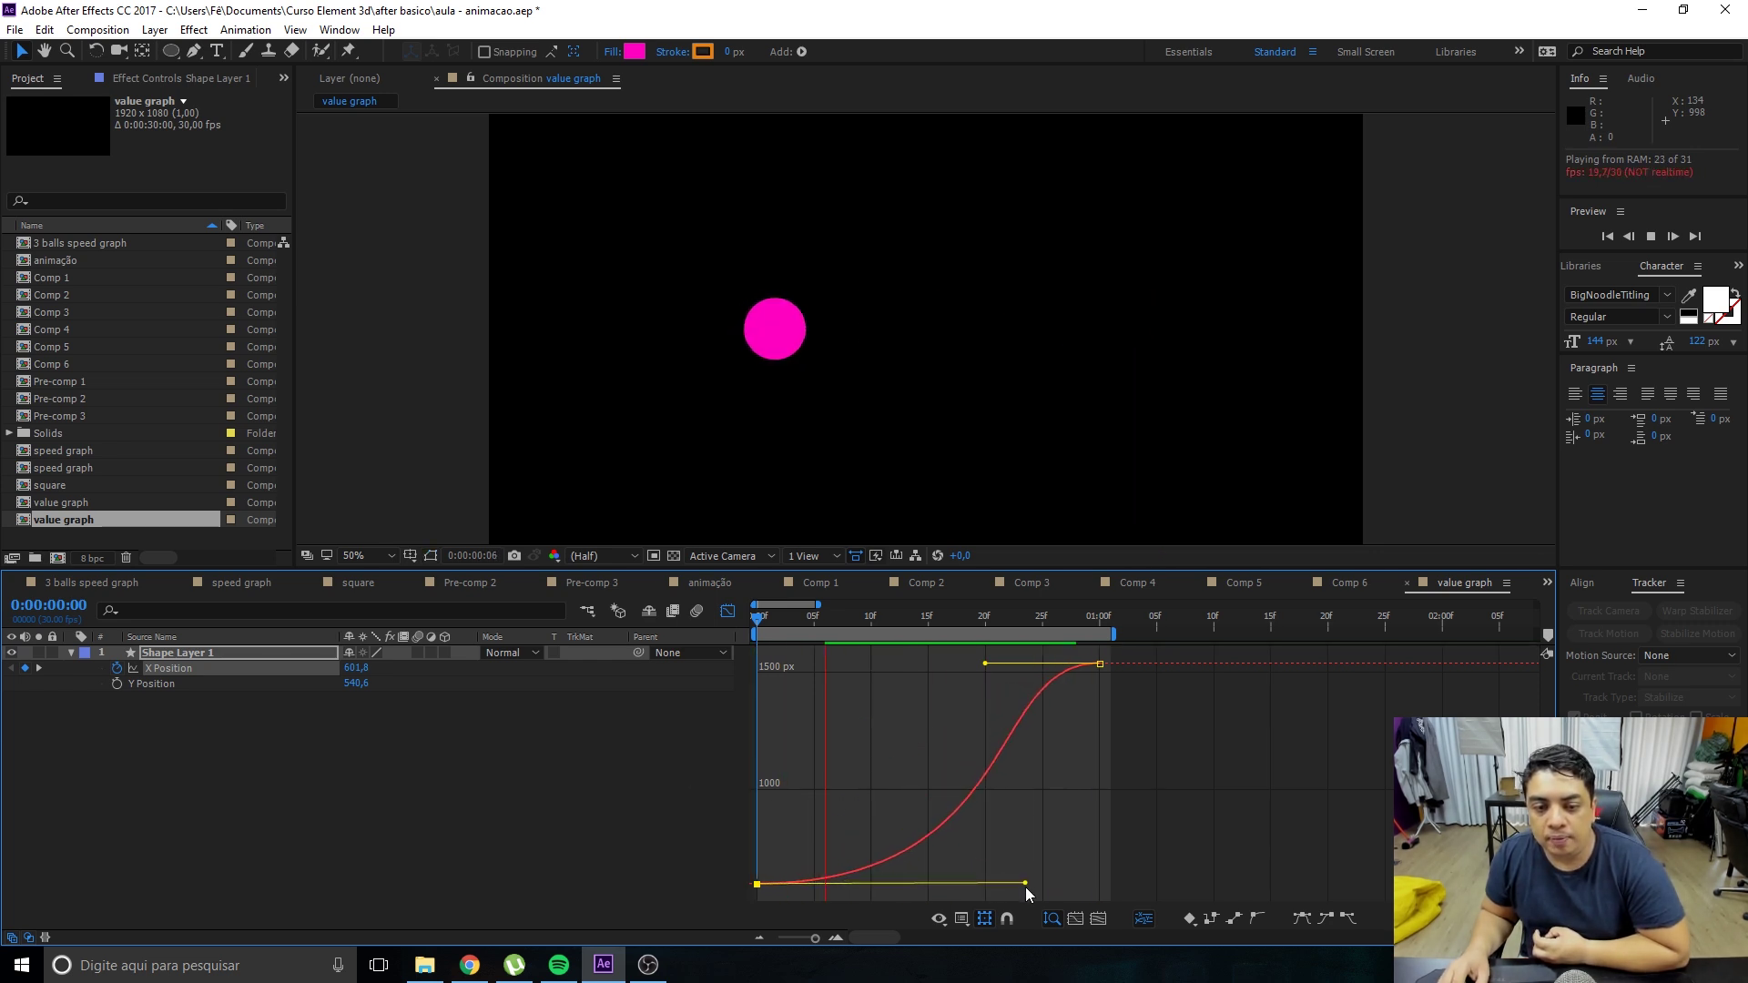
drag(1024, 880, 719, 694)
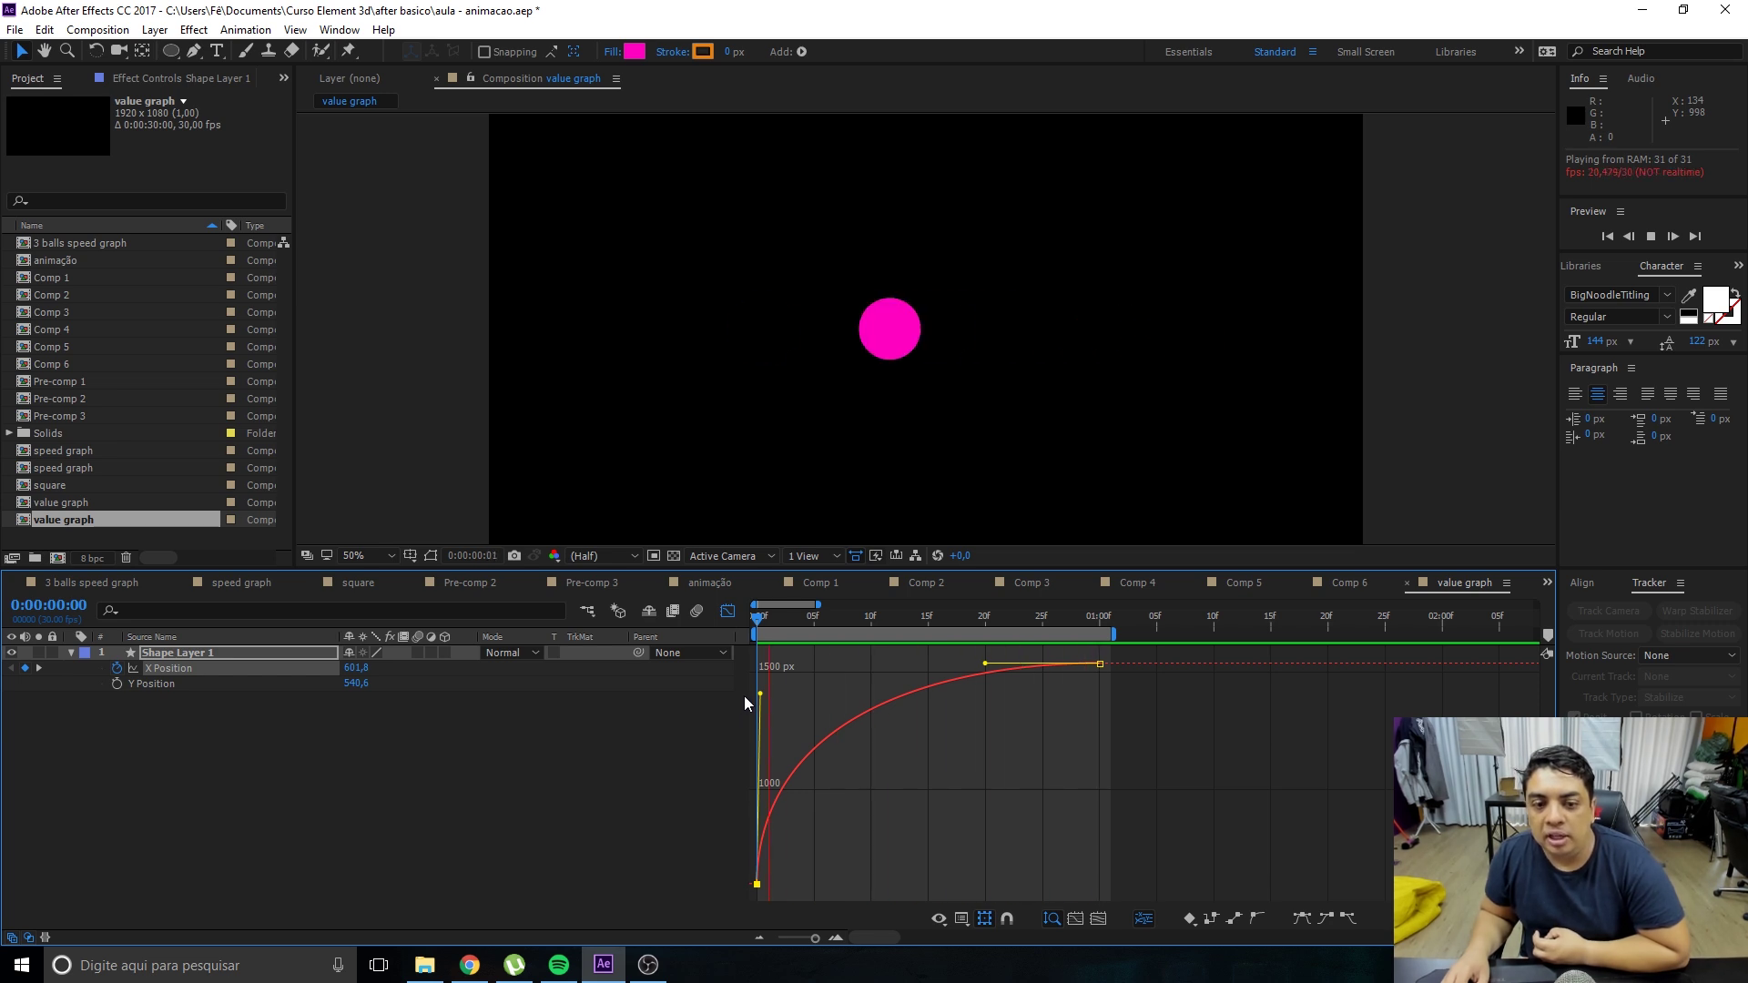
mouse_move(759, 695)
mouse_down()
mouse_move(1054, 852)
mouse_move(1065, 887)
mouse_up()
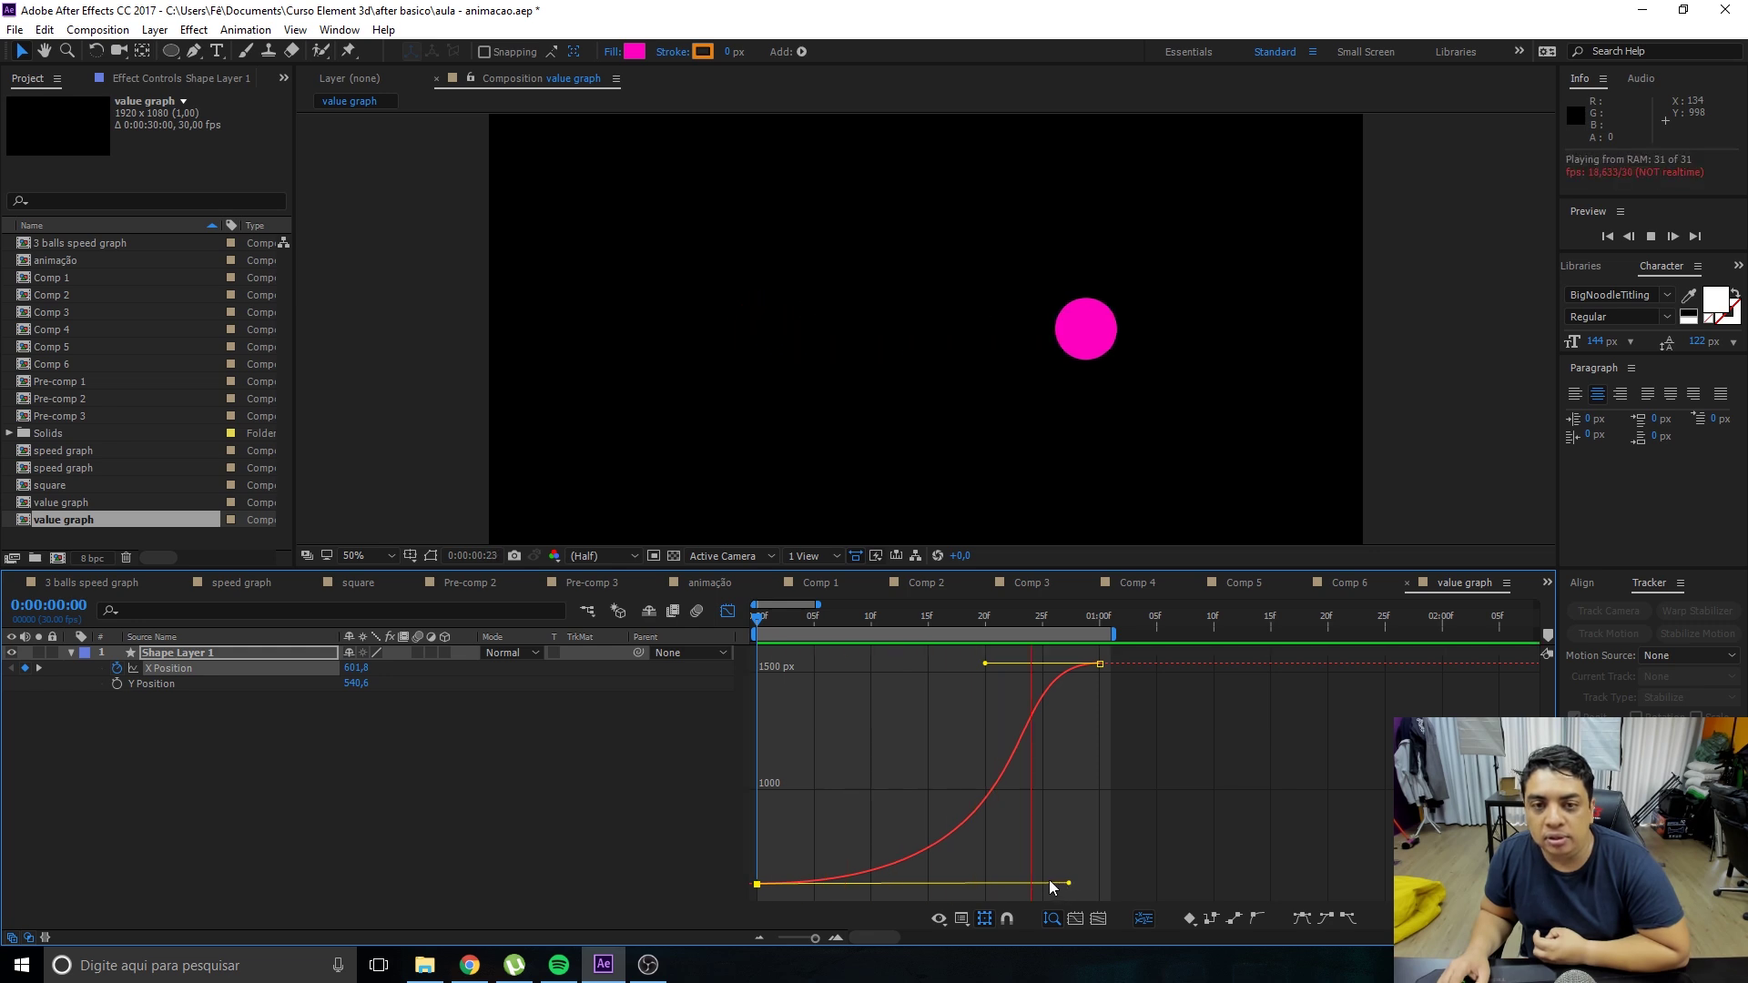
mouse_move(1067, 883)
mouse_down()
mouse_move(935, 751)
mouse_move(752, 676)
mouse_up()
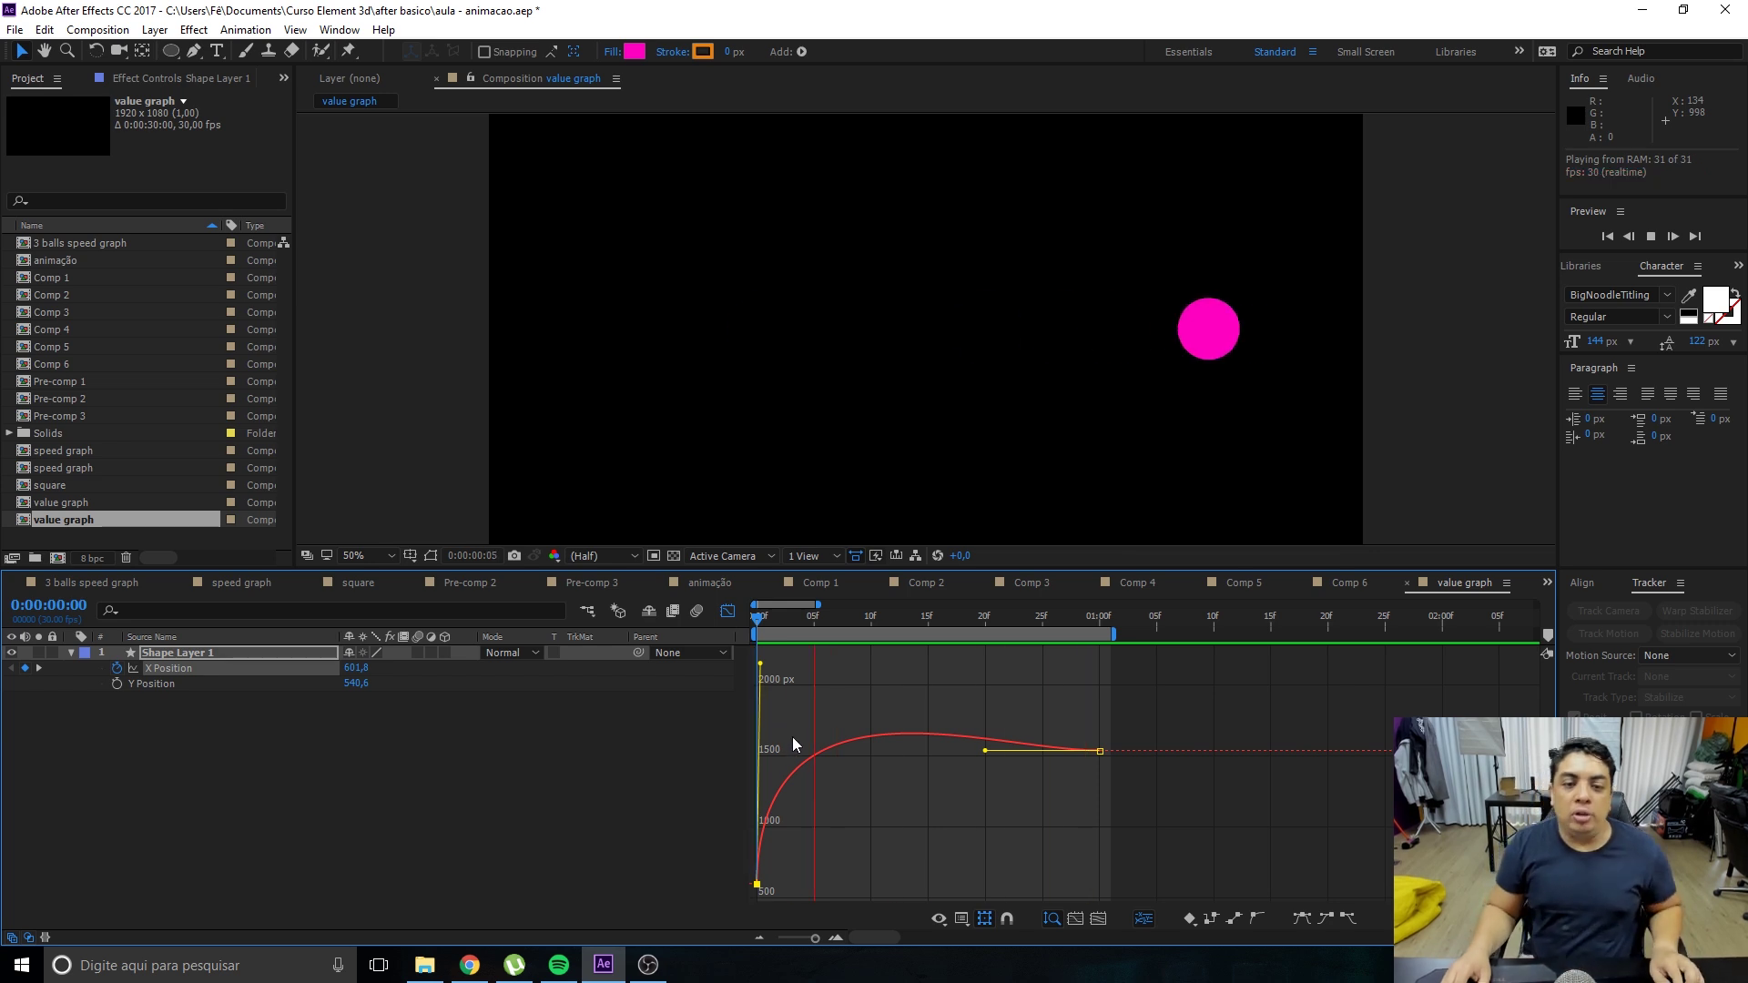
Undo the overshoot handle change, stop the preview, and zoom the timeline in.
key(ctrl+z)
key(space)
click(901, 833)
click(756, 880)
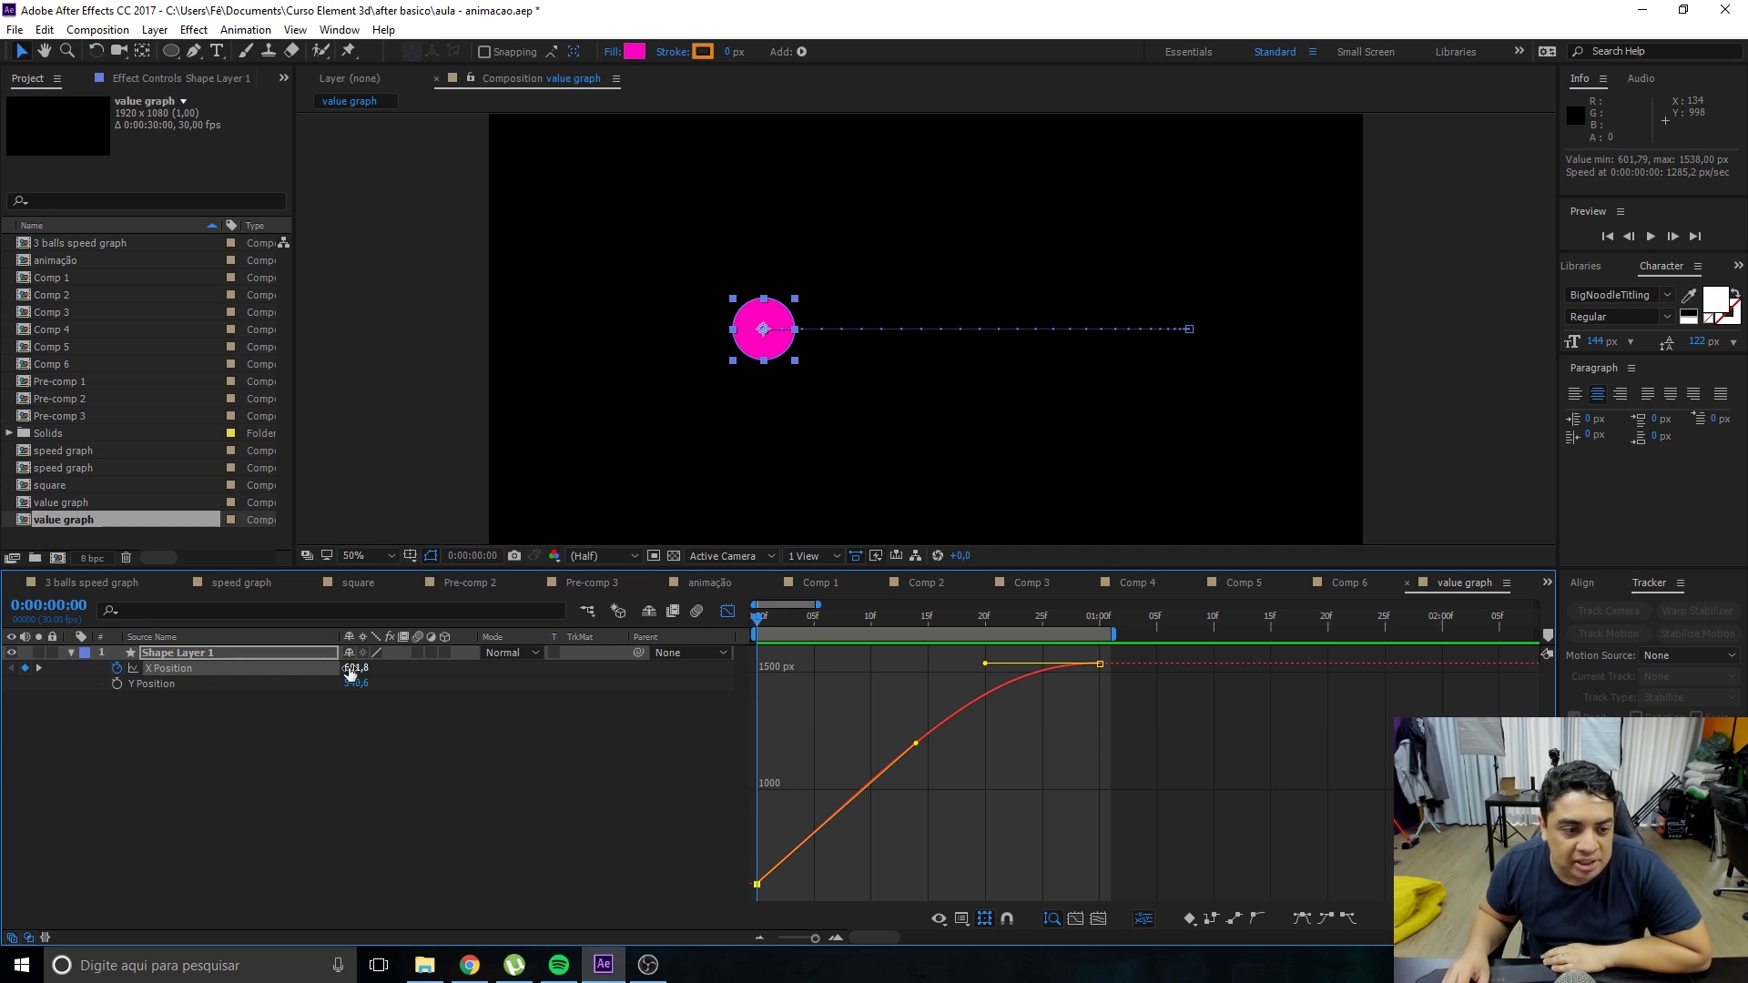
scroll(780, 620, up, 2)
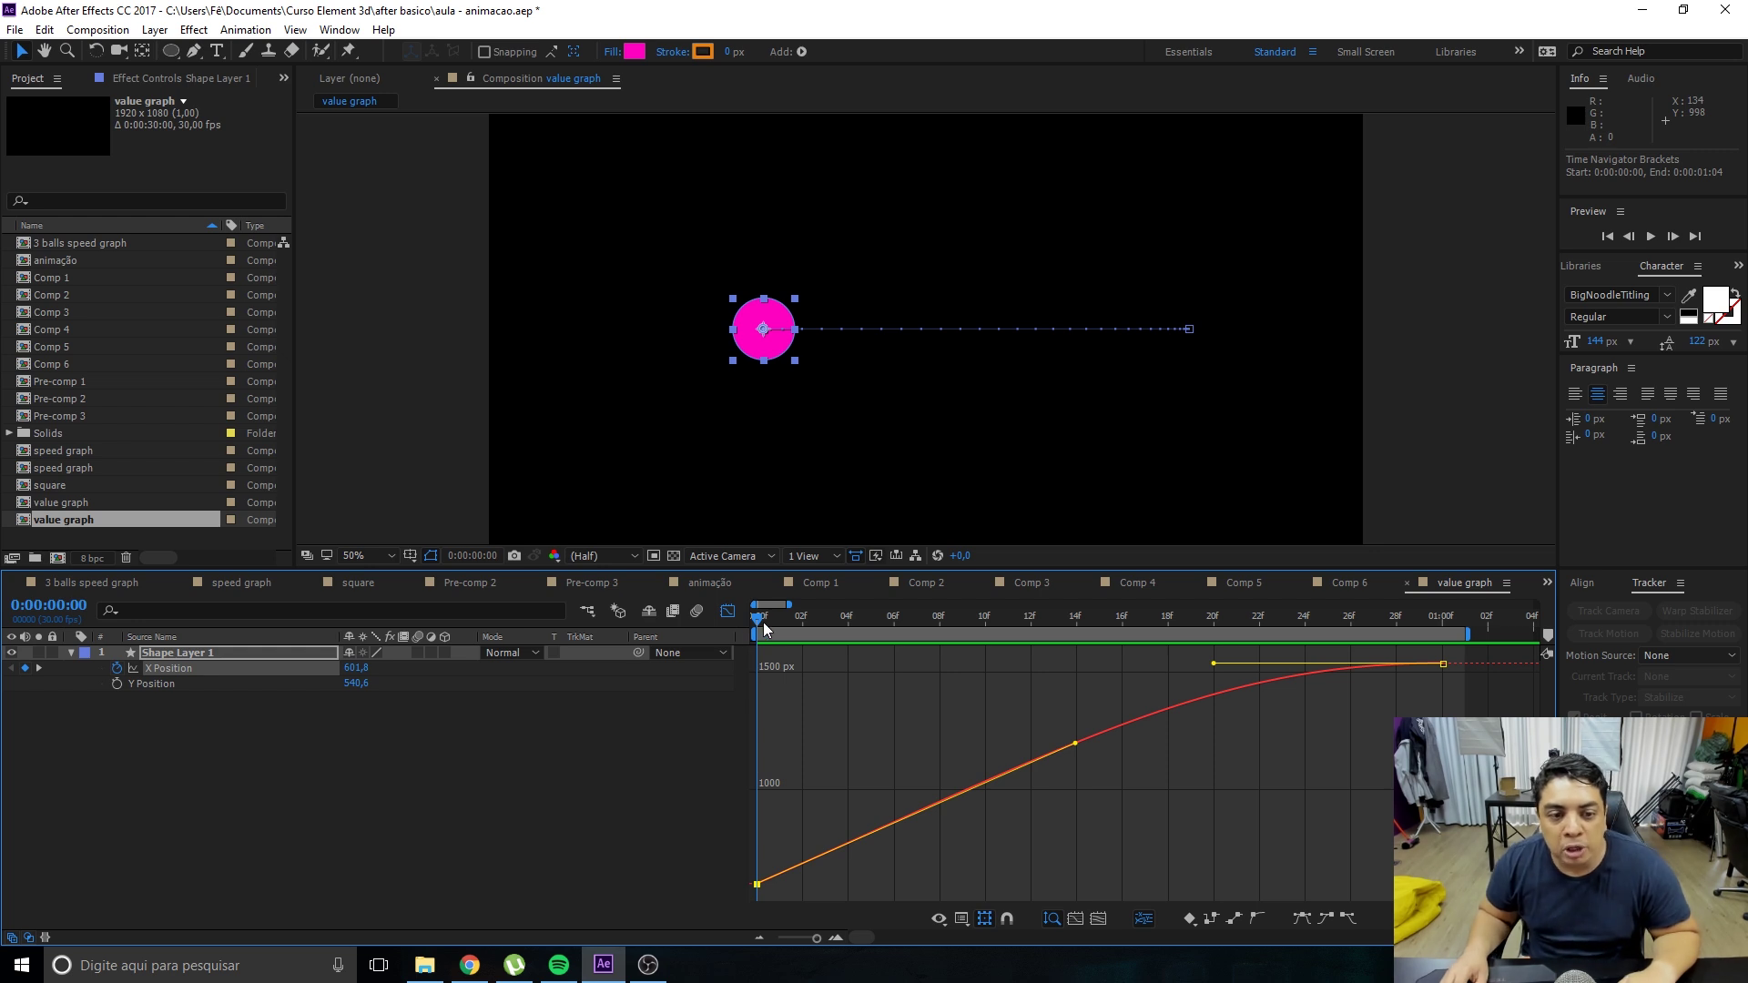
Scrub the playhead between frames 0 and 4 to compare the circle's position.
drag(763, 621, 802, 629)
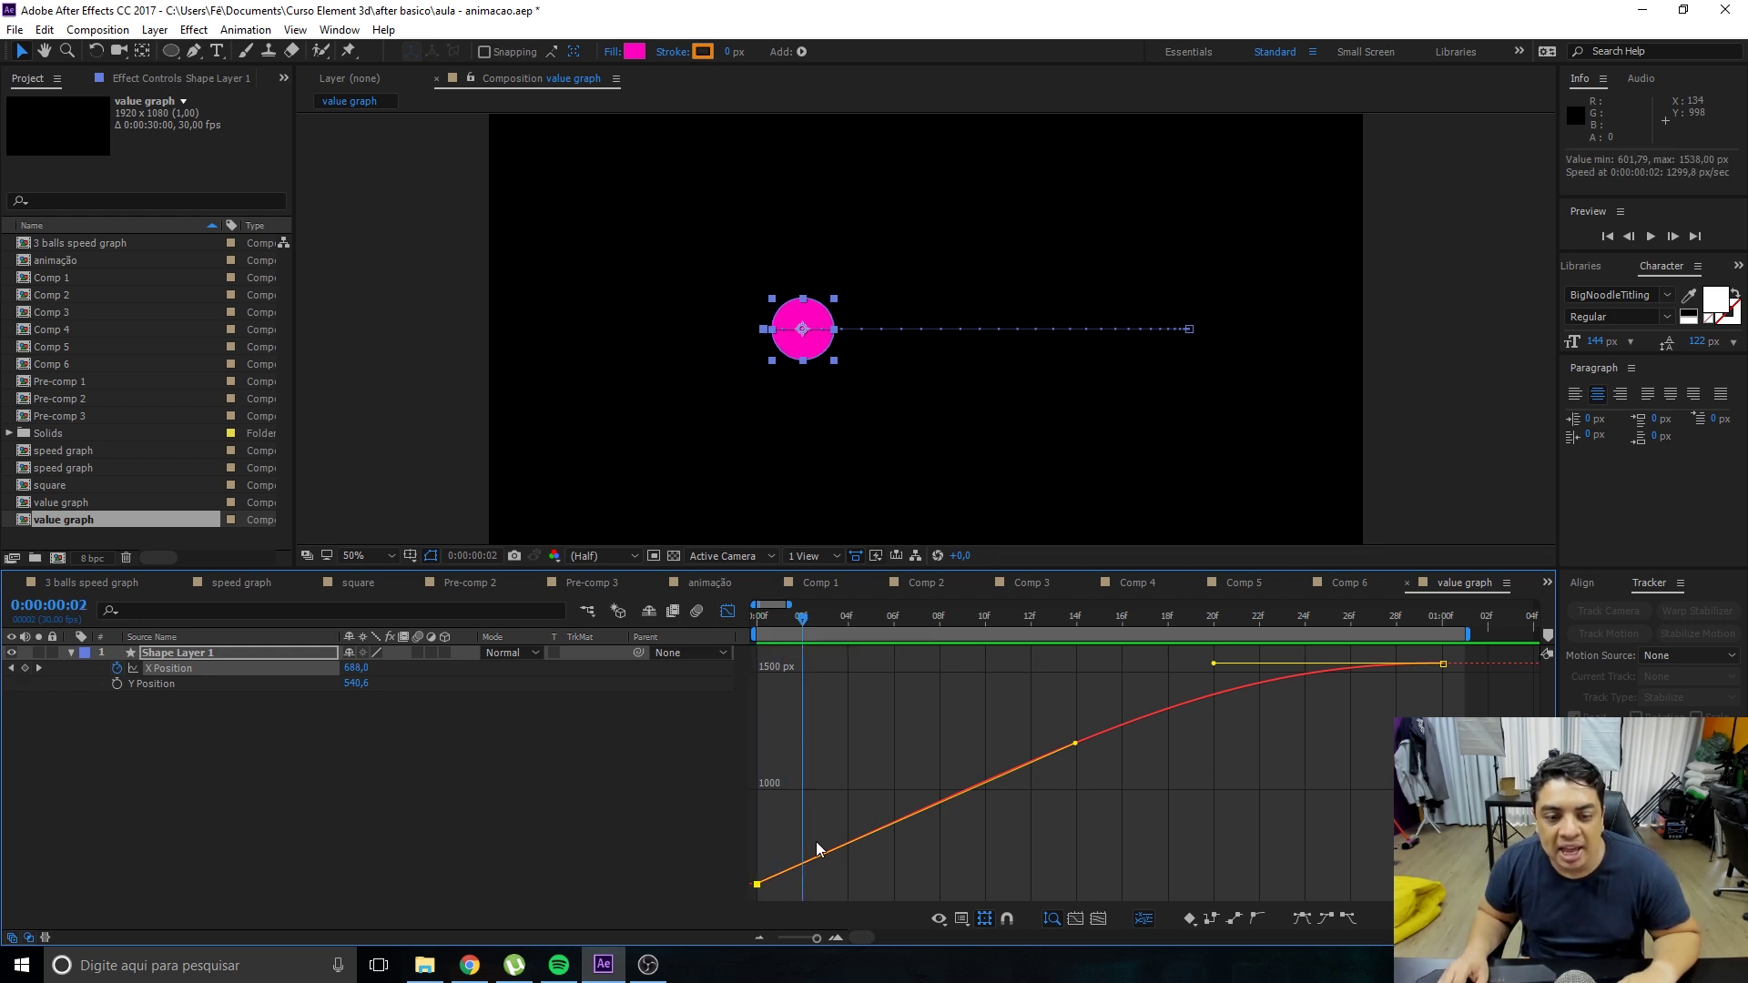
key(ctrl+a)
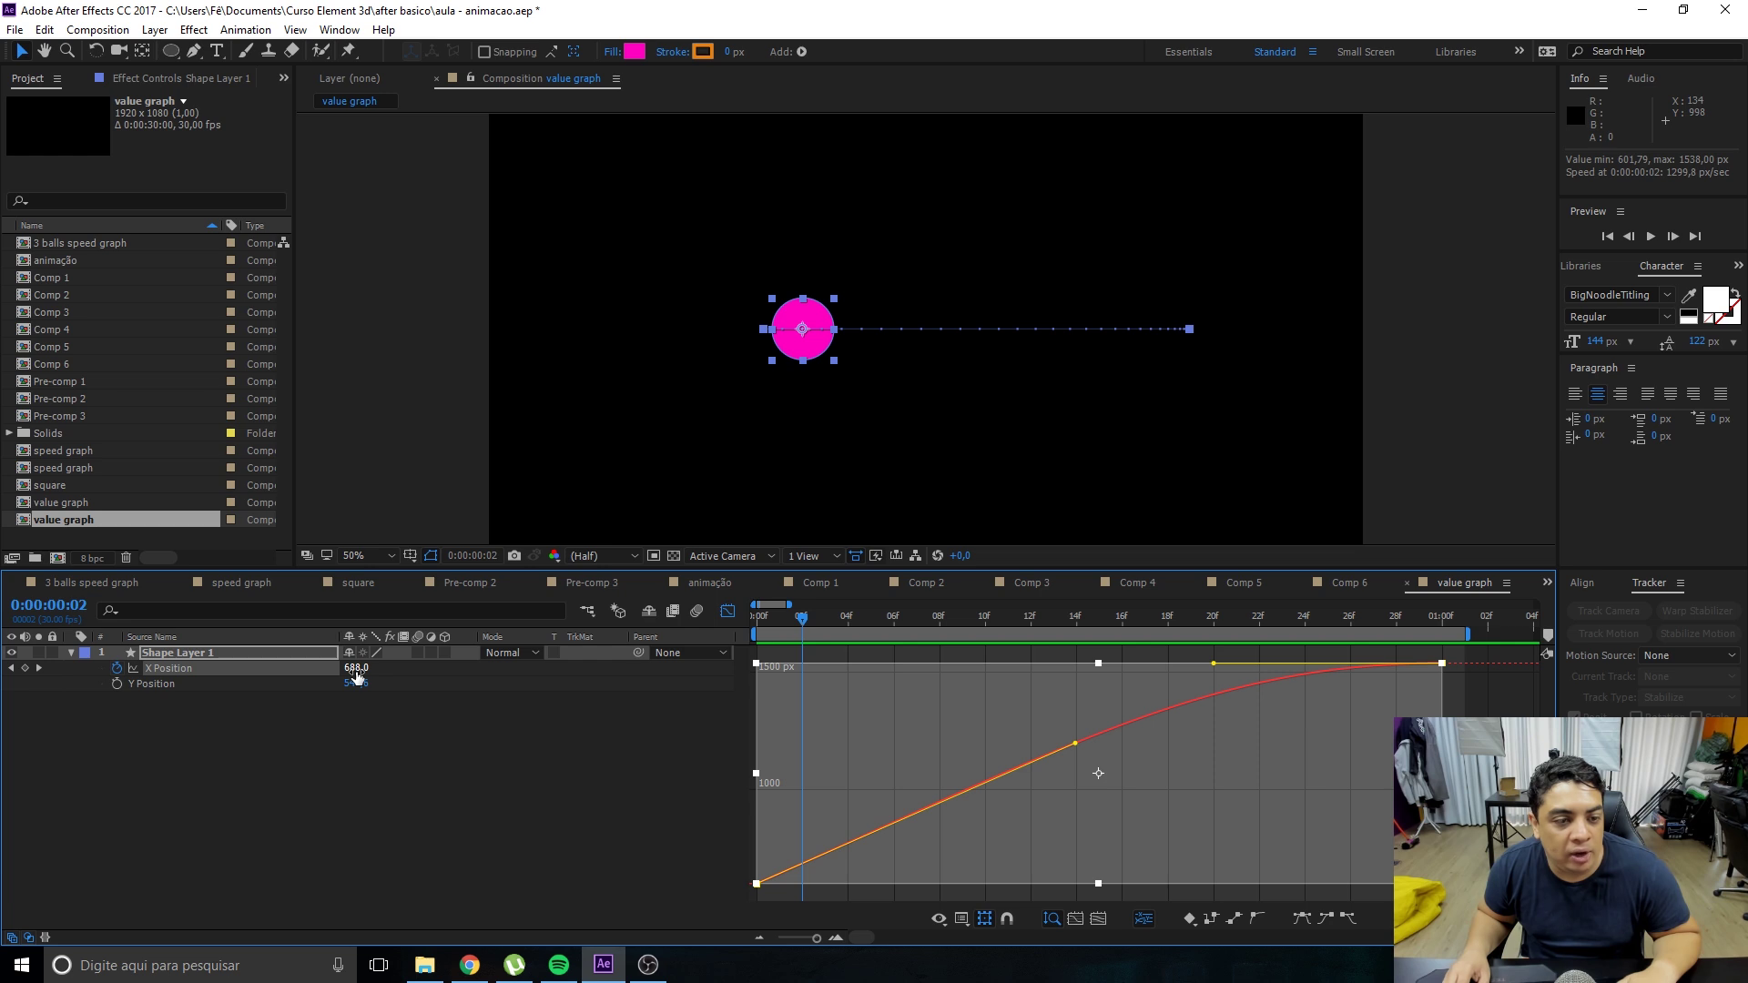
click(853, 710)
drag(832, 616, 847, 619)
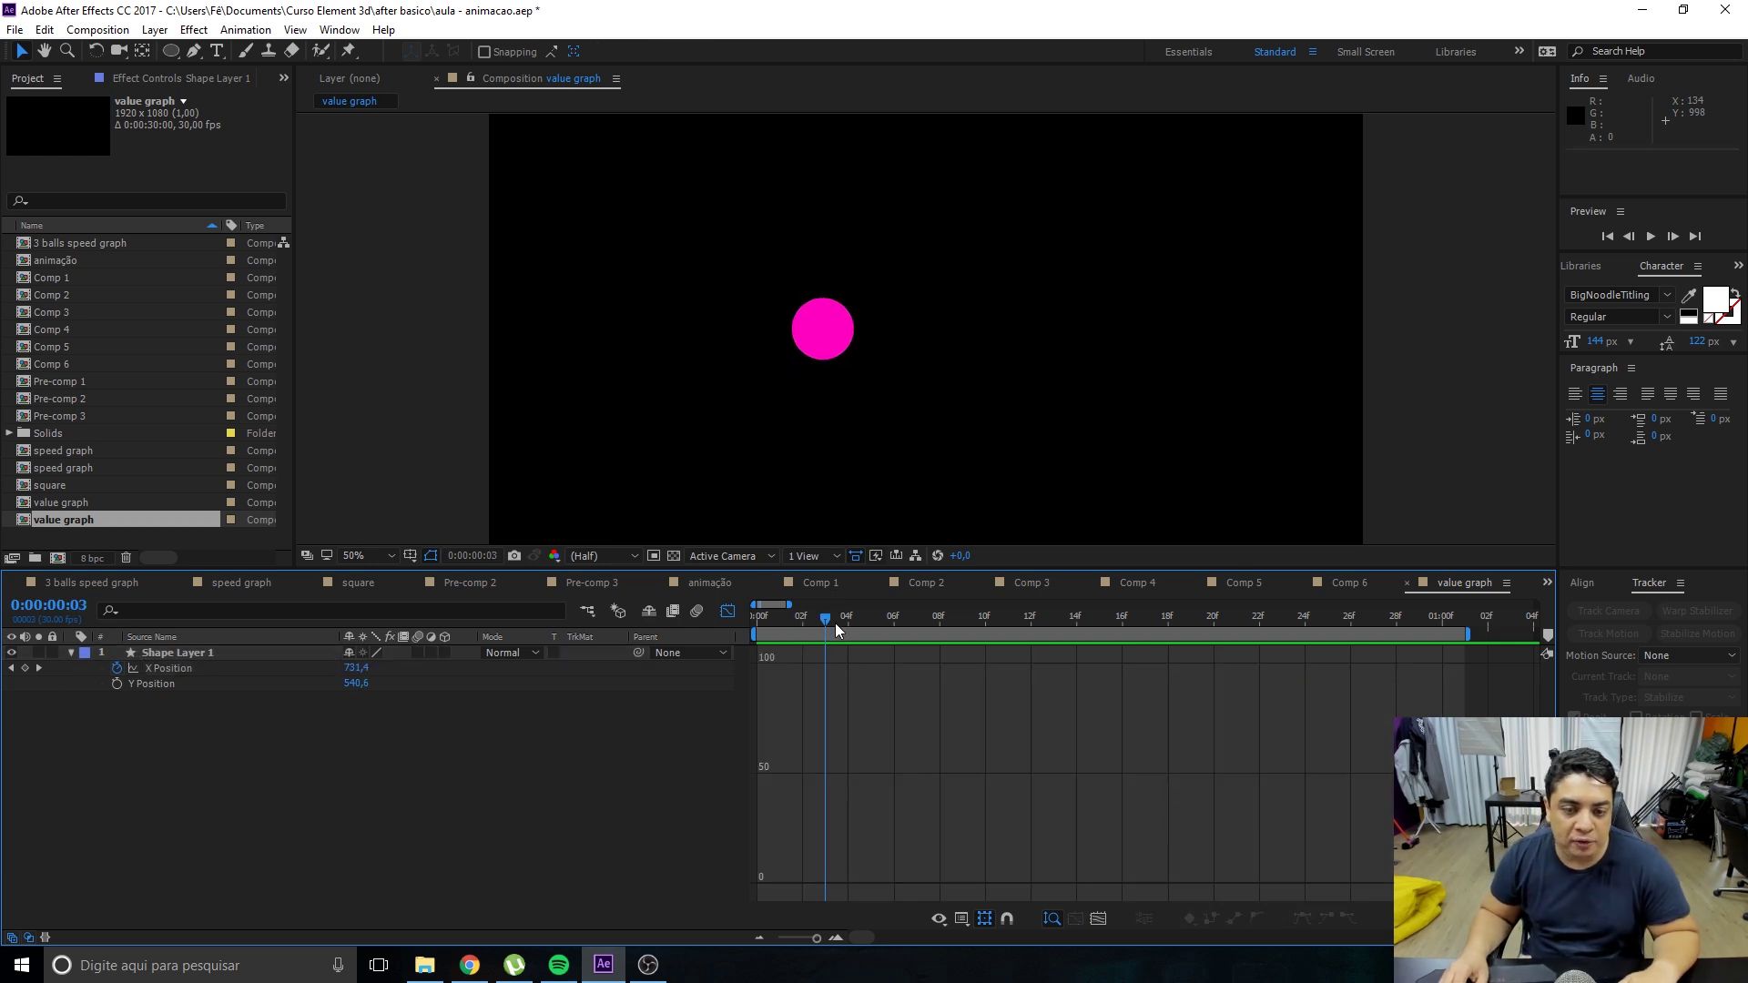
click(165, 668)
drag(846, 619, 801, 621)
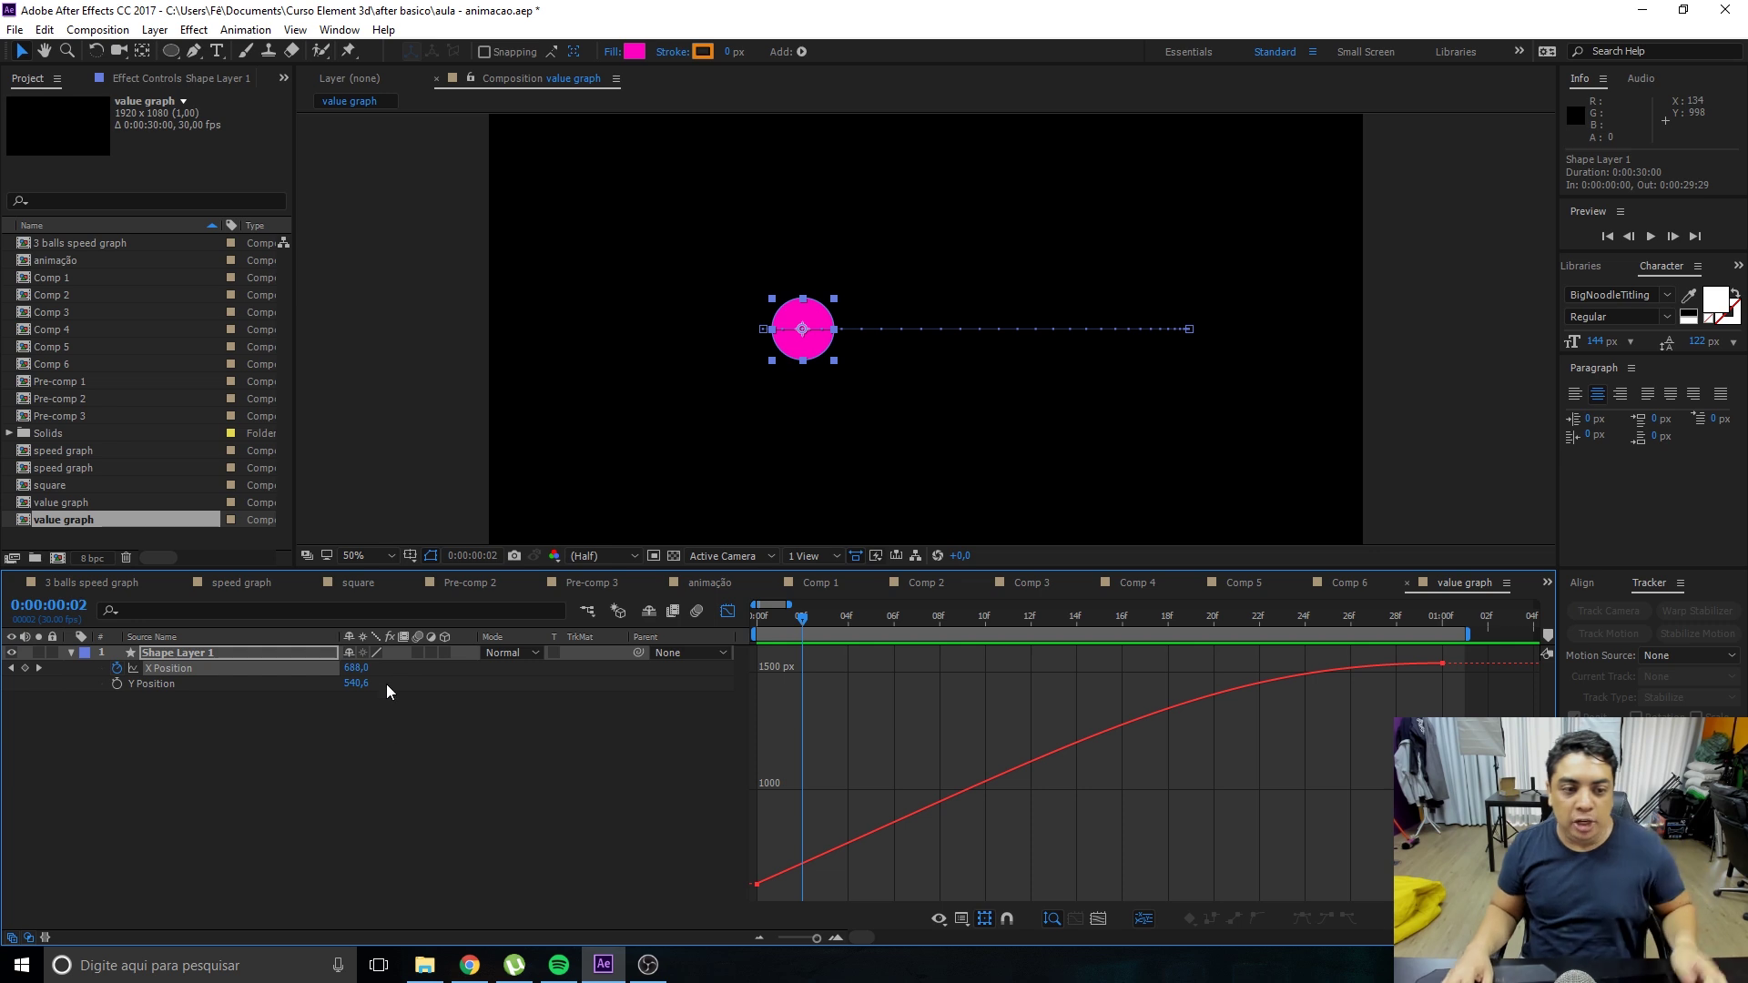
drag(763, 623, 746, 625)
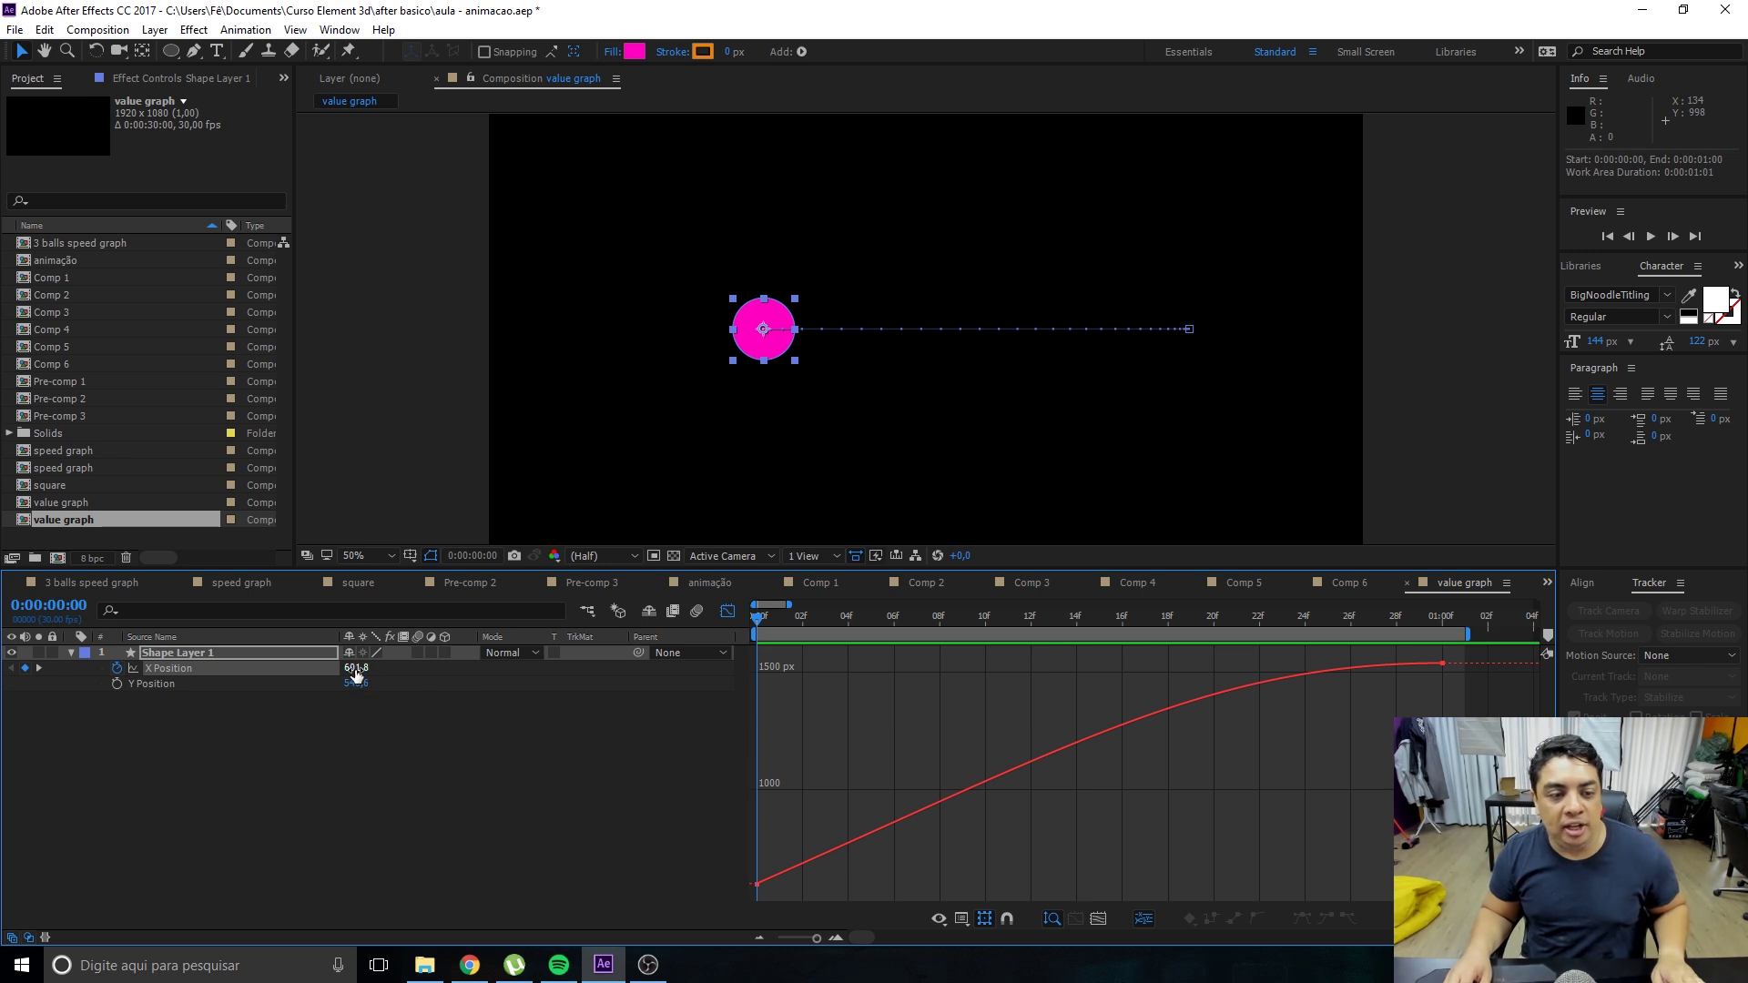
drag(765, 615, 772, 620)
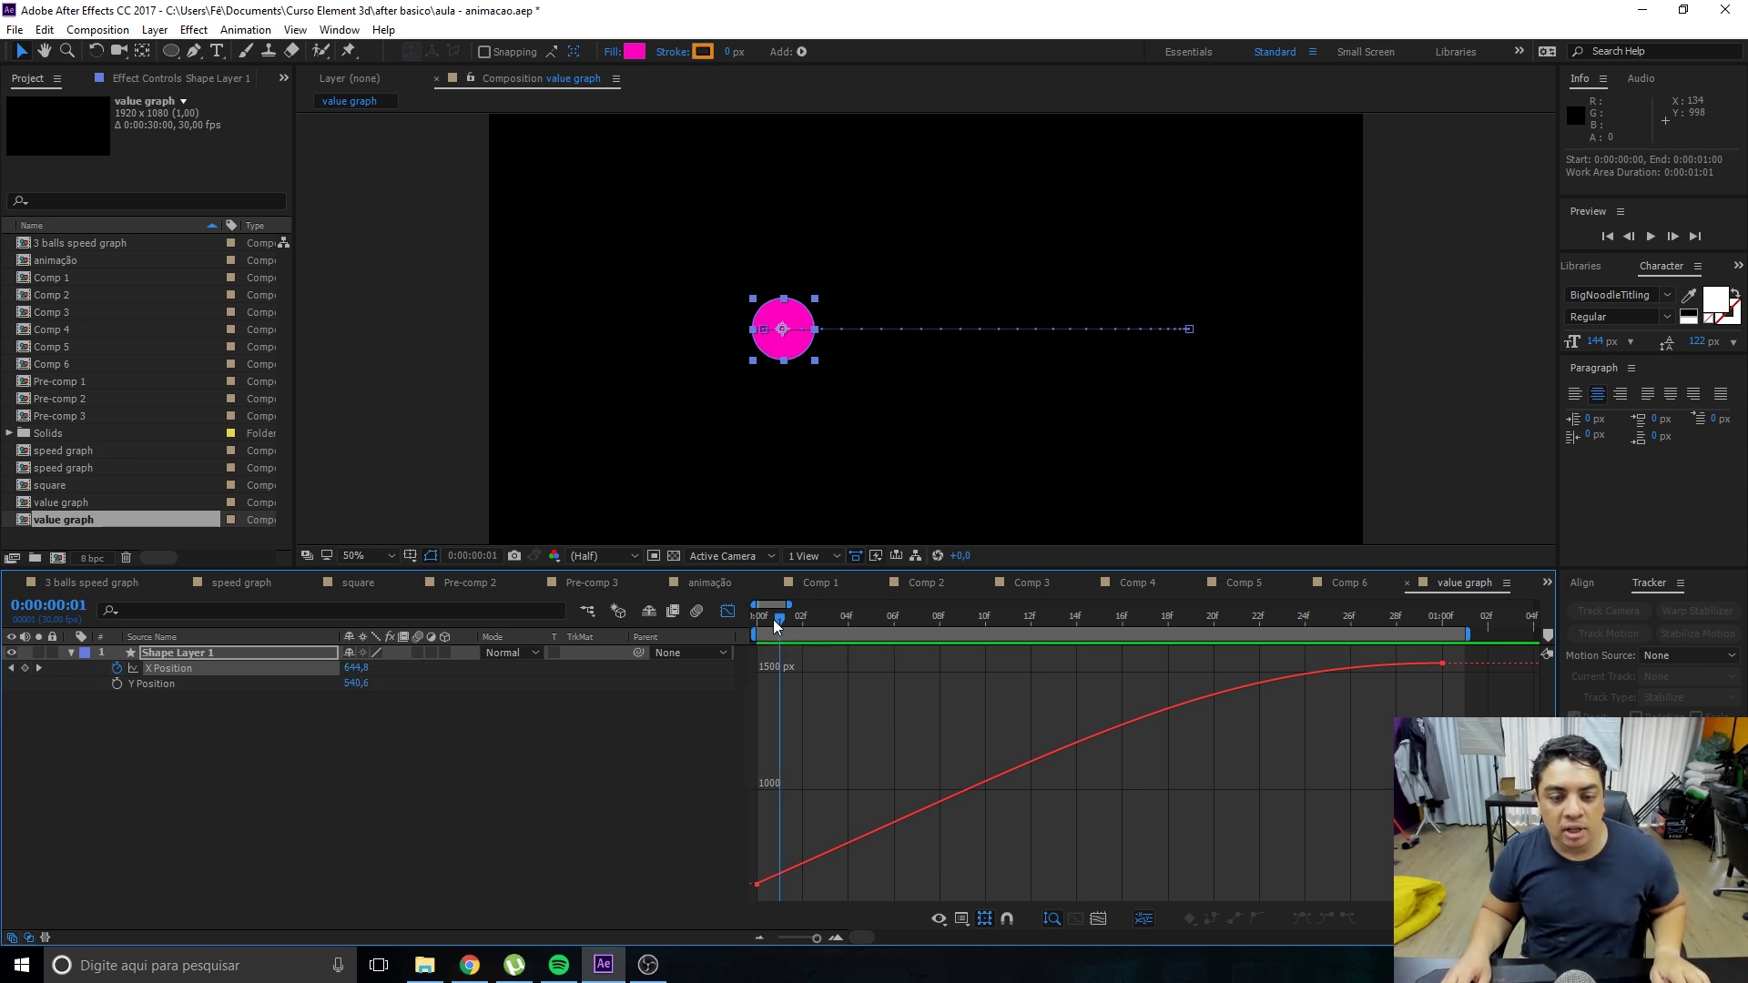
click(782, 877)
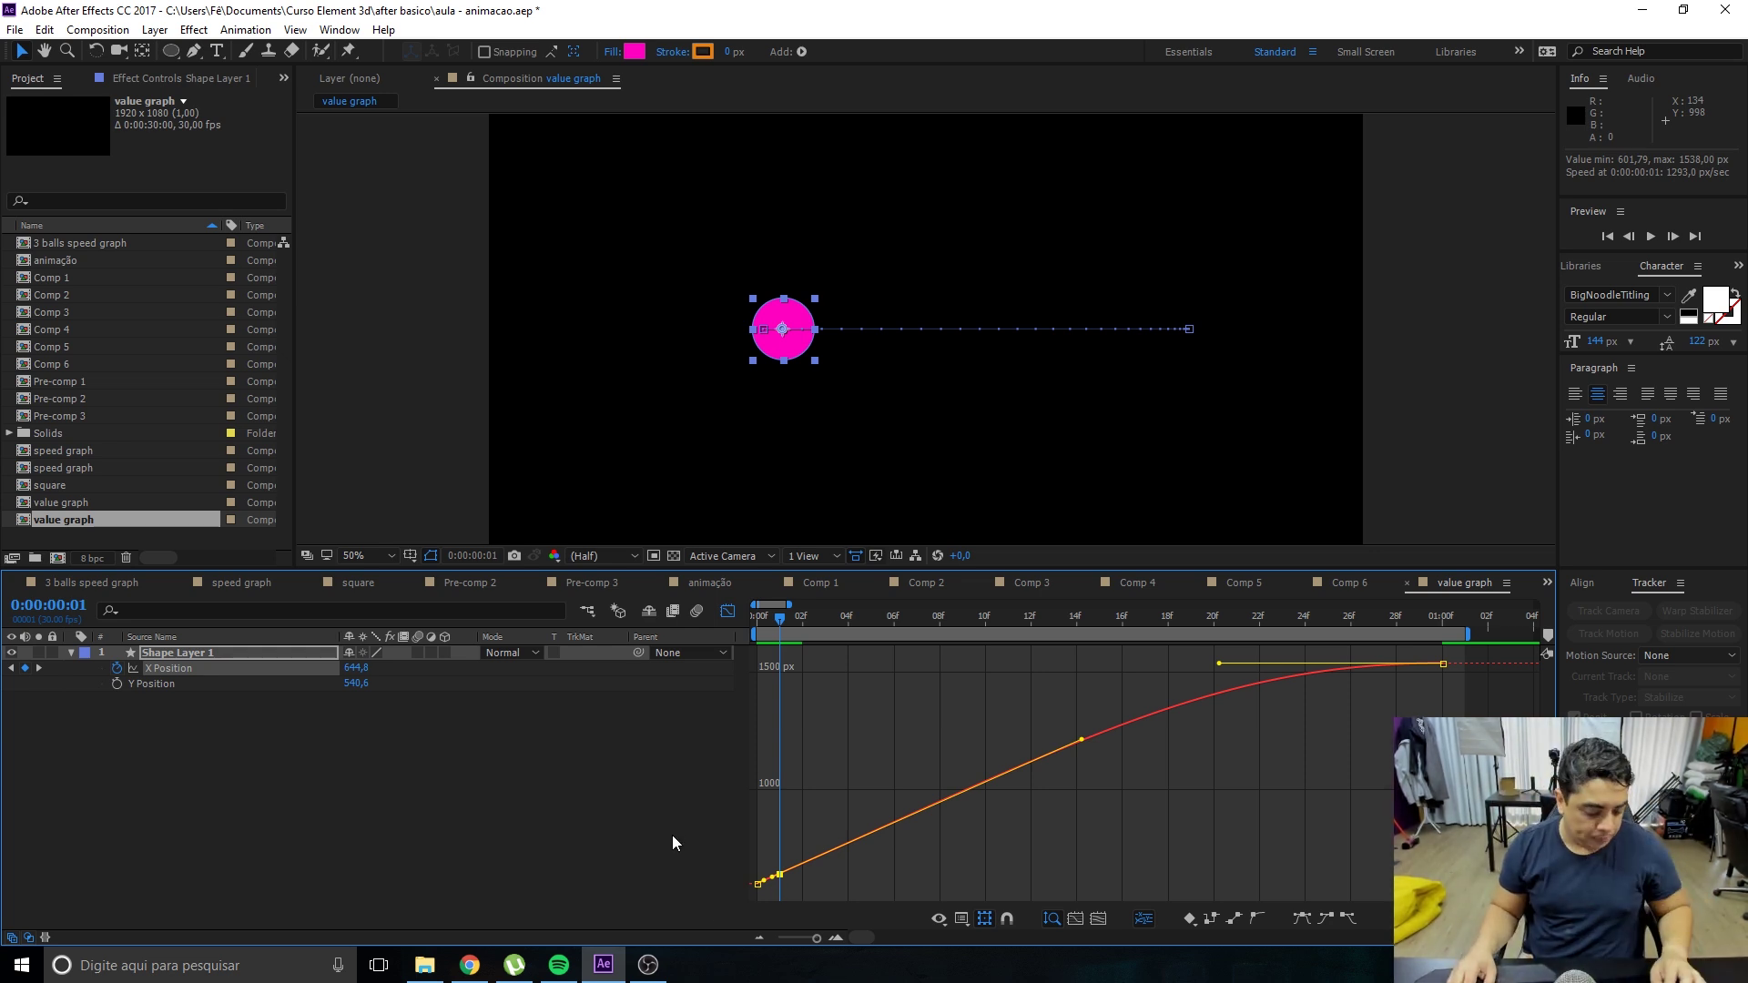
click(722, 708)
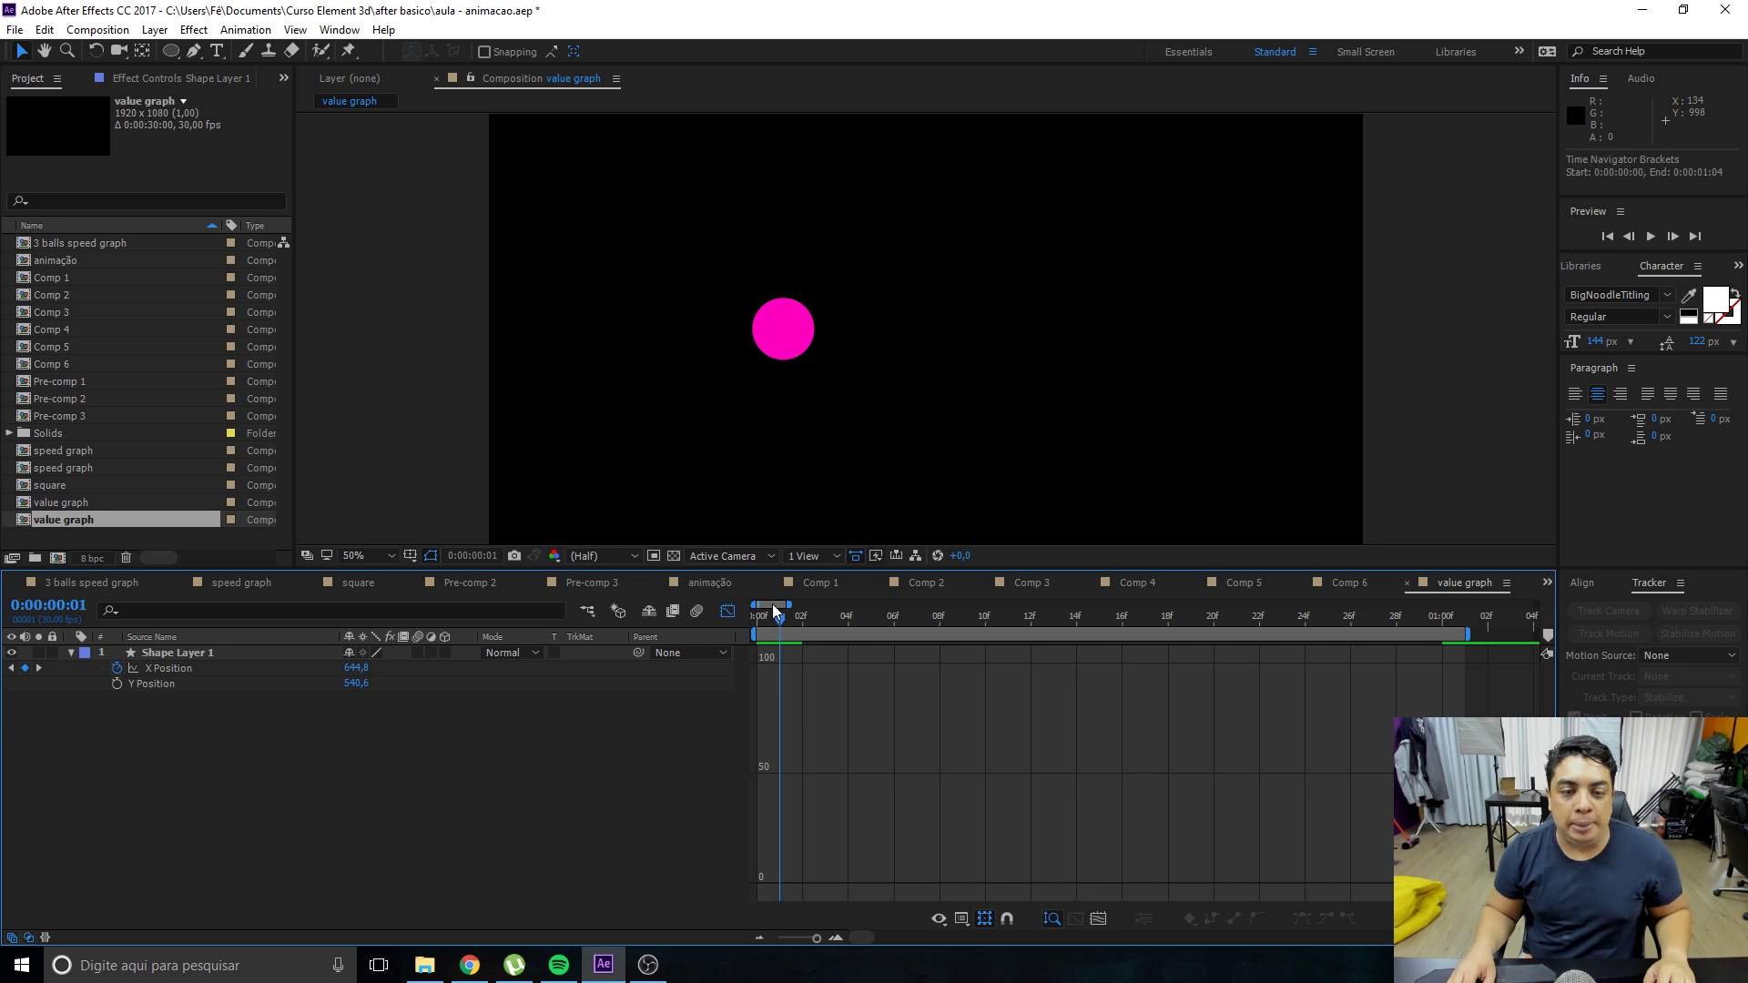
drag(776, 619, 757, 619)
click(171, 668)
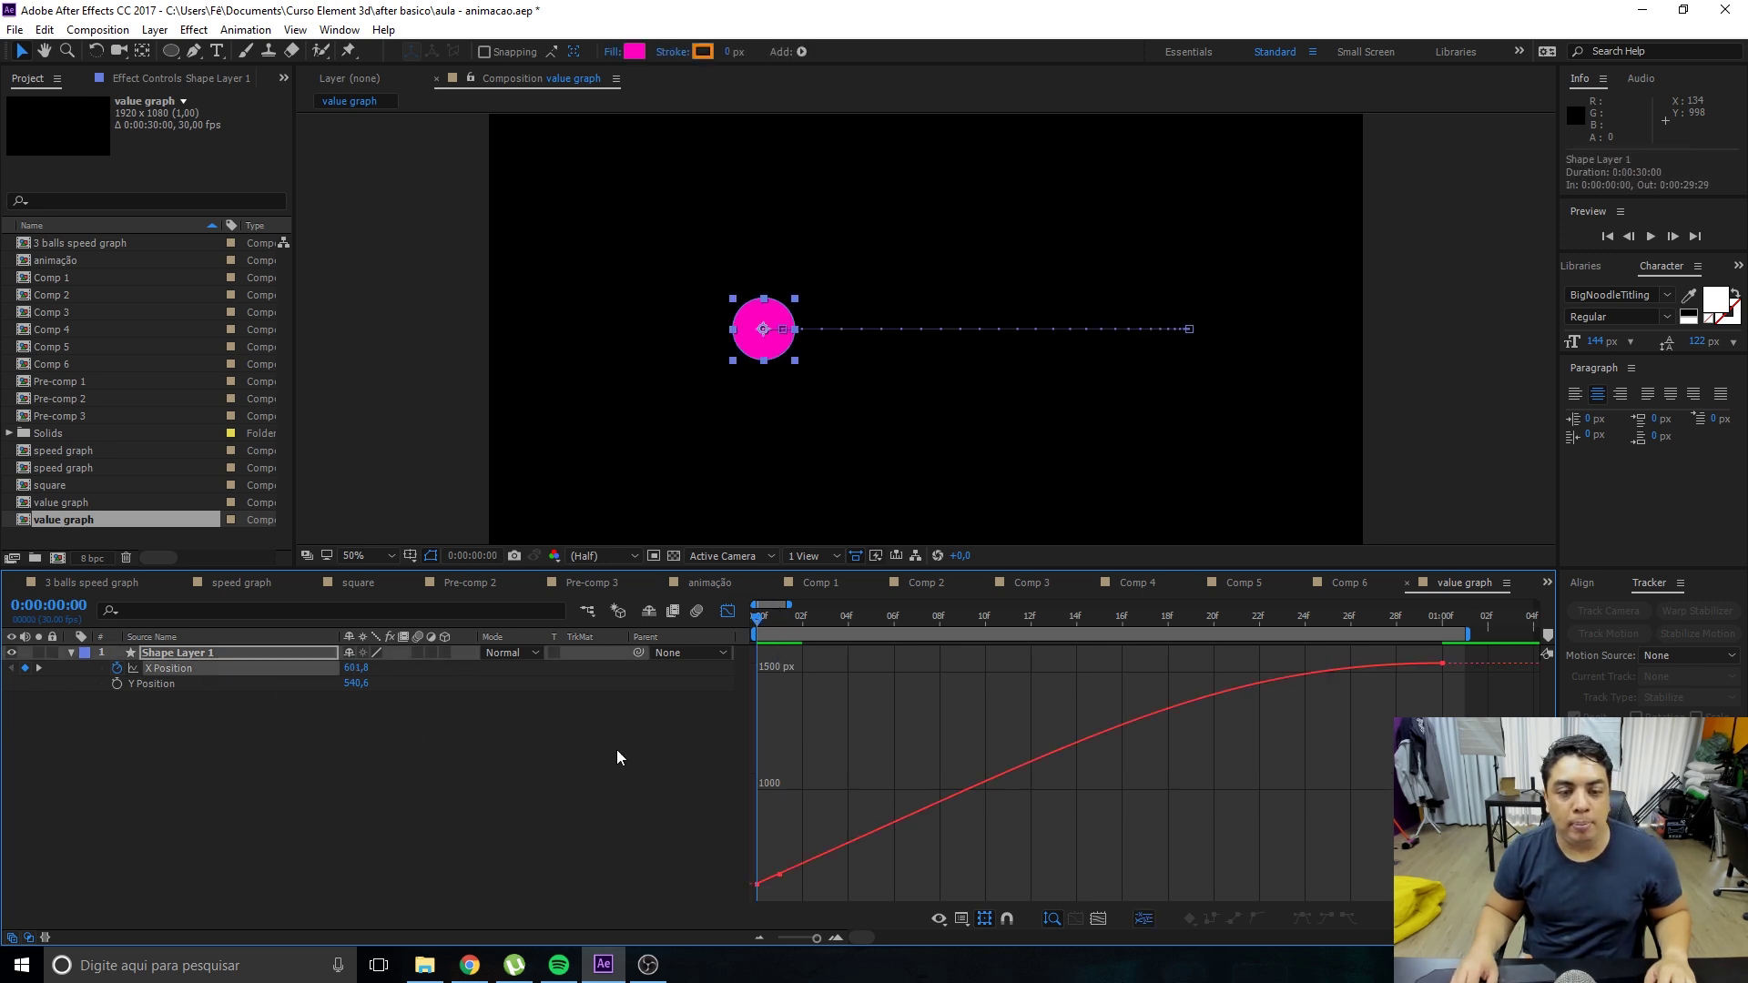
drag(762, 621, 779, 621)
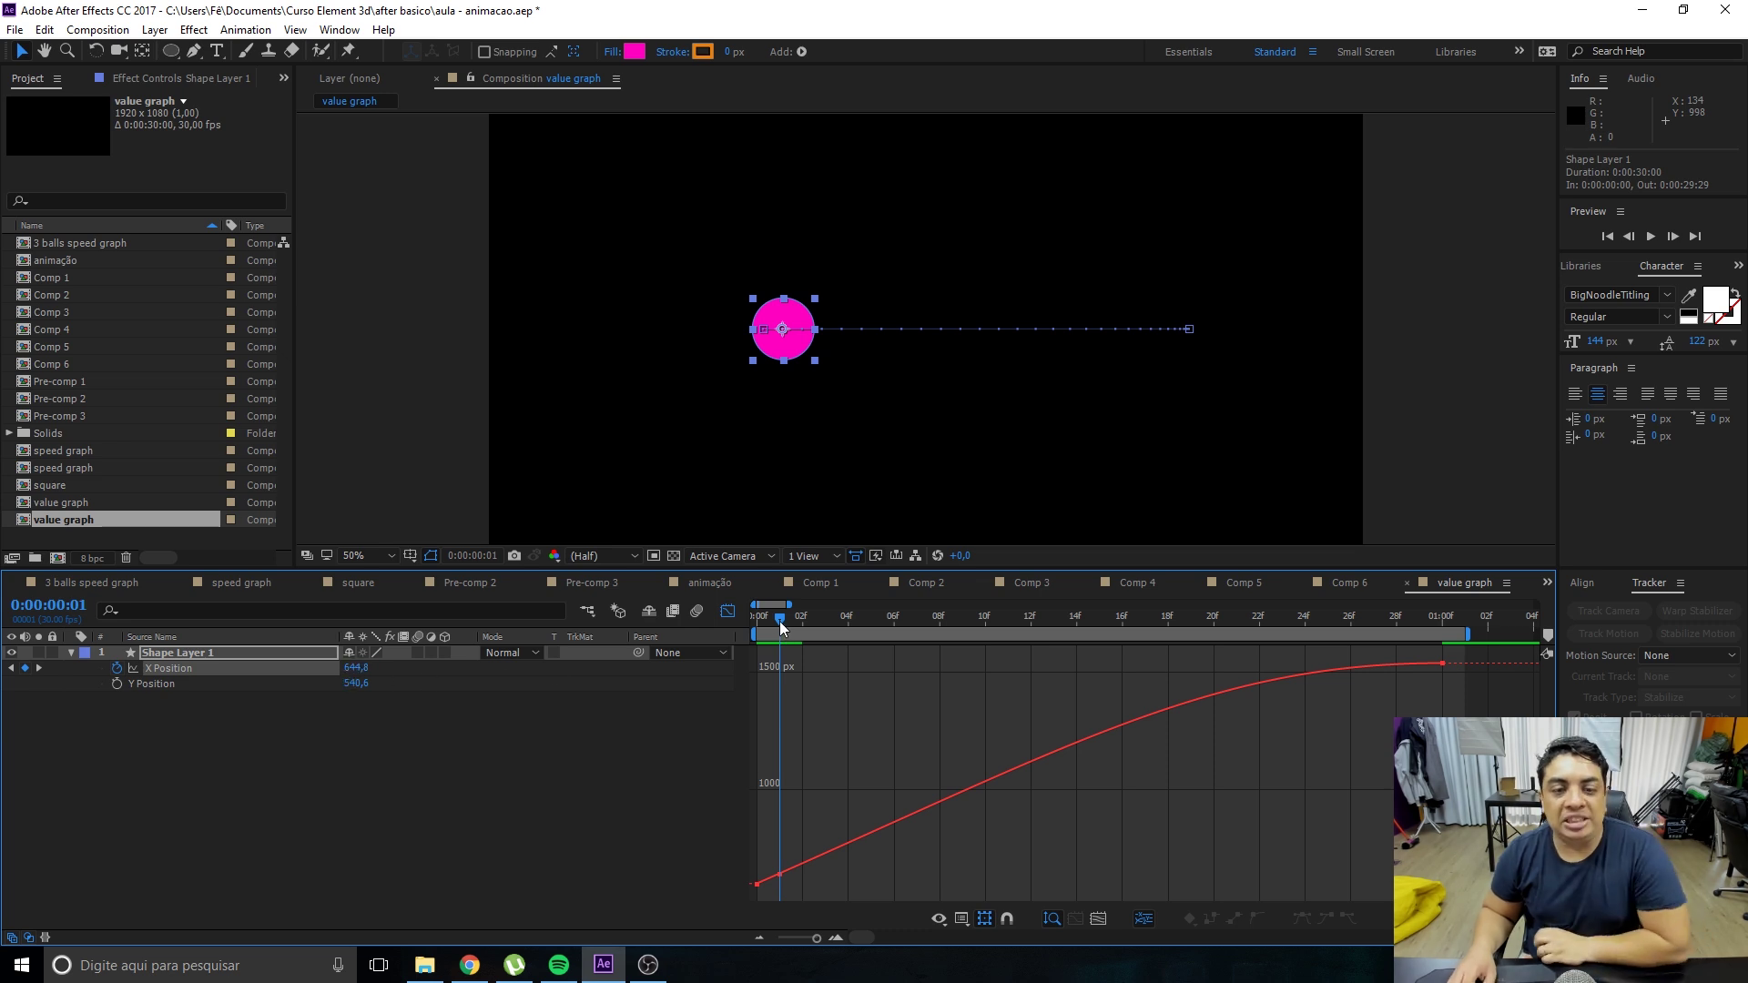
drag(779, 621, 752, 620)
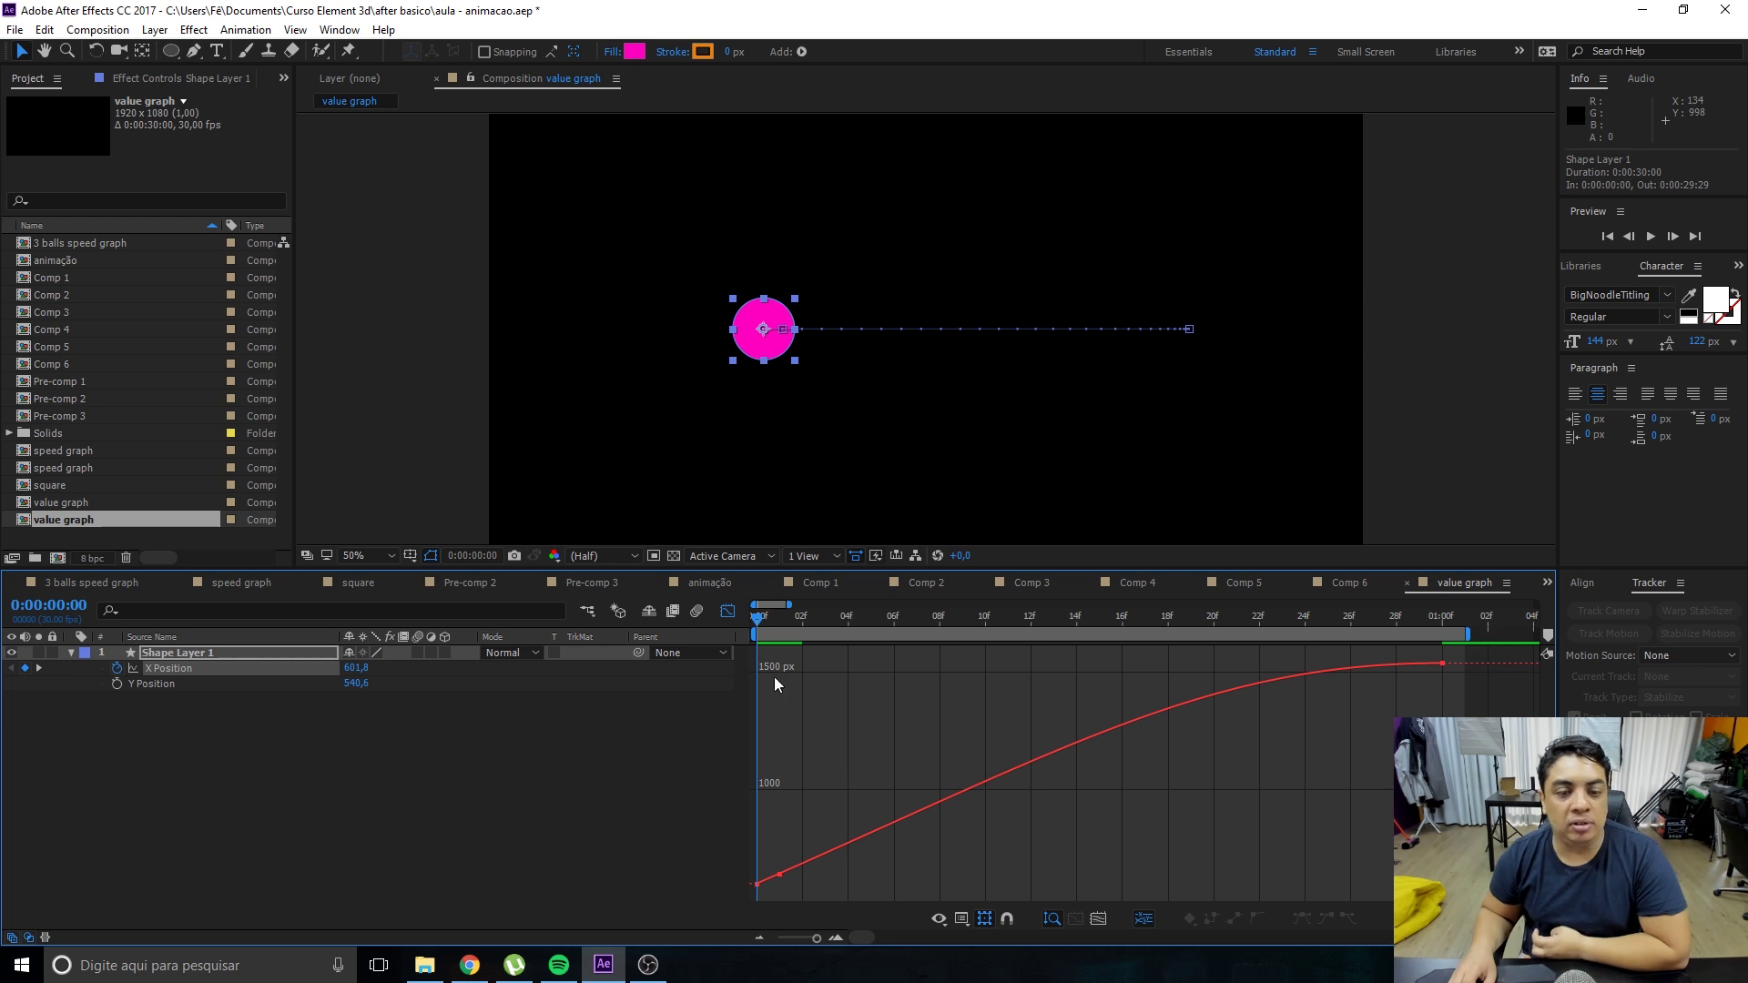
drag(777, 632, 778, 642)
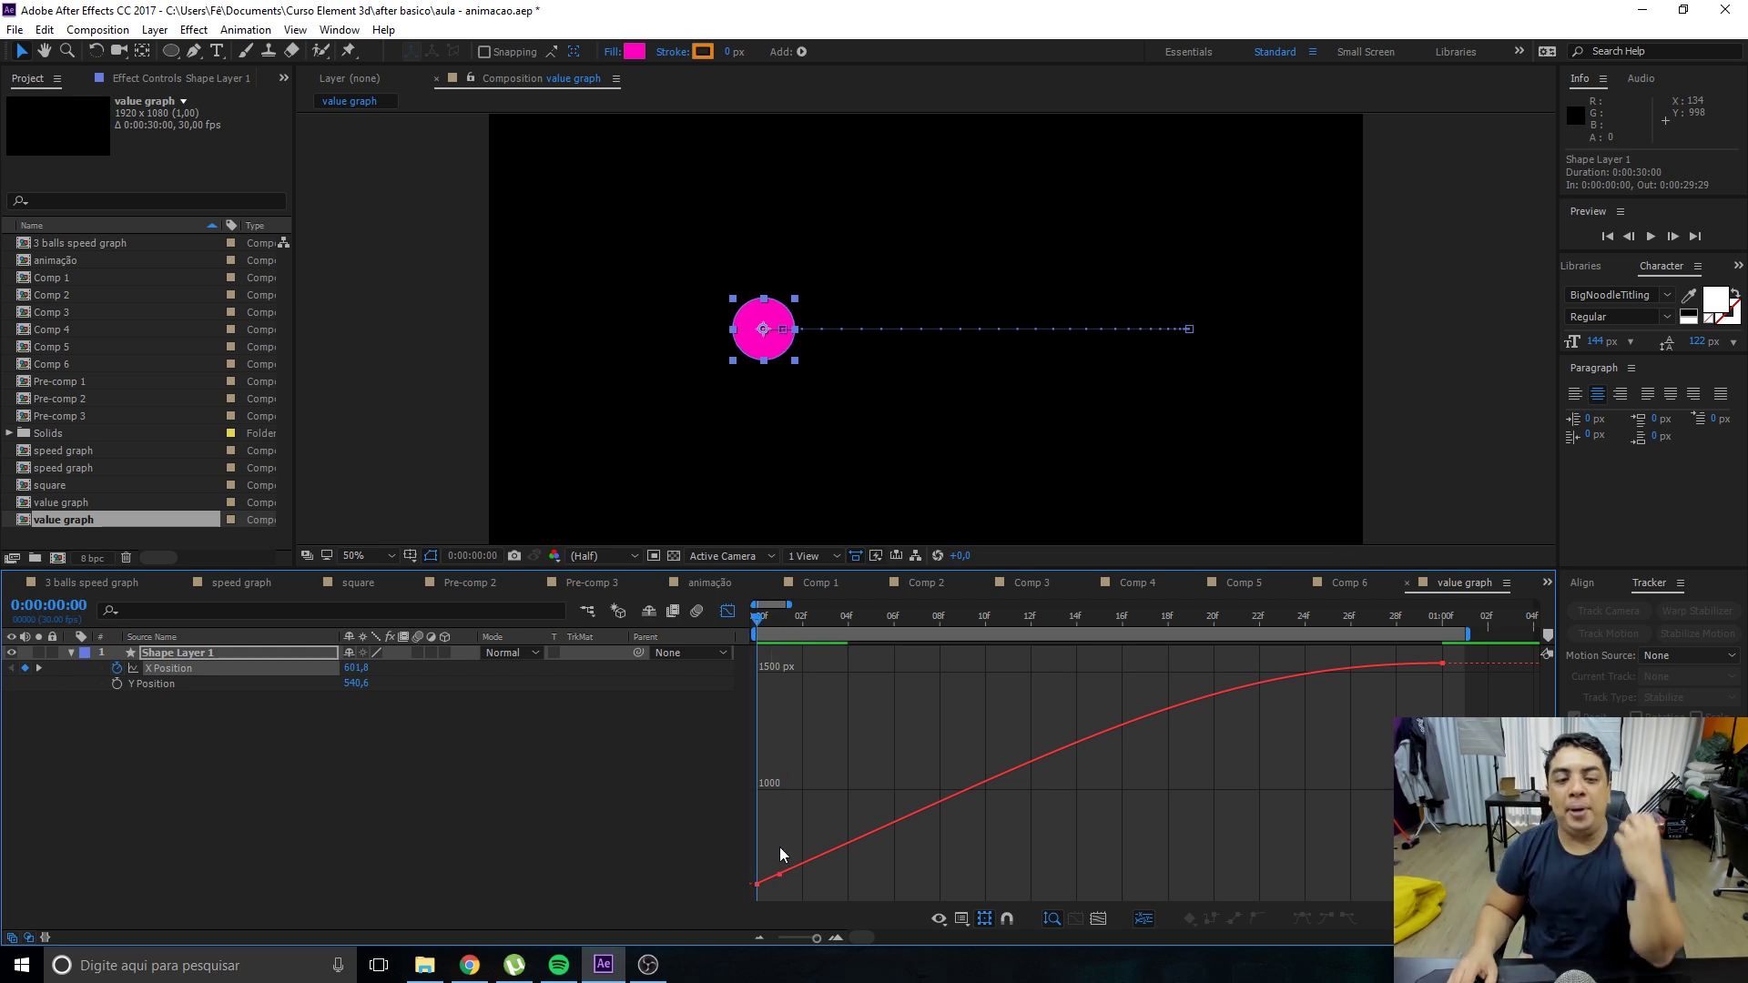
click(776, 878)
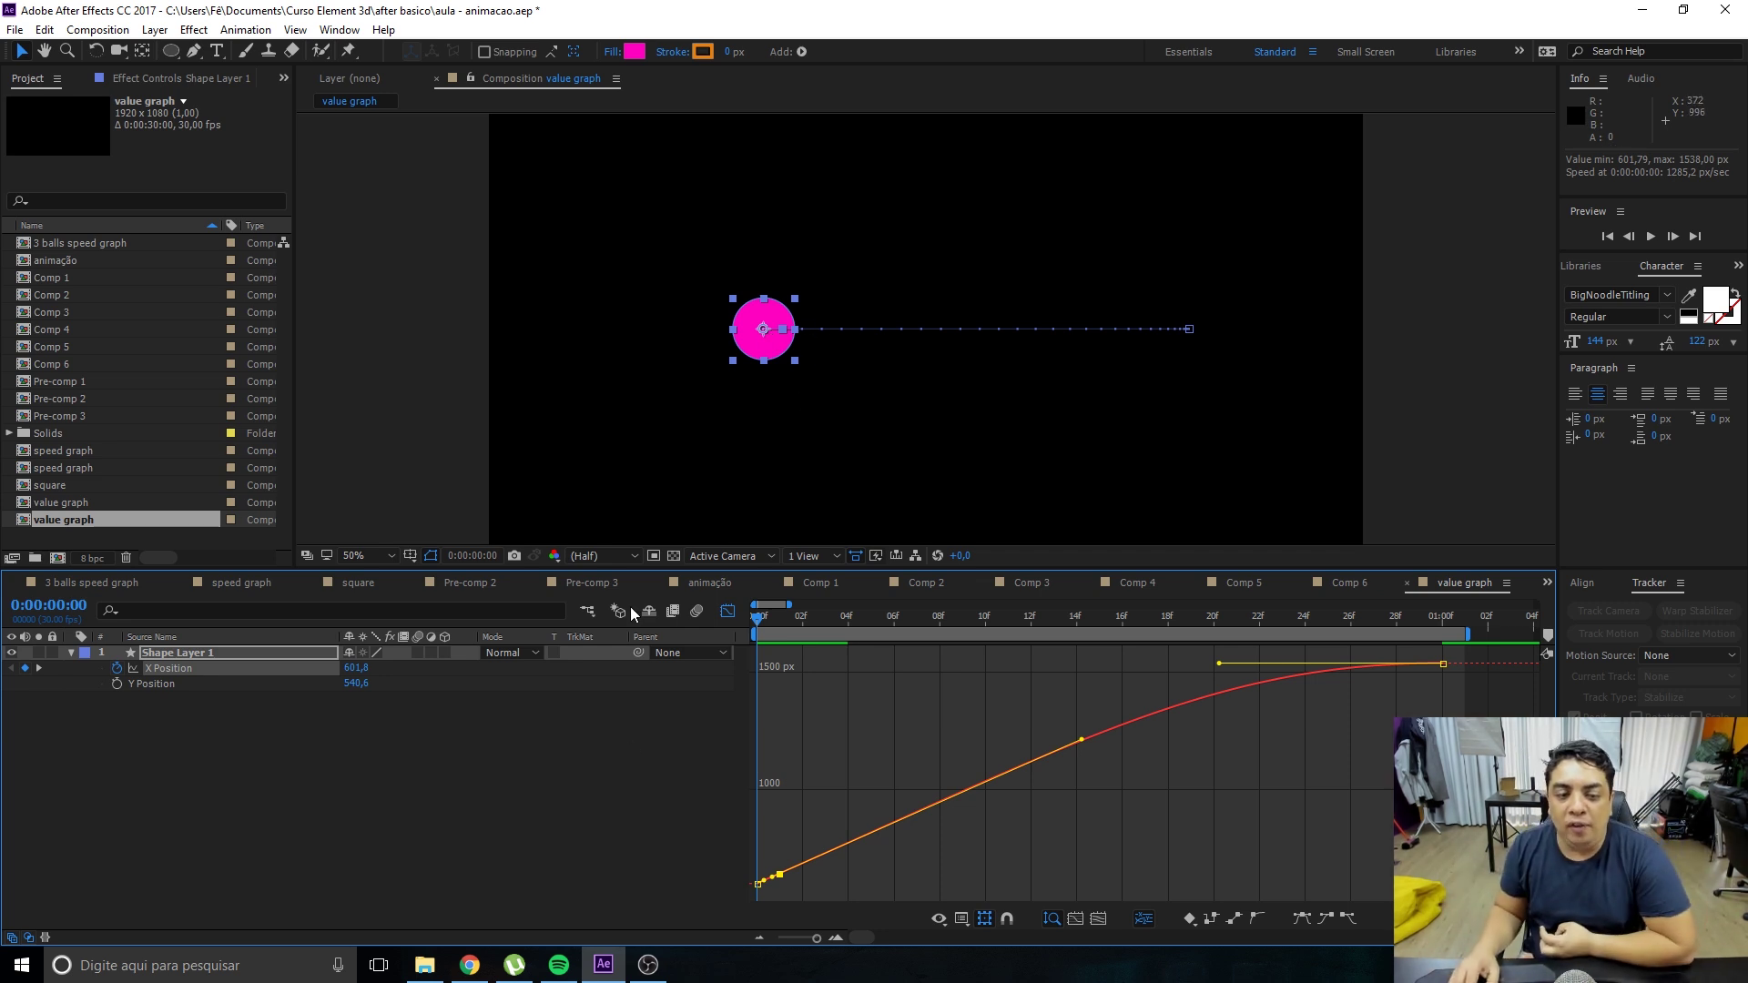
click(725, 843)
click(161, 668)
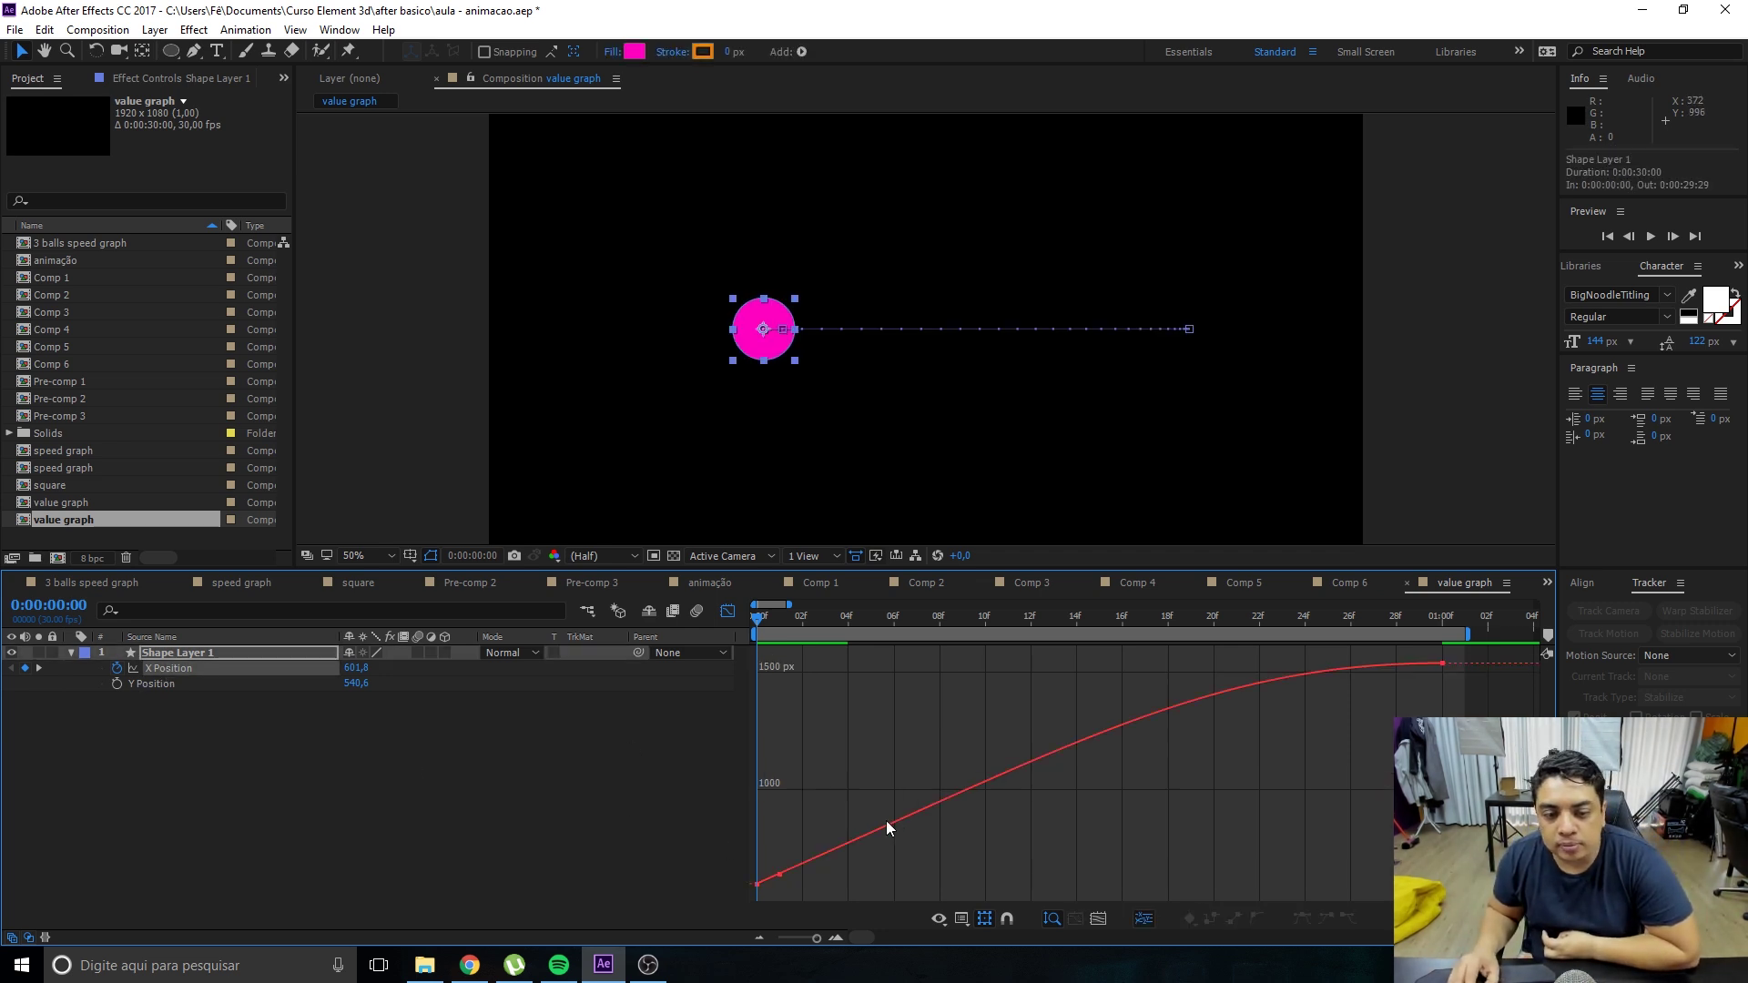
Drag a Bezier handle so the circle dips back first, extend the work area, and zoom out.
drag(780, 881, 1275, 862)
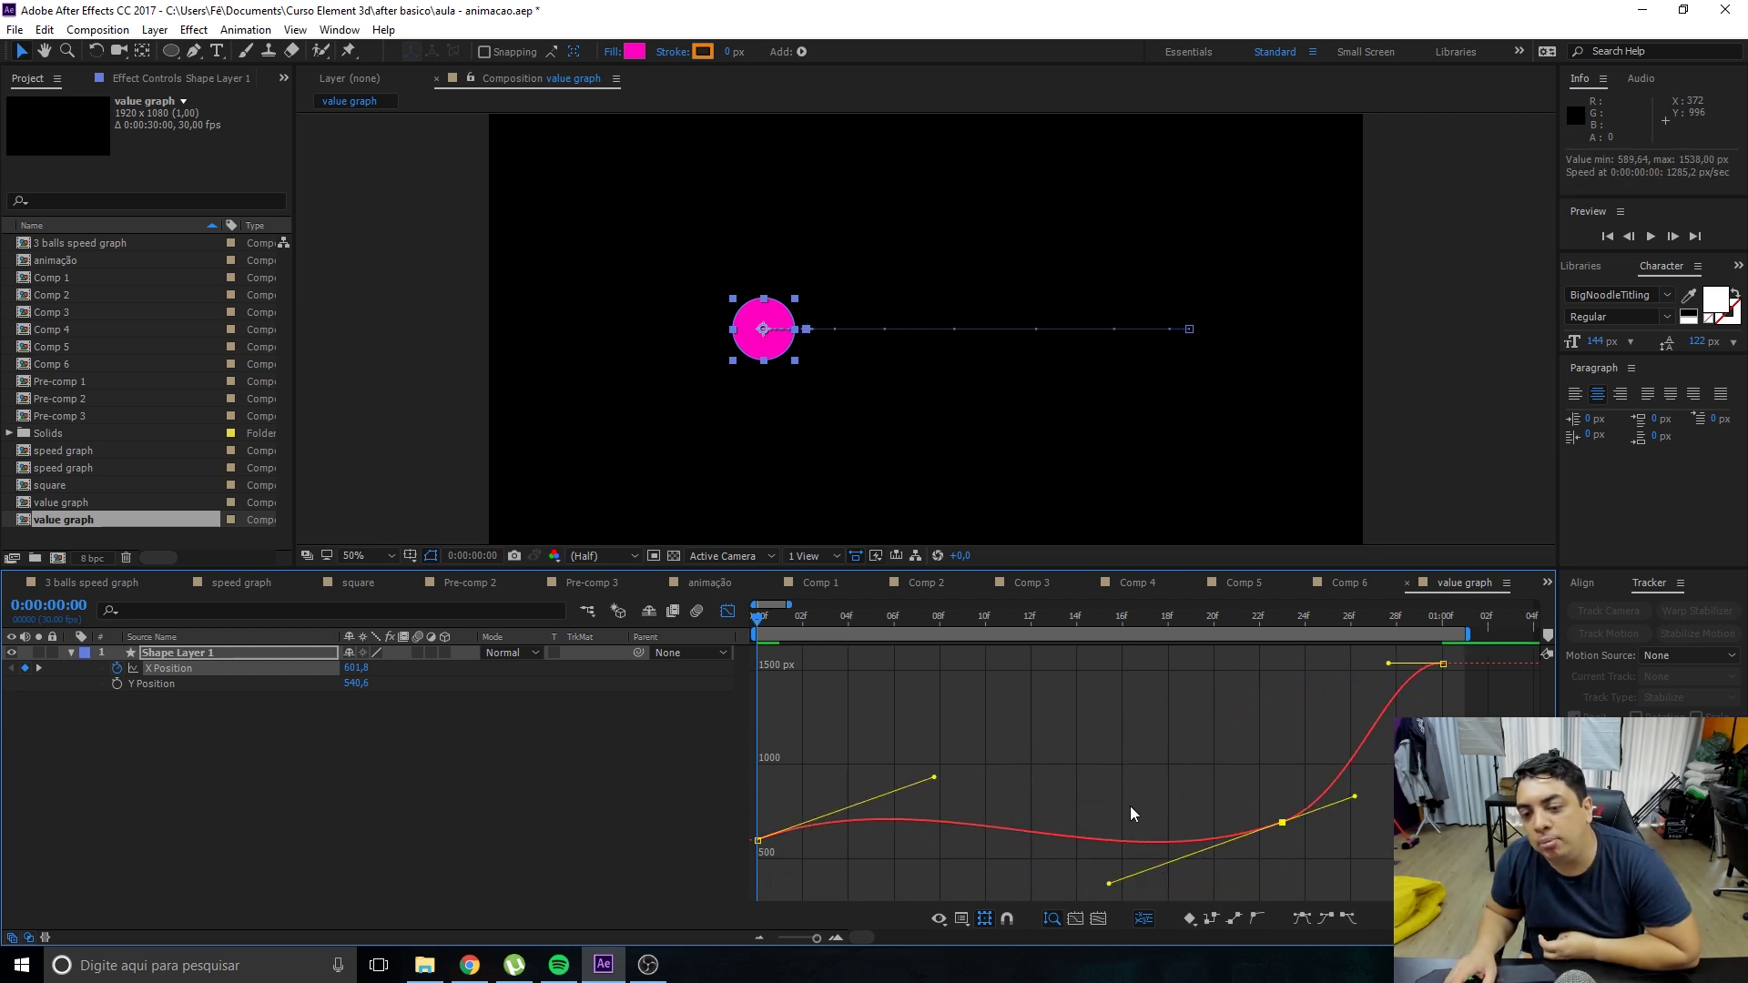
drag(1475, 641, 1539, 641)
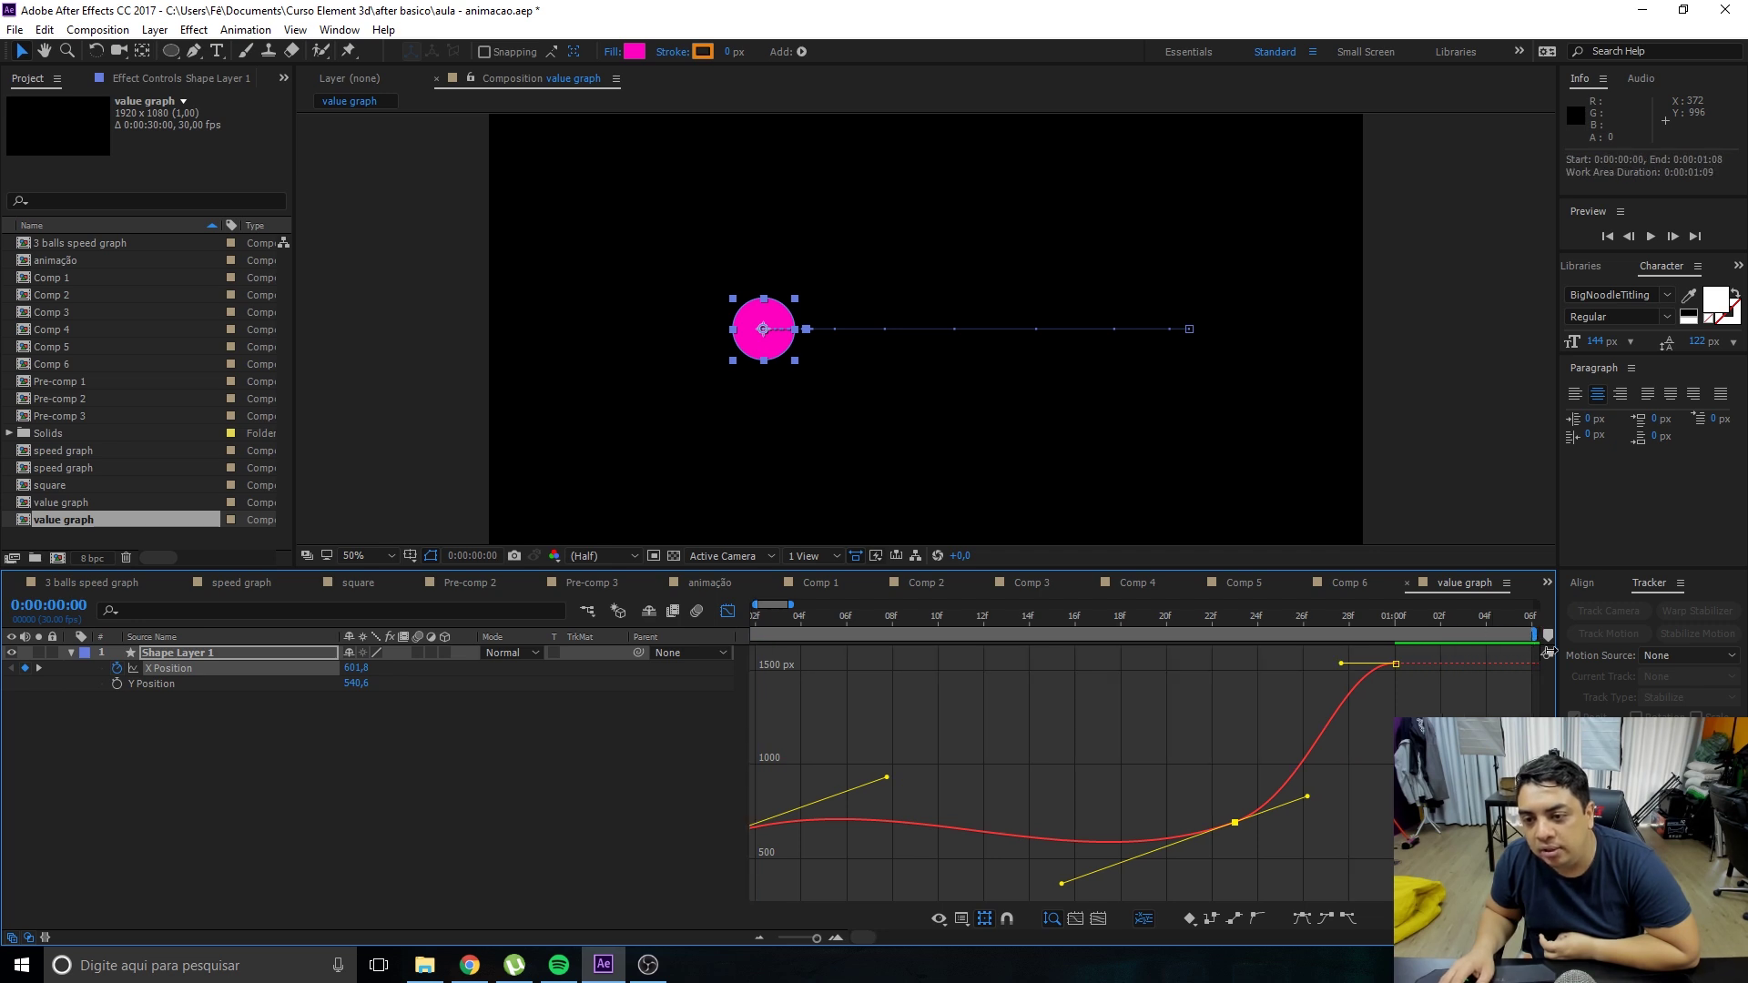
drag(773, 603, 813, 614)
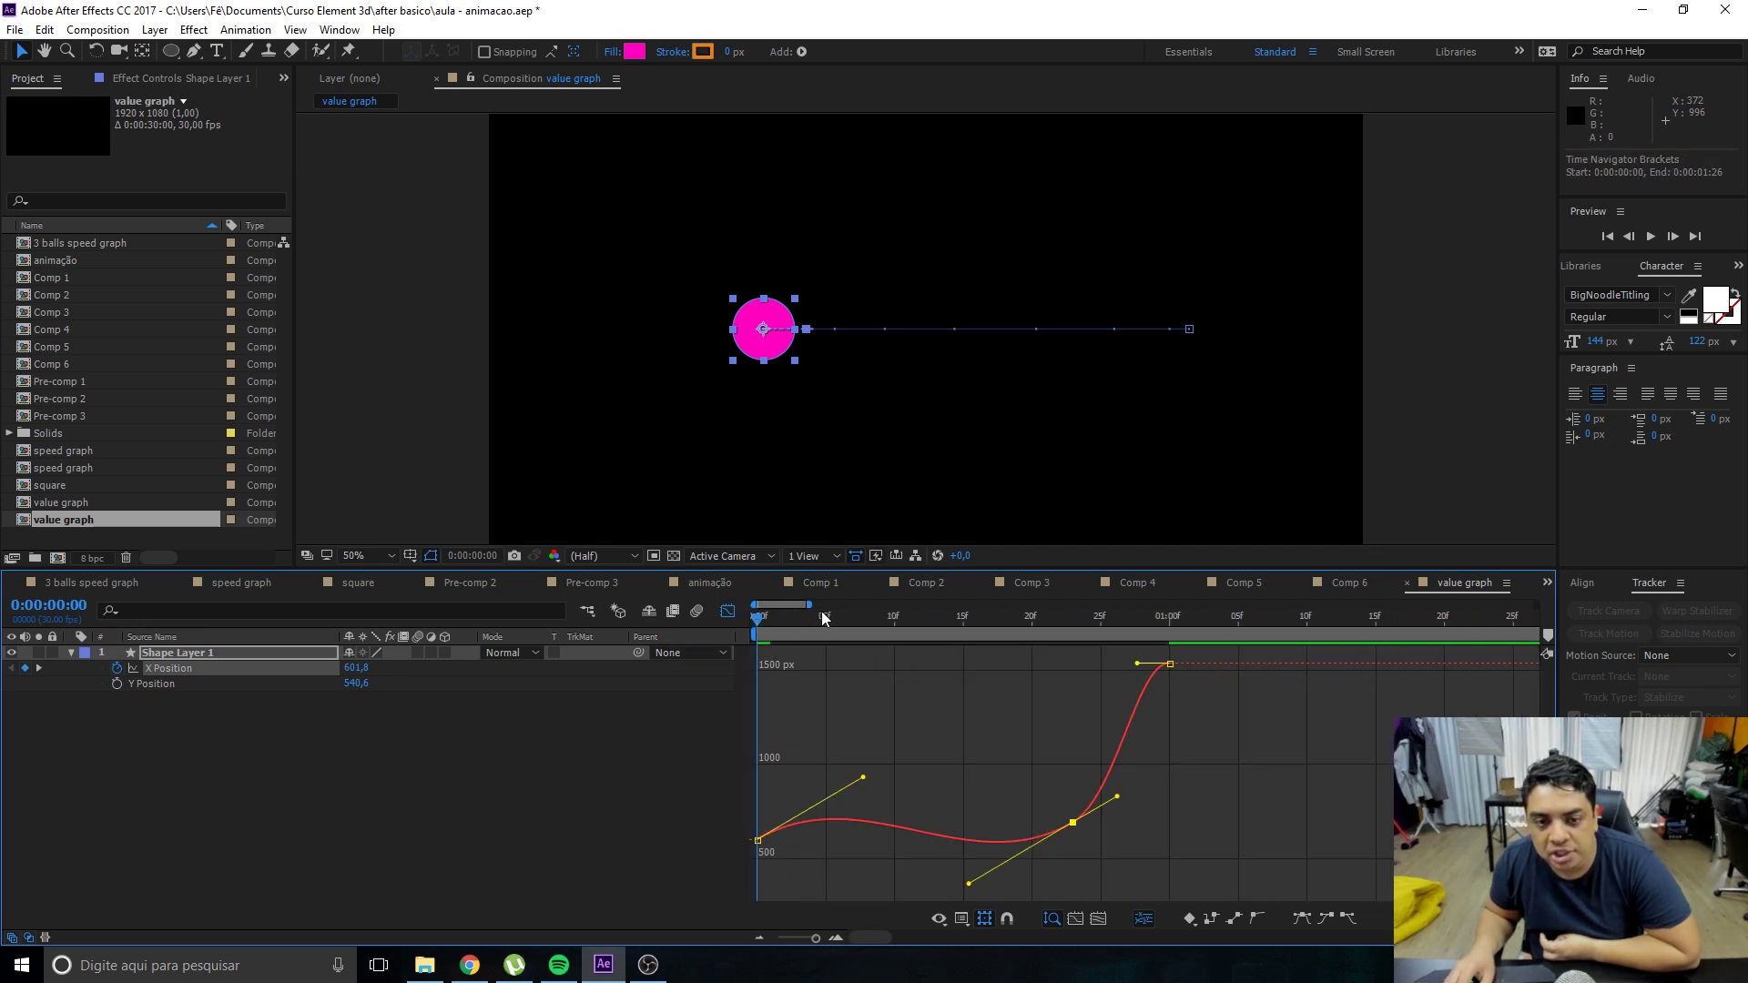
drag(815, 605, 851, 604)
mouse_move(1013, 616)
mouse_down()
mouse_move(969, 616)
mouse_move(962, 811)
mouse_up()
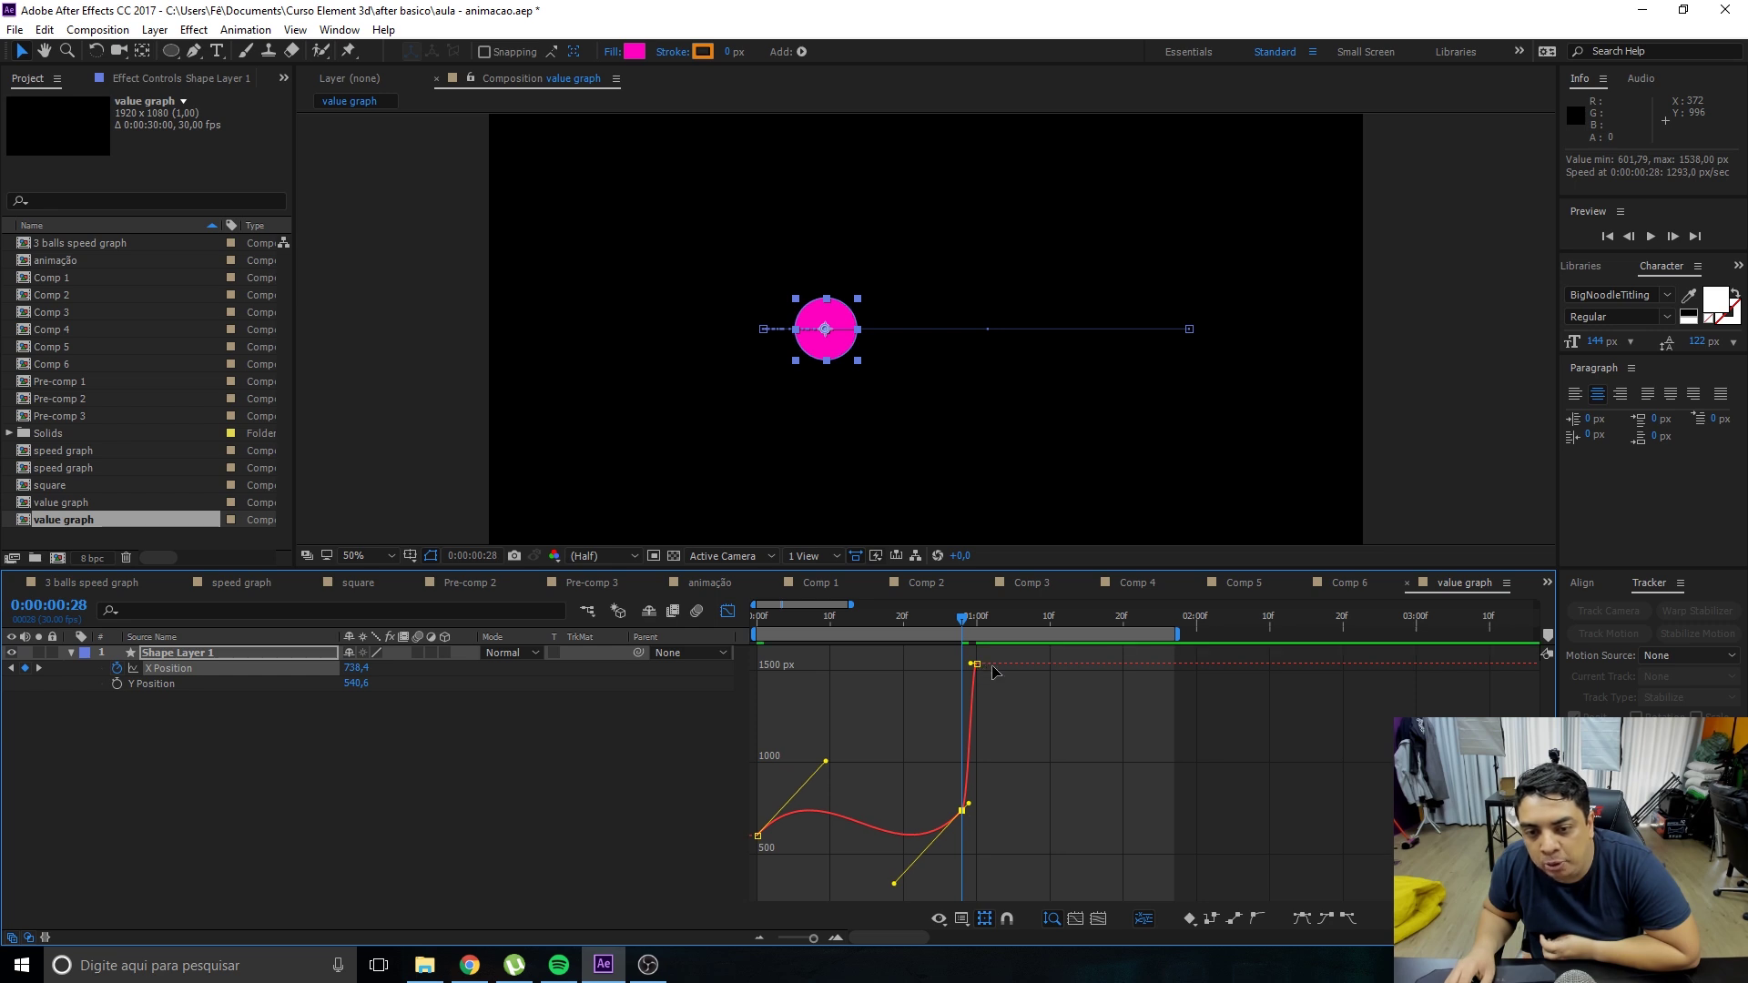
Move the top keyframe later for a sharper rise and preview from the start.
drag(976, 663, 1057, 671)
key(Home)
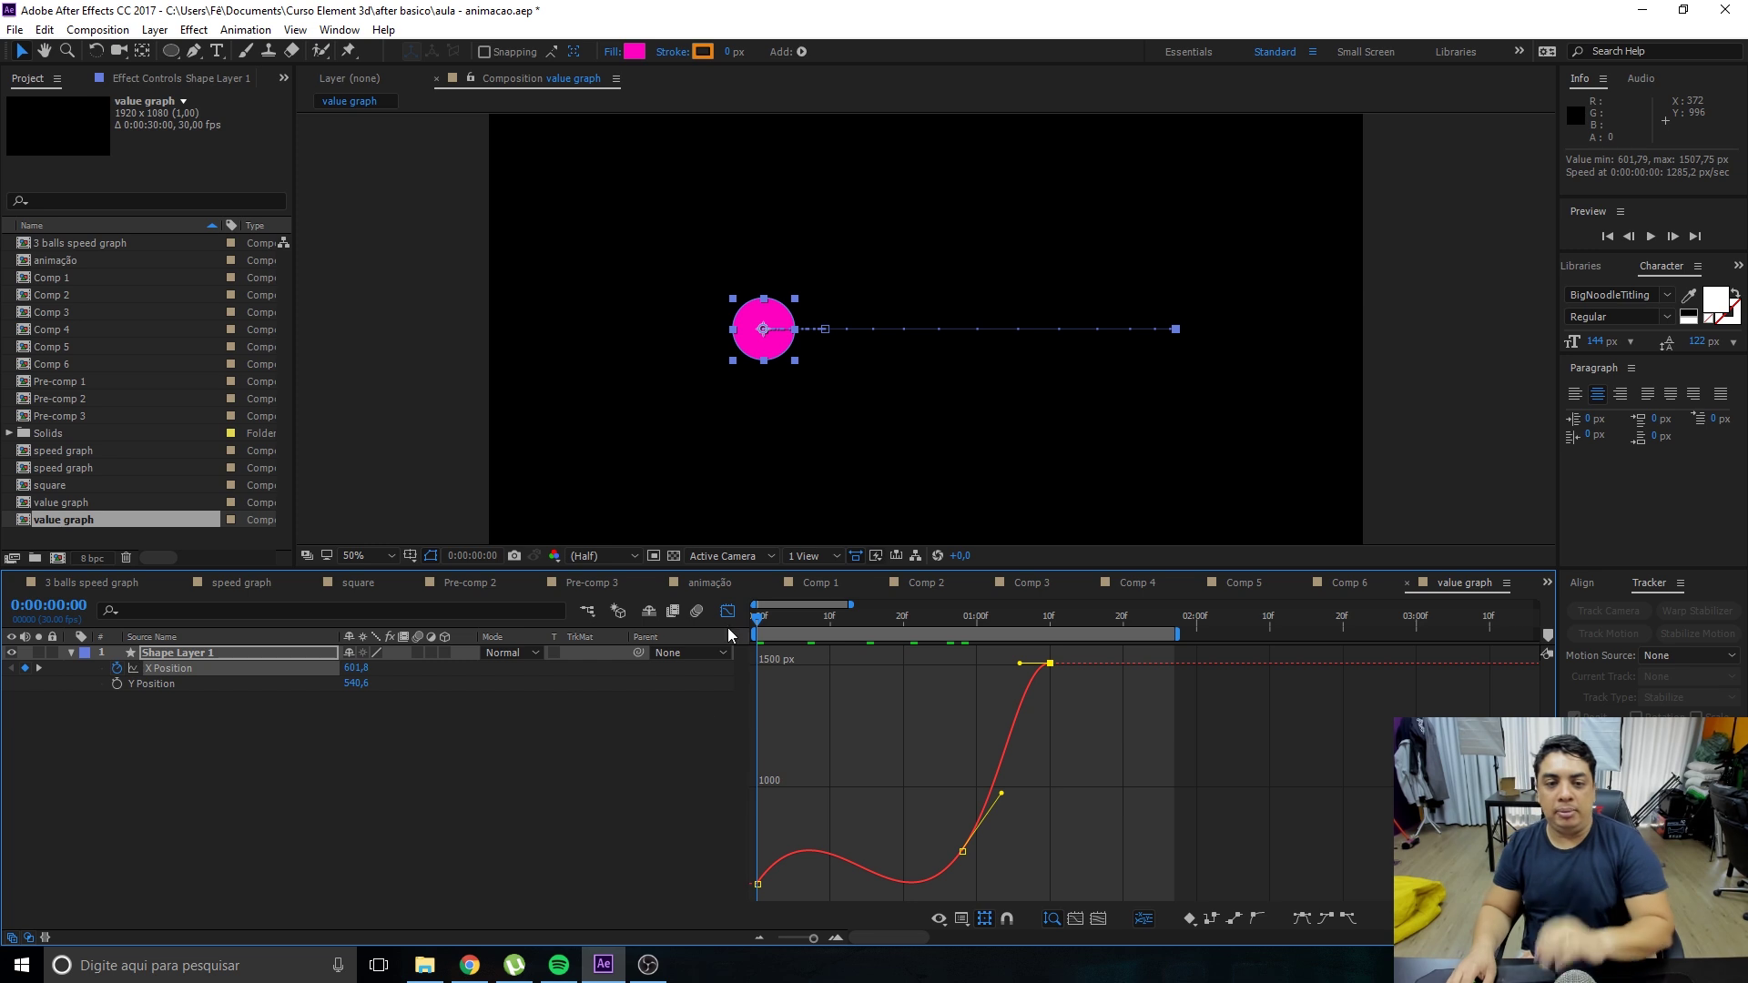
drag(716, 569, 703, 525)
key(space)
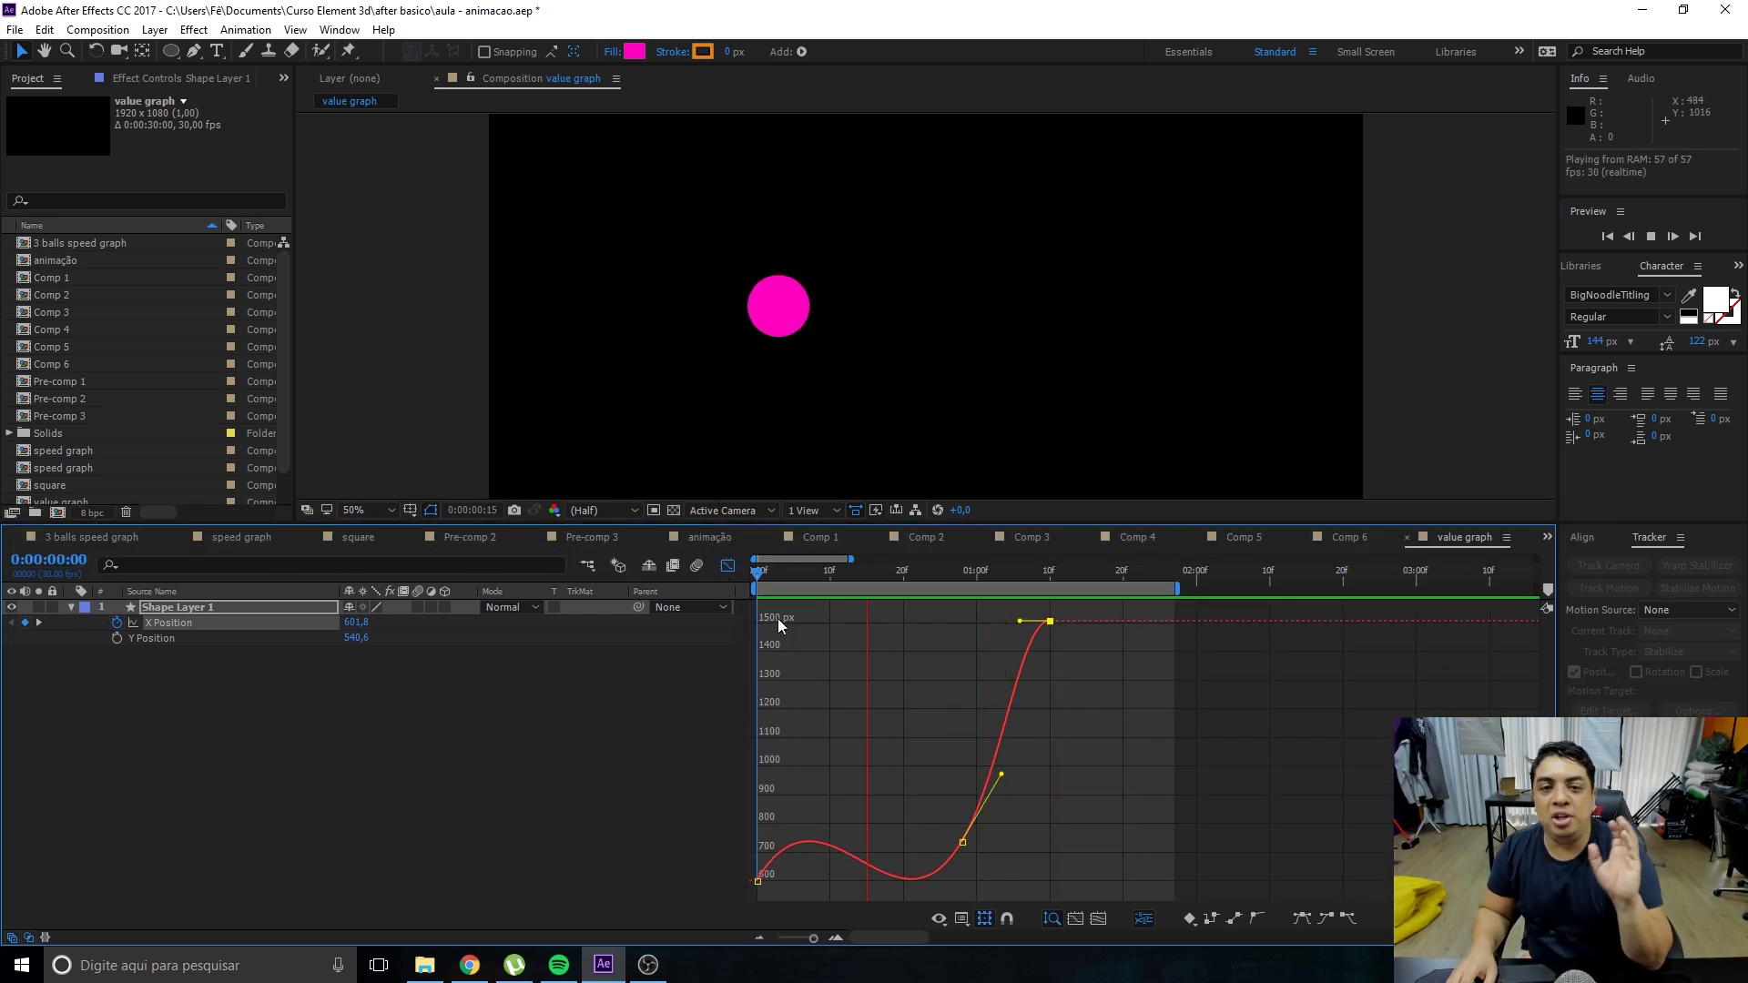
Stop the preview and scrub frames 6 through 29 to watch the dip and rightward shot.
click(759, 581)
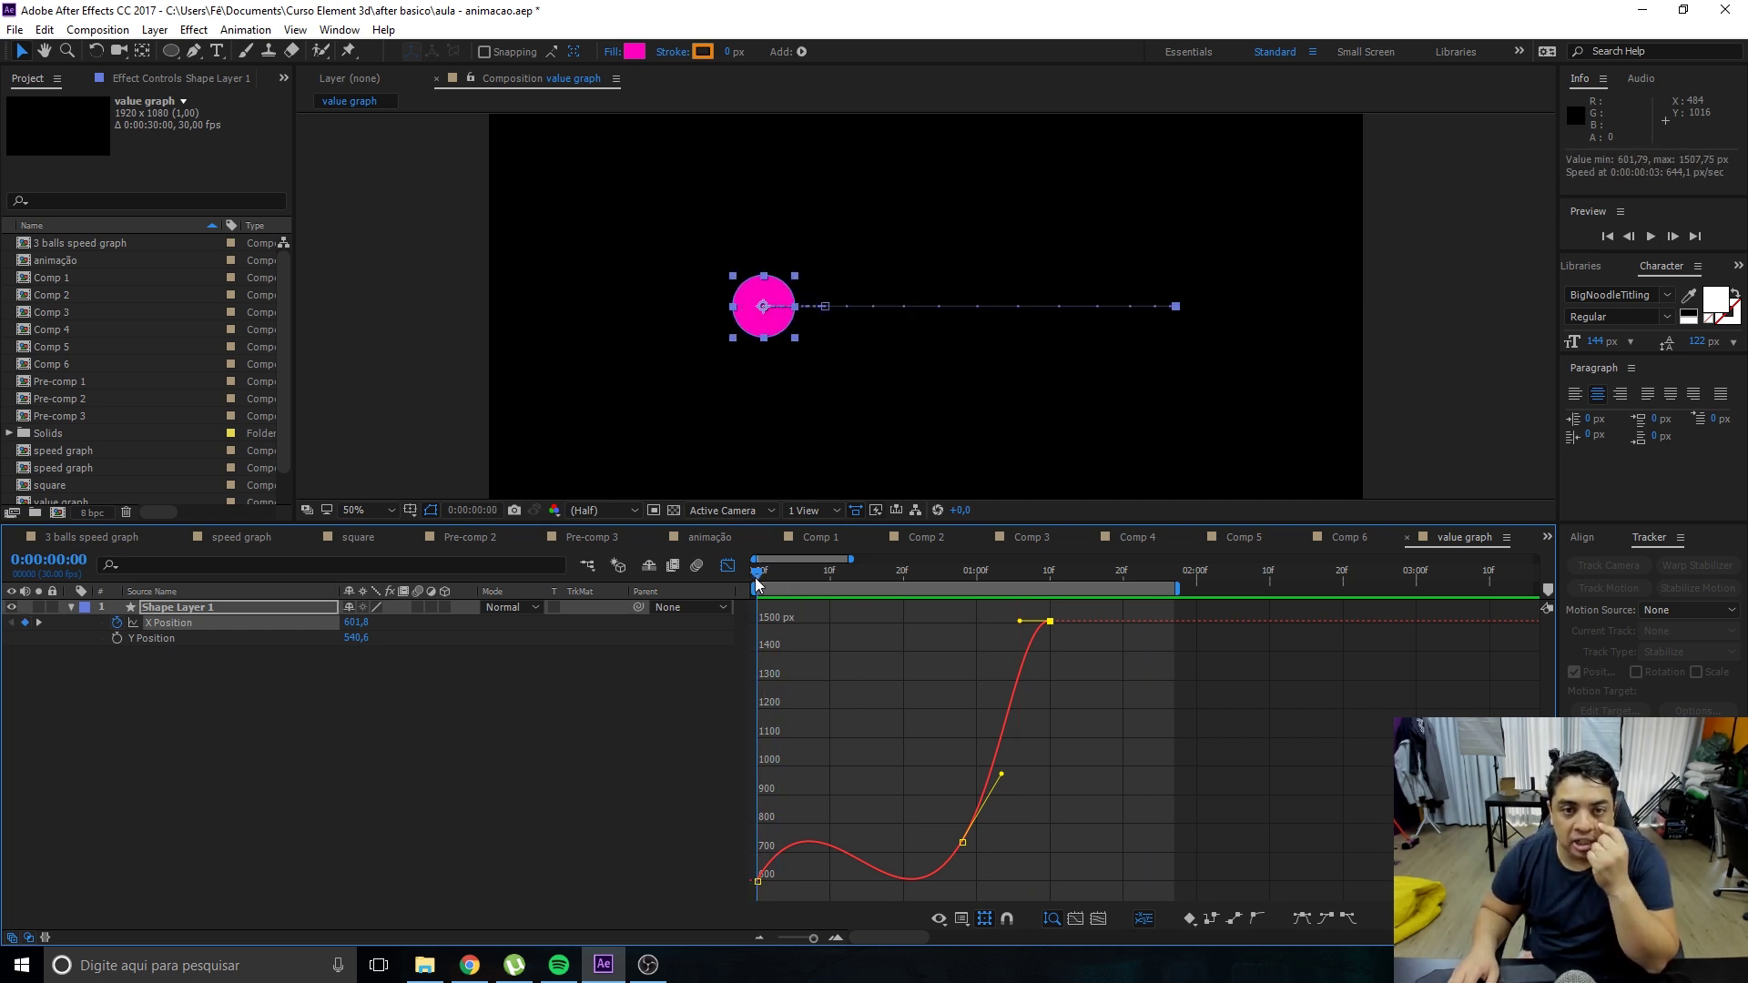
drag(756, 577, 914, 629)
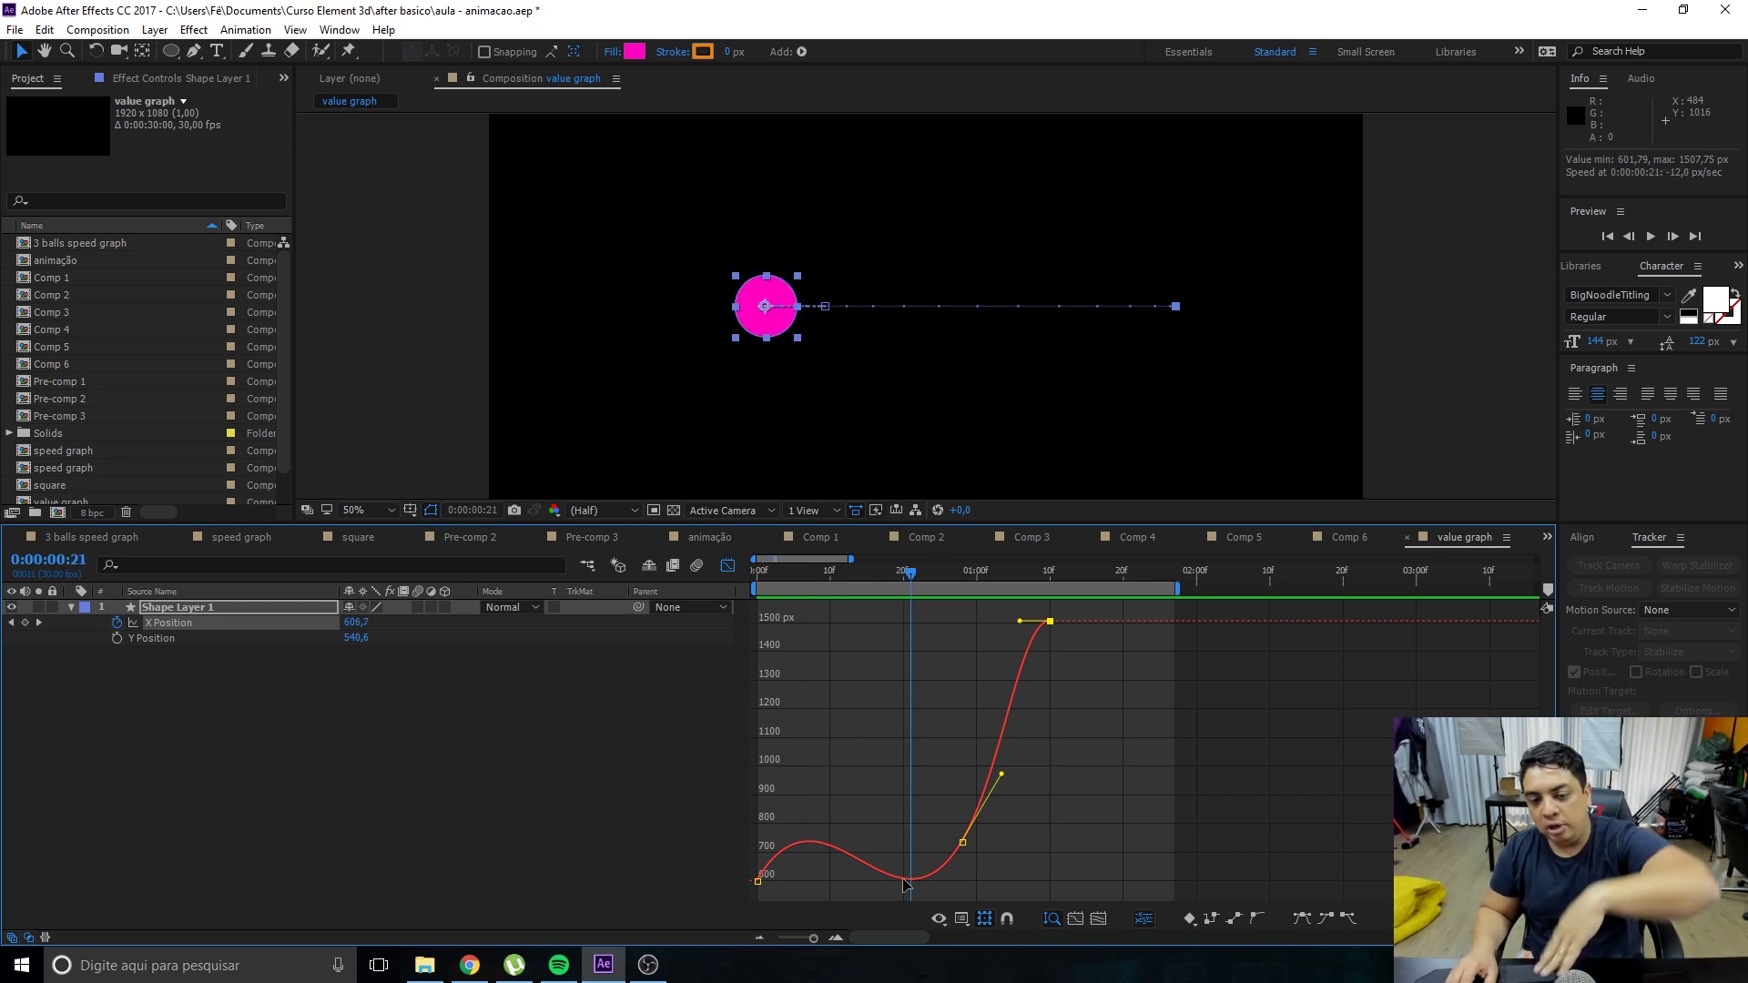
mouse_move(911, 573)
mouse_down()
mouse_move(986, 583)
mouse_move(801, 630)
mouse_up()
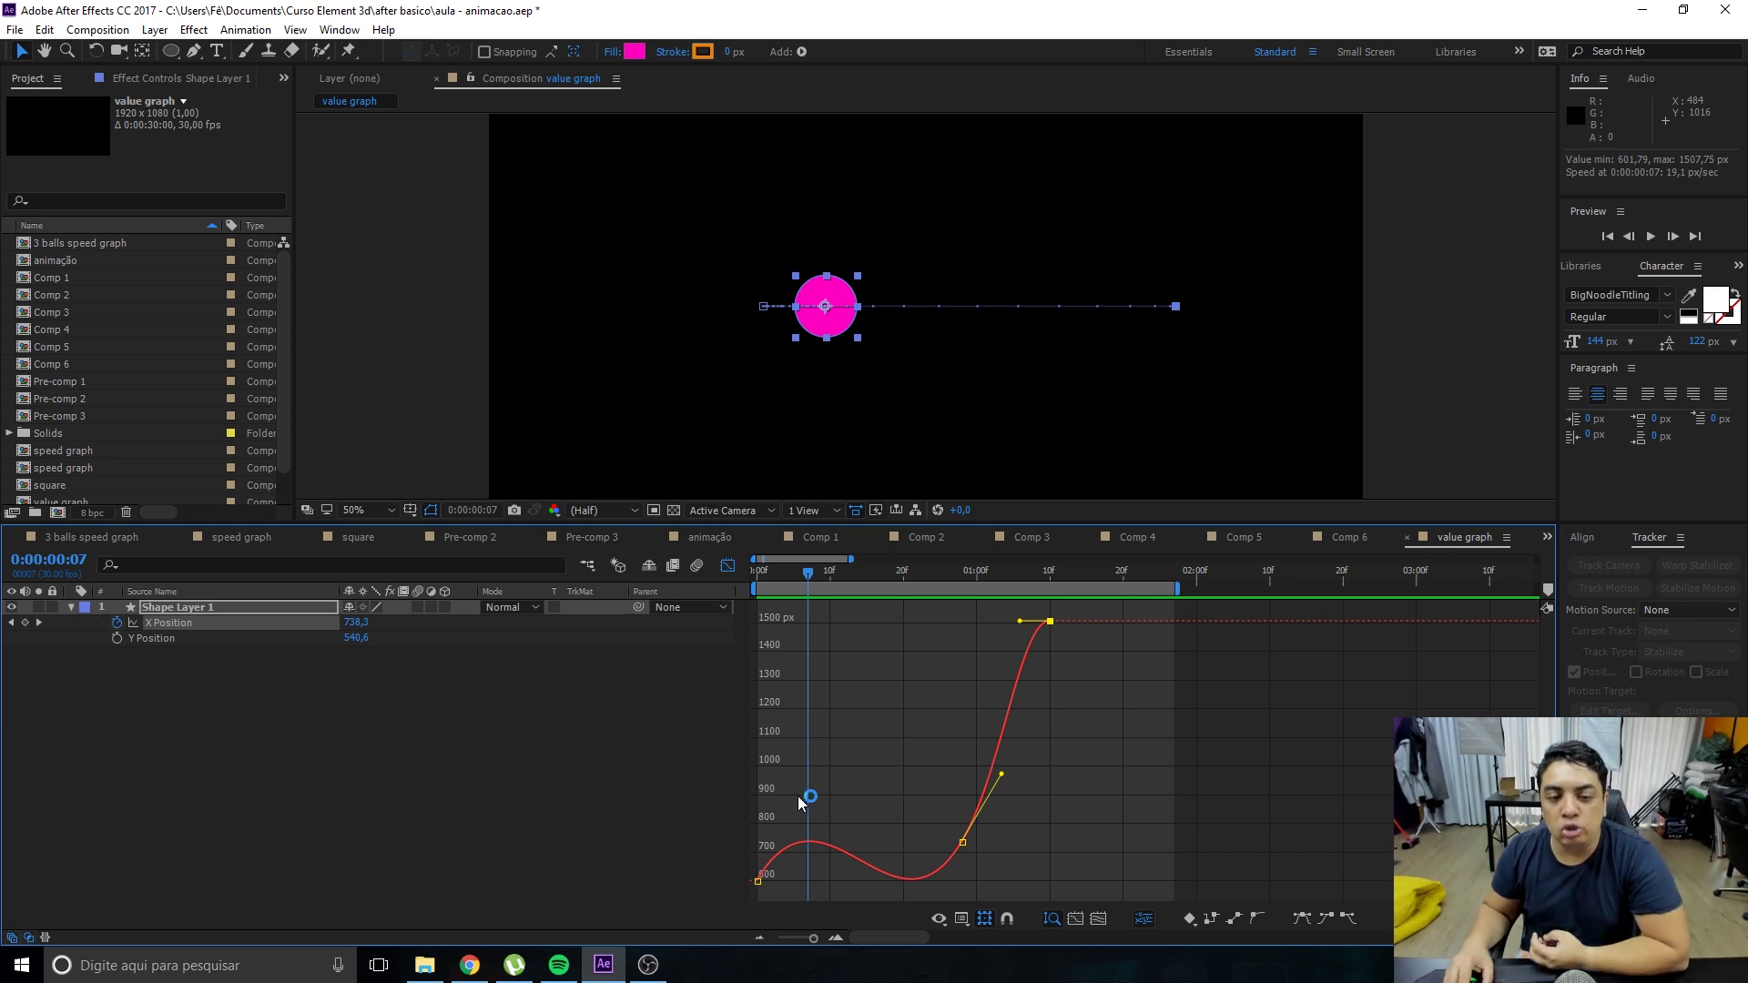
drag(769, 581, 930, 662)
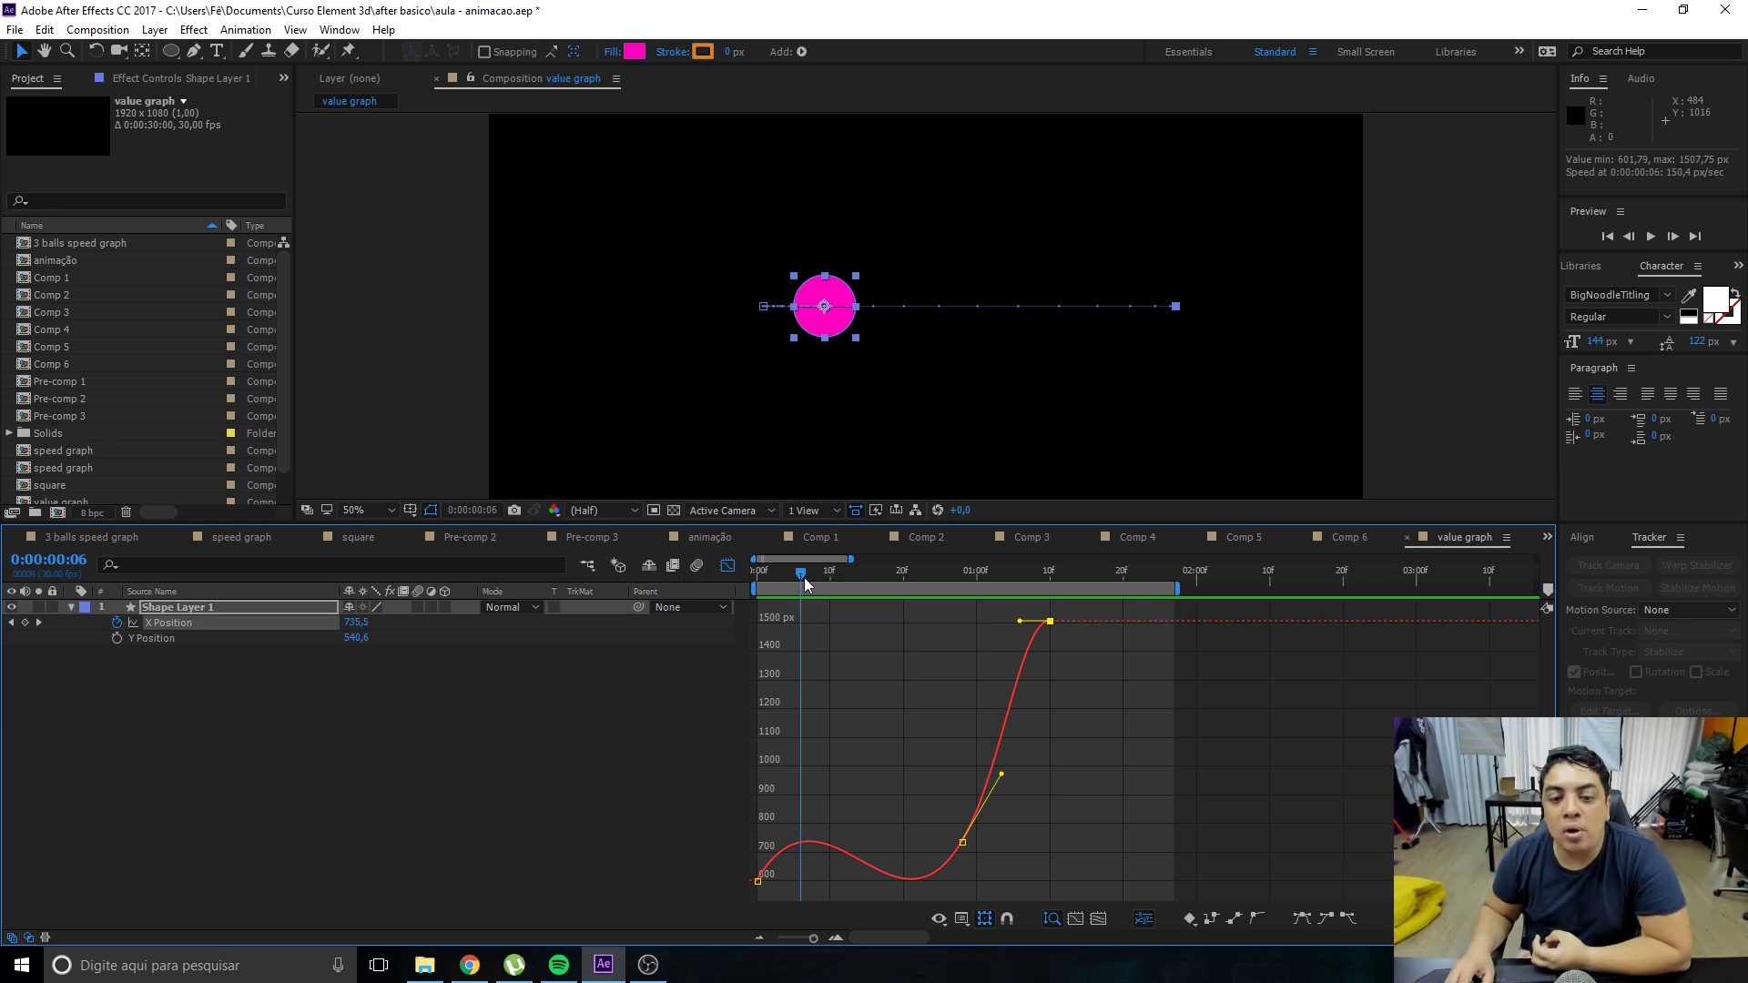
key(Page_Up)
key(Page_Up)
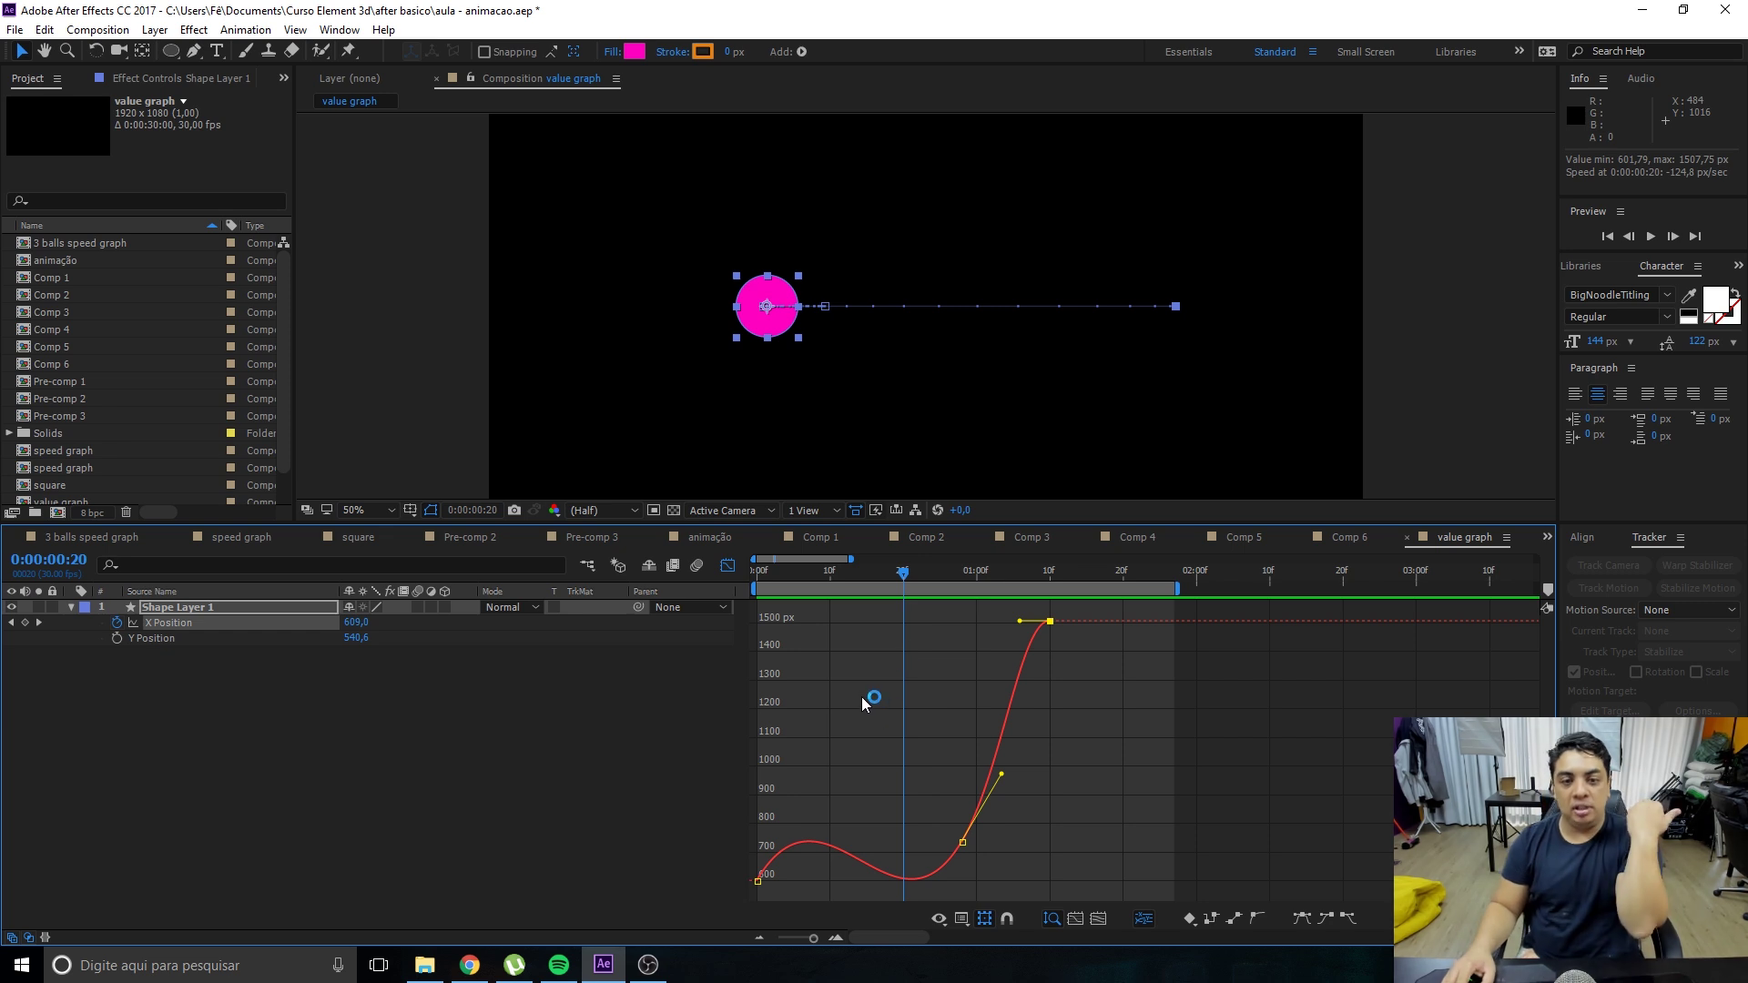
Select the first X Position keyframe, return to frame 0, and flatten the curve's start.
click(757, 883)
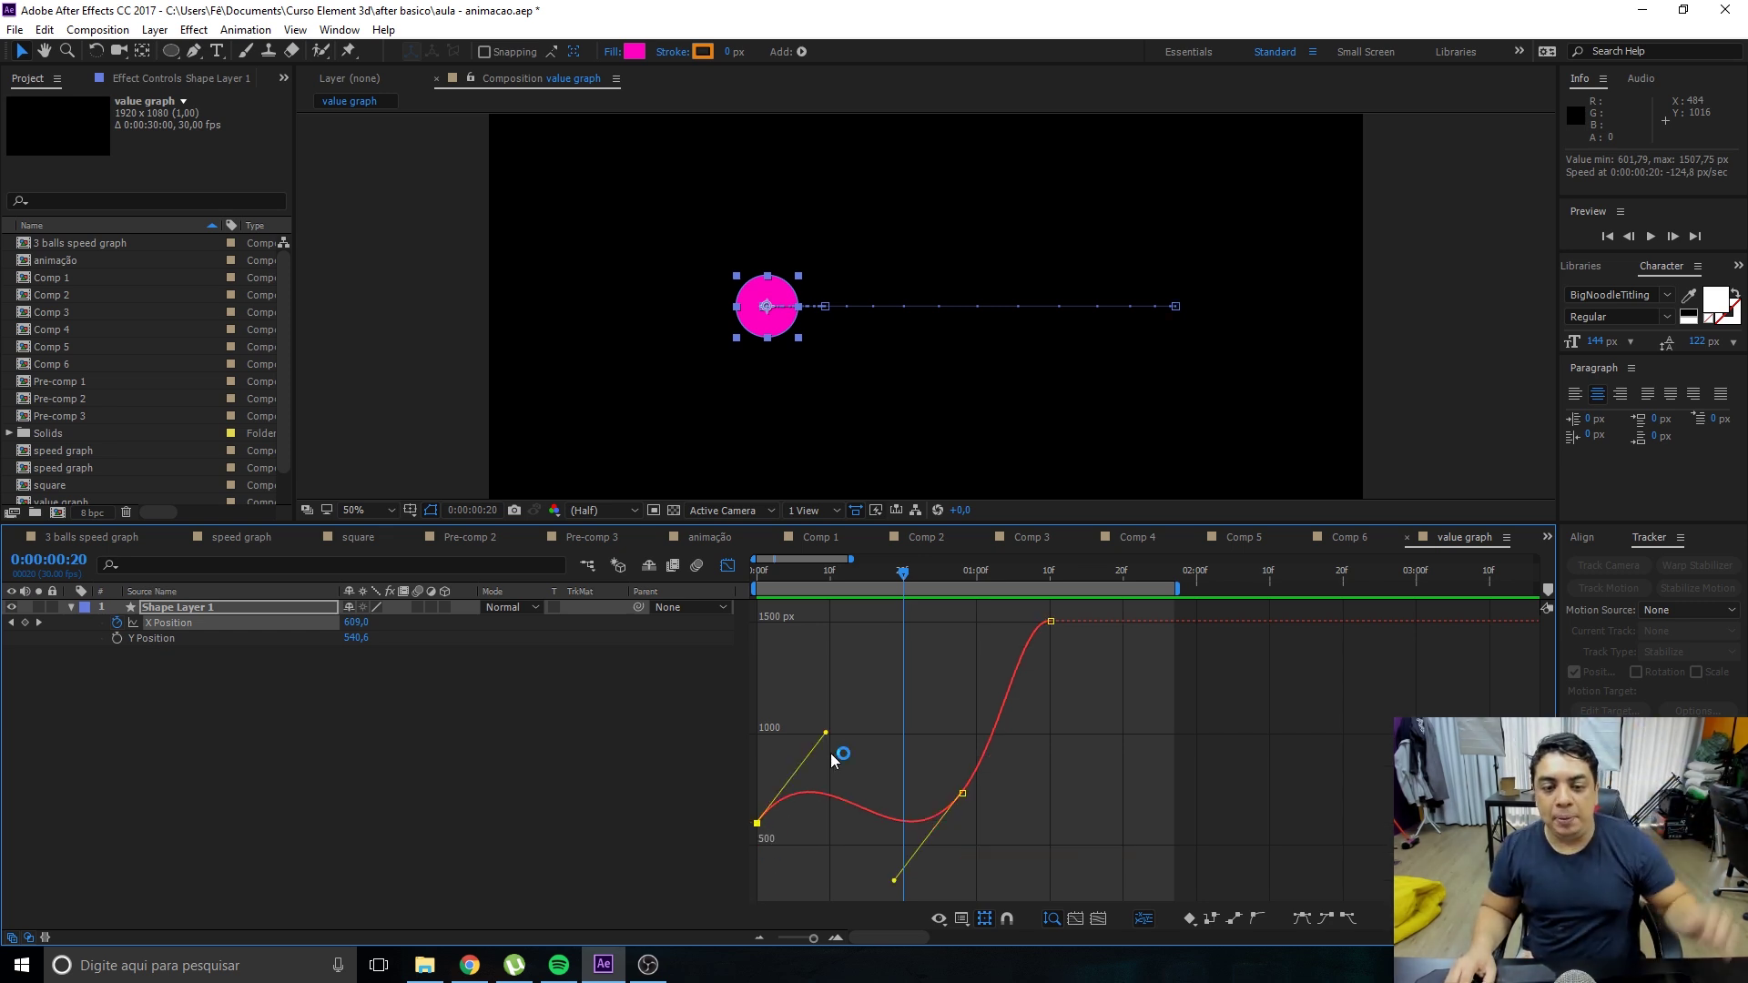
drag(844, 570, 752, 623)
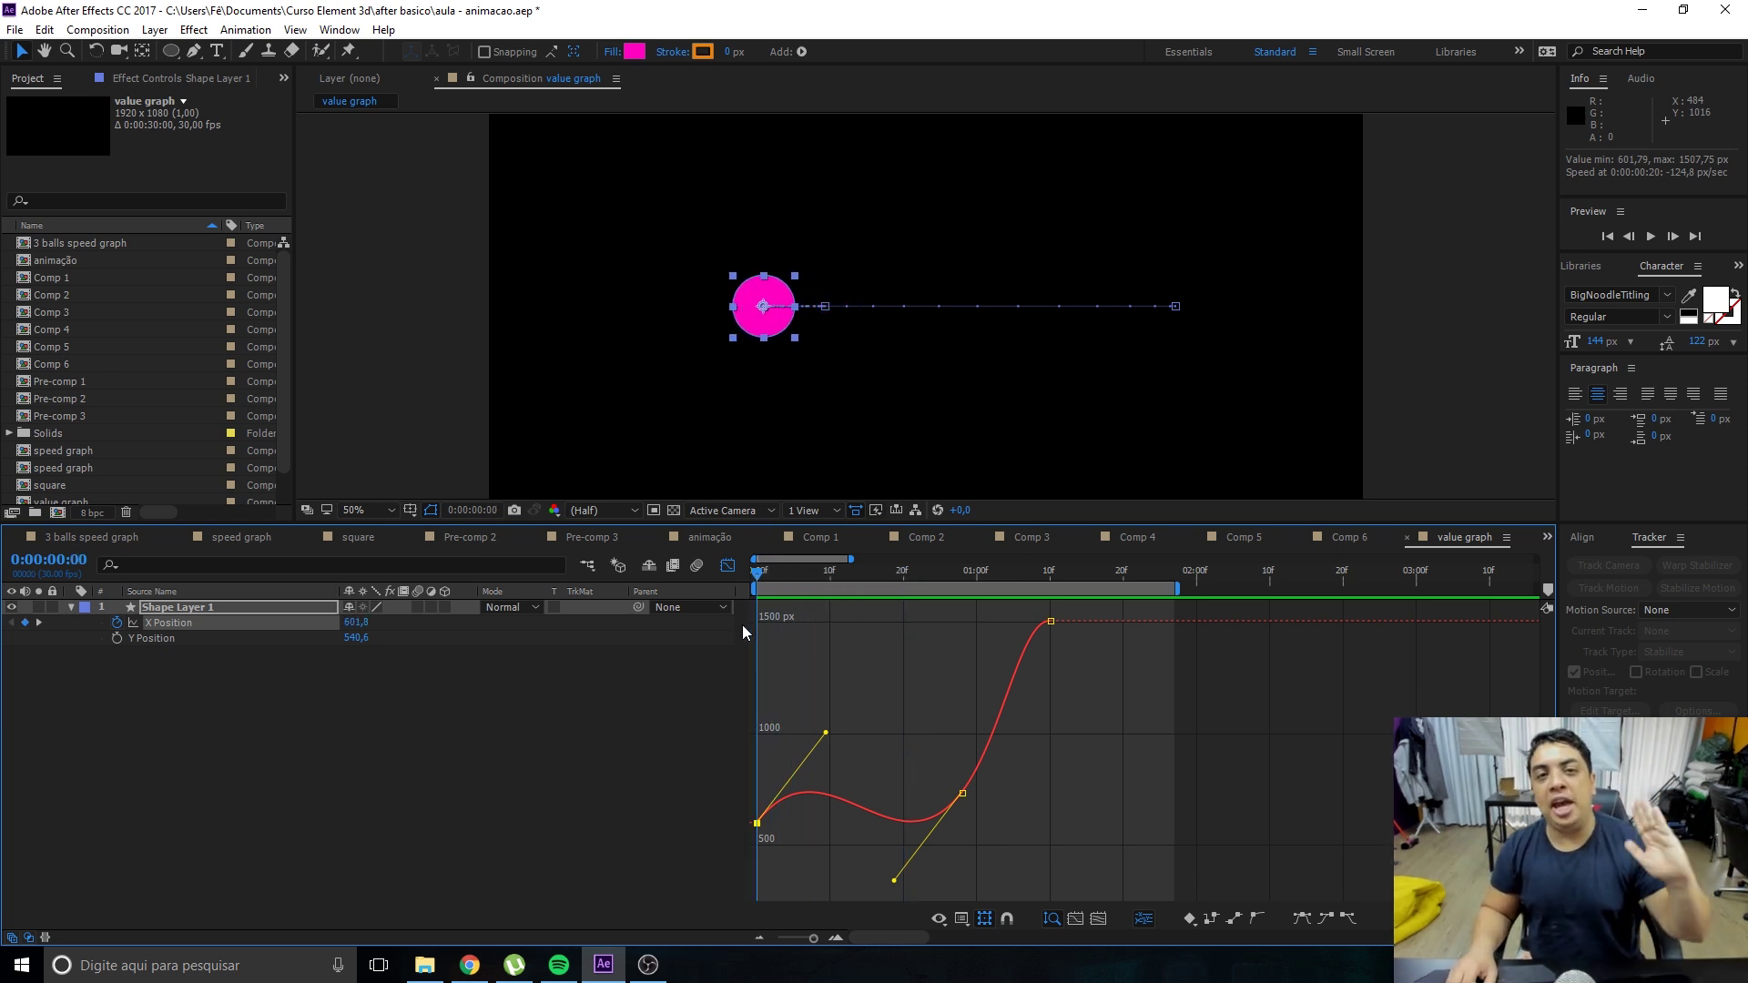
drag(825, 732, 817, 747)
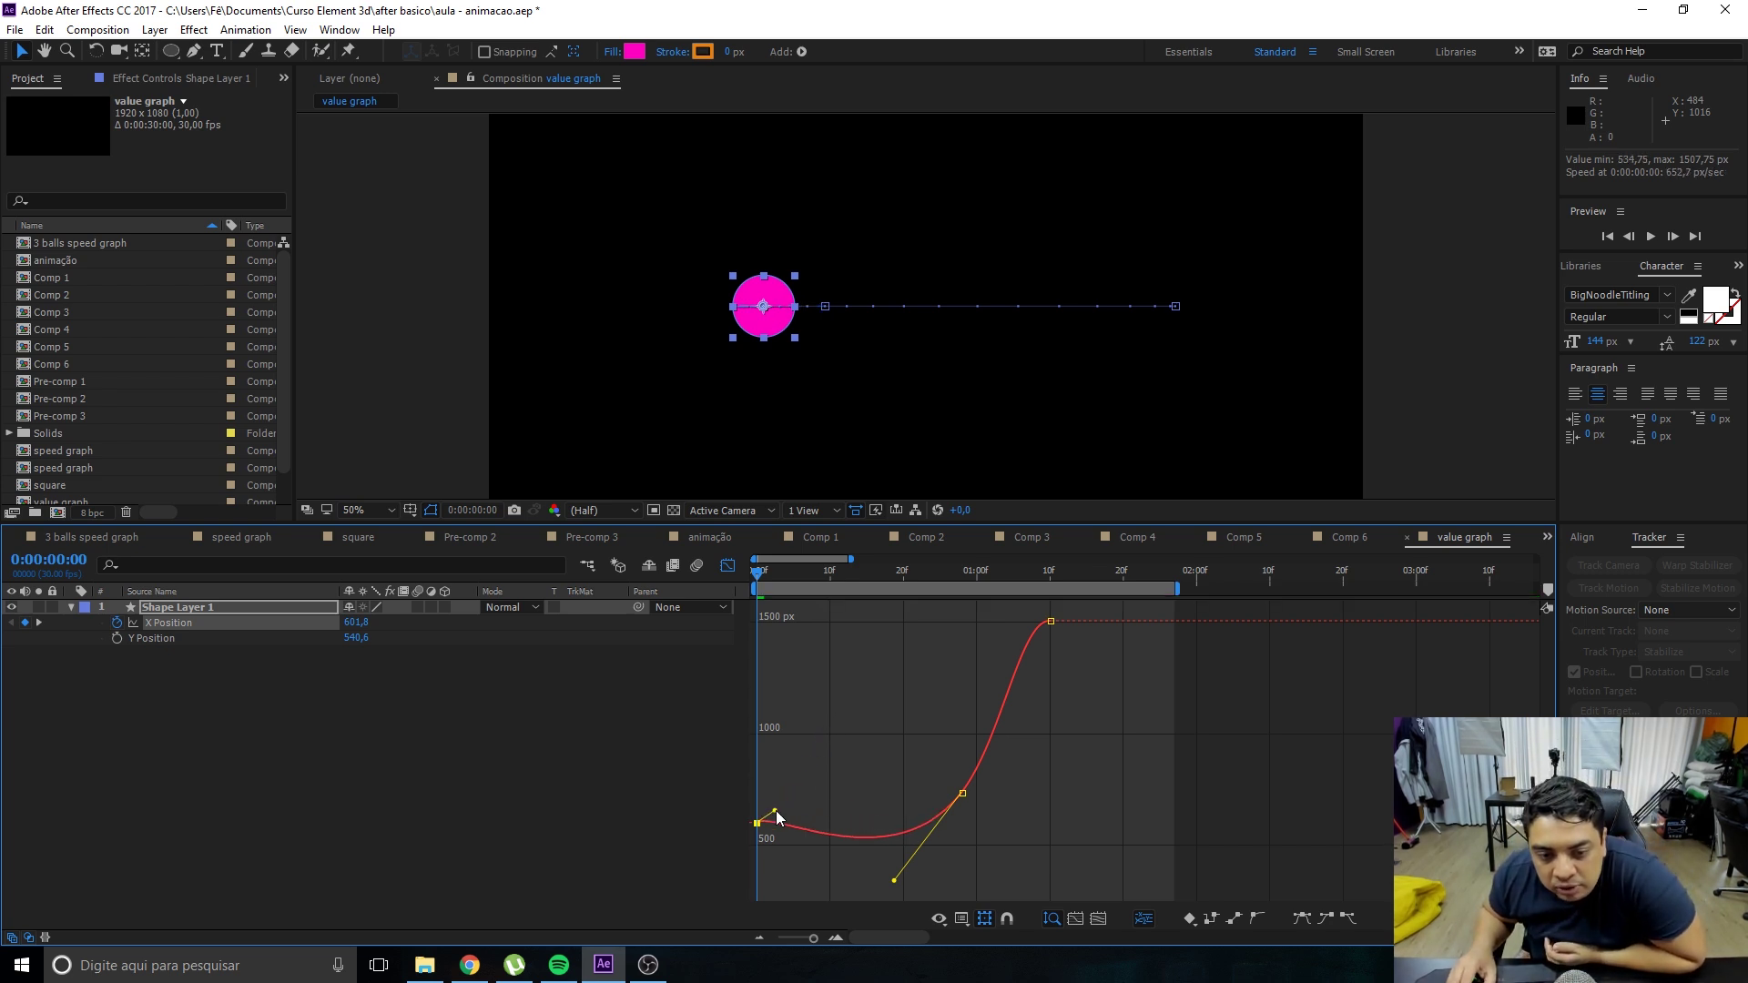
Flatten the start with the first and middle handles and move the final keyframe to about 1:20.
drag(894, 881, 899, 816)
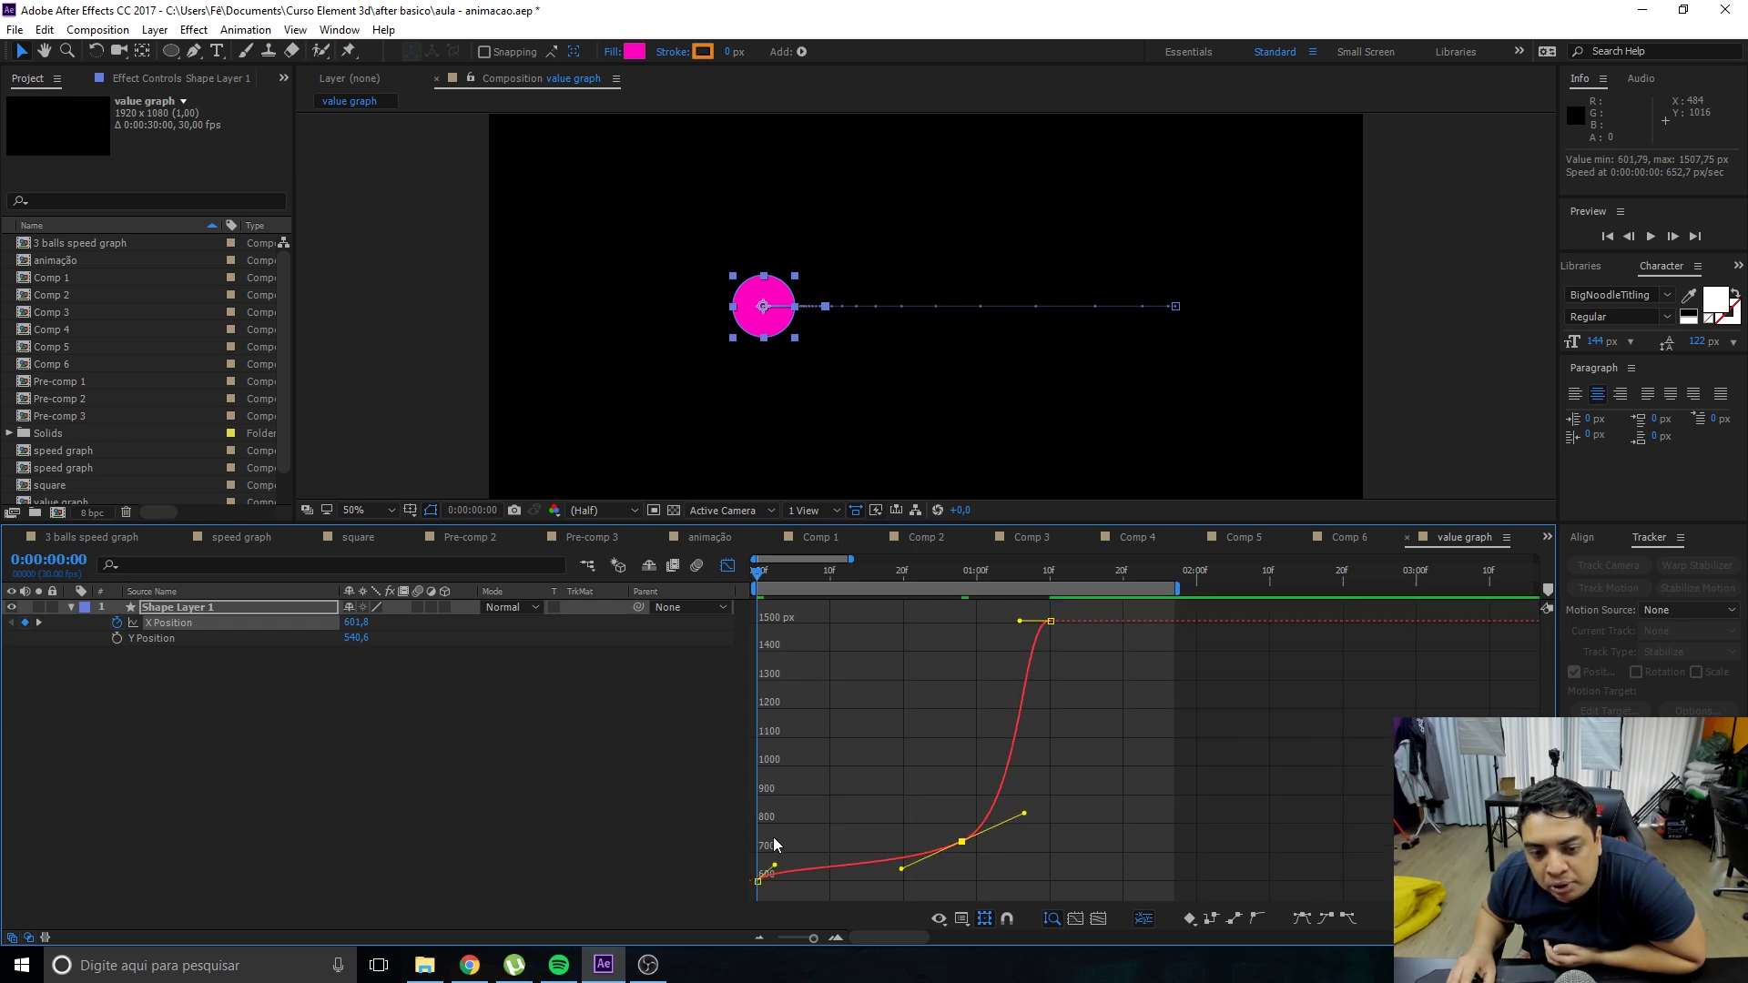
drag(794, 867, 947, 883)
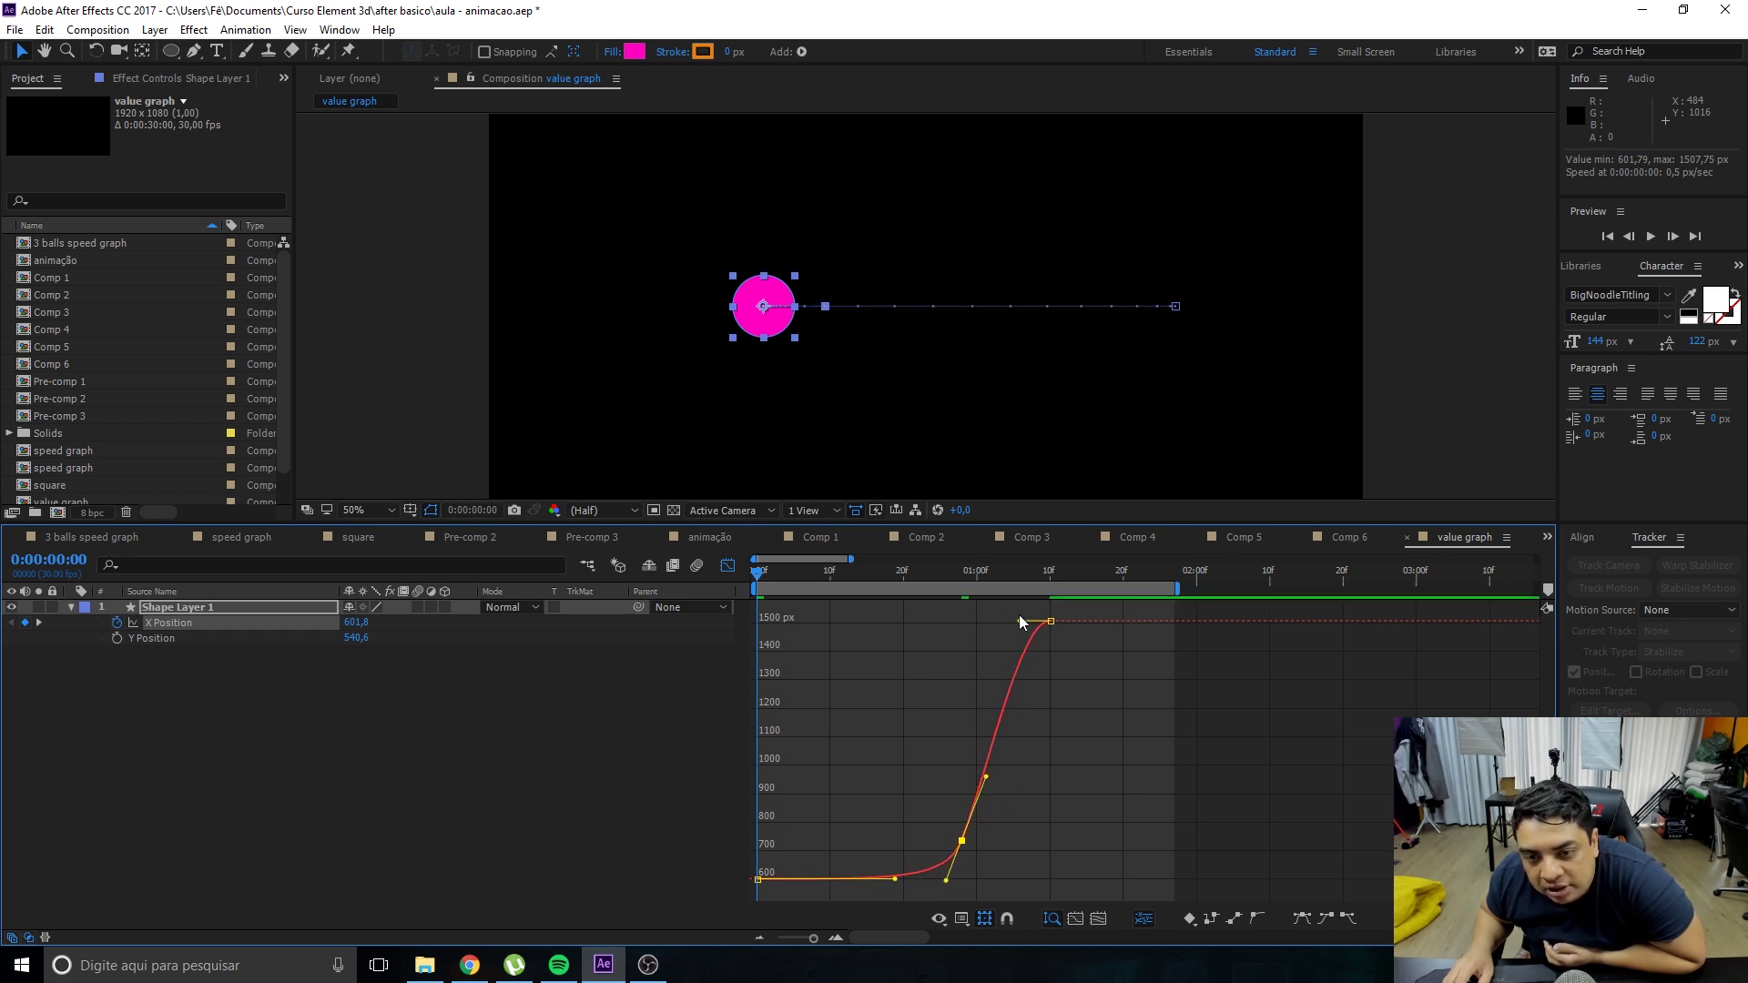
drag(1021, 621, 990, 625)
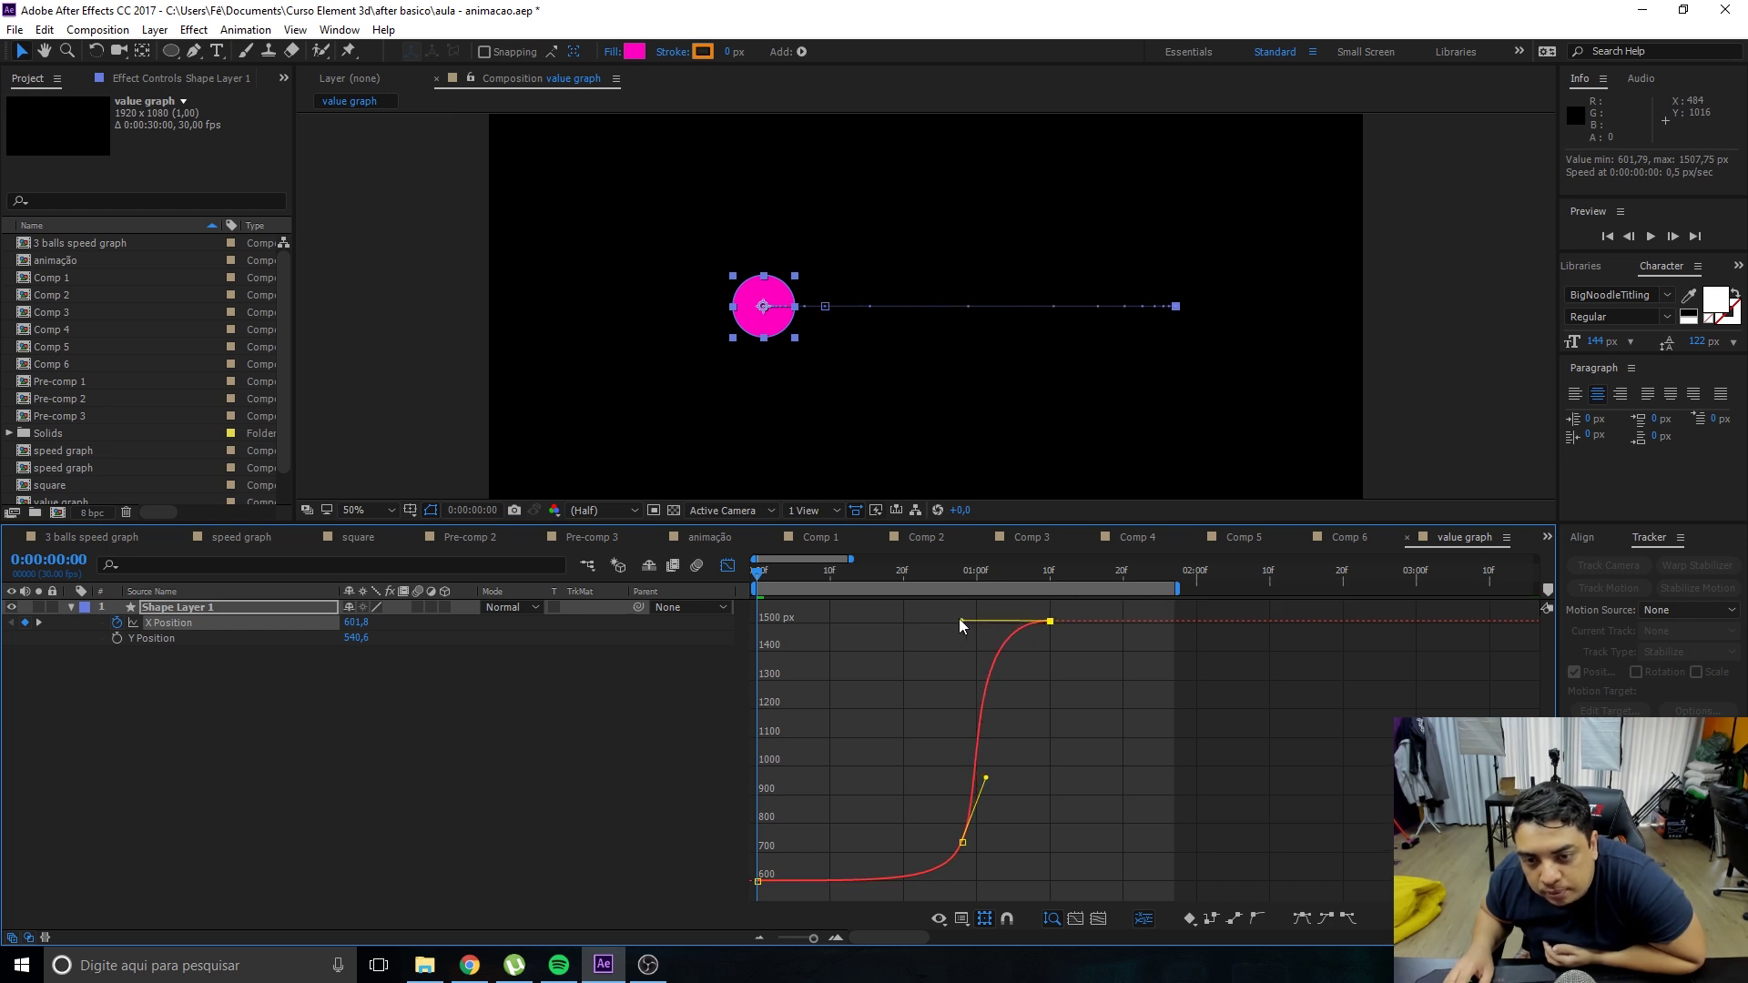
drag(1051, 622, 1171, 626)
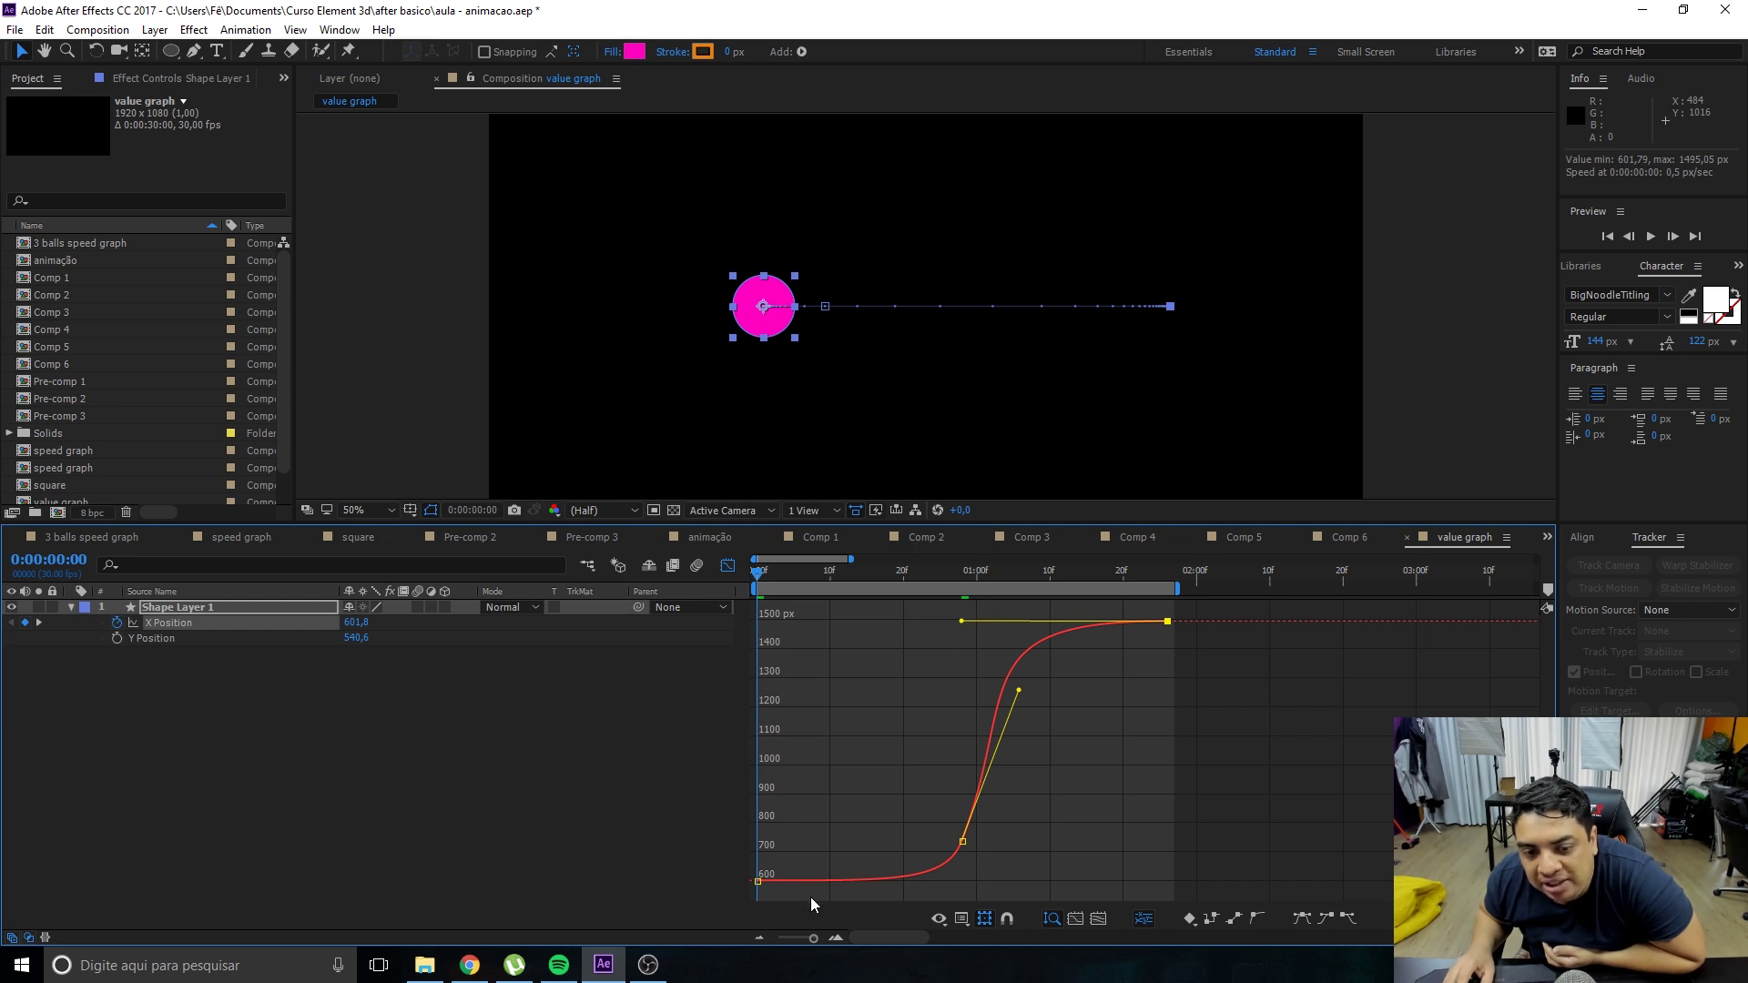
click(759, 881)
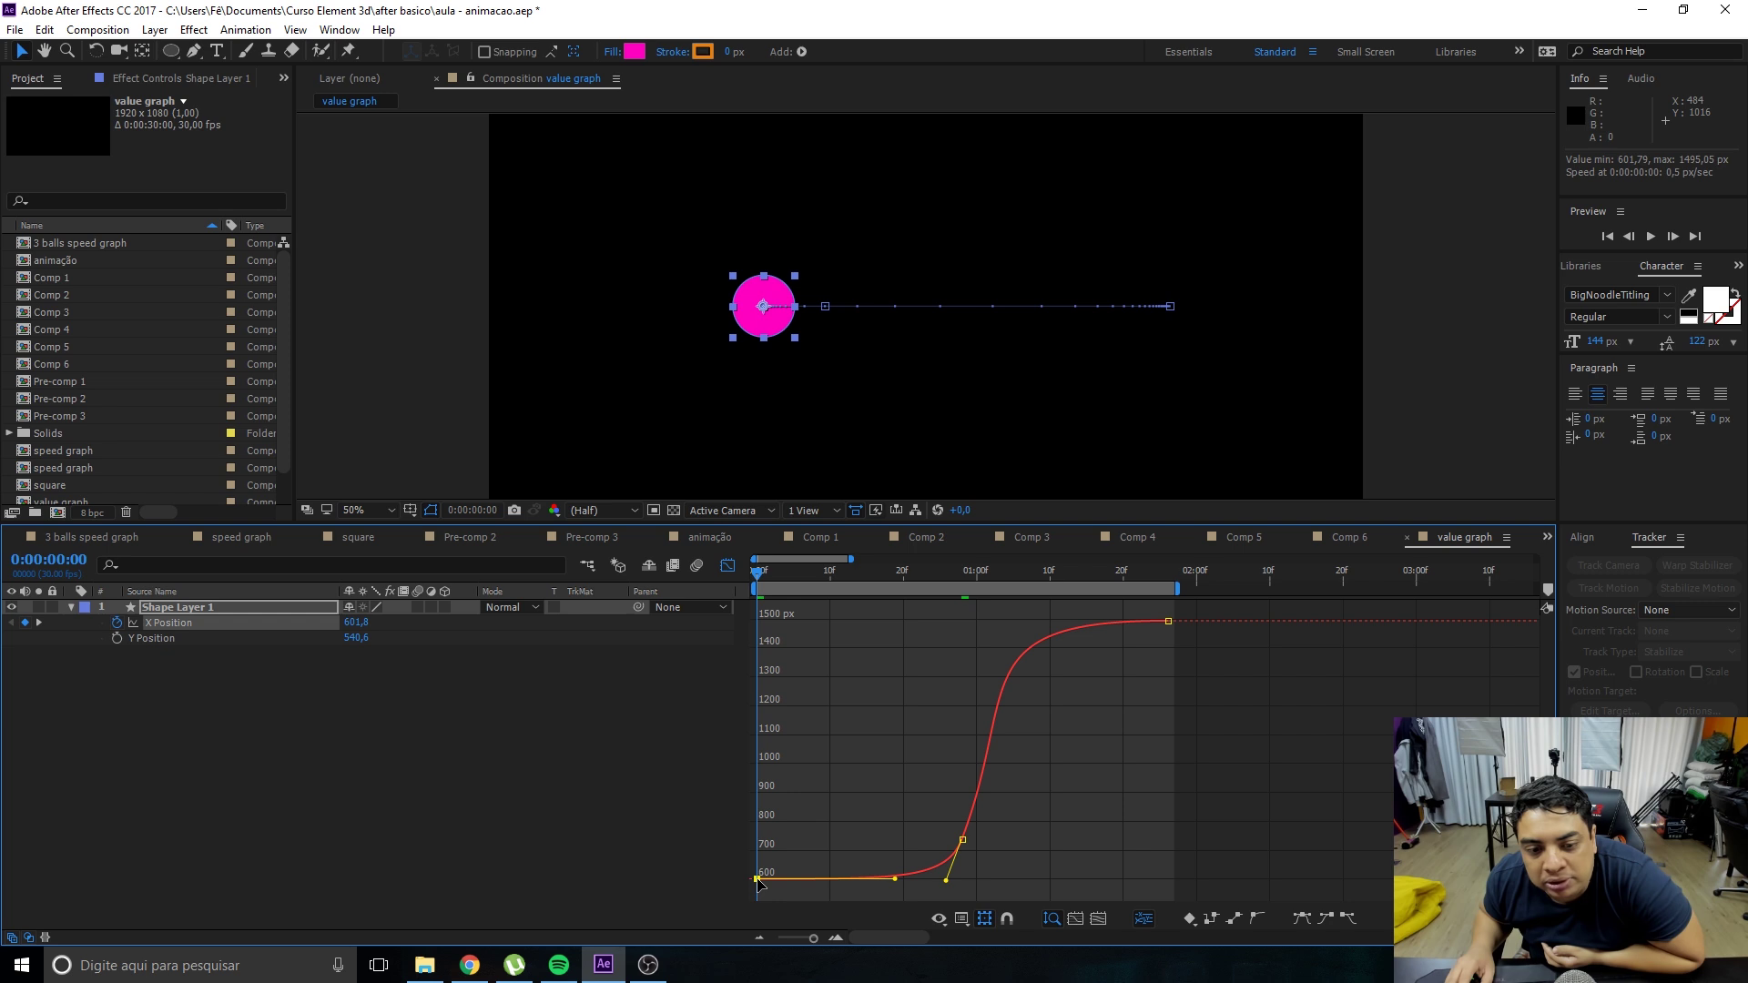
click(766, 579)
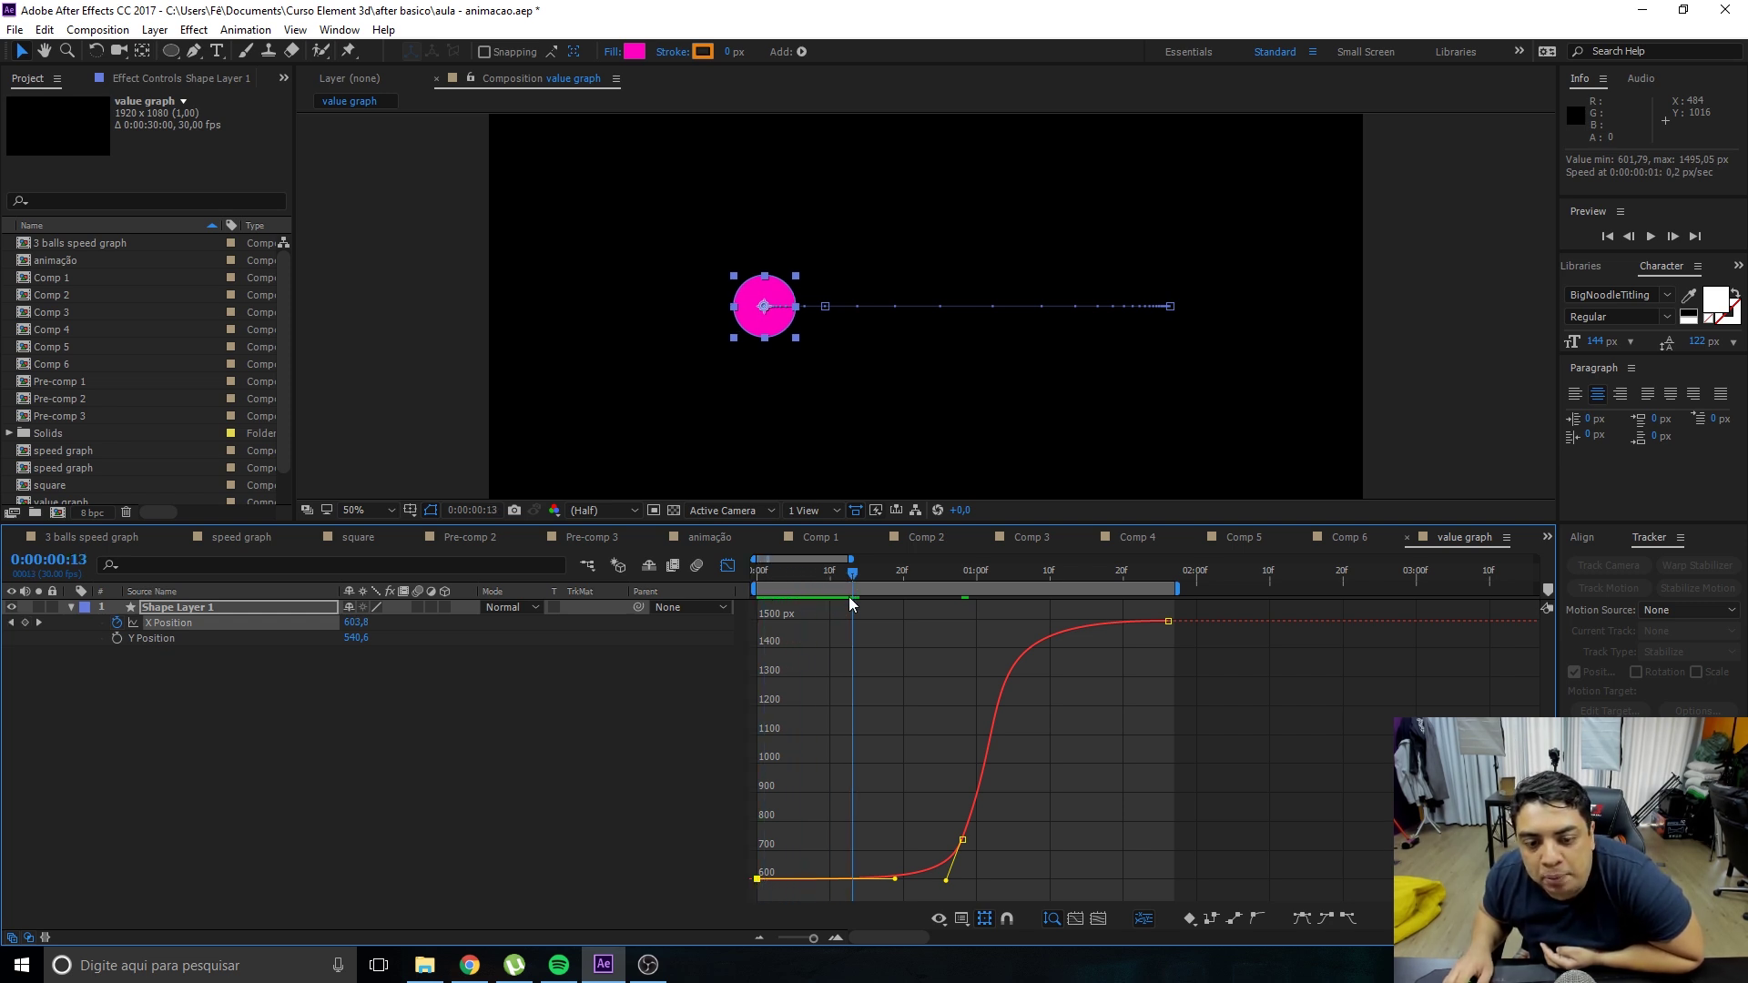
Scrub the motion, then drag the middle keyframe's handle to steepen the curve at one second.
drag(856, 583, 883, 589)
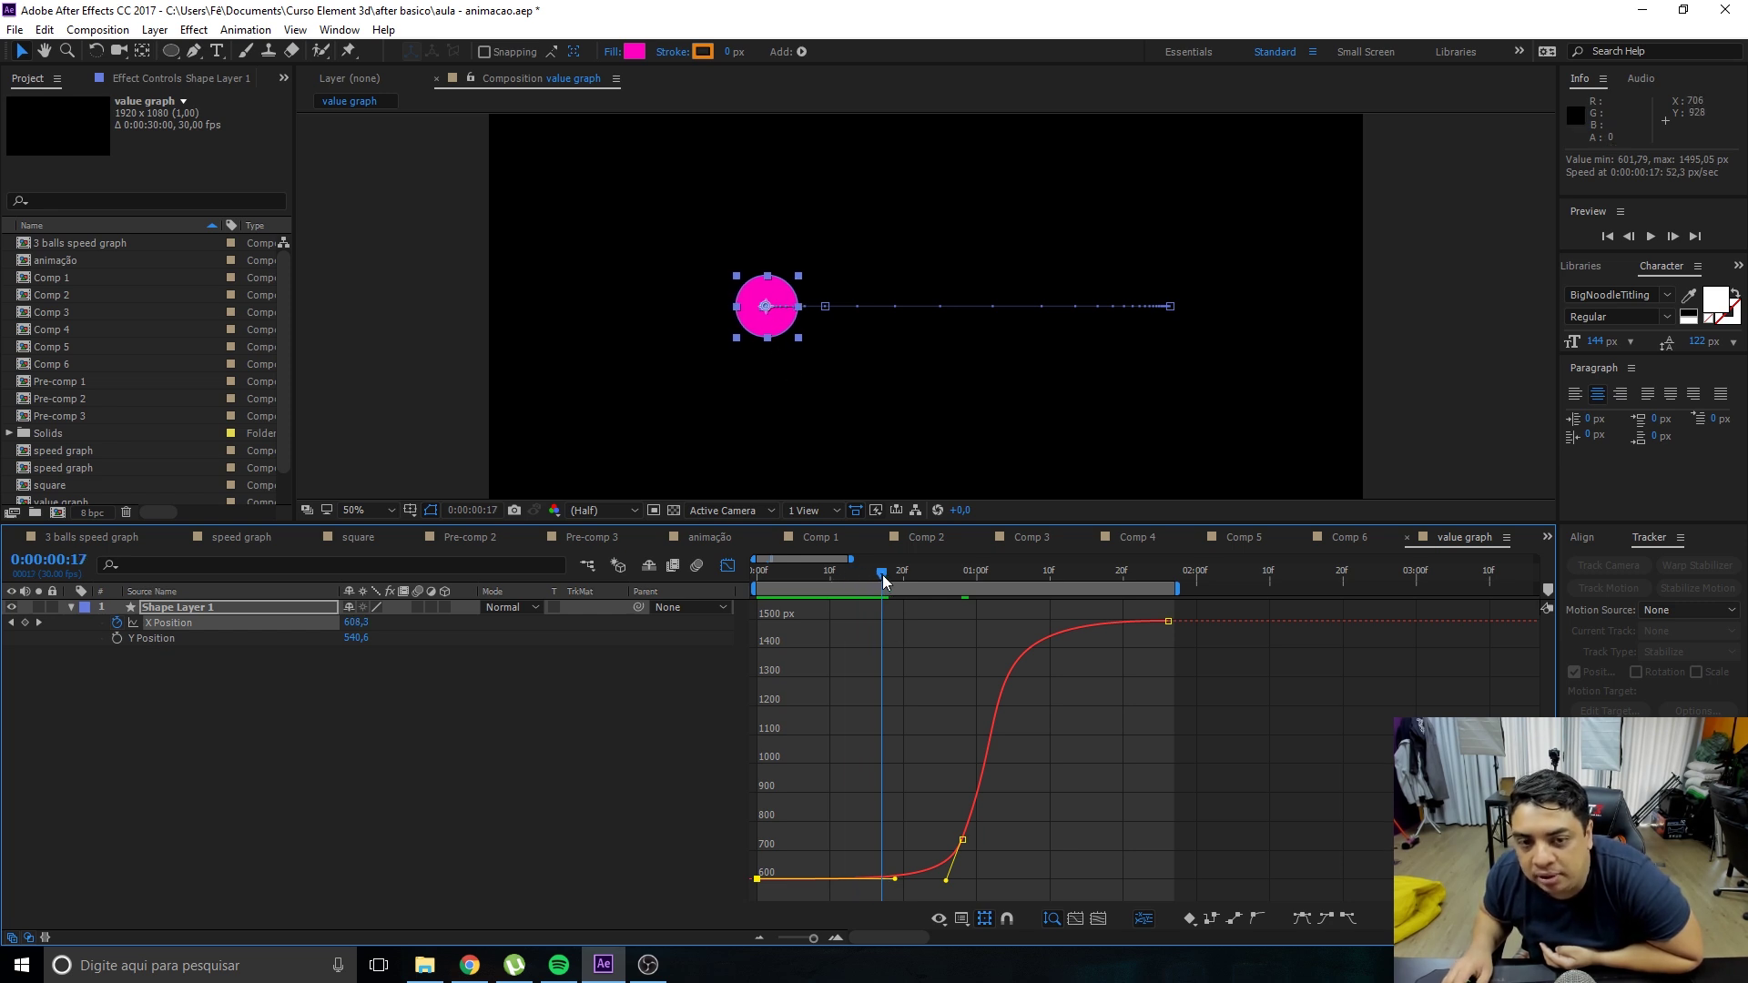
mouse_move(882, 583)
mouse_down()
mouse_move(738, 605)
mouse_move(963, 655)
mouse_up()
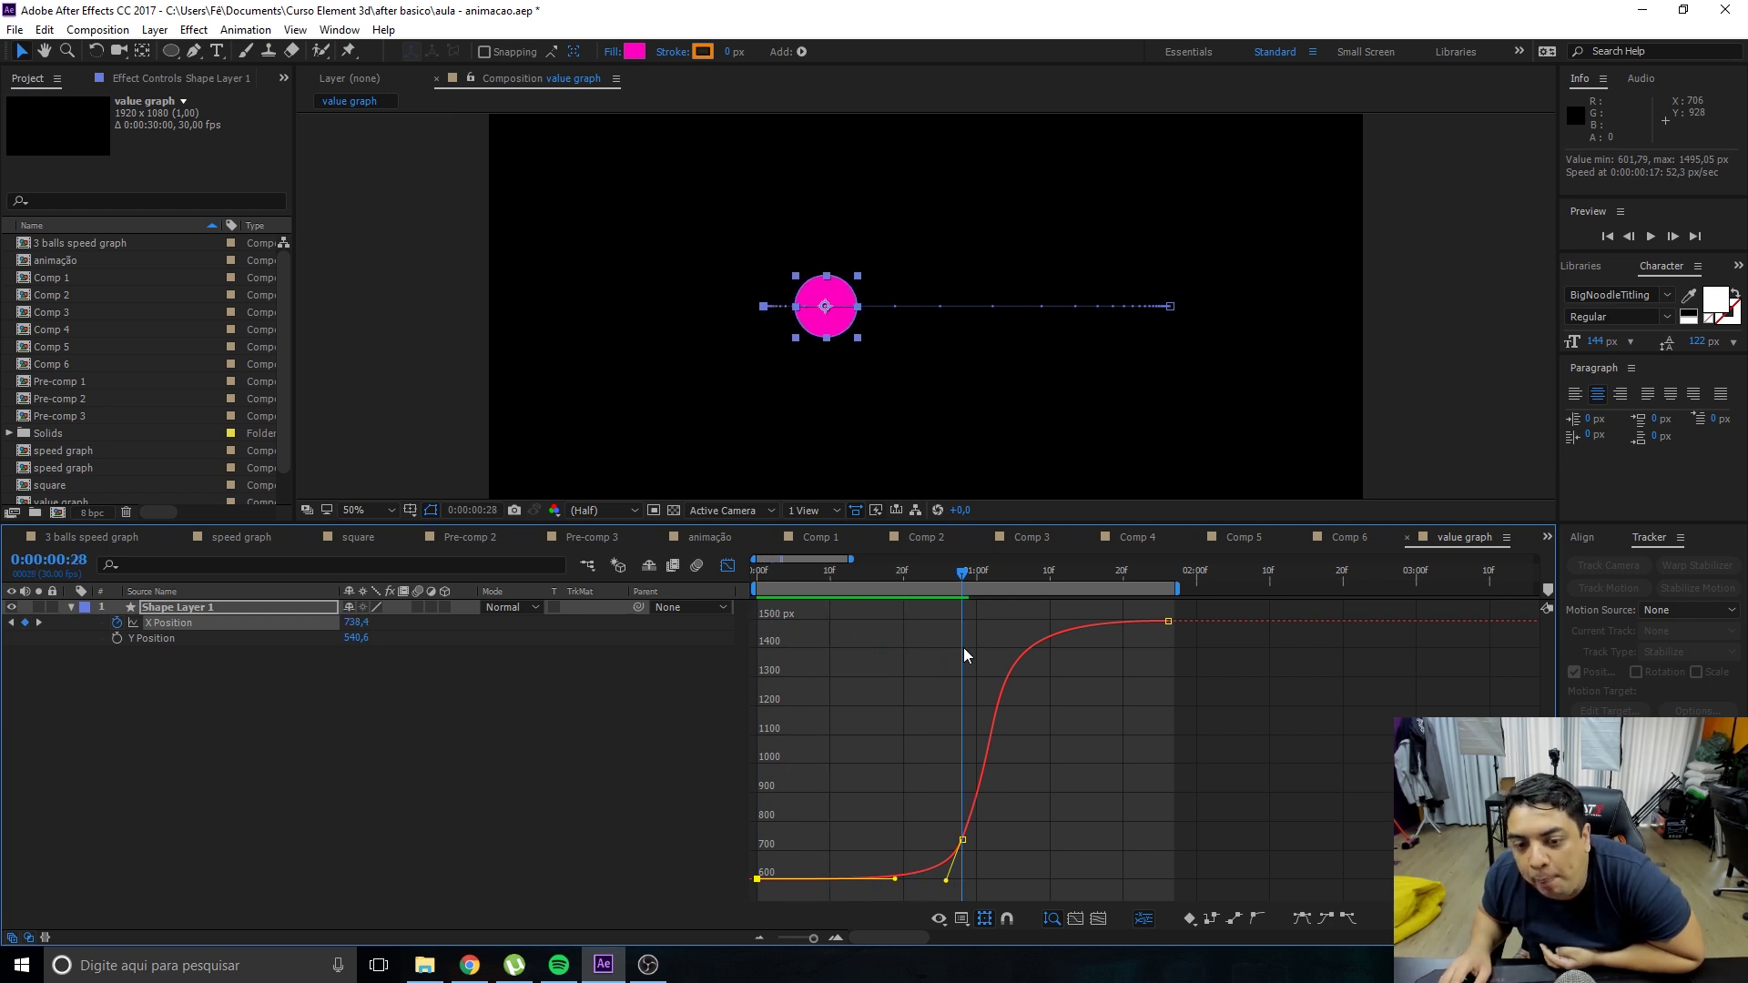
click(962, 839)
drag(1017, 692, 1003, 694)
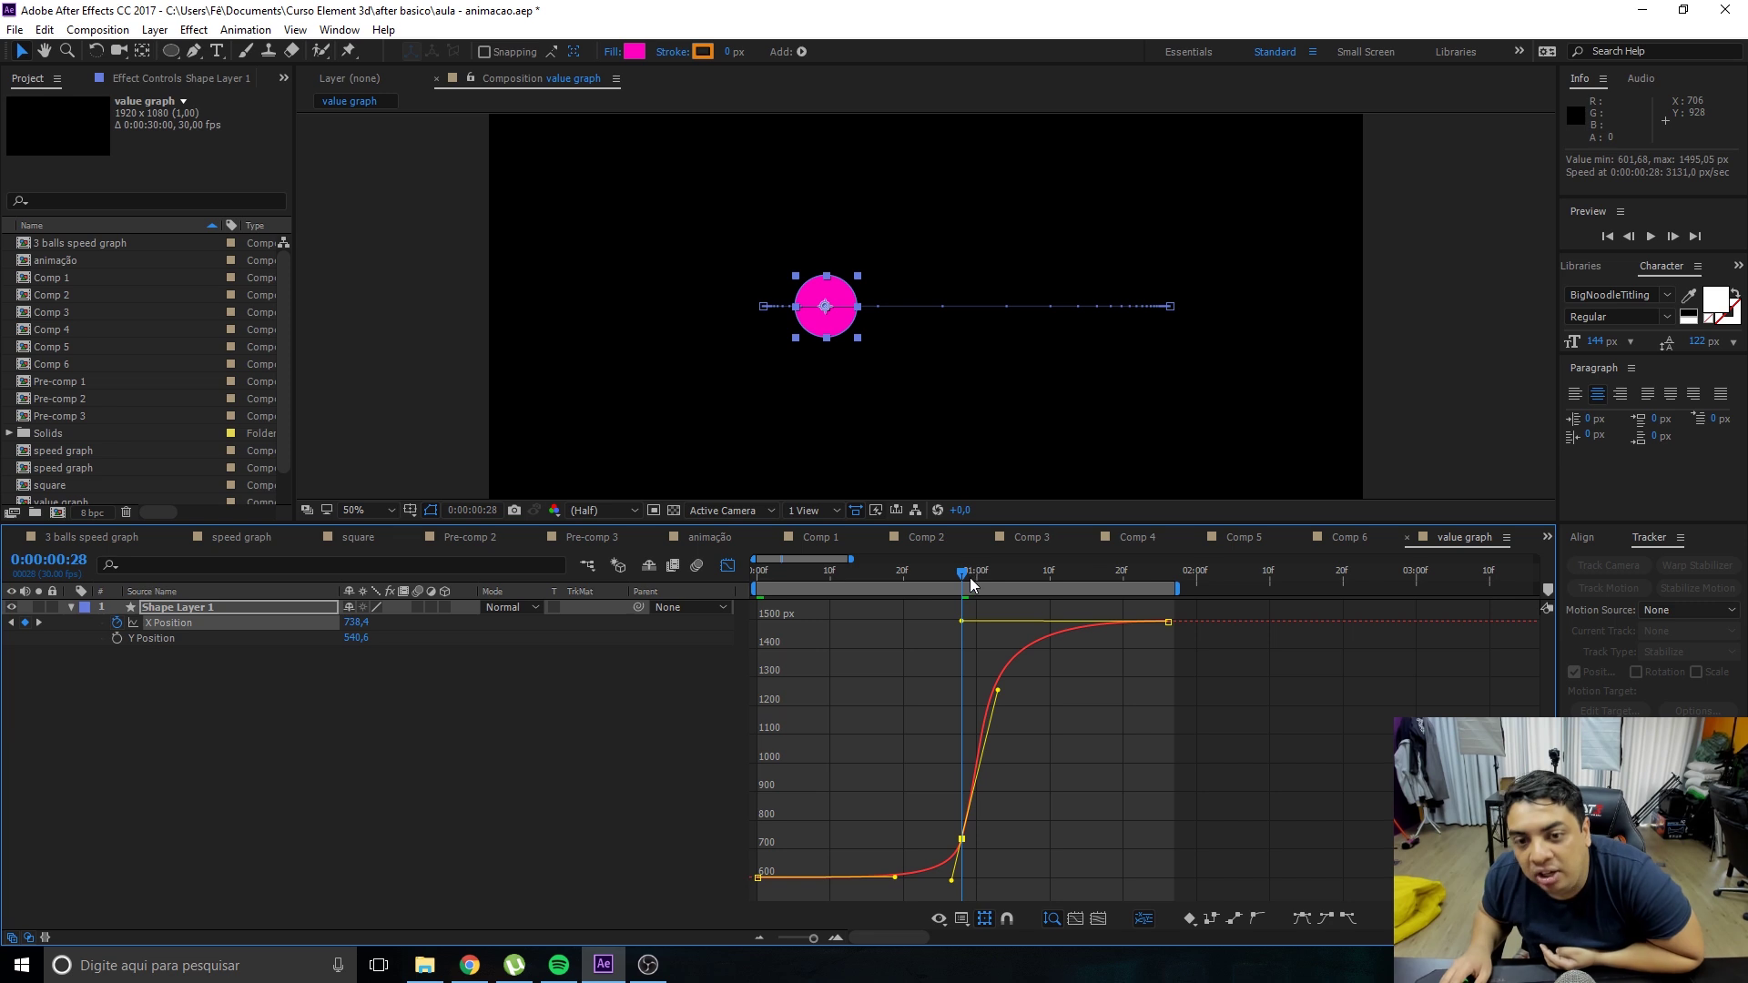
click(816, 830)
Preview the fast dash, scrub frames 7 to 25, and zoom the timeline out to eight seconds.
drag(759, 571, 765, 573)
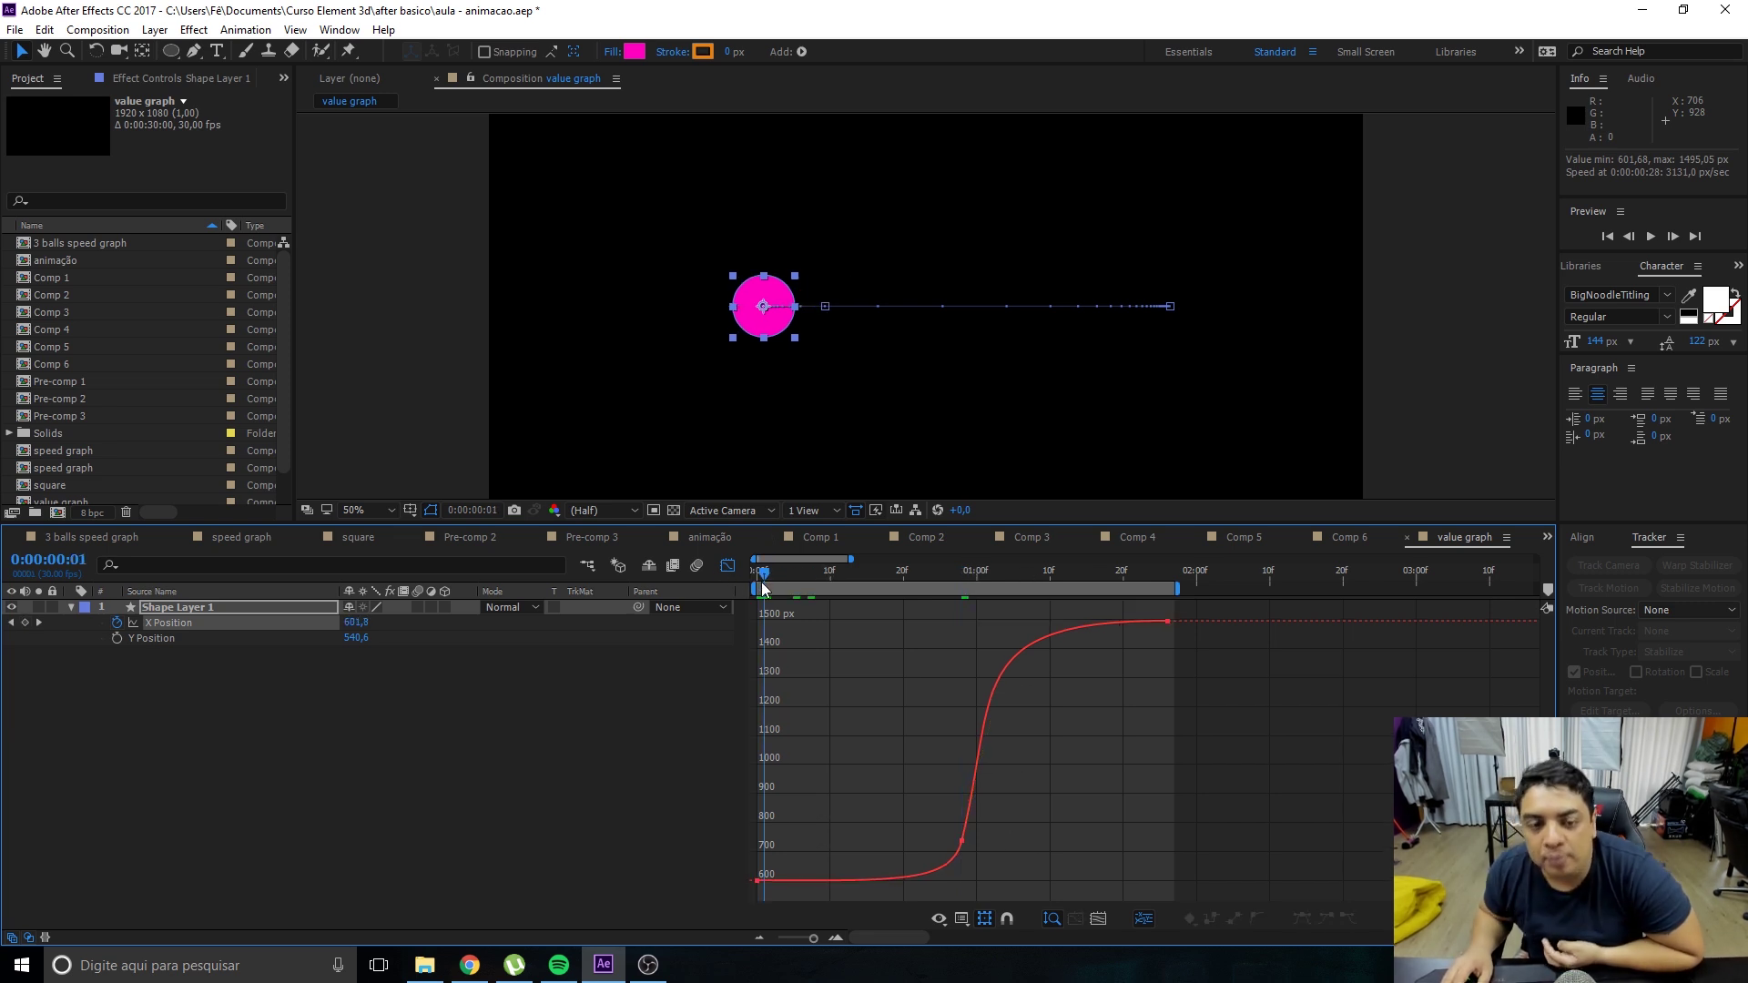
key(space)
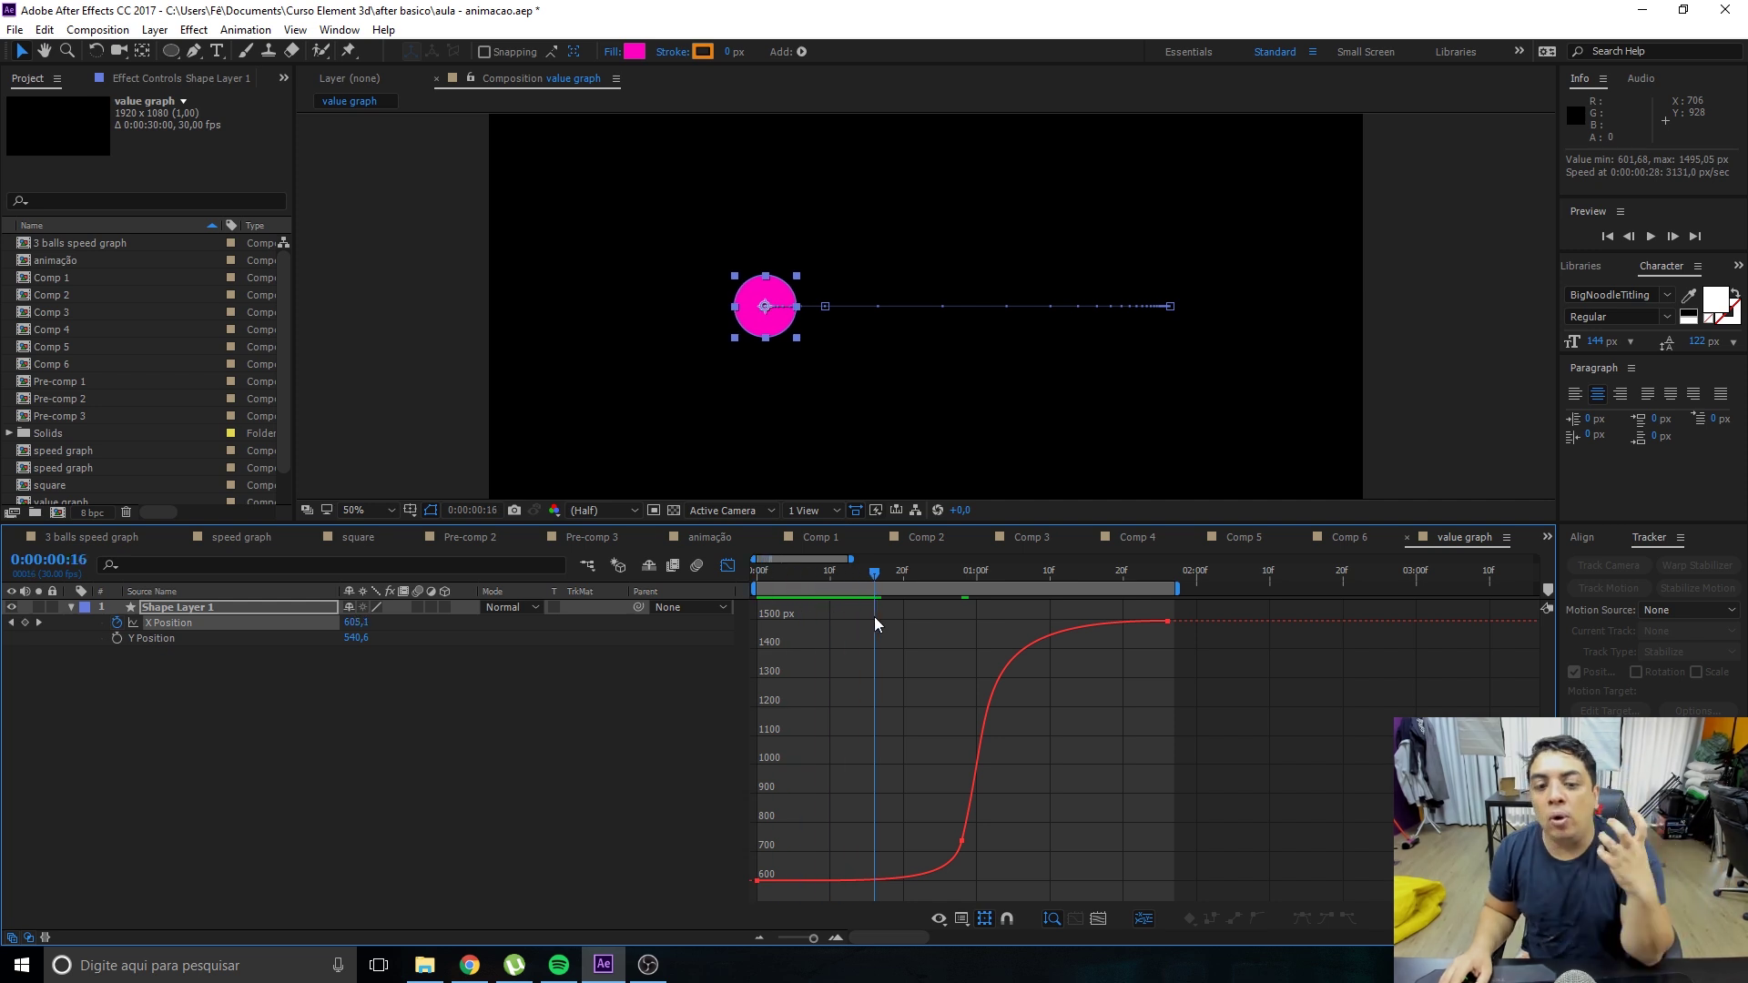
key(space)
drag(768, 672, 907, 701)
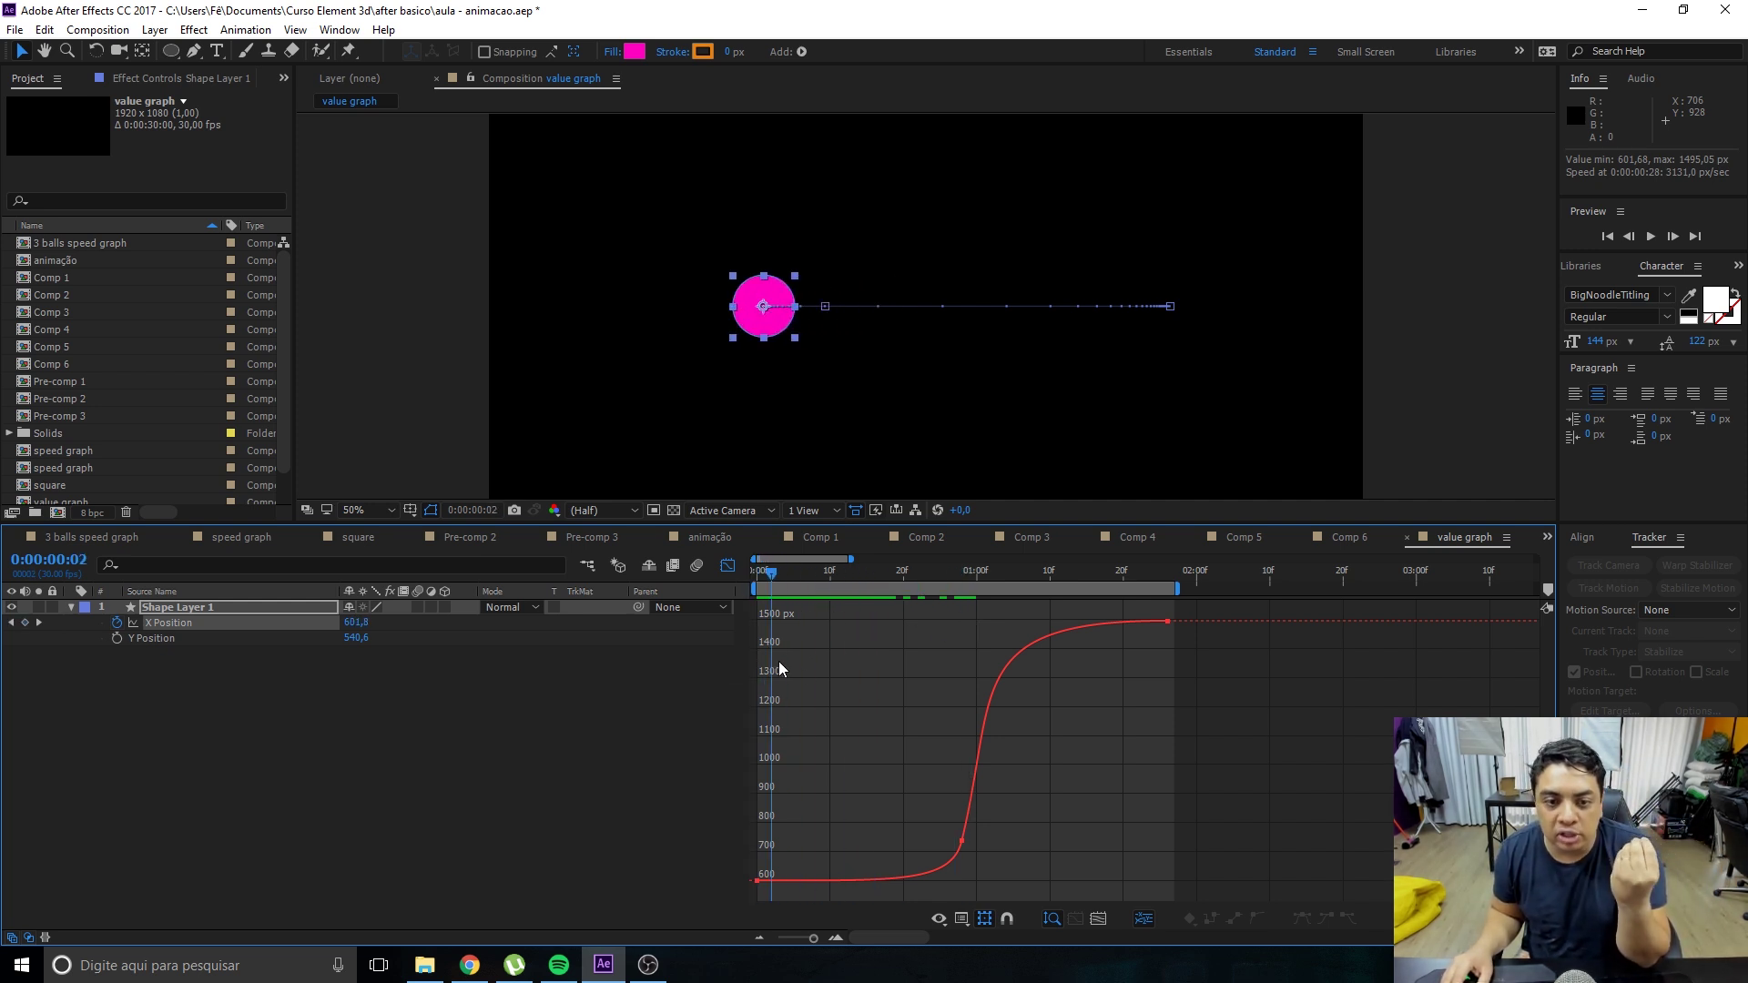
drag(907, 701, 793, 709)
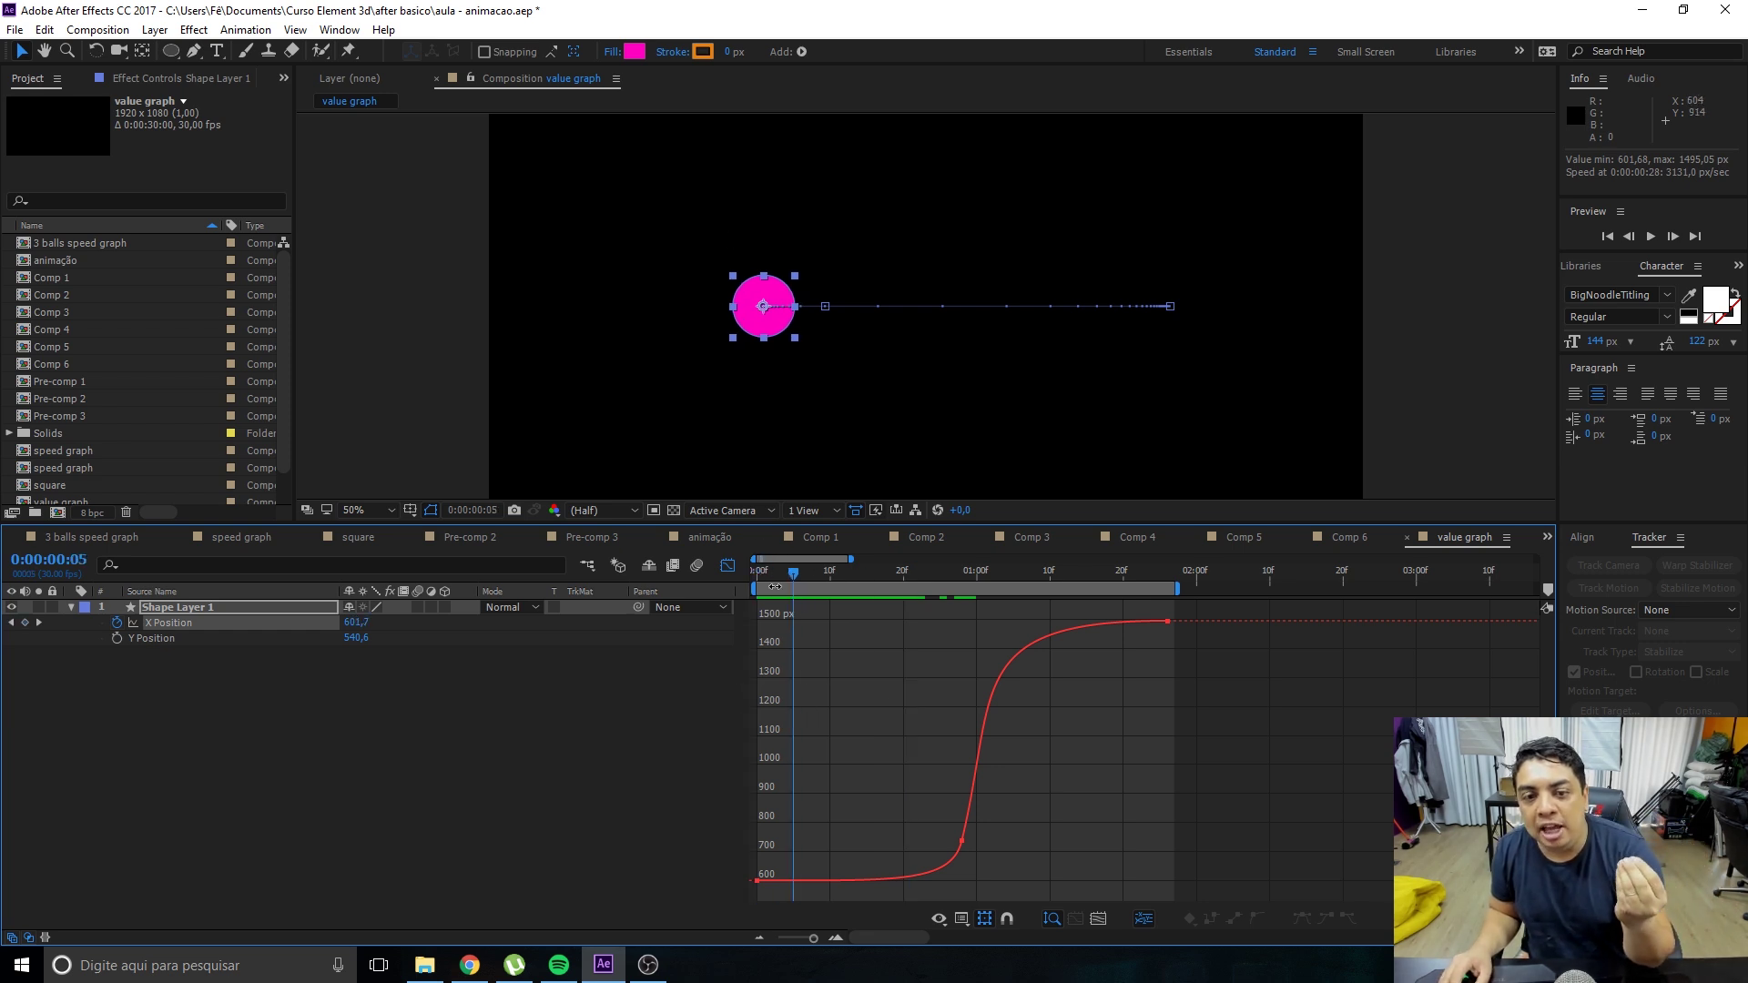
drag(783, 575, 941, 610)
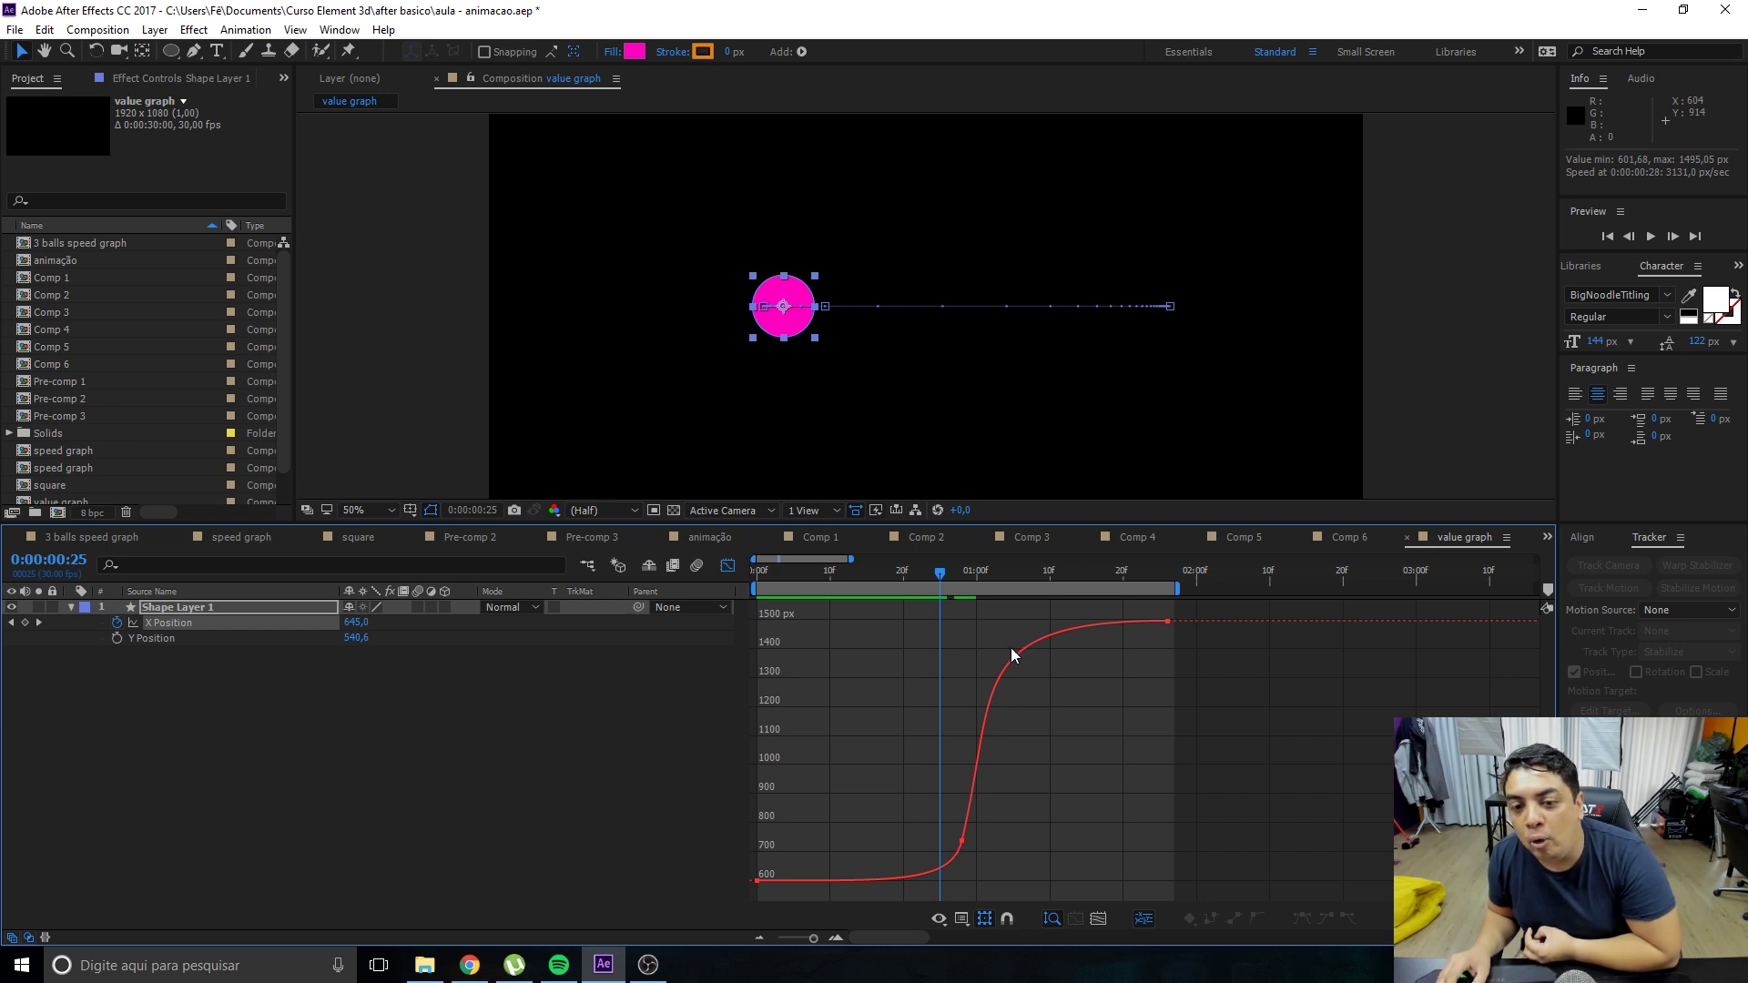
drag(946, 571, 939, 590)
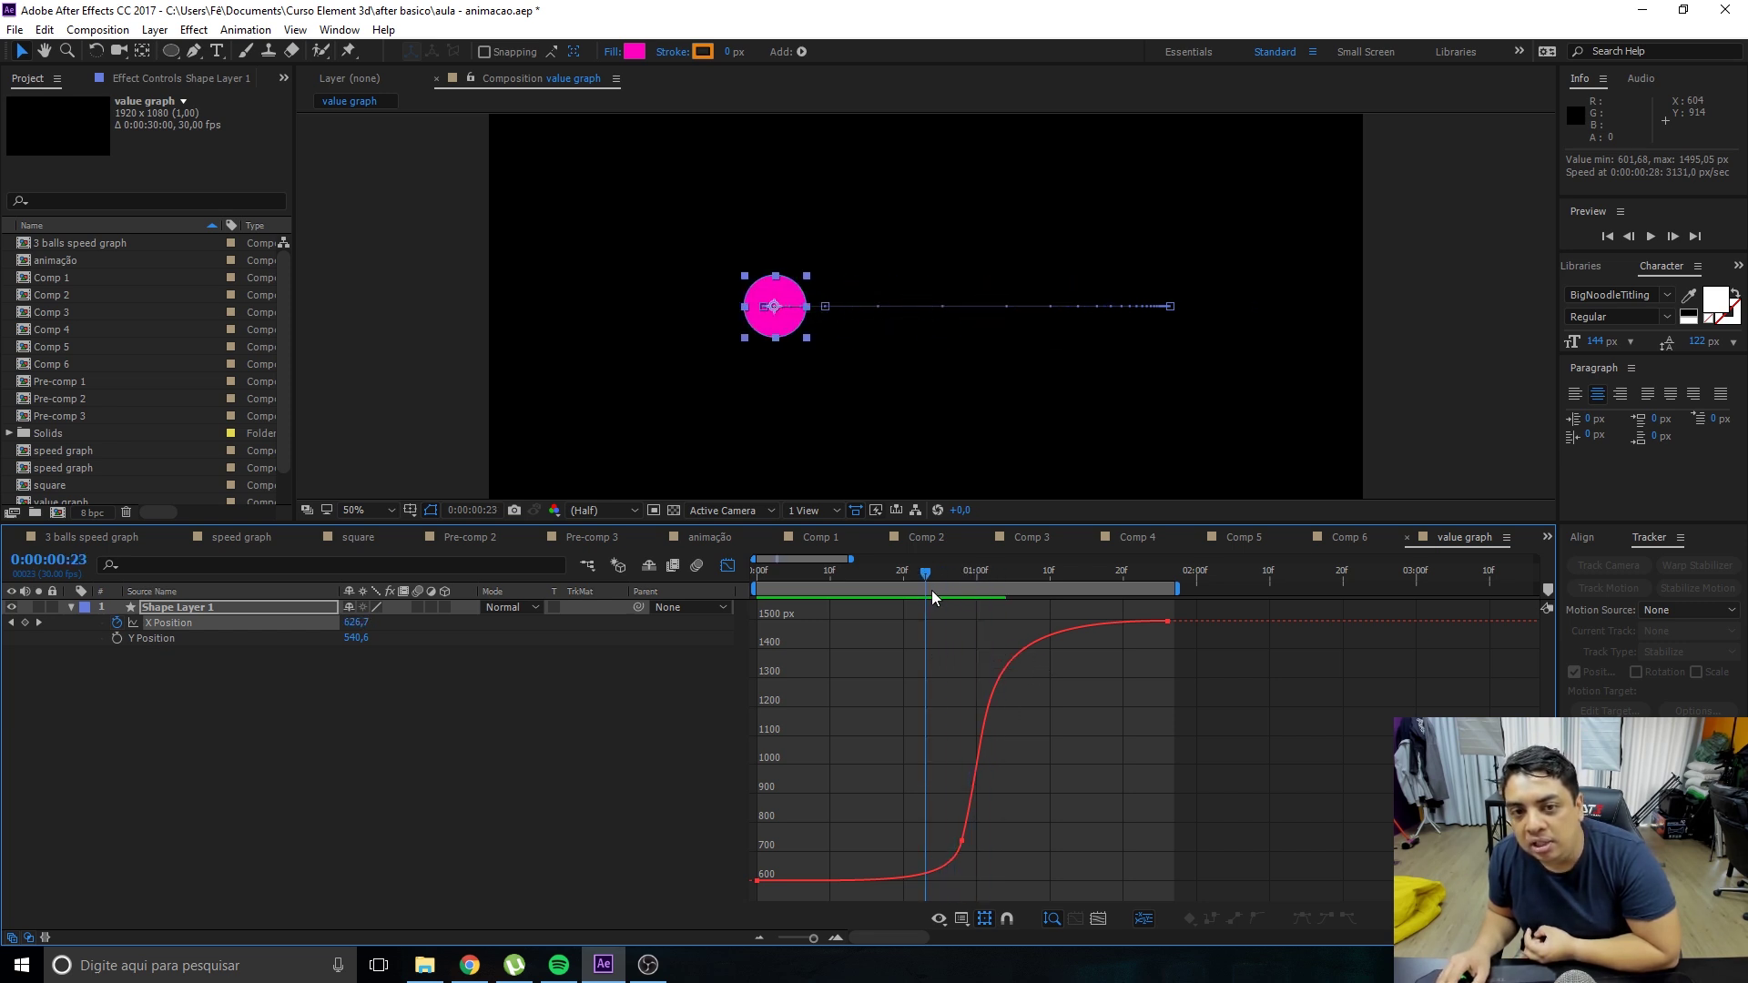
drag(938, 590, 539, 510)
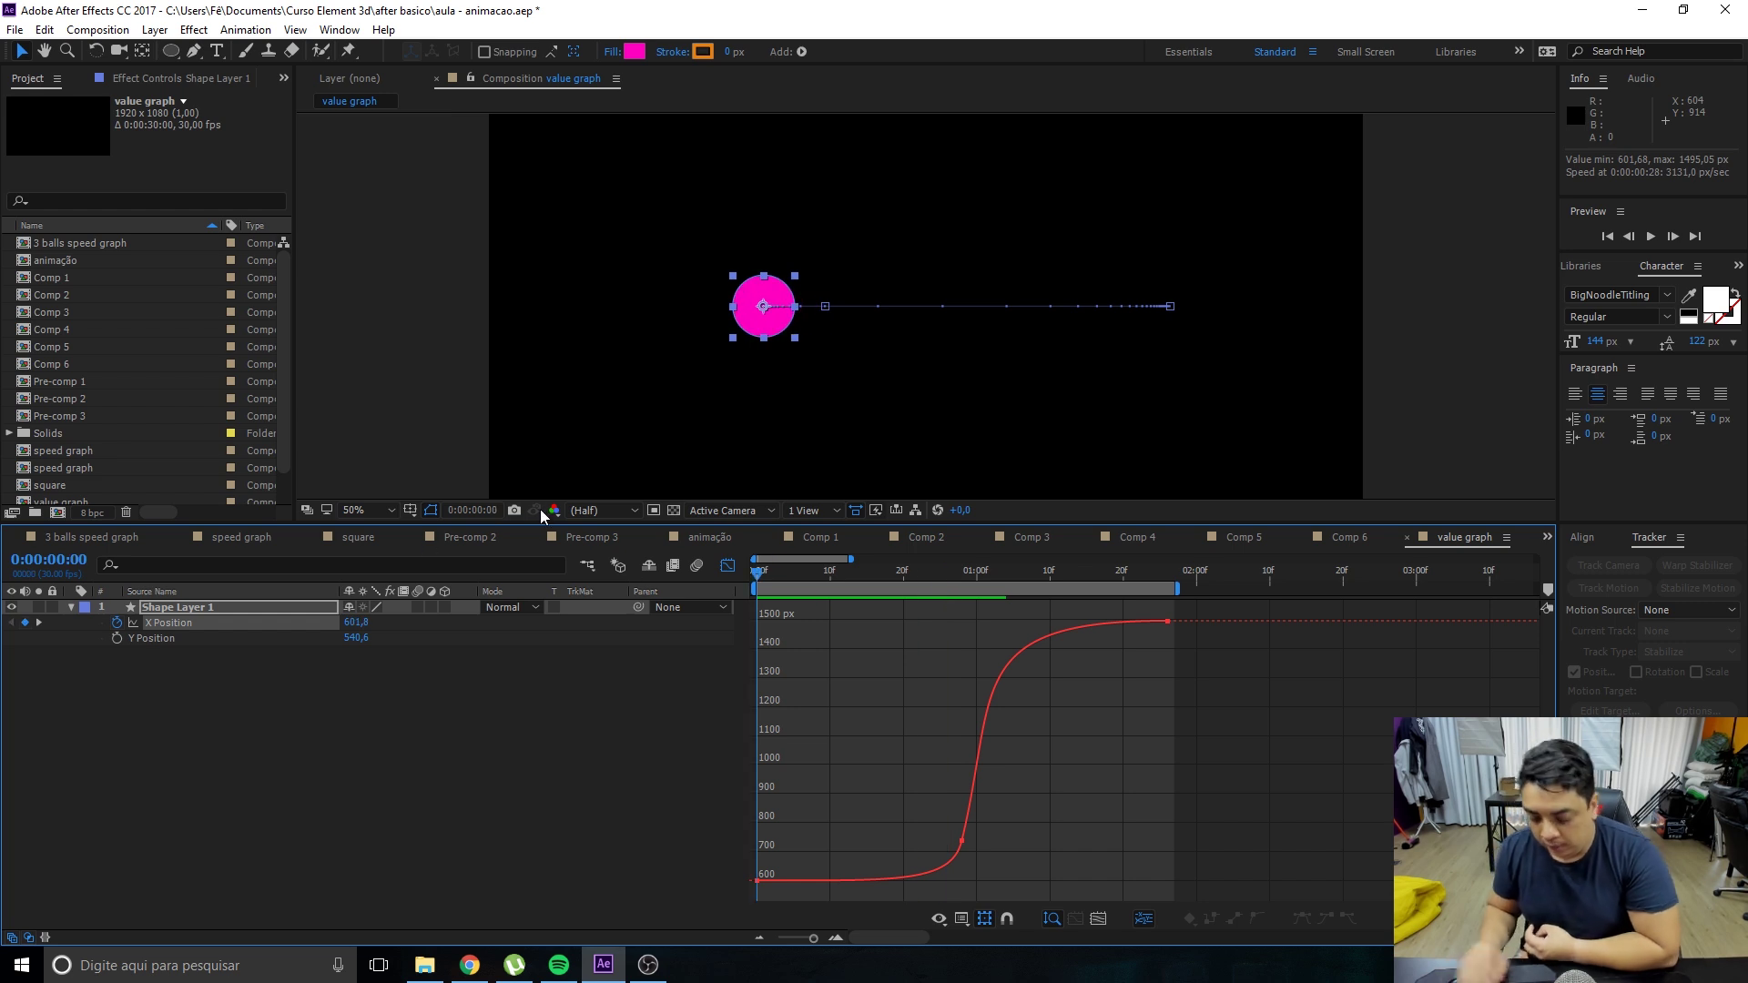
key(space)
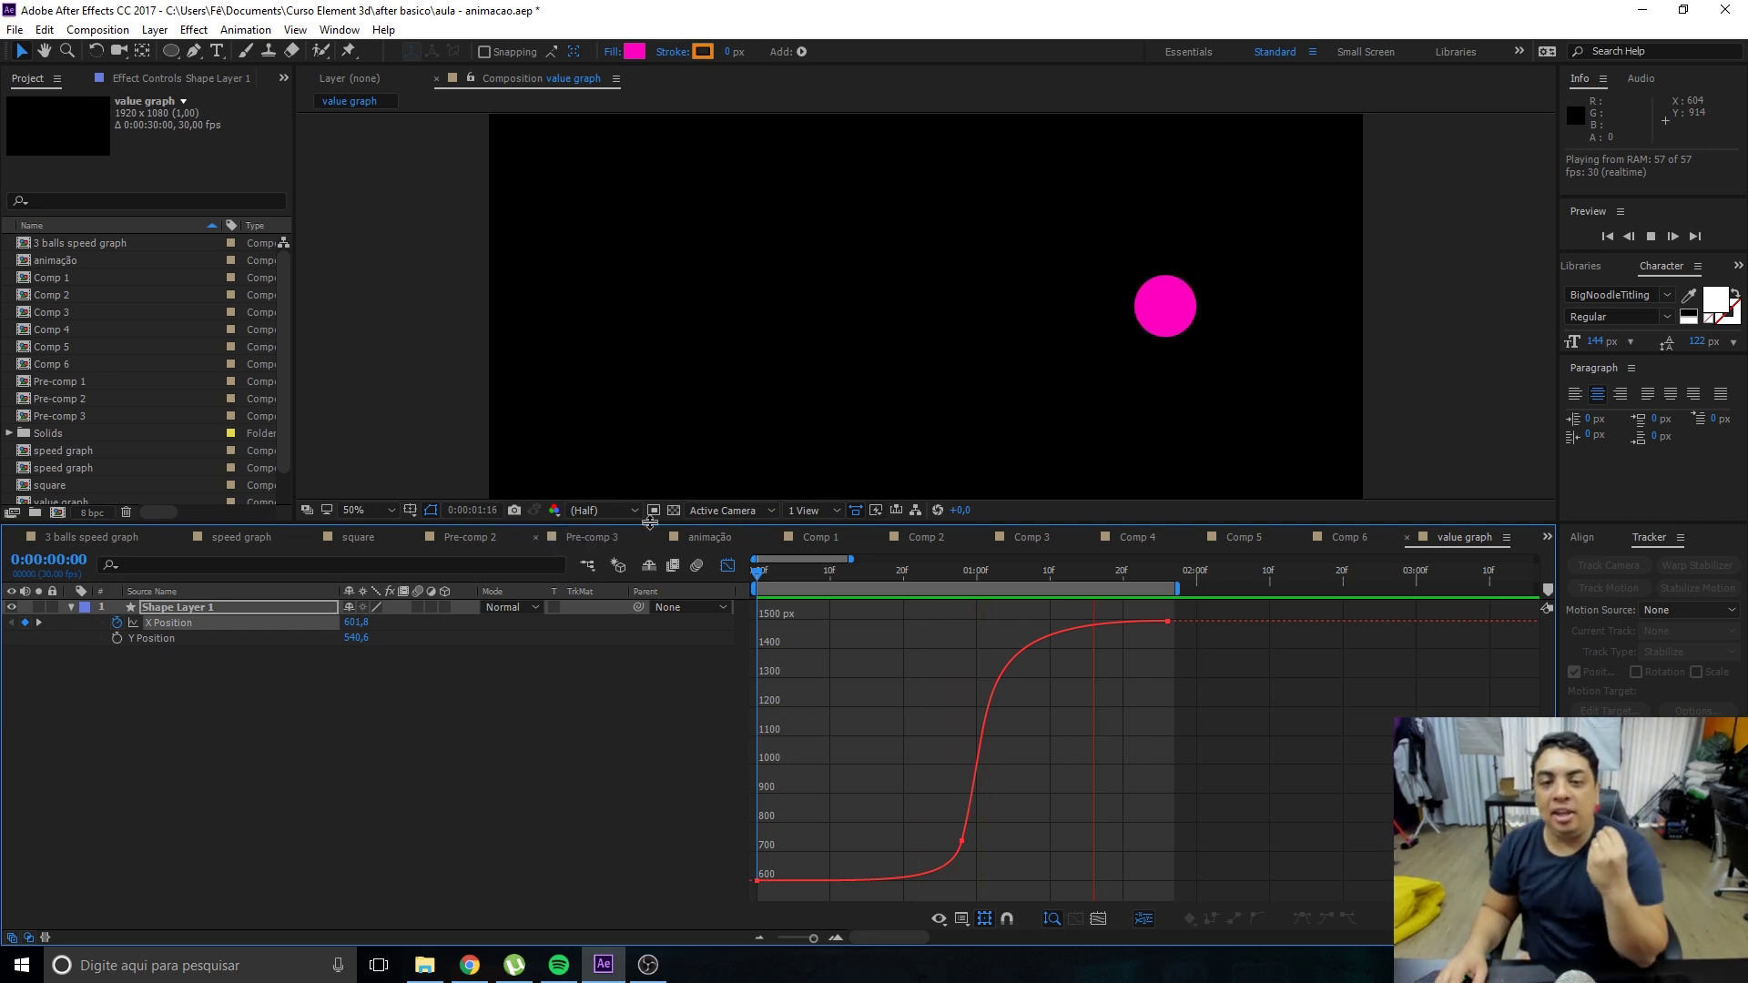
key(space)
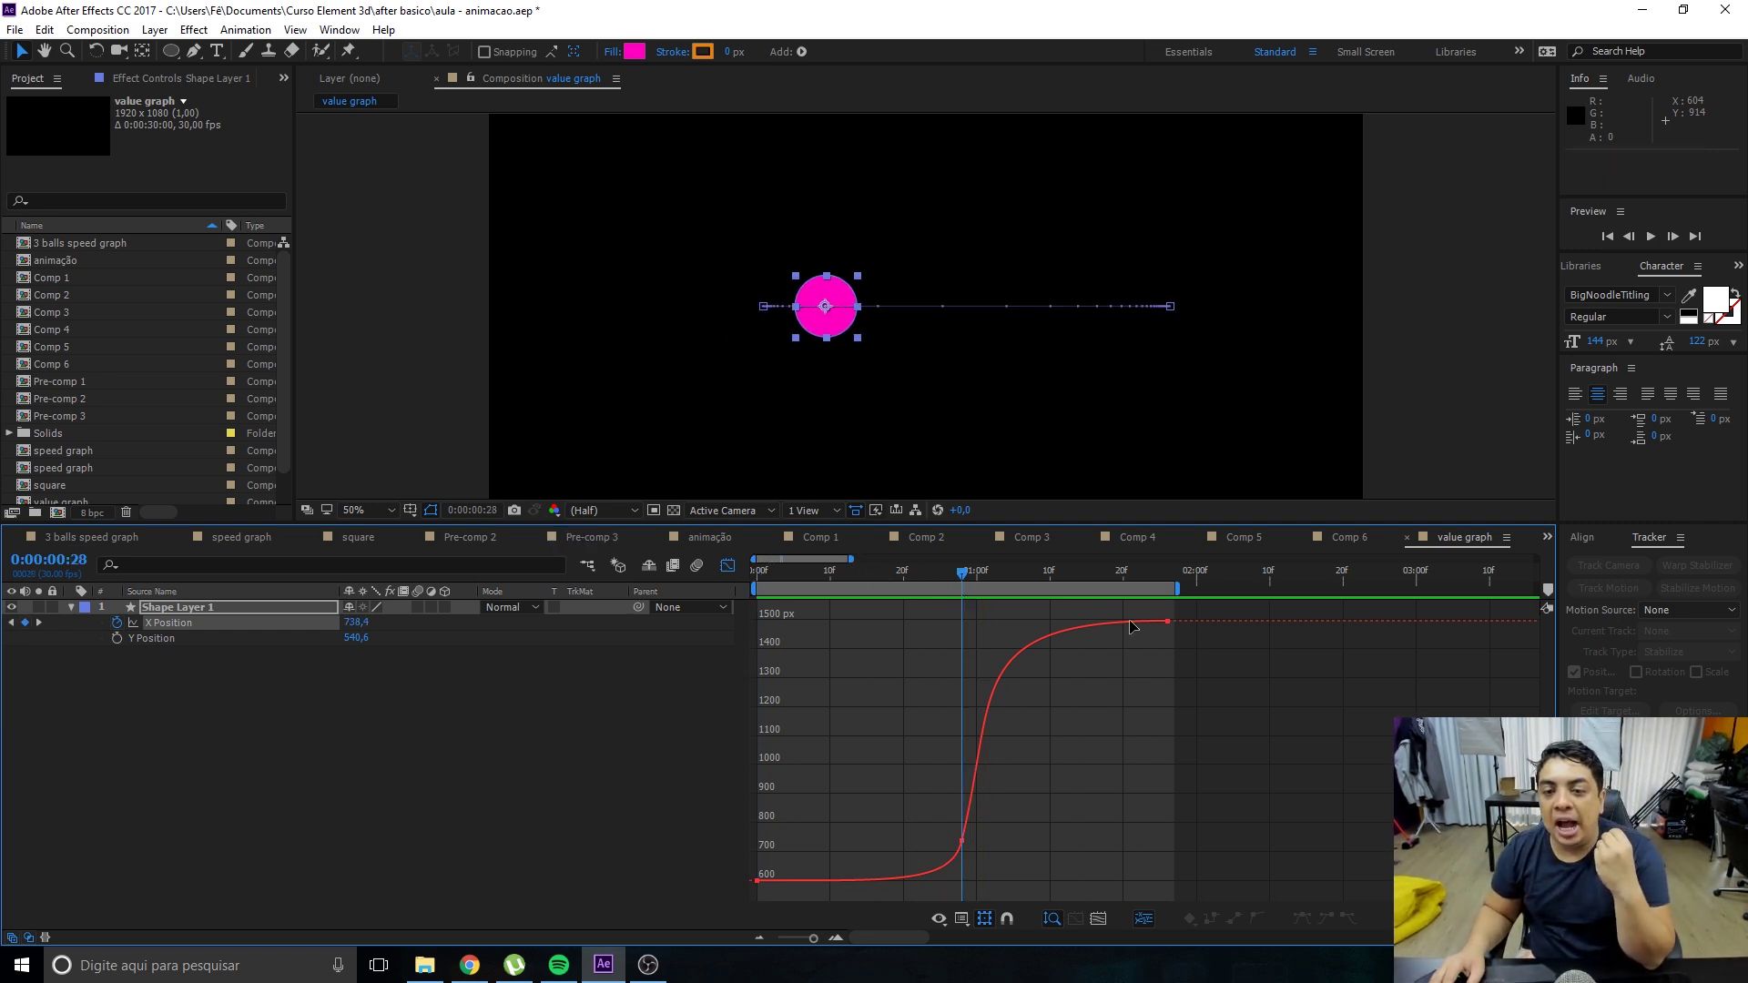
mouse_move(848, 558)
mouse_down()
mouse_move(968, 558)
mouse_move(1039, 589)
mouse_up()
click(967, 573)
Extend the work area to about 3:00 and add a later X Position keyframe near 1817 px.
drag(907, 573, 985, 599)
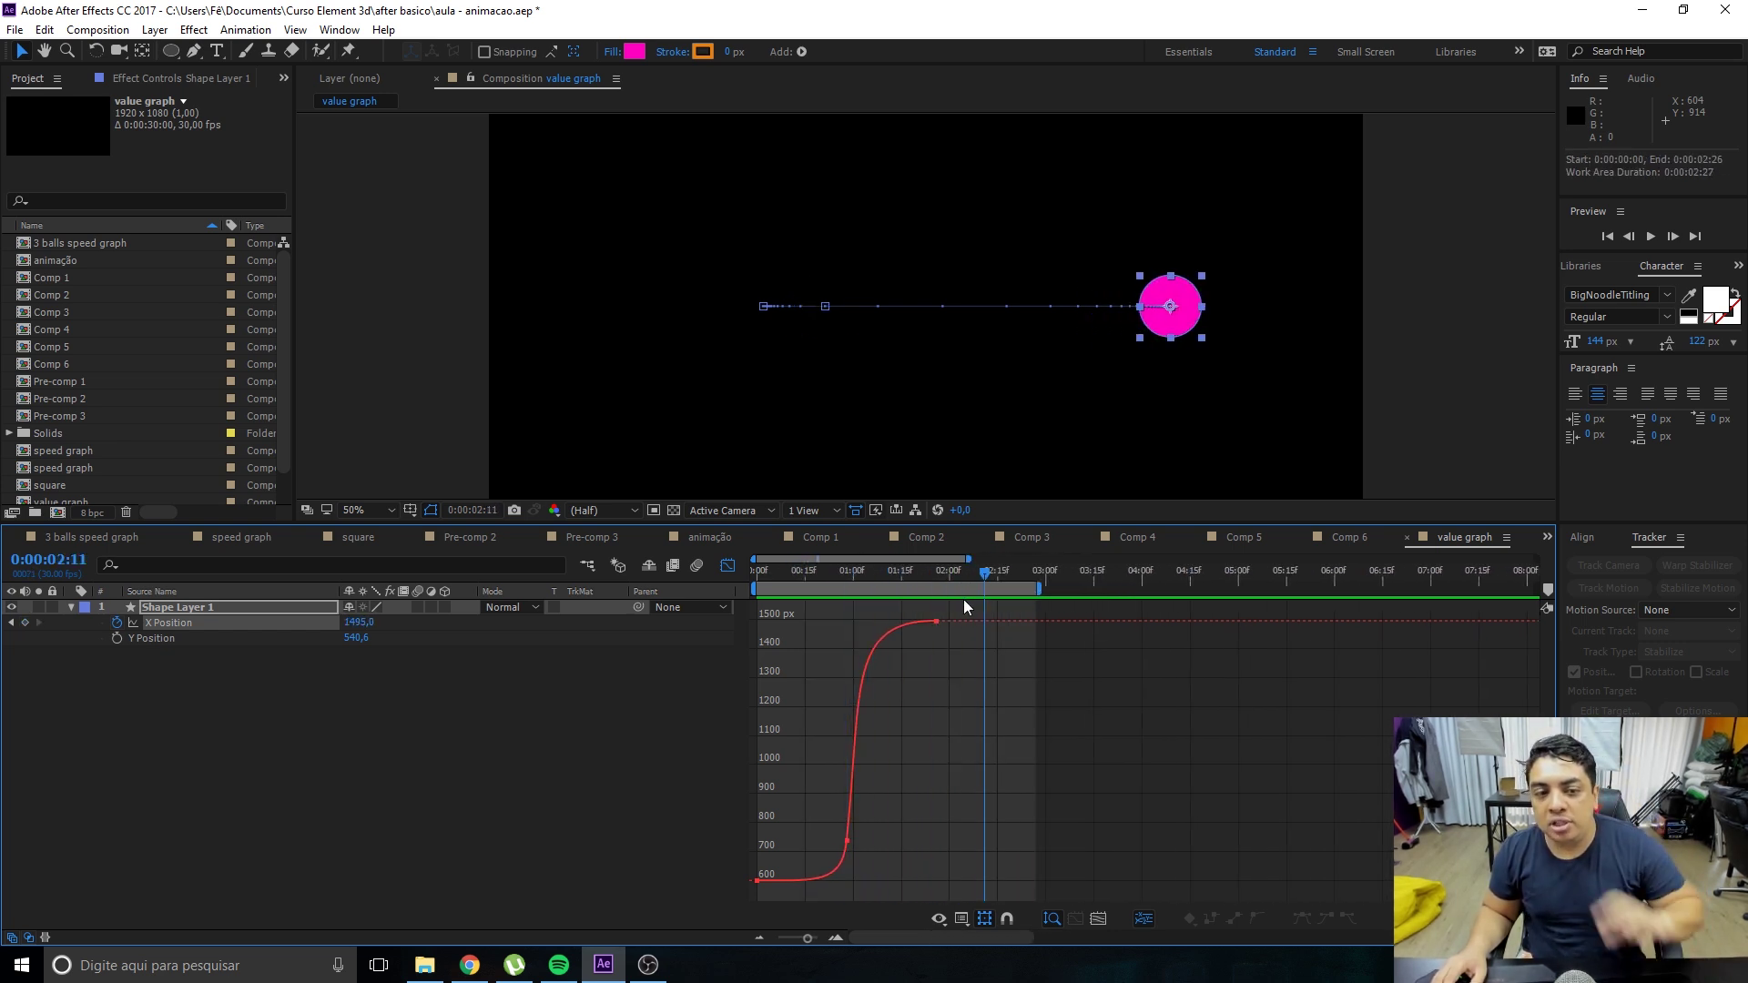
mouse_move(353, 628)
mouse_down()
mouse_move(502, 667)
mouse_move(410, 665)
mouse_move(771, 669)
mouse_move(690, 669)
mouse_up()
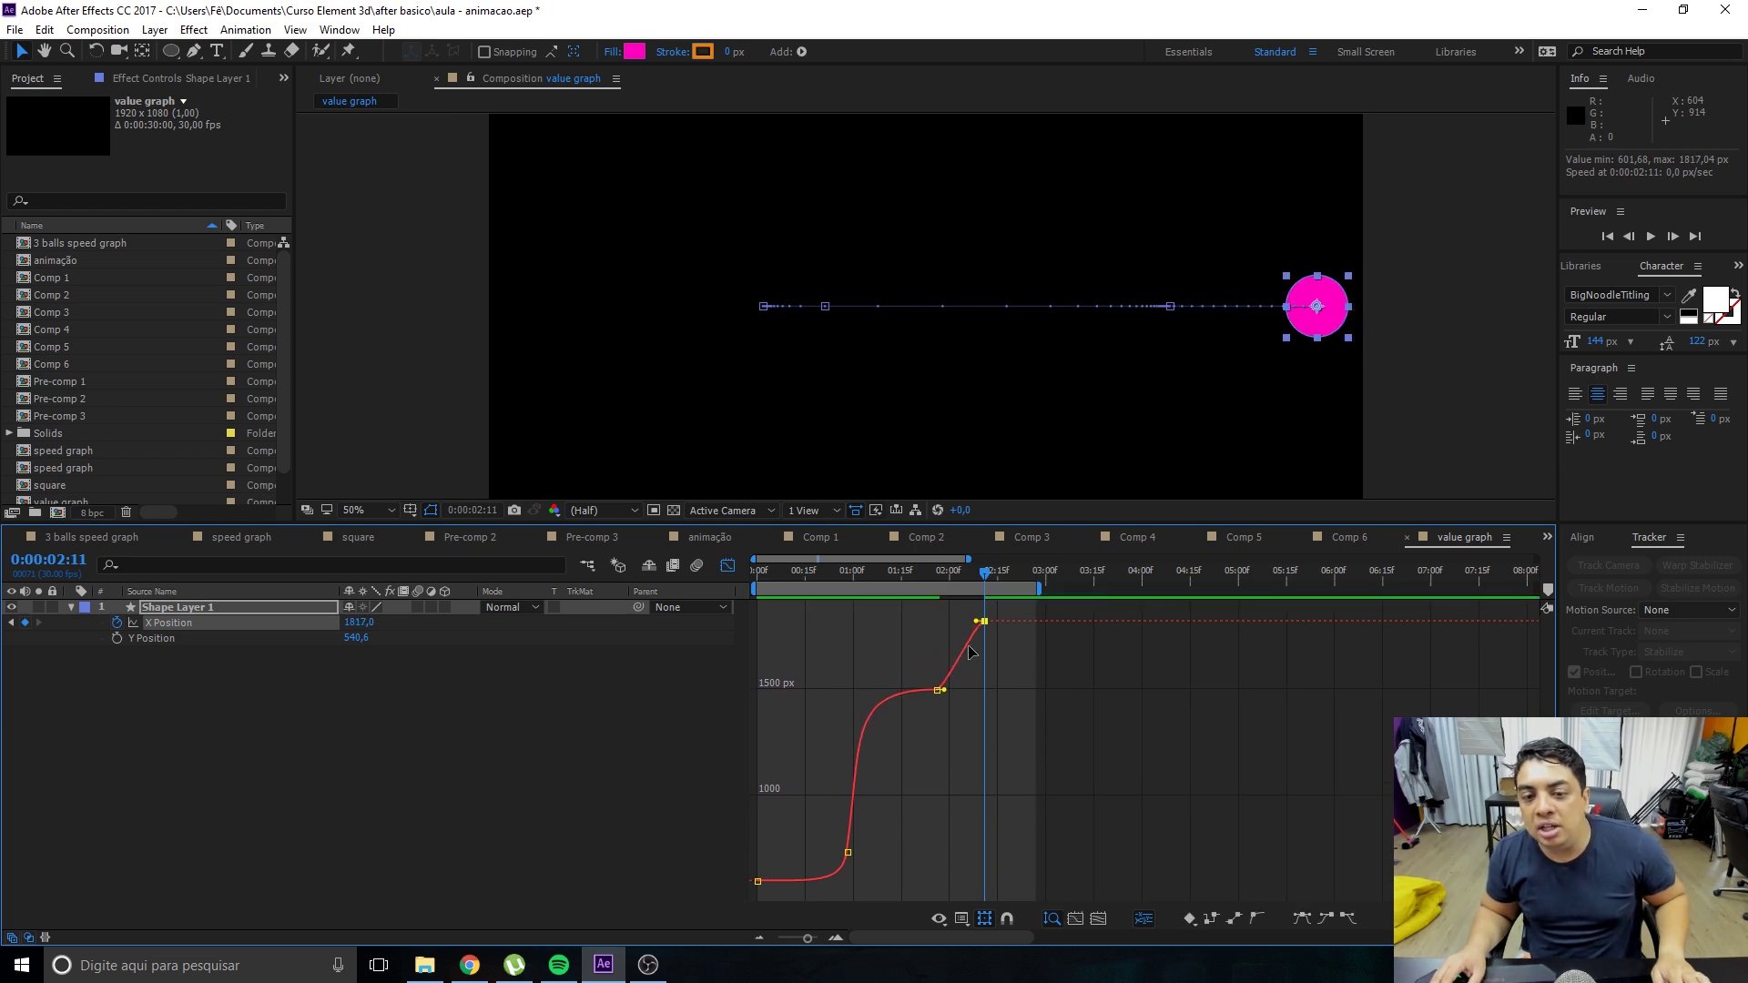
drag(973, 581, 950, 585)
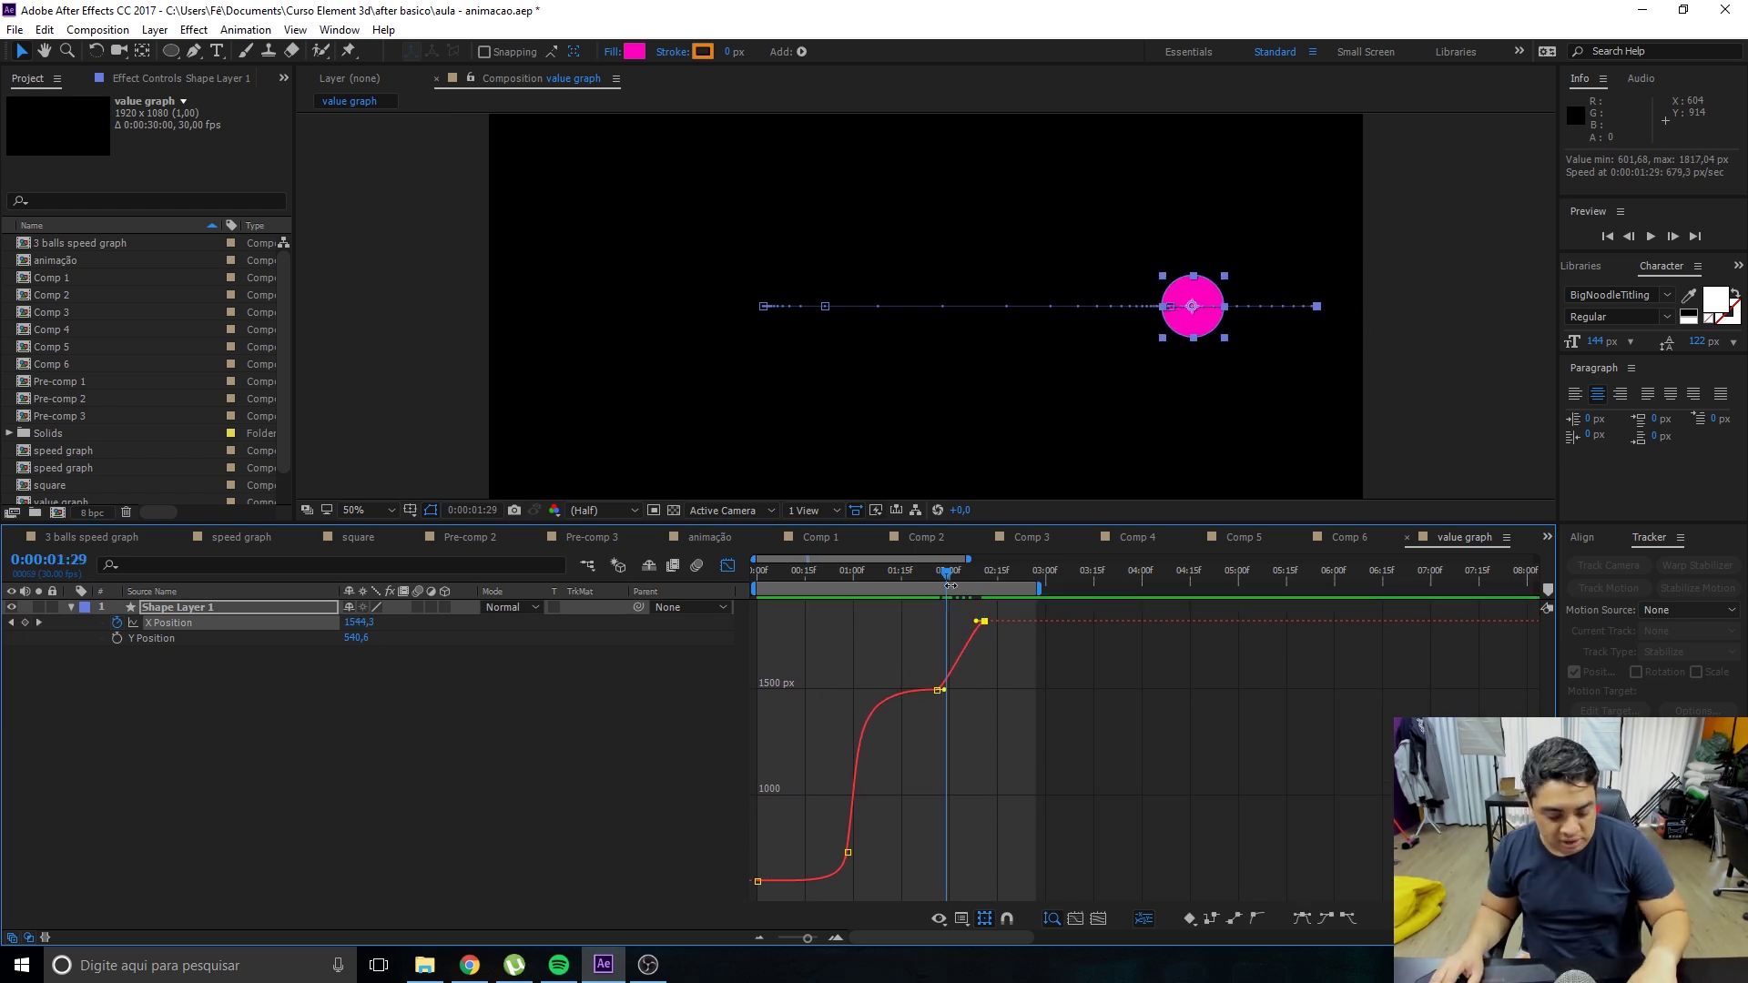
key(equal)
drag(862, 557, 836, 557)
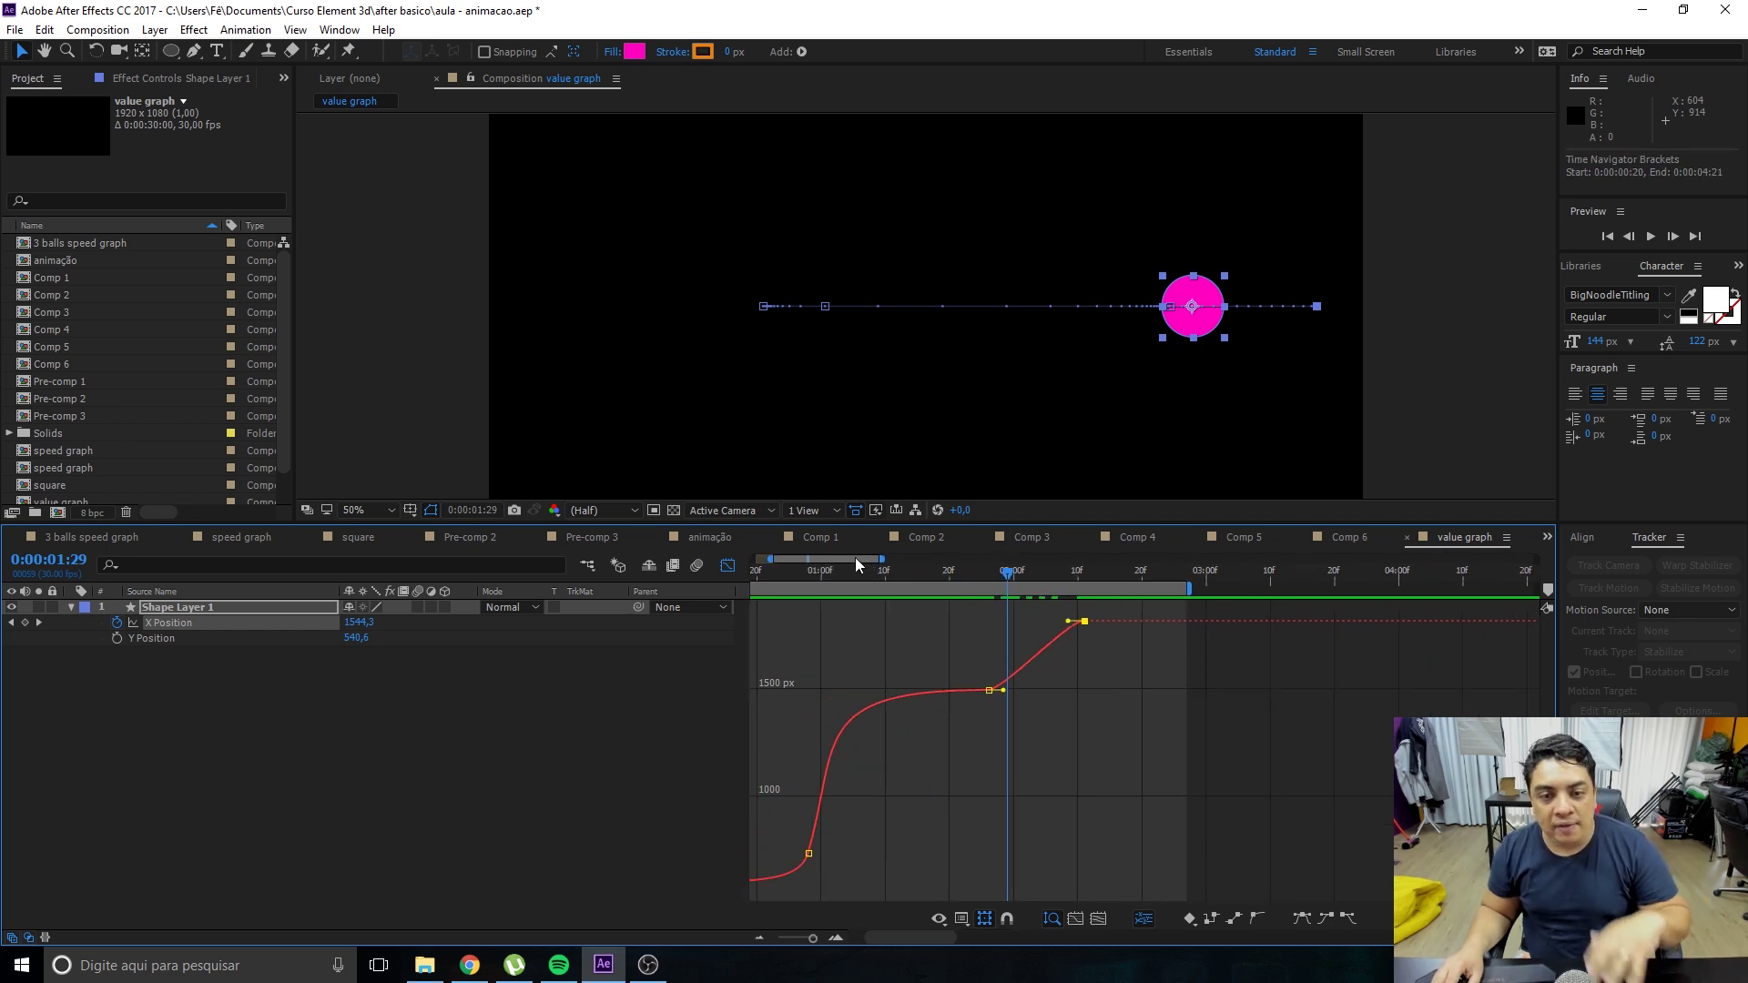
Lengthen the eases between the upper keyframes around 1500 px to smooth the curve's top.
drag(1133, 691, 1192, 684)
drag(1196, 621, 1289, 628)
click(1247, 679)
click(1118, 694)
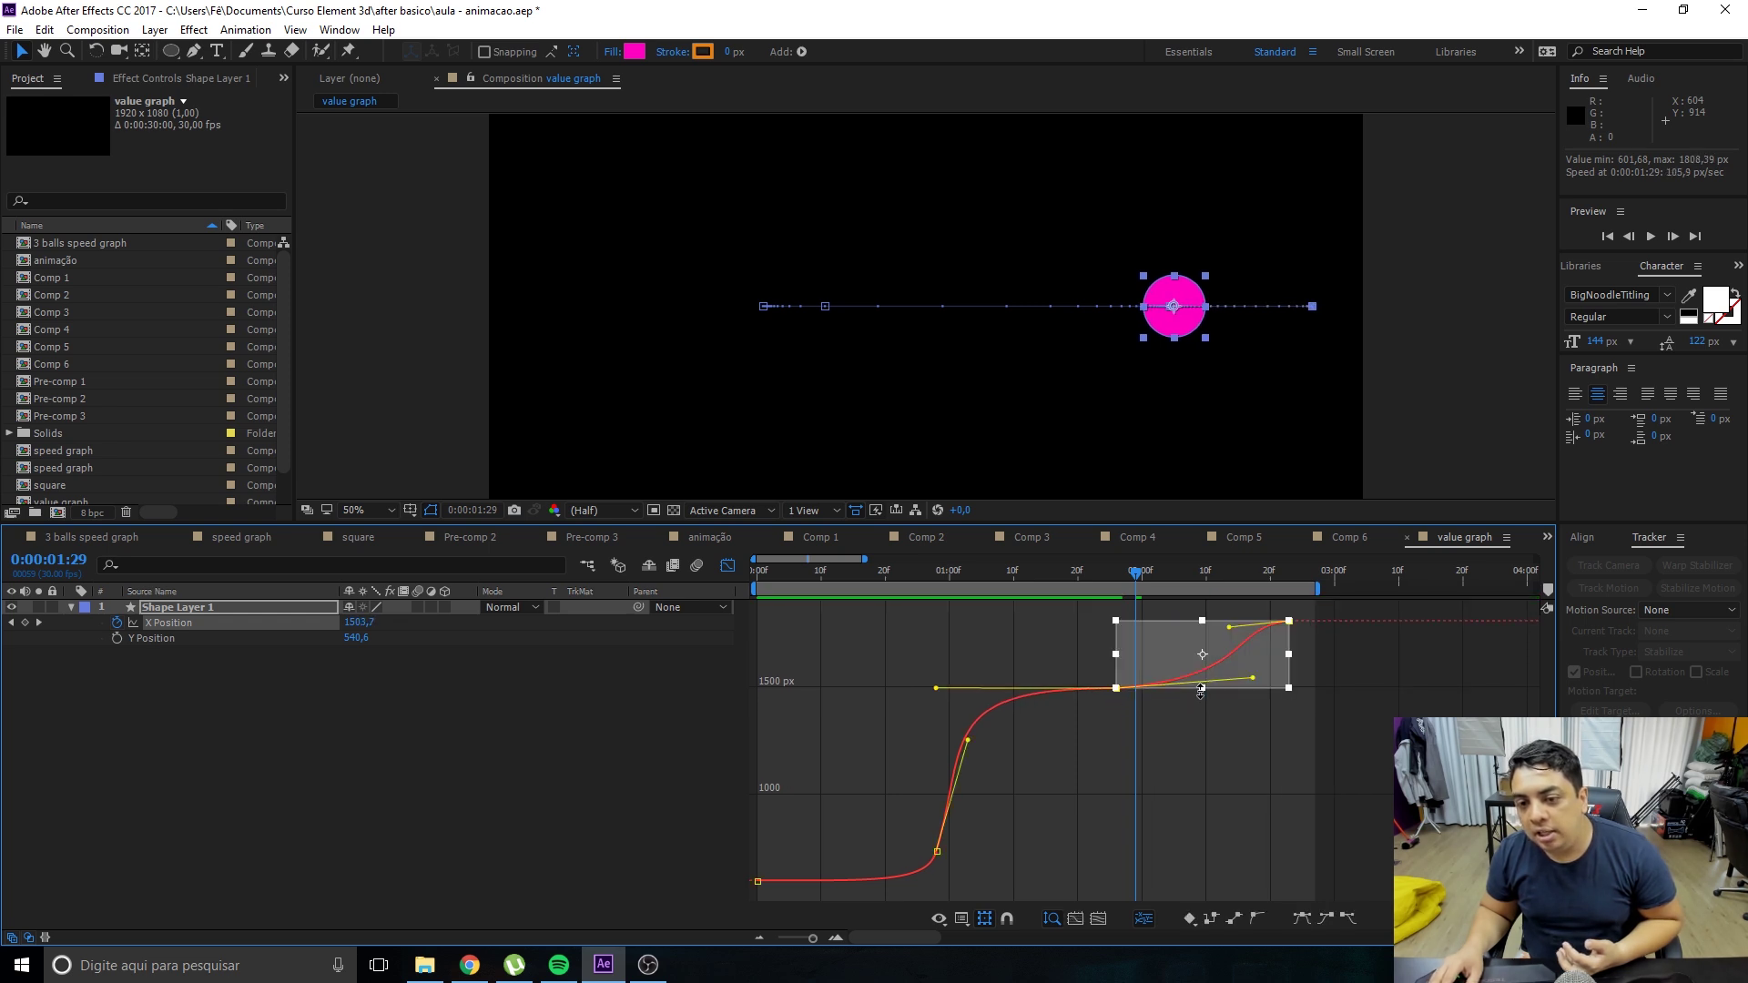
click(1248, 694)
click(1119, 690)
drag(1278, 680, 1374, 675)
drag(1221, 690, 1224, 684)
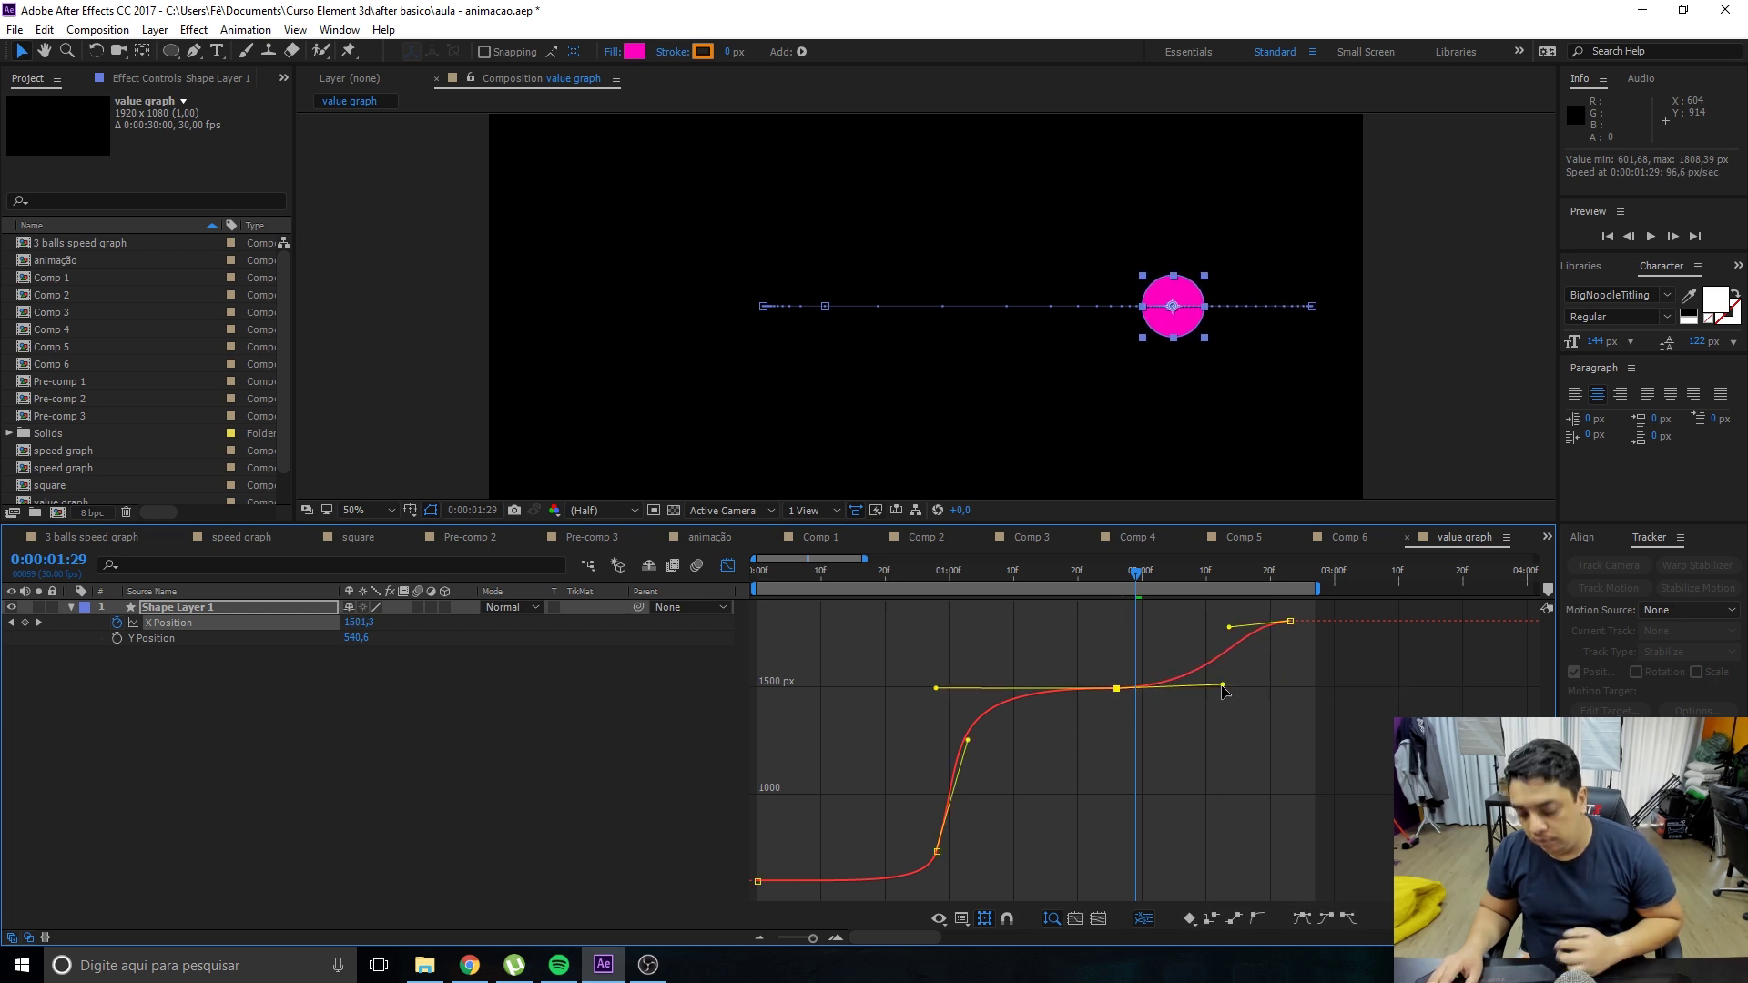
Preview the animation and inspect the circle's motion around 1:13–1:14.
key(space)
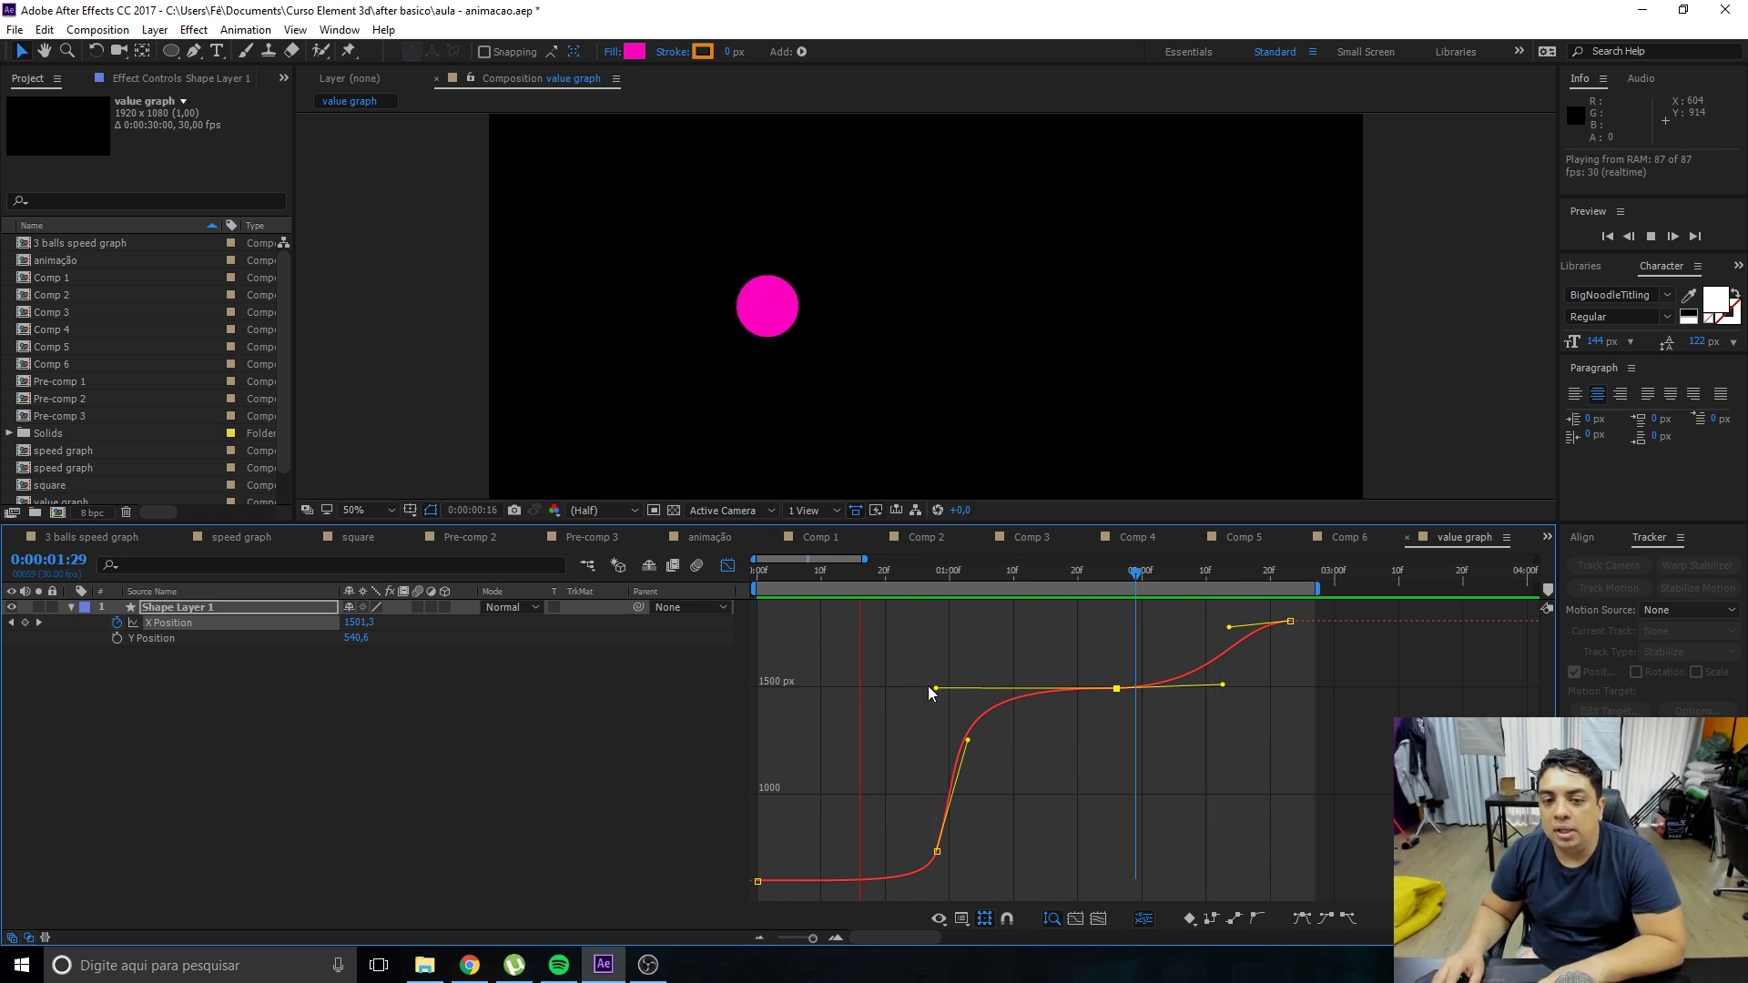
key(space)
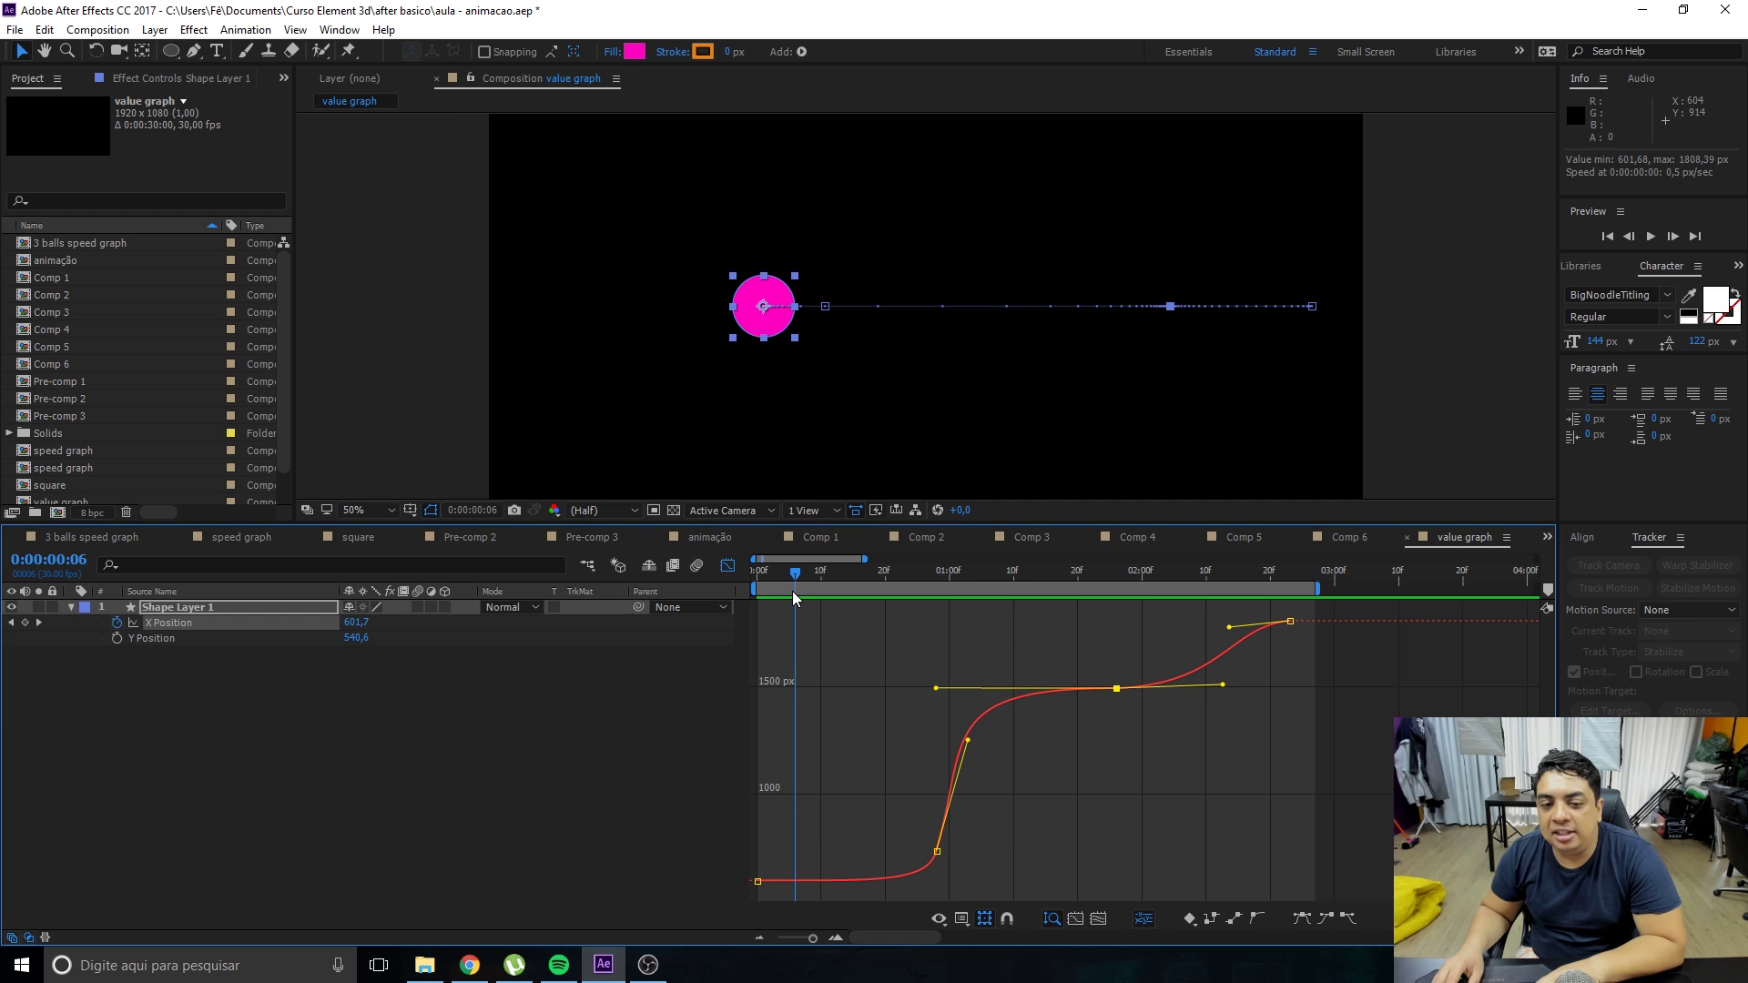
drag(816, 596, 1029, 637)
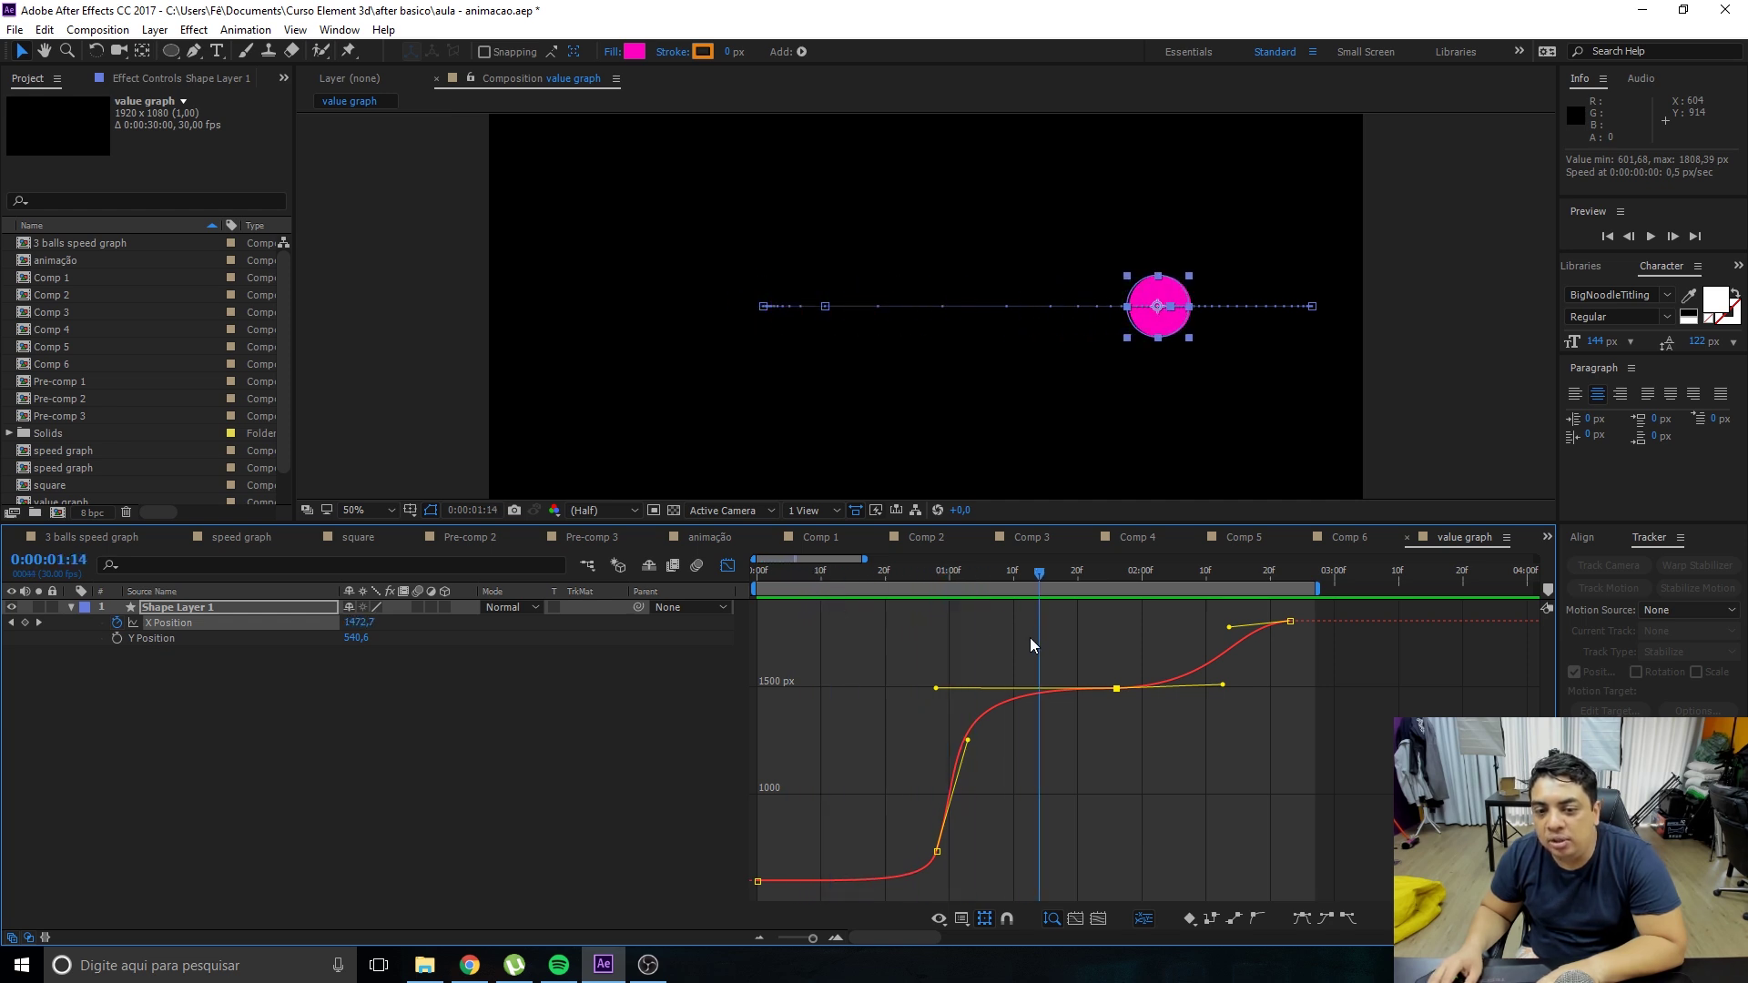
key(space)
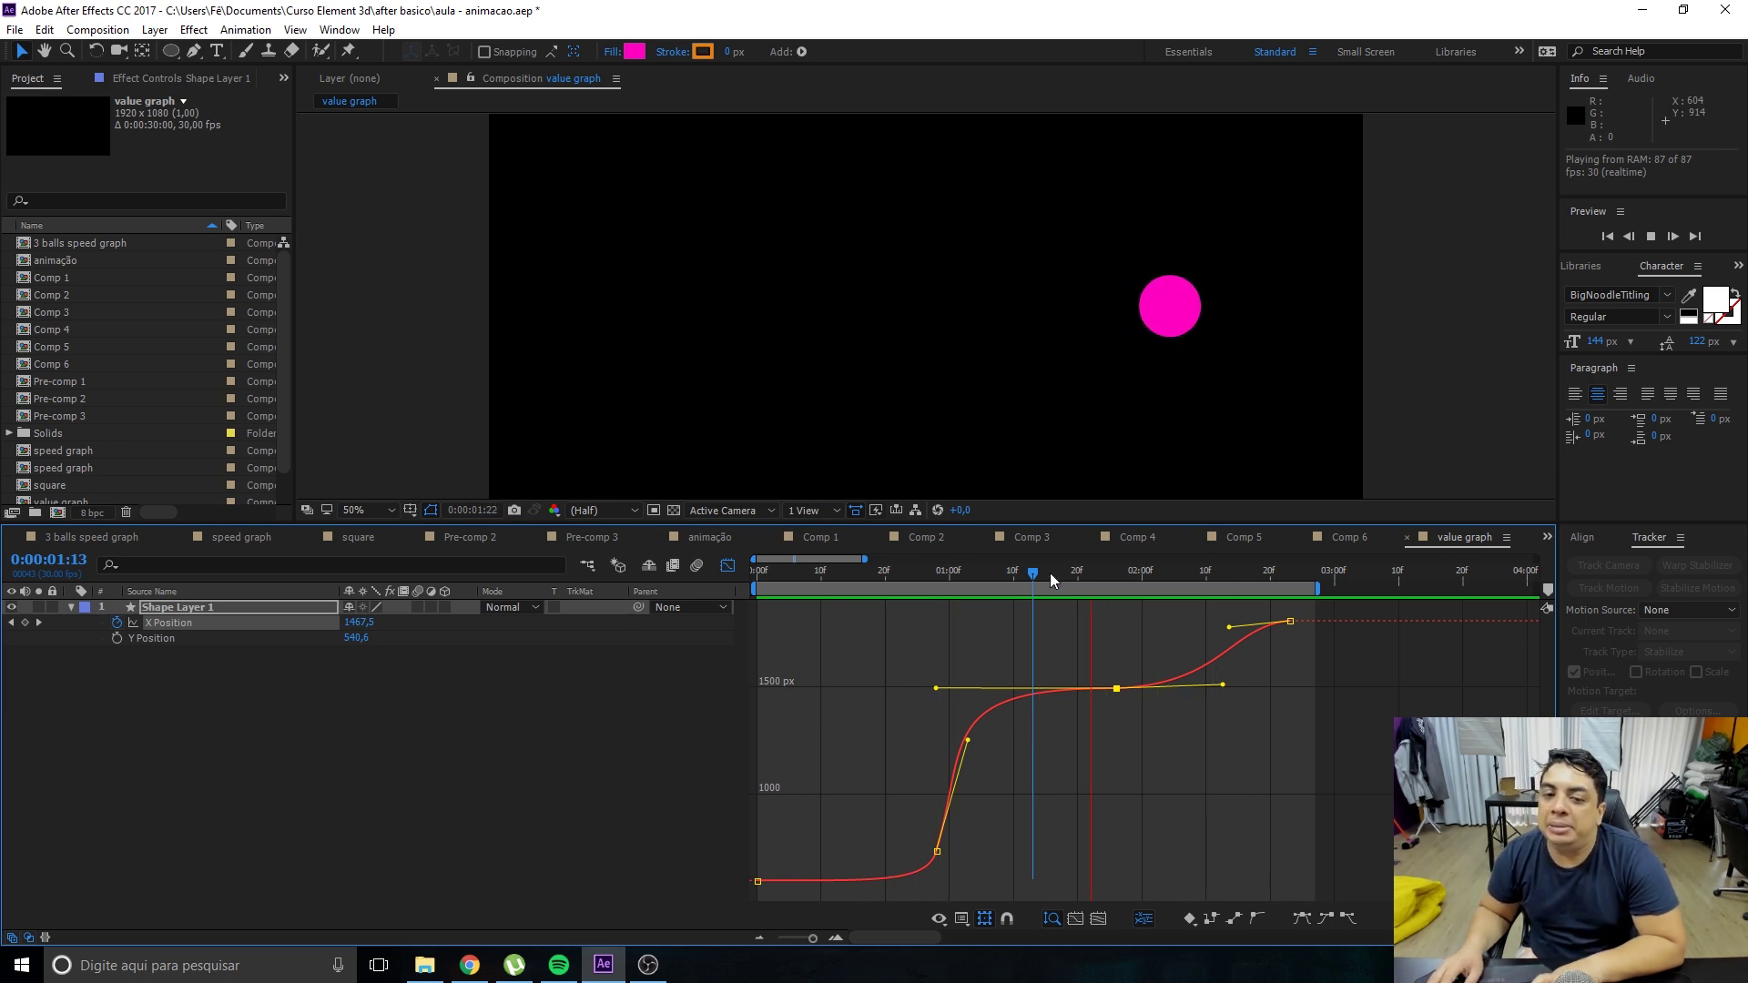
key(space)
drag(1029, 584, 1038, 583)
click(1073, 753)
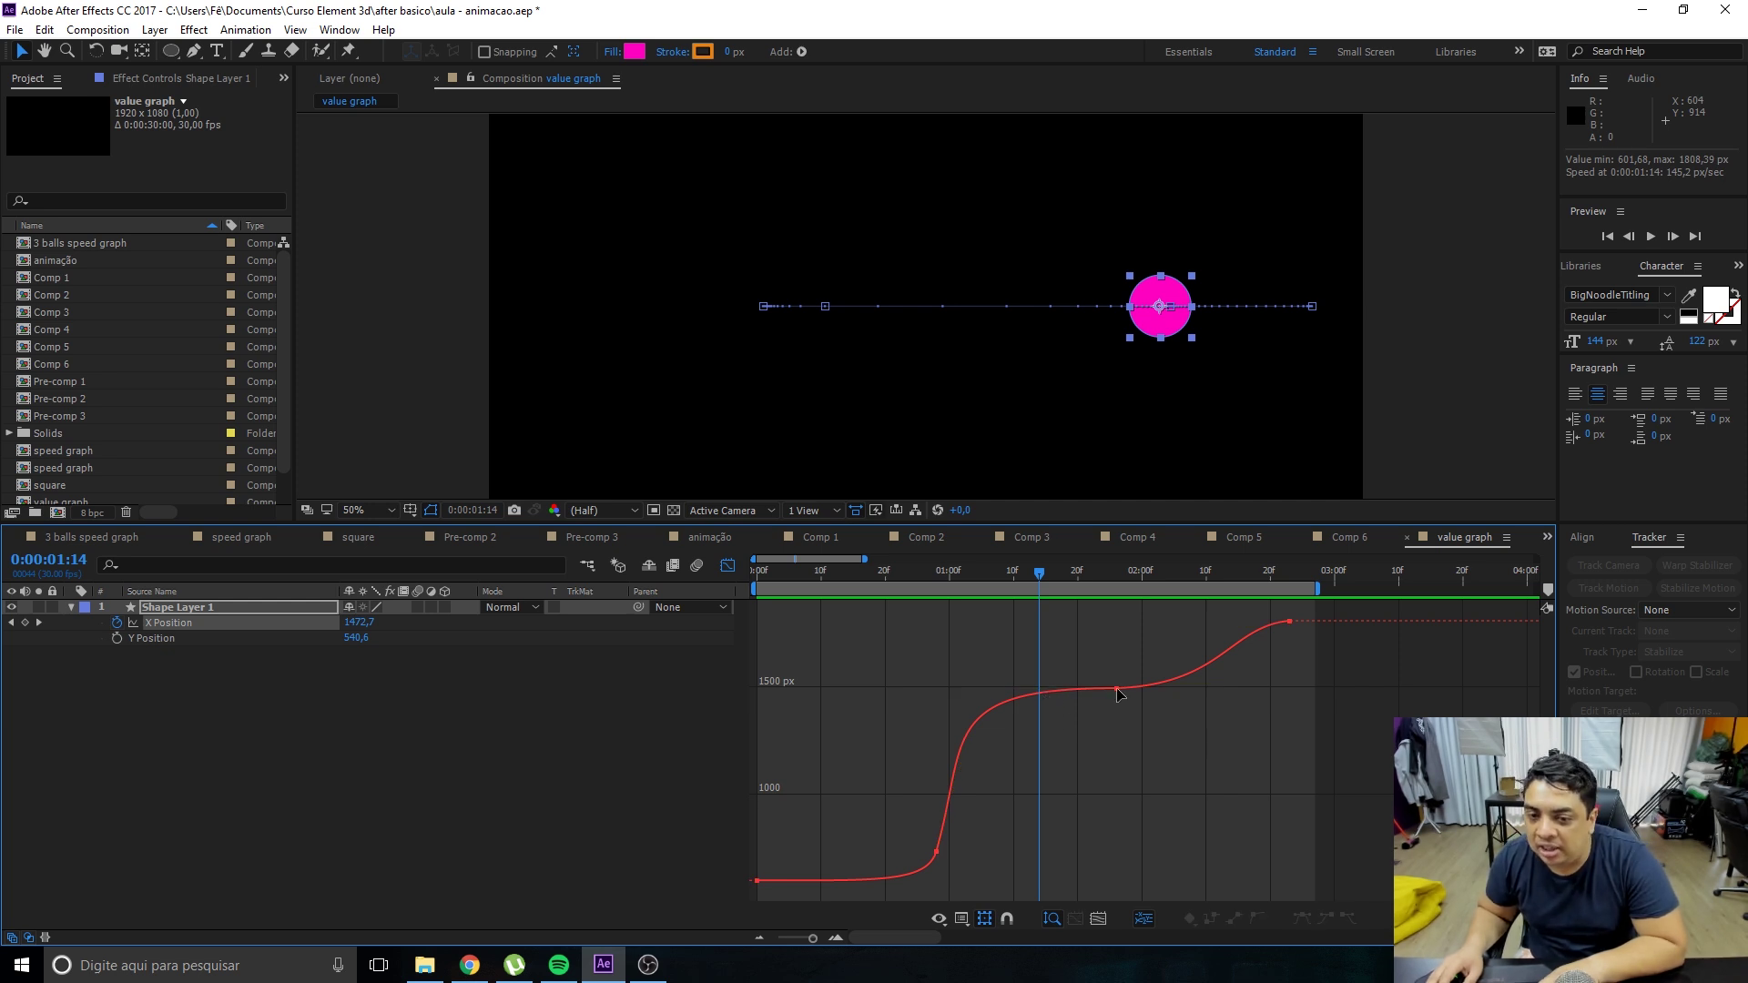
Scrub back through 1:10, 0:25 and 1:00, then select the middle keyframe to show its handles.
drag(1039, 573, 1014, 574)
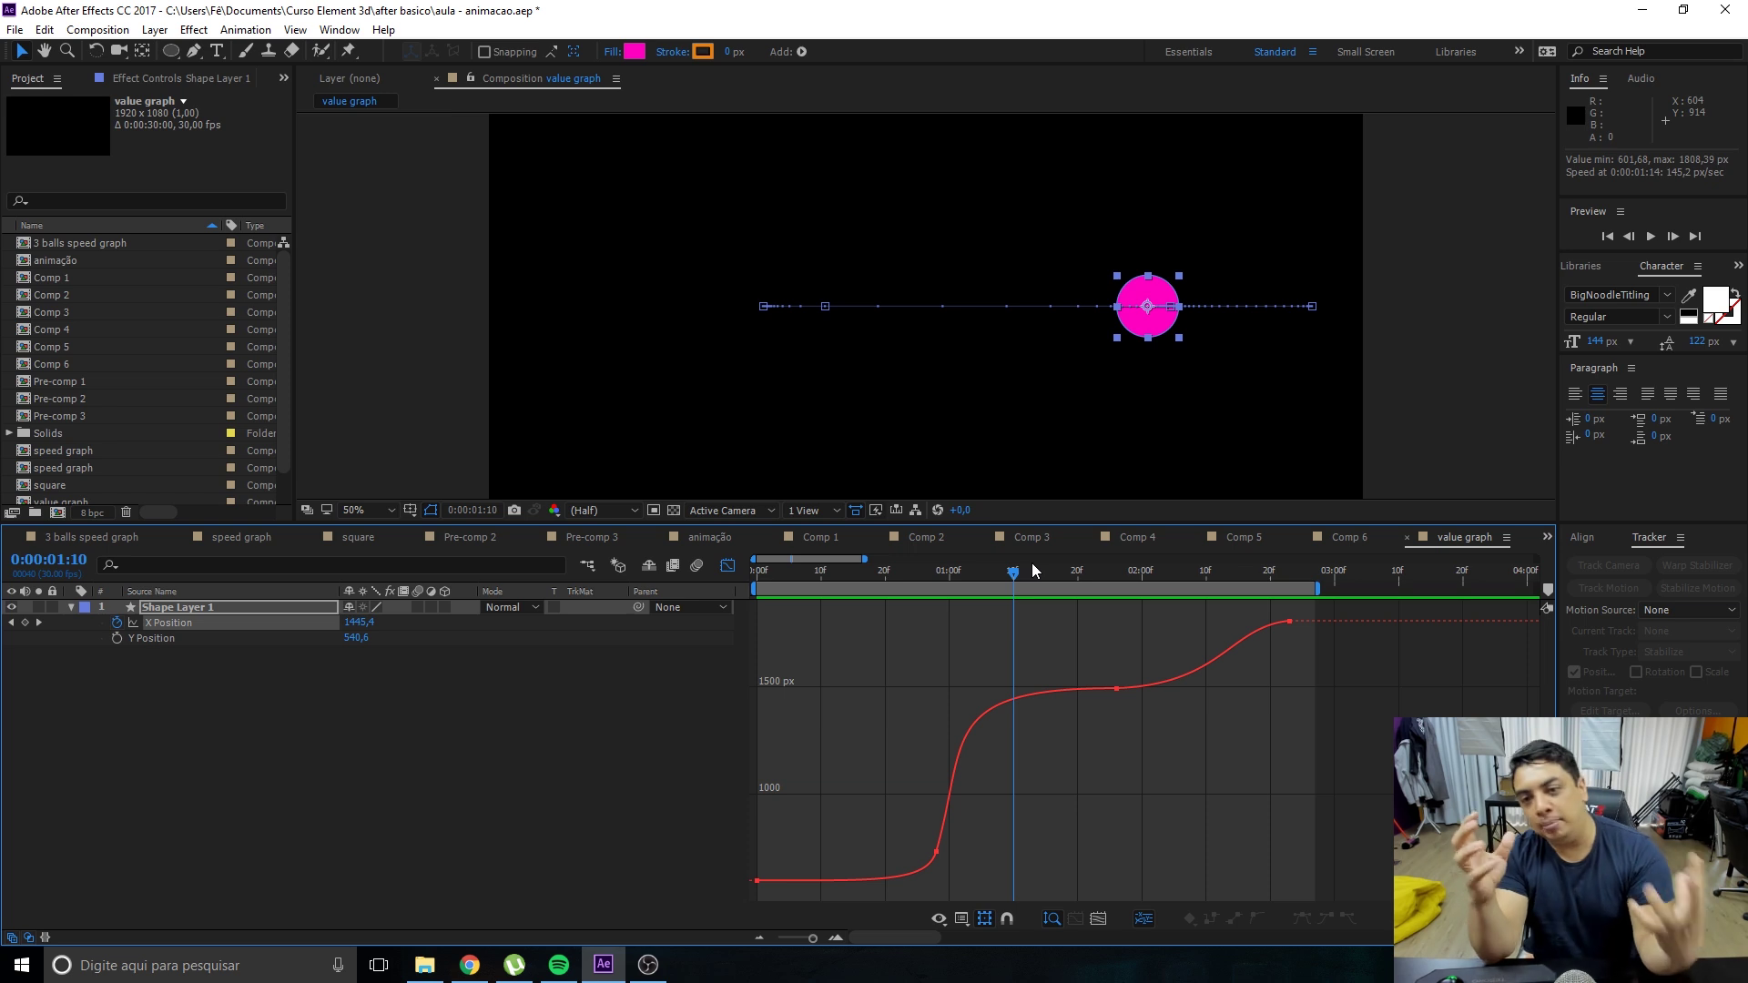
drag(922, 583, 919, 586)
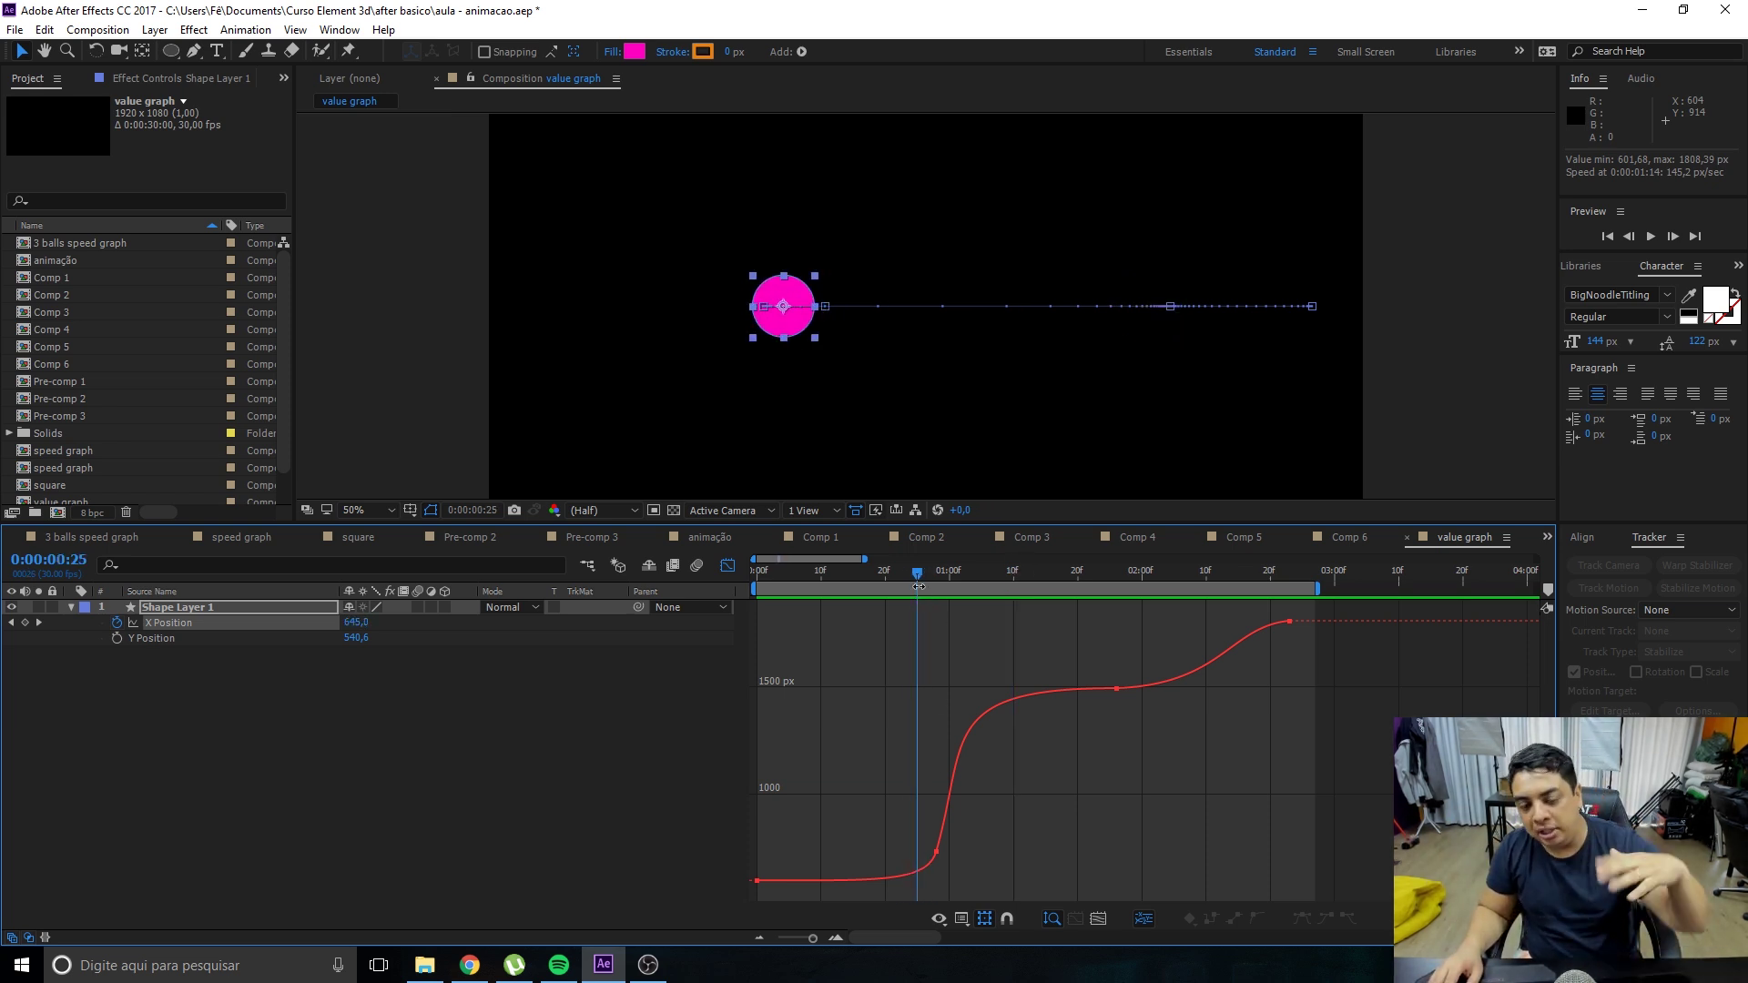
mouse_move(915, 577)
mouse_down()
mouse_move(947, 609)
mouse_move(1072, 608)
mouse_move(1106, 663)
mouse_up()
click(1117, 689)
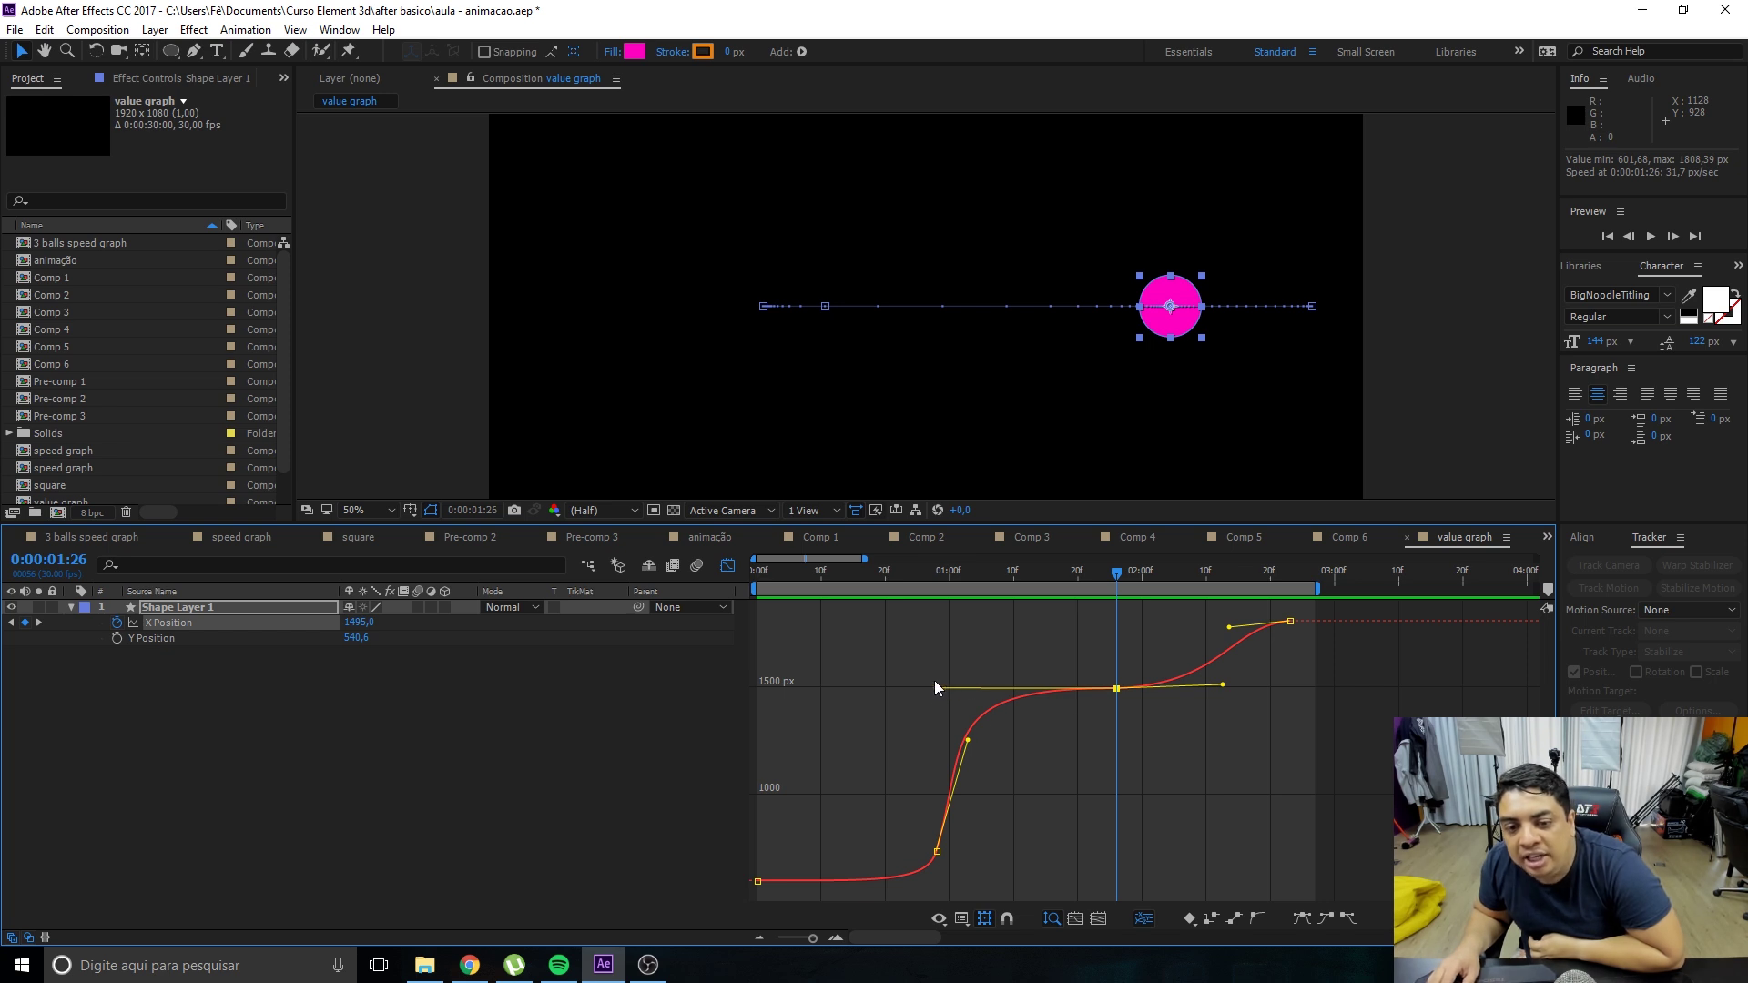
Reshape the ramp's handles, delete the middle X Position keyframe, and preview the new motion.
drag(935, 684, 985, 743)
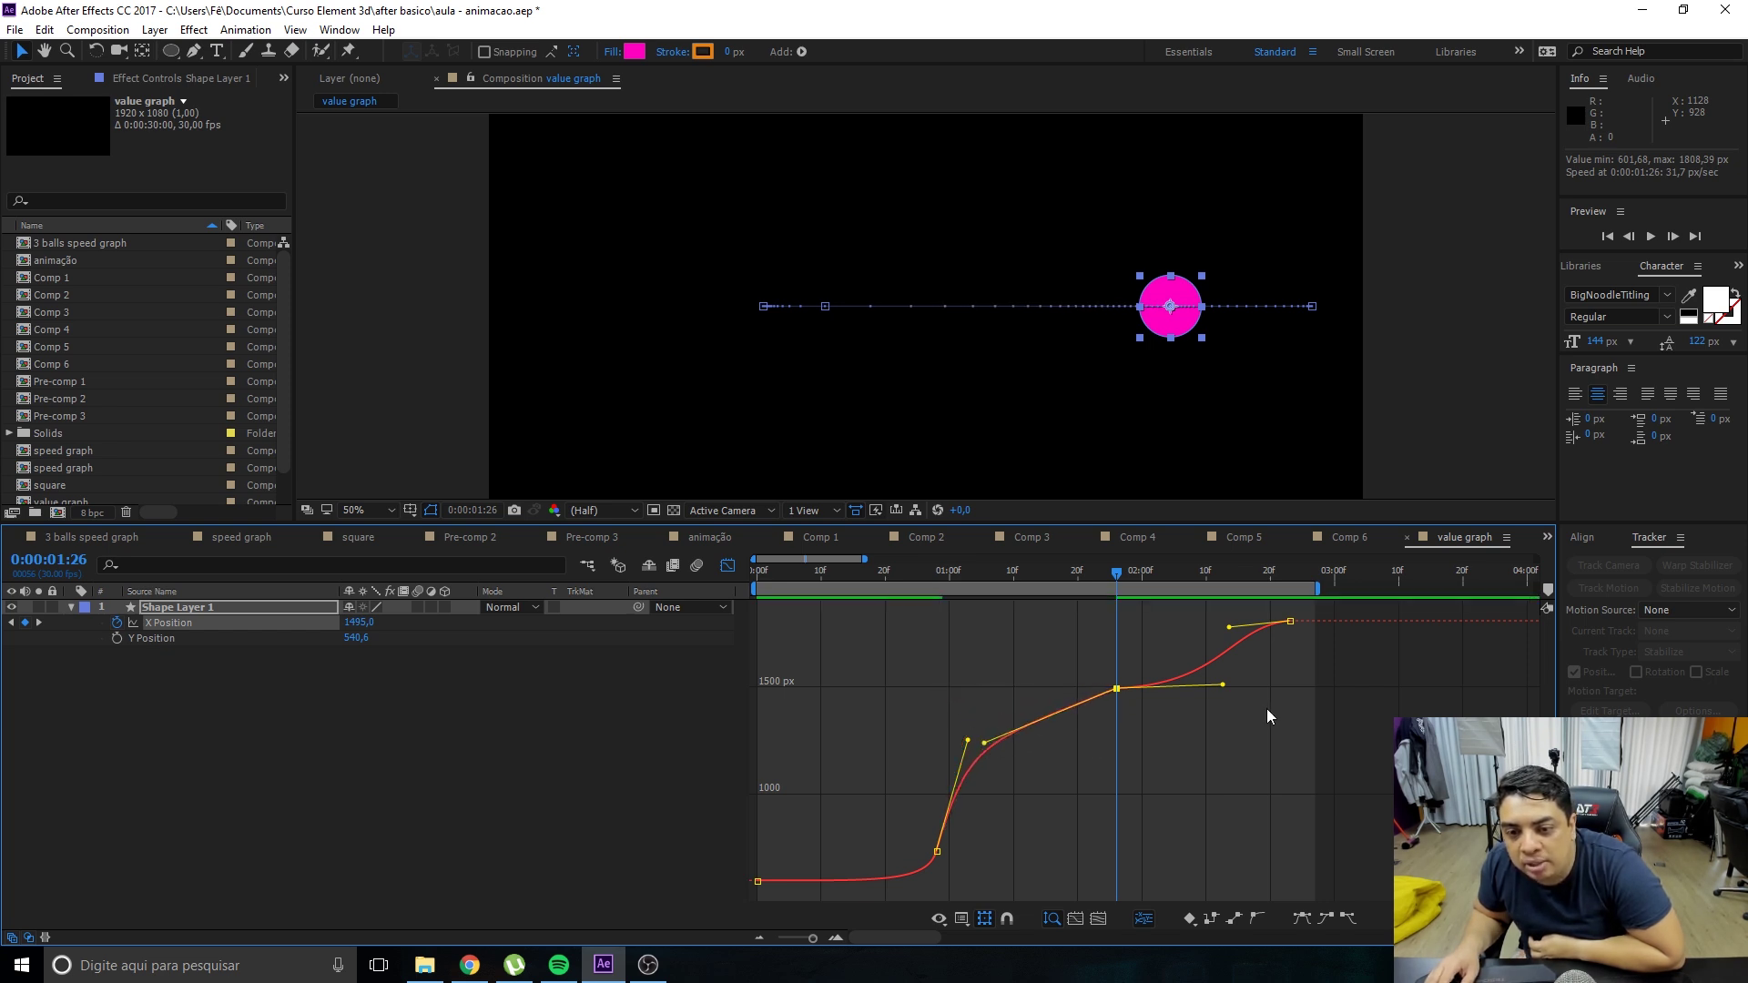
drag(1223, 685, 1194, 646)
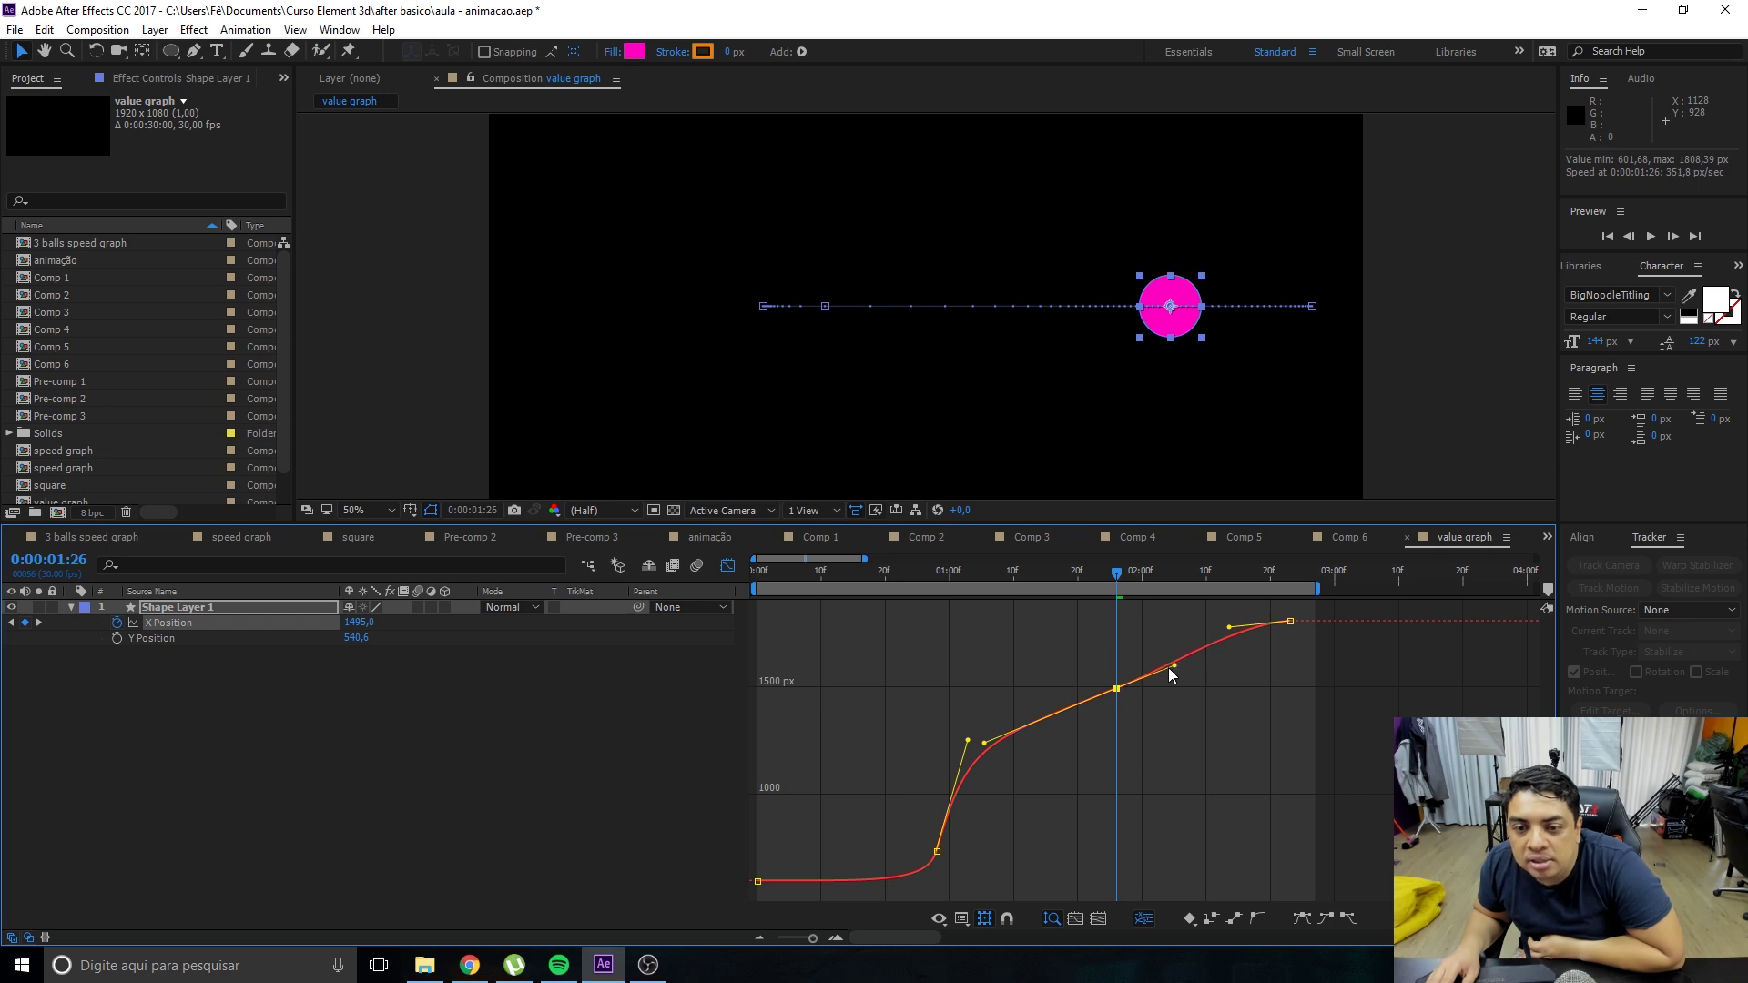
drag(973, 745, 972, 763)
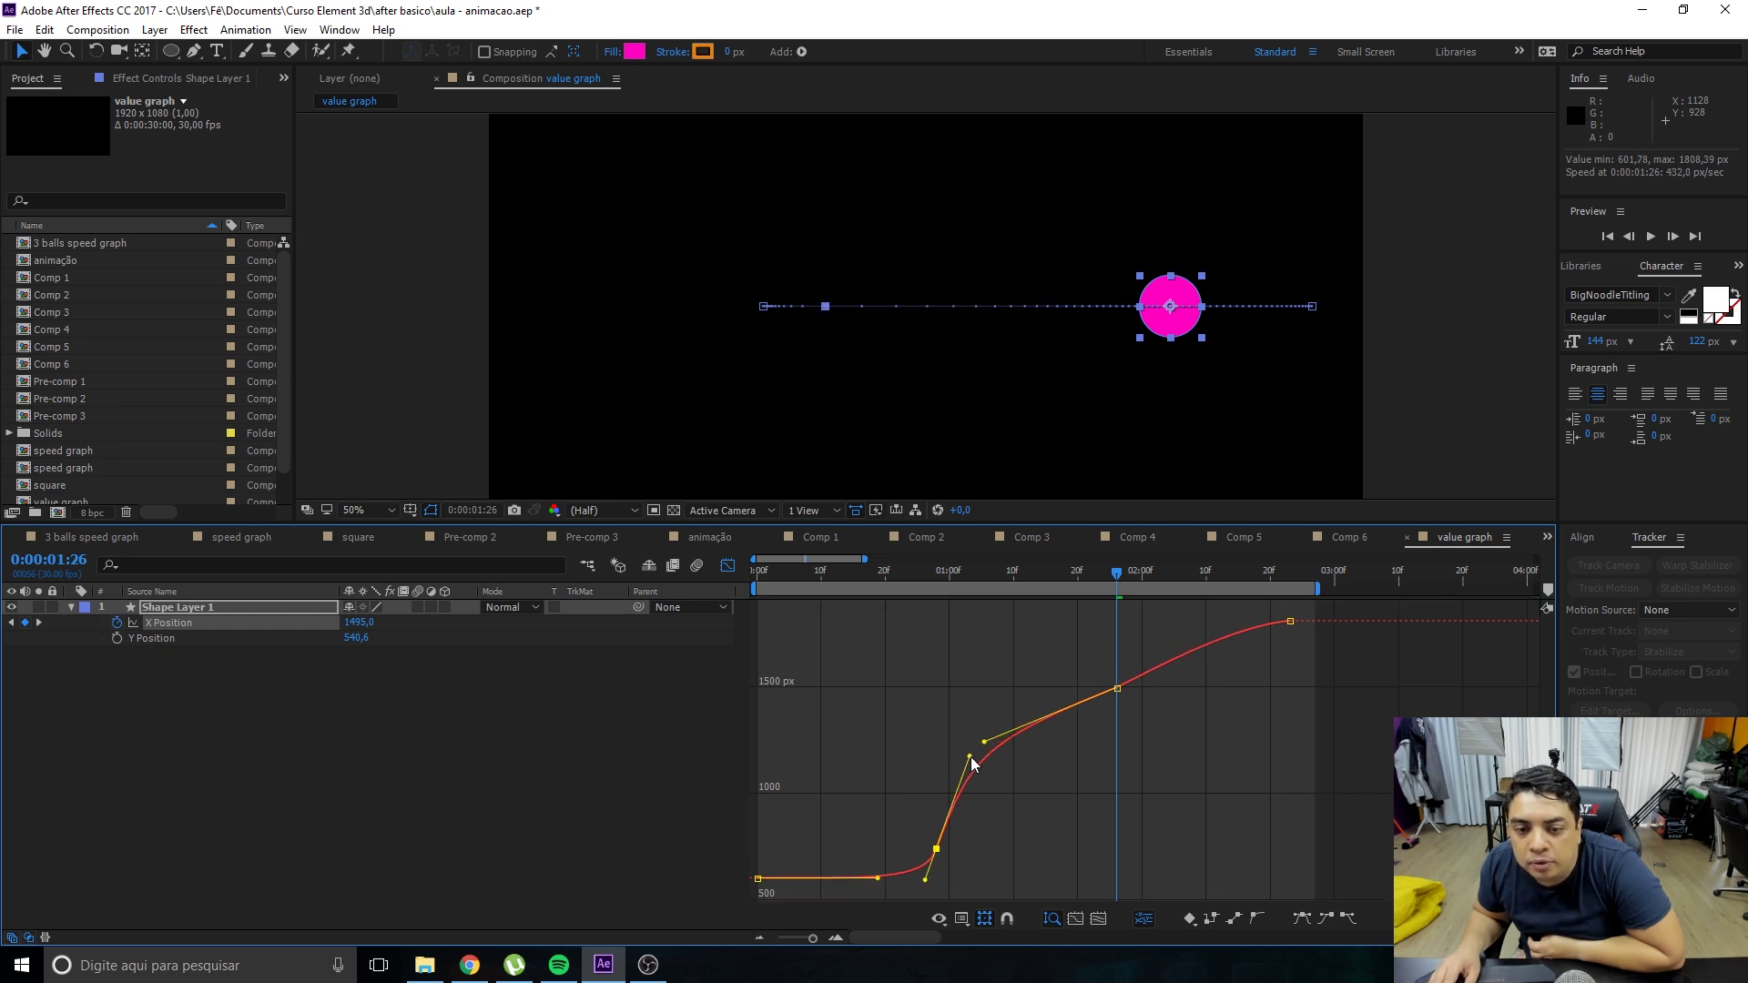
click(1291, 622)
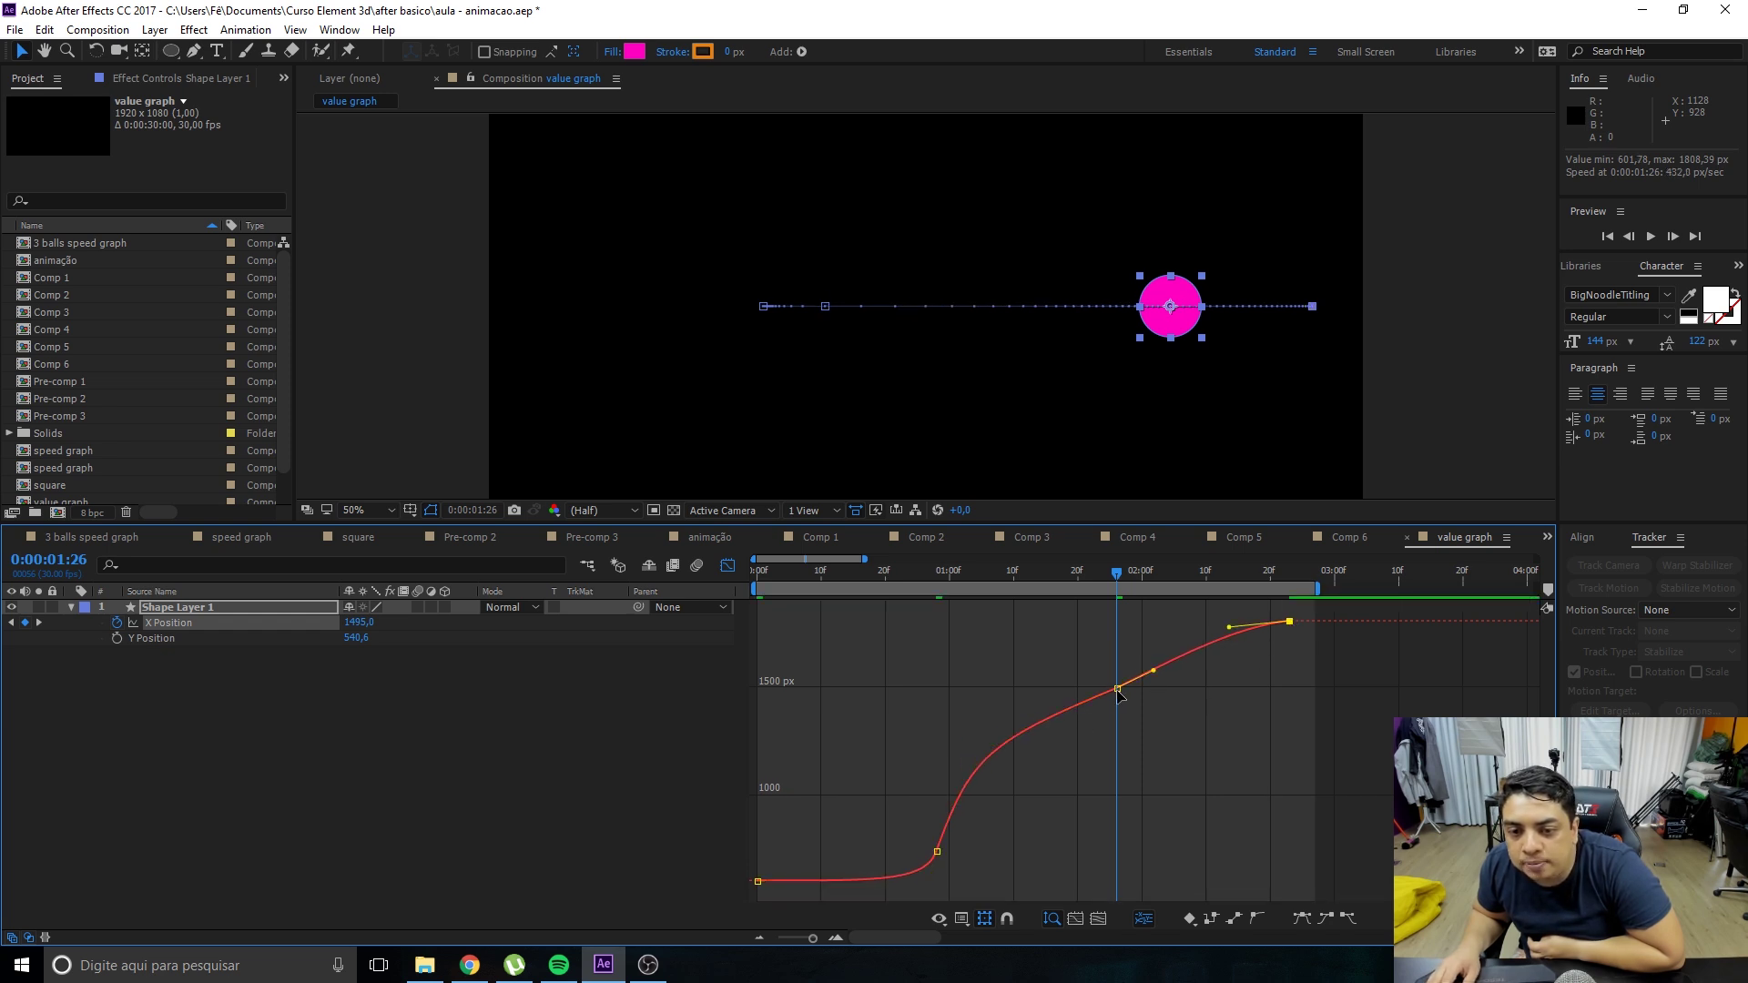
key(Delete)
click(1065, 674)
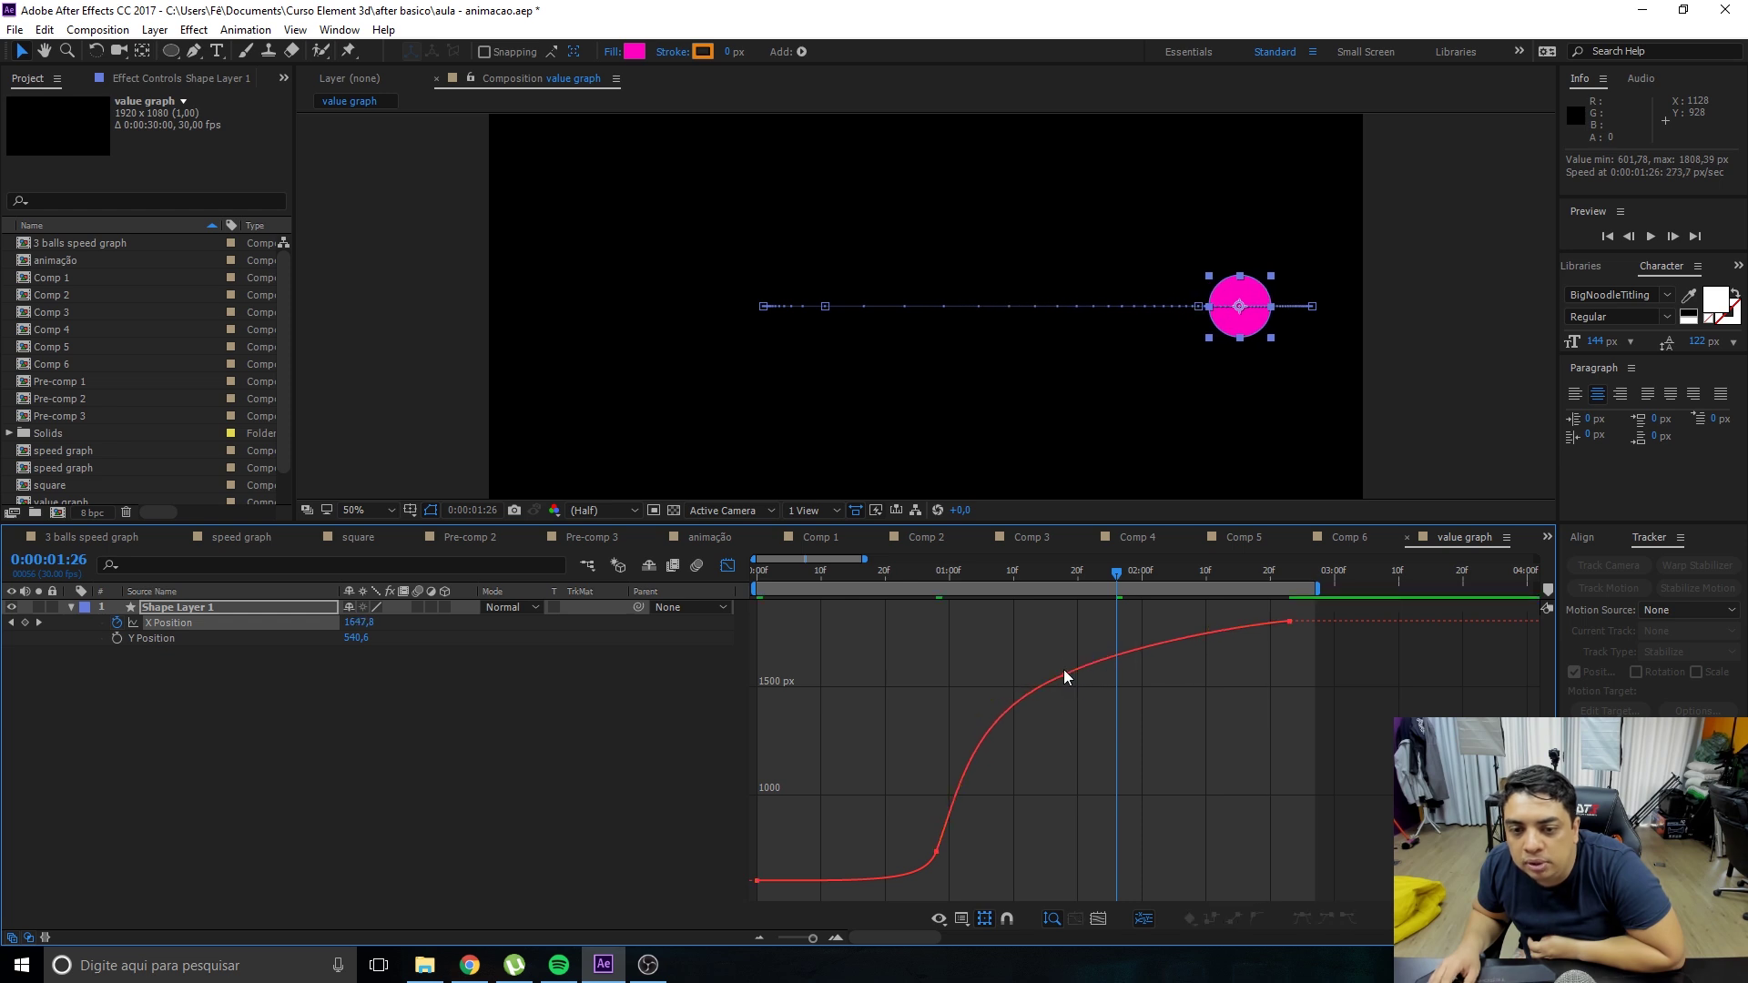
key(space)
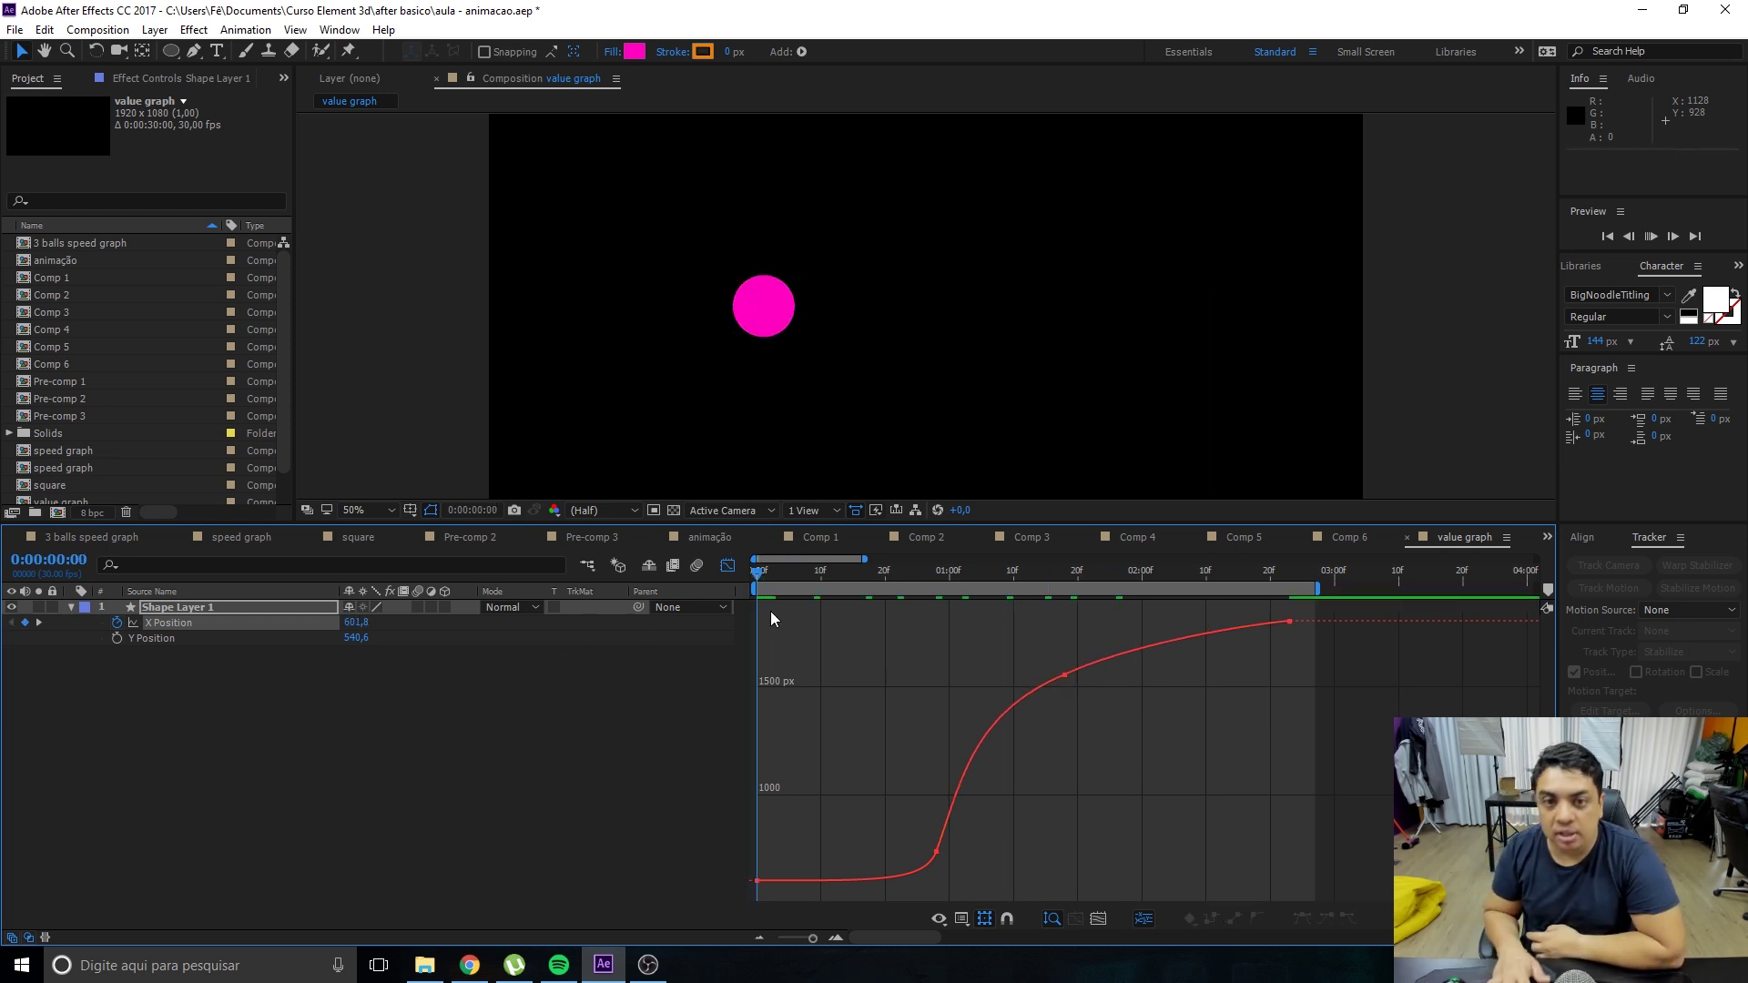
key(space)
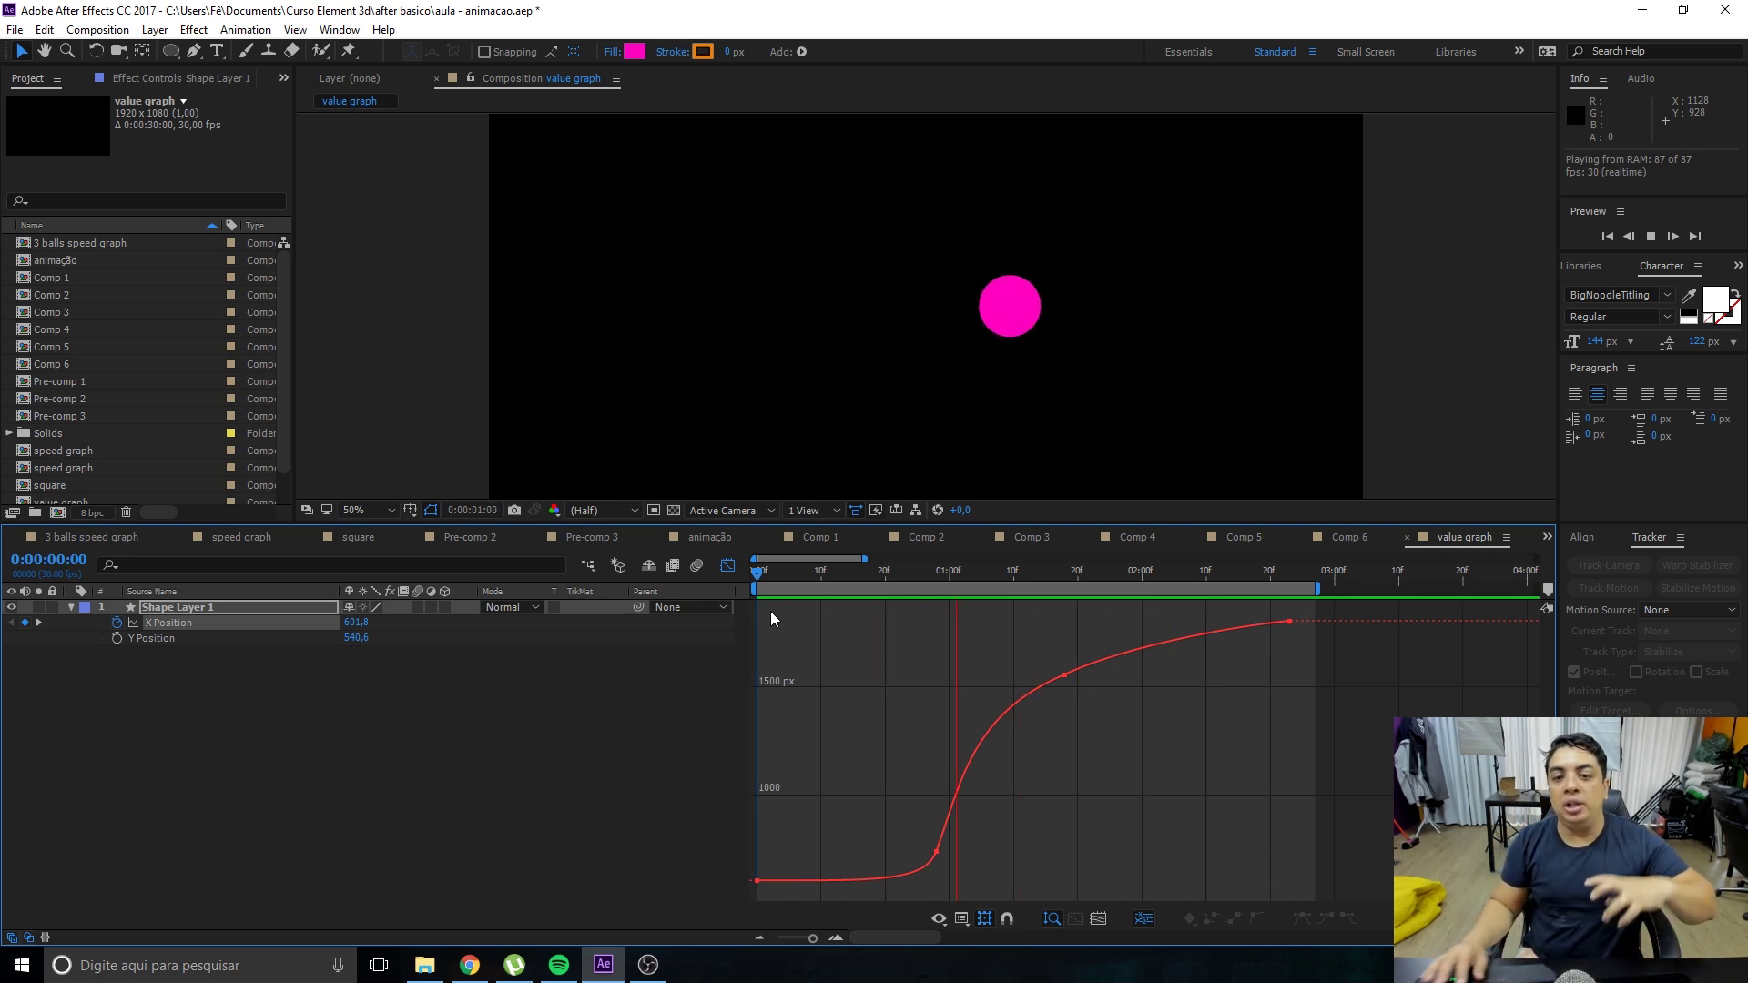
Push the final keyframe later, tilt its handle upward, and preview around 1:12–1:19.
drag(1290, 623, 1476, 622)
drag(1332, 637, 1324, 626)
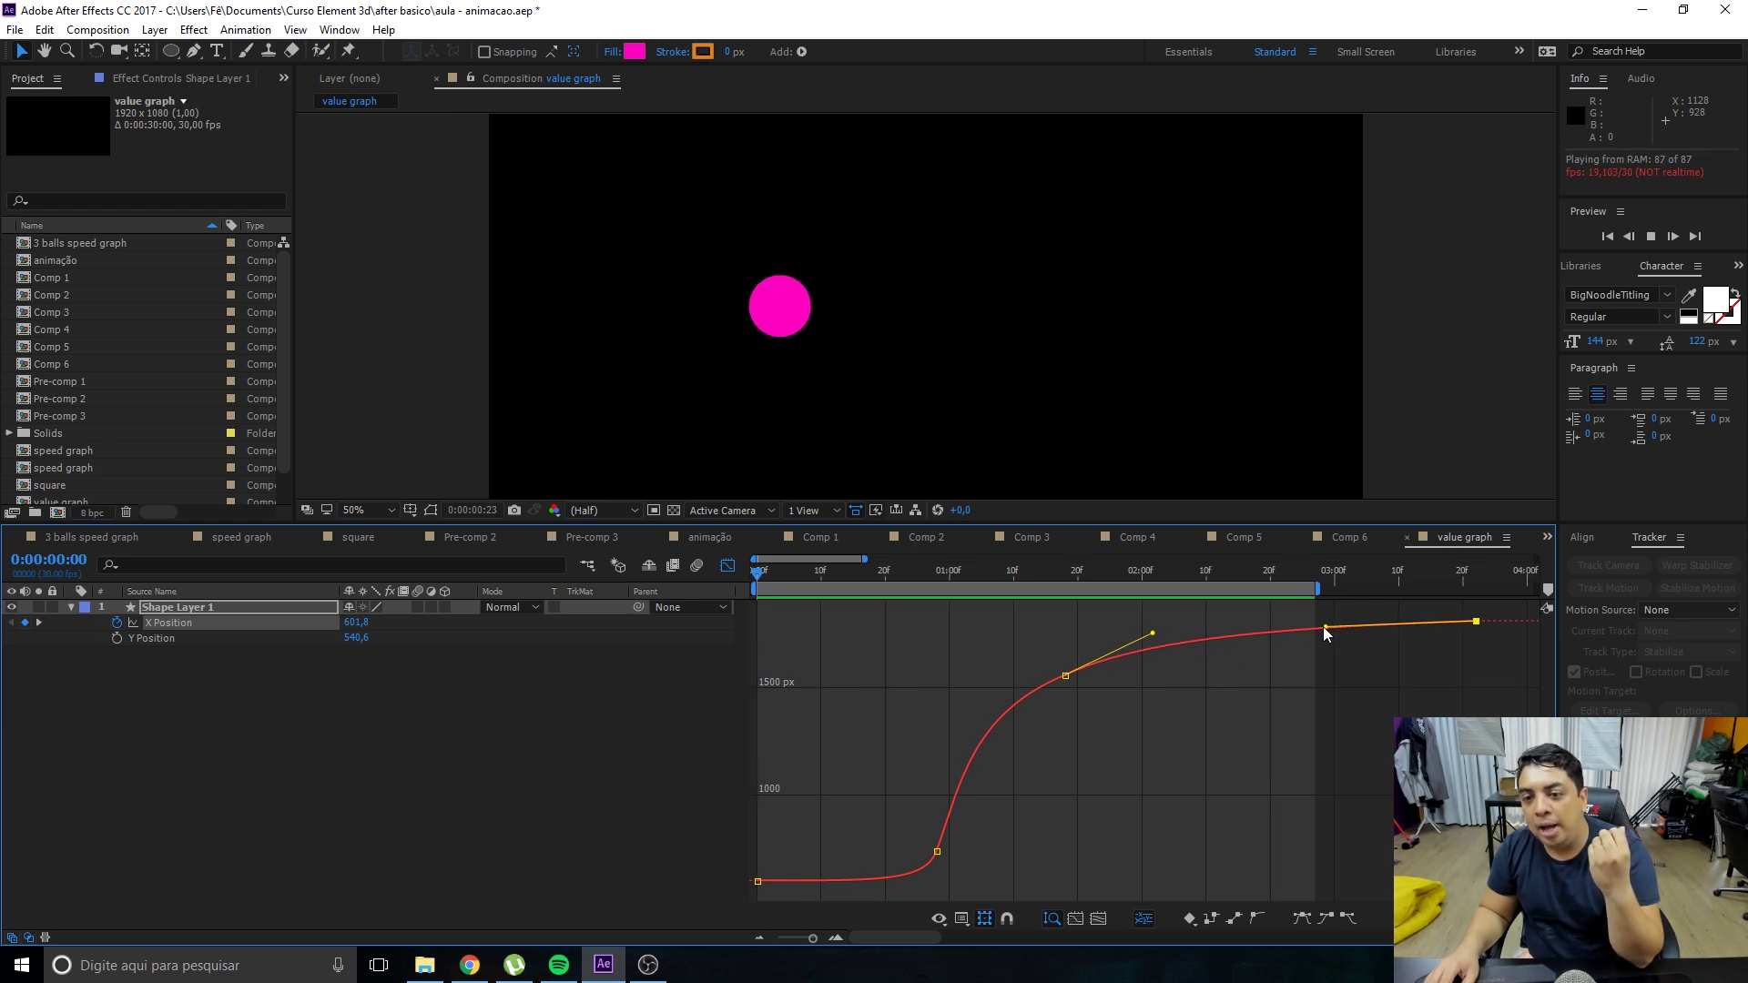
drag(964, 572, 1045, 574)
click(1065, 674)
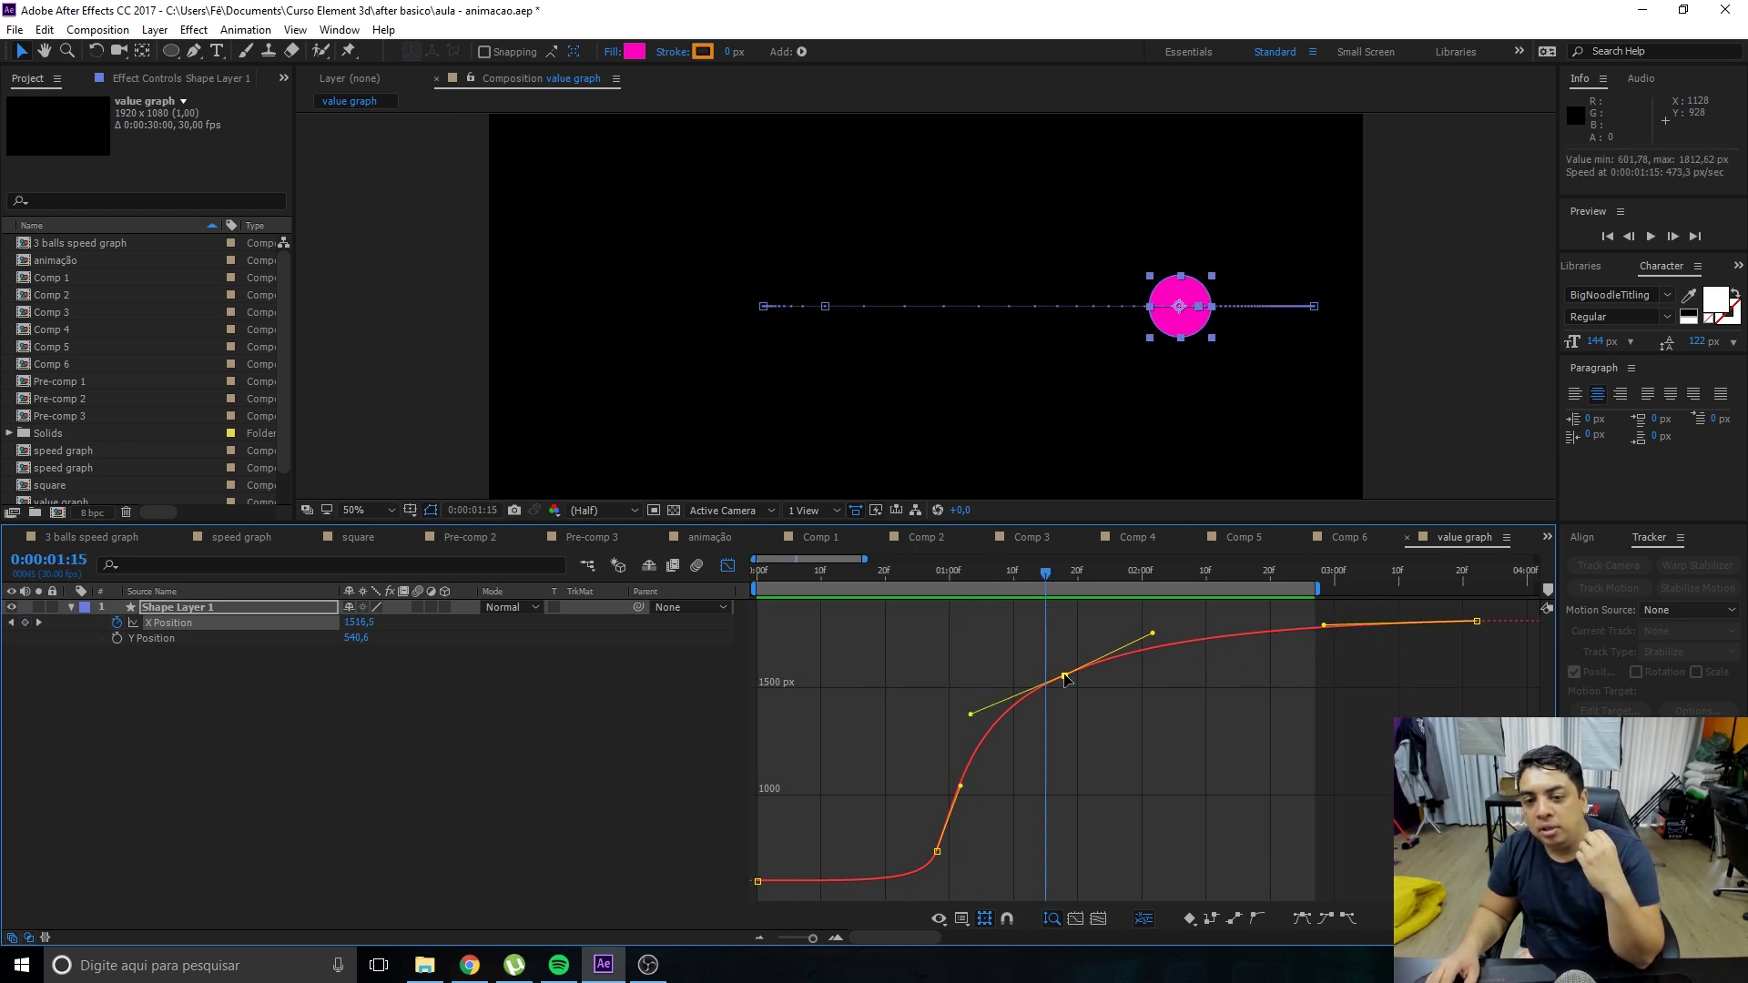
key(space)
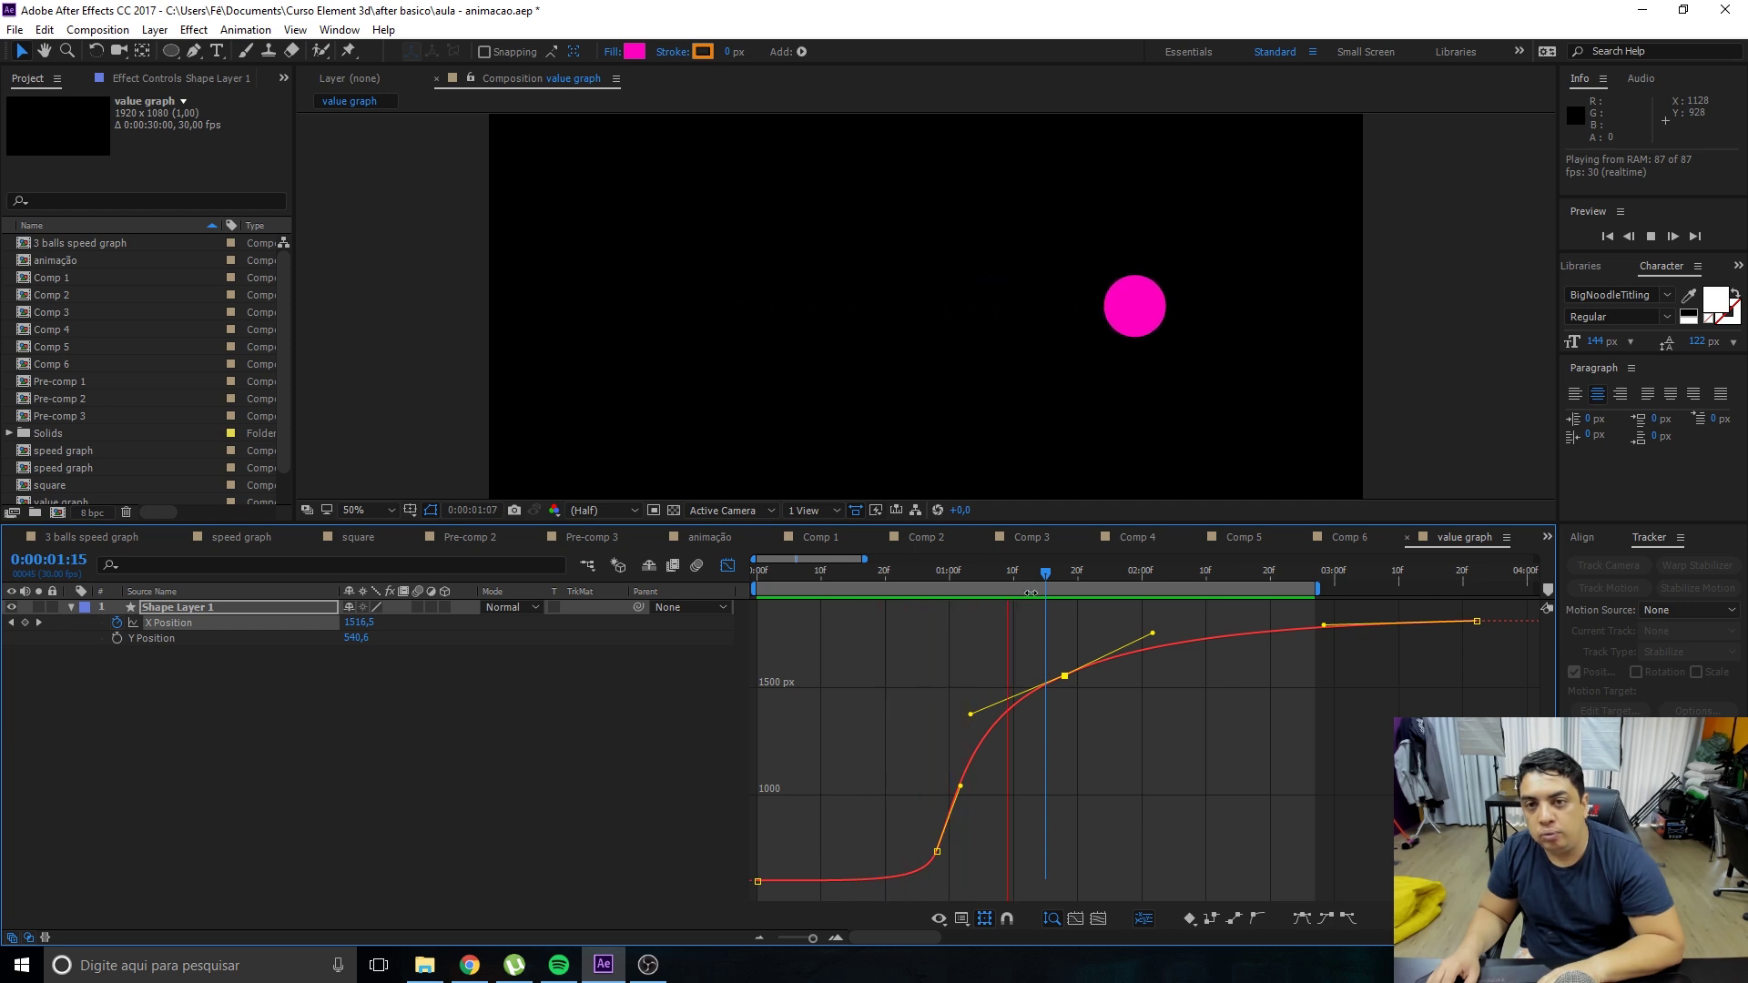
click(1111, 754)
drag(1045, 573, 1026, 573)
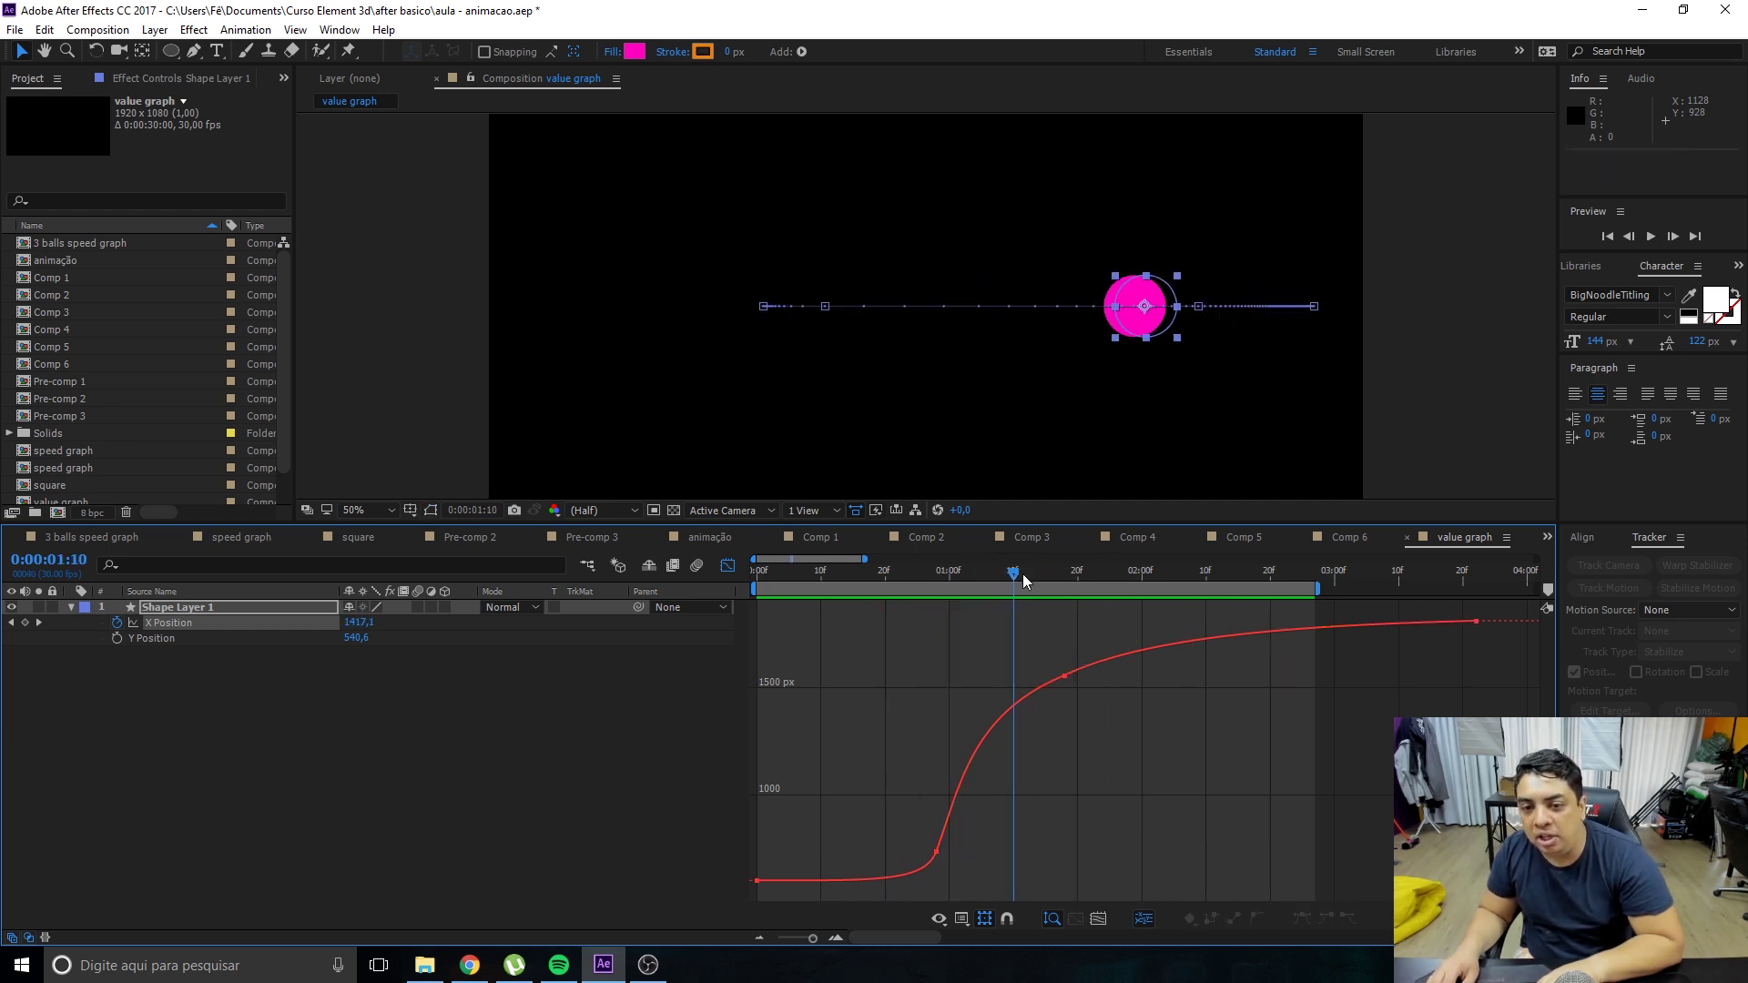
click(1074, 577)
key(space)
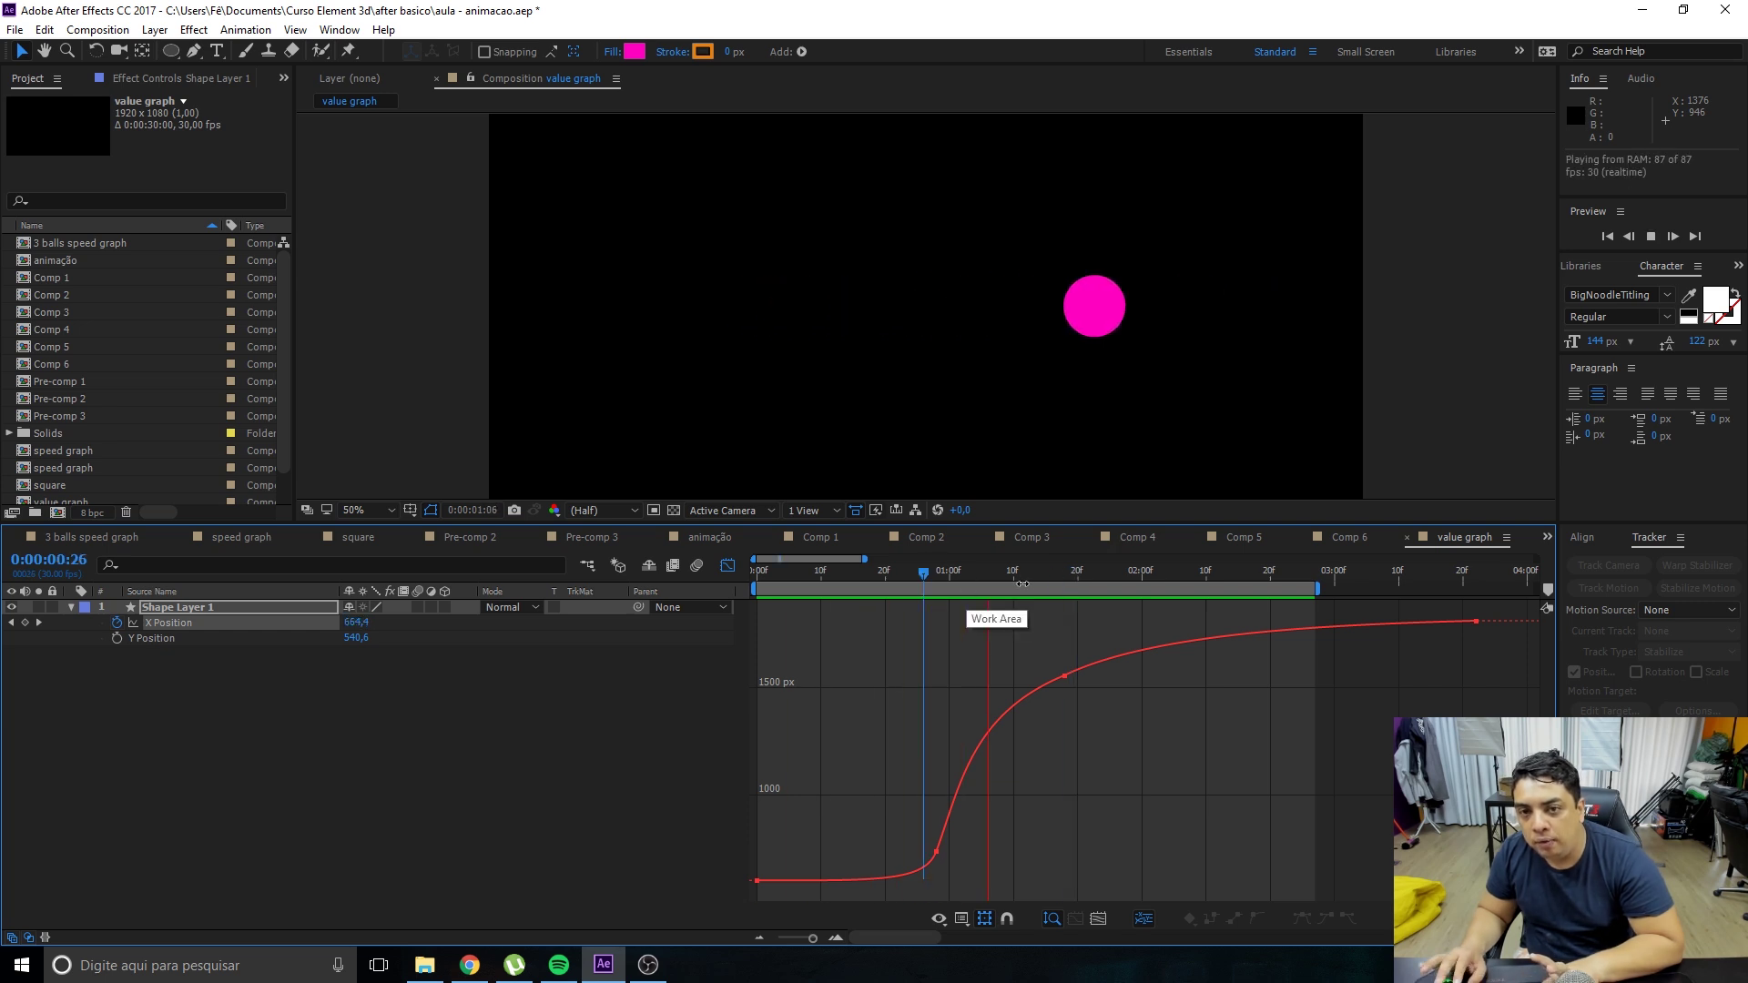
key(space)
Add an X Position keyframe at 0:00:01:17 and flatten its Bezier handles into a long ease-out.
click(1040, 573)
drag(1047, 577, 1058, 630)
ctrl+click(1065, 678)
drag(969, 716, 905, 686)
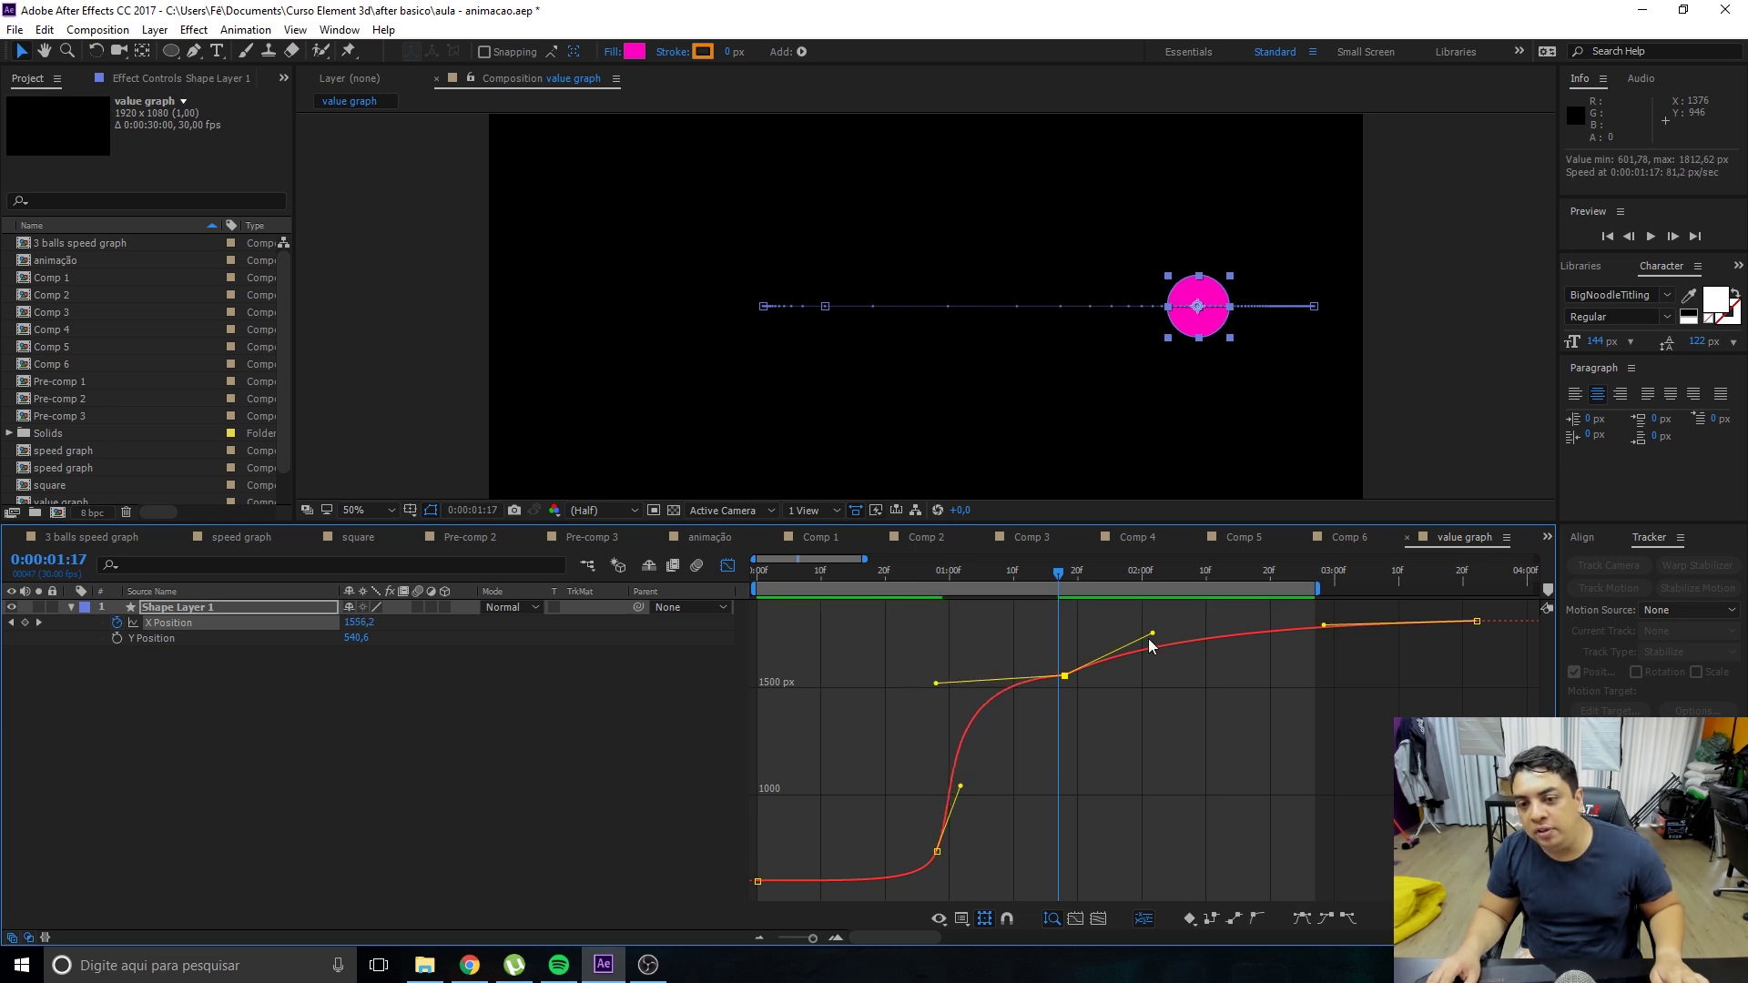
drag(1161, 641, 1256, 675)
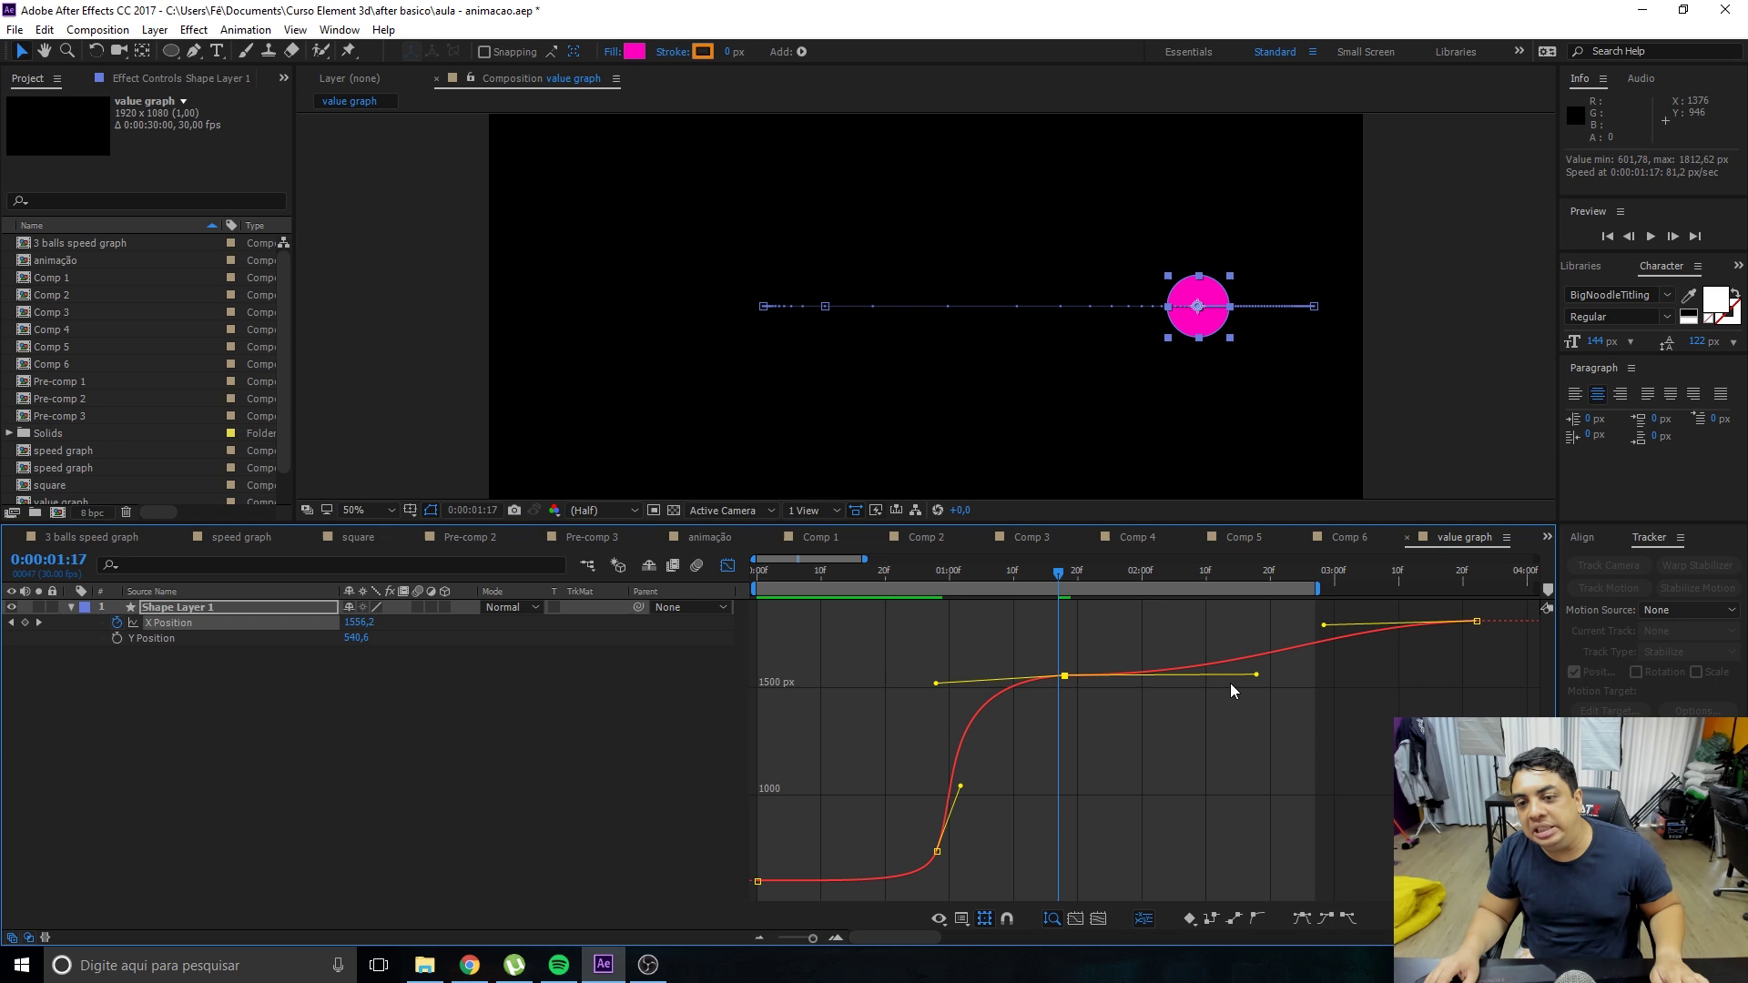
drag(1258, 682, 1260, 686)
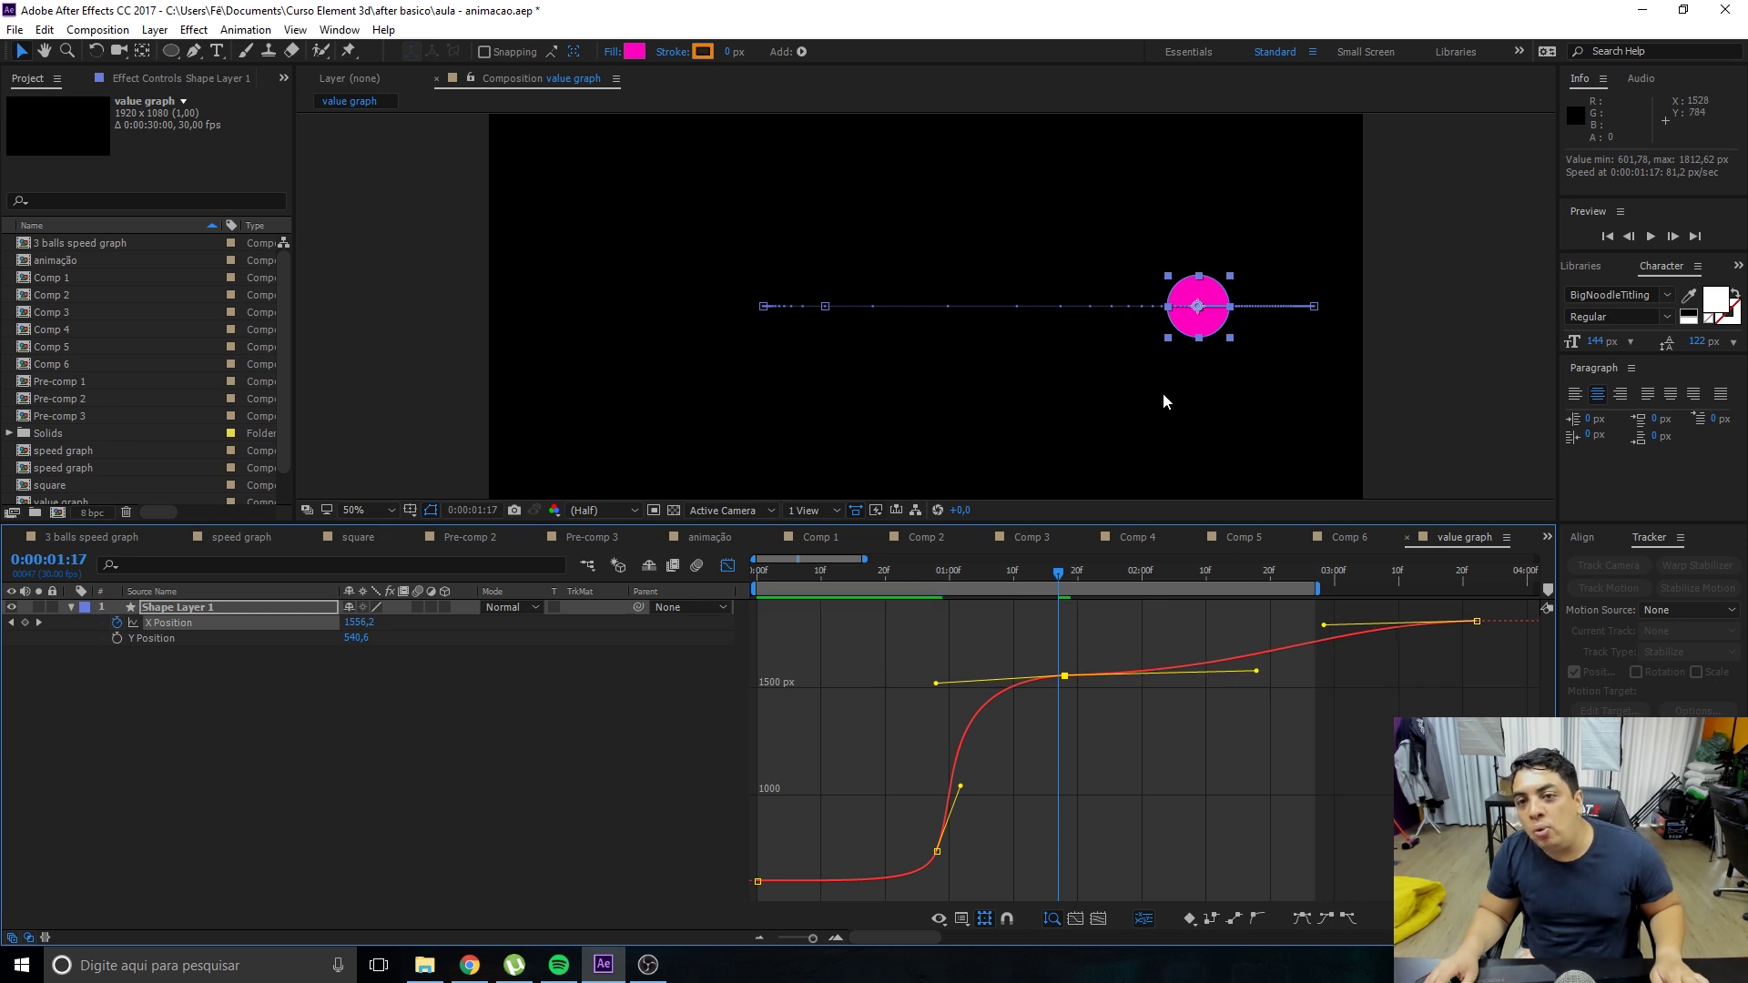
click(1126, 792)
drag(1070, 571, 1026, 573)
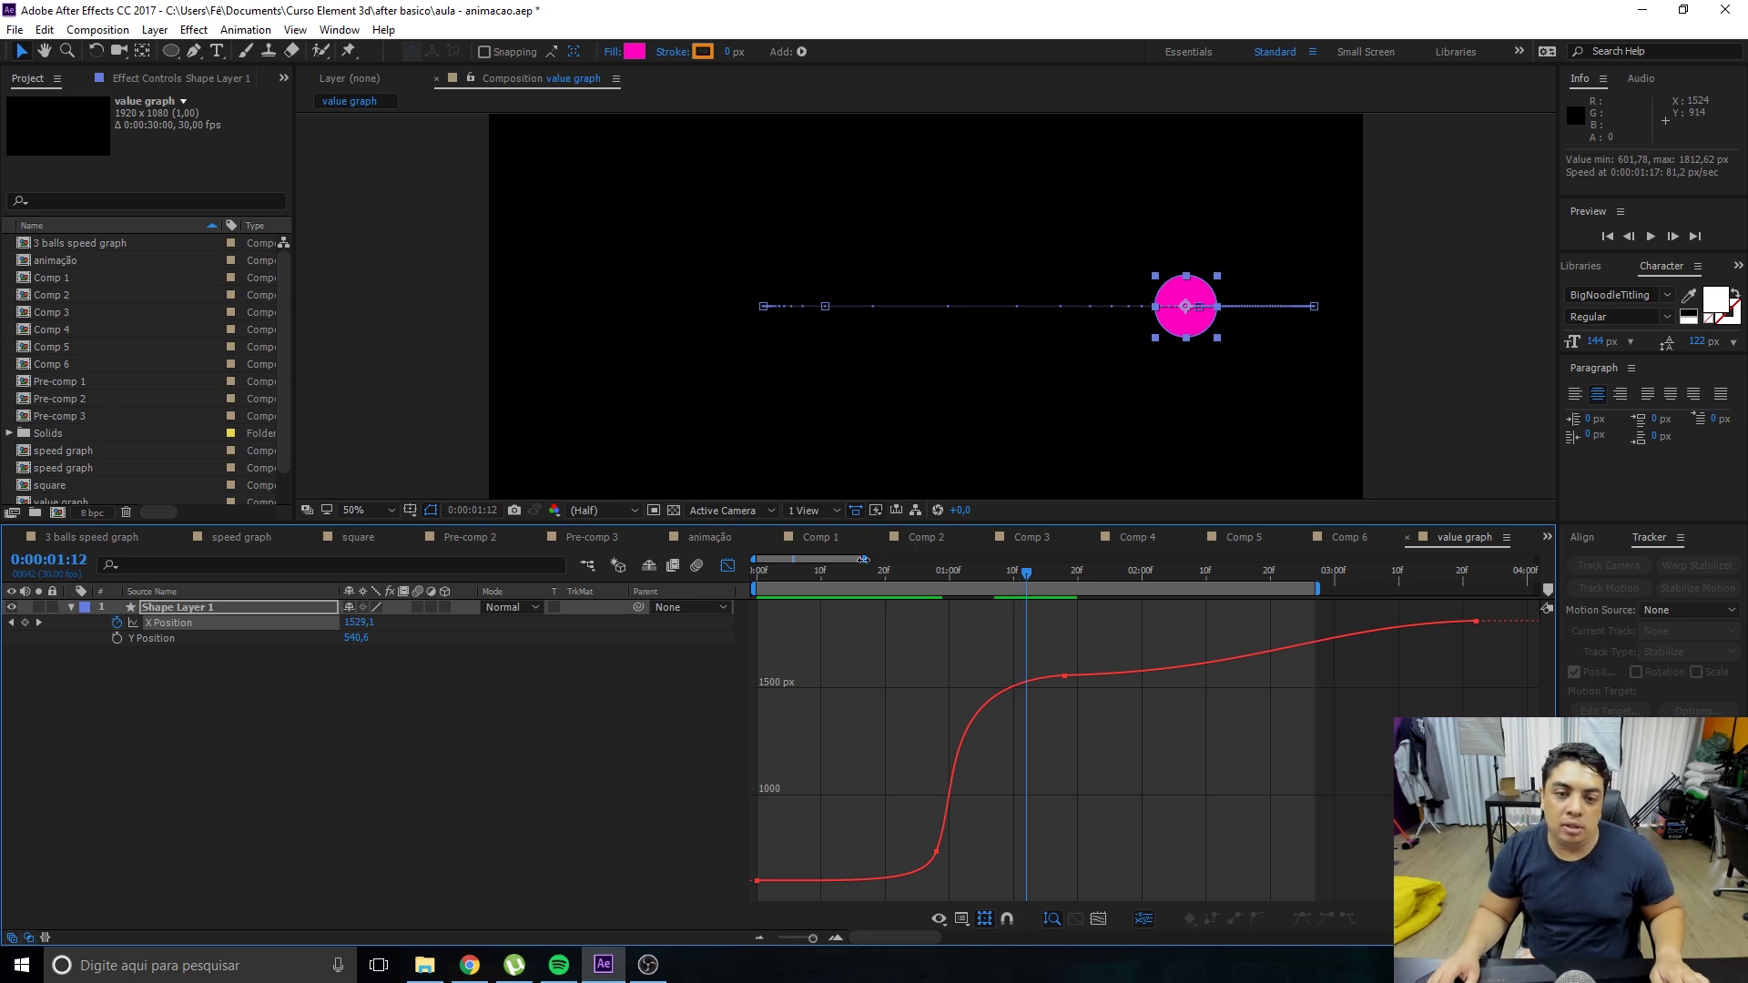
Flatten the outgoing handle of the keyframe near 1550 px to soften the slow climb after 1:17.
drag(863, 560, 988, 560)
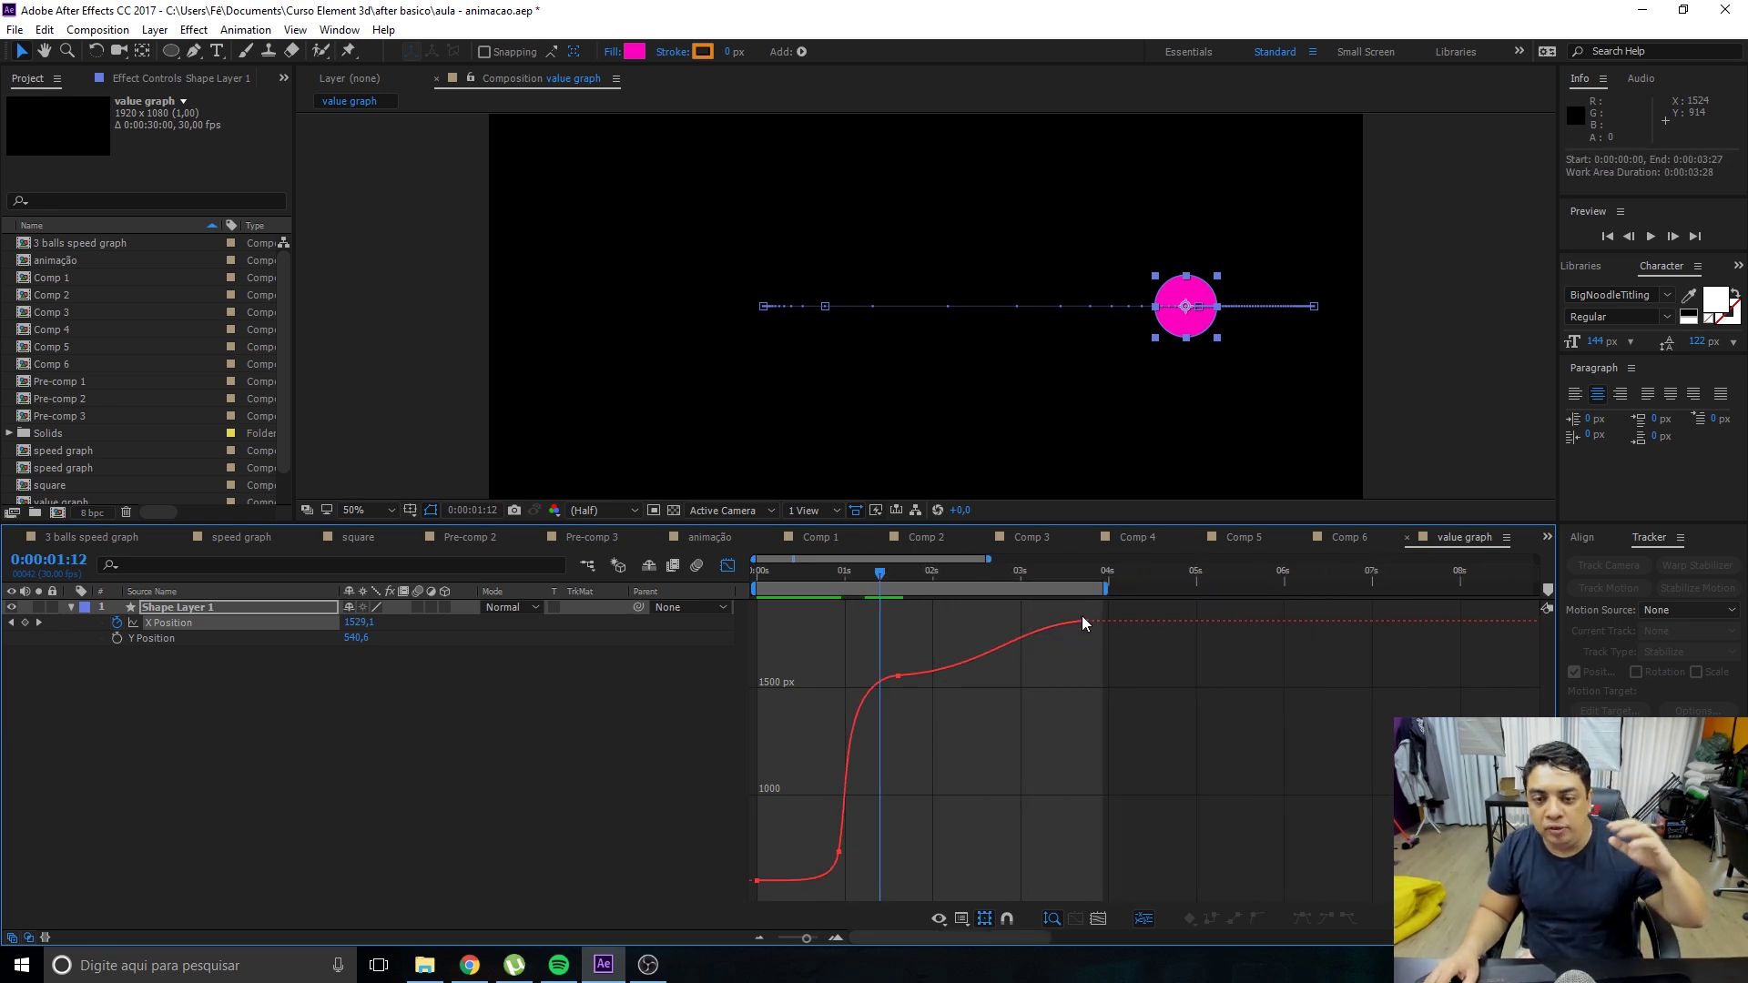
key(equal)
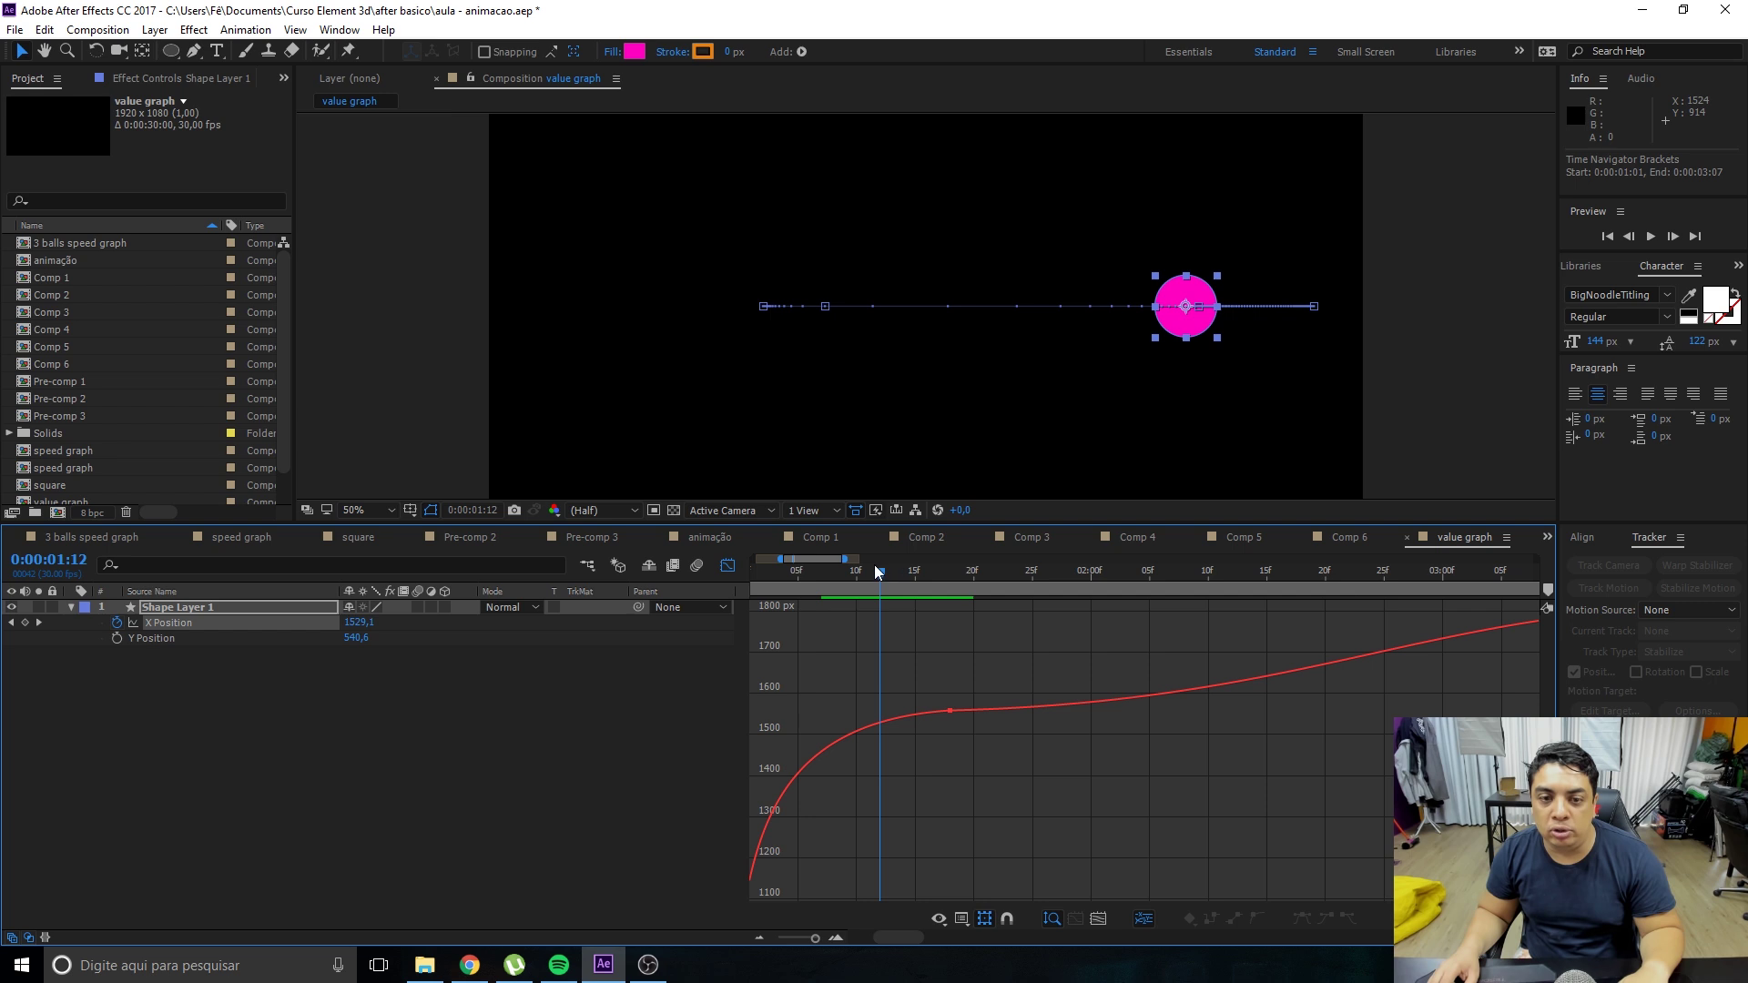
drag(846, 559, 877, 559)
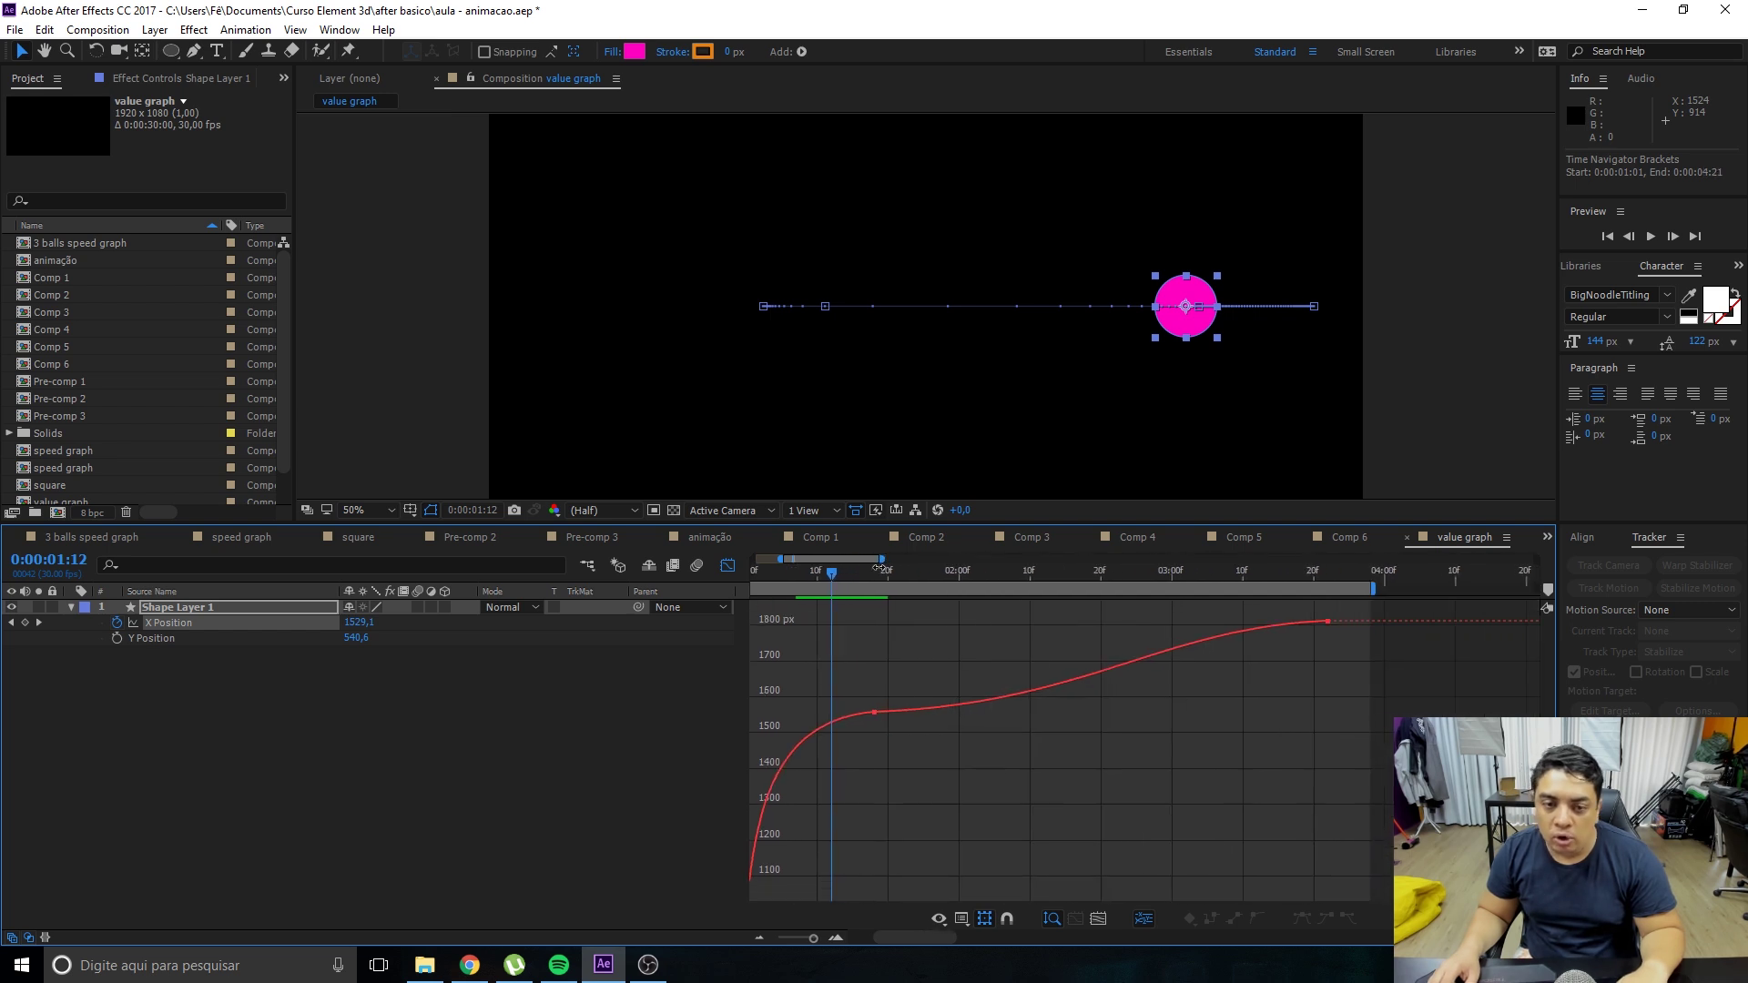
click(880, 716)
drag(1103, 701, 1143, 712)
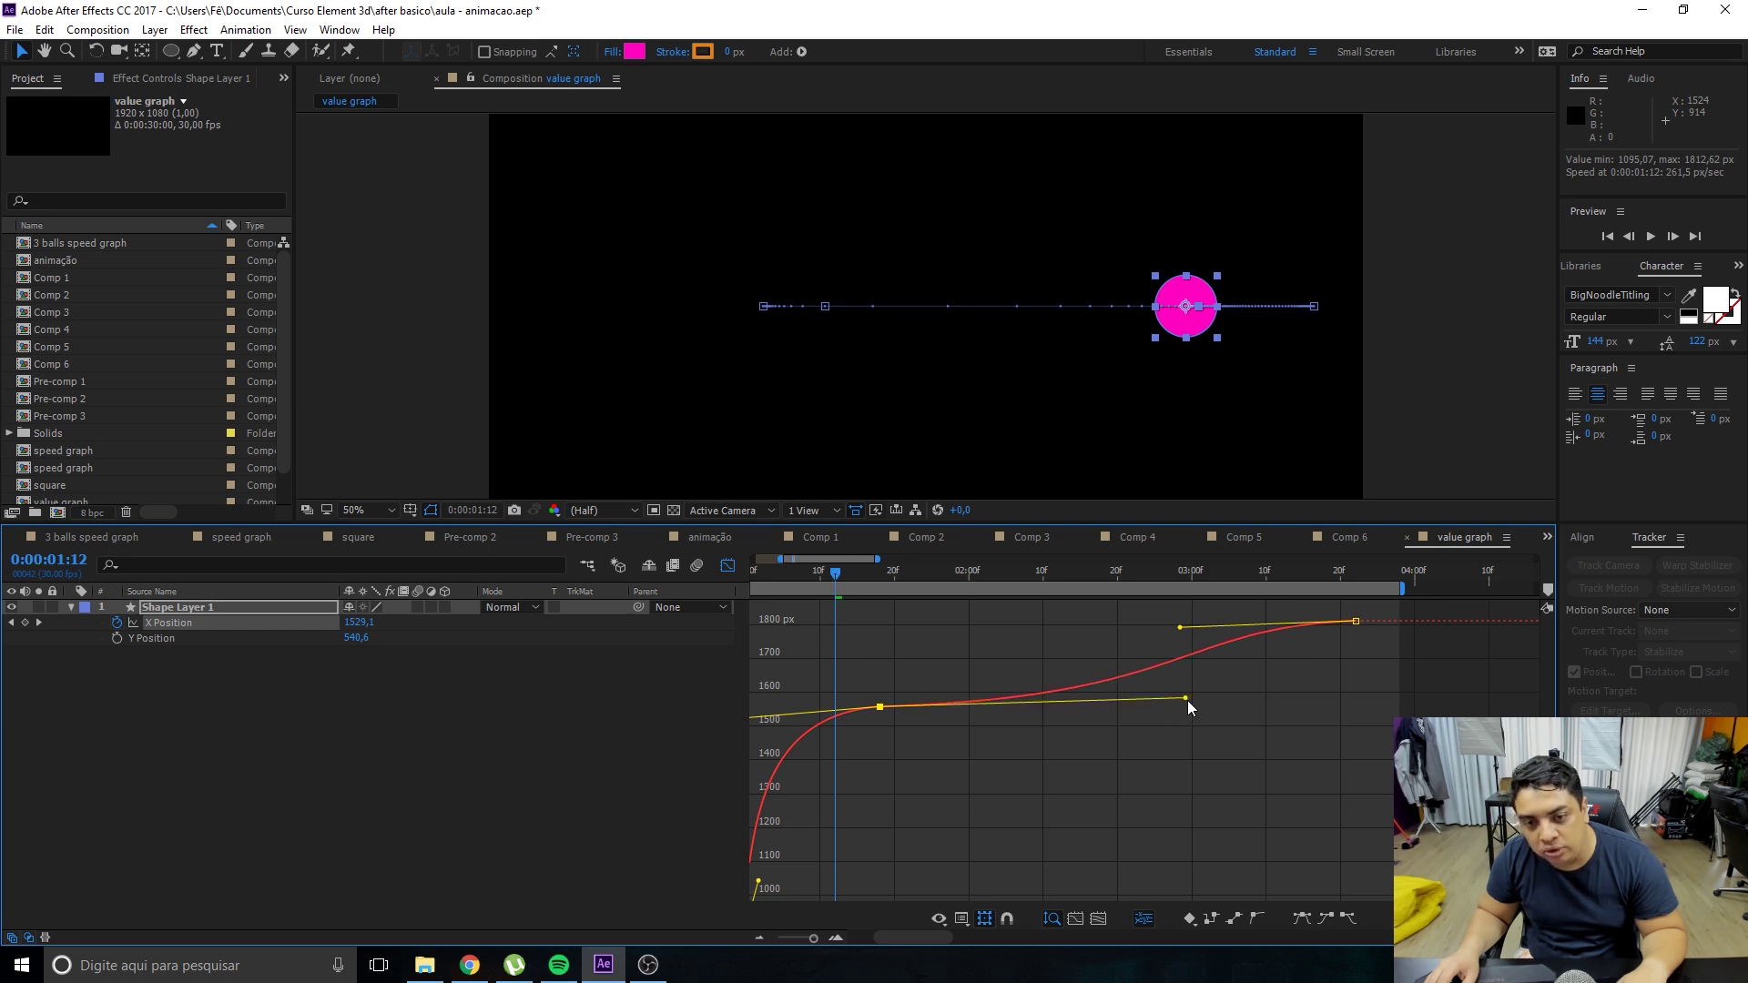
click(1047, 665)
Preview the motion, then clear all X Position keyframes so X holds at 1529,1.
drag(829, 559, 713, 537)
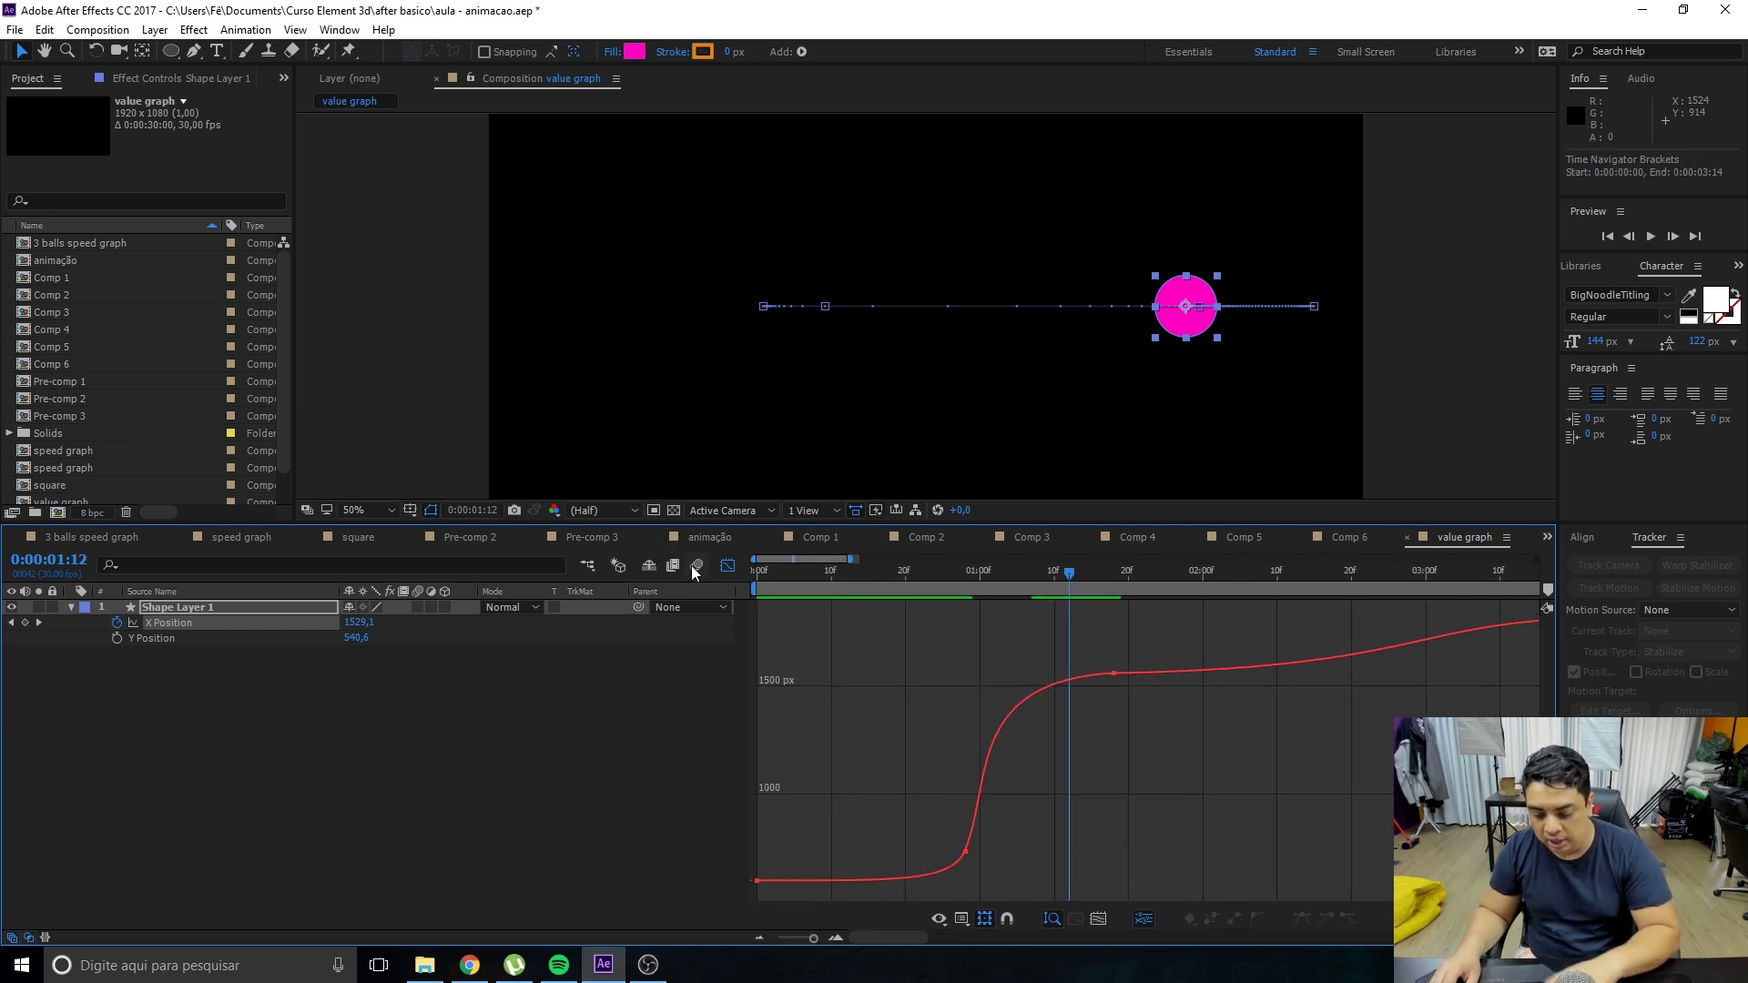
key(space)
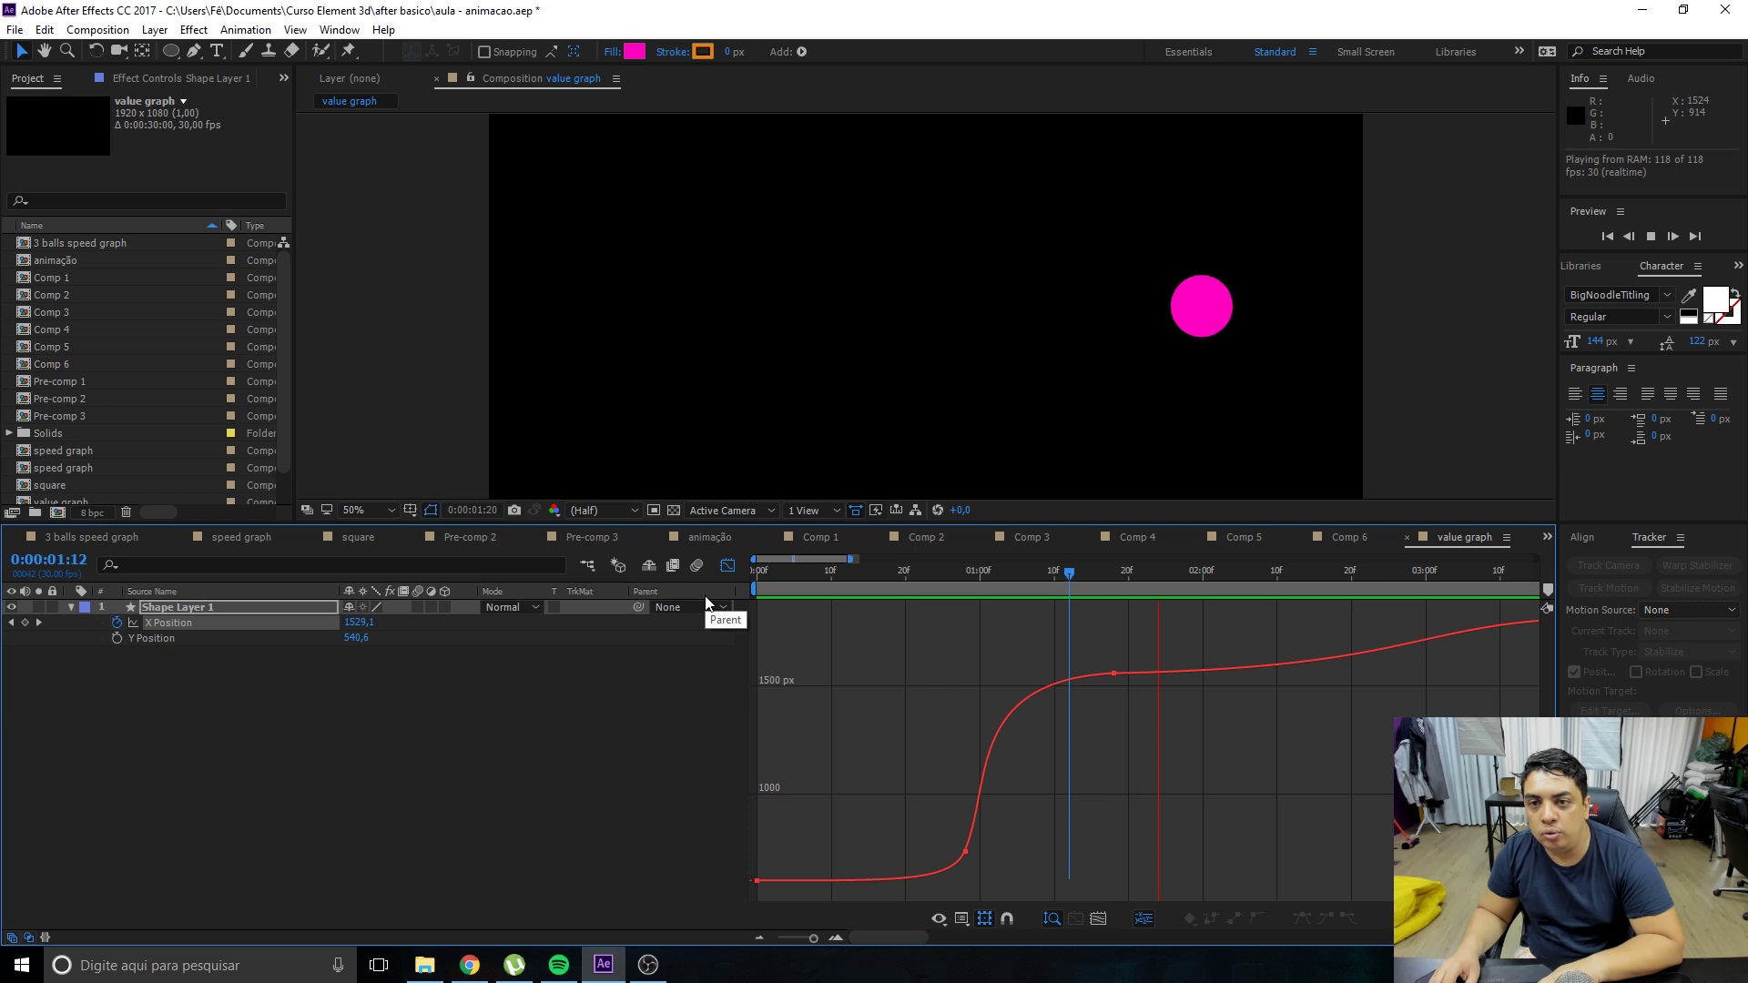
key(space)
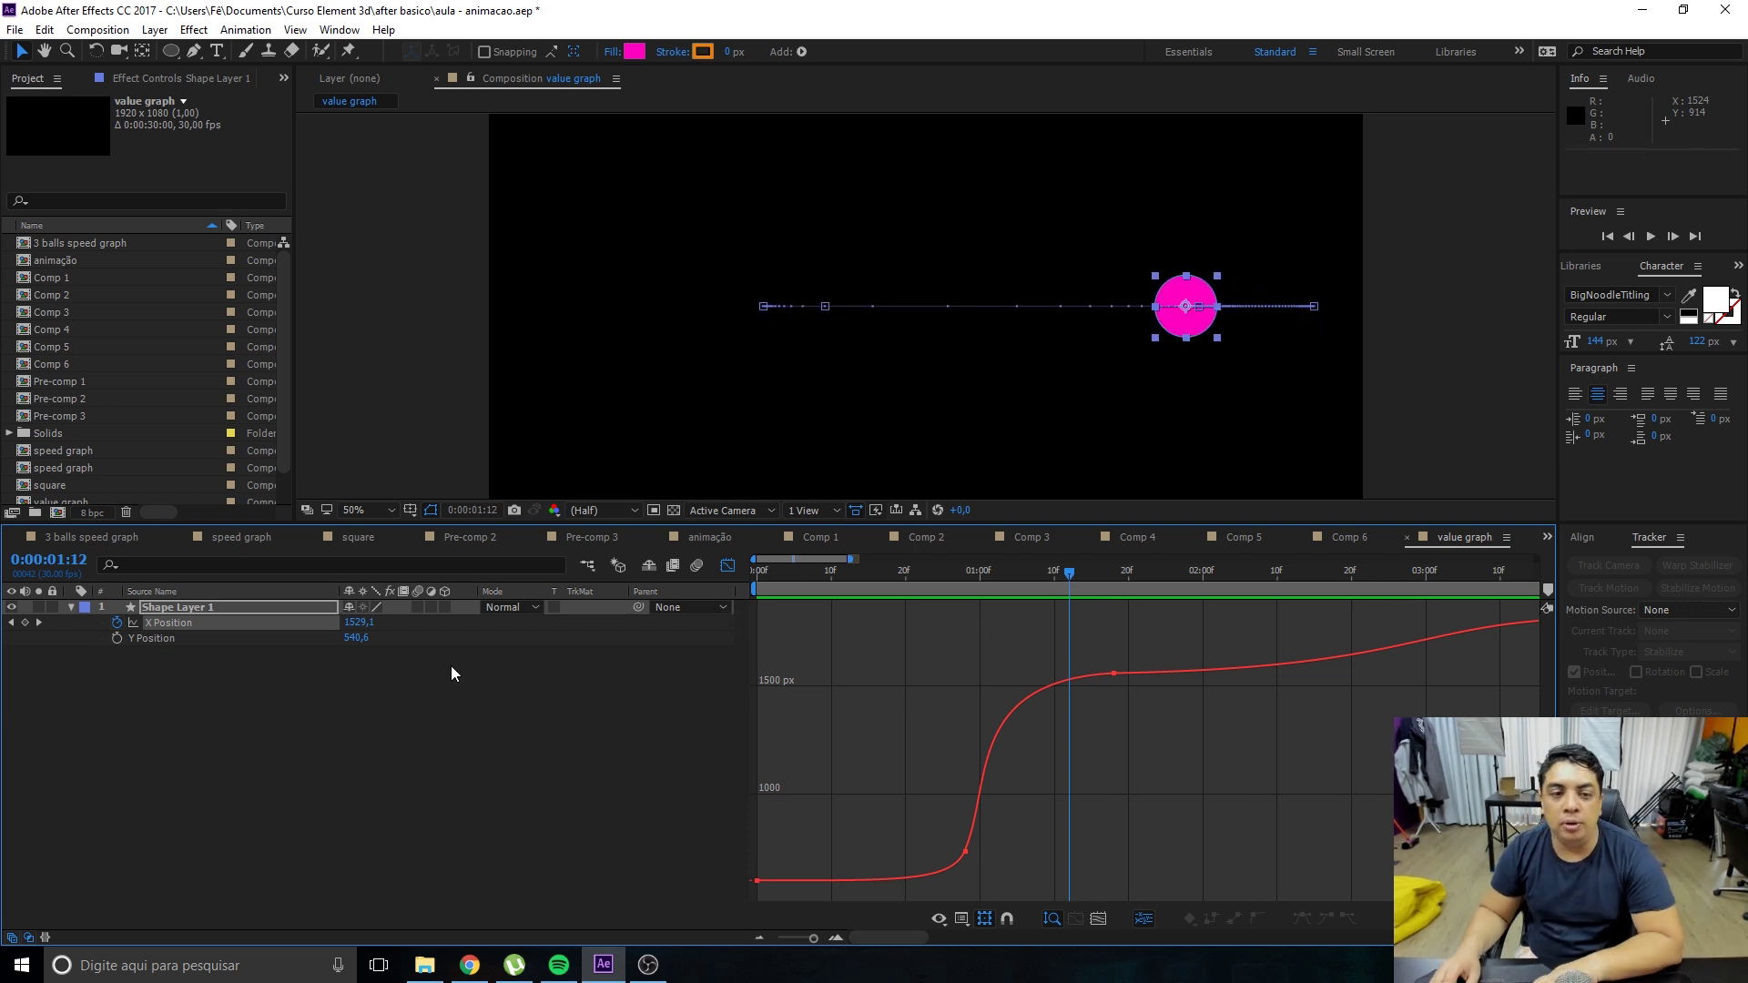
click(628, 608)
click(118, 625)
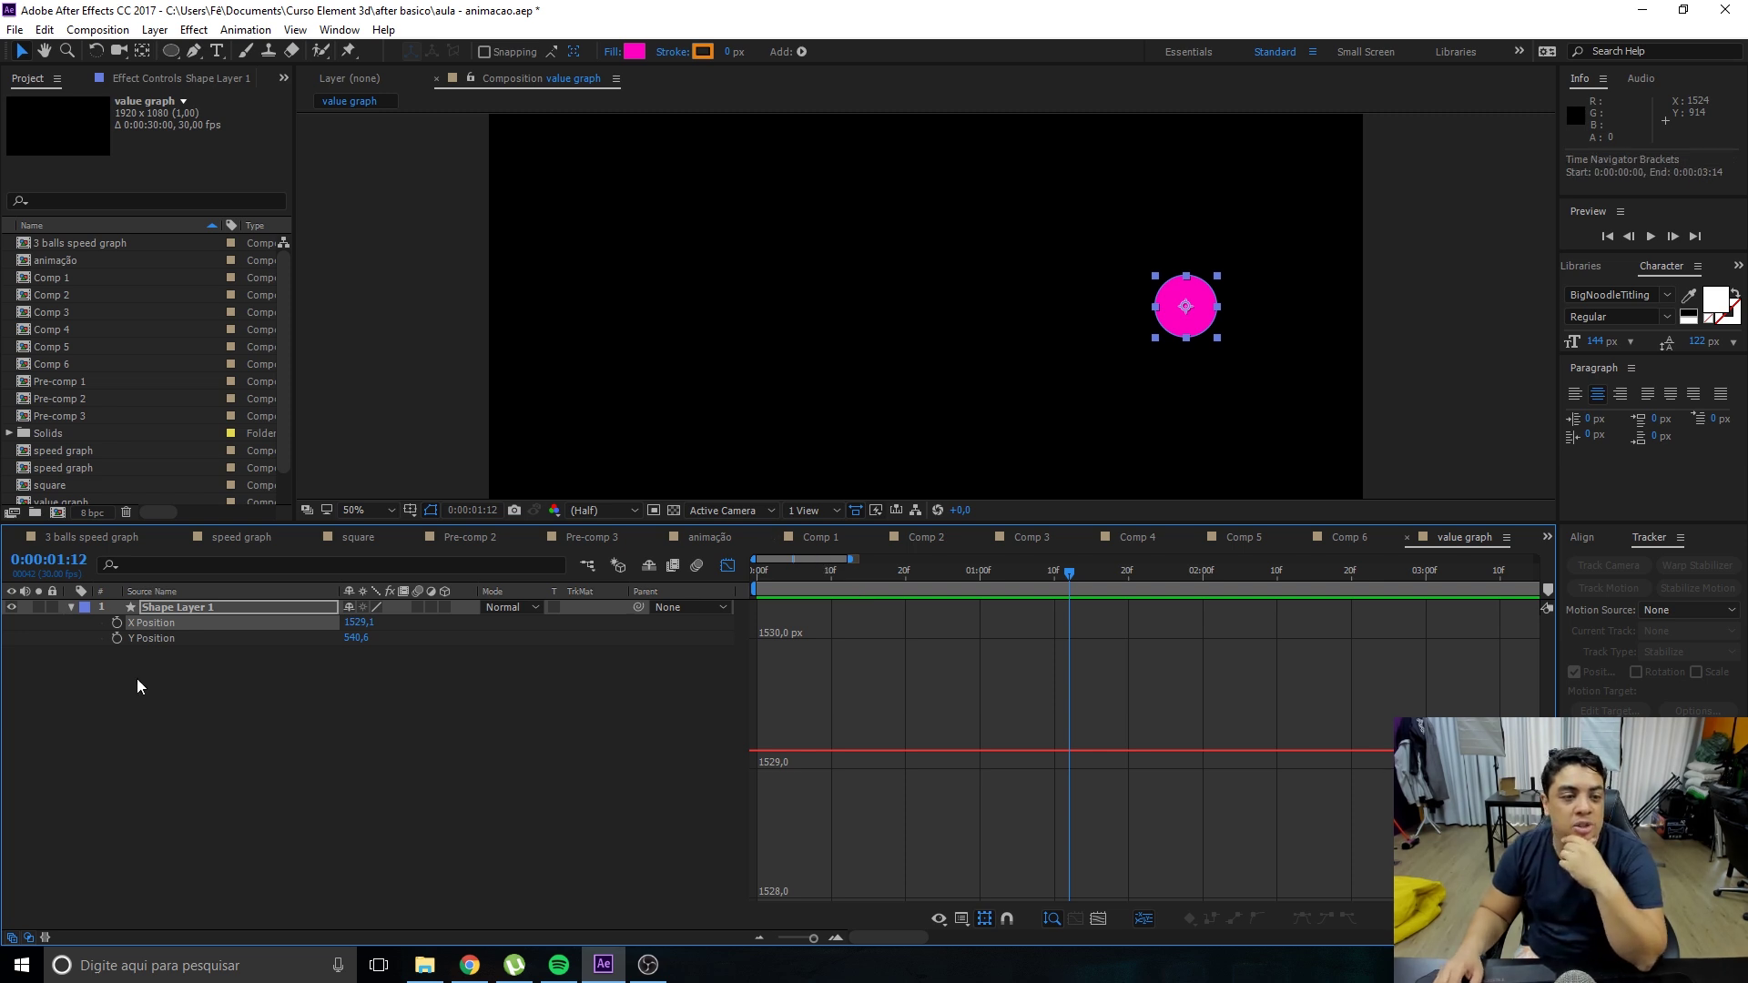
Set the circle's starting X Position to 416,1 at the first frame.
click(117, 623)
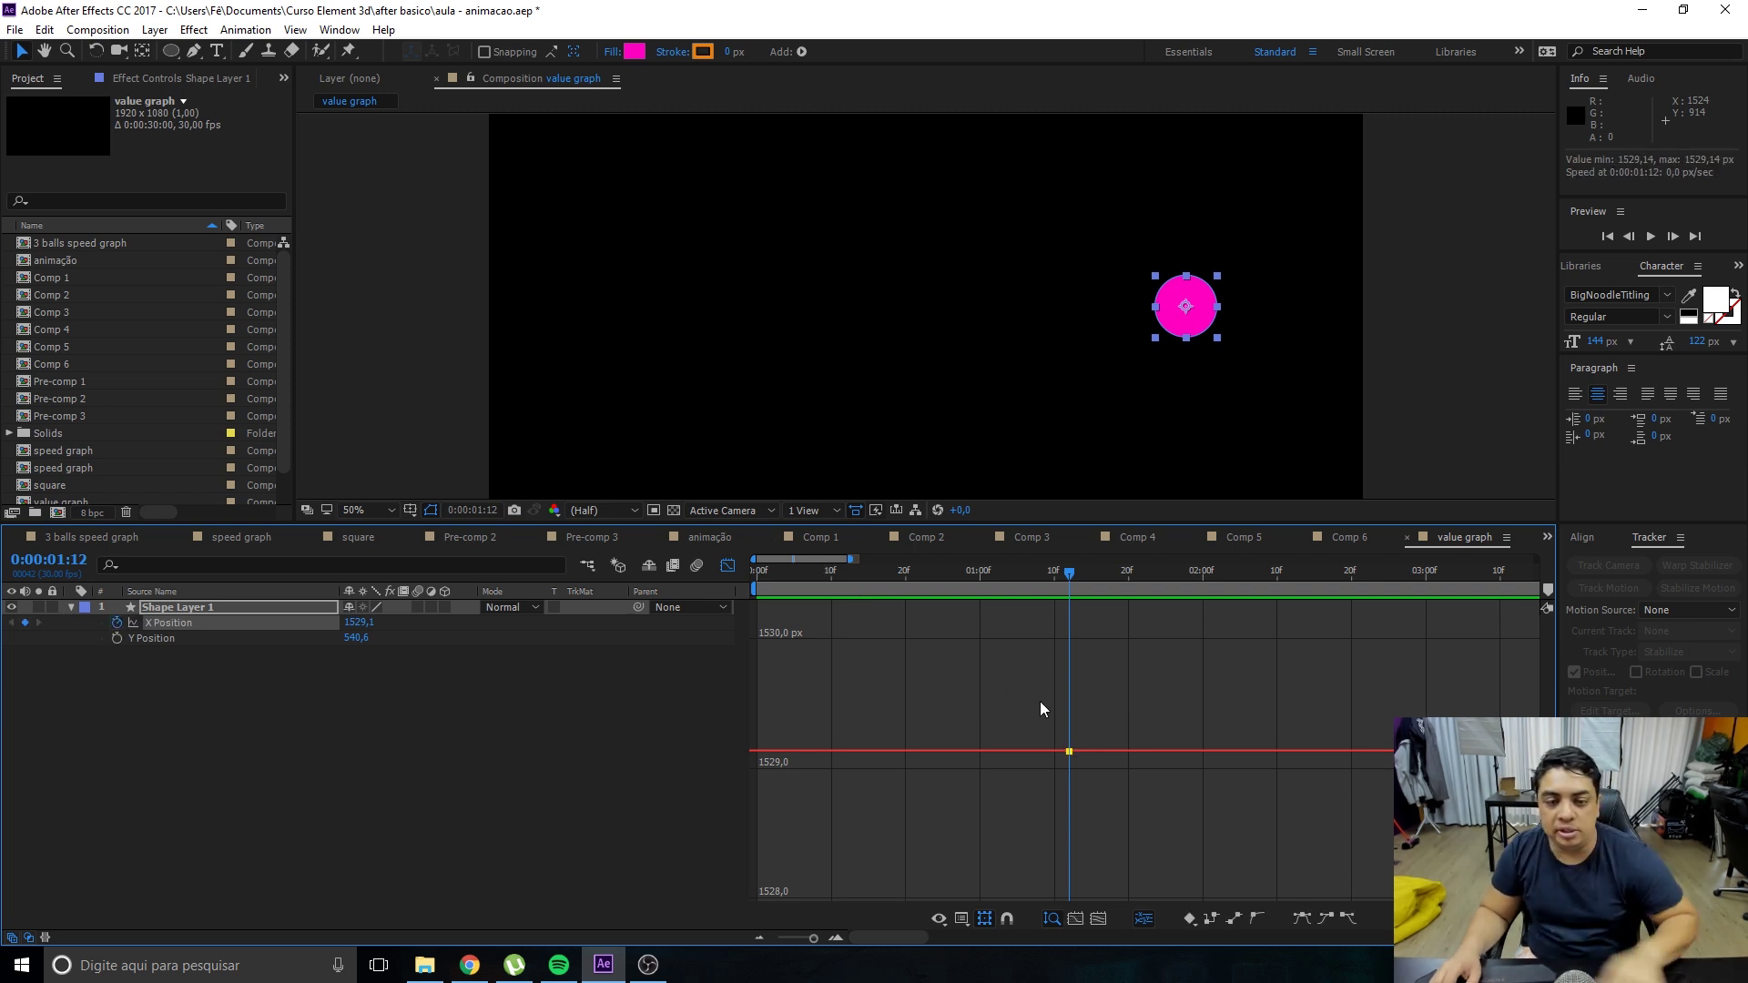
click(846, 574)
key(ctrl+z)
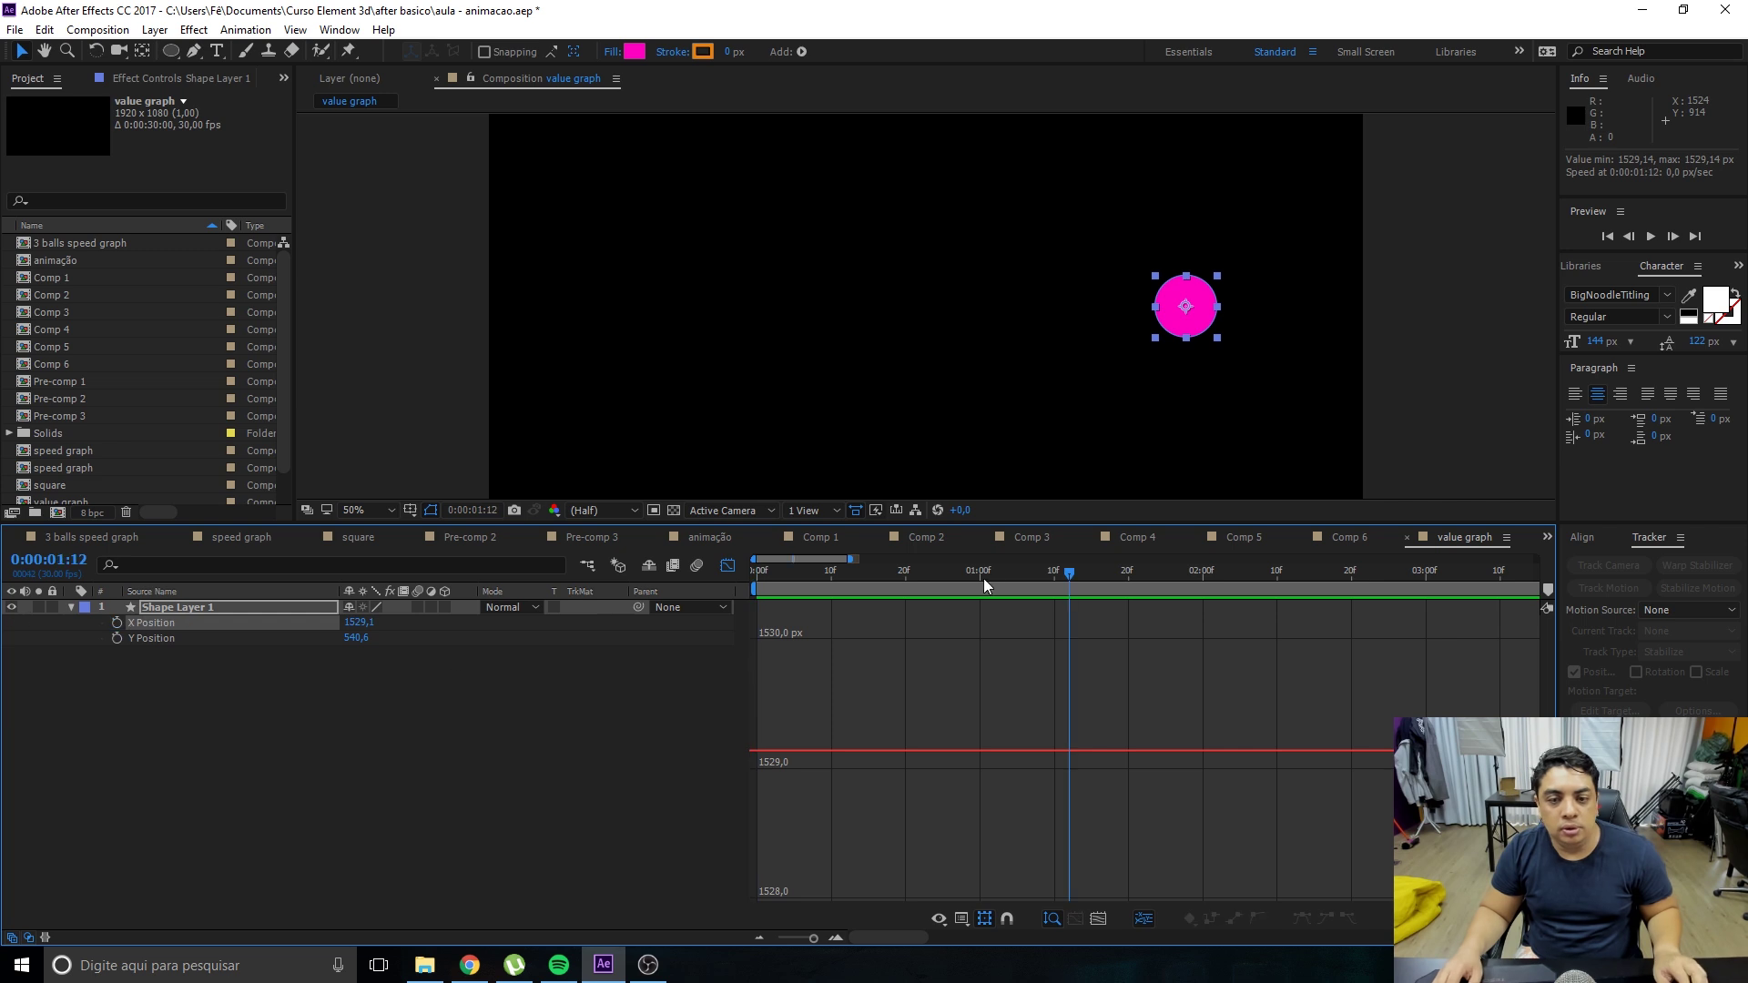
key(space)
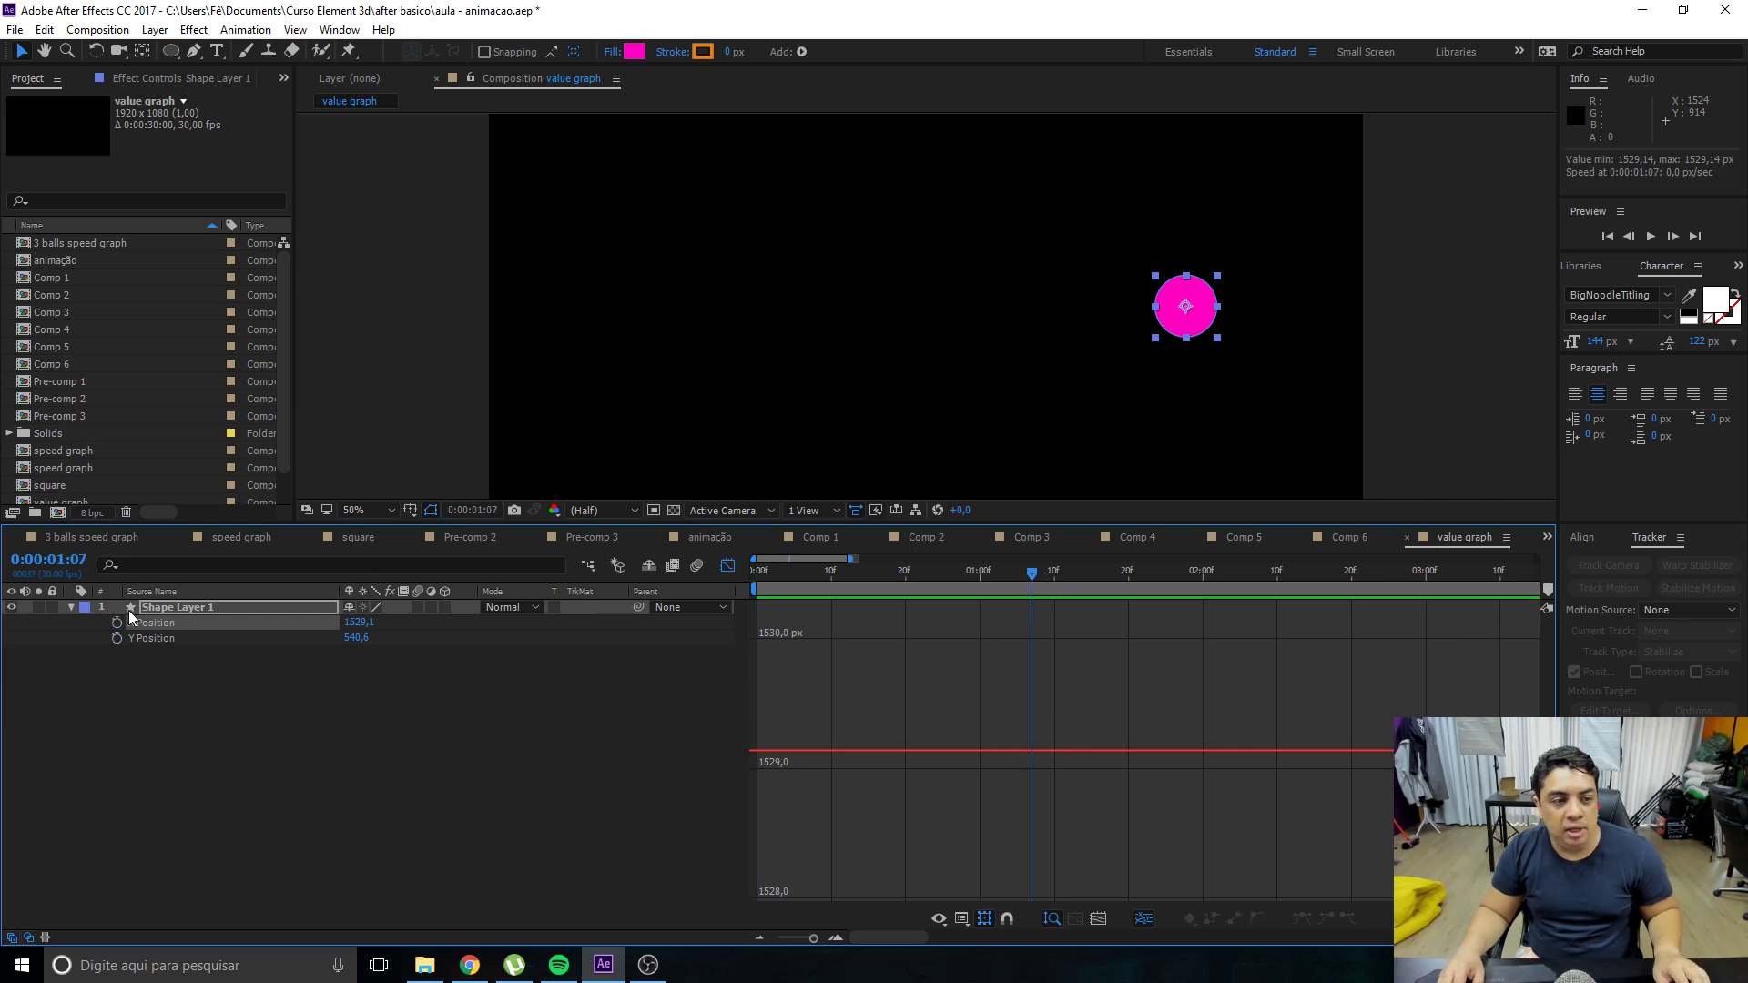
key(Home)
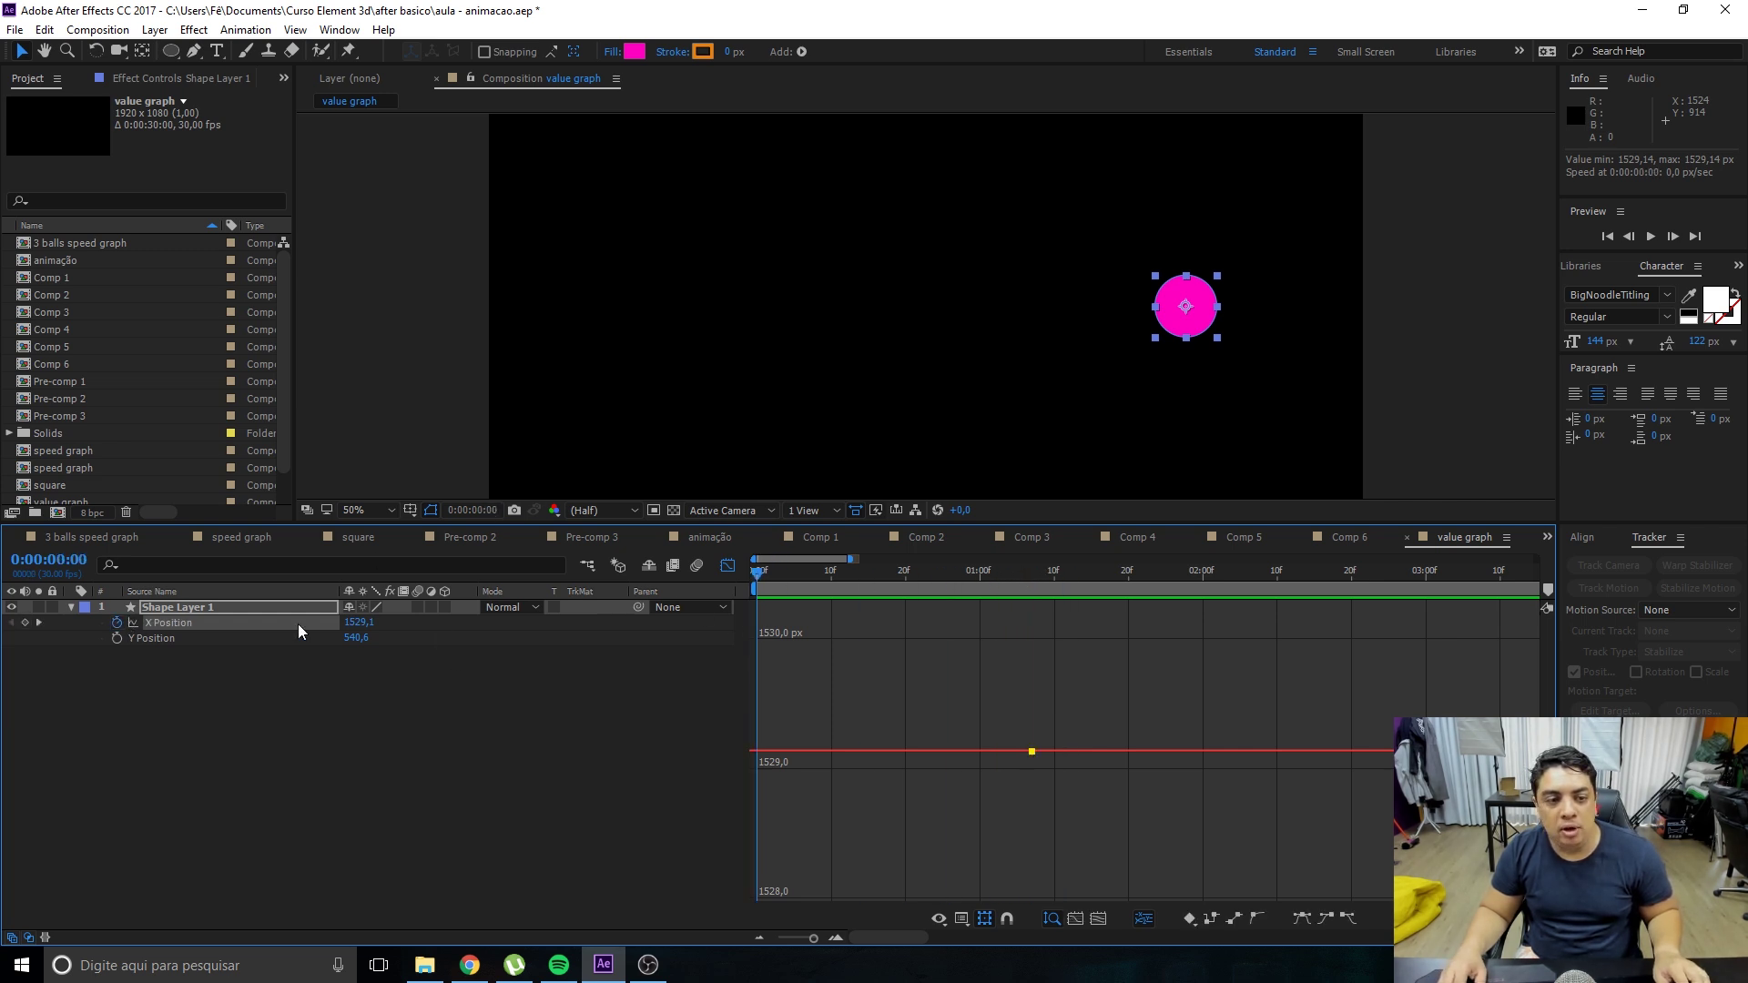
drag(355, 631, 510, 774)
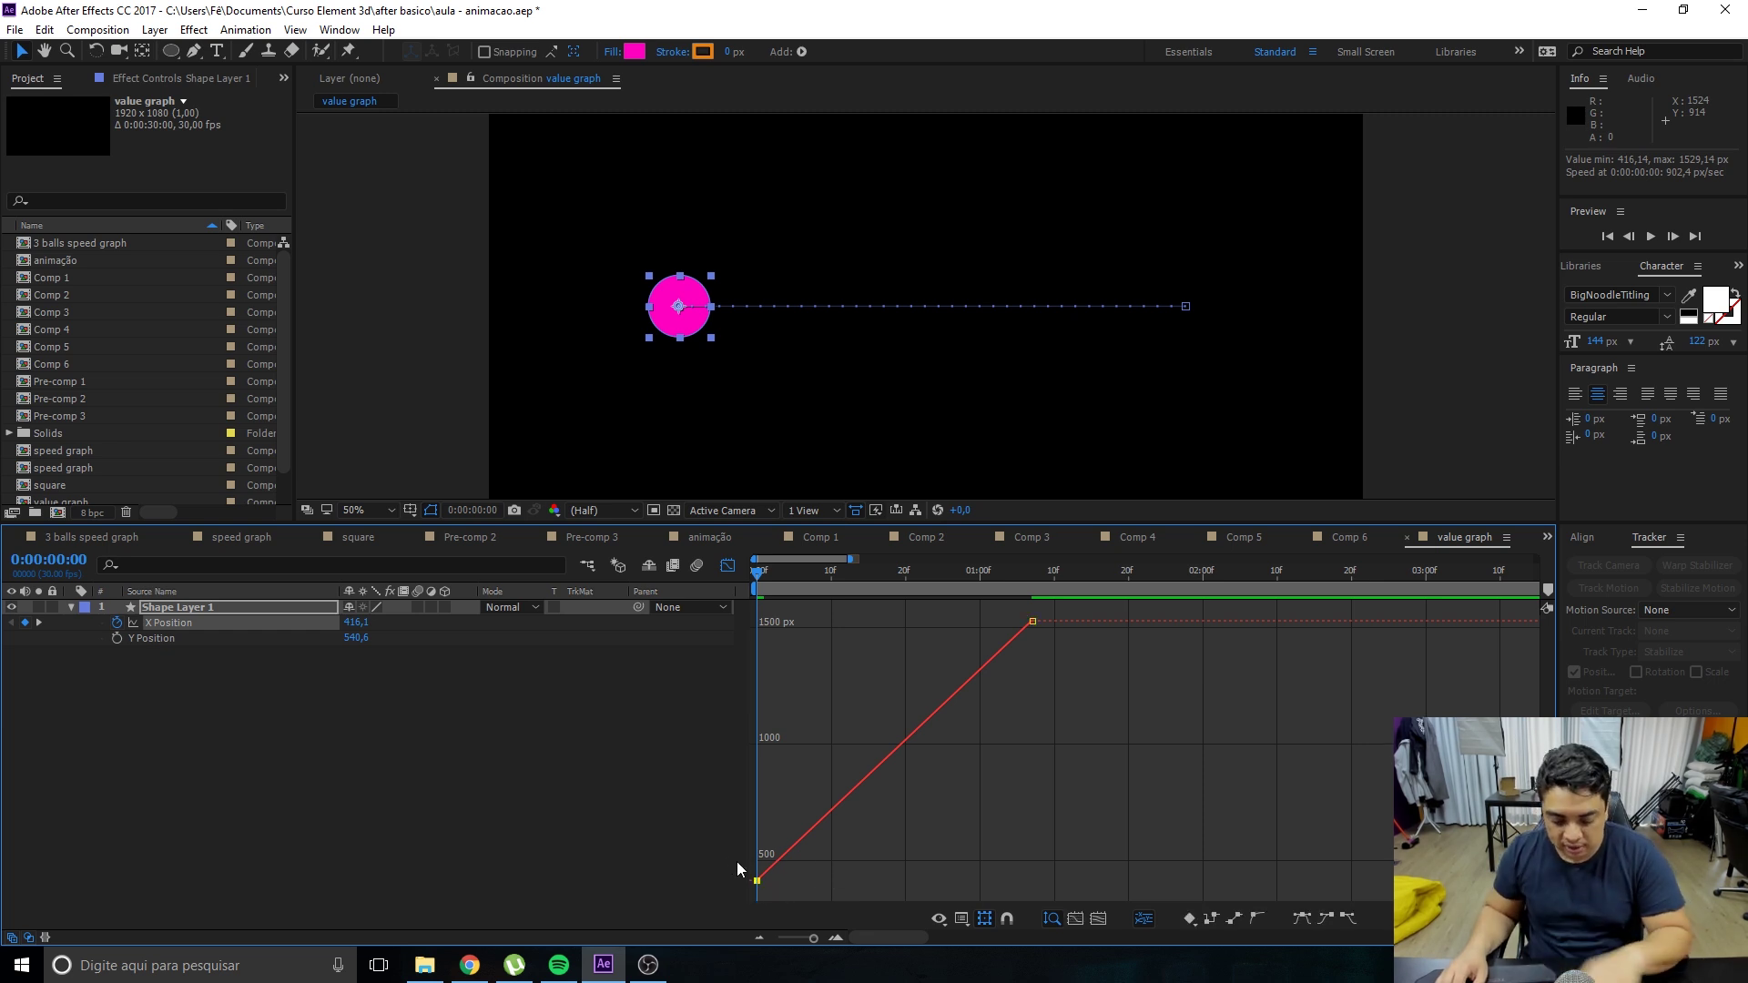
Apply Easy Ease (F9), point the first handle straight up, and move the middle keyframe to steepen the rise.
key(F9)
drag(1151, 686, 989, 623)
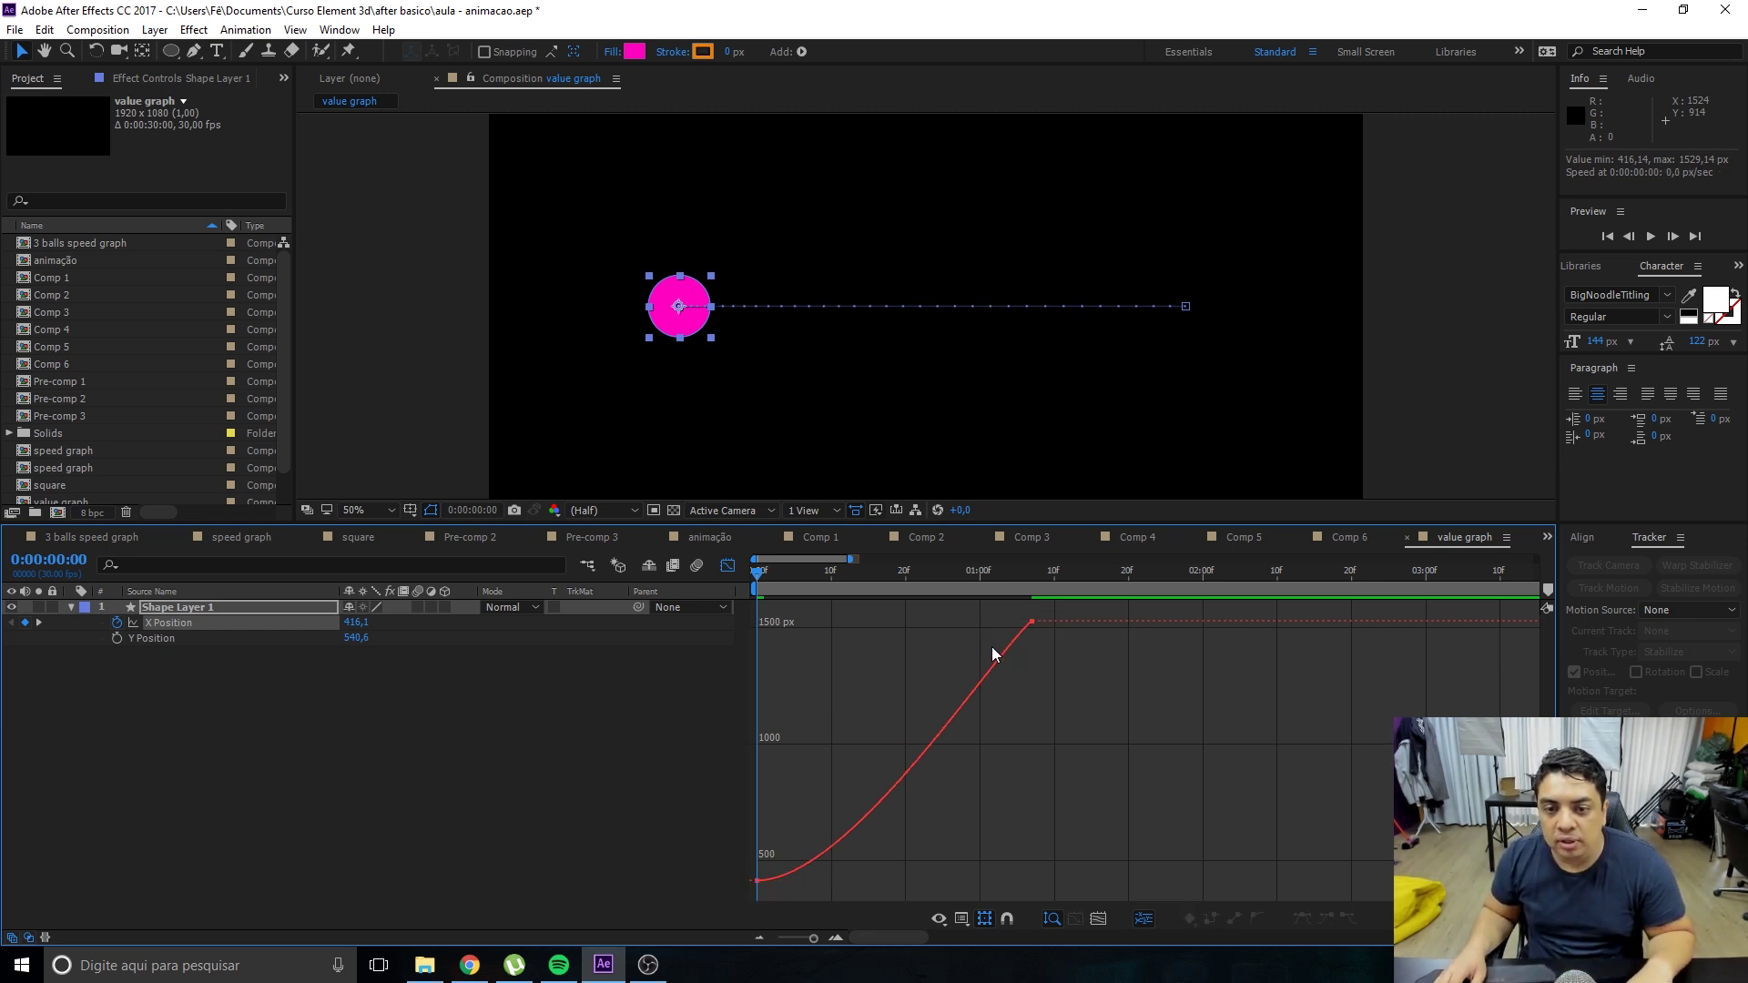
drag(1102, 637, 989, 621)
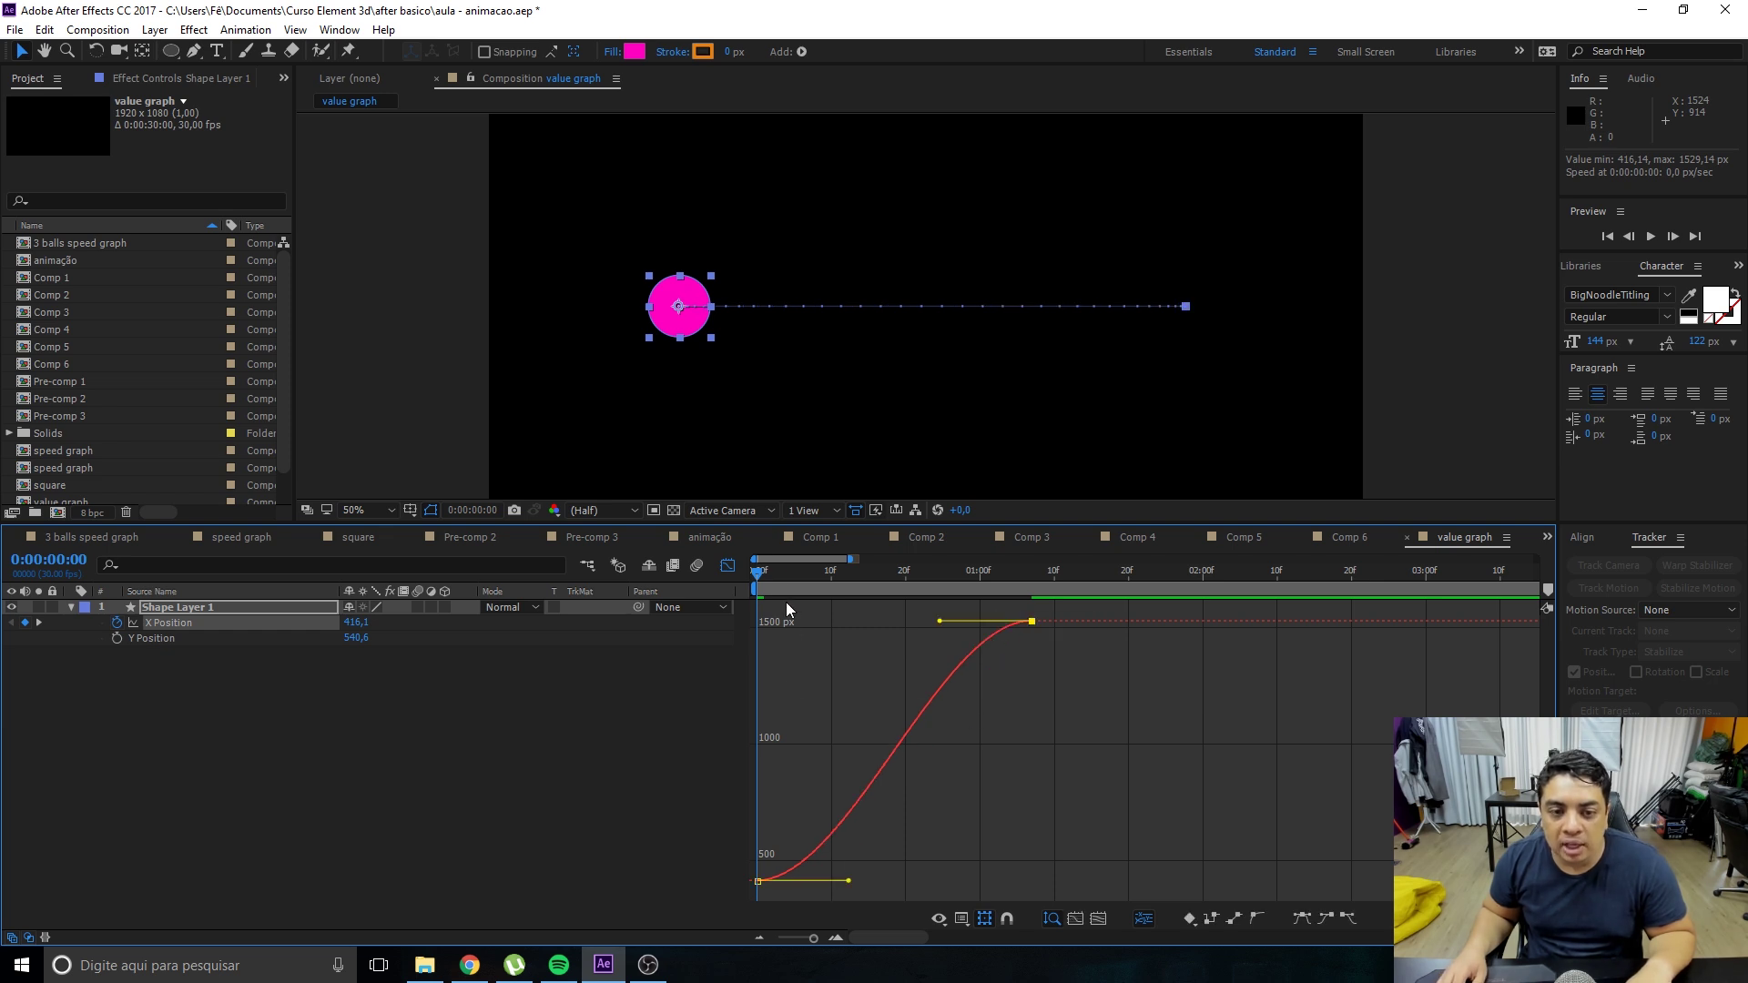
mouse_move(849, 881)
mouse_down()
mouse_move(751, 734)
mouse_move(752, 637)
mouse_up()
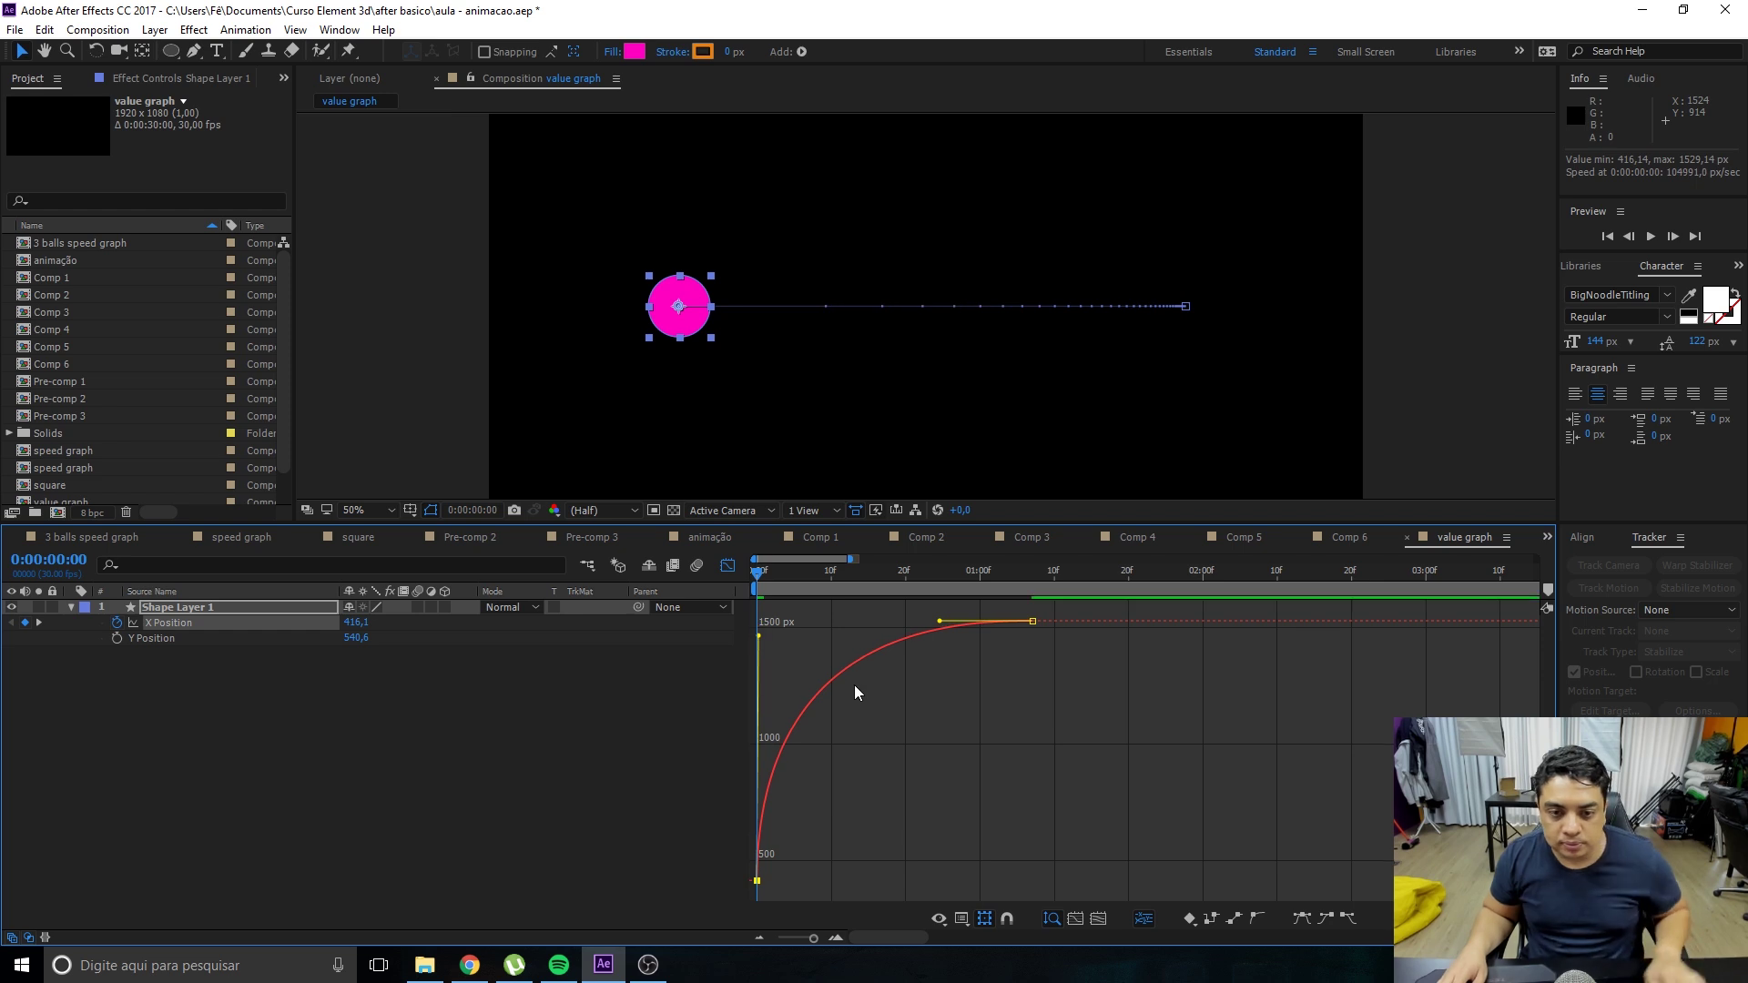
drag(846, 674, 809, 659)
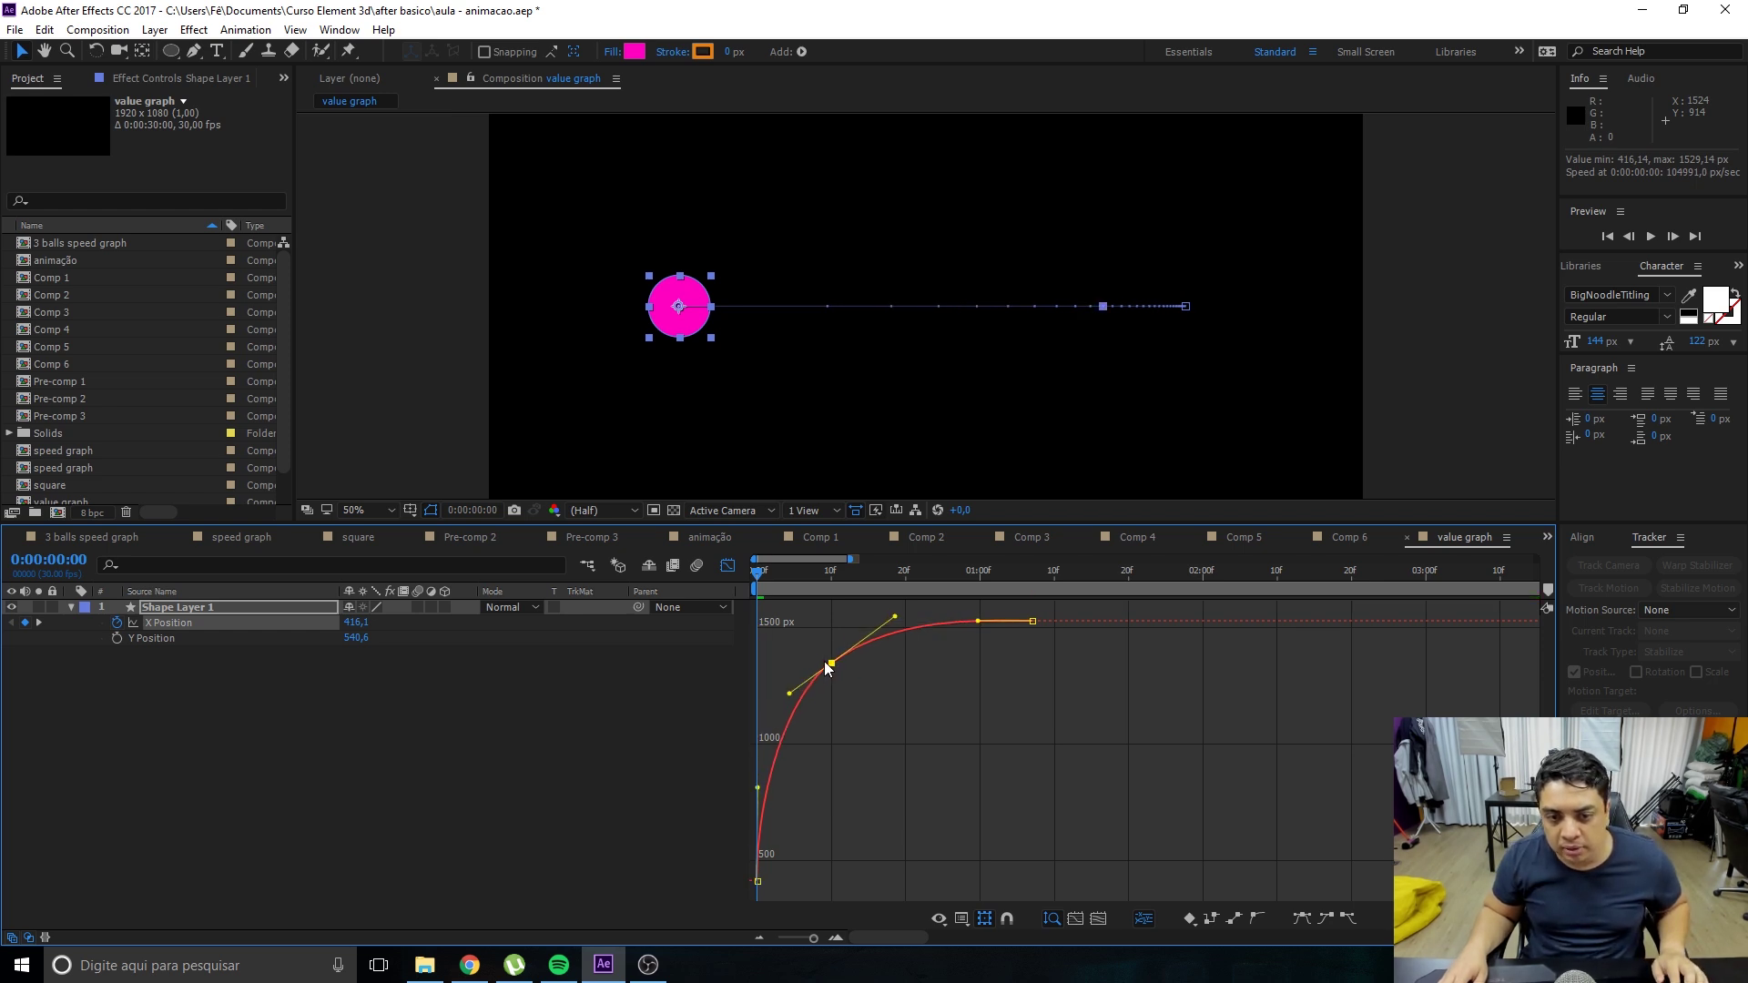
Lower the middle keyframe's outgoing handle and push the last keyframe to about 2:00 at roughly 1520.
click(781, 671)
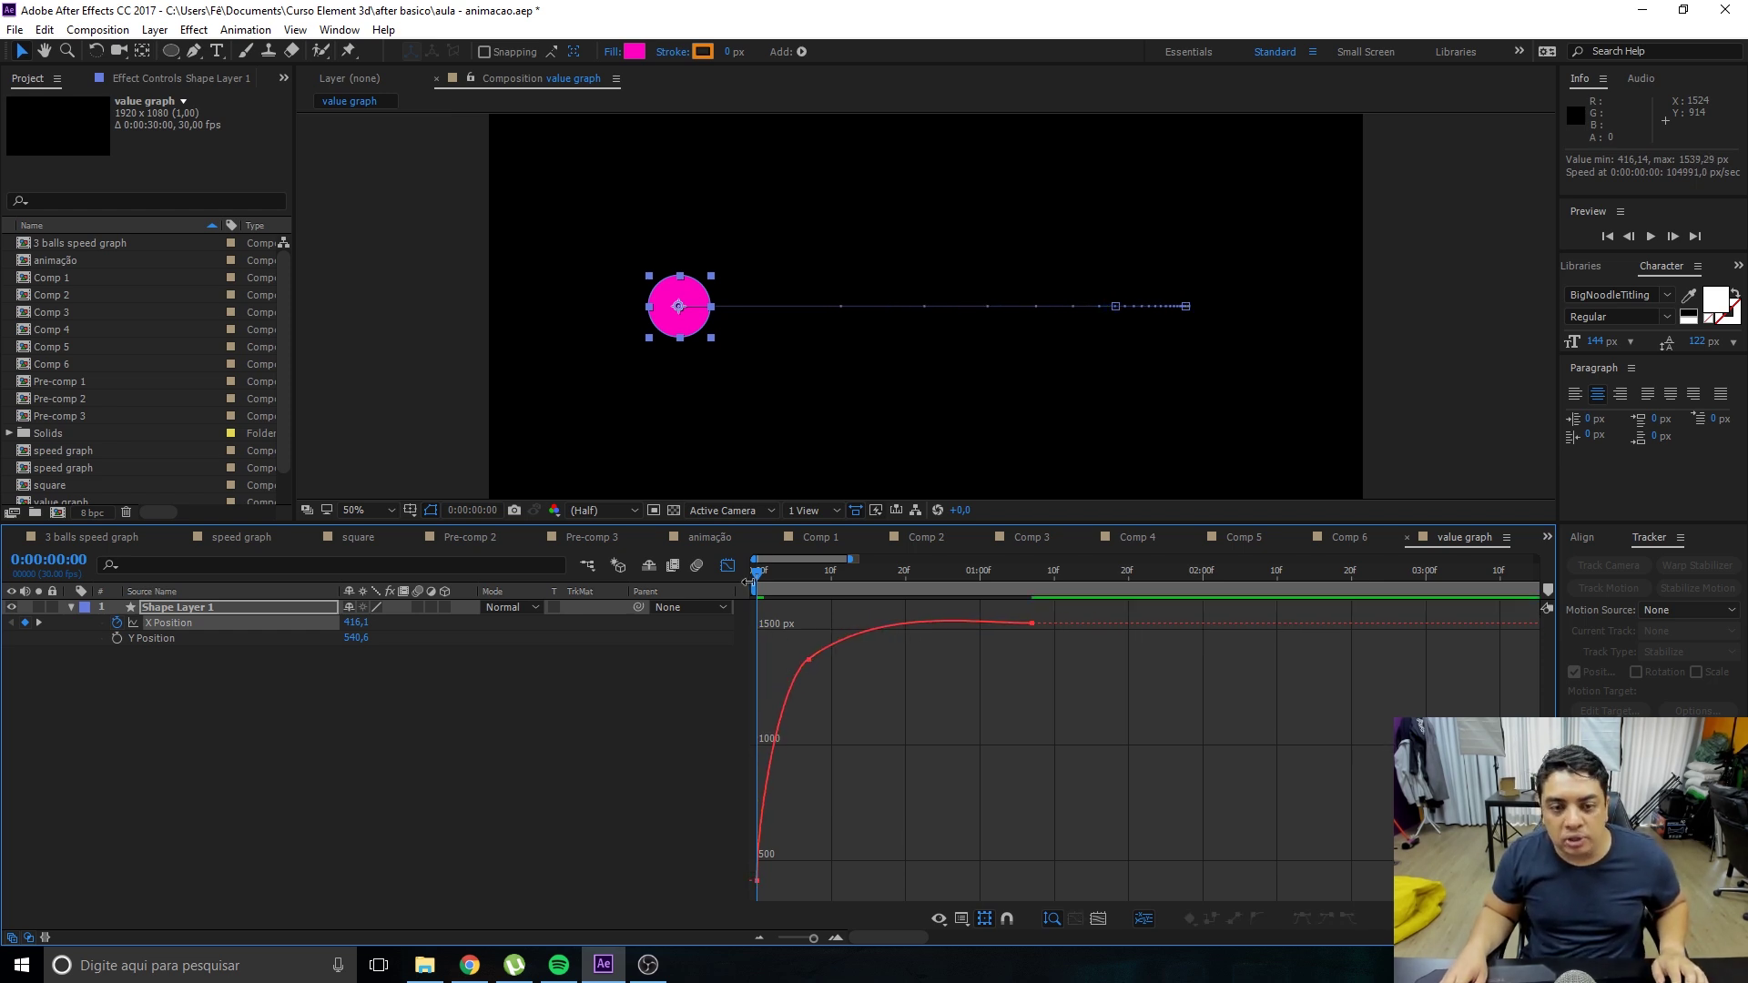
click(810, 670)
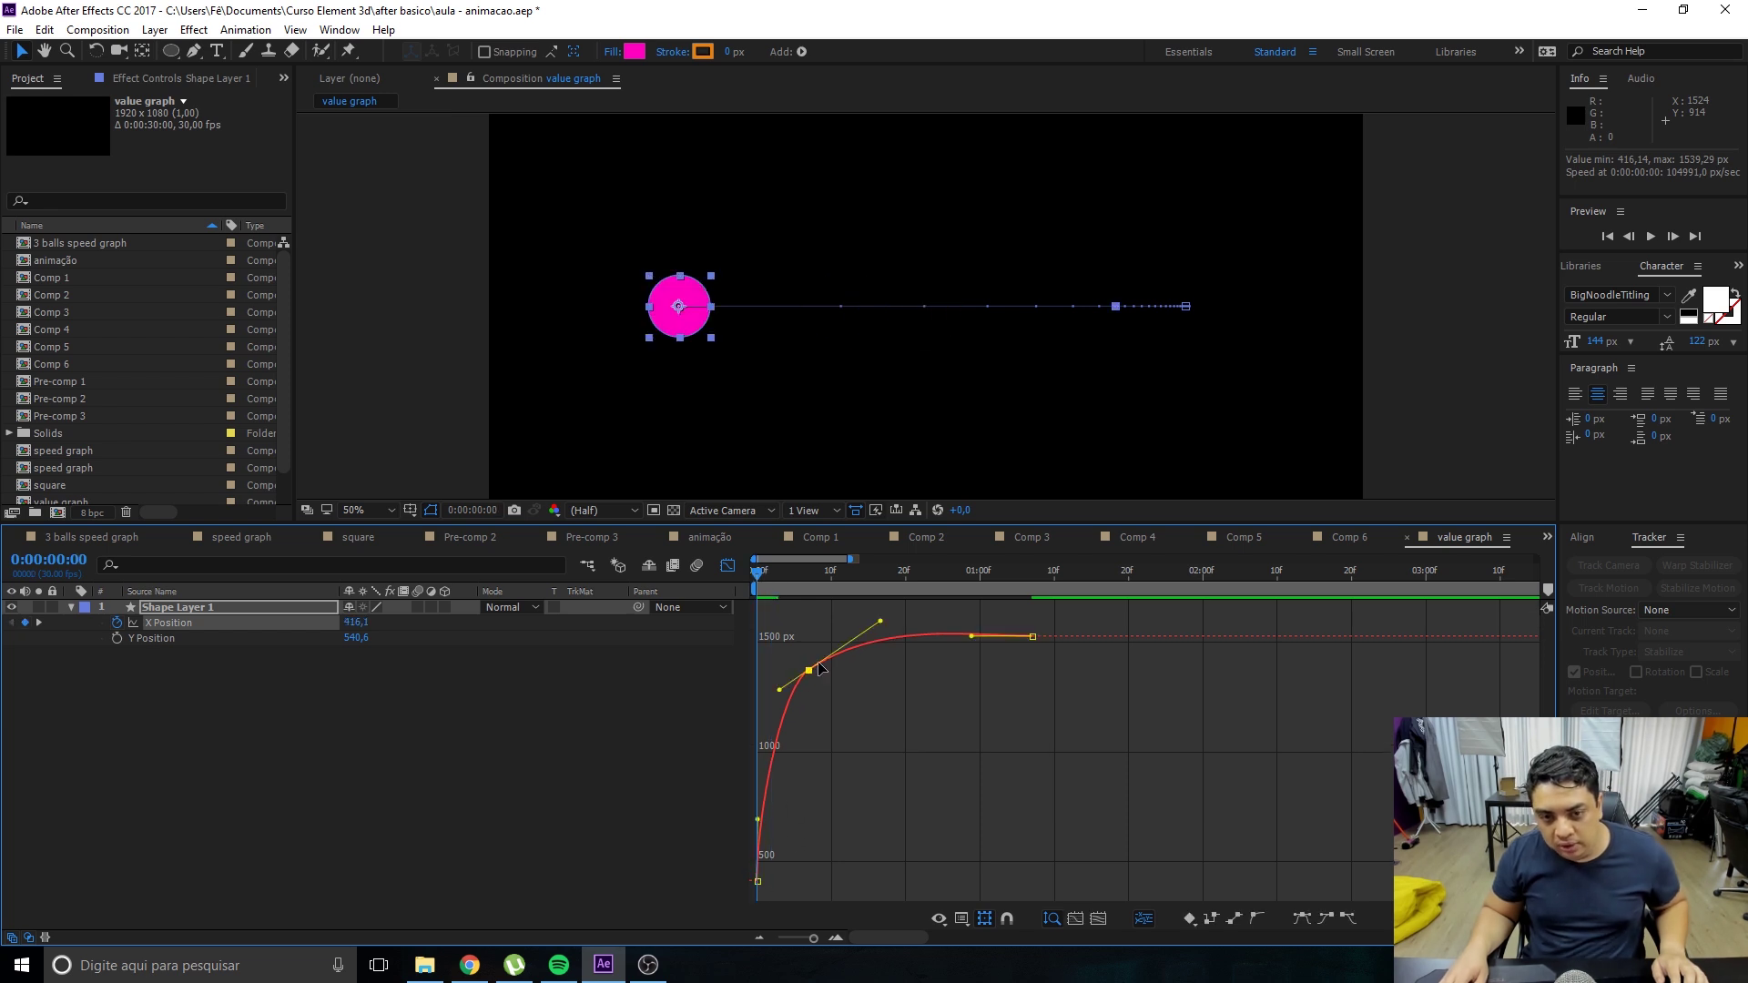
drag(885, 625, 891, 636)
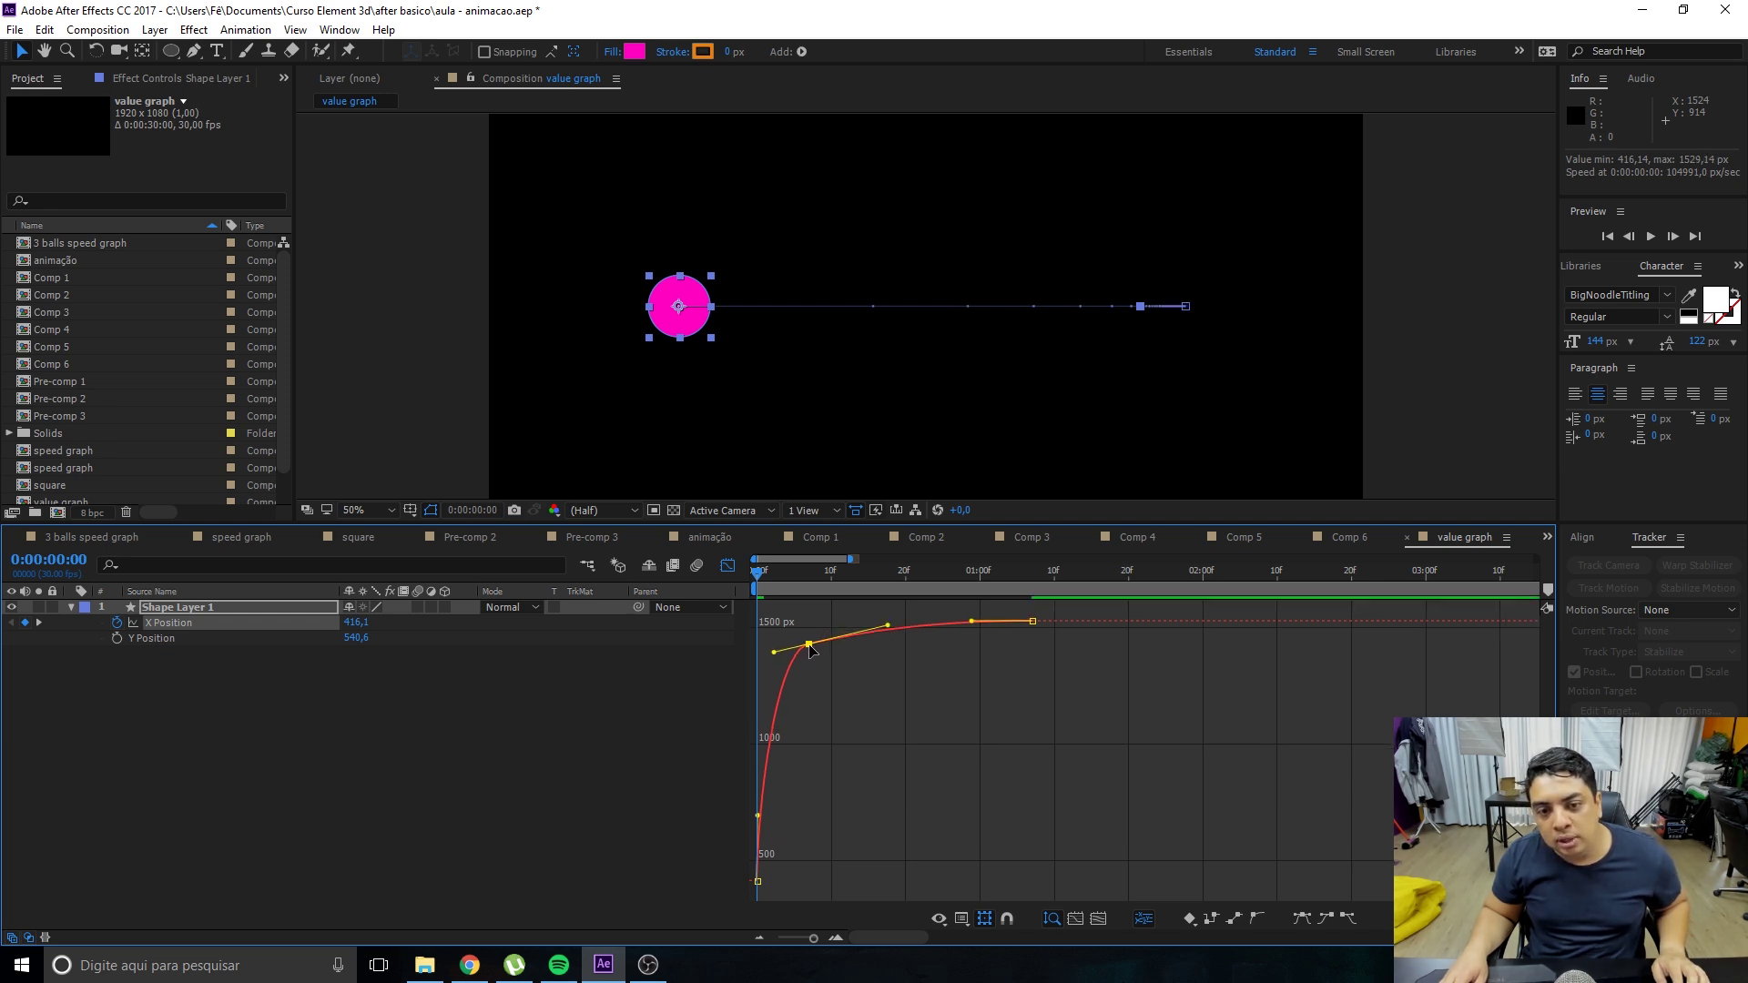
drag(1033, 622, 1247, 624)
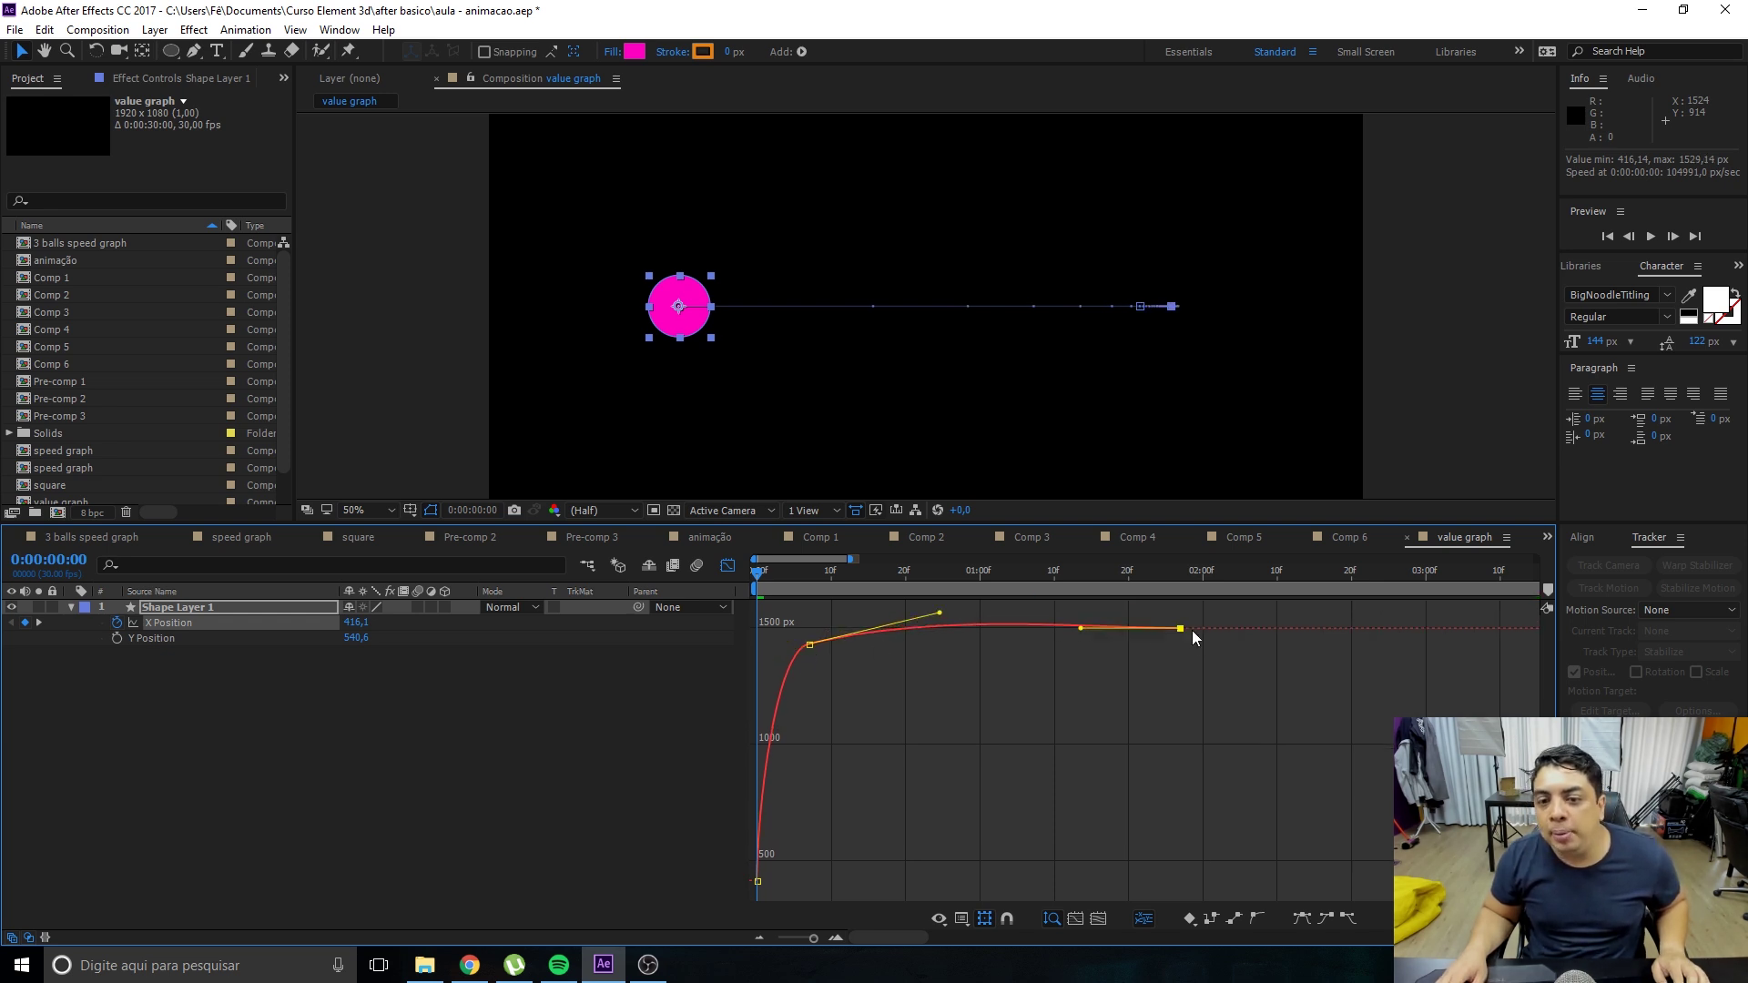
Pull the middle keyframe's incoming handle down-left to steepen the circle's launch.
click(922, 687)
key(space)
key(space)
scroll(852, 776, up, 2)
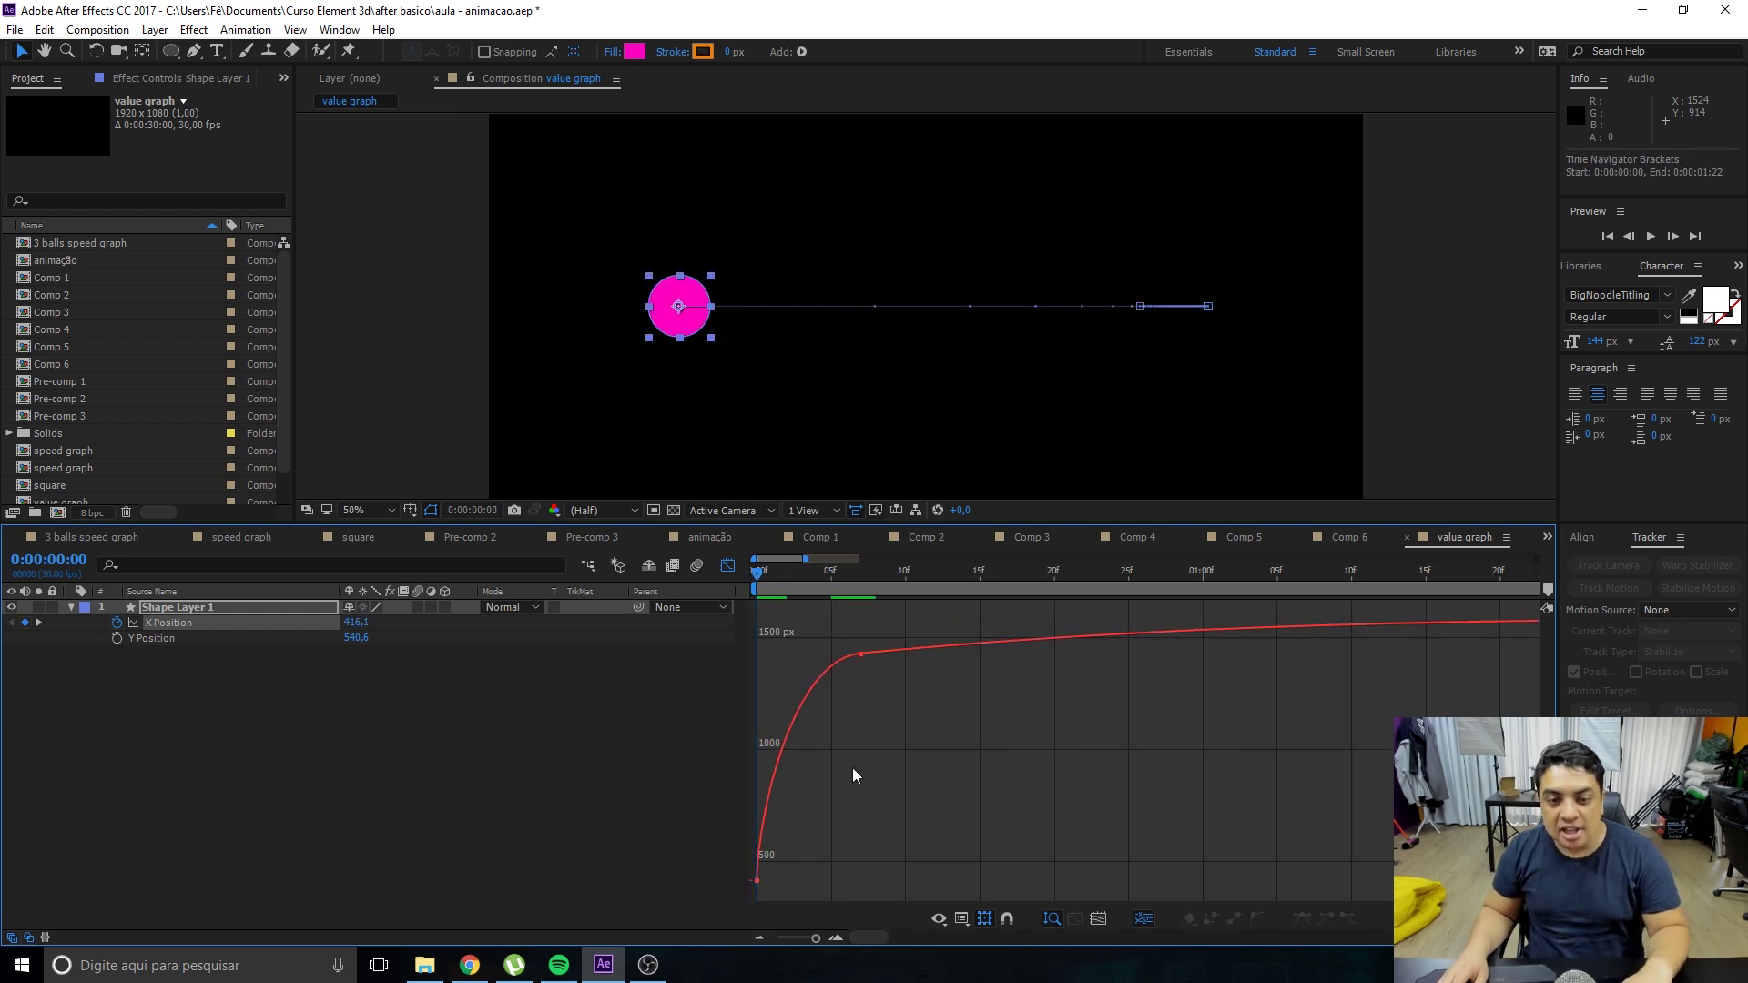
click(862, 655)
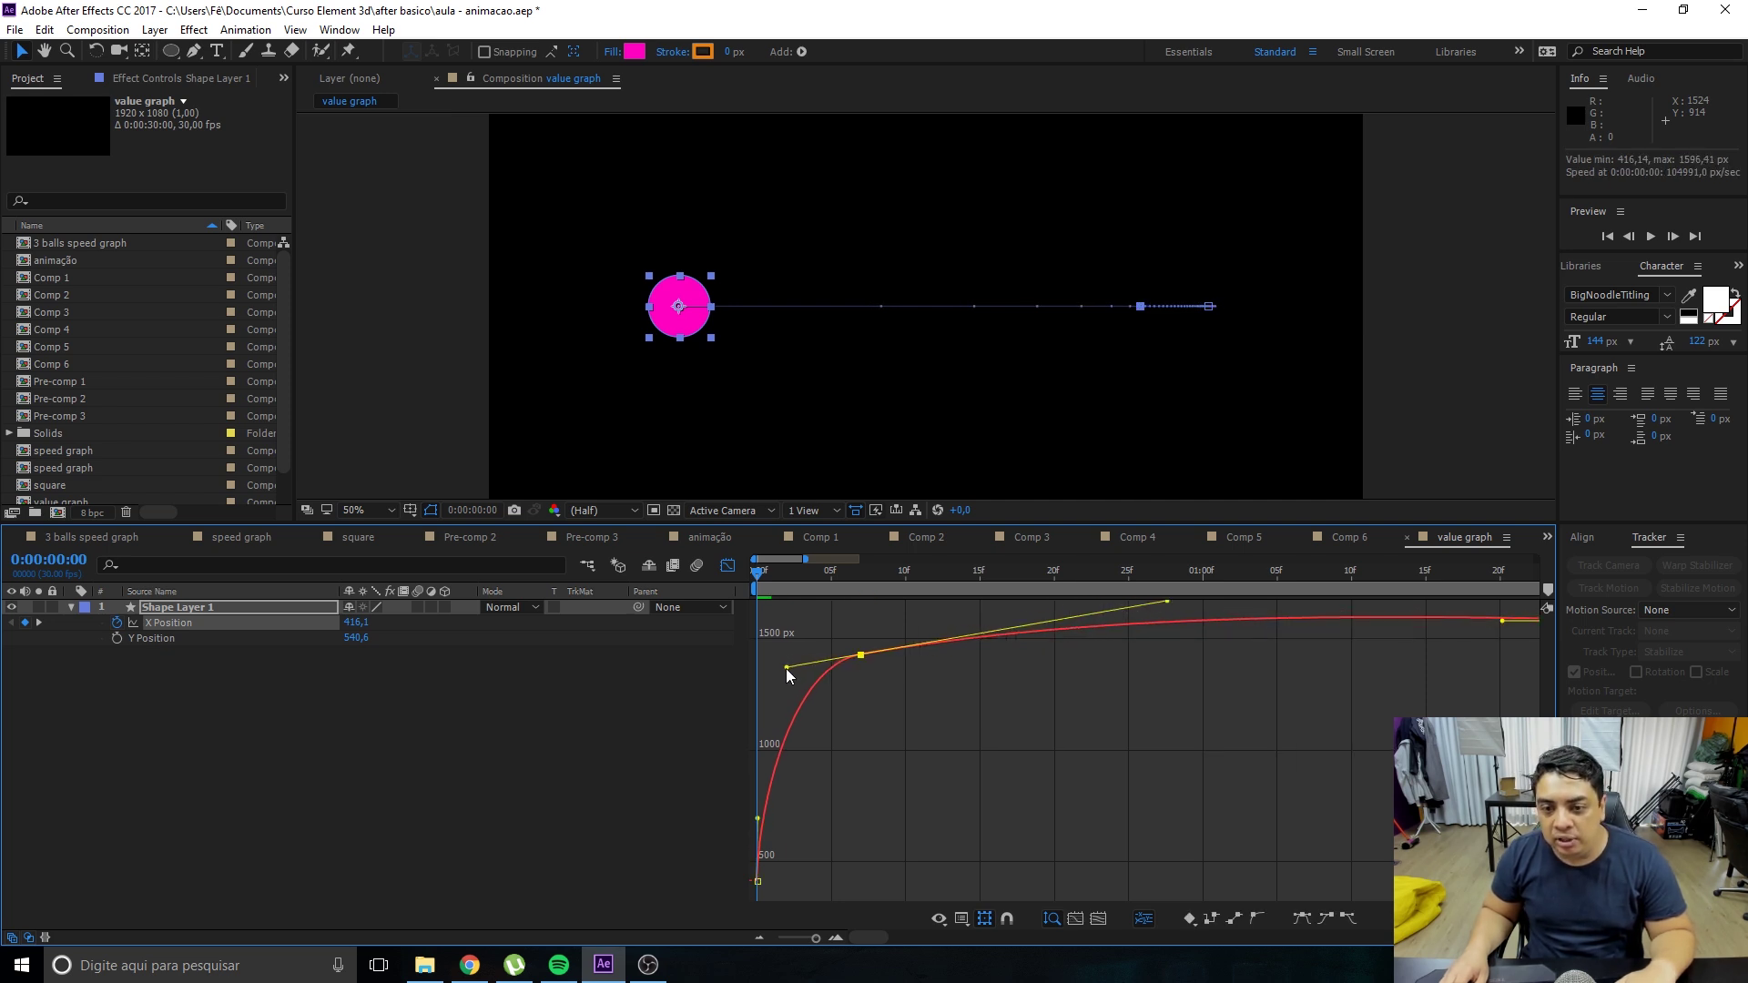
drag(791, 669, 783, 674)
click(915, 742)
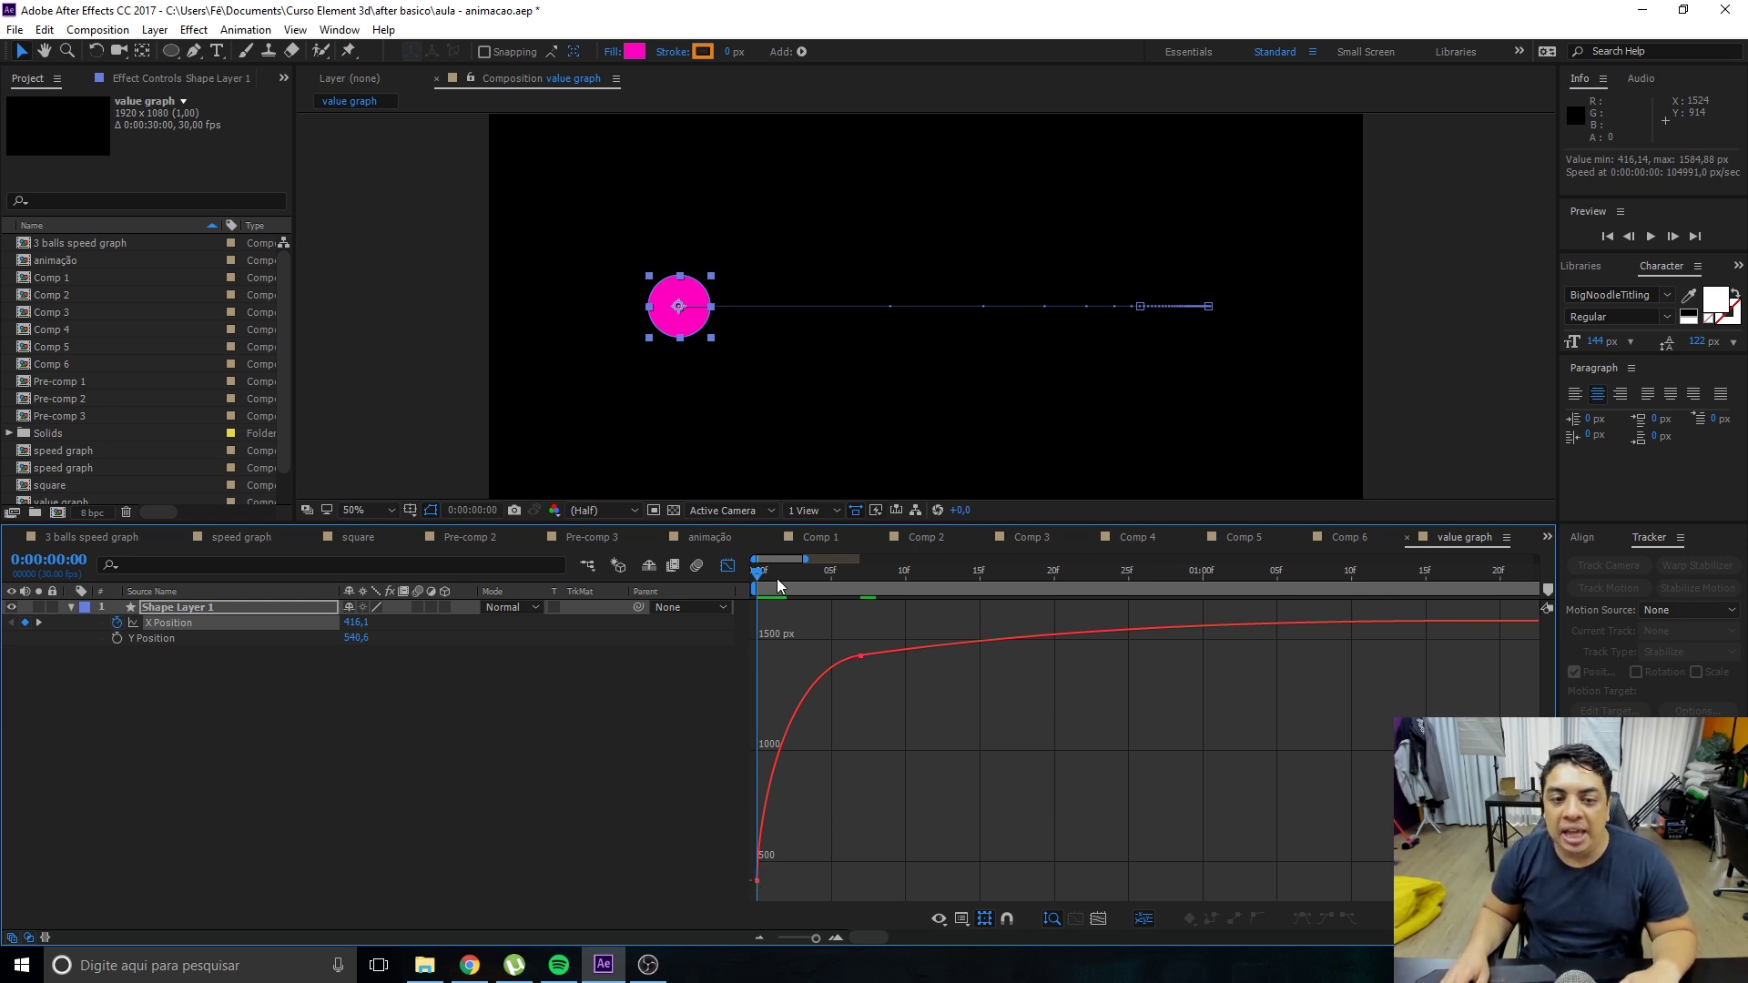
Scrub and RAM-preview the motion, zooming the graph out to about six seconds and back onto the first frames.
drag(778, 577, 756, 577)
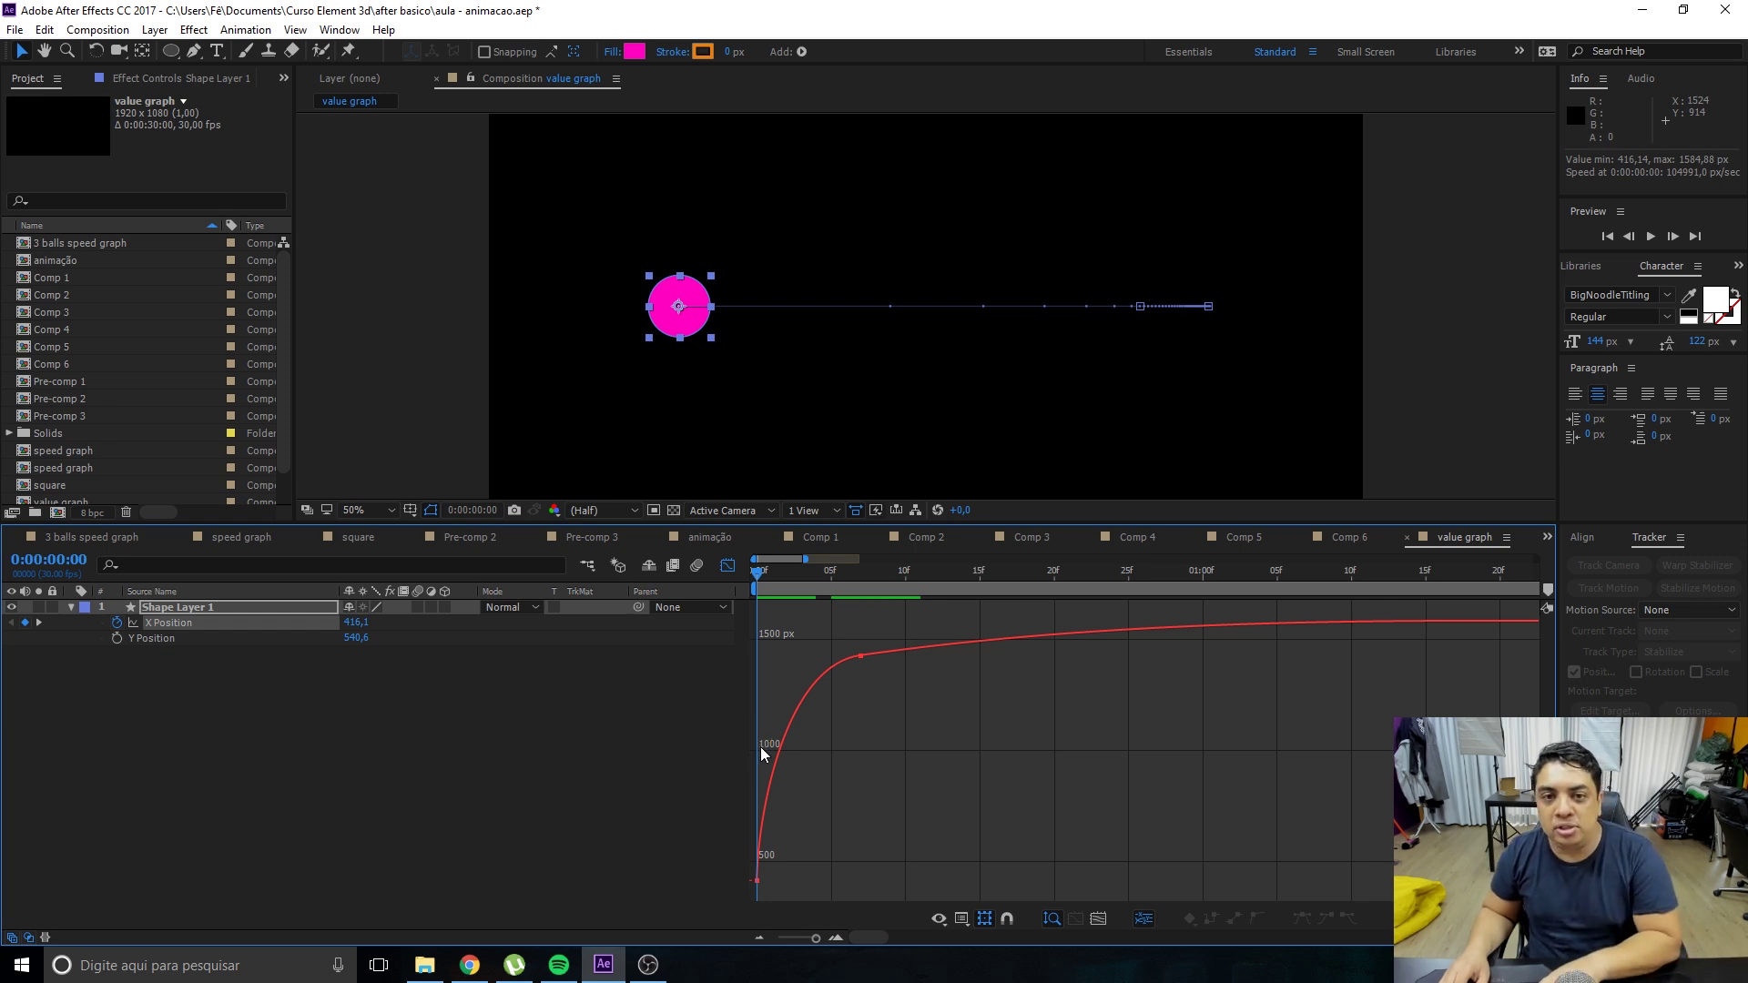
key(space)
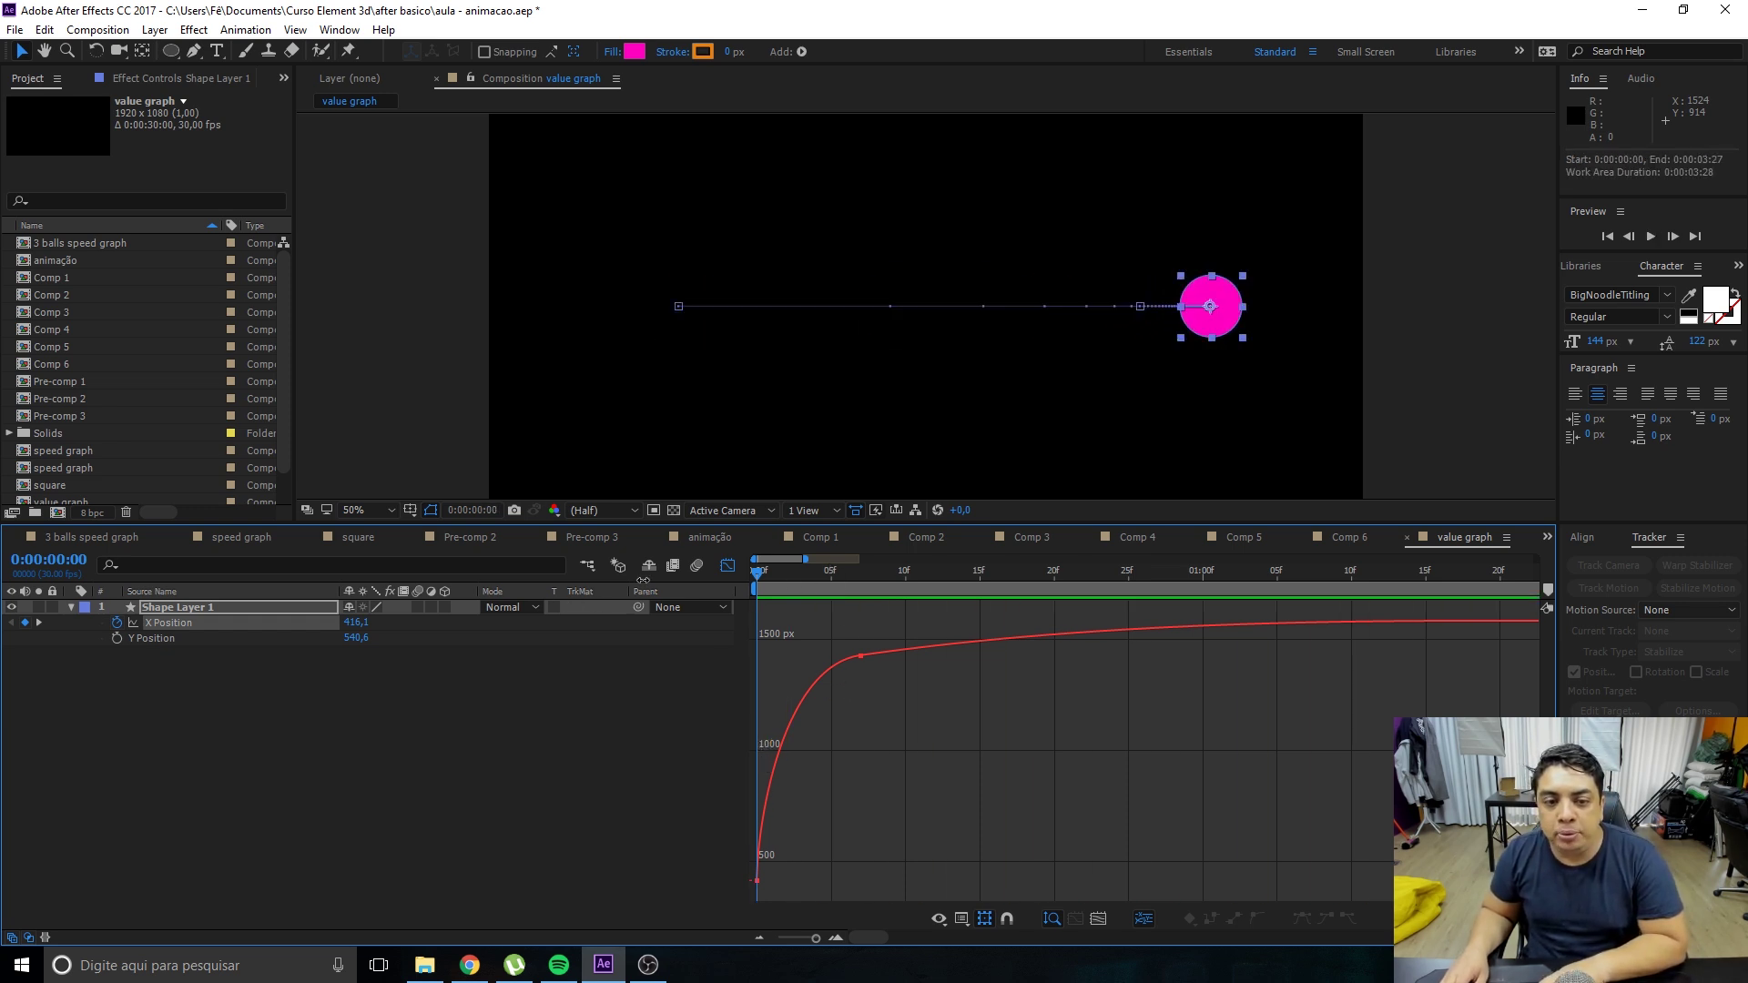
drag(807, 557, 835, 557)
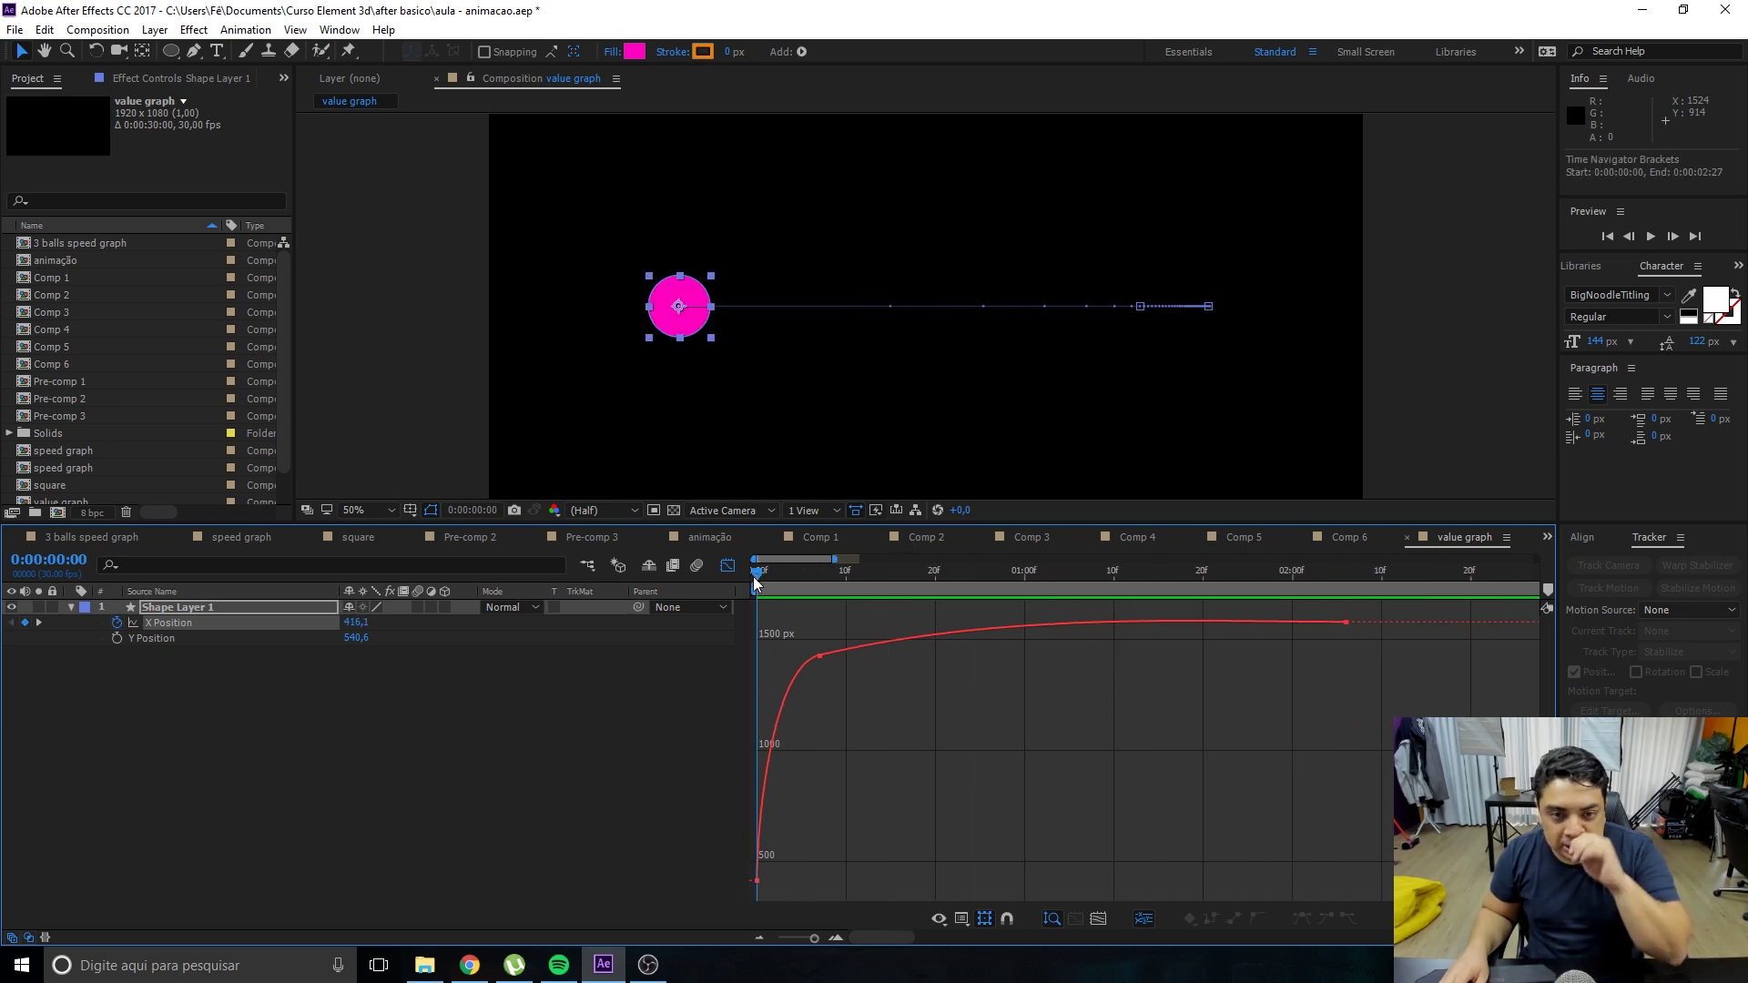
mouse_move(835, 558)
mouse_down()
mouse_move(931, 558)
mouse_move(936, 586)
mouse_move(902, 571)
mouse_up()
click(873, 578)
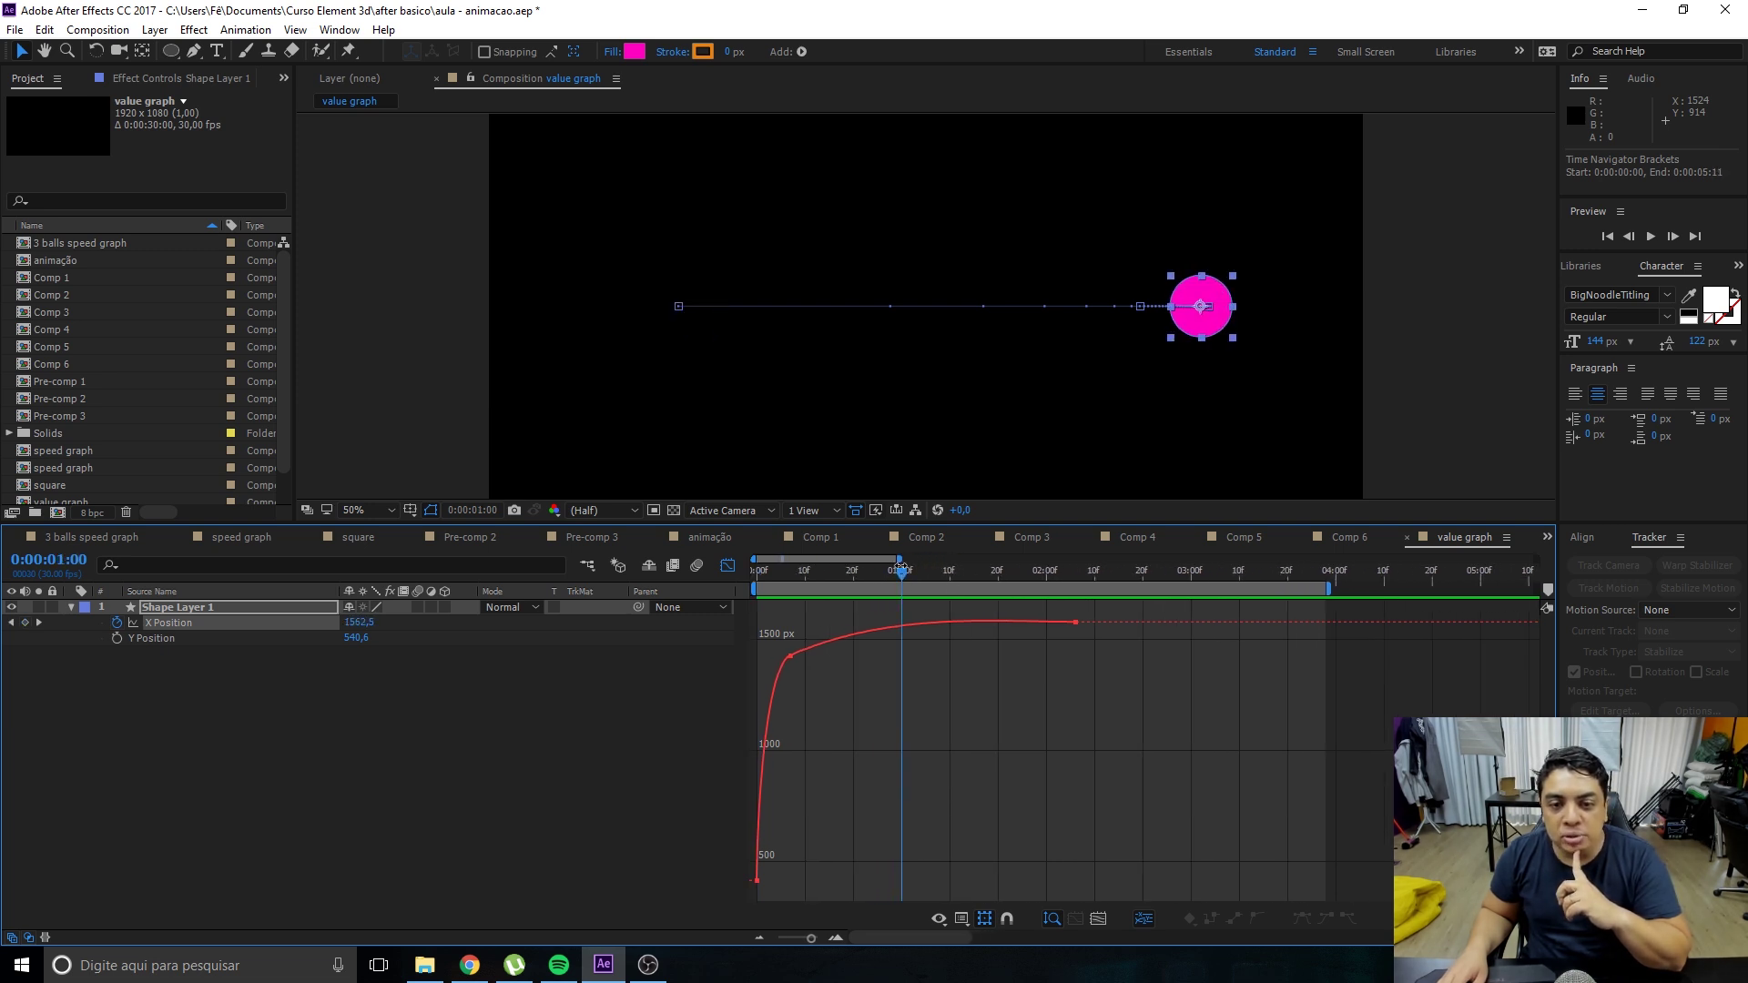
mouse_move(816, 571)
mouse_down()
mouse_move(758, 572)
mouse_move(1017, 604)
mouse_up()
key(semicolon)
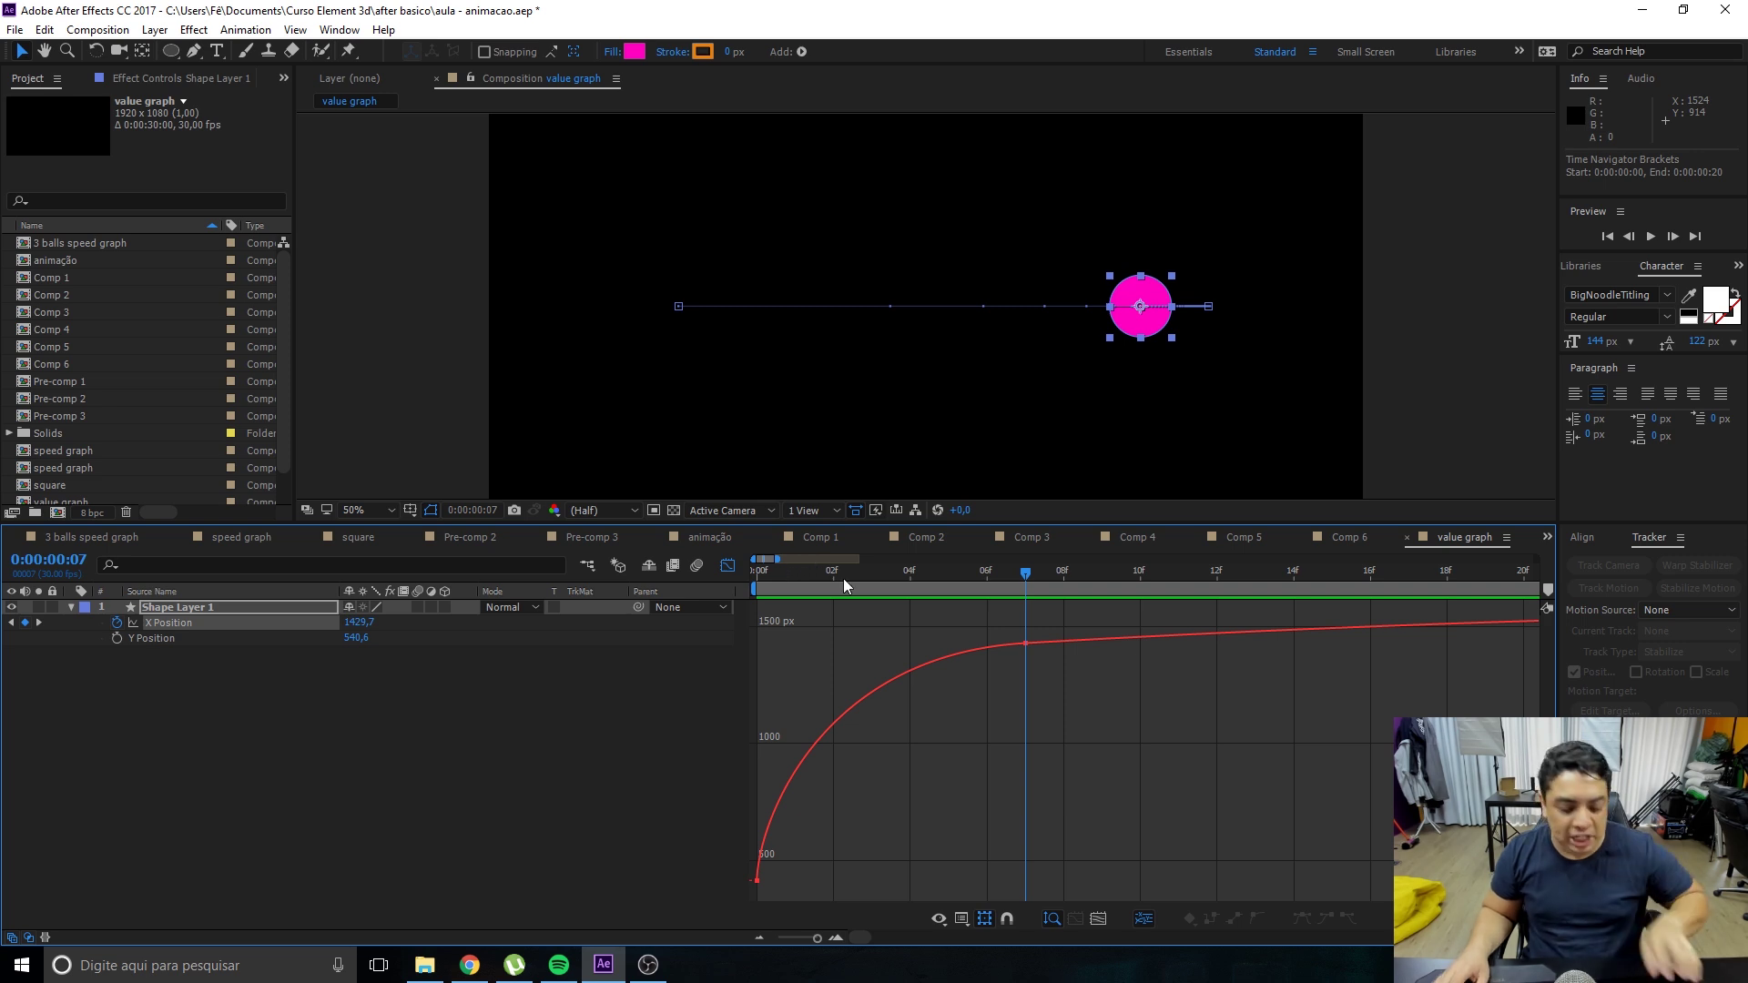
key(ctrl+k)
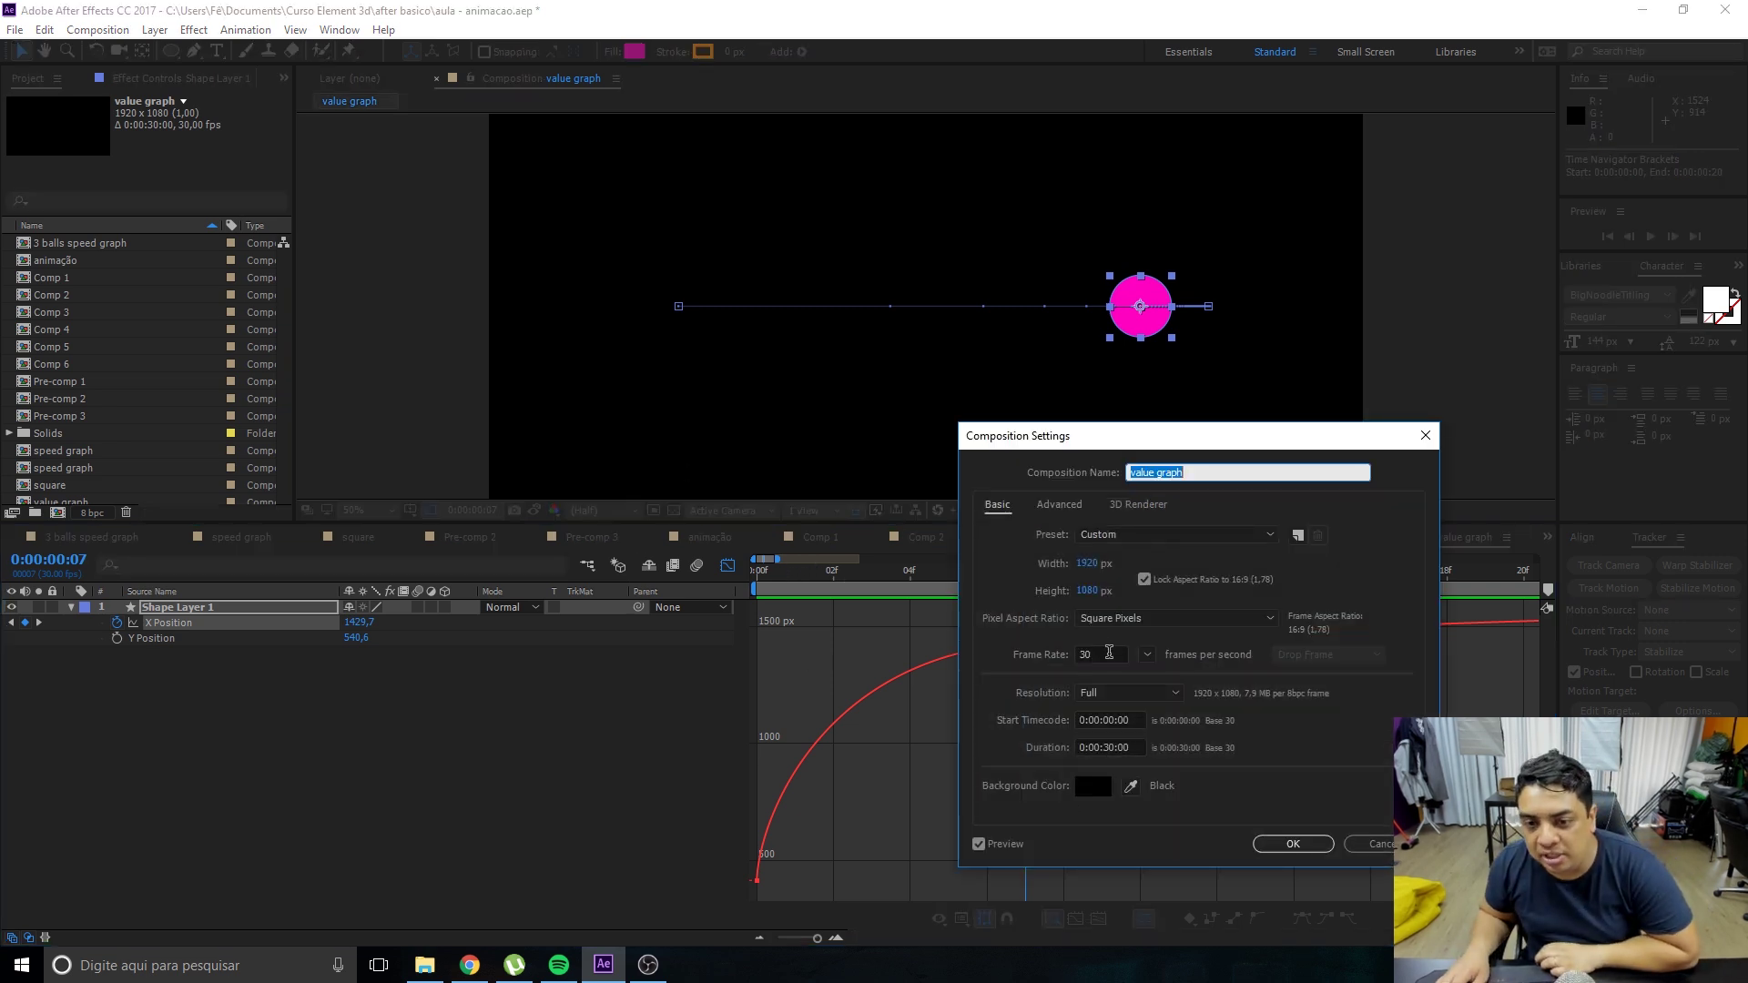
Check the composition's 30 fps frame rate without changes, then preview from the start with the graph at six seconds.
drag(1109, 652, 1067, 649)
click(1384, 844)
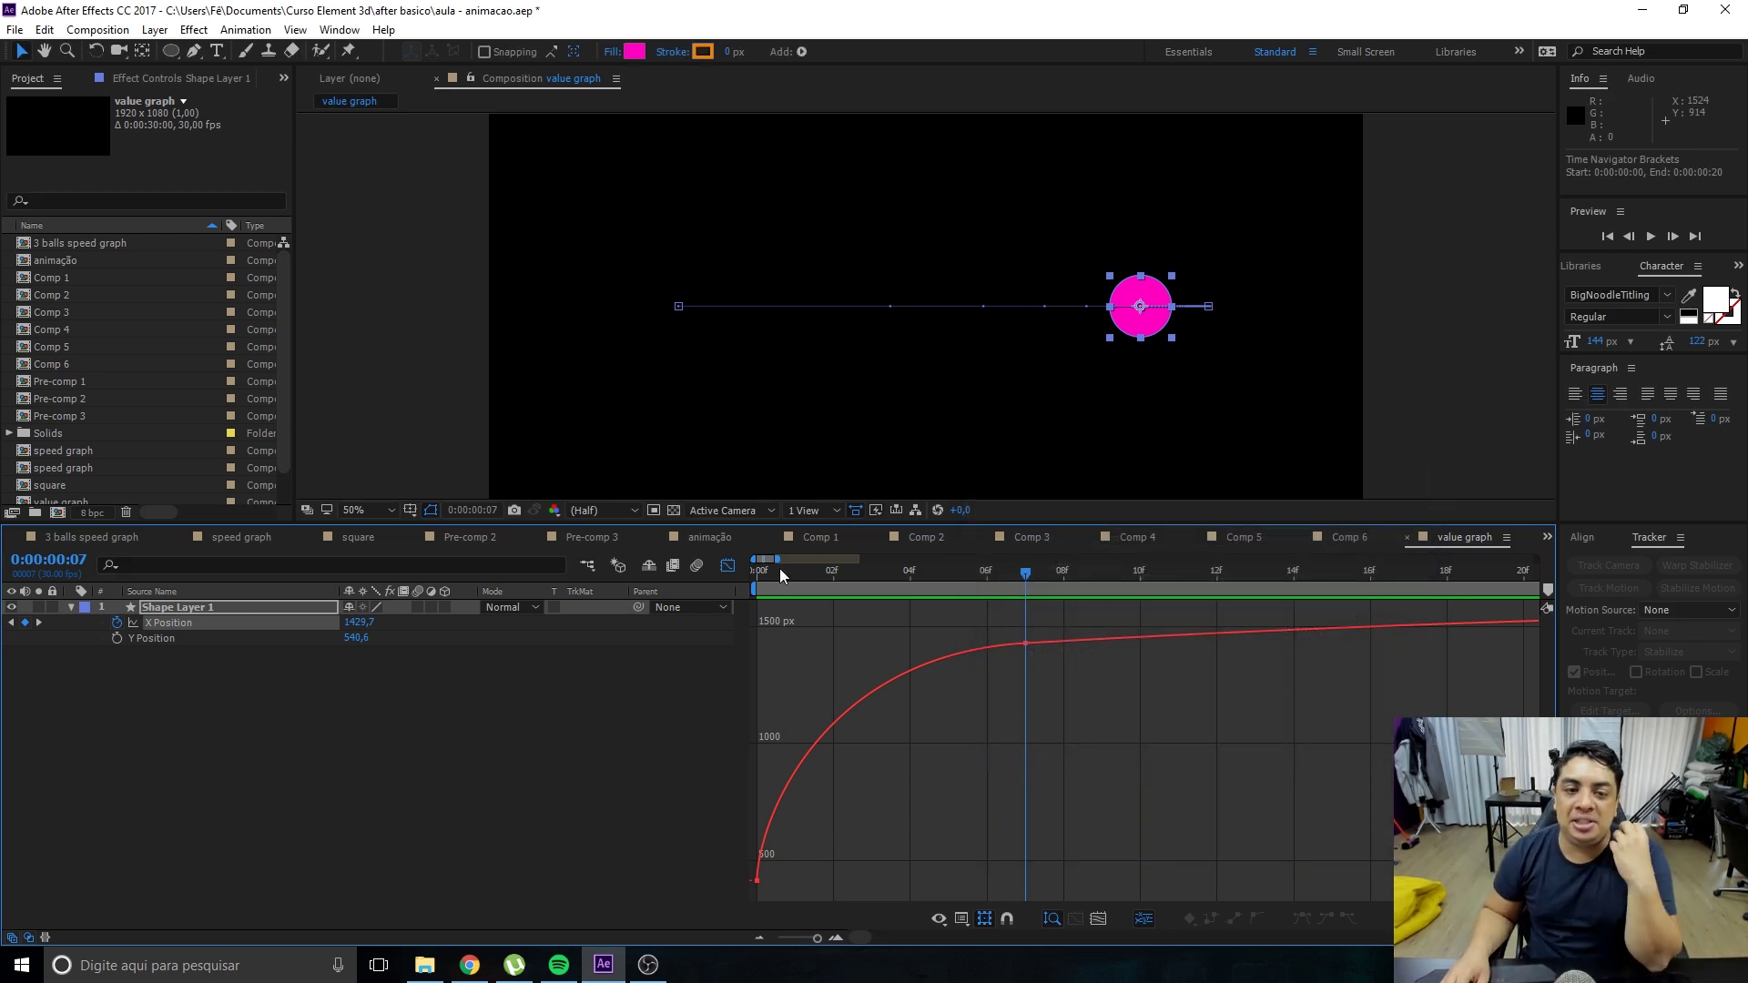
drag(779, 559, 937, 568)
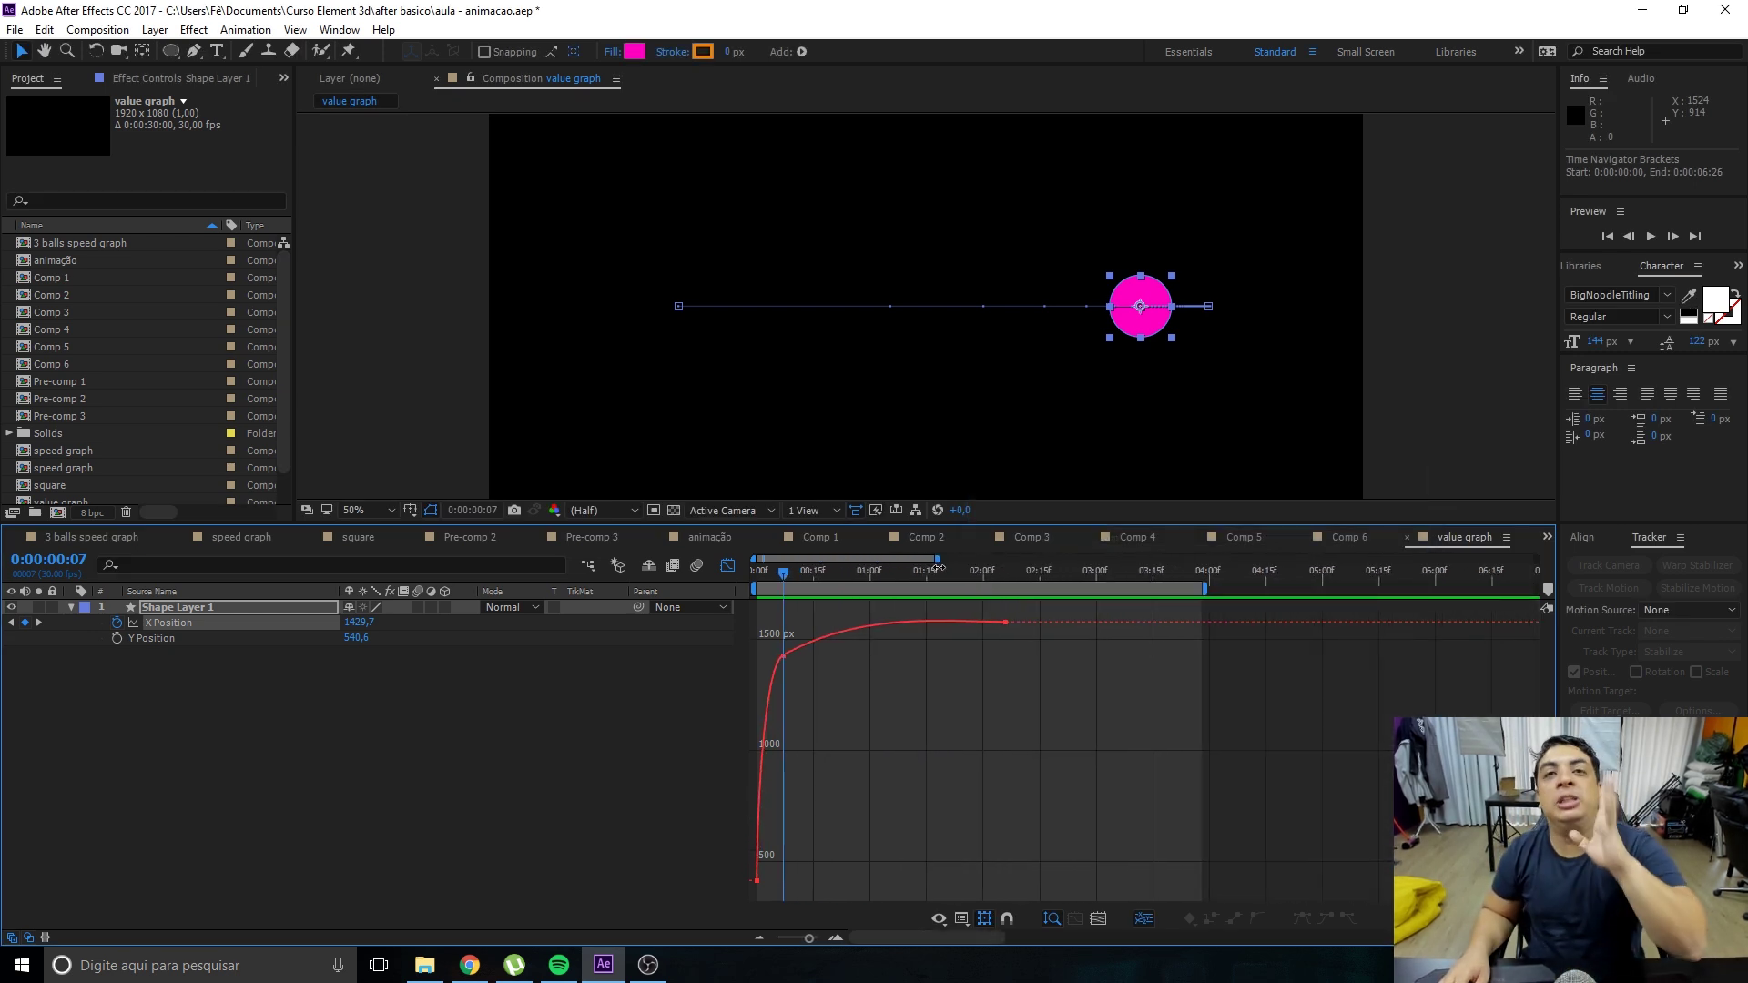
key(Home)
key(space)
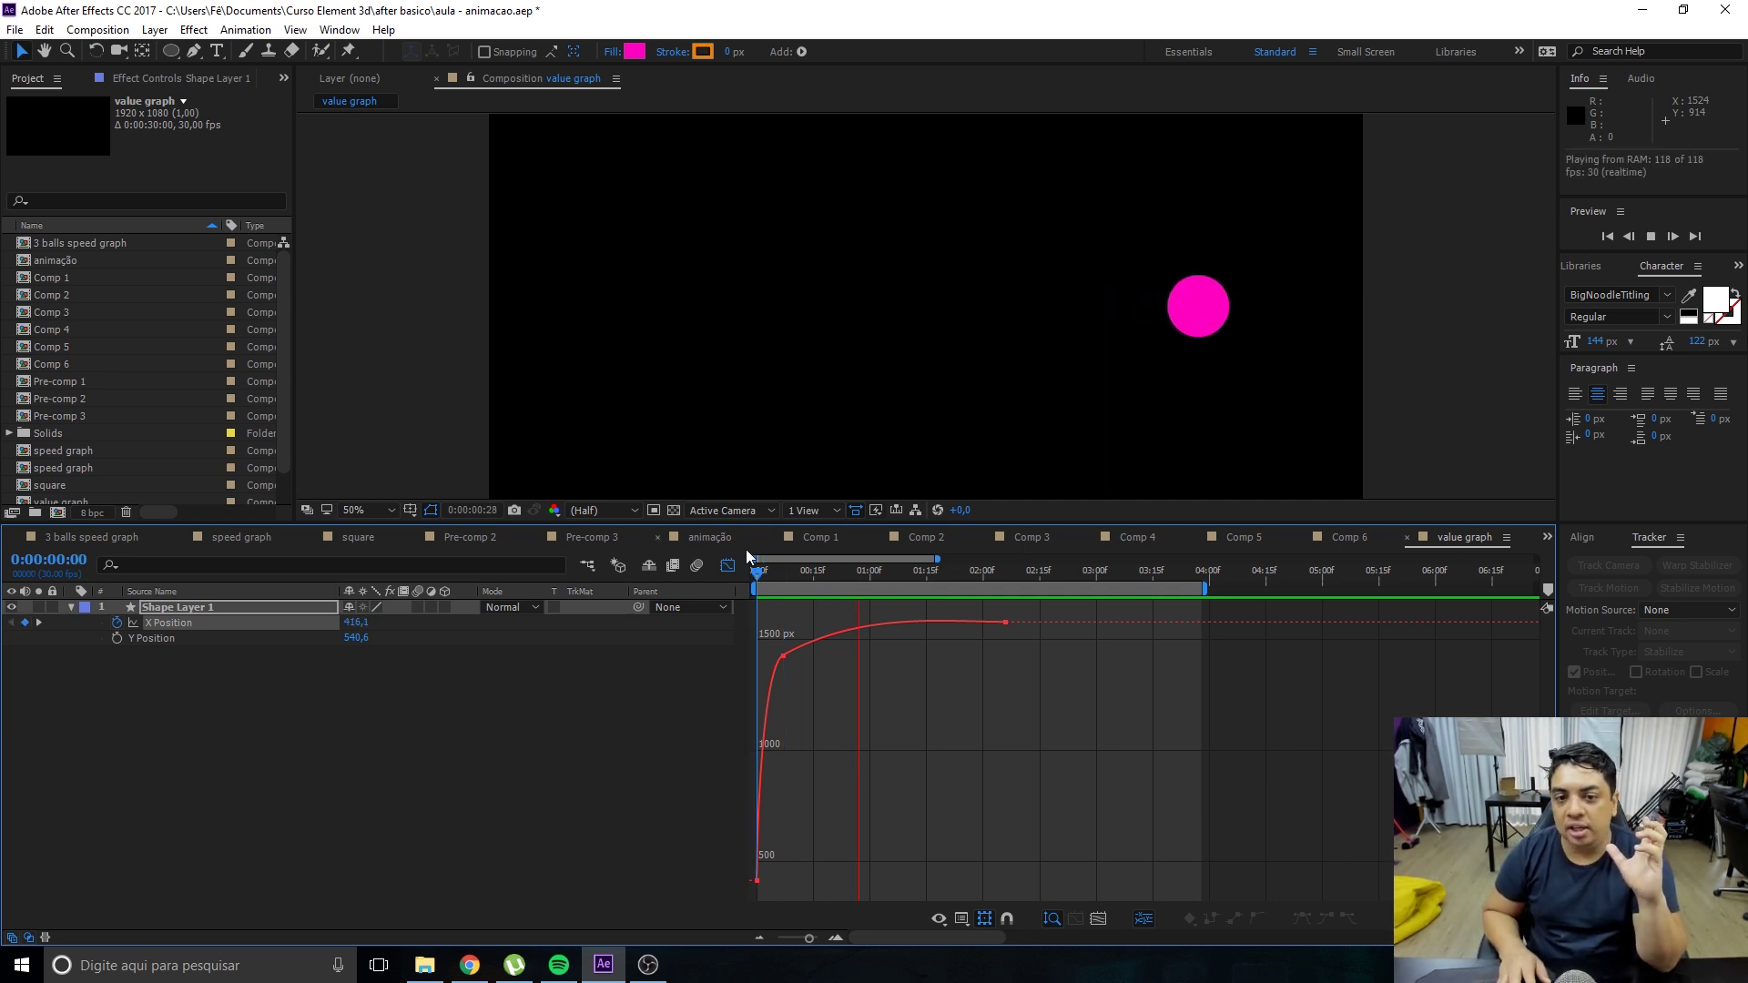
key(space)
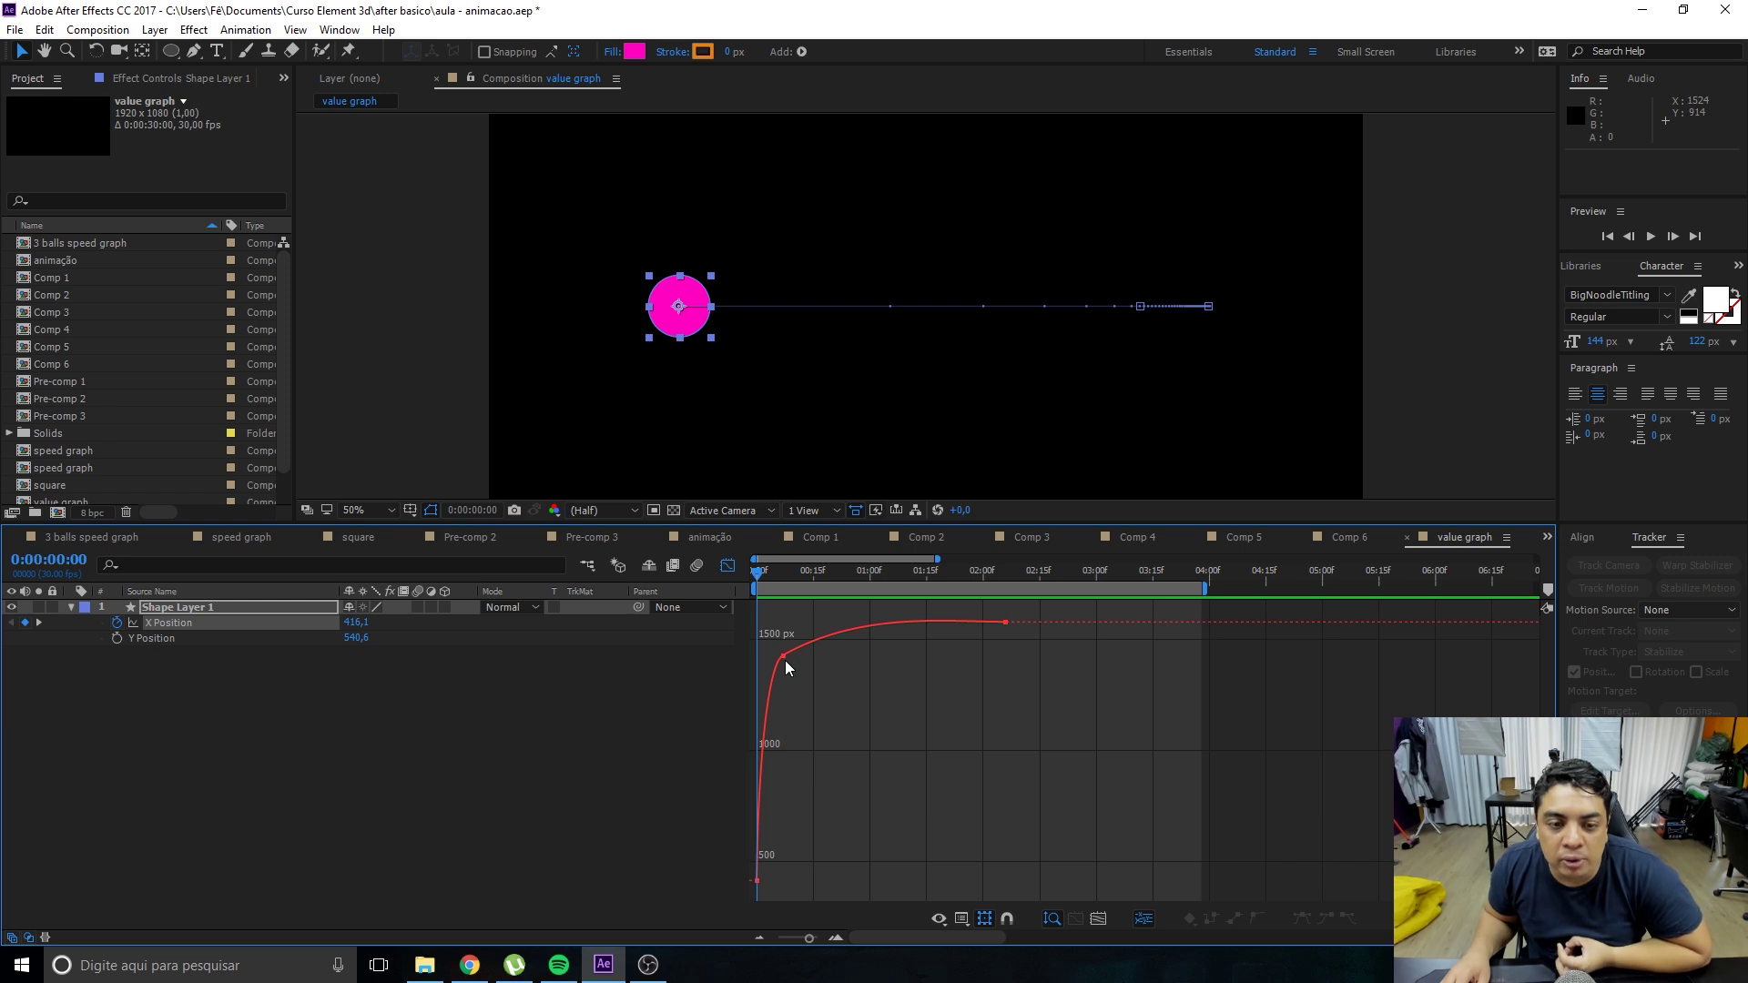
Move the middle keyframe earlier and flatten the first keyframe's outgoing handle so the curve starts slowly, then shoots up.
drag(785, 657, 839, 659)
click(758, 744)
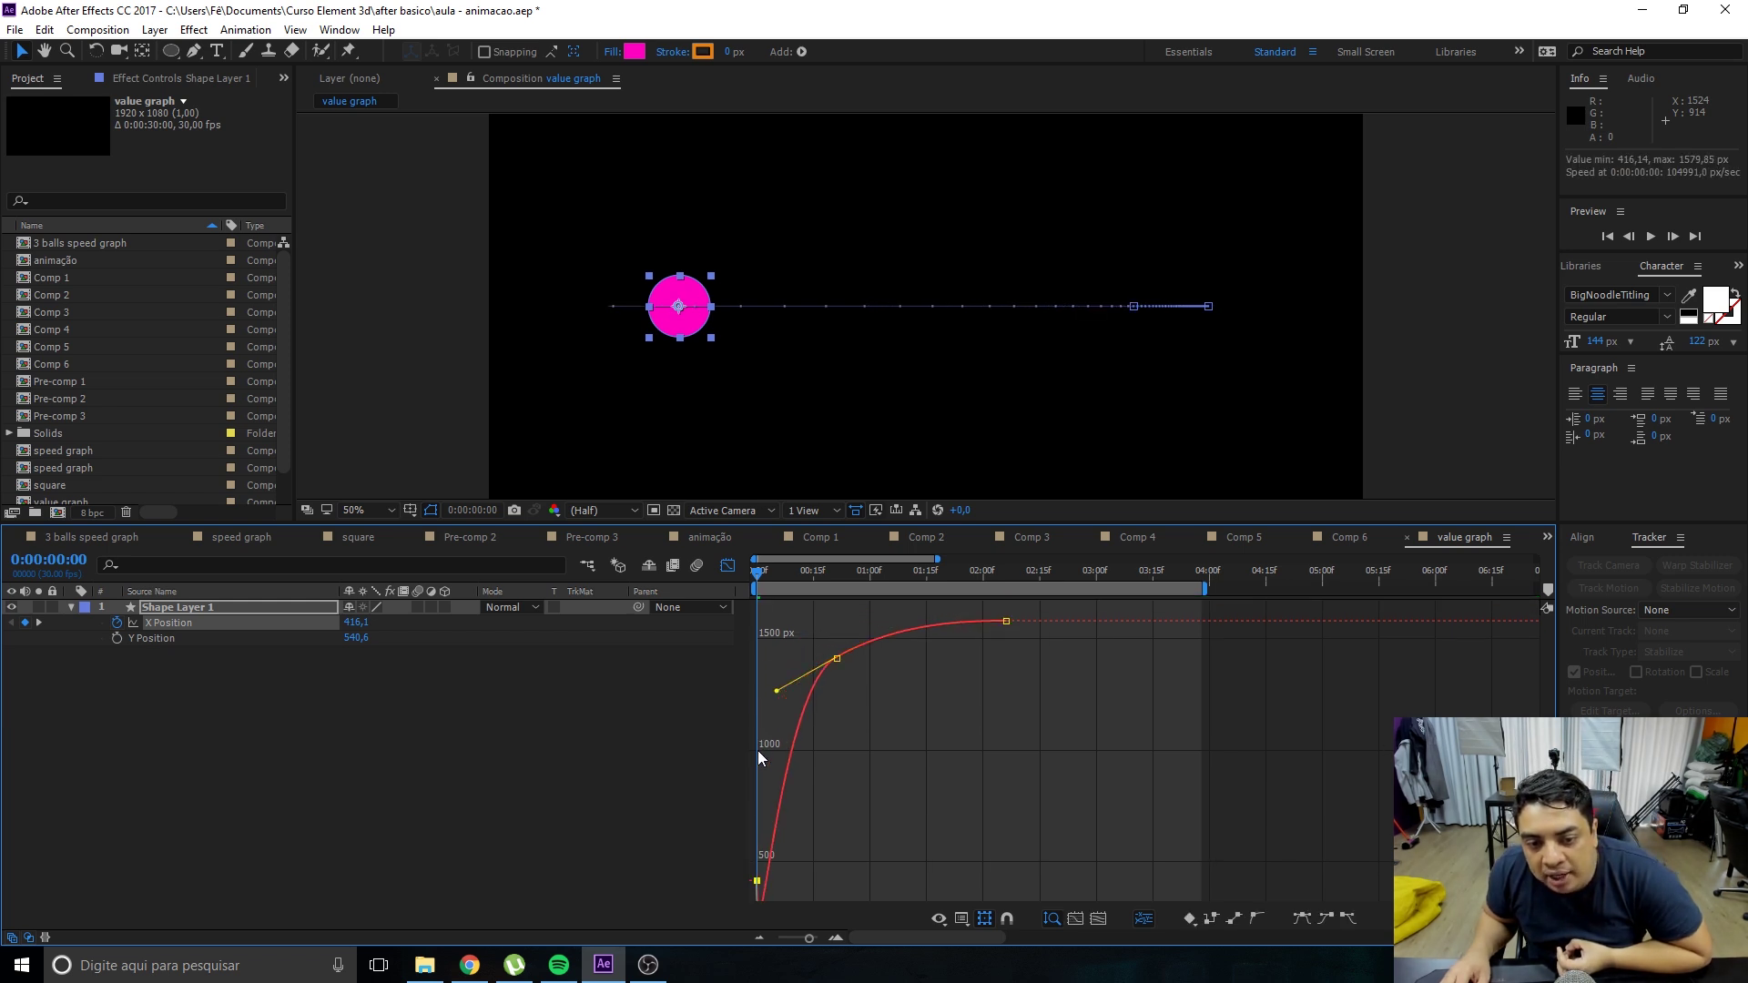
drag(757, 637, 766, 715)
key(space)
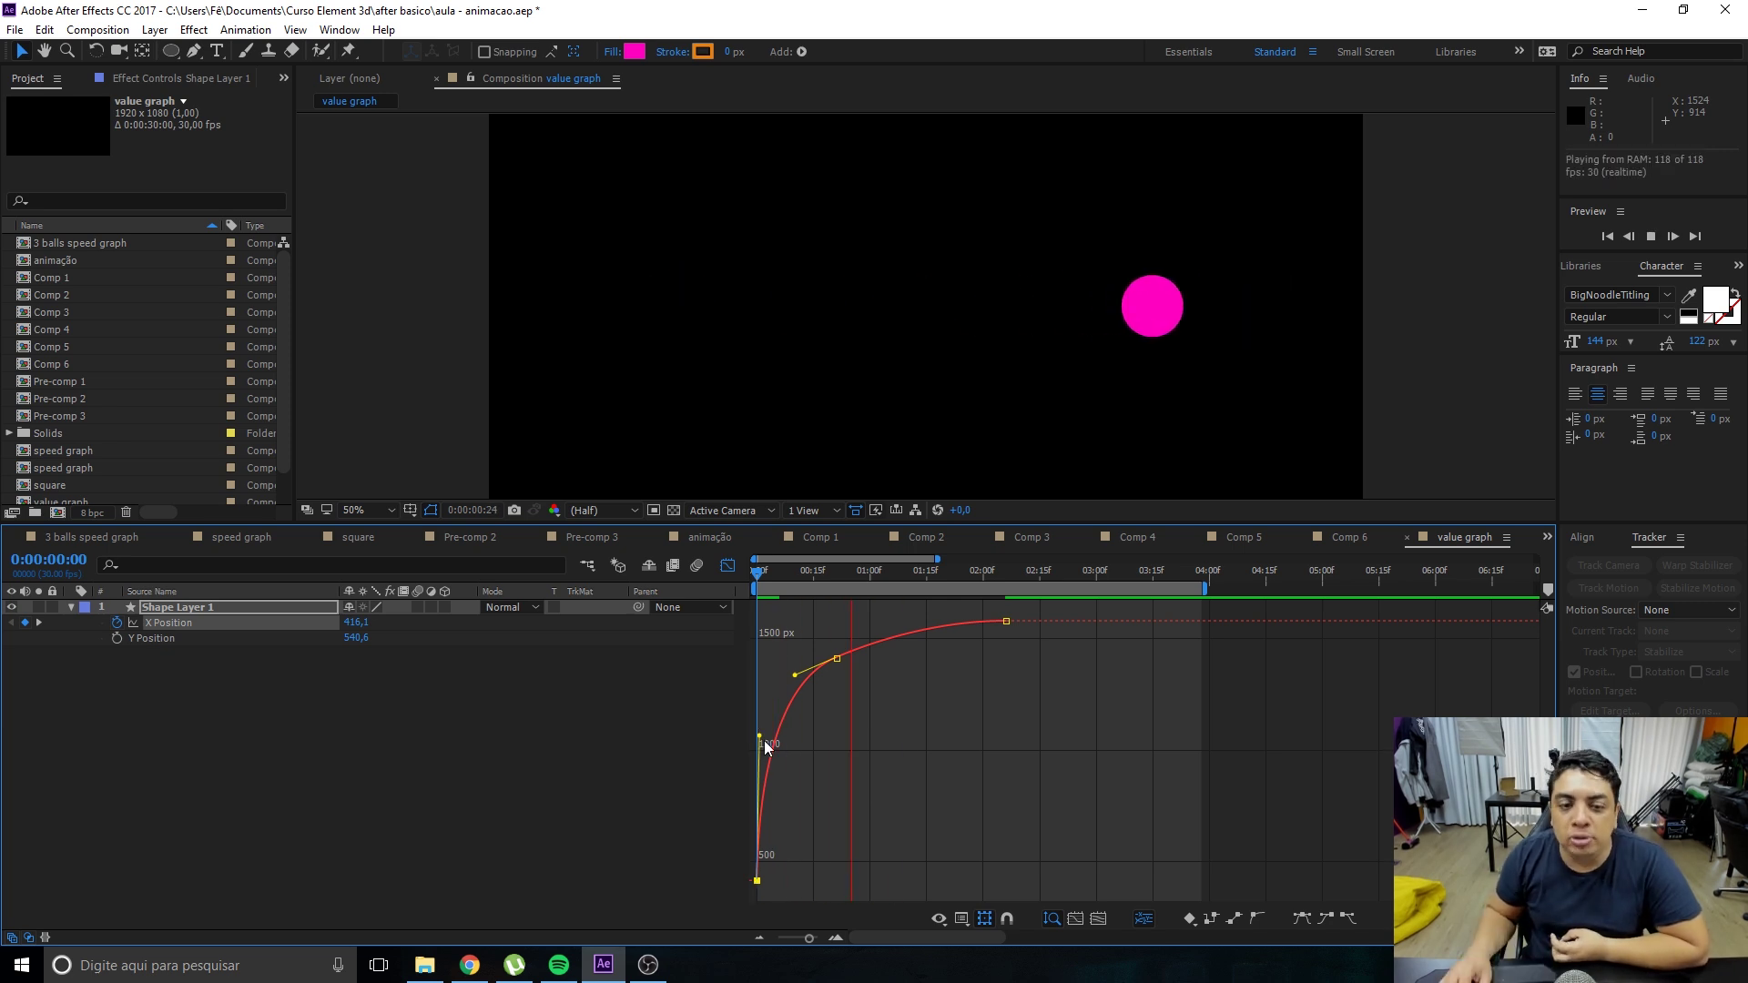
drag(837, 658, 790, 658)
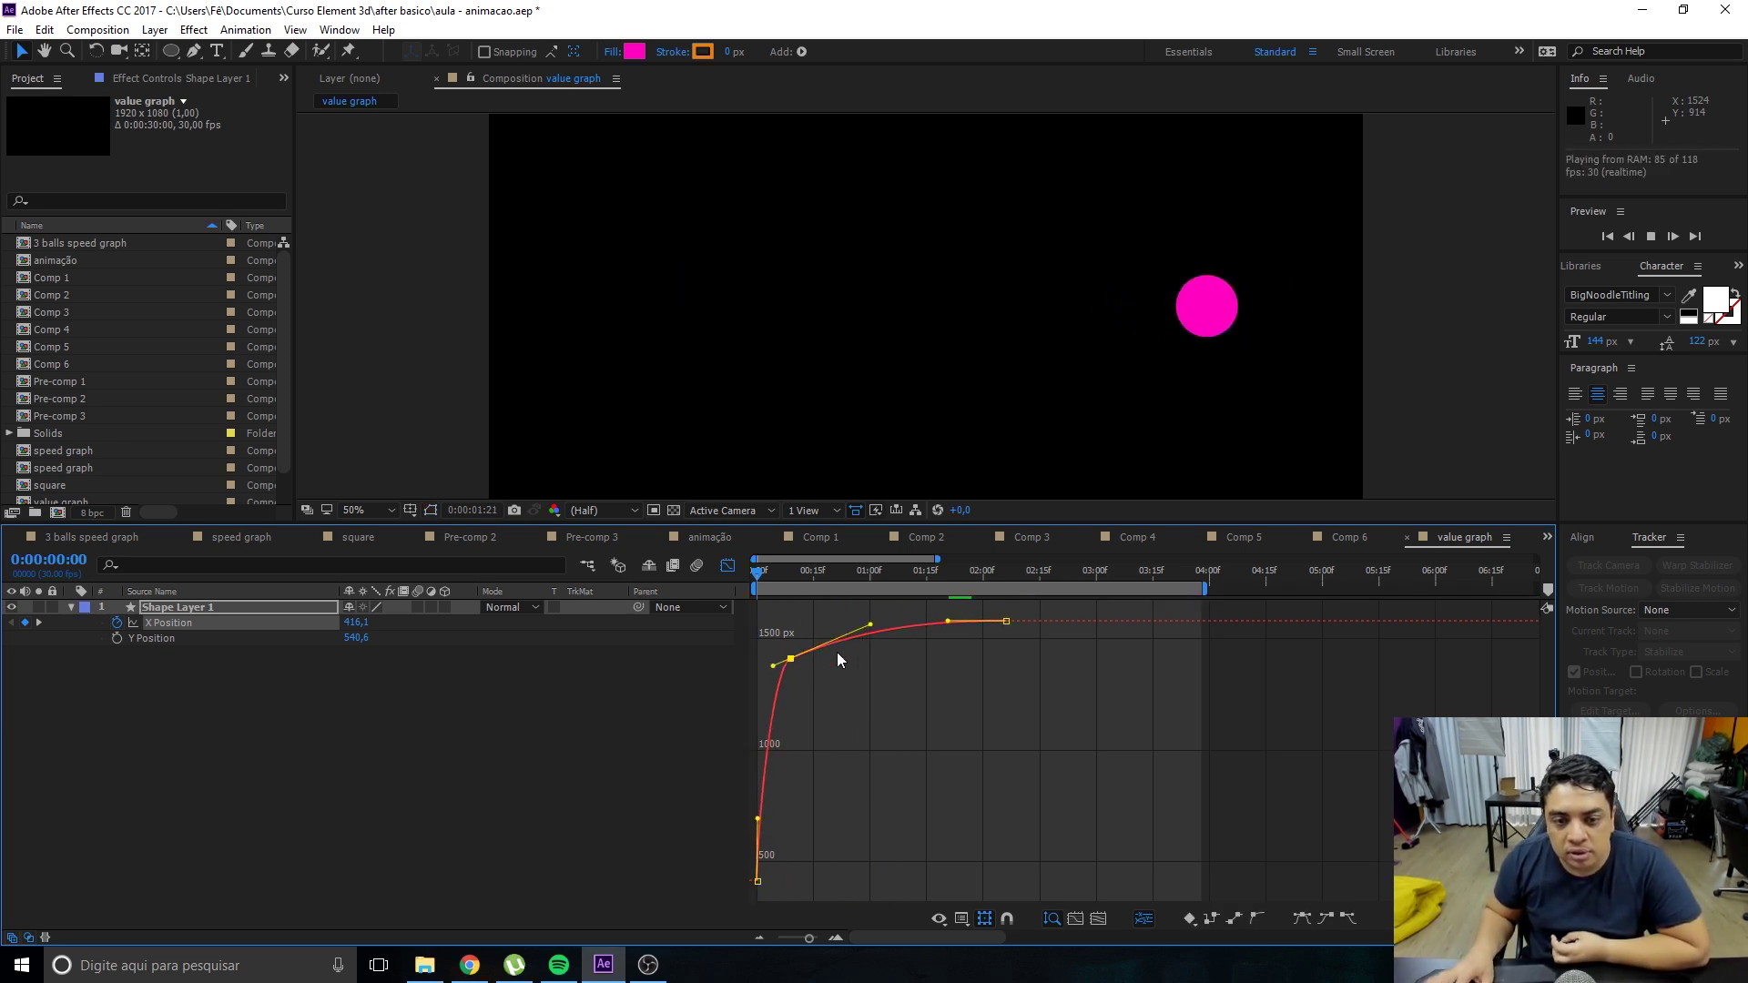
key(space)
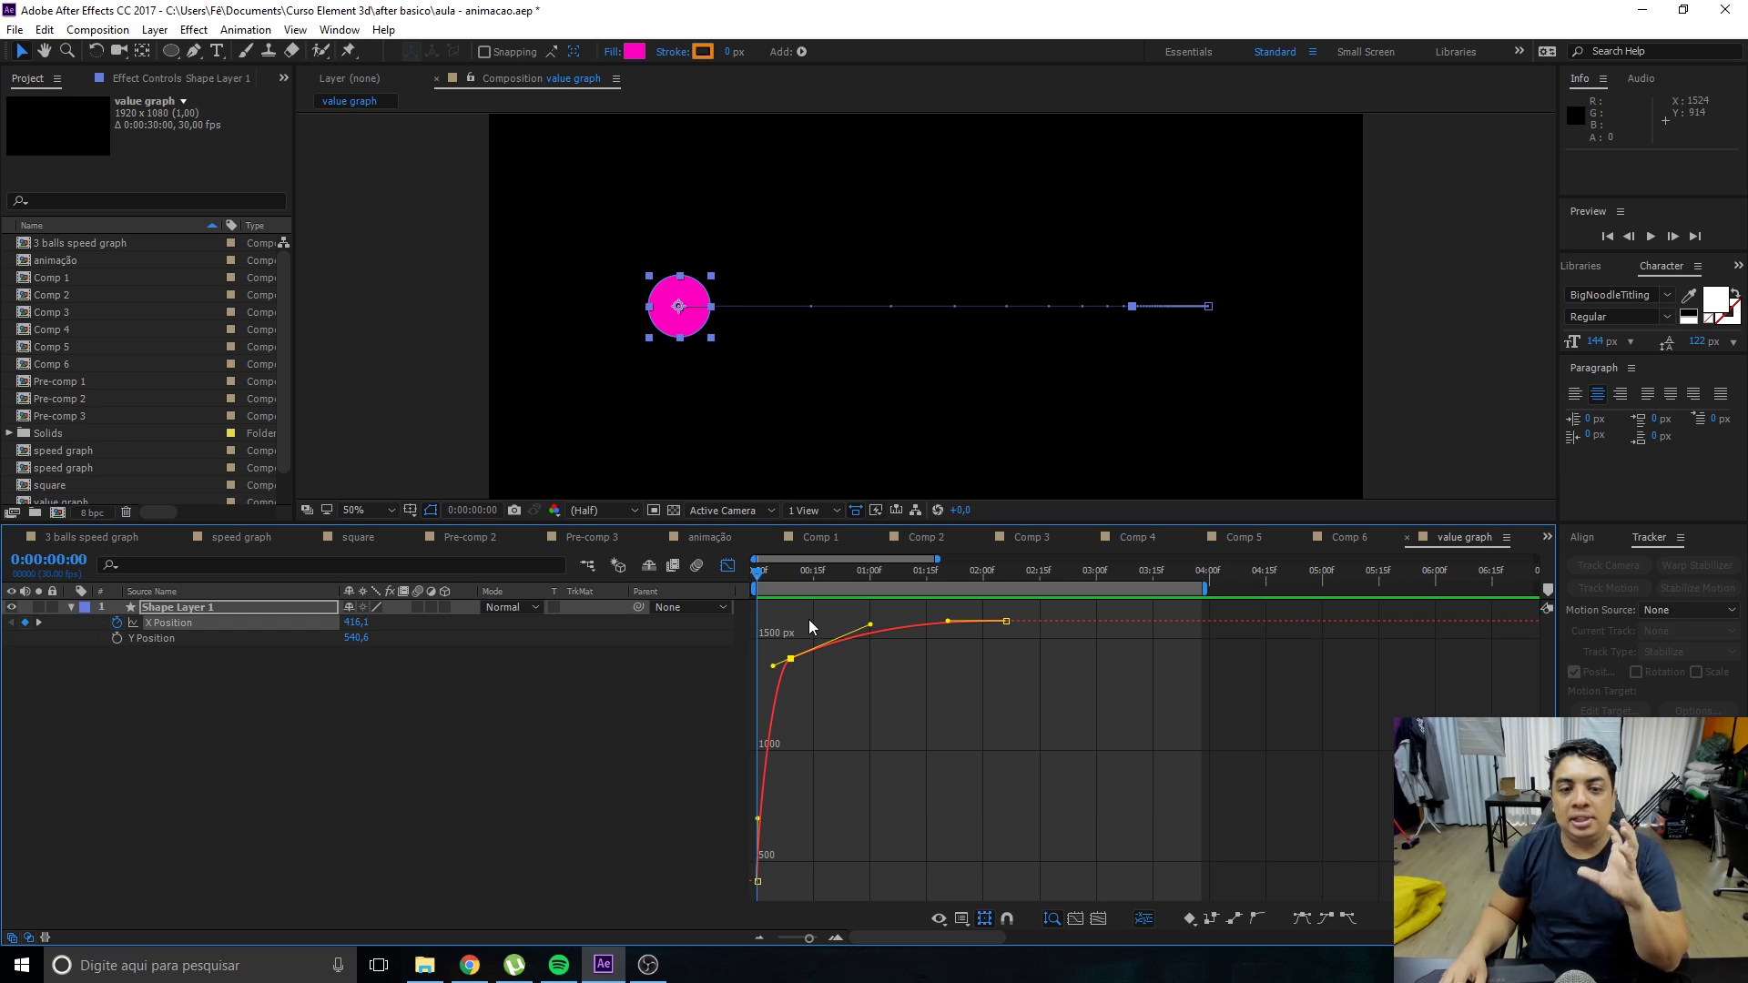
drag(773, 666, 764, 670)
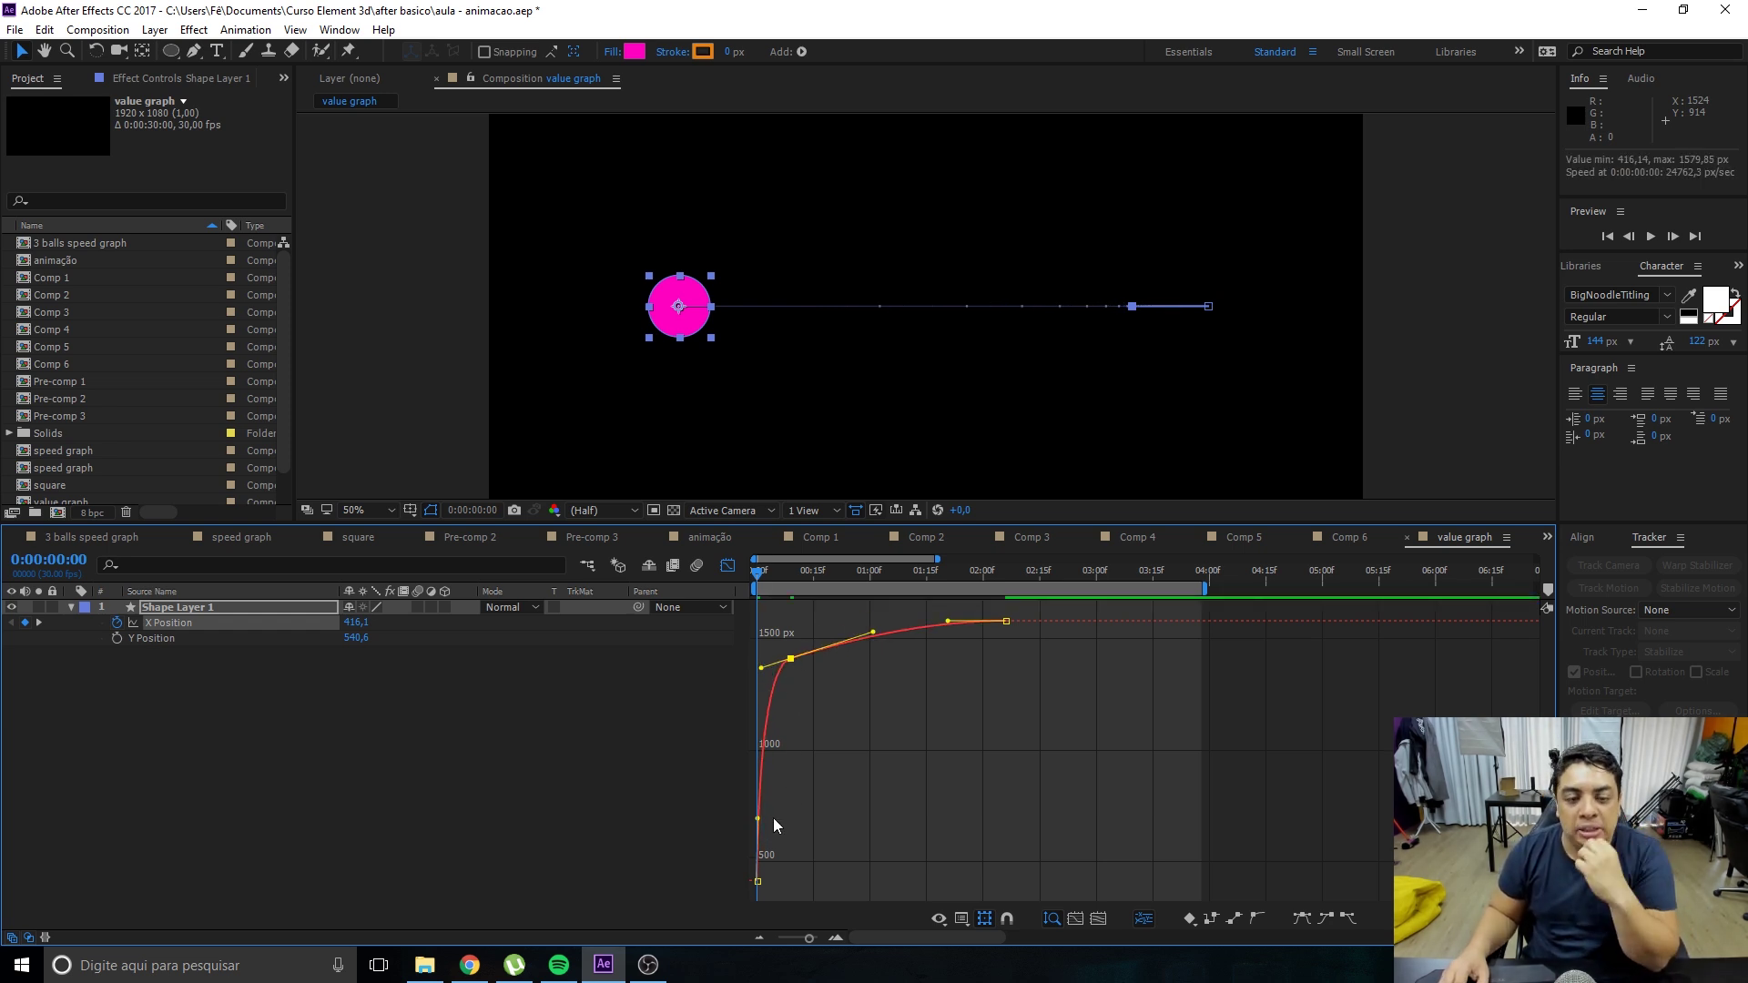
drag(757, 818, 814, 882)
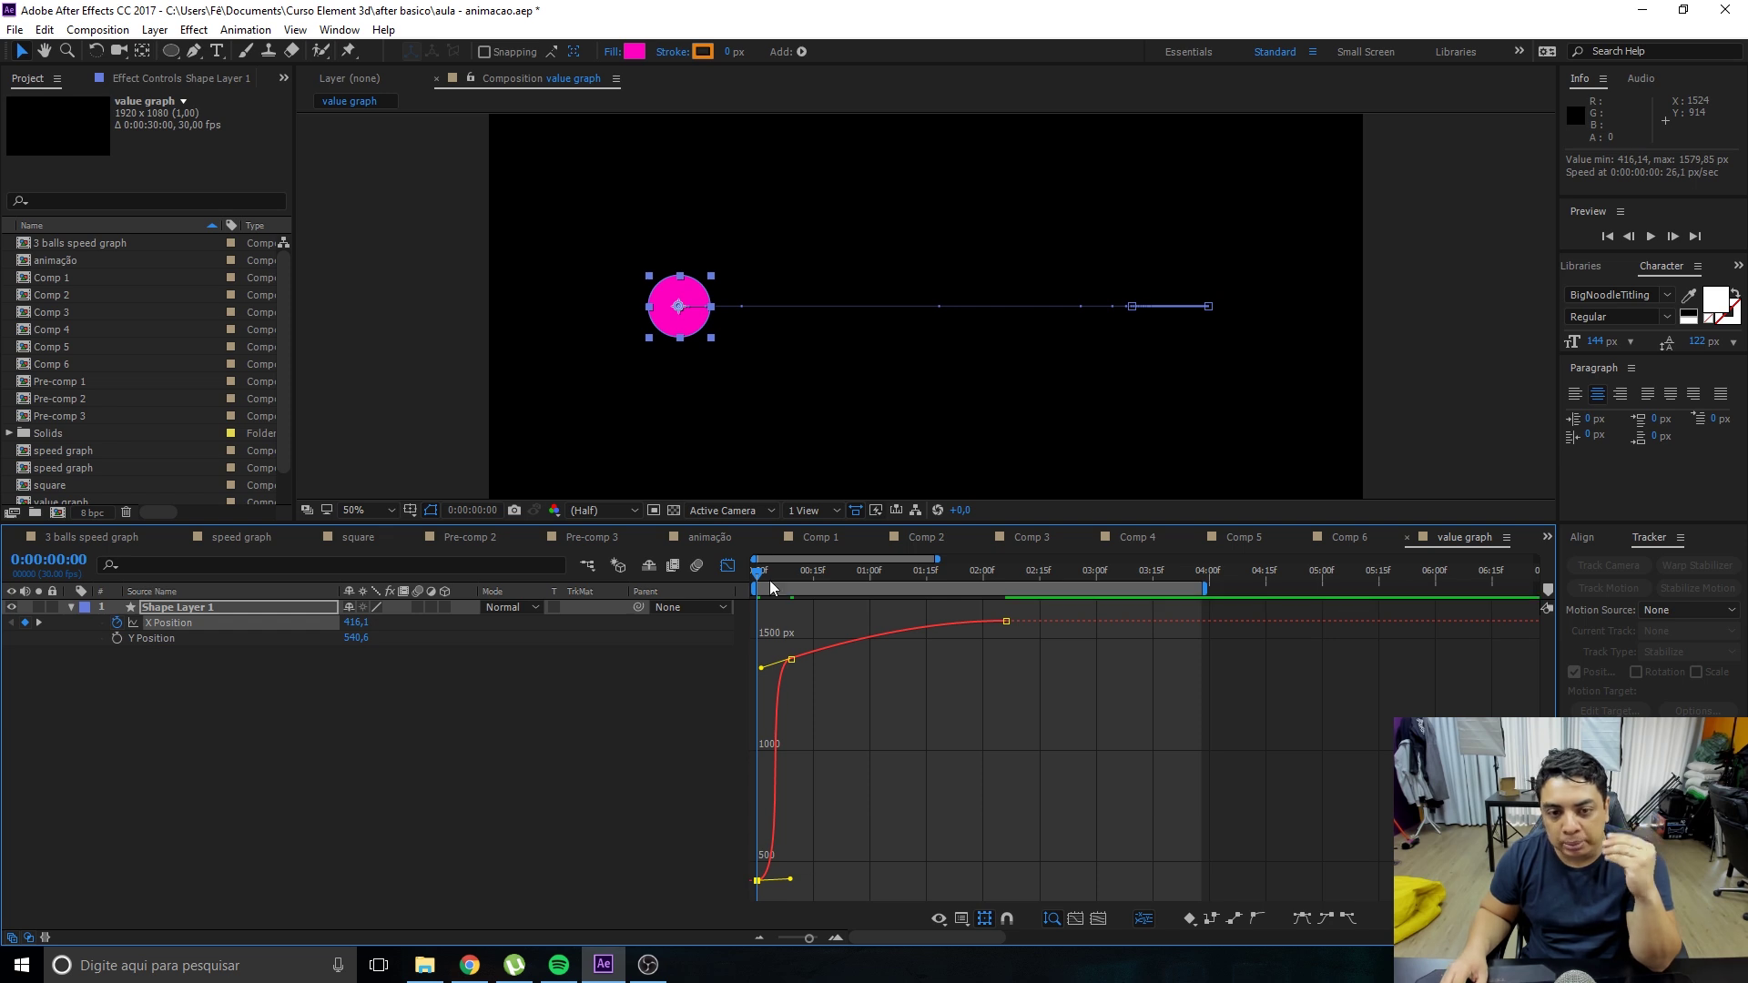
Move the middle keyframe much later and retune the first keyframe's outgoing handle.
key(Page_Down)
key(Page_Down)
key(Page_Down)
drag(792, 660, 837, 669)
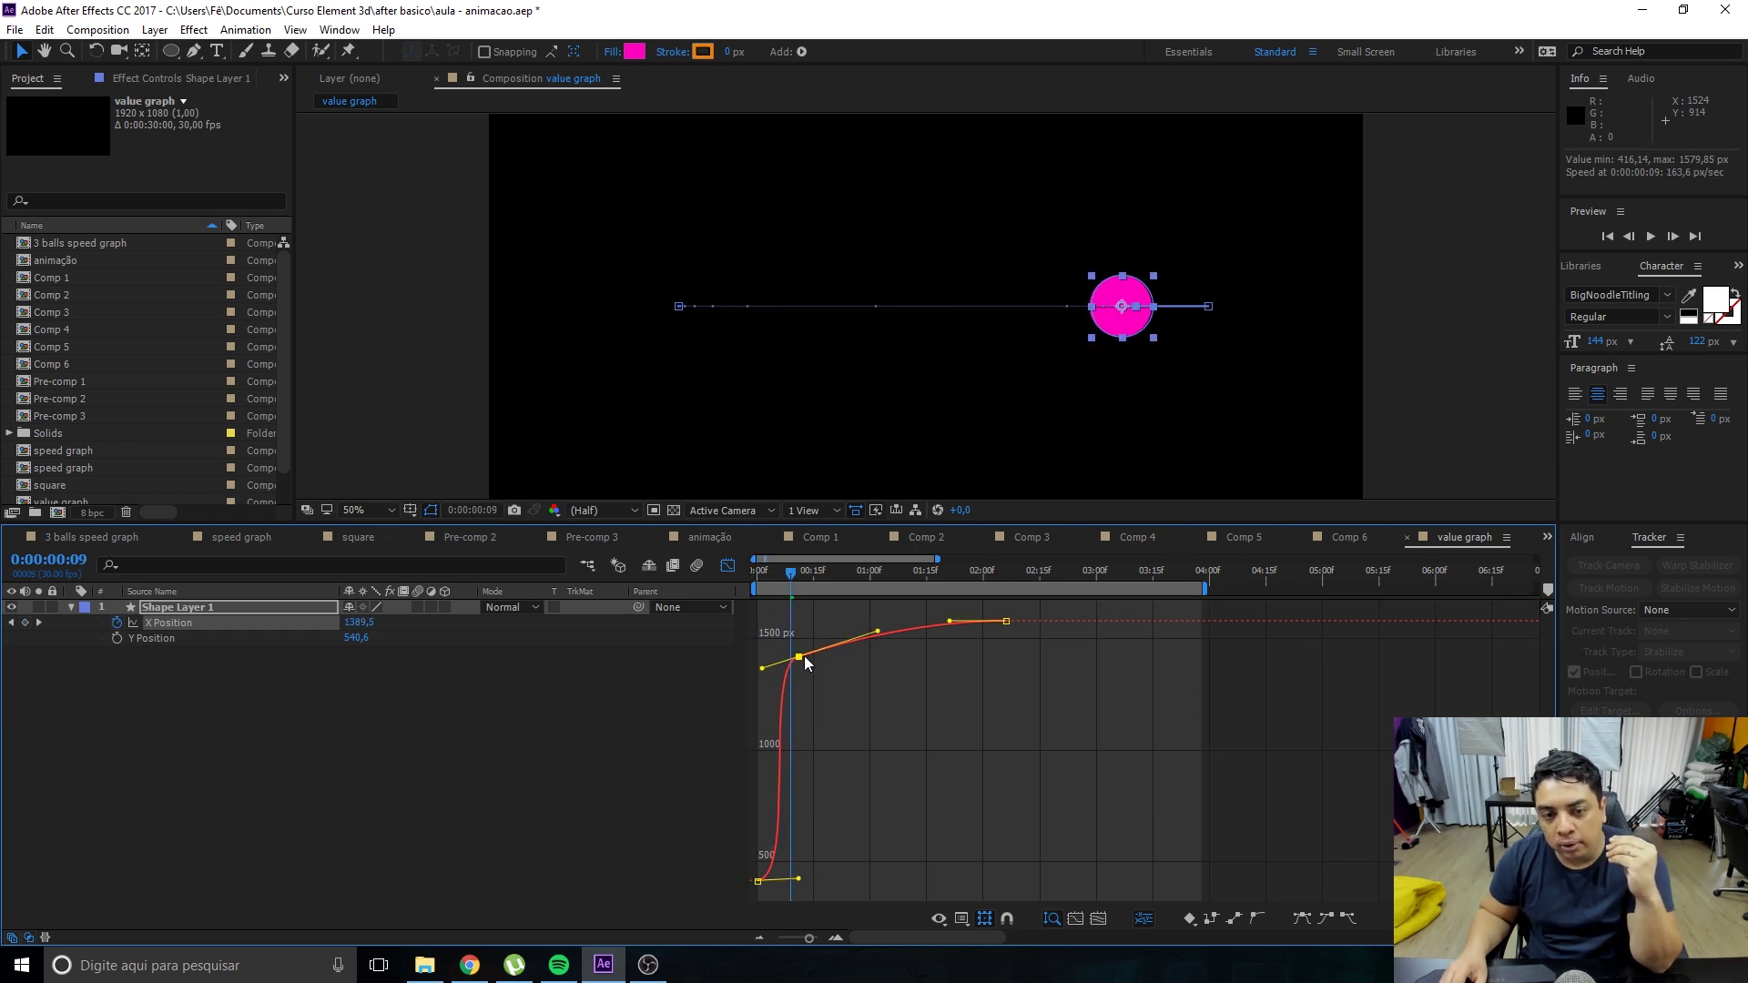
drag(837, 878, 851, 880)
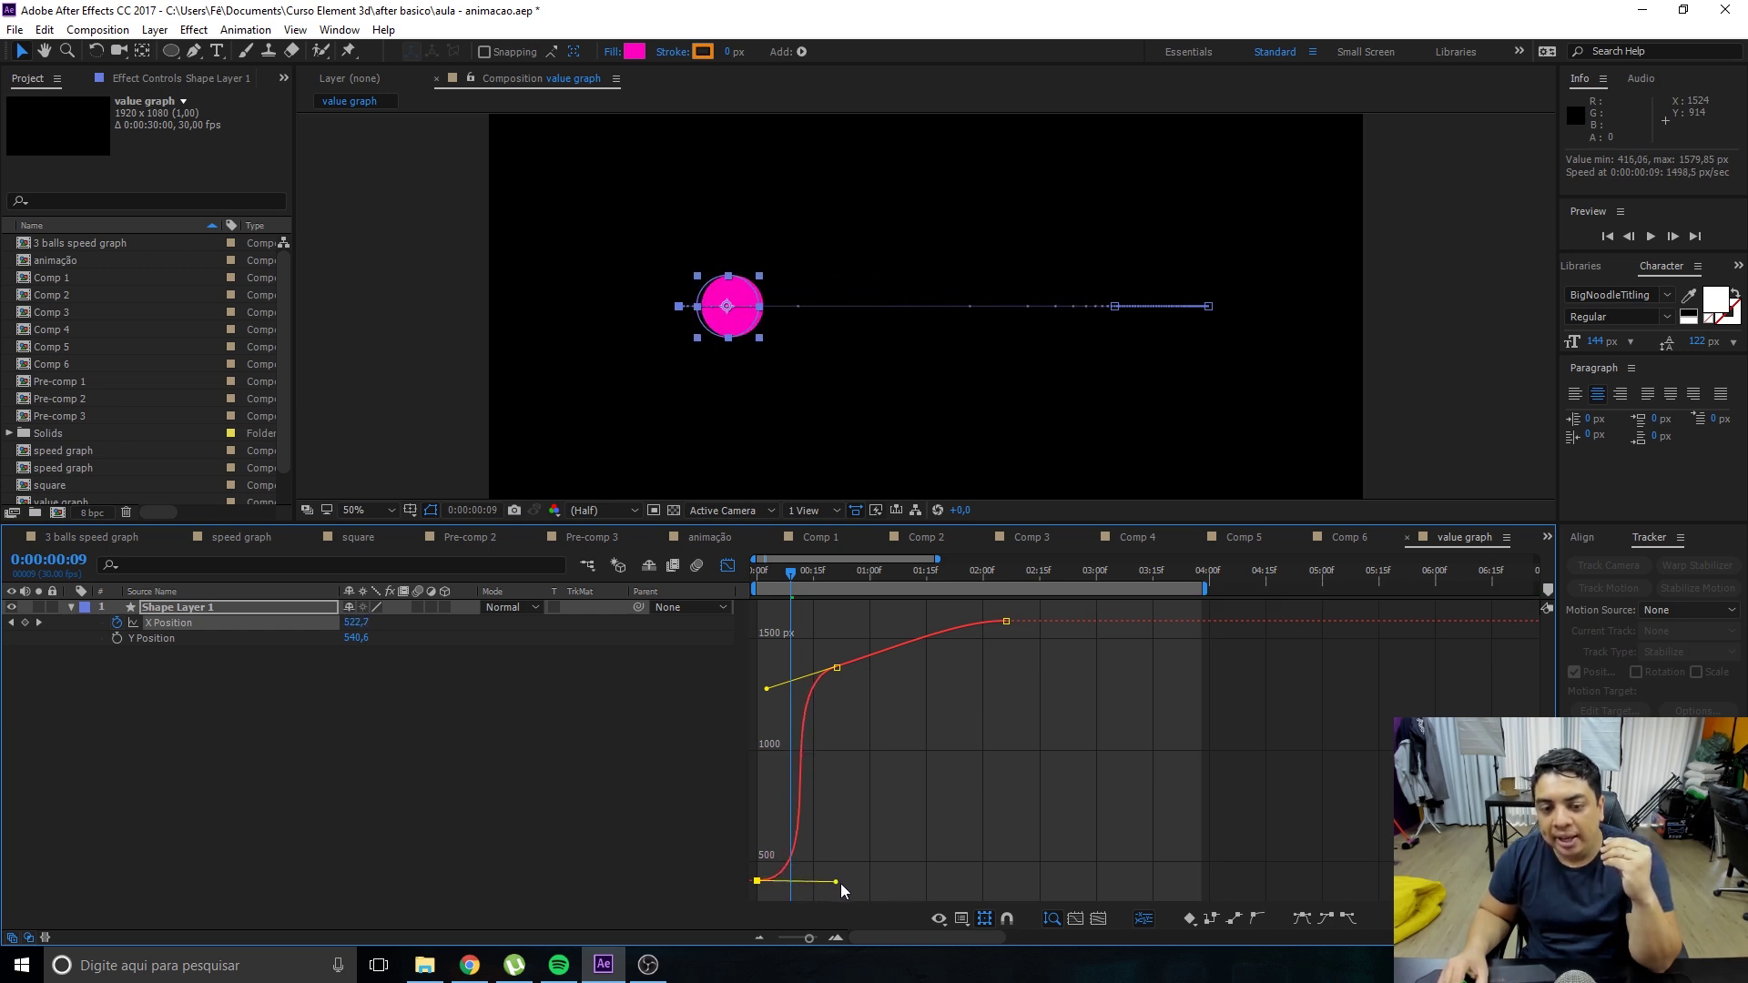
click(838, 577)
drag(837, 881, 838, 880)
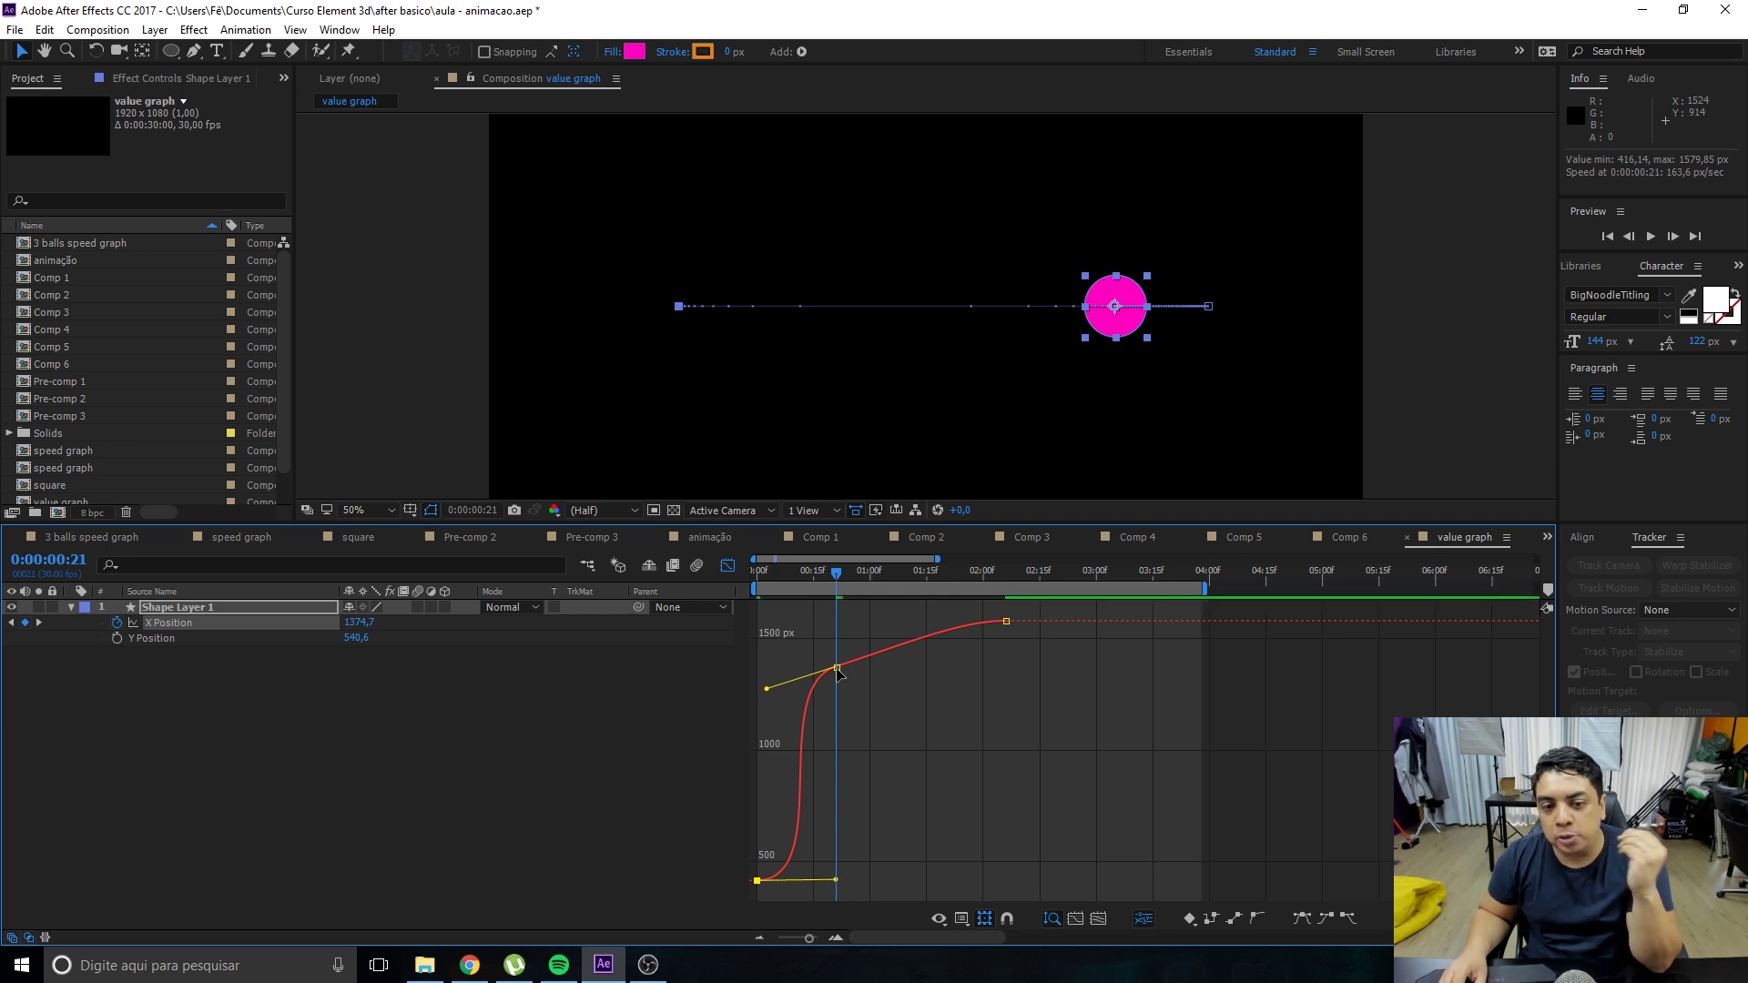
drag(838, 670, 956, 671)
mouse_move(956, 880)
mouse_down()
mouse_move(831, 890)
mouse_move(976, 888)
mouse_up()
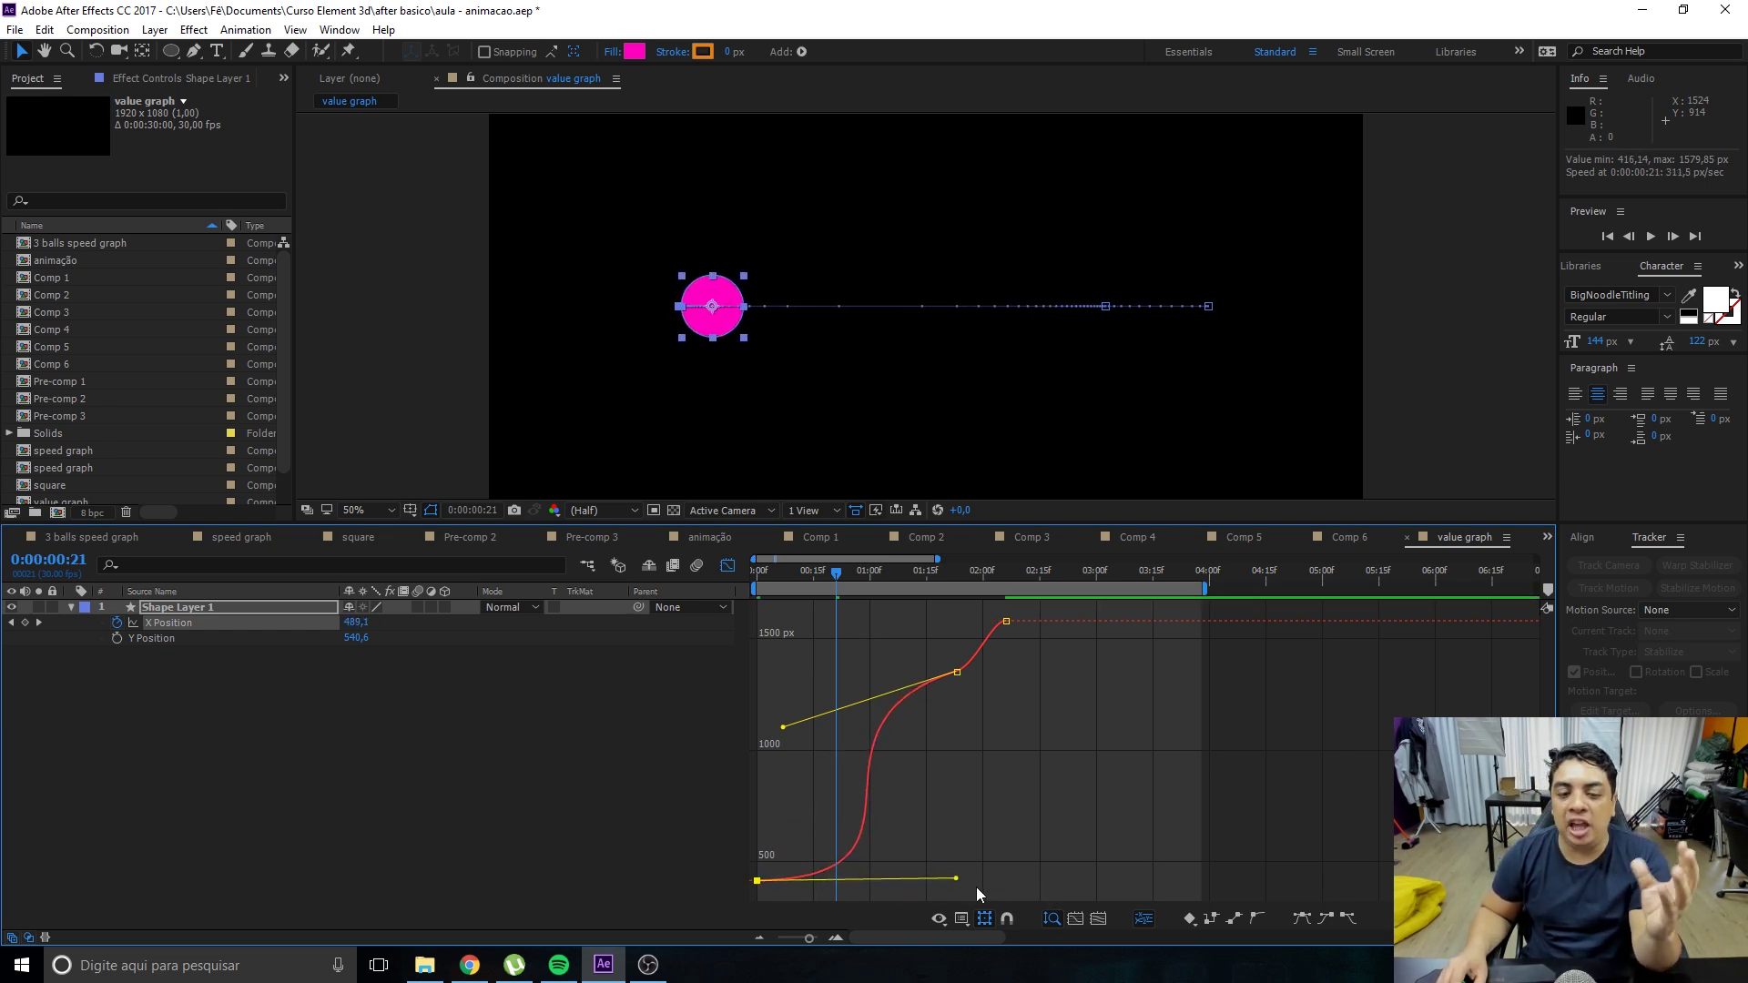
Lengthen the middle keyframe's ease and push the final keyframe to about 3 seconds at roughly 1662.
drag(783, 726, 778, 679)
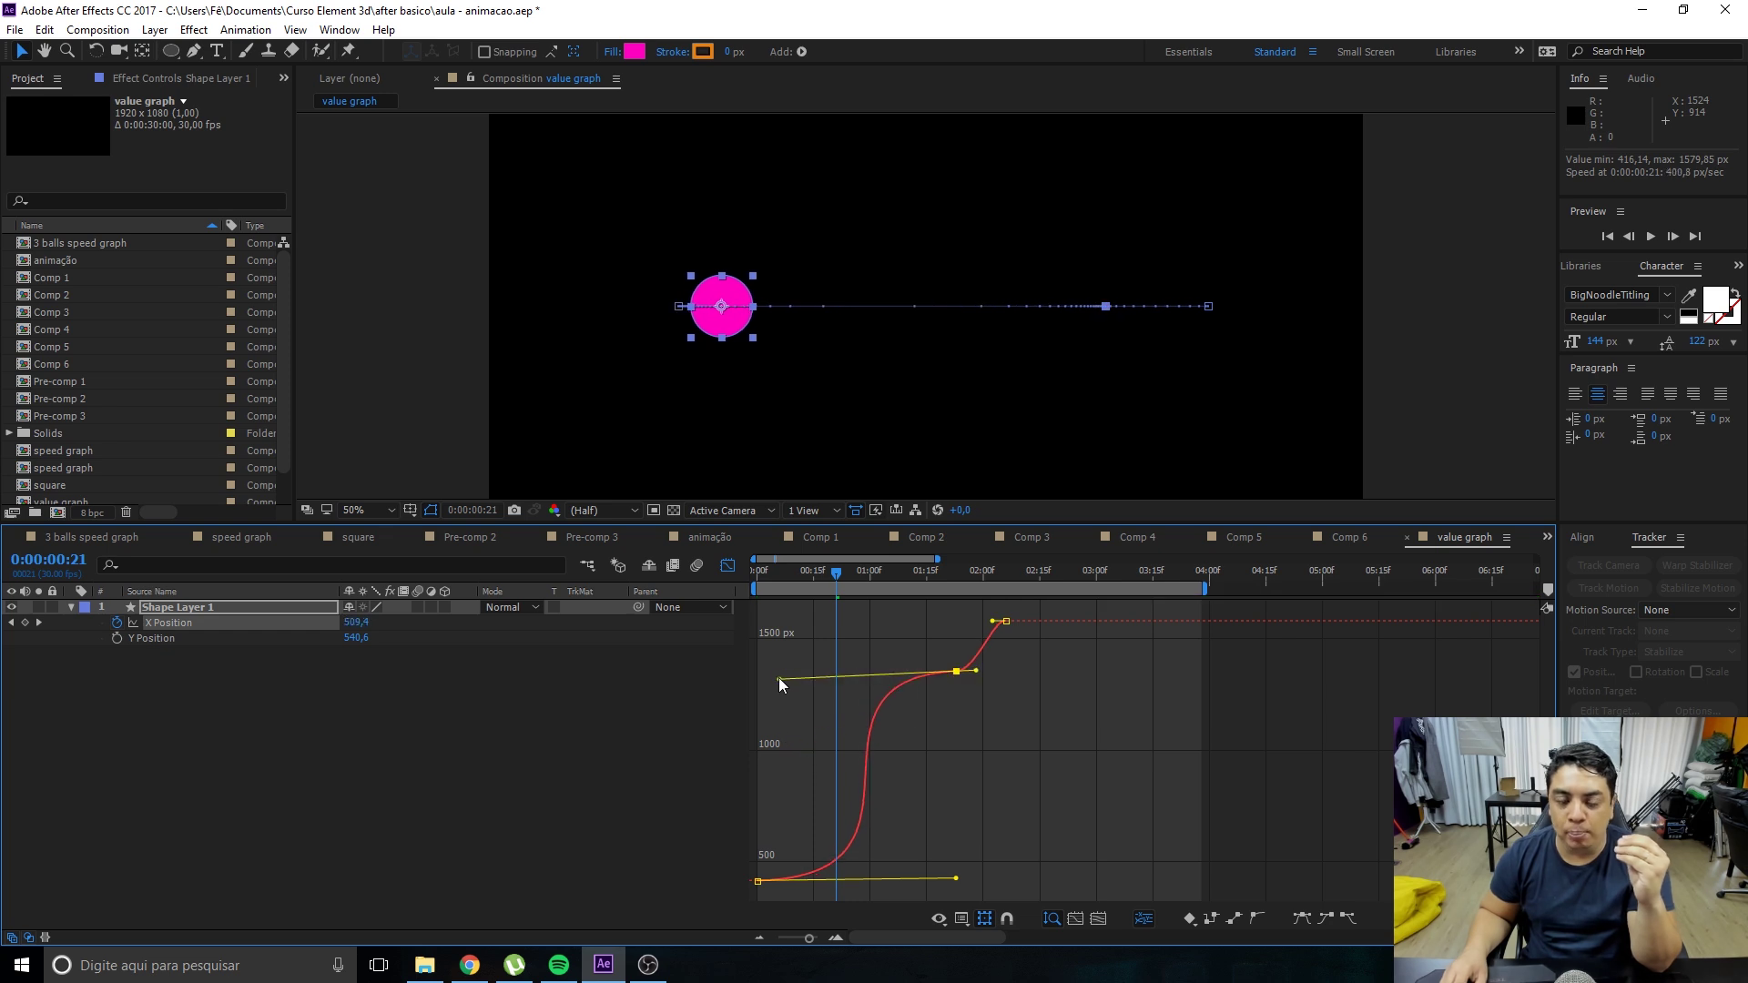
drag(977, 672, 1002, 670)
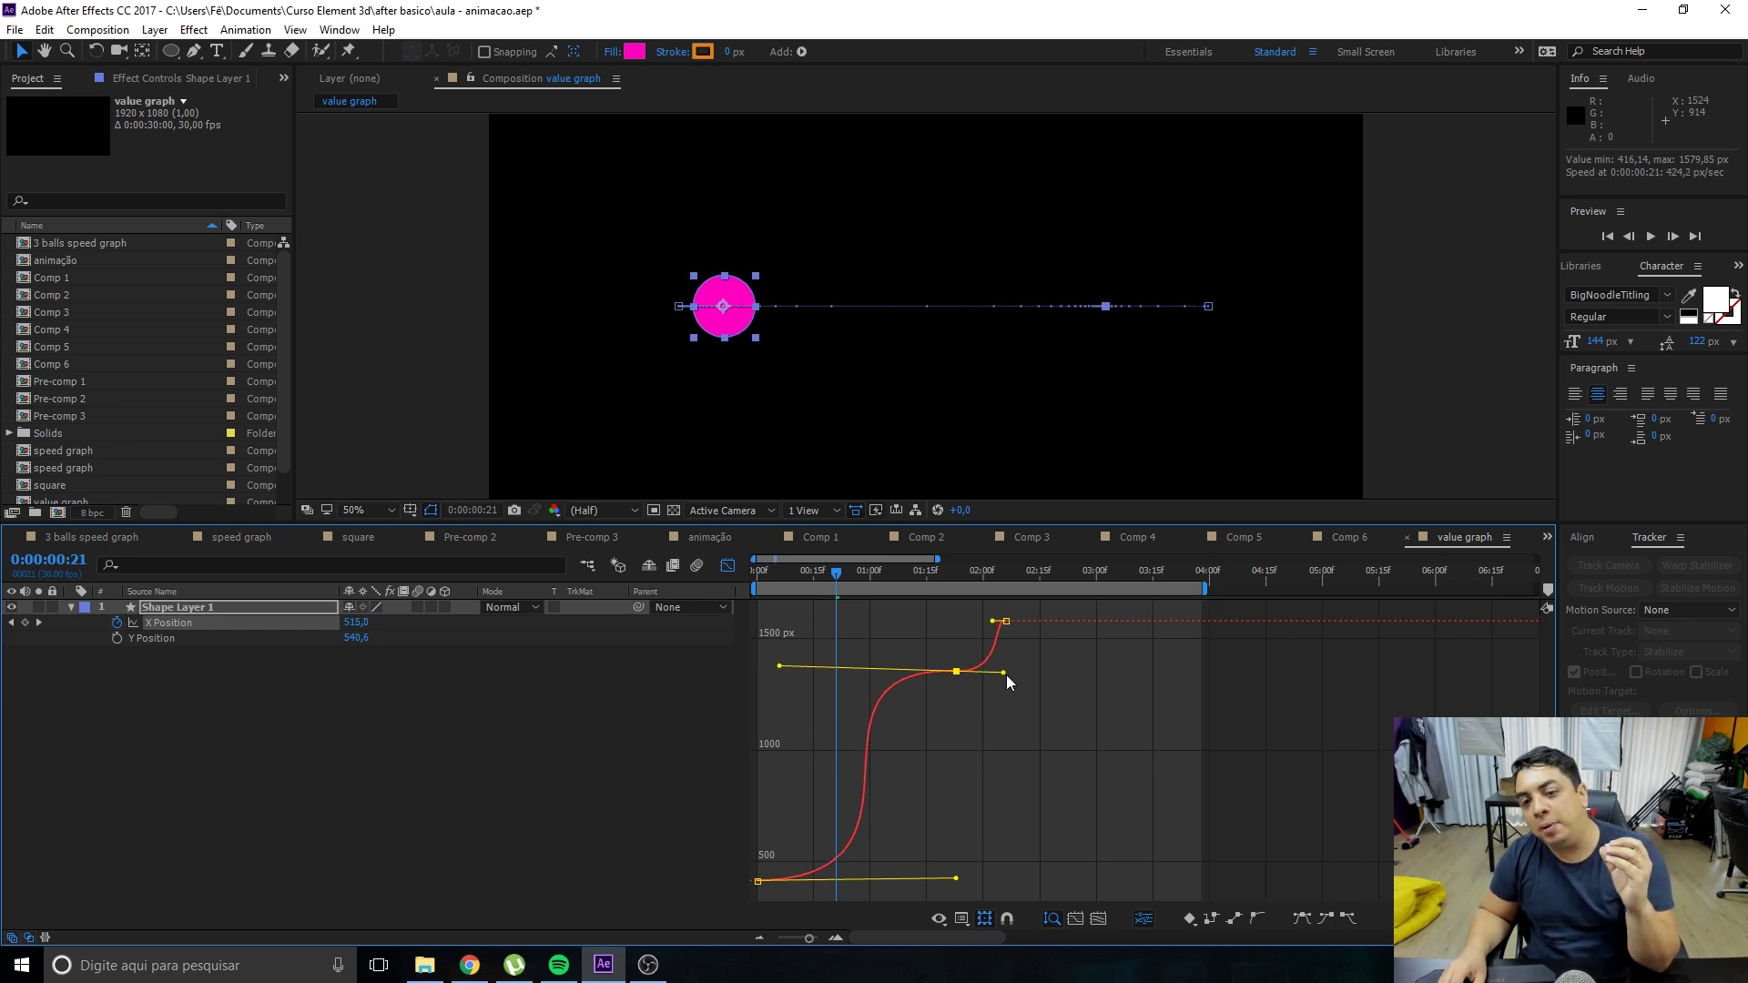
drag(1006, 621, 1126, 630)
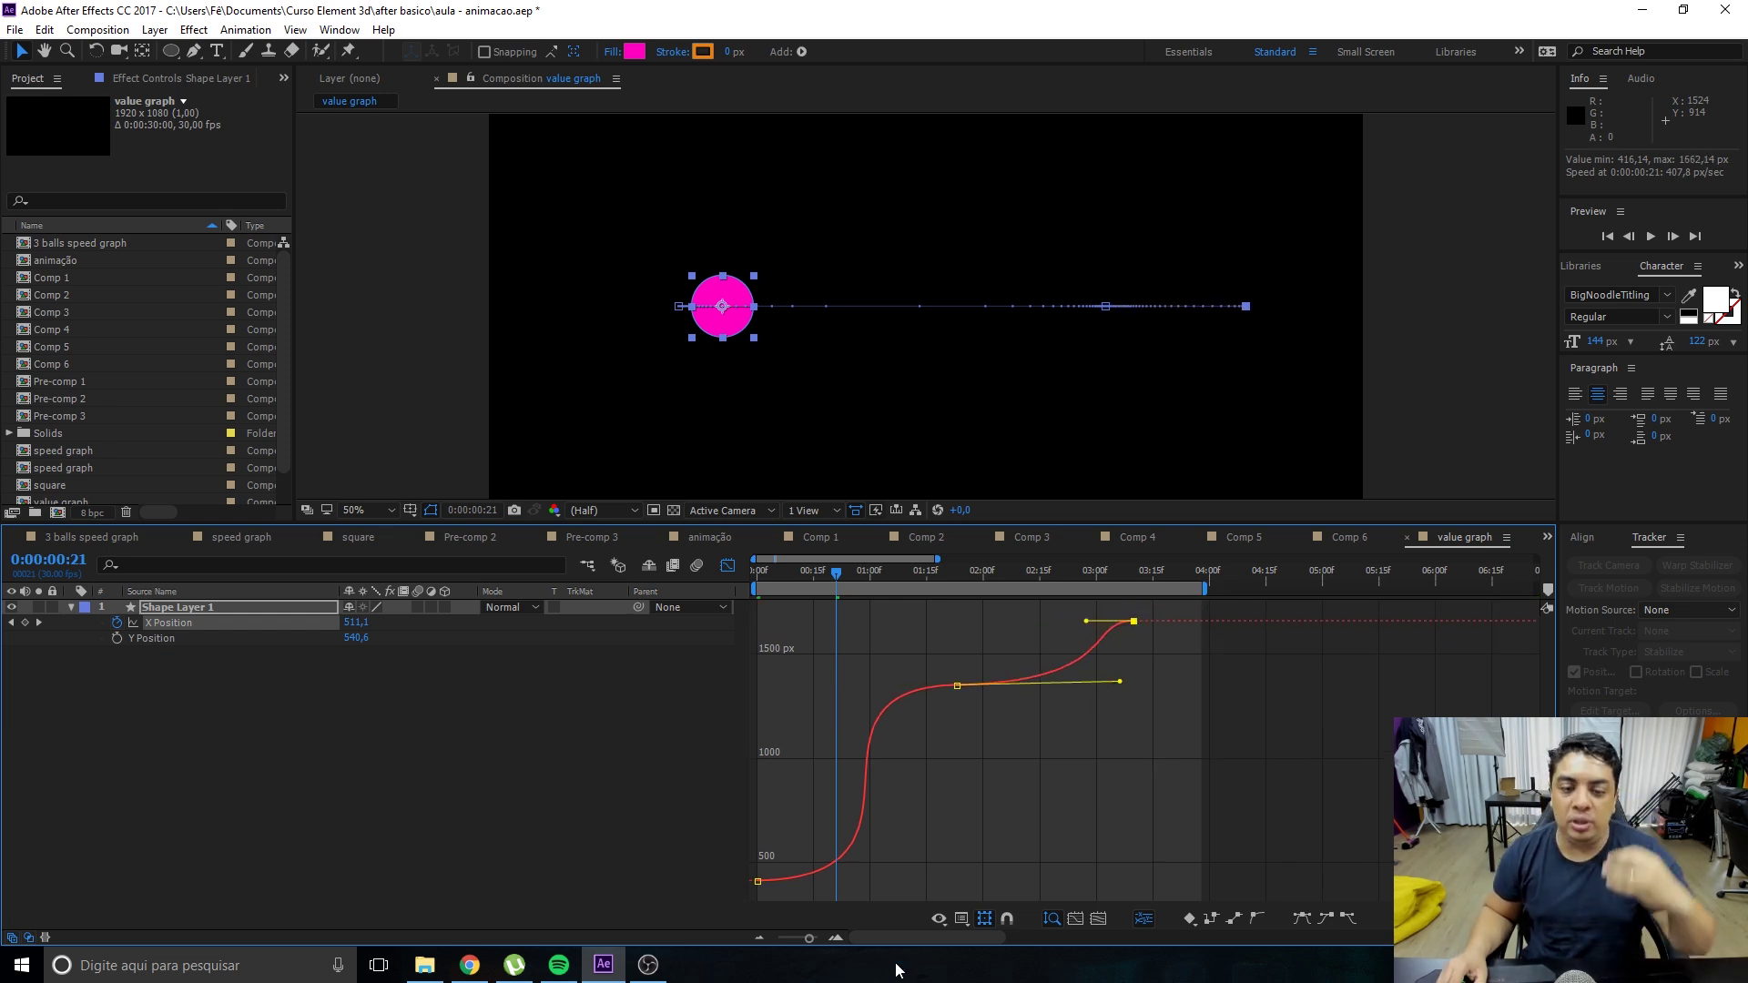
click(961, 920)
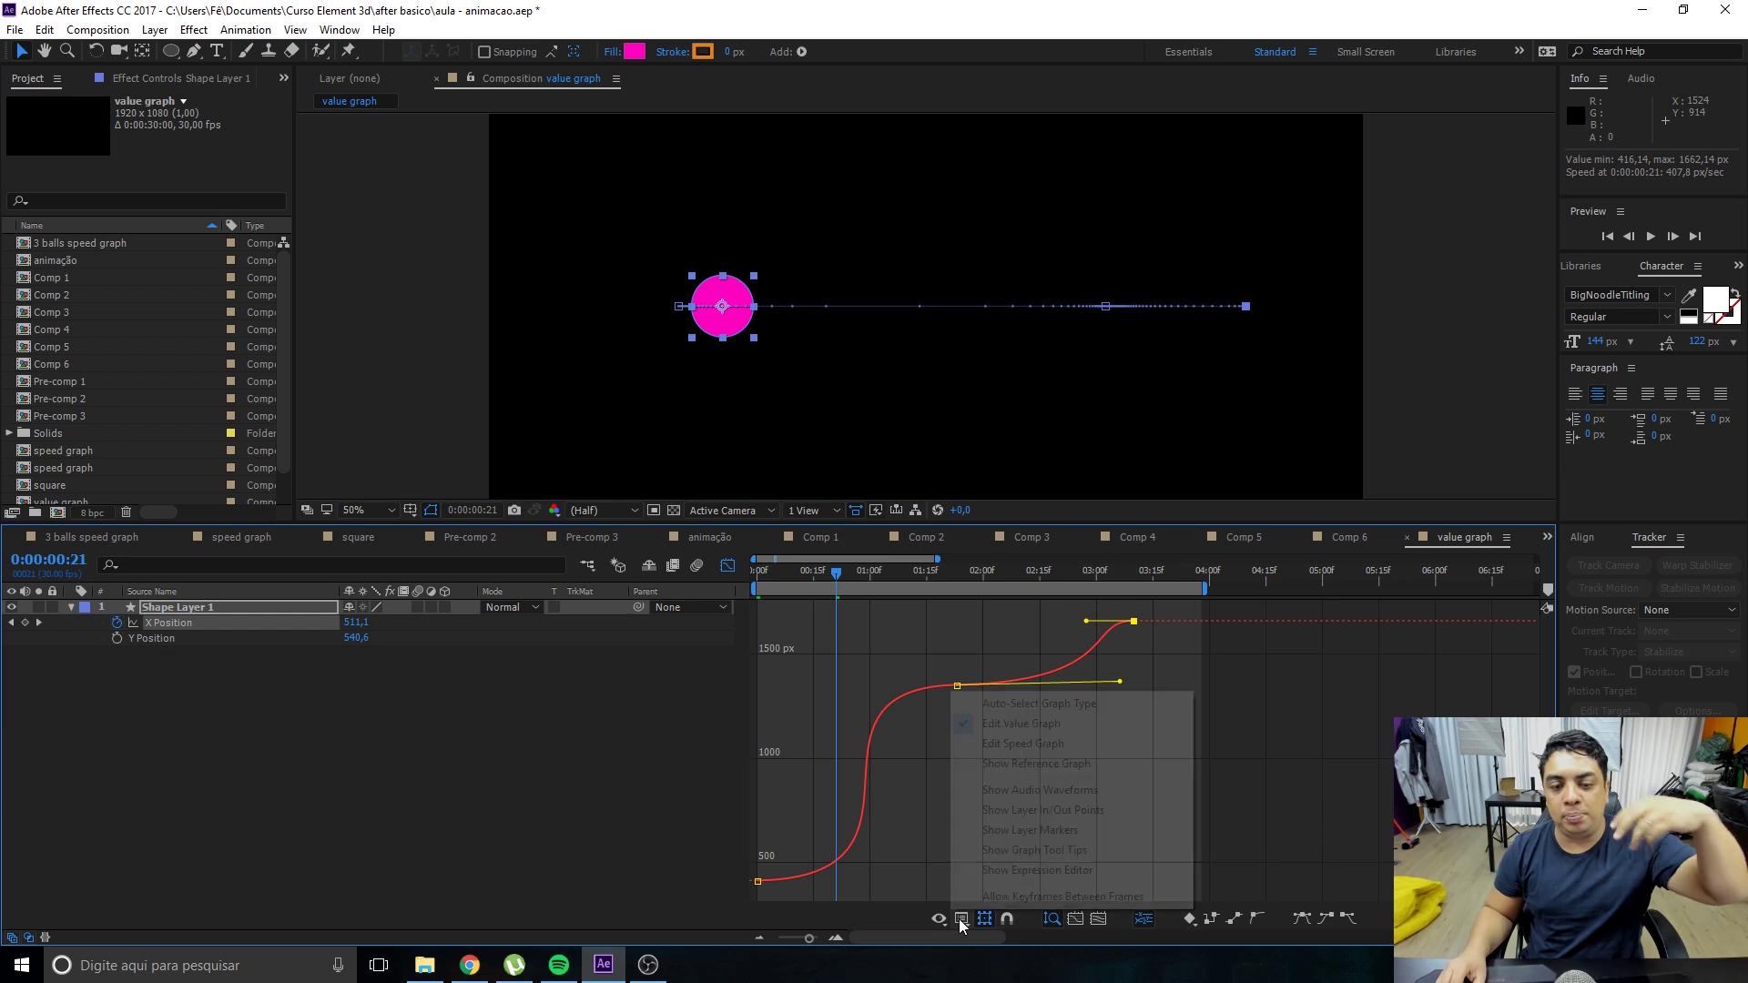
Replay the animation from 0:00 to watch the circle rise from 416.1, plateau, then climb to about 1662.
click(893, 723)
drag(831, 572, 656, 550)
key(space)
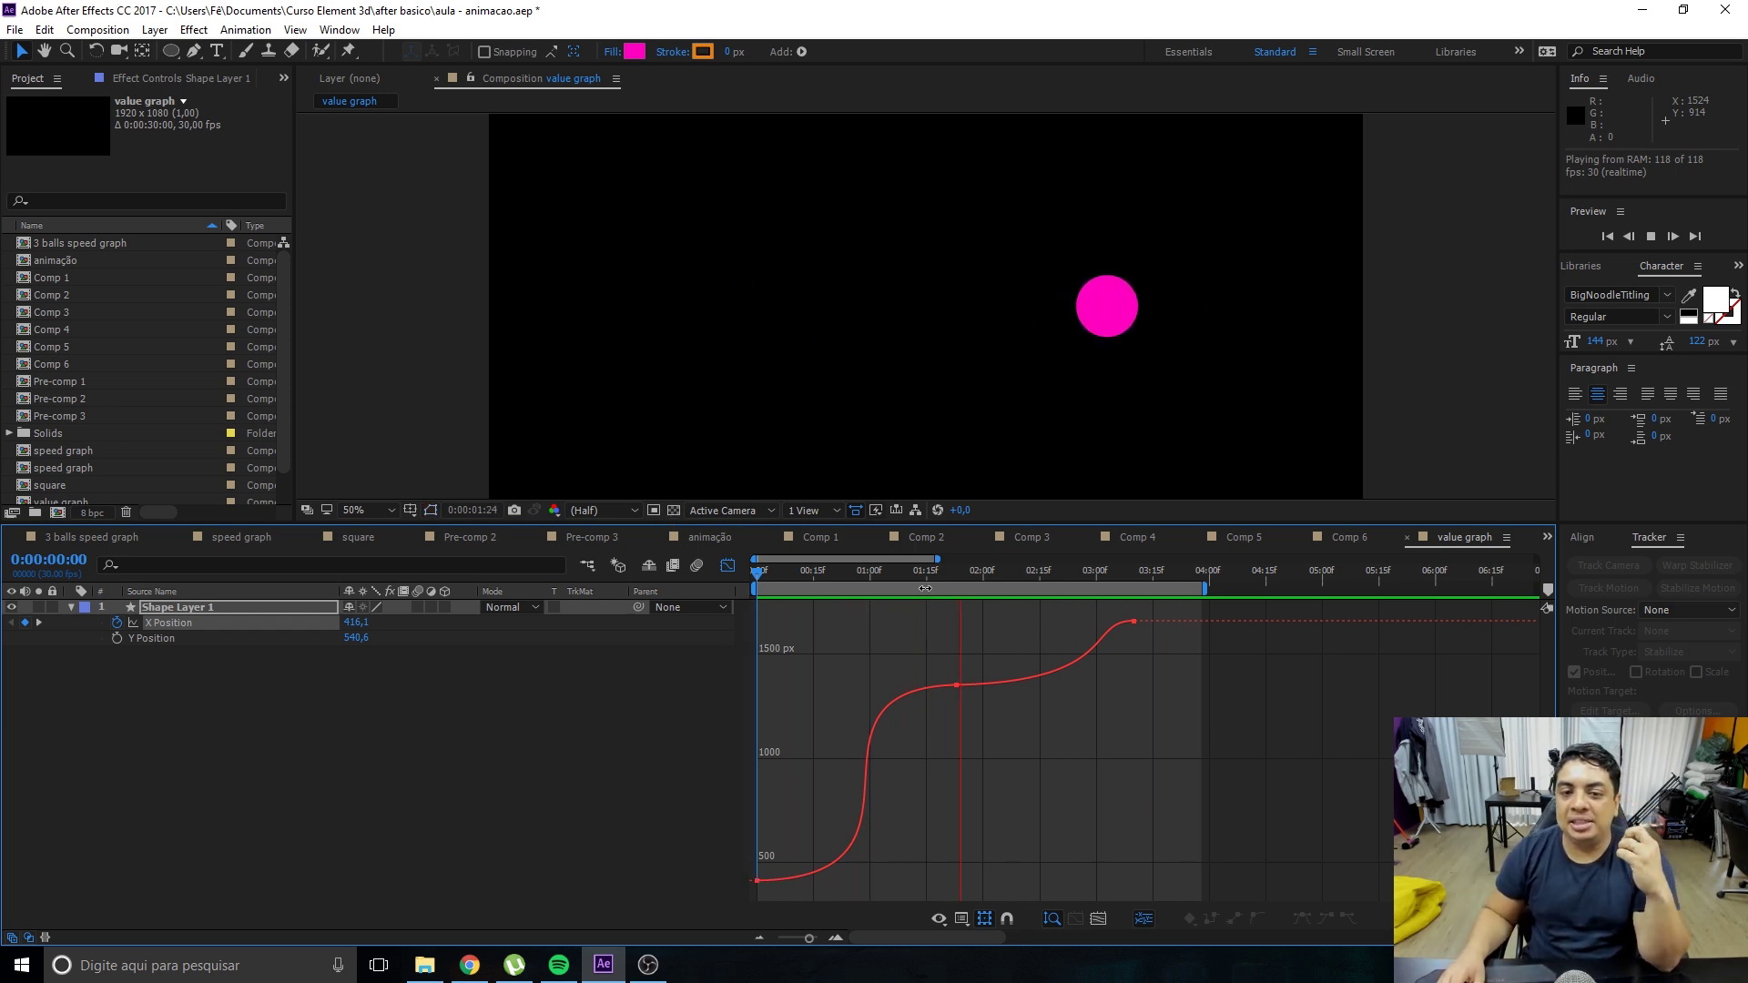
key(space)
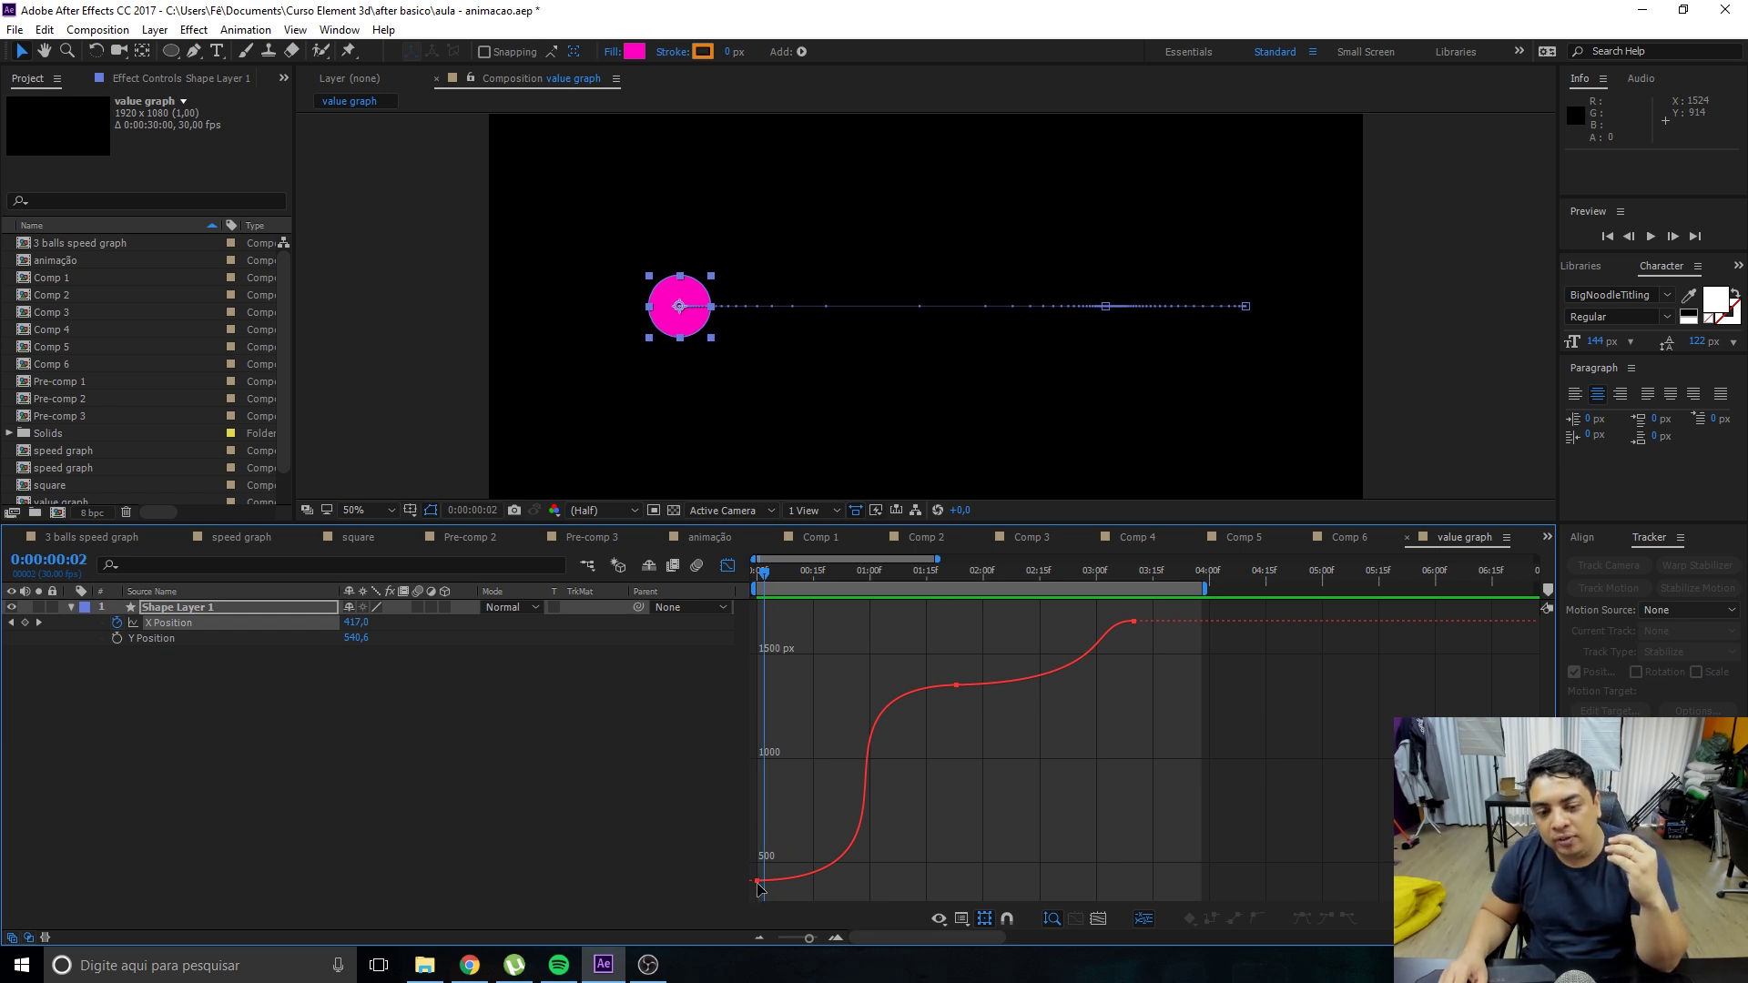
click(758, 881)
click(907, 820)
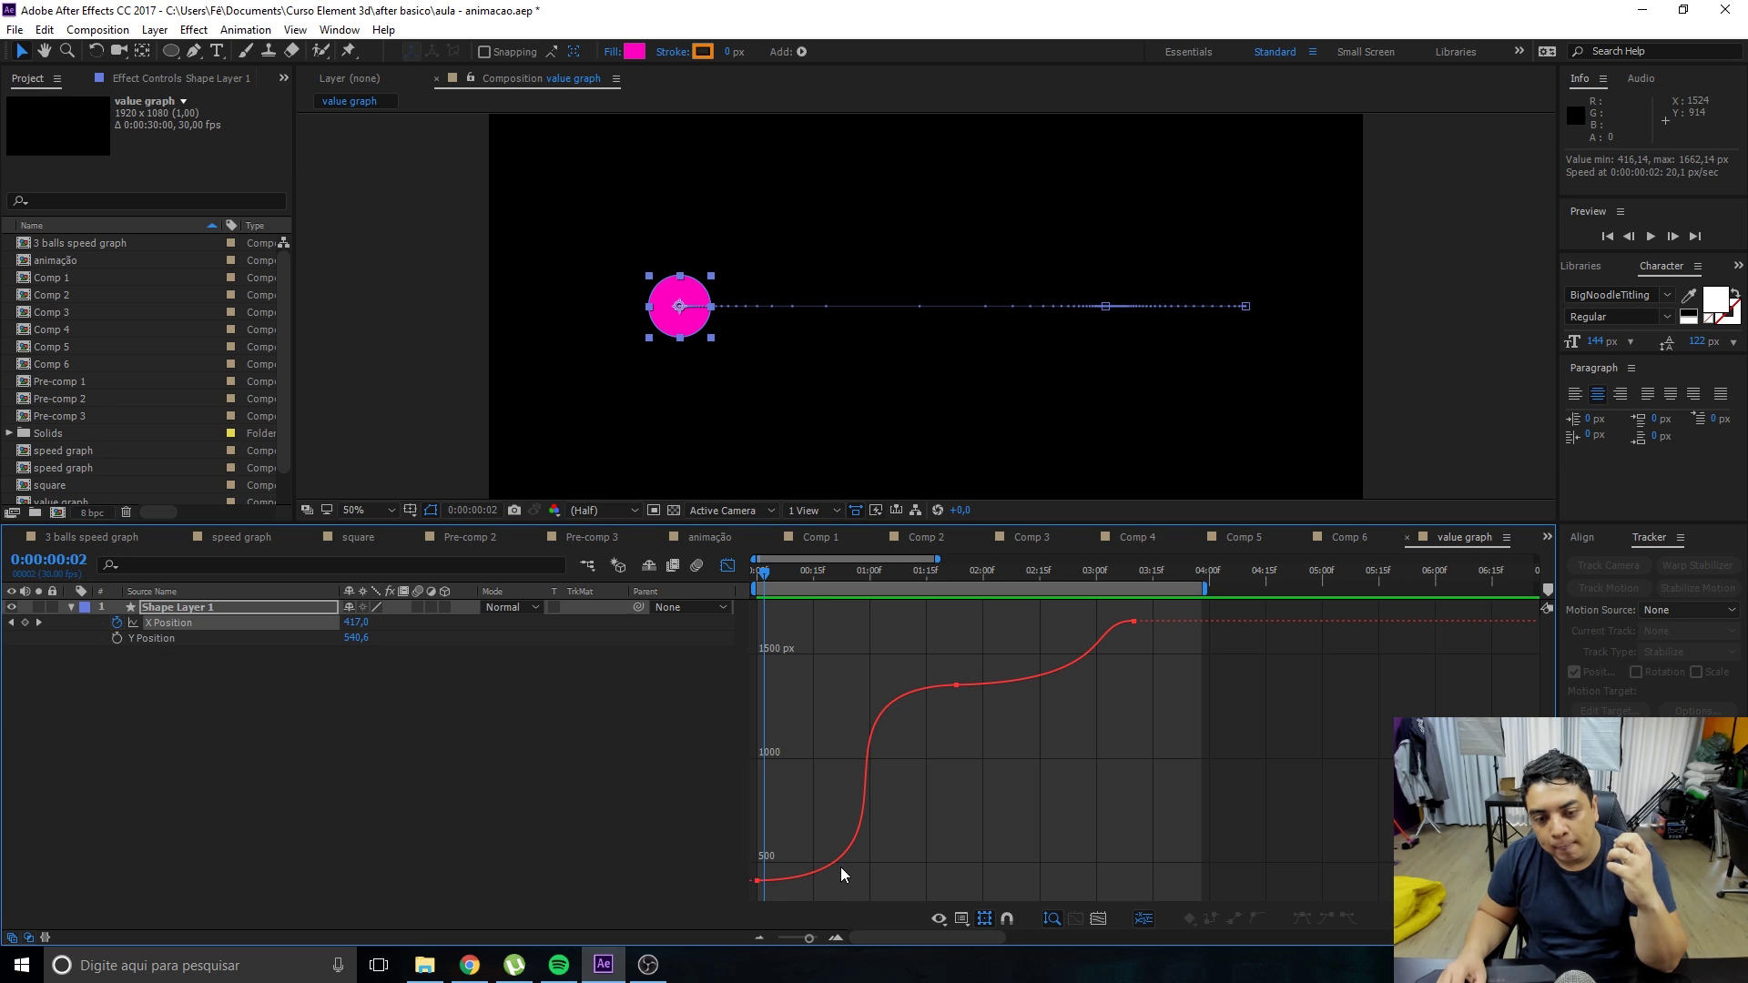
Reshape the curve around the middle X Position keyframe with its lower Bezier handle.
drag(974, 678, 874, 839)
click(889, 778)
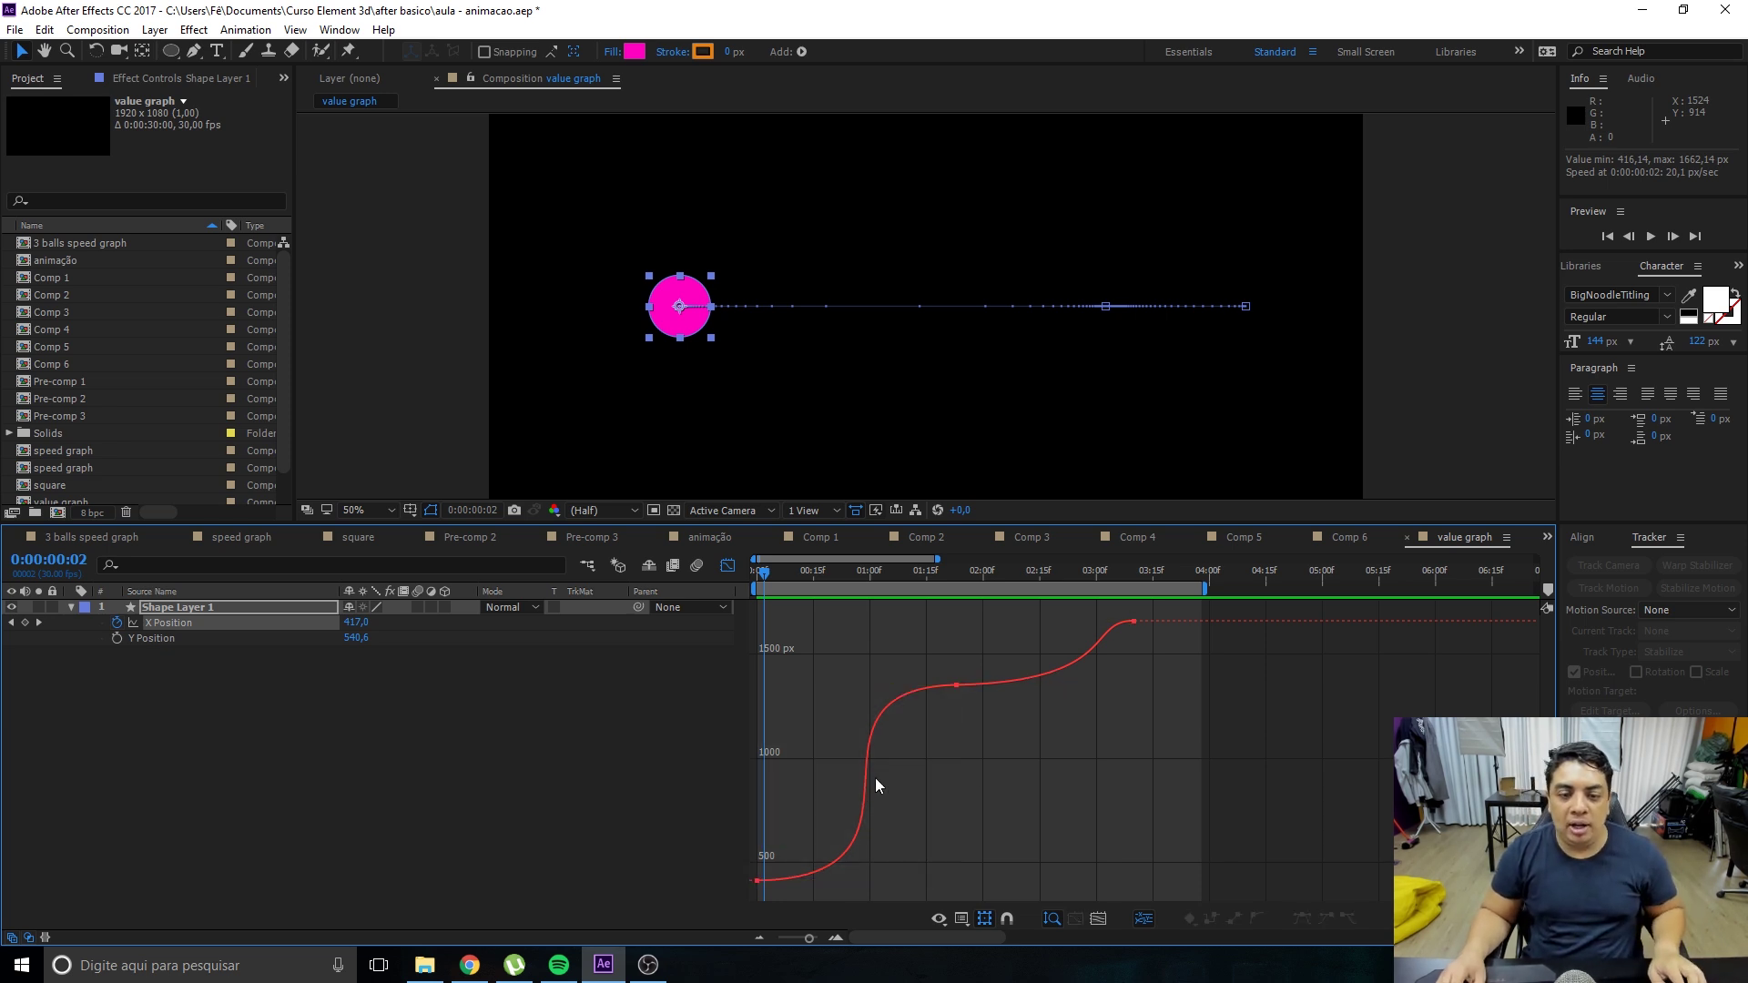
drag(861, 800, 837, 761)
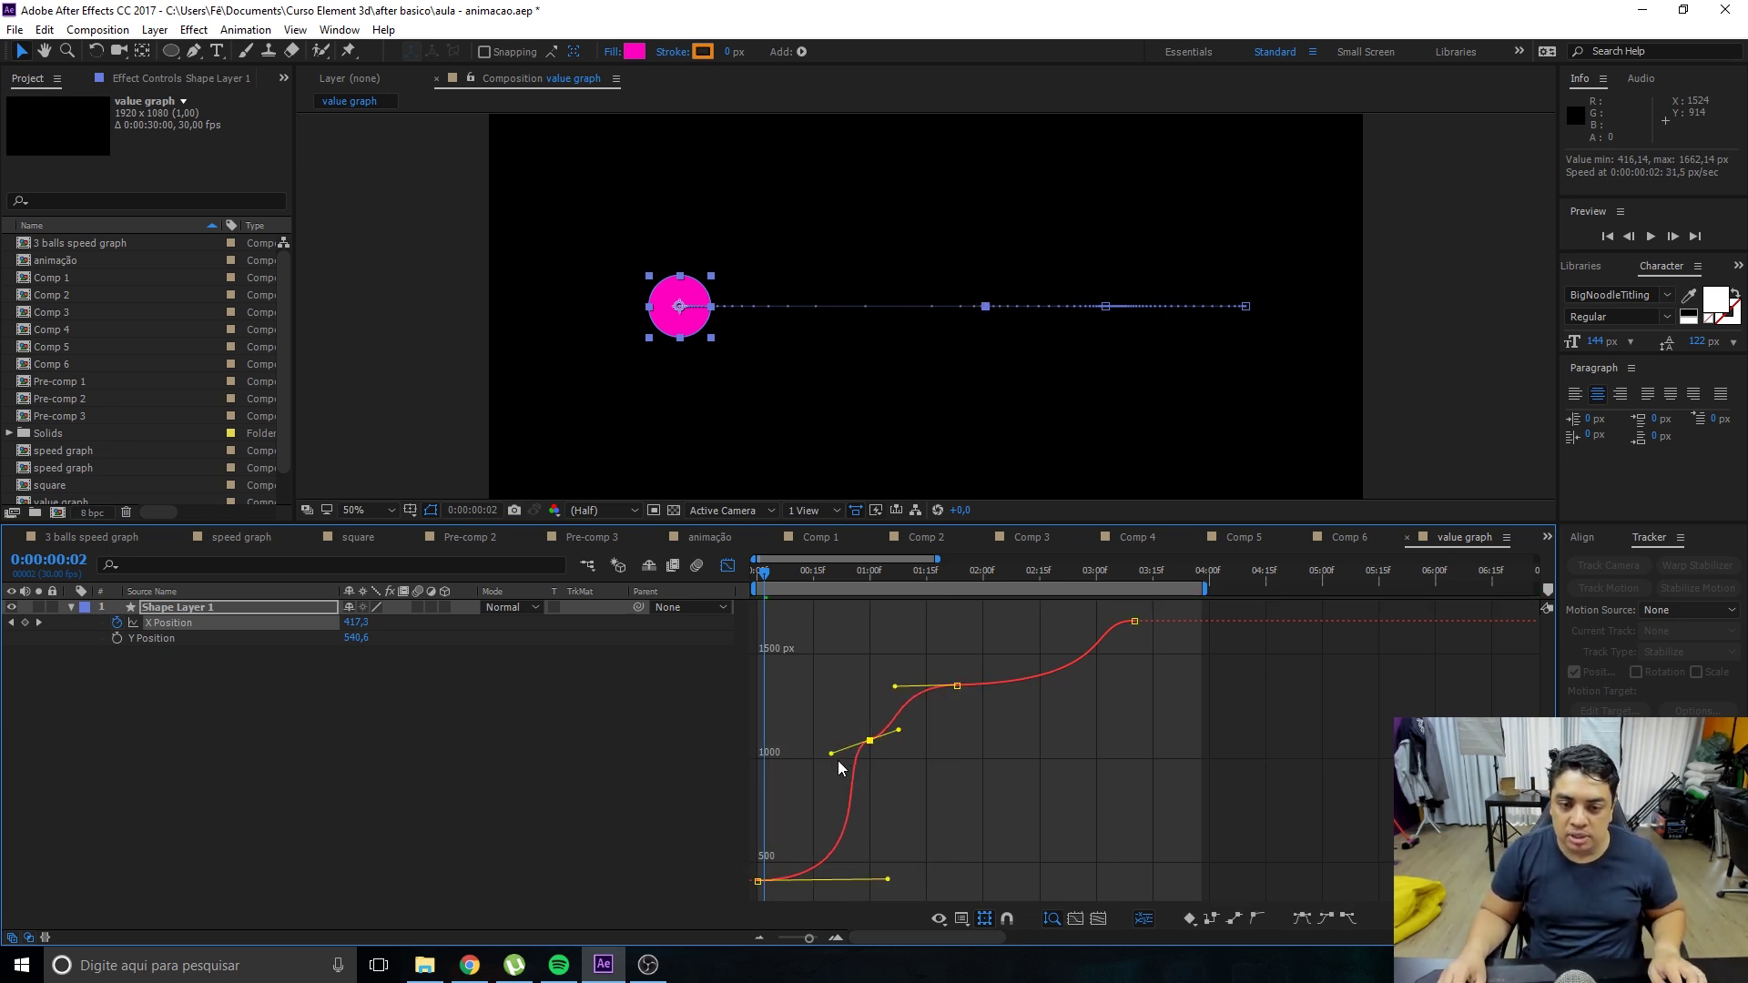
mouse_move(970, 673)
mouse_down()
mouse_move(861, 751)
mouse_move(925, 719)
mouse_move(901, 691)
mouse_up()
click(934, 713)
click(917, 725)
Zoom in around frame 25, preview, then add a new keyframe lower on the curve.
drag(861, 584, 849, 577)
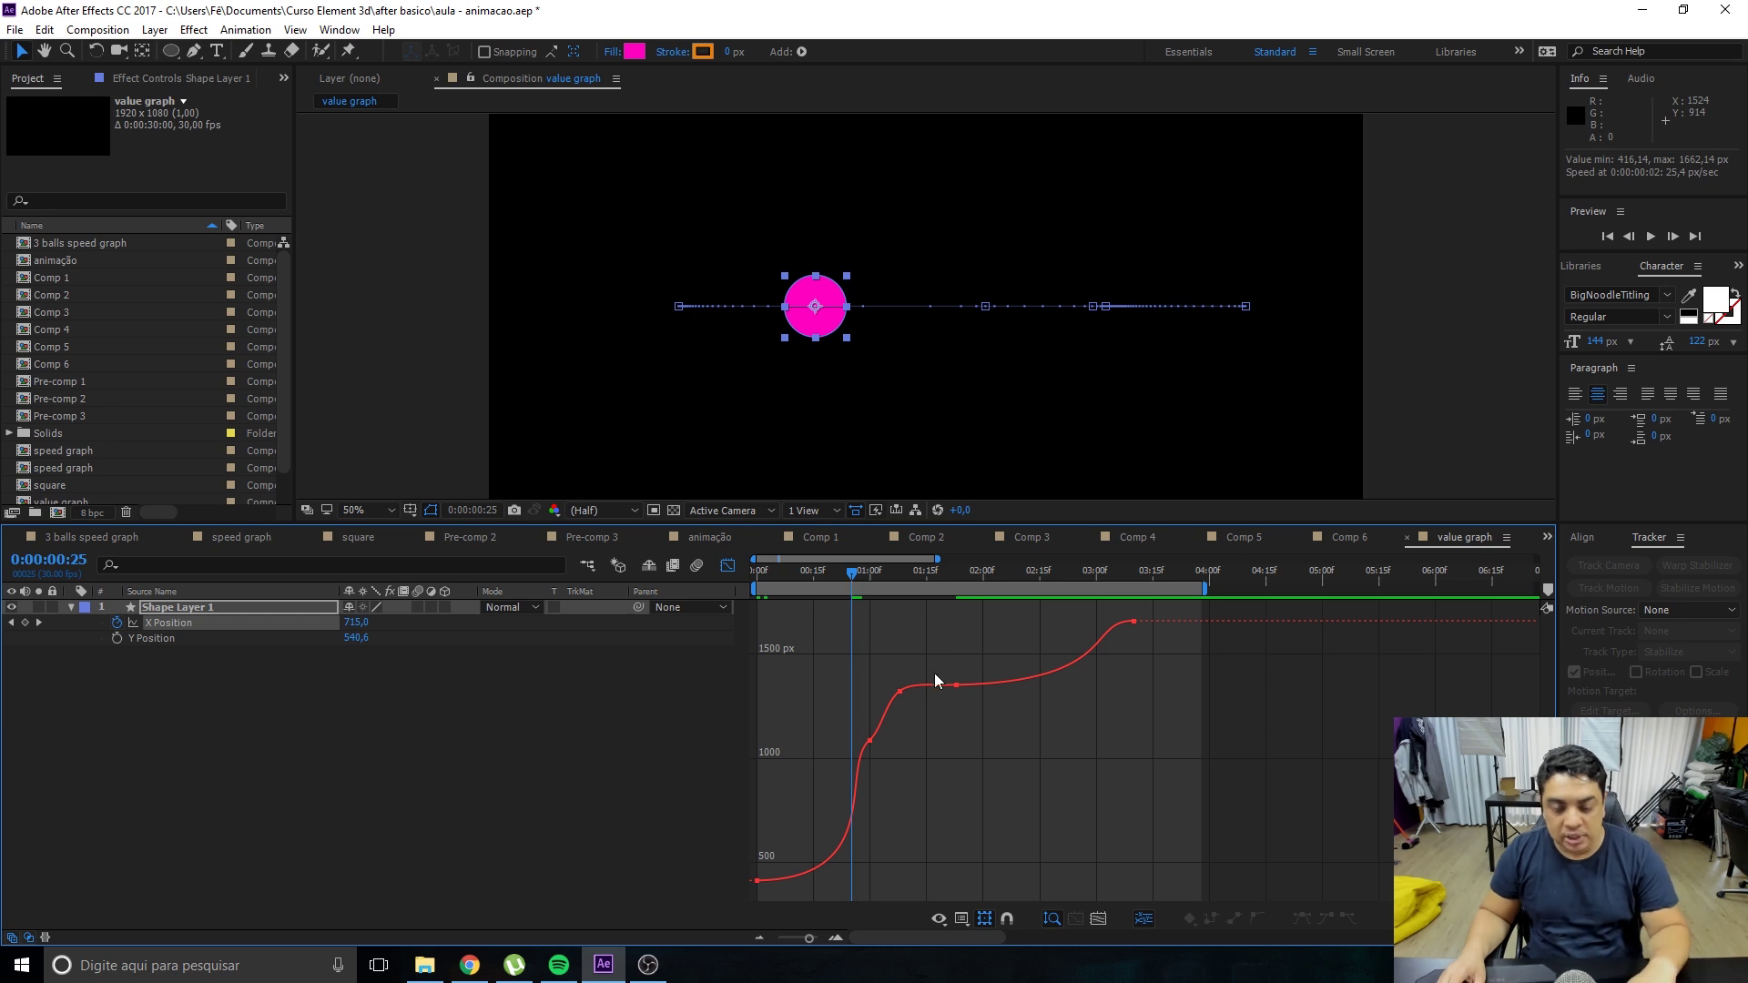
key(equal)
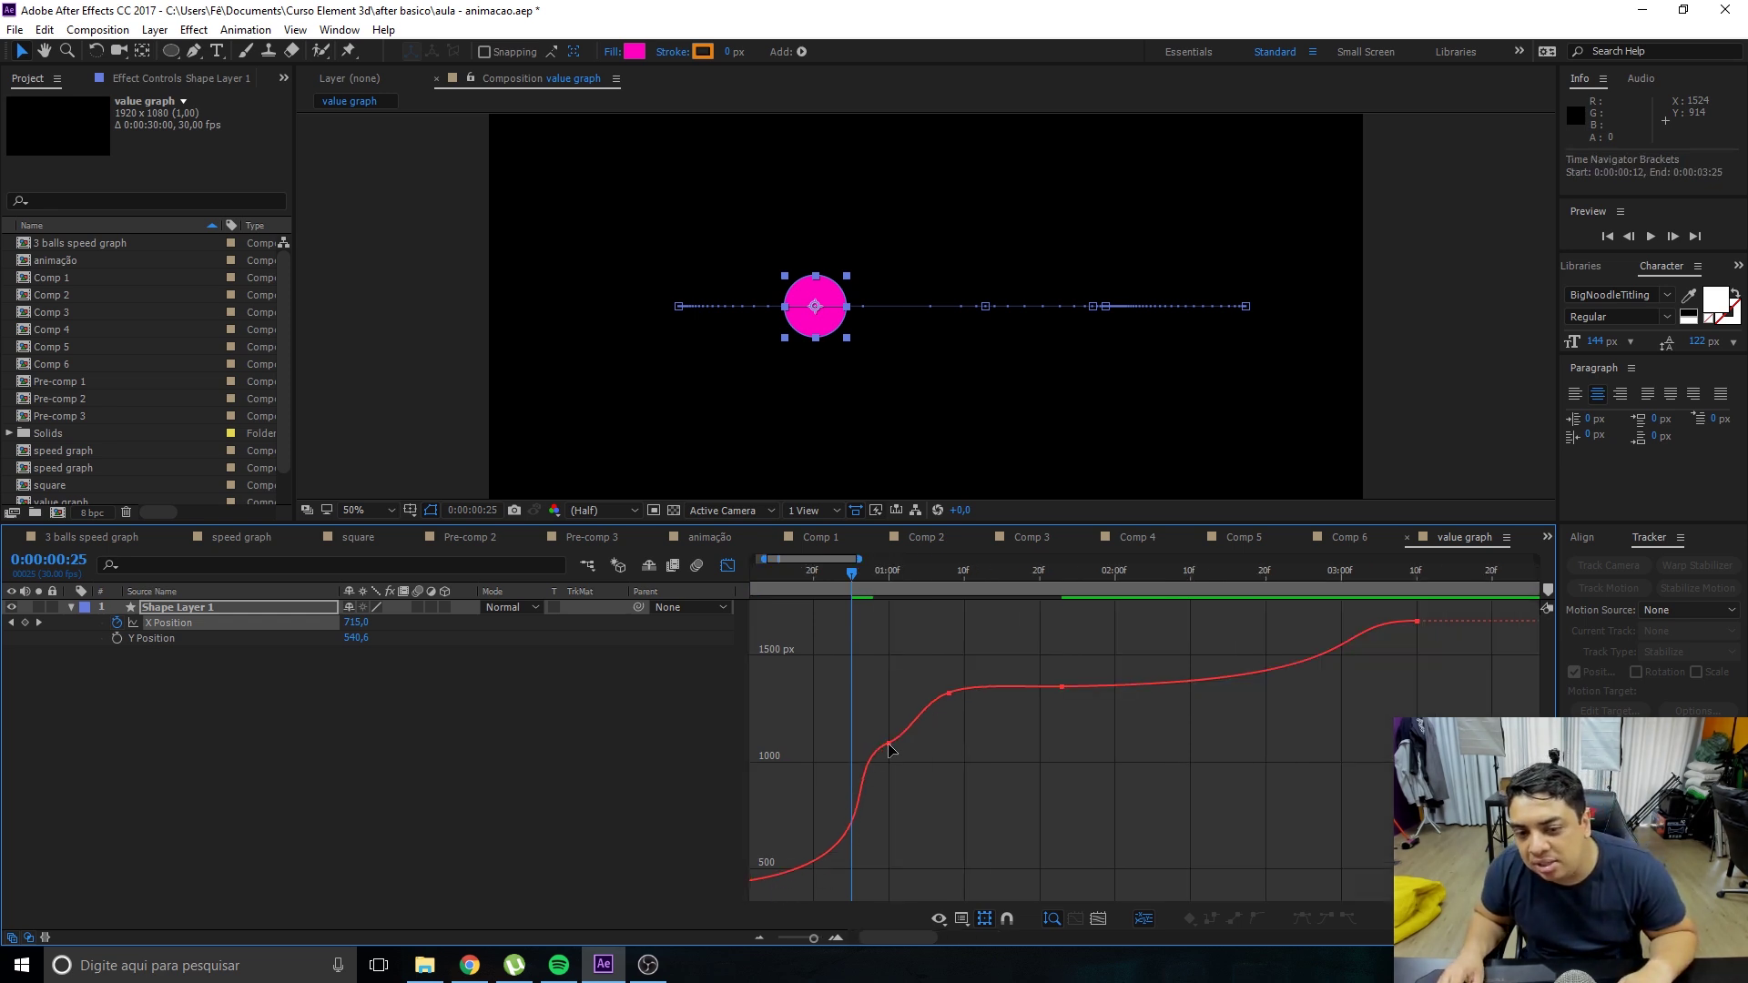
drag(837, 558, 826, 556)
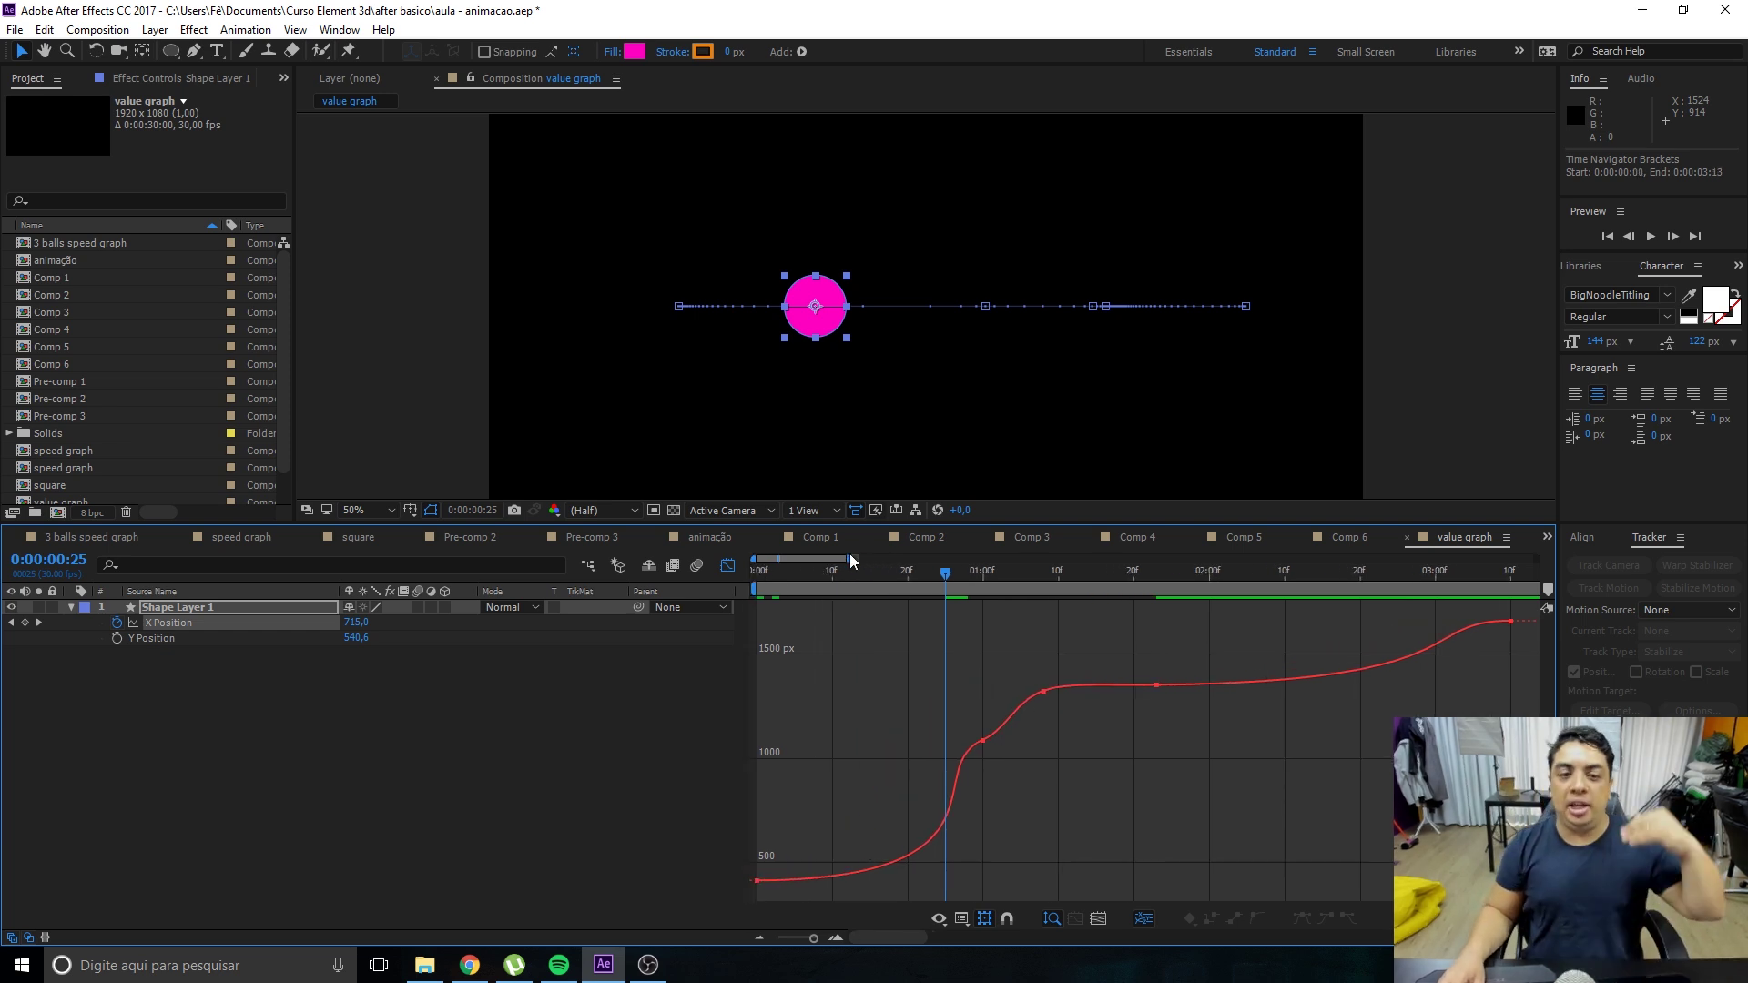
scroll(1017, 761, down, 3)
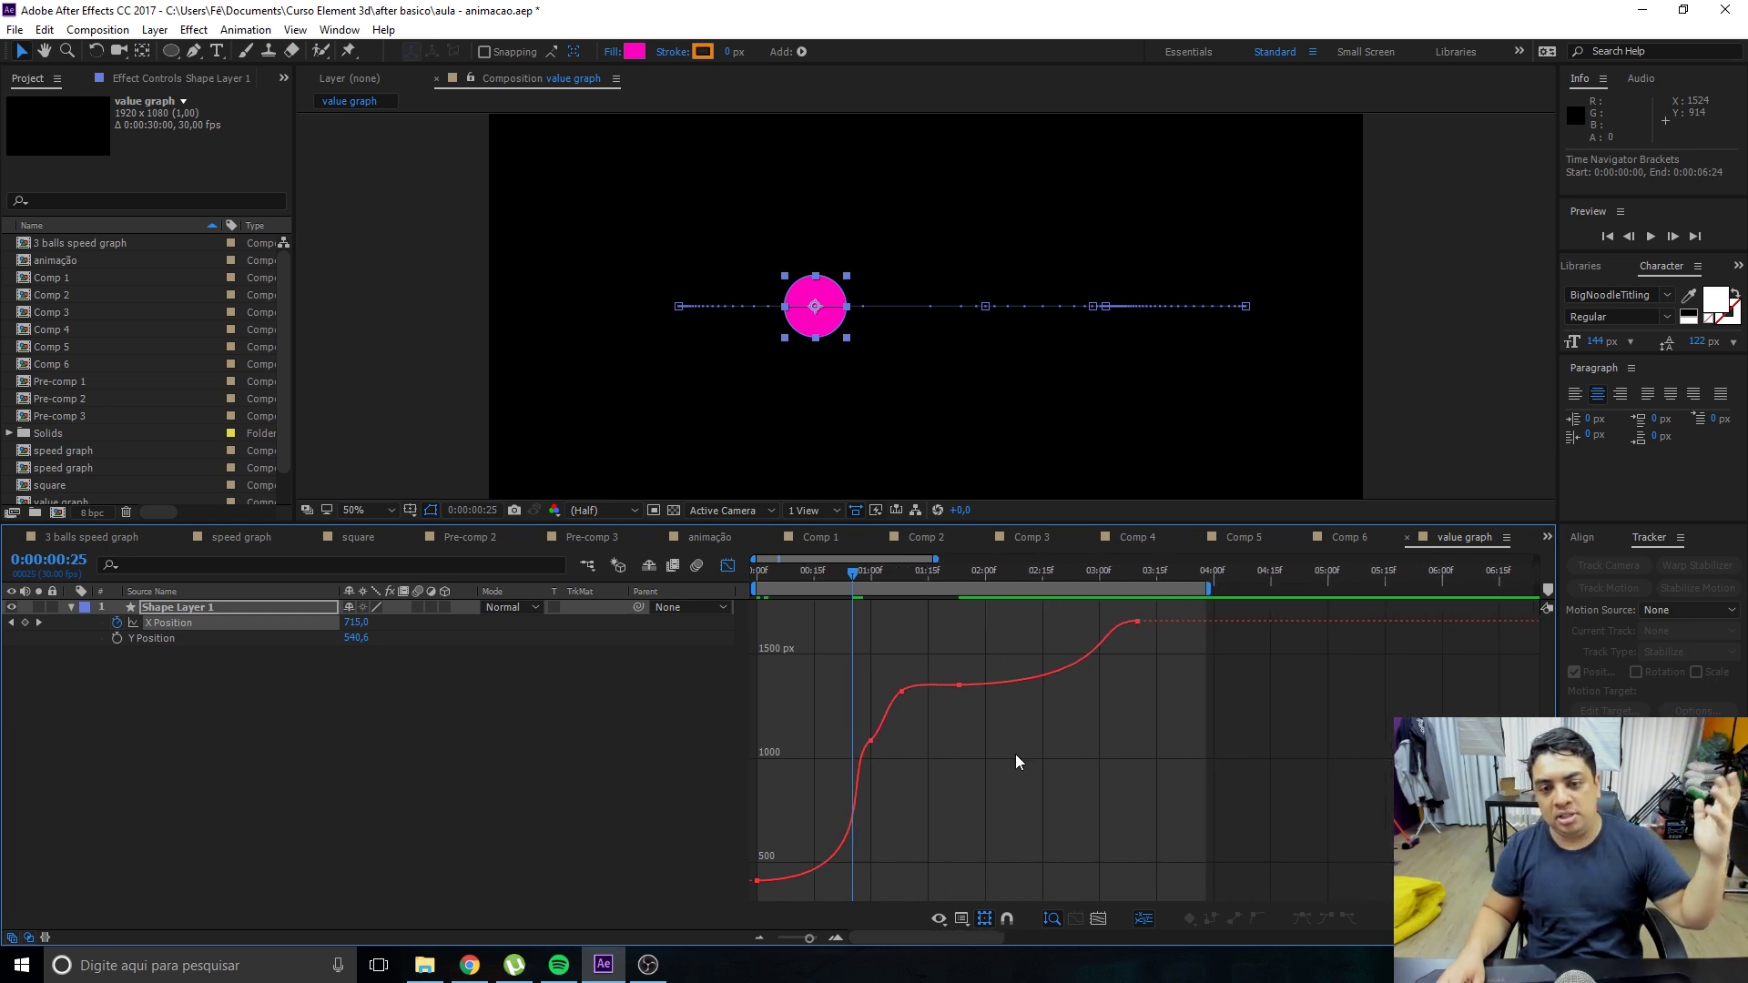
key(space)
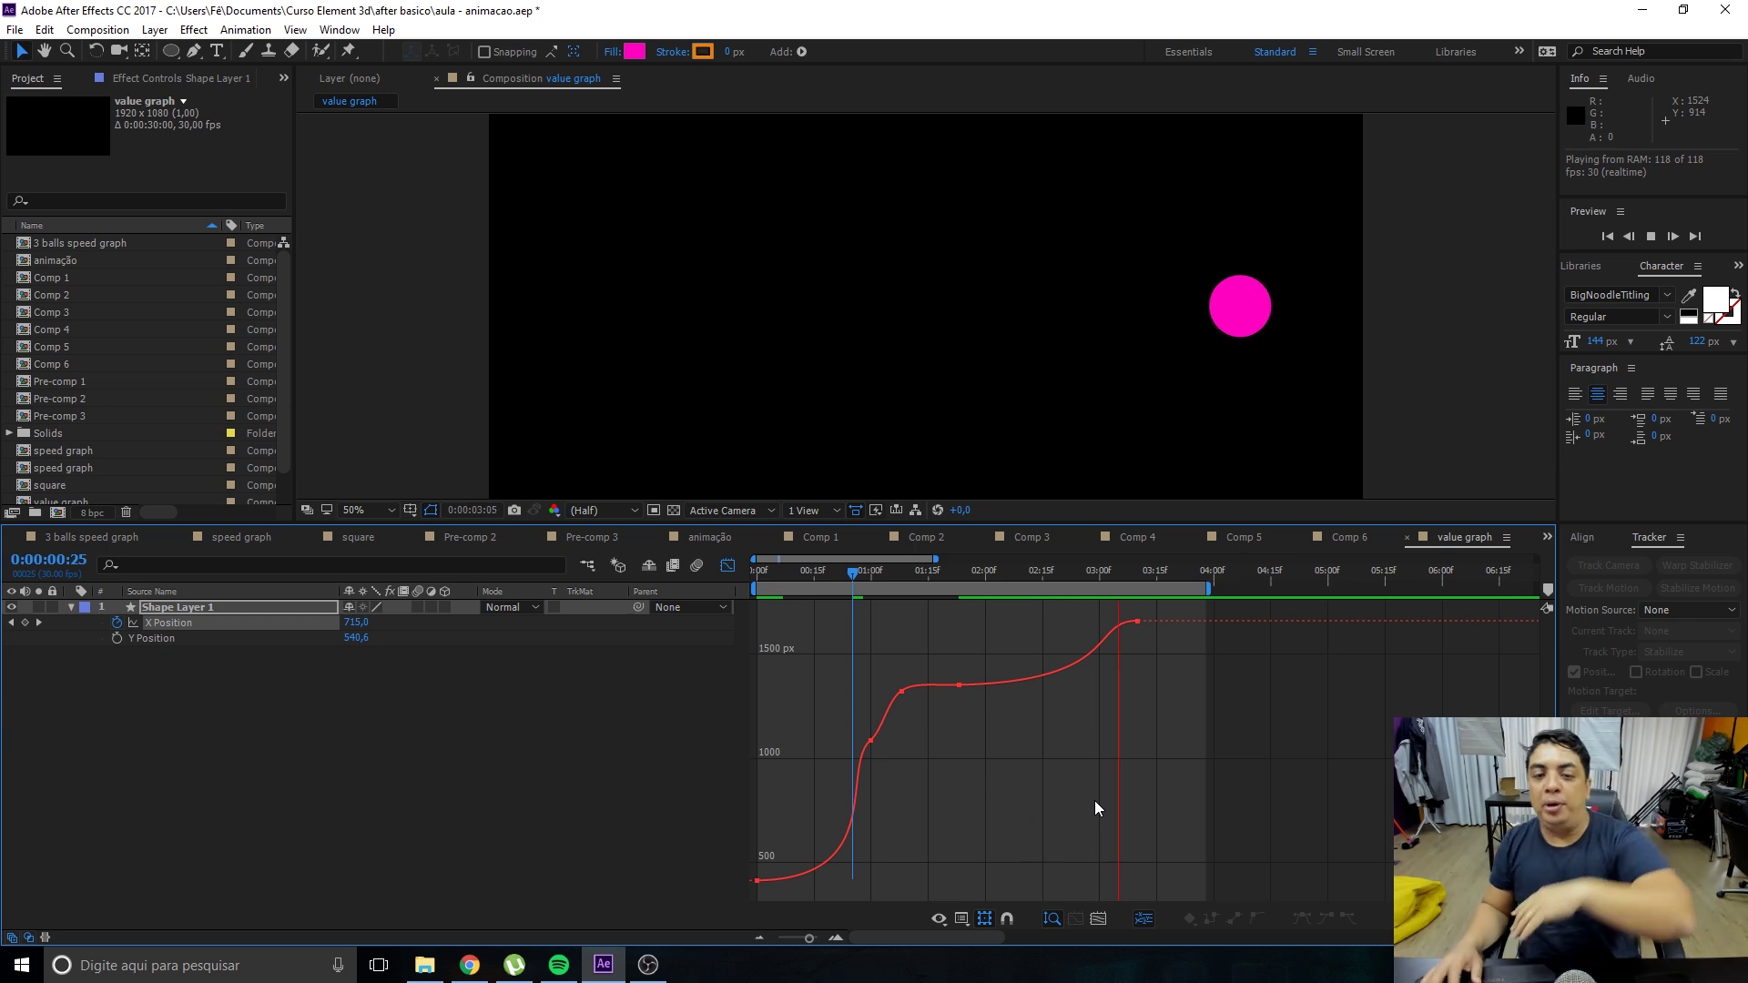
click(857, 572)
key(=)
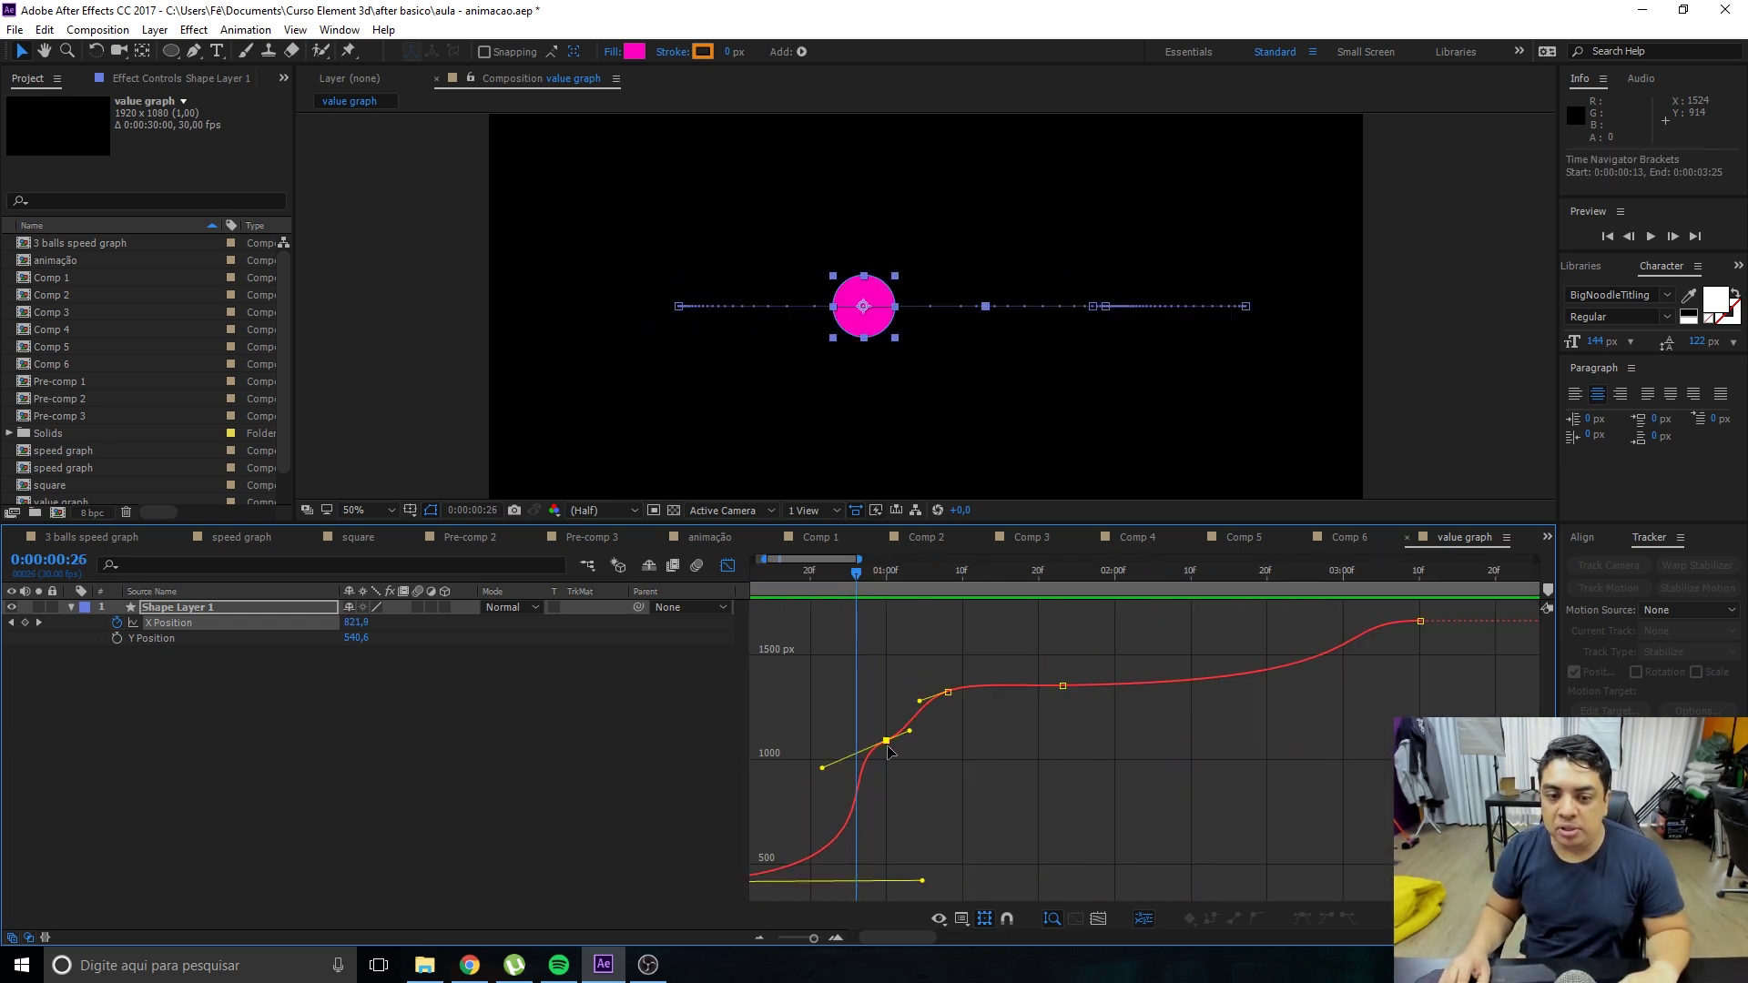
click(887, 745)
ctrl+click(847, 840)
mouse_move(846, 838)
mouse_down()
mouse_move(811, 818)
mouse_move(840, 831)
mouse_up()
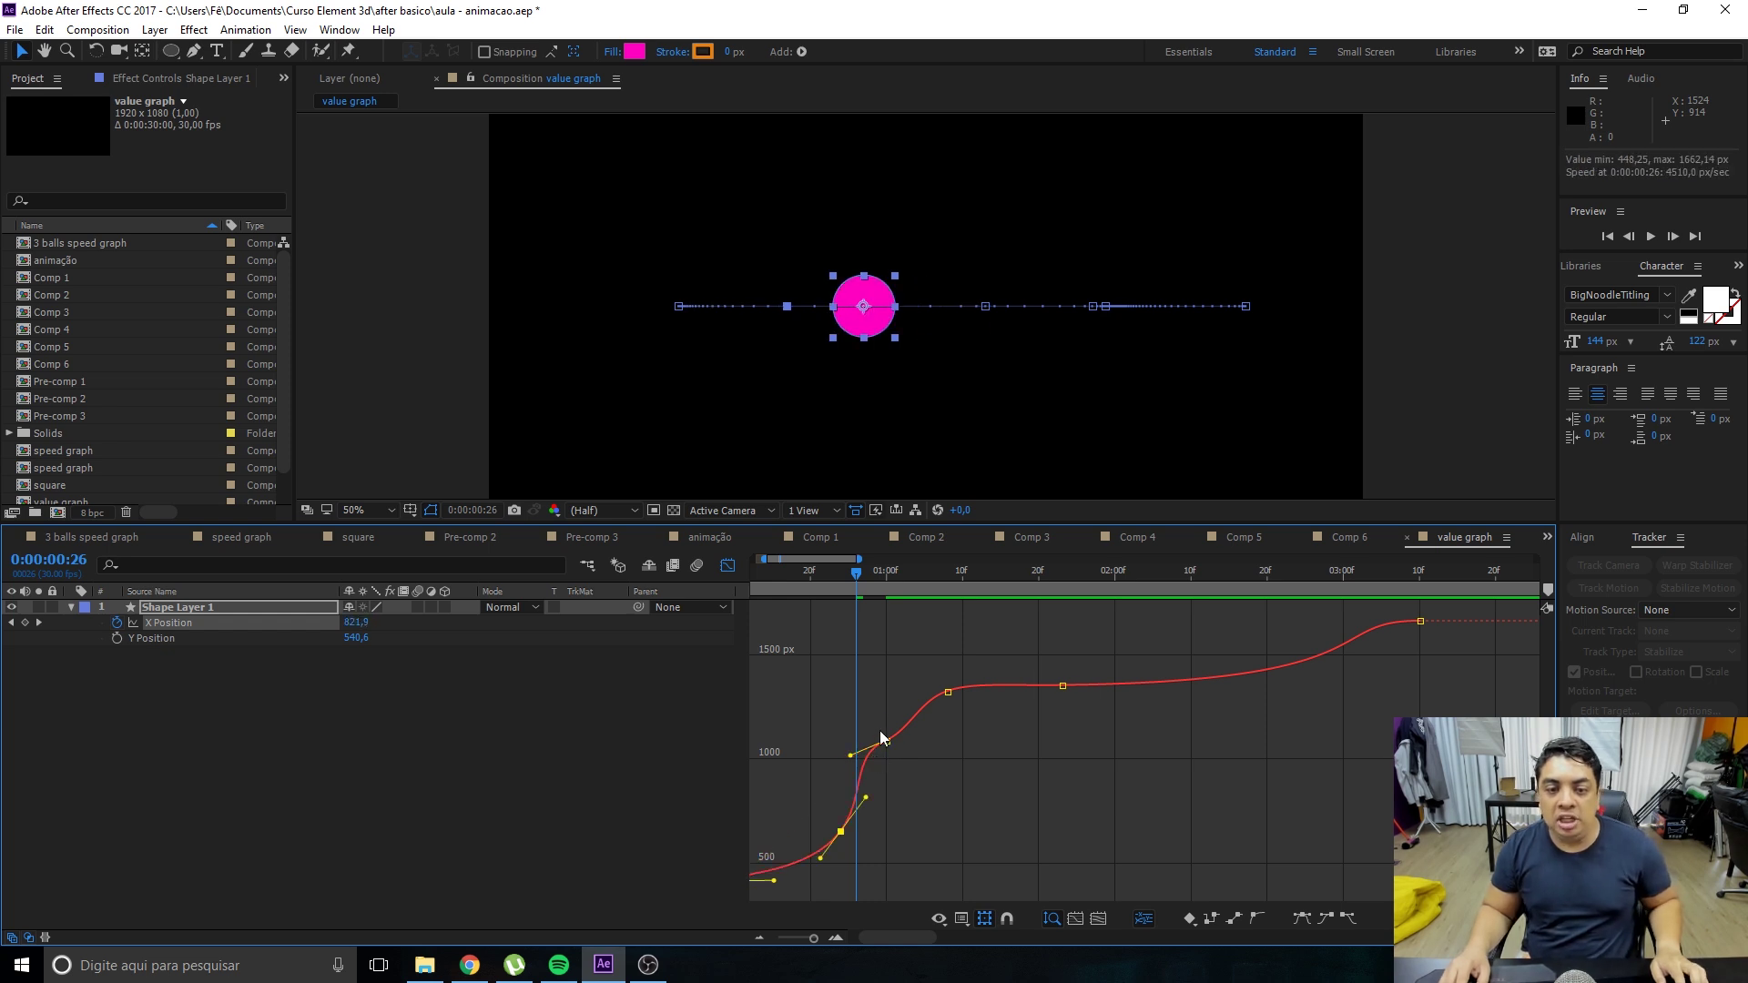
Smooth the steep rise of the curve using the upper keyframe's handle.
key(minus)
key(minus)
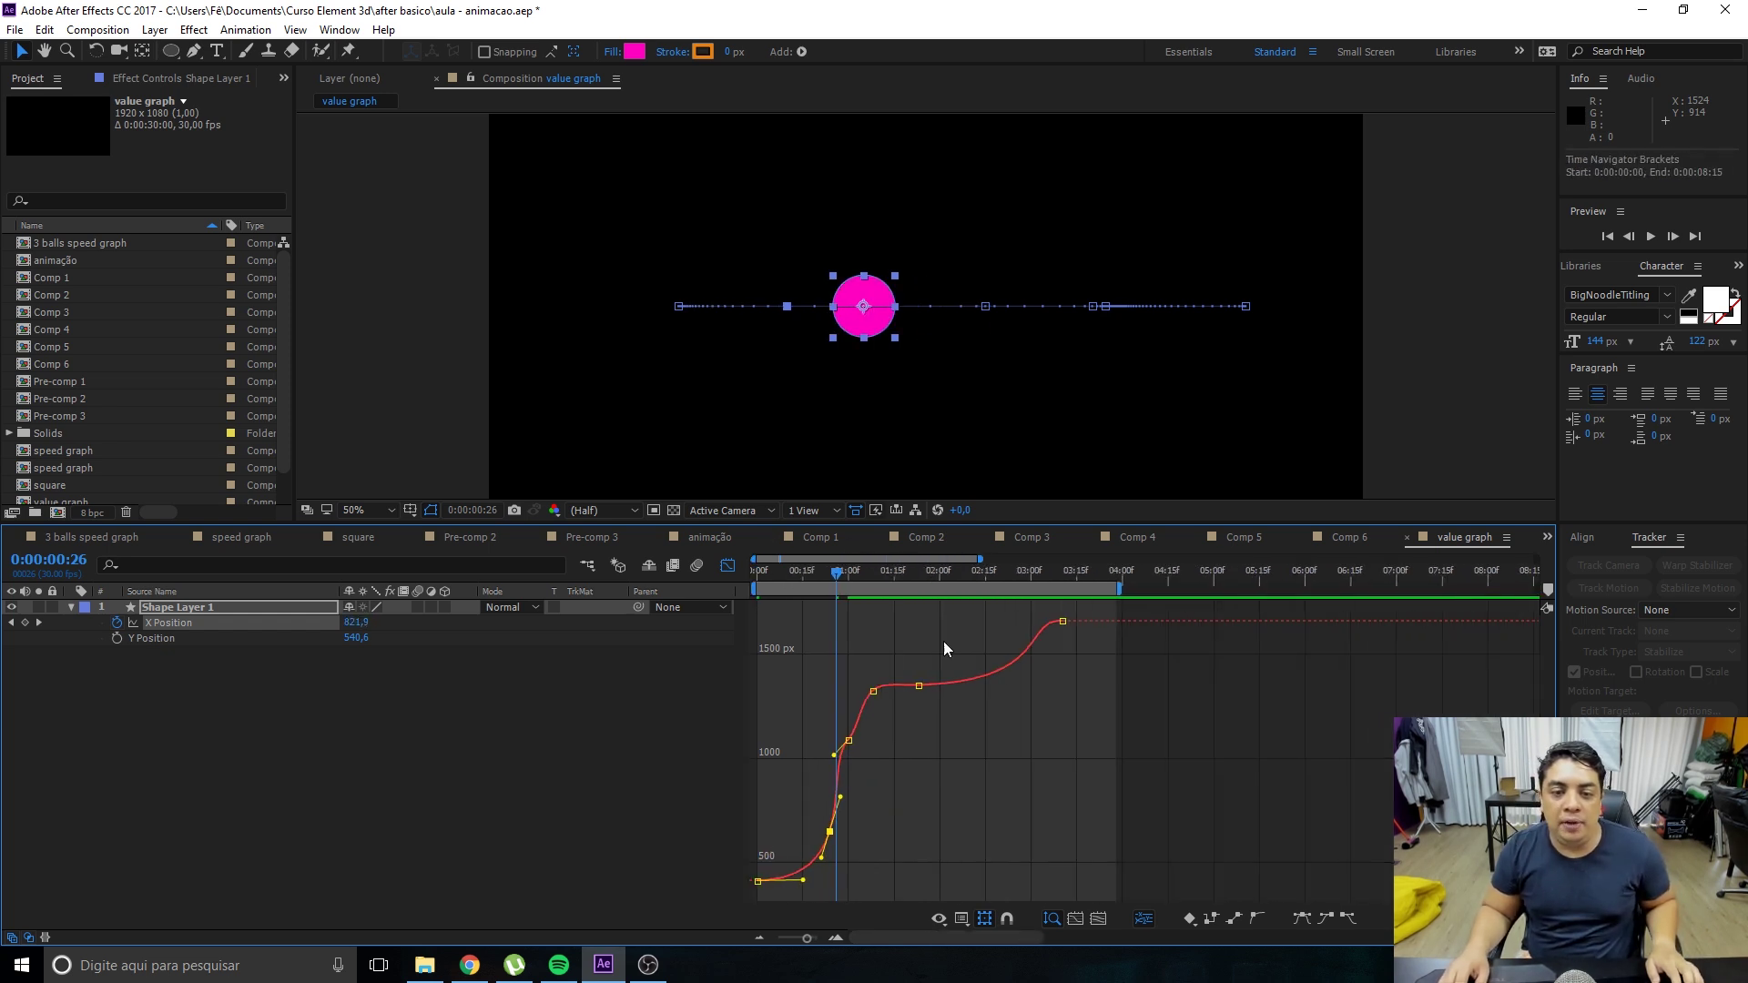
click(874, 692)
drag(861, 703, 843, 683)
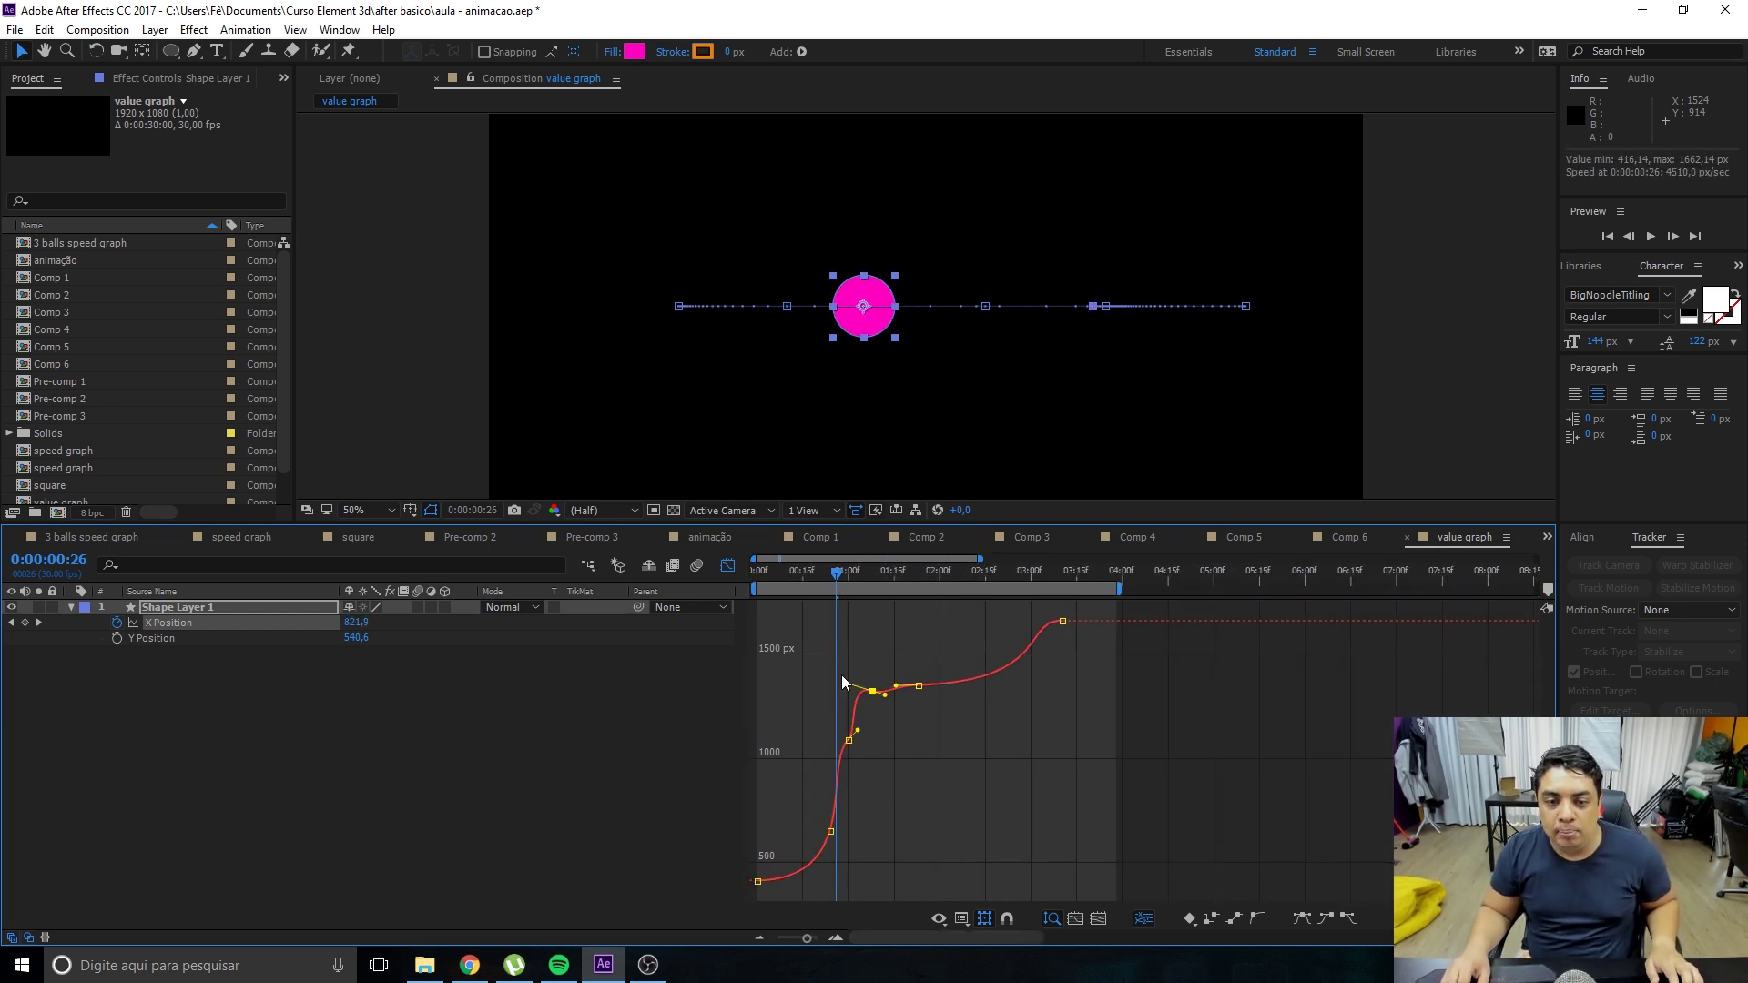
drag(863, 735, 860, 728)
click(840, 801)
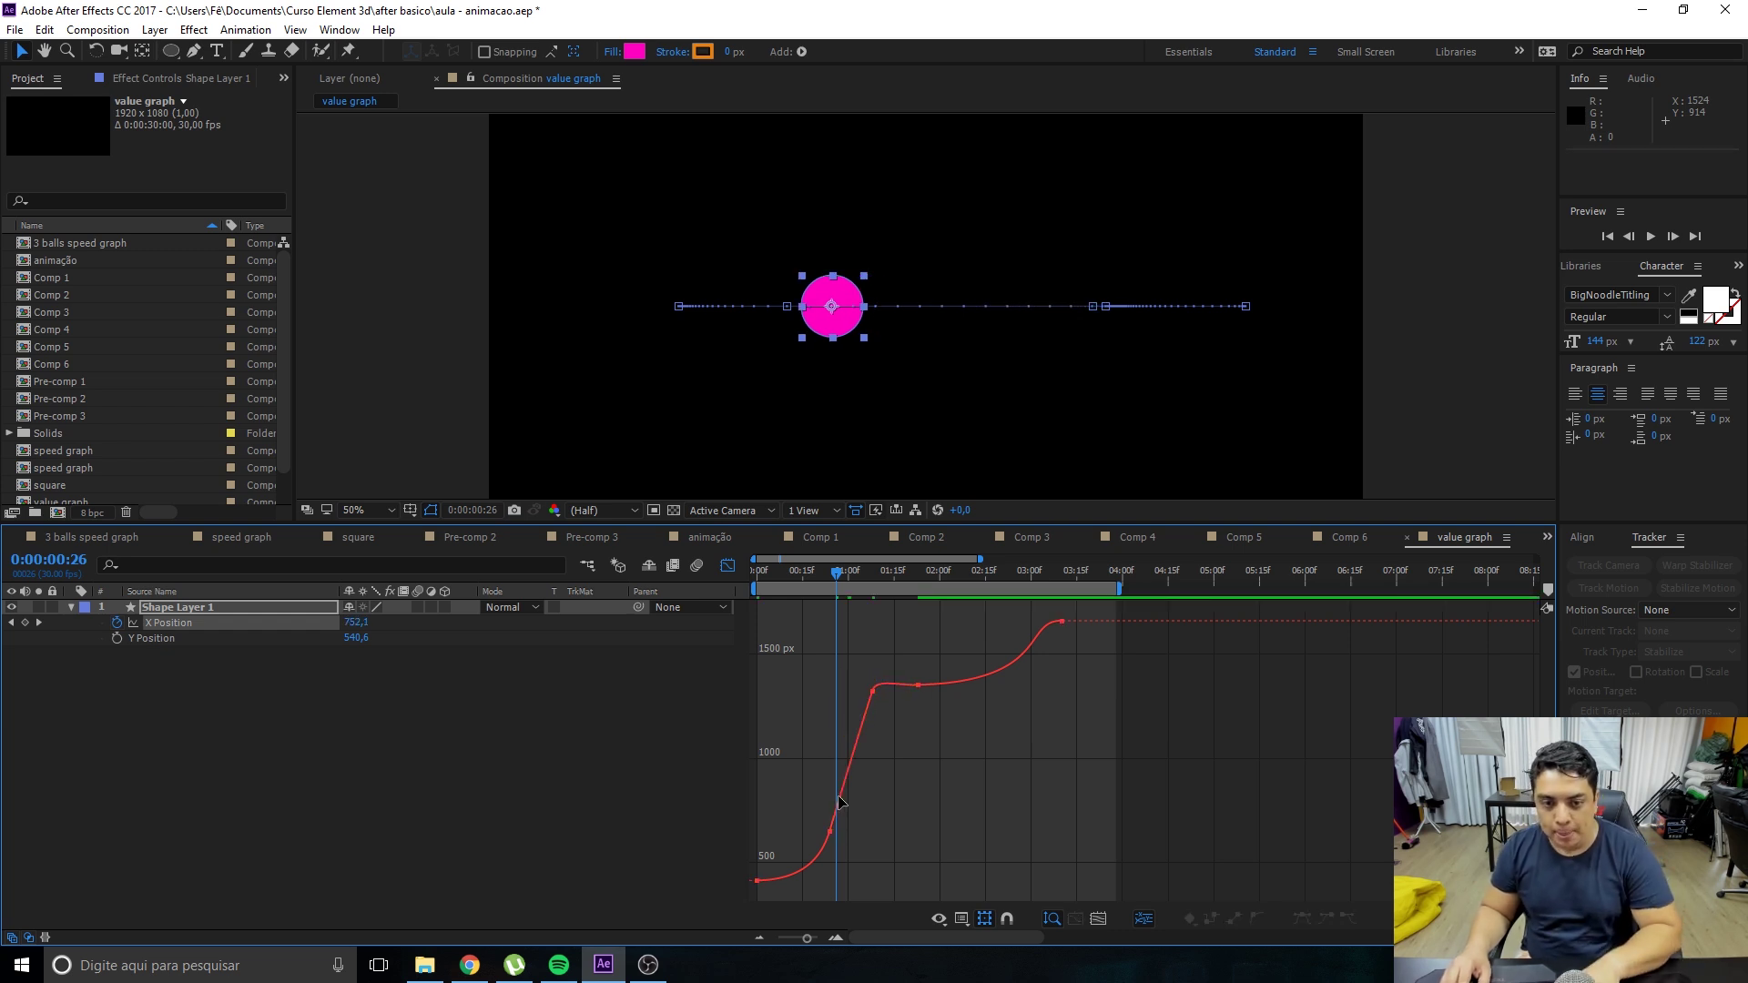
Pull the last X Position keyframe down to about 405, near the starting value.
click(917, 684)
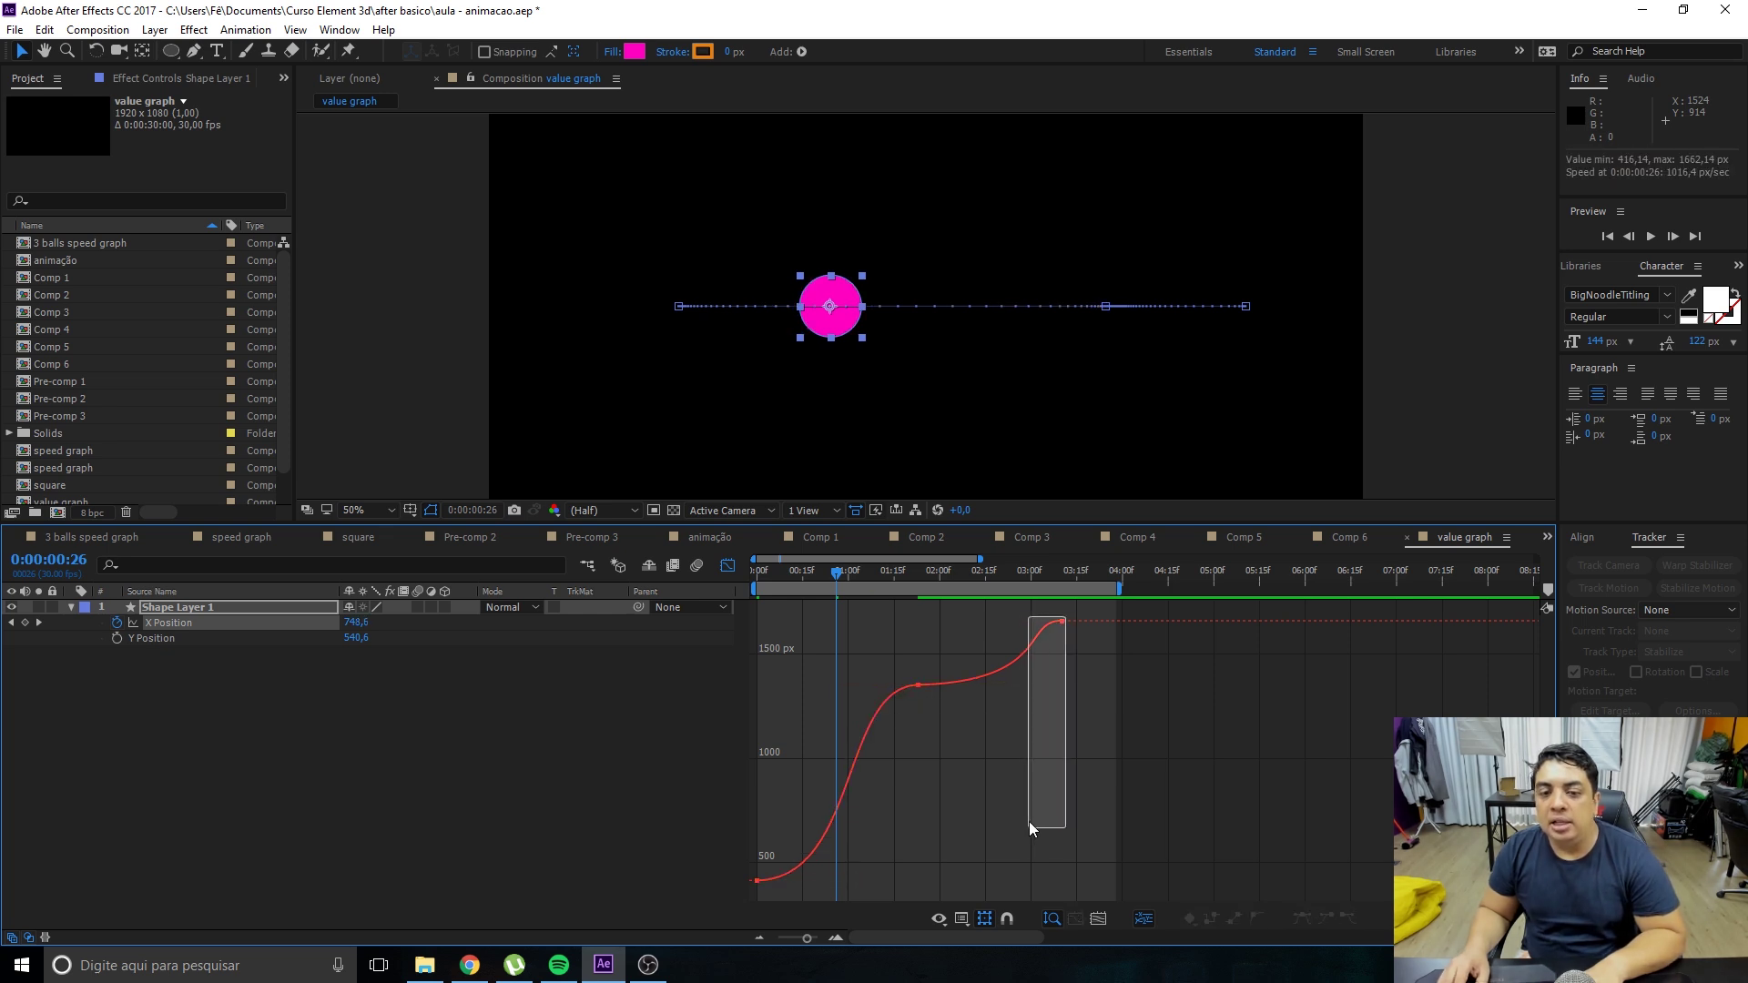
drag(1029, 827, 1034, 778)
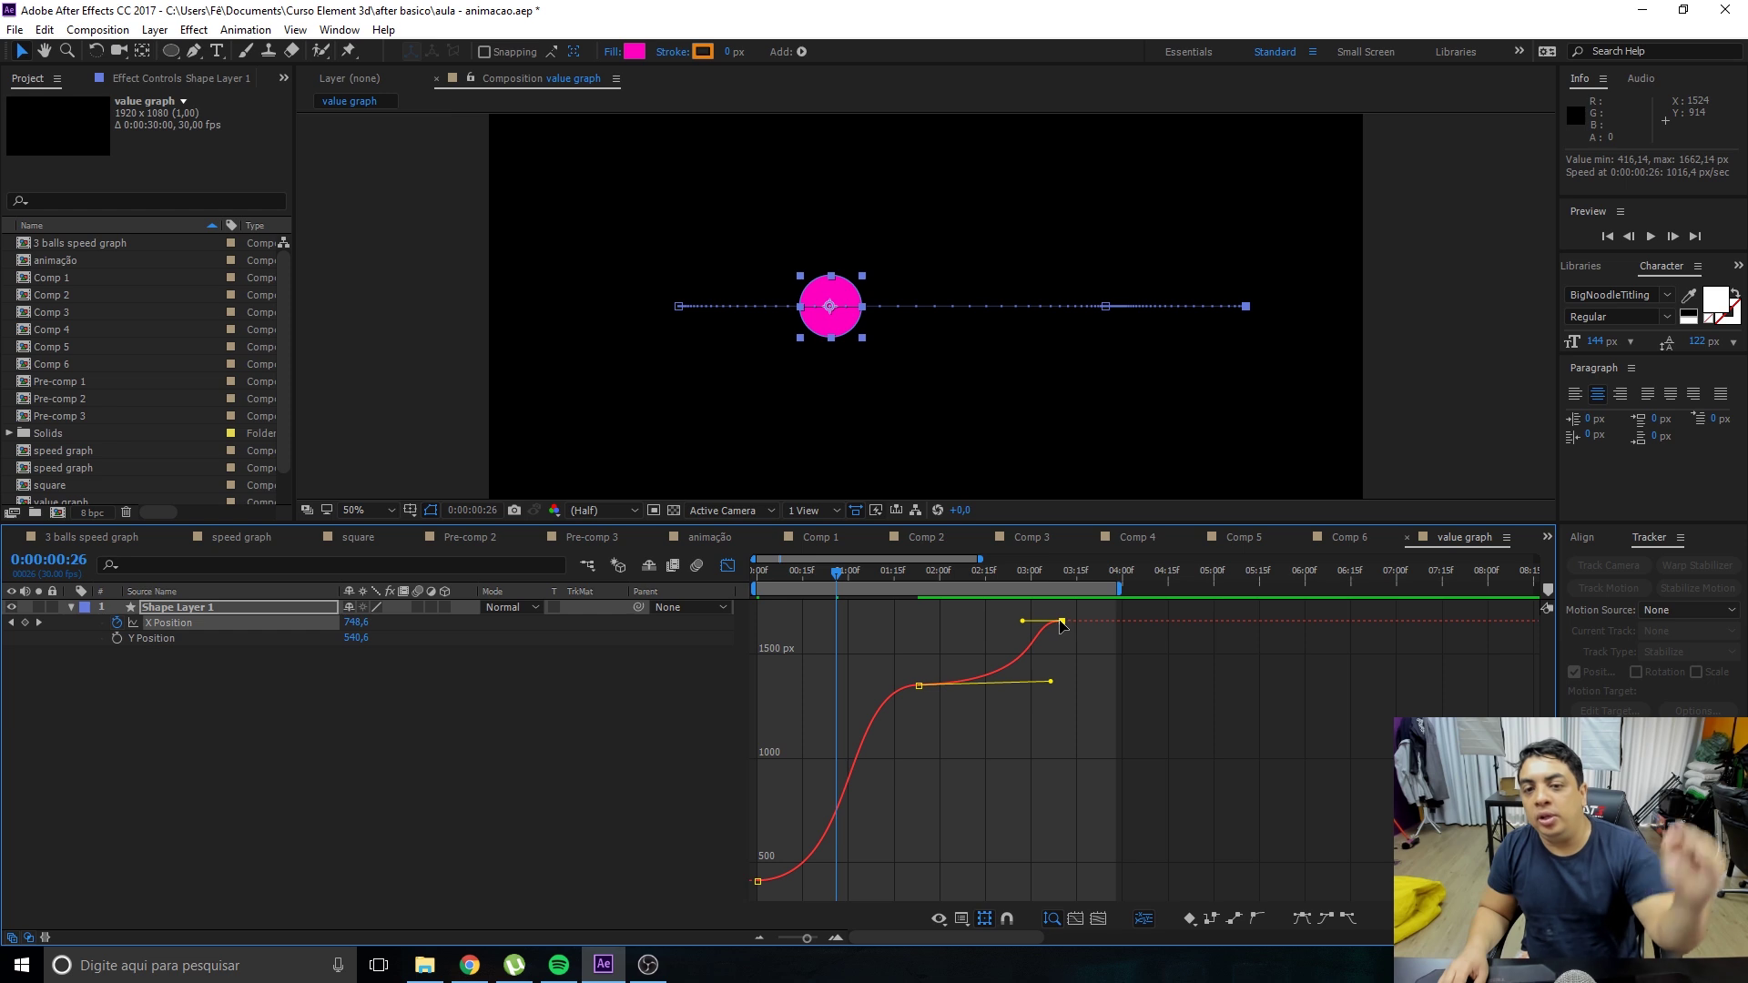
drag(1061, 621, 1024, 826)
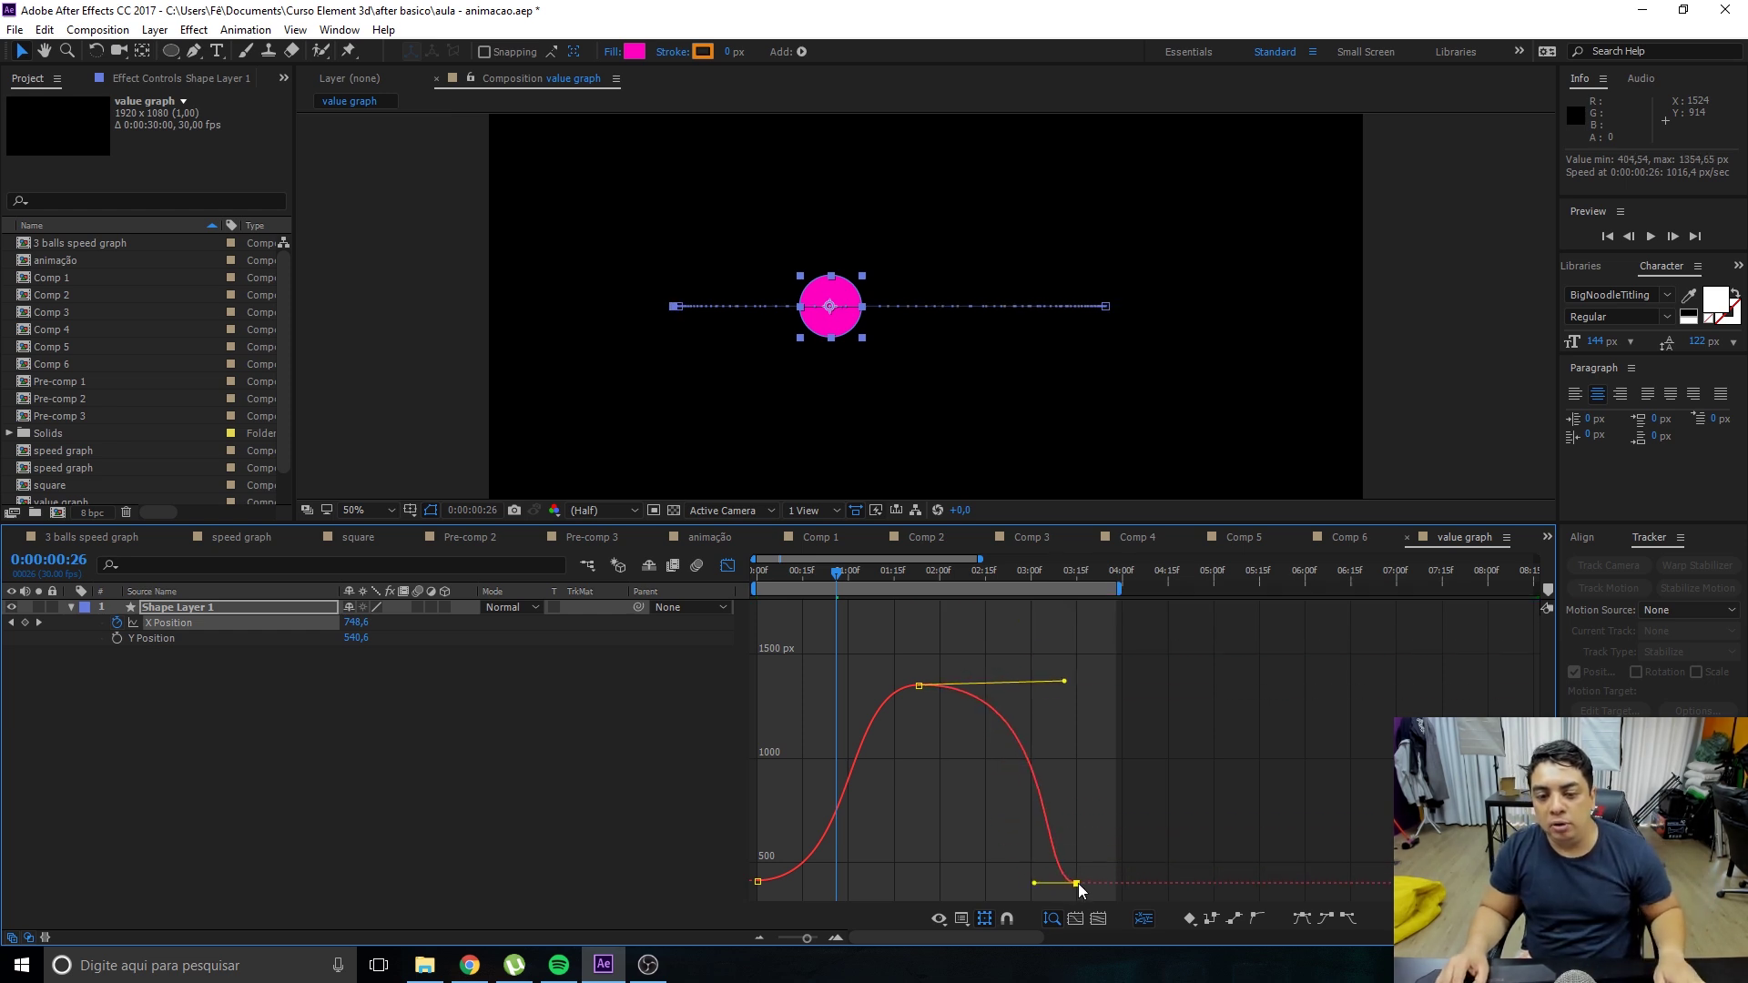
Delete the final keyframe and paste a copy of the 416,1 starting keyframe at 3:13.
drag(995, 814, 1104, 899)
key(Delete)
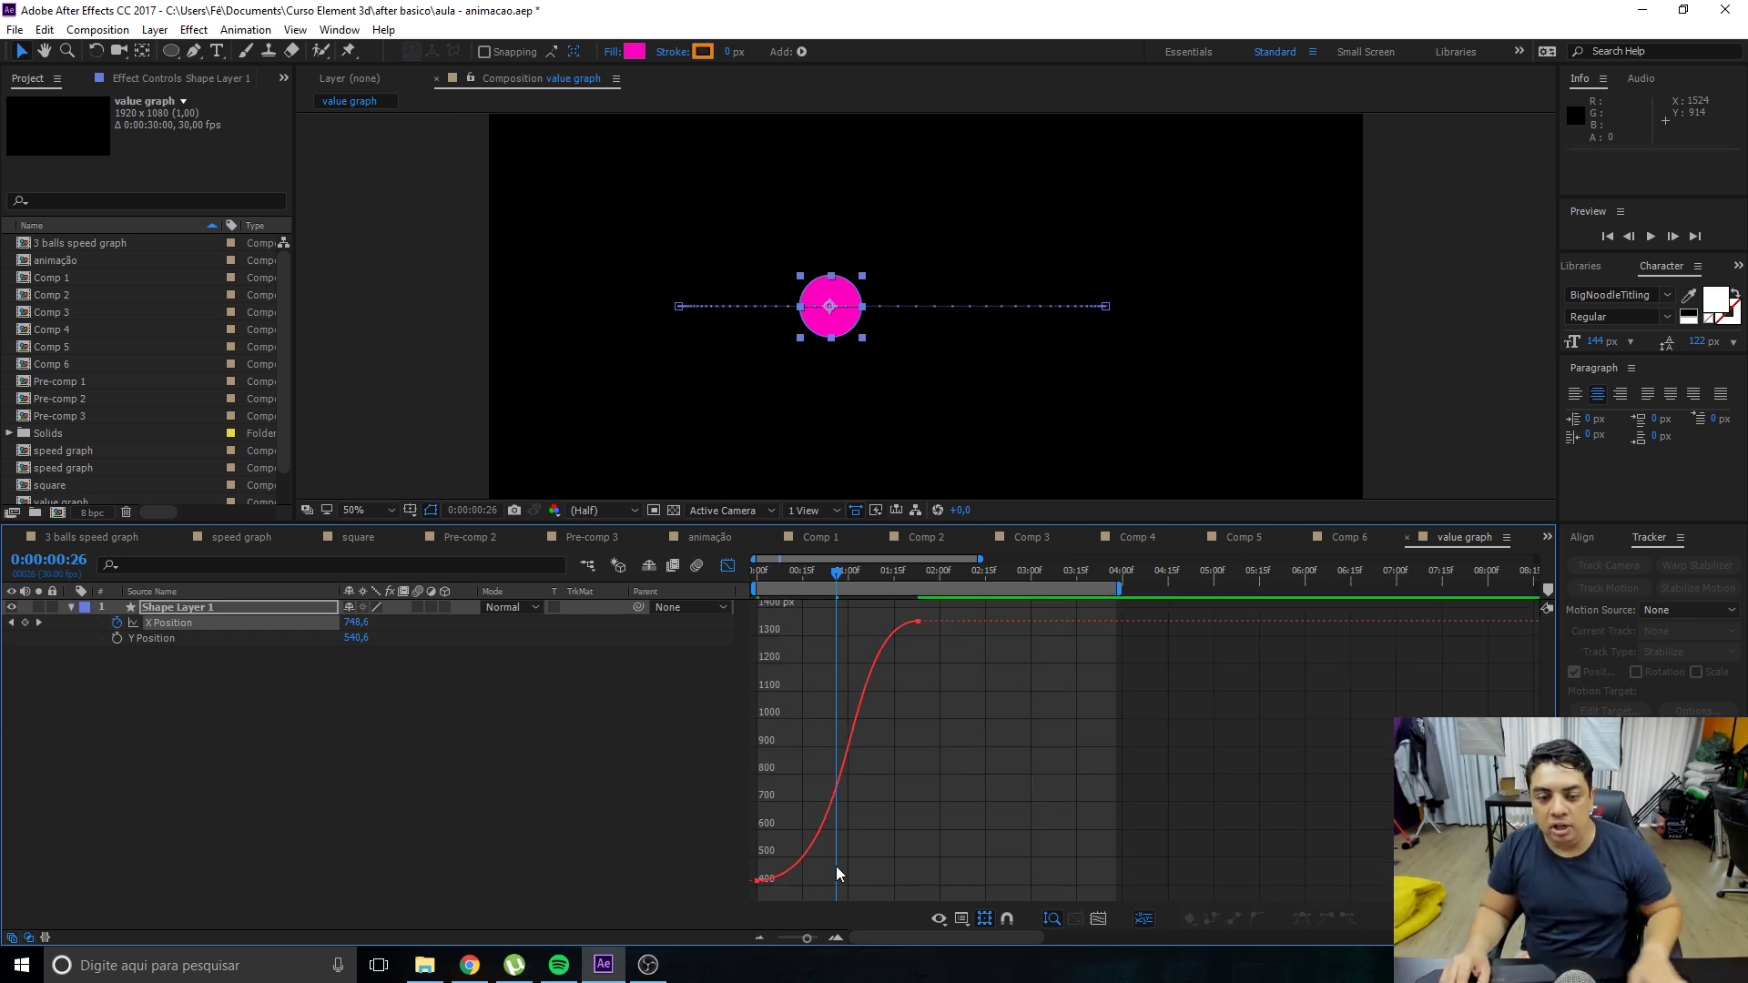
drag(734, 888, 765, 867)
key(ctrl+c)
drag(951, 572, 1070, 572)
key(ctrl+v)
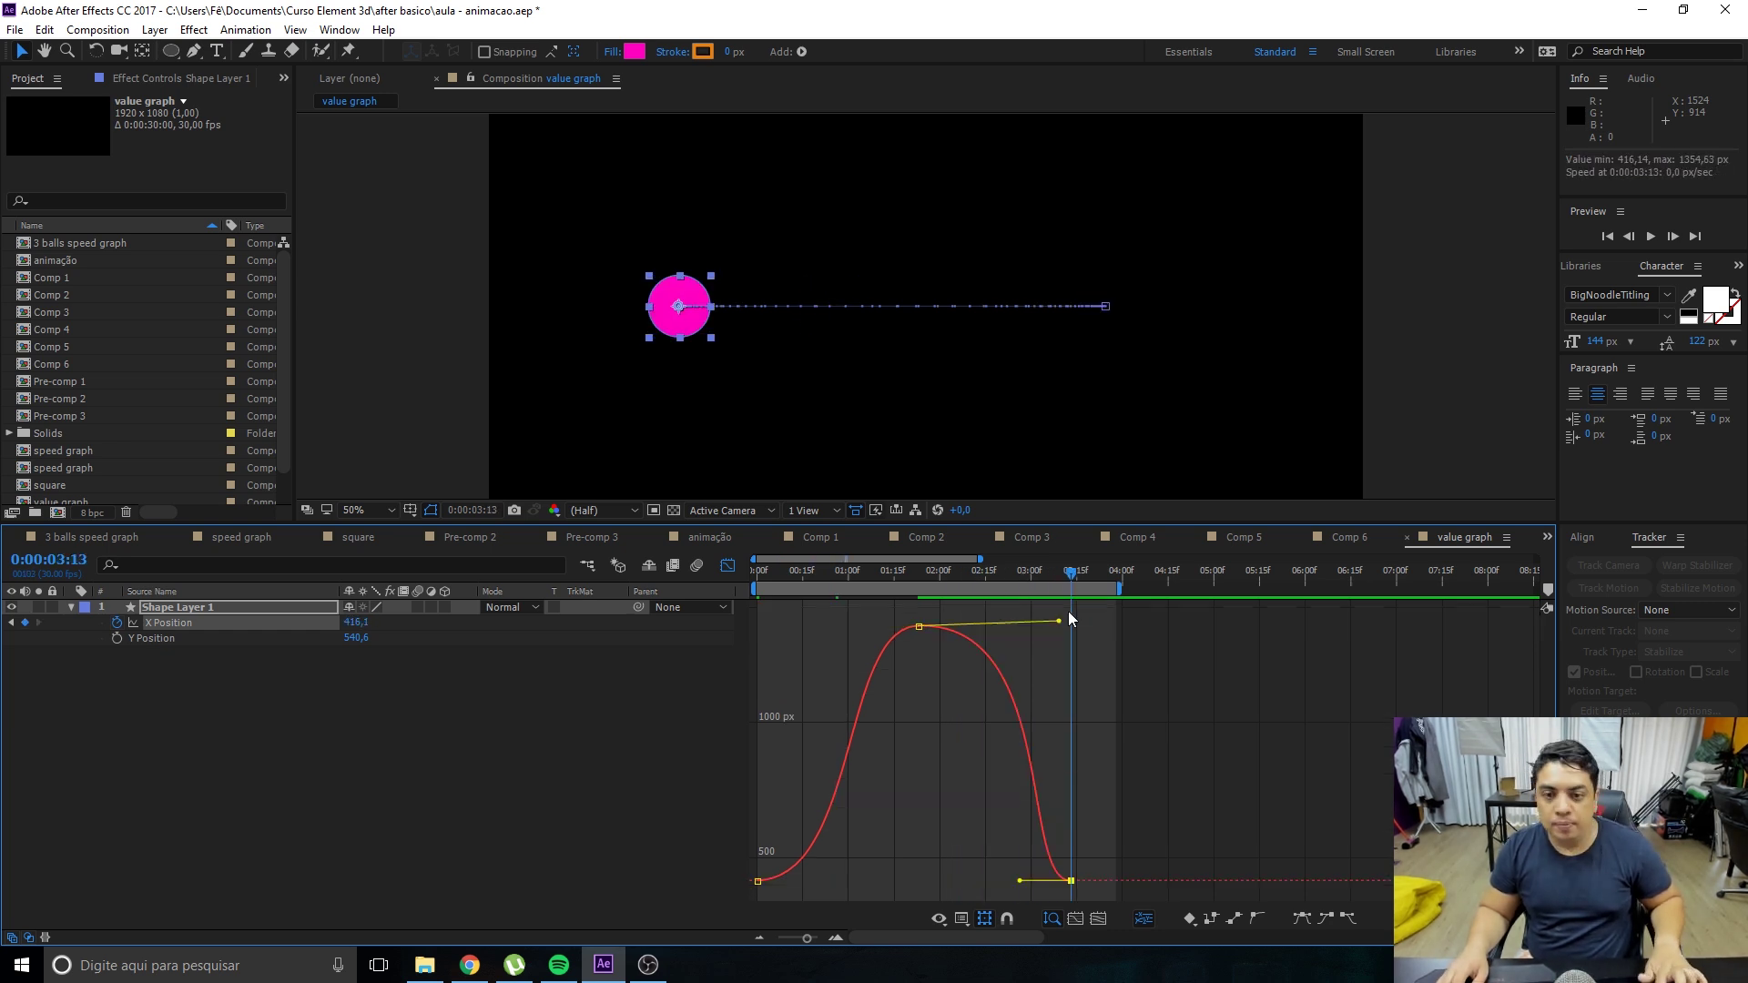
Preview and end the work area at 3:13 with N.
key(space)
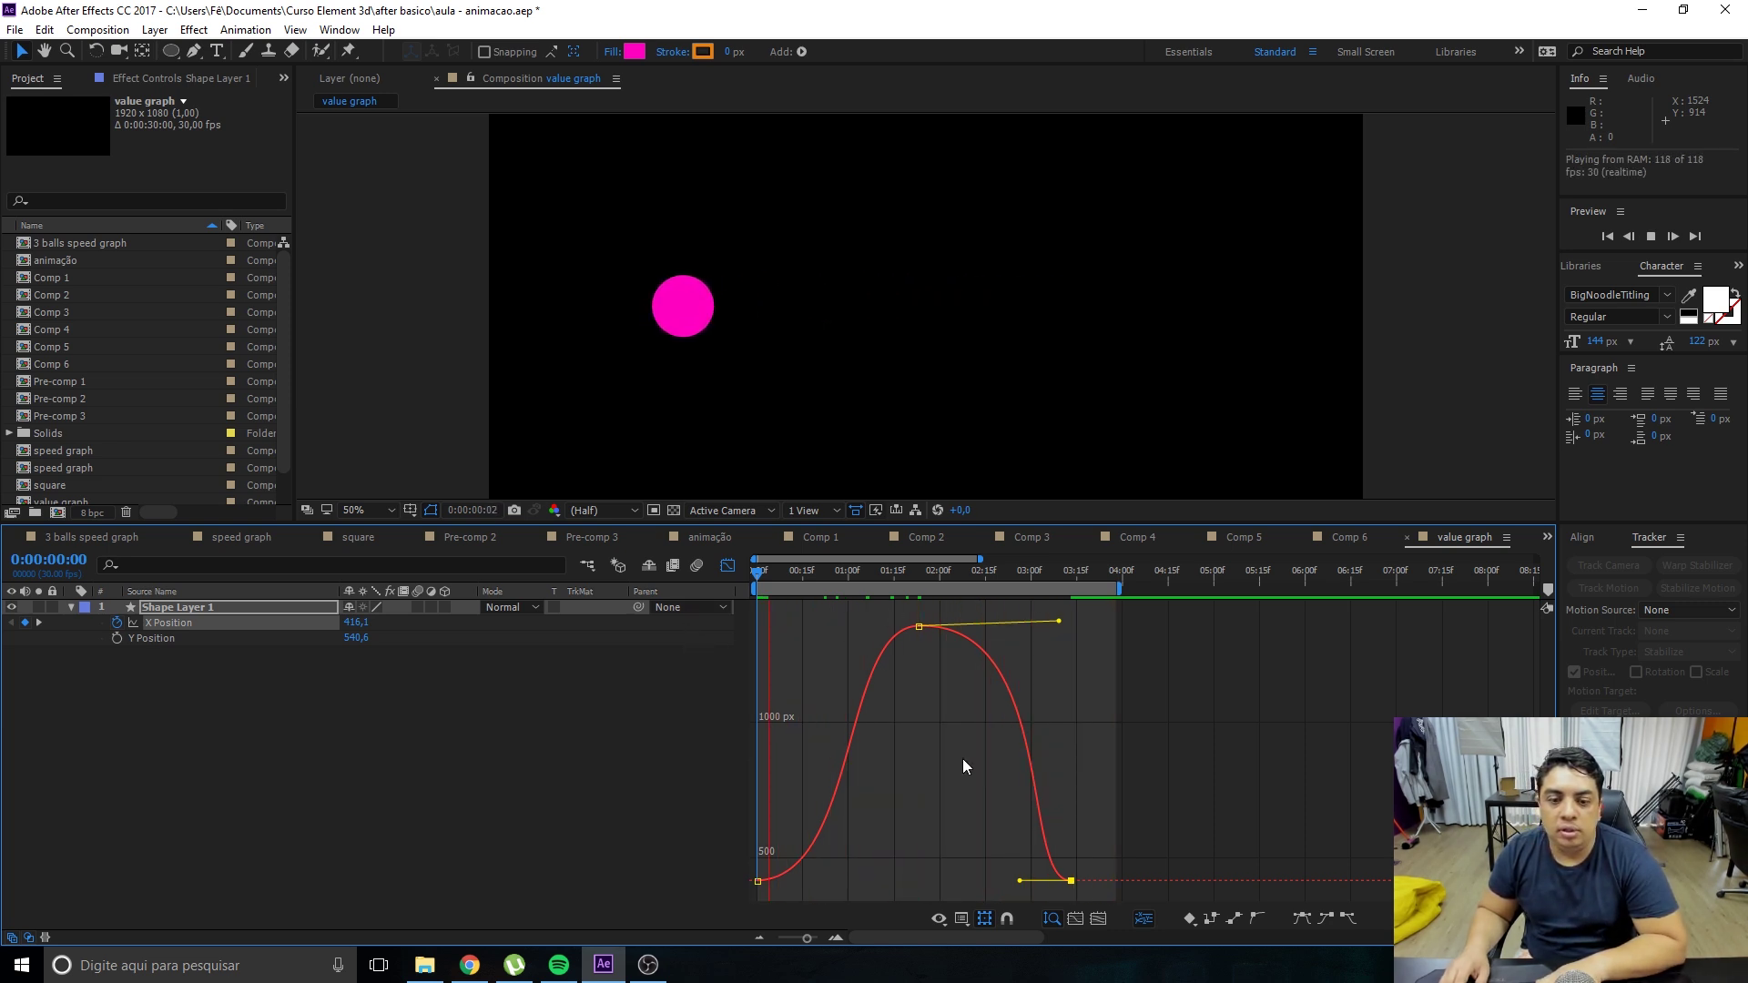
click(1072, 583)
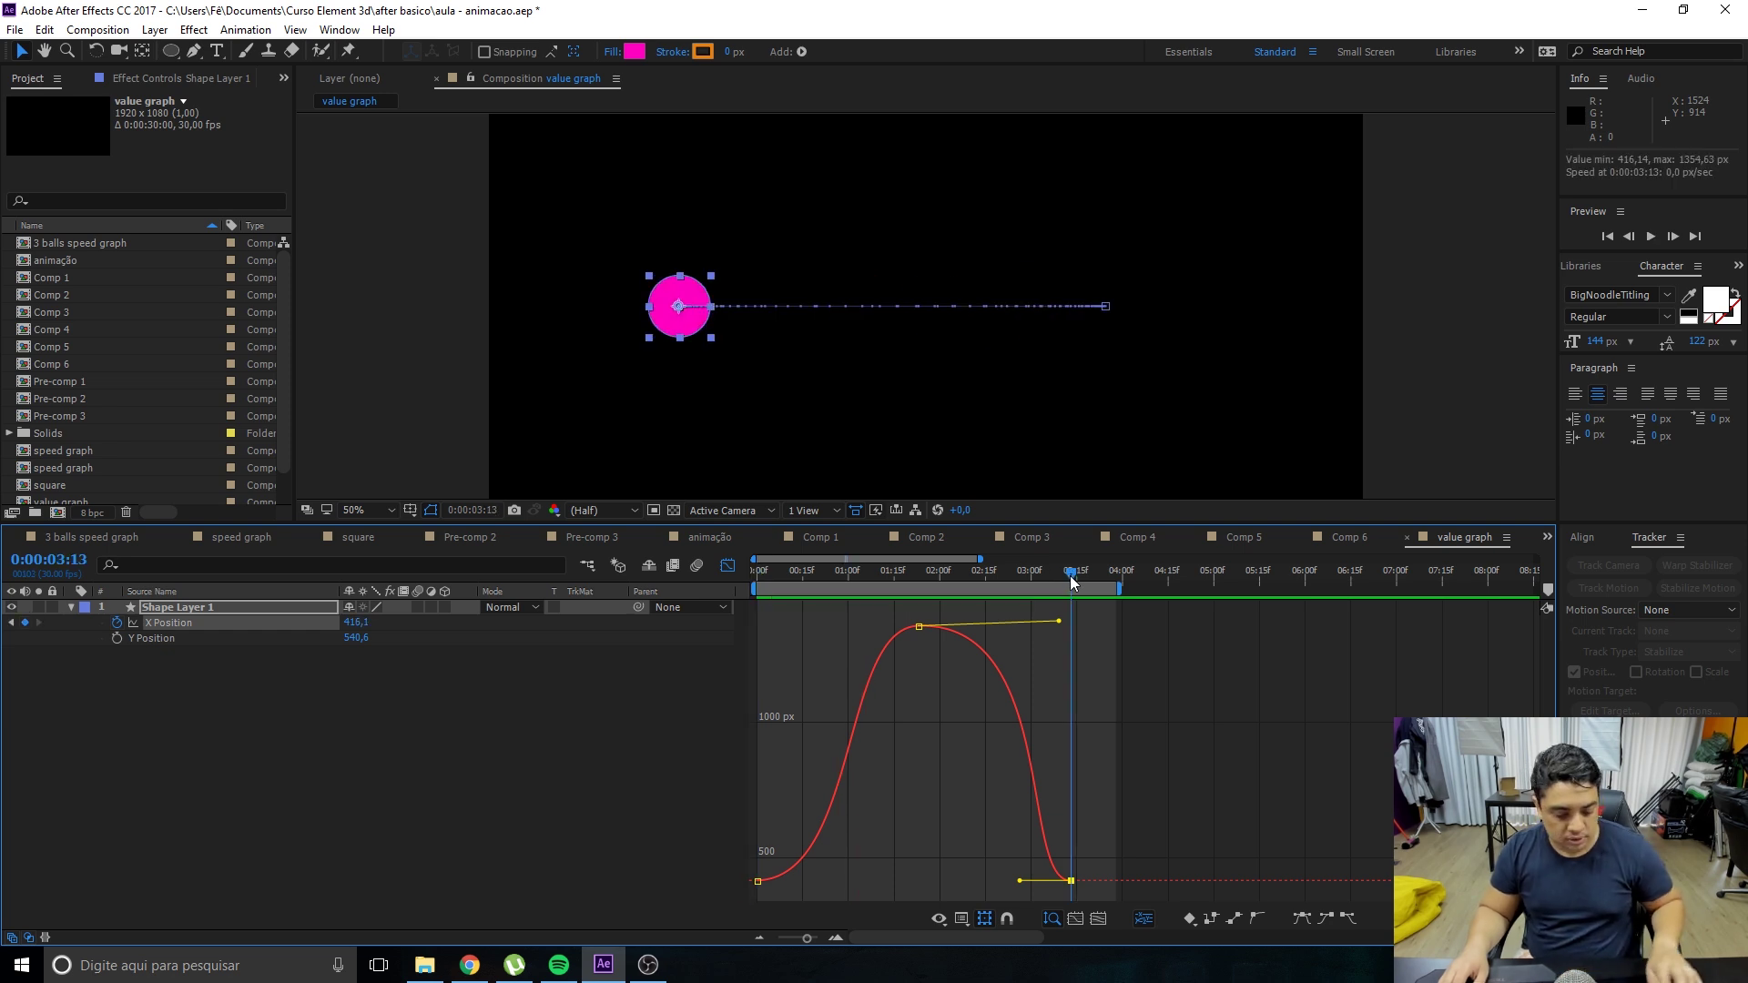
key(n)
key(space)
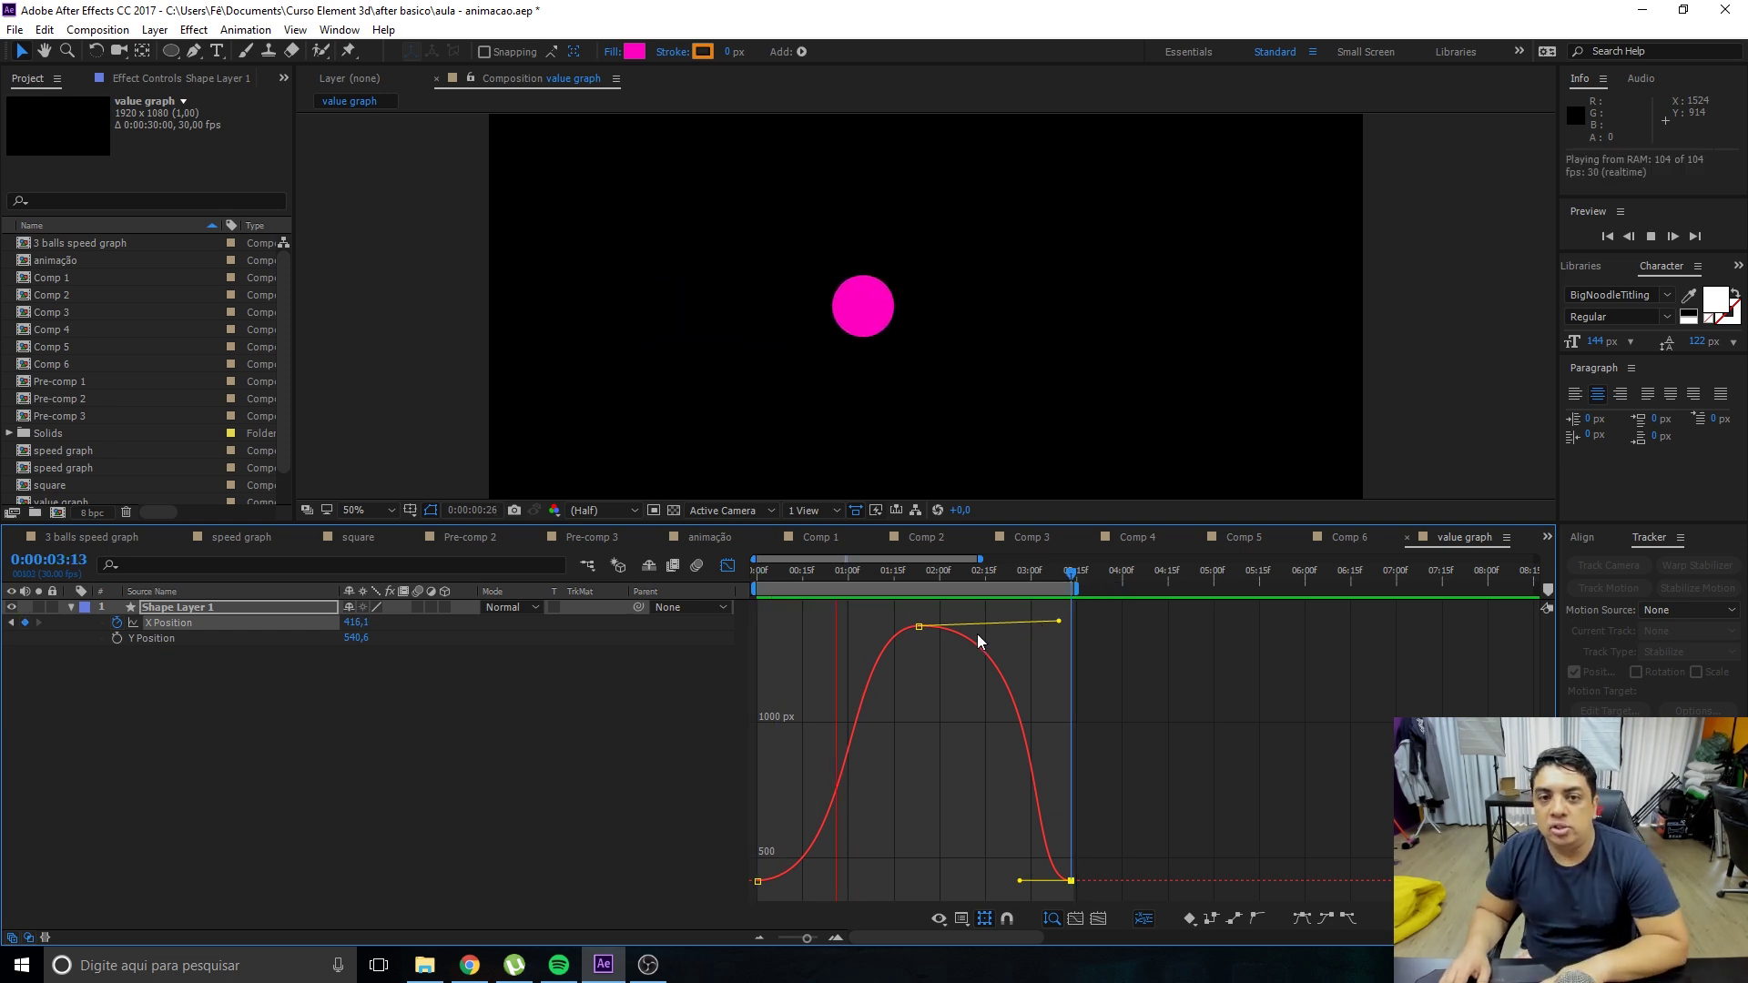
click(924, 572)
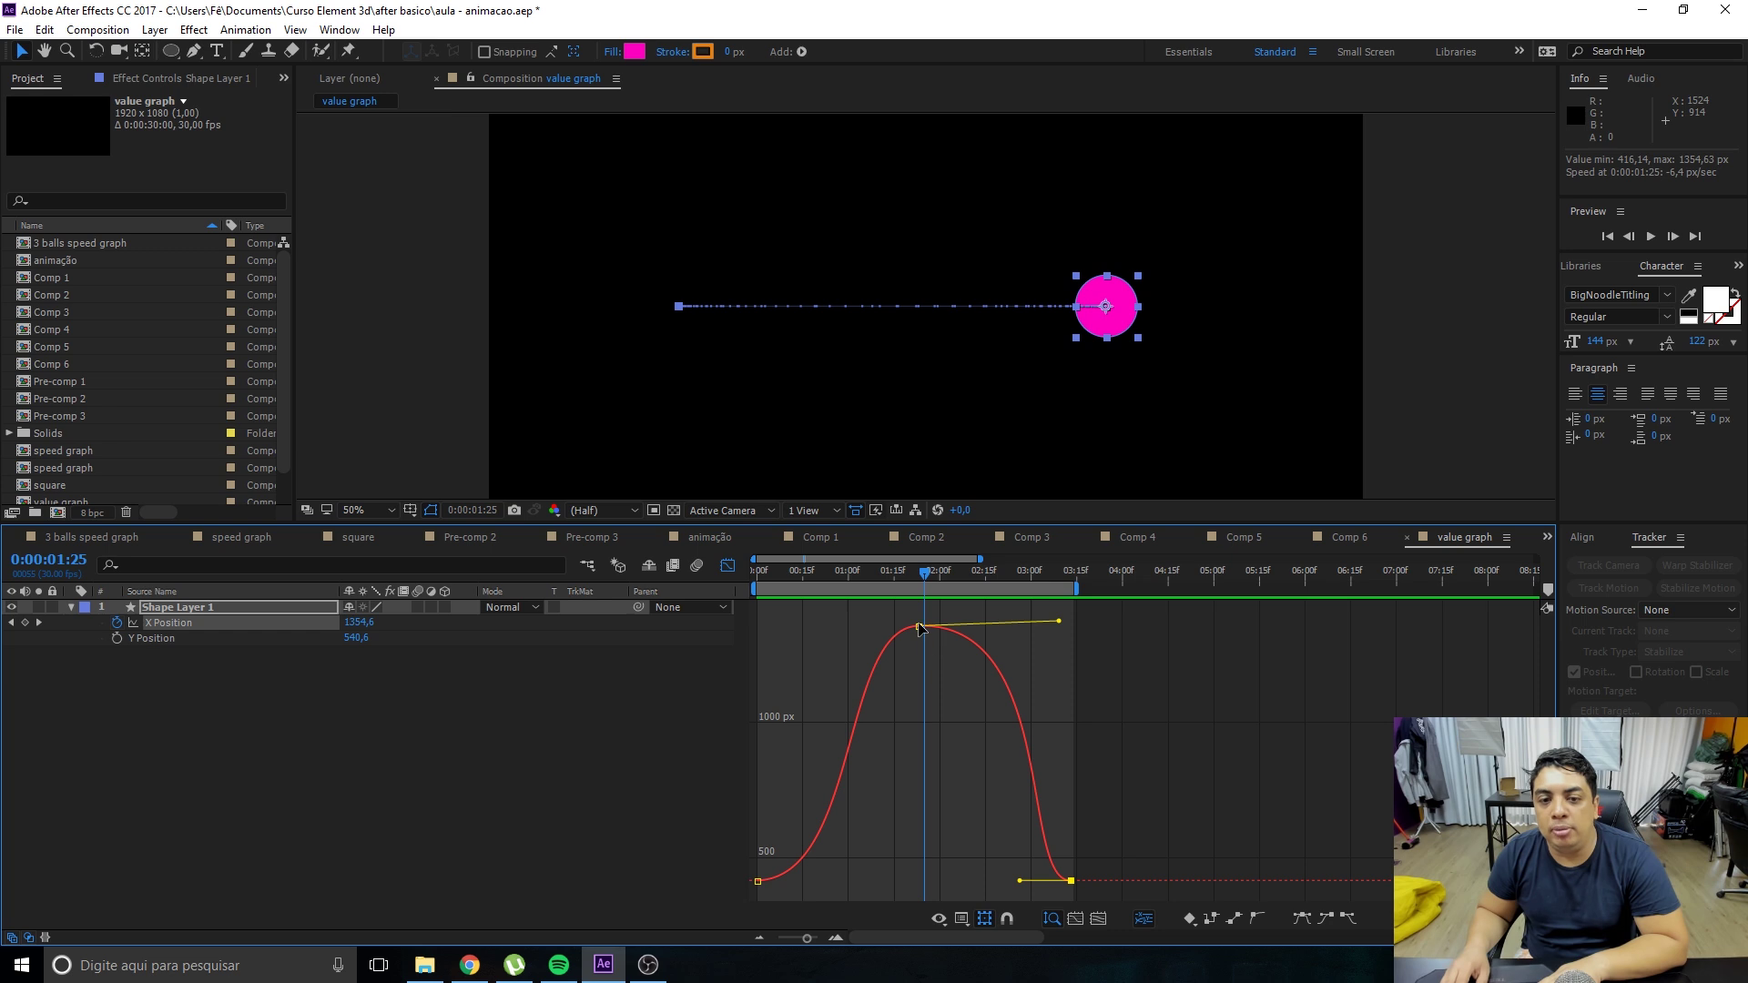
Level the peak keyframe's Bezier handles at 1:25 for a smooth, even top near 1354.
drag(834, 628, 799, 626)
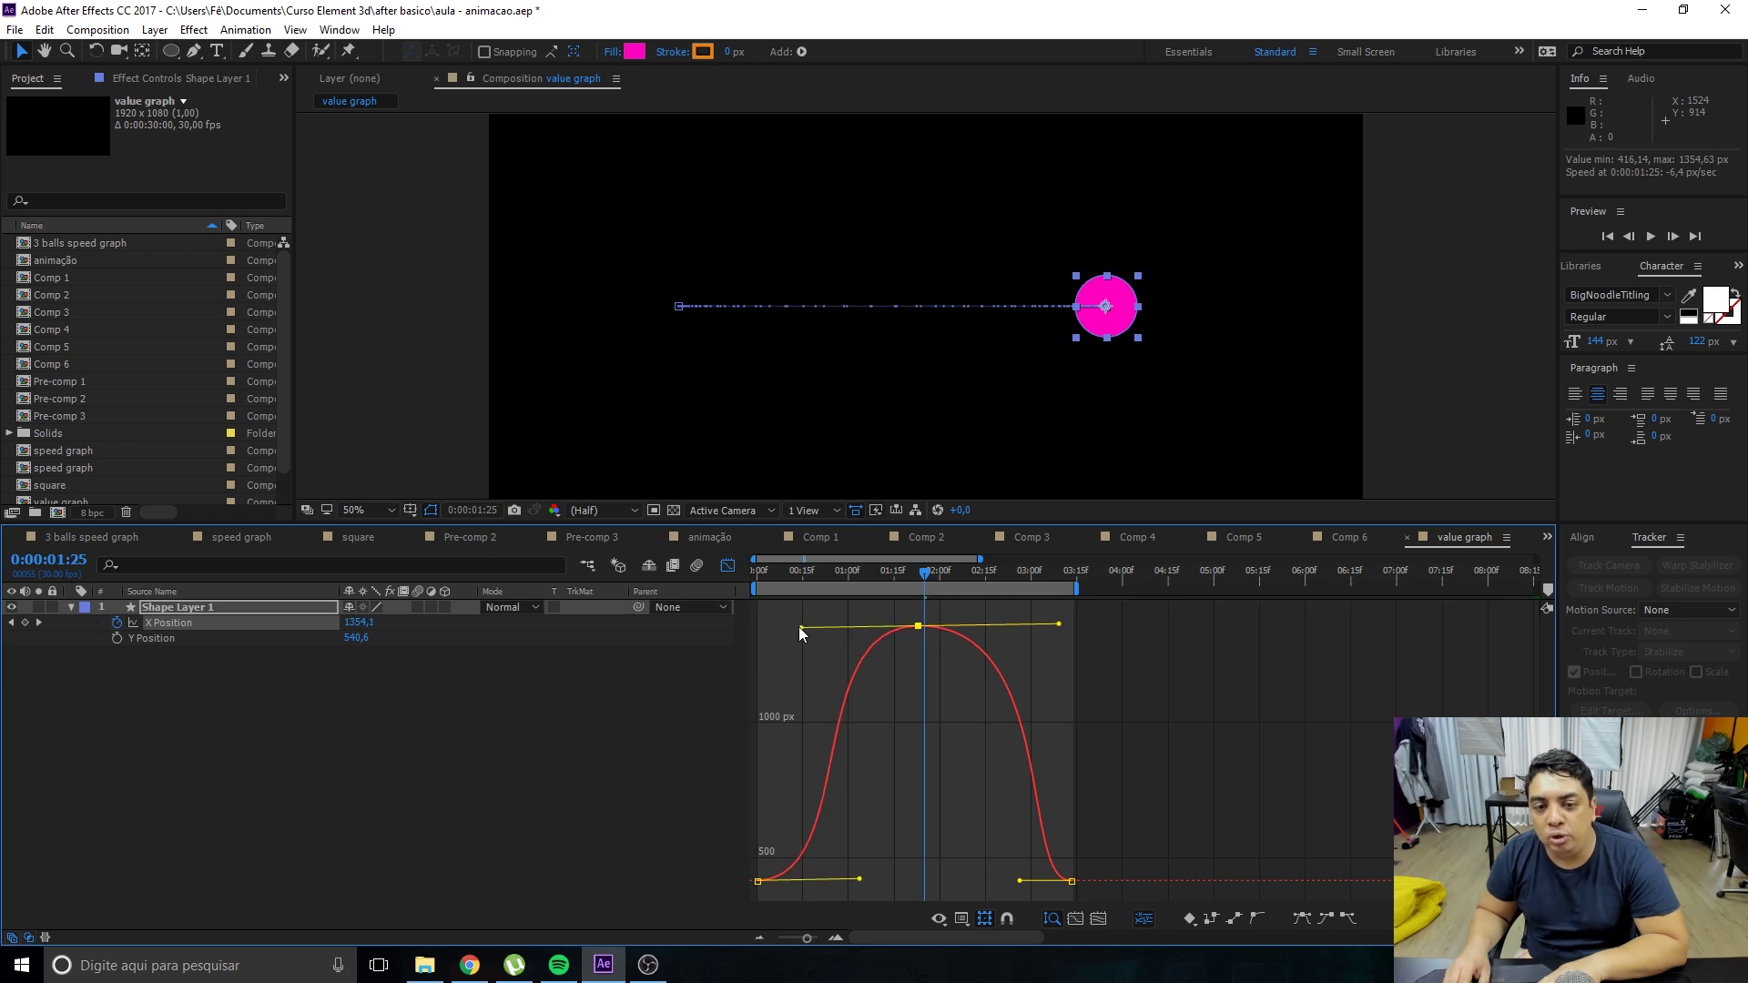
key(space)
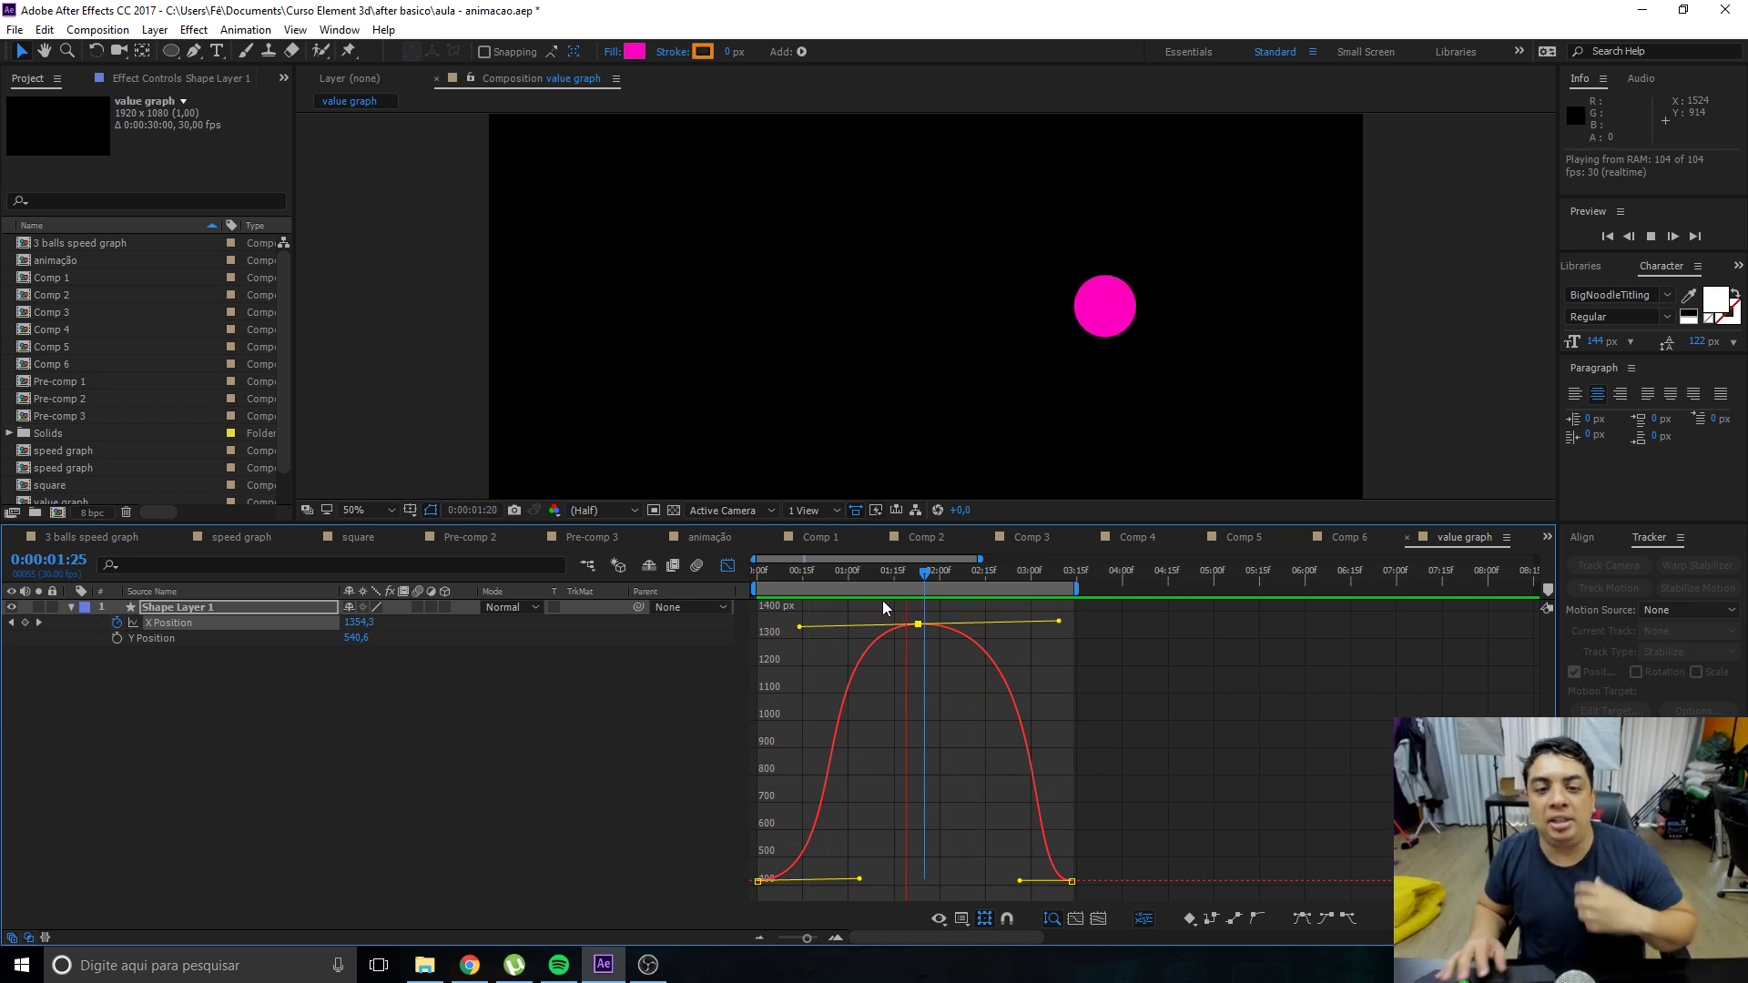
click(916, 708)
click(916, 623)
drag(802, 628, 790, 624)
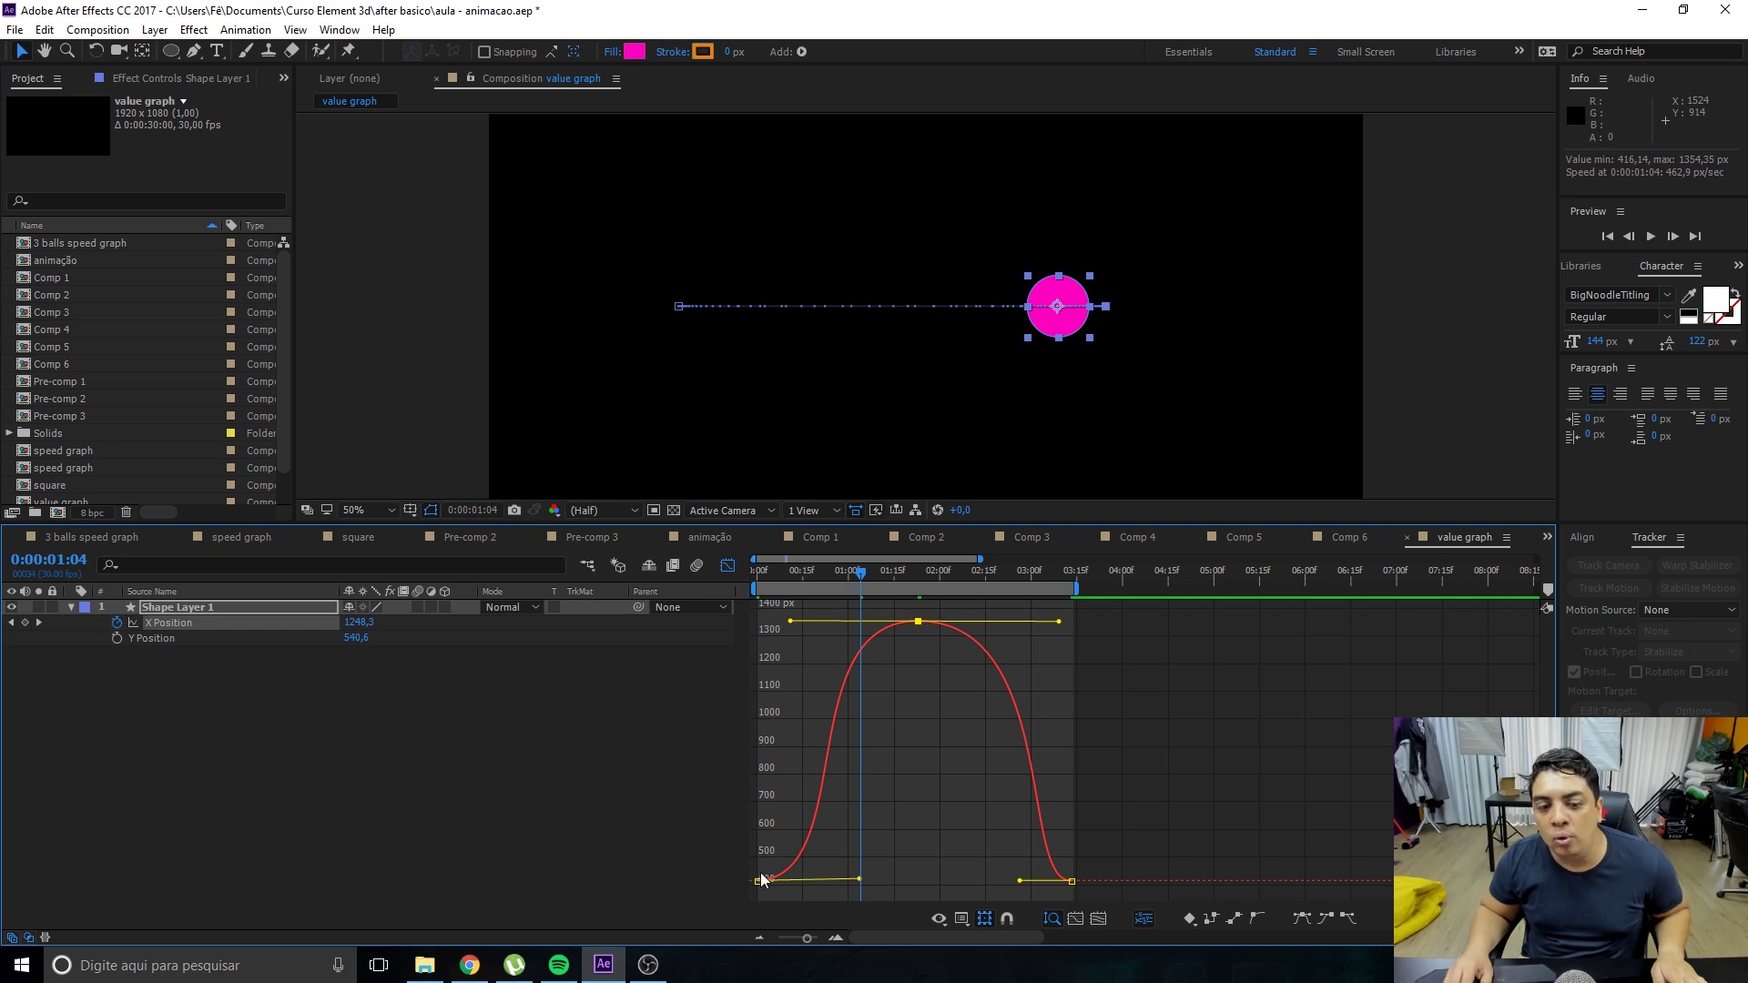
Pull both of the peak keyframe's handles down to turn the flat top into a sharp spike.
click(923, 729)
click(918, 622)
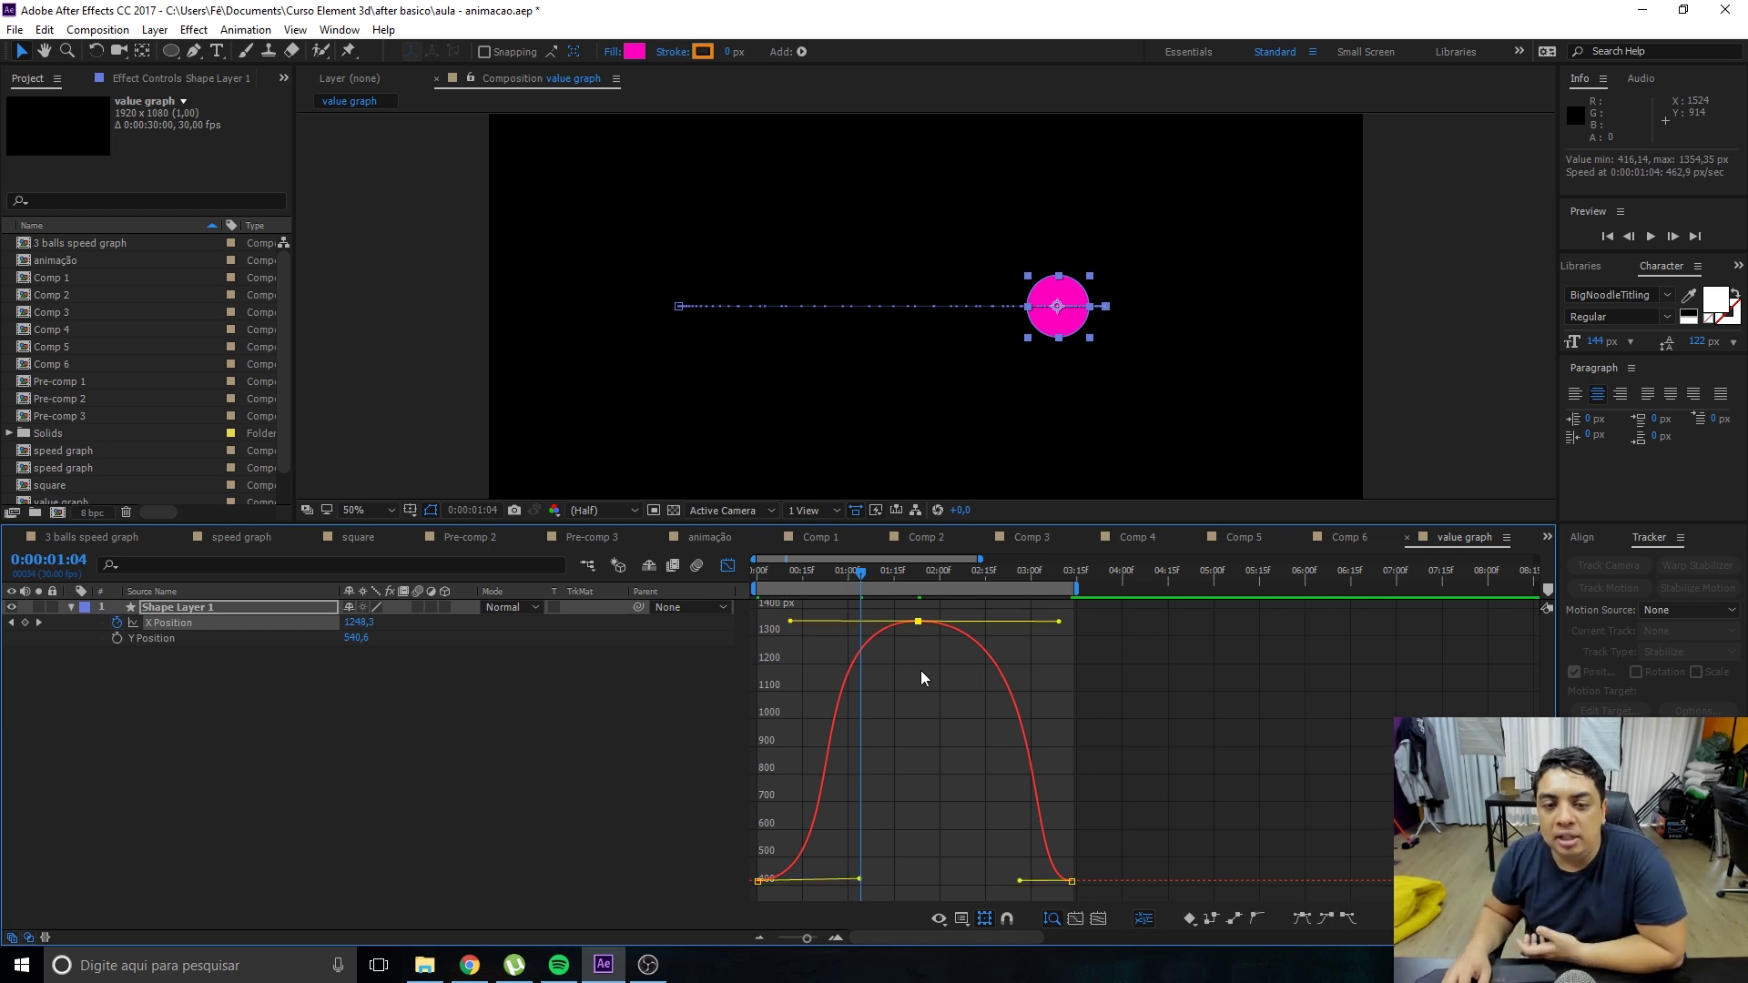
click(898, 657)
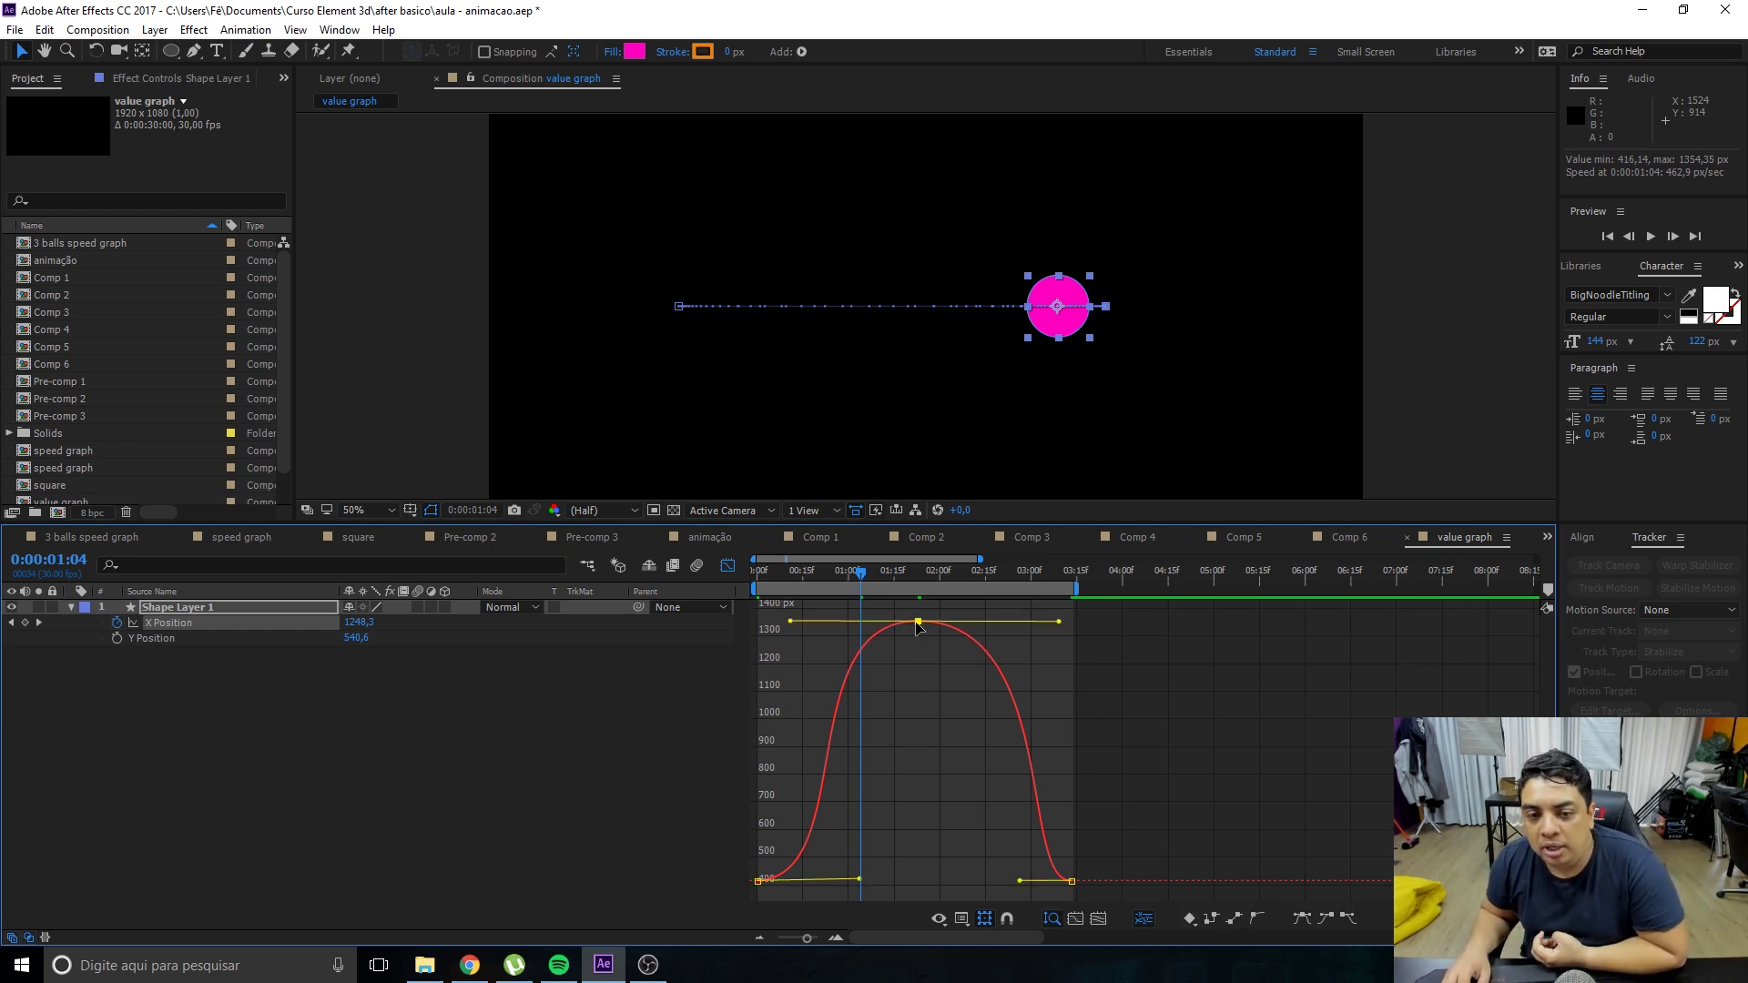
click(1329, 916)
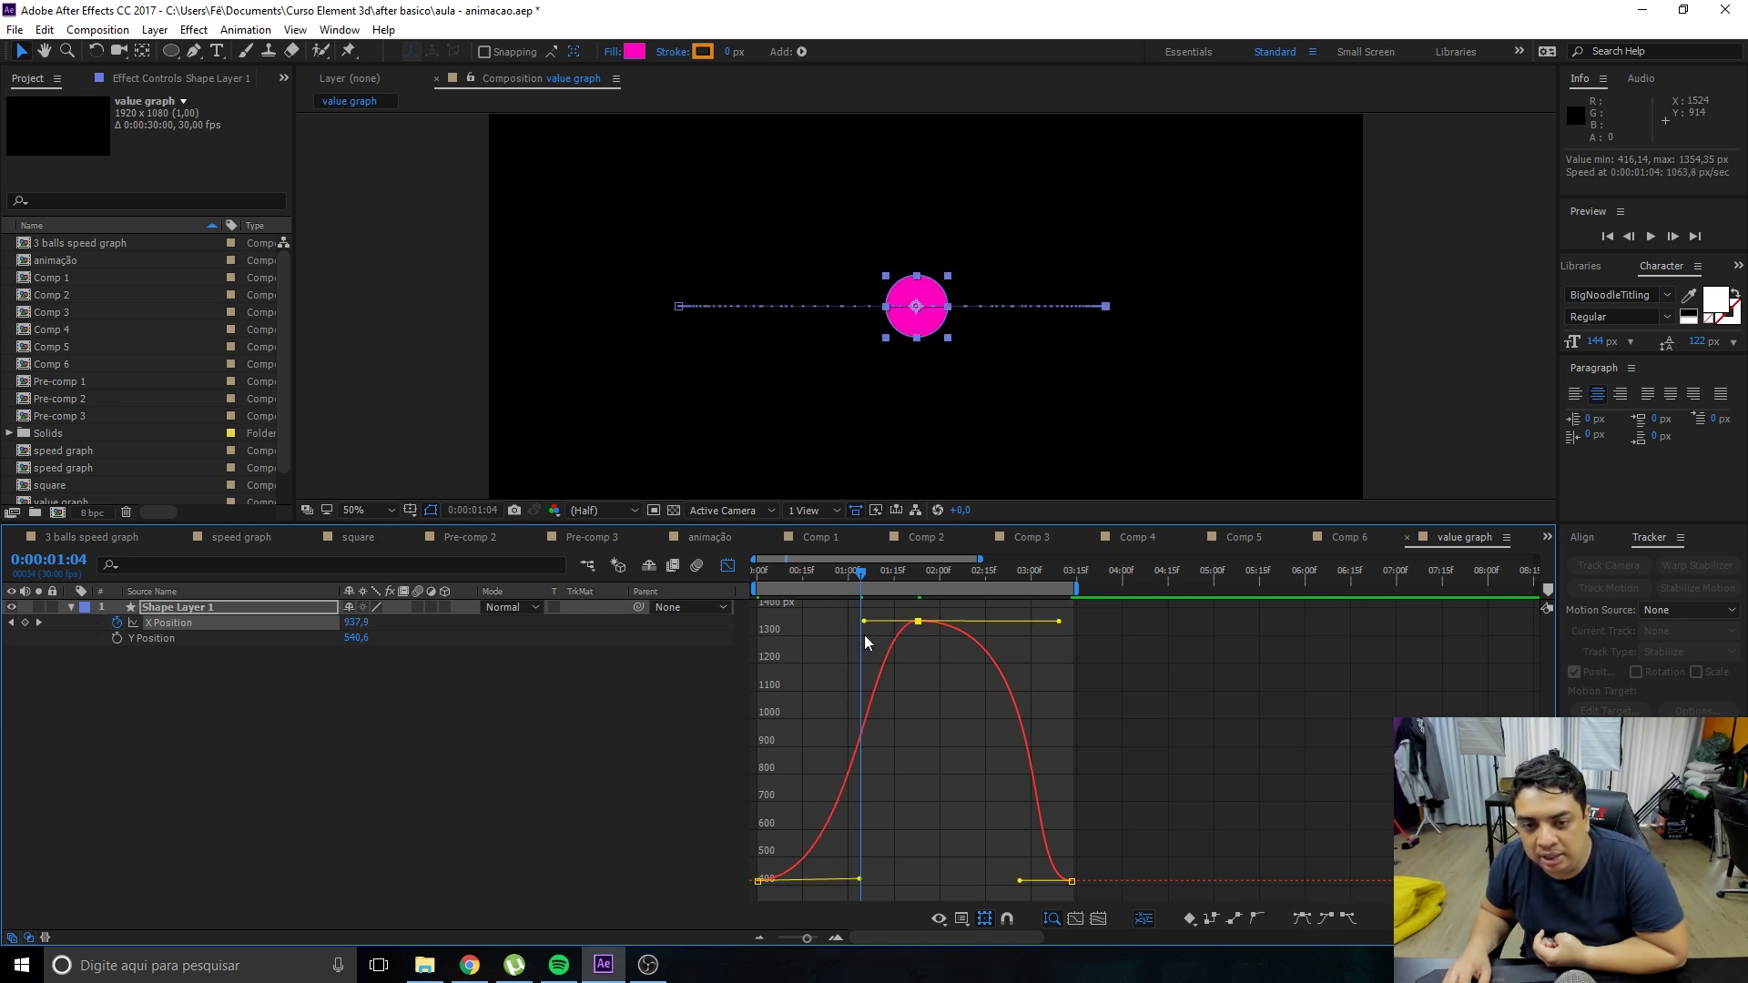
drag(864, 623, 897, 720)
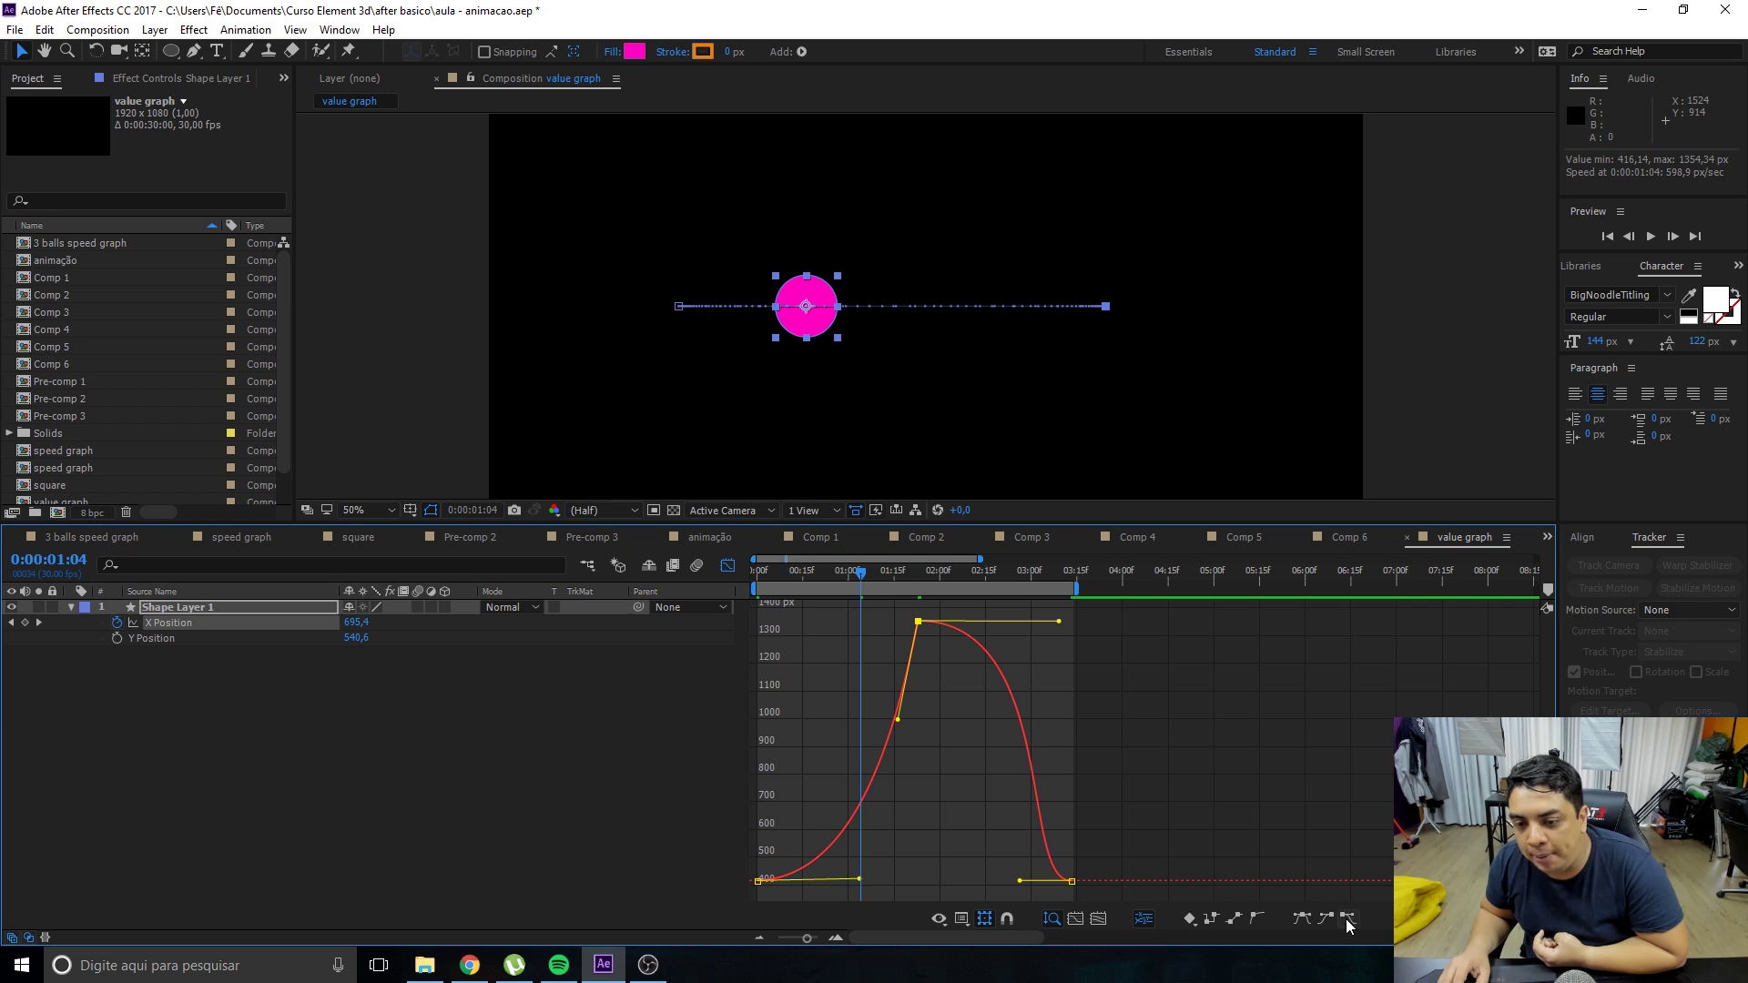
mouse_move(966, 622)
mouse_down()
mouse_move(928, 742)
mouse_move(931, 724)
mouse_move(898, 727)
mouse_up()
Lengthen the eases out of the first keyframe and into the last, then preview and check the peak frame.
drag(1021, 882, 967, 881)
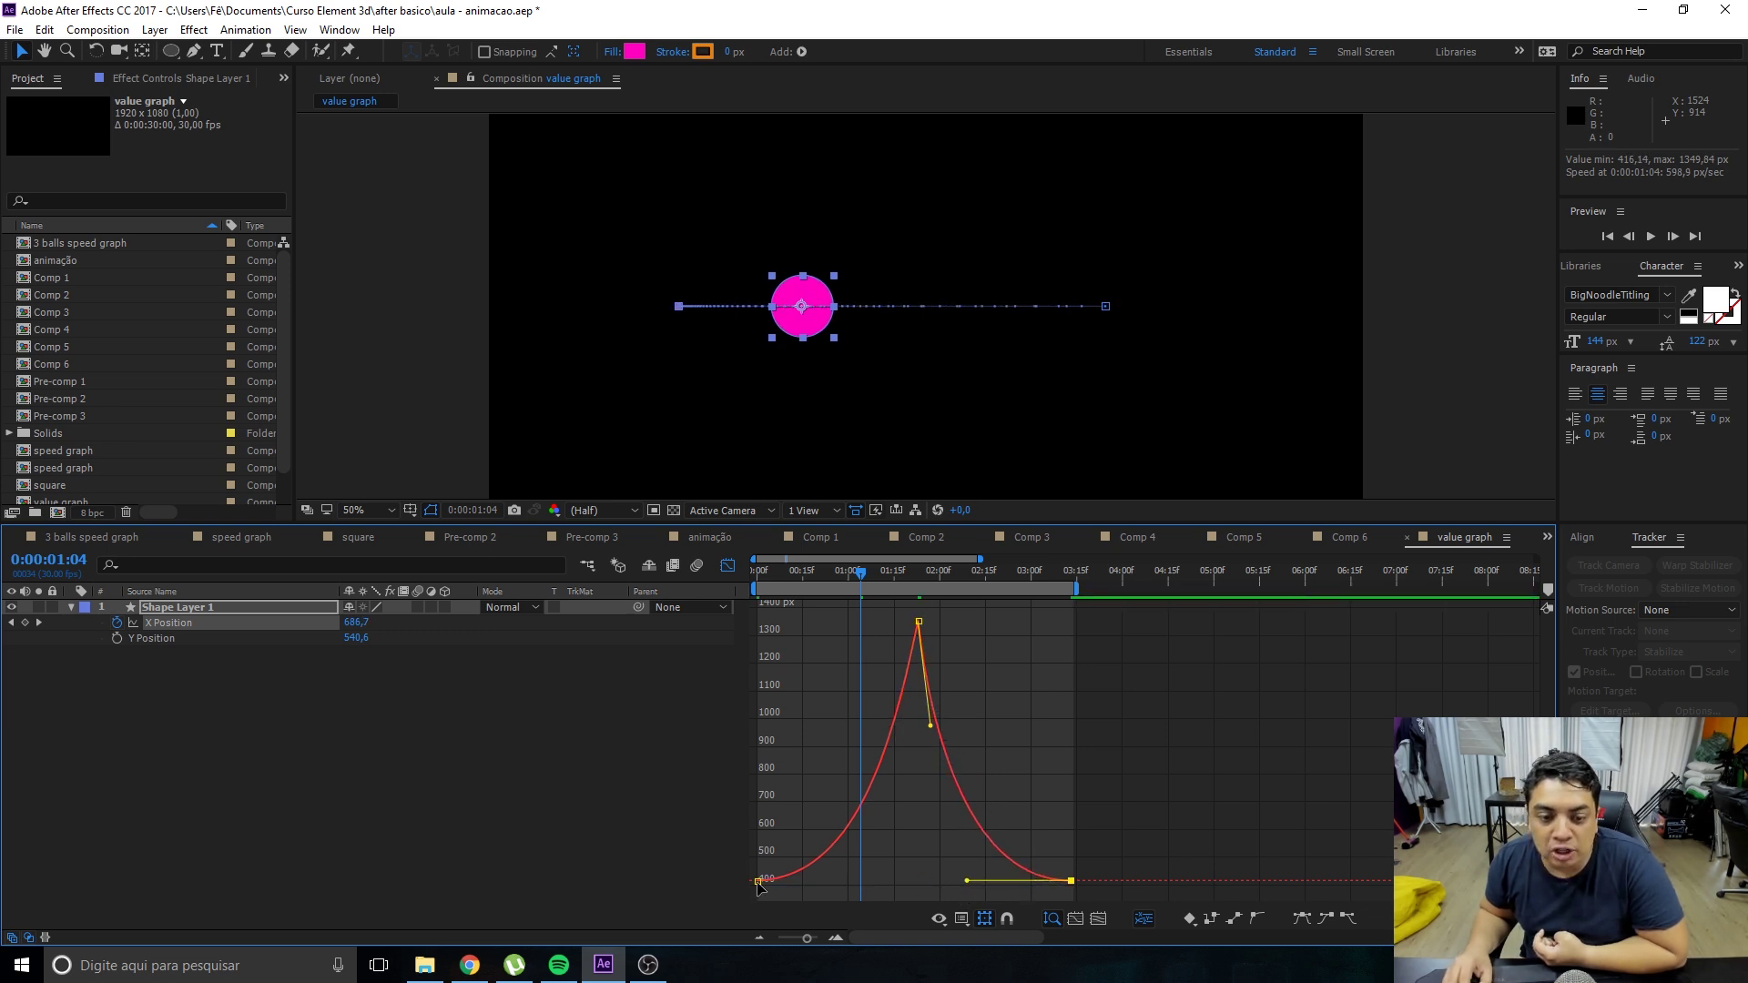
drag(856, 879, 899, 878)
click(999, 887)
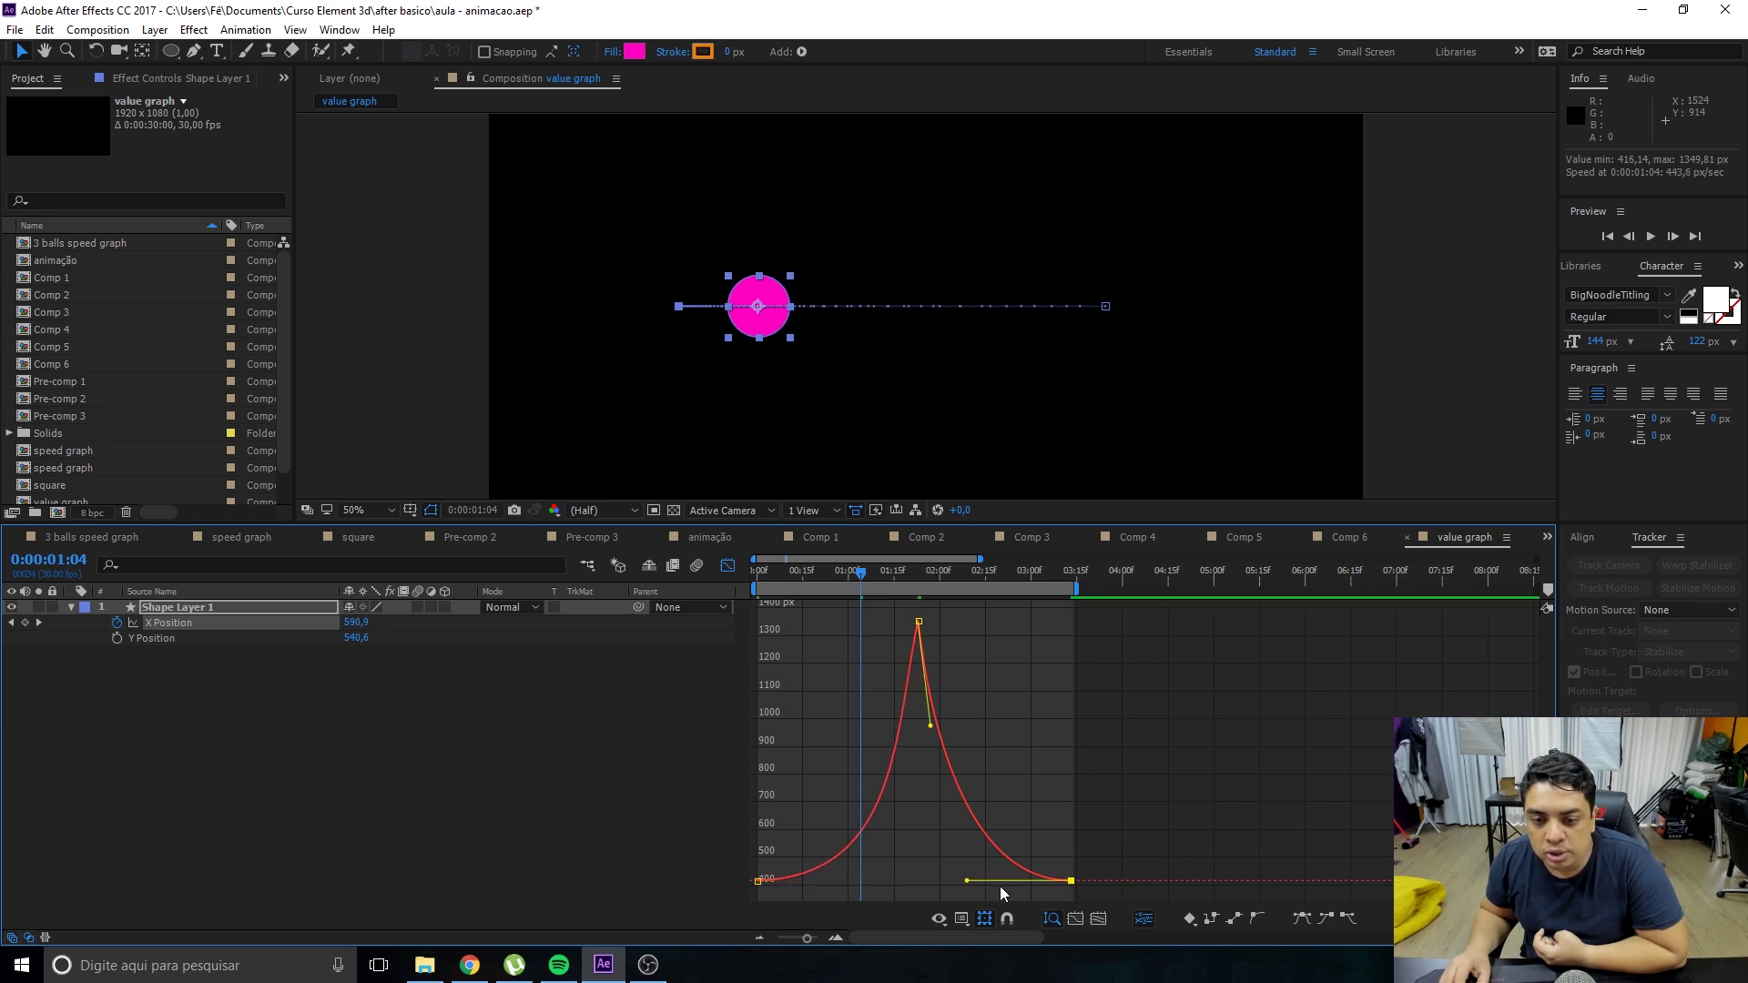
key(space)
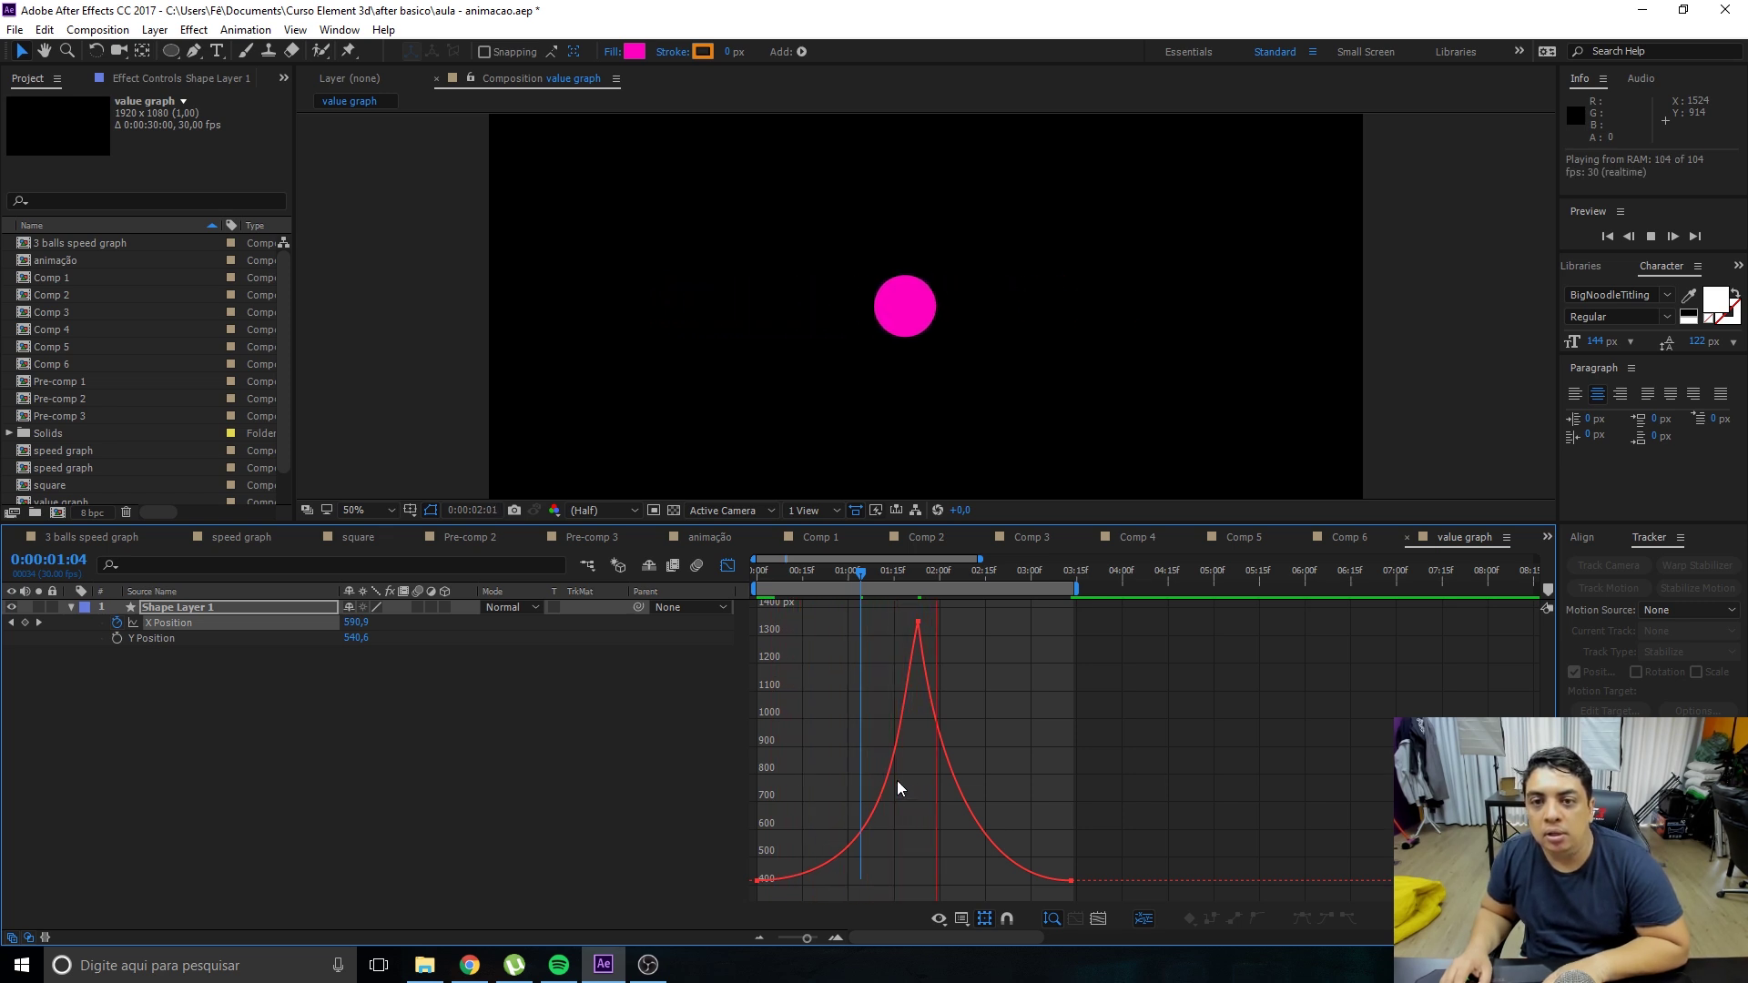
key(space)
drag(860, 577, 921, 593)
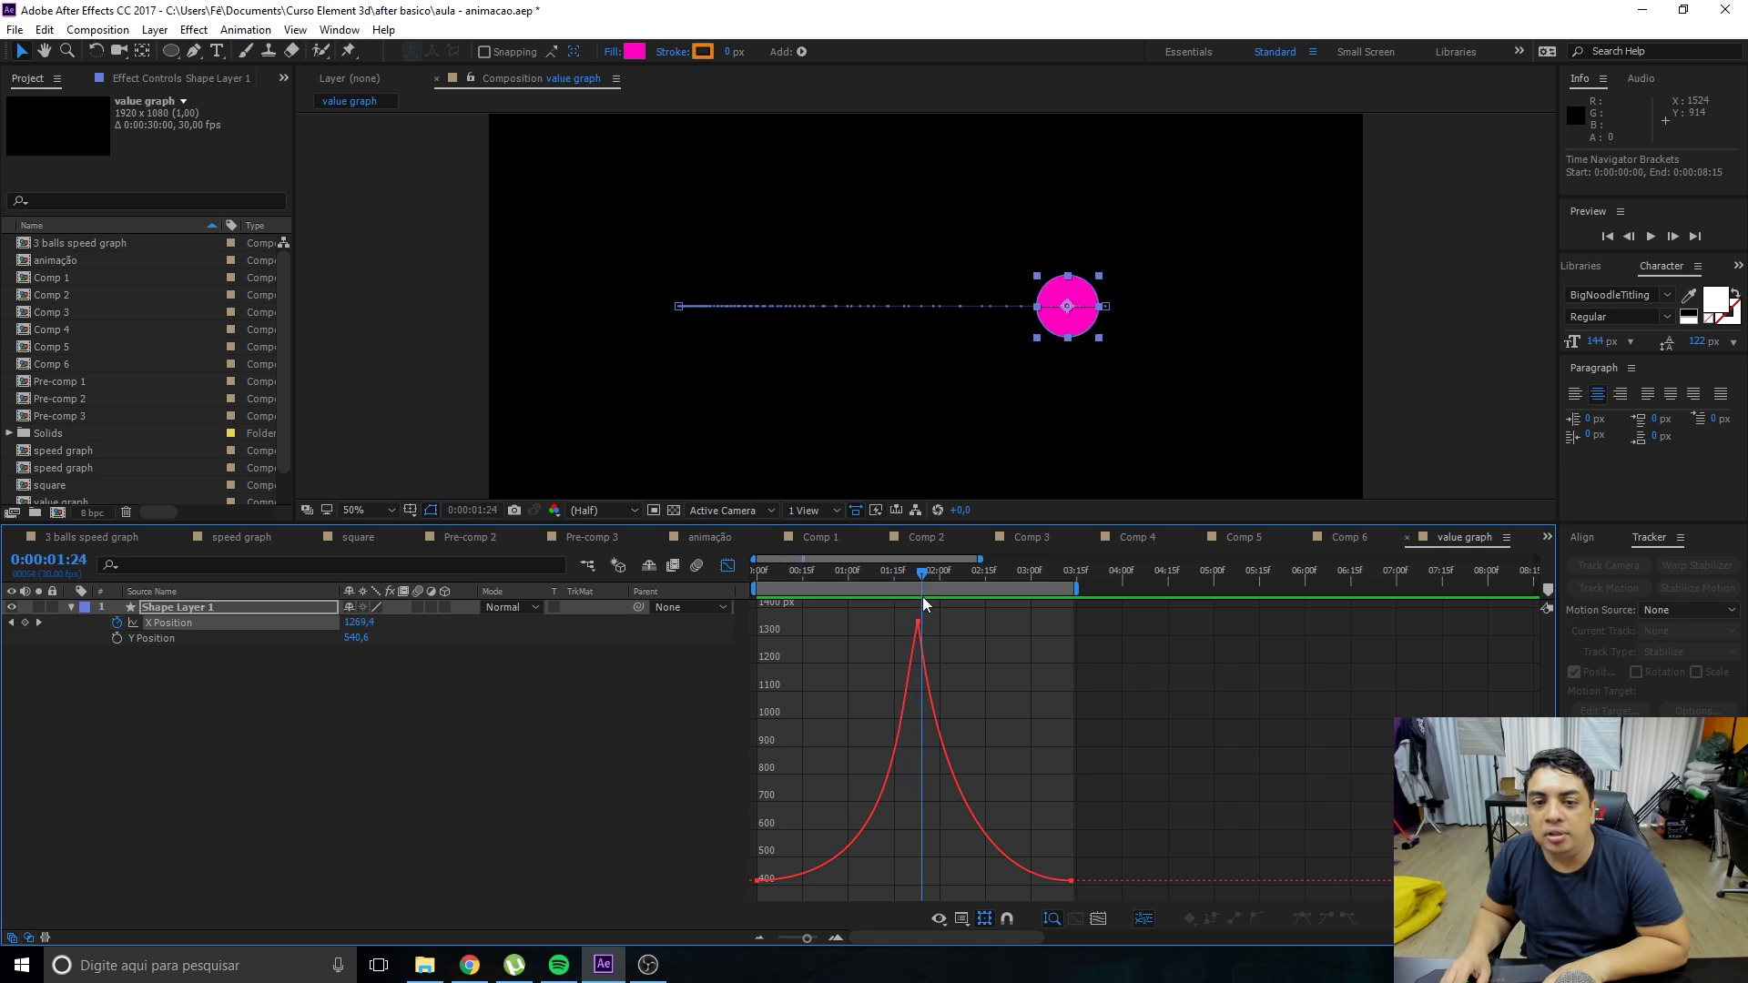
click(917, 627)
right_click(359, 792)
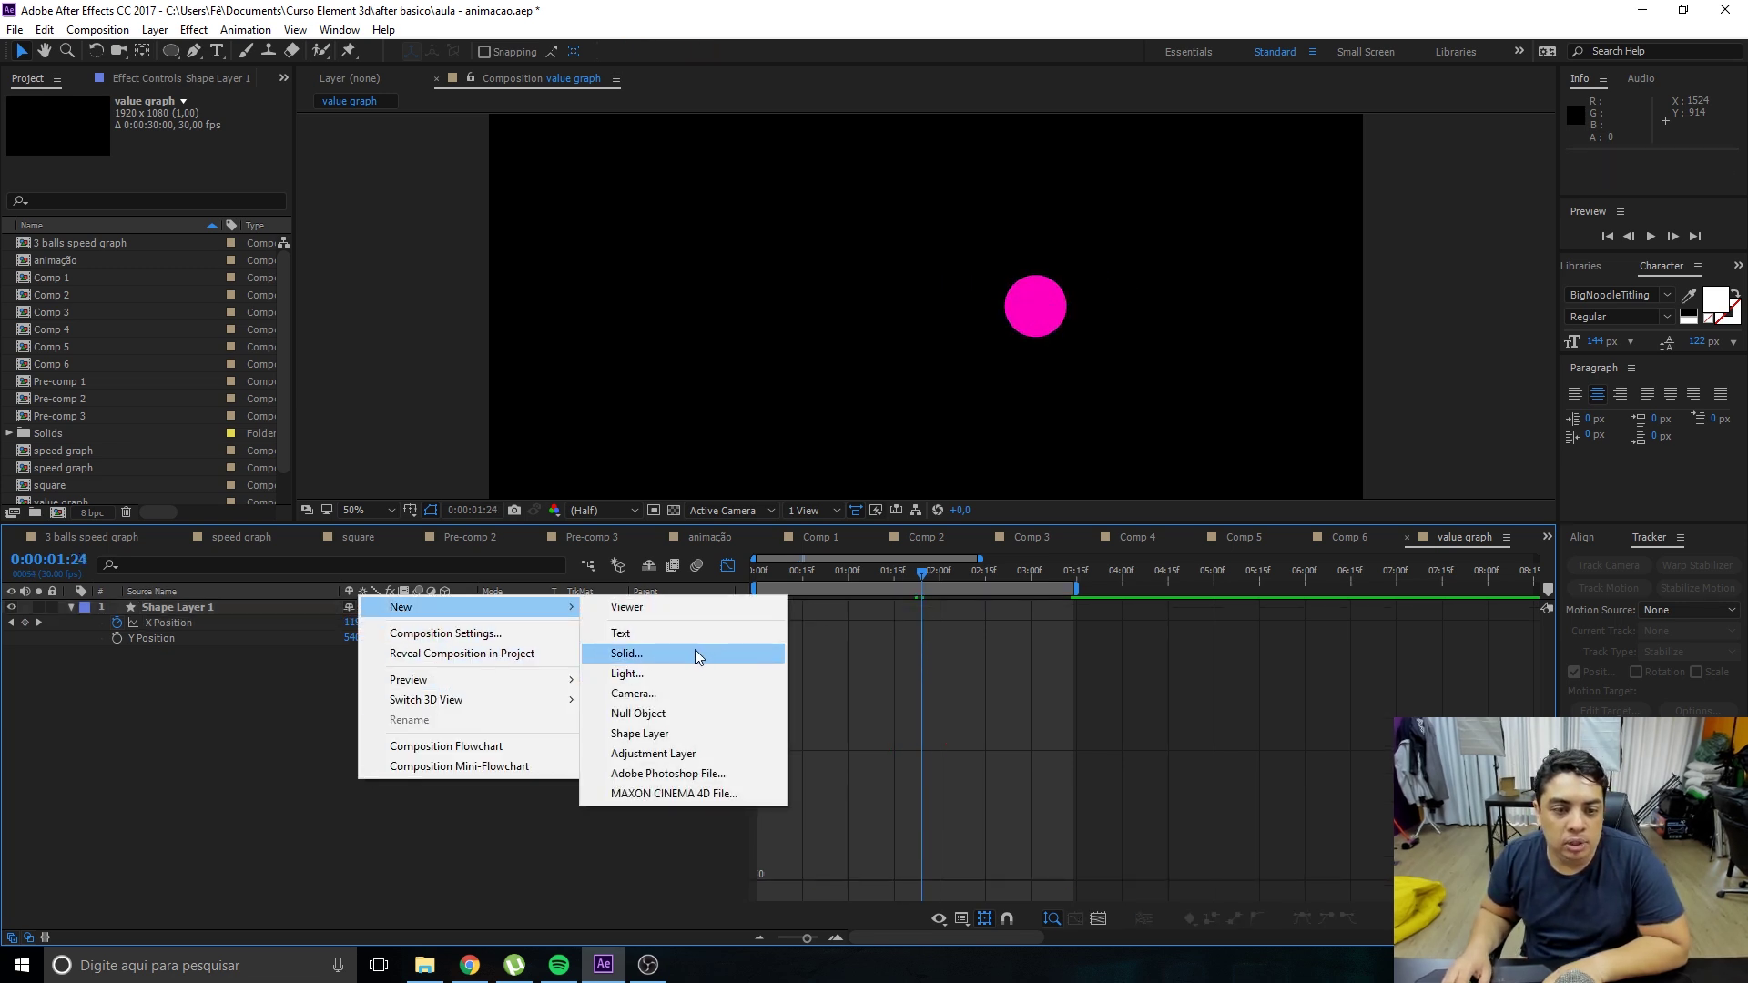
Add a deep royal blue solid and narrow it into a wall on the right side.
click(696, 655)
click(261, 368)
drag(489, 306, 1138, 308)
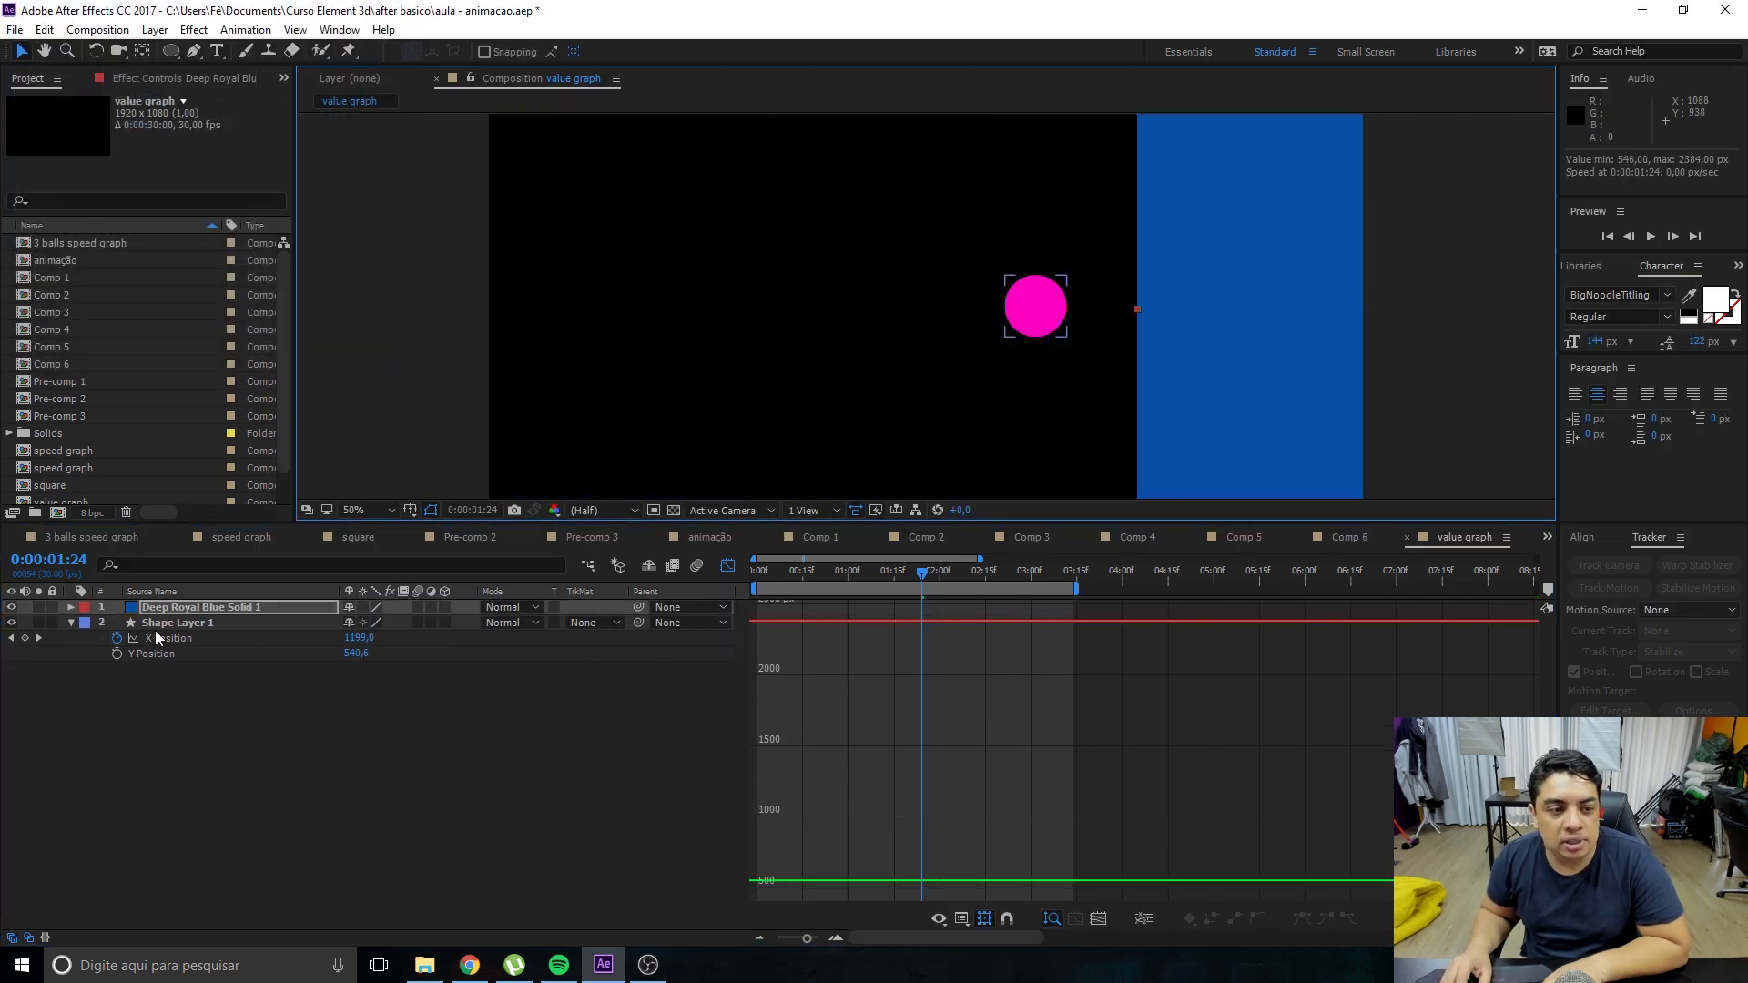
click(167, 638)
Position the blue wall where the ball peaks near 1:25 and preview until the bounce makes contact.
drag(929, 571, 918, 573)
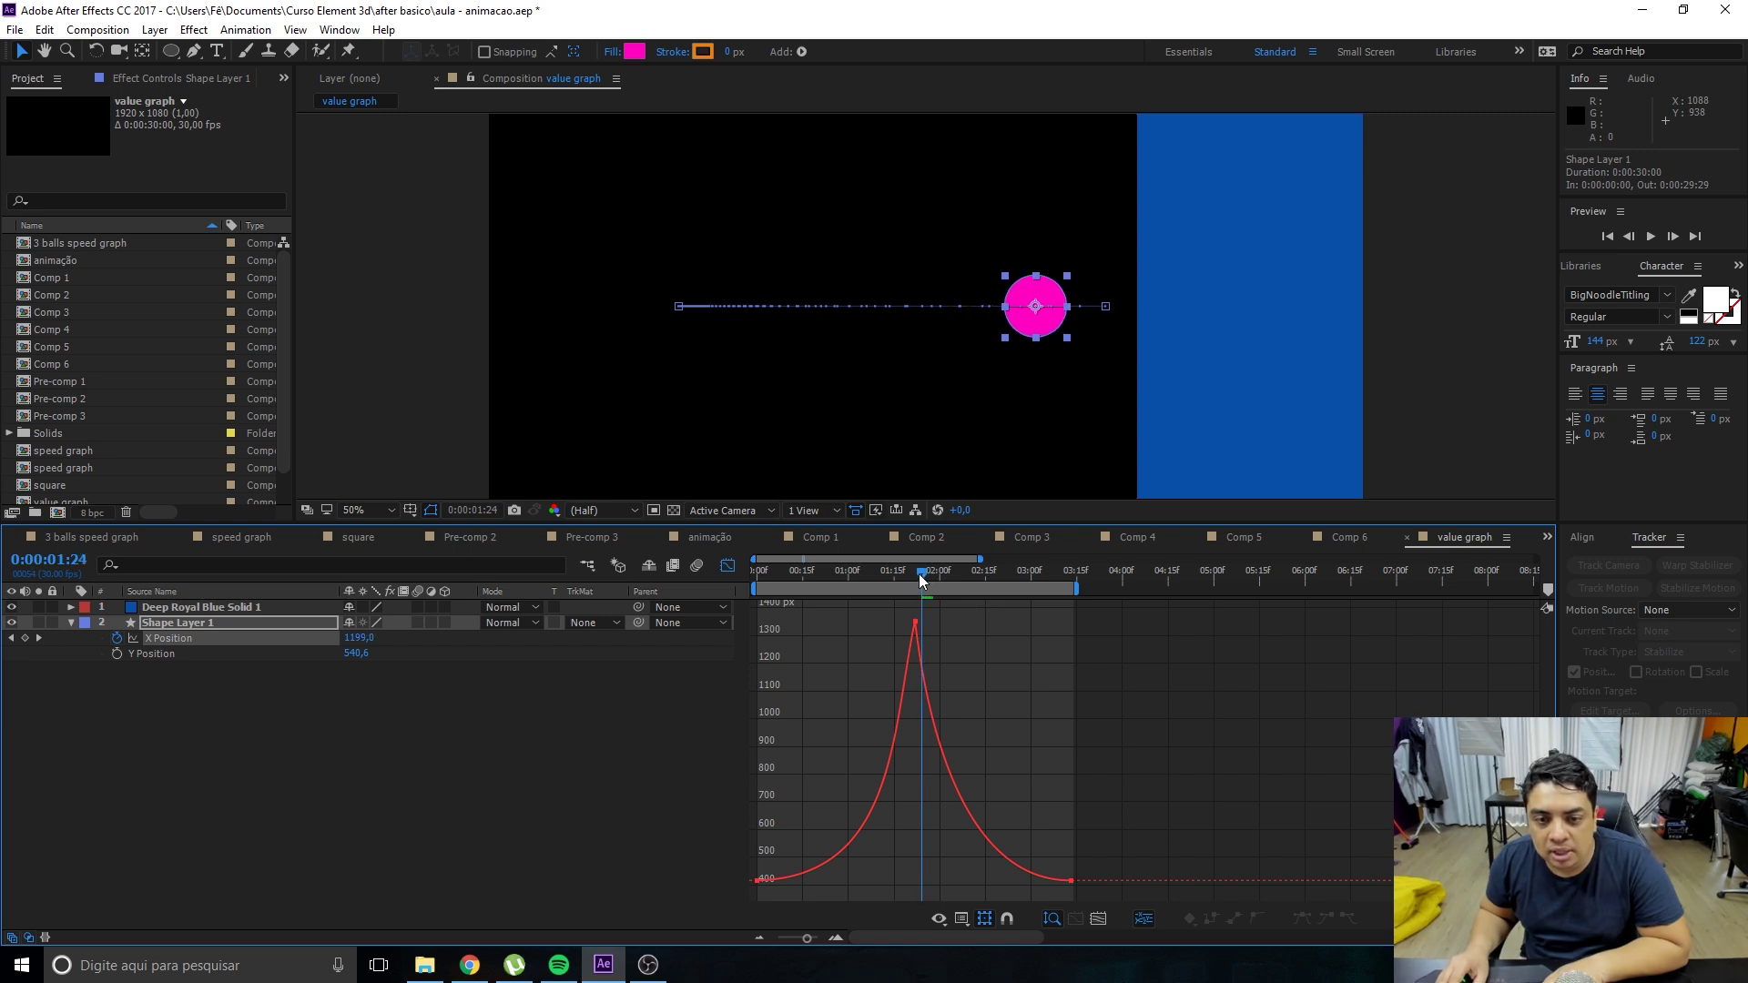
drag(1233, 364, 1198, 366)
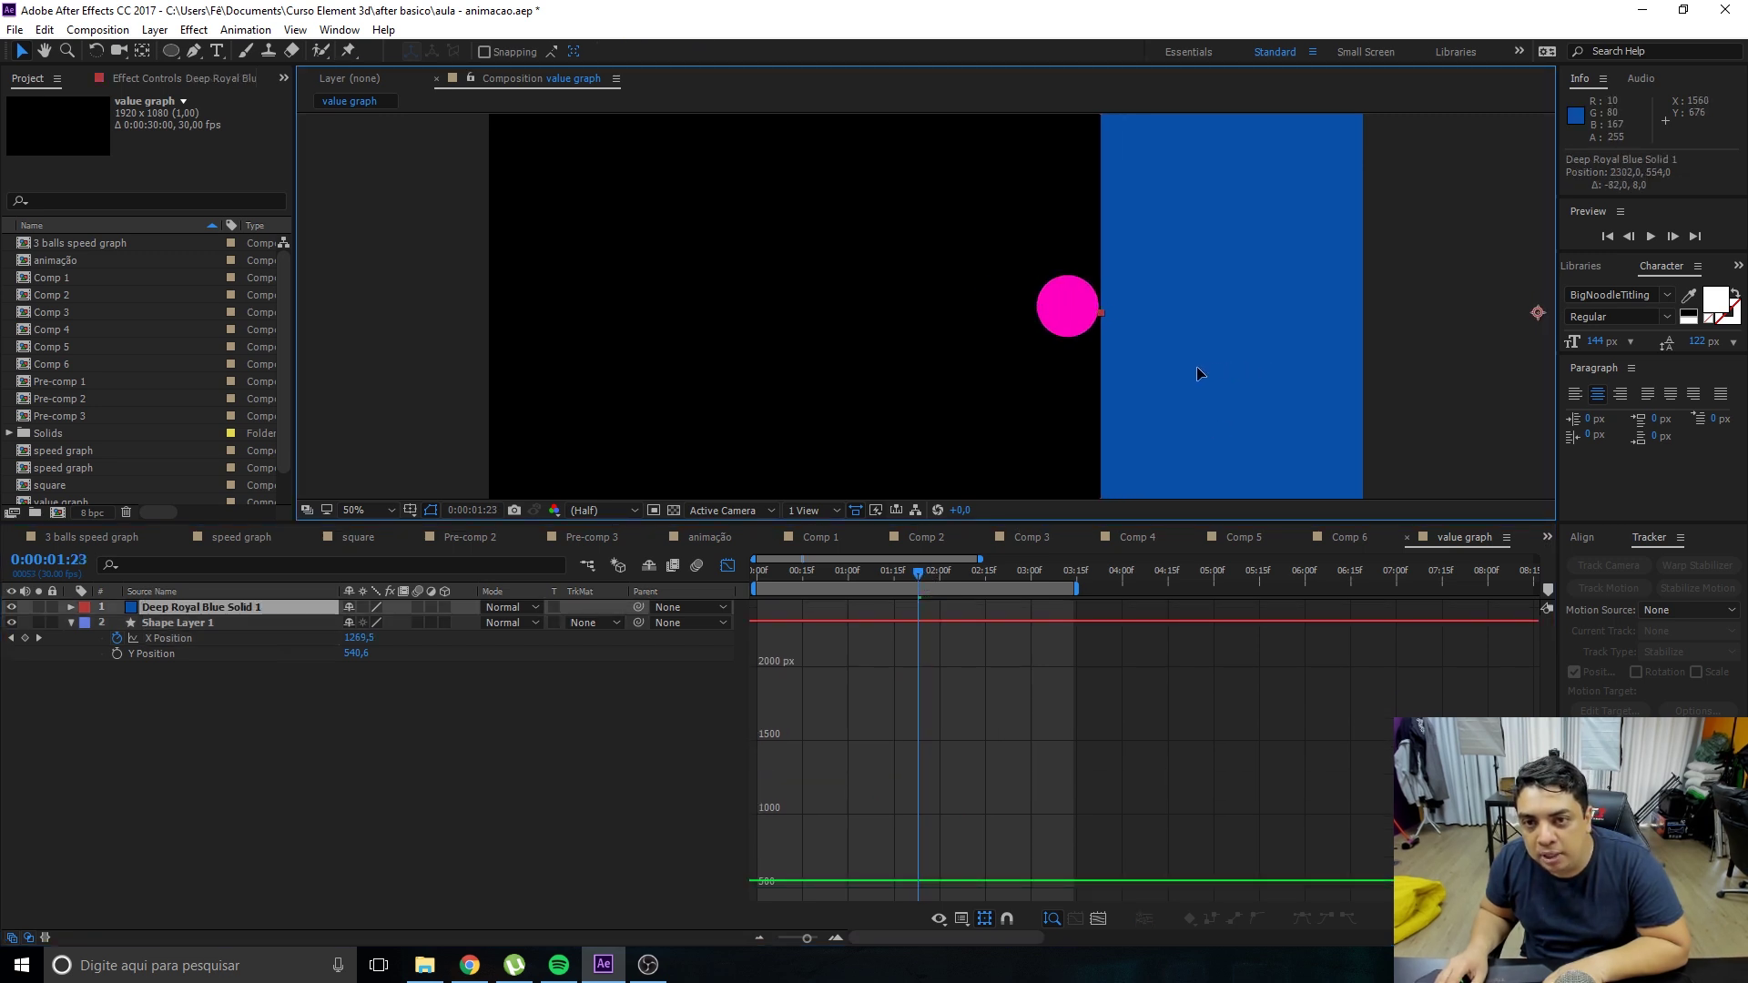
click(592, 768)
key(space)
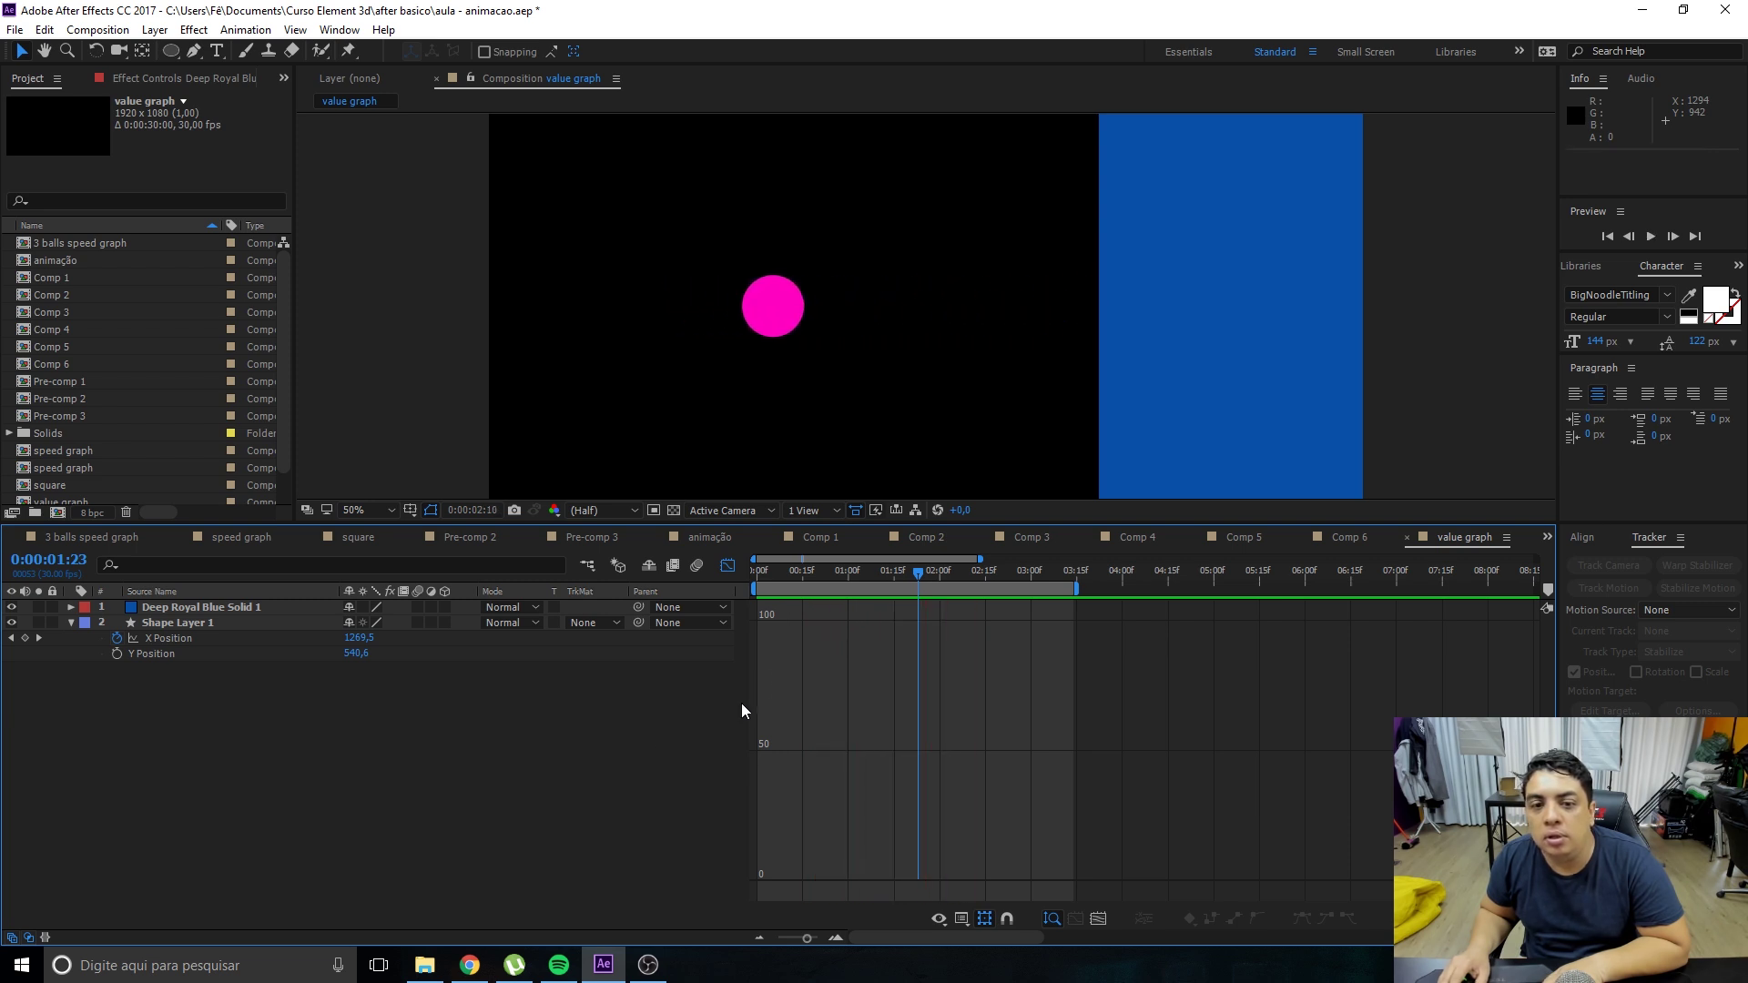
key(space)
drag(925, 580, 916, 576)
drag(1195, 350, 1233, 344)
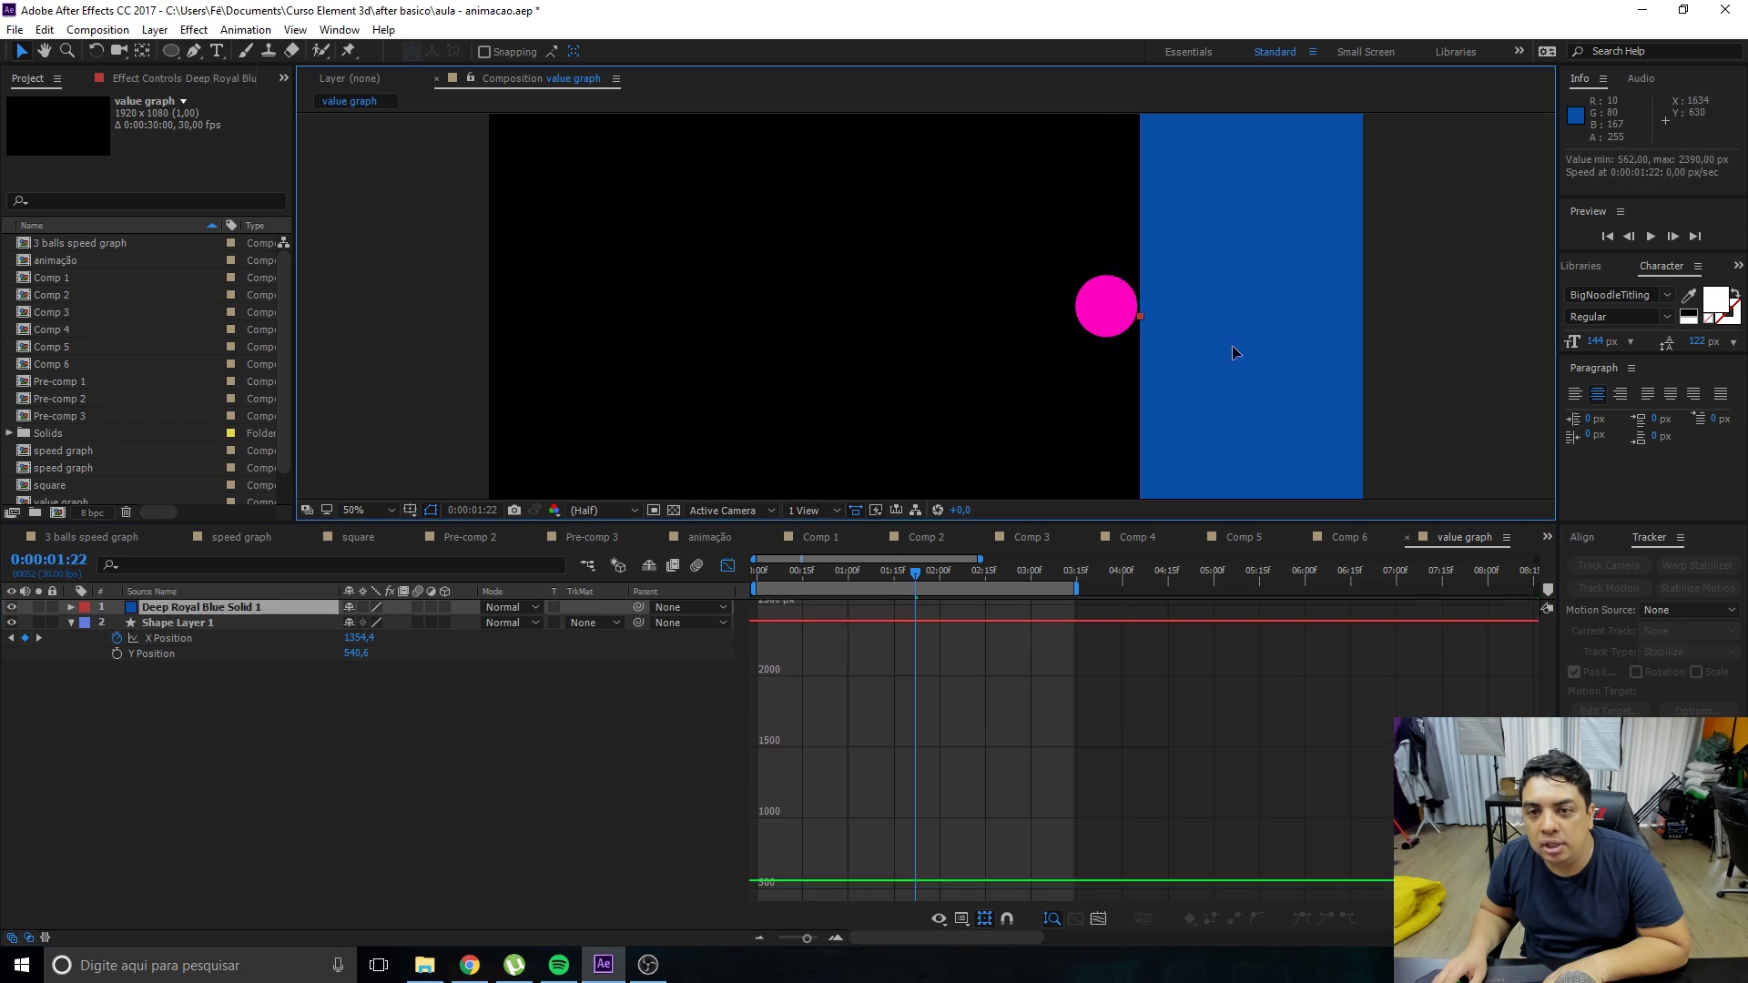
drag(888, 567, 888, 572)
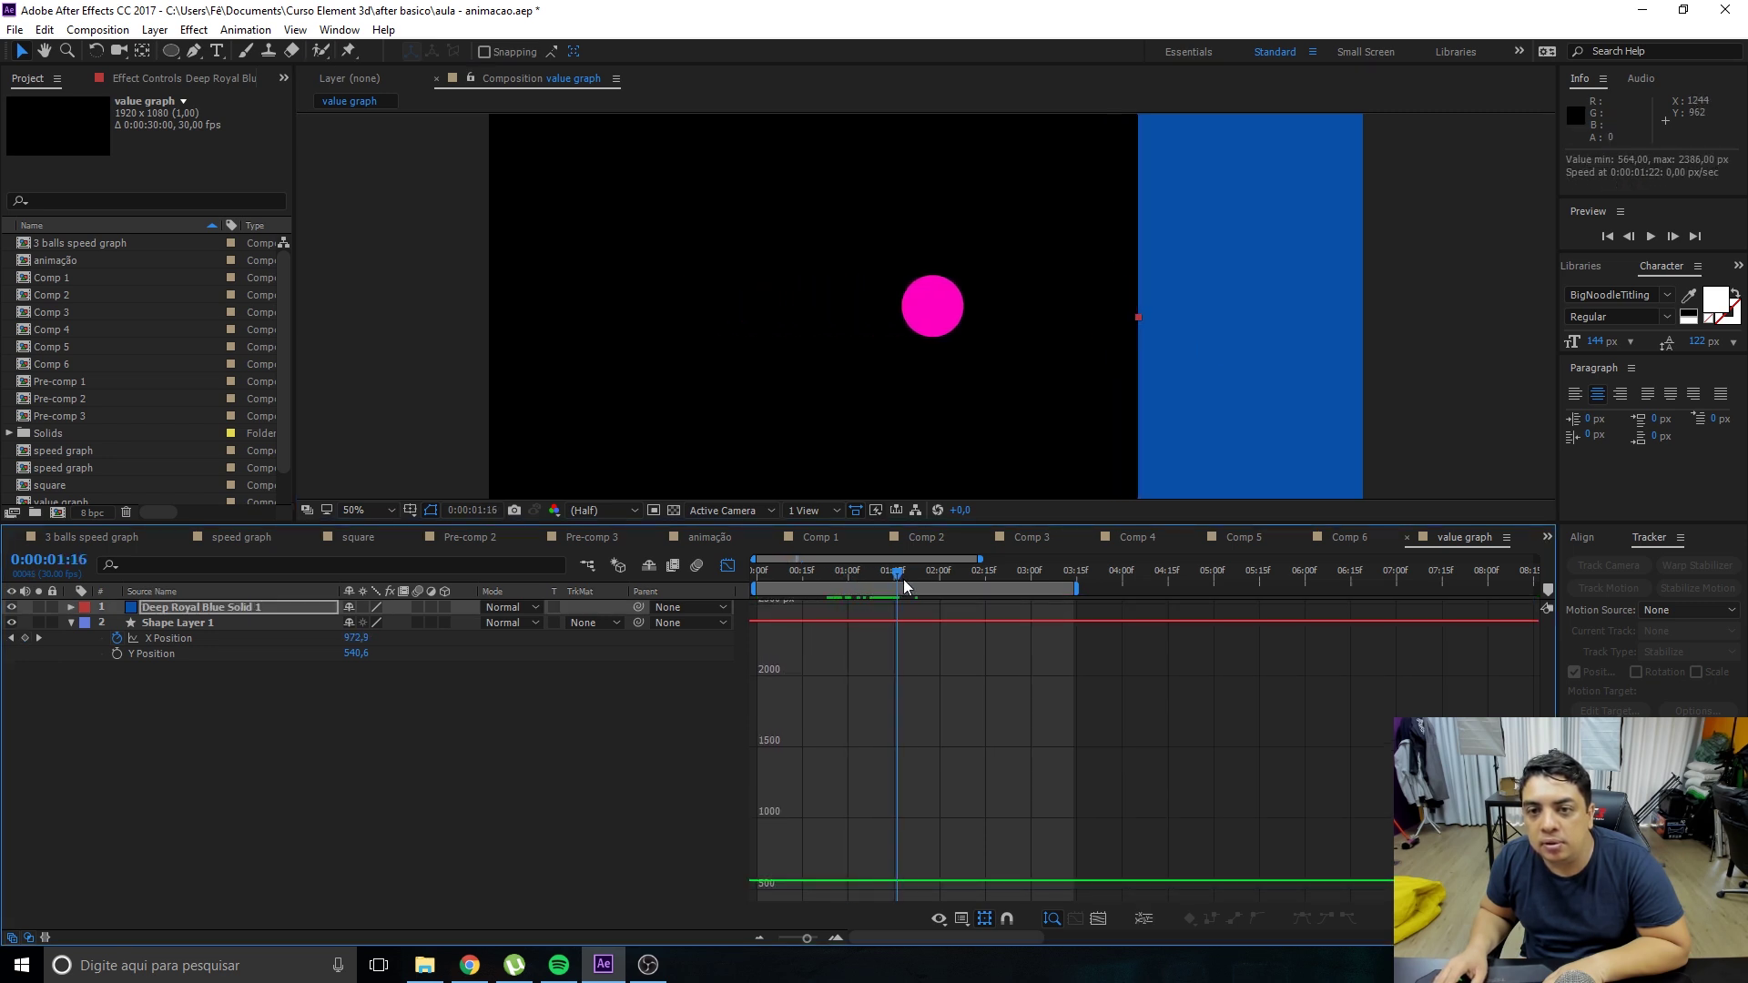
key(space)
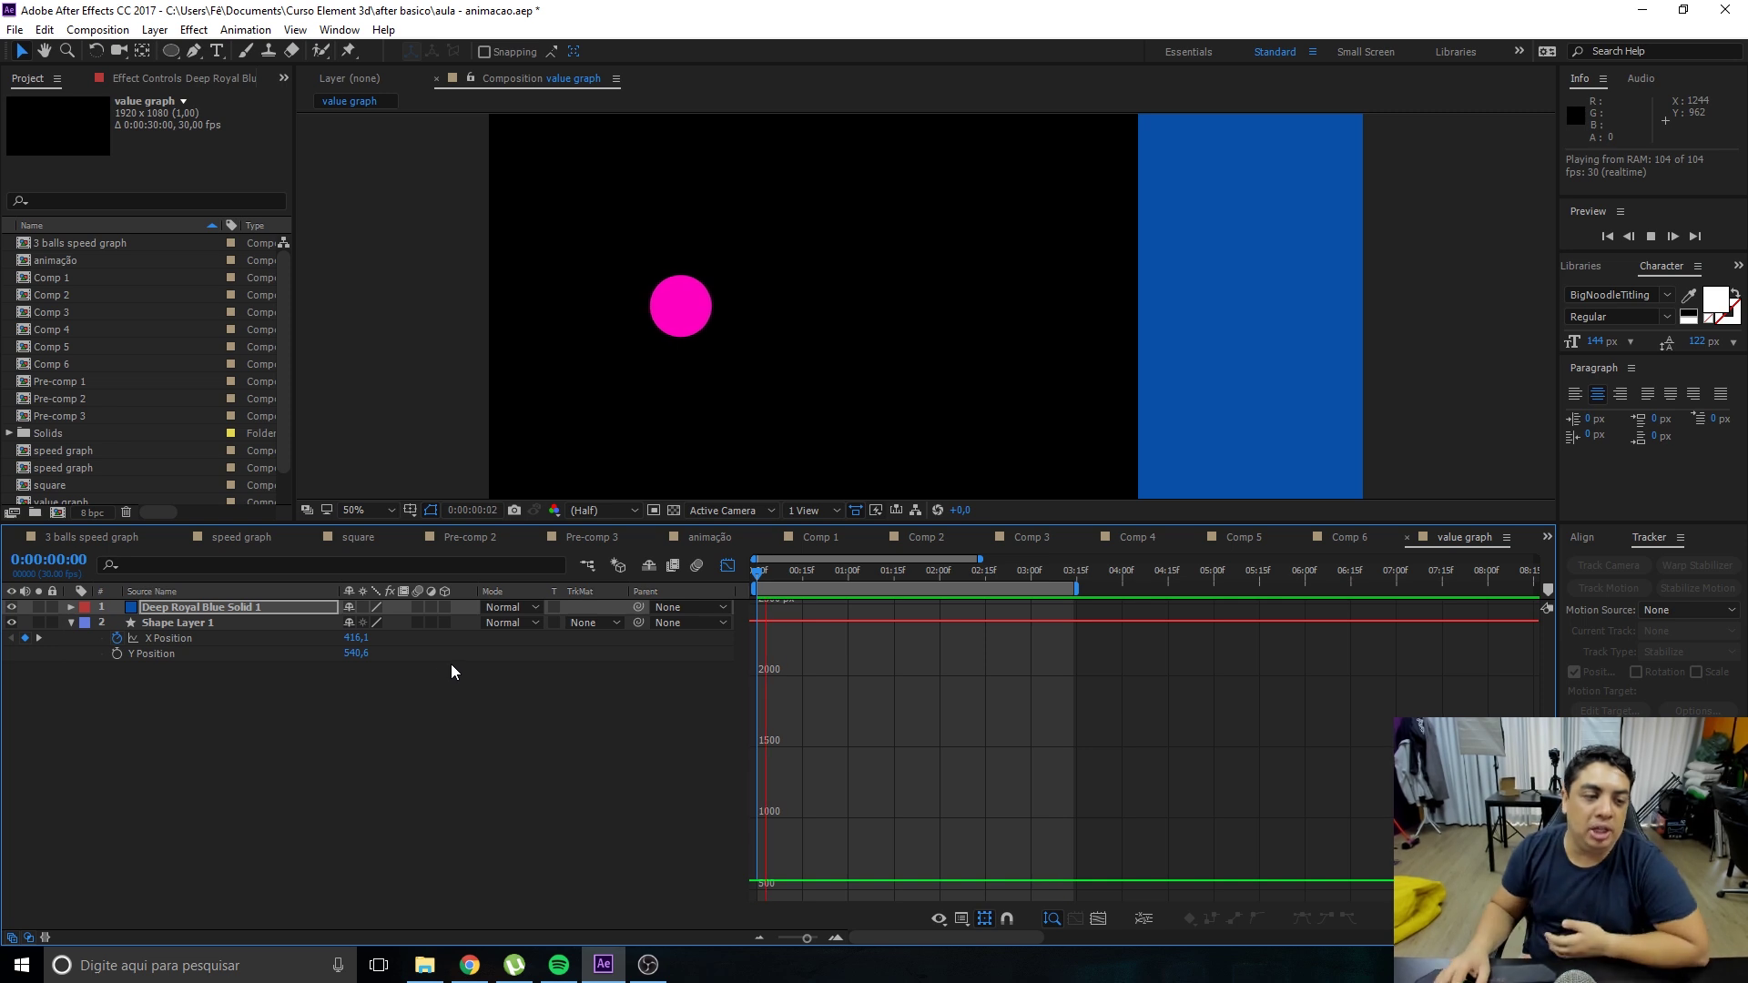
click(168, 638)
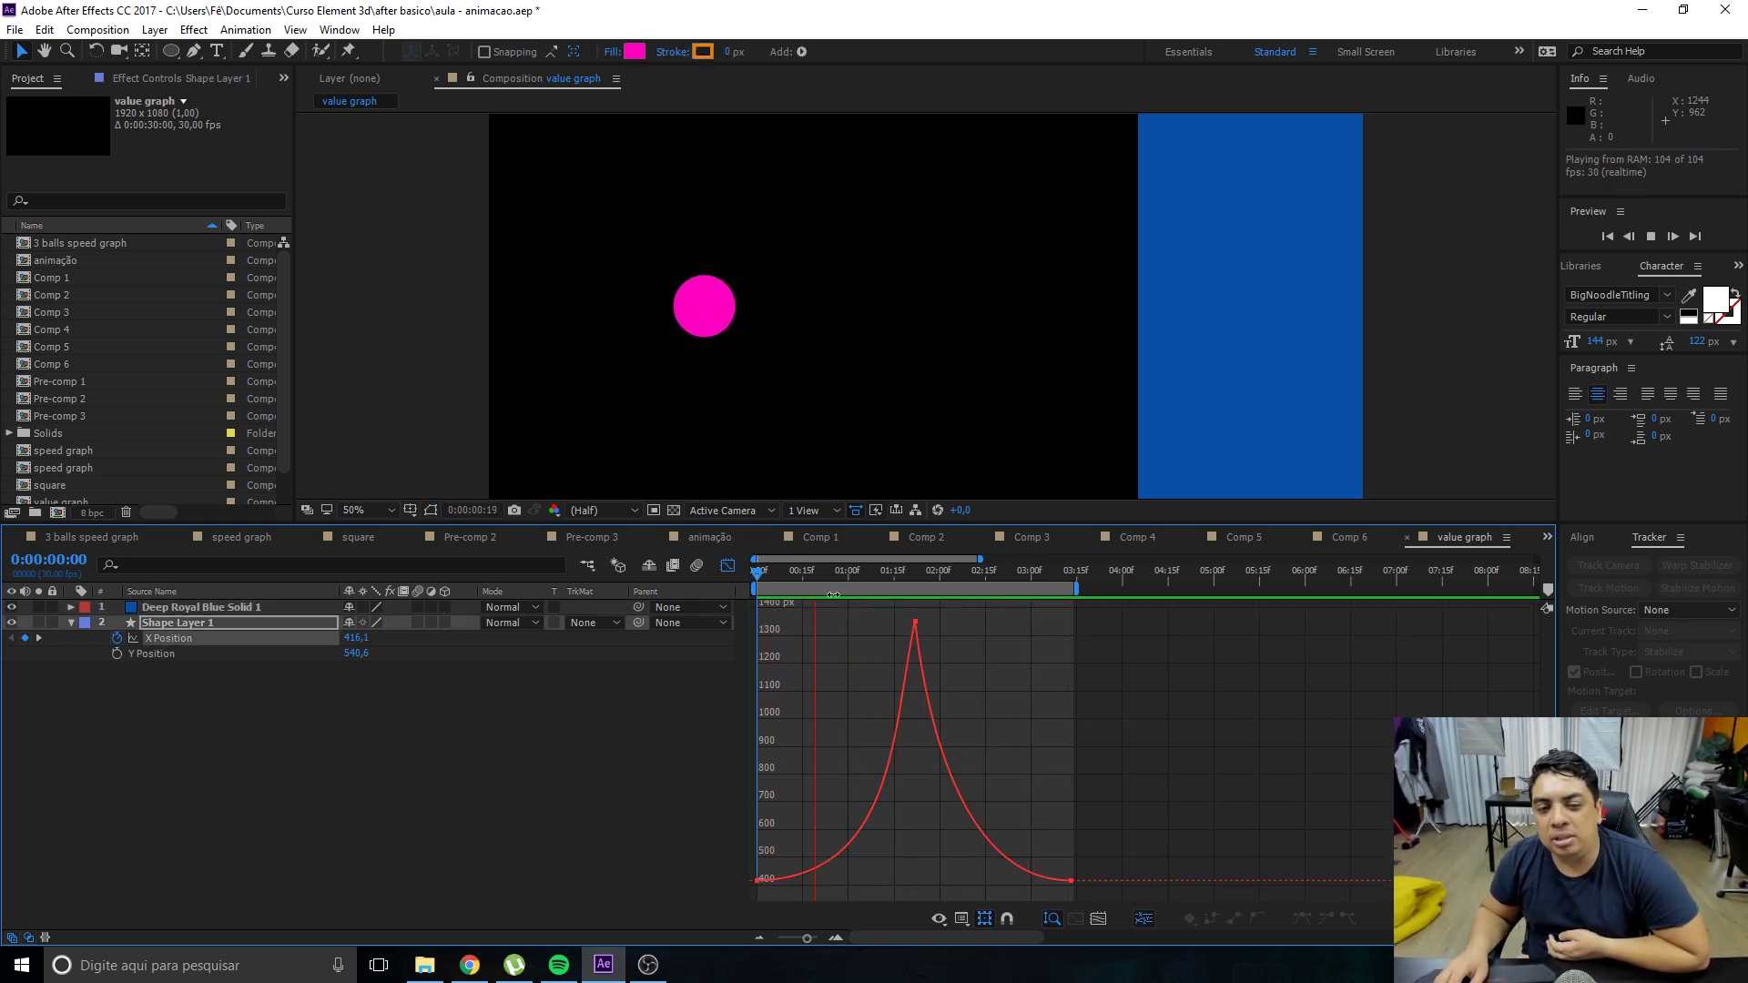
At 01:04, select all X Position keyframes and scale them narrower to shorten the bounce.
drag(817, 583, 872, 578)
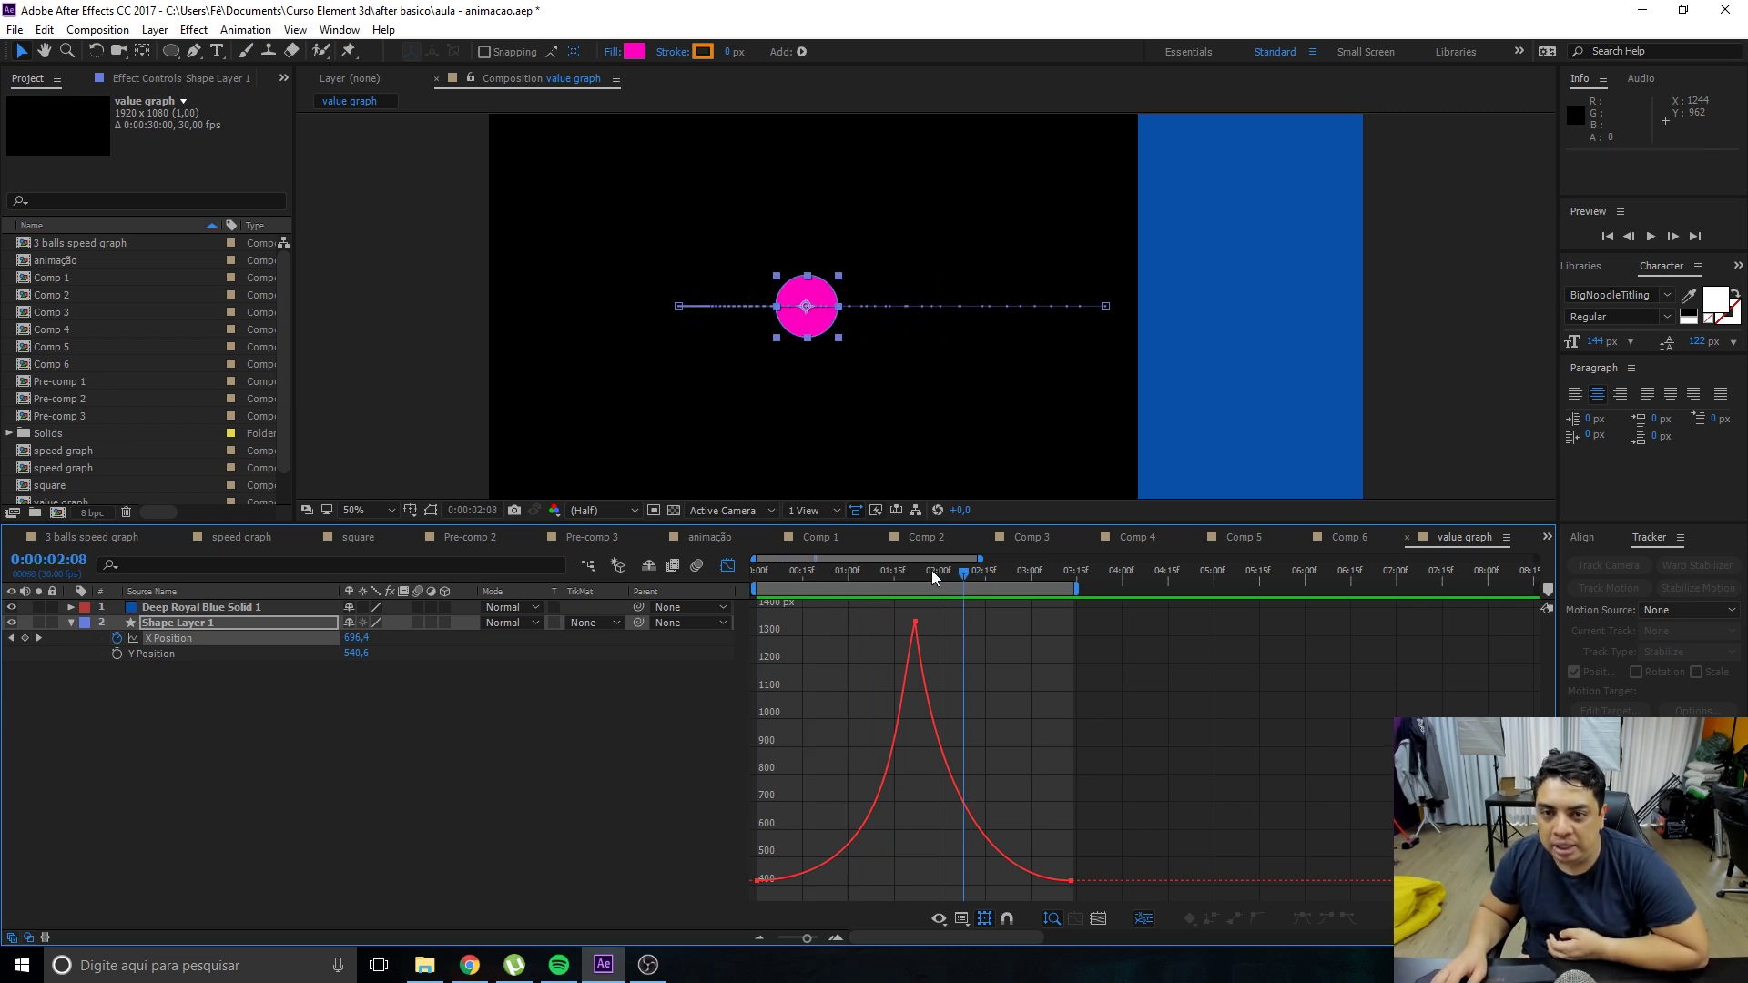
drag(1163, 615, 745, 891)
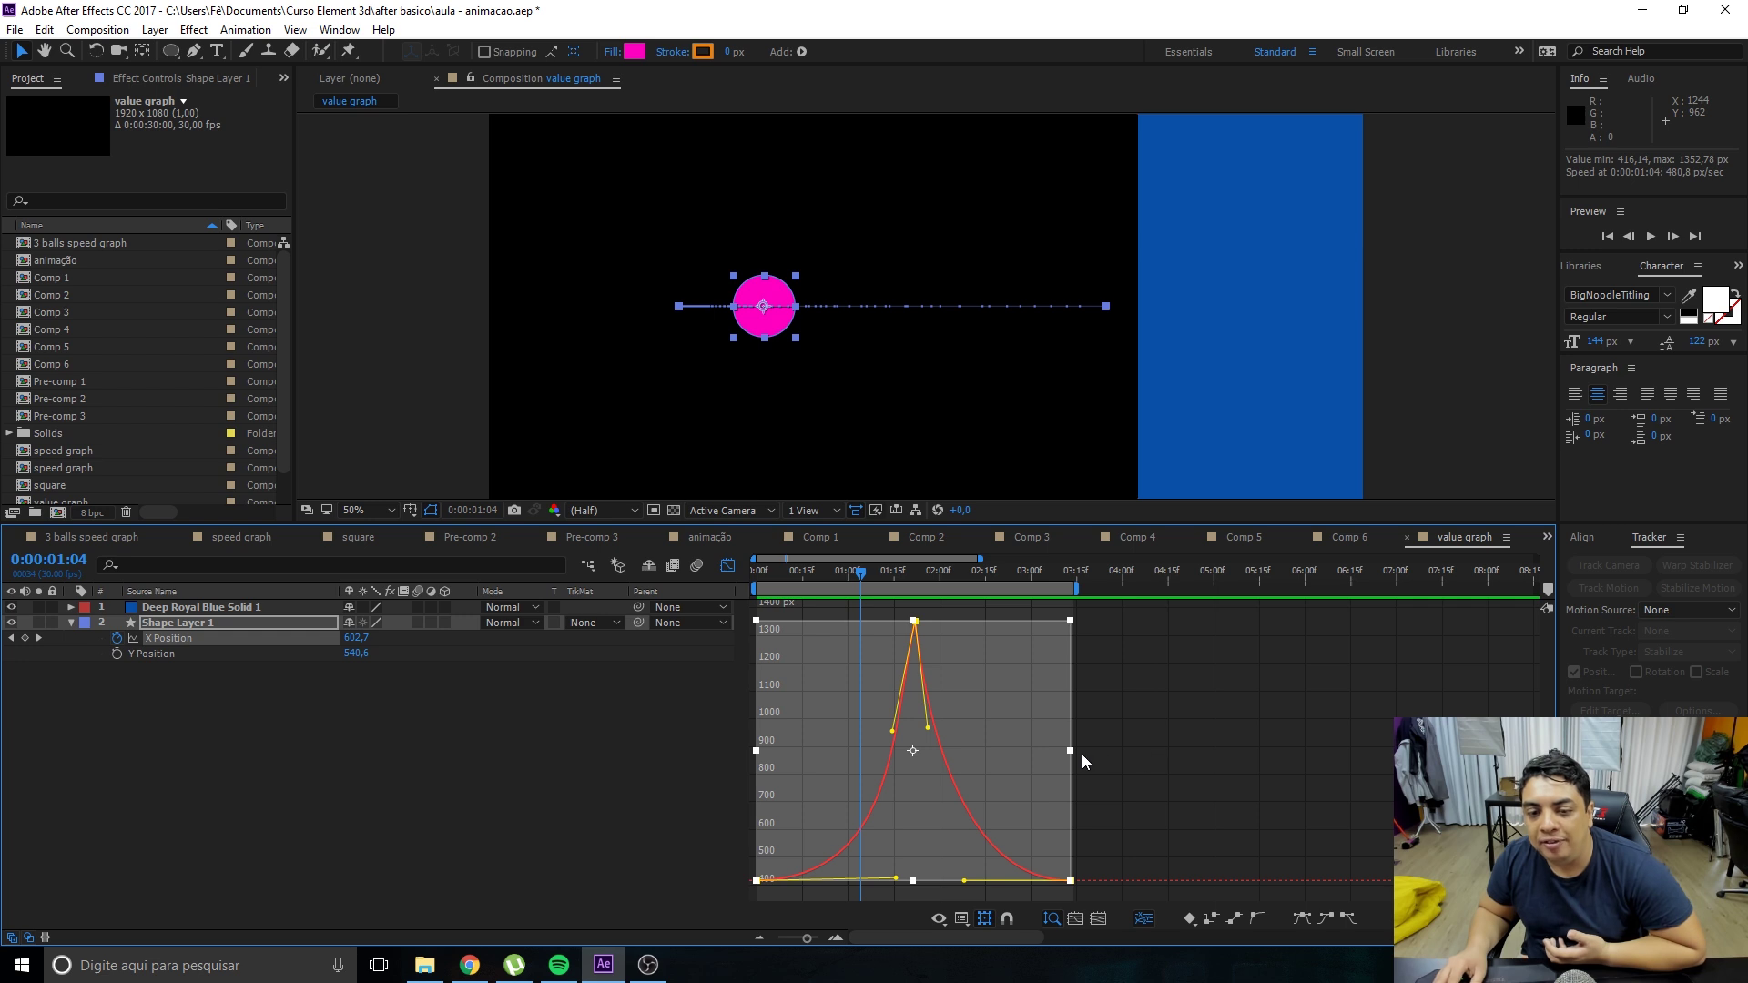
mouse_move(1072, 752)
mouse_down()
mouse_move(900, 771)
mouse_move(891, 788)
mouse_up()
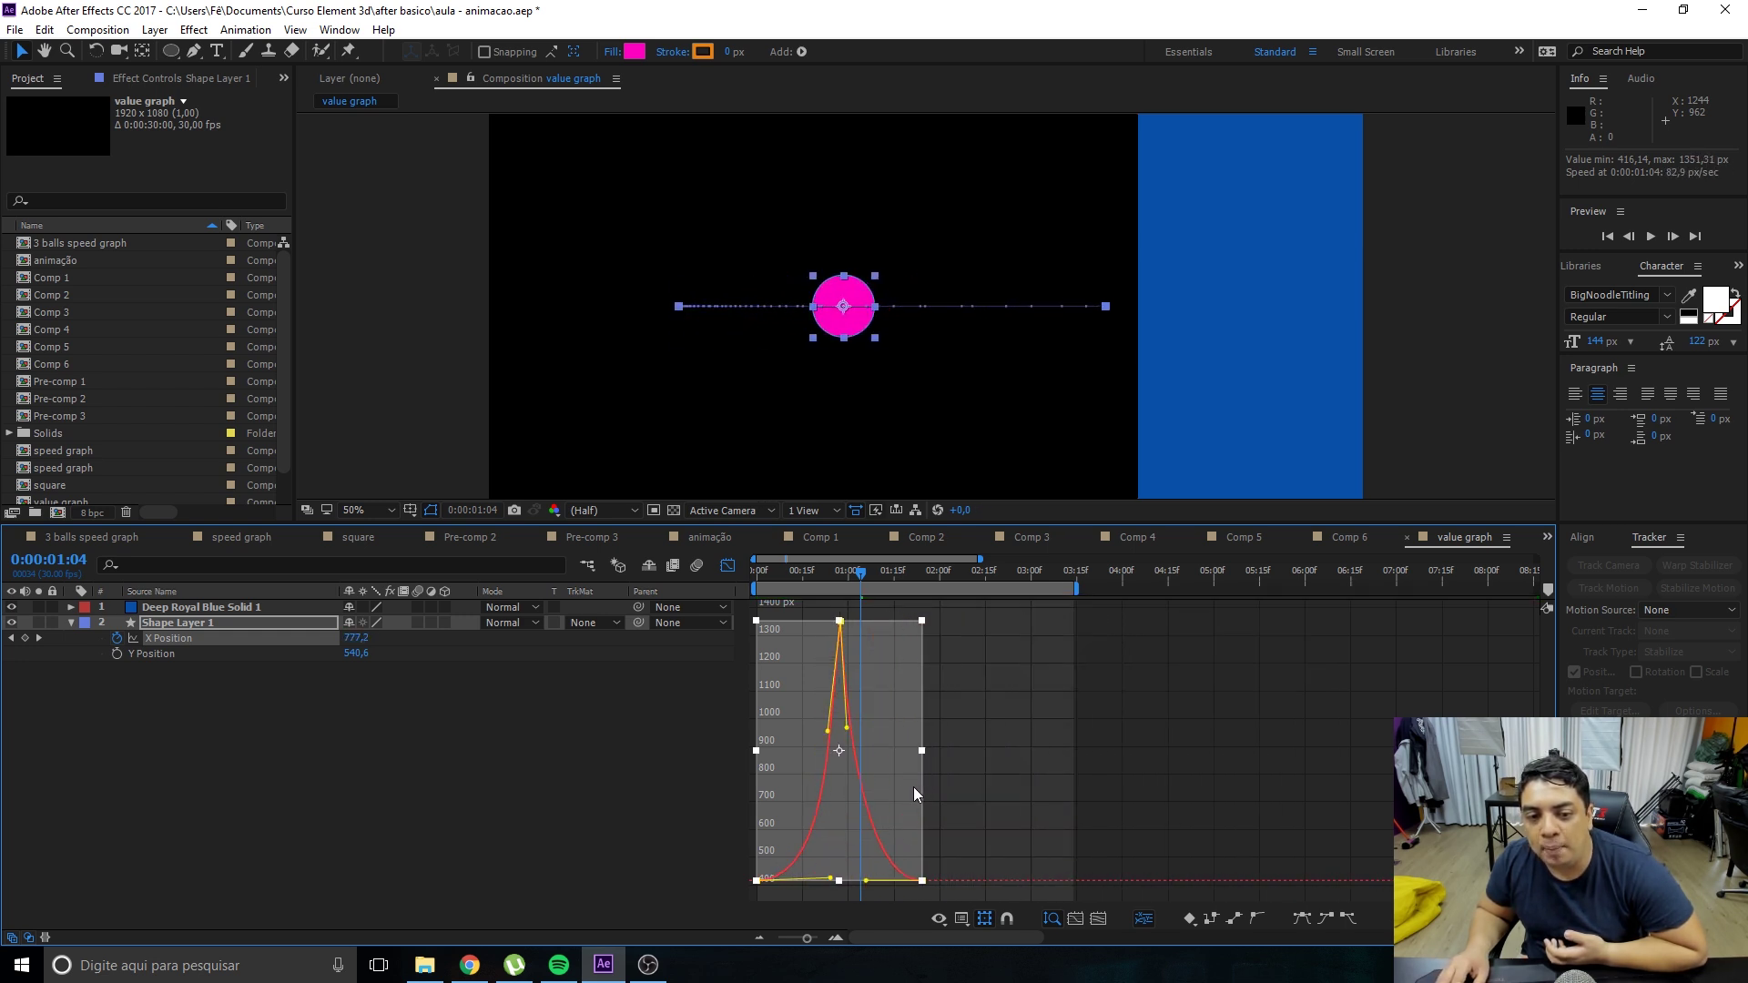
mouse_move(899, 787)
mouse_down()
mouse_move(1062, 743)
mouse_move(951, 736)
mouse_up()
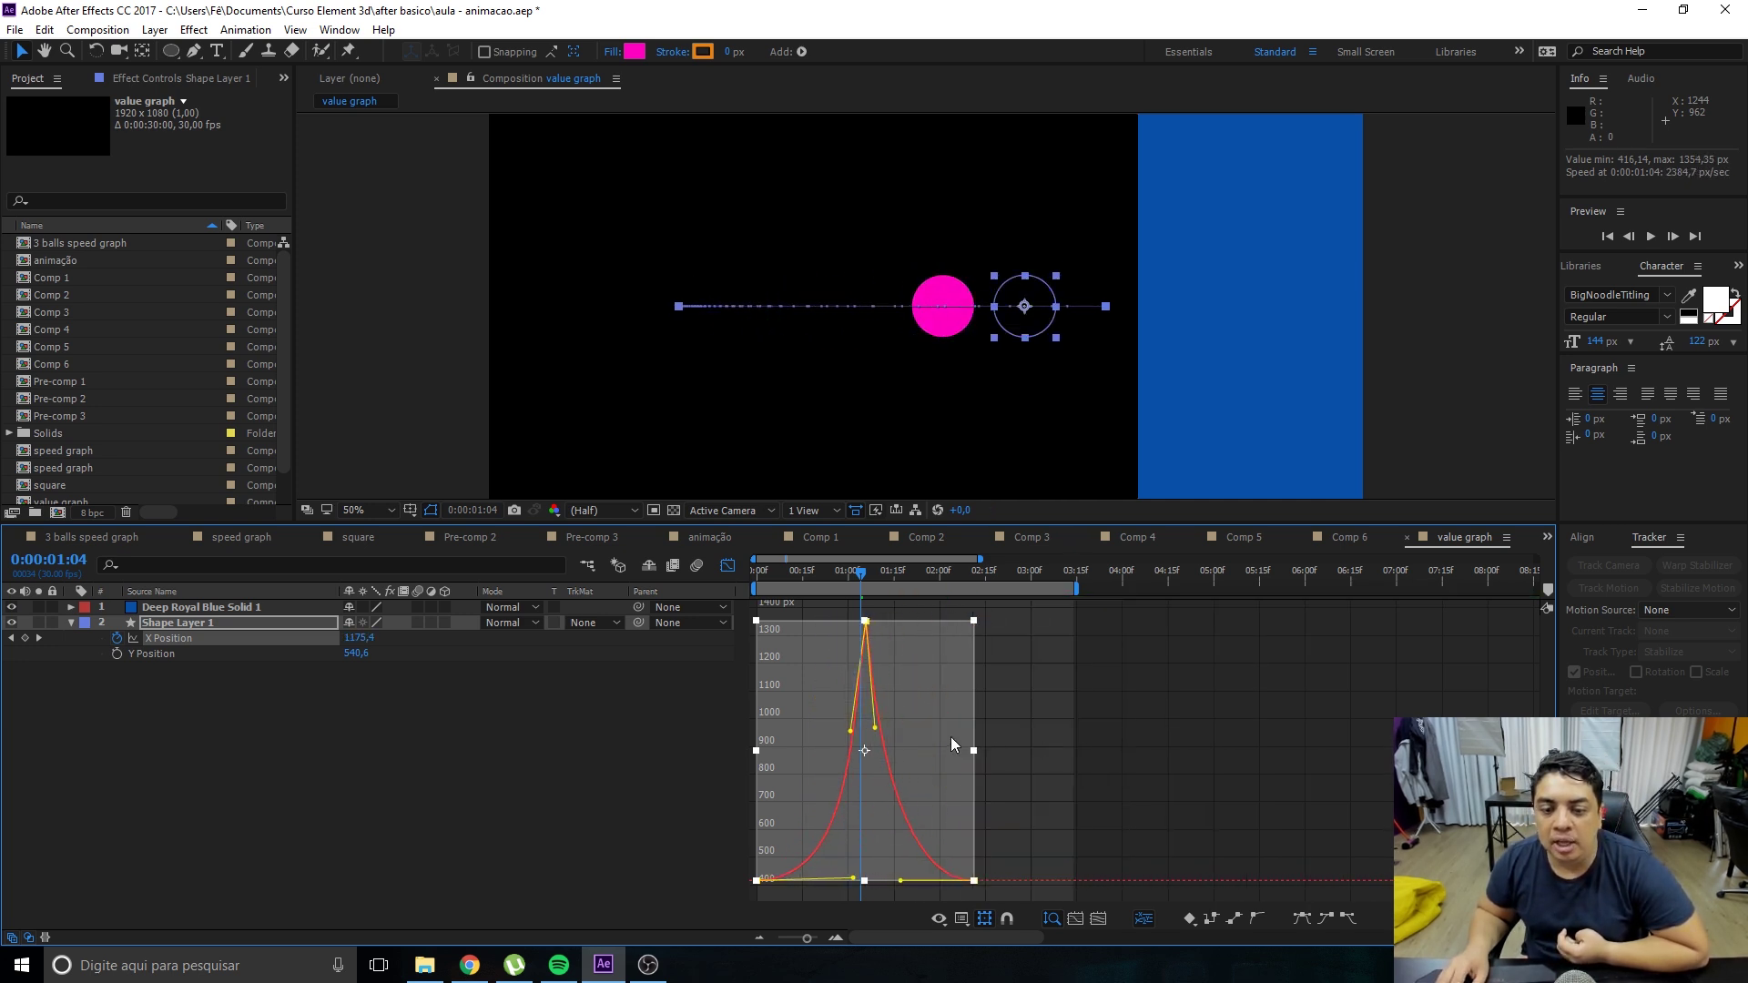
Toggle the keyframe transform box, deselect the keyframes, and preview the faster bounce.
click(983, 916)
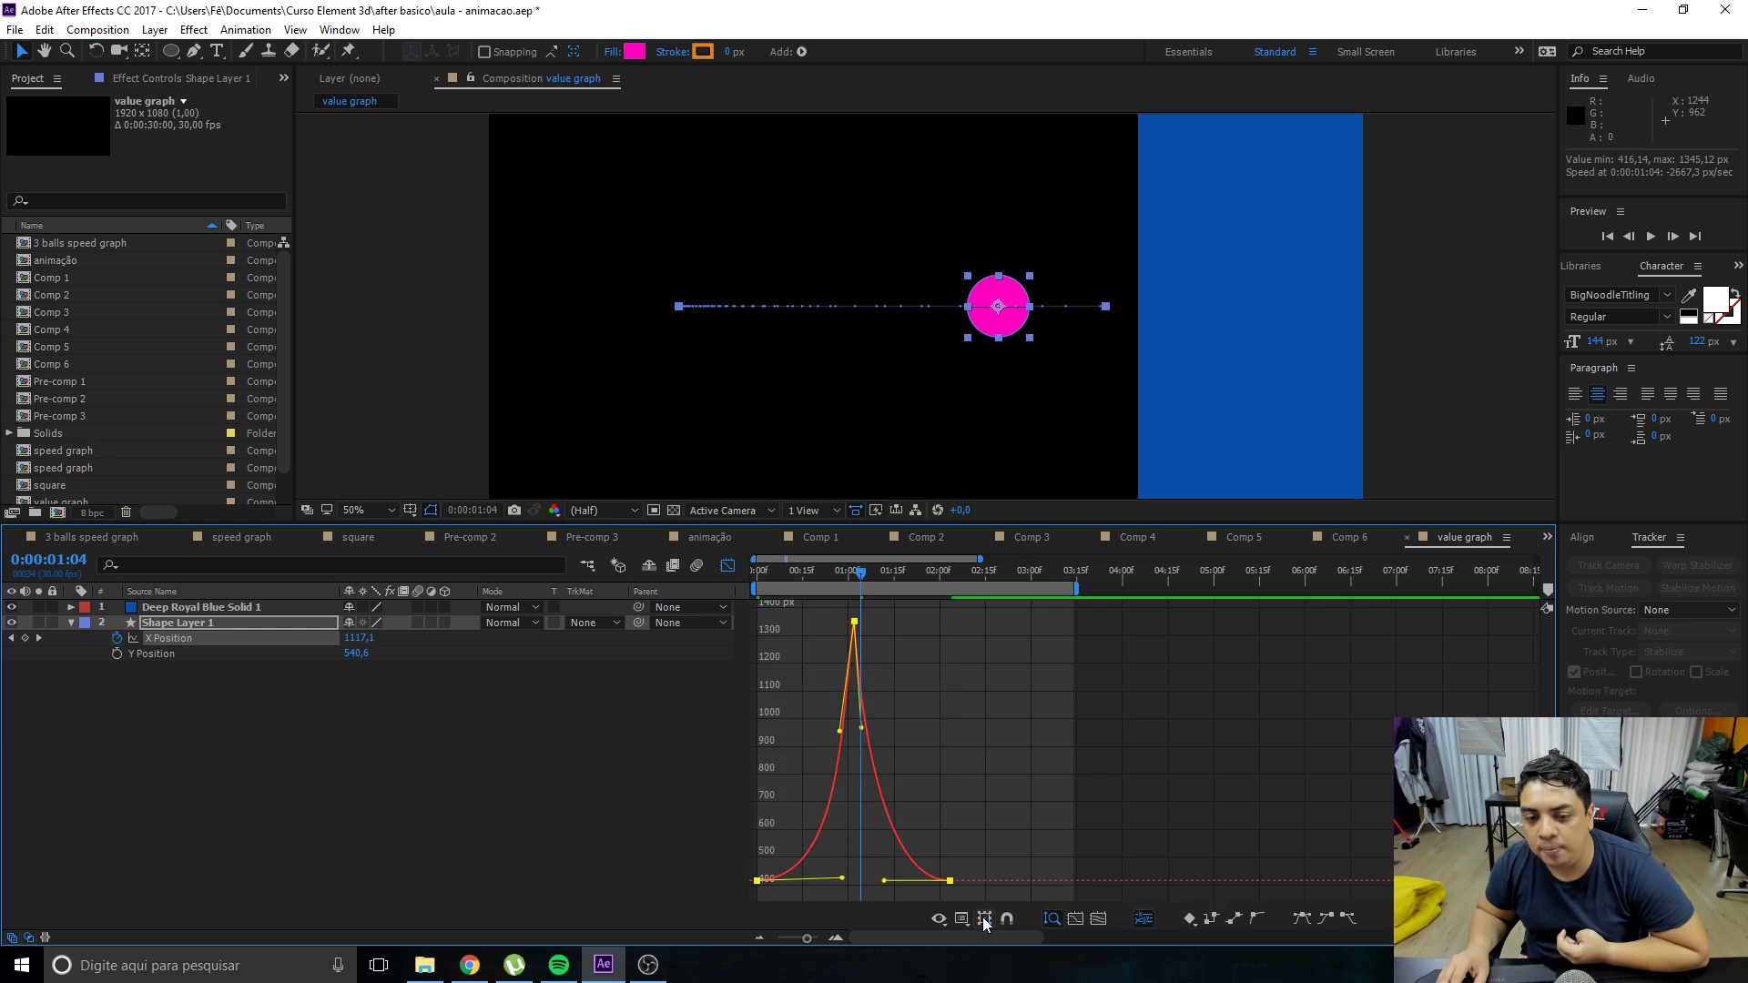
drag(976, 614, 730, 891)
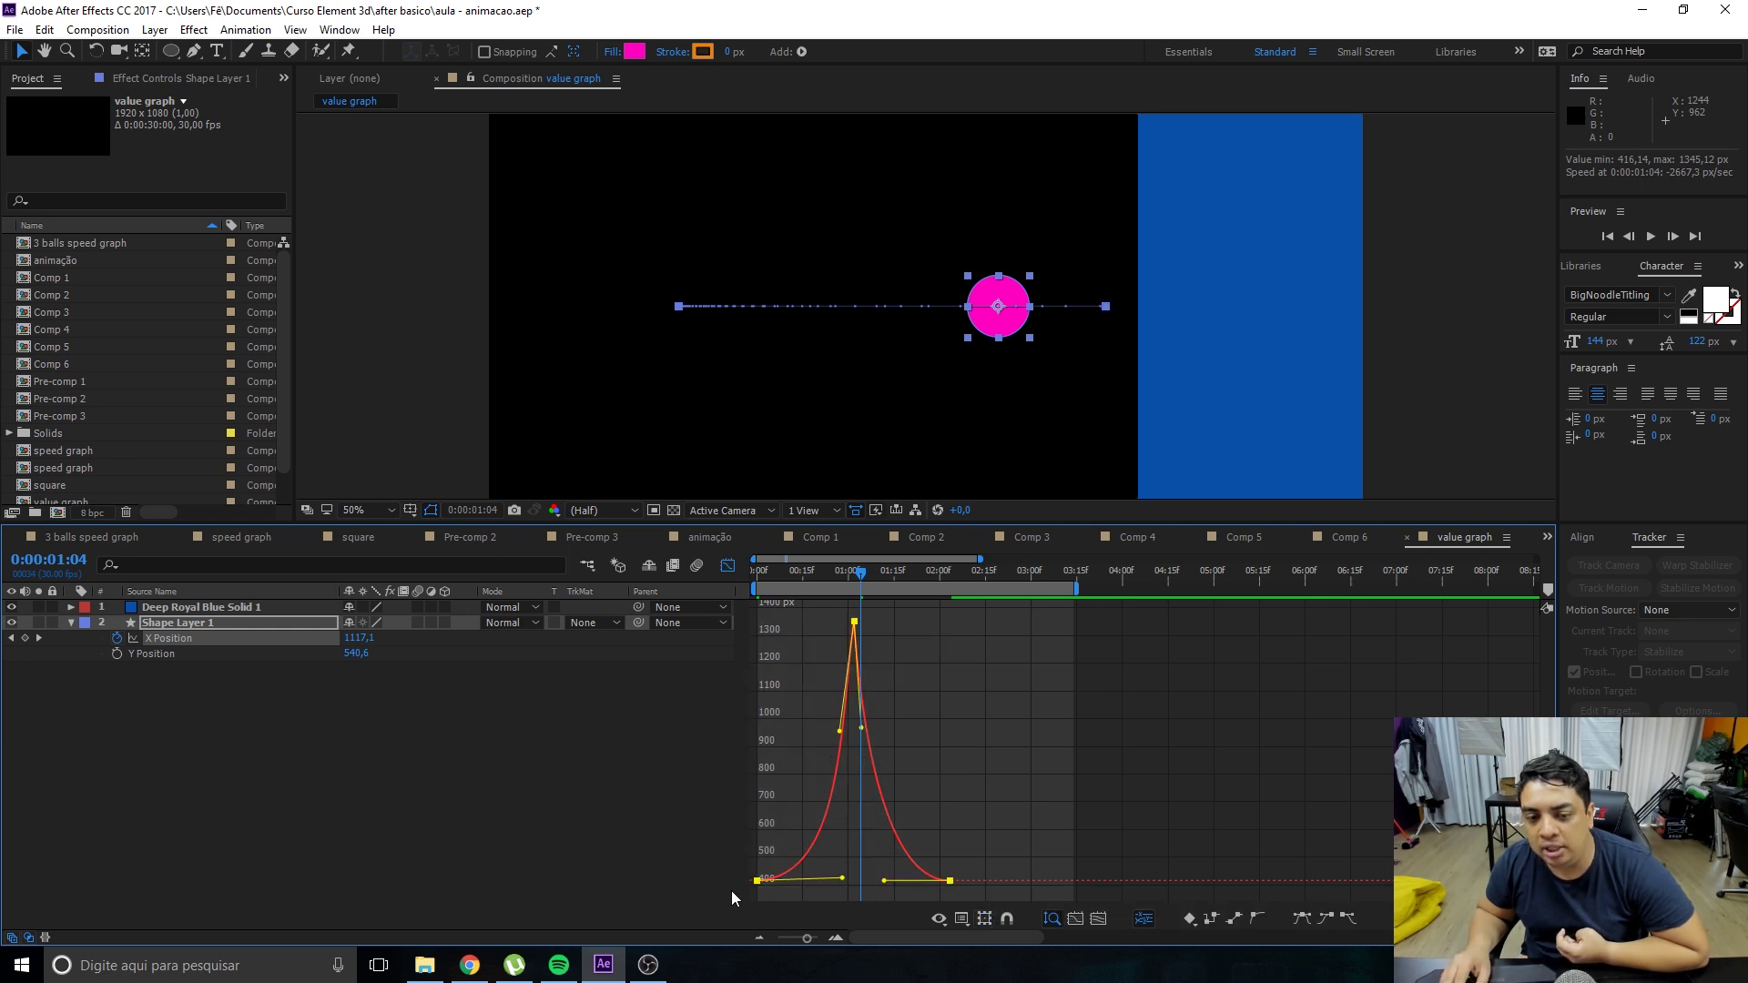
click(985, 920)
click(1014, 693)
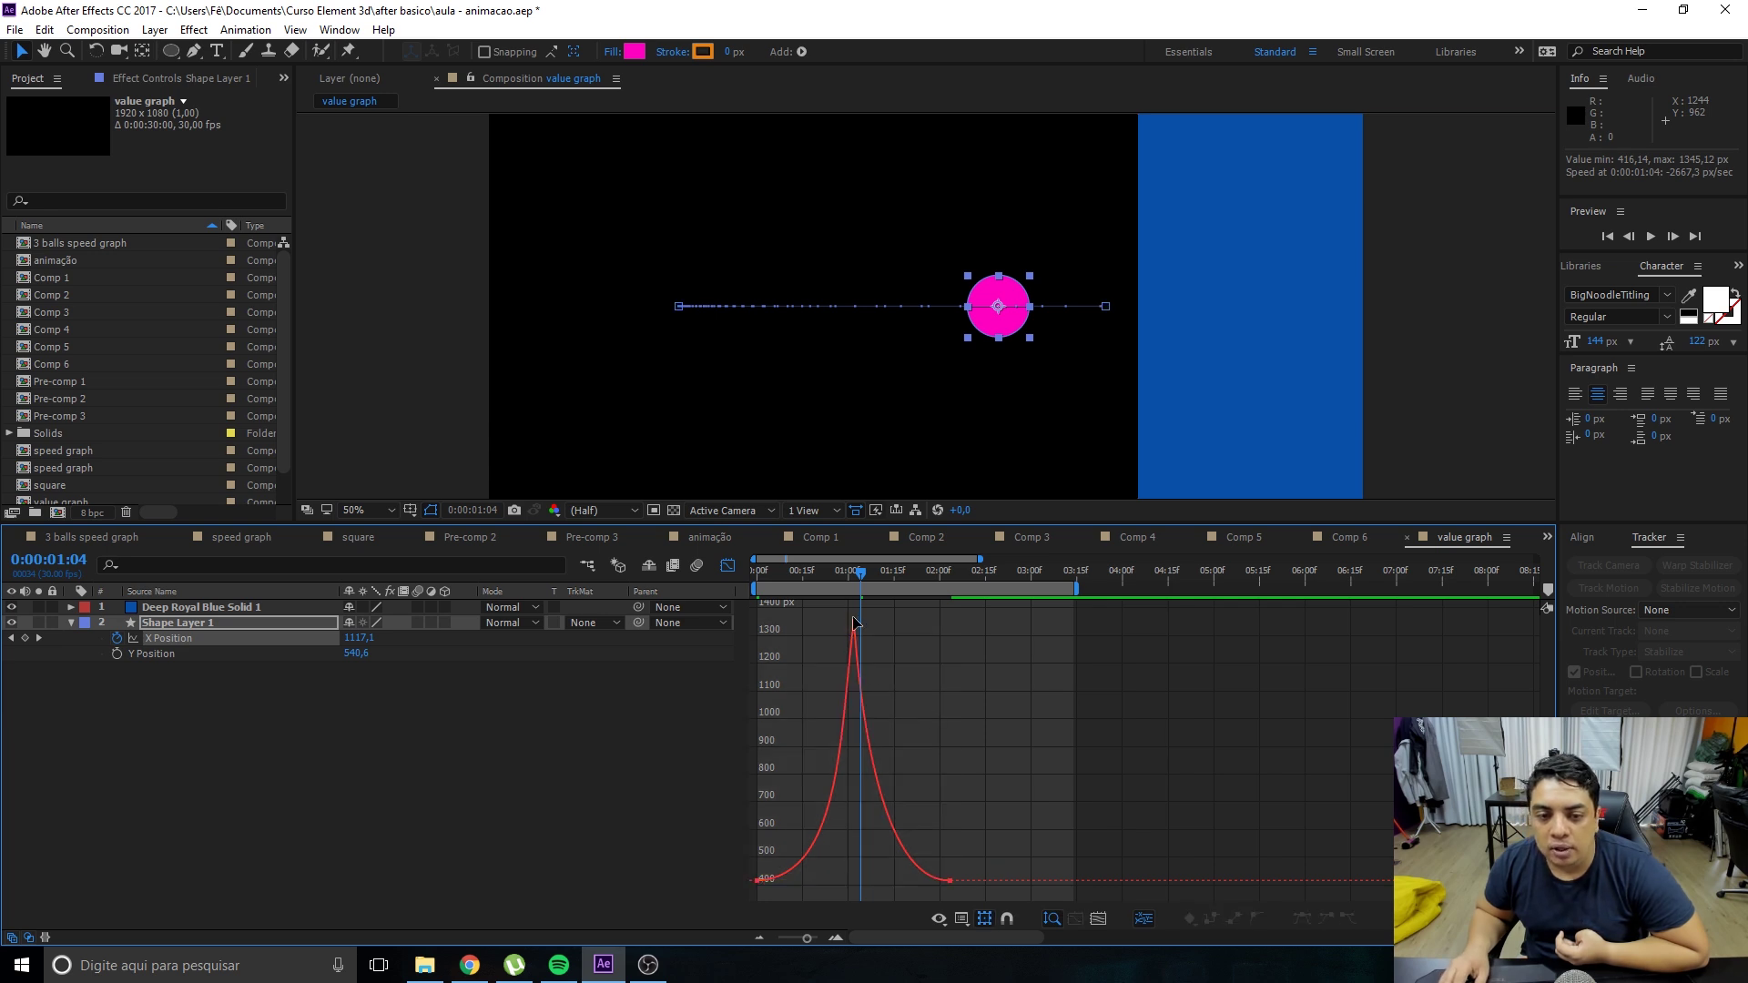
key(space)
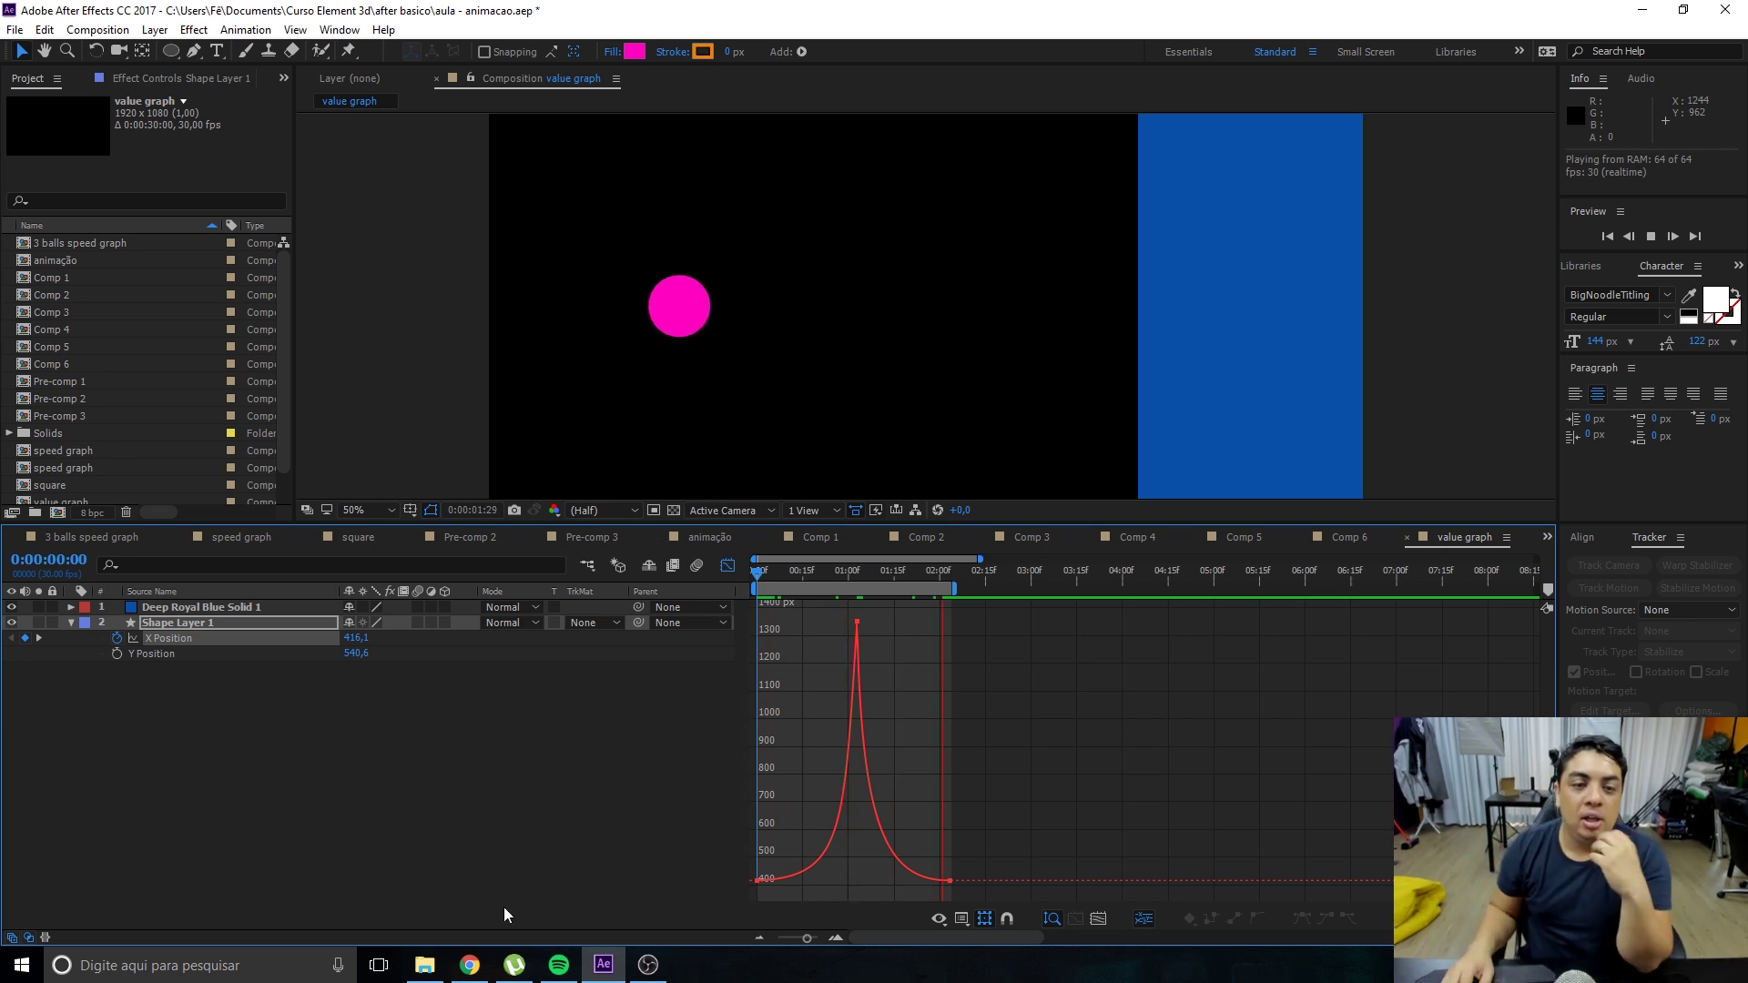
click(664, 708)
Glance at the speed graph comp, then show the top ball's Position speed curve in 3 balls speed graph.
click(232, 539)
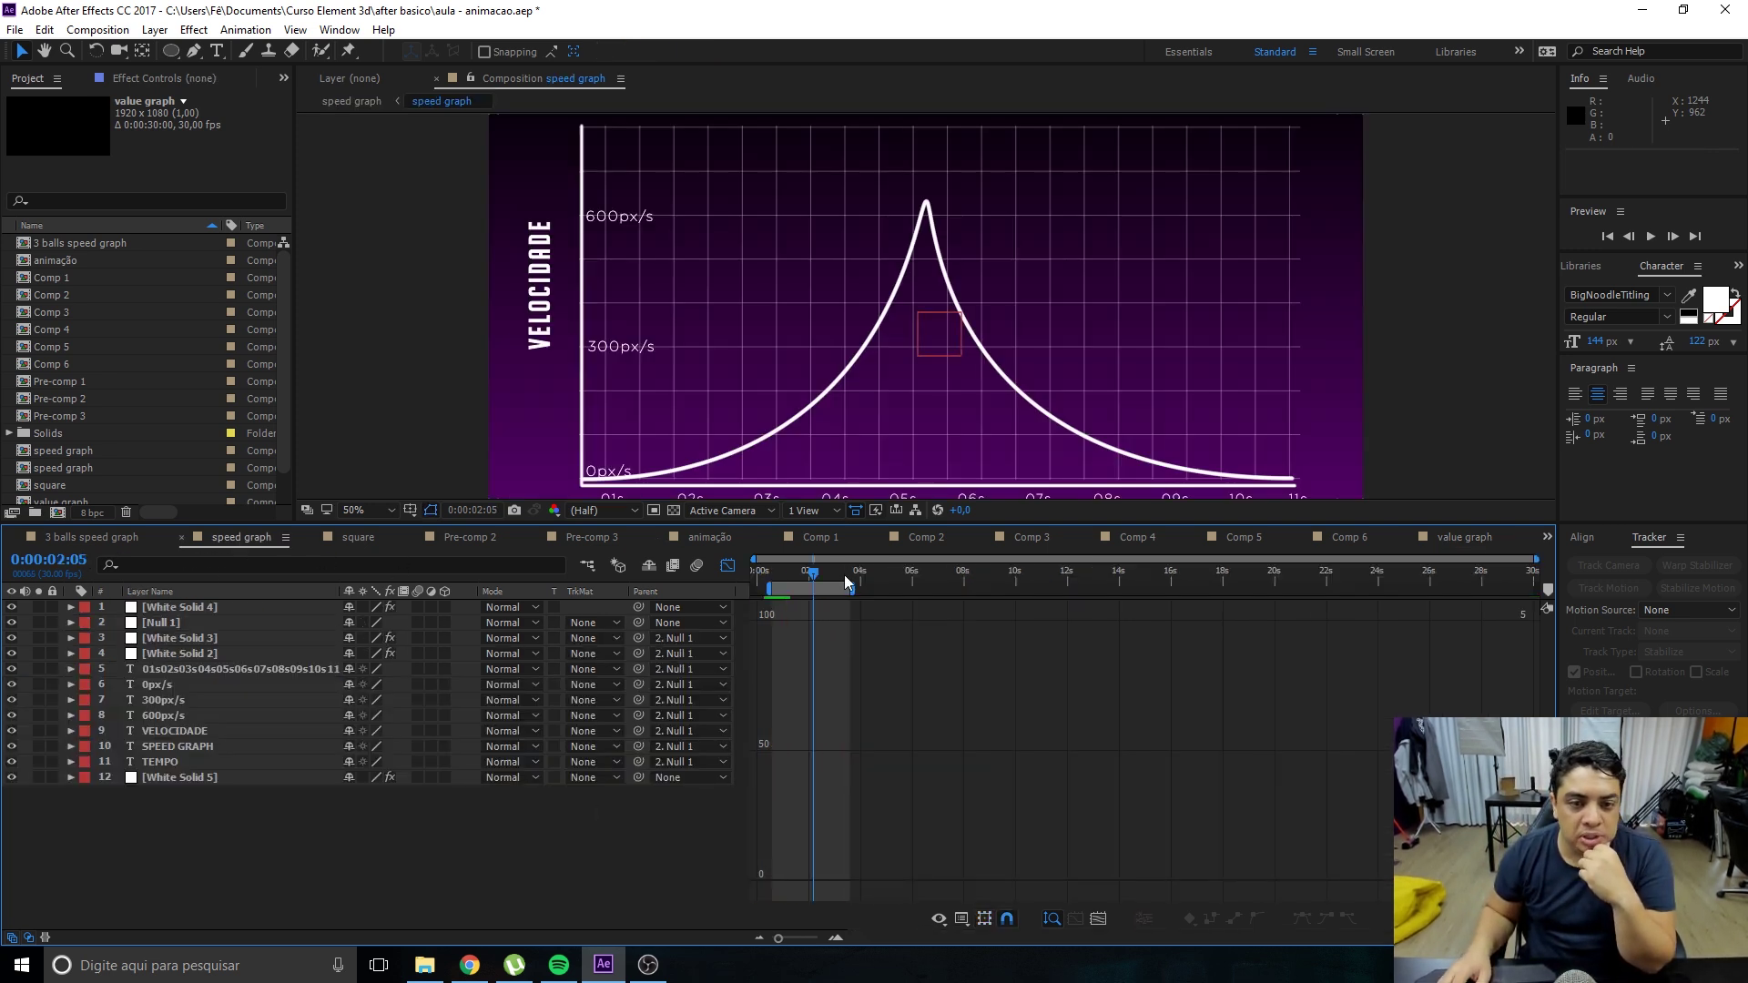
click(100, 539)
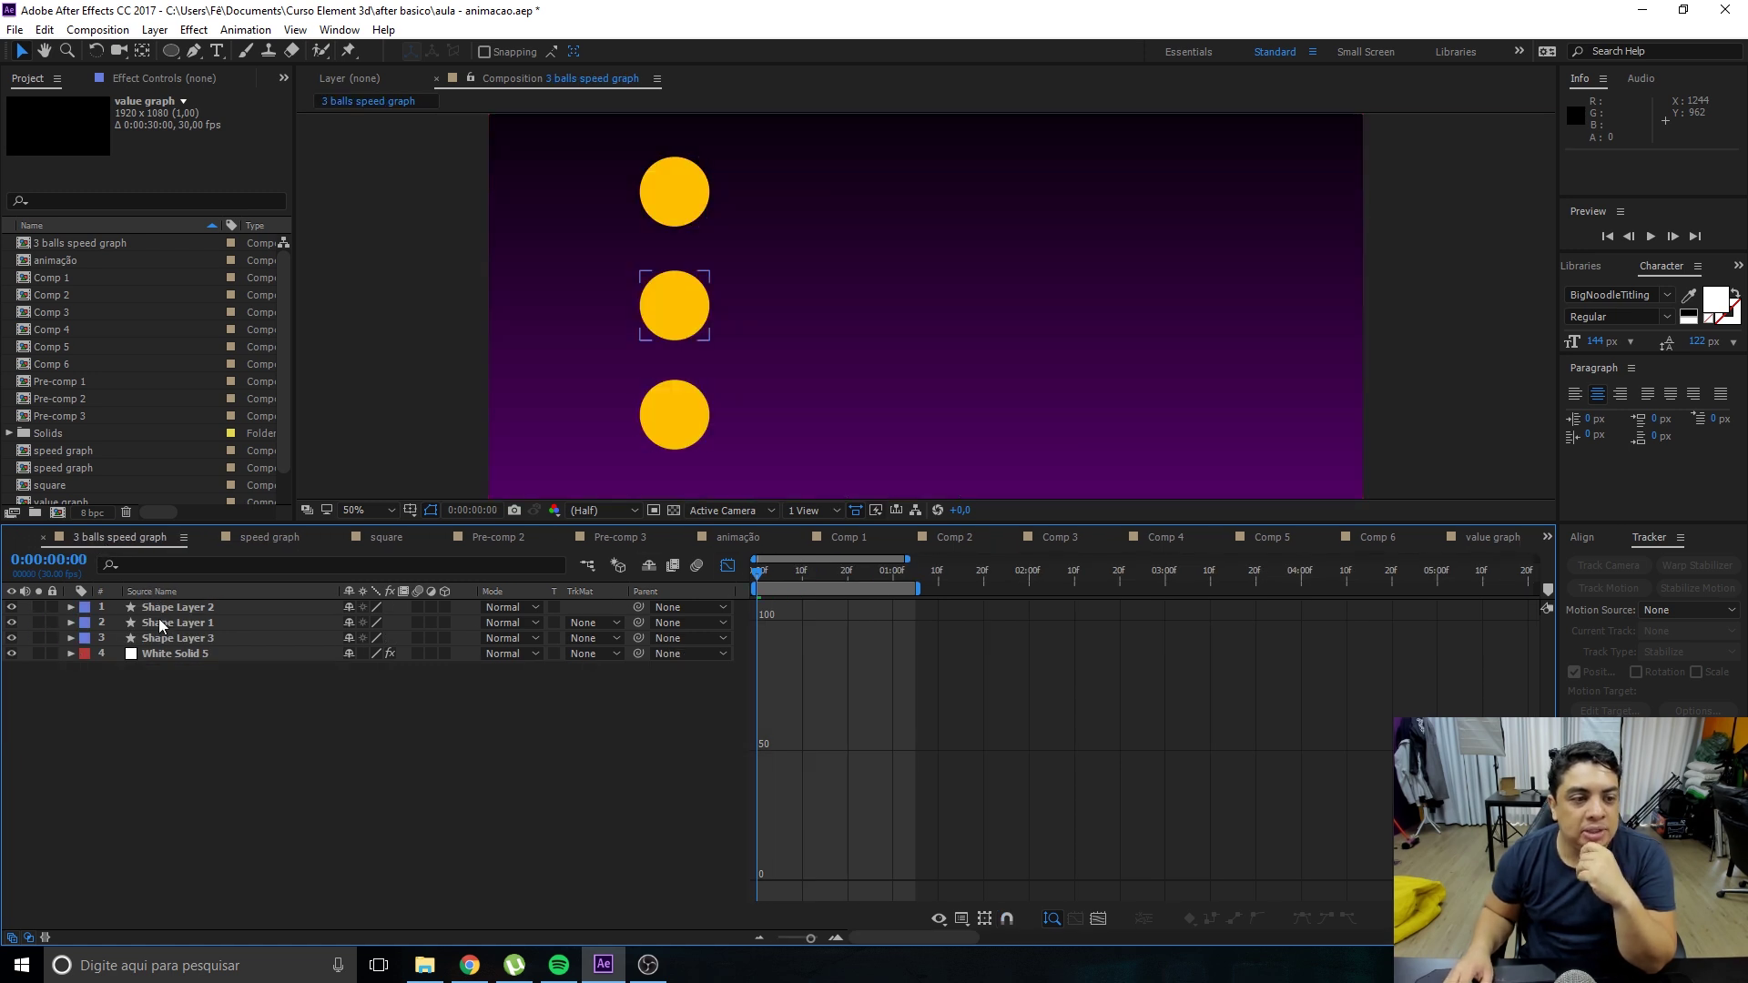
click(161, 608)
key(p)
click(151, 622)
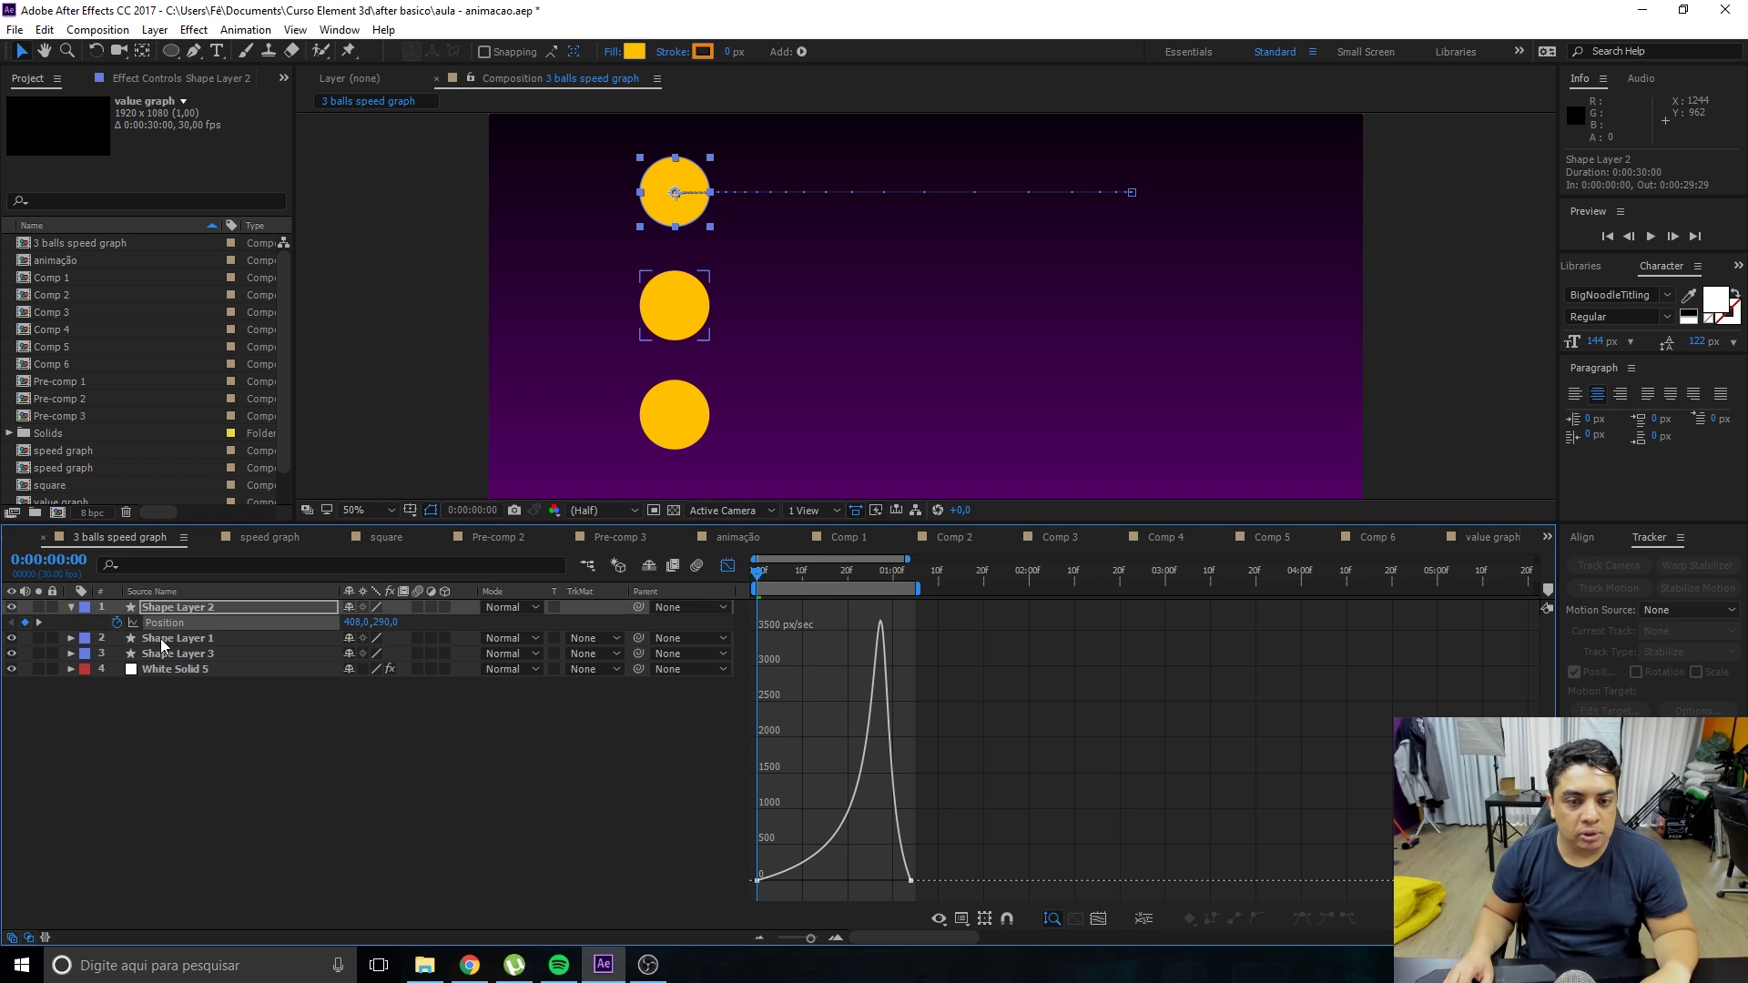
Show the middle and bottom balls' Position speed curves and preview the three balls' motion.
click(161, 641)
key(p)
click(162, 654)
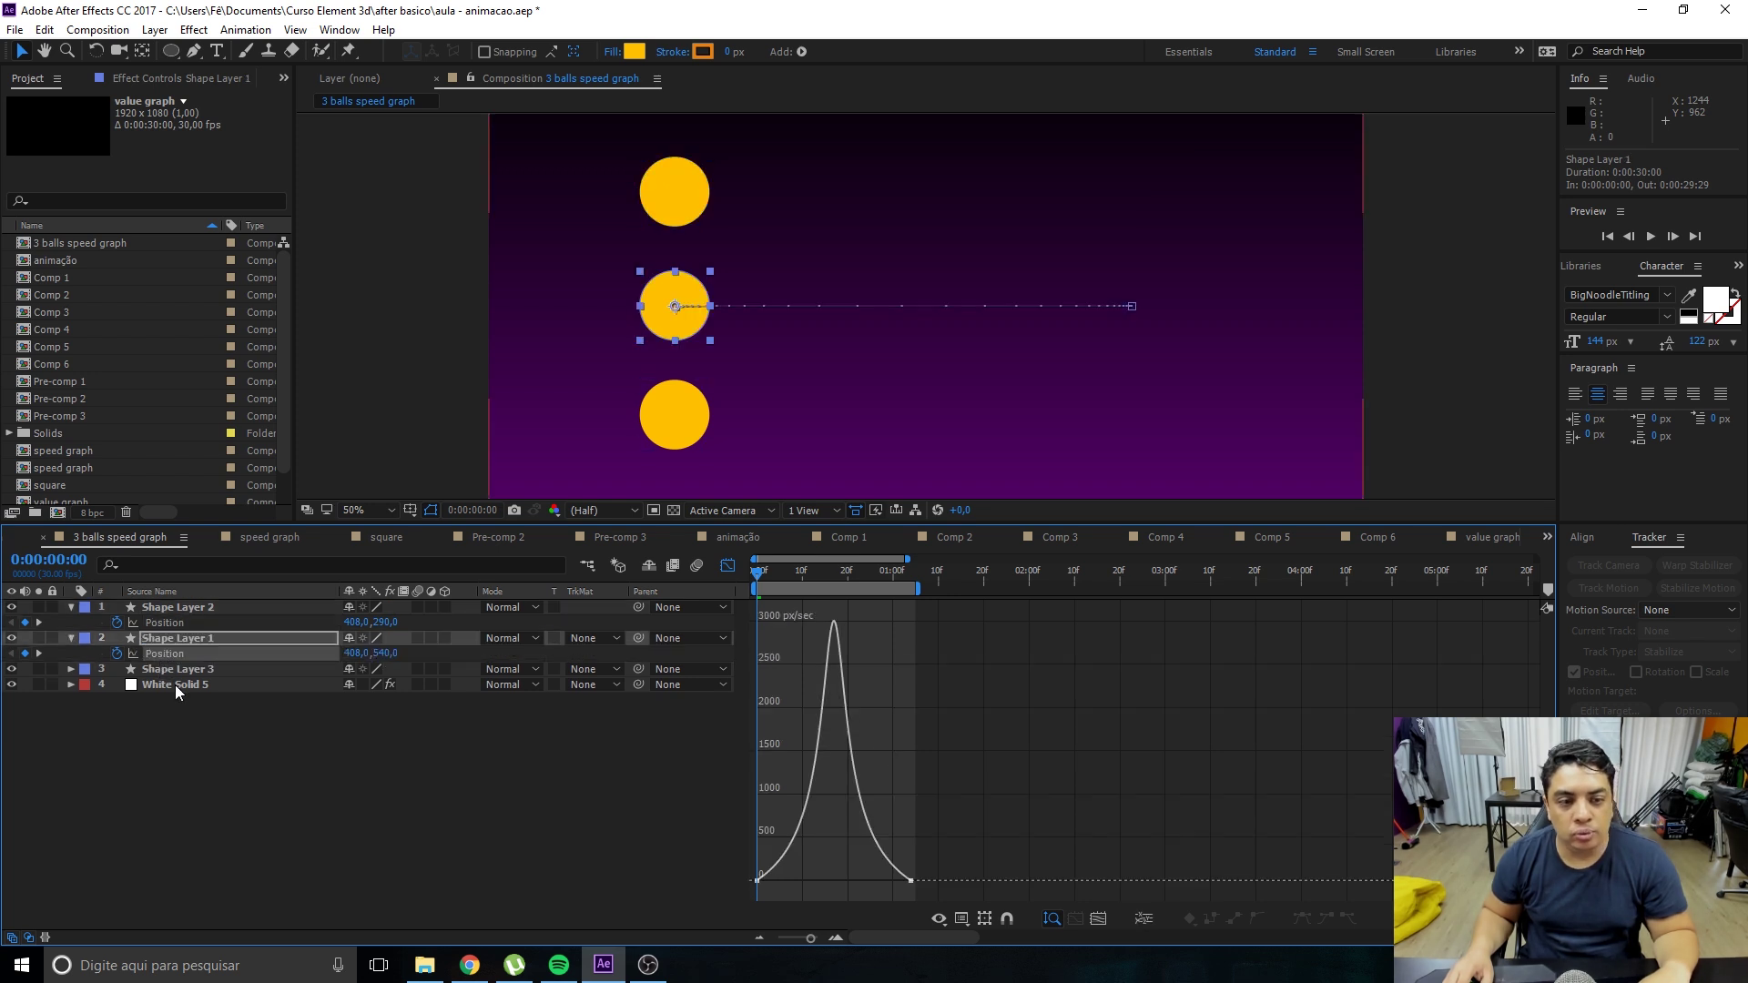
click(173, 670)
key(p)
click(165, 685)
drag(794, 566, 766, 546)
key(space)
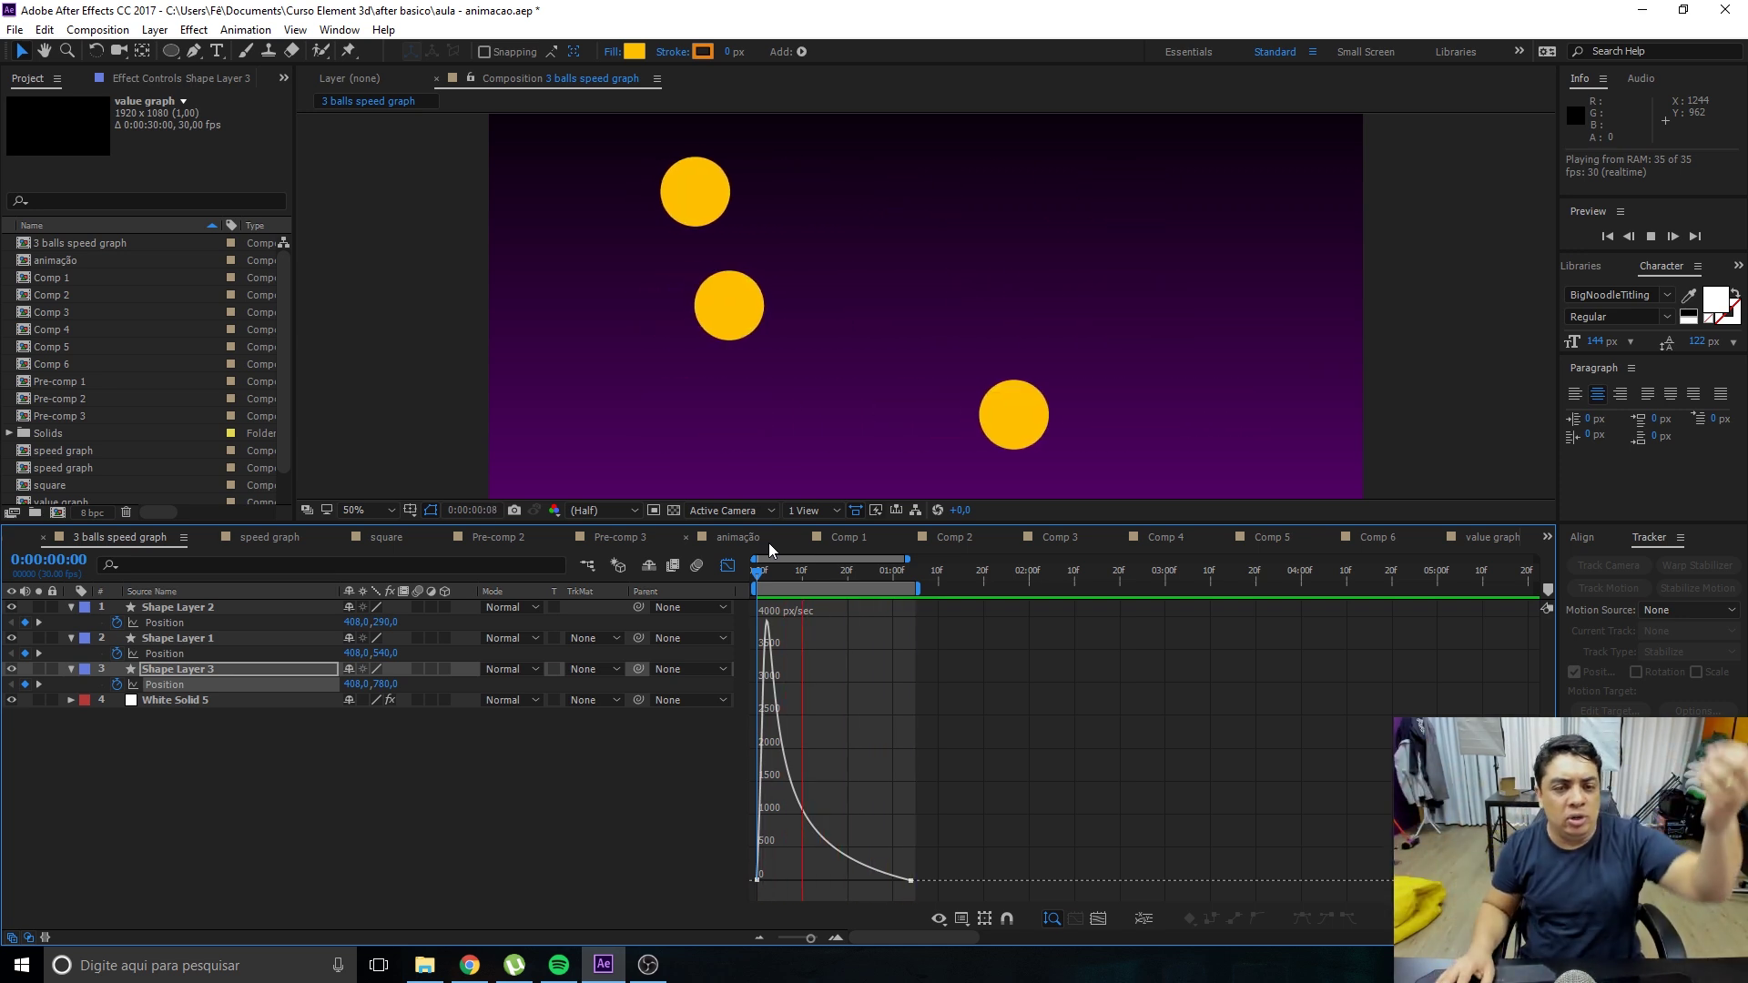
Switch to the animação comp, preview it, and show the square's Position speed curve.
click(745, 536)
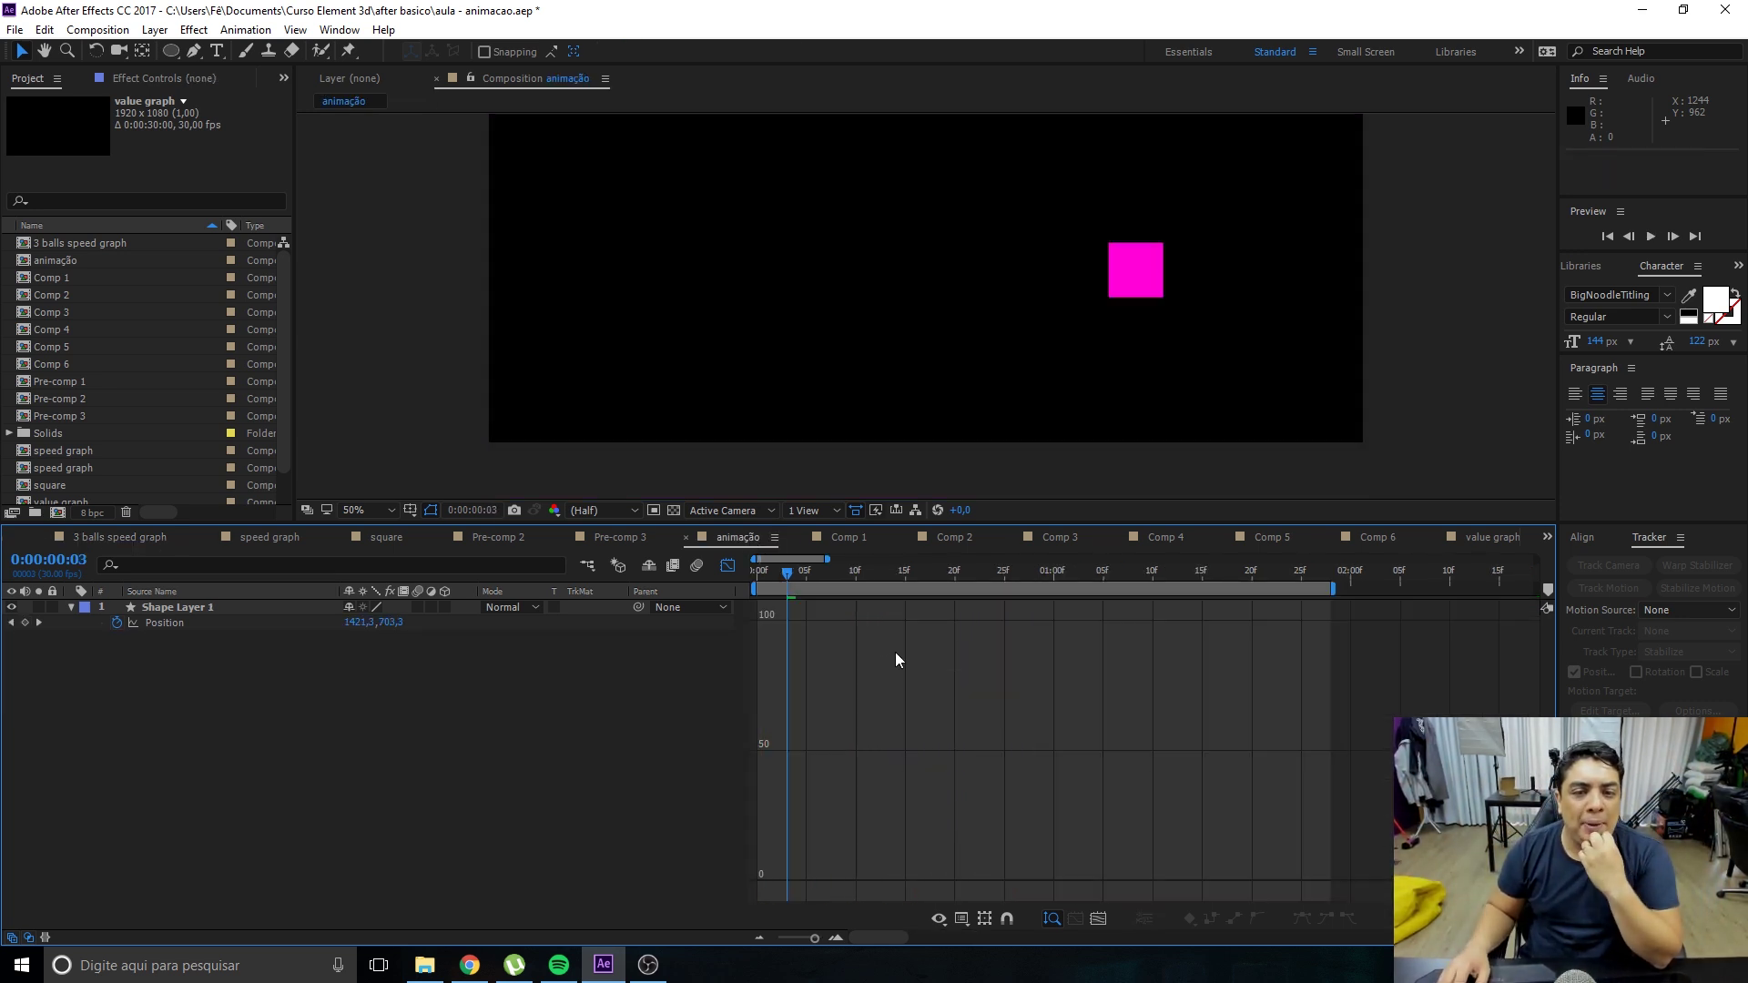
key(space)
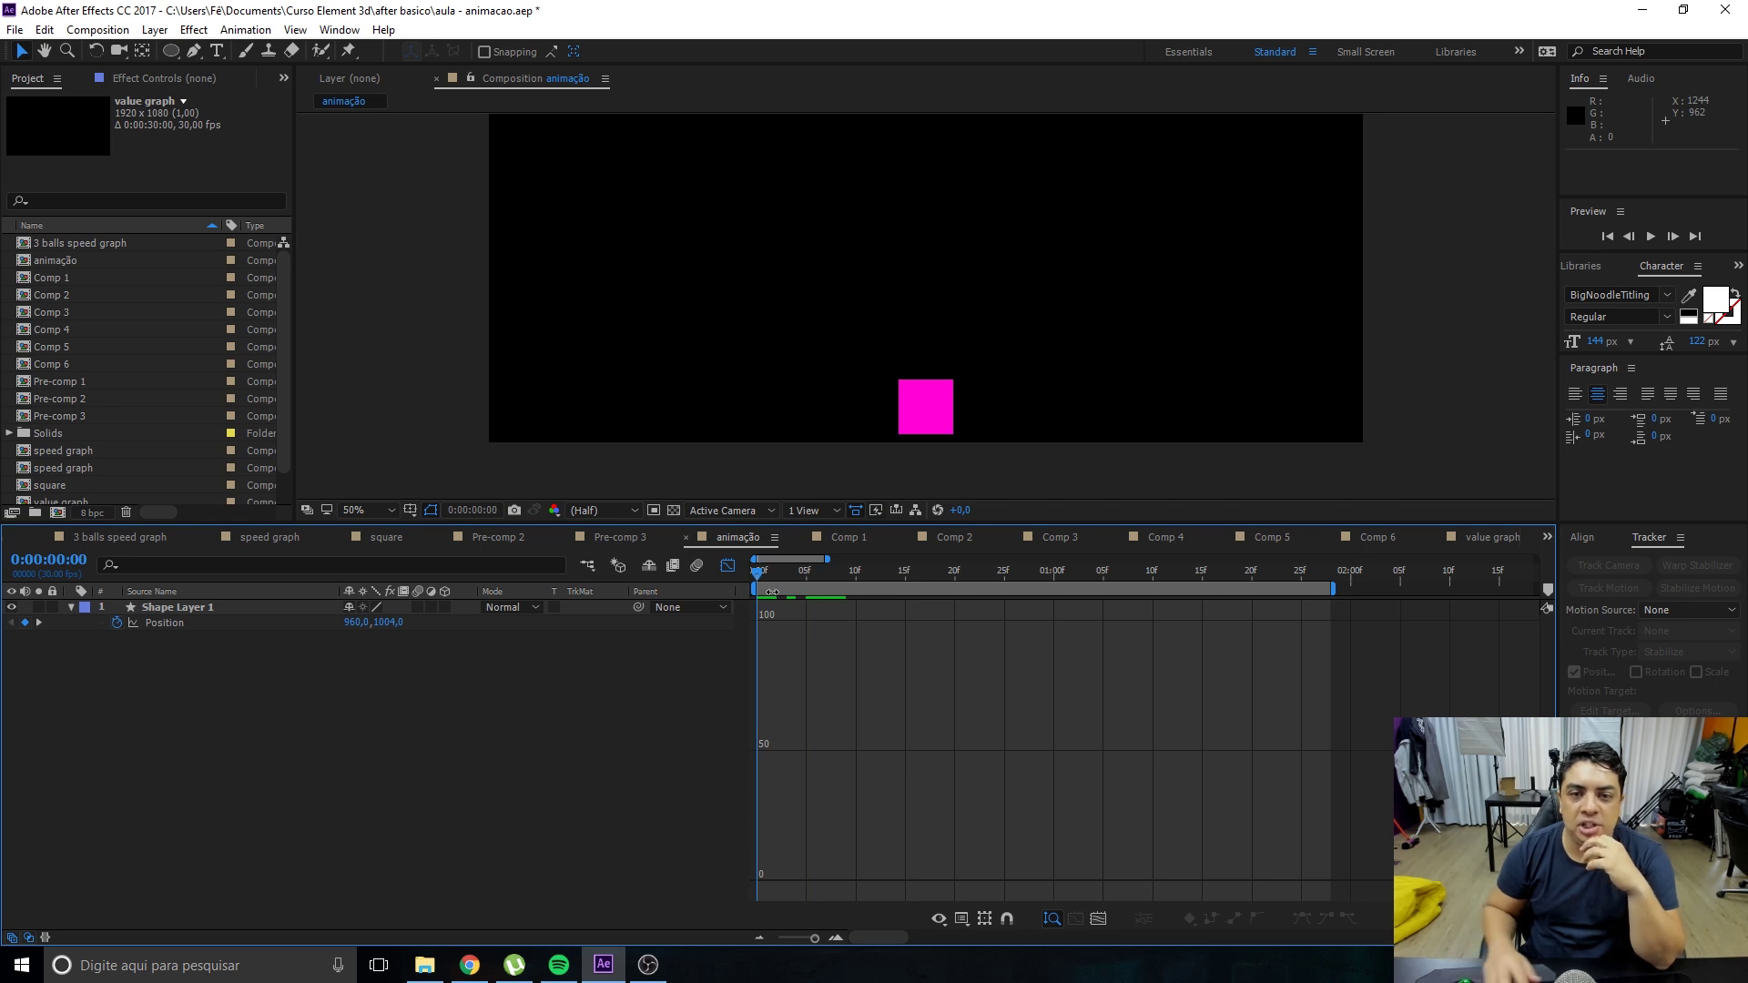
key(space)
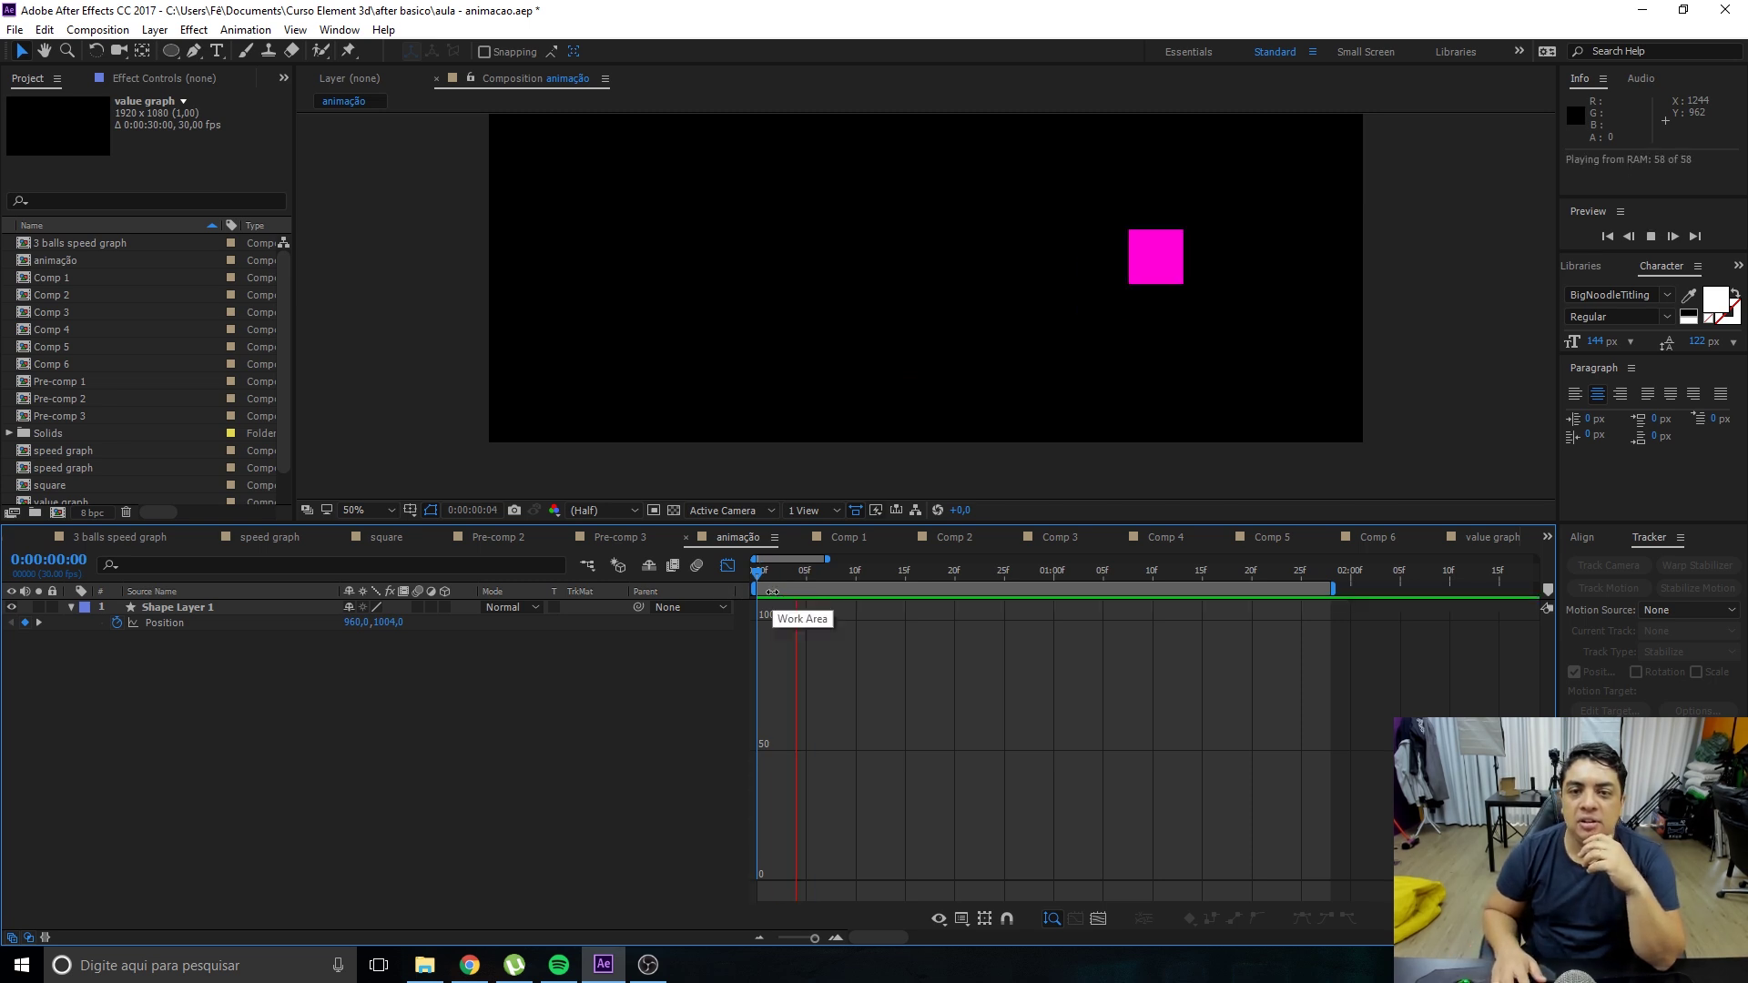
click(168, 623)
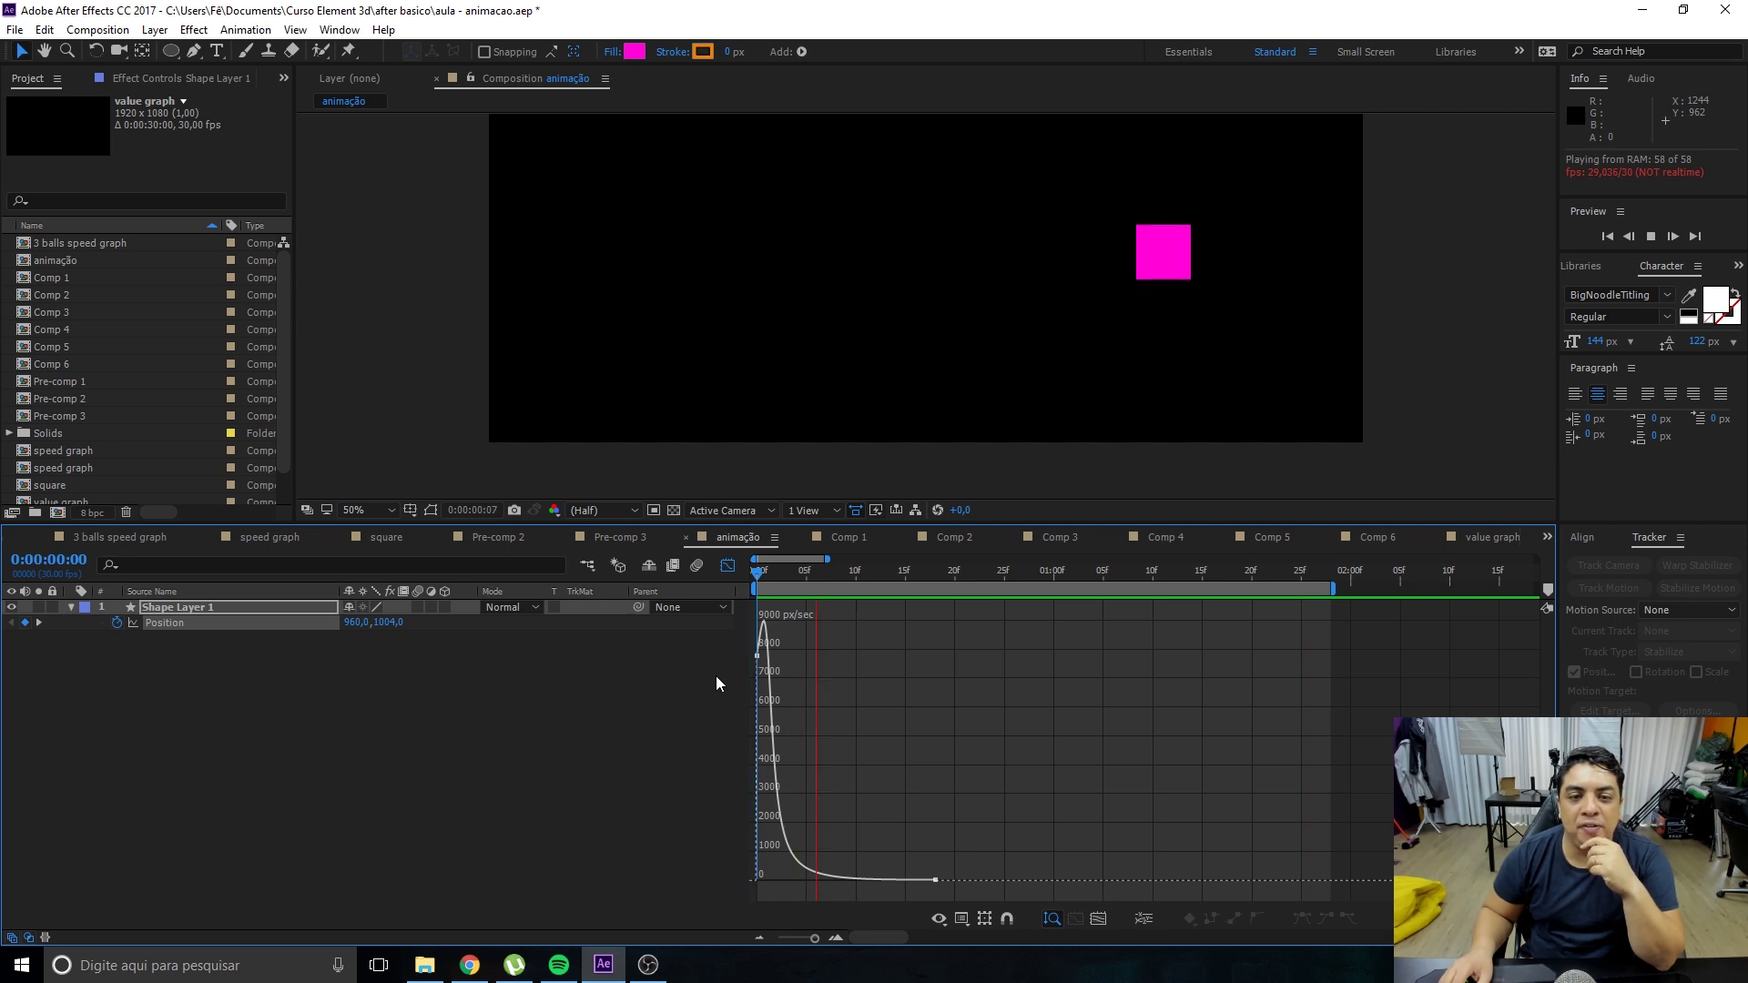